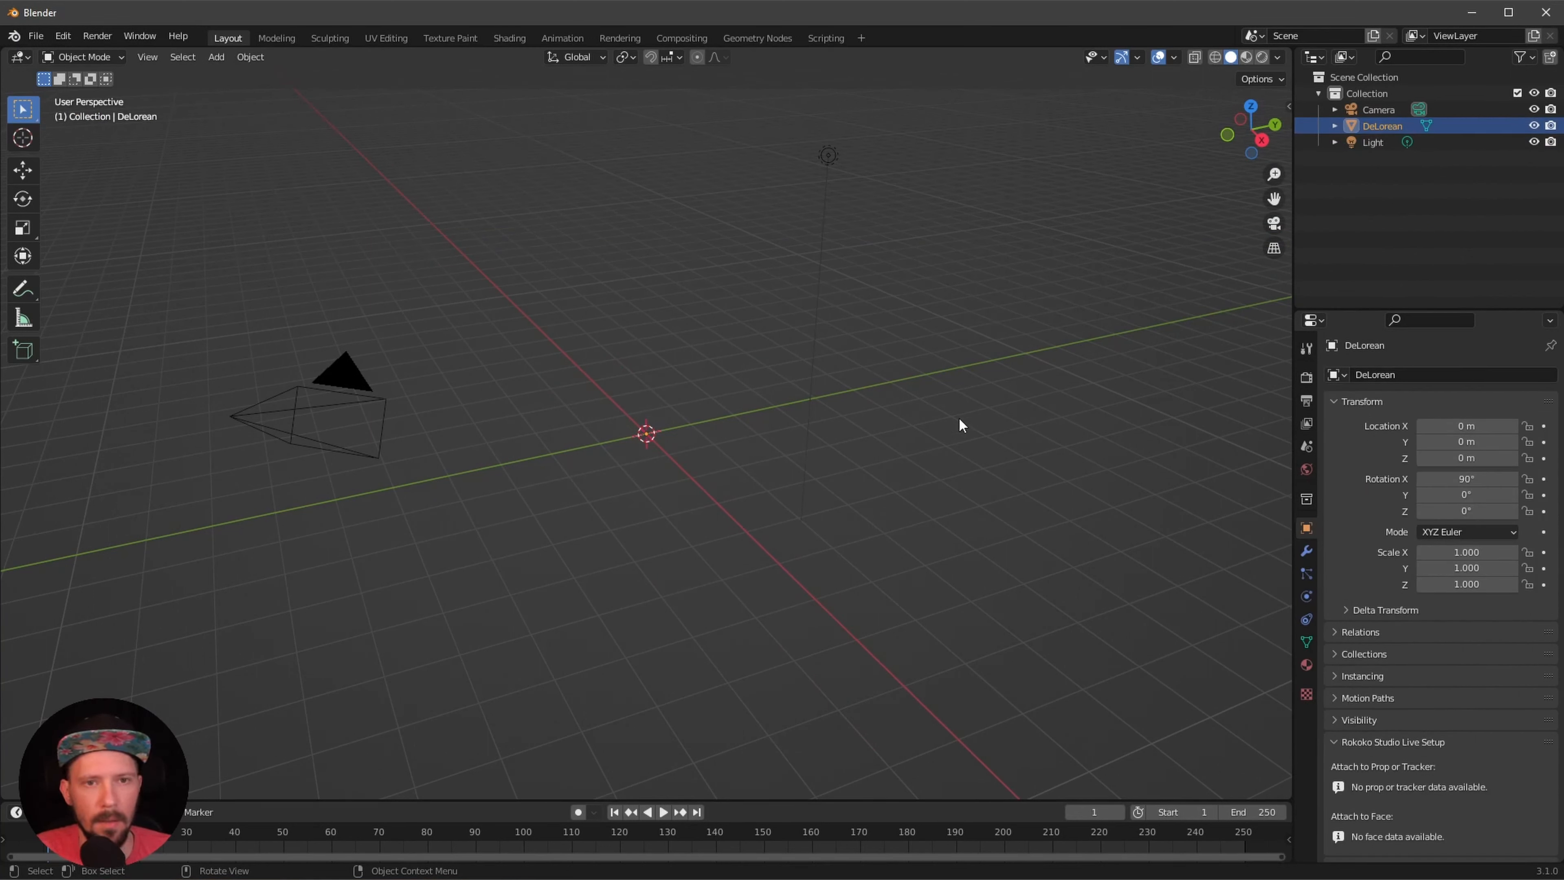
- Show the object's transform values and scale the DeLorean down uniformly to a scale of about 0.034
key(n)
ctrl+alt+drag(708, 406, 635, 560)
ctrl+middle_drag(636, 560, 815, 515)
ctrl+alt+drag(814, 509, 901, 522)
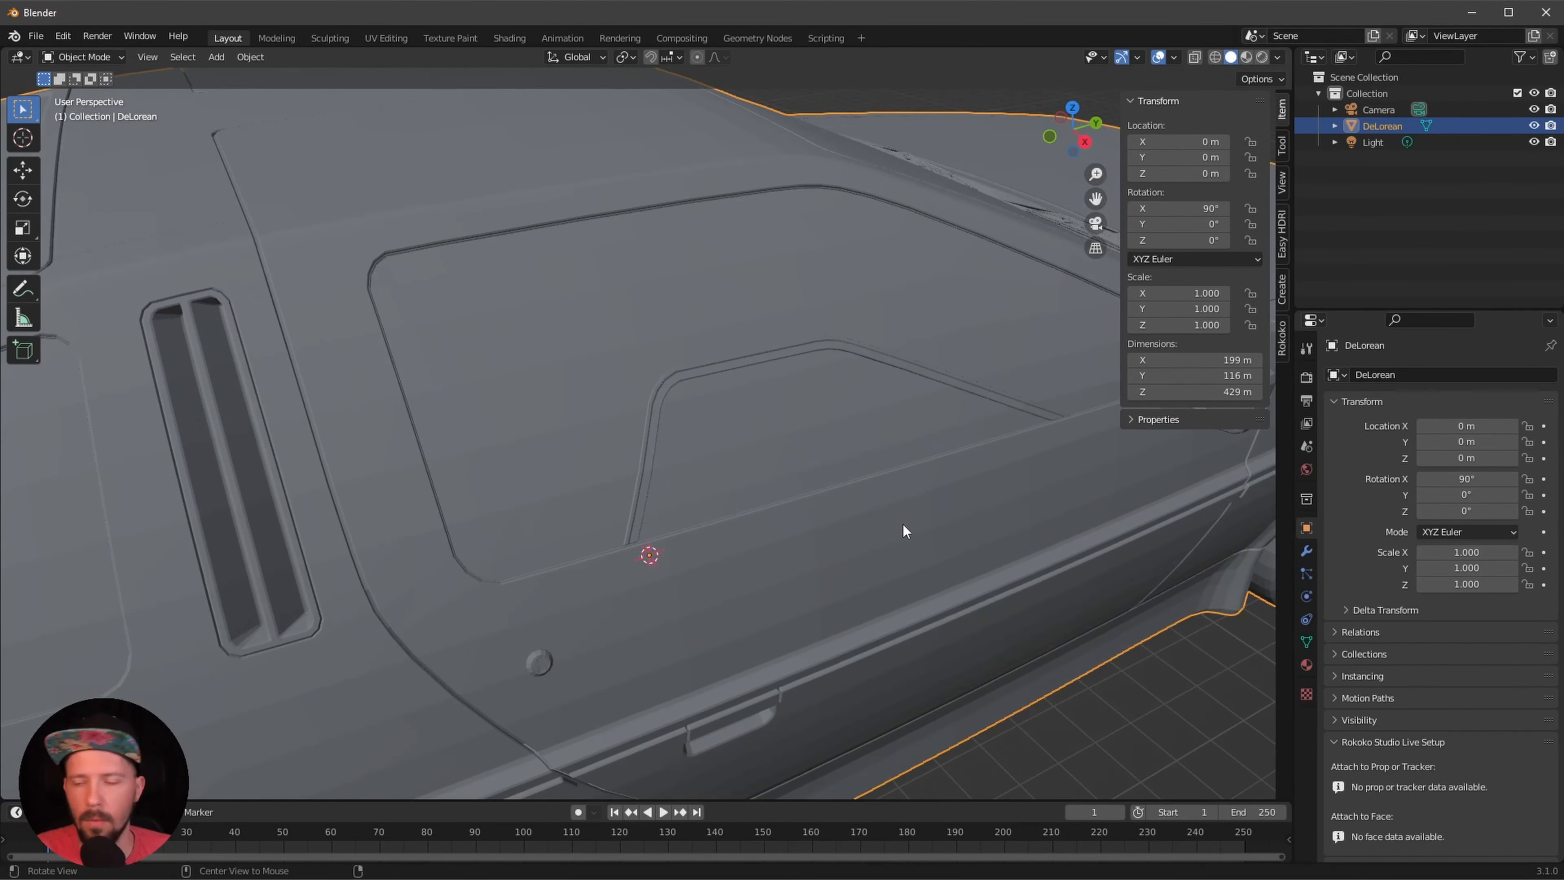
alt+drag(857, 600, 855, 542)
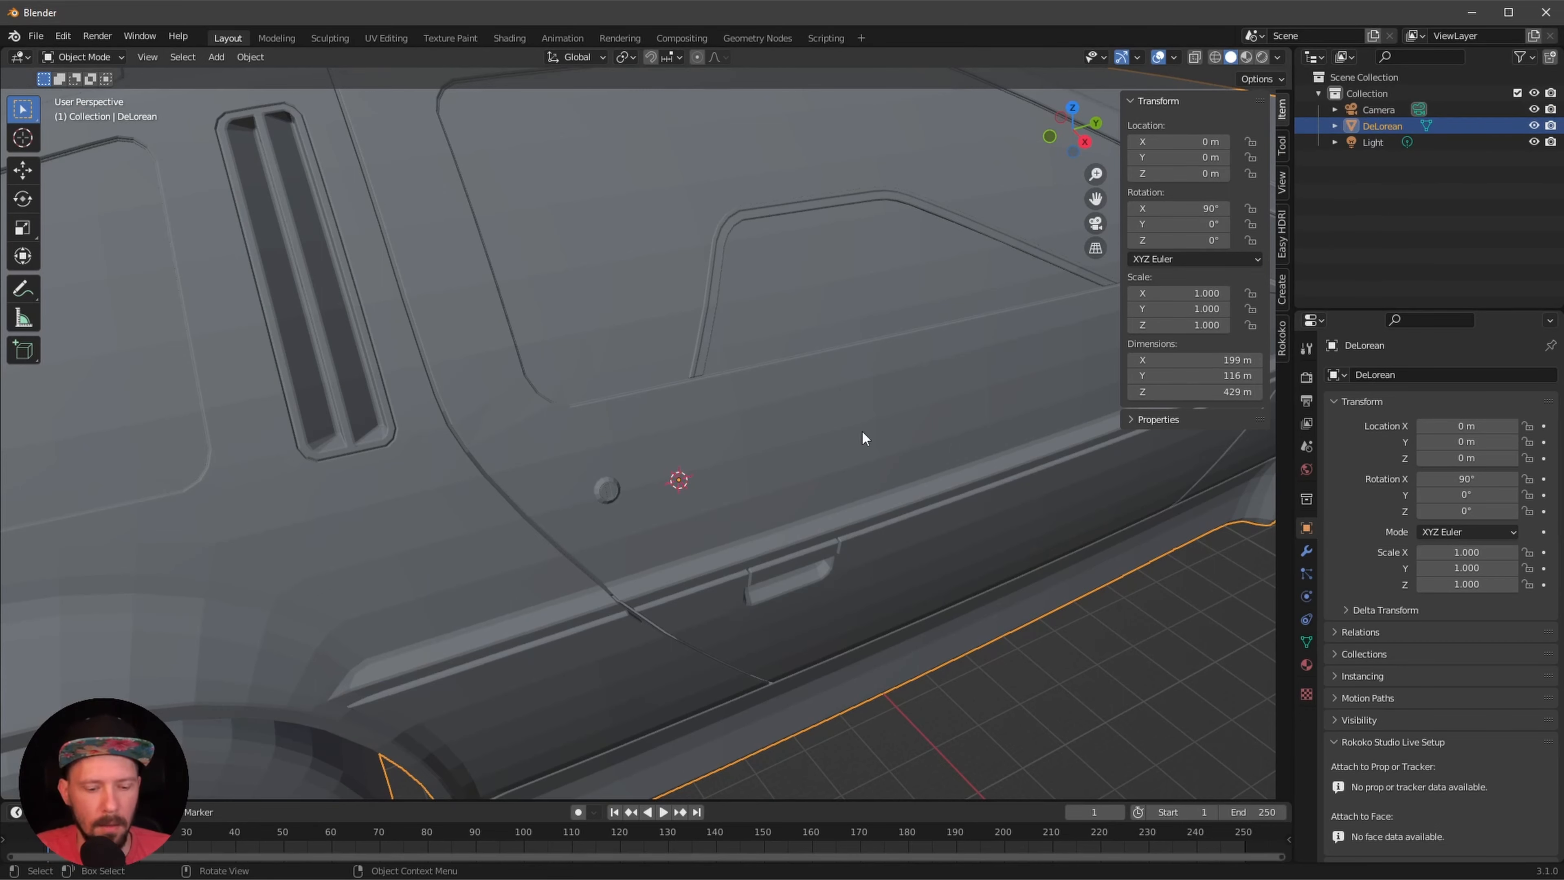
key(s)
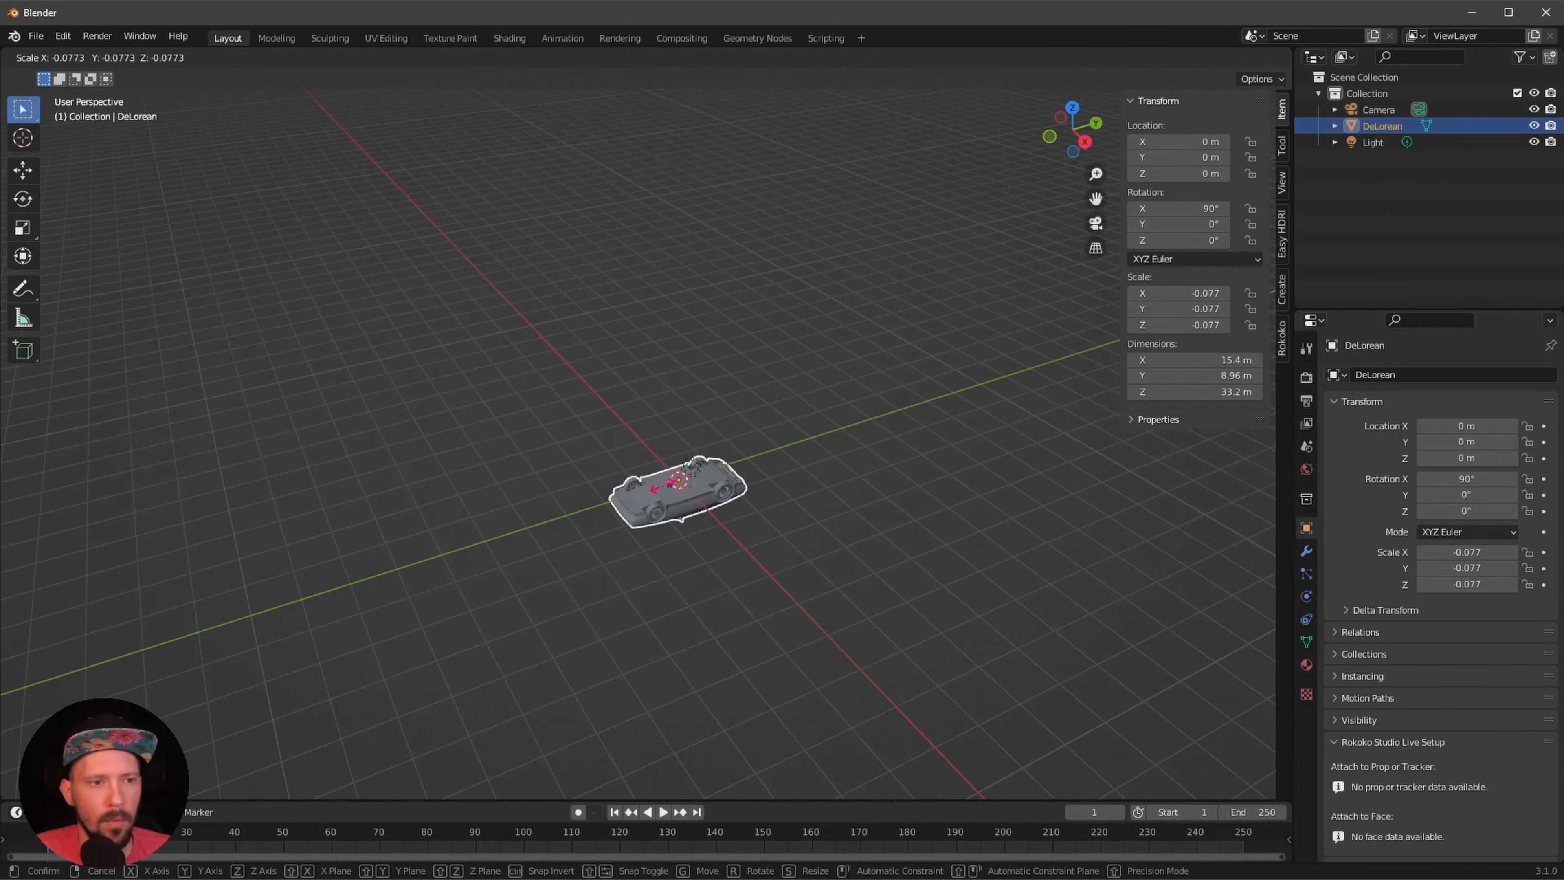
click(683, 504)
scroll(683, 504, up, 10)
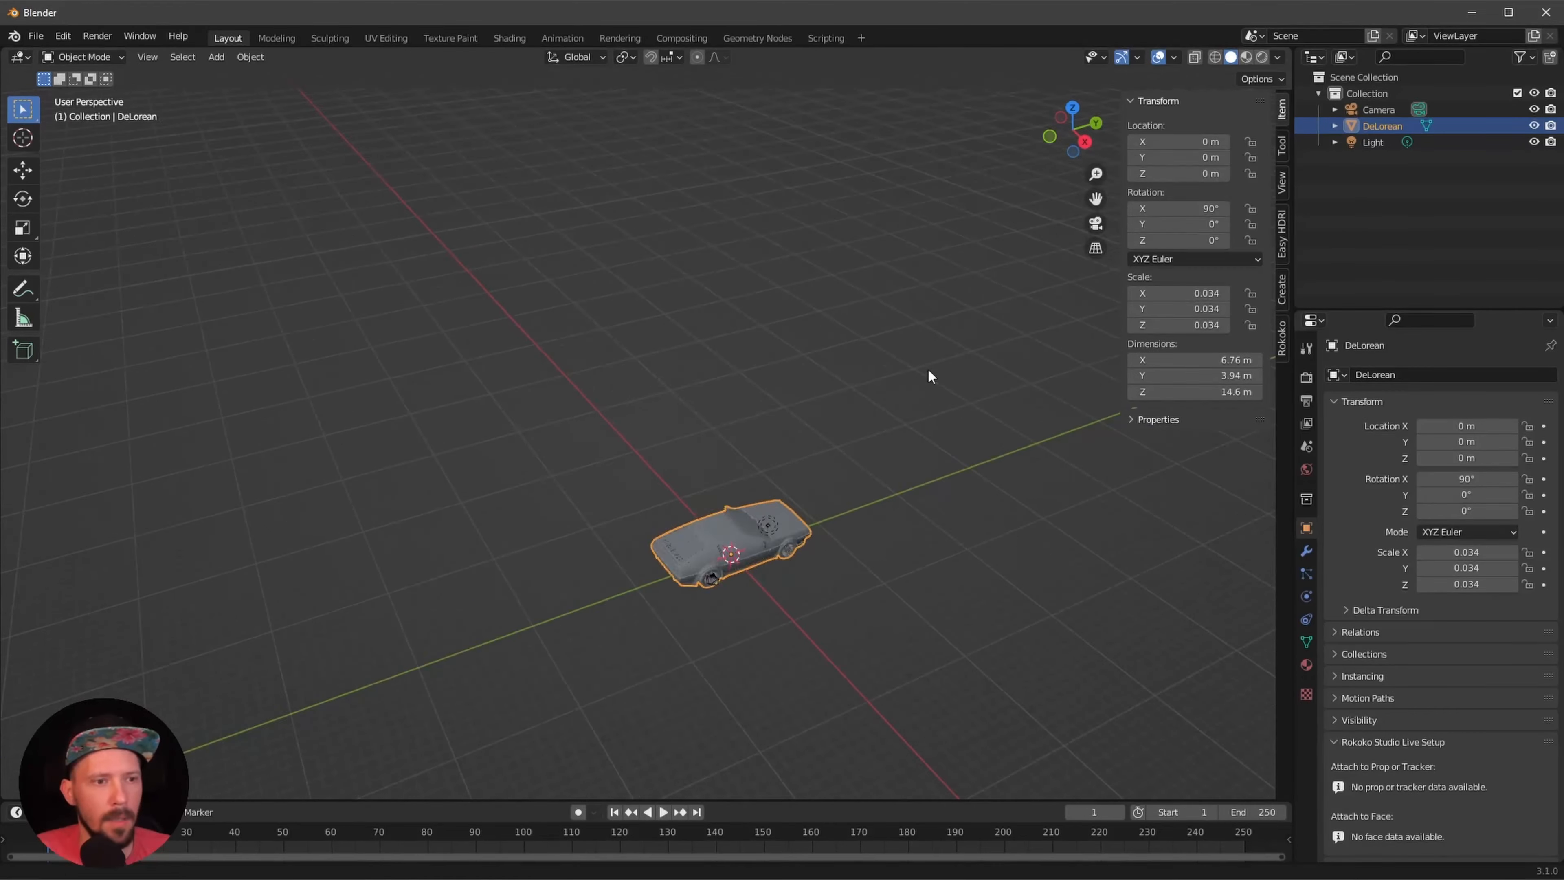
scroll(910, 397, up, 4)
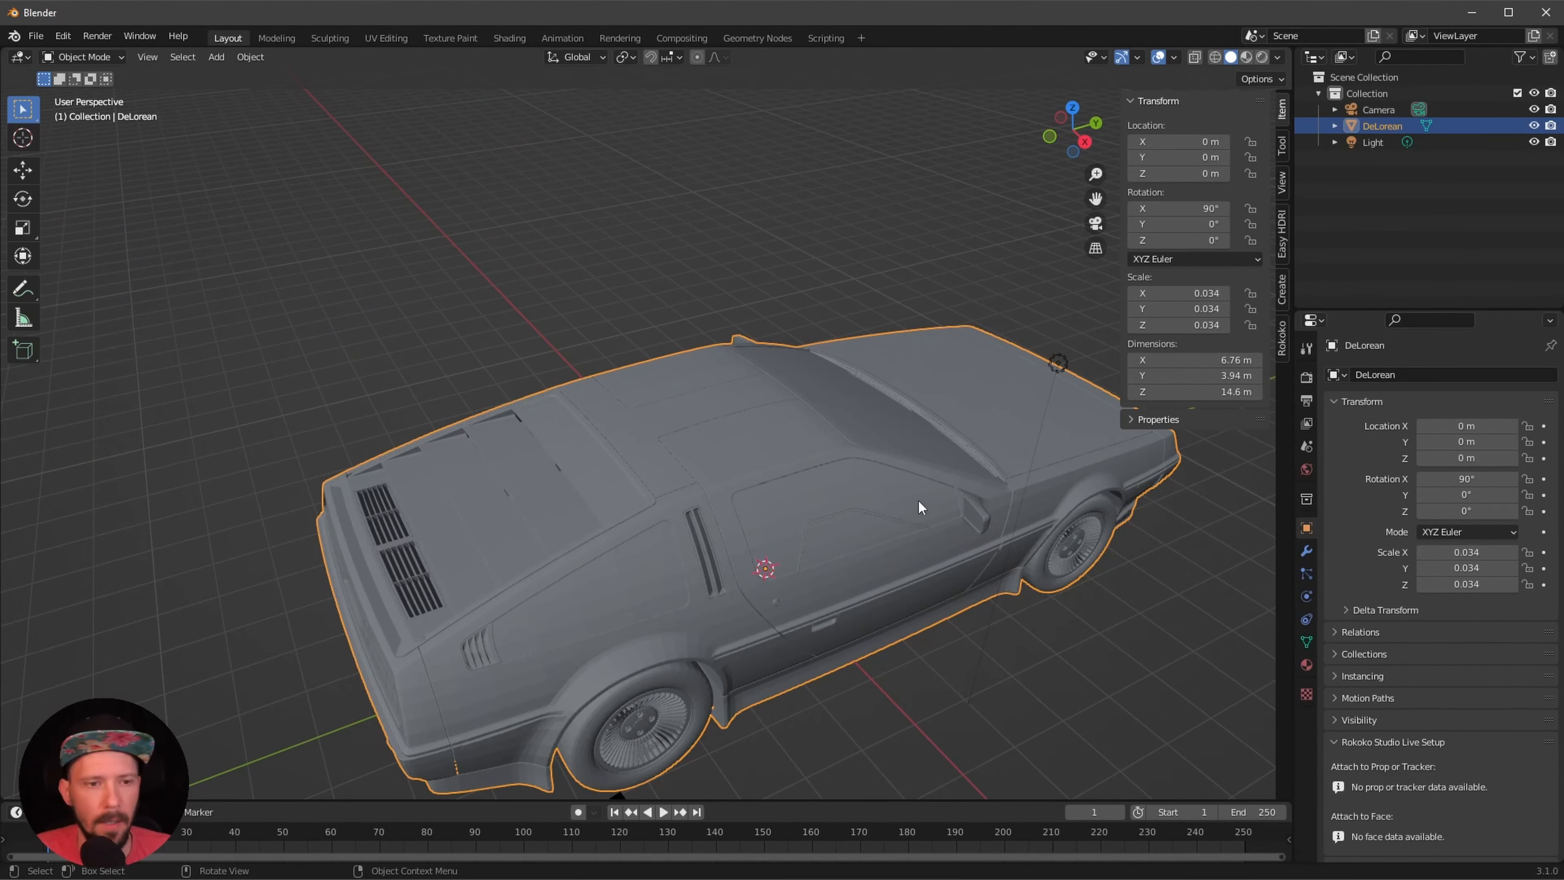
- Shrink the DeLorean further to a uniform scale of about 0.014, making it roughly 5.8 m long
key(s)
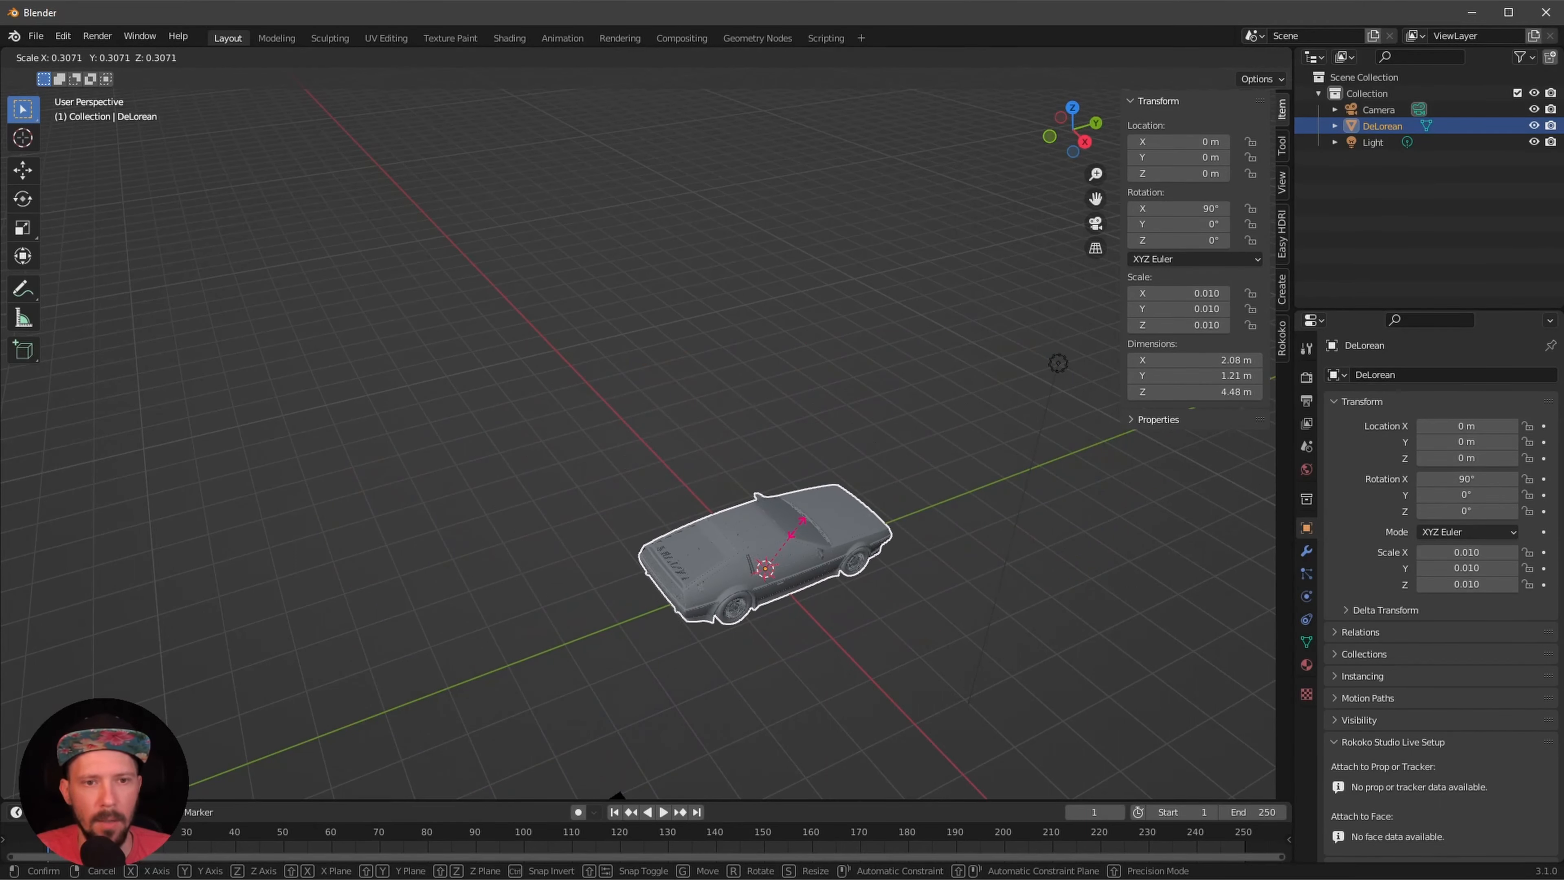
click(850, 542)
key(s)
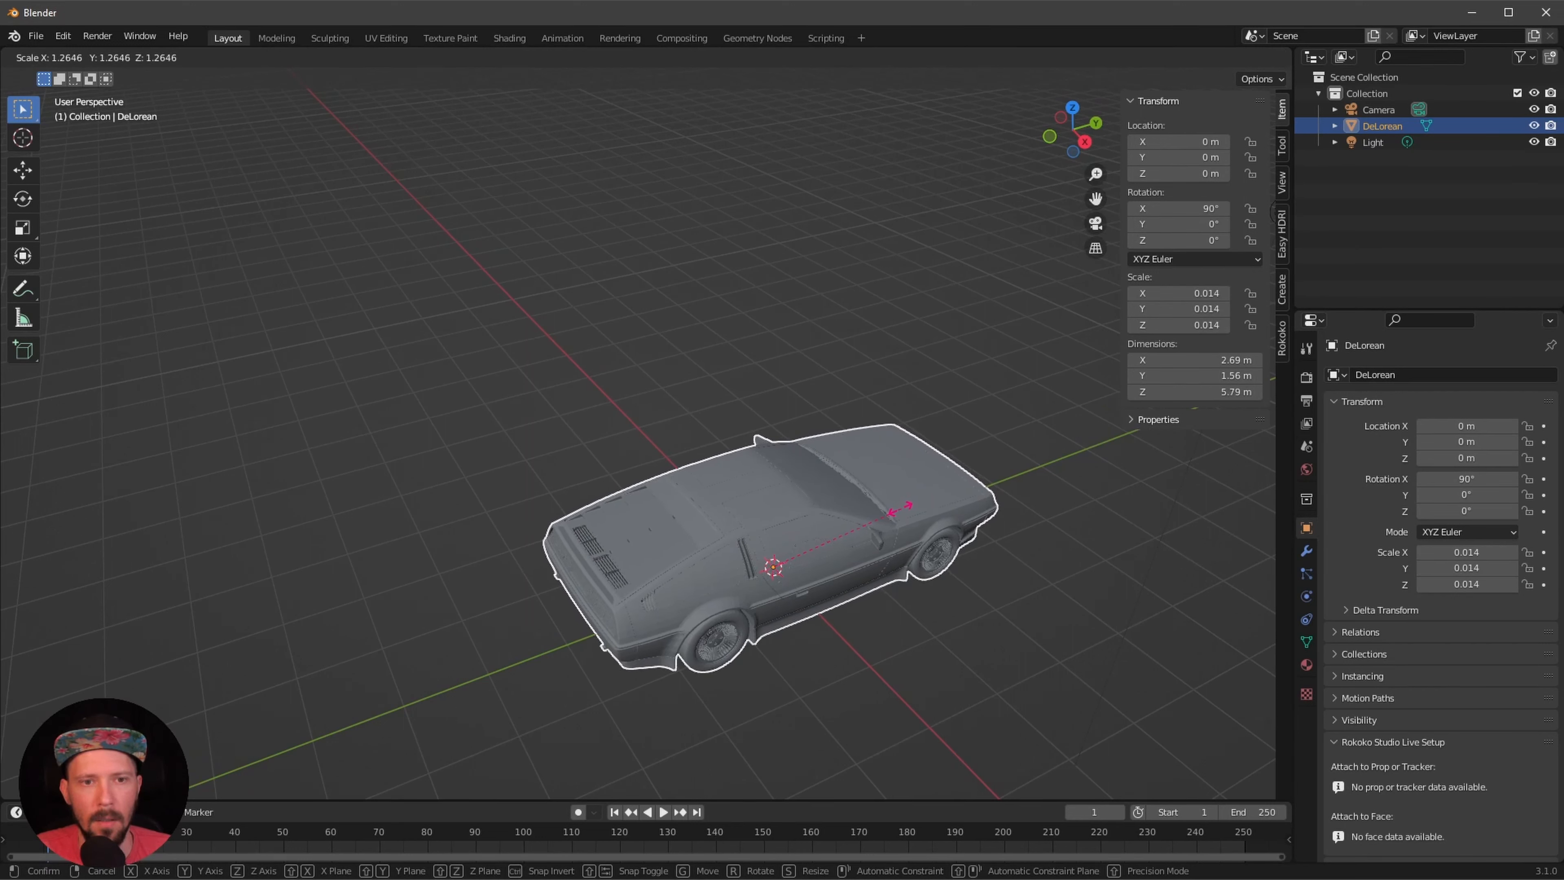
click(902, 511)
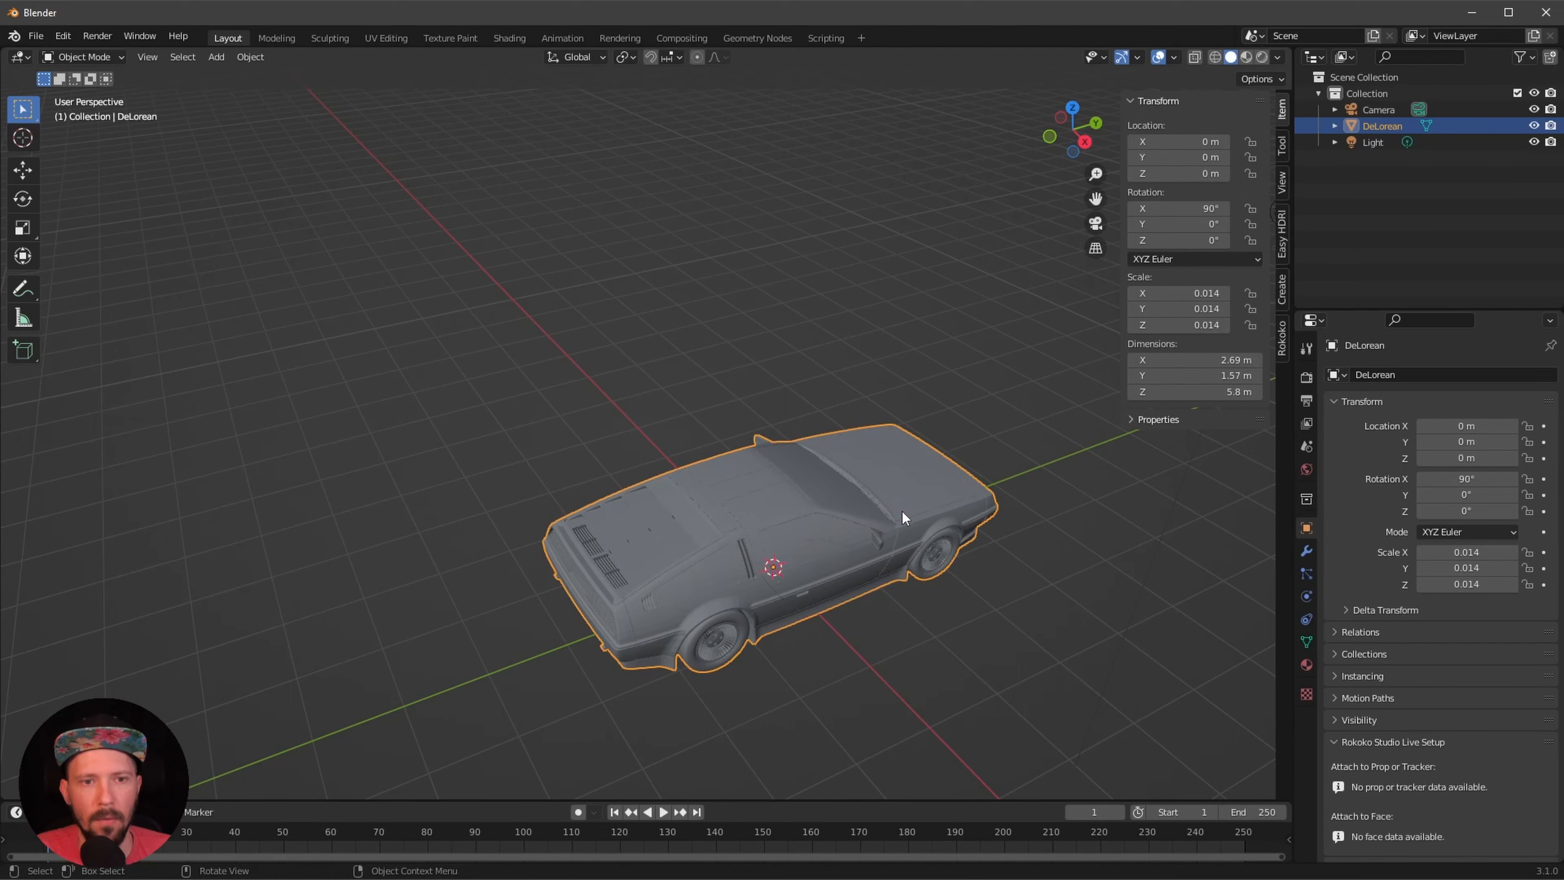
- Apply smooth shading to the DeLorean
ctrl+alt+drag(889, 570, 943, 482)
alt+shift+drag(943, 481, 957, 462)
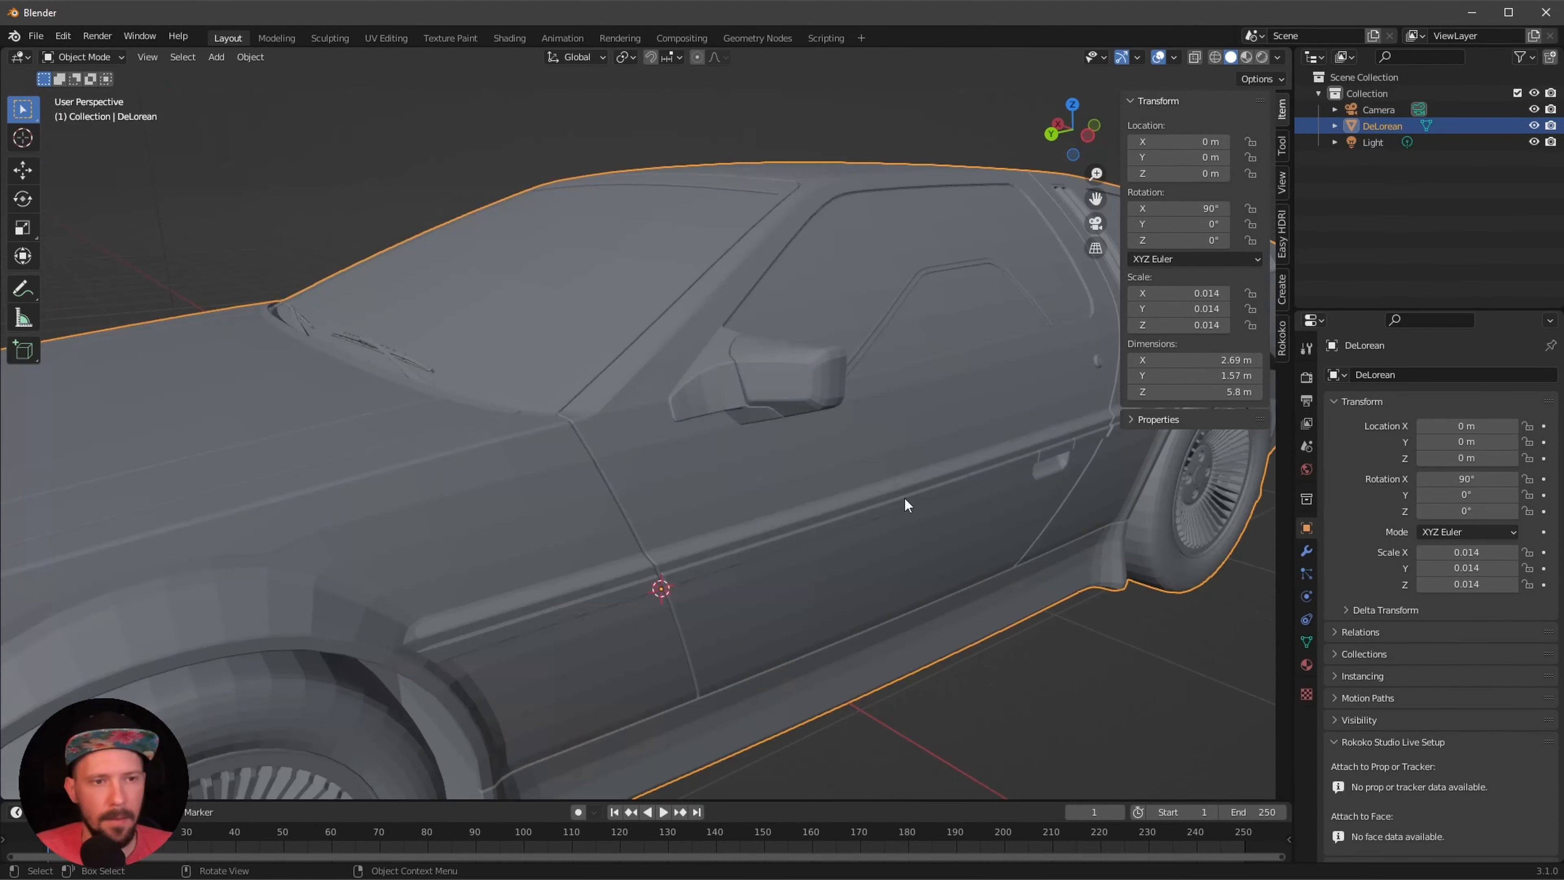
mouse_move(805, 560)
alt+mouse_down()
mouse_move(853, 553)
mouse_move(827, 547)
alt+mouse_up()
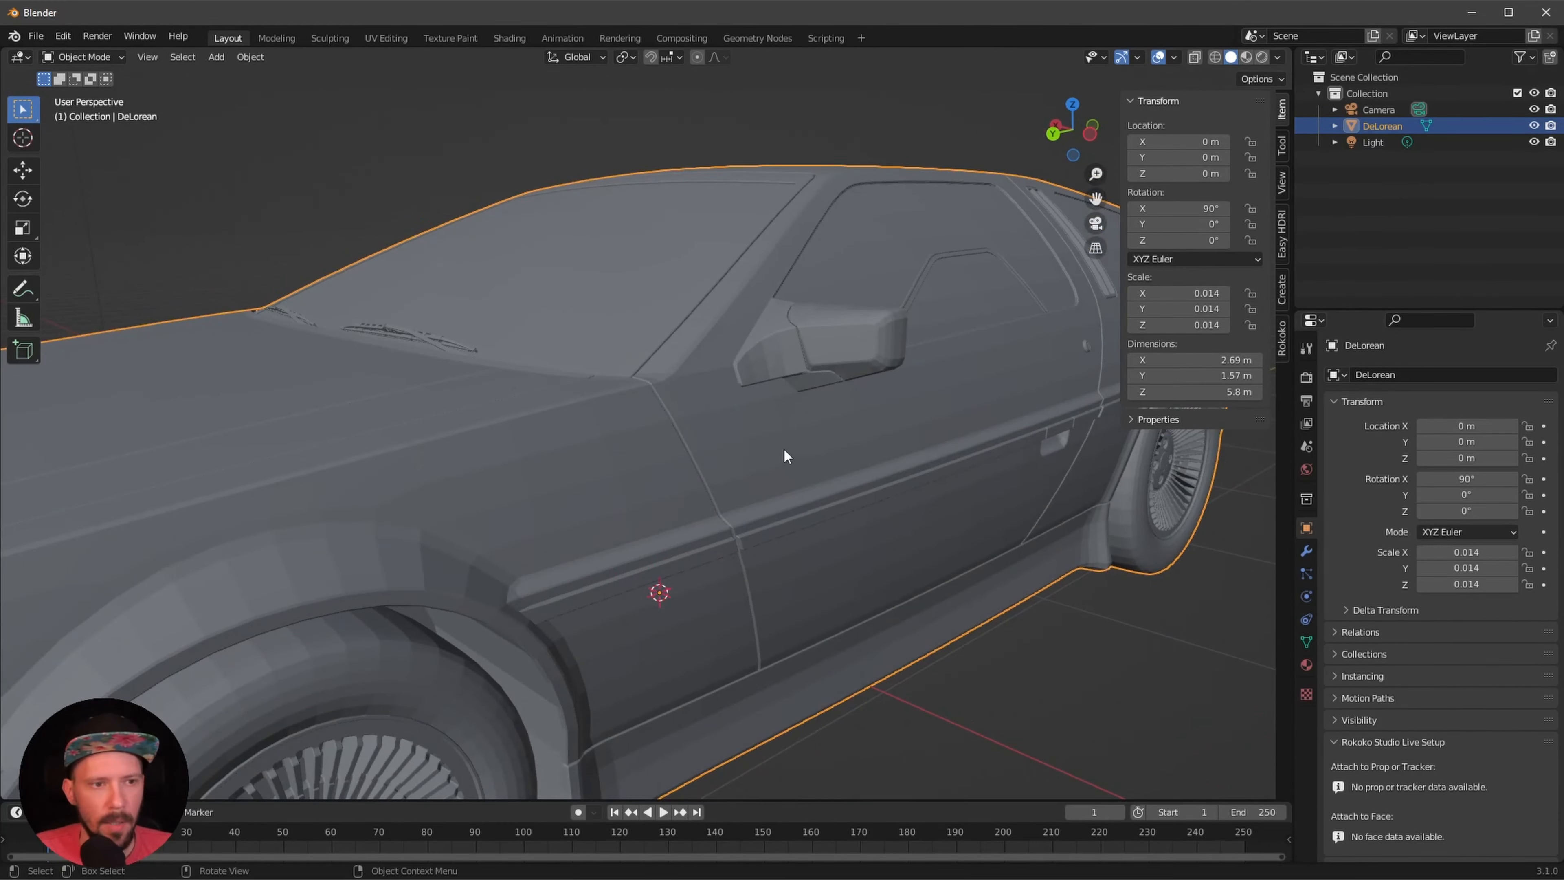
middle_drag(706, 445, 778, 538)
right_click(793, 501)
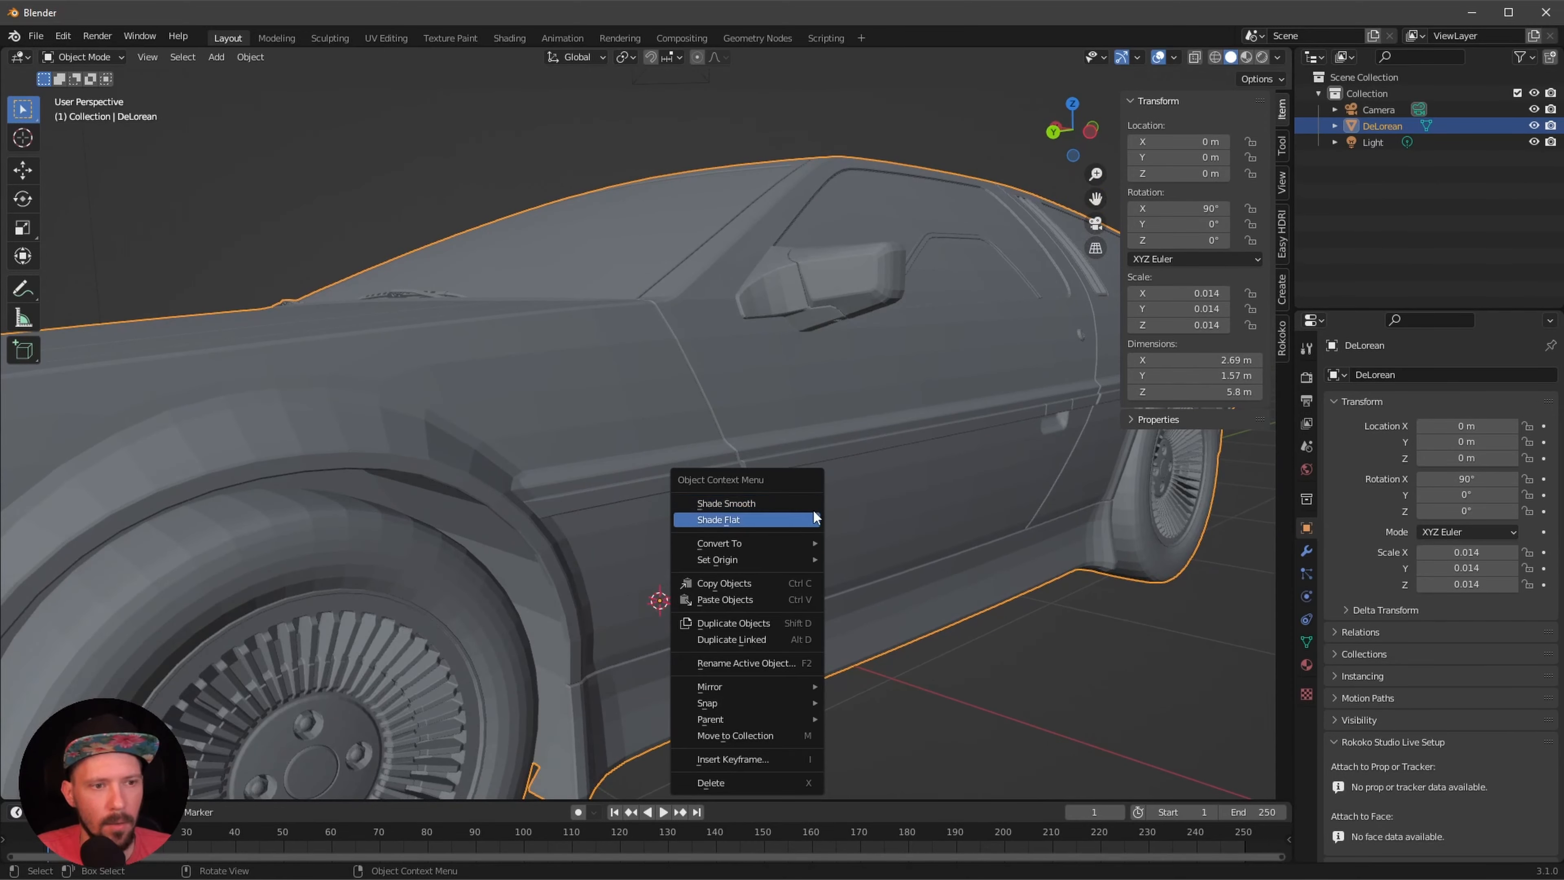
right_click(780, 488)
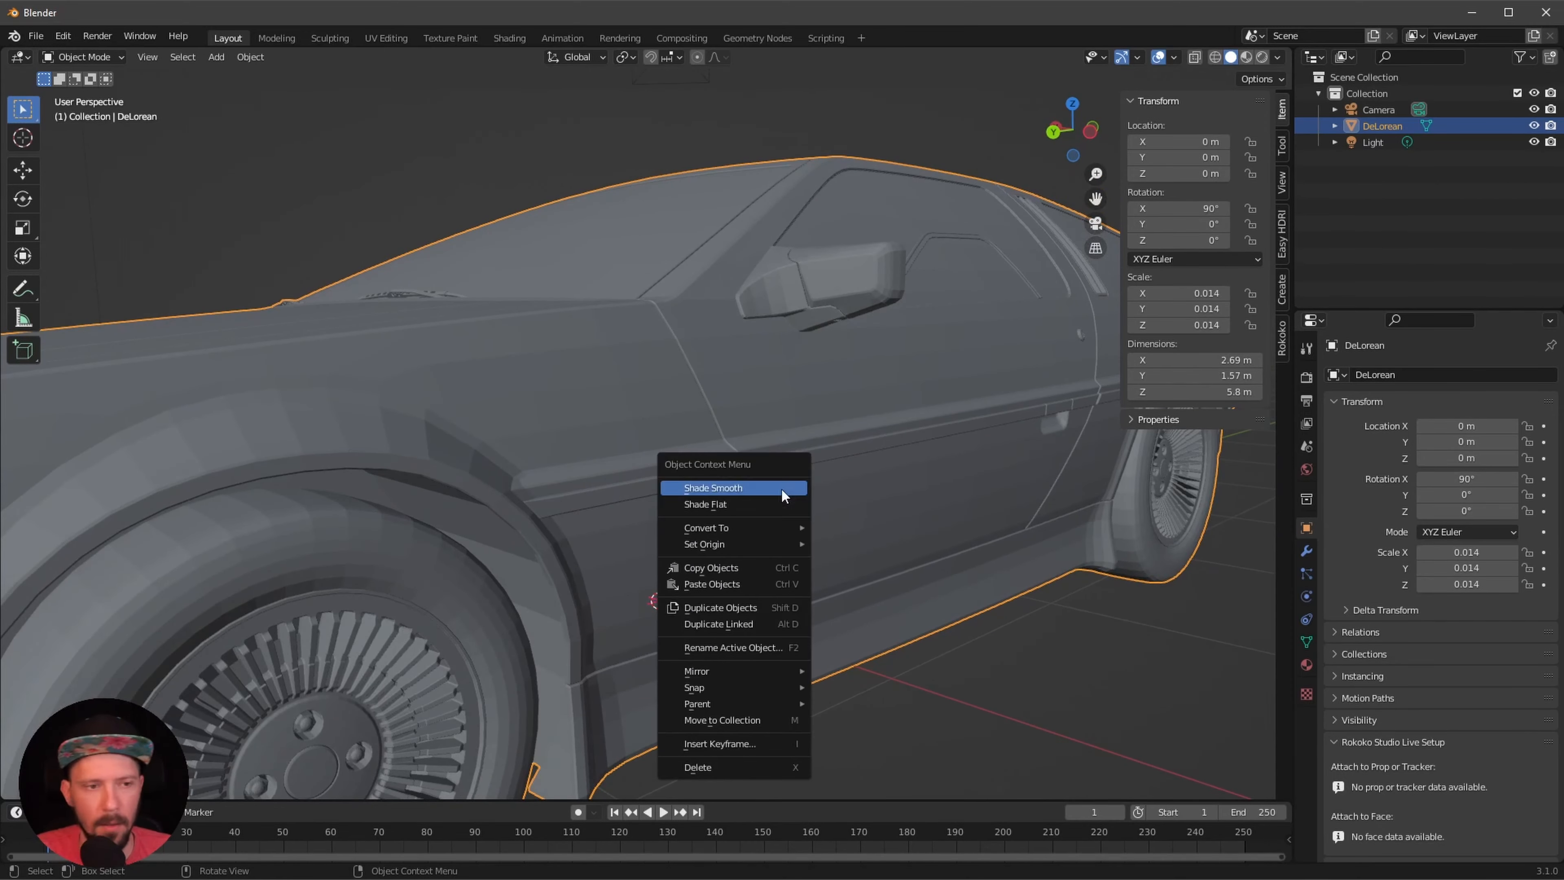
click(755, 482)
middle_drag(807, 448, 883, 382)
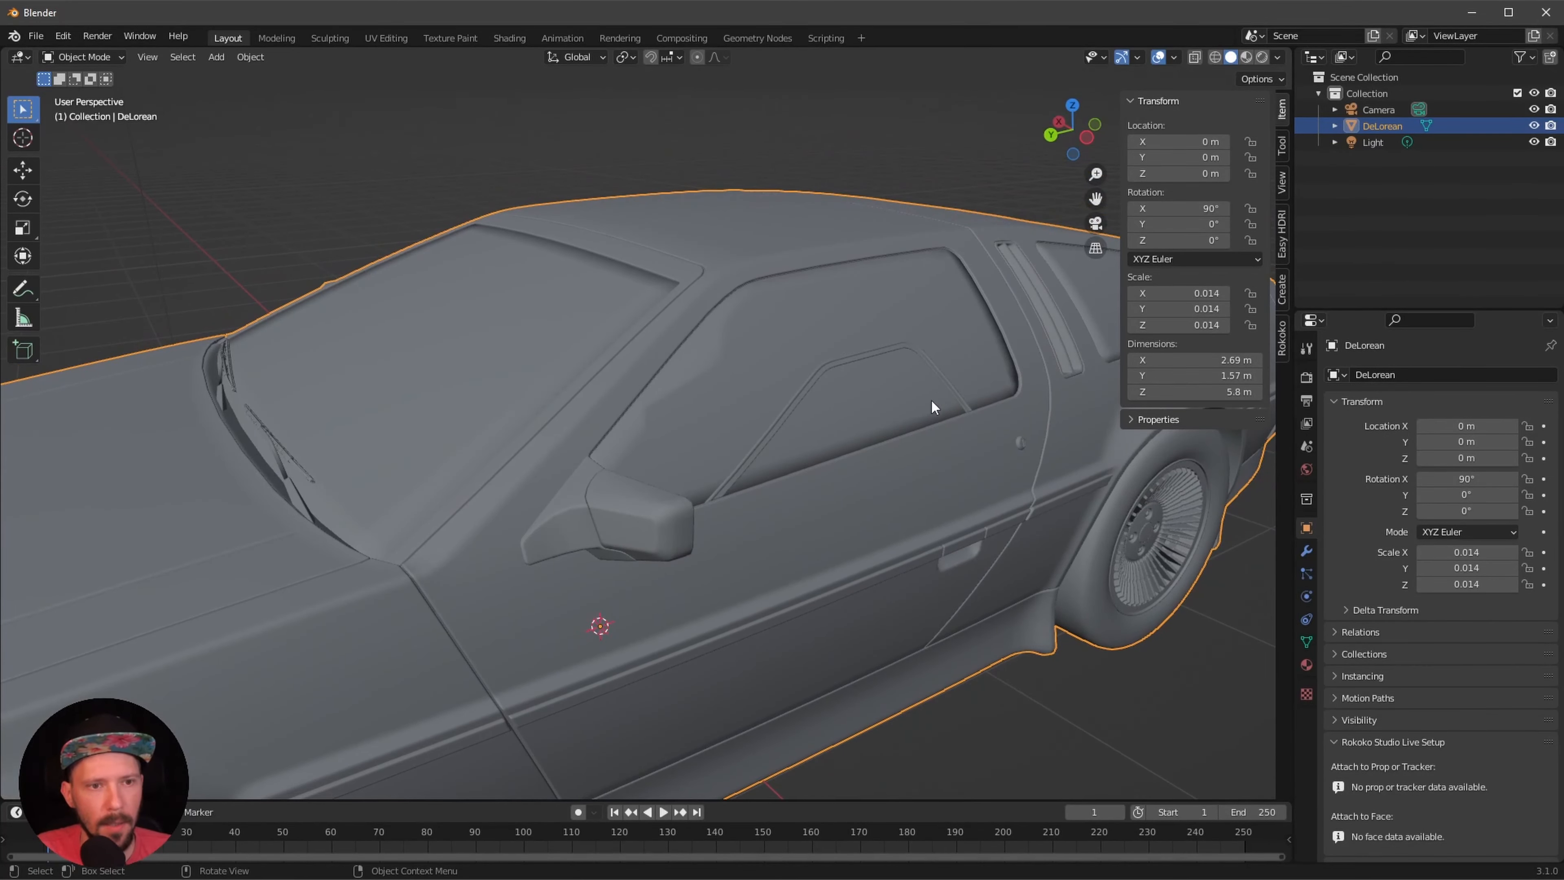
- Enable Auto Smooth for the DeLorean mesh's normals at 30°
middle_drag(906, 269, 970, 328)
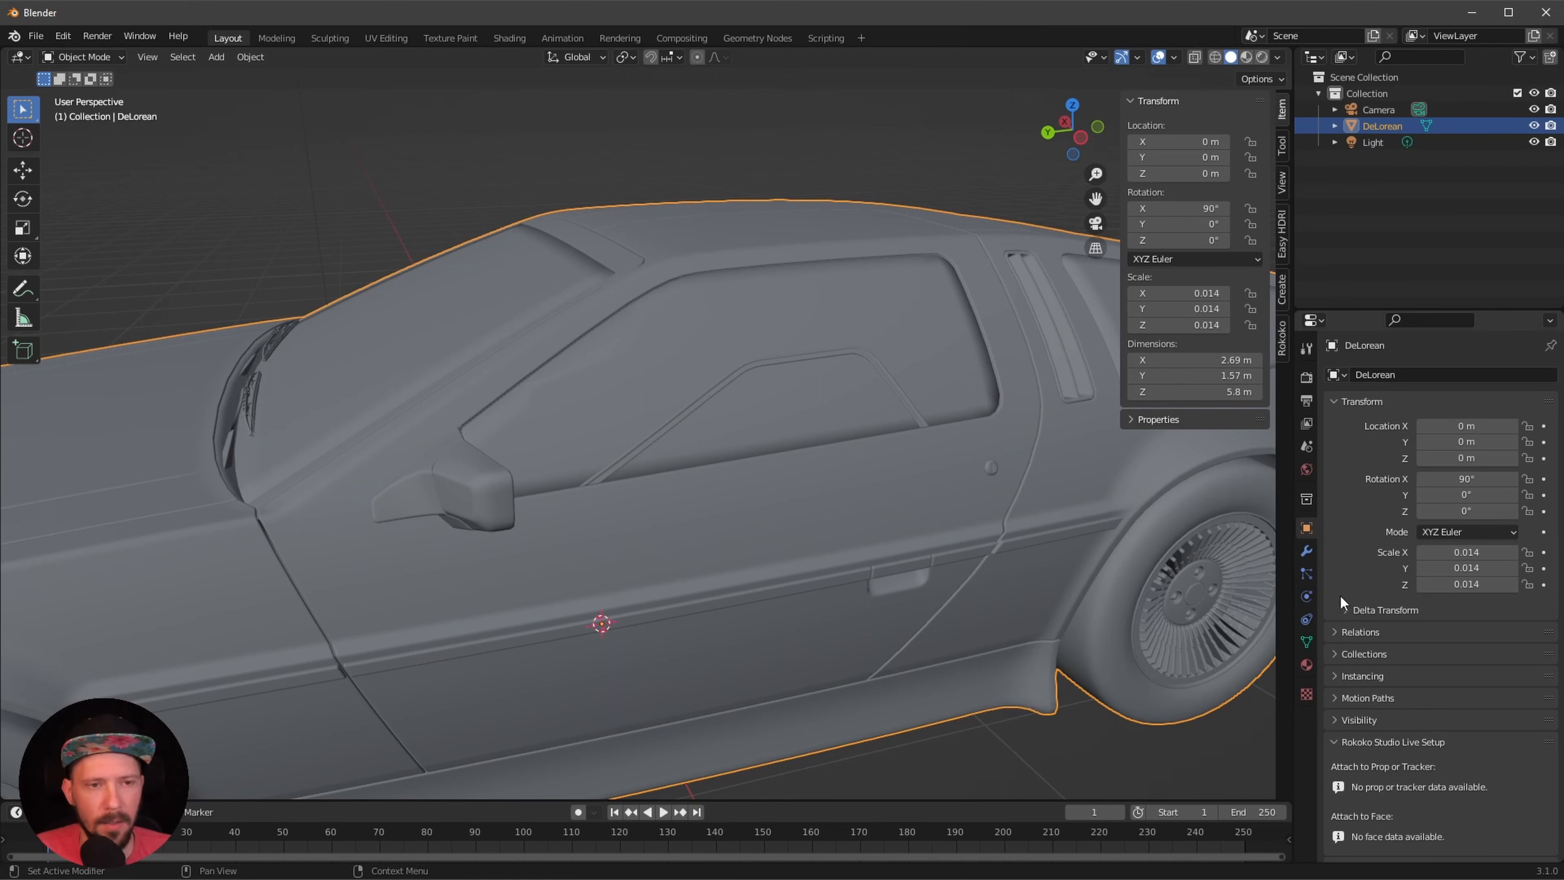
click(1306, 644)
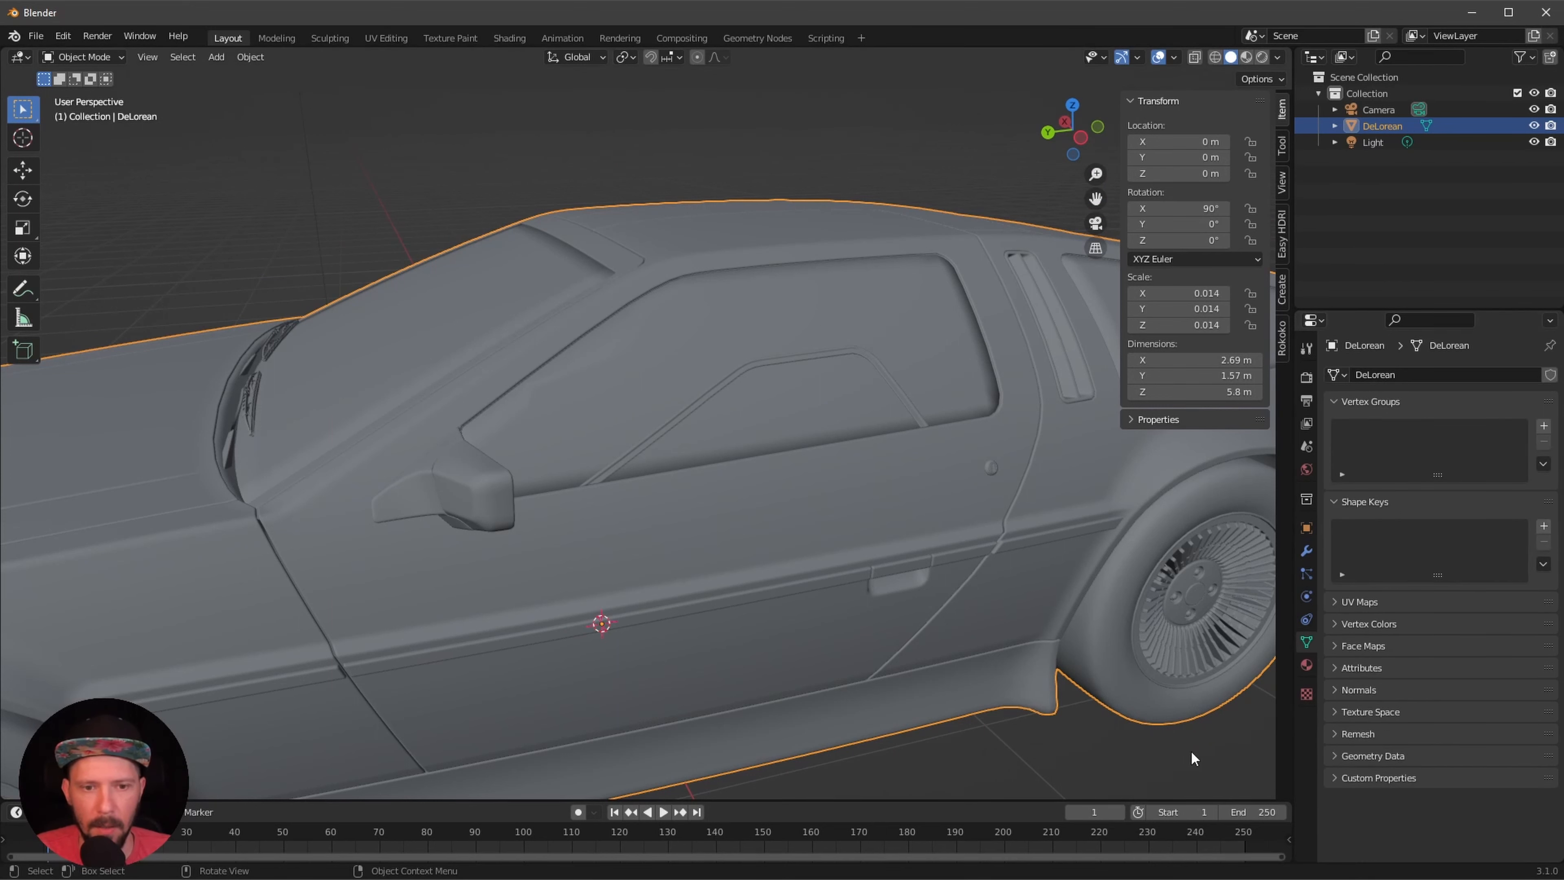
middle_drag(913, 590, 933, 591)
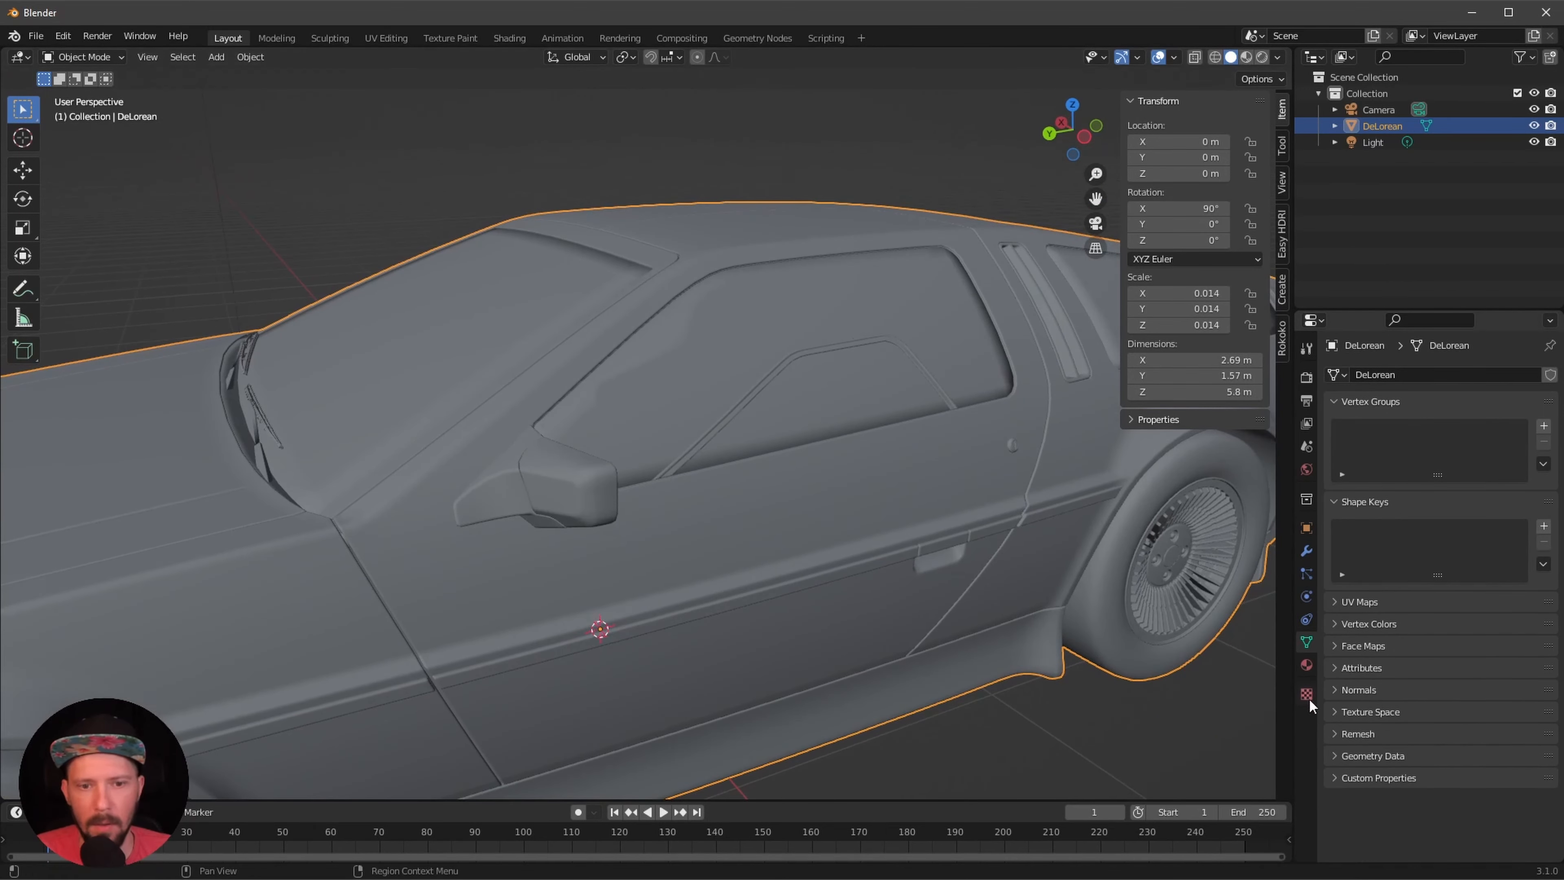
click(1331, 690)
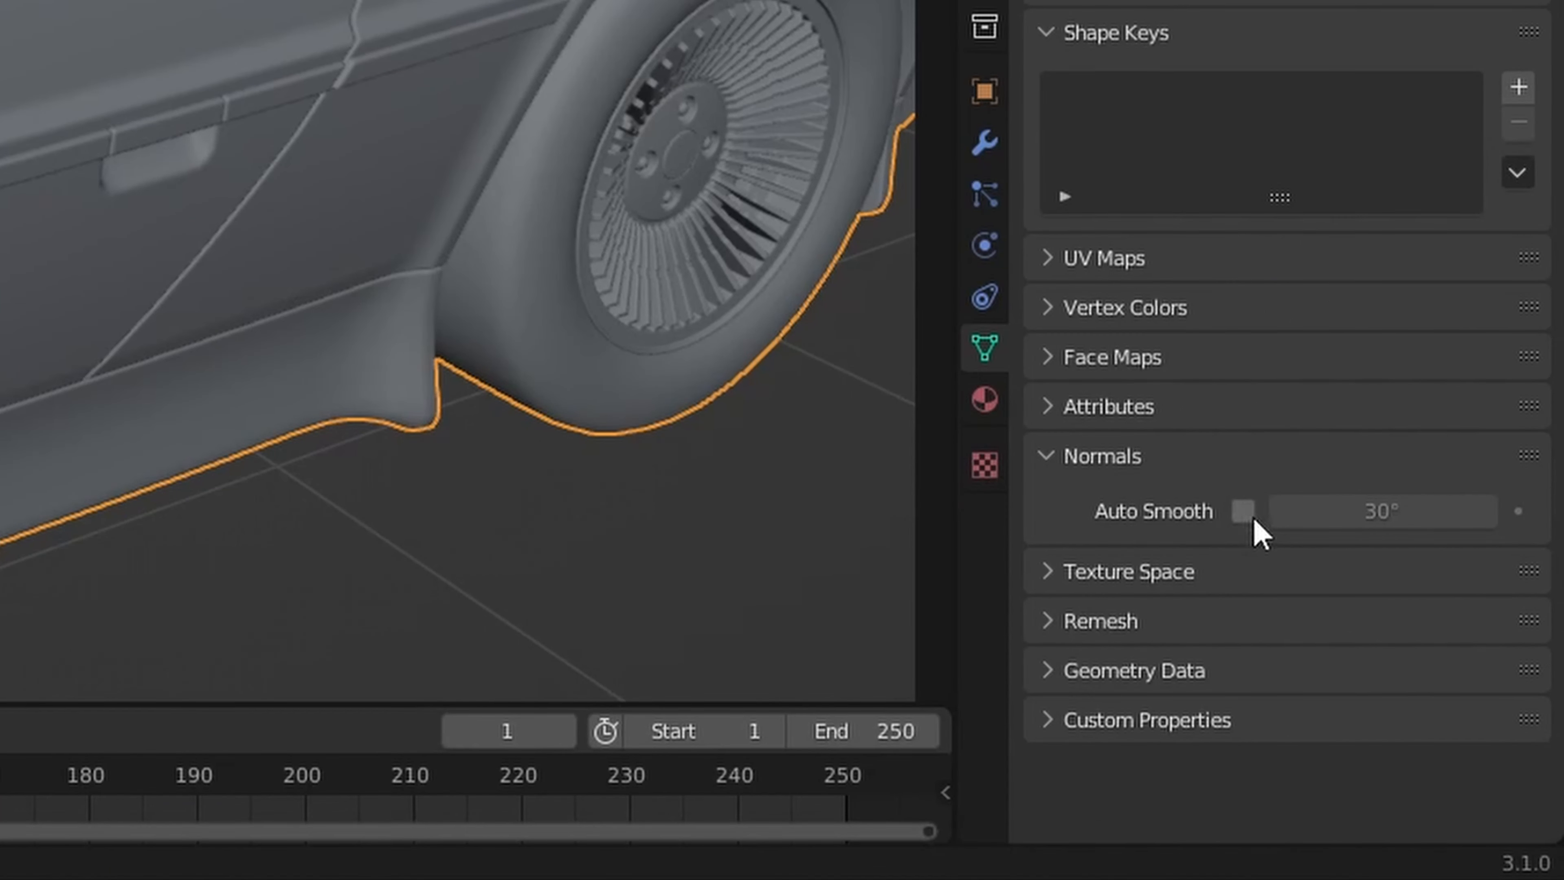
click(1243, 511)
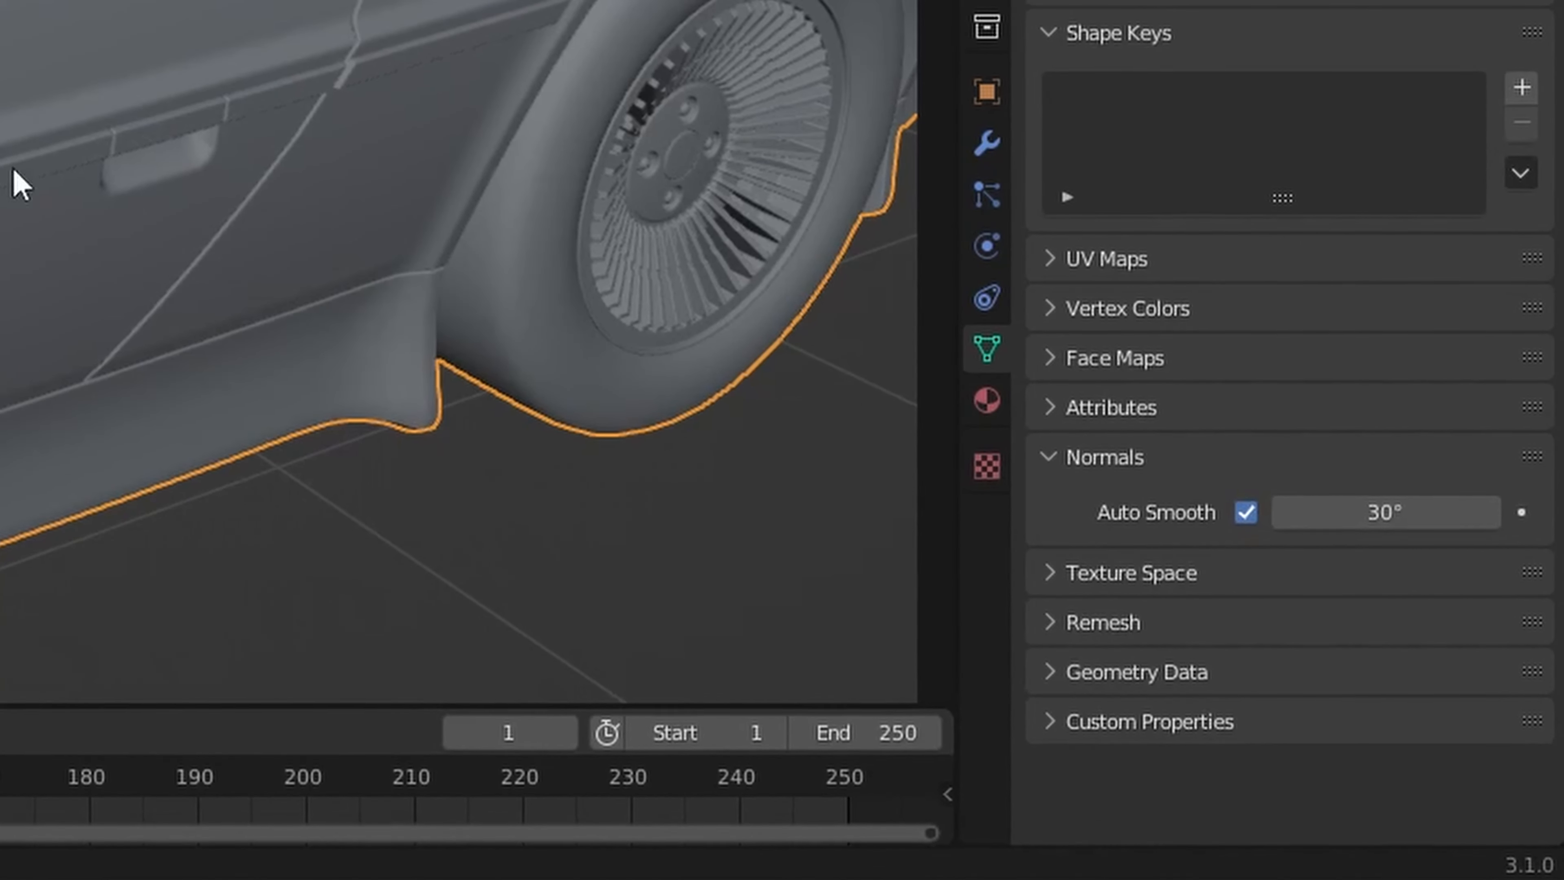
- Switch the viewport to Material Preview shading and view the car from its side and front
mouse_move(877, 565)
middle_down()
mouse_move(876, 485)
mouse_move(845, 530)
mouse_move(883, 541)
mouse_move(717, 548)
mouse_move(760, 572)
mouse_move(910, 531)
mouse_move(949, 561)
mouse_move(825, 501)
mouse_move(900, 537)
middle_up()
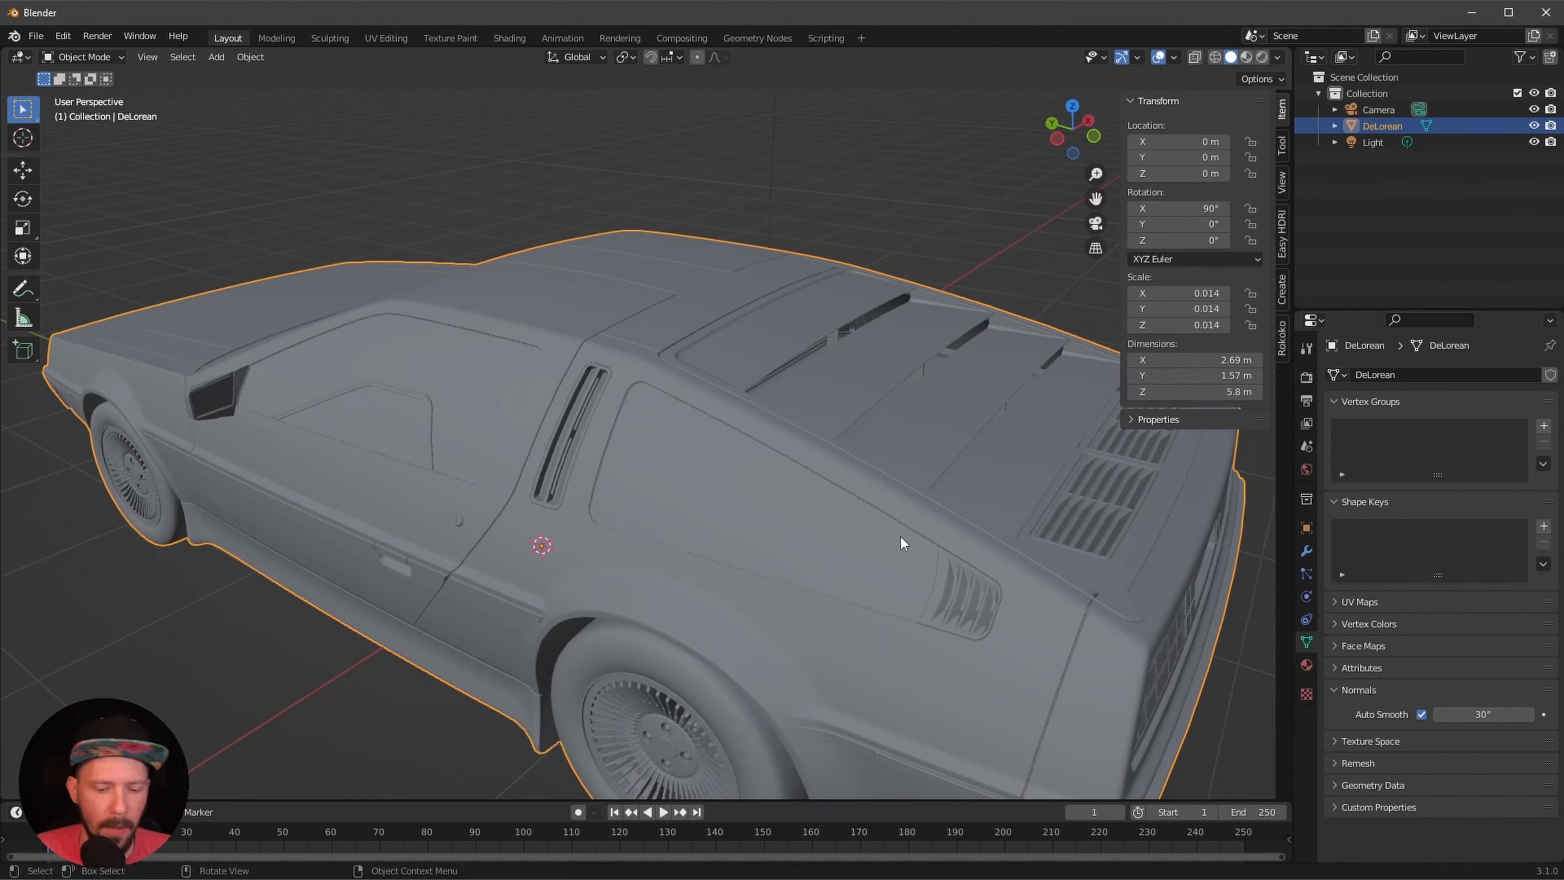
key(z)
click(931, 604)
middle_drag(825, 577, 890, 605)
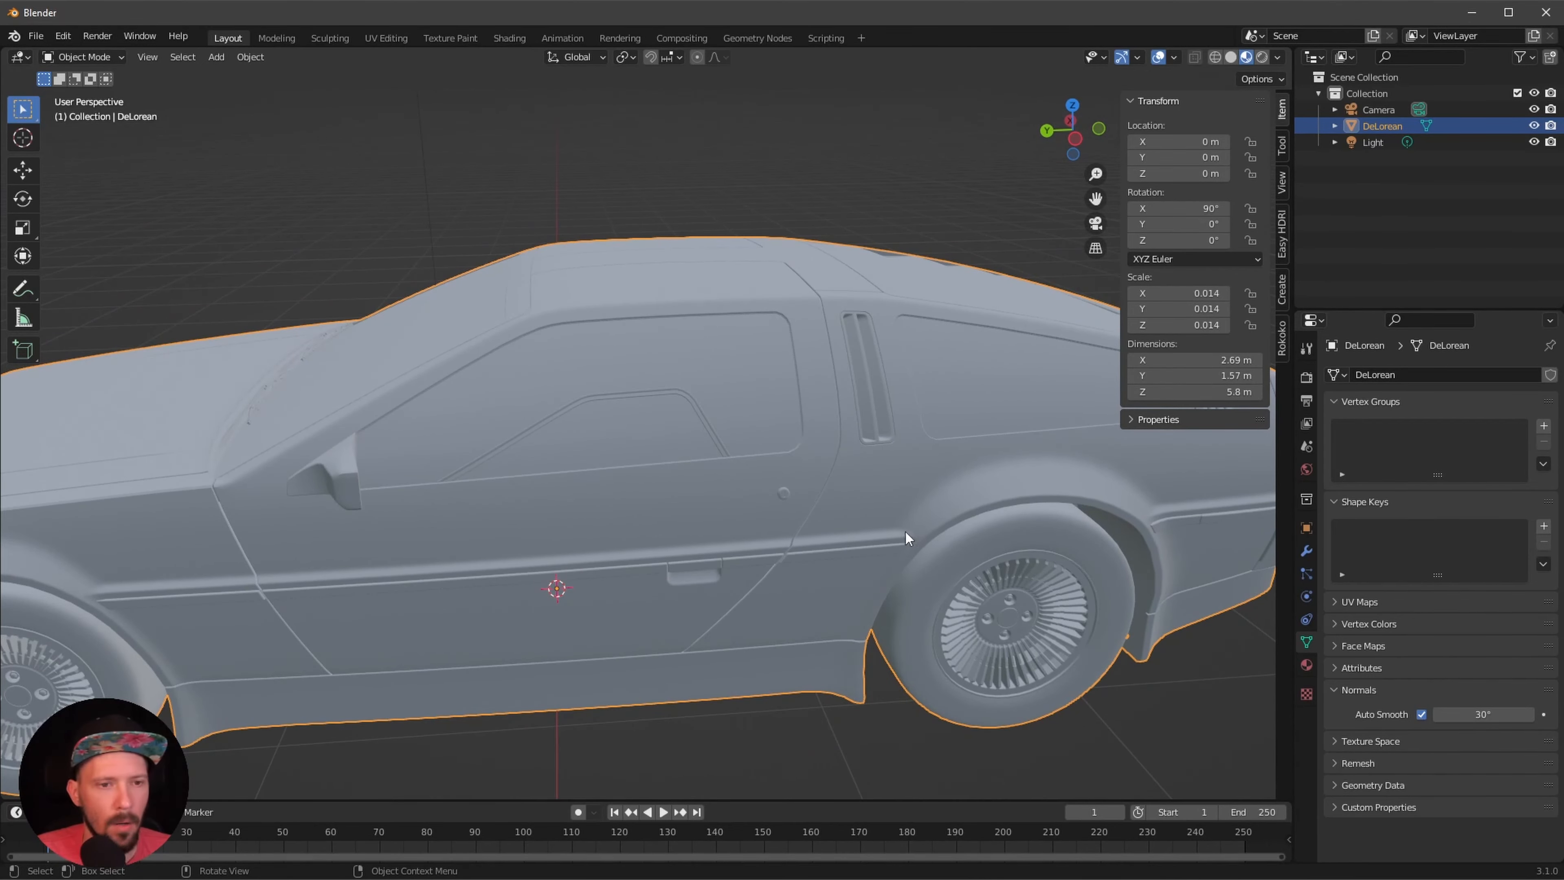
middle_drag(798, 550, 648, 595)
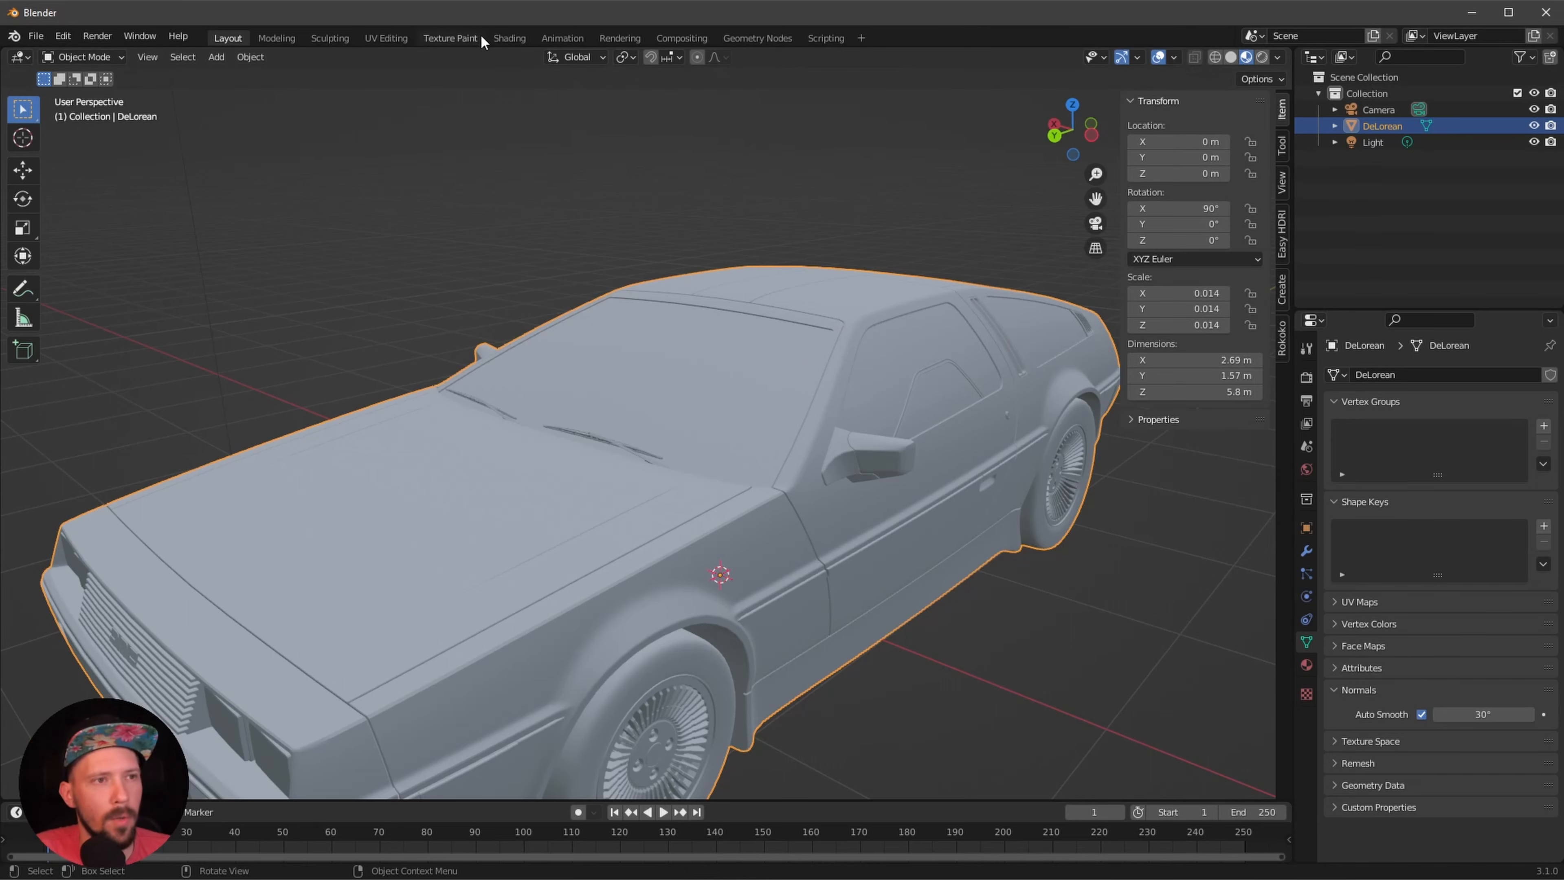
- Switch to the Shading workspace and rename the DeLorean's material to m_car
click(509, 38)
mouse_move(844, 402)
middle_down()
mouse_move(723, 412)
mouse_move(743, 422)
middle_up()
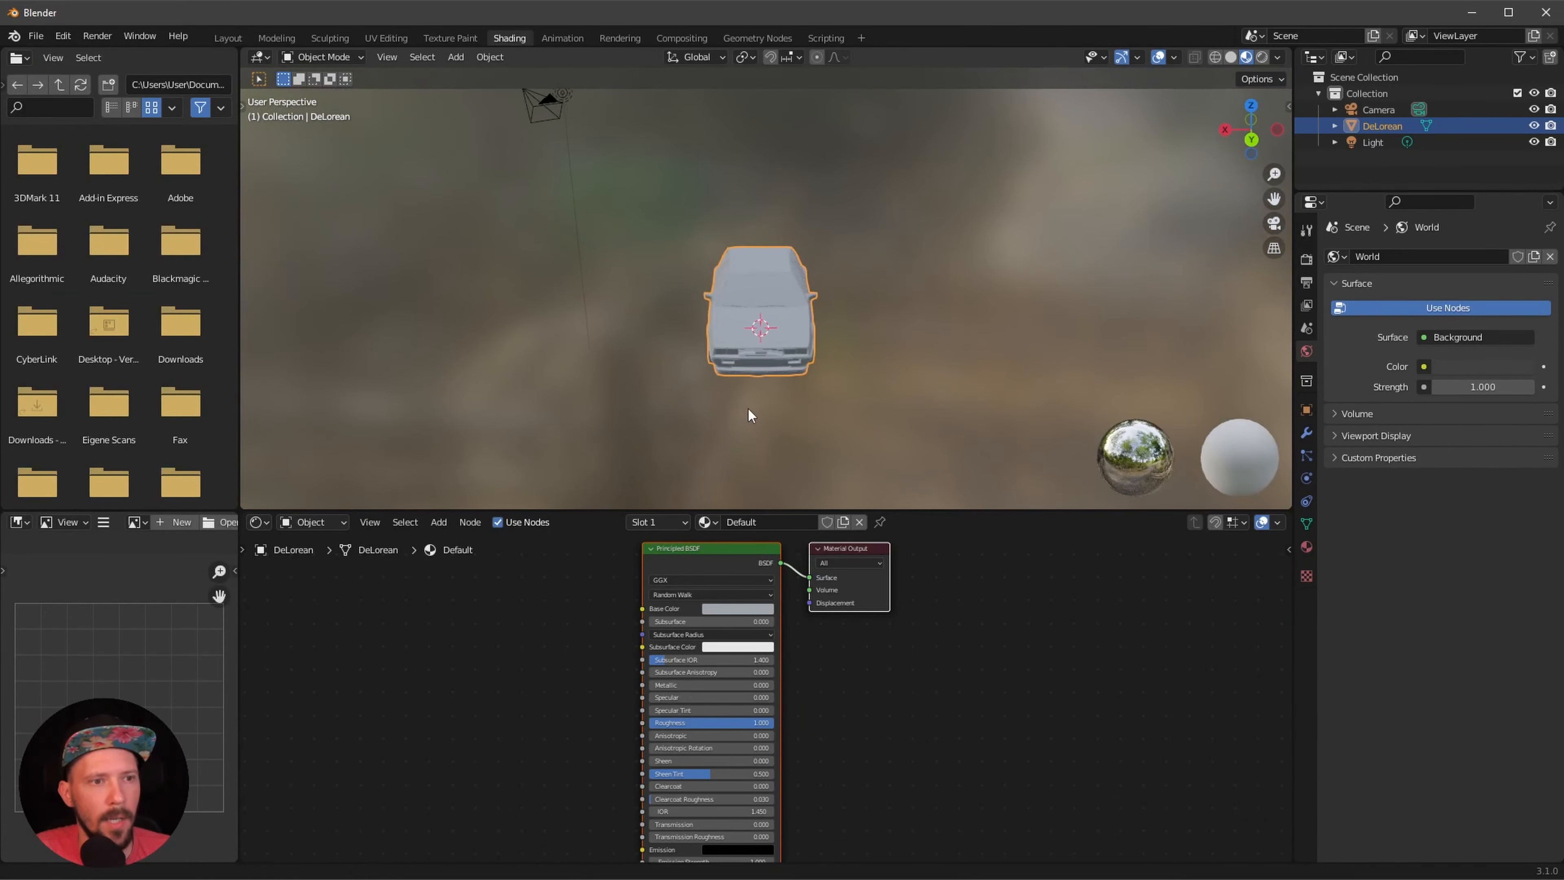
scroll(911, 409, up, 10)
scroll(911, 408, down, 10)
middle_drag(911, 409, 929, 374)
click(769, 528)
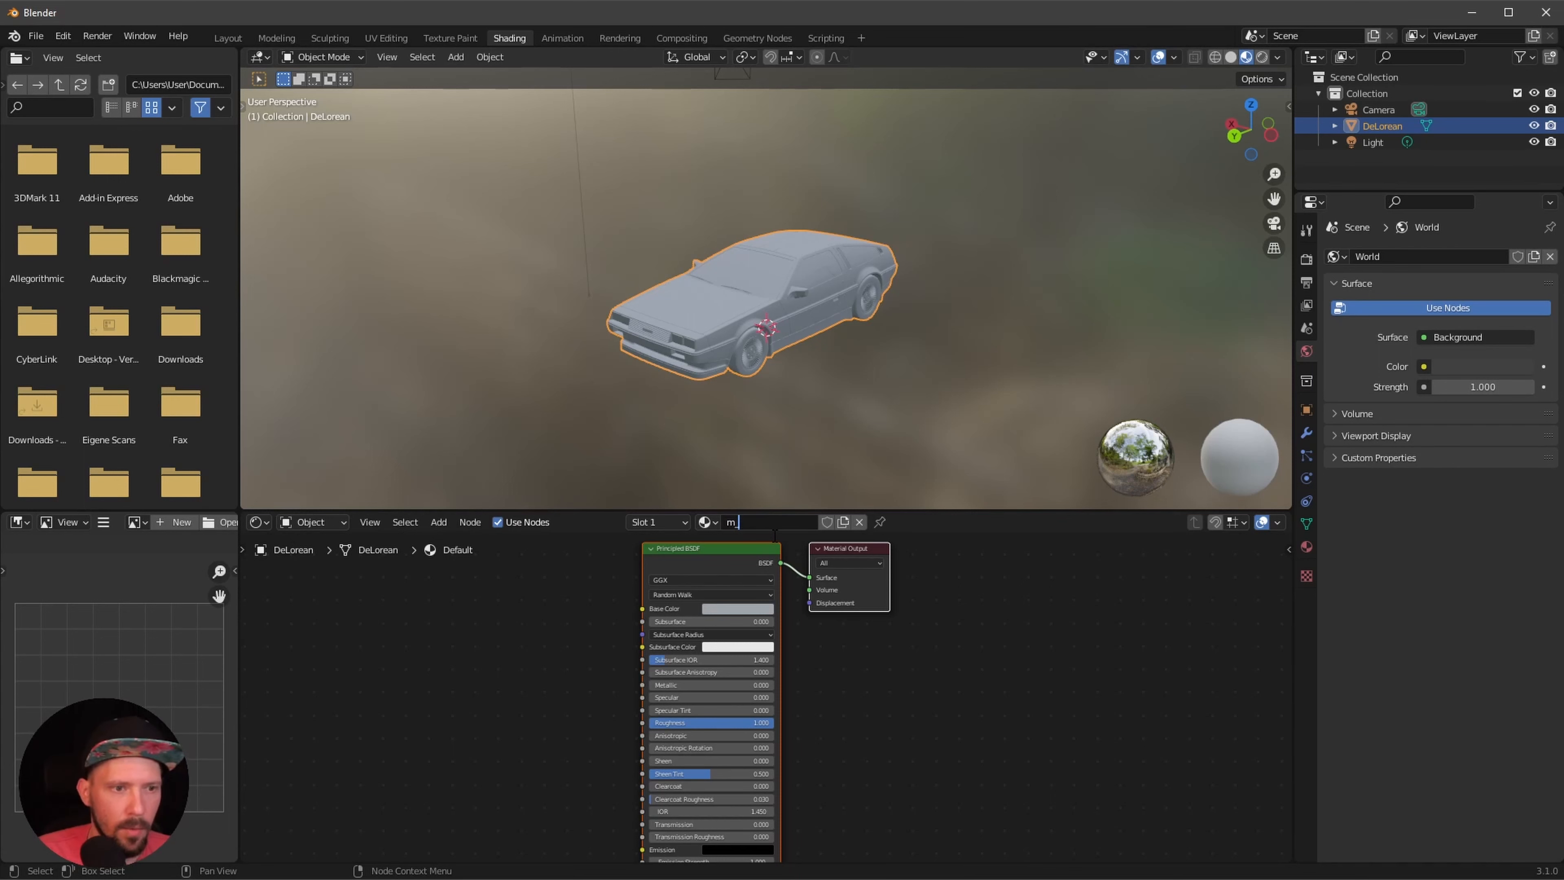
text(m_ca)
text(r)
key(Return)
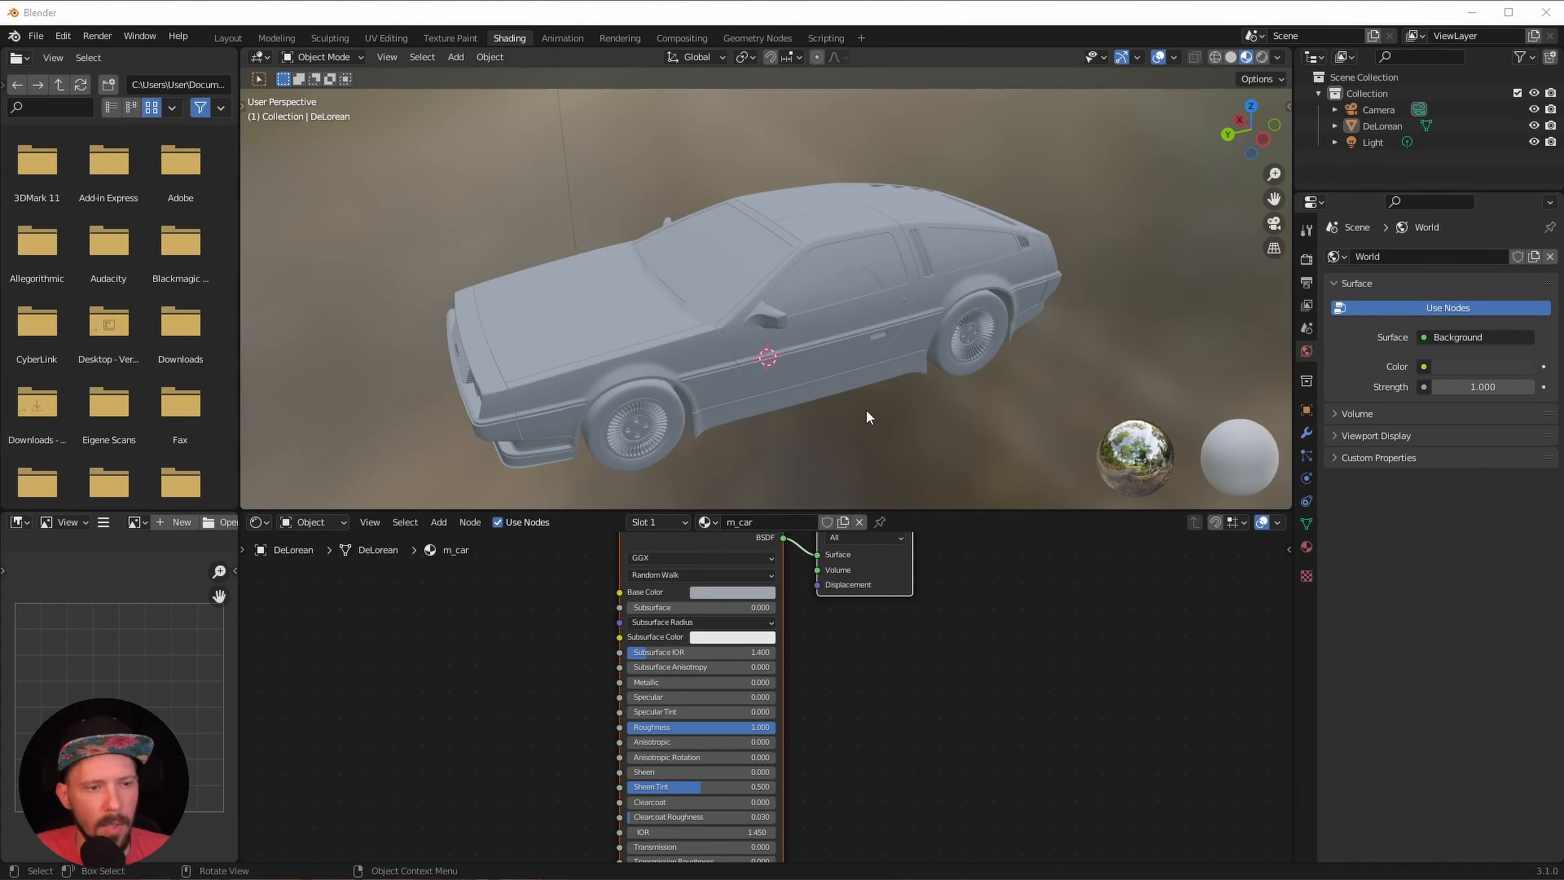
- Set the m_car material's Metallic value to 1.0 and its Roughness to 0.068
middle_drag(861, 418, 884, 453)
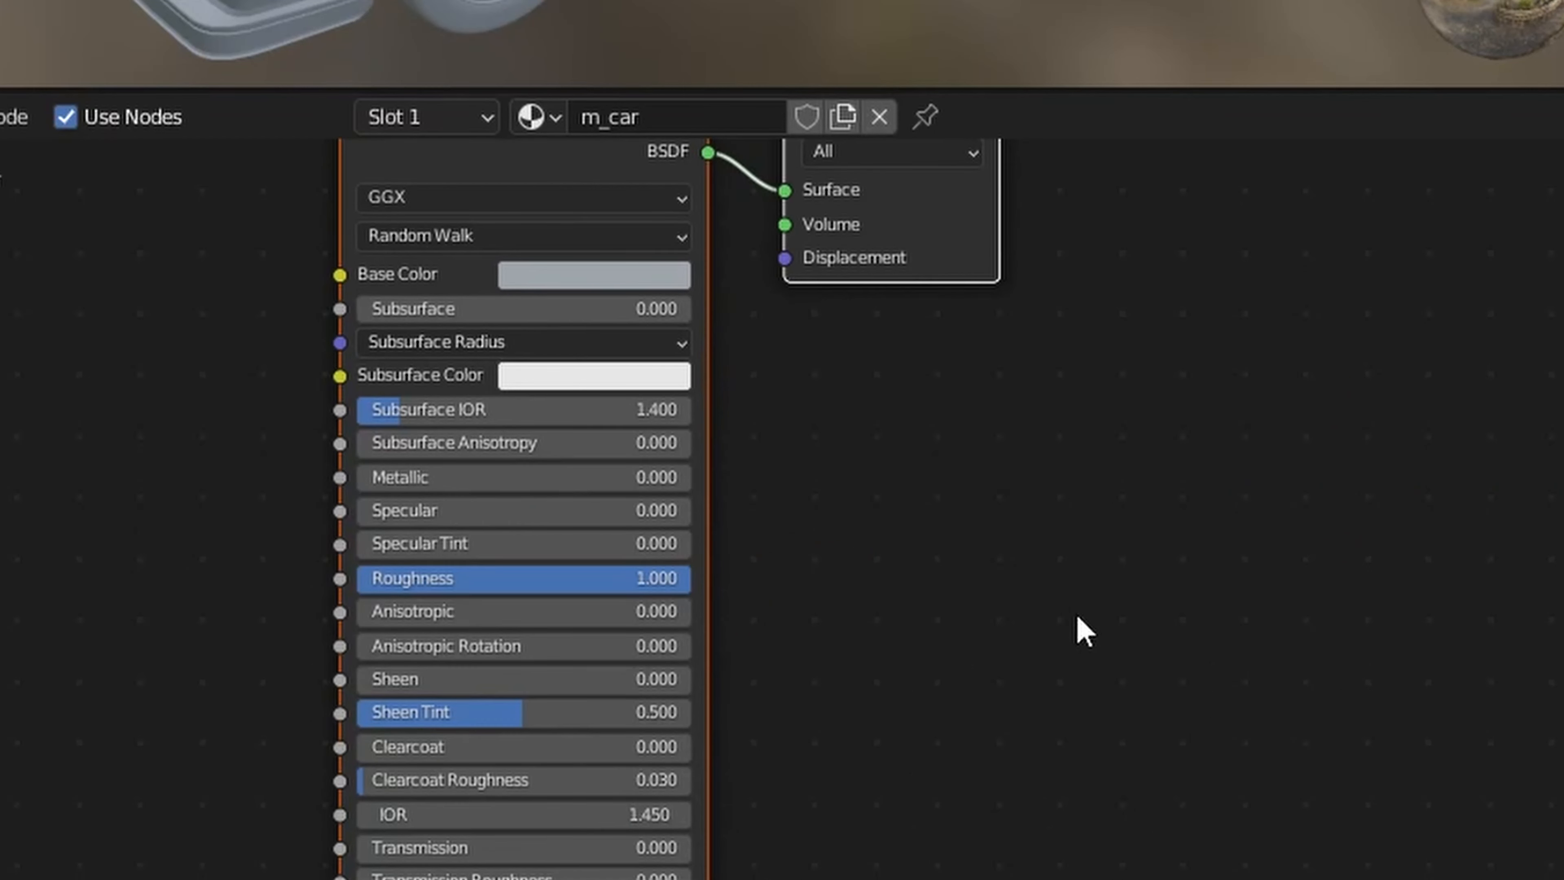
middle_drag(946, 748, 975, 714)
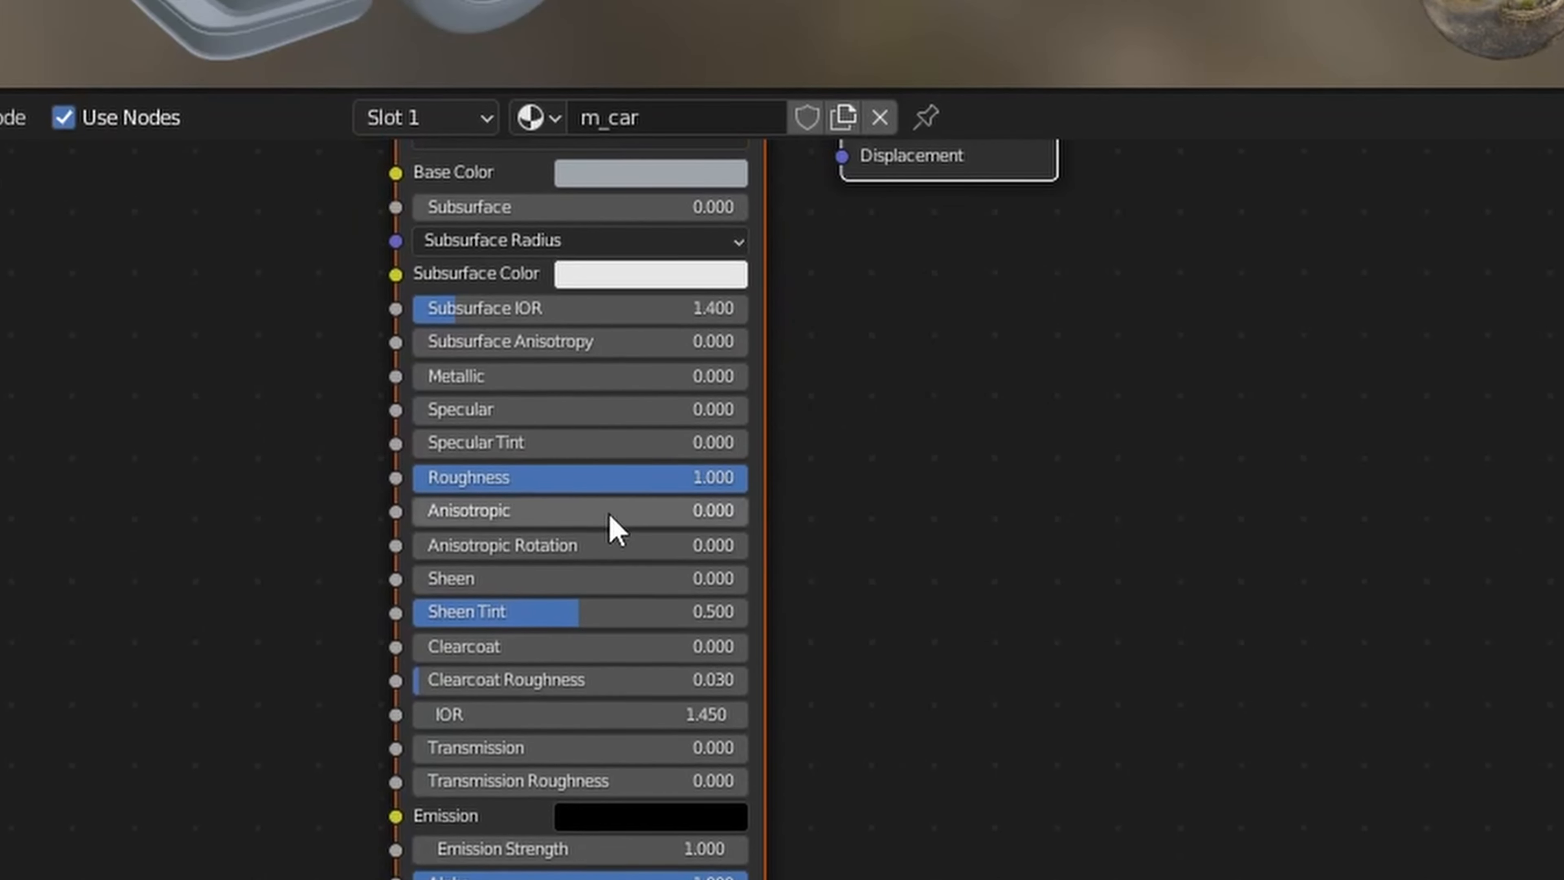
drag(458, 377, 1113, 407)
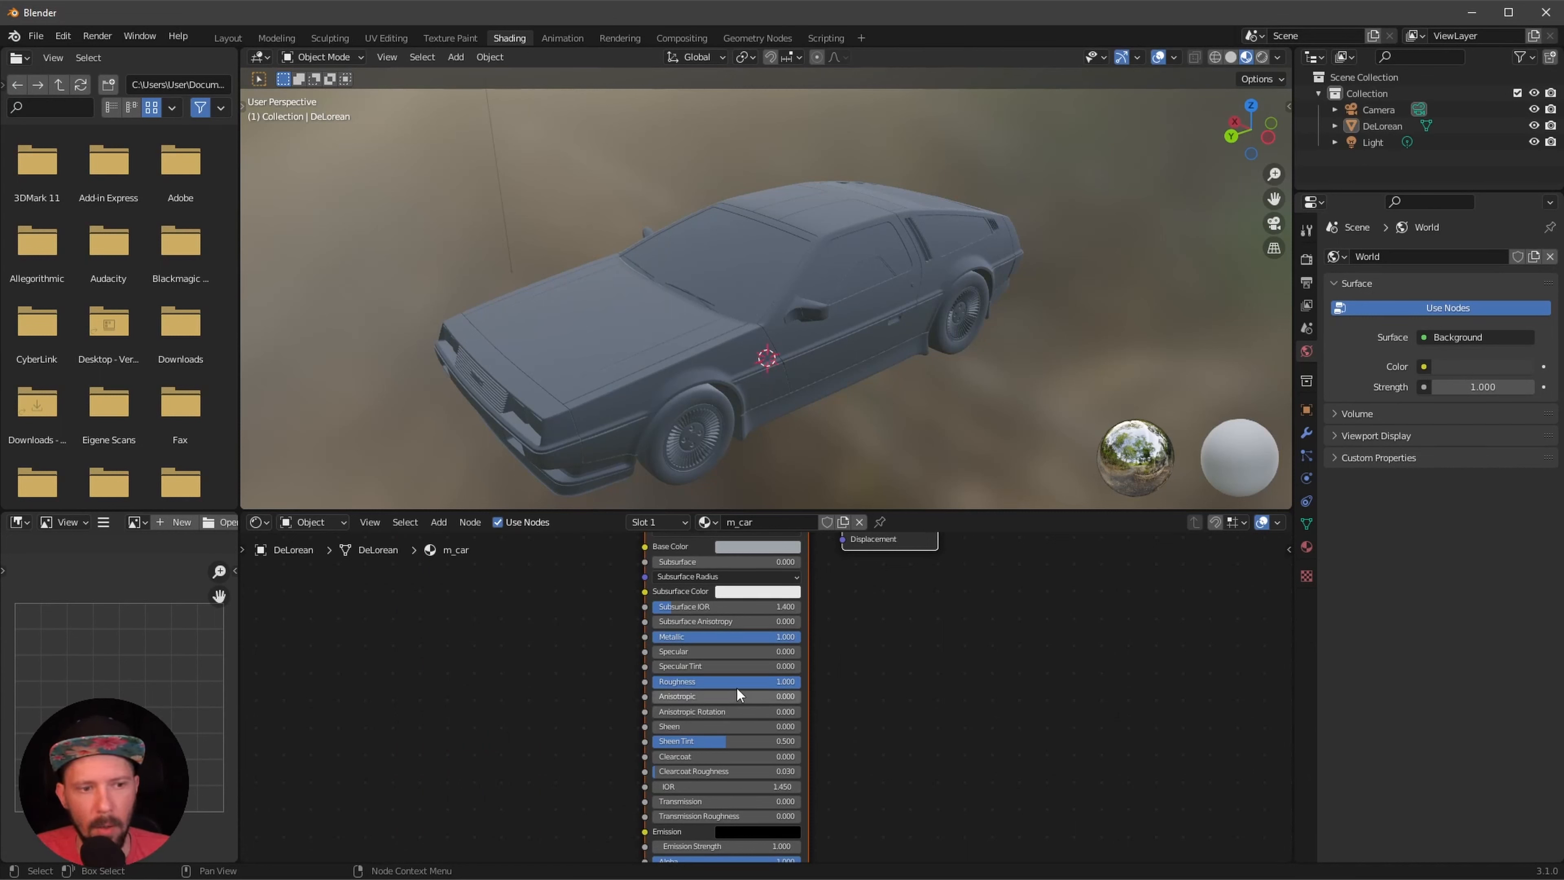
text(.6)
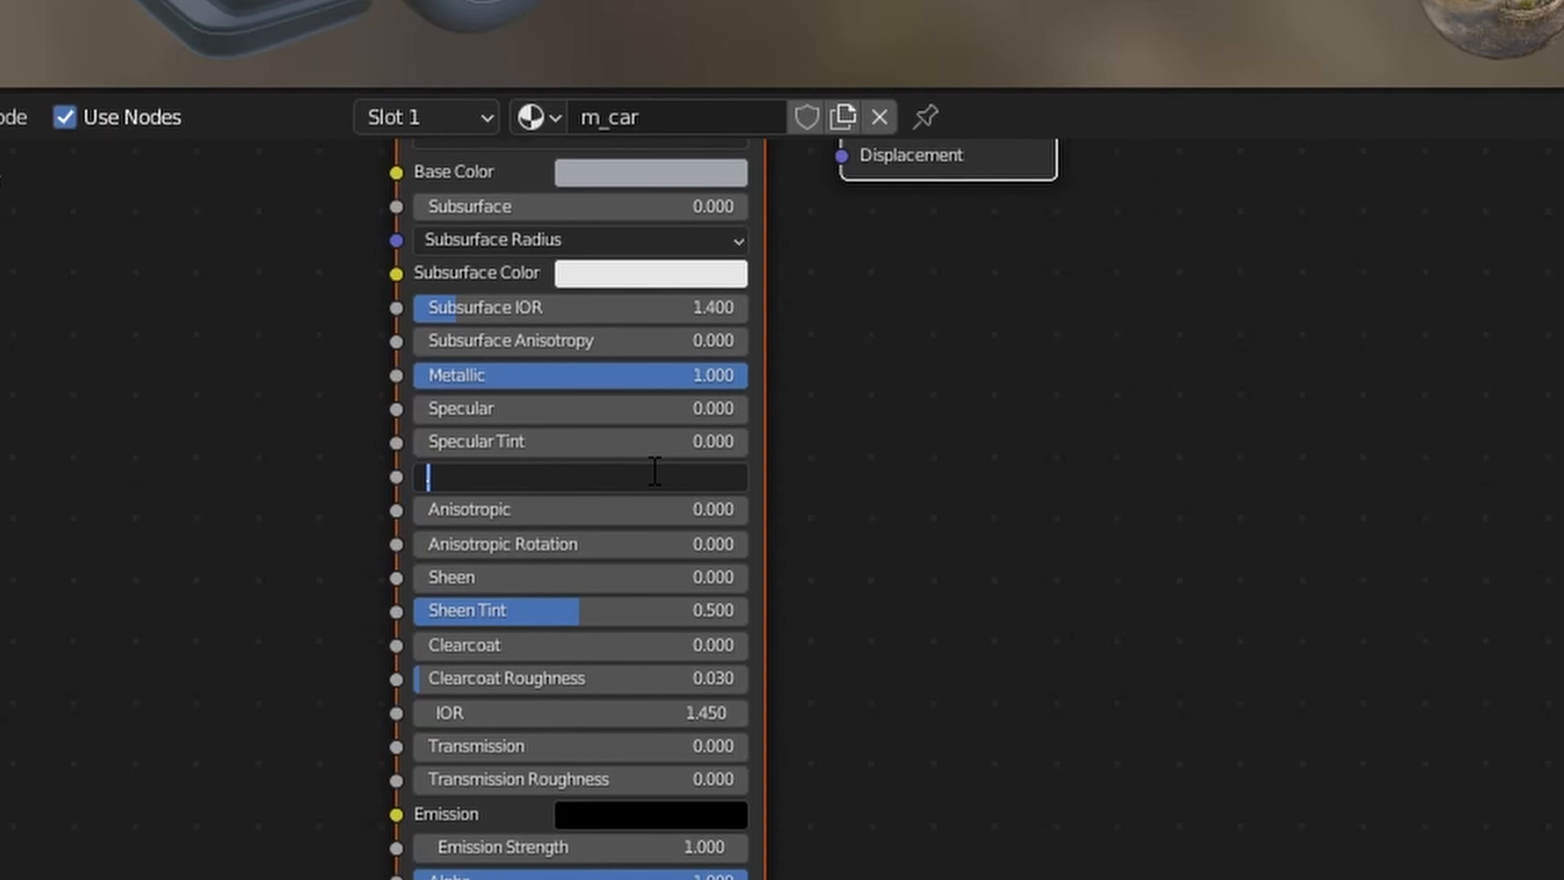
text(.068)
key(Return)
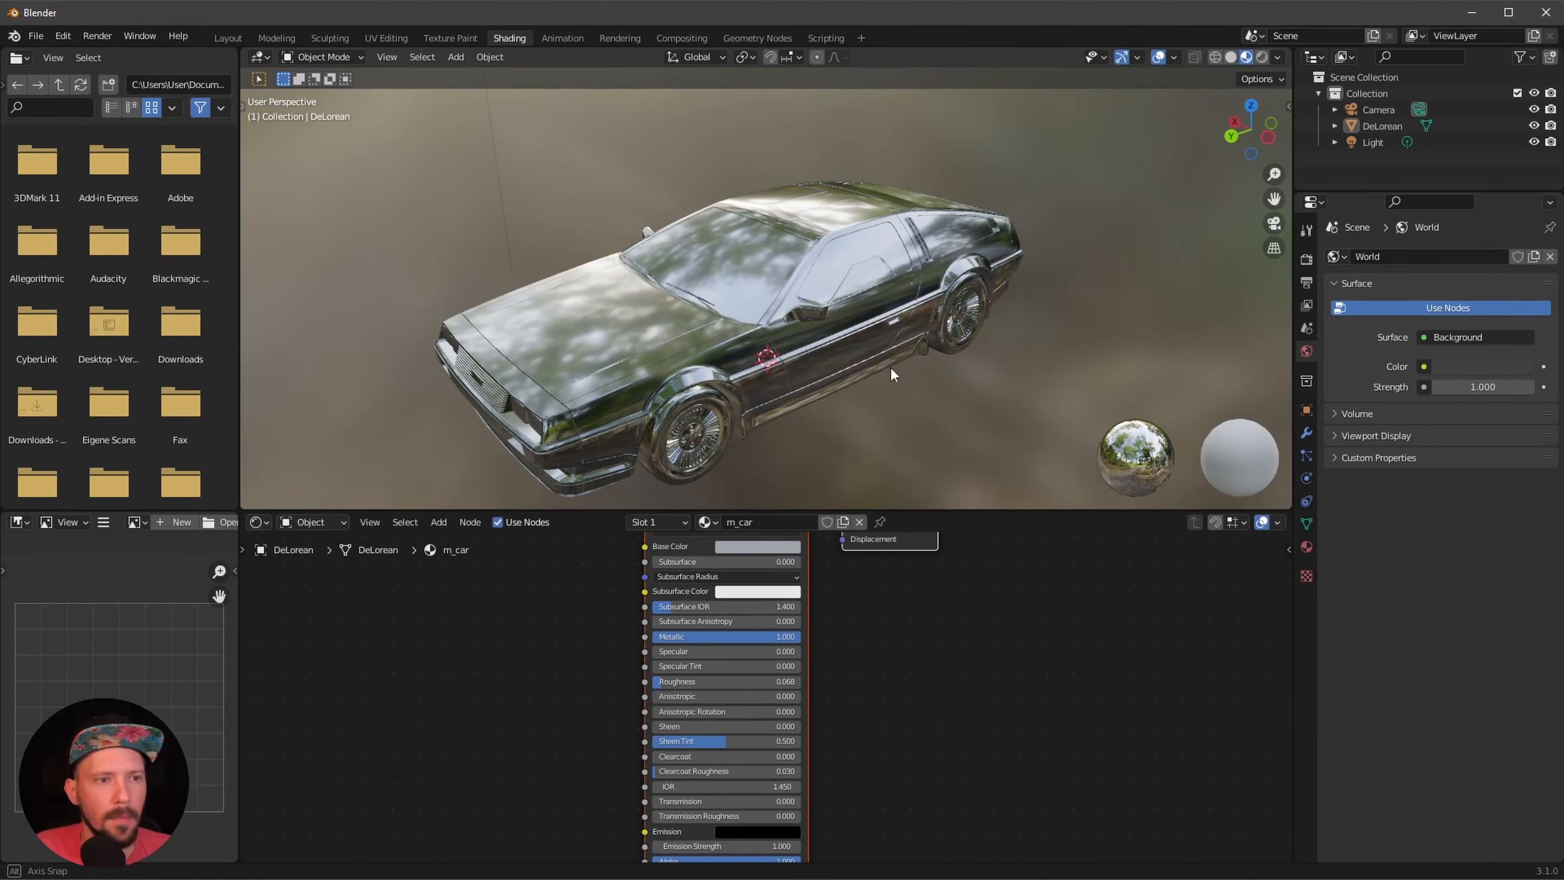
- Select the DeLorean, enter Edit Mode and switch the viewport to solid shading
middle_drag(890, 367, 983, 366)
scroll(964, 328, up, 4)
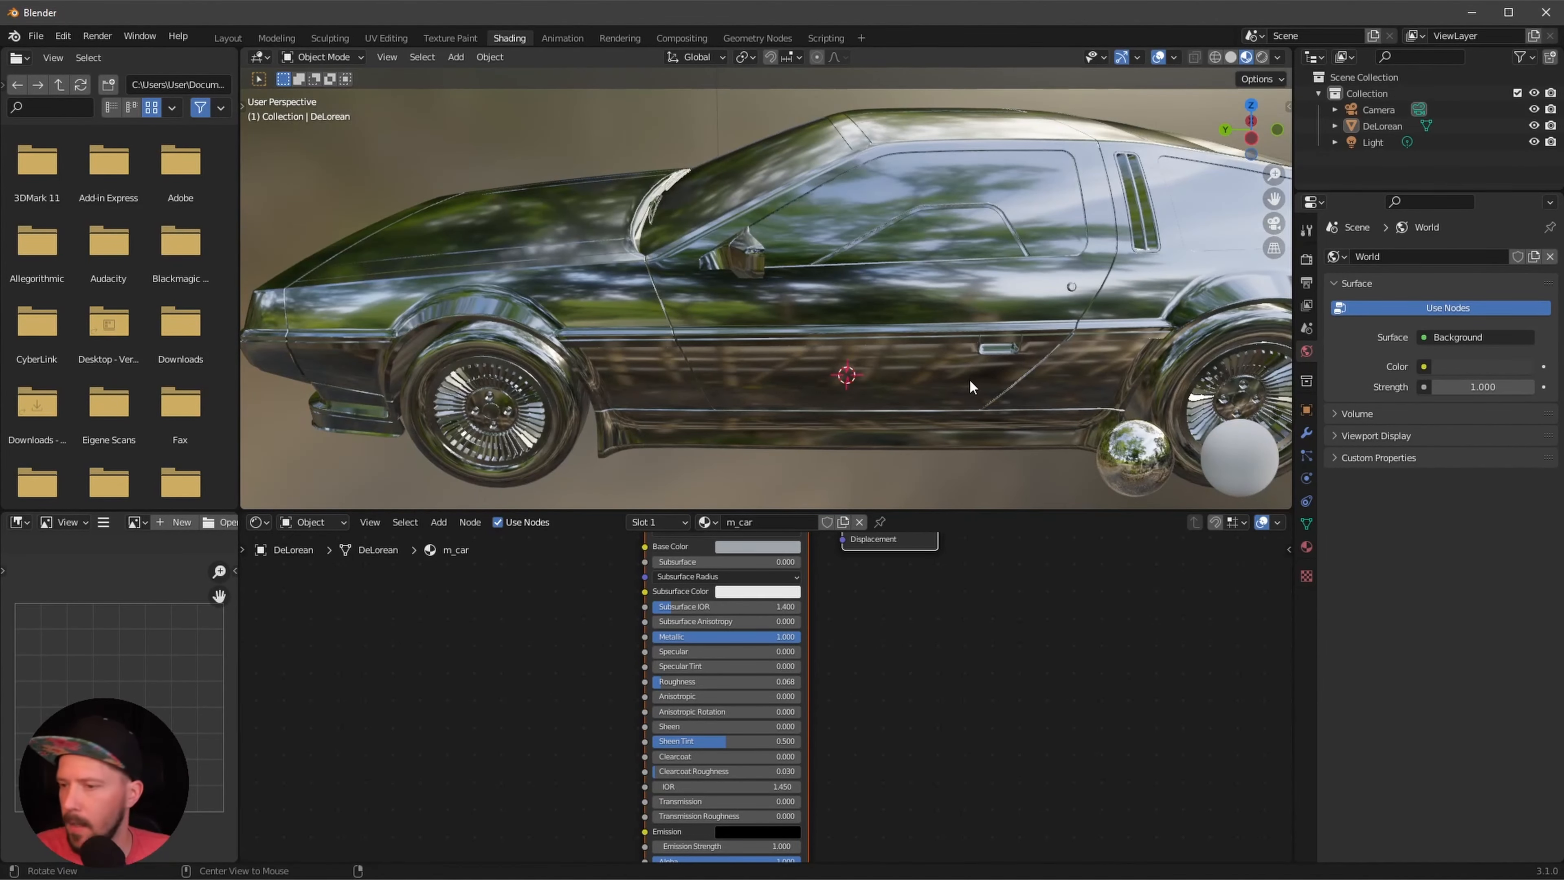
middle_drag(892, 371, 961, 417)
middle_drag(1003, 362, 1040, 459)
click(1382, 126)
key(Tab)
key(z)
click(1102, 413)
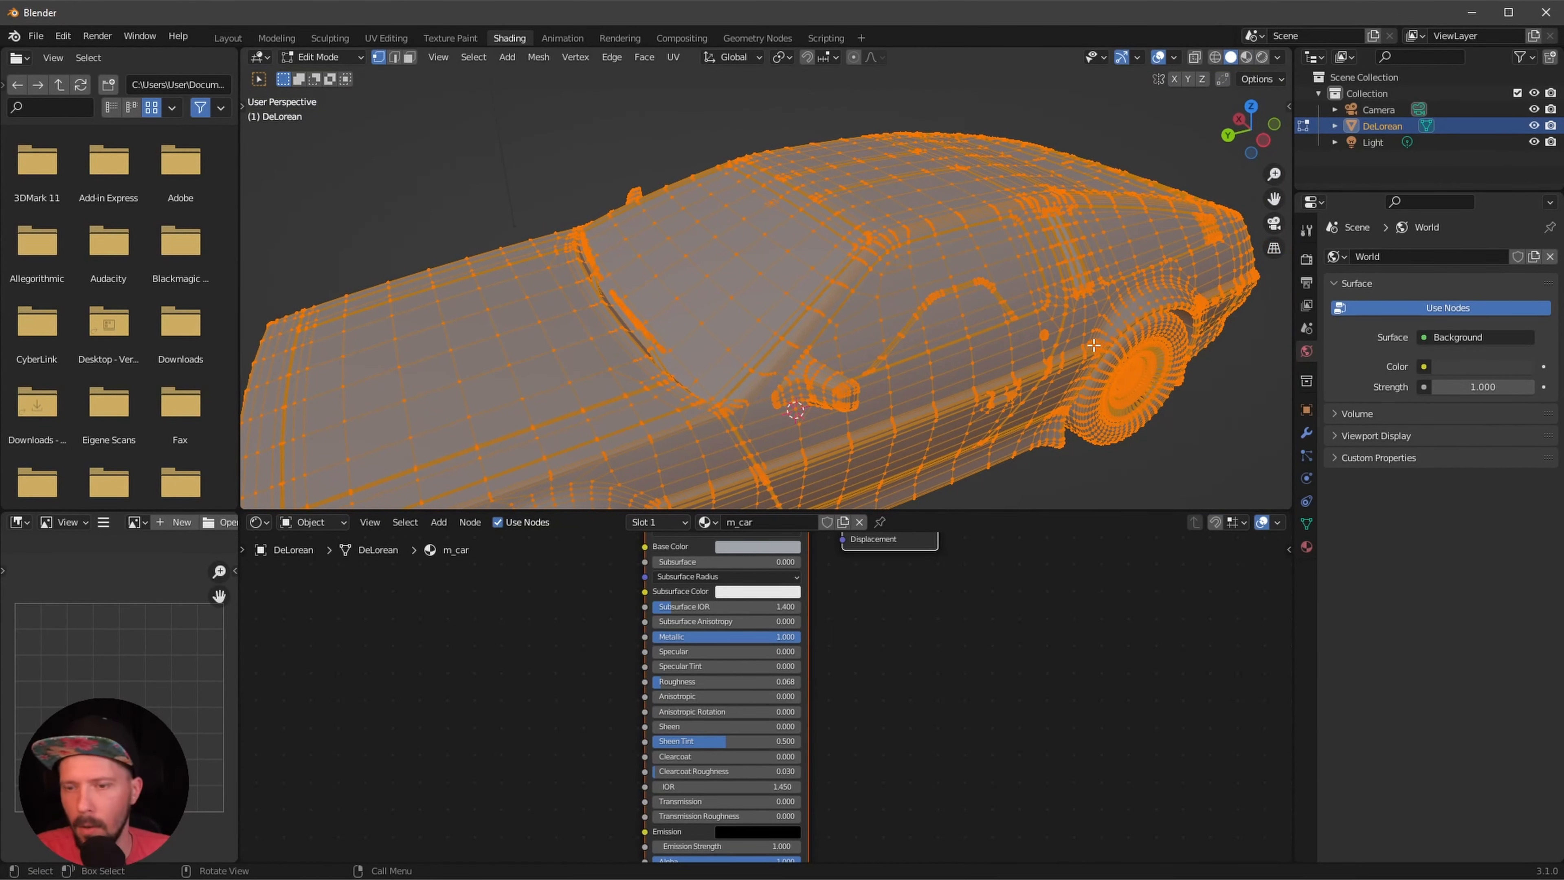
mouse_move(1045, 417)
middle_down()
mouse_move(1002, 404)
mouse_move(1060, 406)
middle_up()
middle_drag(1128, 312, 1064, 370)
middle_drag(955, 431, 1021, 388)
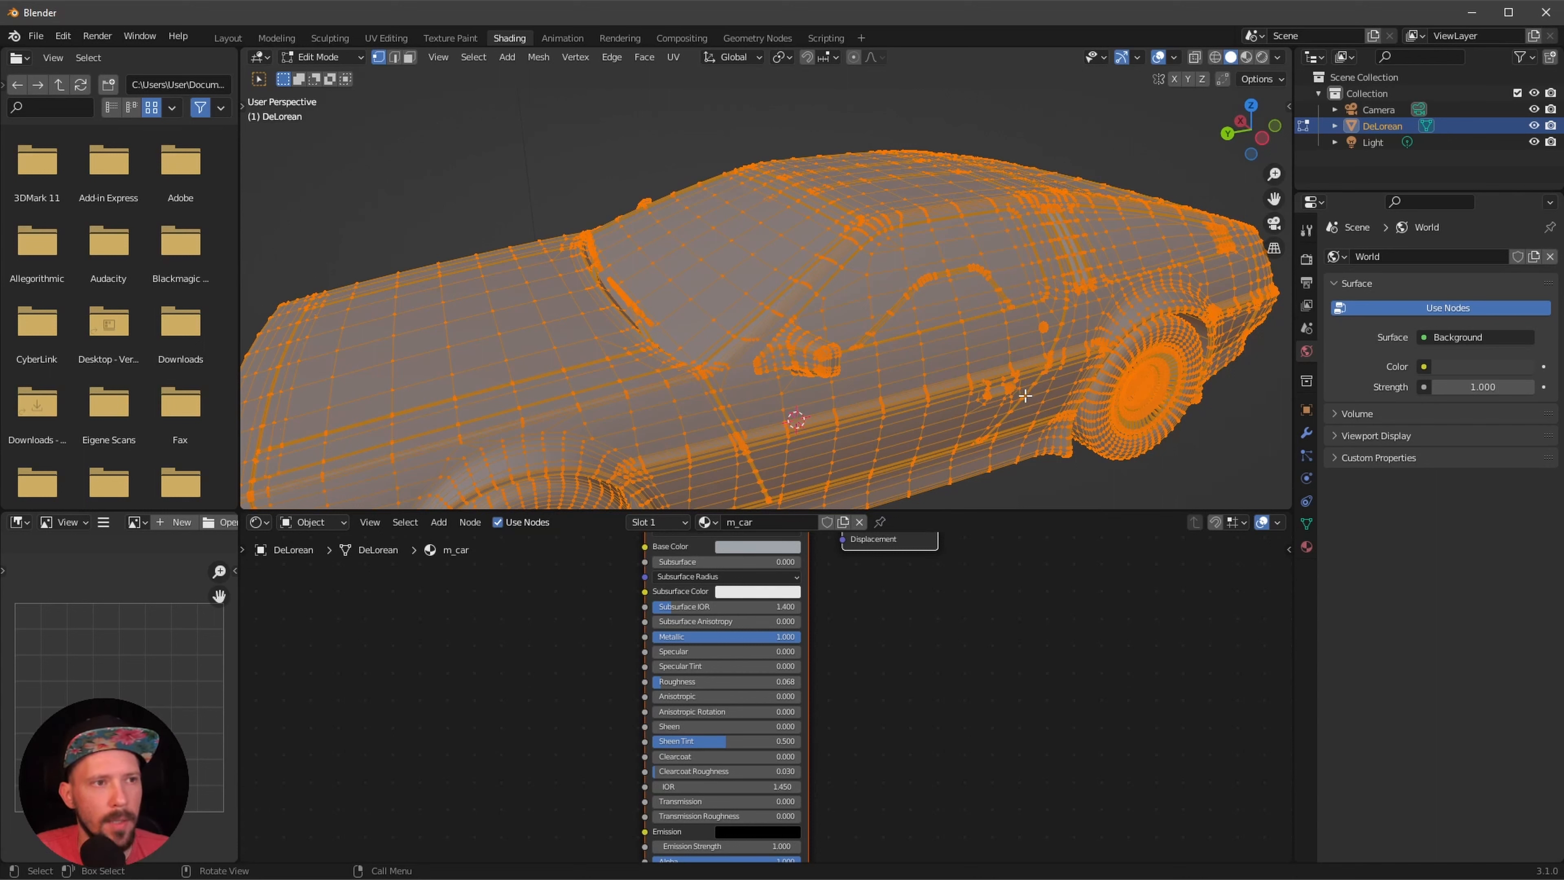
- Switch to face selection and select several faces in the upper part of the door's side window
key(3)
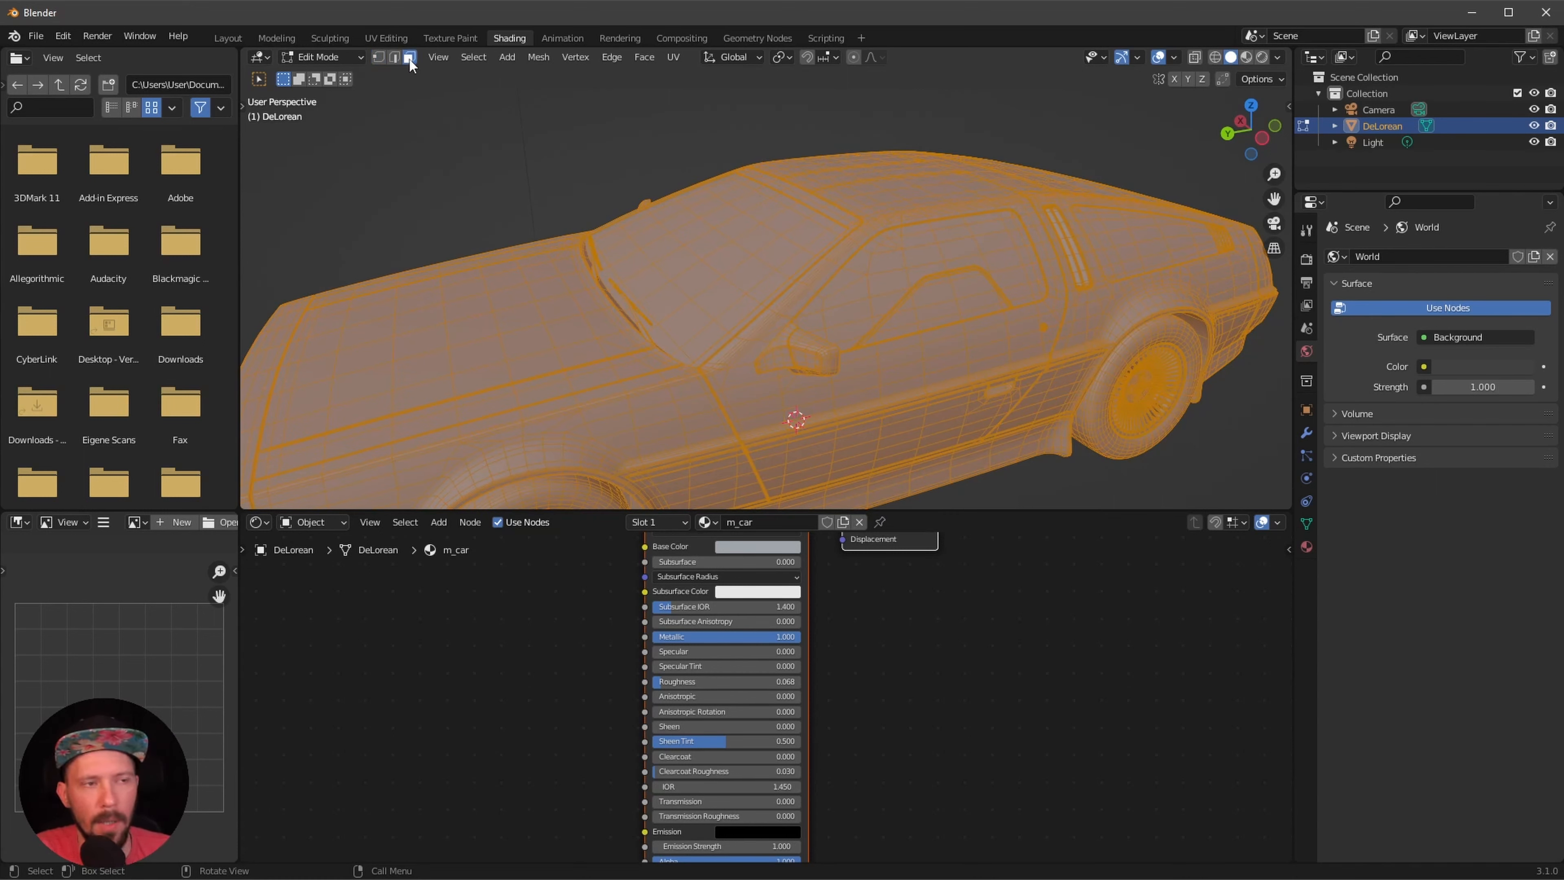
ctrl+middle_drag(1010, 386, 1017, 333)
click(819, 271)
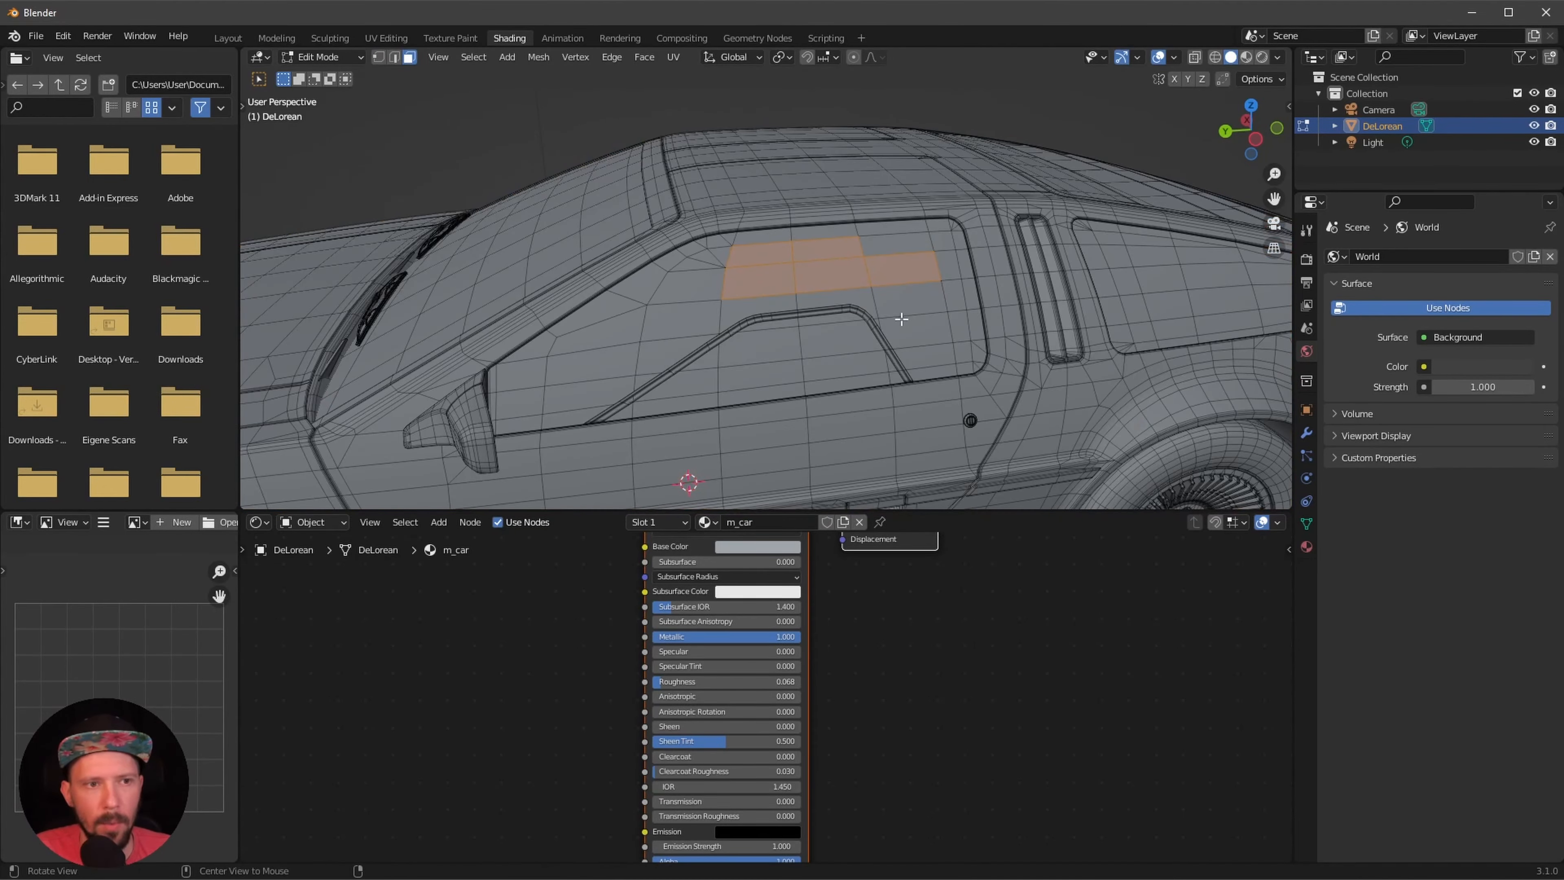
middle_drag(901, 321, 970, 386)
middle_drag(988, 438, 939, 334)
shift+drag(876, 280, 944, 320)
middle_drag(877, 339, 941, 382)
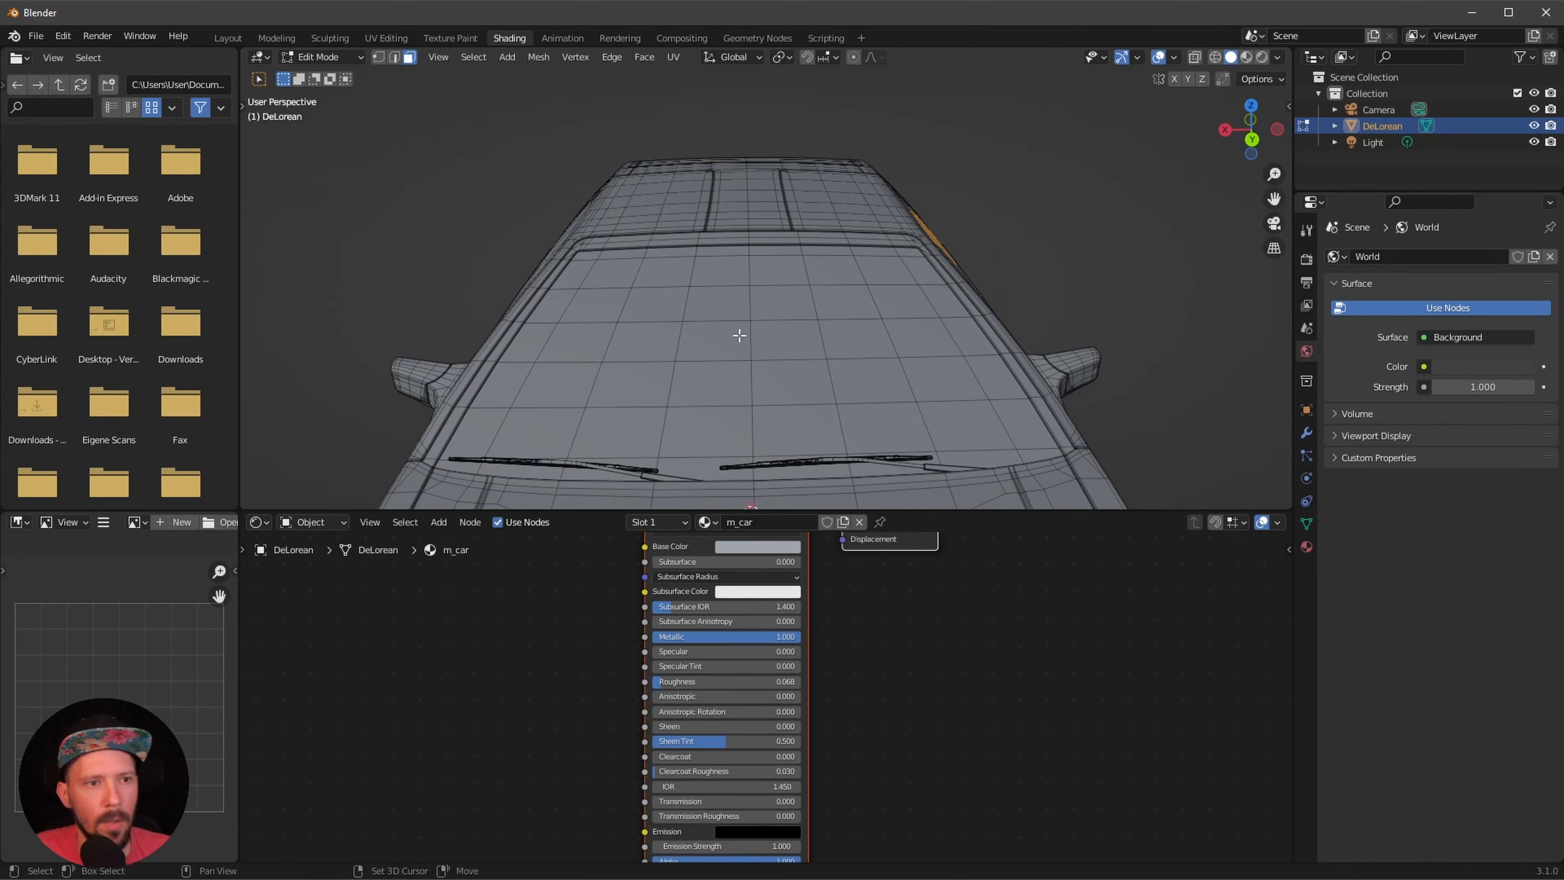
- Add several faces of the windshield, the opposite door window and the rear quarter windows to the selection
shift+drag(709, 329, 861, 382)
middle_drag(752, 406, 900, 393)
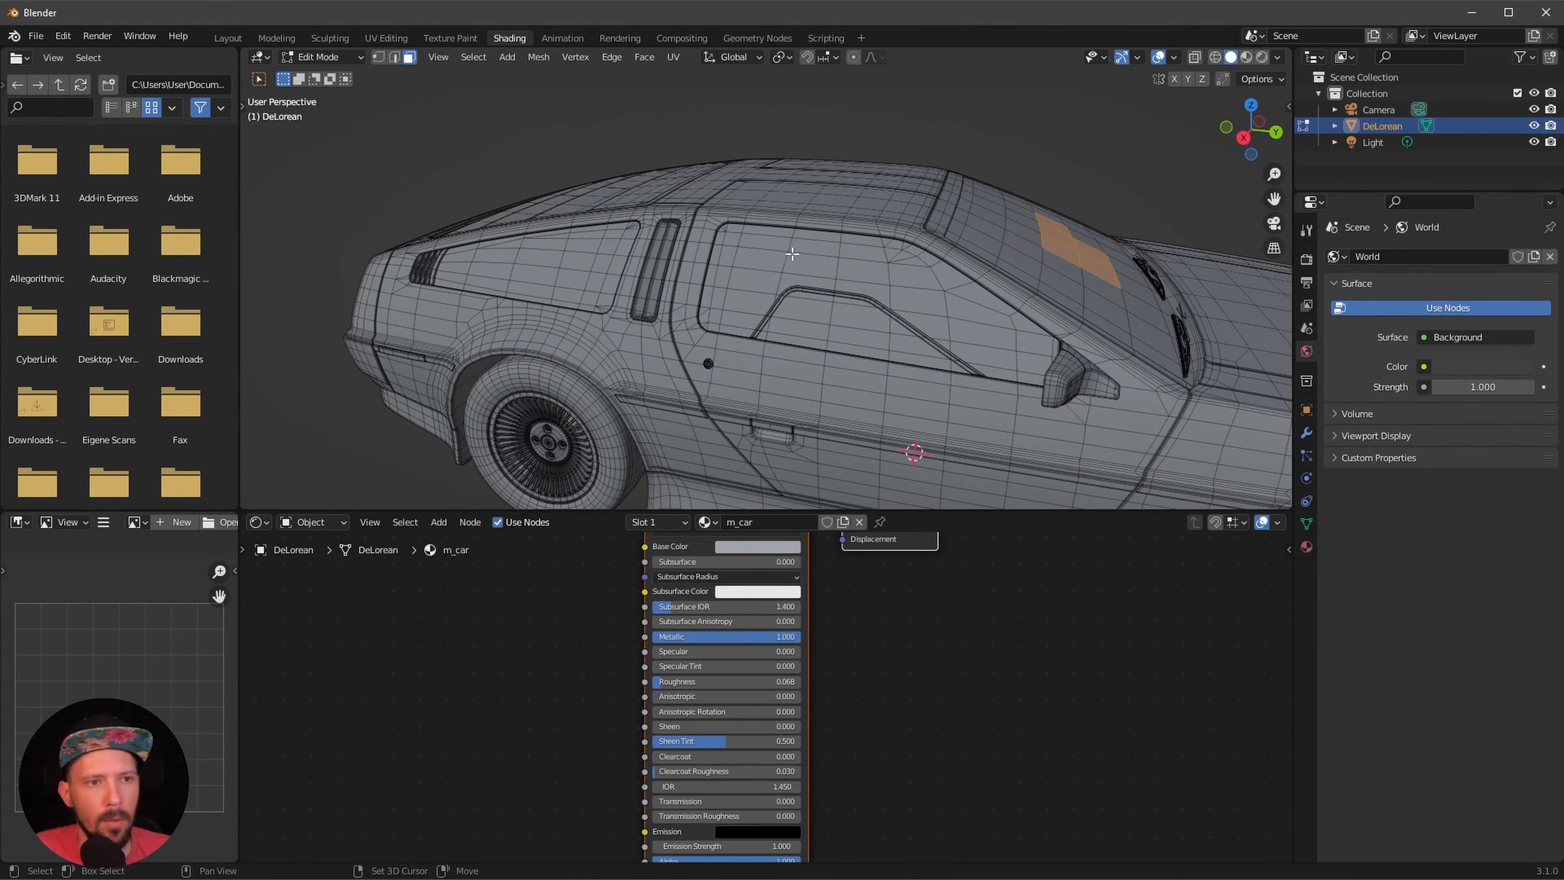
shift+drag(780, 259, 837, 273)
alt+drag(819, 345, 881, 363)
shift+drag(631, 318, 695, 335)
alt+drag(1026, 360, 973, 376)
middle_drag(974, 376, 904, 366)
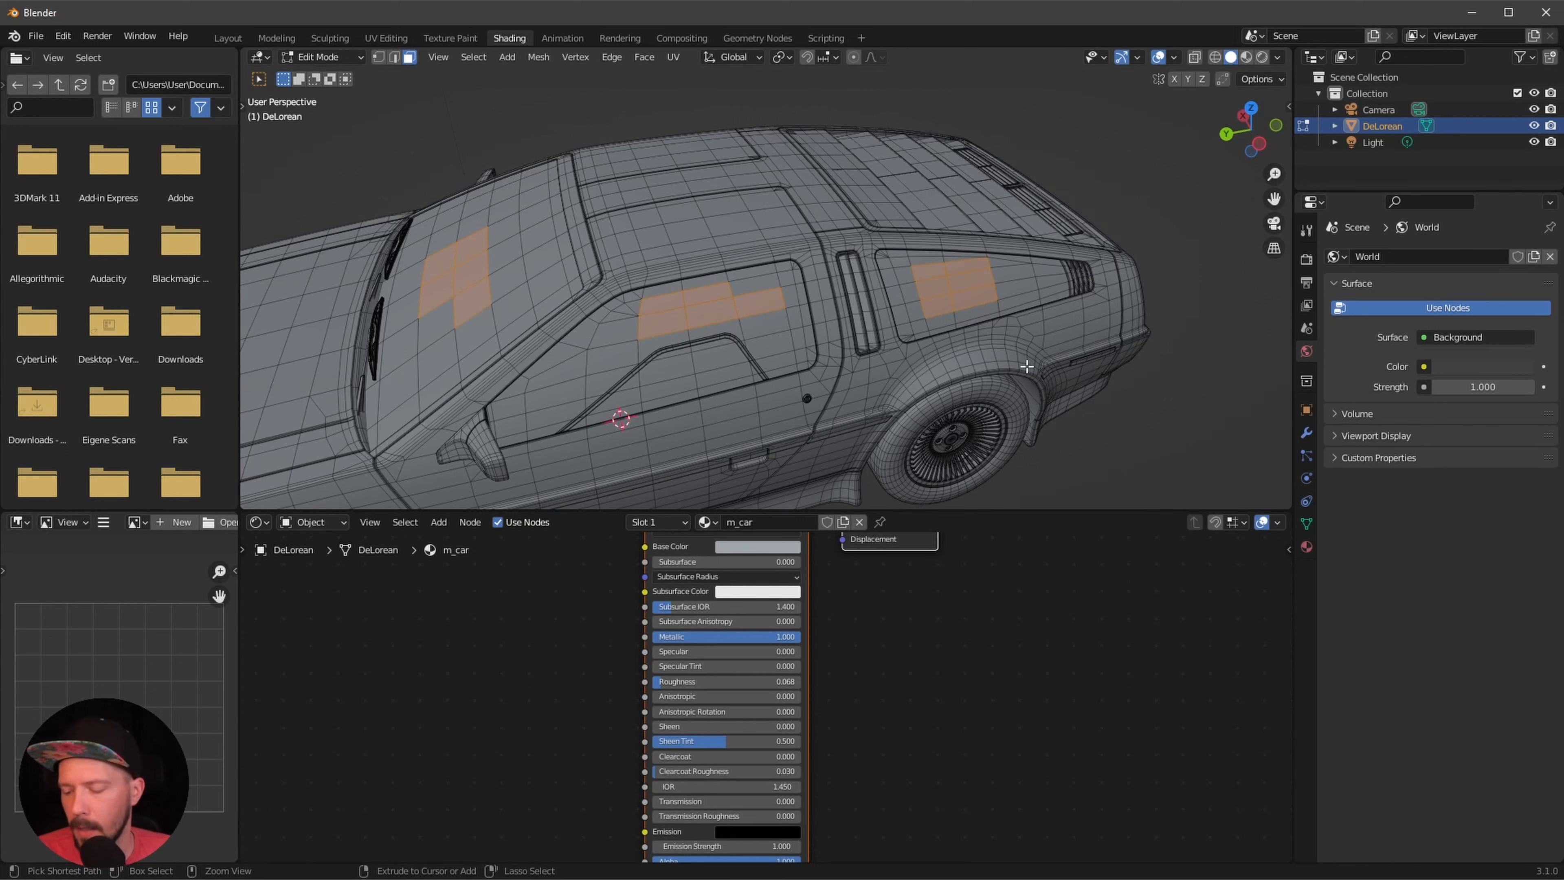
- Grow the face selection with Select More until it fills the windshield, door windows and rear quarter windows
key(ctrl+KP_Add)
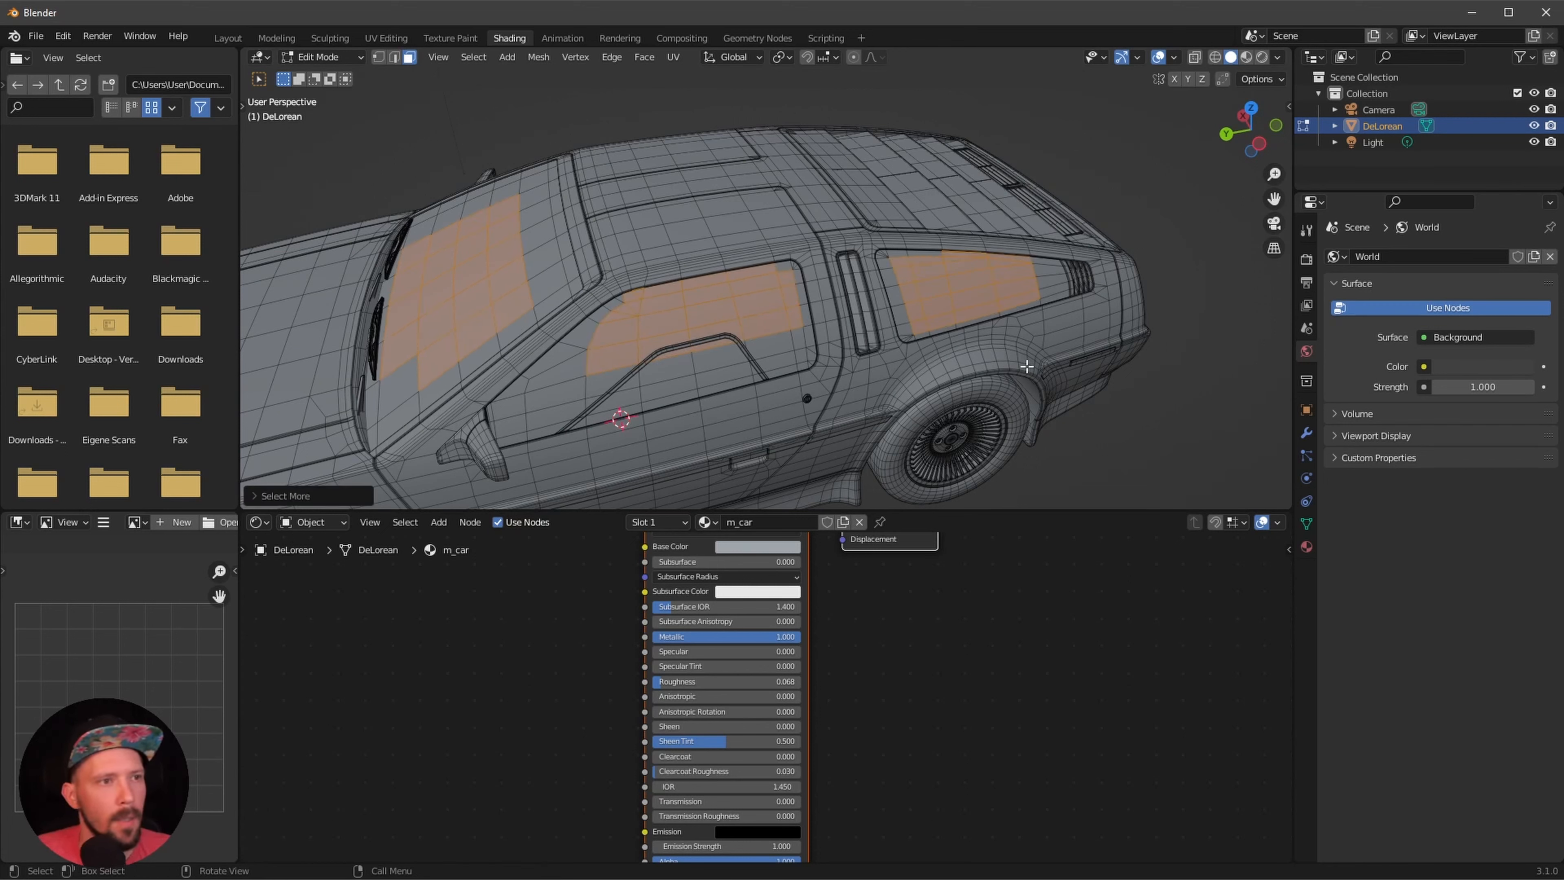
click(478, 64)
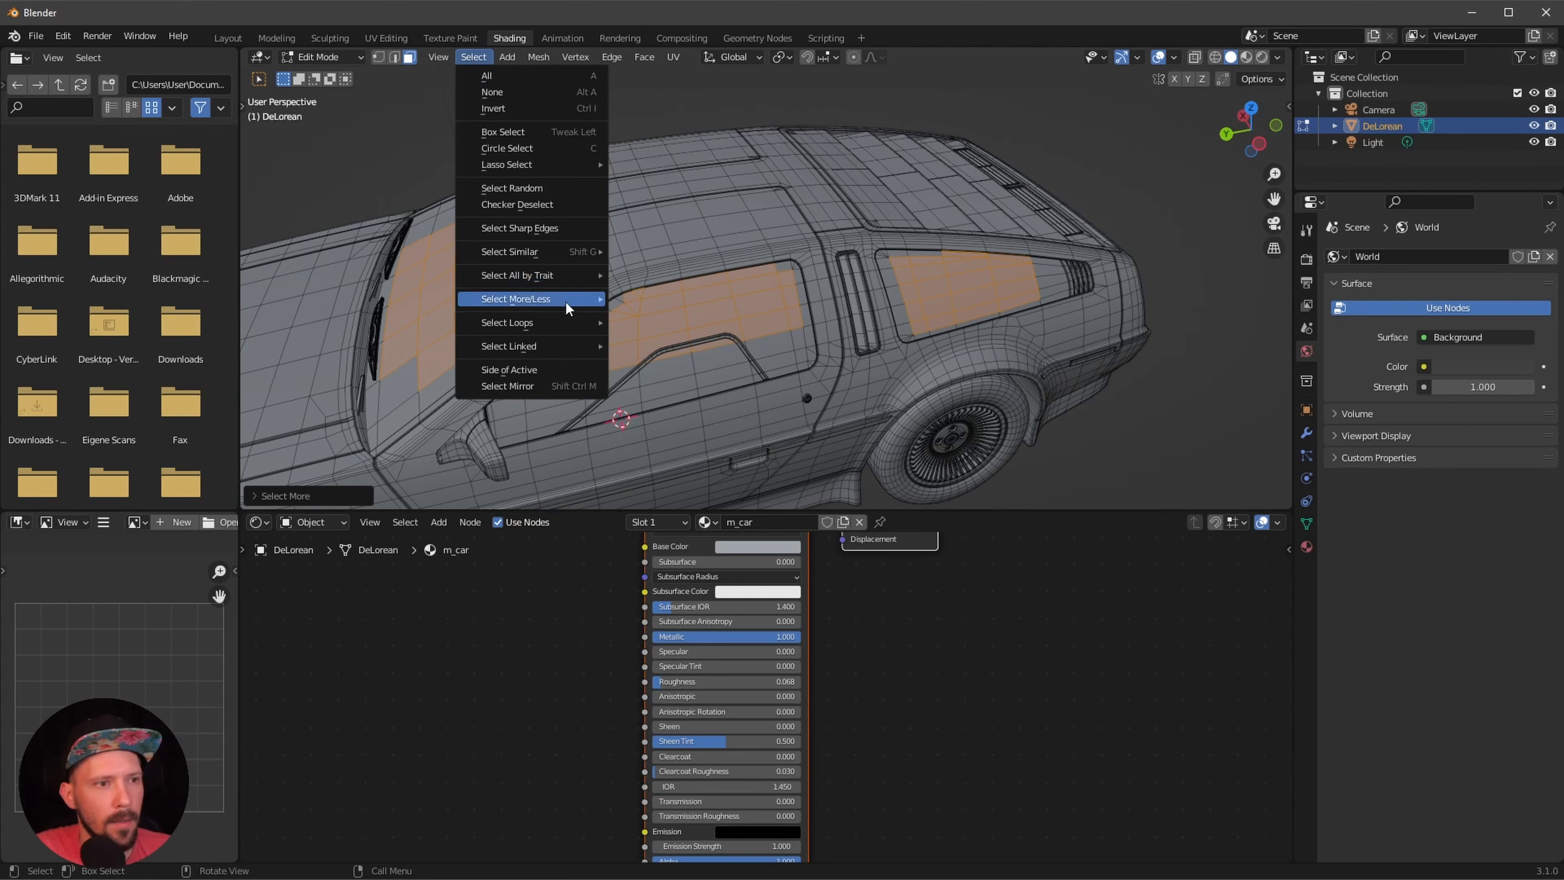
mouse_move(550, 298)
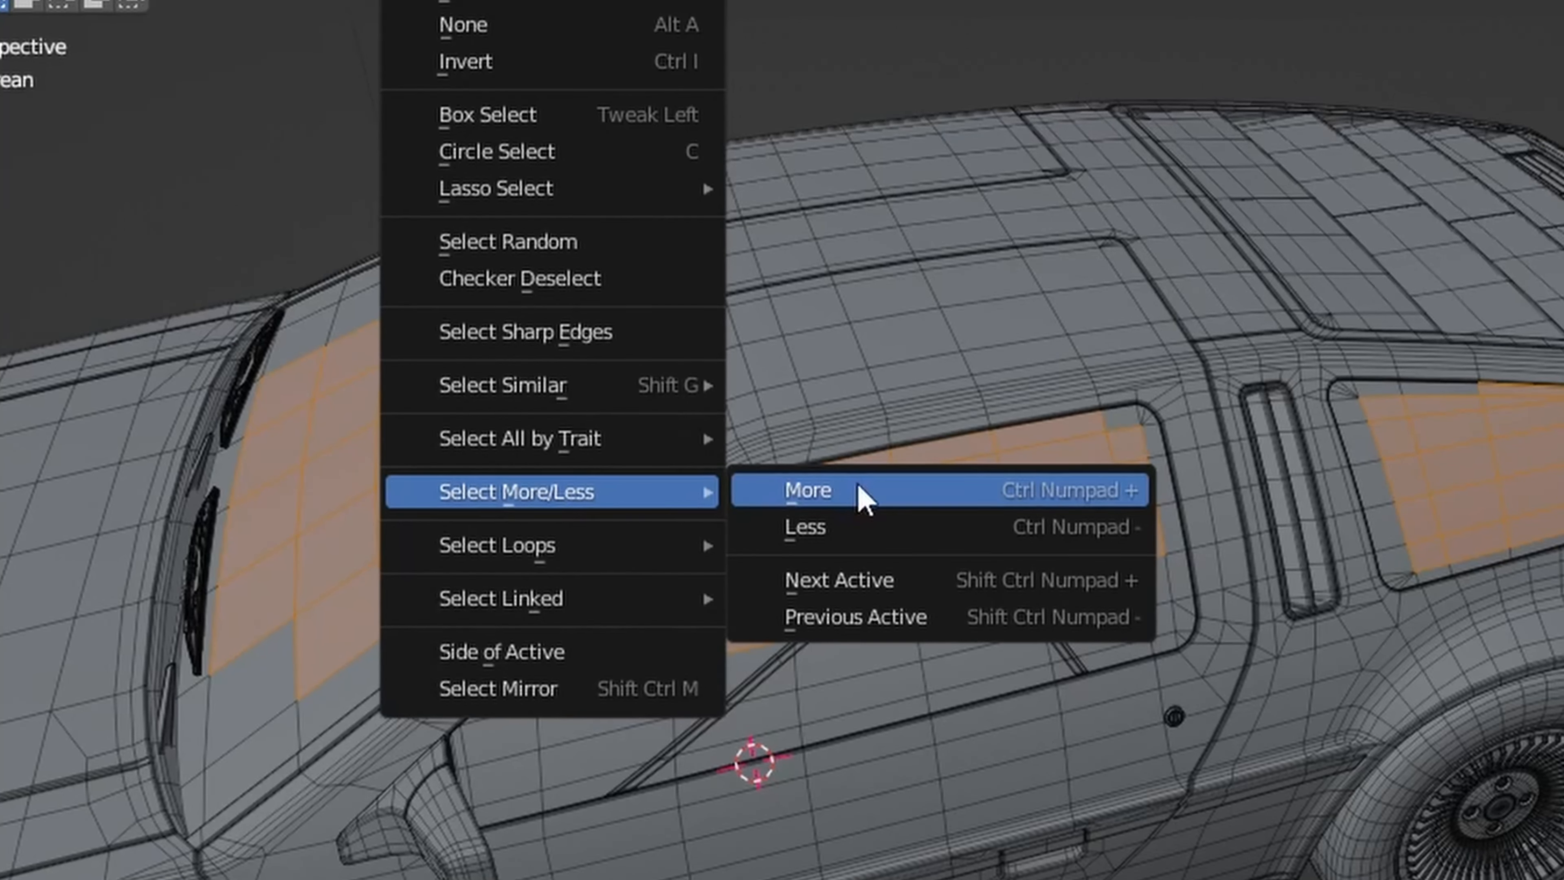
click(1094, 488)
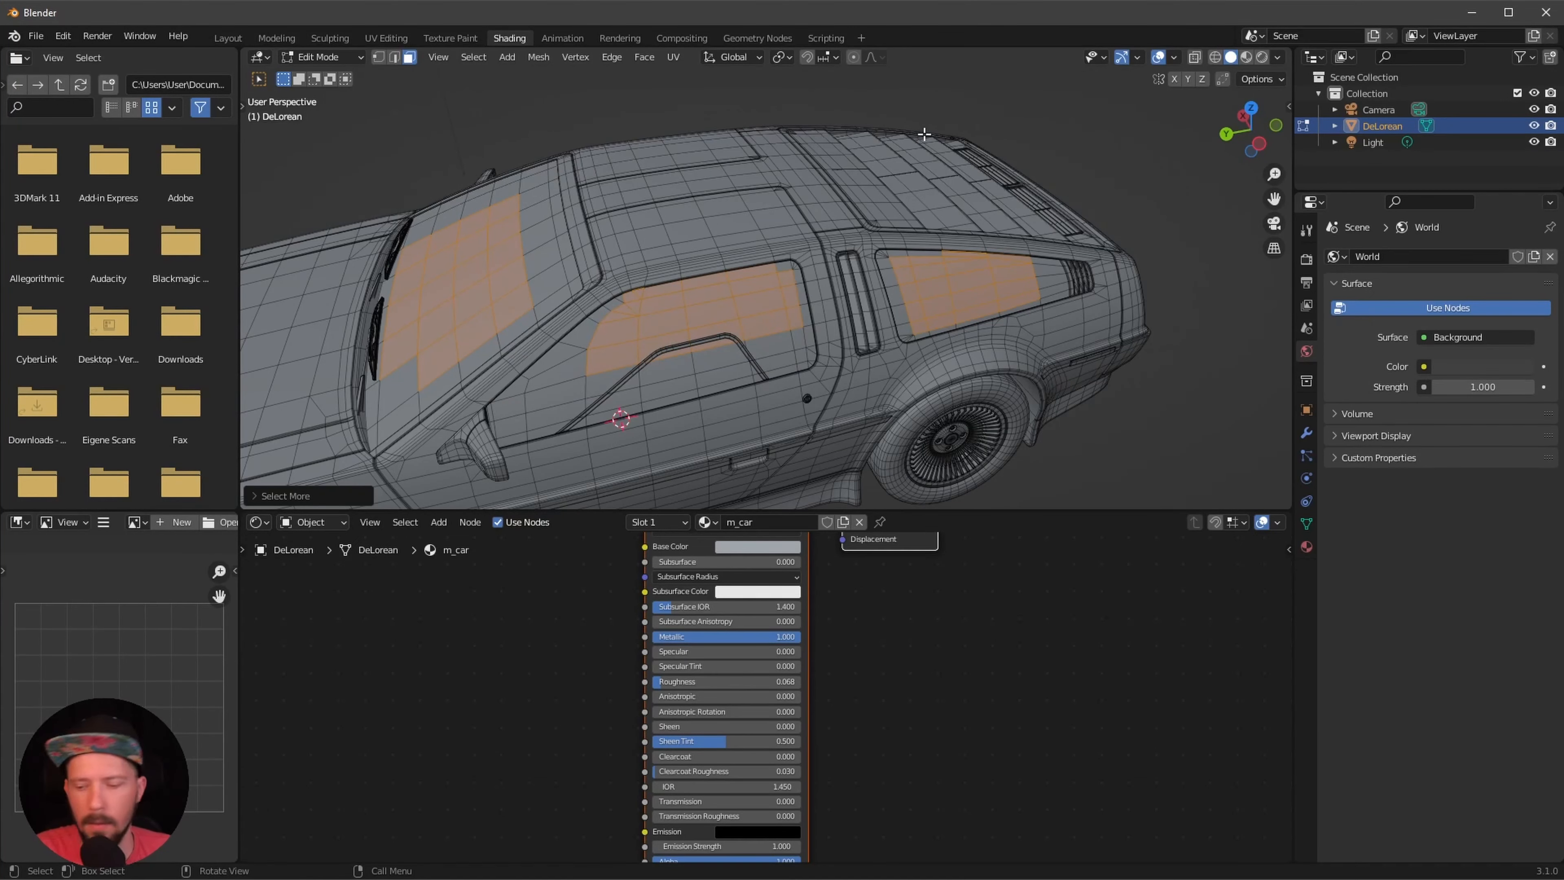
key(ctrl+KP_Add)
key(ctrl+KP_Add)
key(ctrl+KP_Add)
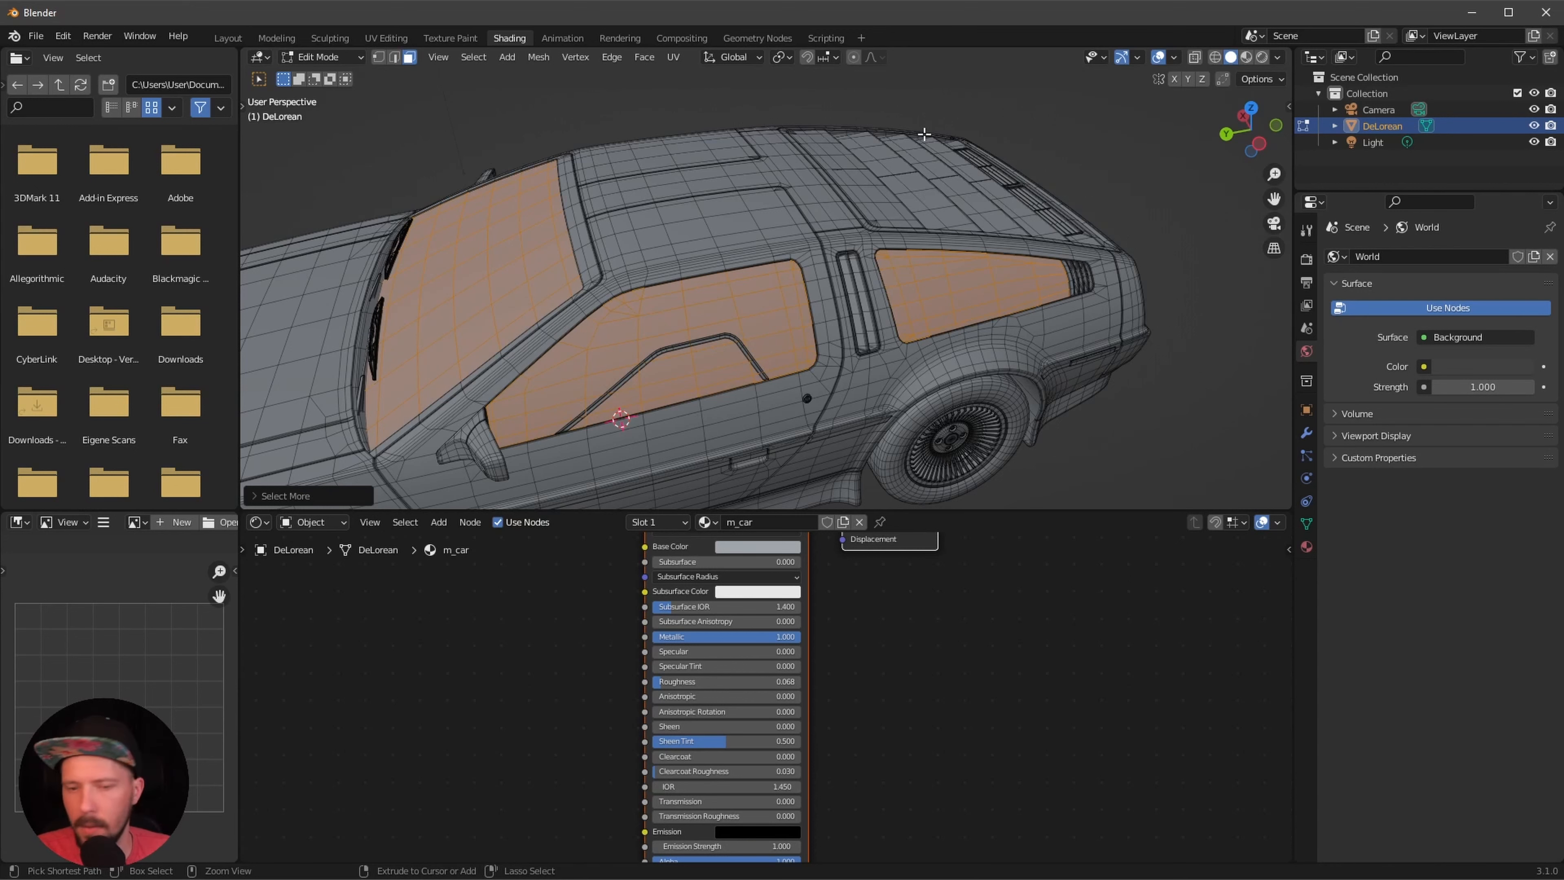
middle_drag(924, 134, 944, 294)
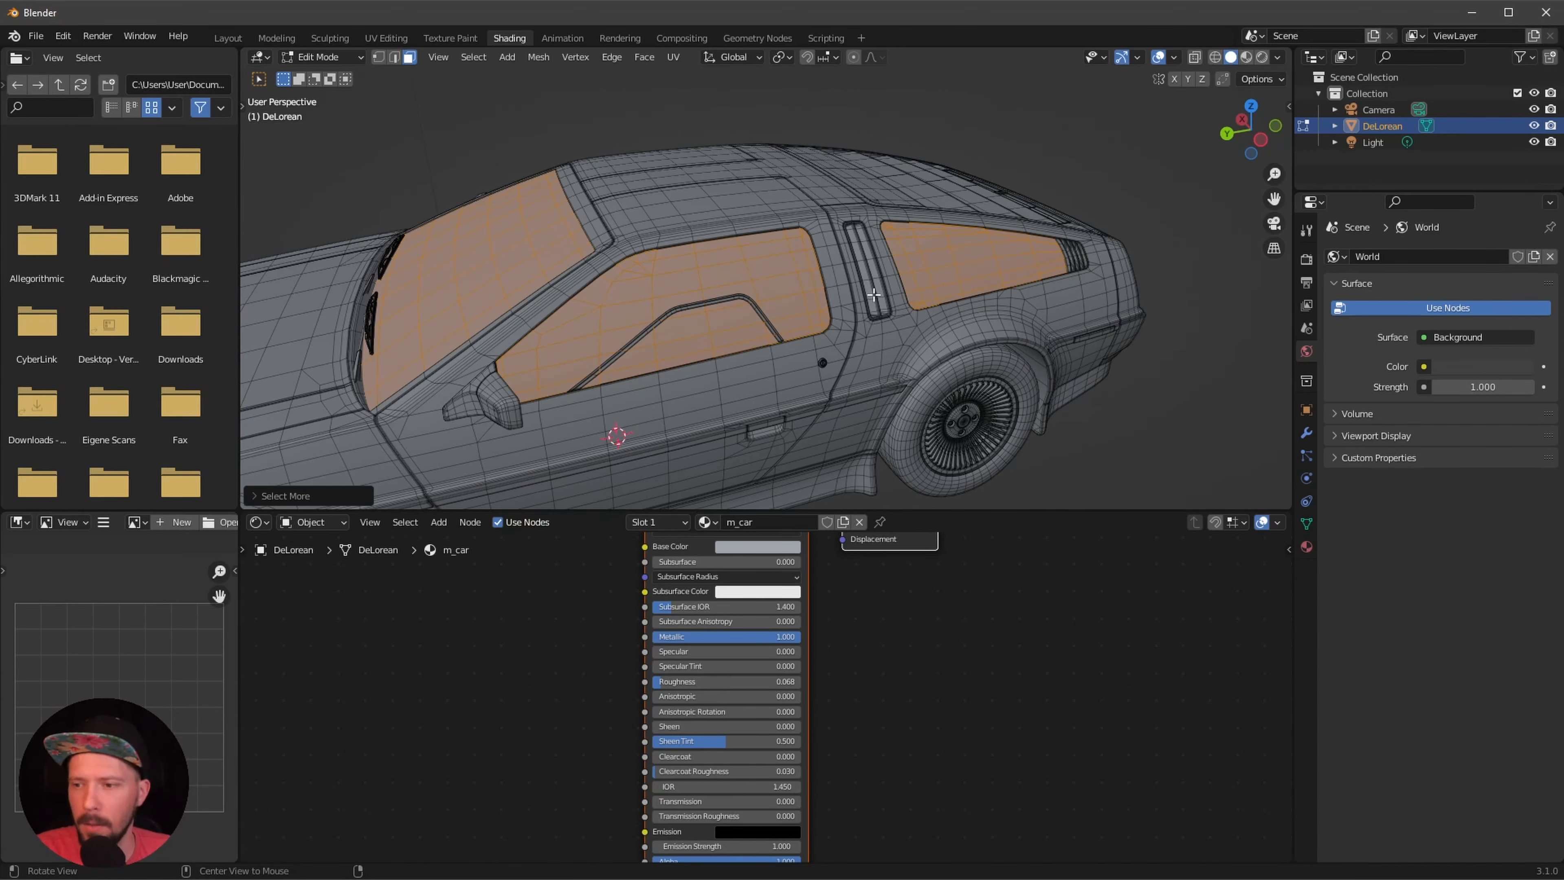
- Create a material named m_windows in a new material slot and assign it to the selected window faces
click(1306, 547)
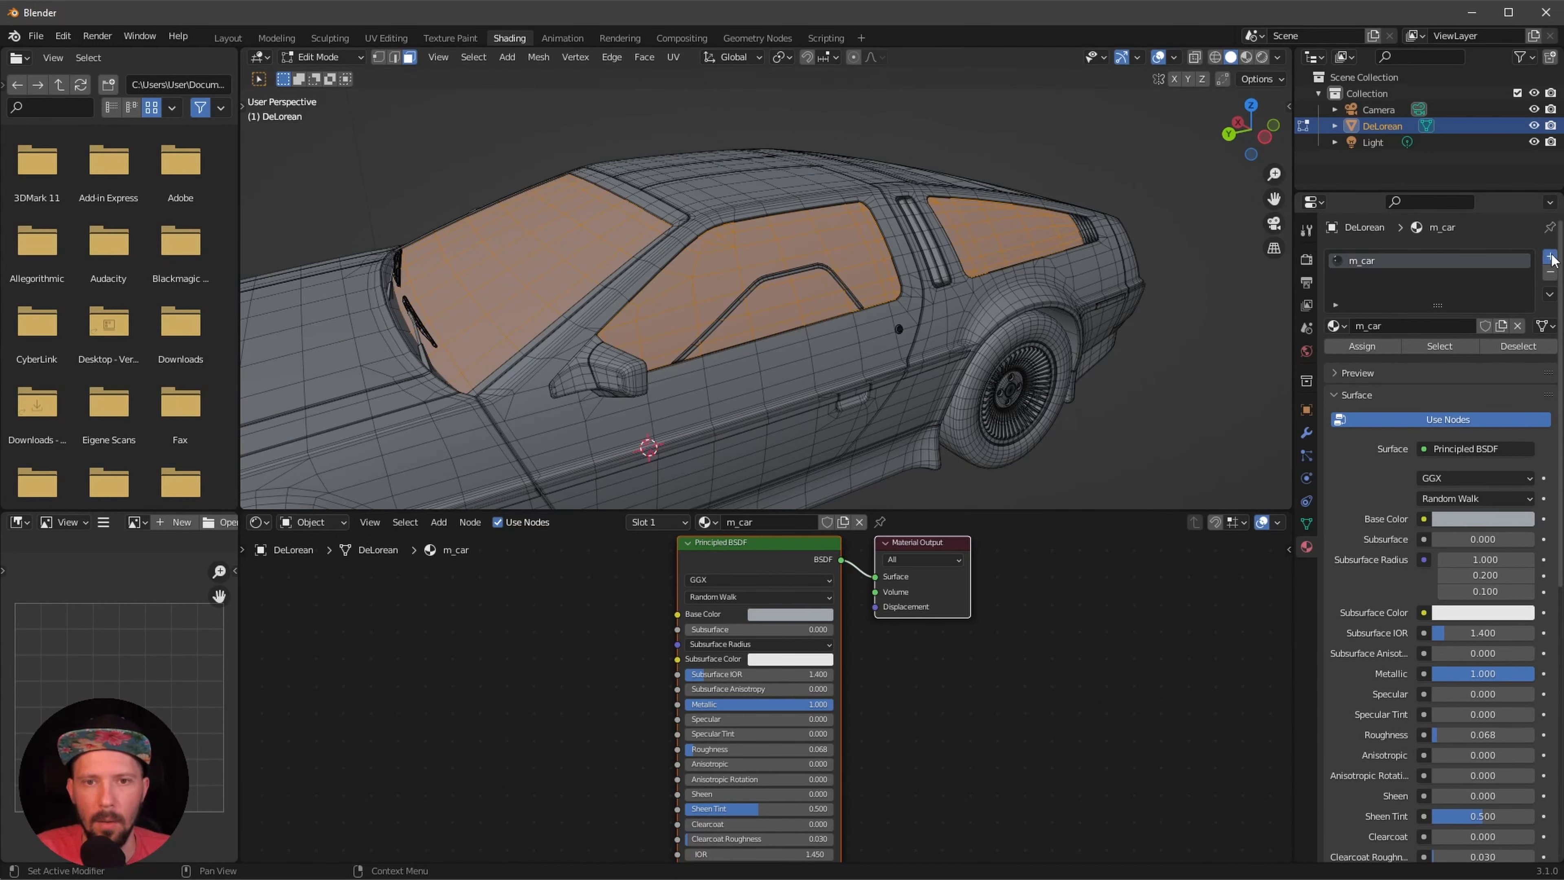
click(1549, 257)
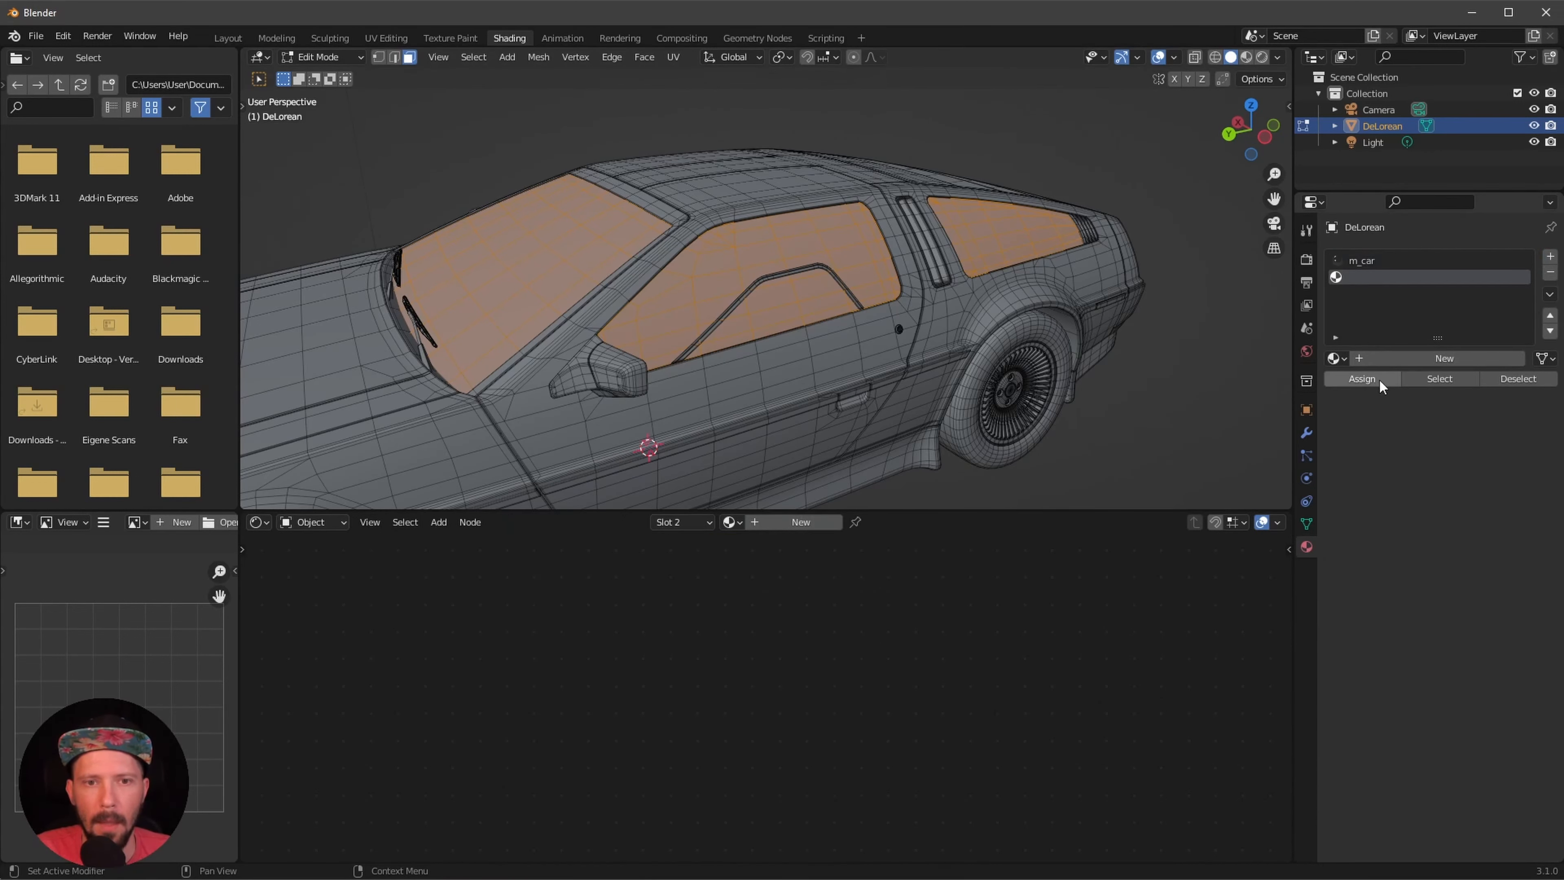
click(1410, 358)
double_click(1433, 359)
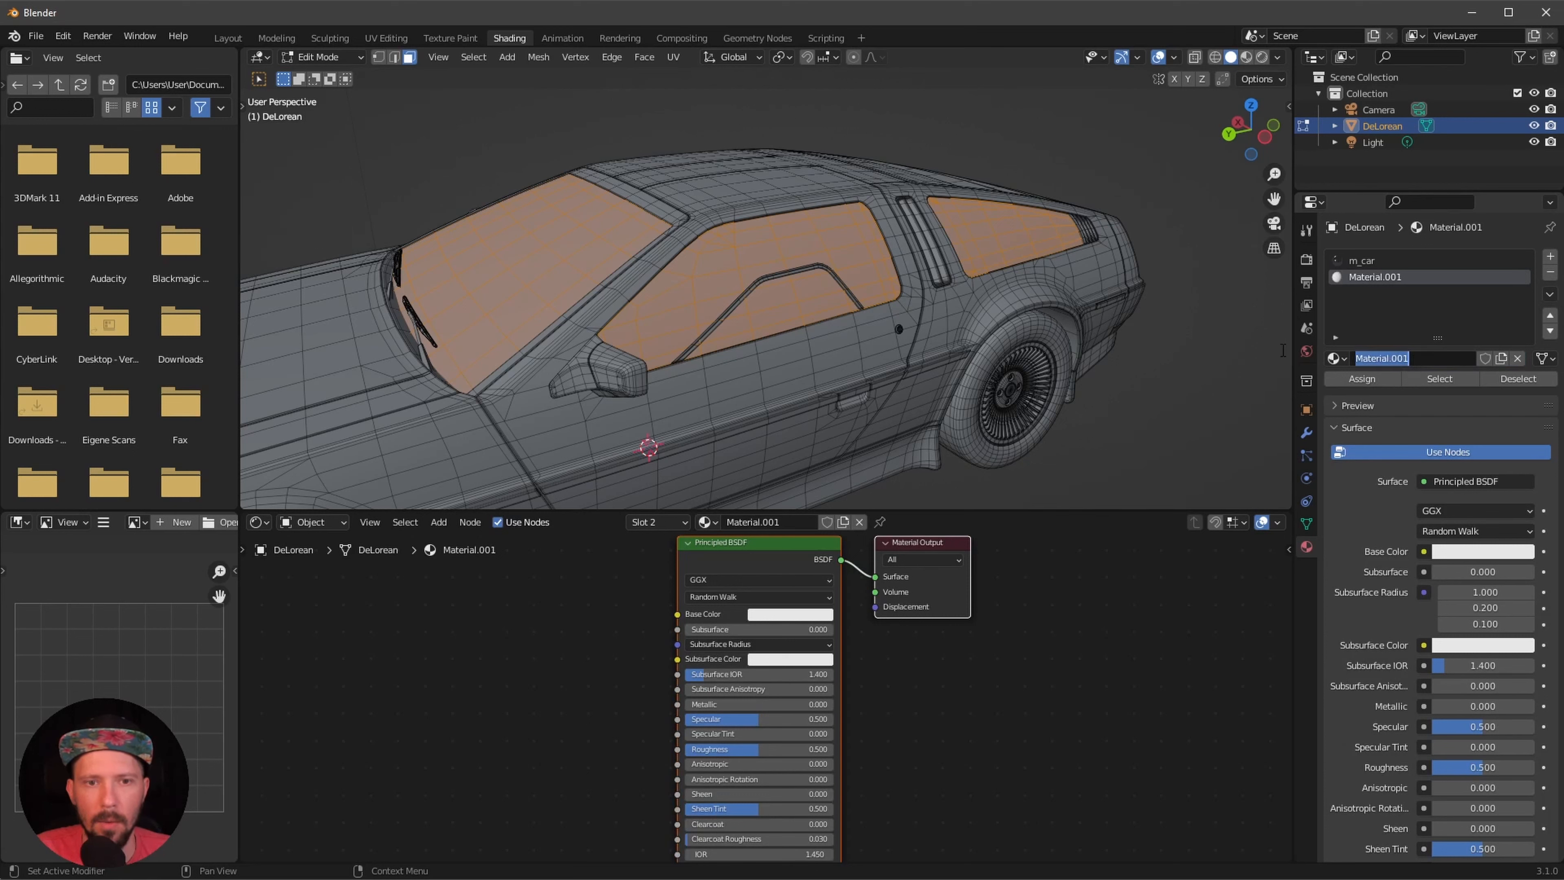
text(m_wind)
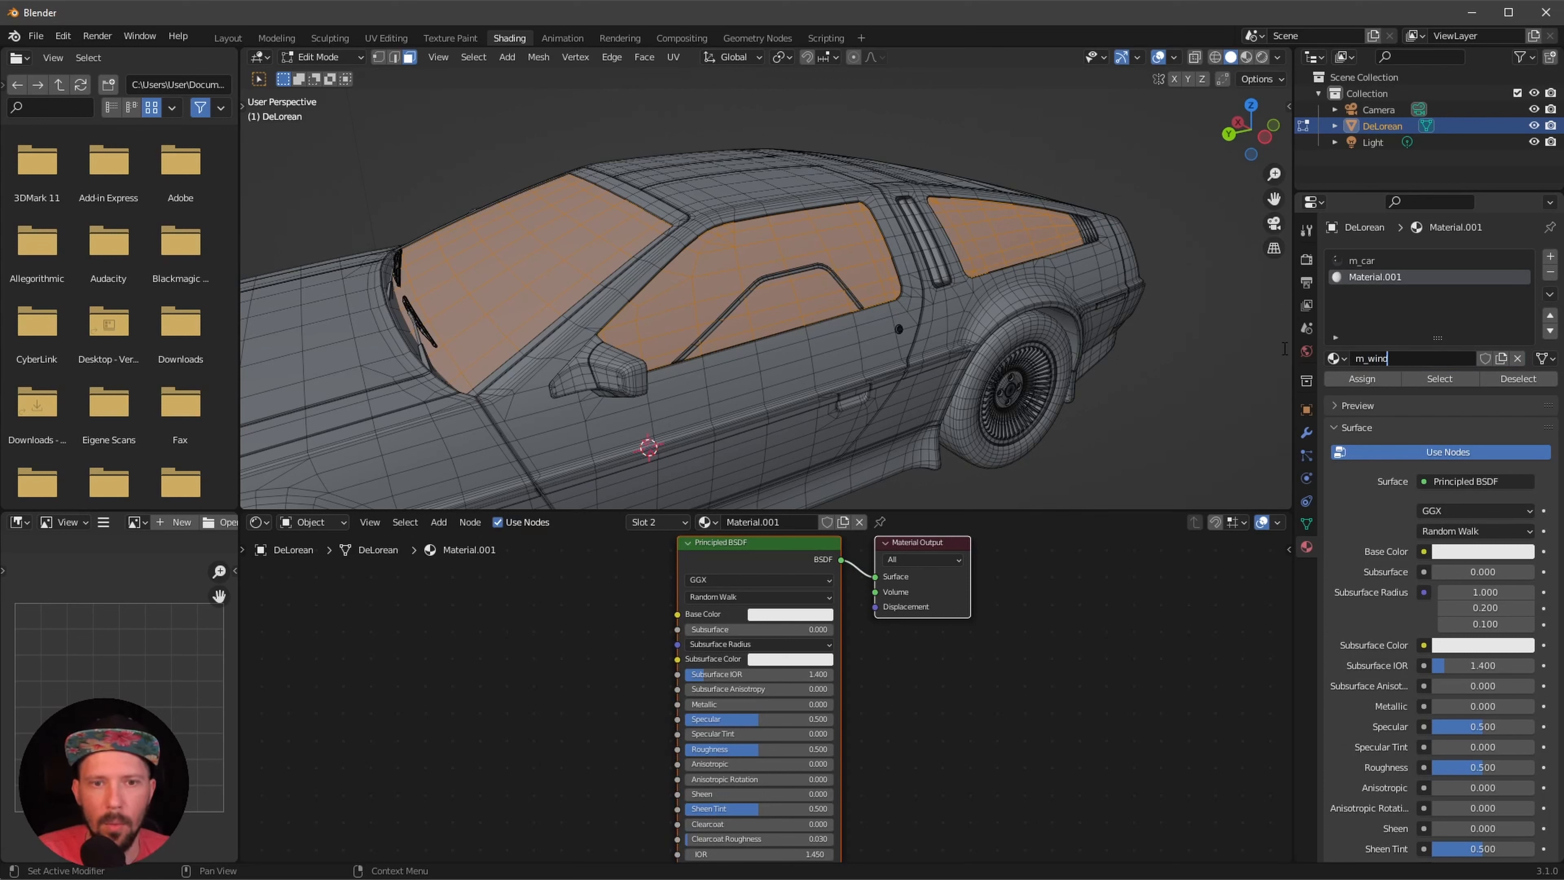
text(ows)
key(Return)
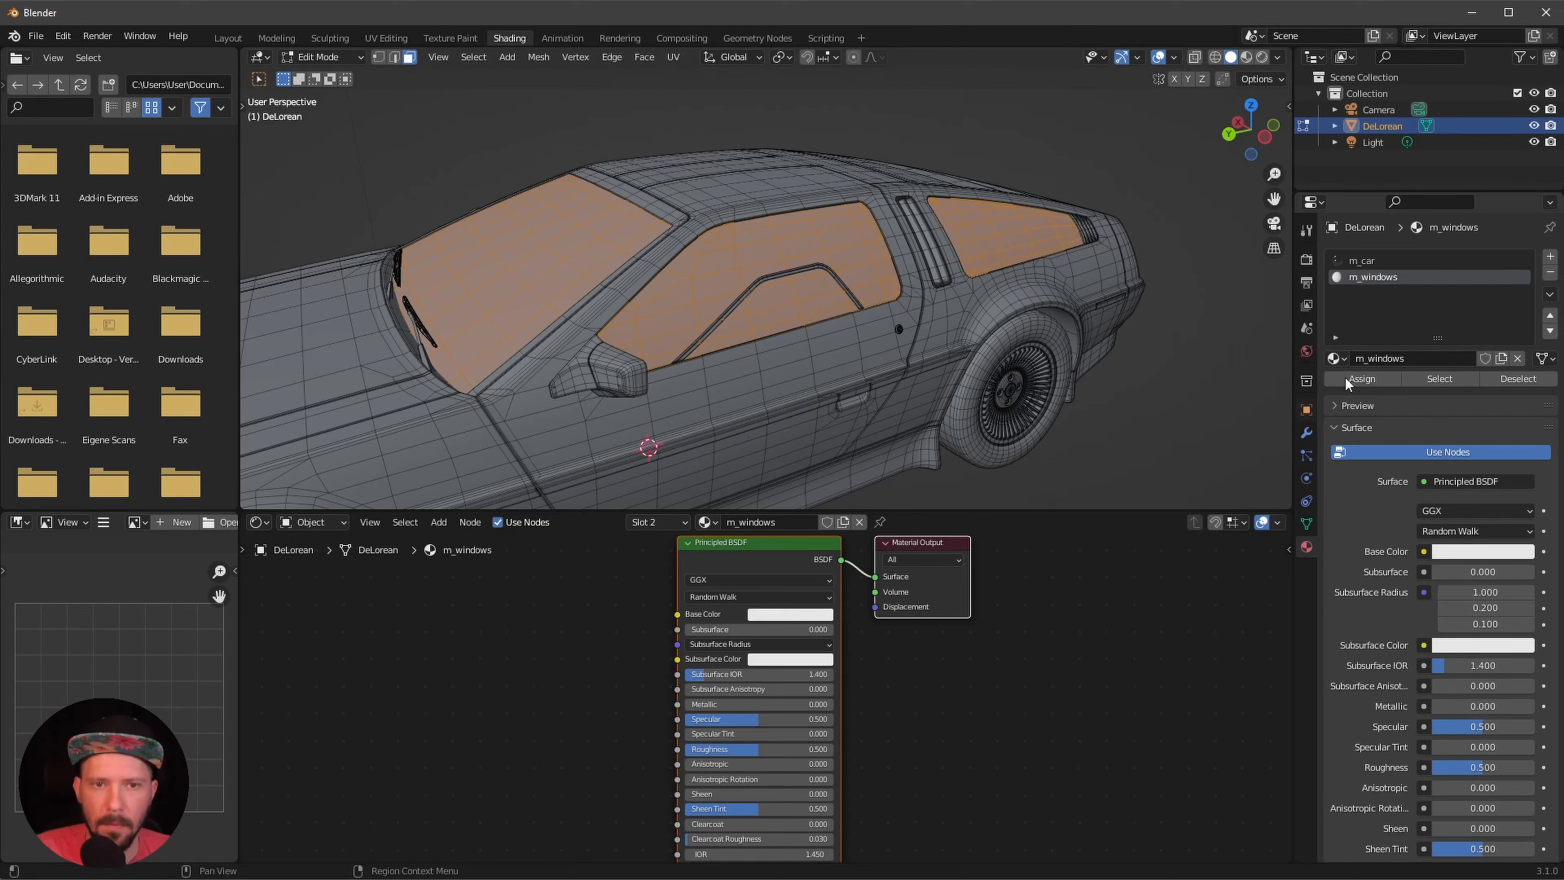
click(1363, 379)
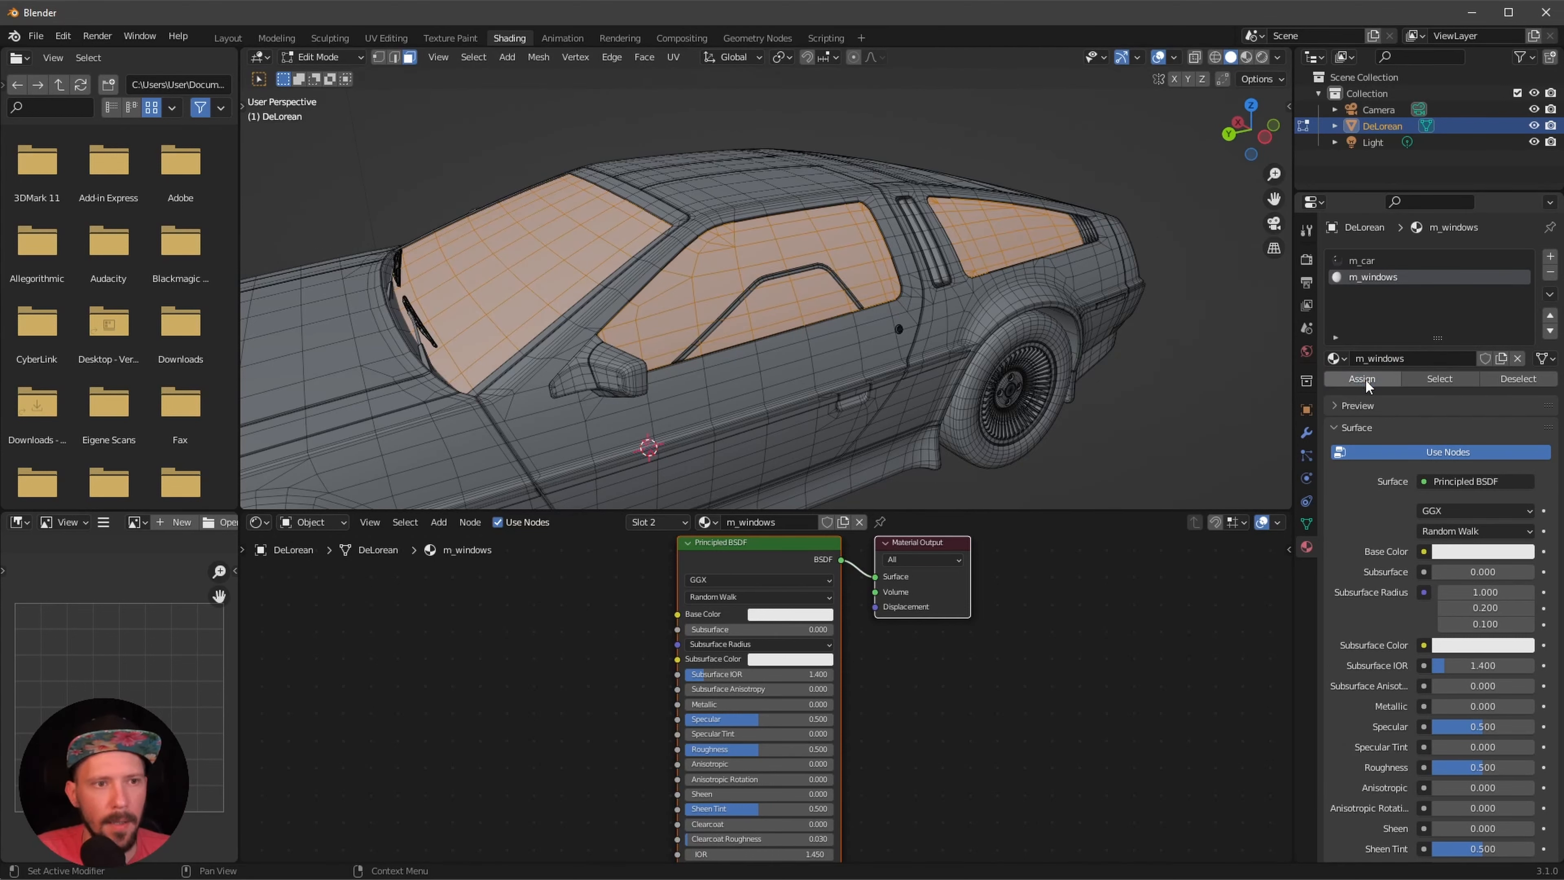
- Set the Base Color of the m_windows material to black
middle_drag(763, 335, 989, 261)
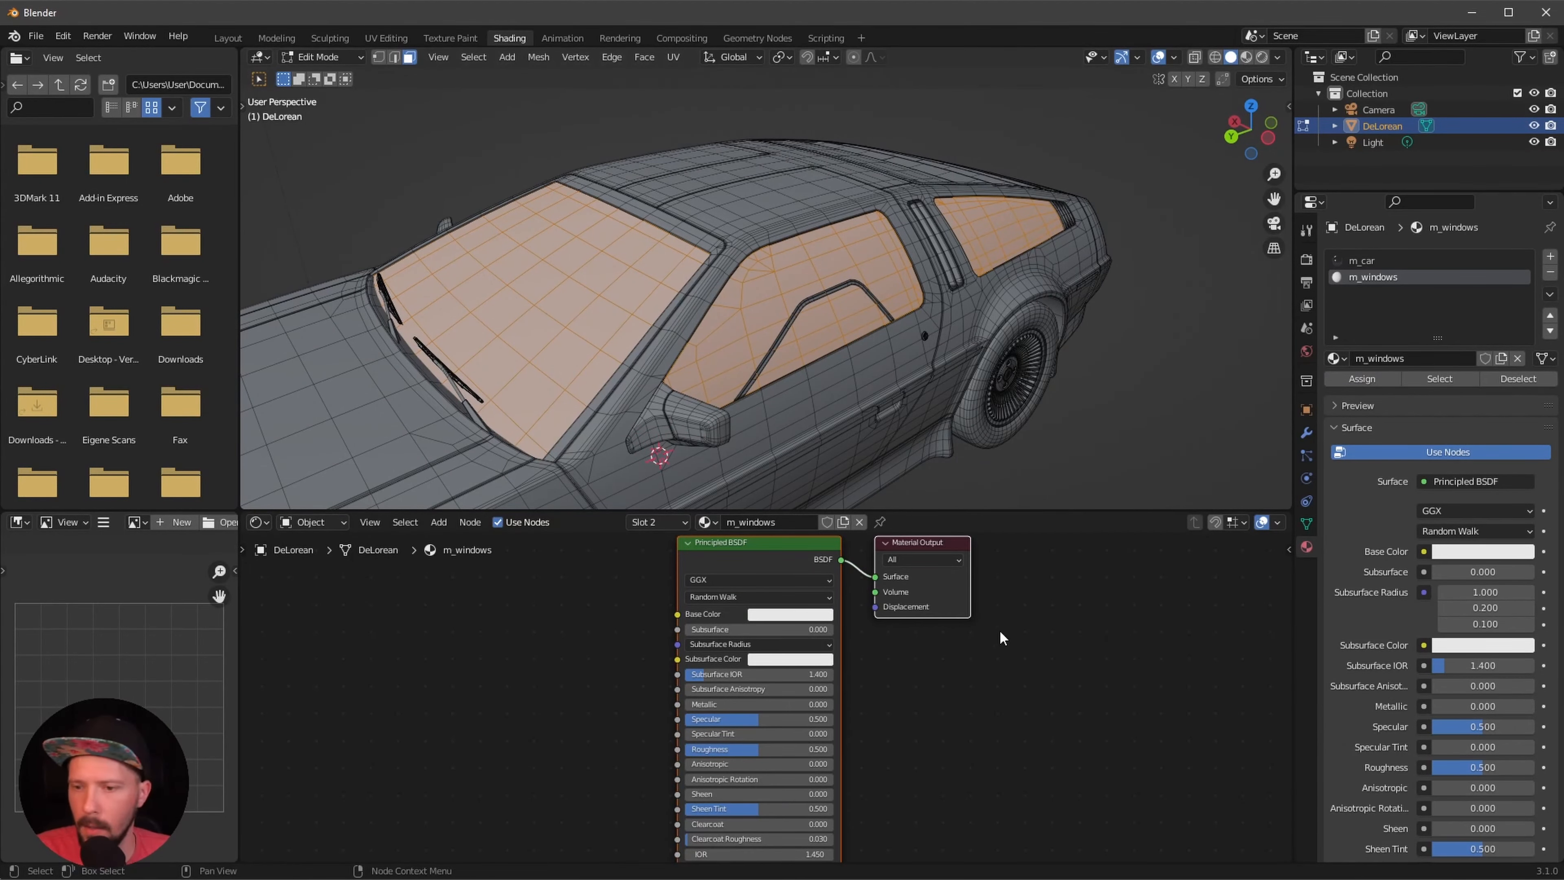
click(770, 614)
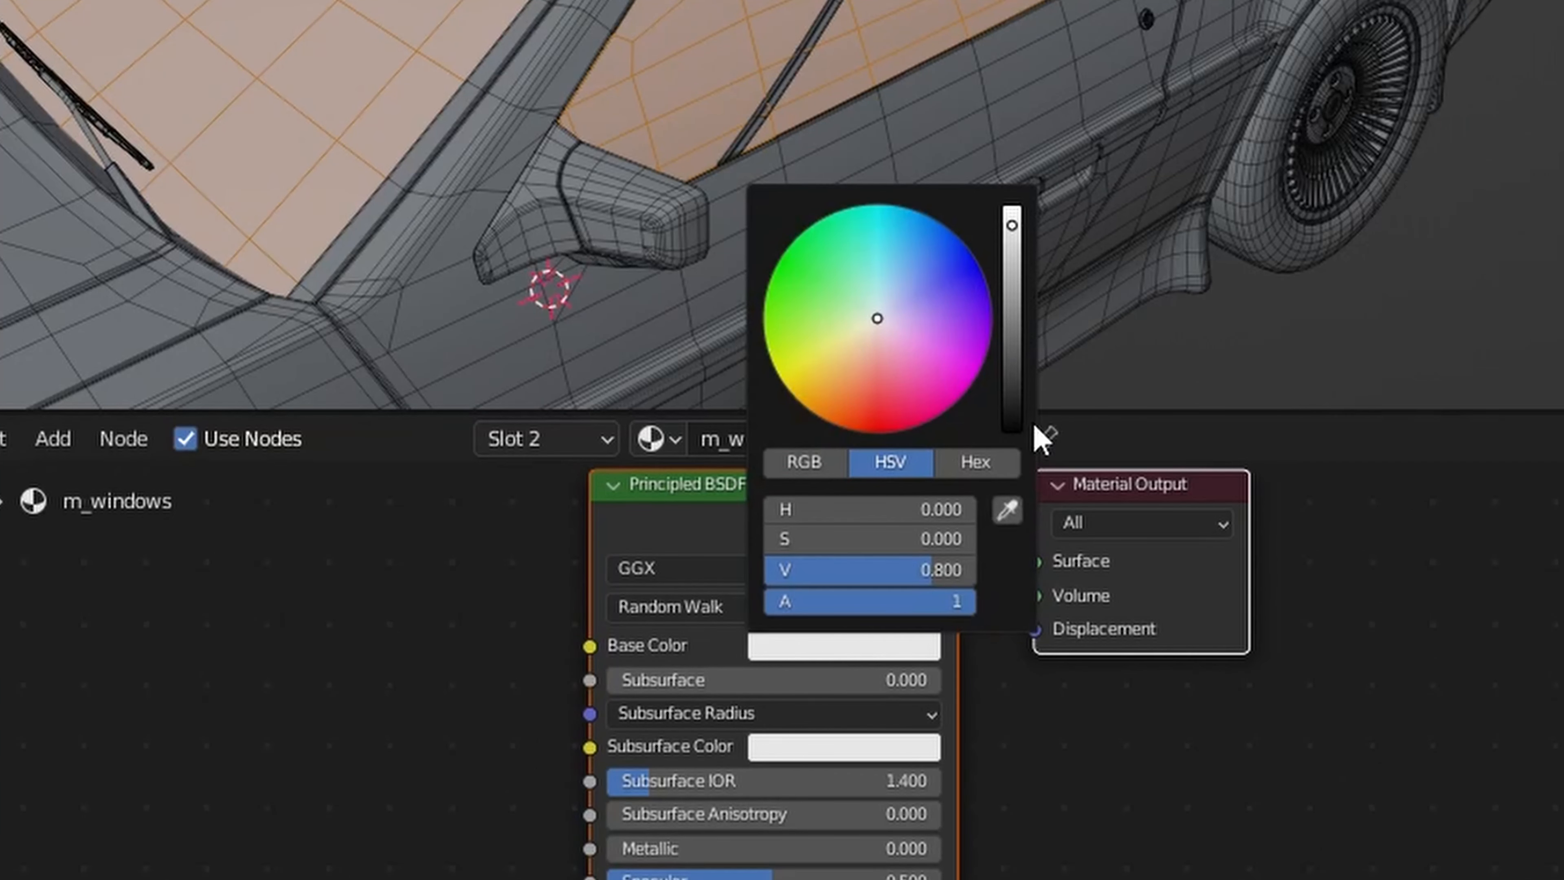
drag(1024, 320, 1016, 431)
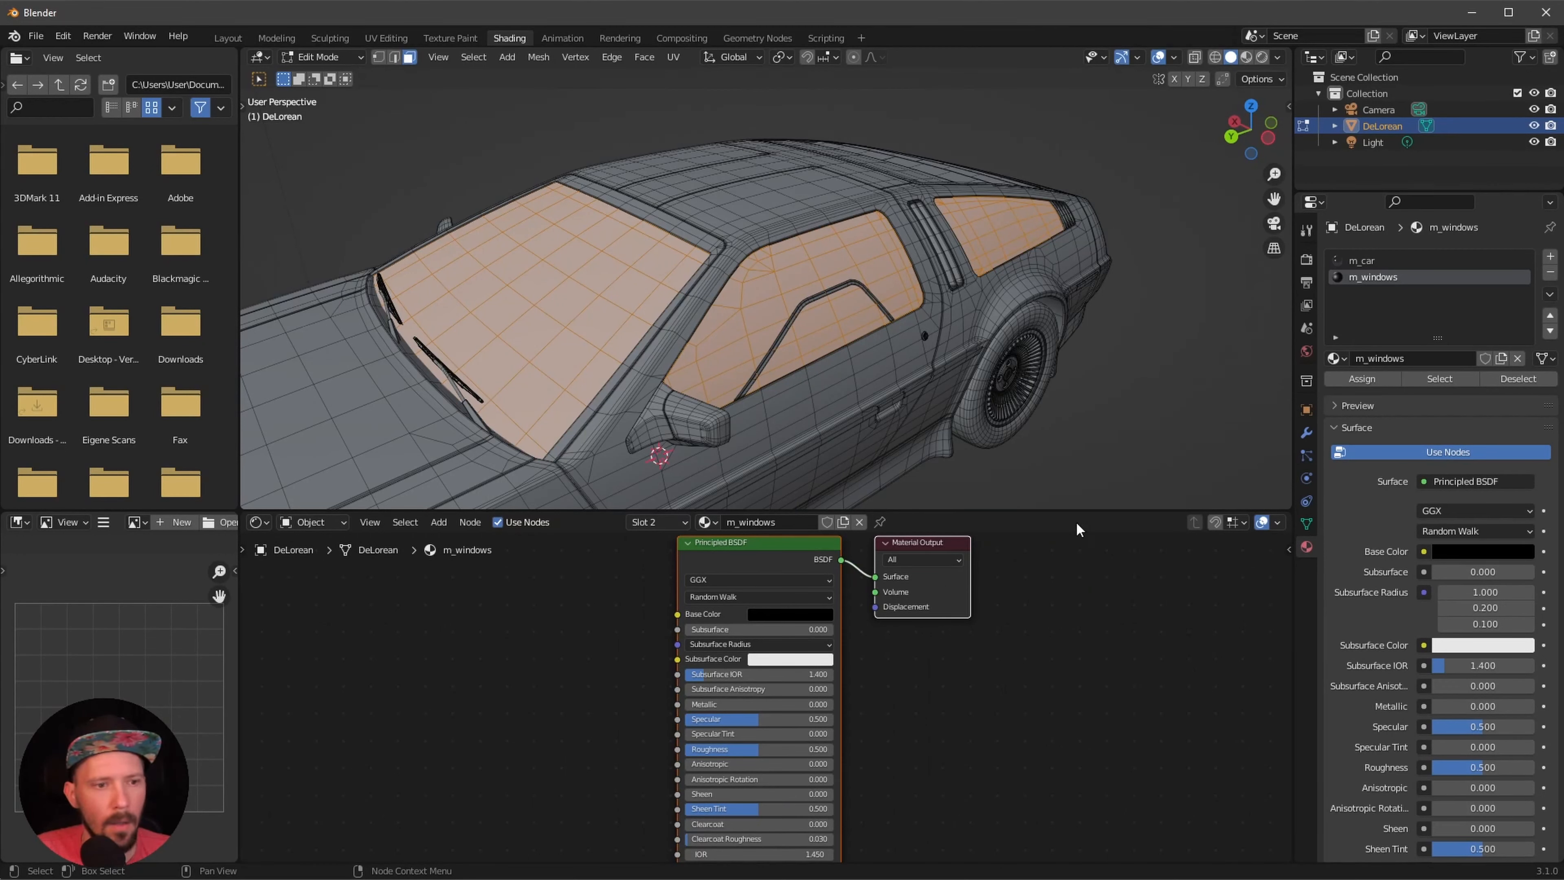
- Switch the viewport to Material Preview shading and hide the viewport overlays
key(z)
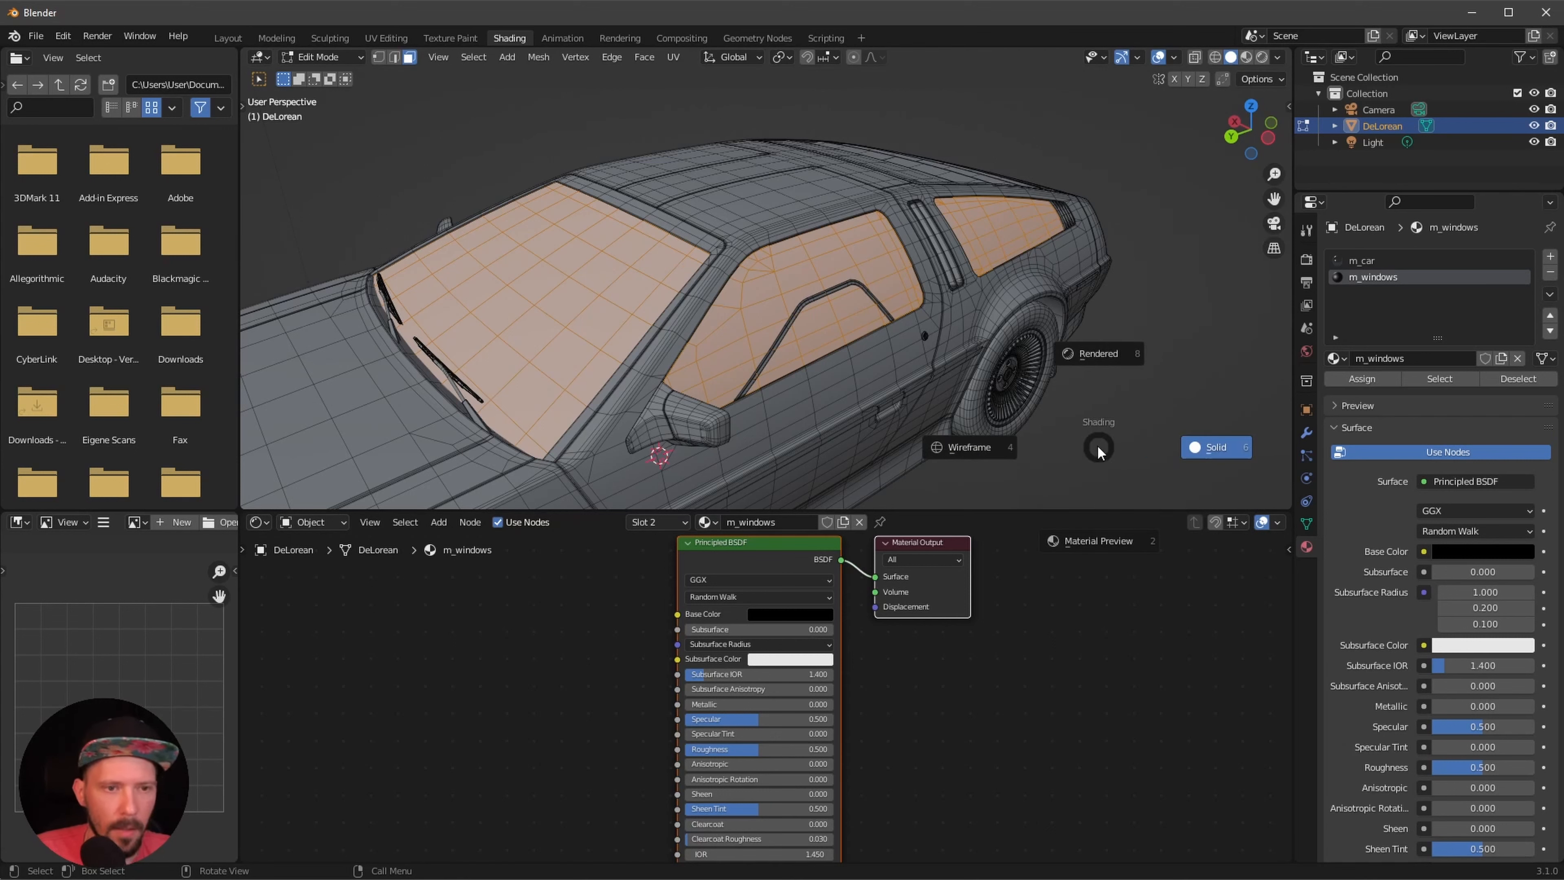
click(1110, 541)
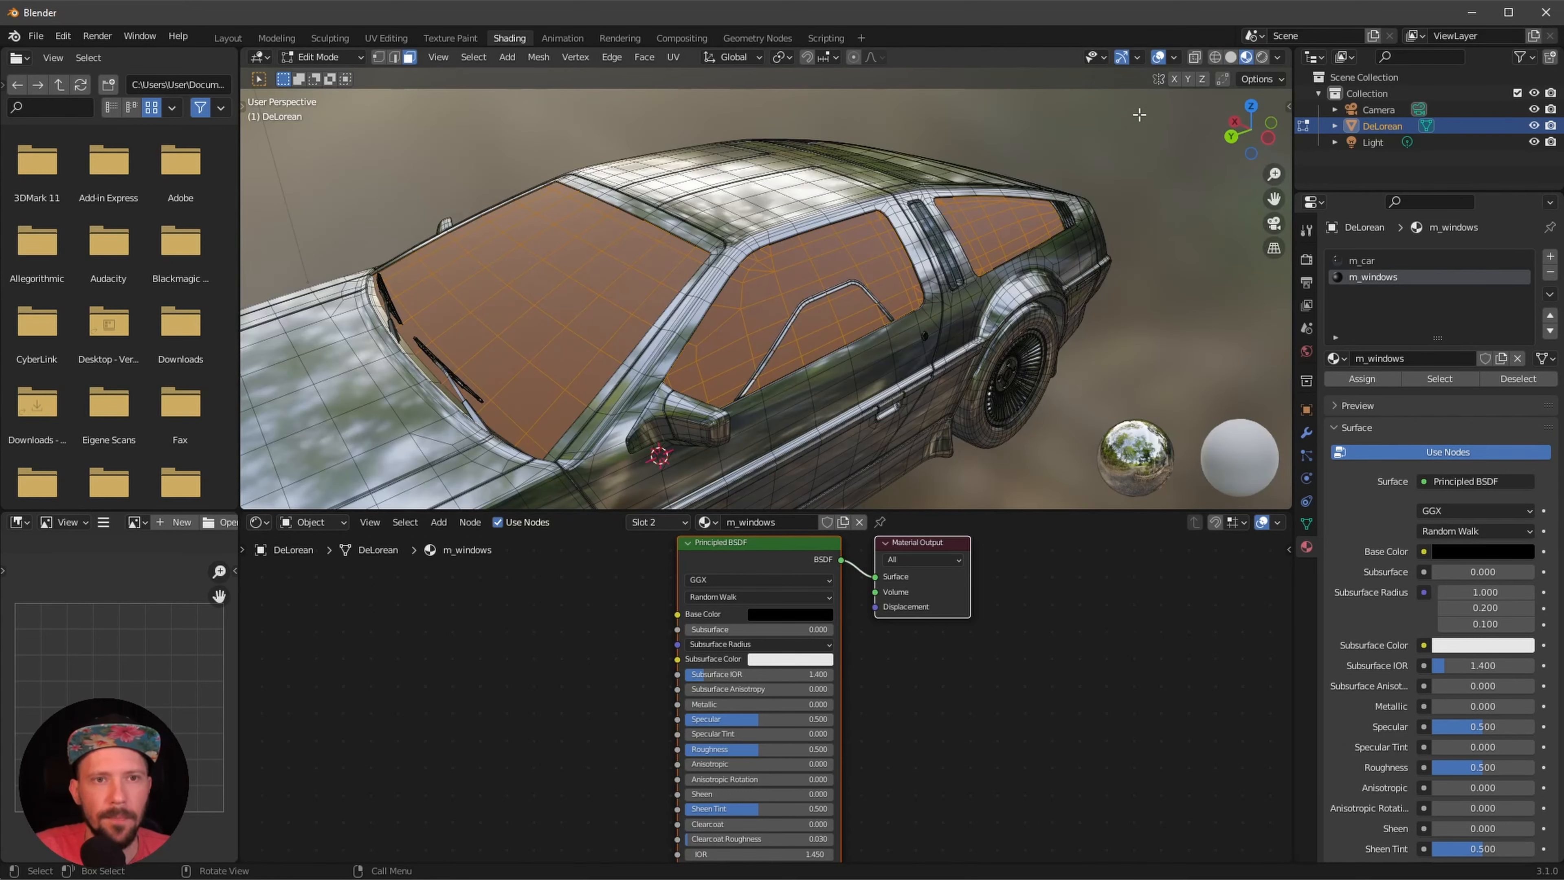
click(1158, 56)
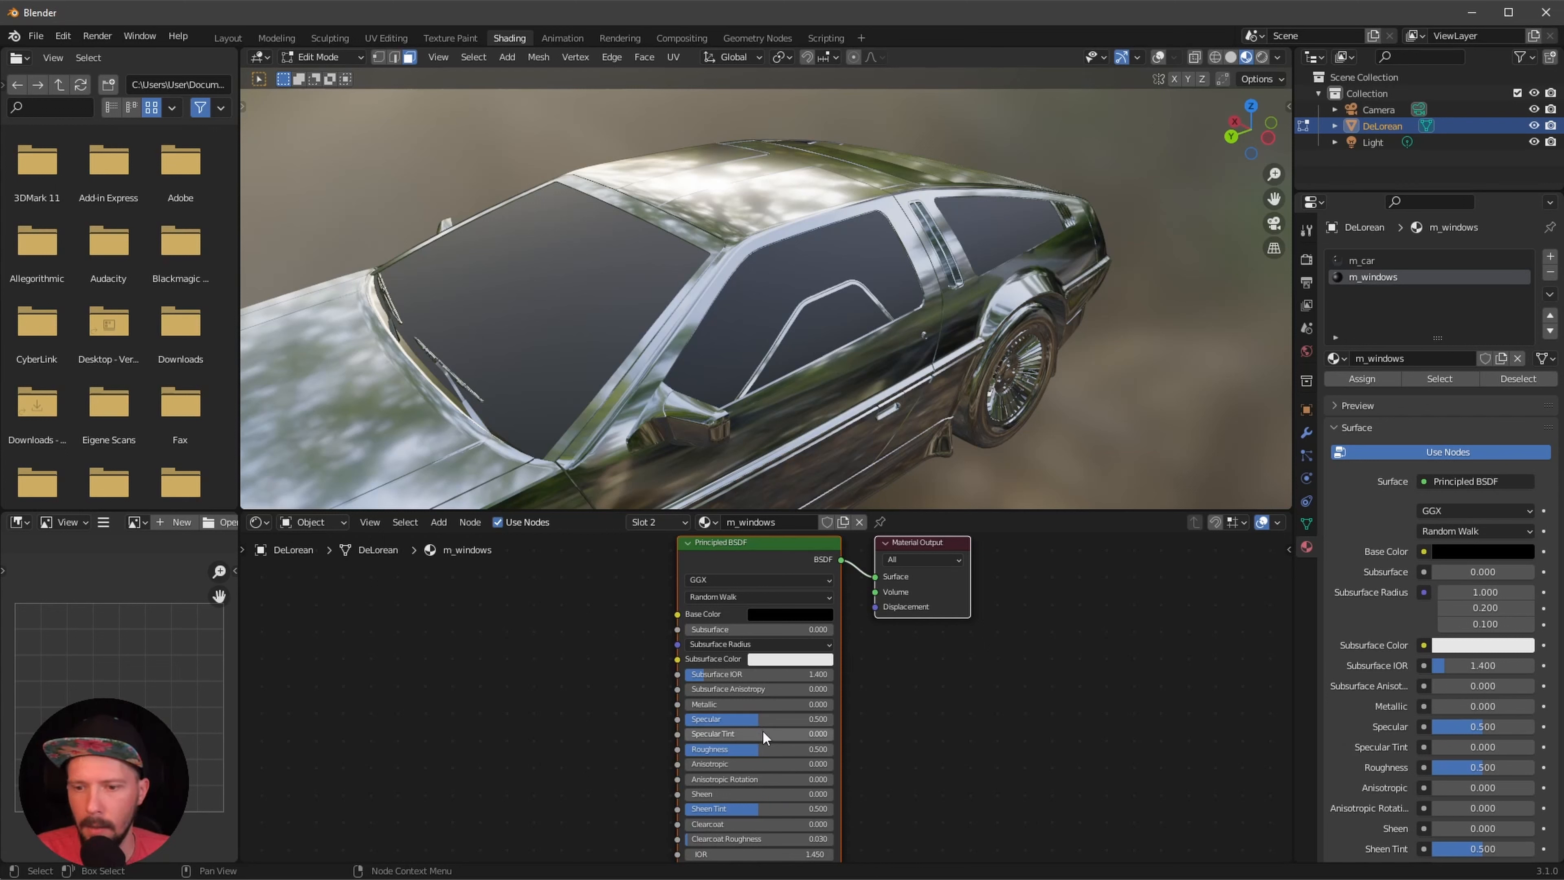
- Set the m_windows material's Roughness to 0.000 and inspect the reflections on the windows and the car's front
drag(747, 747, 610, 755)
alt+drag(862, 395, 940, 445)
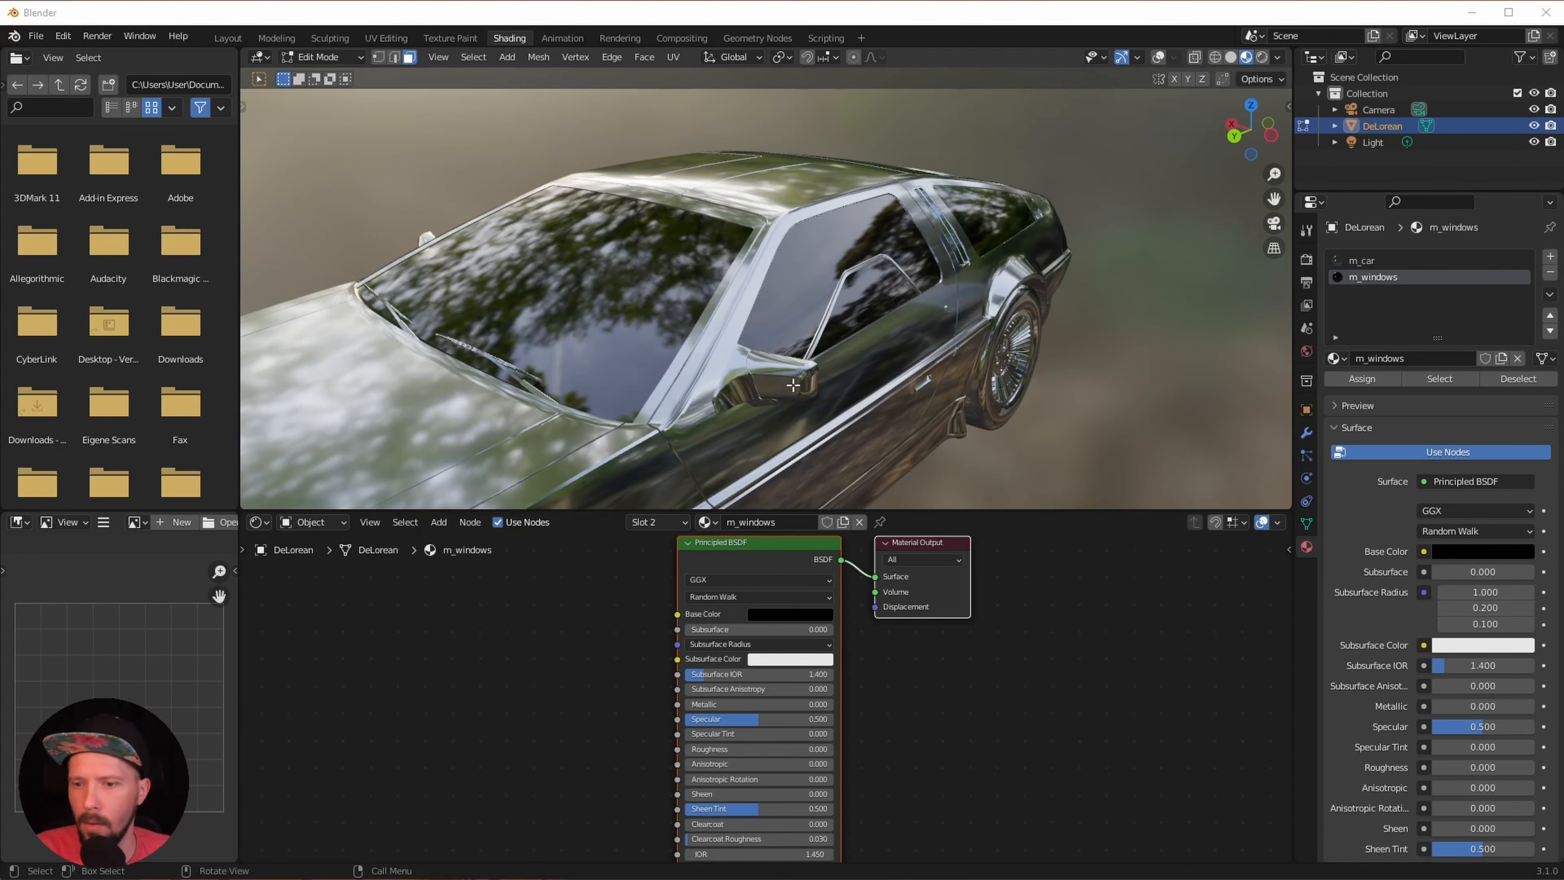
click(834, 418)
alt+drag(840, 411, 1006, 356)
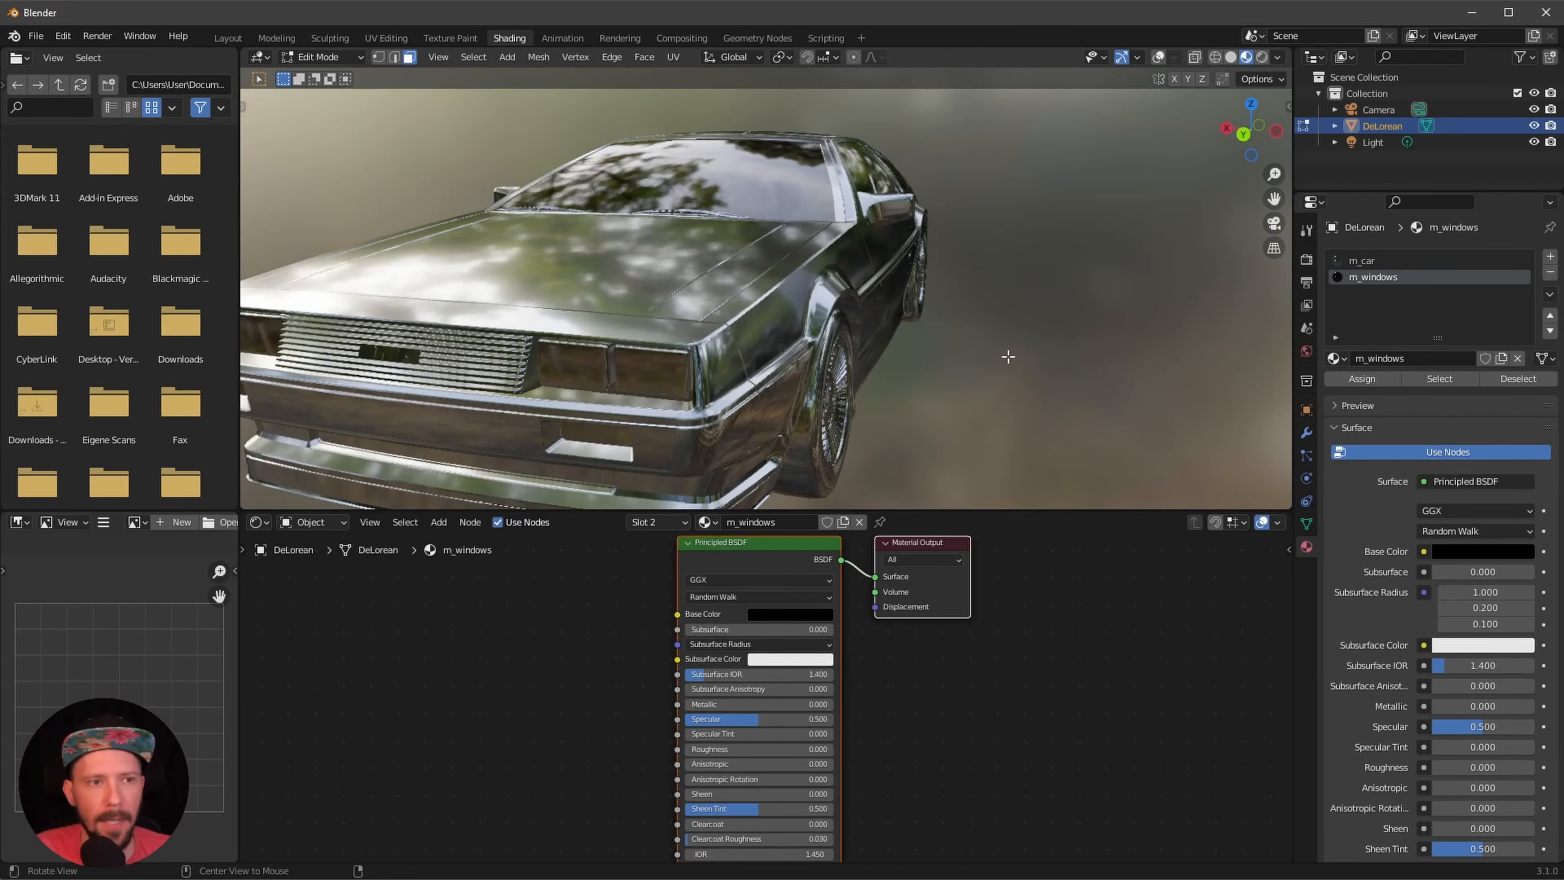
- Show the viewport overlays again and select several central faces on the two adjacent headlights beside the grille
click(1159, 60)
alt+drag(792, 437, 860, 407)
scroll(825, 430, up, 3)
shift+drag(782, 286, 828, 306)
alt+drag(816, 367, 888, 410)
shift+drag(684, 421, 720, 436)
alt+drag(769, 431, 752, 446)
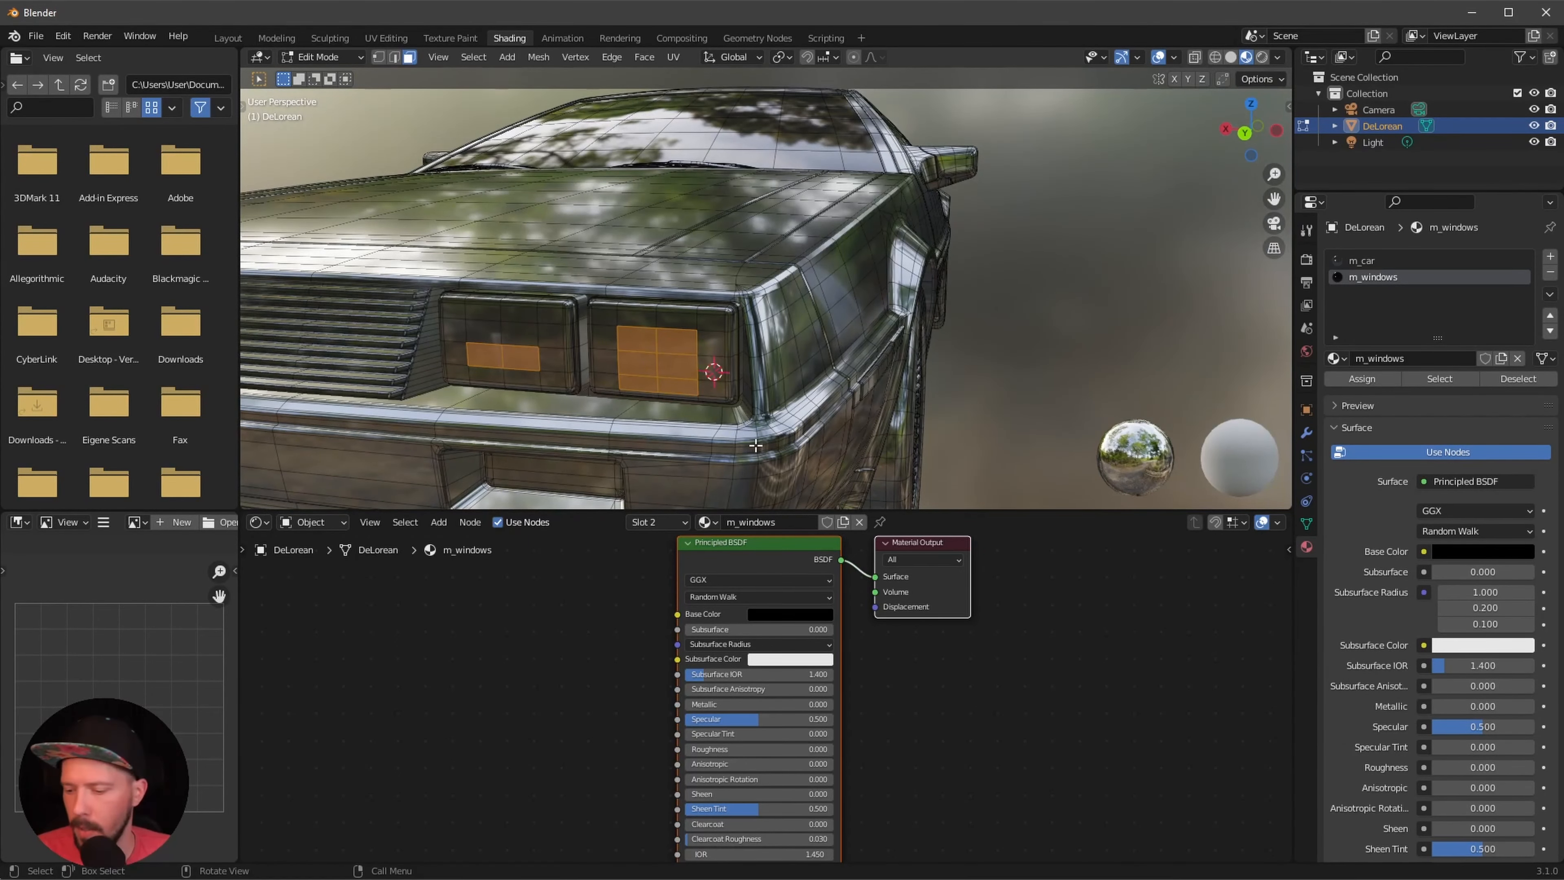
- Grow the face selection with Select More until it covers both headlights including their rims
key(ctrl+KP_Add)
key(ctrl+KP_Add)
key(ctrl+KP_Add)
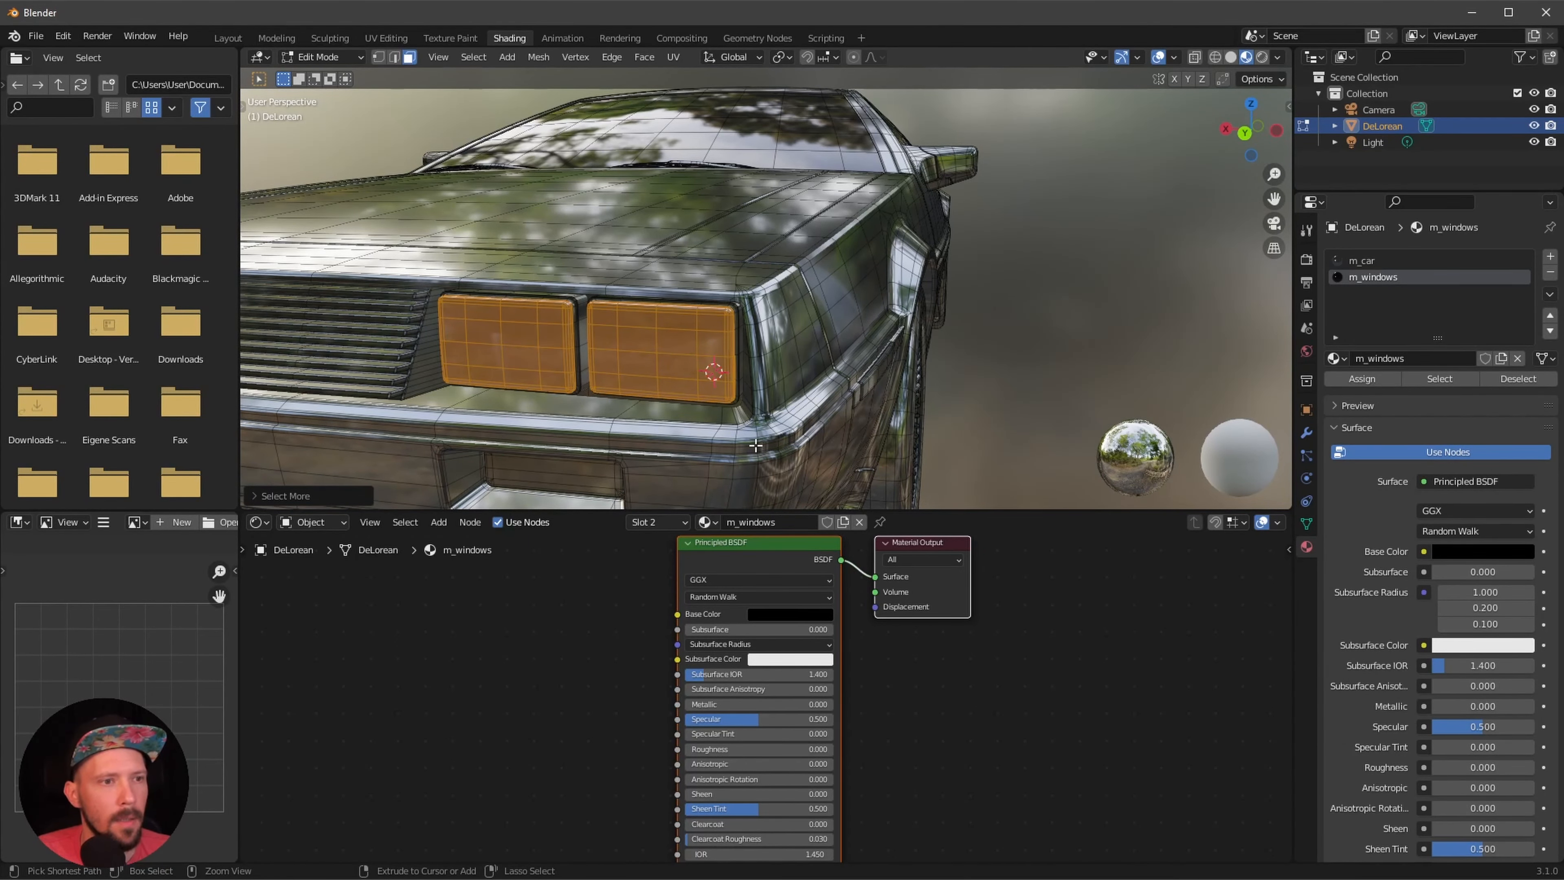
key(ctrl+KP_Add)
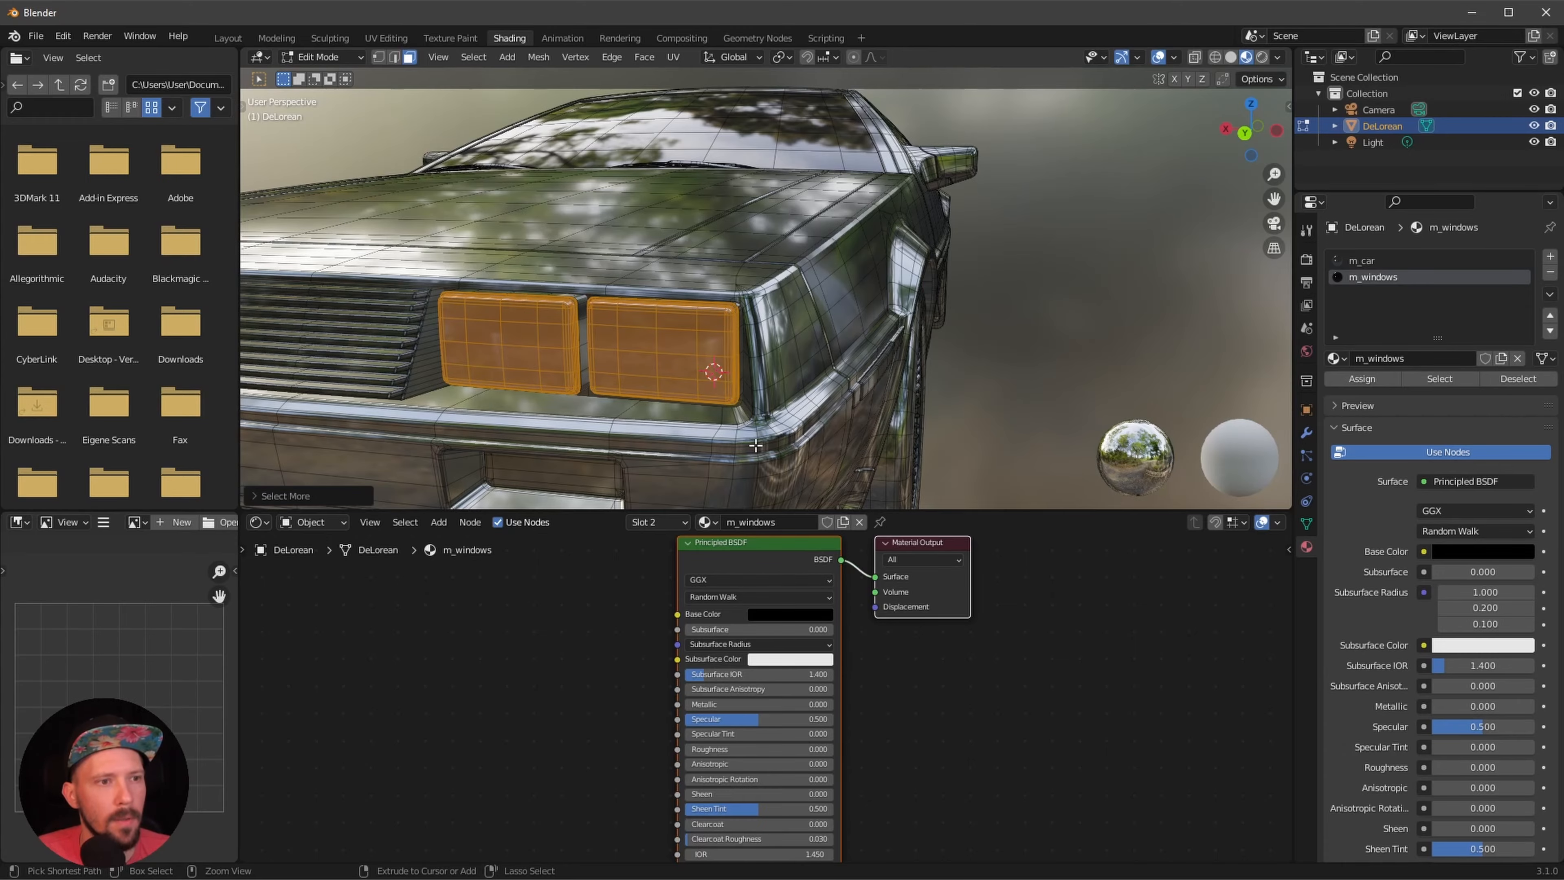
middle_drag(790, 379, 730, 389)
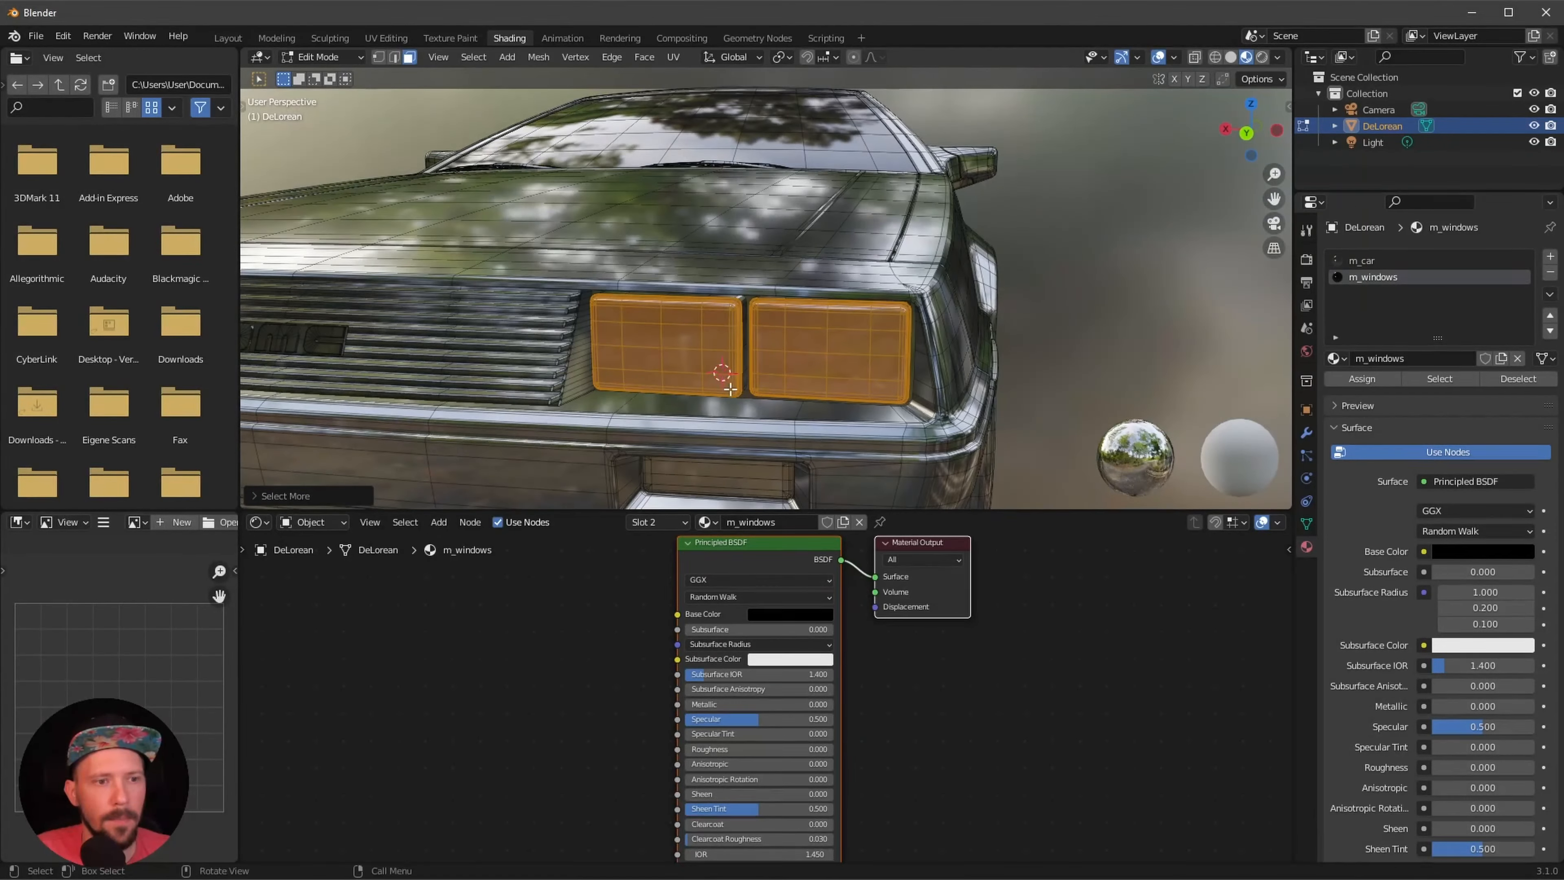
- Create a material named m_frontLights in a new material slot and assign it to the selected headlight faces
click(1550, 257)
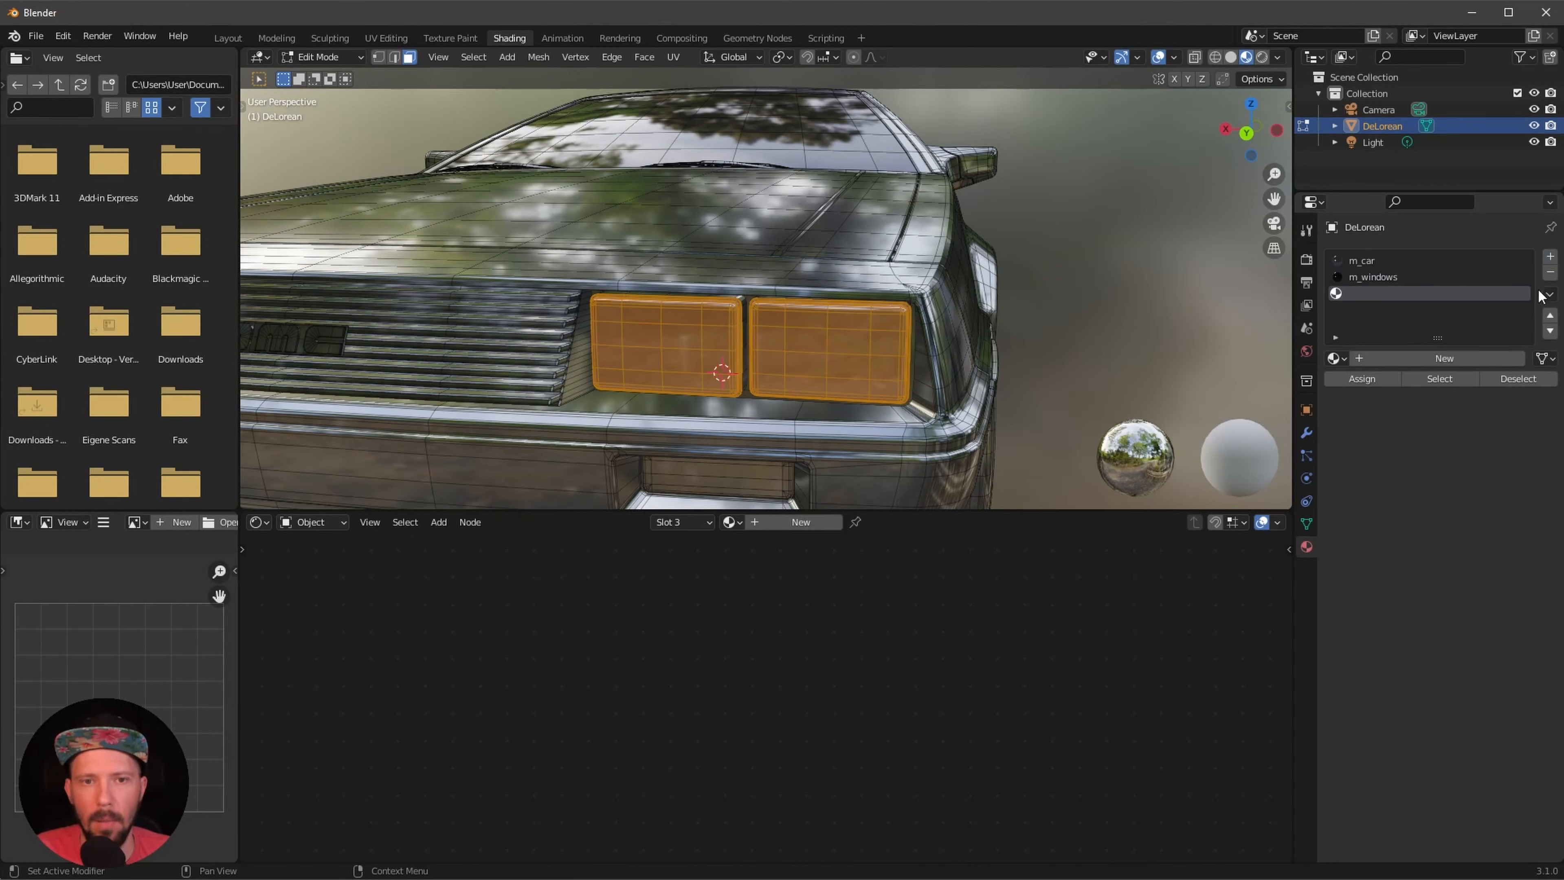
click(1410, 356)
click(1410, 358)
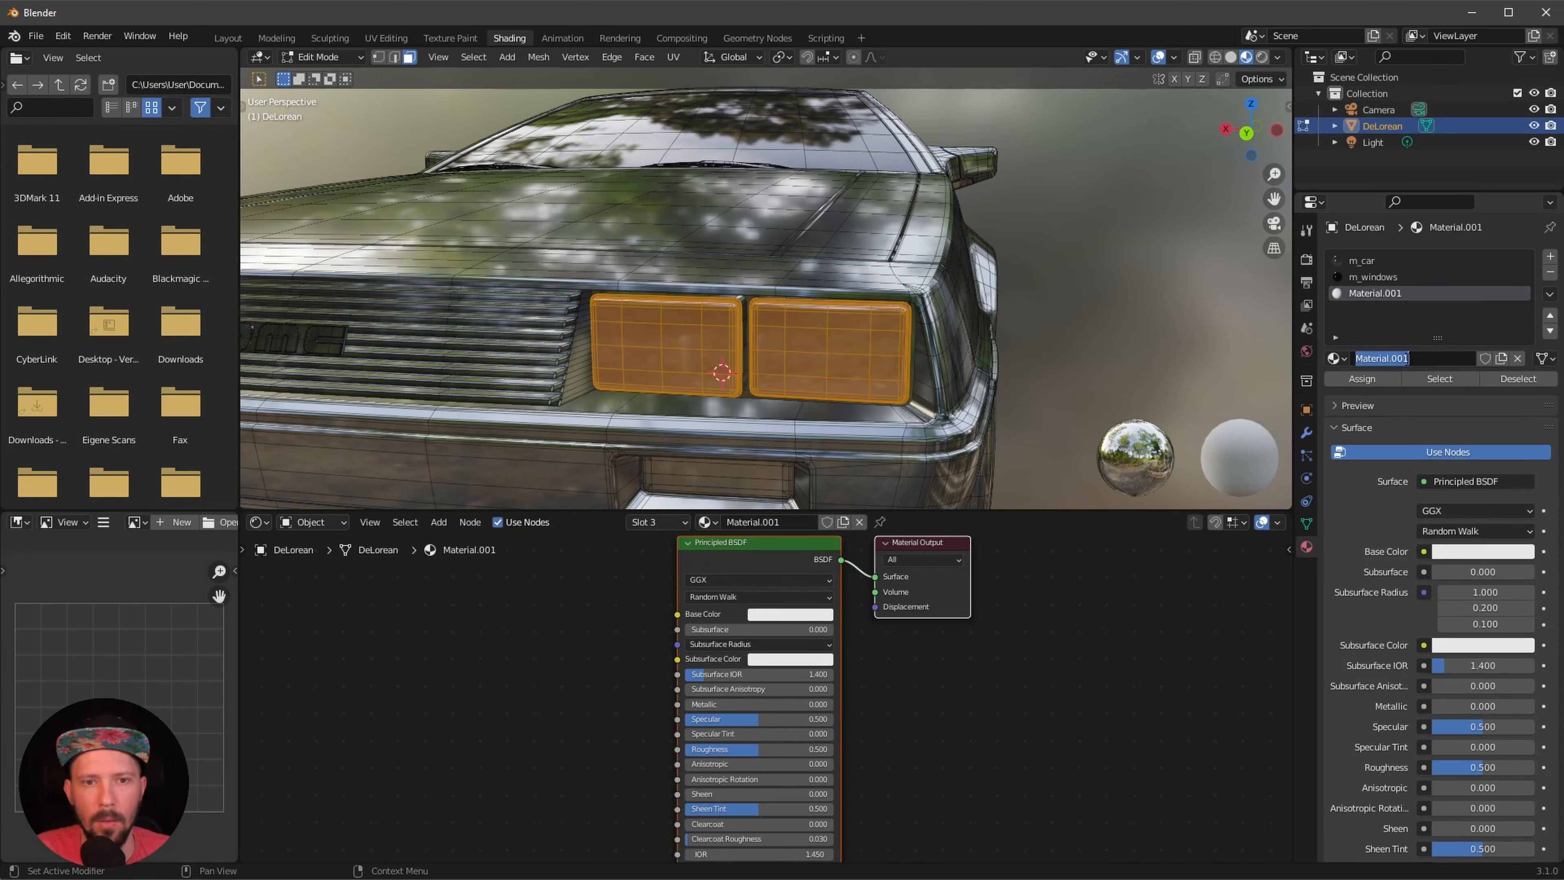
text(m)
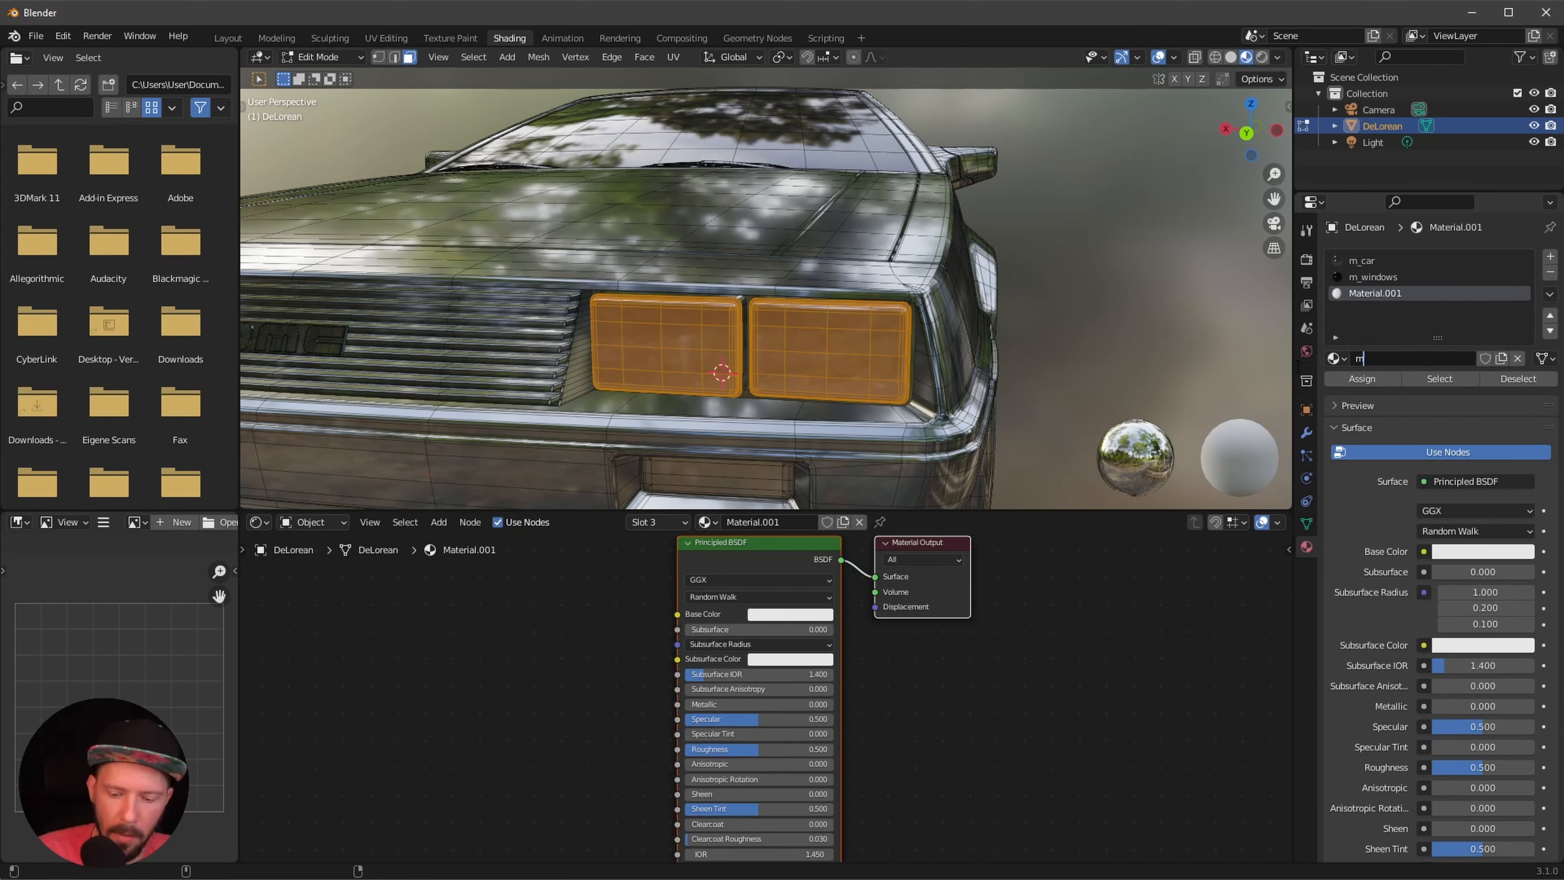
text(_frontLights)
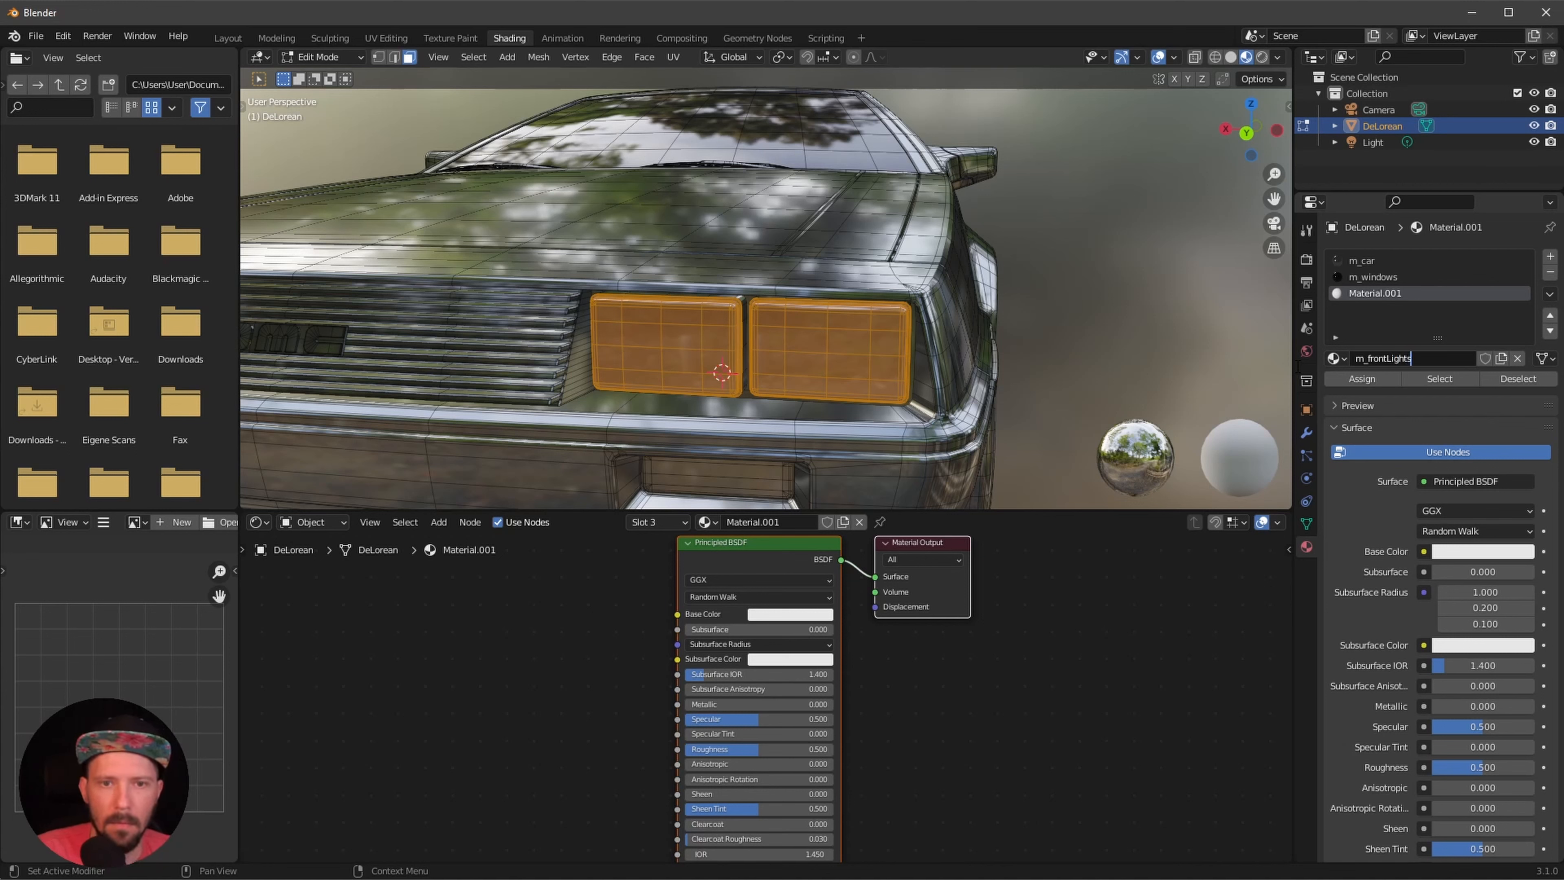
key(Return)
click(1371, 380)
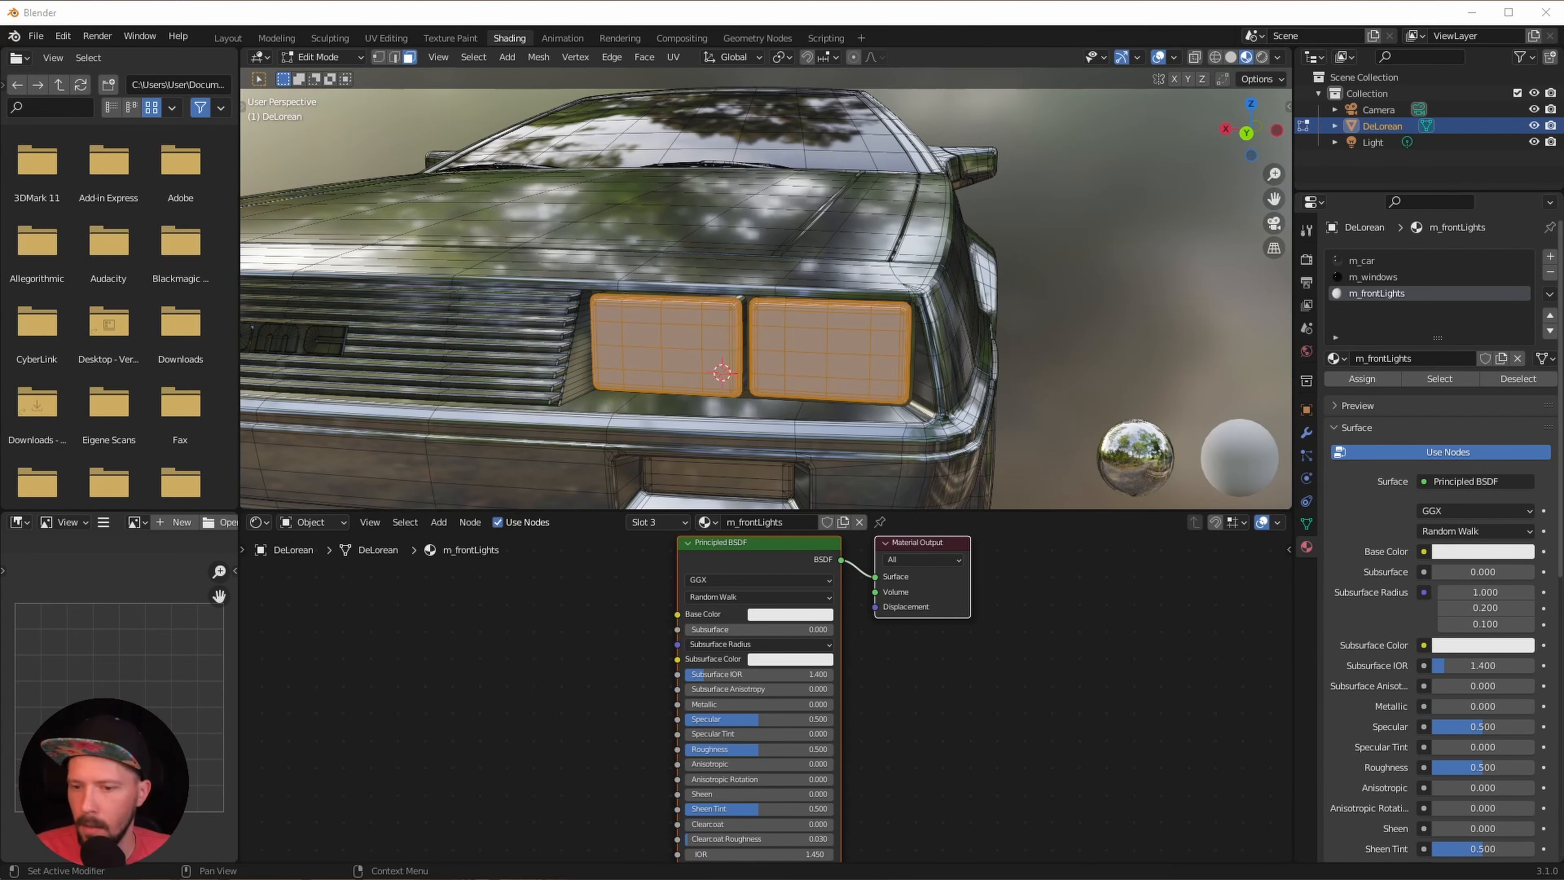
- Set the Emission color of the m_frontLights material to white with a Value of 1.000
scroll(963, 775, down, 5)
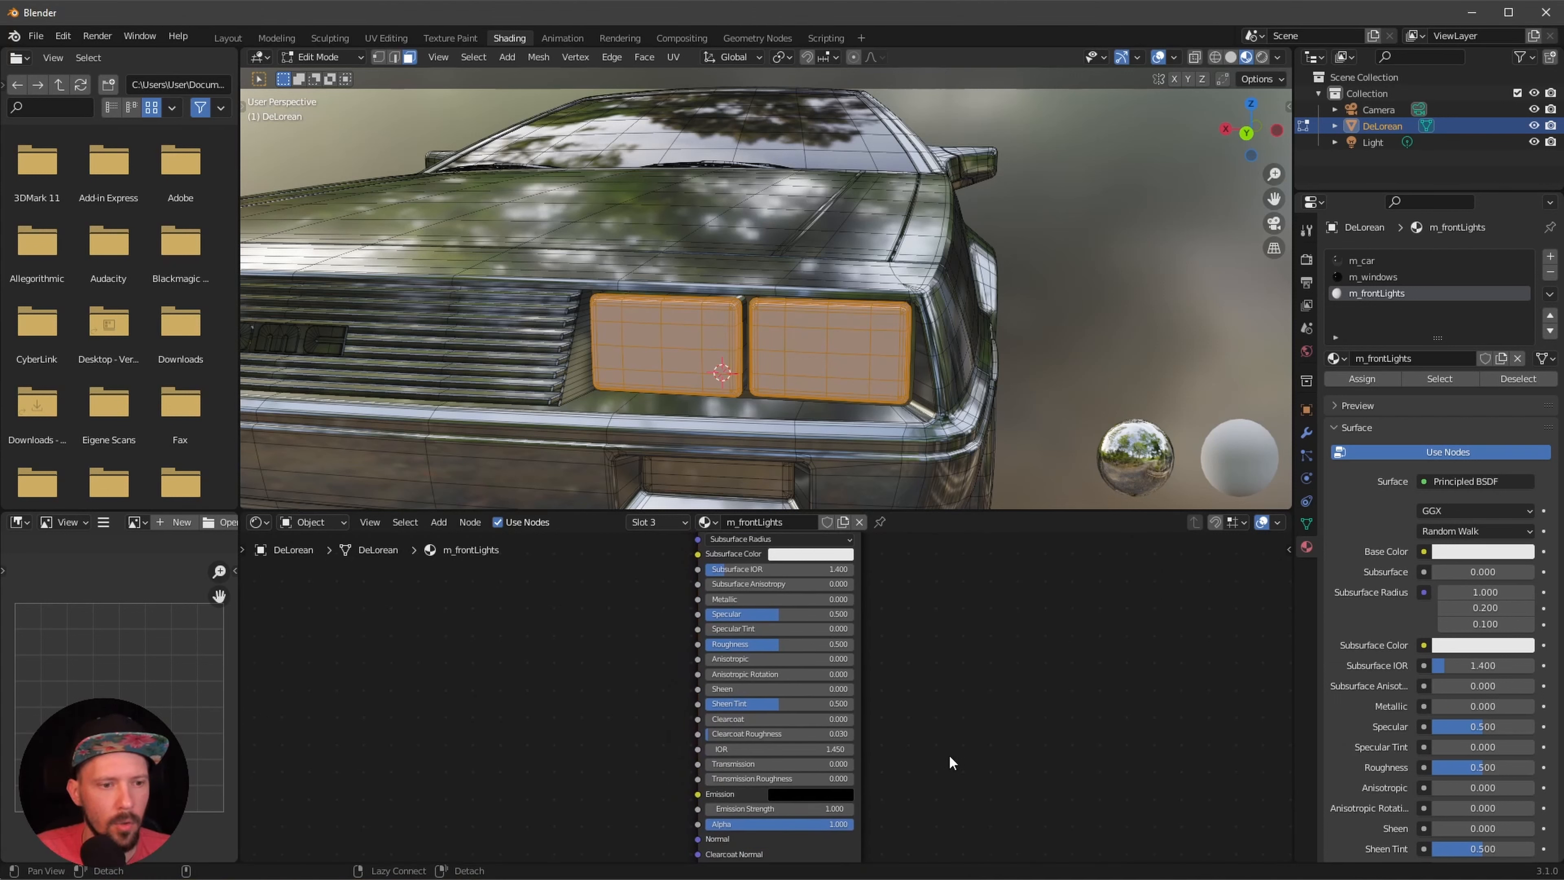
scroll(963, 764, down, 2)
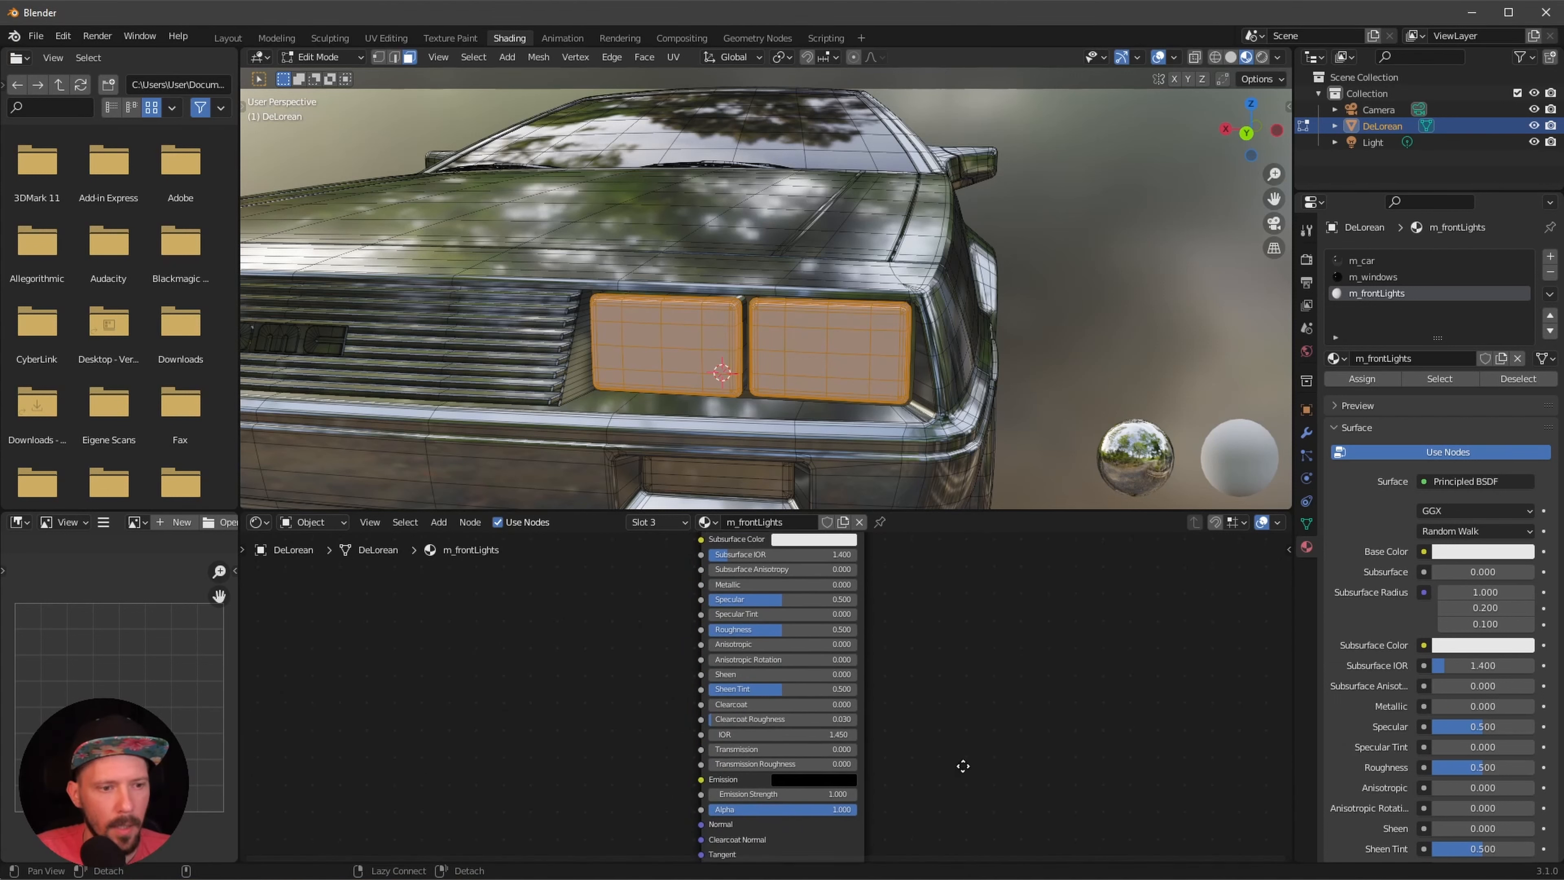
click(833, 778)
click(844, 778)
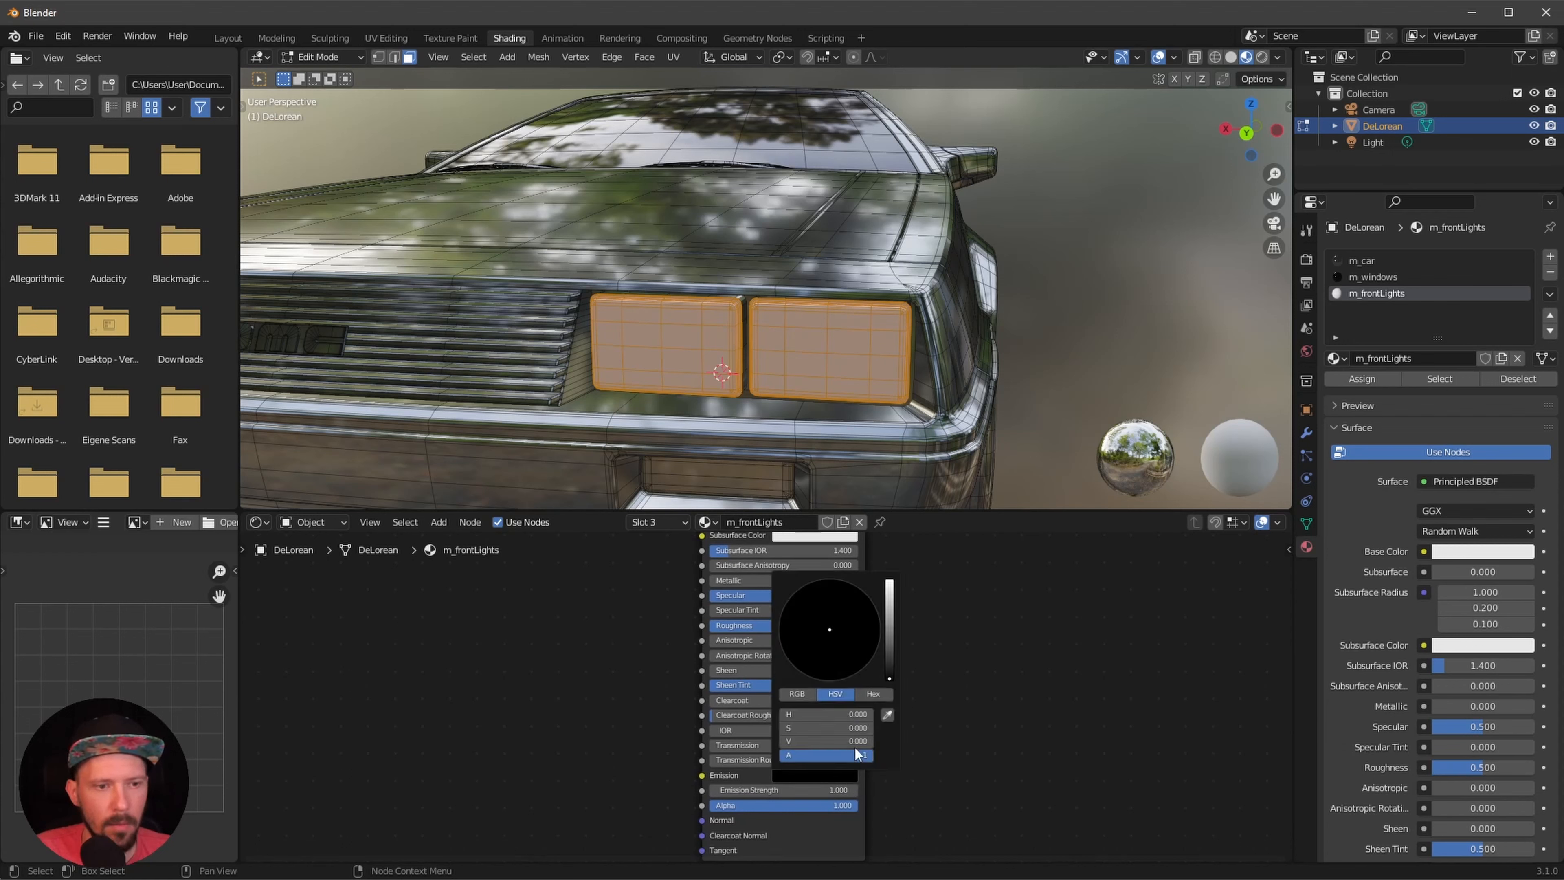
drag(889, 637, 889, 579)
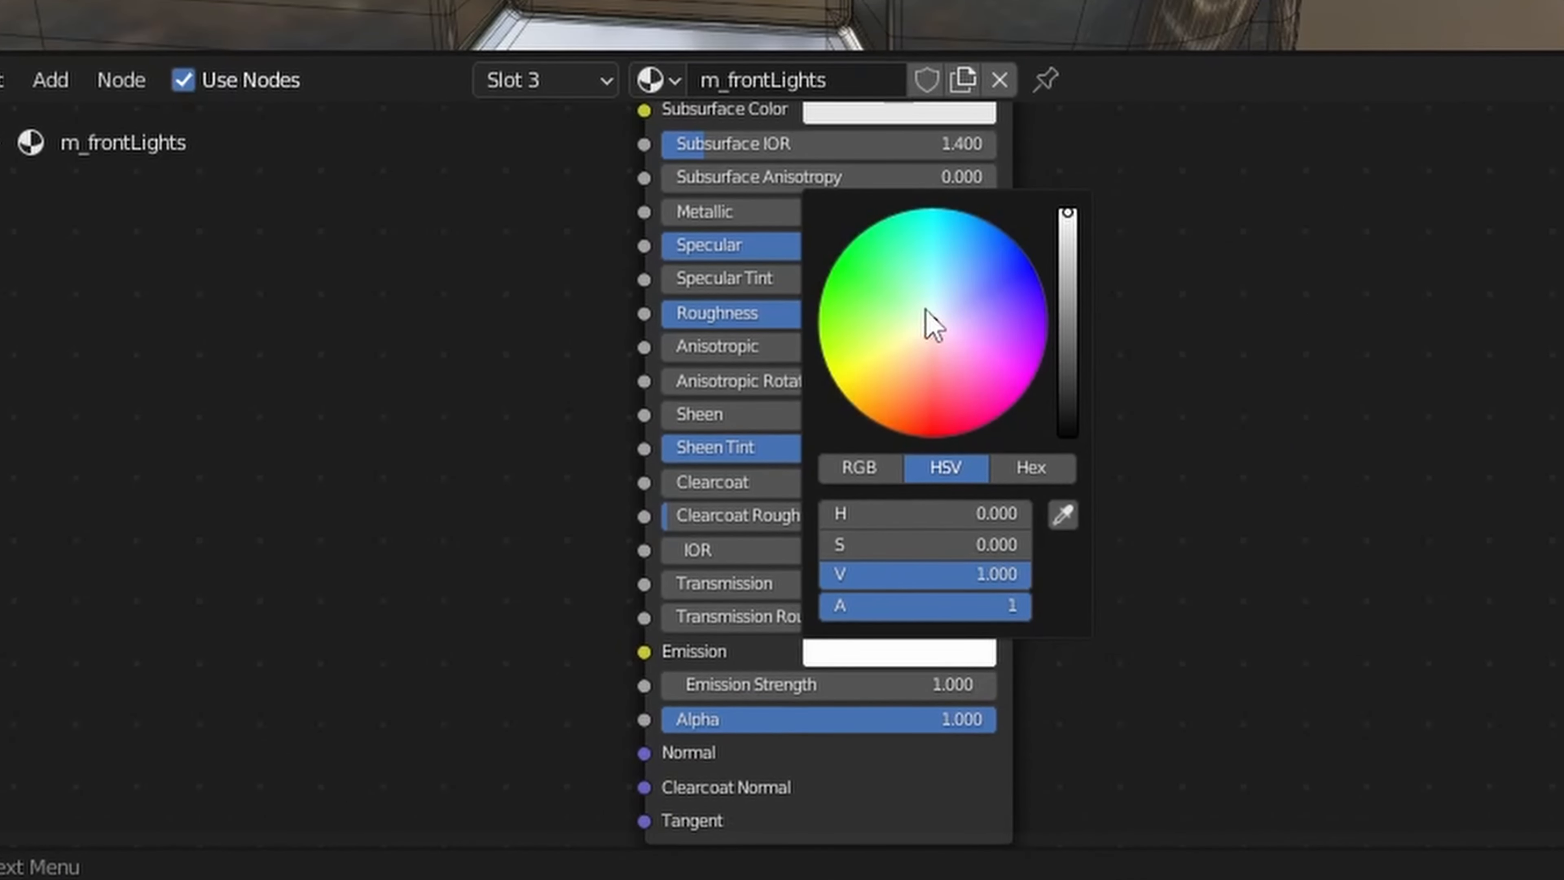
- Tint the m_frontLights Emission color pale blue with Hue 0.656 and Saturation 0.369, and set its Emission Strength to 30
drag(933, 325, 950, 316)
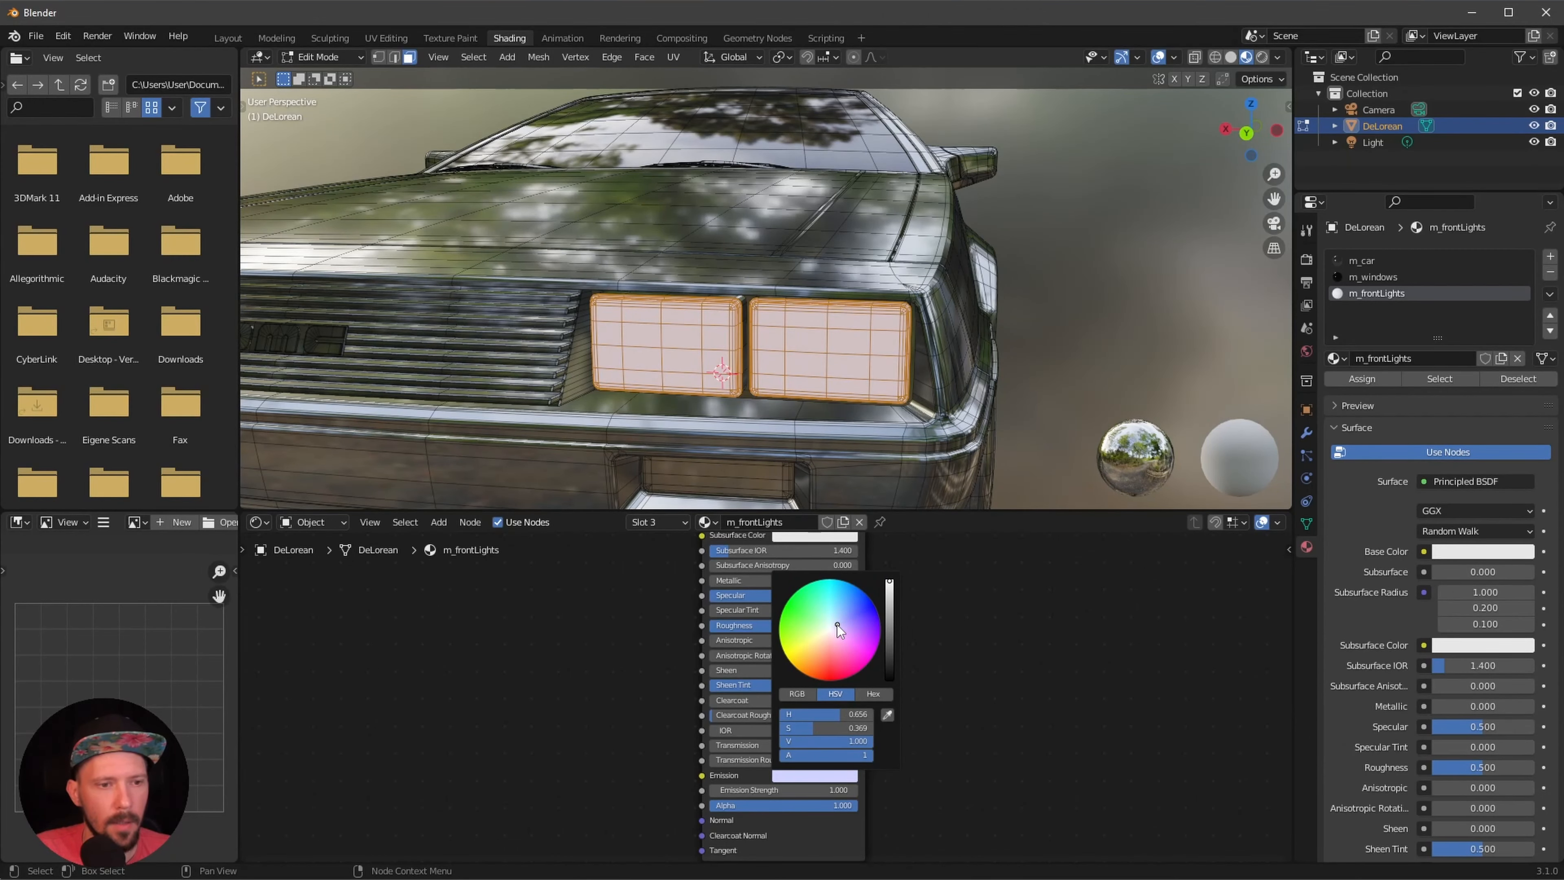
click(827, 791)
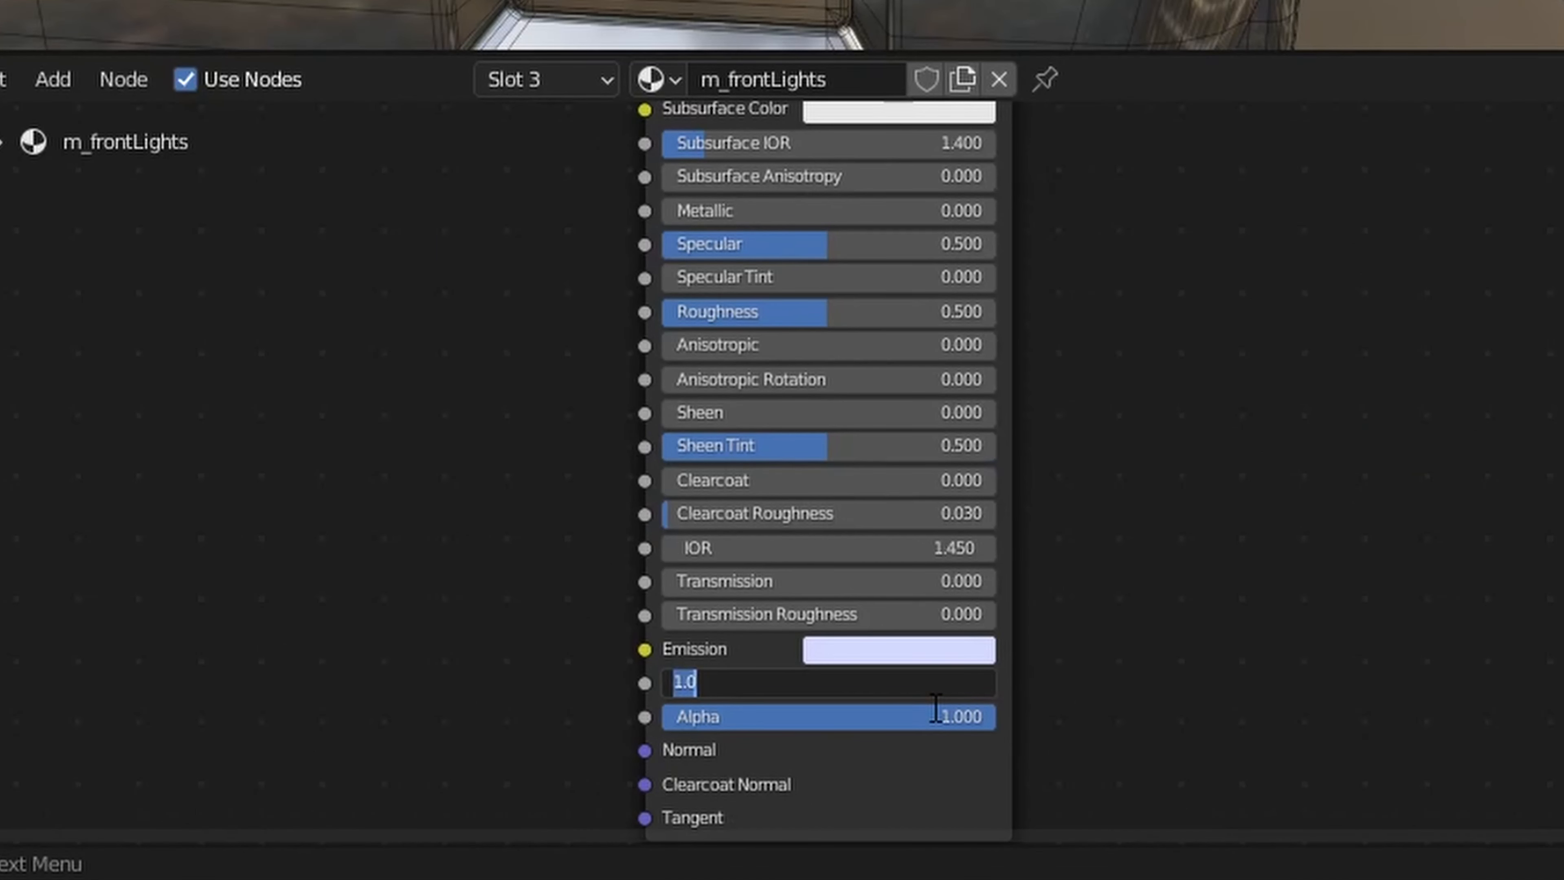
text(30)
key(Return)
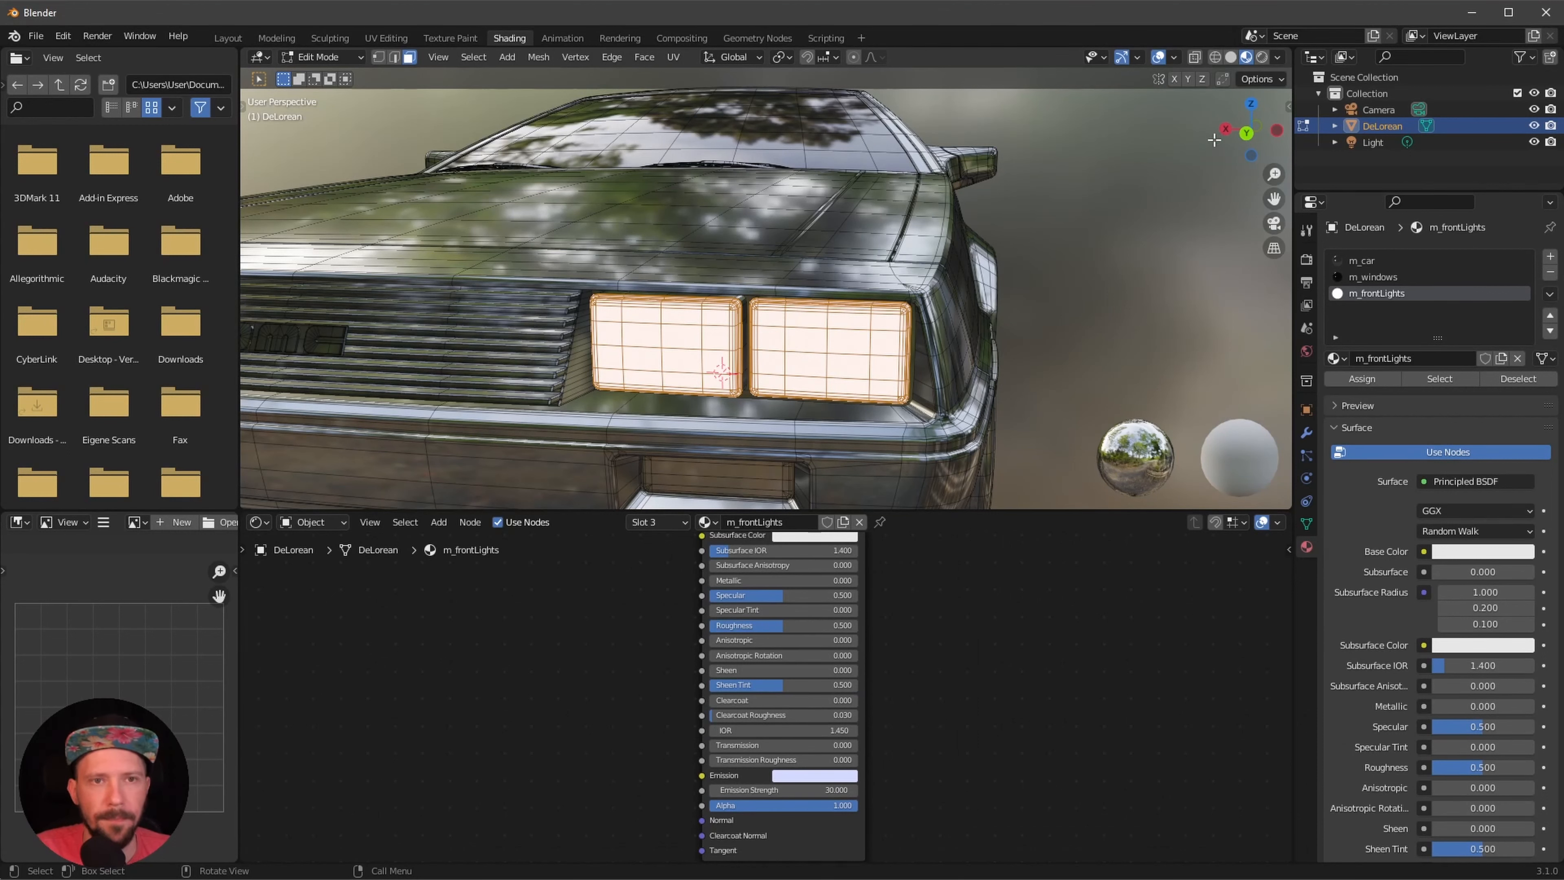
key(z)
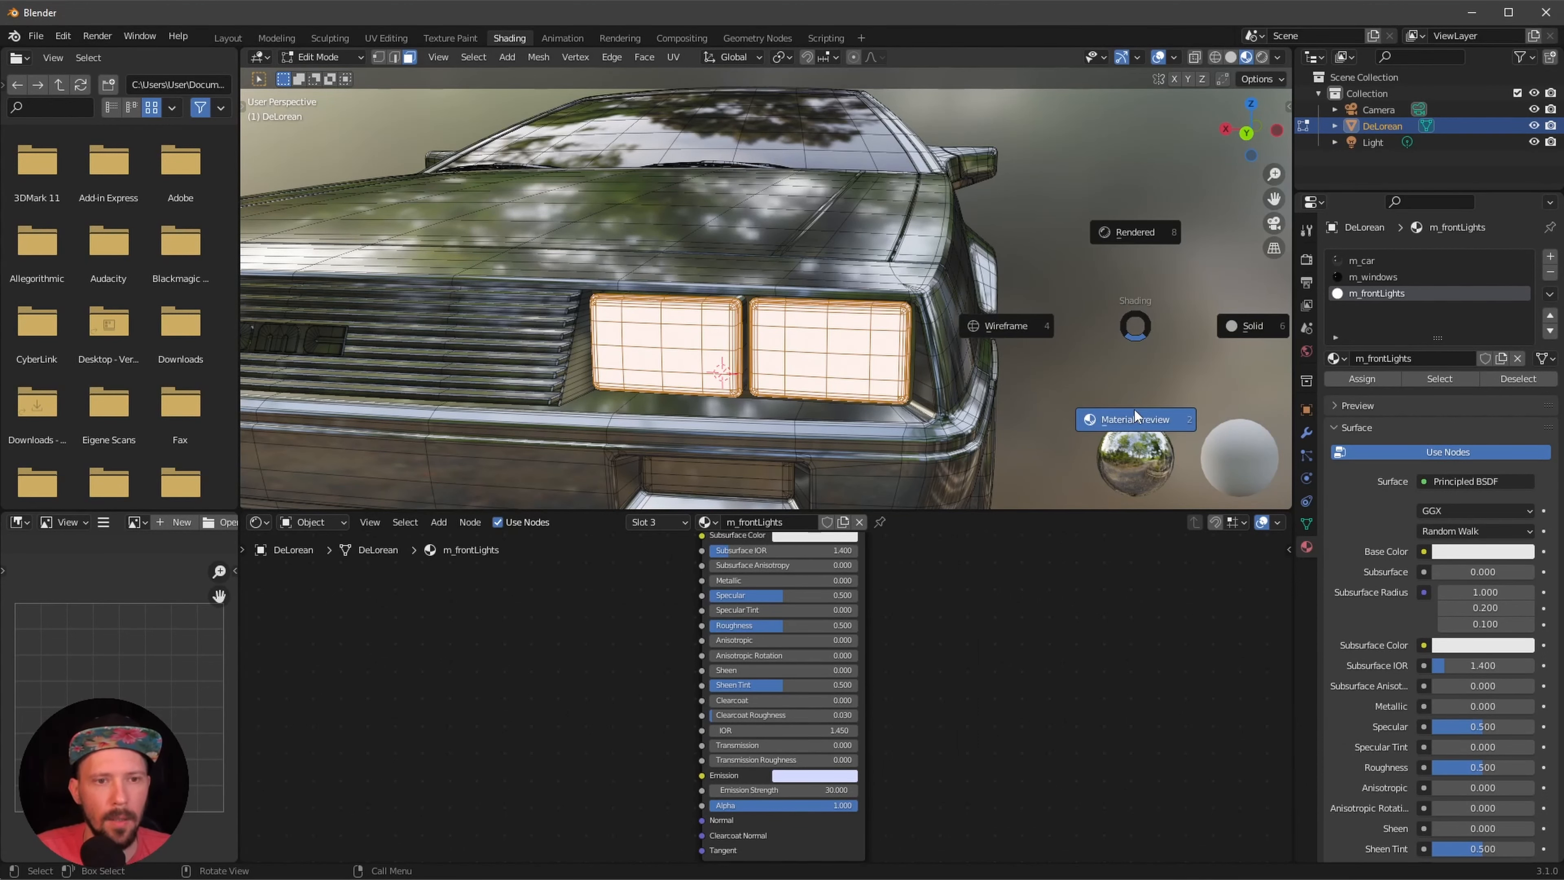
click(1417, 411)
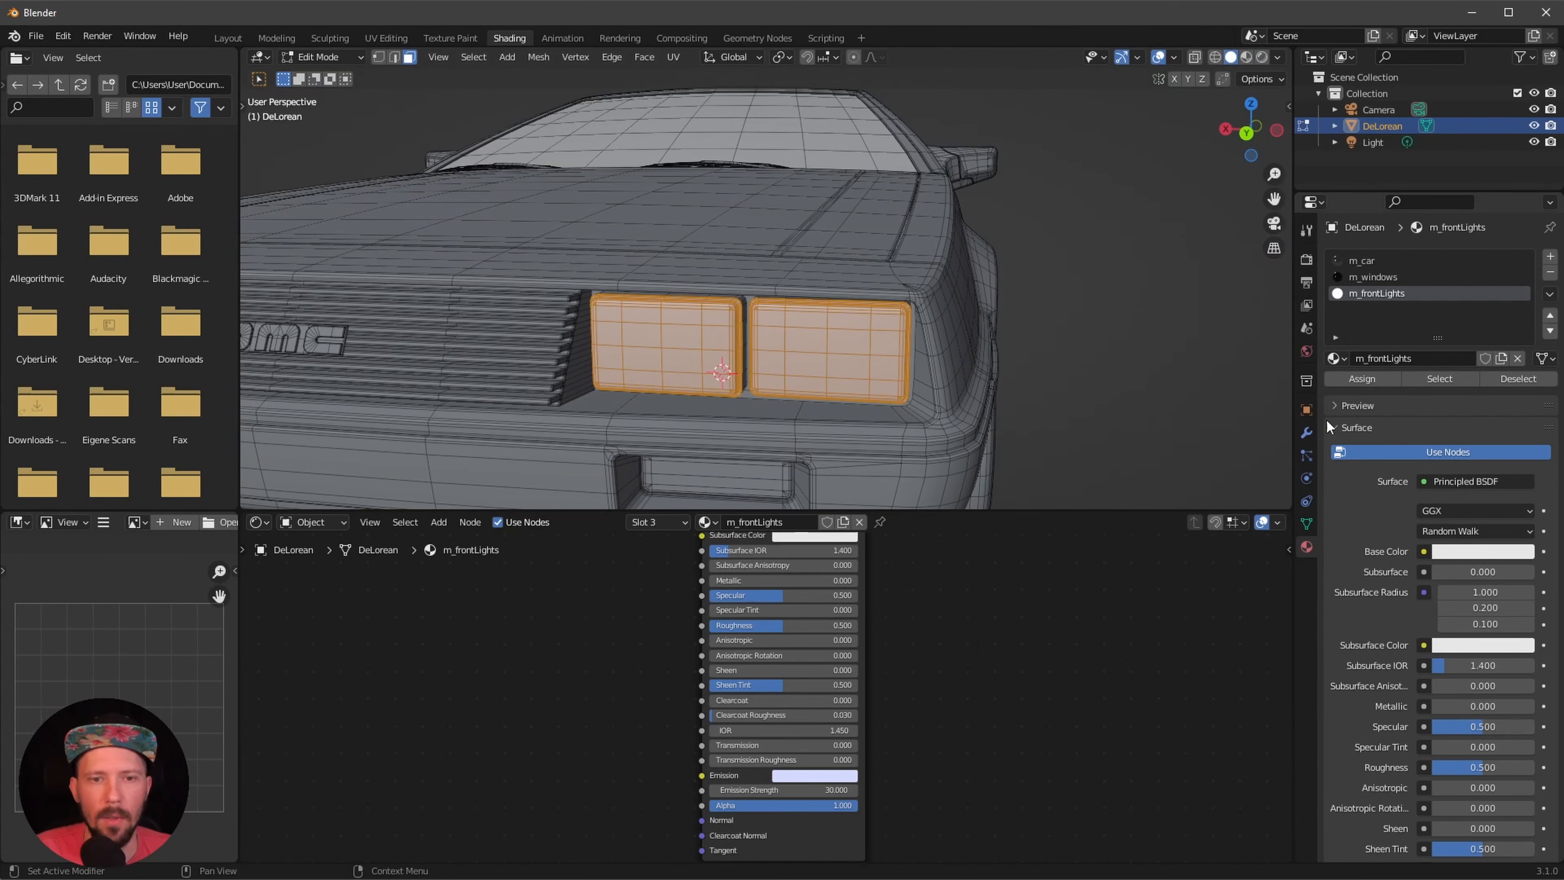
key(z)
click(1079, 490)
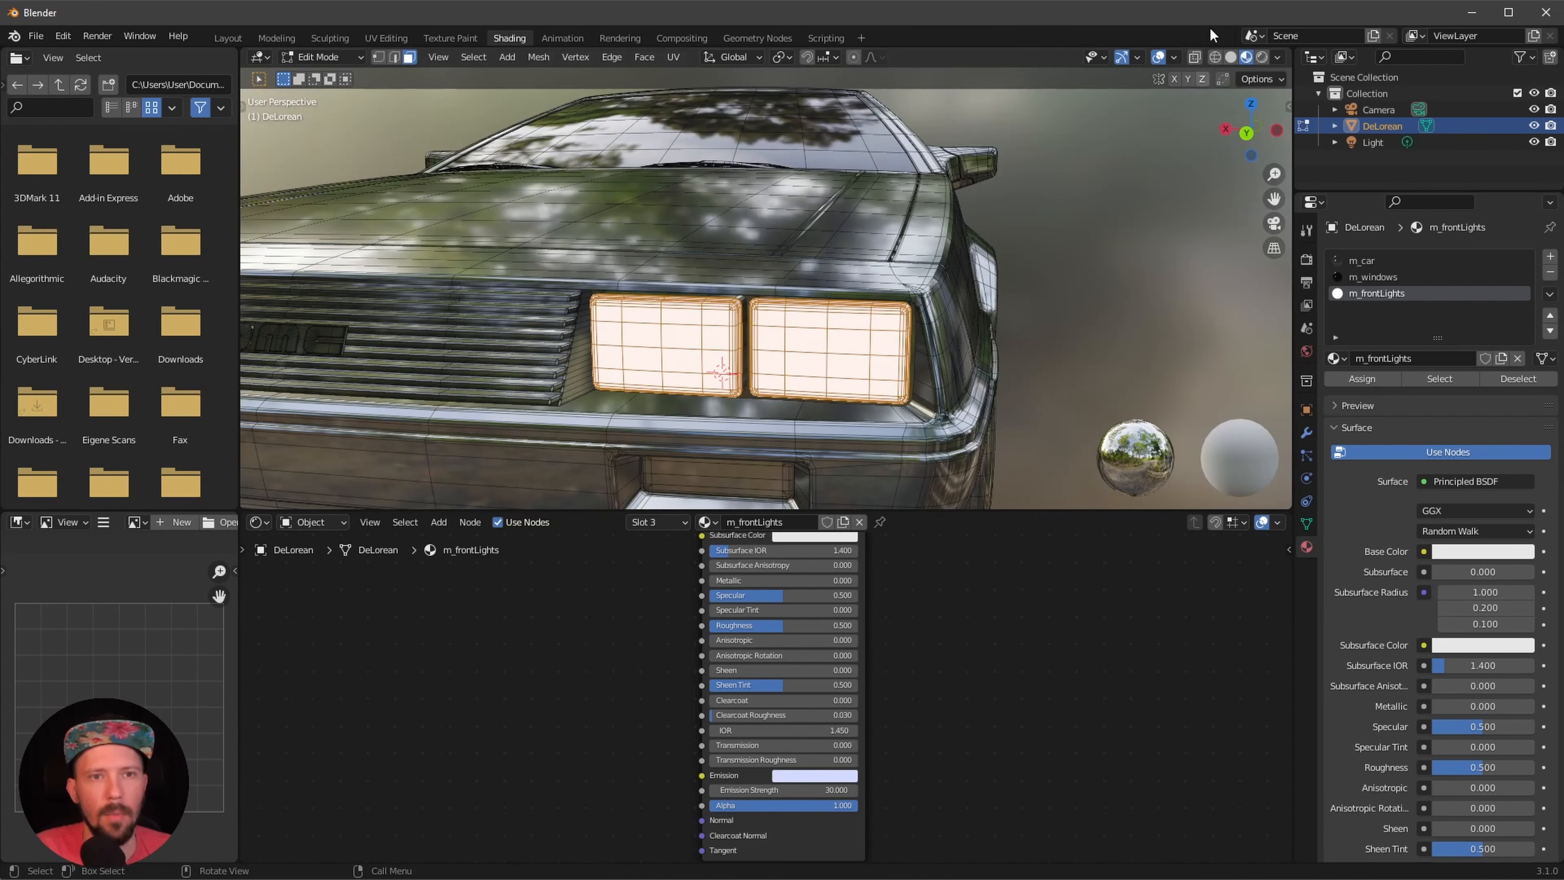
- Hide the viewport overlays and enable Ambient Occlusion, Bloom and Screen Space Reflections in the Eevee render settings
click(1160, 56)
click(1306, 257)
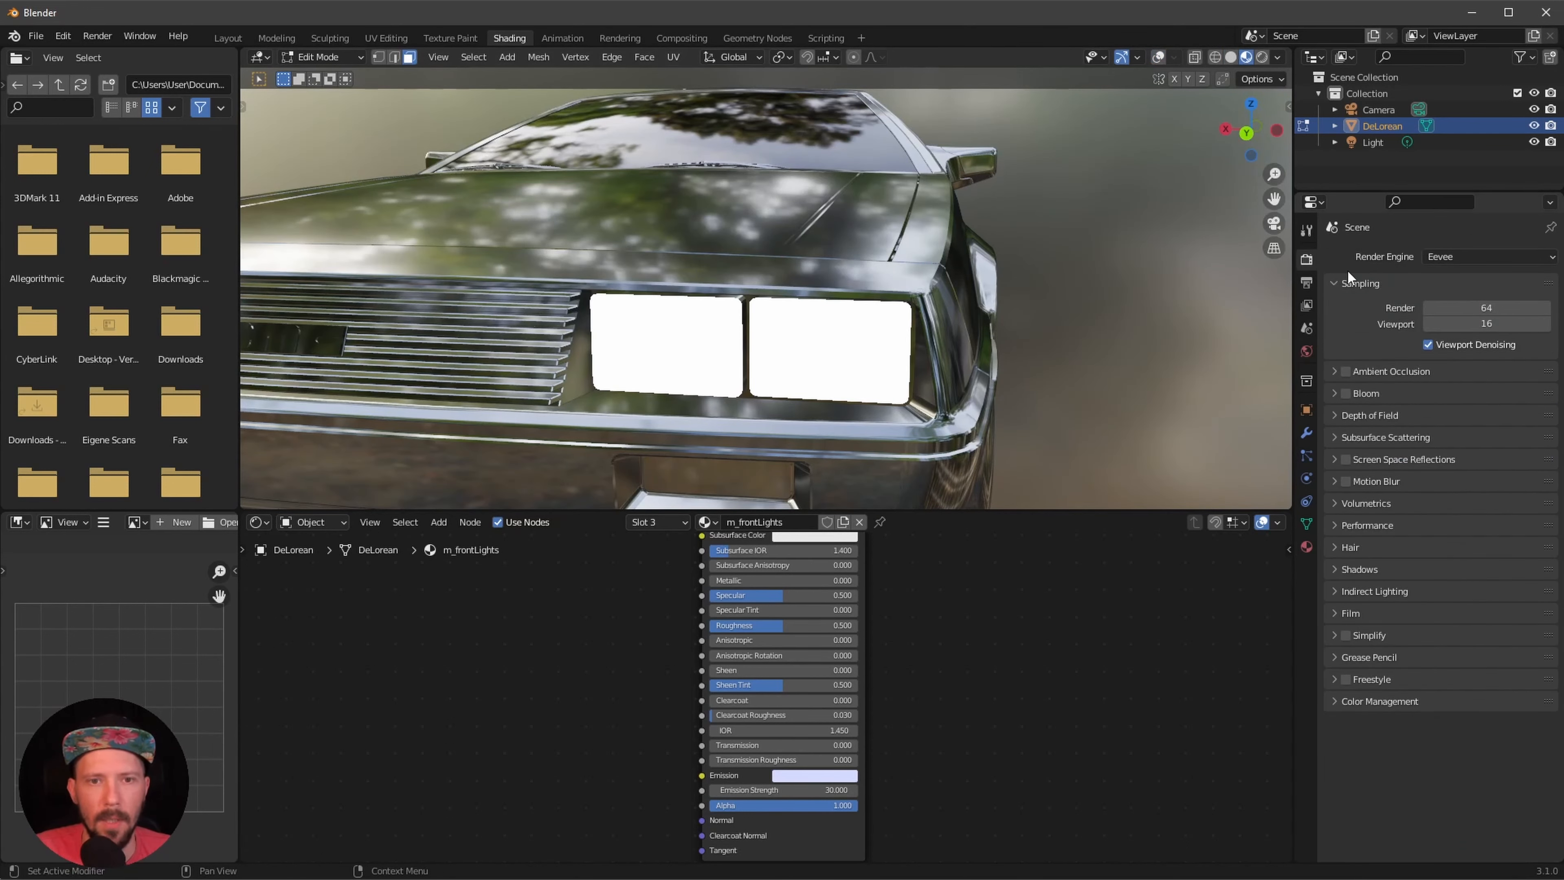
click(1346, 372)
click(1345, 393)
mouse_move(1107, 374)
middle_down()
mouse_move(1213, 398)
mouse_move(1048, 370)
mouse_move(1085, 360)
mouse_move(1089, 412)
mouse_move(1018, 385)
mouse_move(947, 392)
mouse_move(936, 440)
mouse_move(1068, 377)
mouse_move(1116, 394)
middle_up()
click(1346, 459)
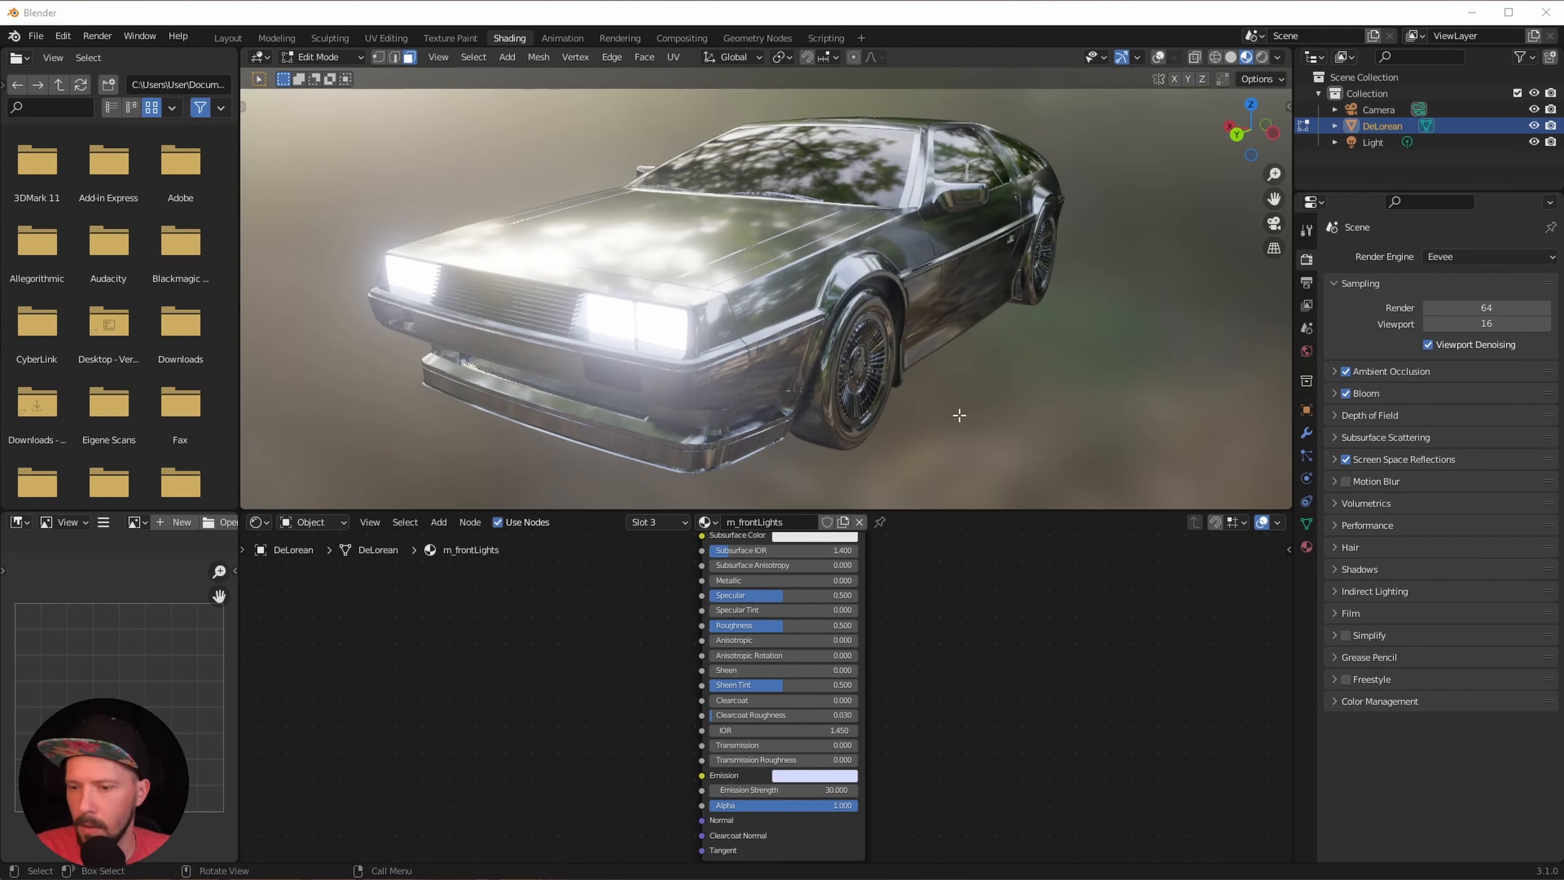
- Select the nine rectangular panes, three by three, in the first tail light at the rear of the car
drag(1125, 369, 960, 340)
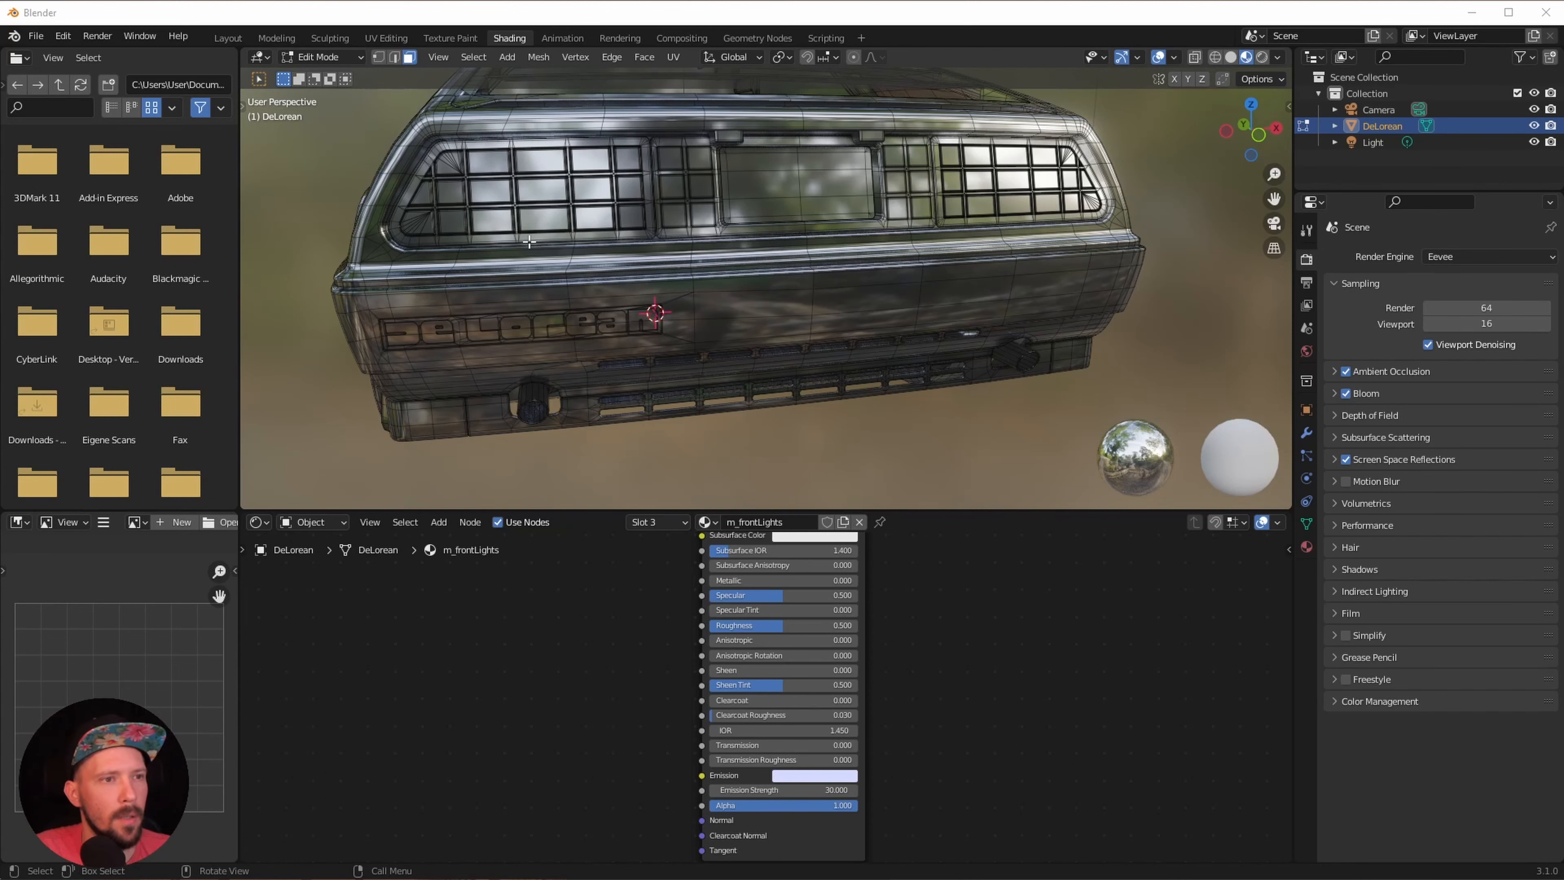
key(alt+Tab)
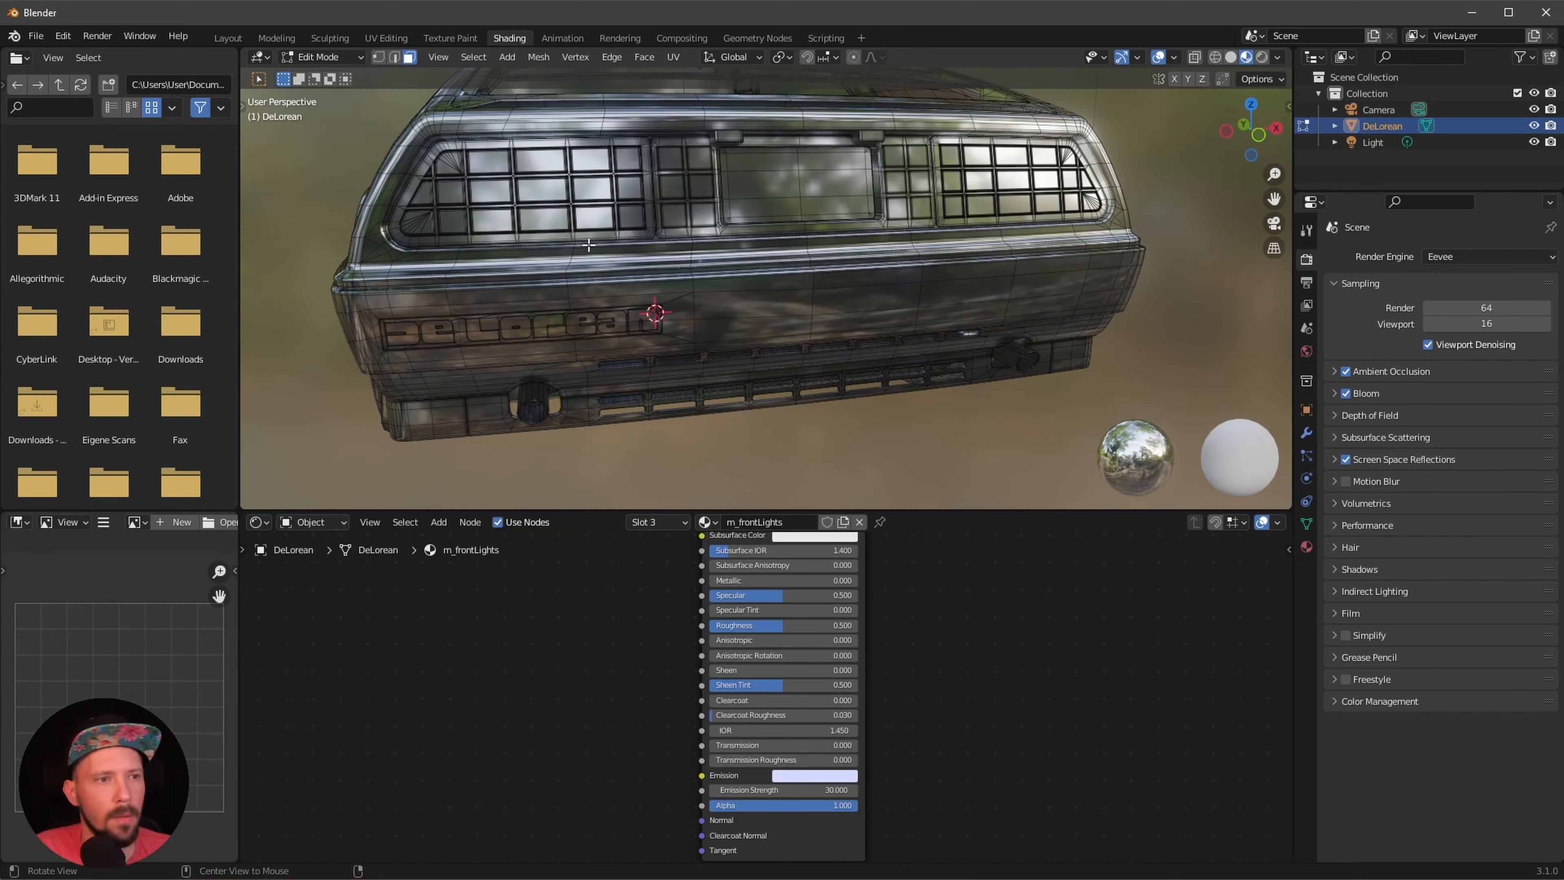
middle_drag(558, 251, 735, 295)
scroll(777, 336, up, 1)
shift+click(576, 234)
shift+click(588, 306)
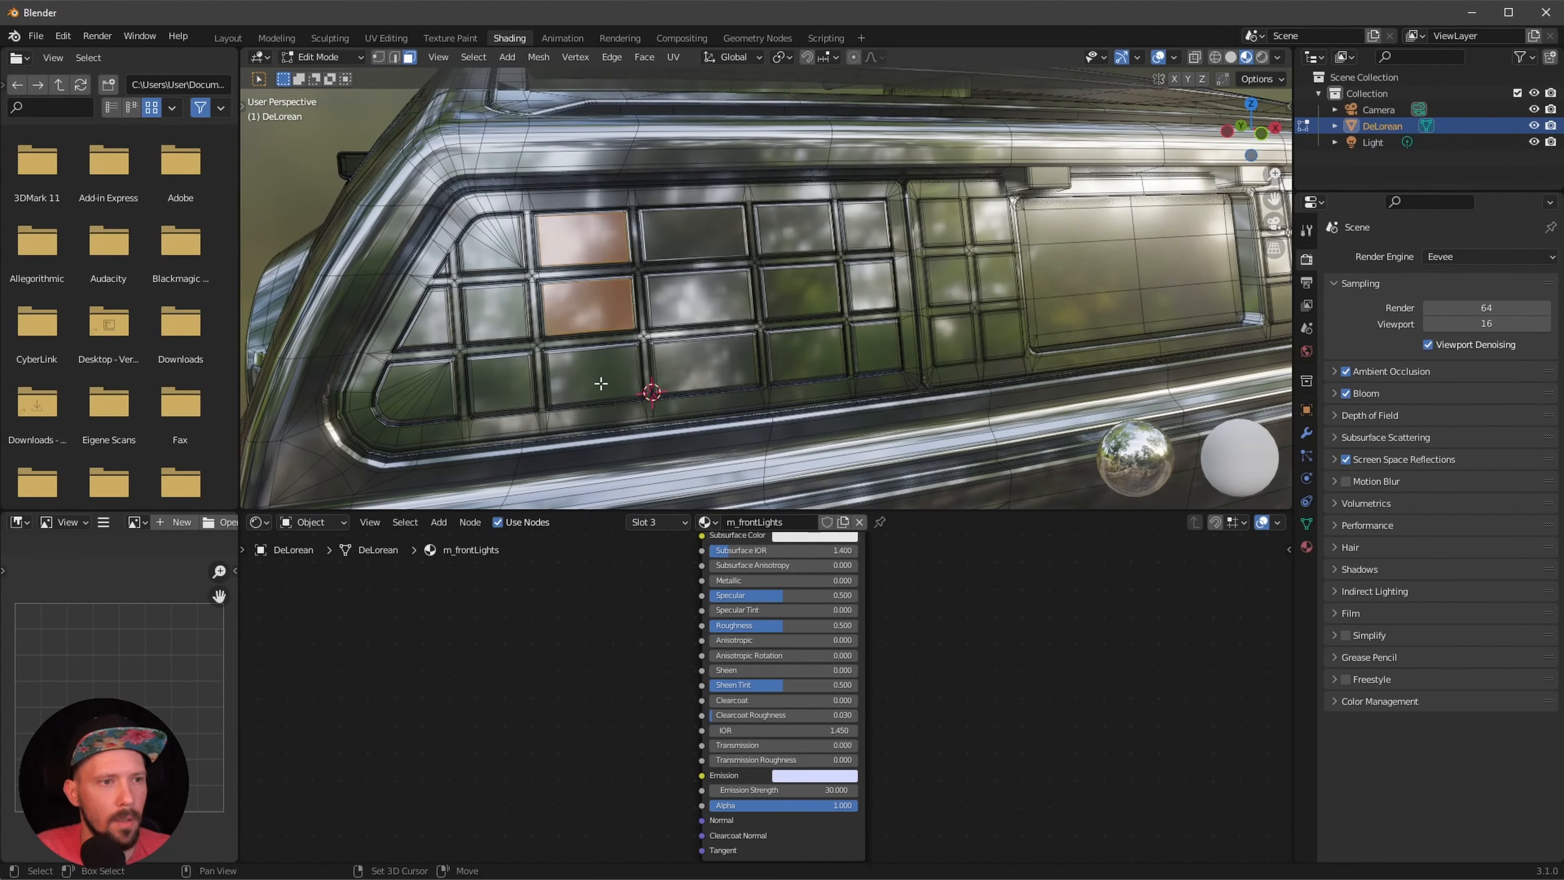
shift+click(592, 374)
shift+click(715, 364)
shift+click(682, 294)
shift+click(694, 234)
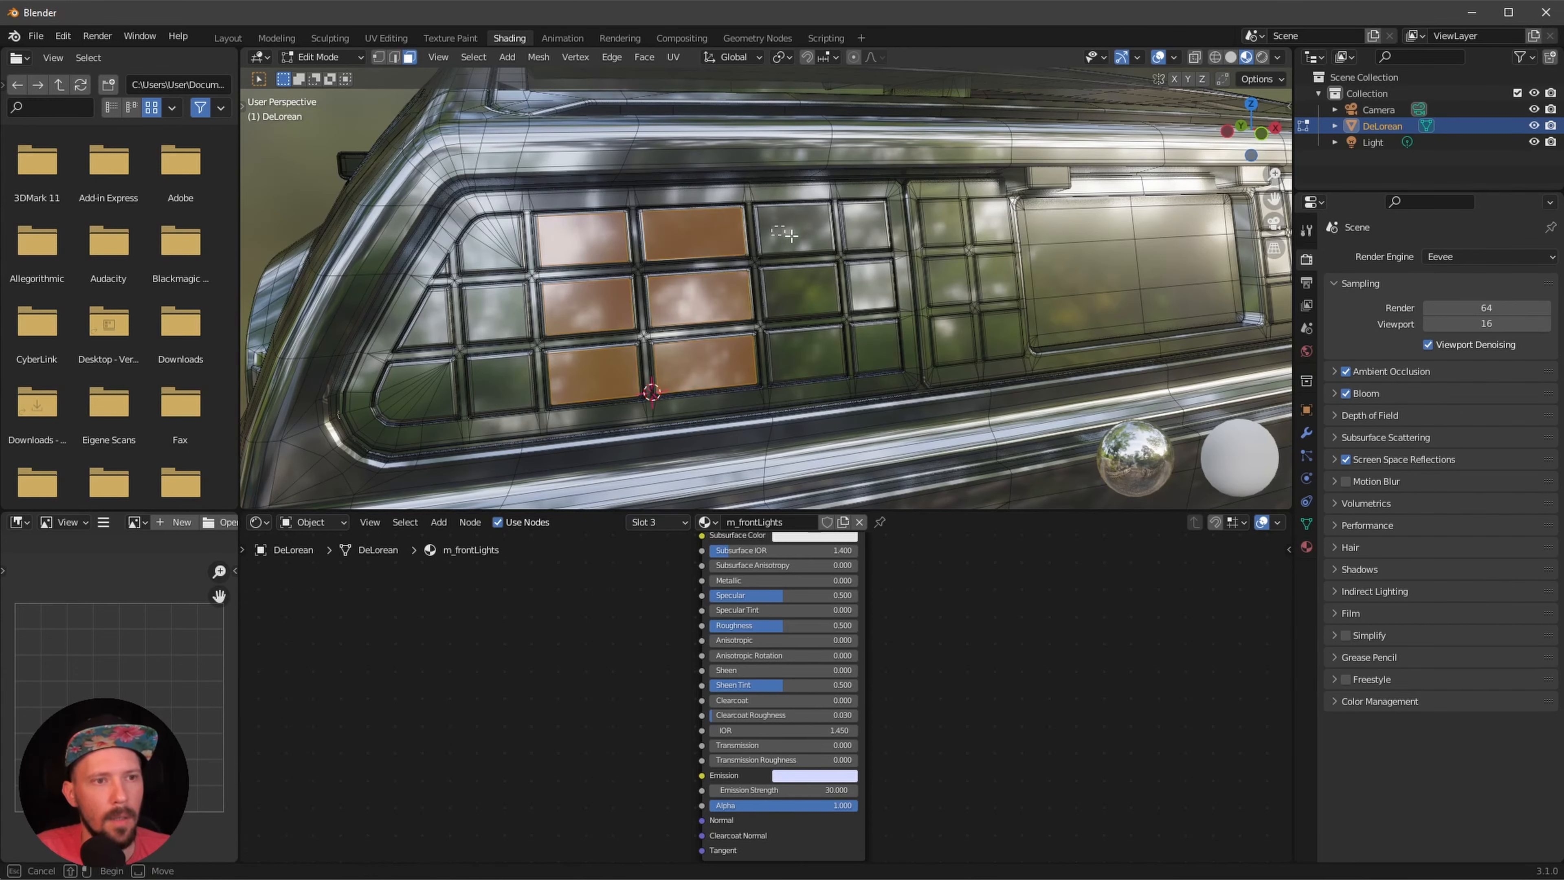
shift+click(795, 228)
shift+click(800, 296)
shift+click(806, 354)
- Add the nine matching panes of the opposite tail light to the selection and grow it once with Select More
middle_drag(885, 366, 941, 345)
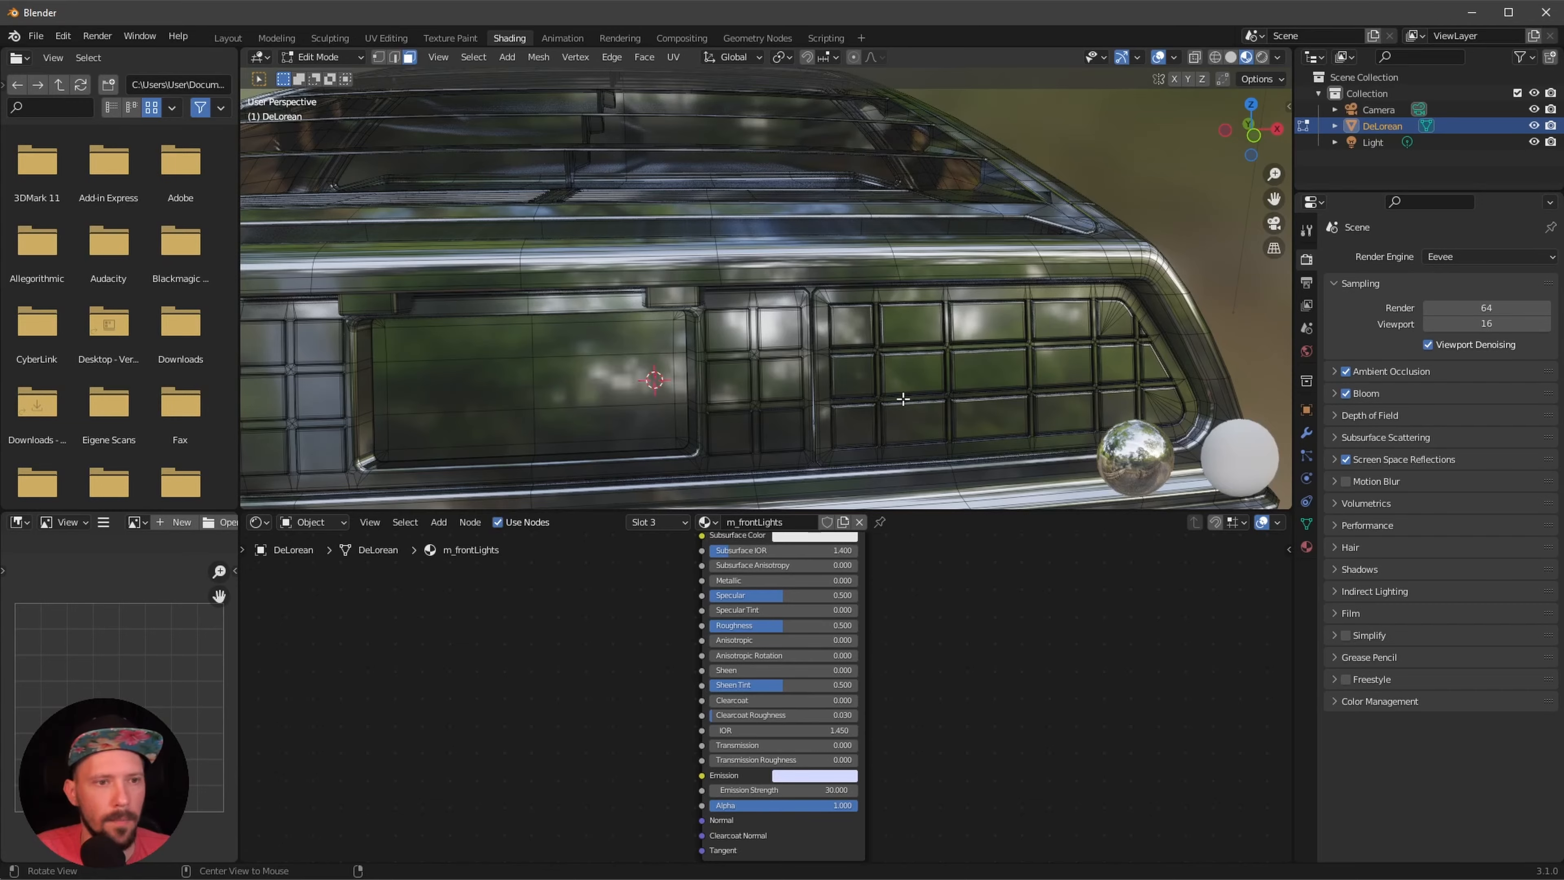
middle_drag(903, 399, 876, 343)
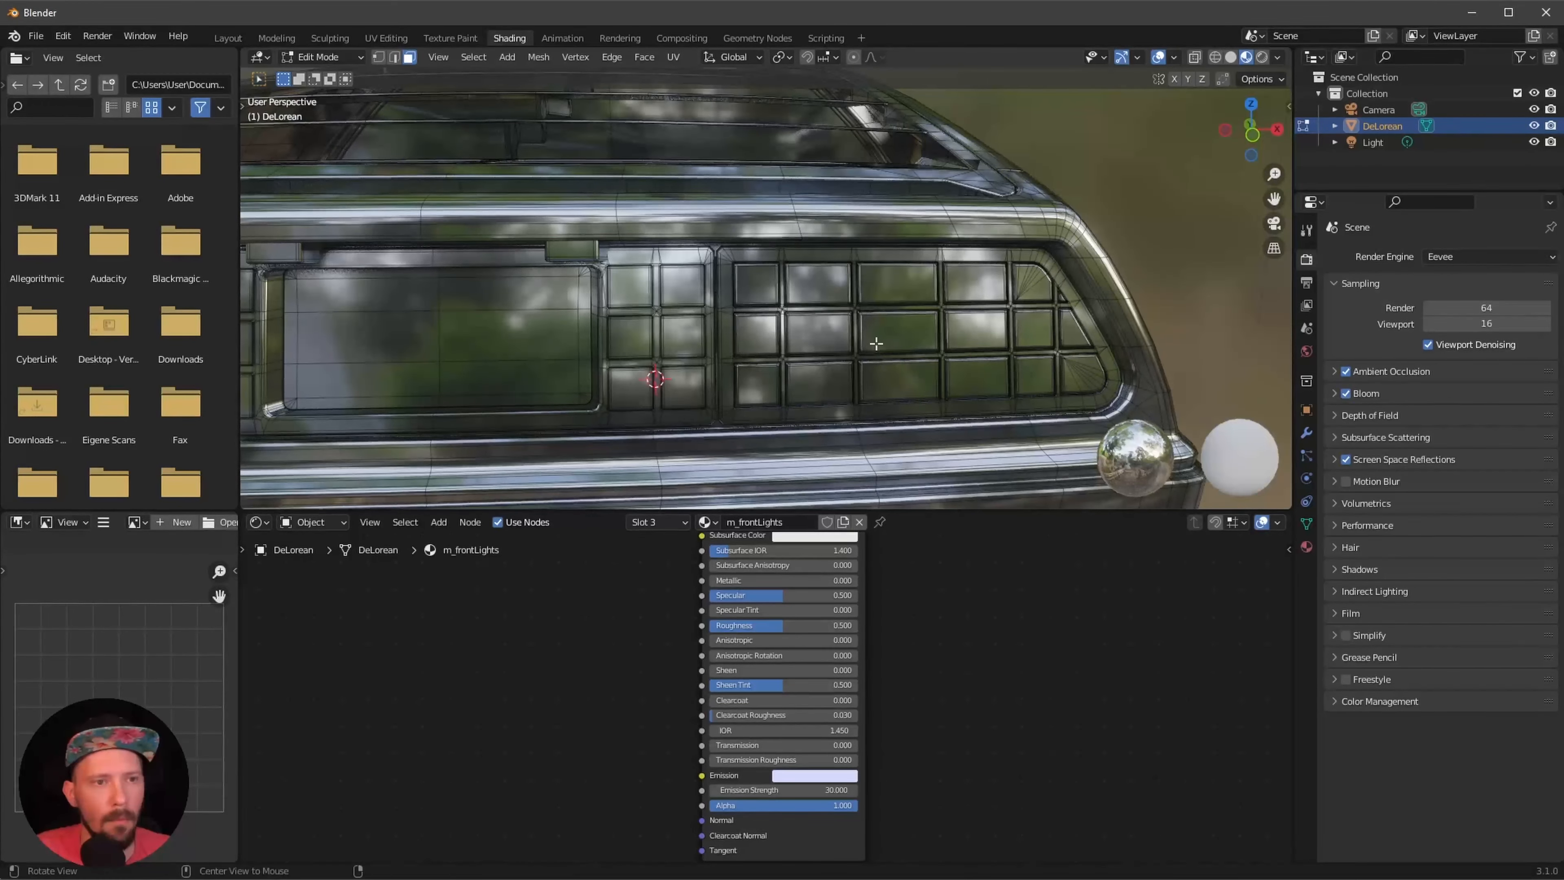
shift+click(819, 285)
shift+click(898, 284)
shift+click(975, 284)
shift+click(975, 331)
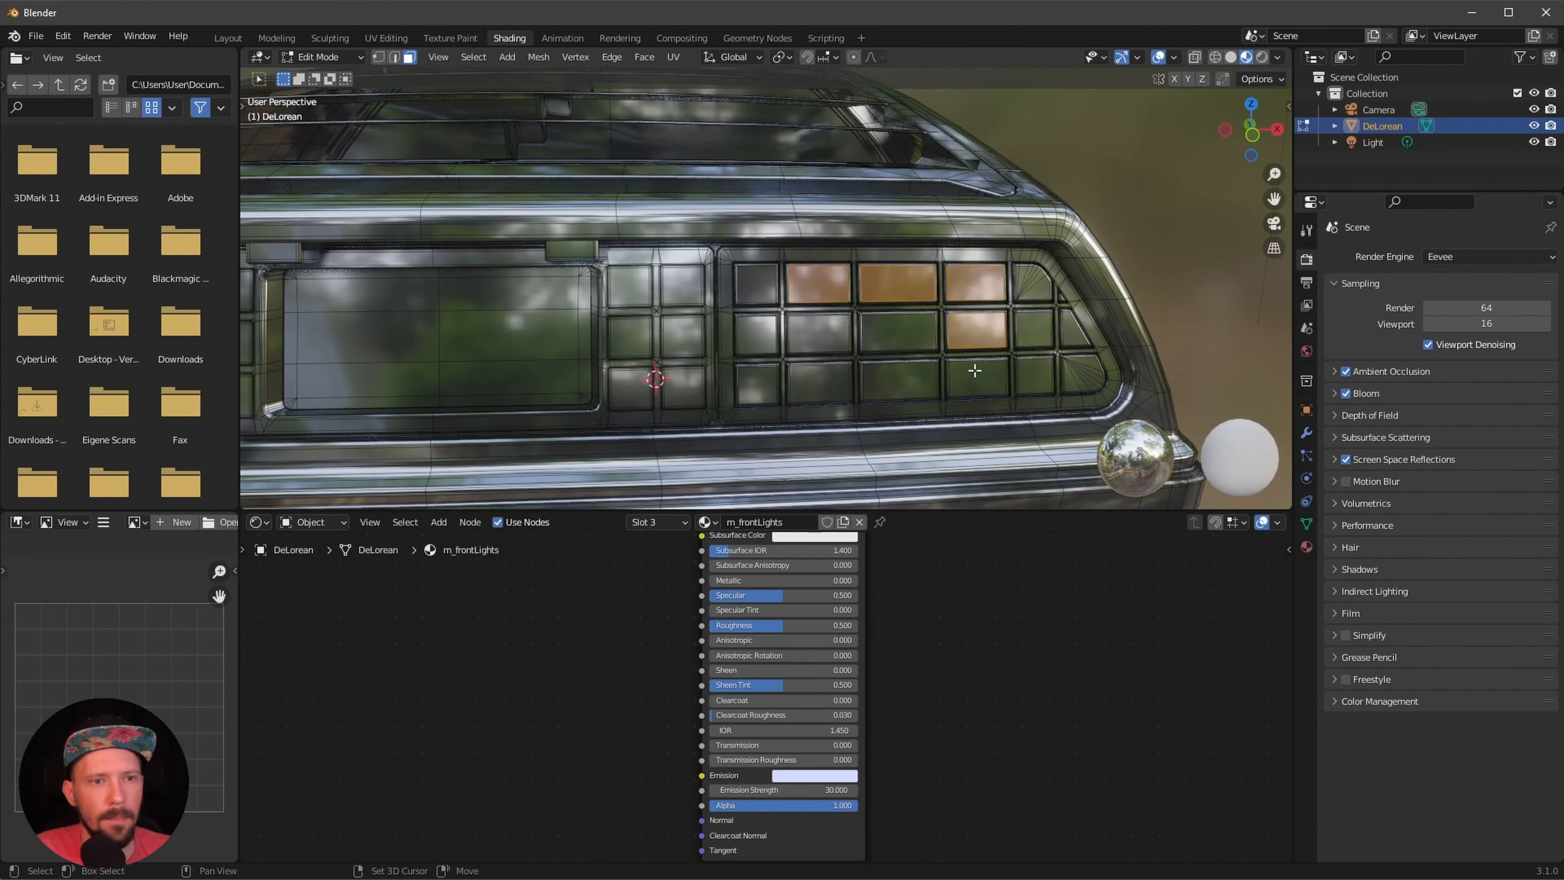
shift+click(975, 371)
shift+click(898, 377)
shift+click(898, 330)
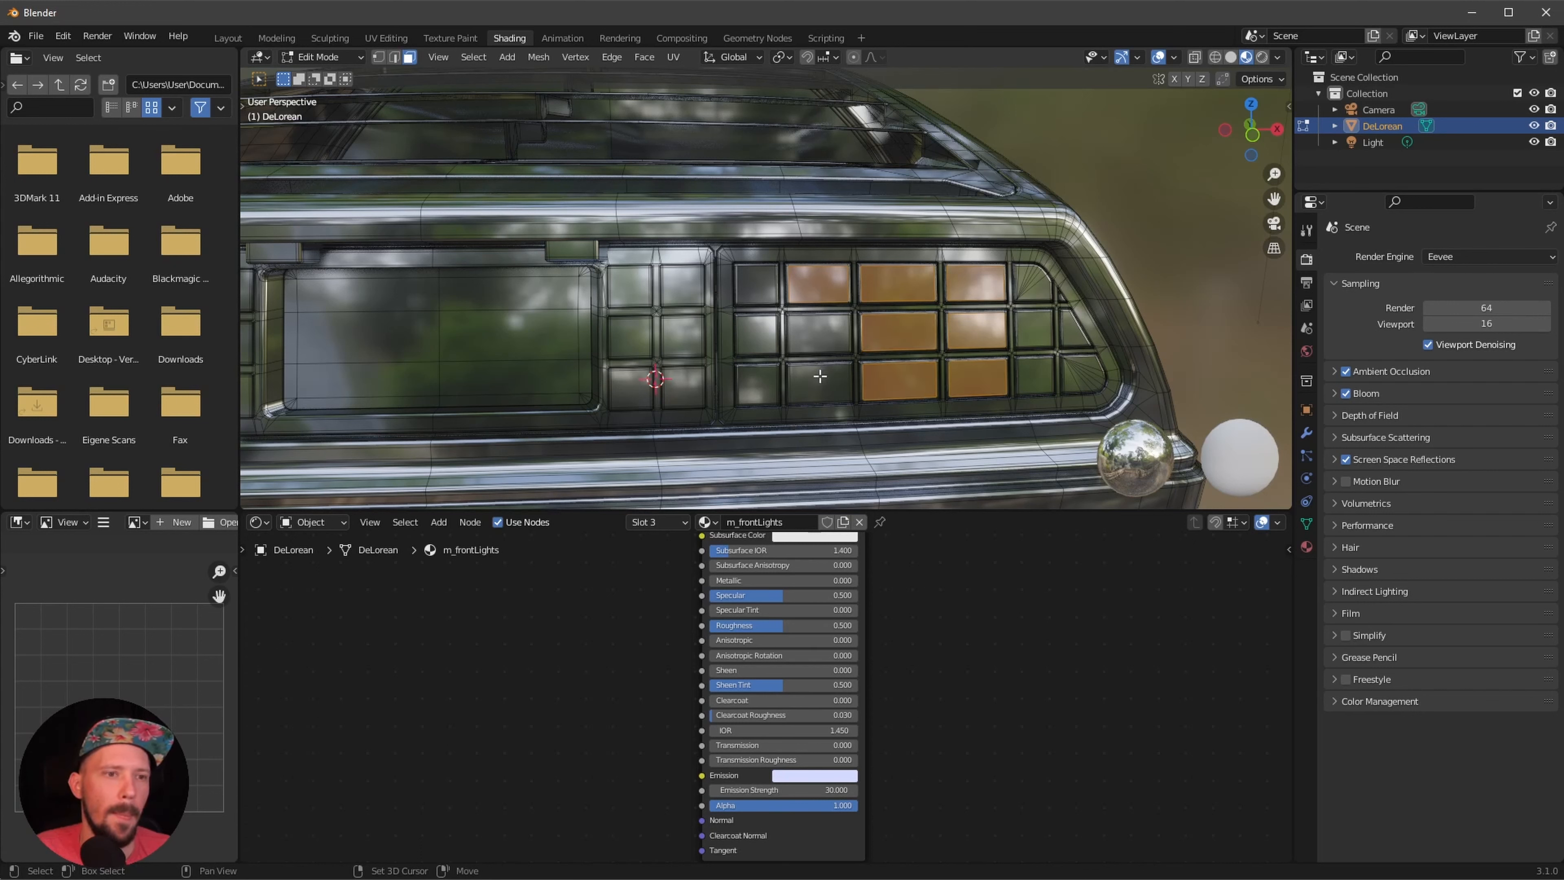
shift+click(819, 376)
shift+click(822, 336)
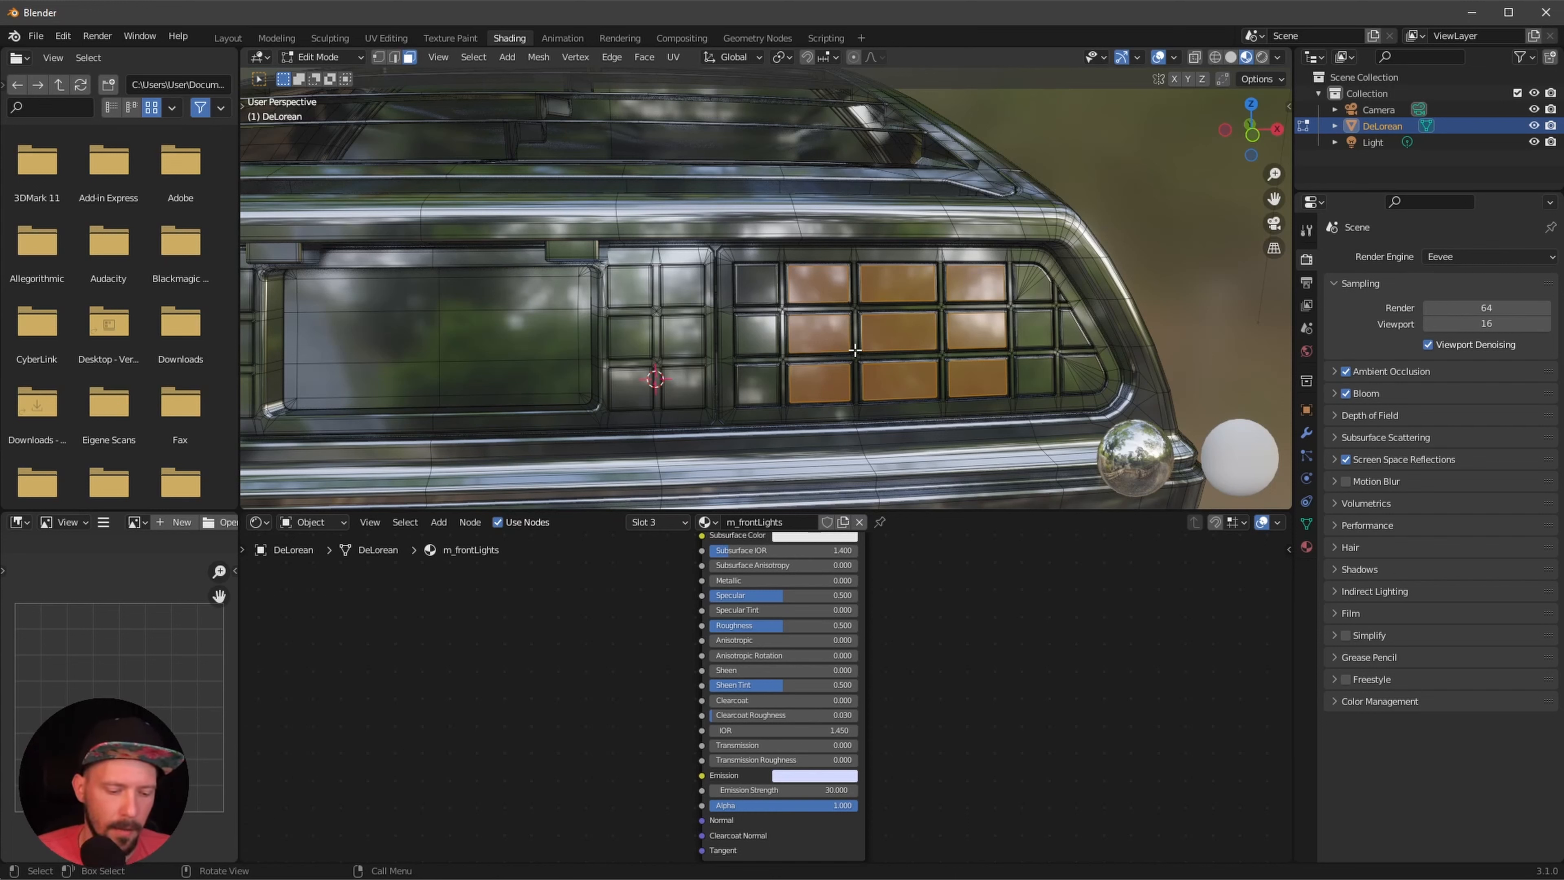
key(ctrl+KP_Add)
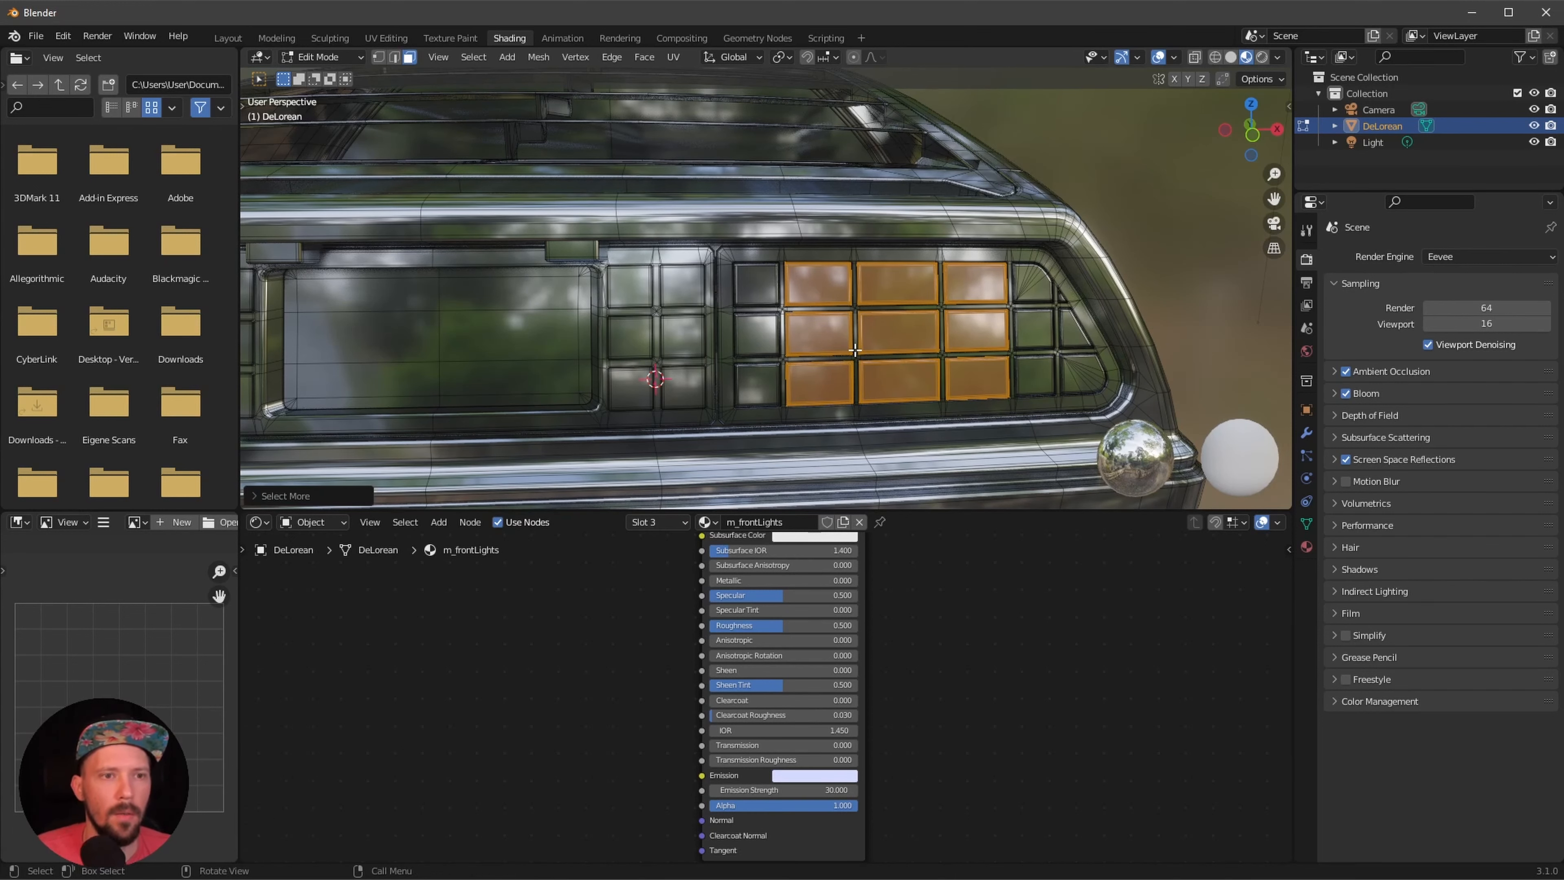
- Create a material named m_rearLights in a new material slot and assign it to the selected tail light faces
middle_drag(724, 362, 759, 363)
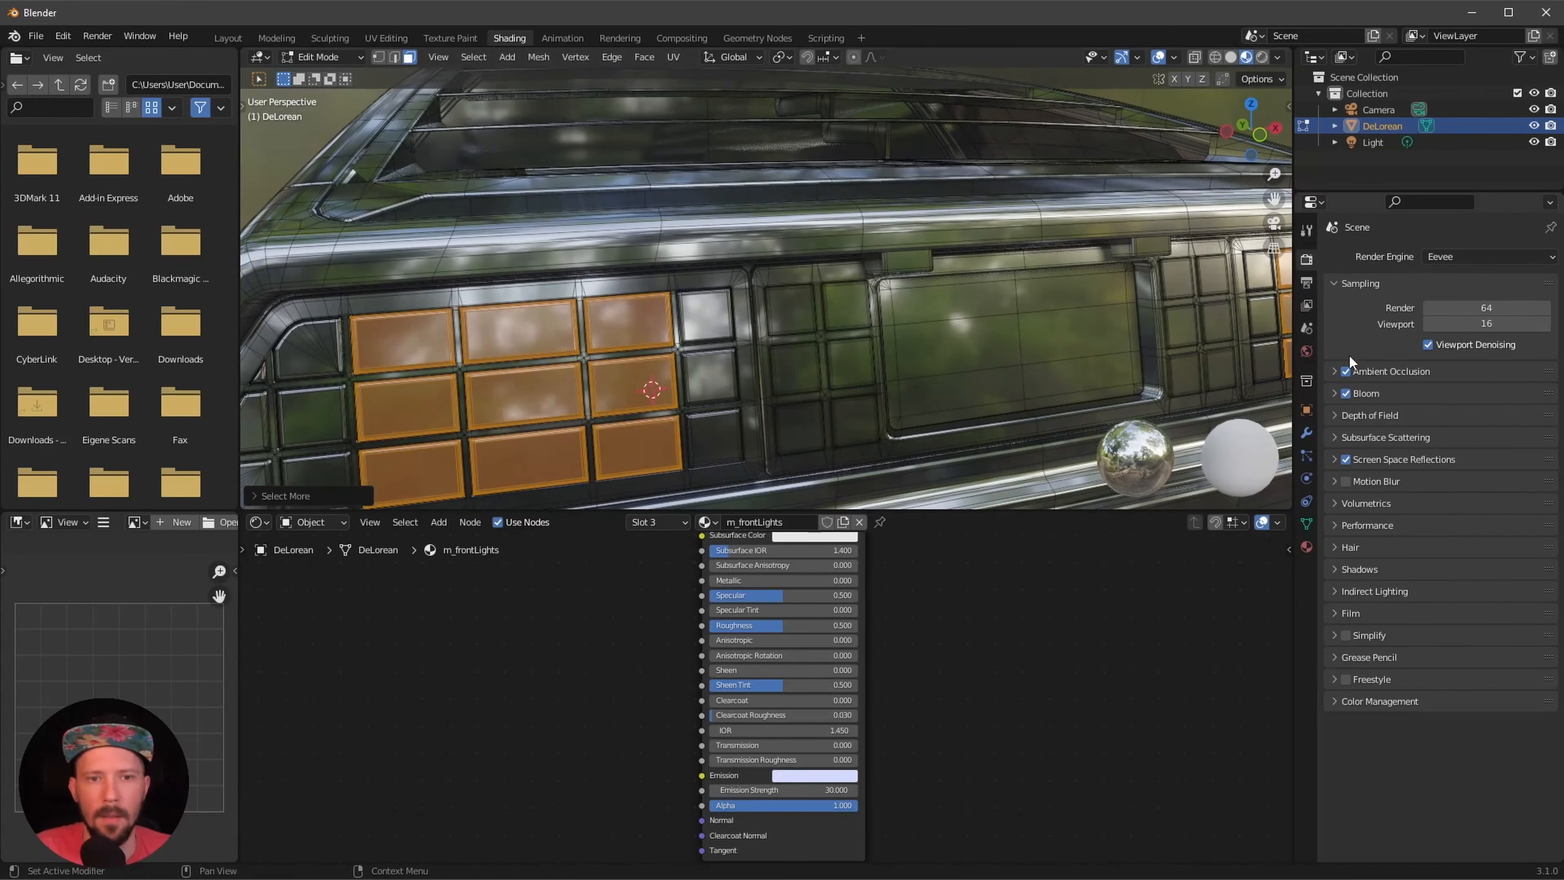
click(1306, 547)
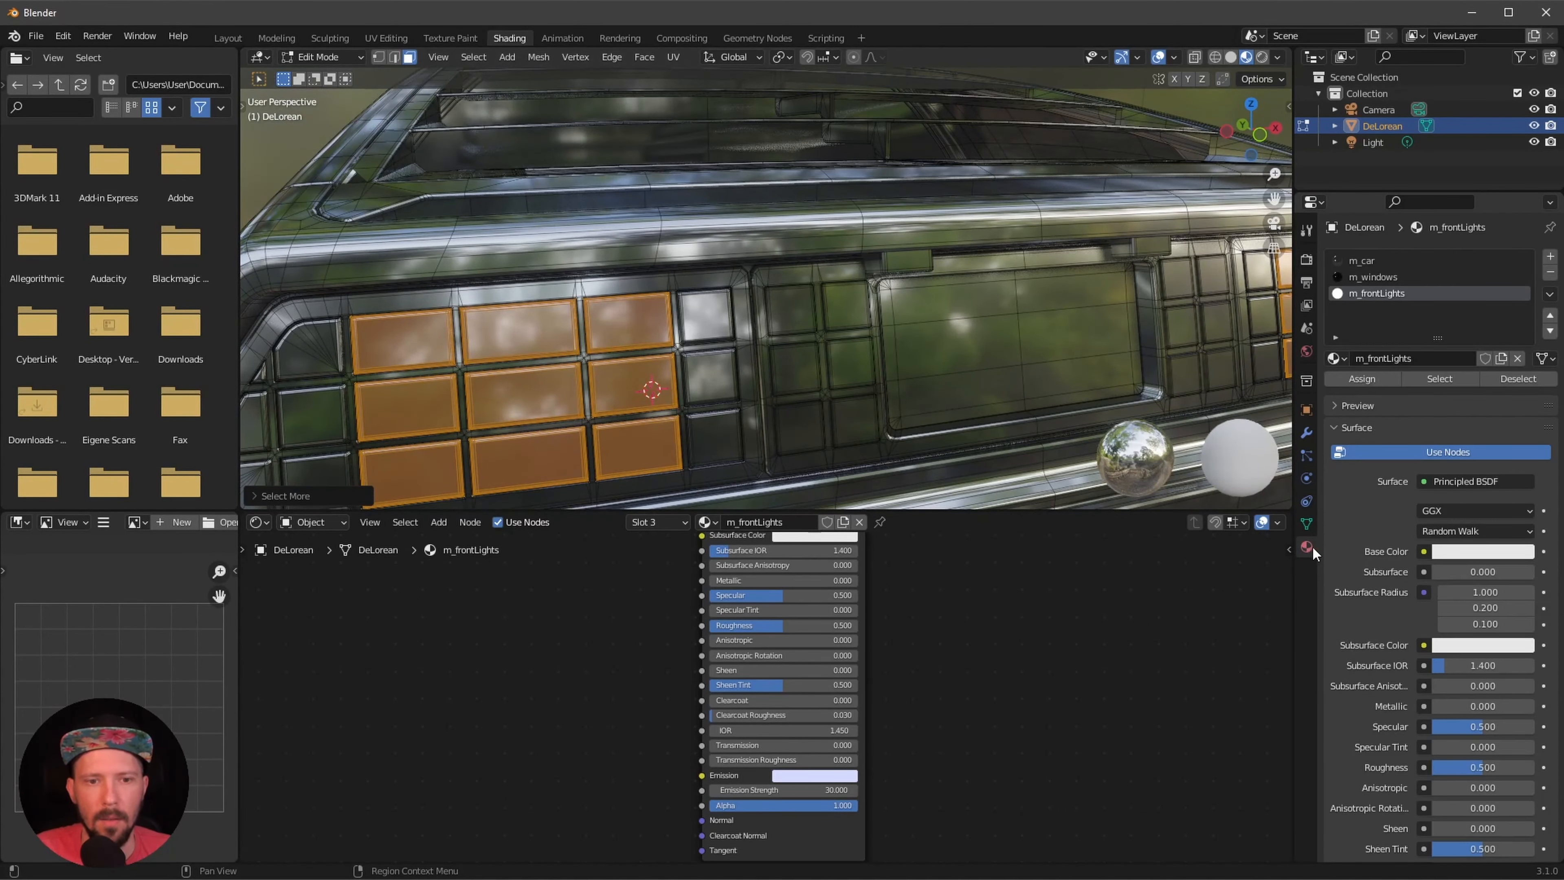
click(1549, 256)
click(1419, 359)
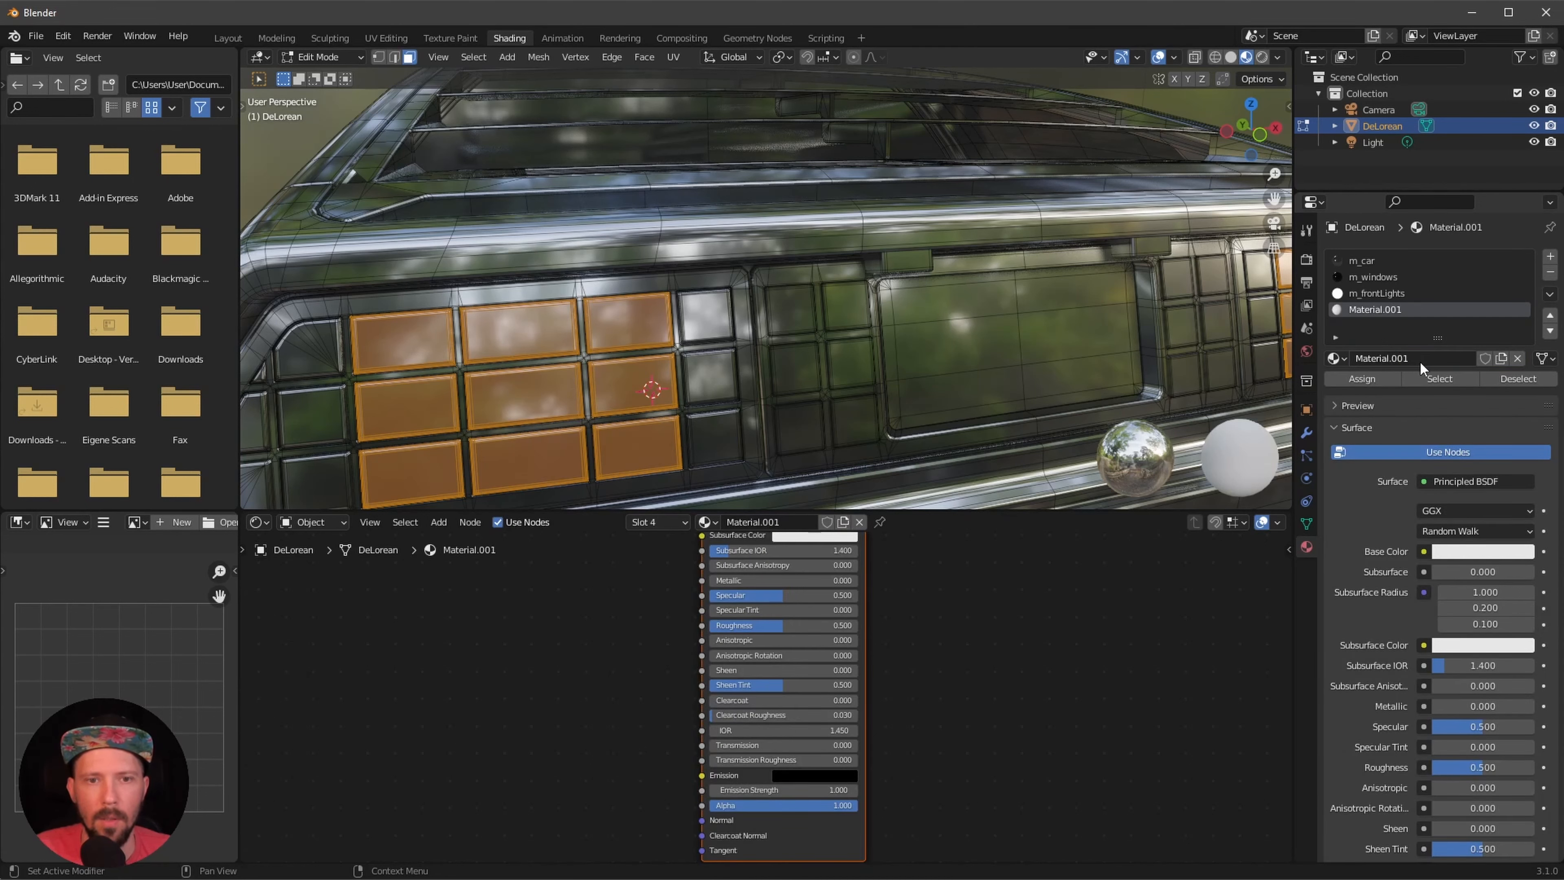
text(MN)
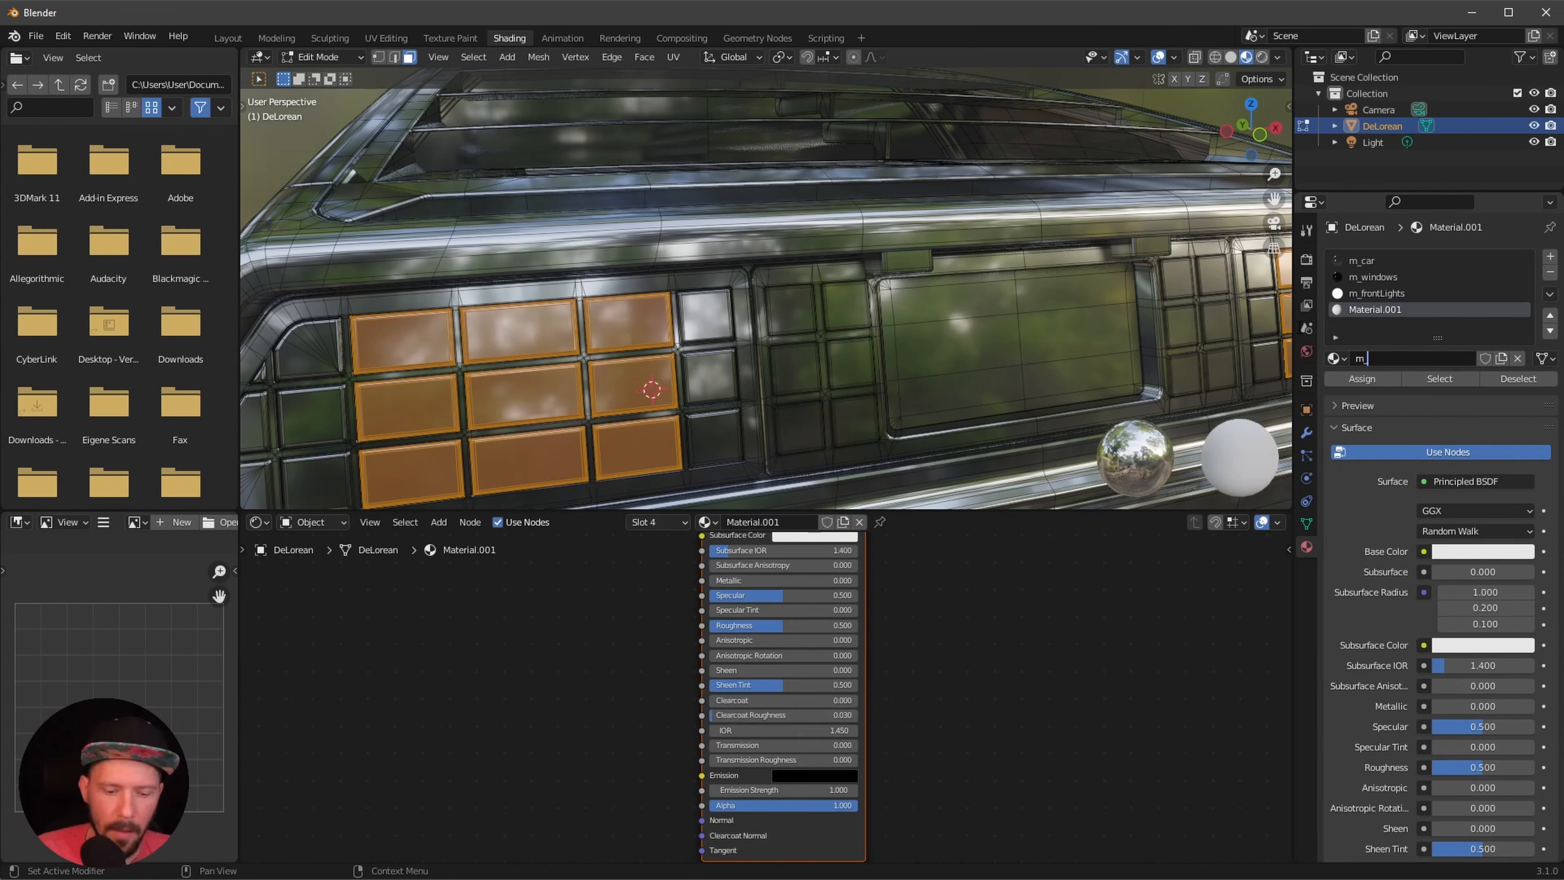
text(_rearLights)
key(Return)
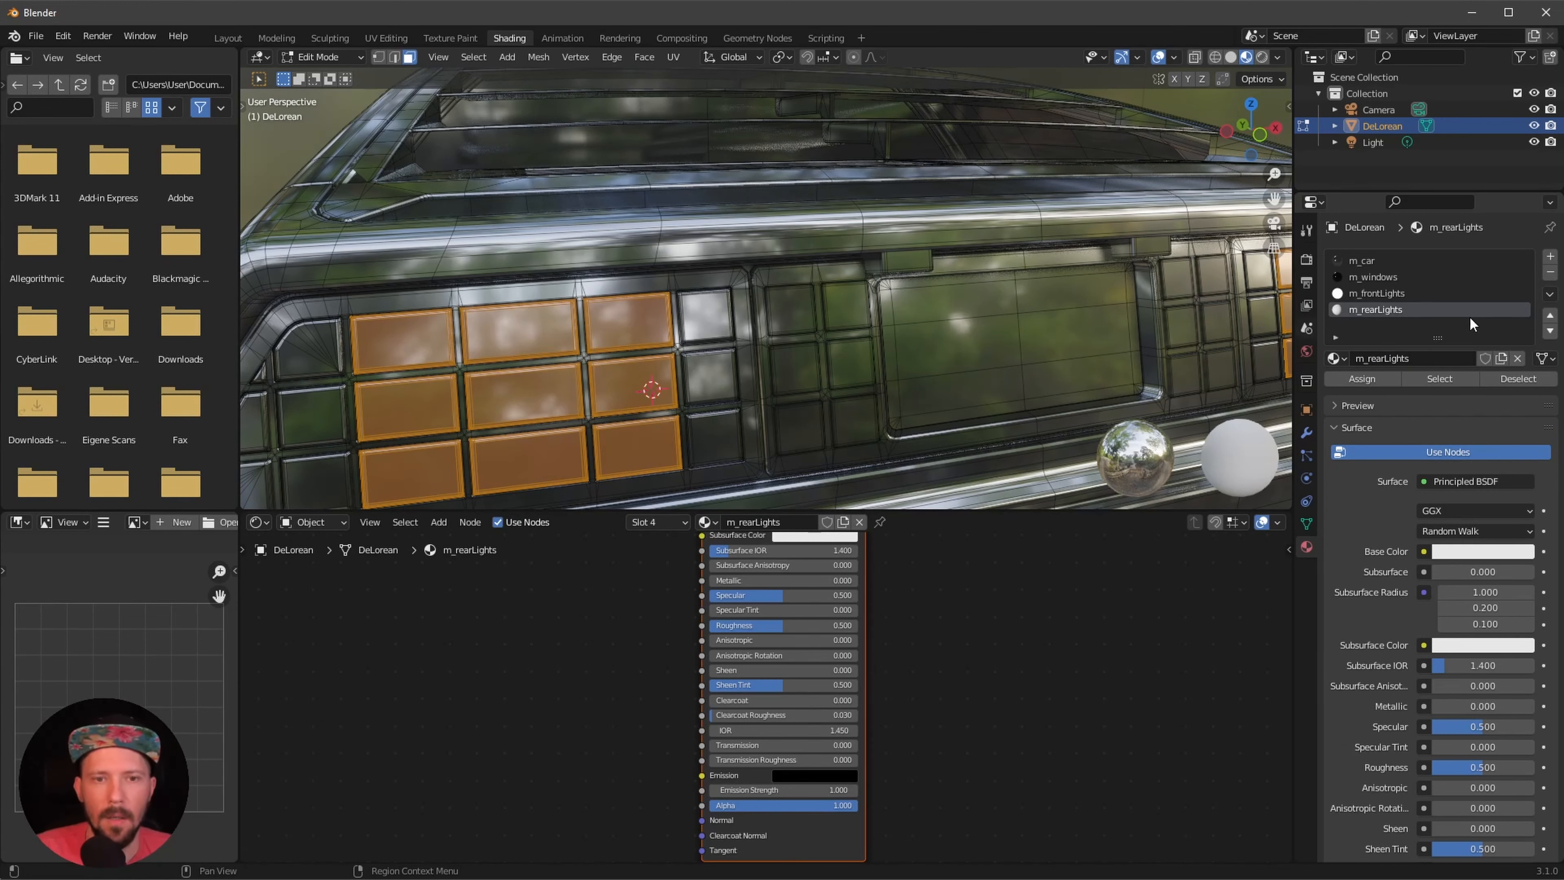
click(1360, 374)
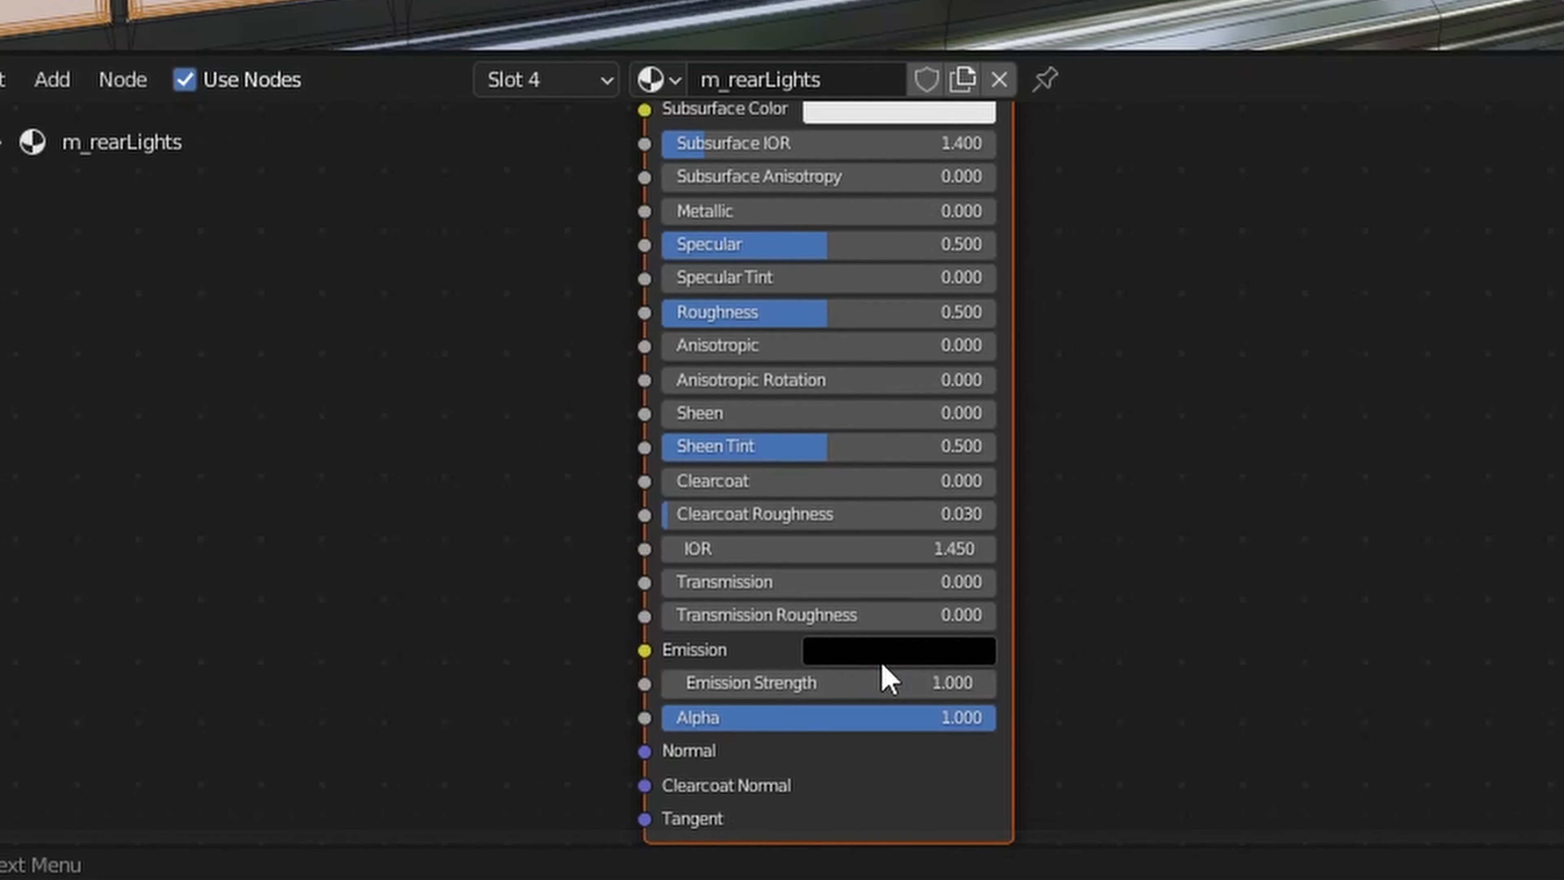
- Set the m_rearLights Emission color to a pinkish red at full Value and its Emission Strength to 30
click(902, 650)
drag(1079, 400, 1058, 77)
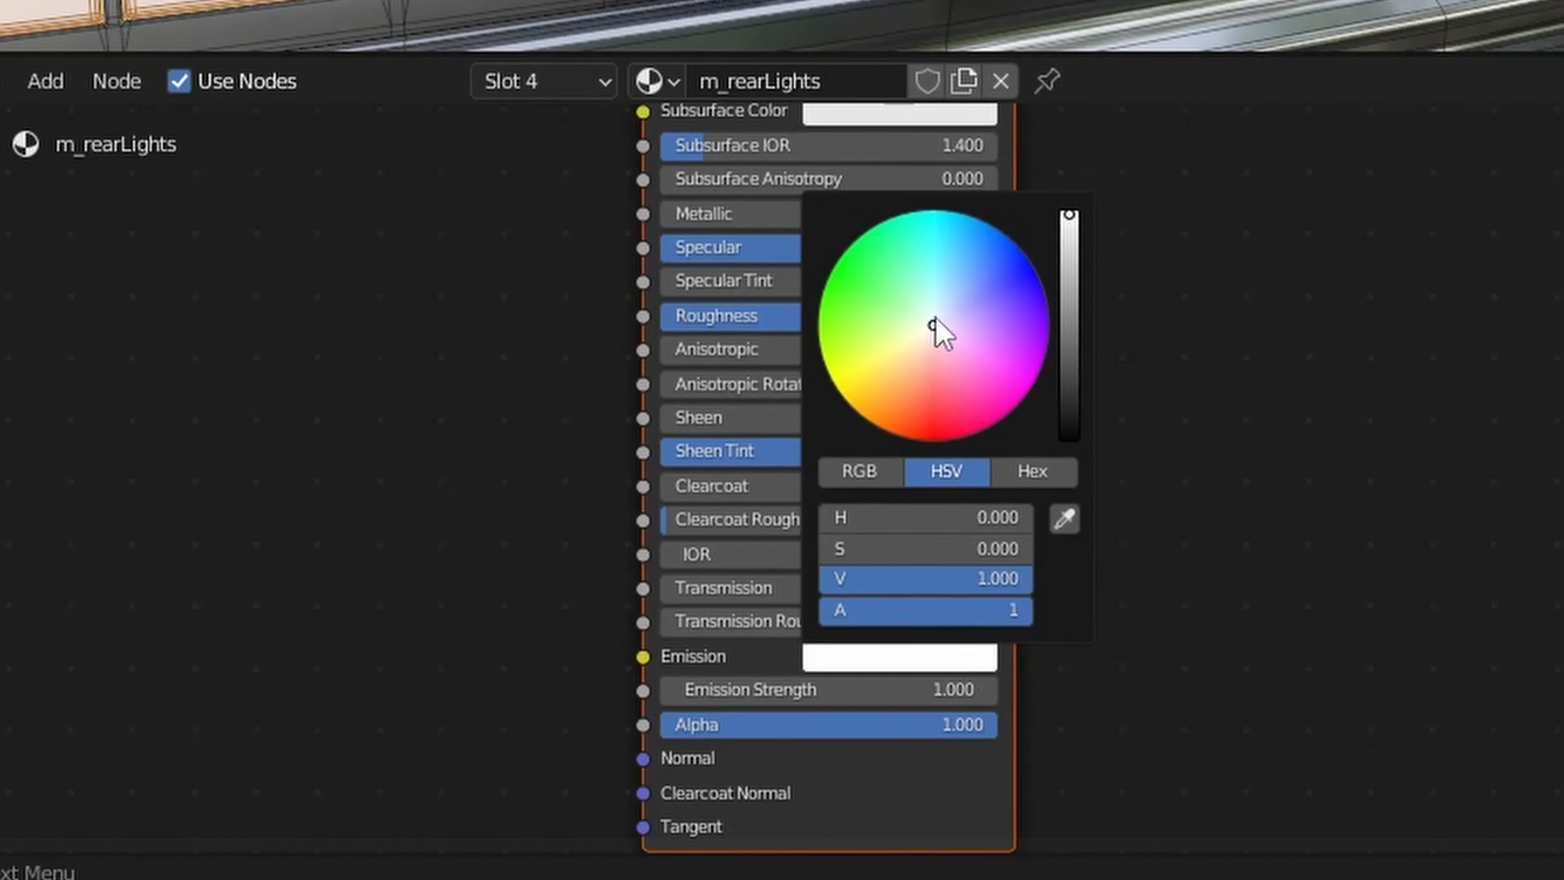
drag(935, 332, 950, 419)
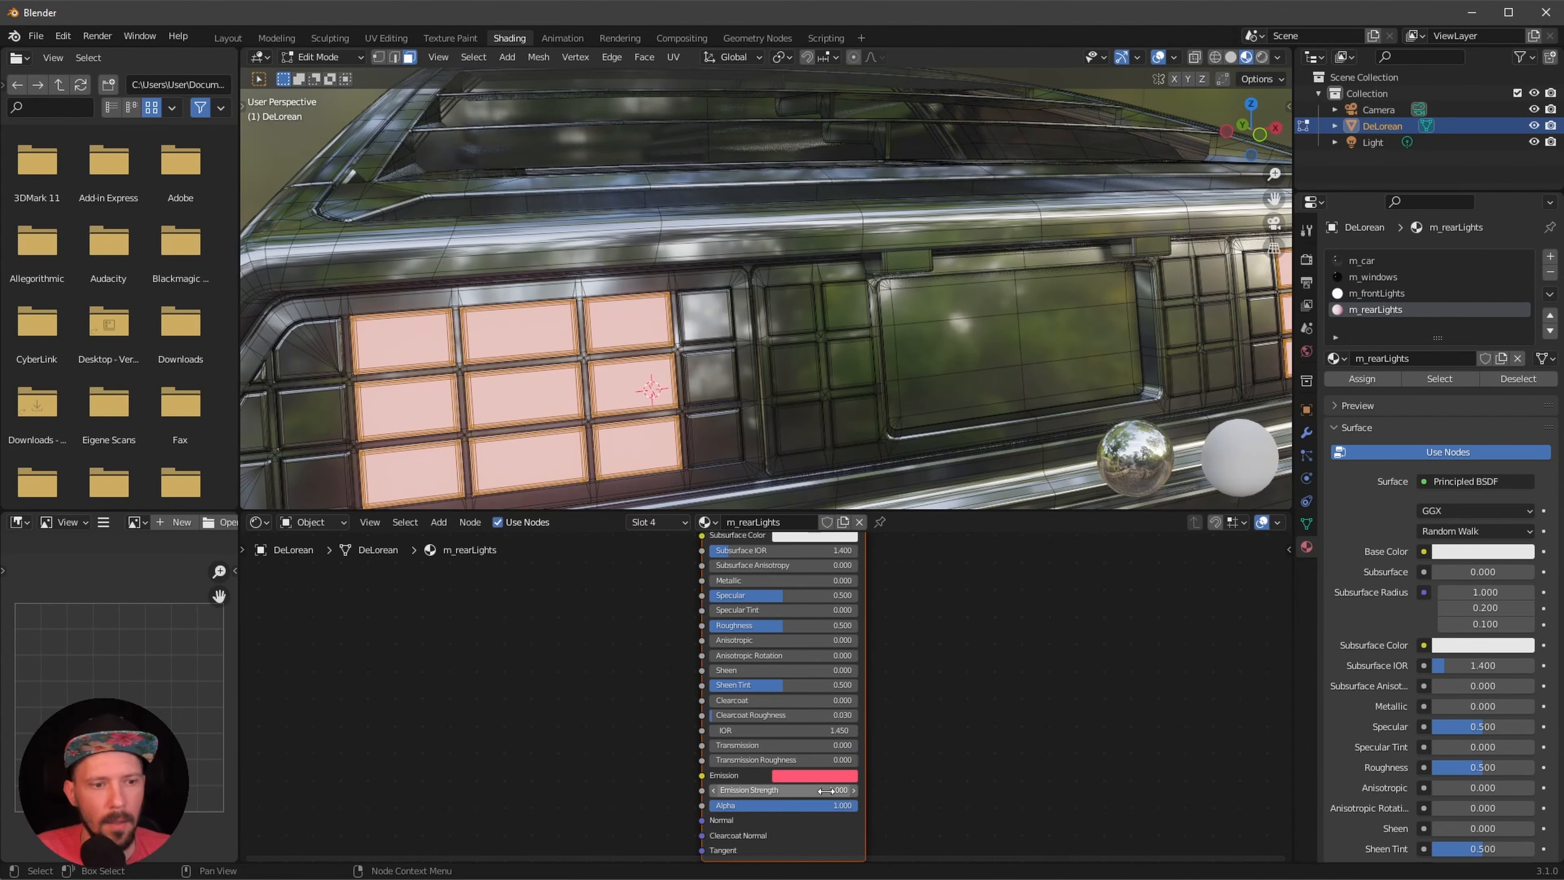
click(826, 790)
text(20)
key(Return)
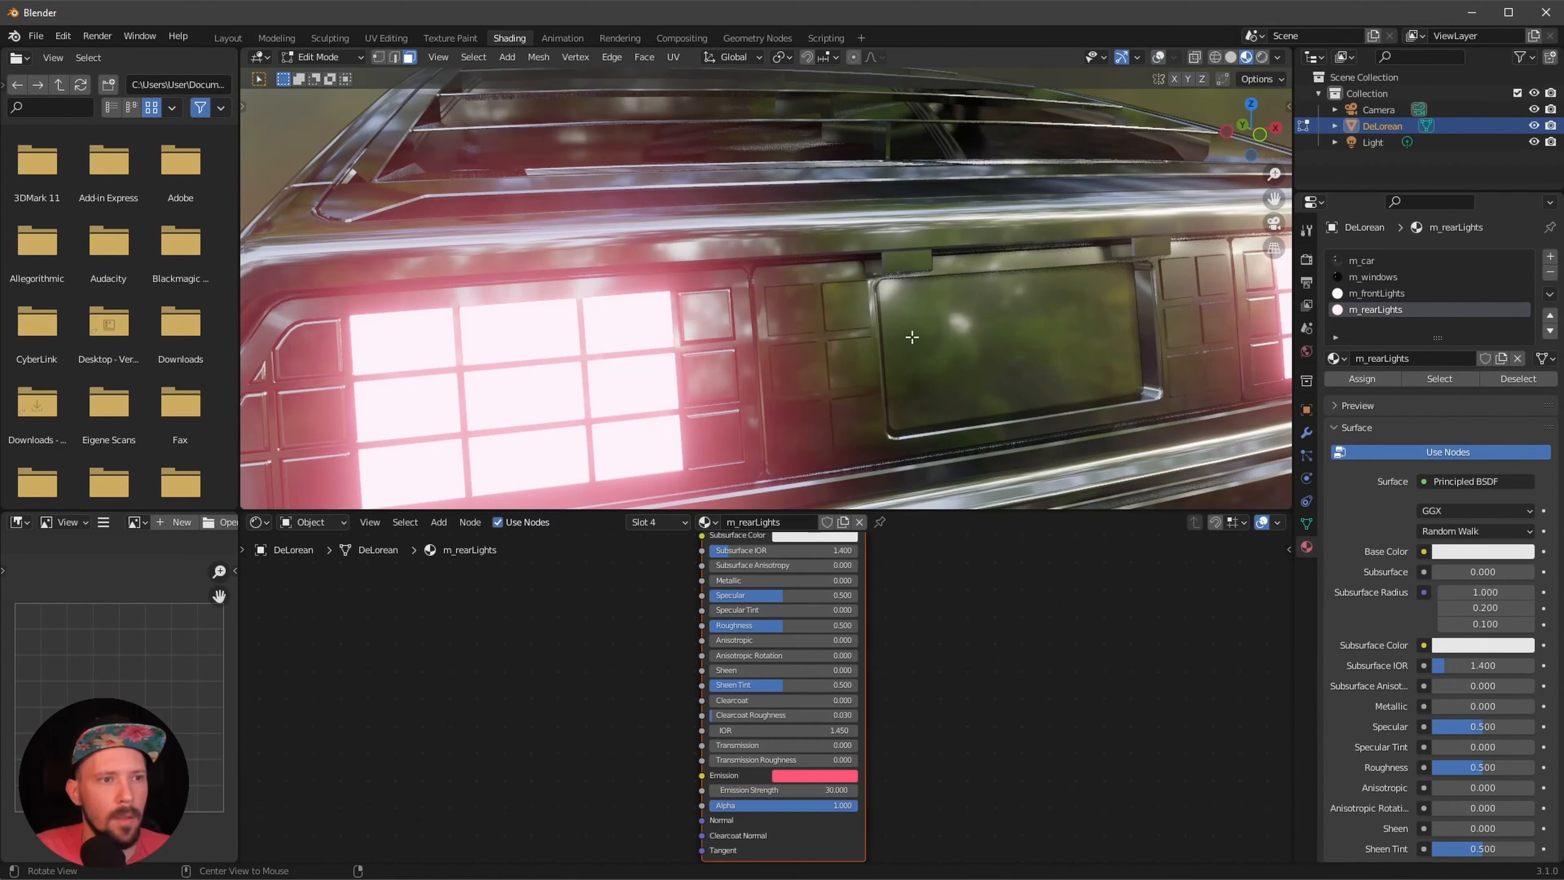
- Examine the whole car from the side and front to check its lights and reflections with the overlays hidden
alt+drag(912, 337, 1174, 375)
scroll(948, 353, down, 6)
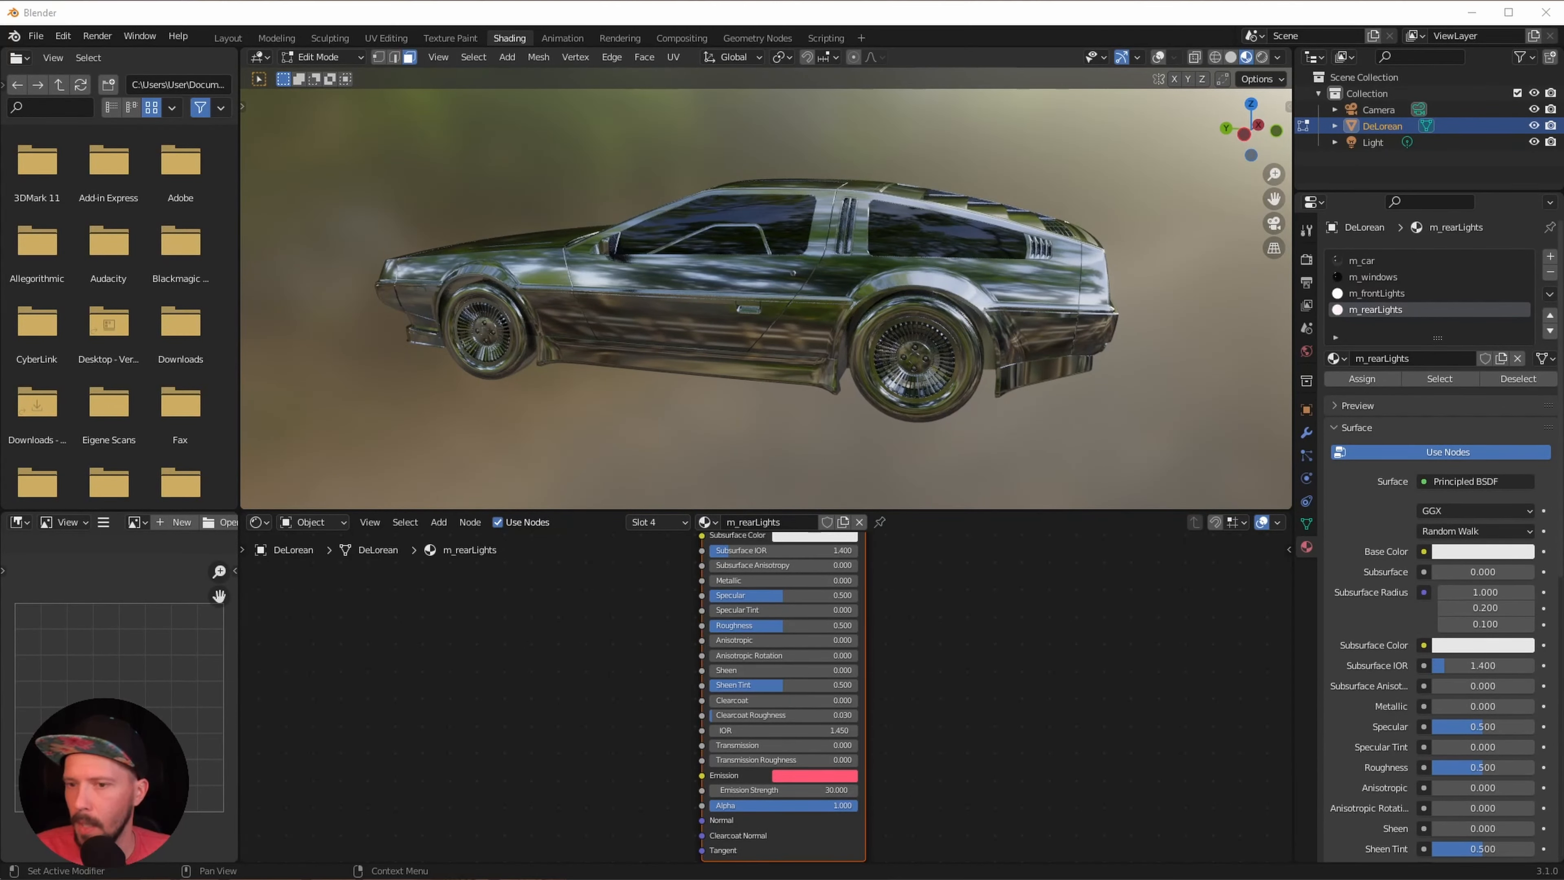
drag(908, 376, 972, 377)
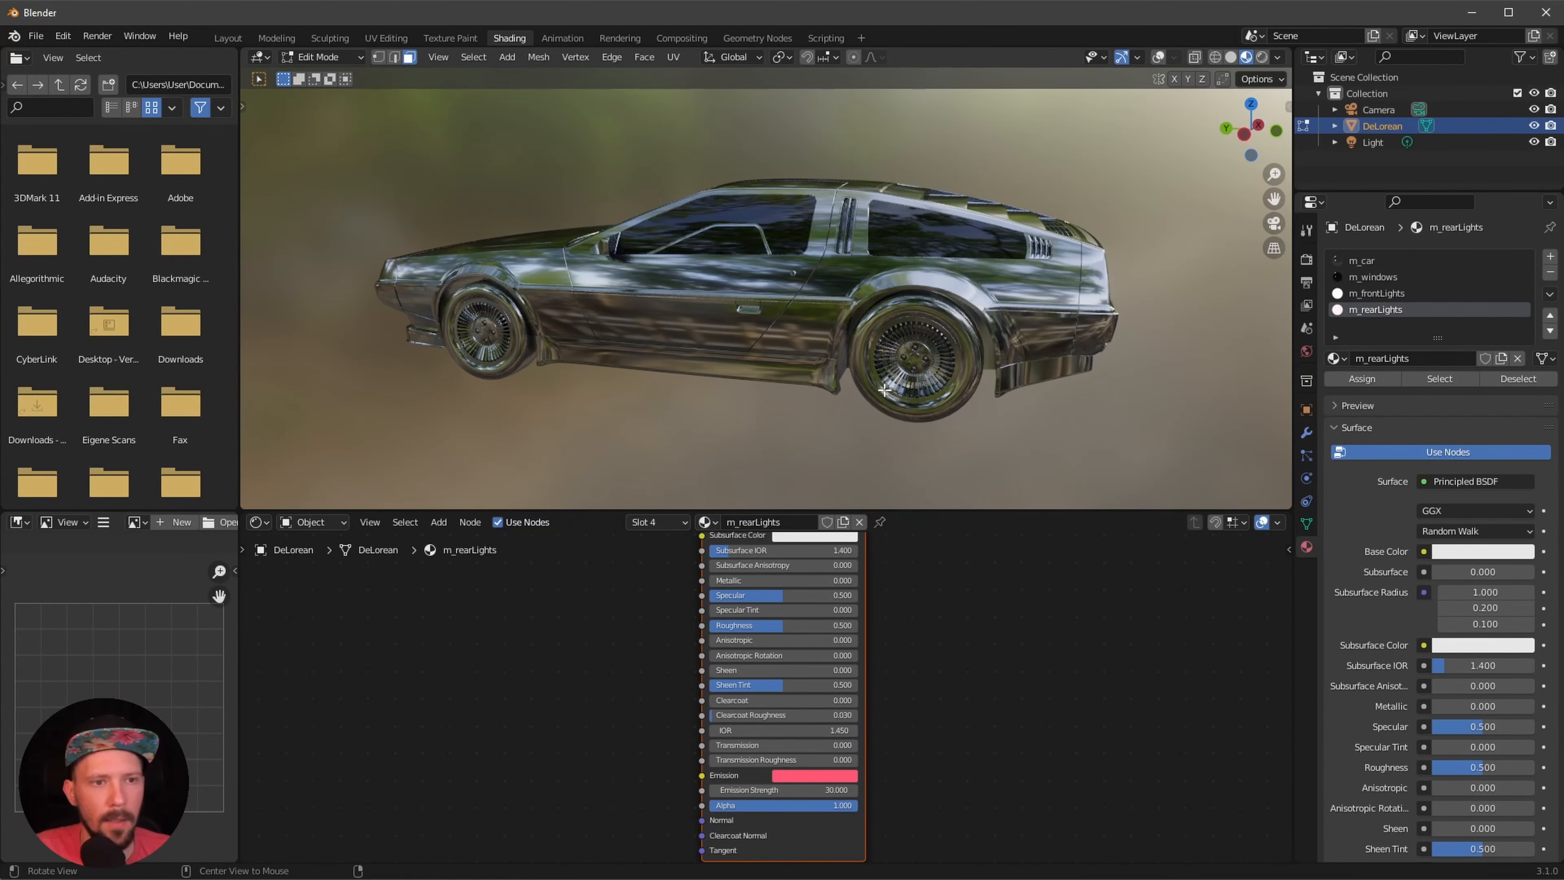
middle_drag(883, 389, 1038, 455)
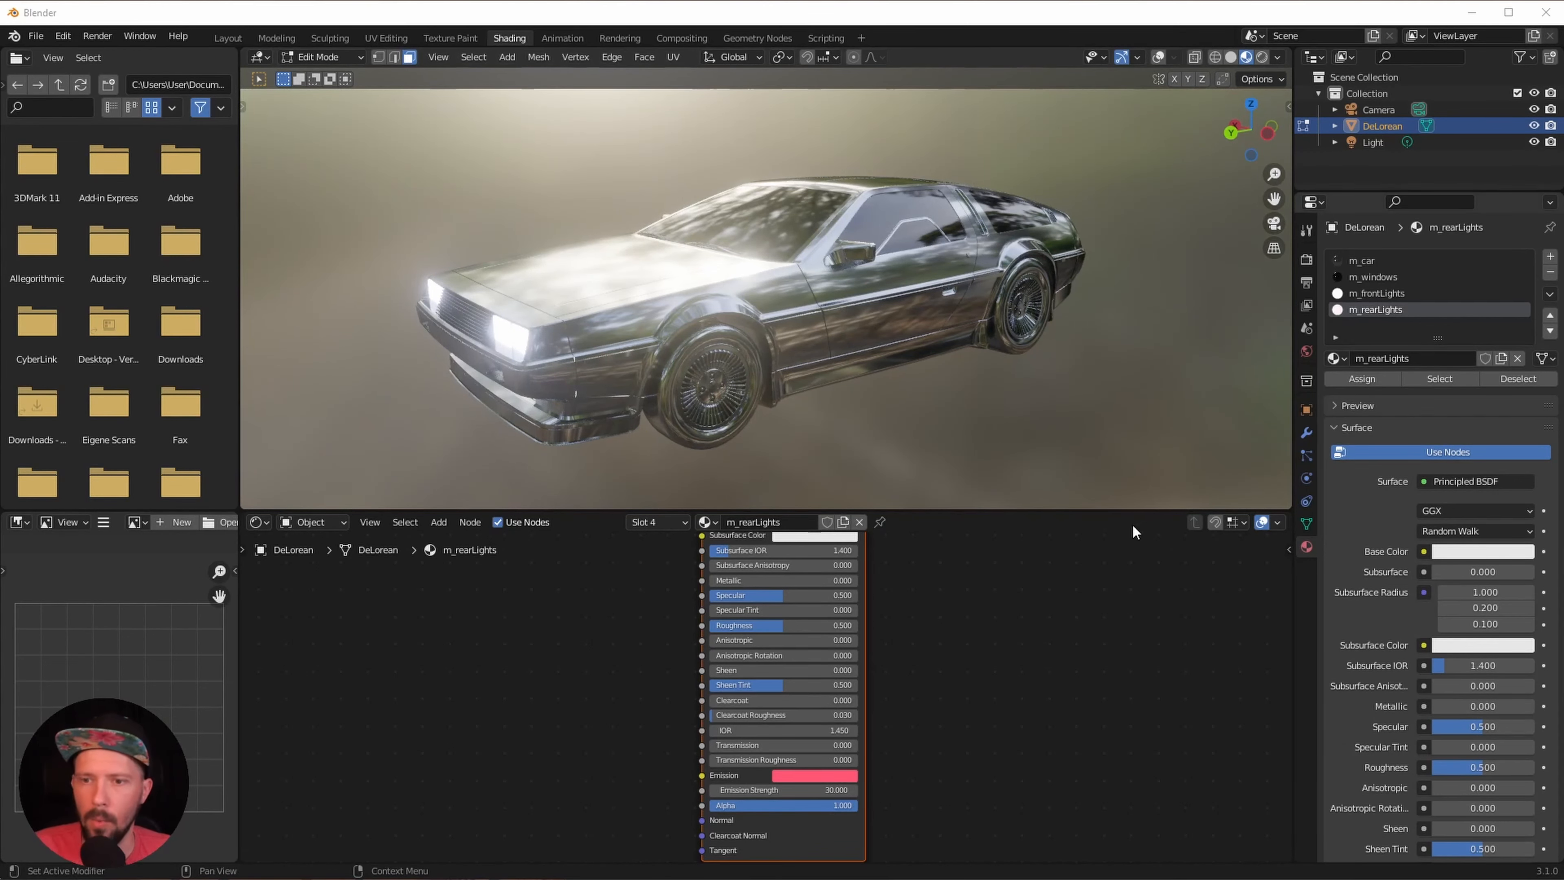
key(alt+Tab)
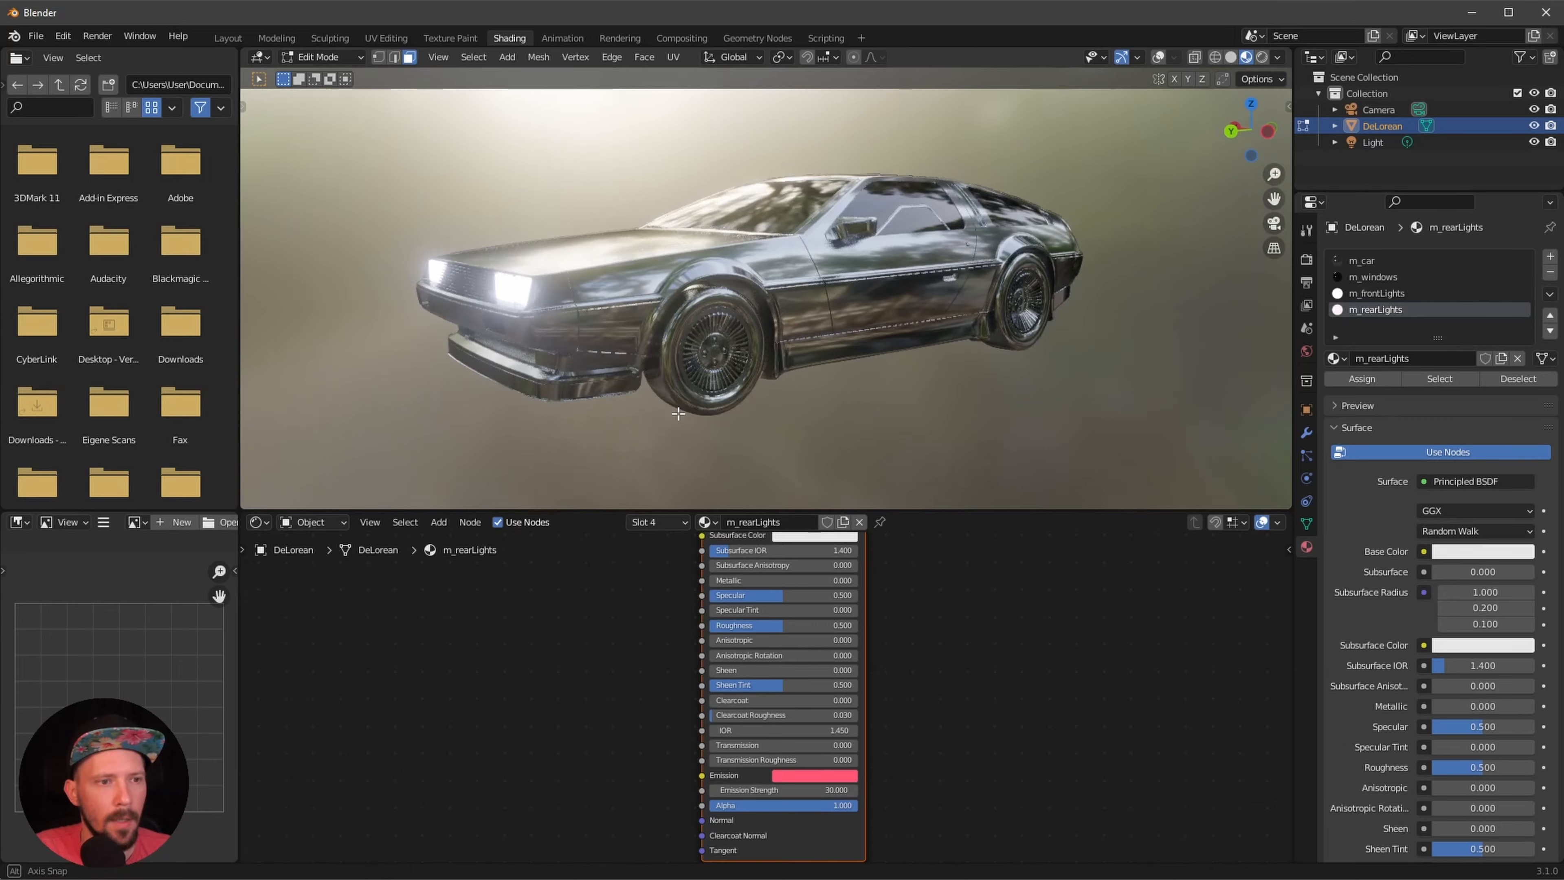
middle_drag(665, 428, 1061, 245)
- Show the viewport overlays and select a patch of faces on each of the car's four tyres
click(1159, 57)
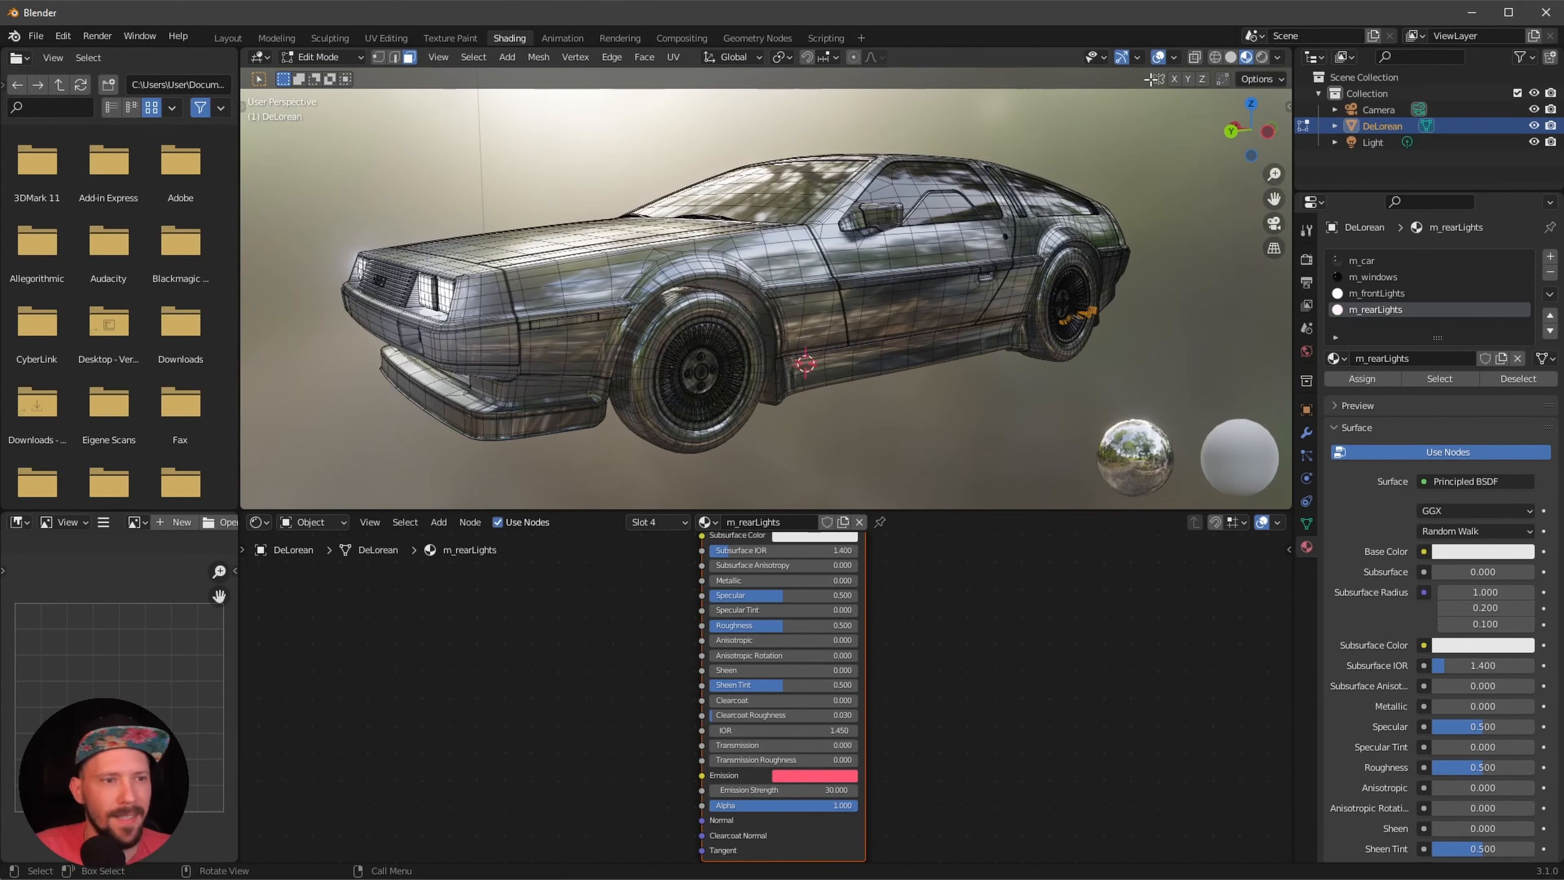
alt+drag(748, 468, 718, 459)
scroll(702, 420, up, 3)
drag(567, 360, 628, 430)
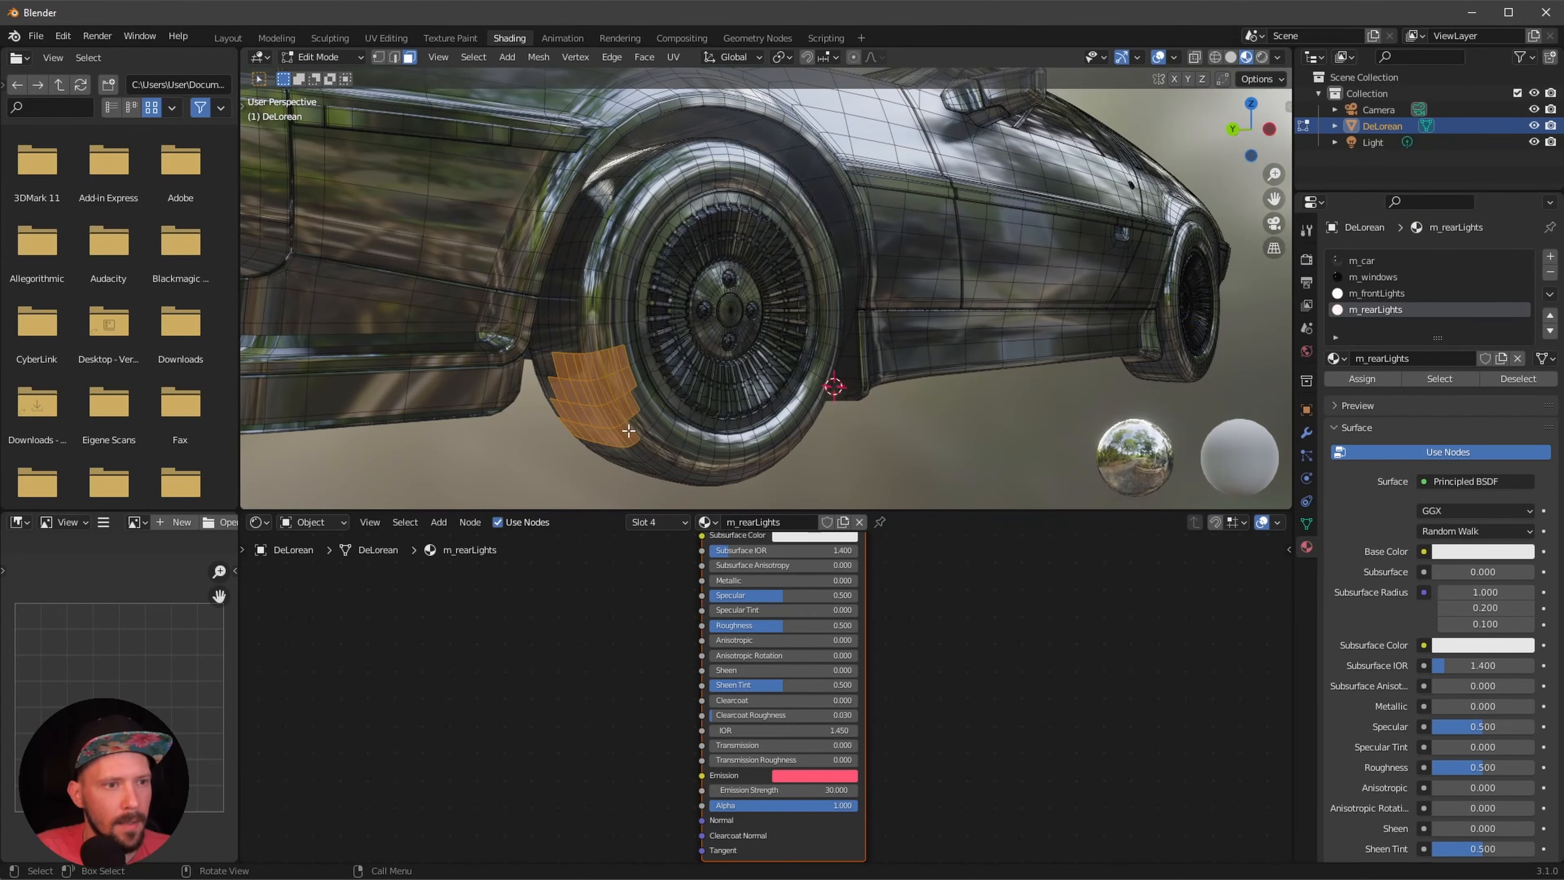
alt+drag(868, 425, 794, 413)
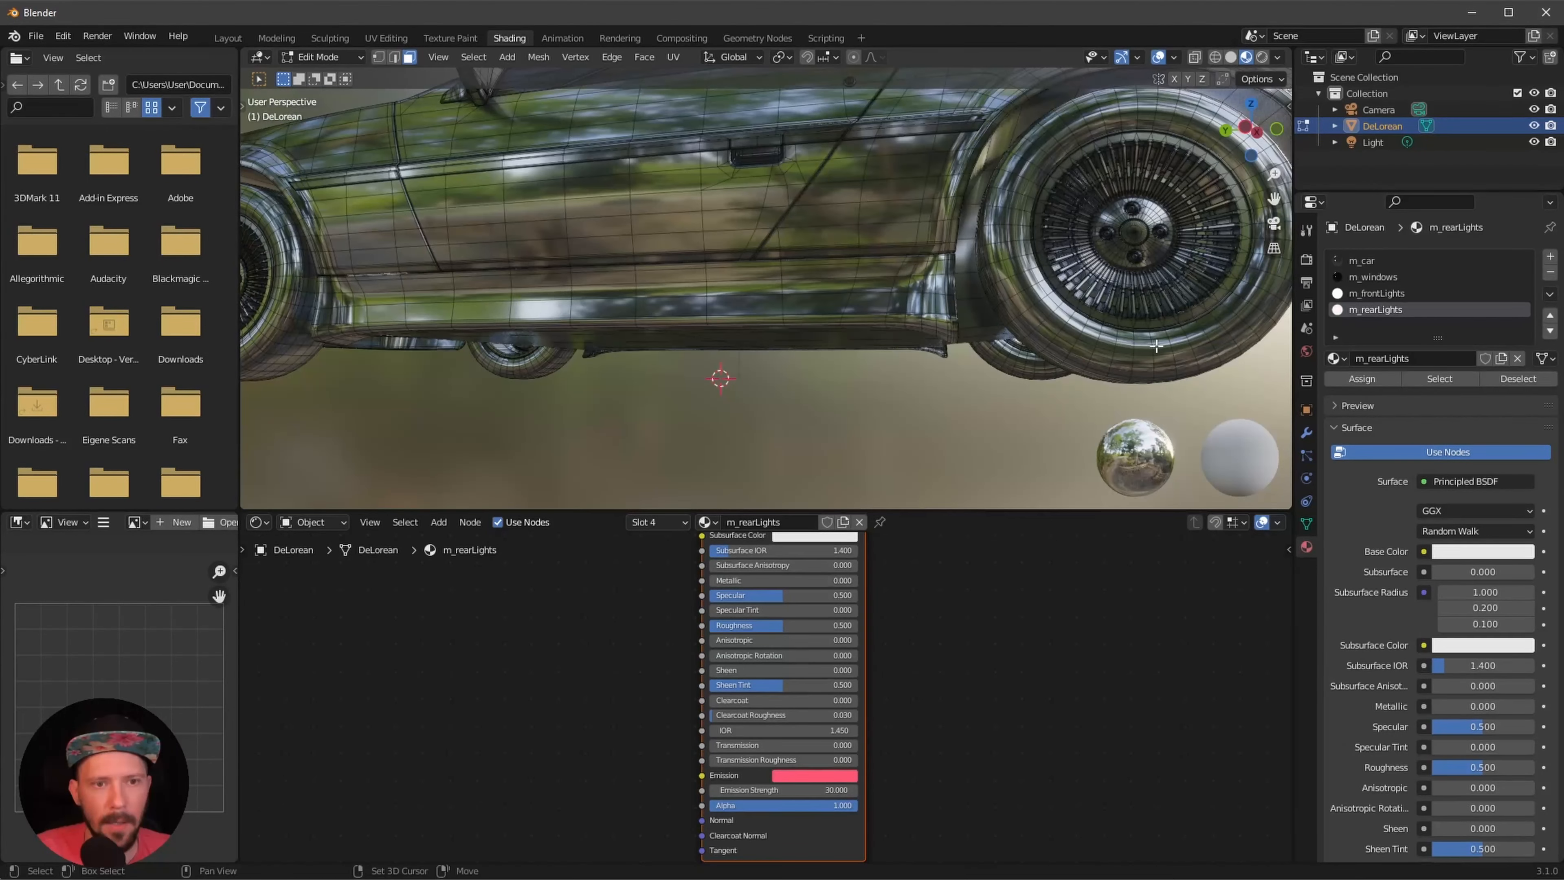
drag(1148, 350, 1211, 380)
alt+drag(1212, 380, 1084, 390)
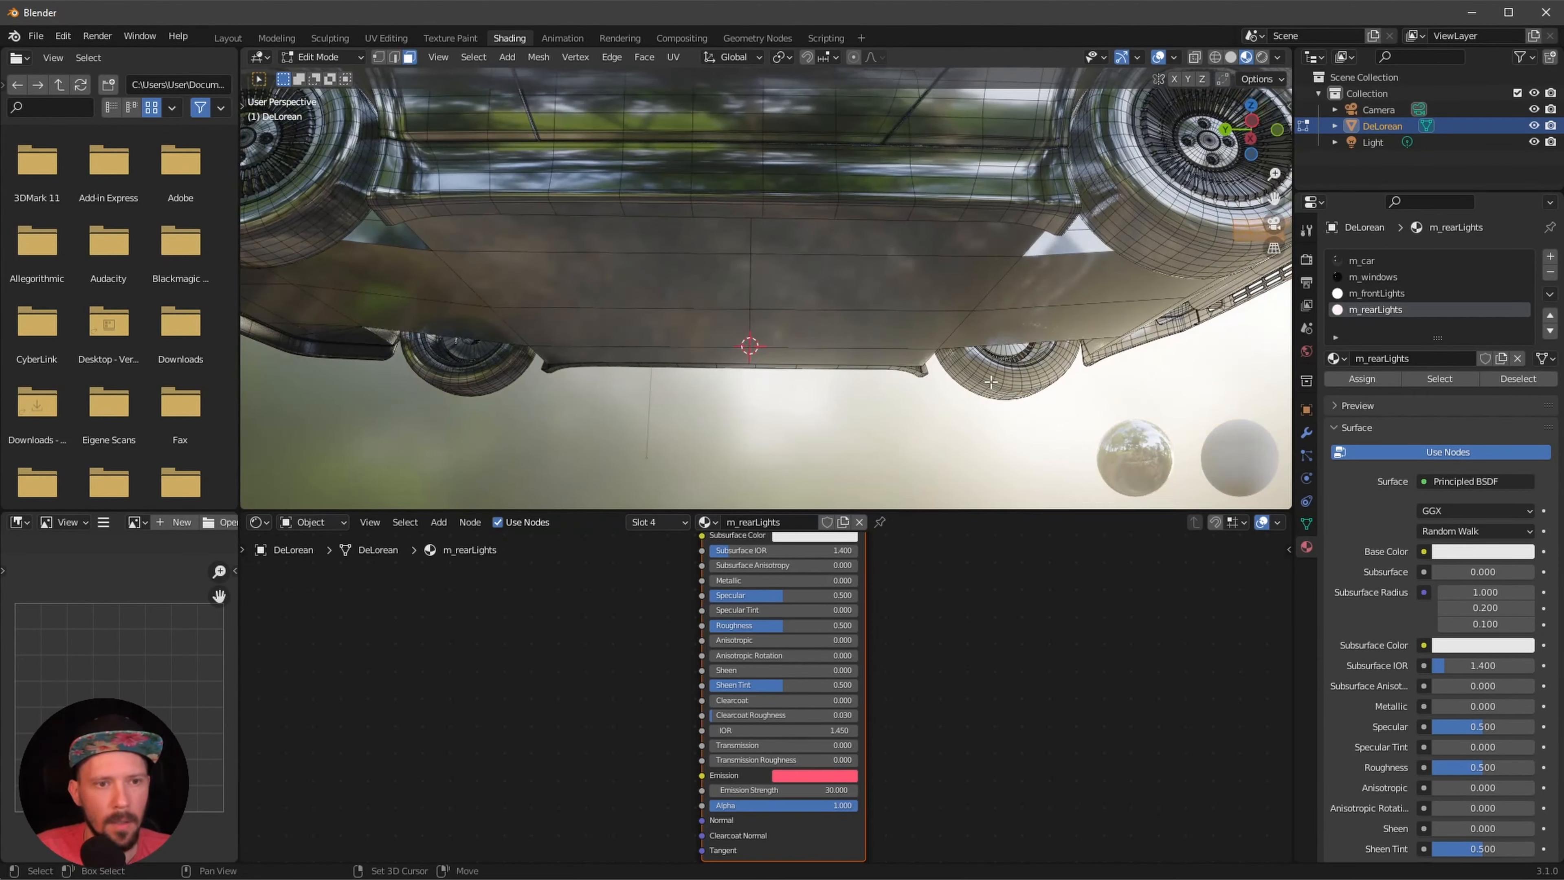
drag(990, 382, 1024, 401)
drag(453, 382, 502, 398)
- Grow the face selection repeatedly with Select More until it covers all four tyres up to the rims
alt+drag(502, 398, 494, 459)
key(ctrl+KP_Add)
key(ctrl+KP_Add)
key(ctrl+KP_Add)
key(ctrl+KP_Add)
key(ctrl+KP_Add)
key(ctrl+KP_Add)
key(ctrl+KP_Add)
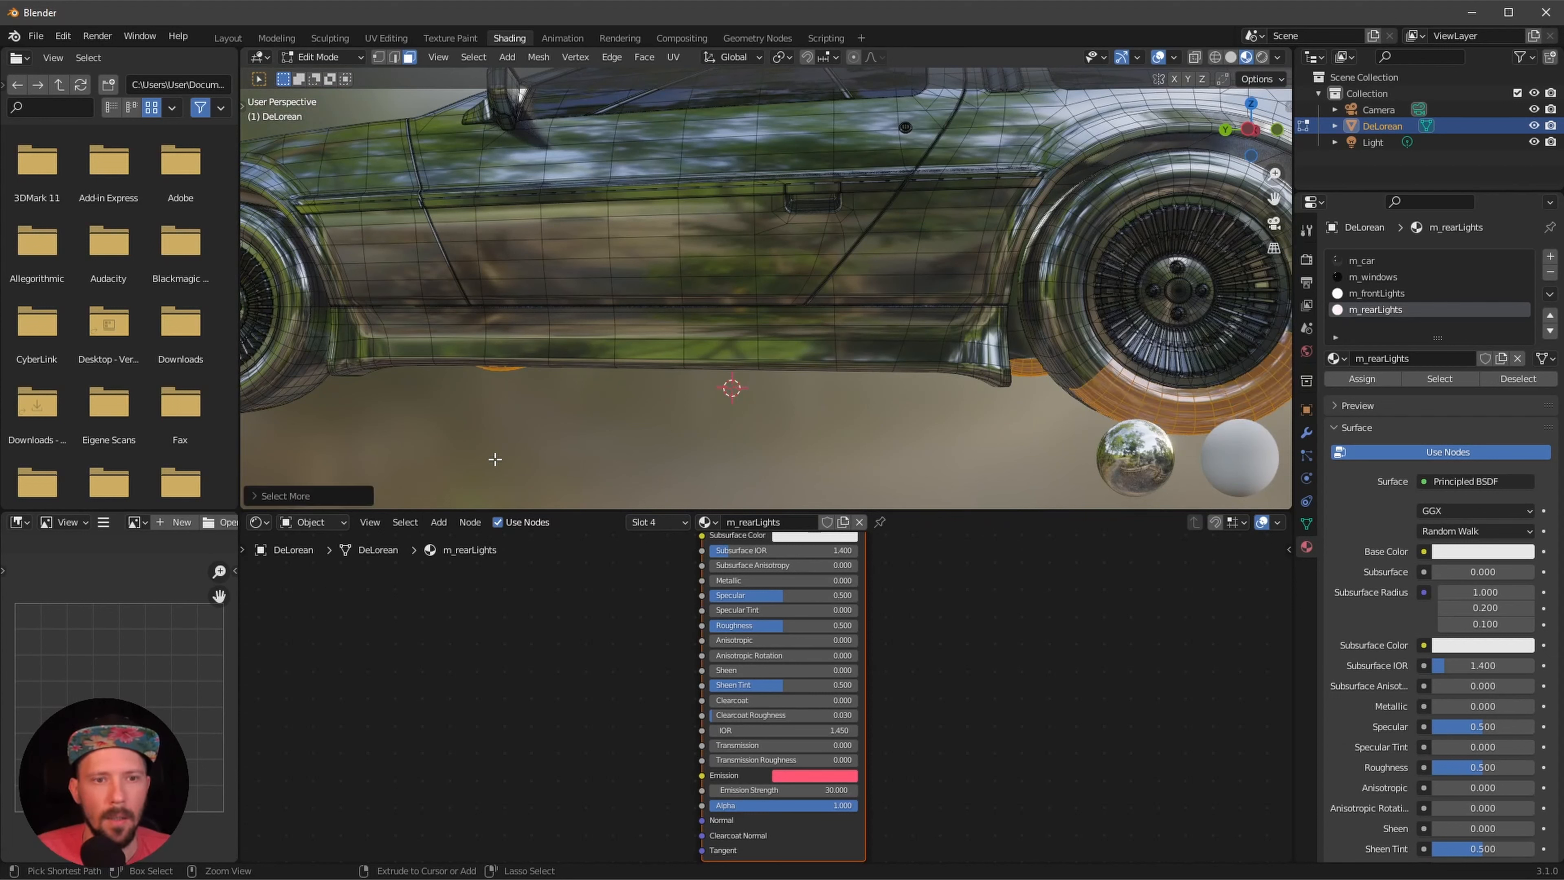
key(ctrl+KP_Add)
key(ctrl+KP_Add)
key(ctrl+KP_Add)
key(ctrl+KP_Add)
key(ctrl+KP_Add)
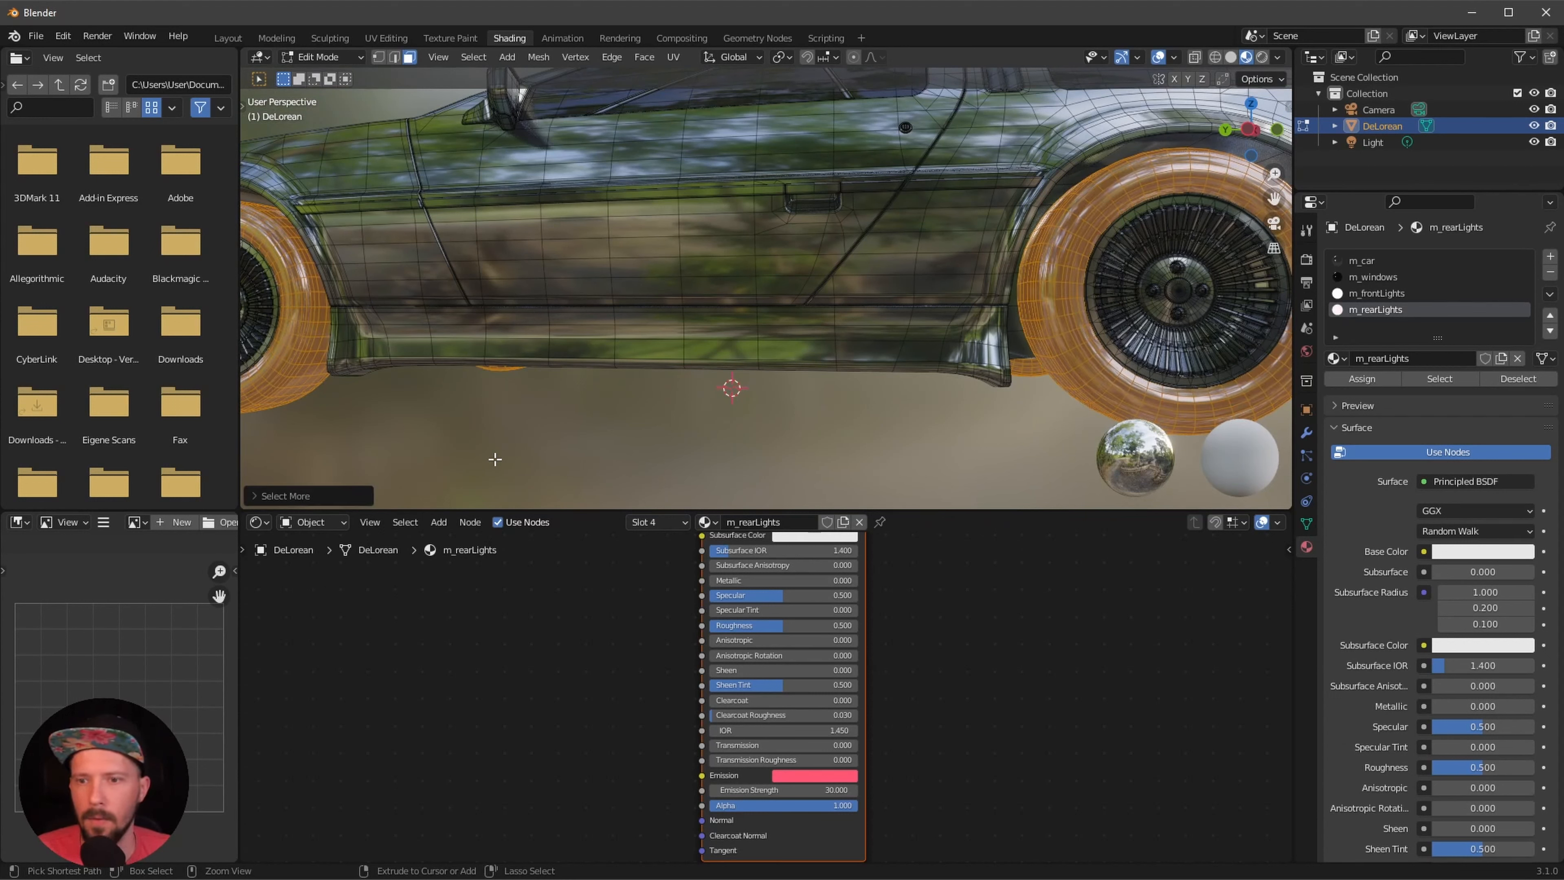
- Create a material named m_tires in a new material slot and assign it to the selected tyre faces
alt+drag(715, 338, 905, 351)
scroll(730, 358, down, 6)
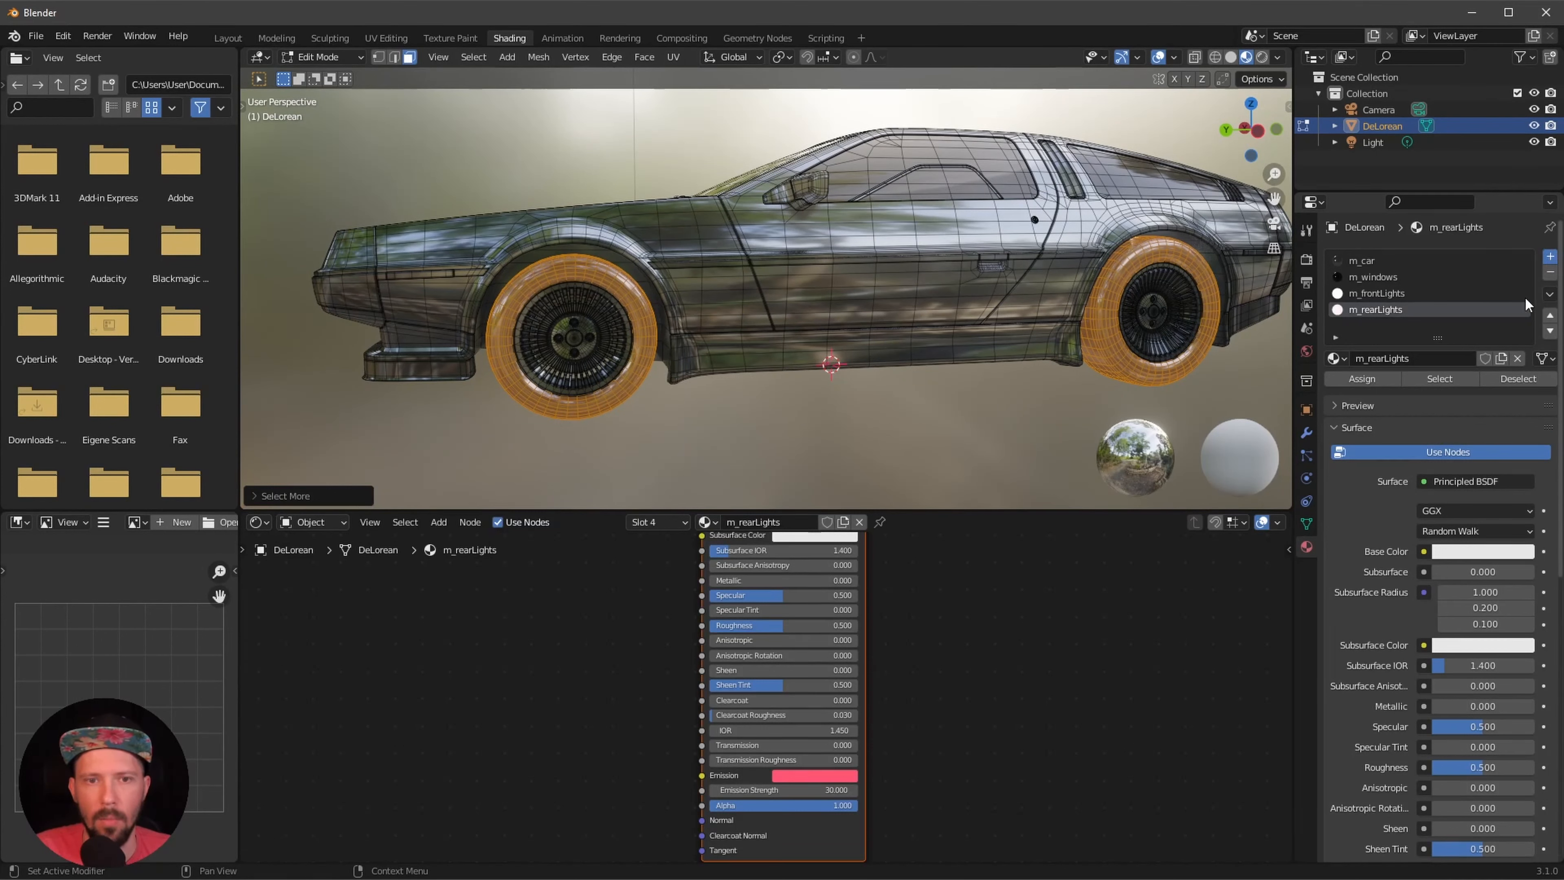
click(1549, 256)
click(1428, 358)
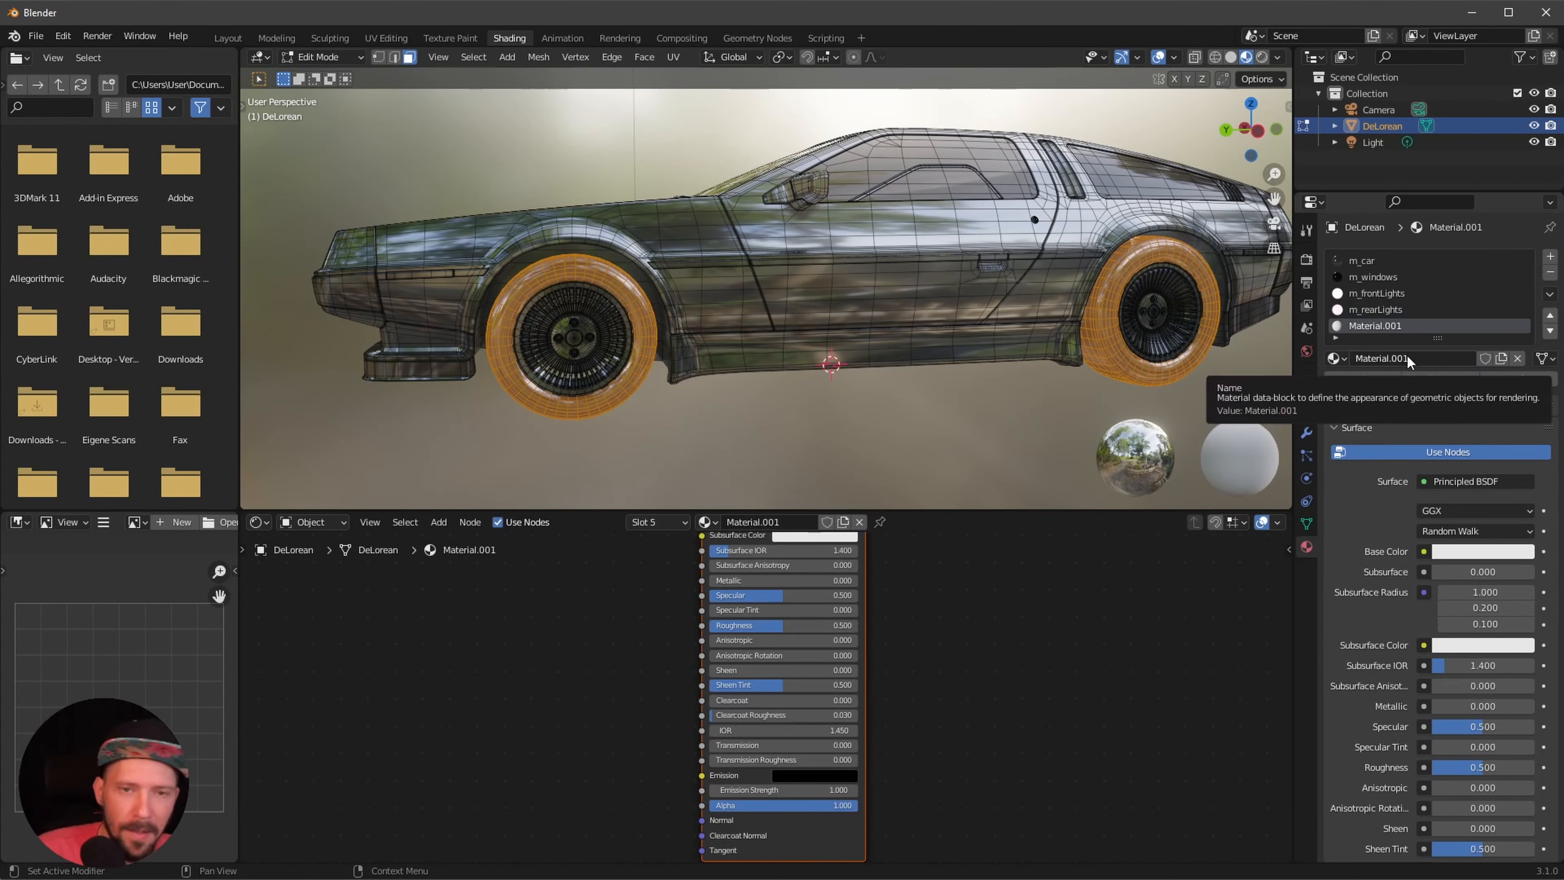
double_click(1388, 358)
text(m)
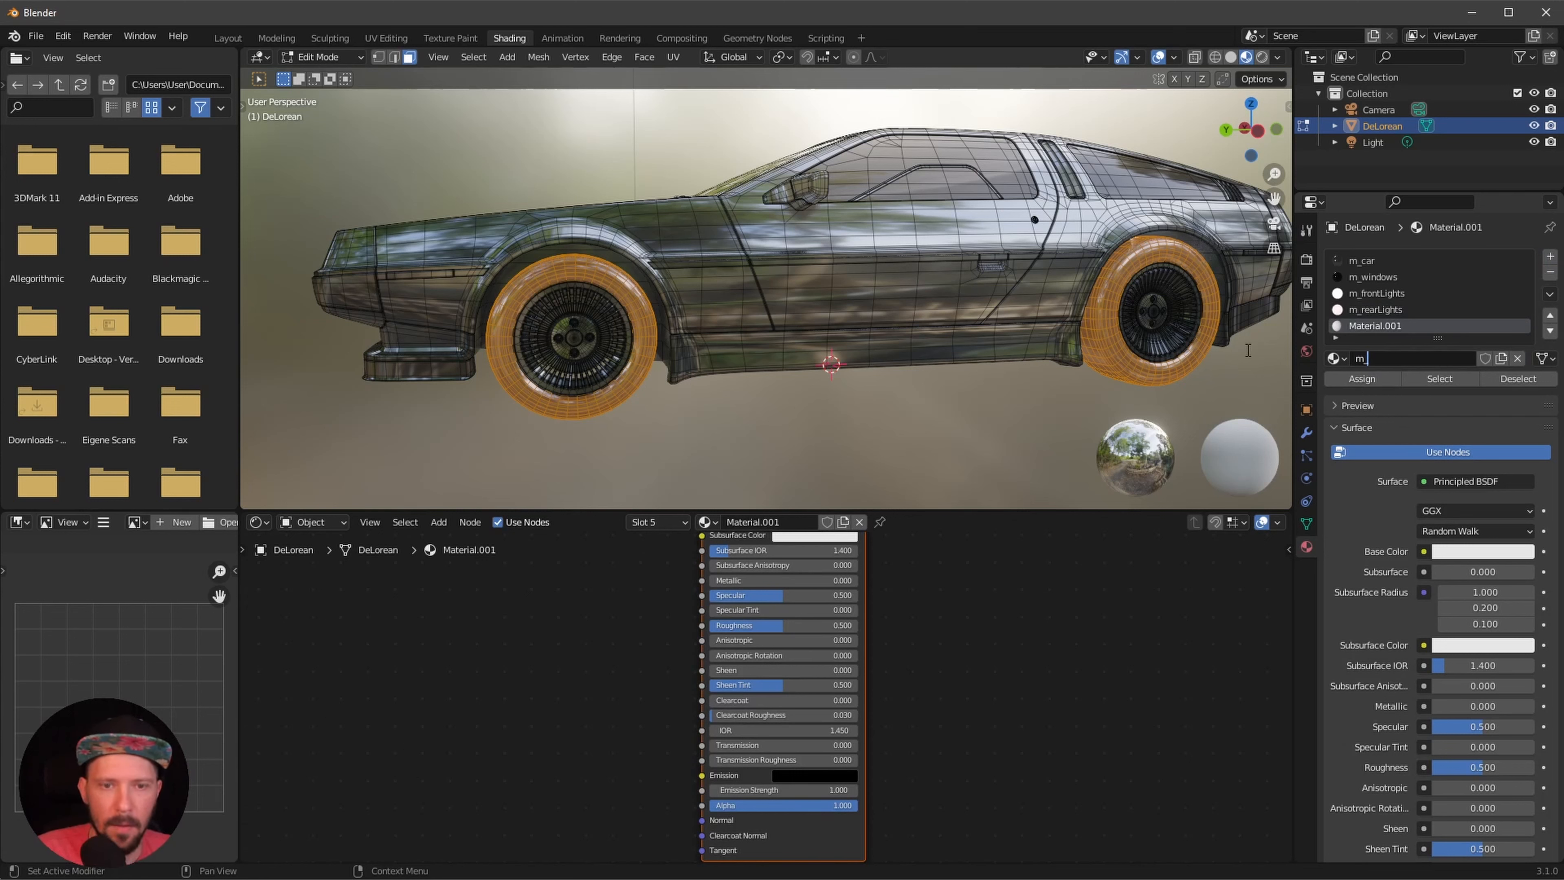
text(_tires)
key(Return)
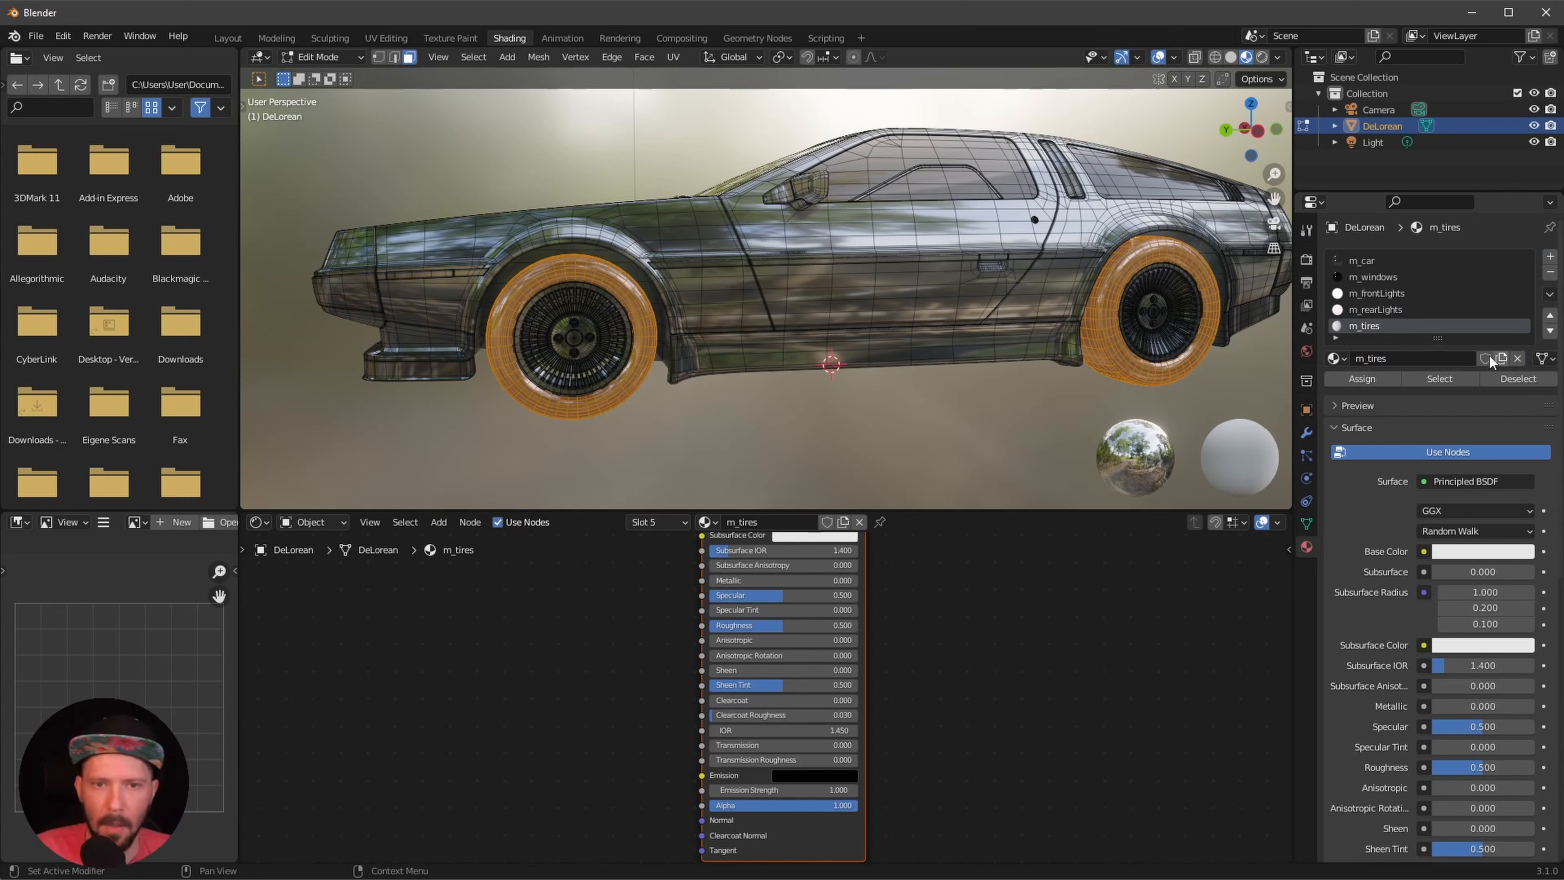
click(1363, 379)
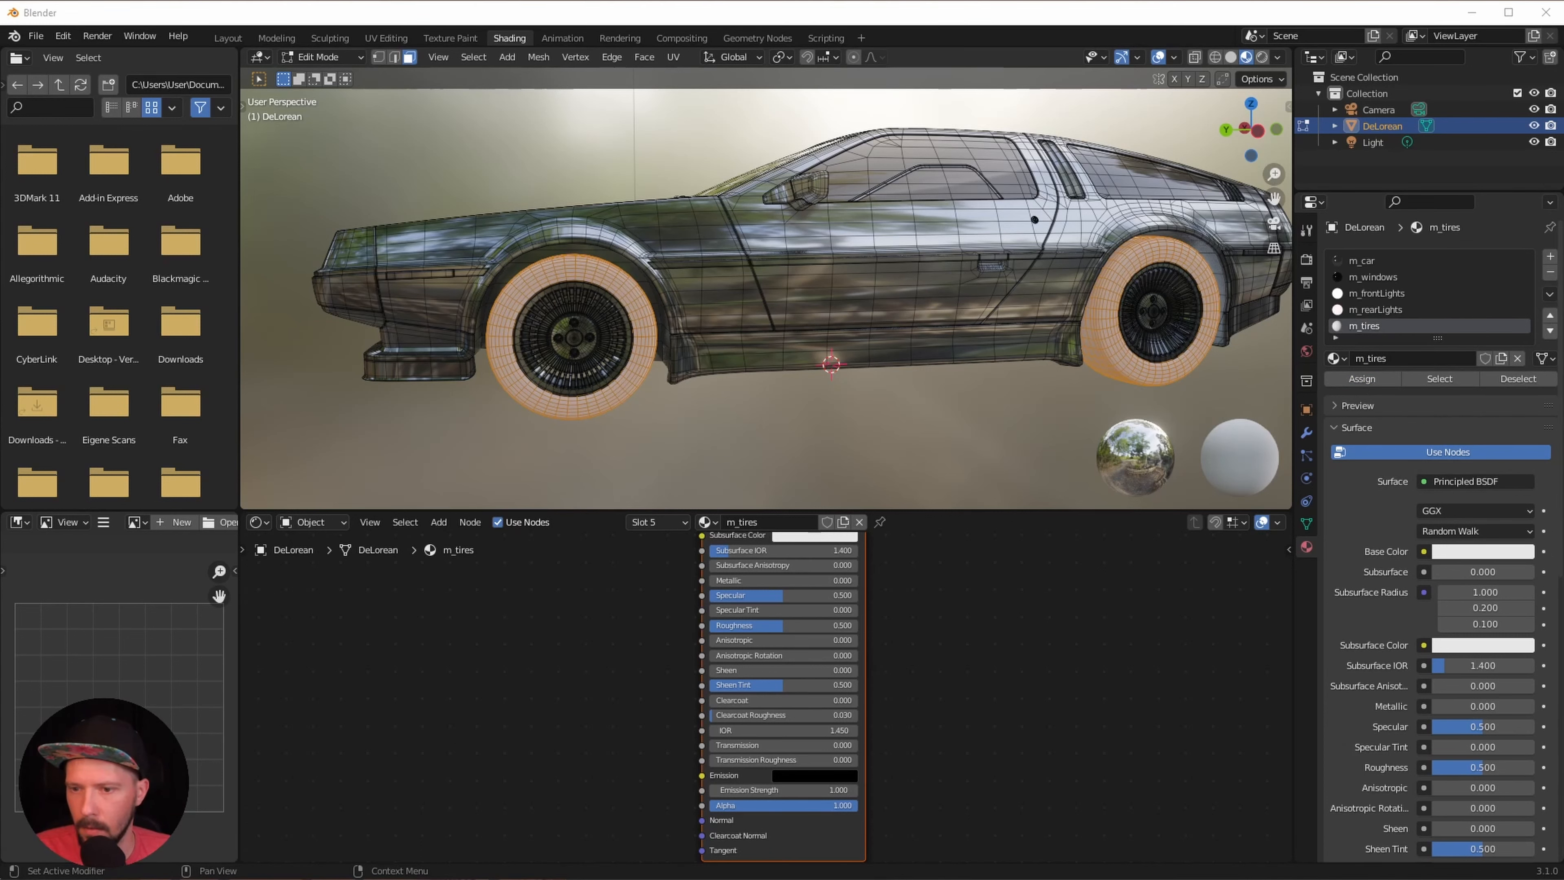
- Set the m_tires Base Color to black and its Roughness to 0.59
click(925, 688)
shift+scroll(914, 649, up, 2)
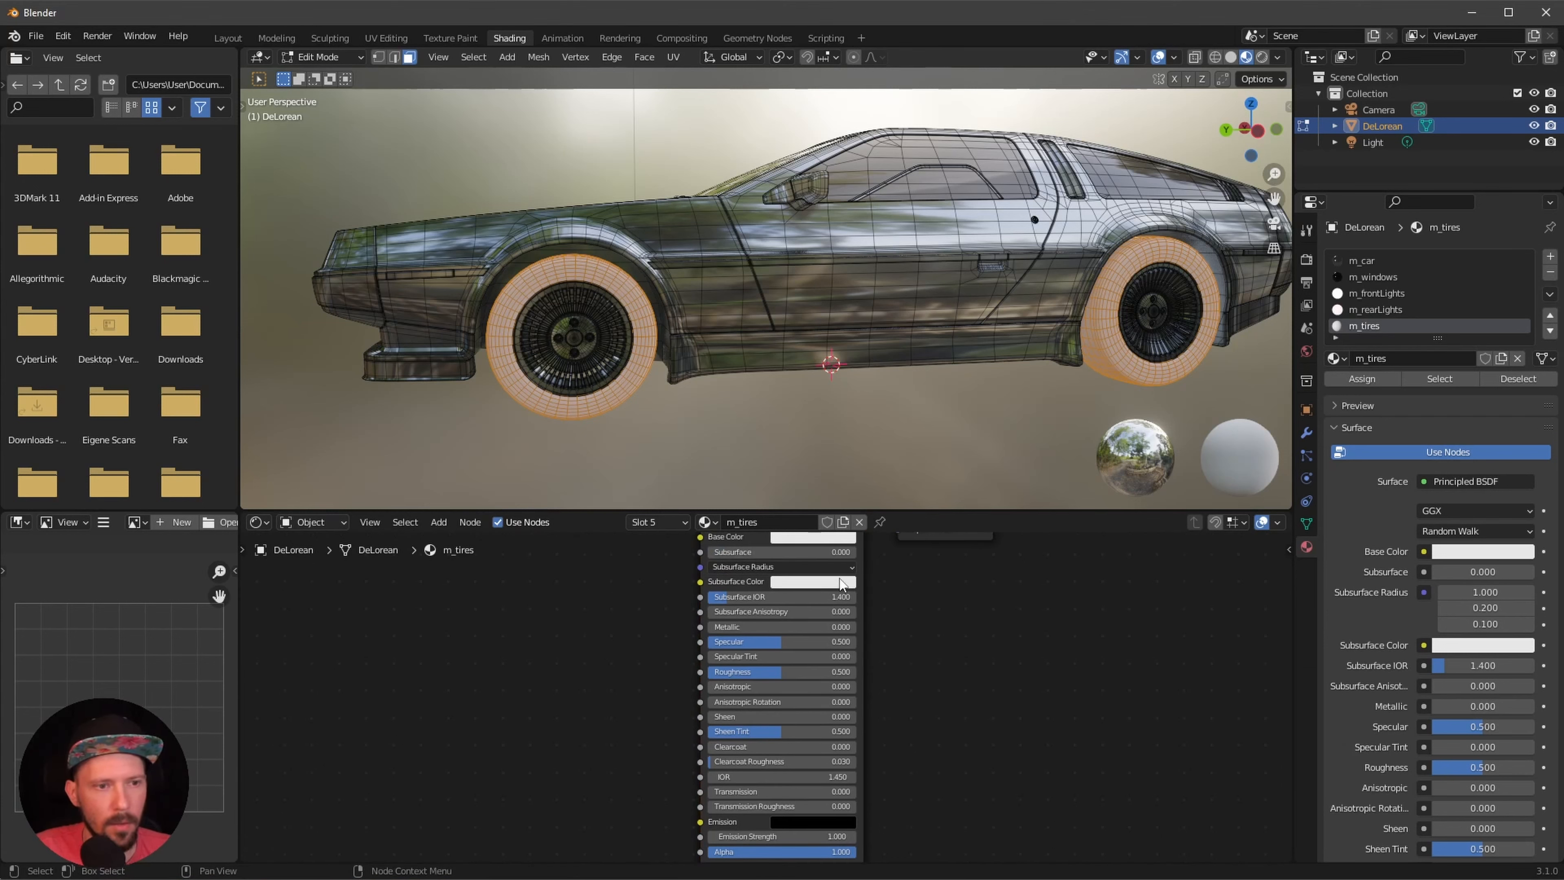
shift+scroll(923, 607, up, 2)
click(815, 587)
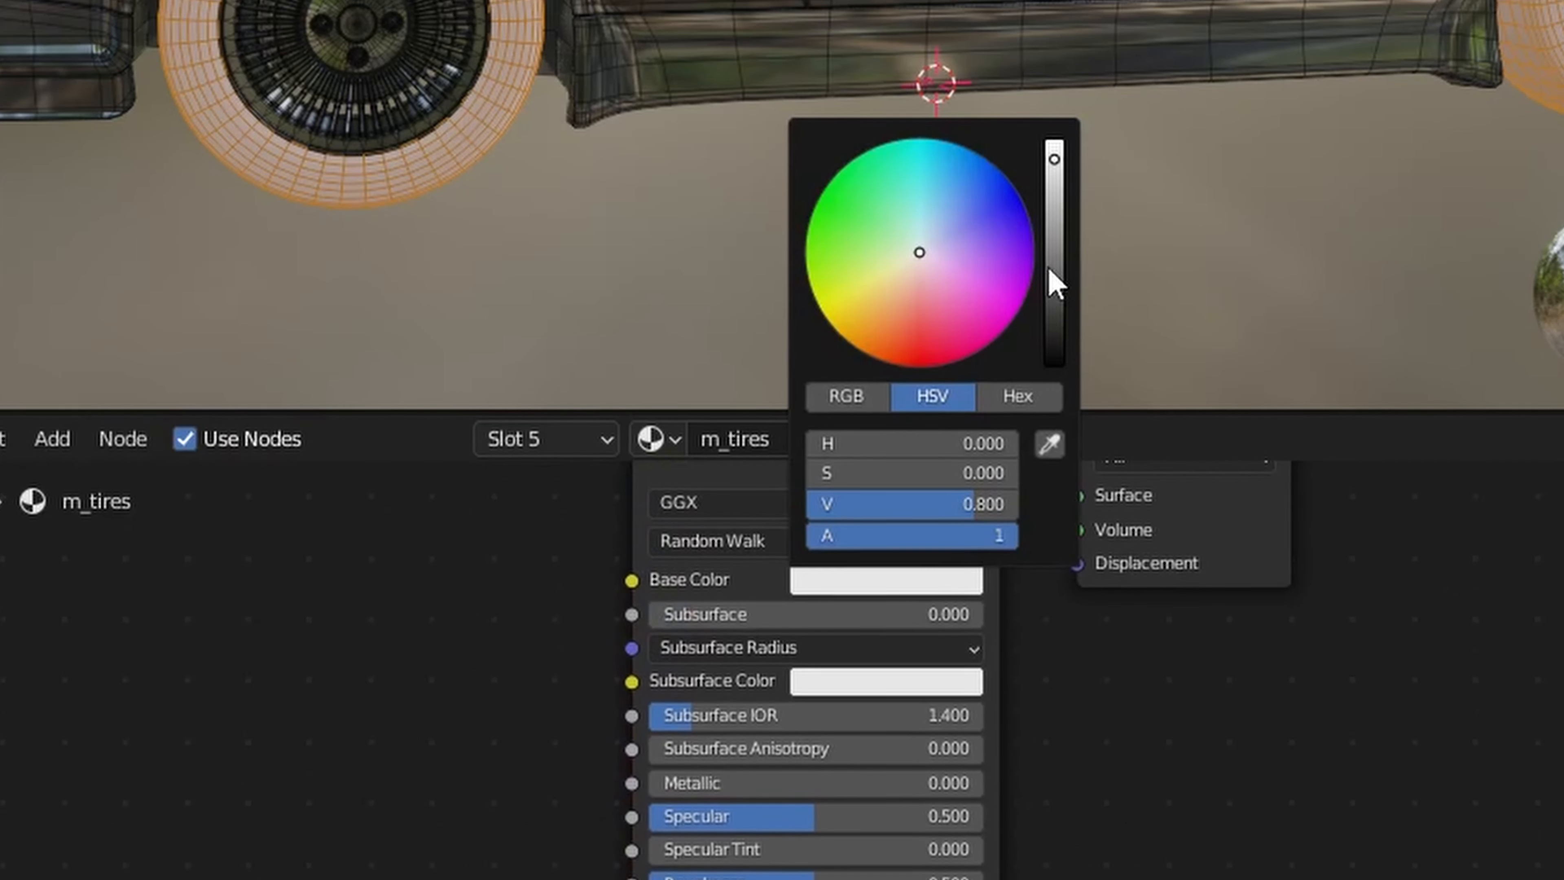
drag(882, 452, 924, 608)
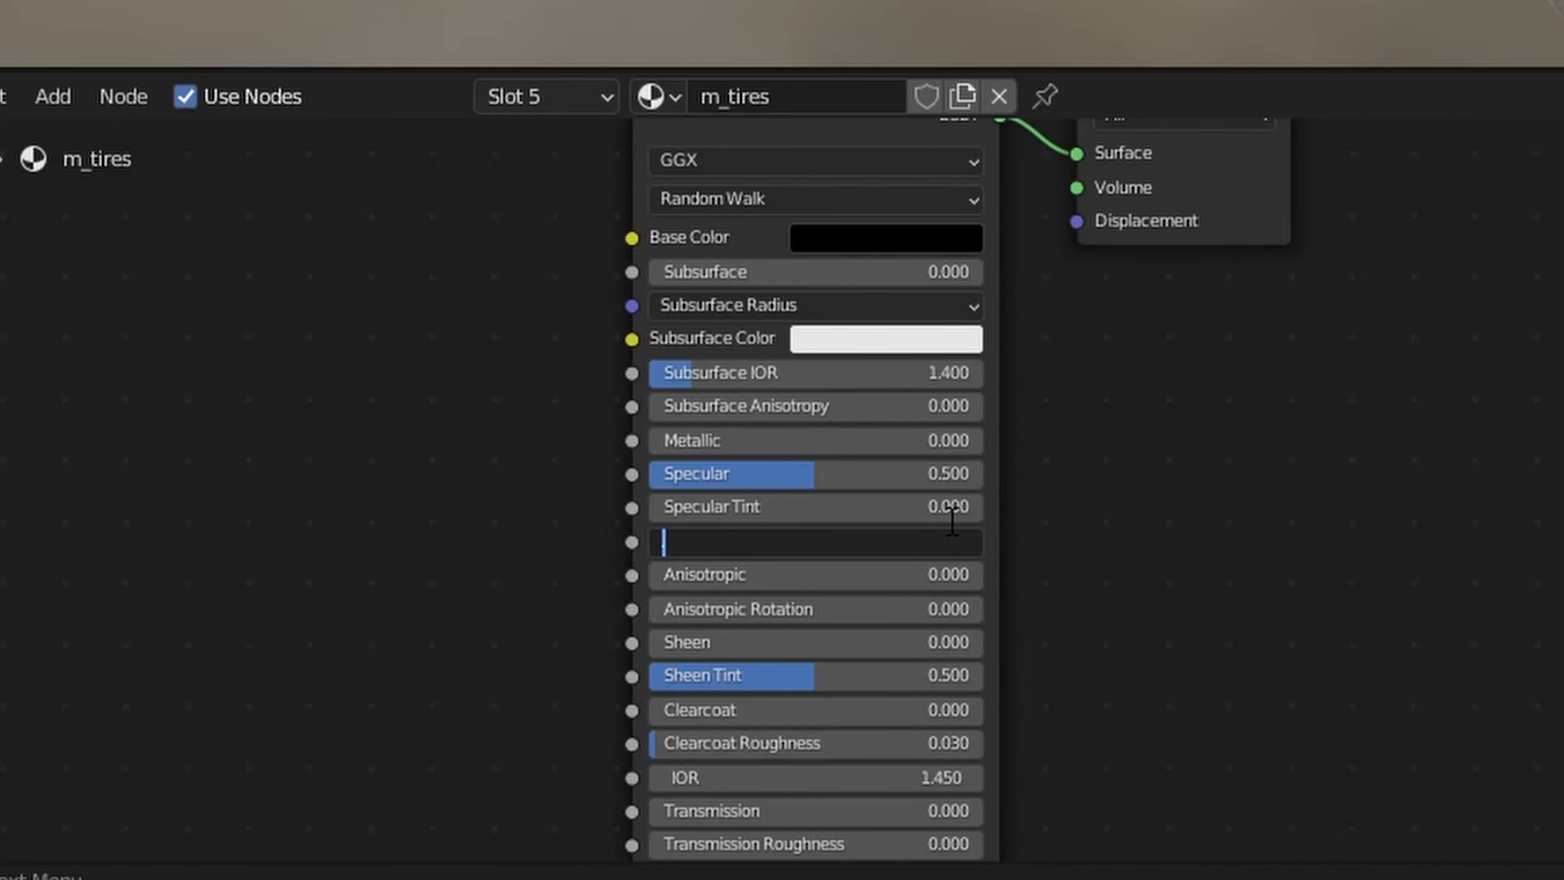
text(.59)
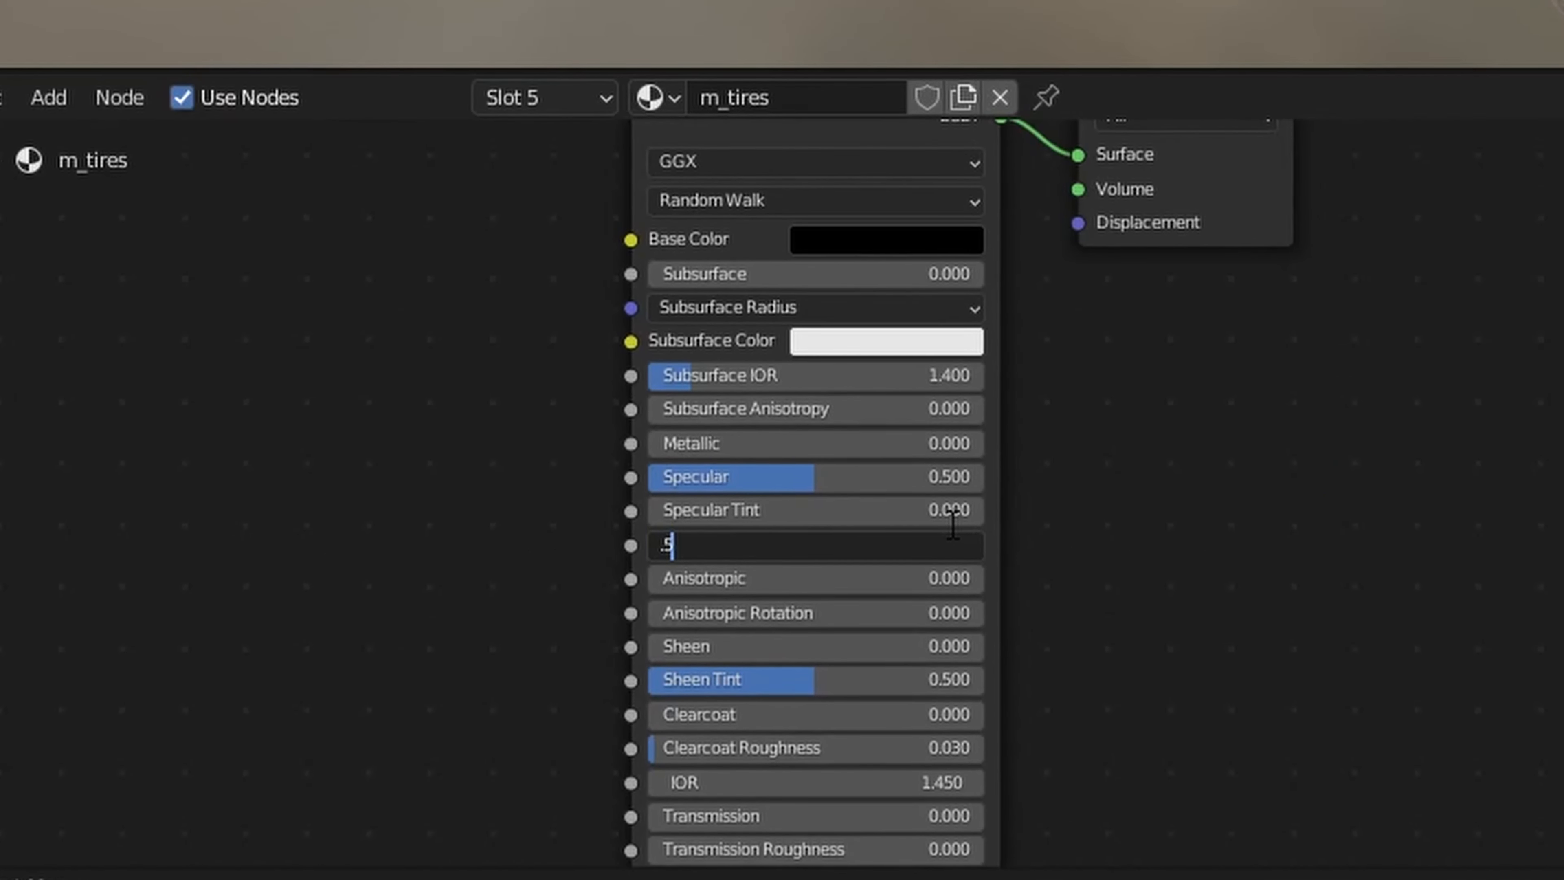
key(Return)
- Return to Object Mode with the overlays hidden and save the project as palmDrive_01.blend
key(shift+alt+z)
middle_drag(1047, 370, 1092, 458)
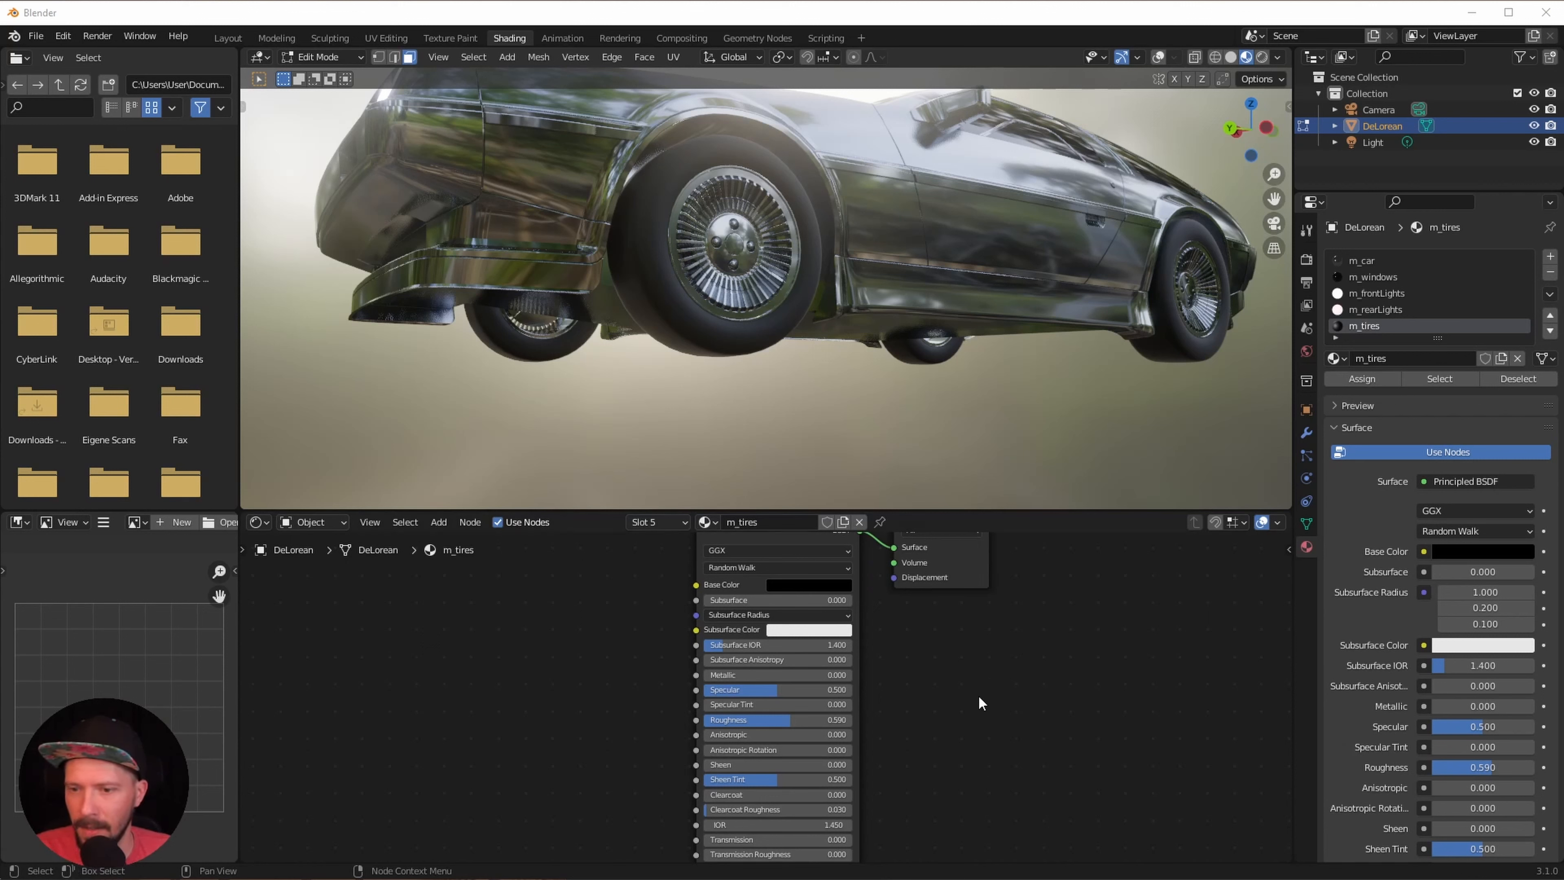
key(alt+Tab)
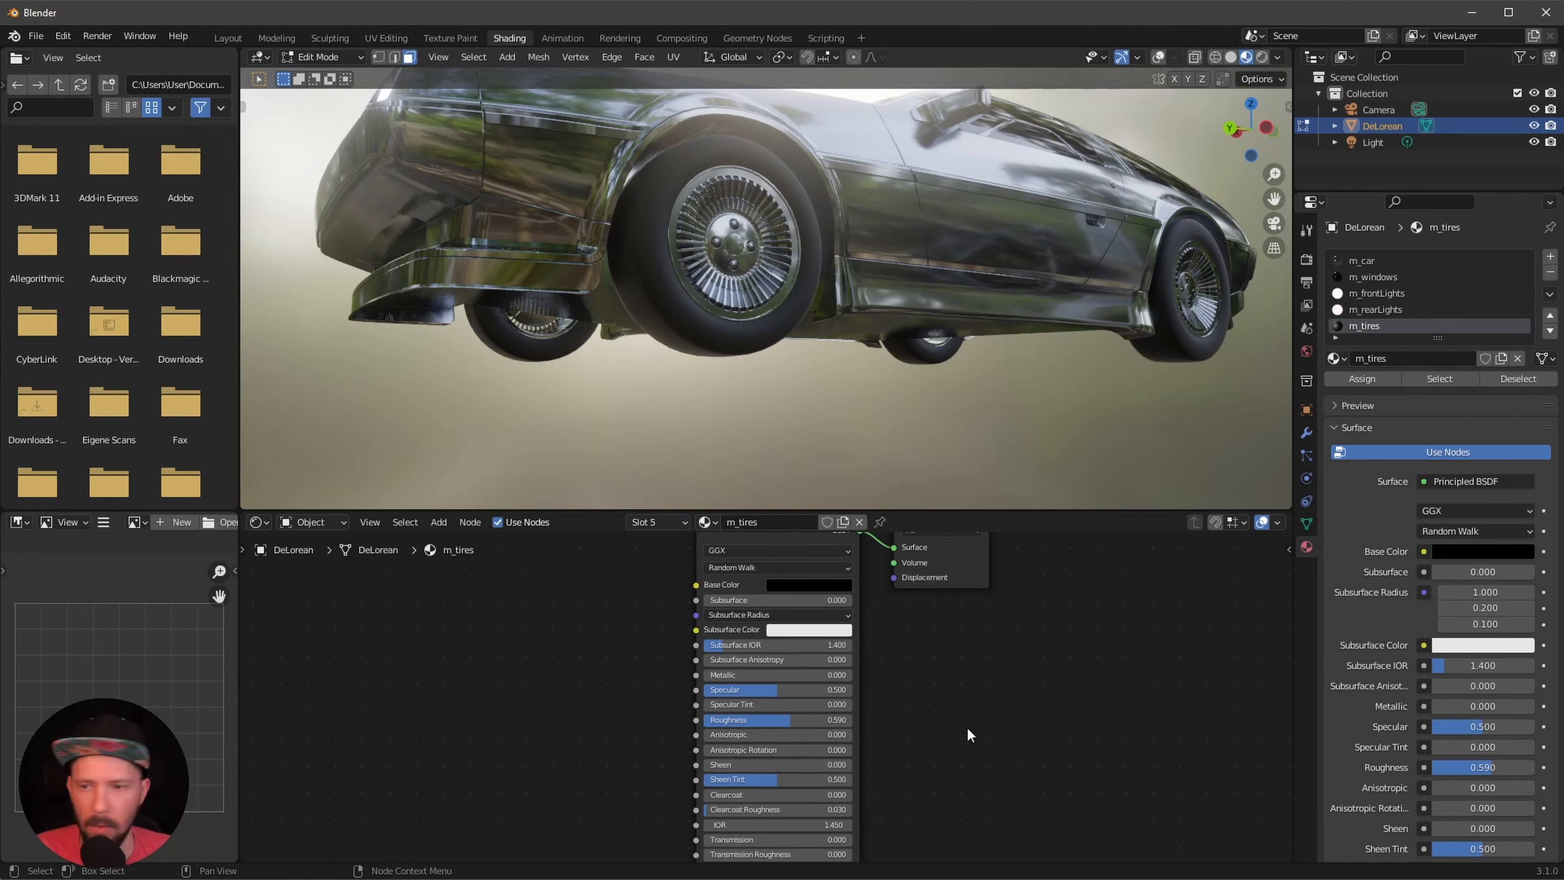
key(alt+Tab)
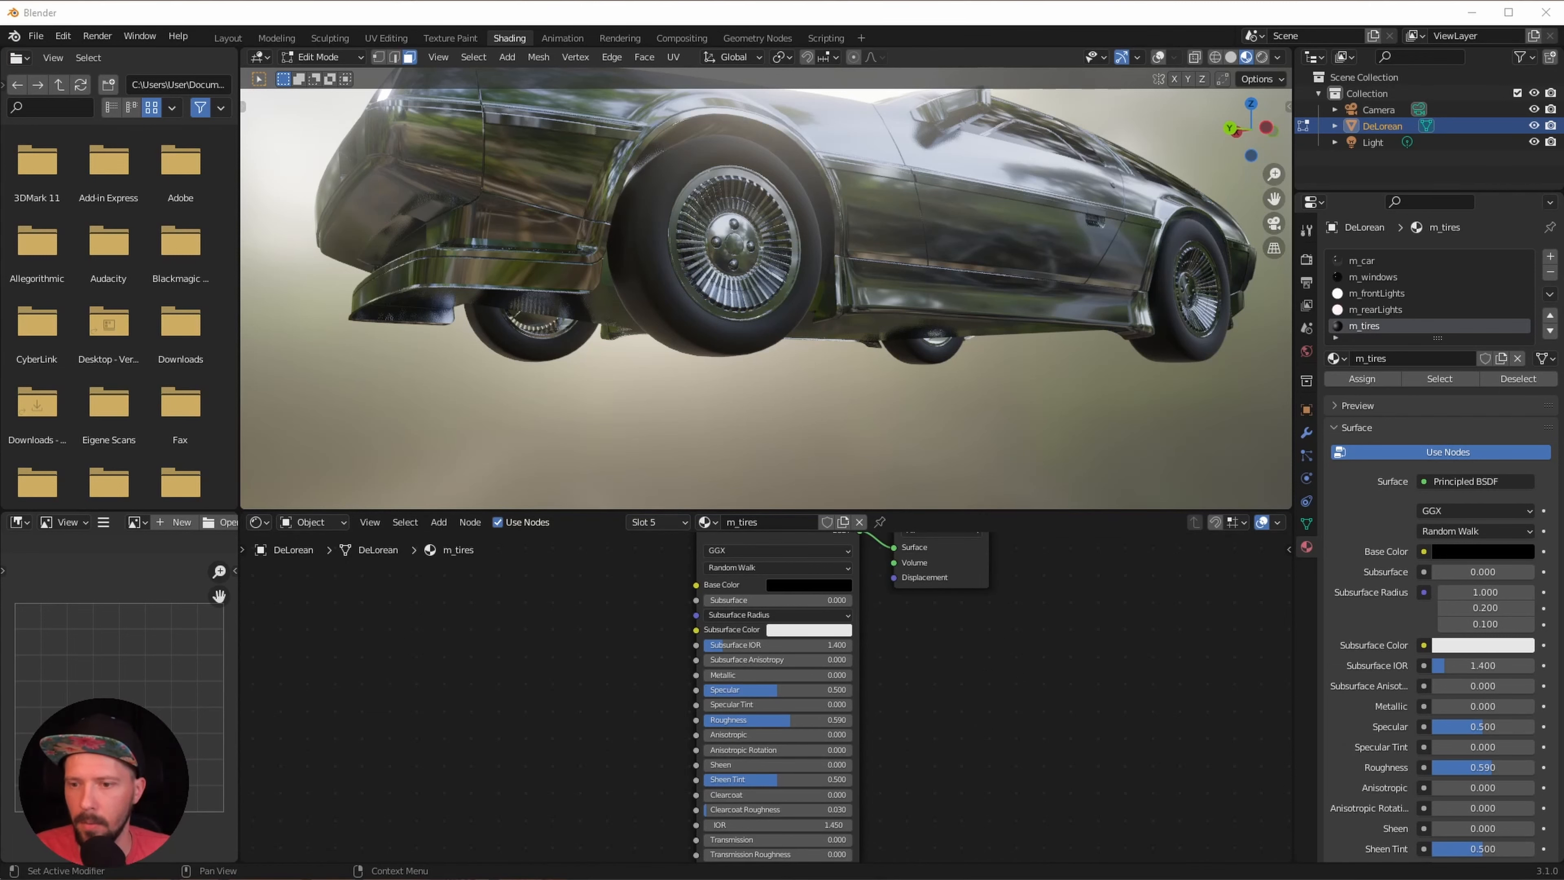
alt+drag(898, 394, 1074, 424)
scroll(849, 436, down, 5)
key(Tab)
key(ctrl+s)
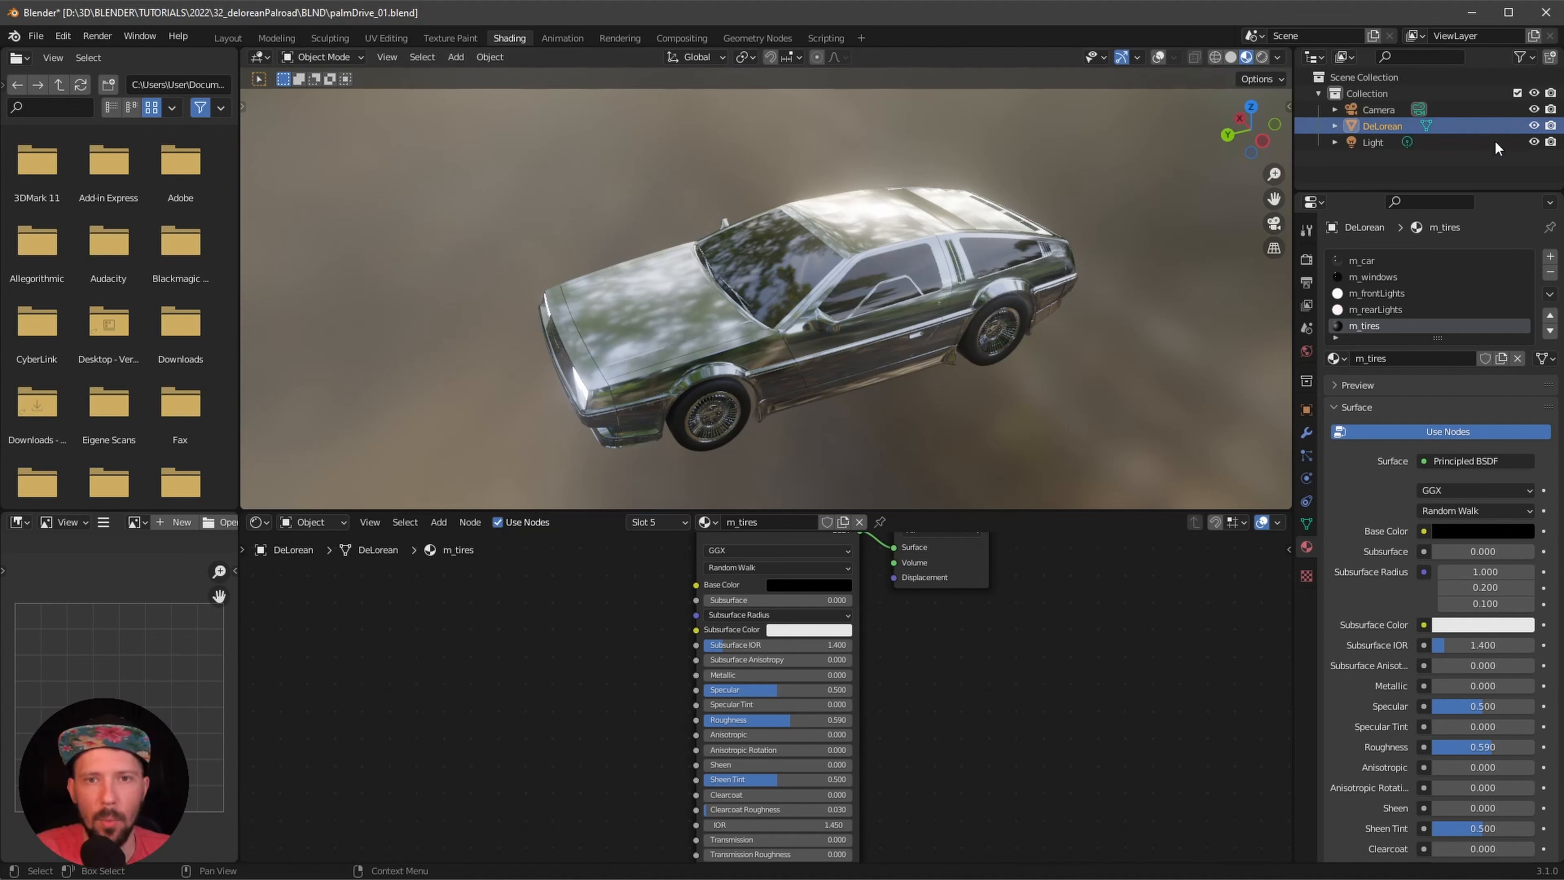
- Toggle the DeLorean's viewport visibility and leave the object hidden
click(1534, 126)
click(1533, 126)
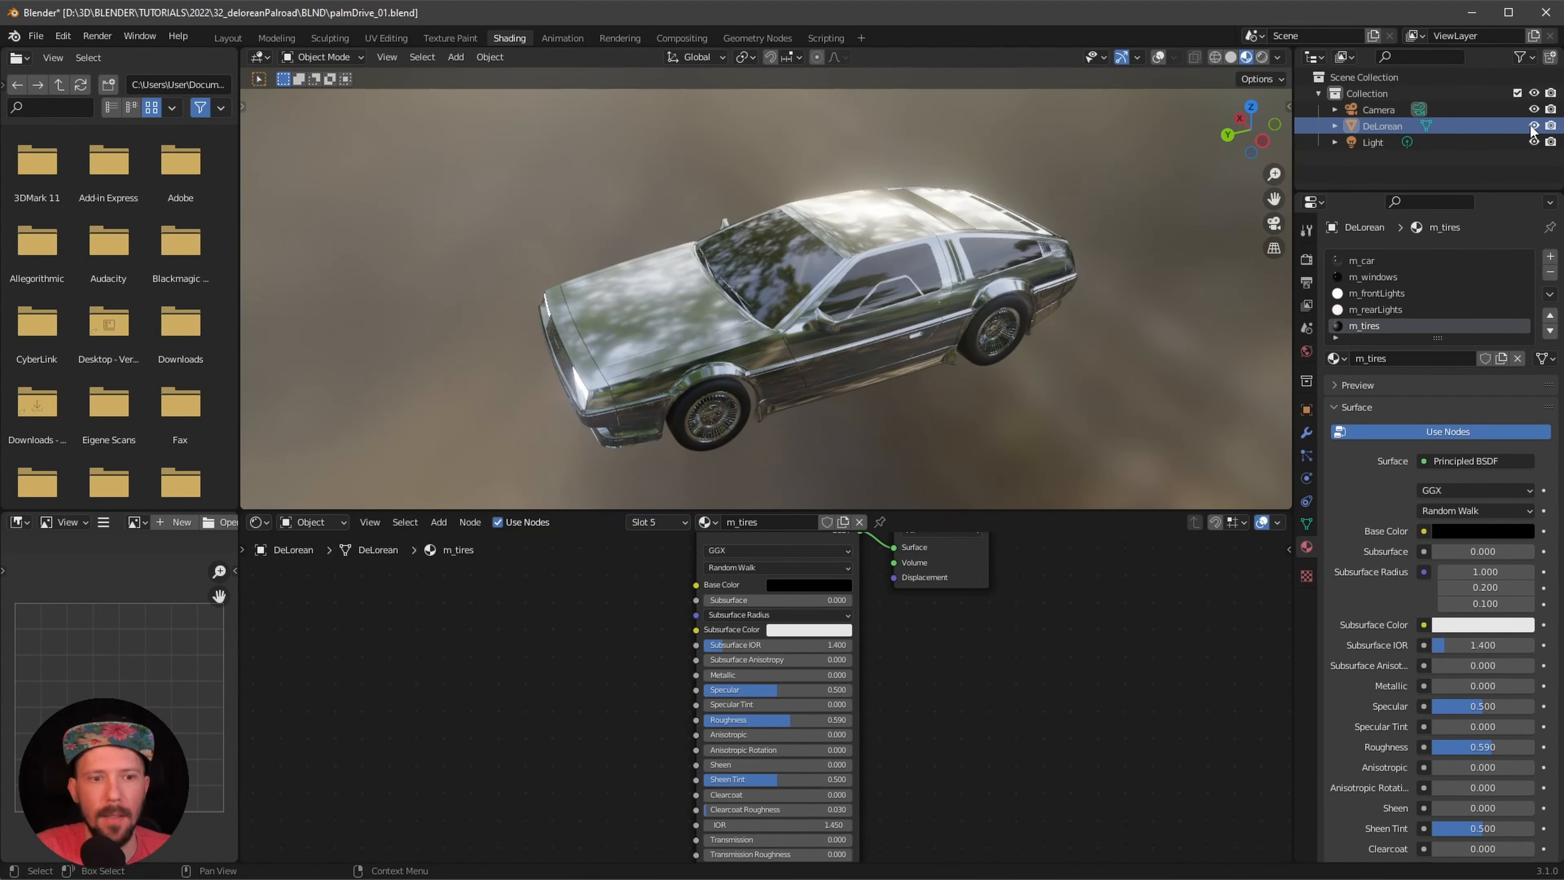
click(1534, 127)
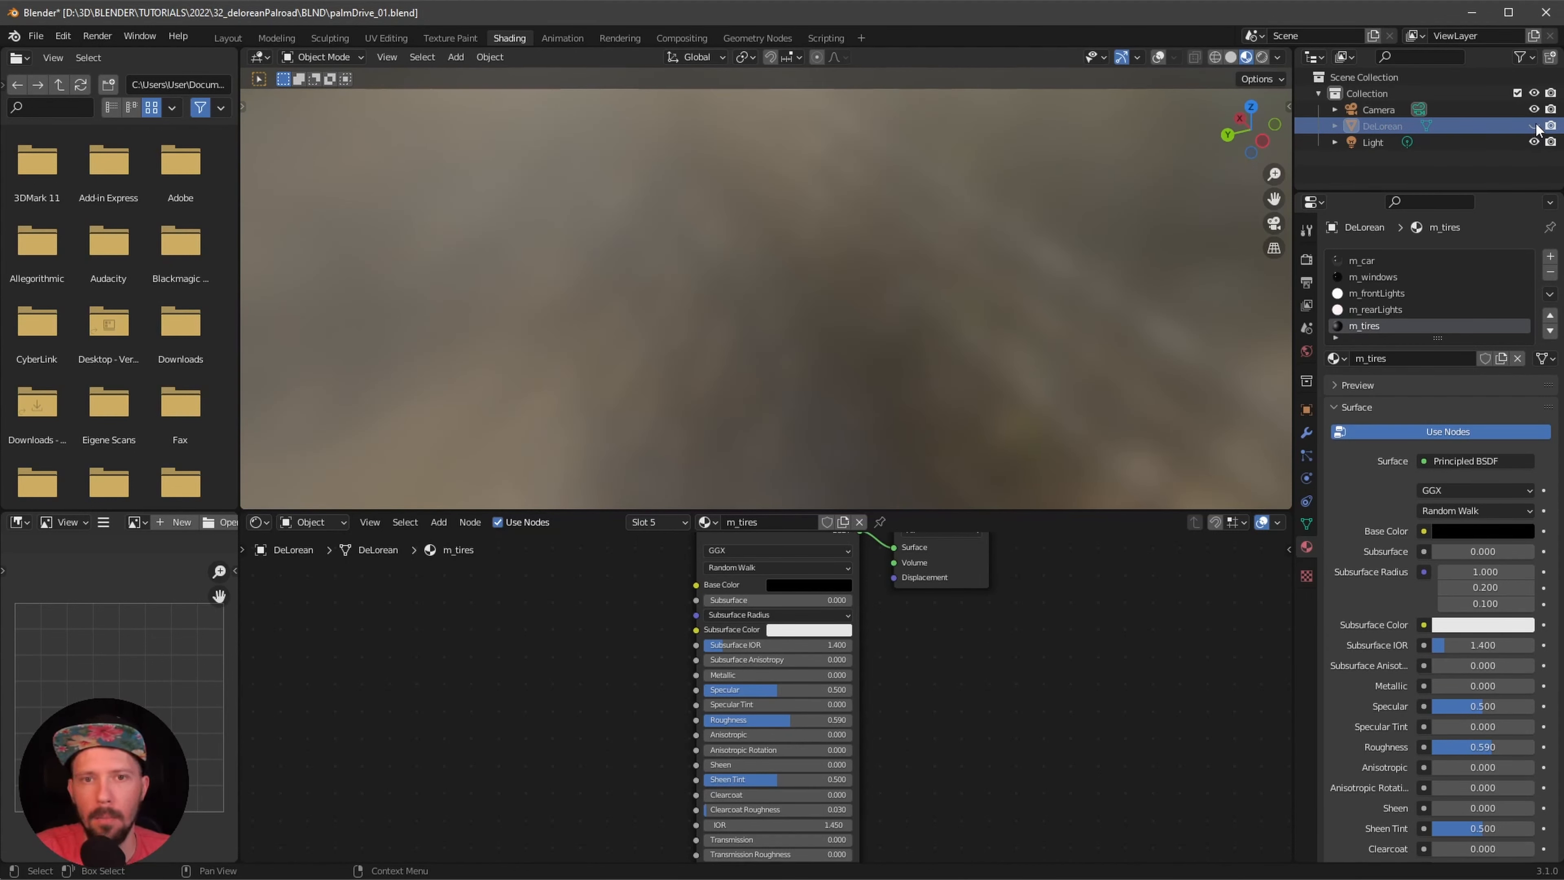
click(1534, 127)
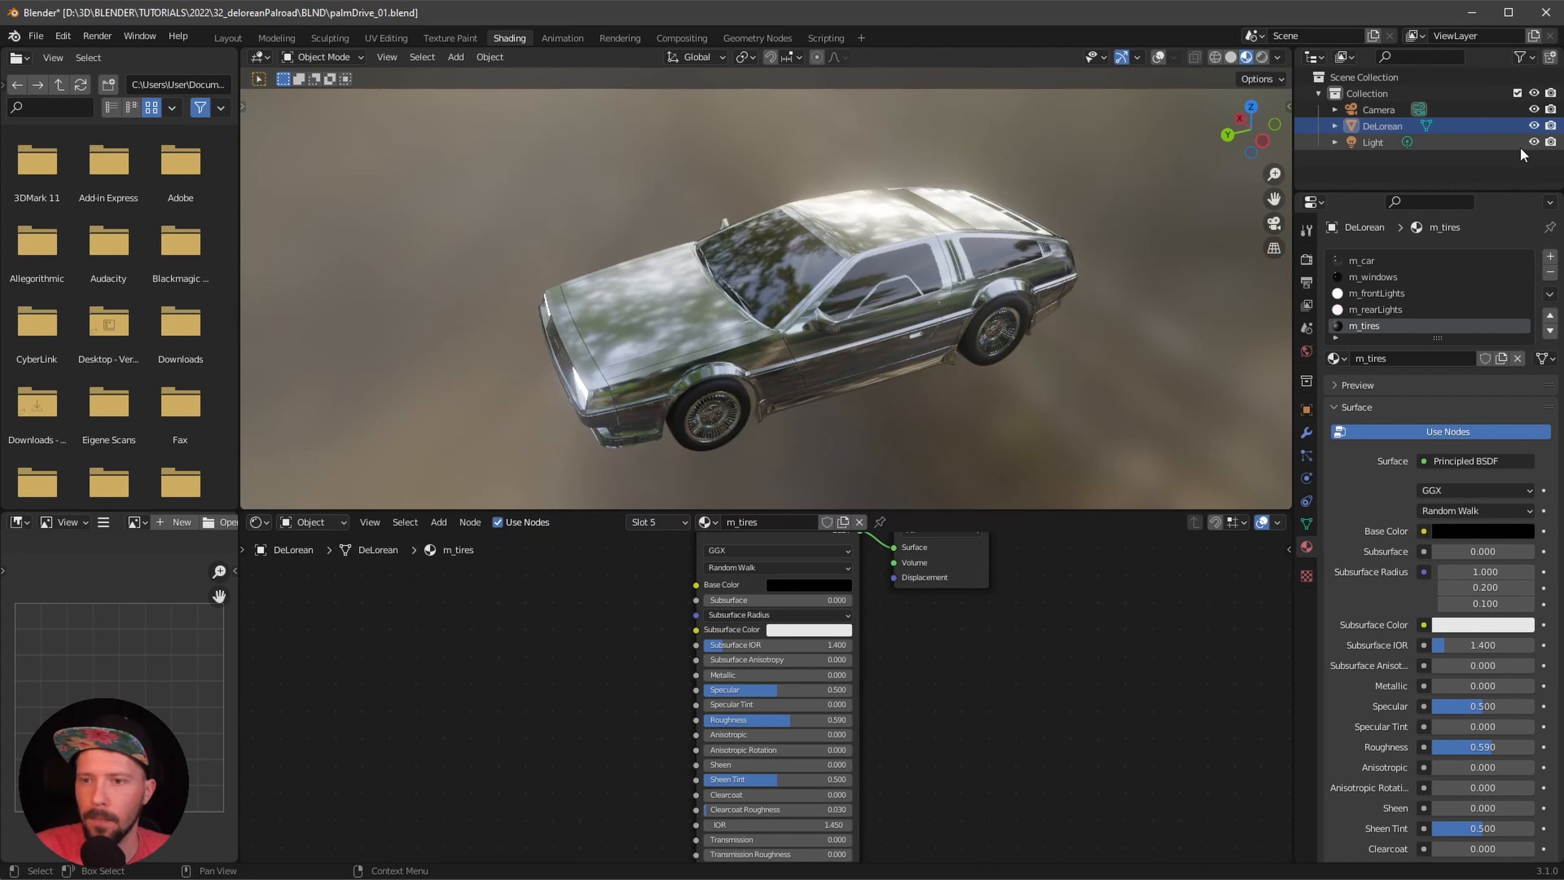
click(1533, 126)
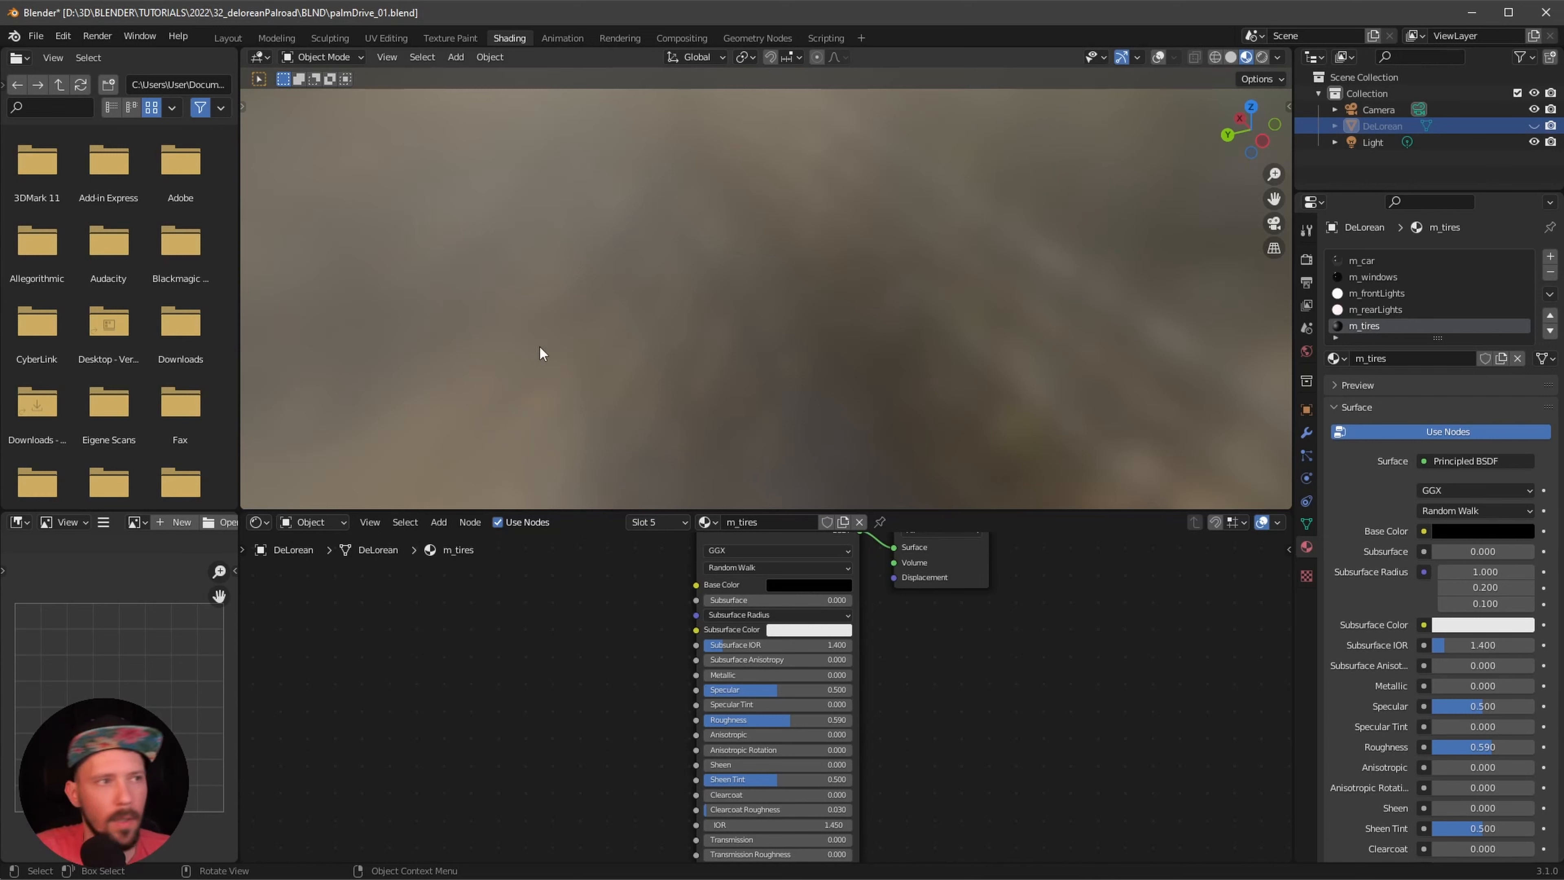
- Start an FBX import and open the bookmarked 32_deloreanPalroad project folder
click(37, 35)
click(40, 36)
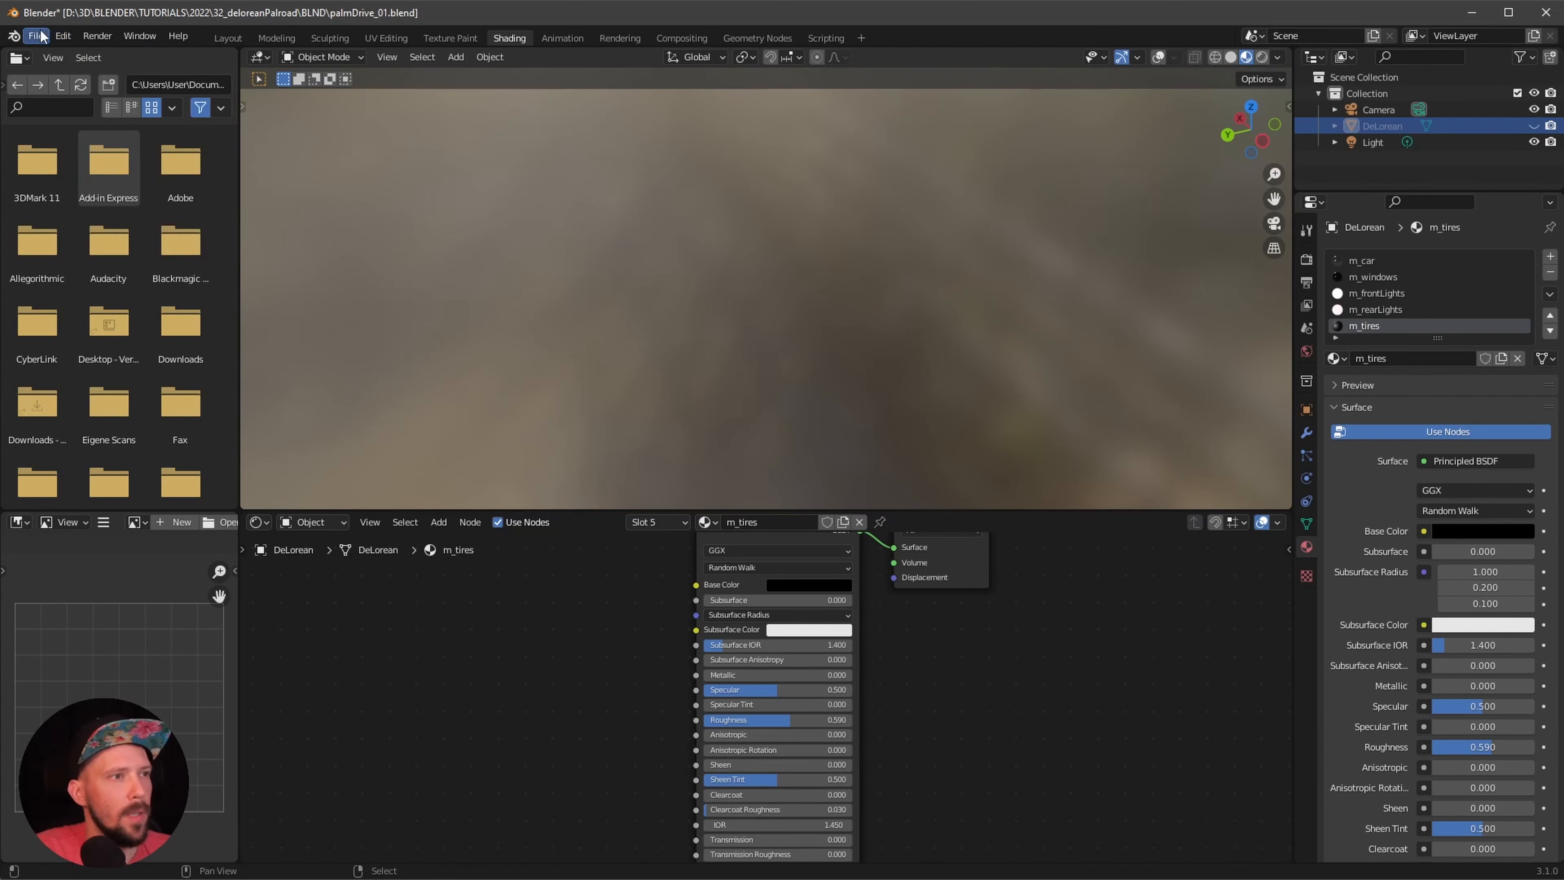
click(39, 36)
mouse_move(116, 249)
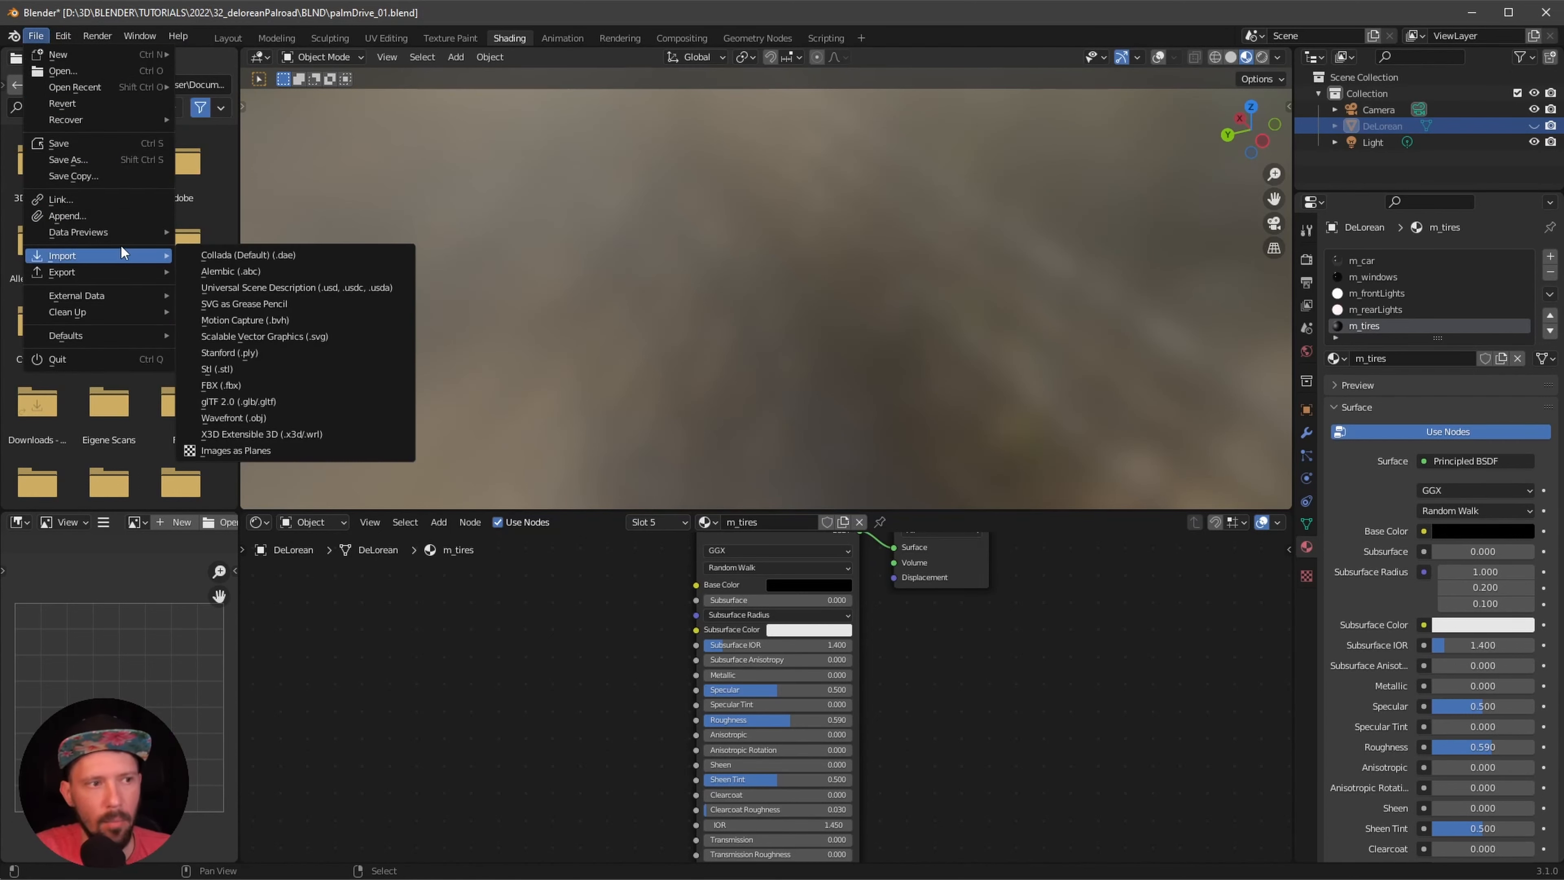
click(37, 35)
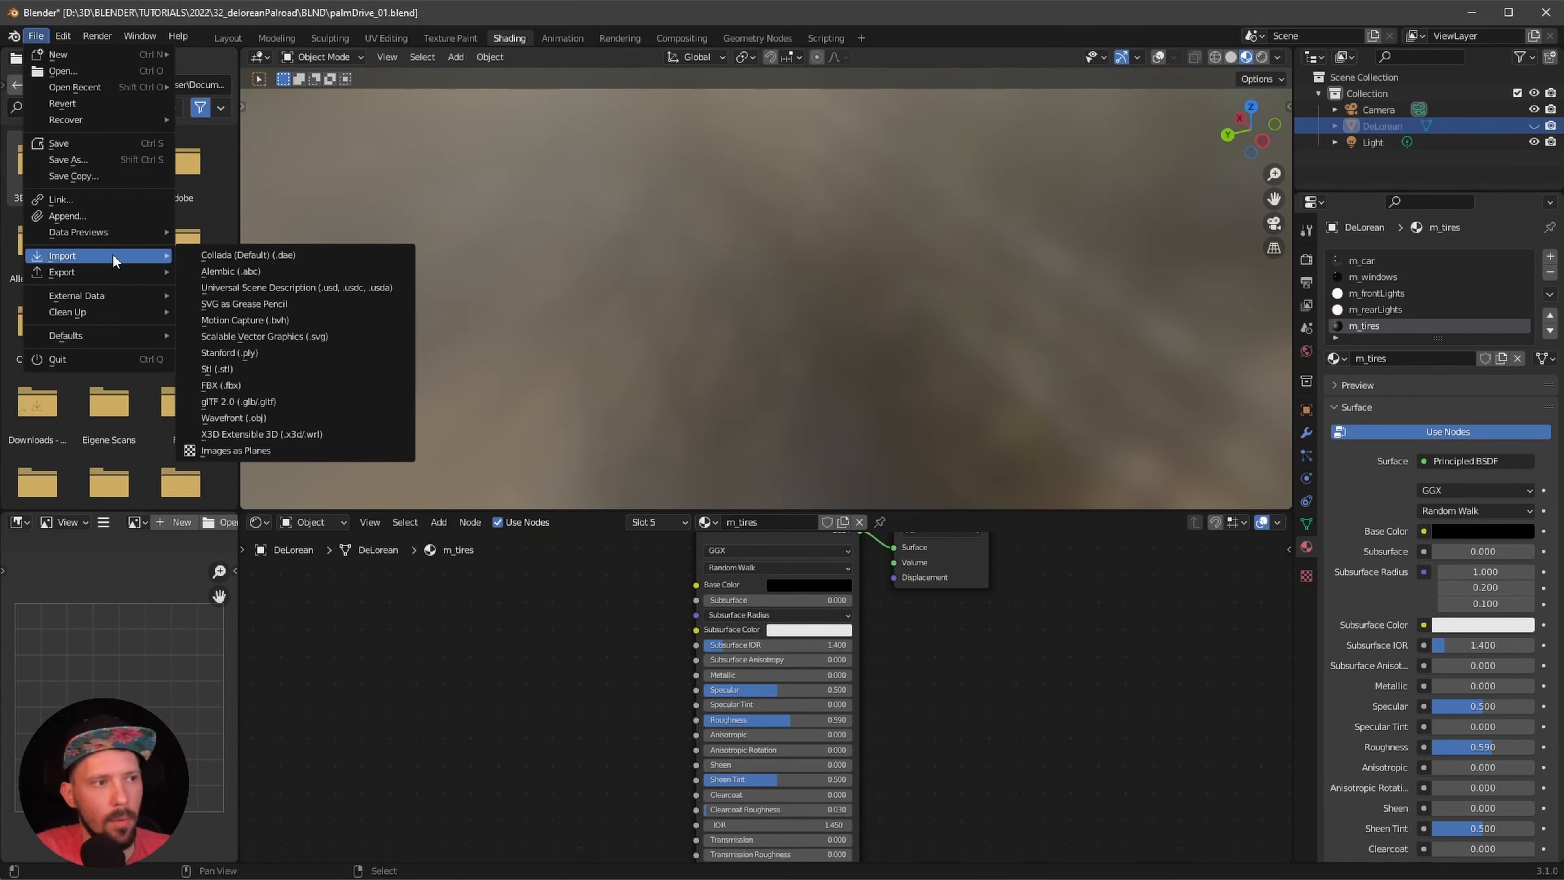
click(281, 384)
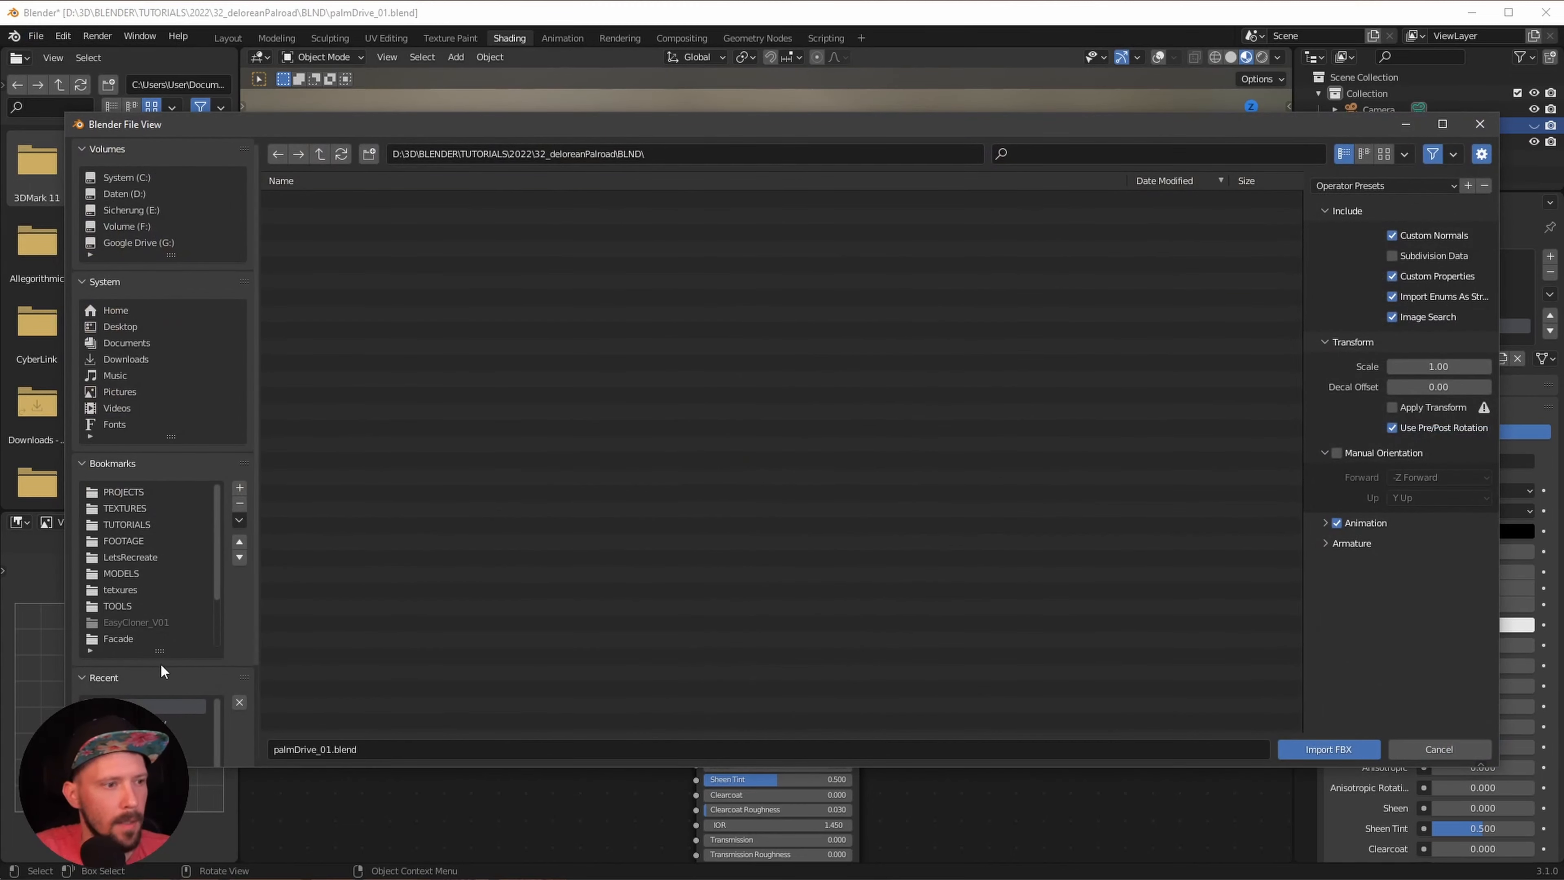
scroll(219, 607, down, 4)
click(154, 638)
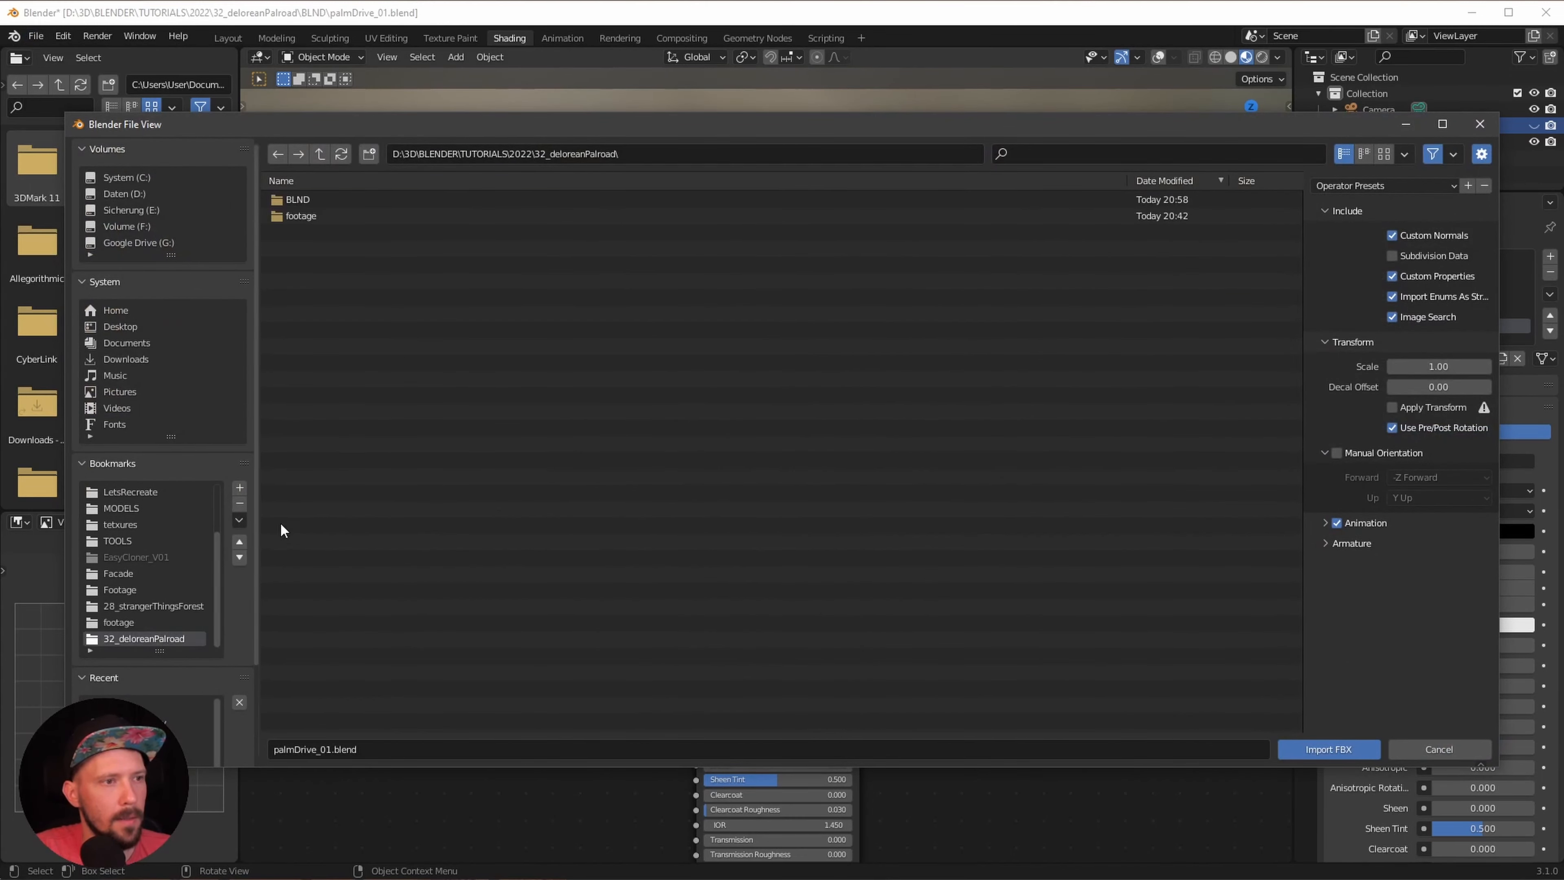
- Browse to footage\palms\source\Palms and import Palms.fbx
double_click(331, 218)
double_click(351, 213)
double_click(340, 200)
double_click(333, 197)
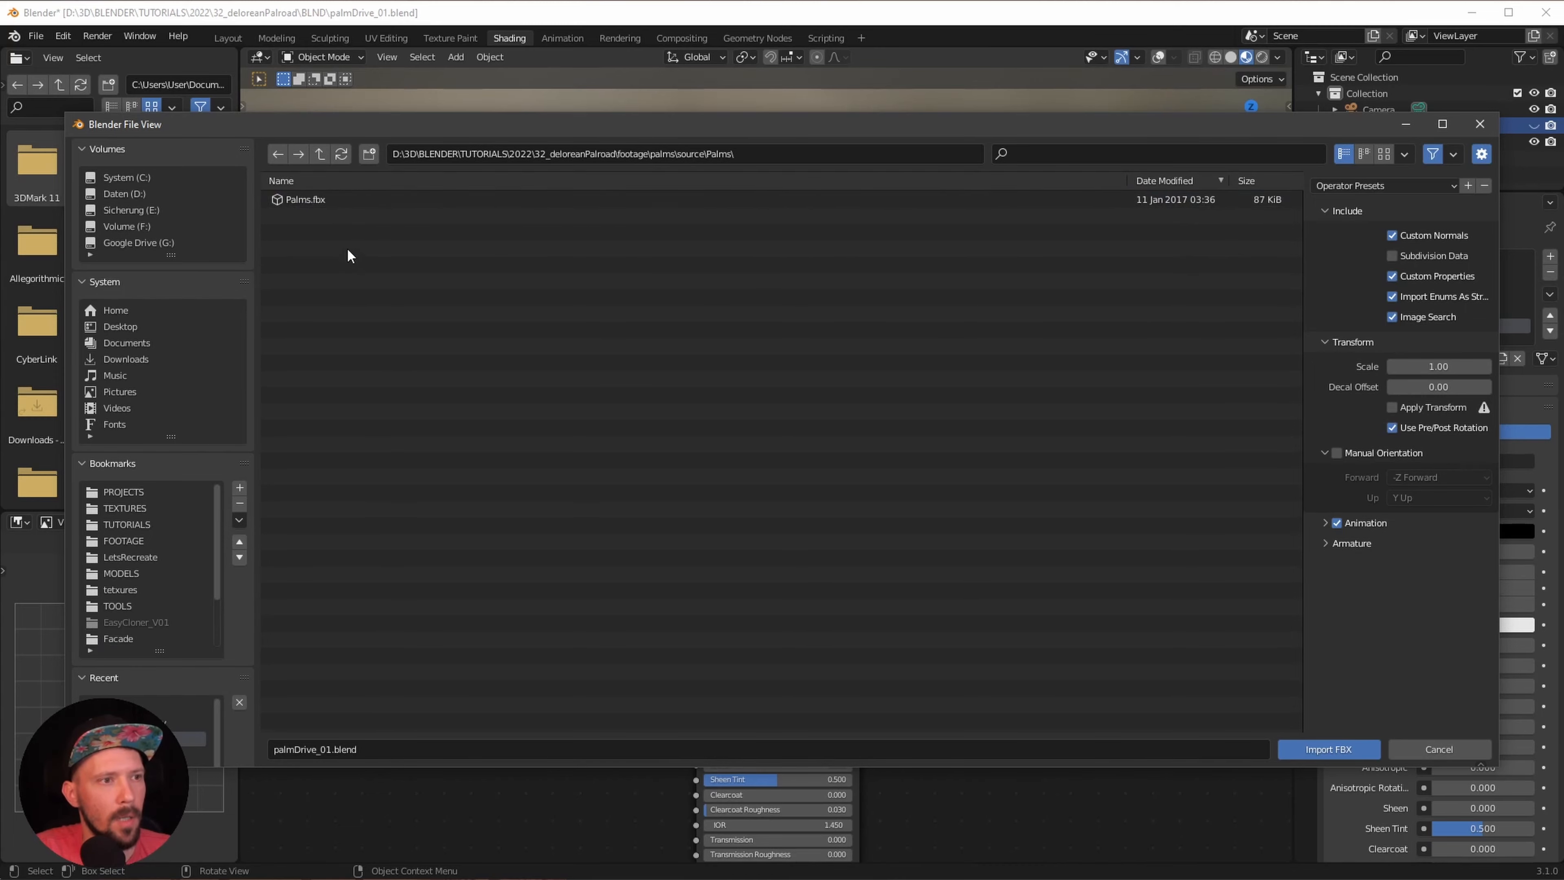
click(337, 200)
double_click(337, 199)
- Enlarge the Outliner so that all three imported palm objects are listed, and view the palms up close
alt+drag(925, 311, 1005, 280)
mouse_move(918, 355)
alt+mouse_down()
mouse_move(907, 374)
mouse_move(913, 362)
alt+mouse_up()
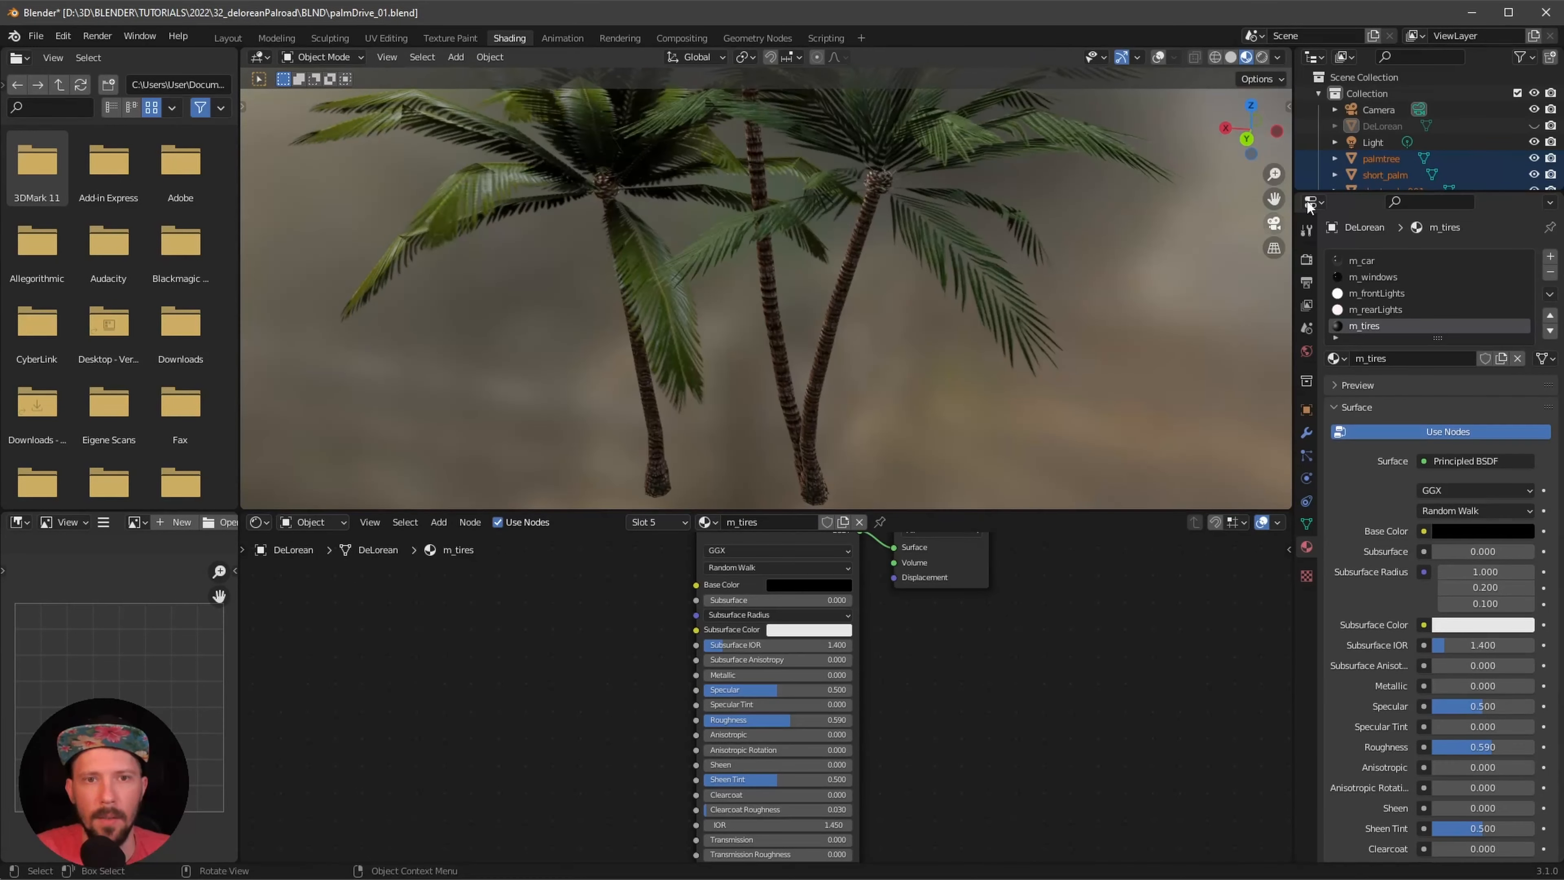
drag(1354, 195, 1353, 380)
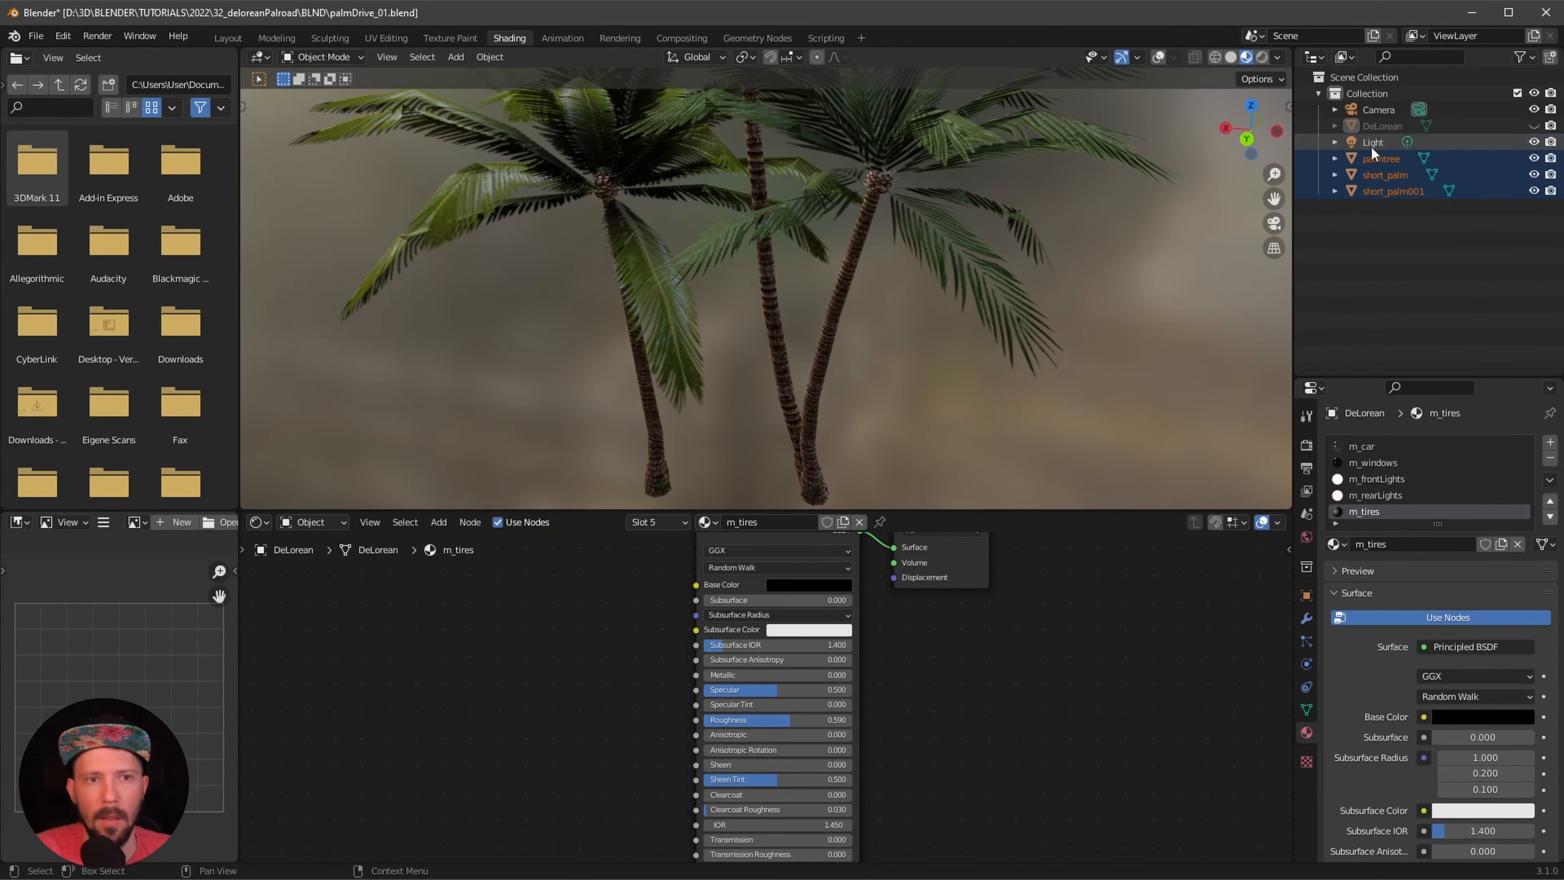
alt+drag(1027, 361, 976, 385)
- Display the object transform values and check those of palmtree and short_palm
click(1359, 161)
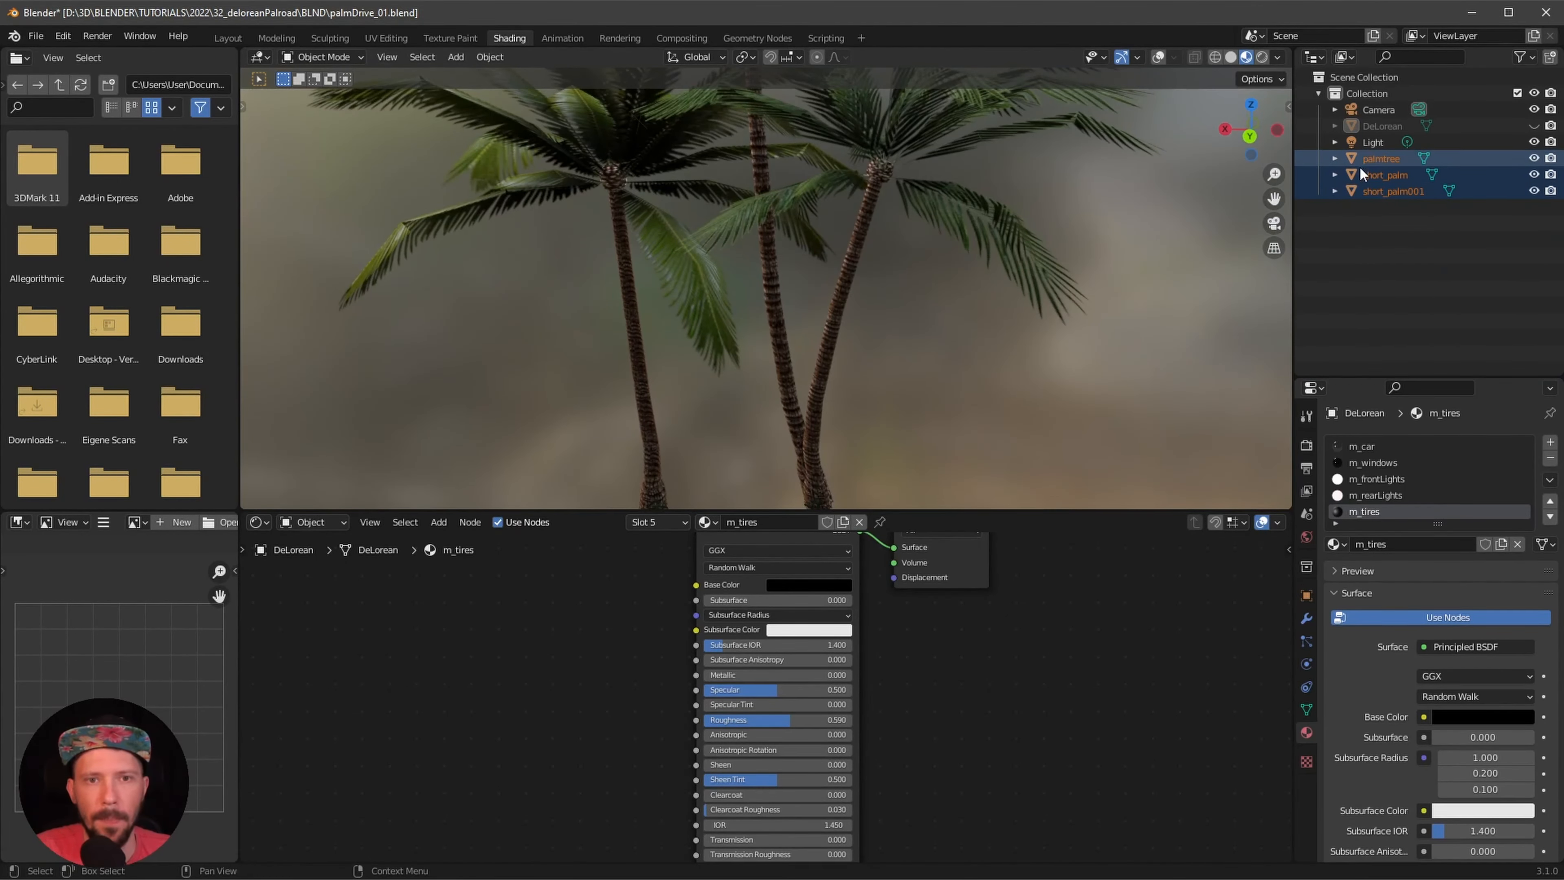
key(n)
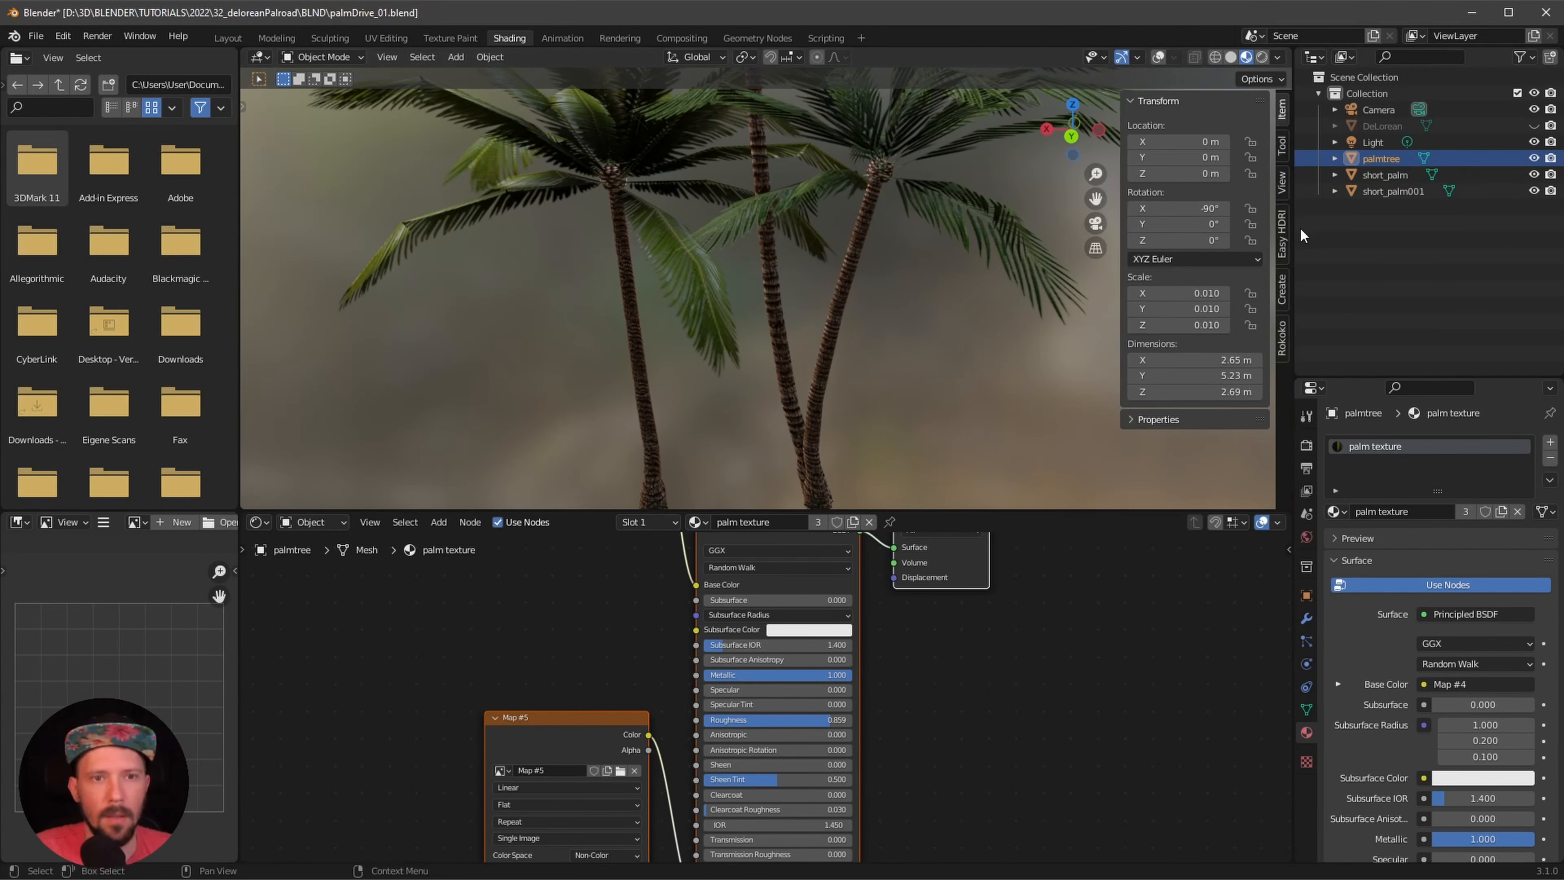
click(1383, 174)
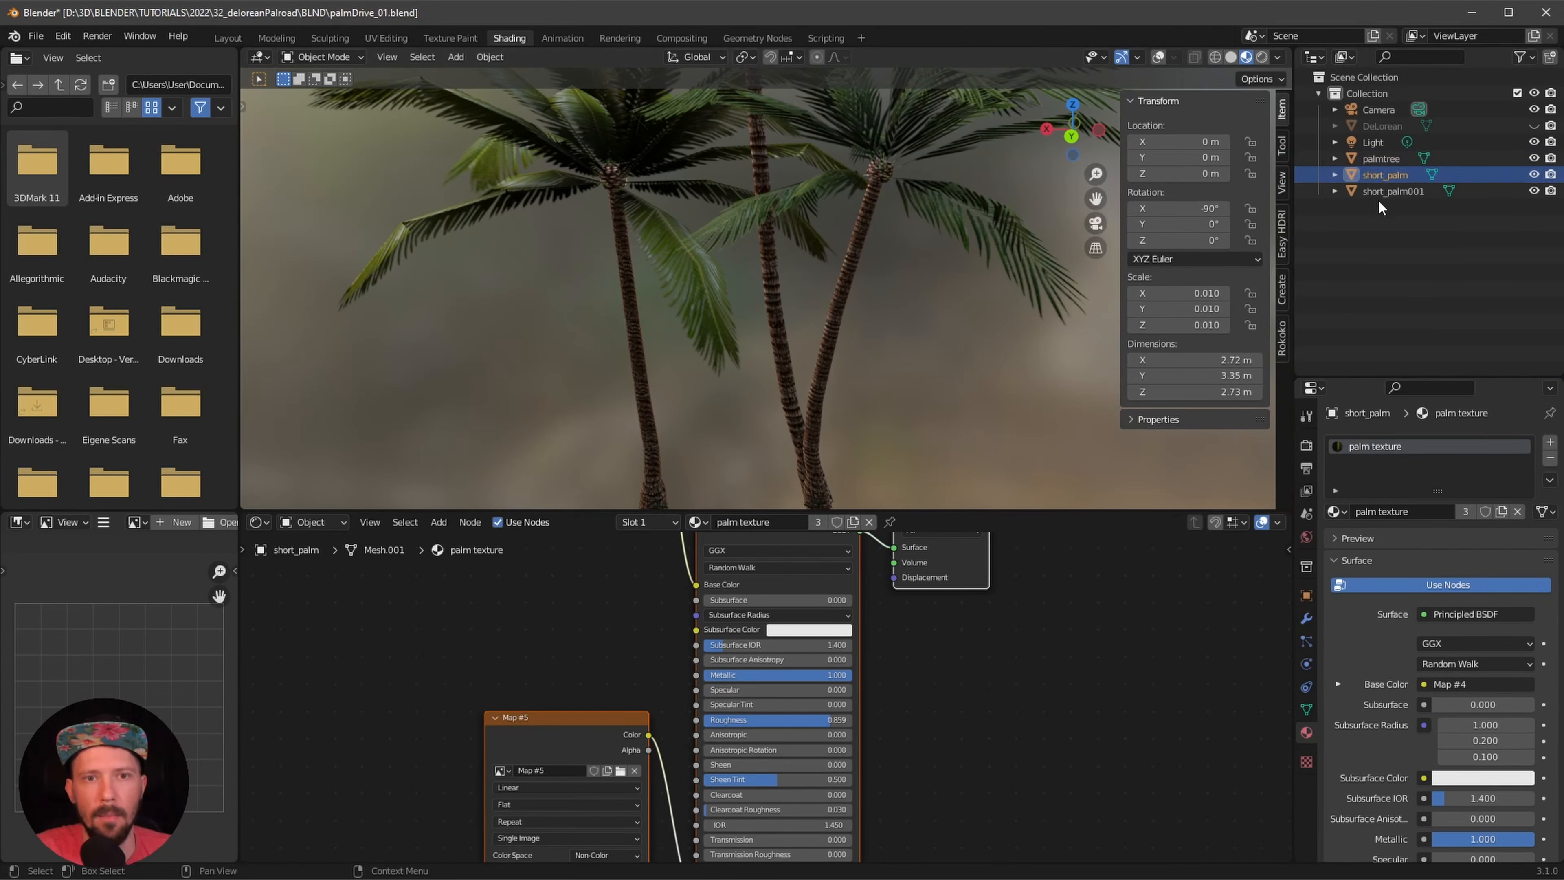
- Set the X and Z location of short_palm001 to 0 m and view the palms together
click(1385, 191)
click(1225, 141)
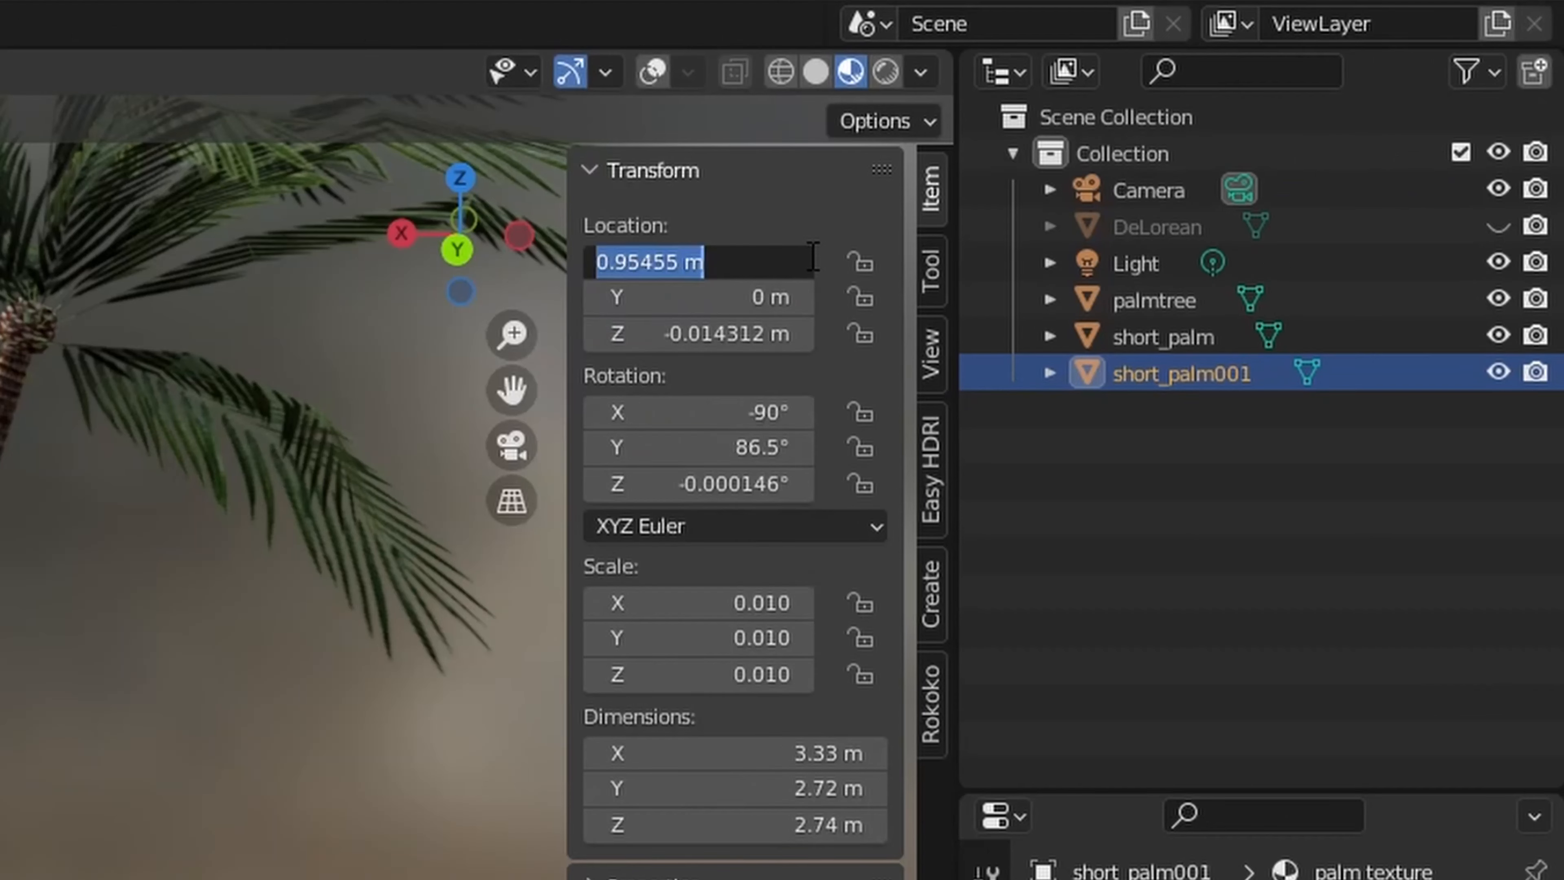
text(0)
key(Tab)
key(Tab)
text(0)
key(Return)
middle_drag(234, 776, 74, 869)
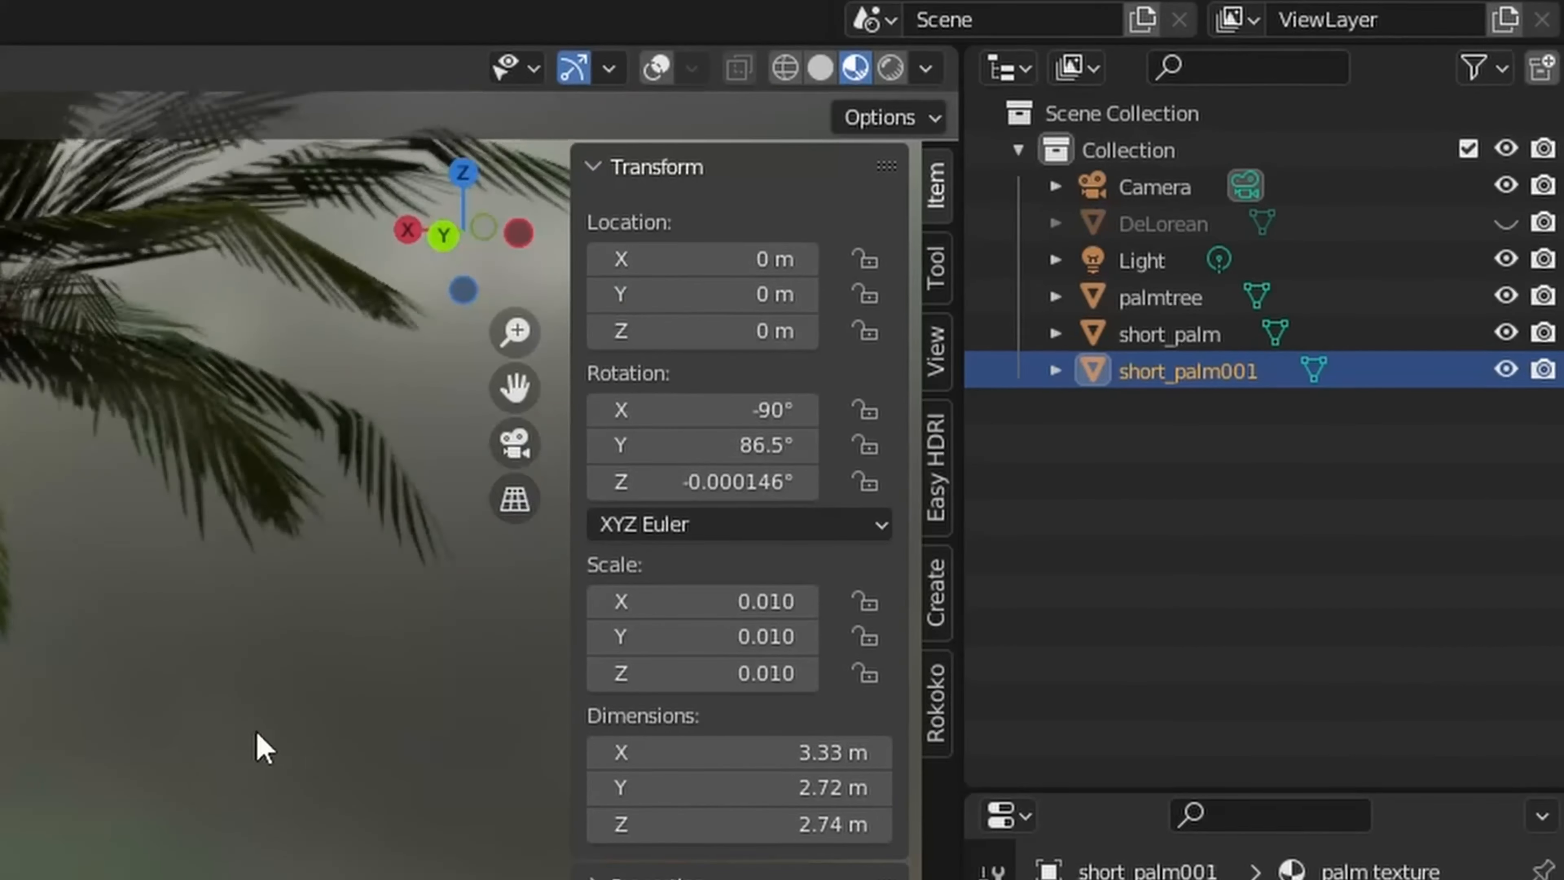
alt+drag(67, 857, 123, 856)
alt+shift+drag(123, 856, 162, 867)
alt+drag(938, 418, 1017, 388)
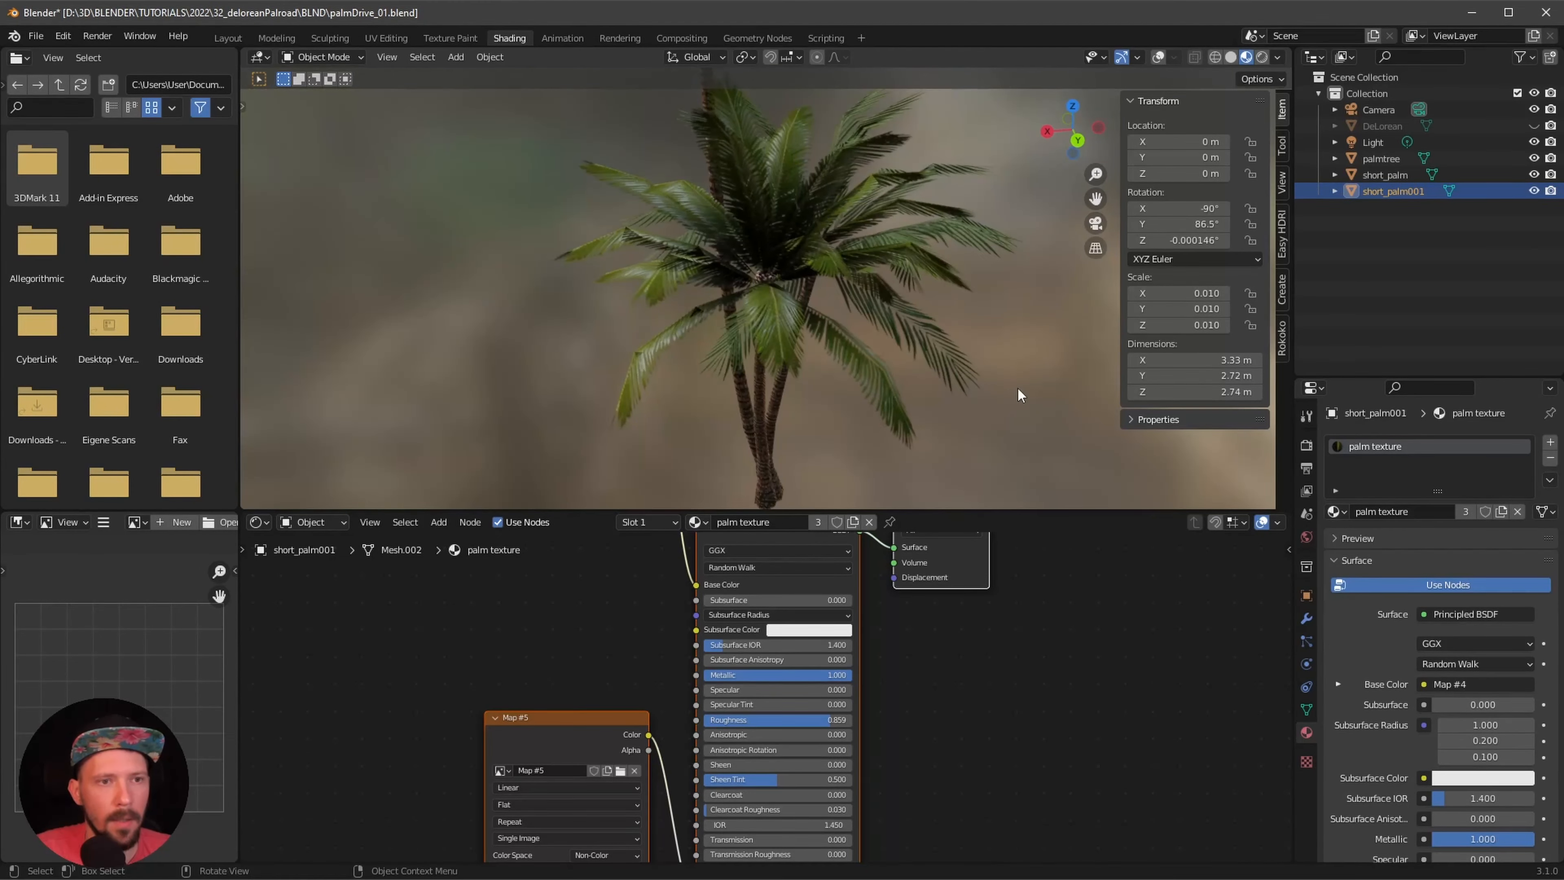
- Hide short_palm001 and short_palm in the viewport so only palmtree is shown
click(1533, 190)
click(1534, 174)
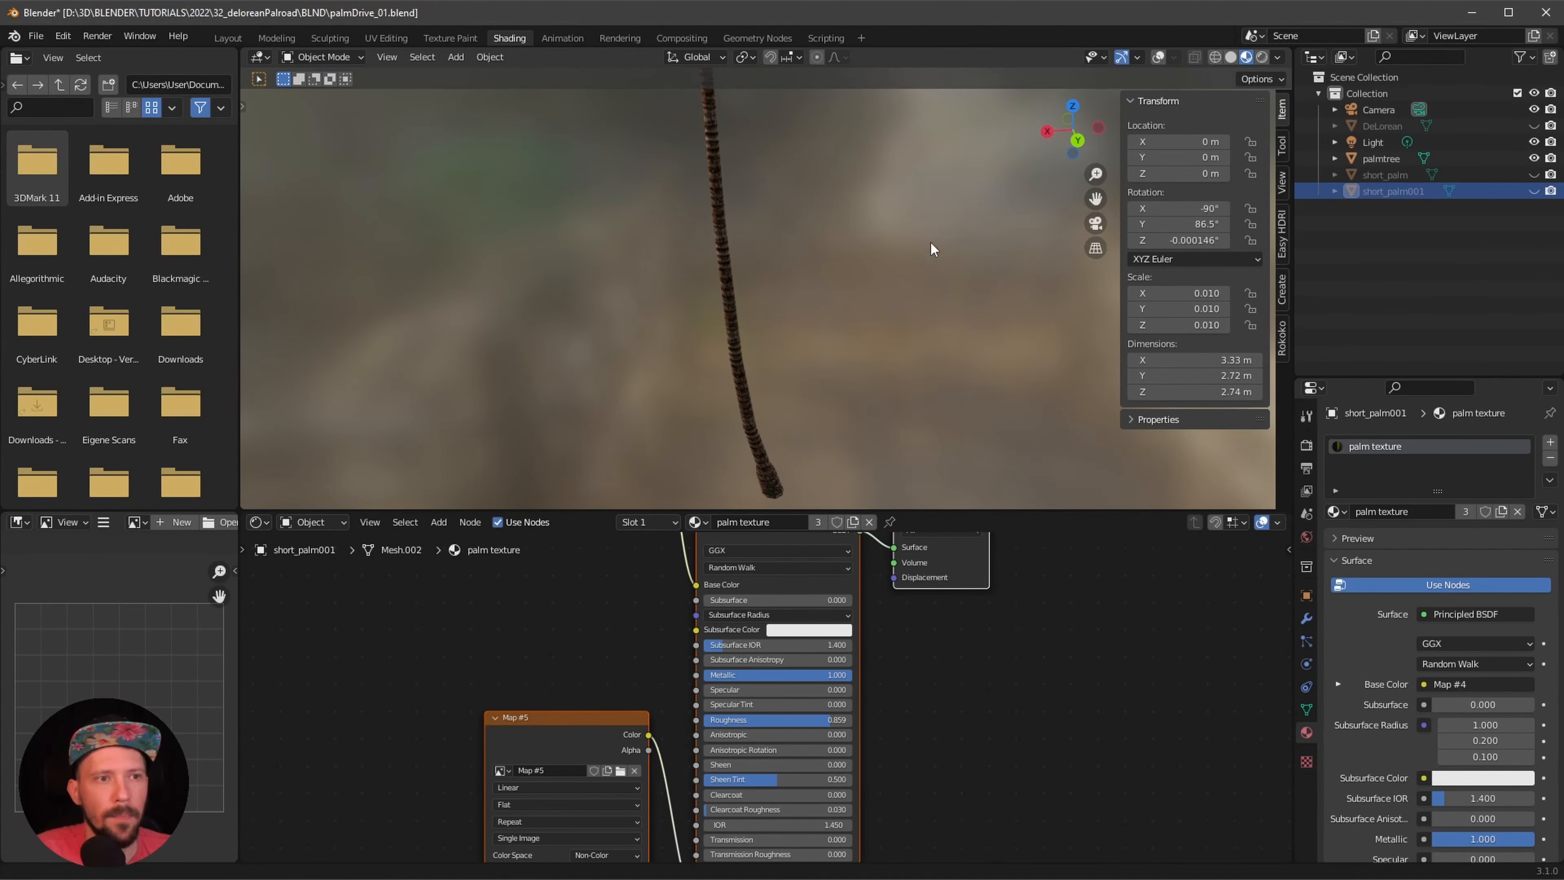
alt+drag(943, 393, 883, 338)
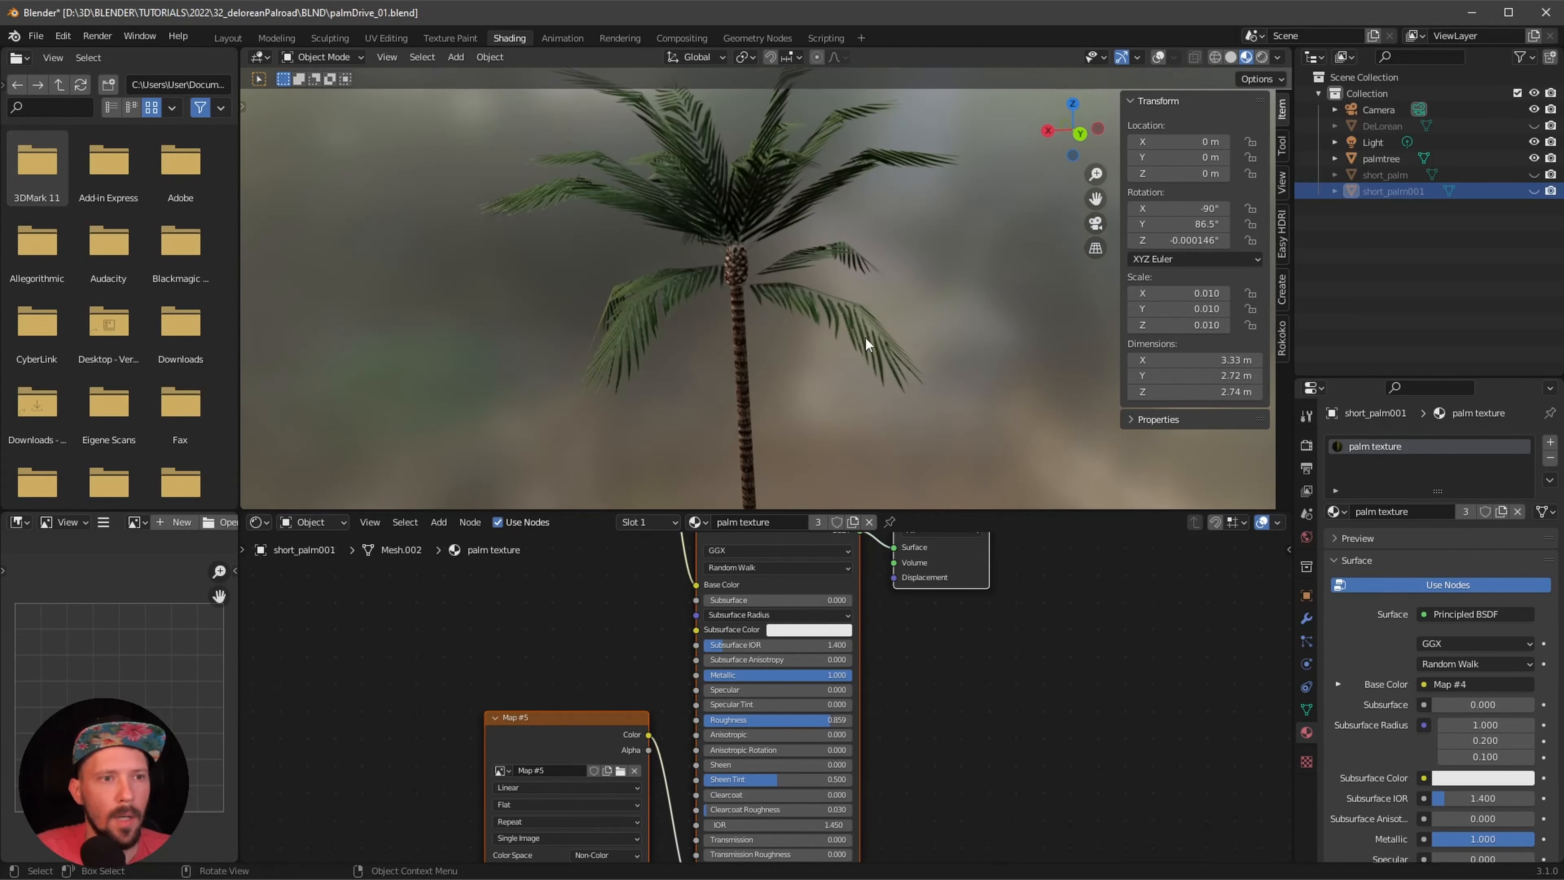
- Add a Subdivision Surface modifier to palmtree and compare the fronds with the modifier's viewport display off and on
click(828, 318)
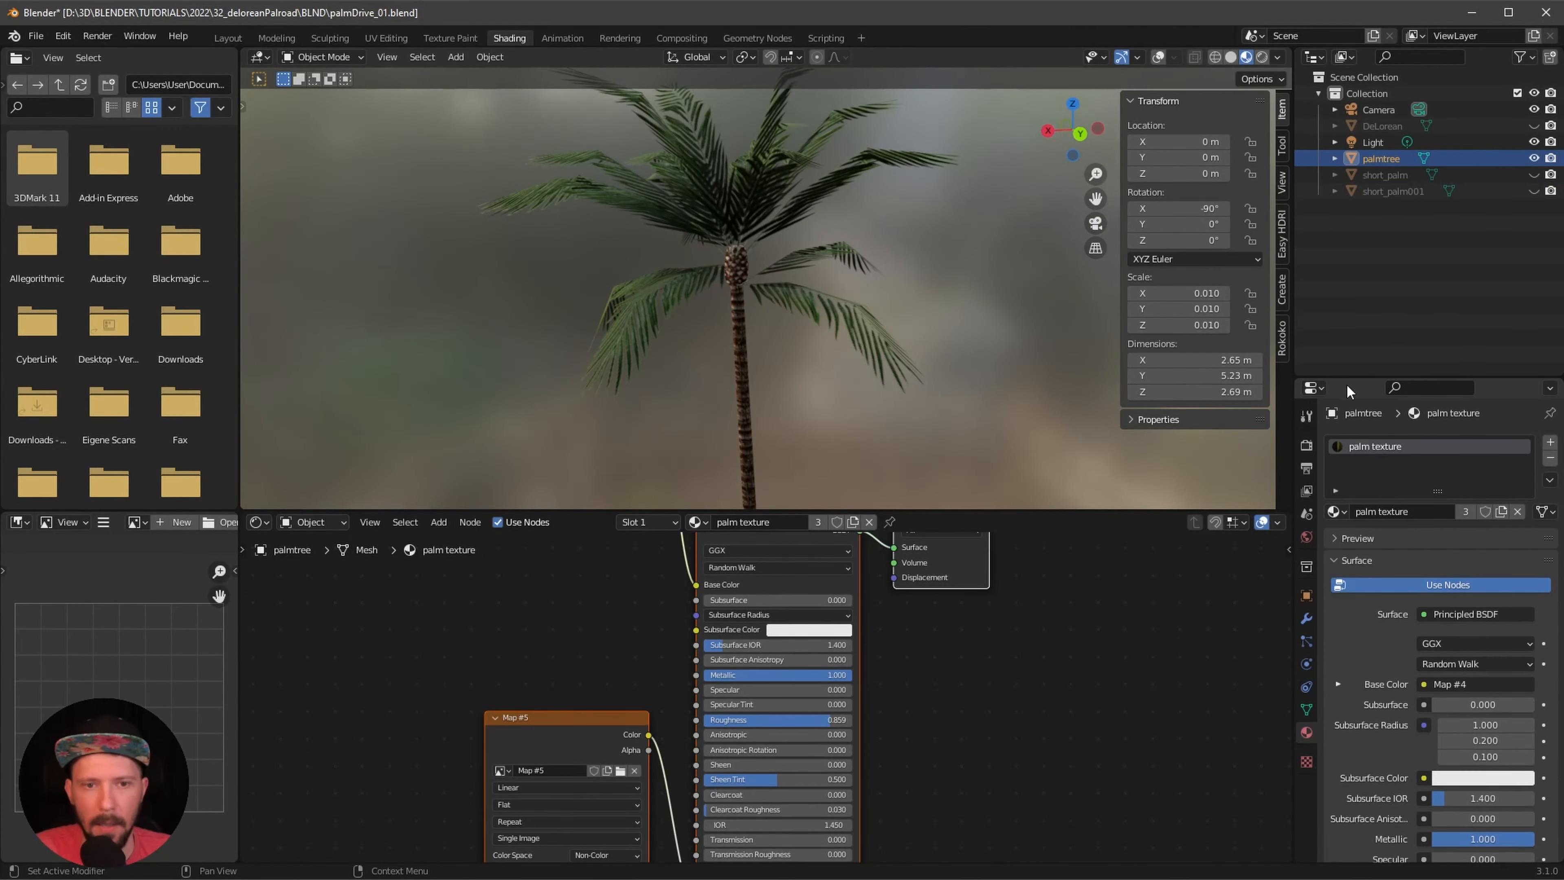
click(1305, 621)
click(1400, 446)
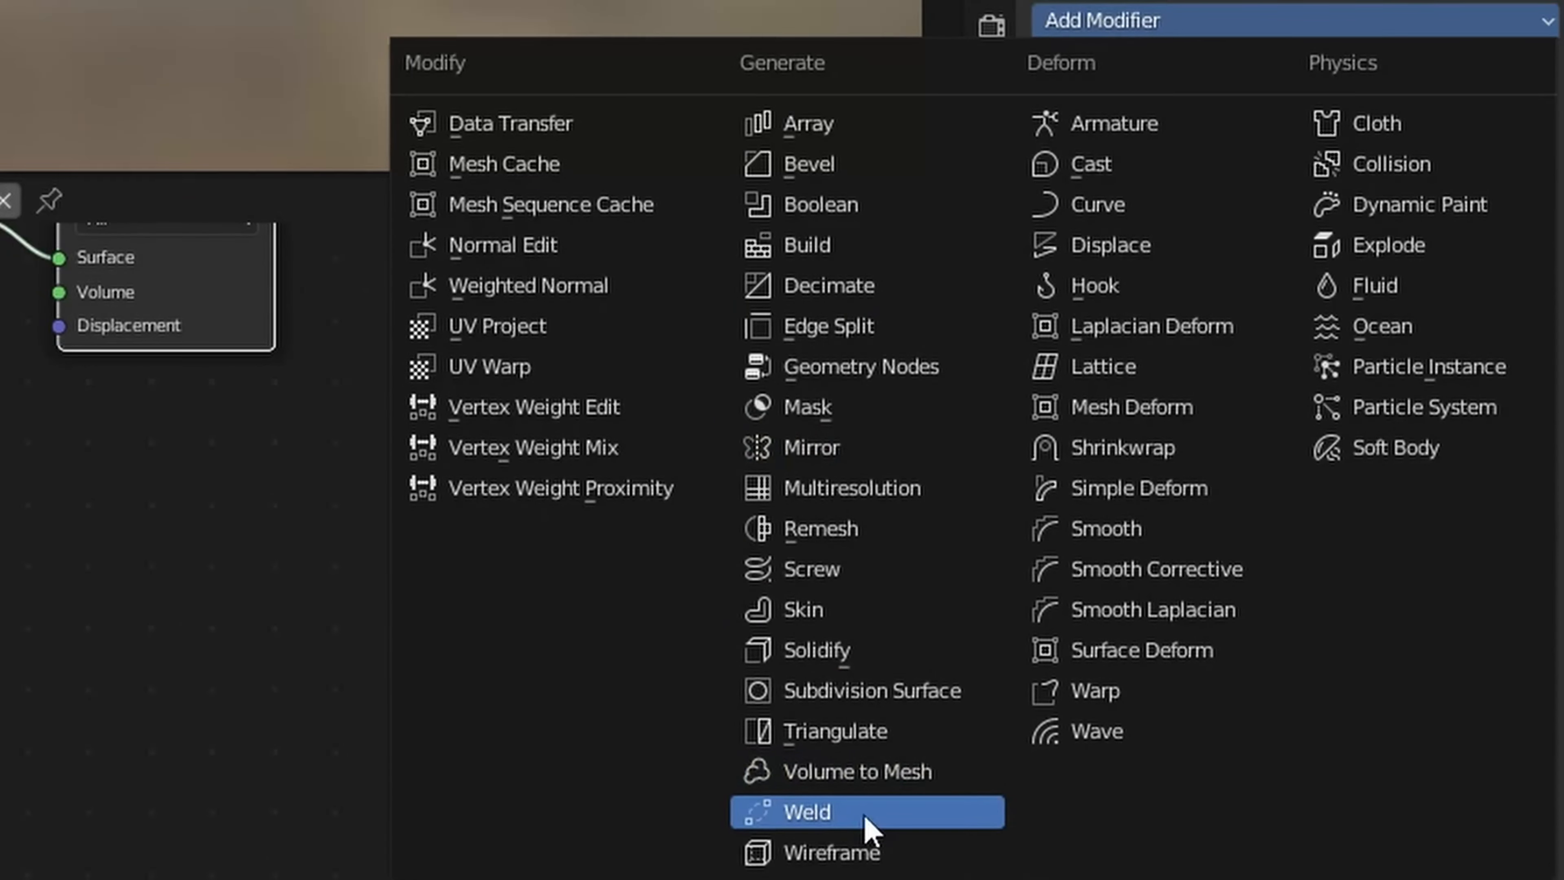
click(924, 694)
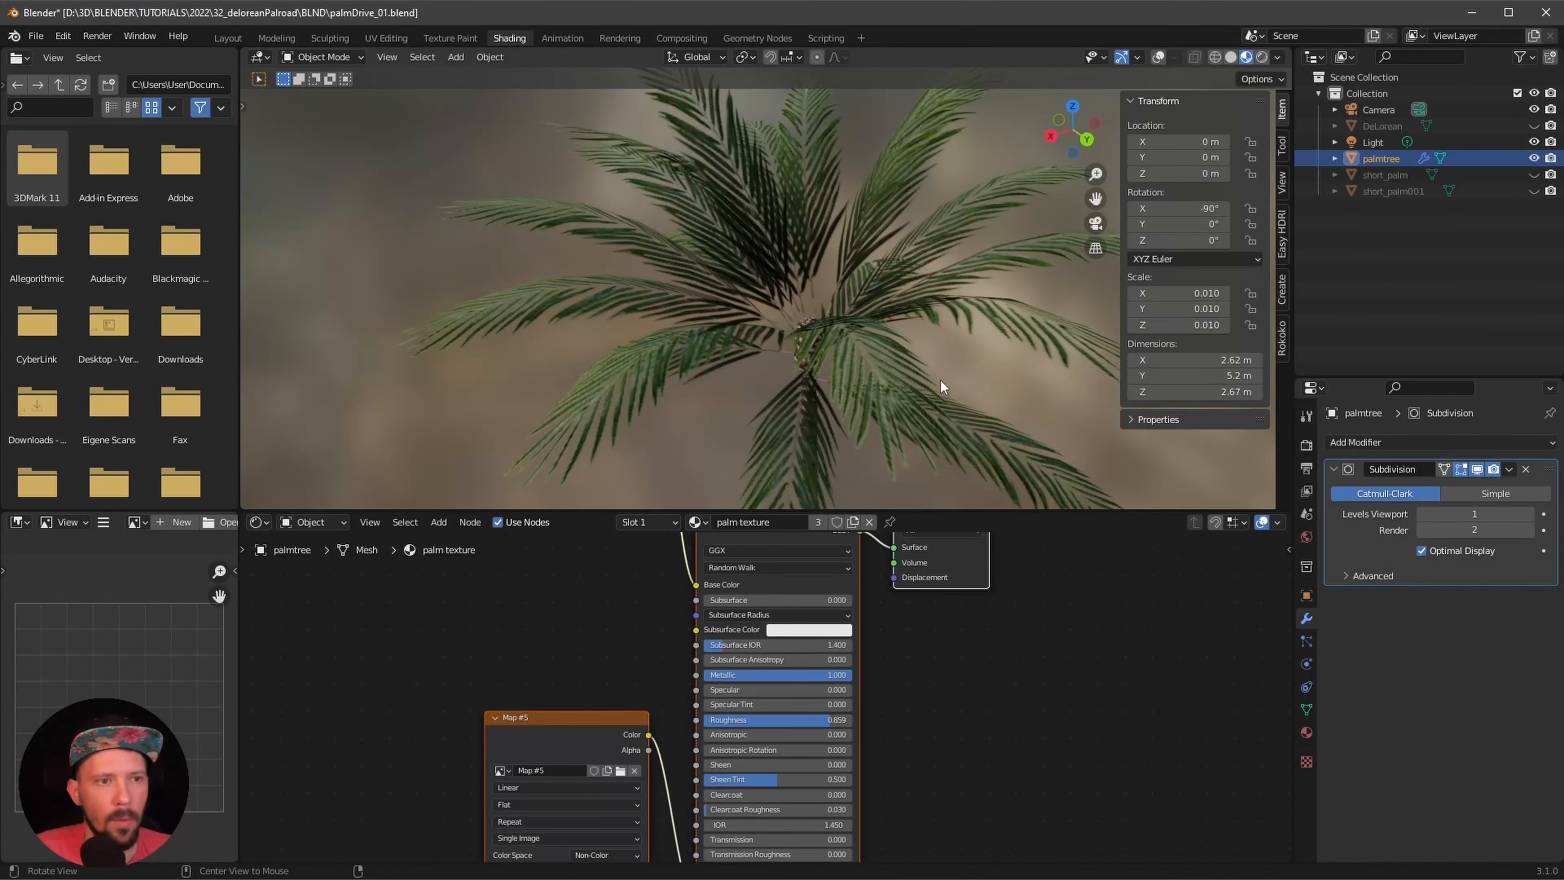
middle_drag(940, 382, 901, 314)
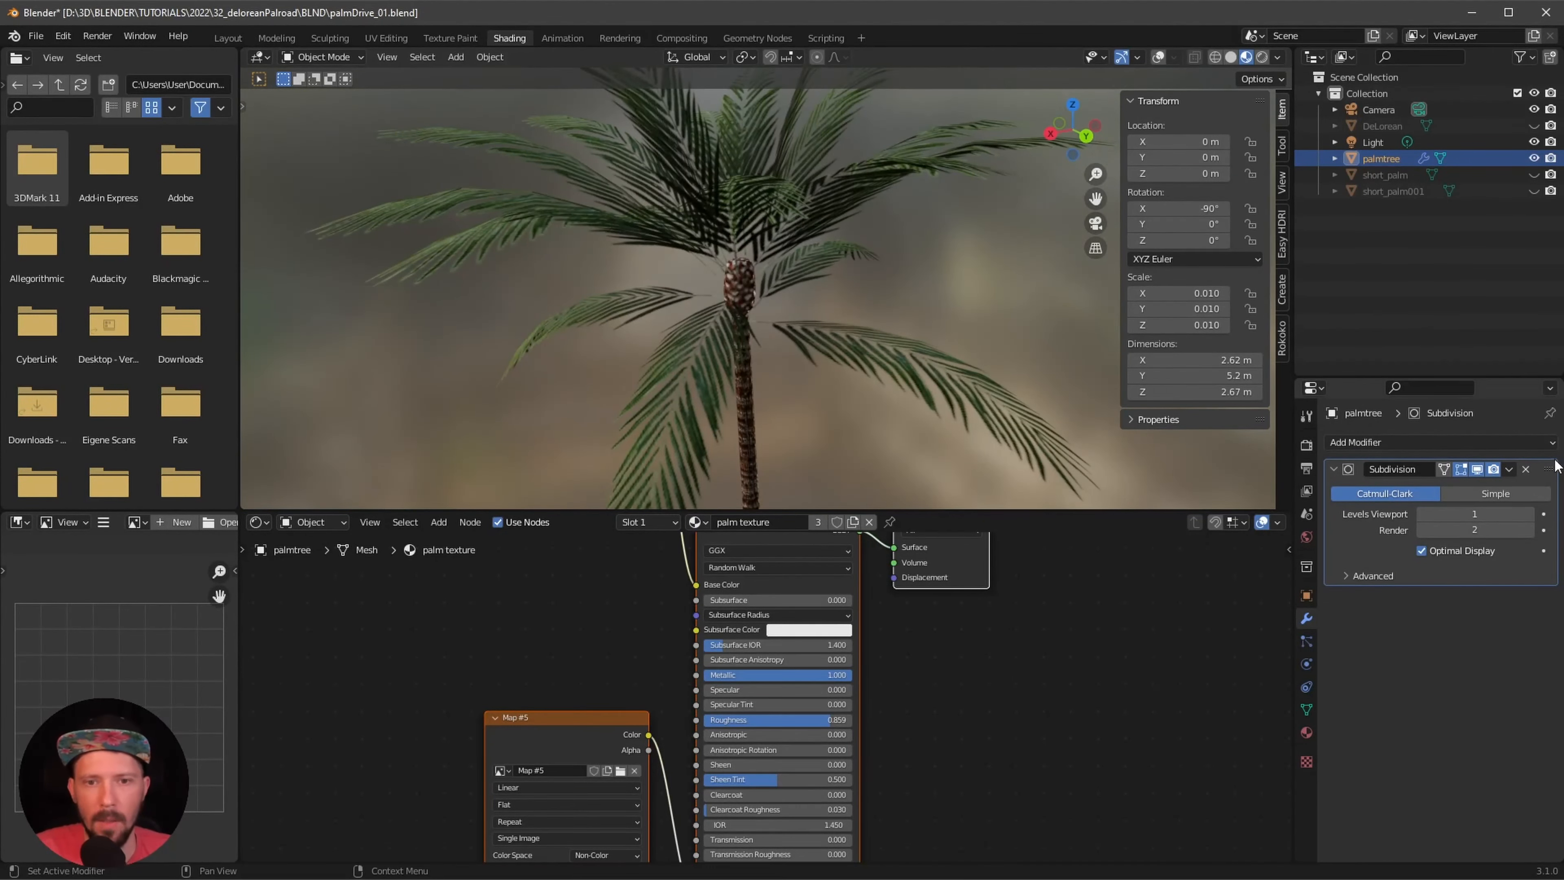
click(1477, 469)
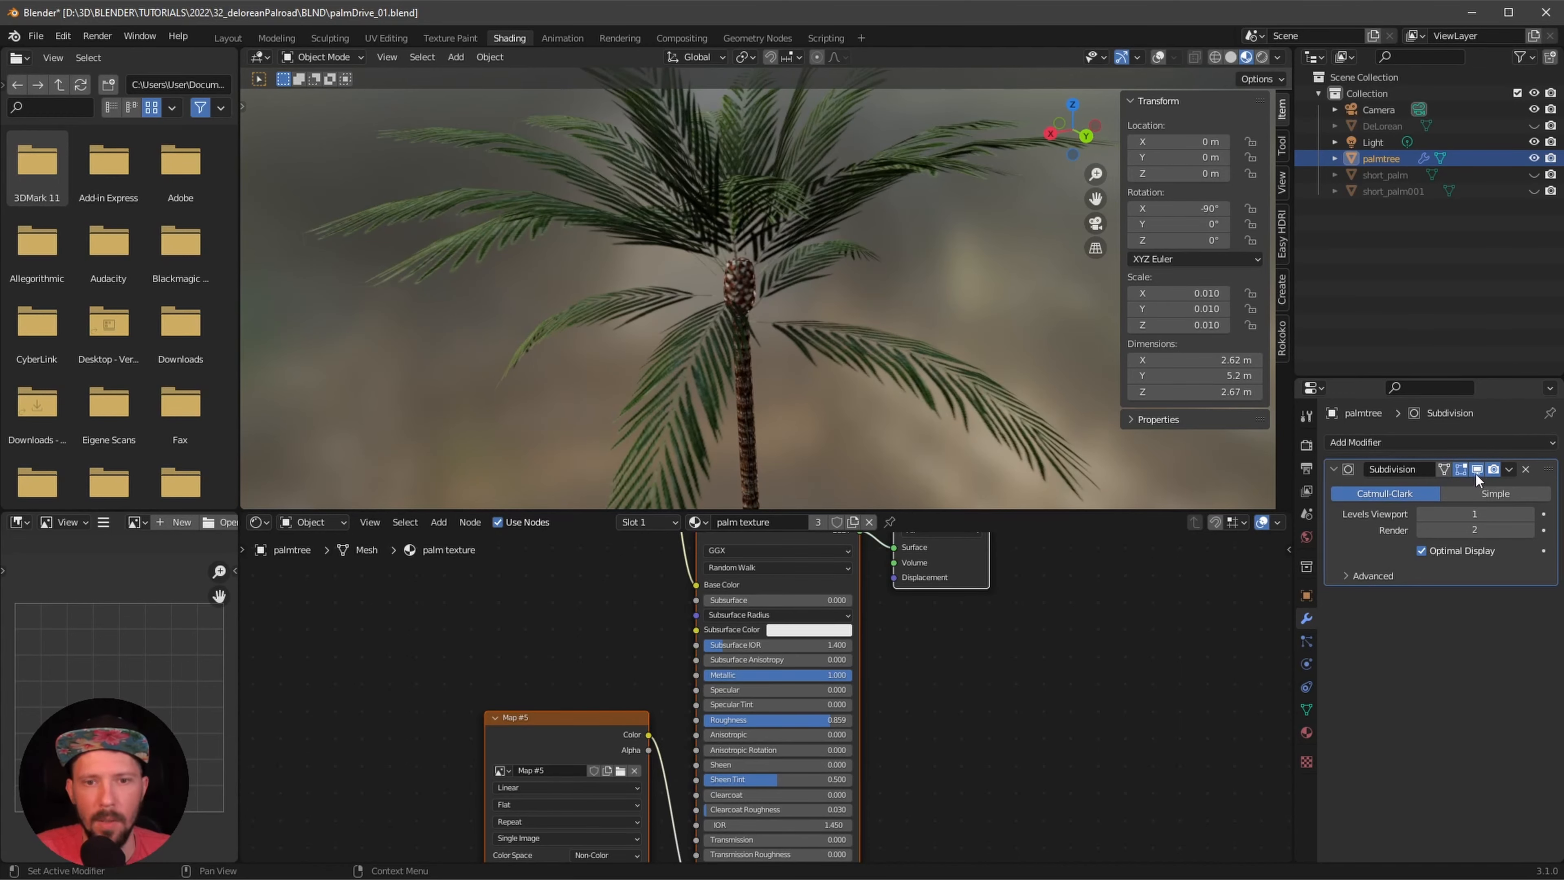
click(1476, 469)
middle_drag(948, 358, 922, 342)
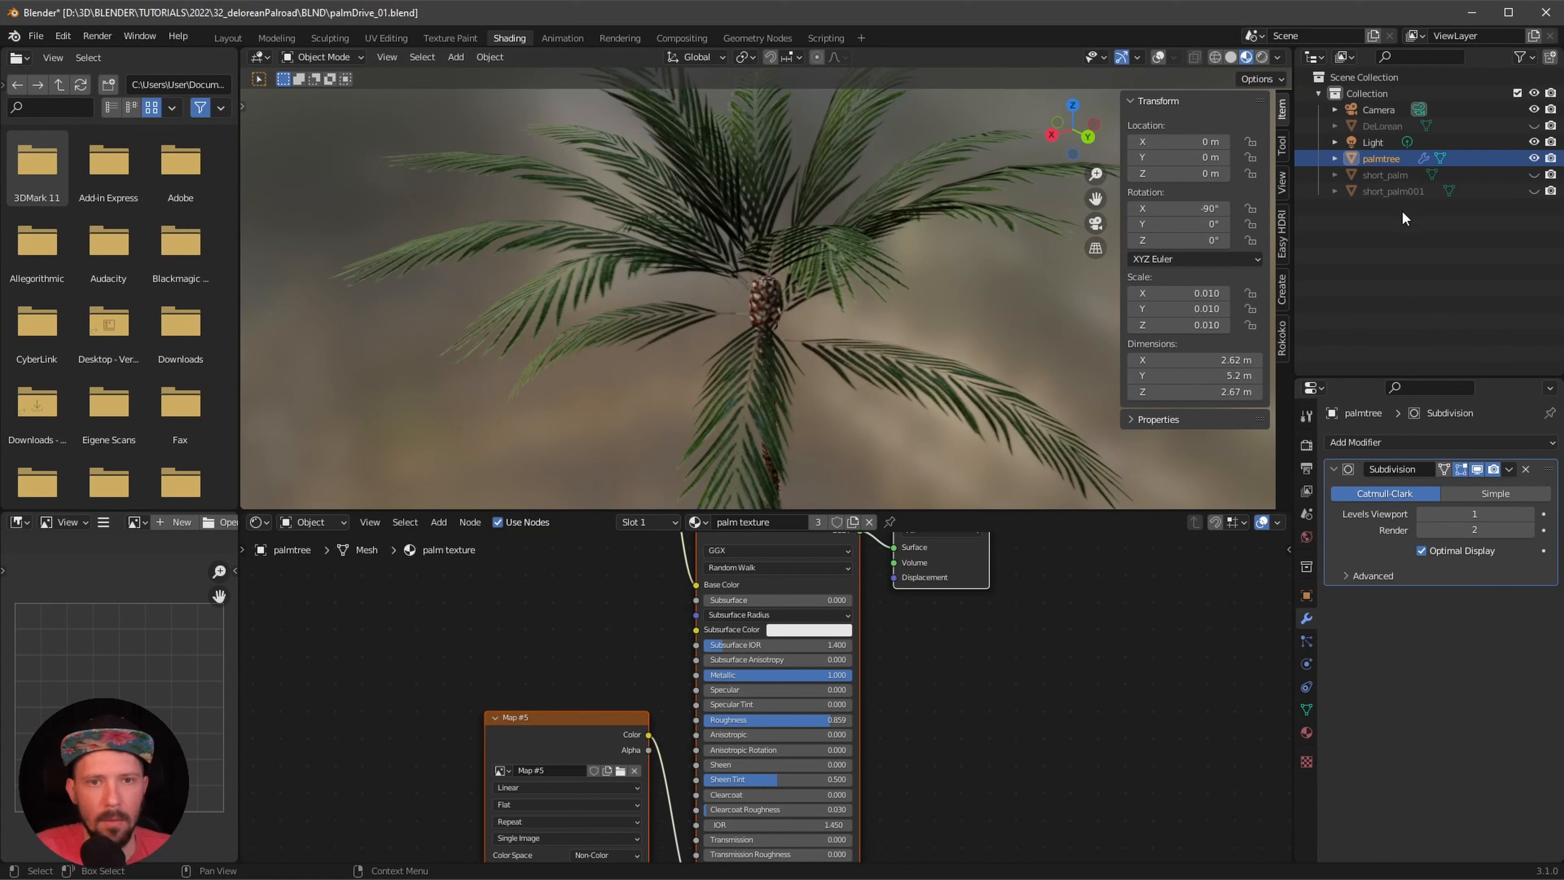
- Unhide short_palm and short_palm001 and give each a Subdivision Surface modifier
click(1457, 176)
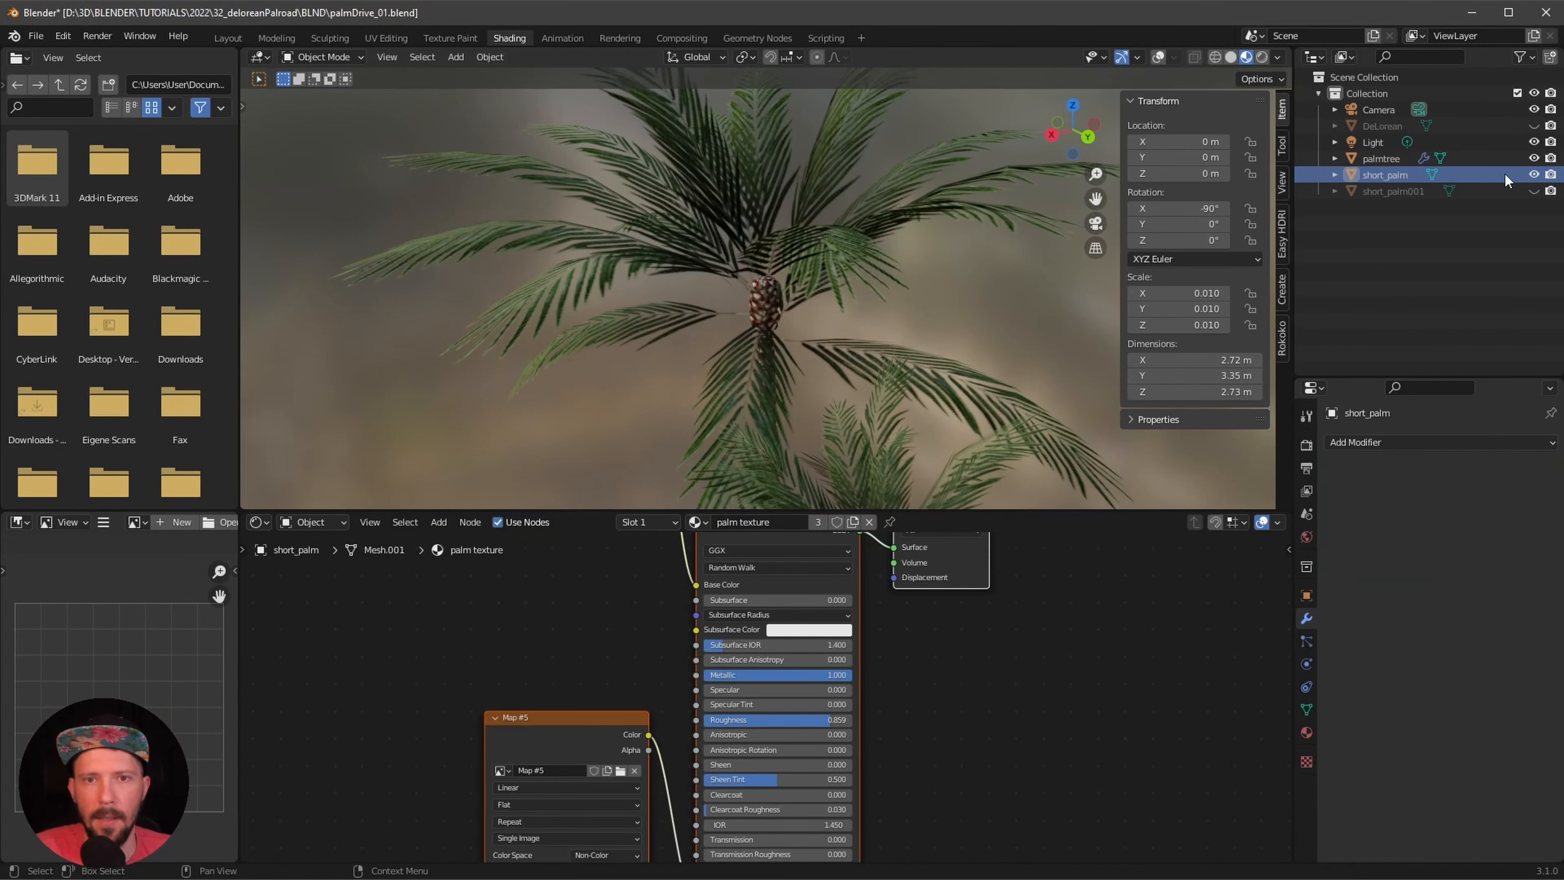
click(1393, 443)
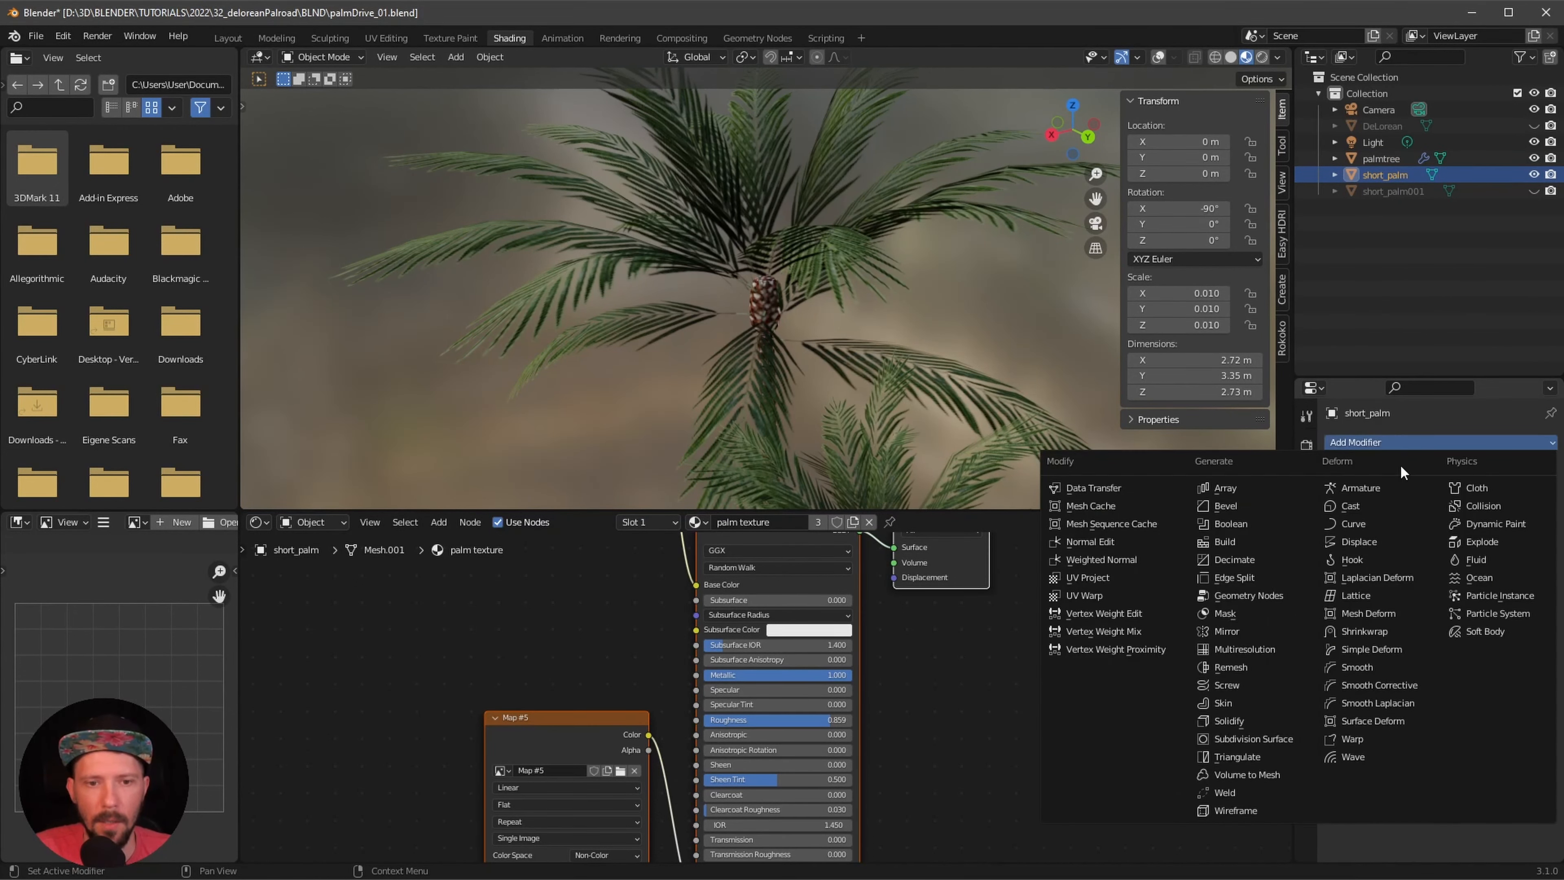
click(1281, 737)
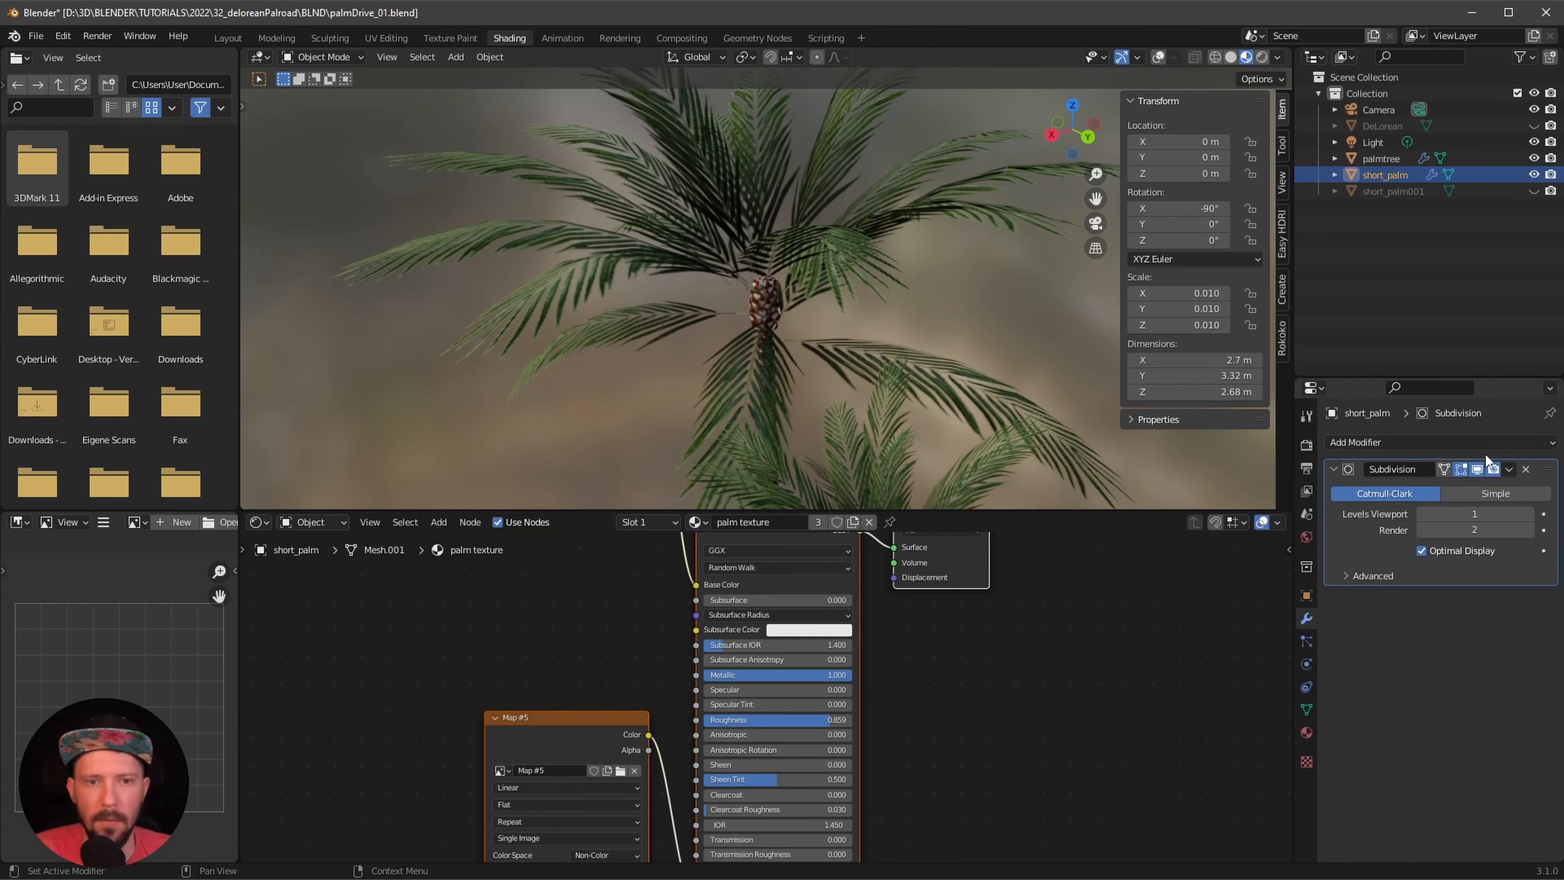
click(1416, 192)
click(1404, 444)
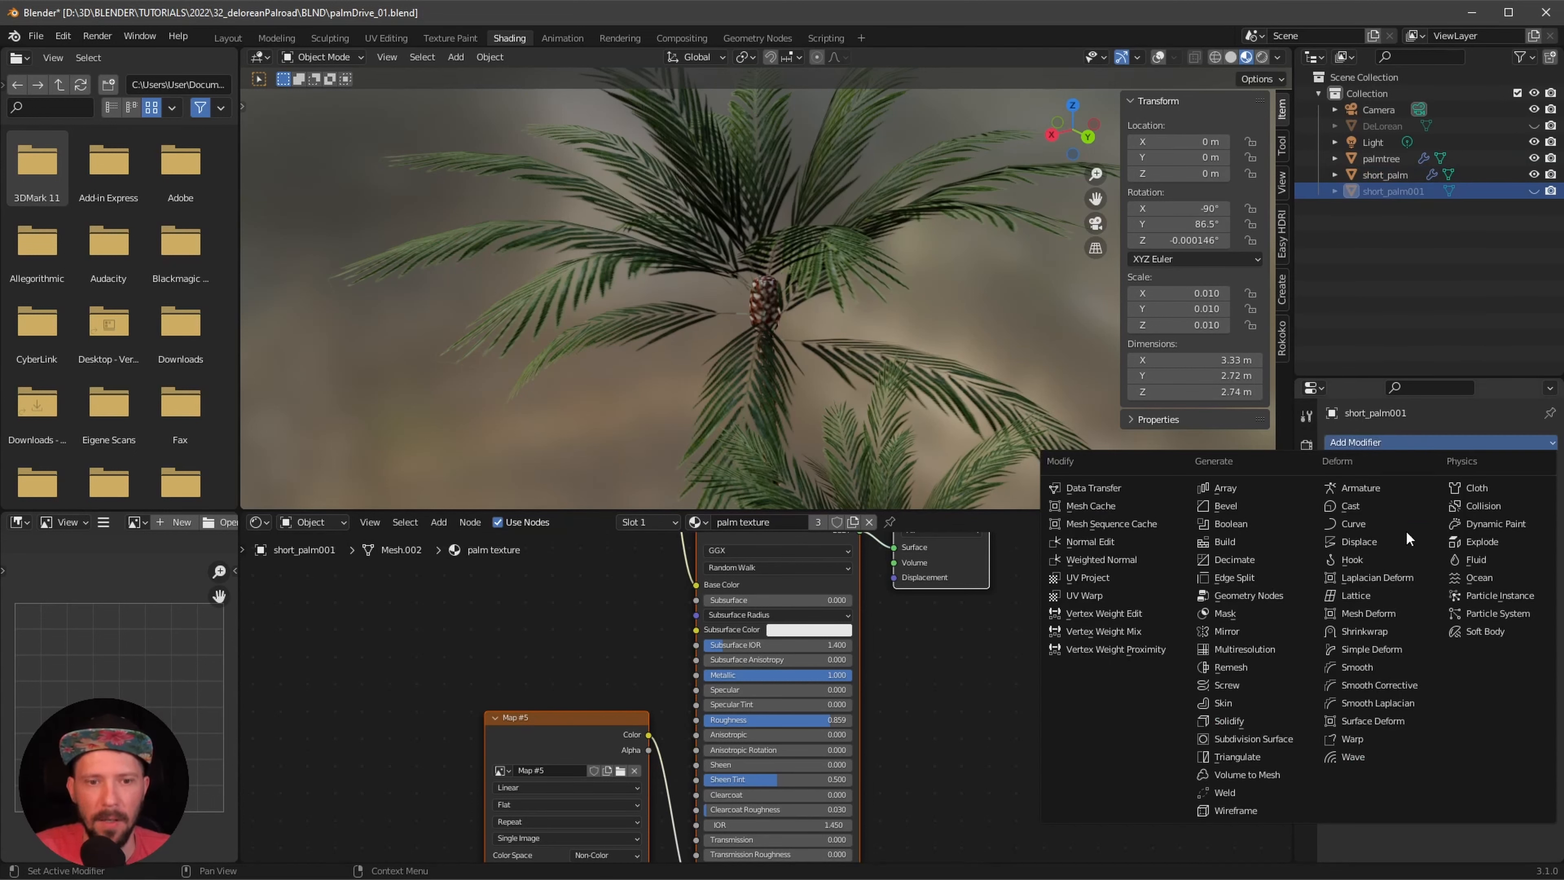
click(1274, 737)
scroll(766, 478, down, 6)
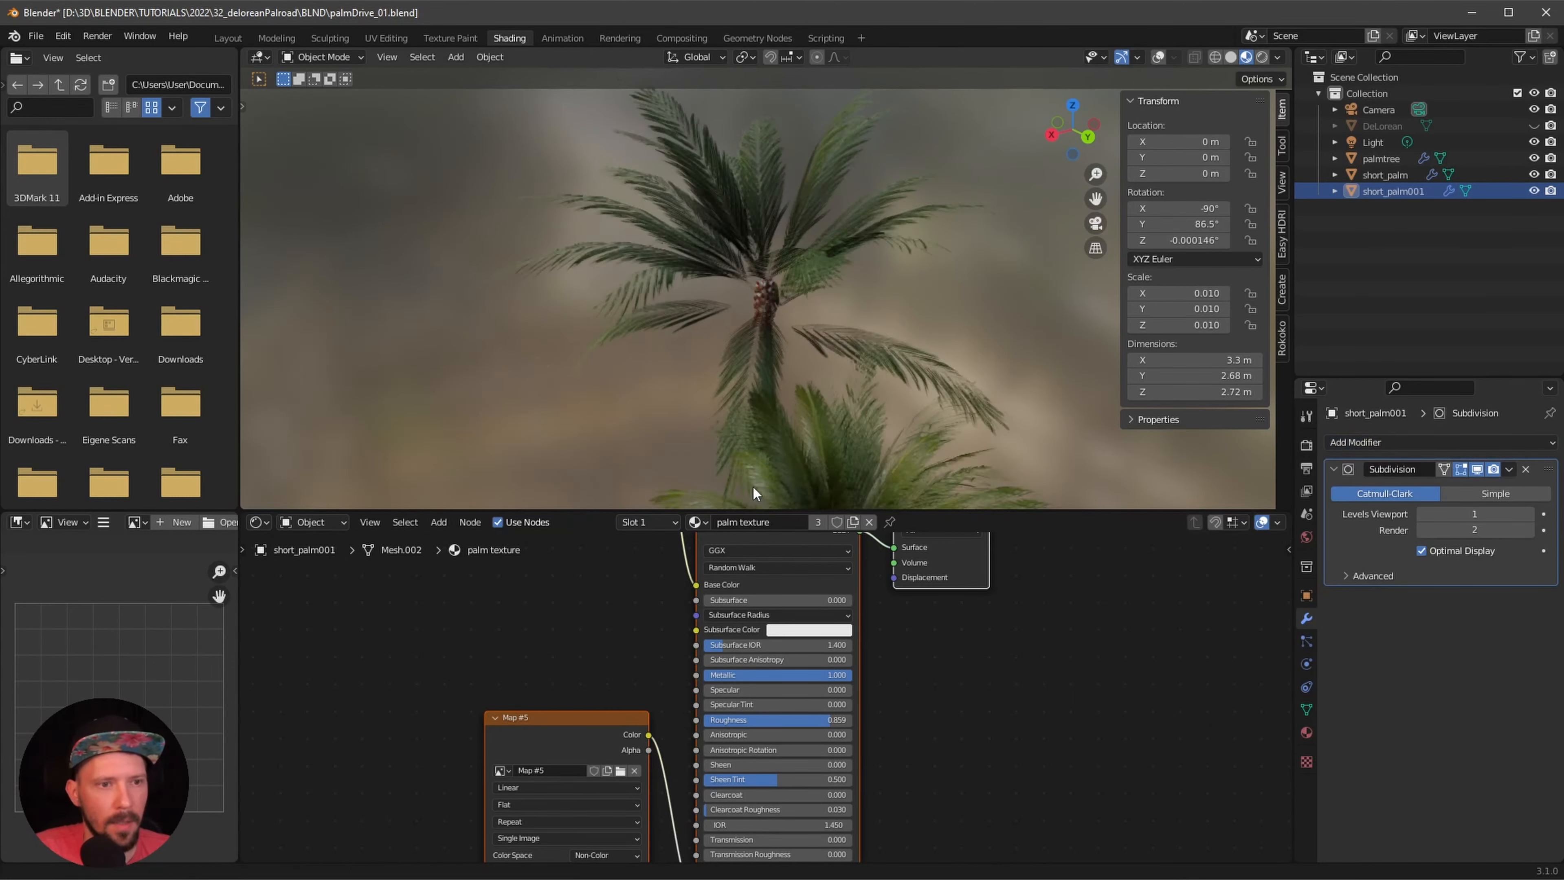
middle_drag(883, 429, 903, 340)
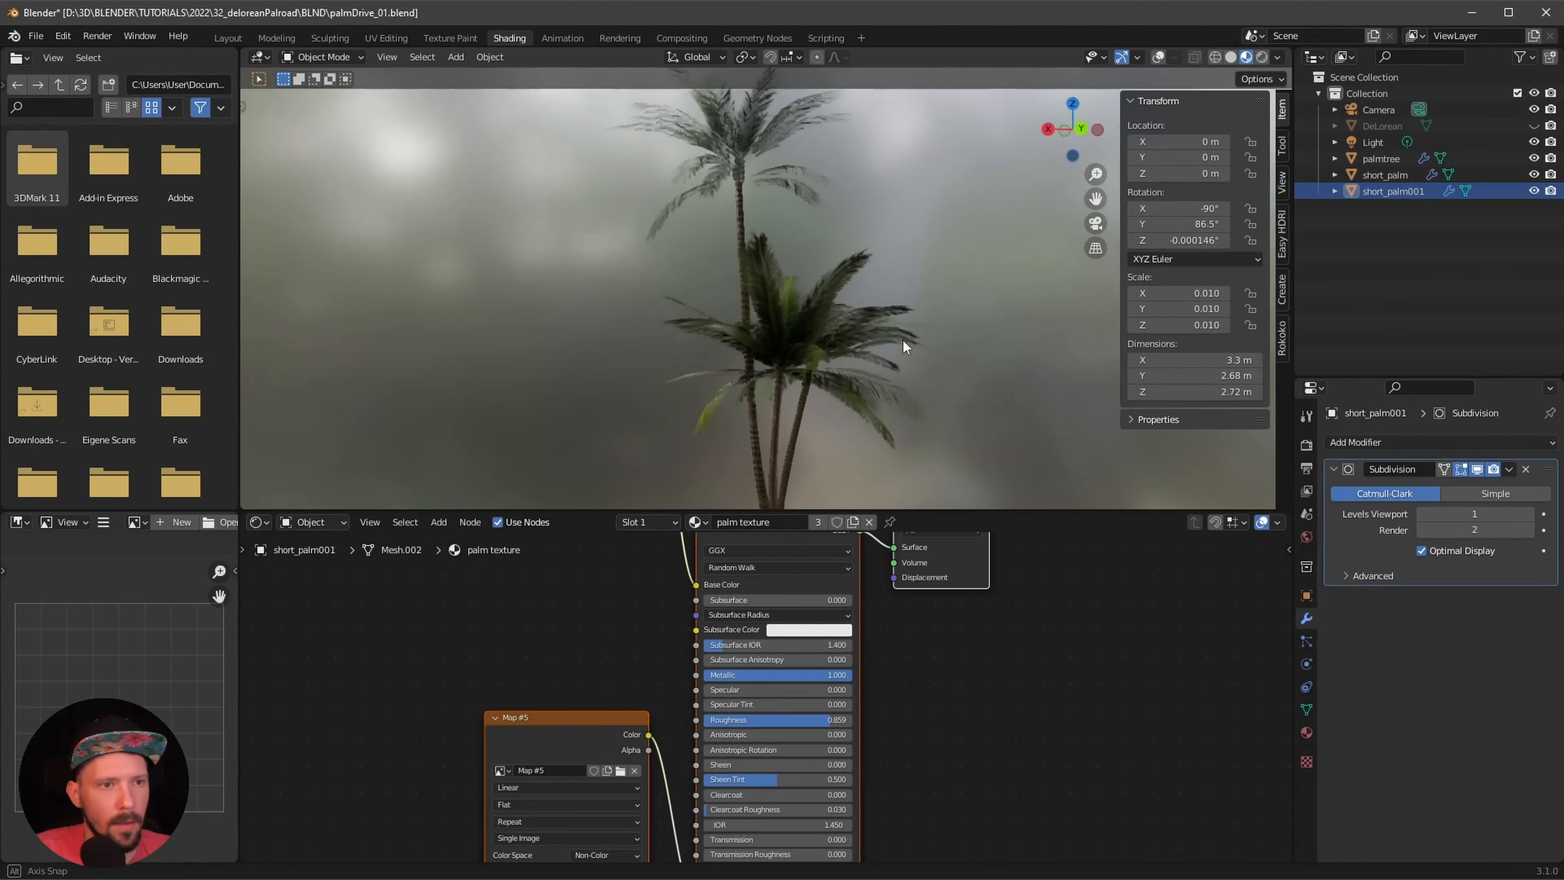
- Move palmtree, short_palm and short_palm001 into a new collection named _palmTrees
click(1382, 158)
shift+click(1398, 191)
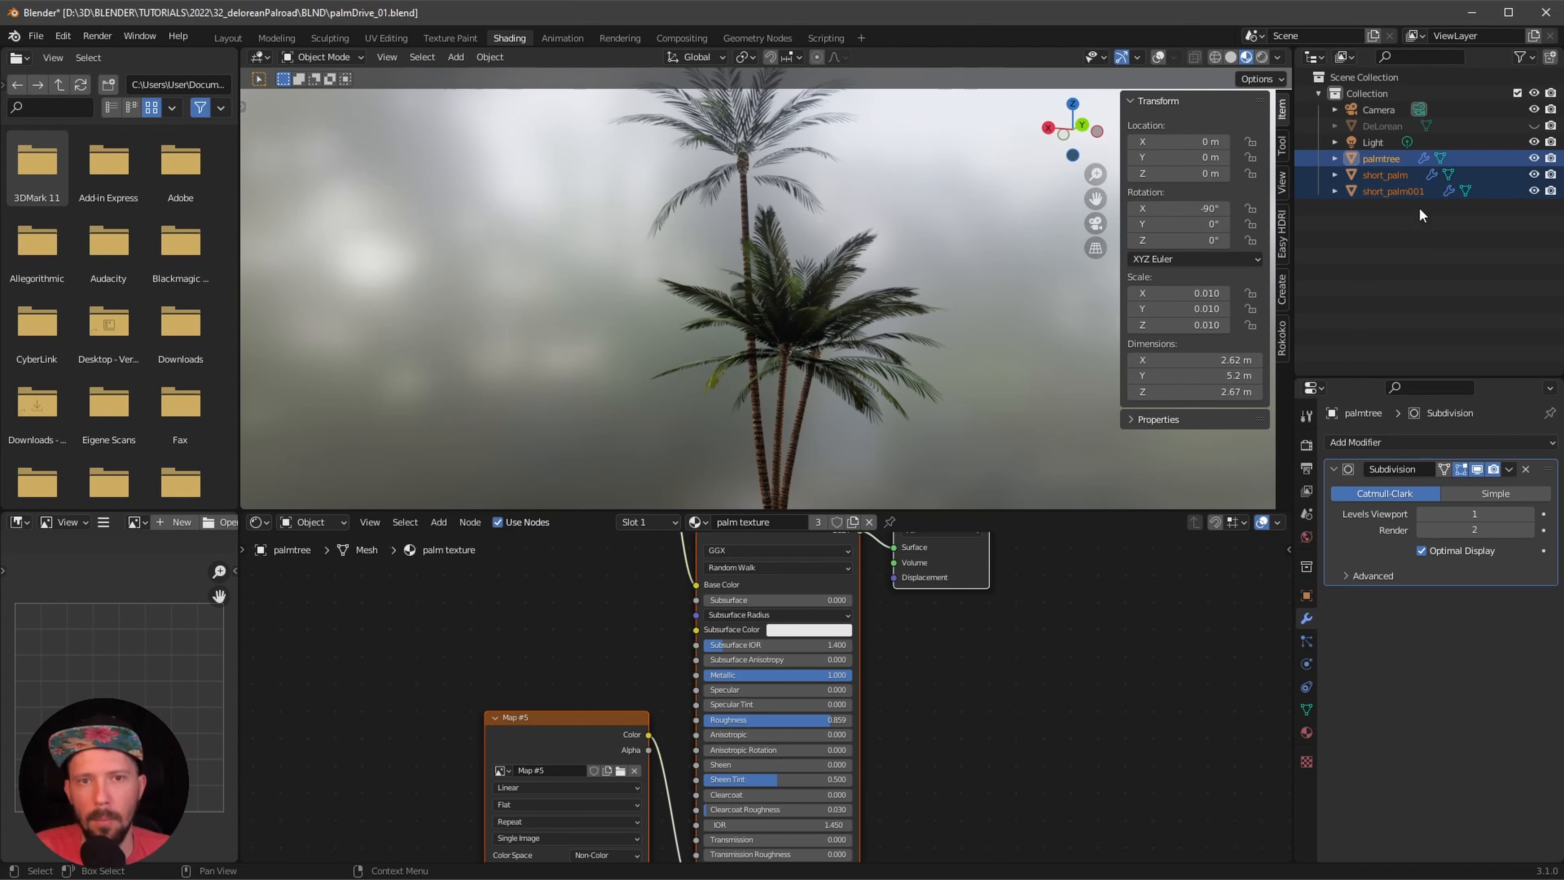
key(m)
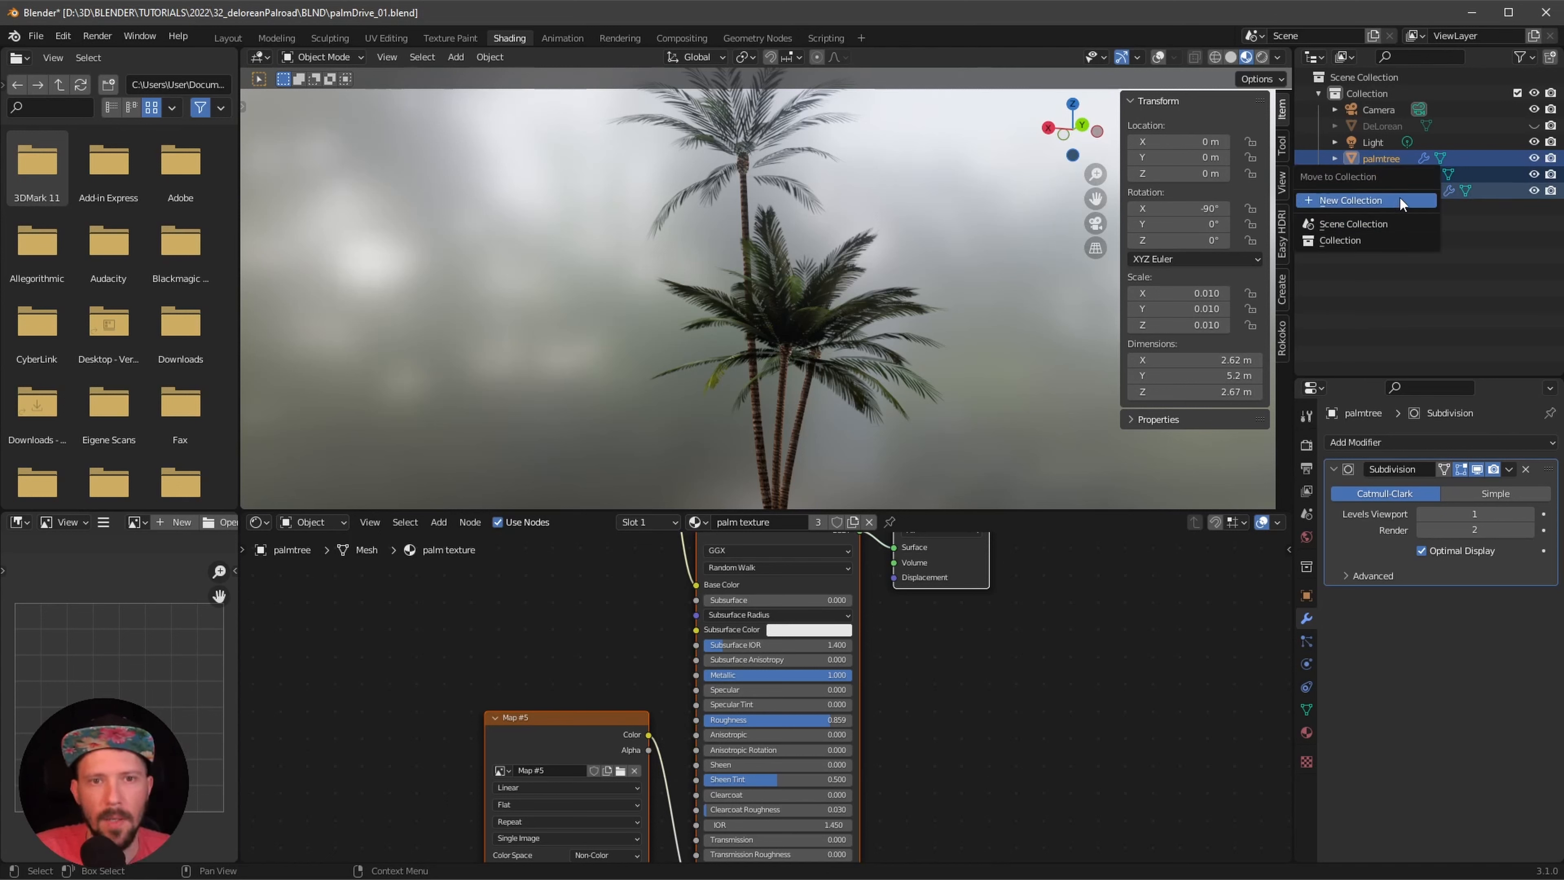
click(1401, 201)
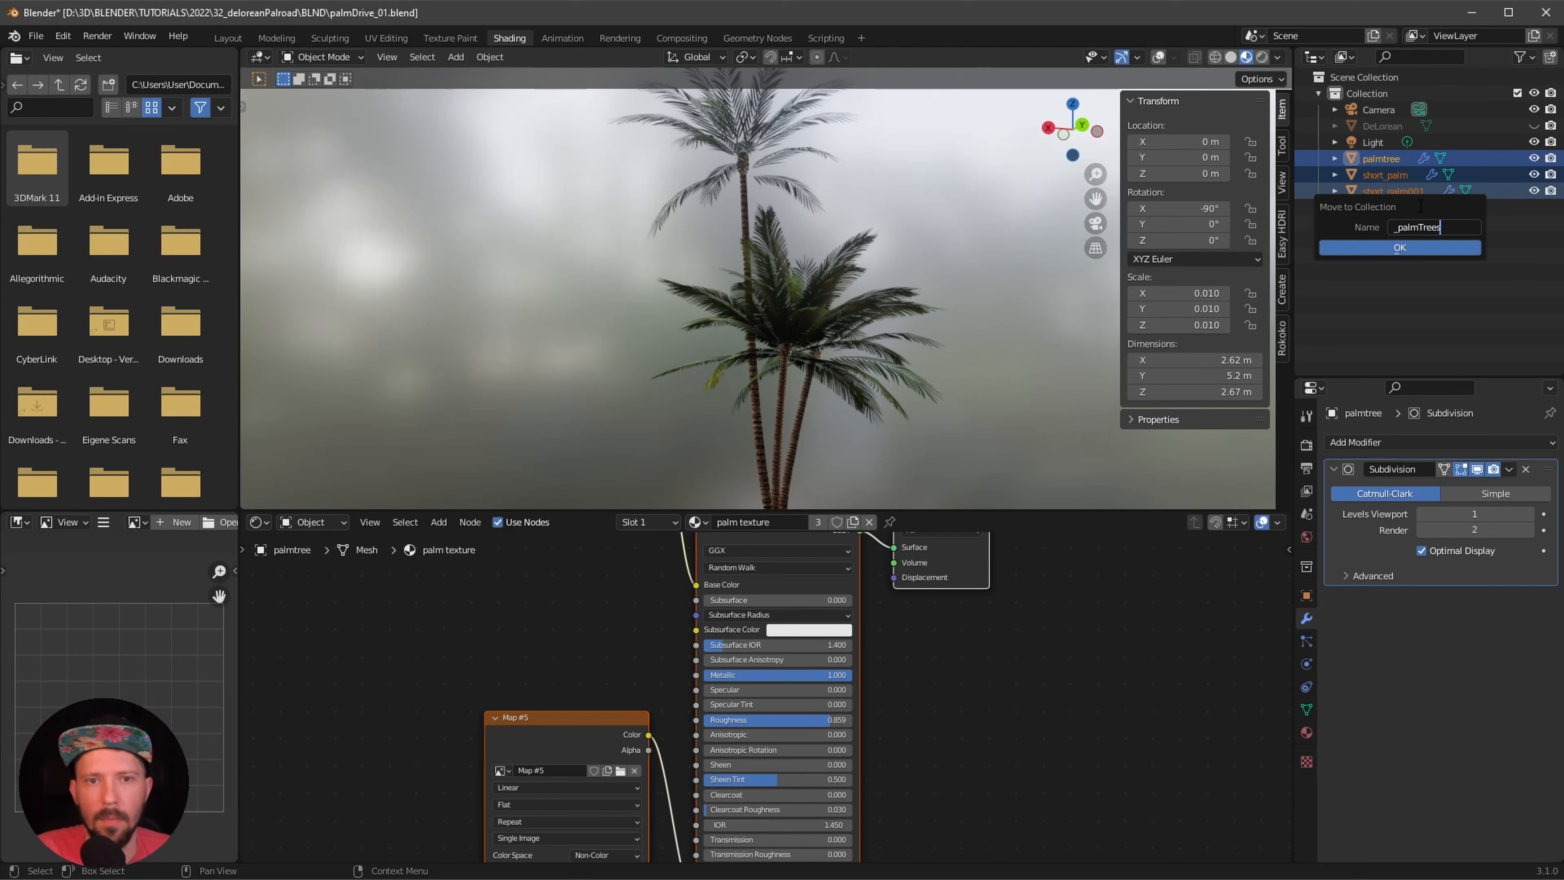
text(_palmTrees)
key(Return)
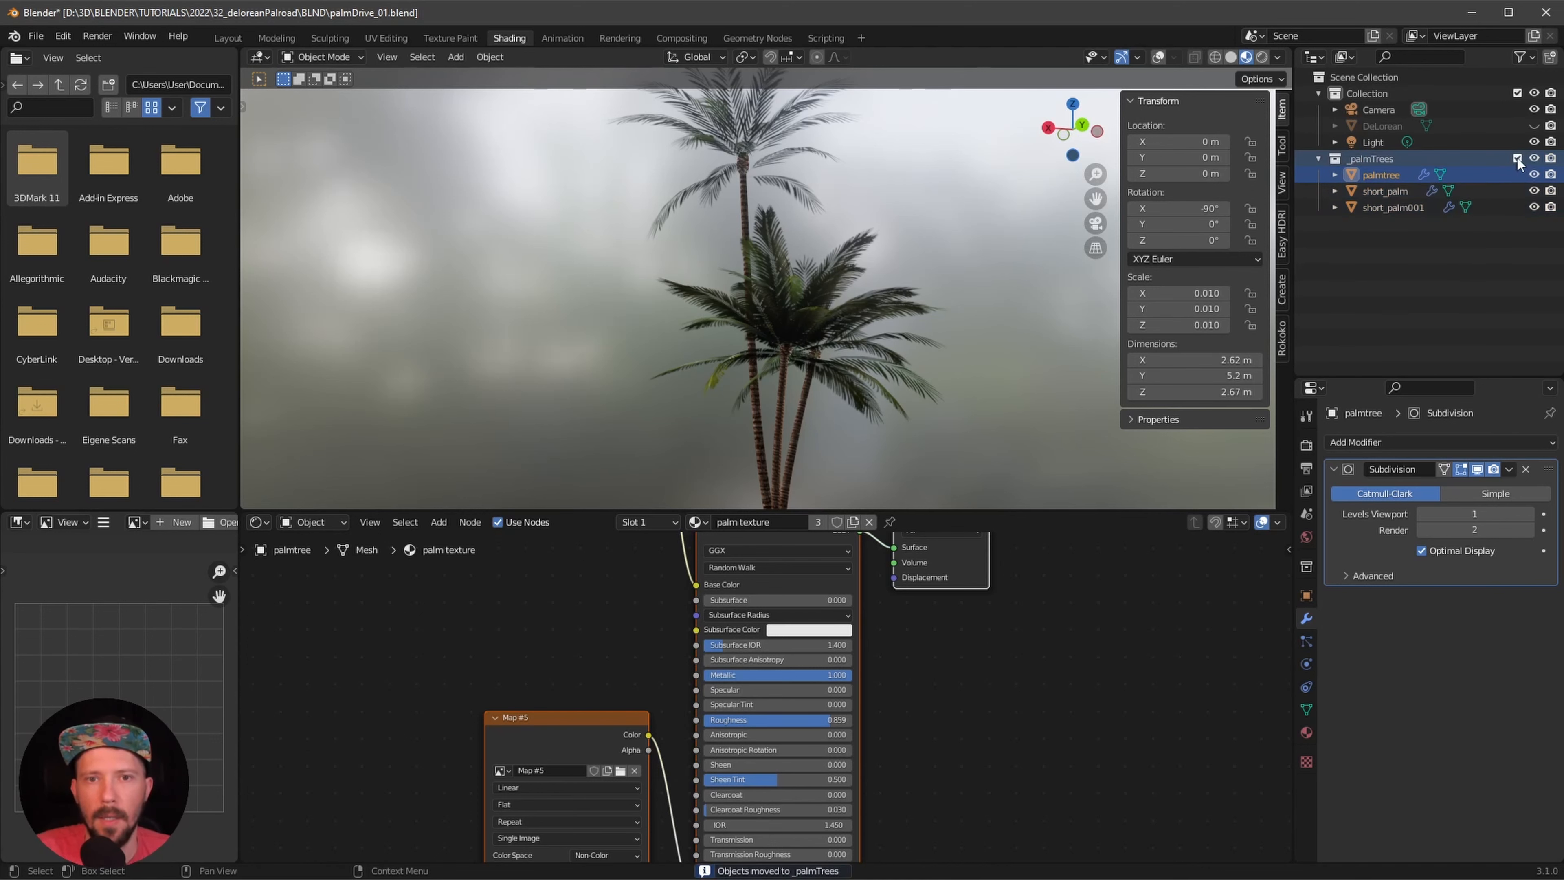
- Exclude the _palmTrees collection from the view layer and unhide the DeLorean
click(1518, 159)
click(1534, 125)
alt+drag(880, 367, 660, 364)
ctrl+alt+drag(660, 364, 667, 467)
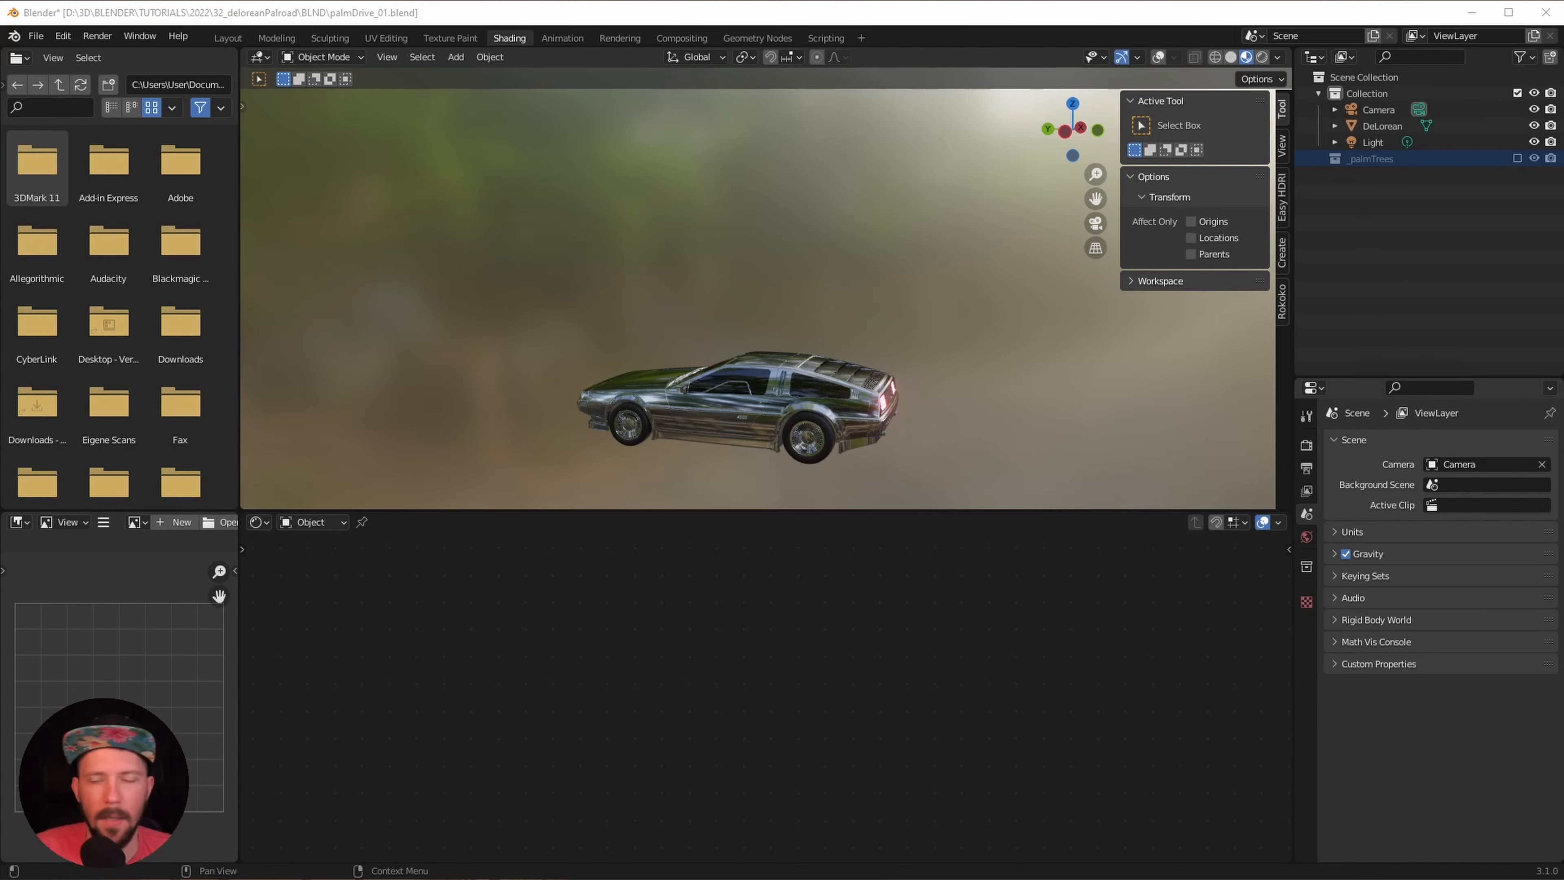
- Add a plane mesh beneath the DeLorean
middle_drag(1046, 431, 1016, 389)
key(shift+a)
mouse_move(1017, 386)
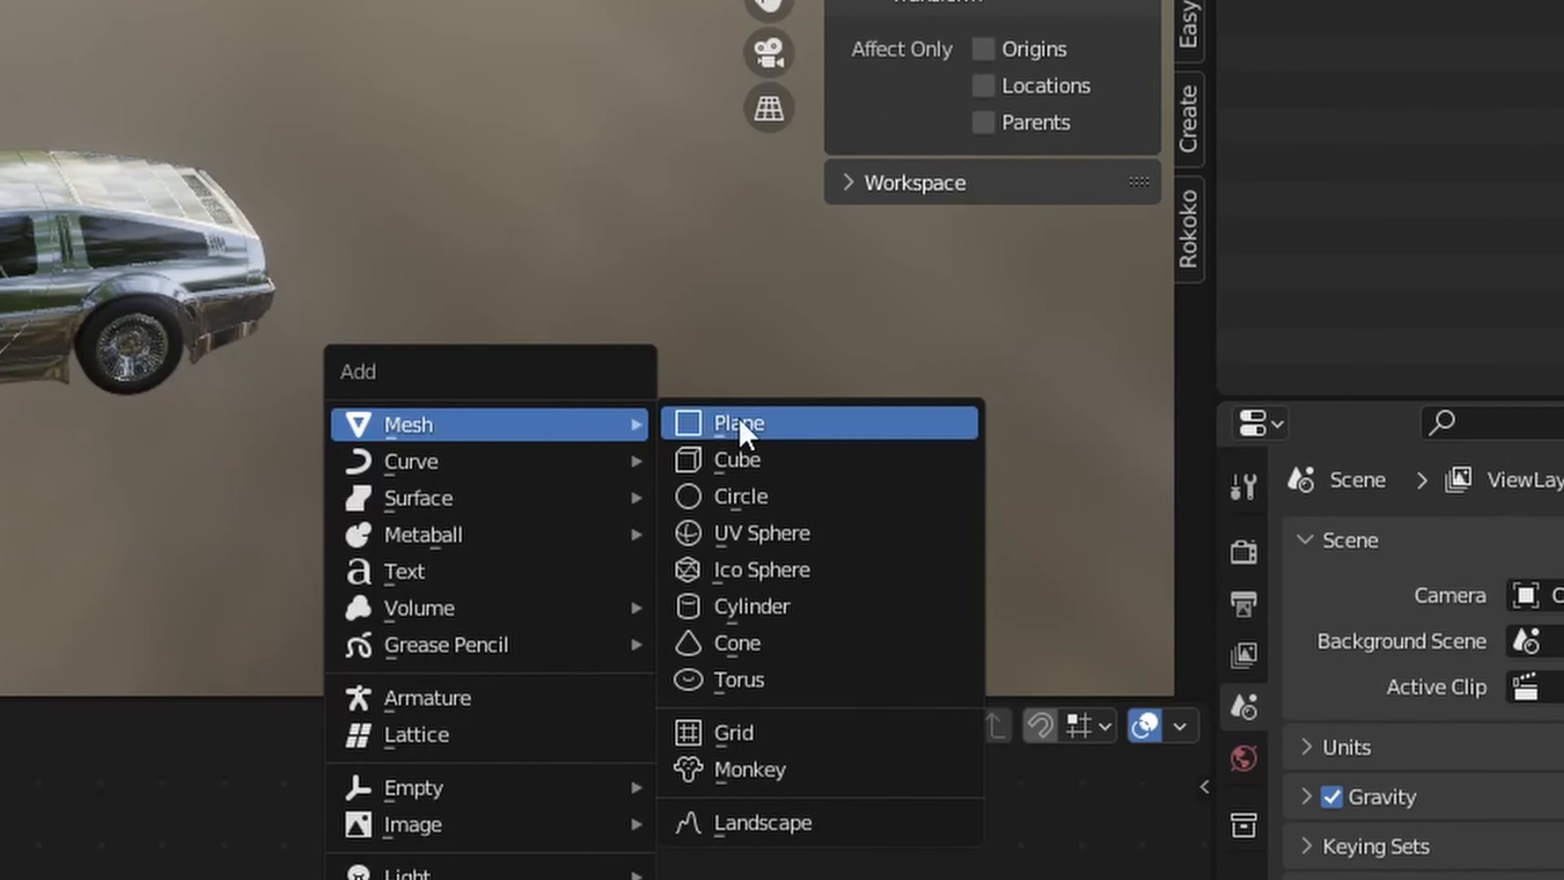
click(794, 434)
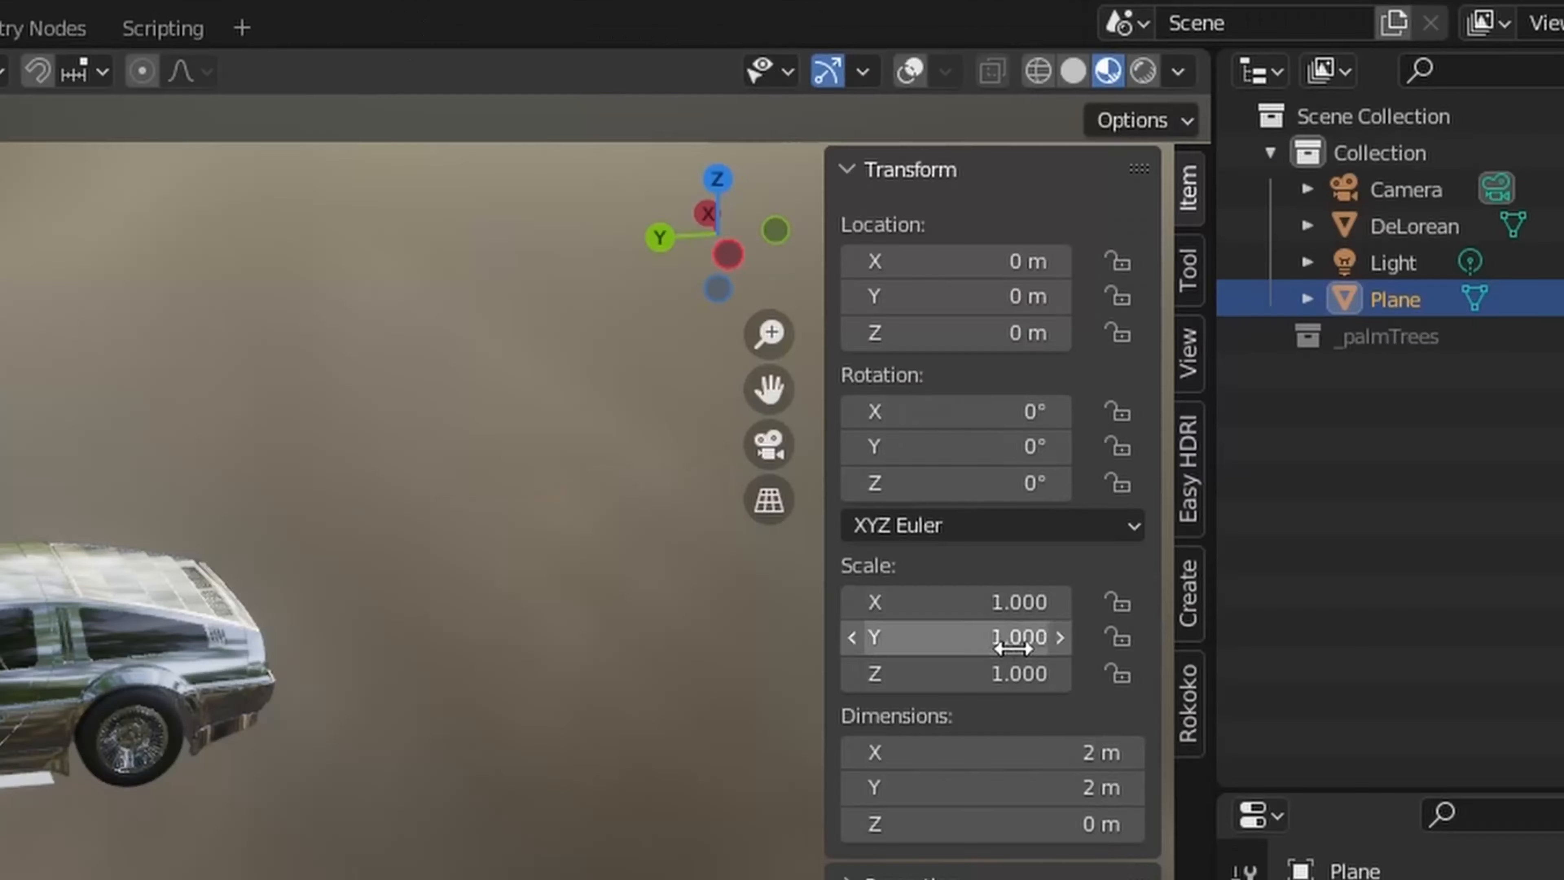
- Set the plane's scale to 4 in X and 20 in Y to form a long road strip
click(1015, 601)
text(4)
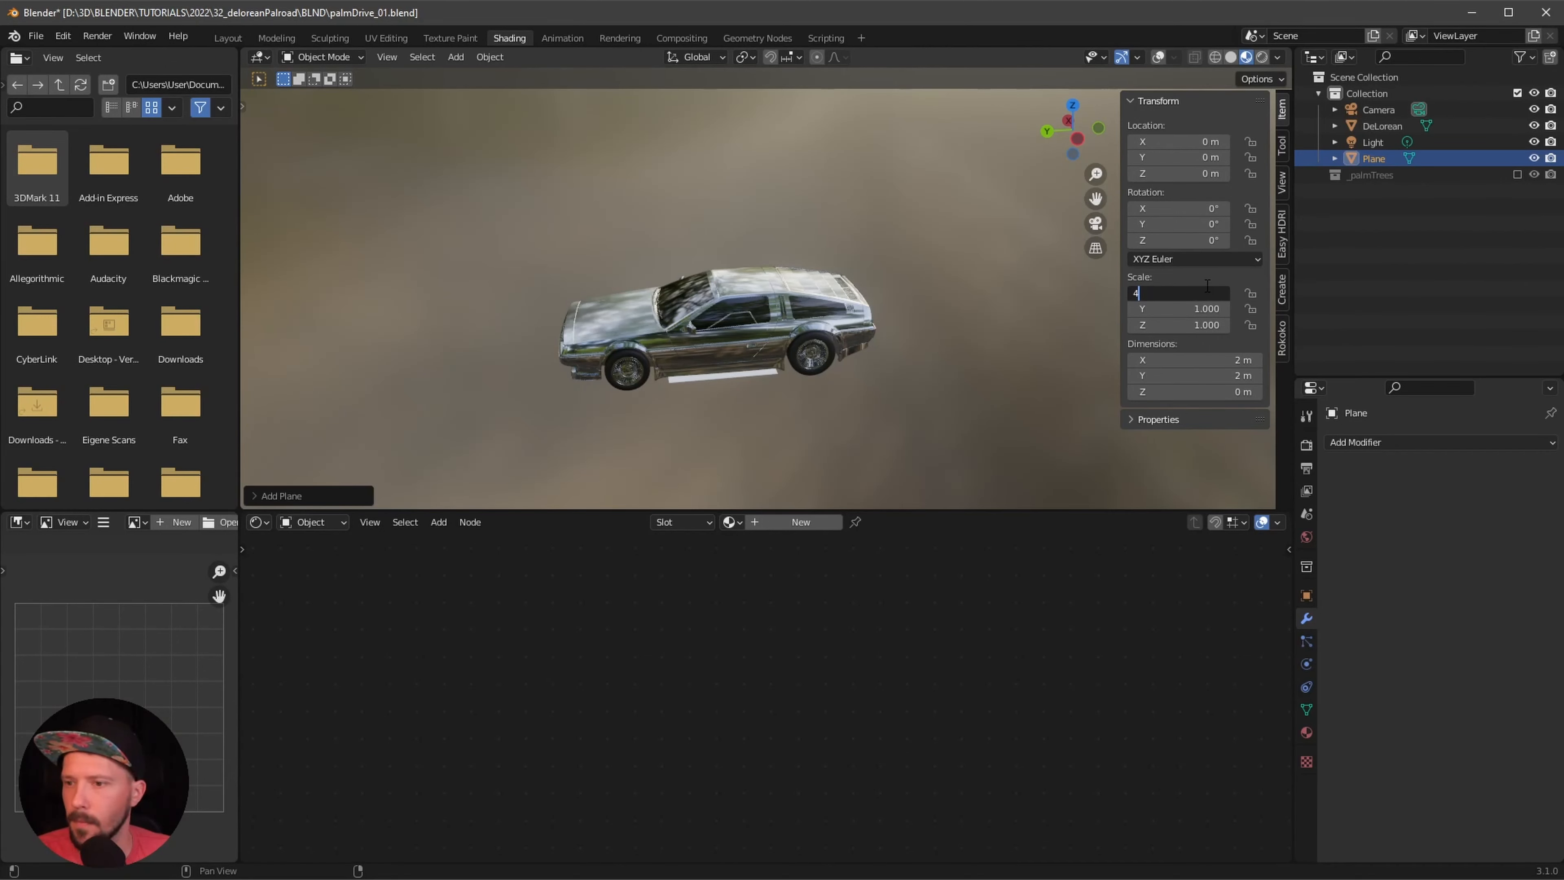
key(Tab)
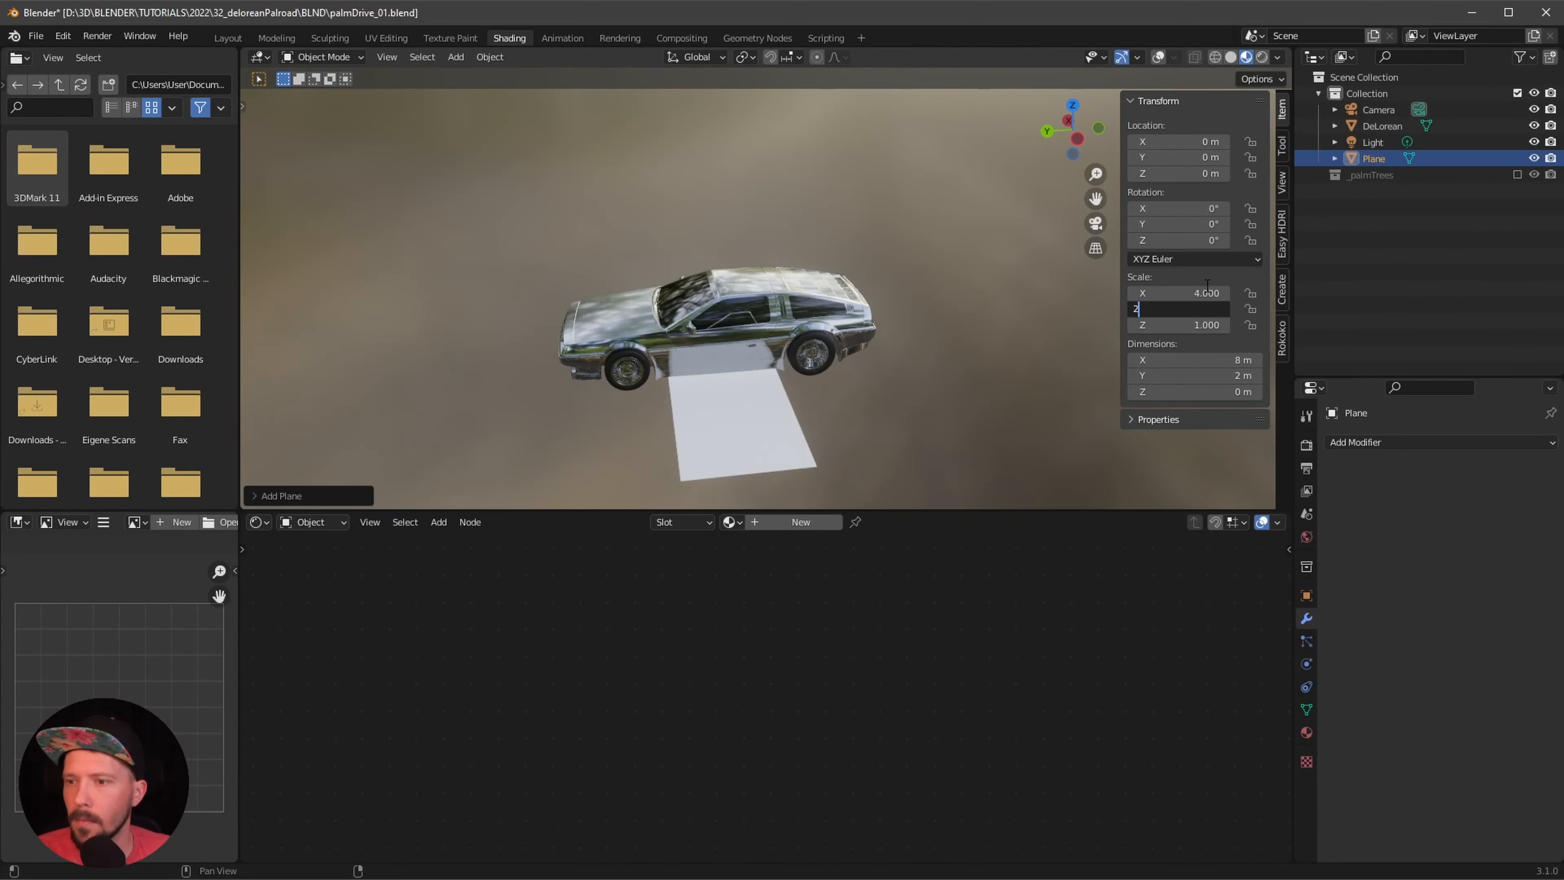
text(20)
key(Return)
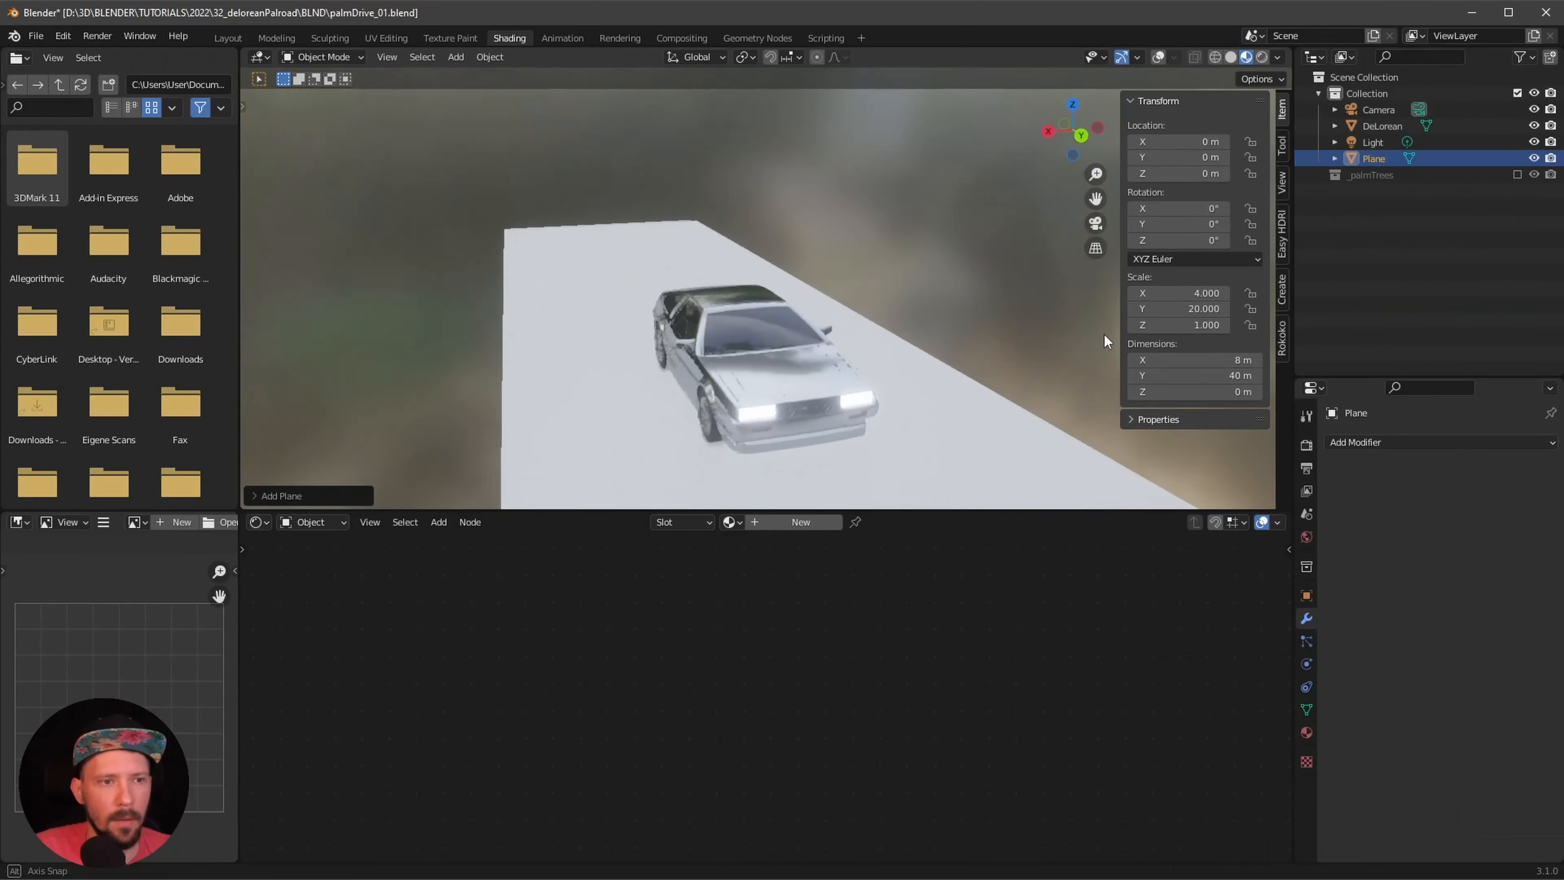
middle_drag(792, 694, 287, 843)
middle_drag(880, 401, 913, 367)
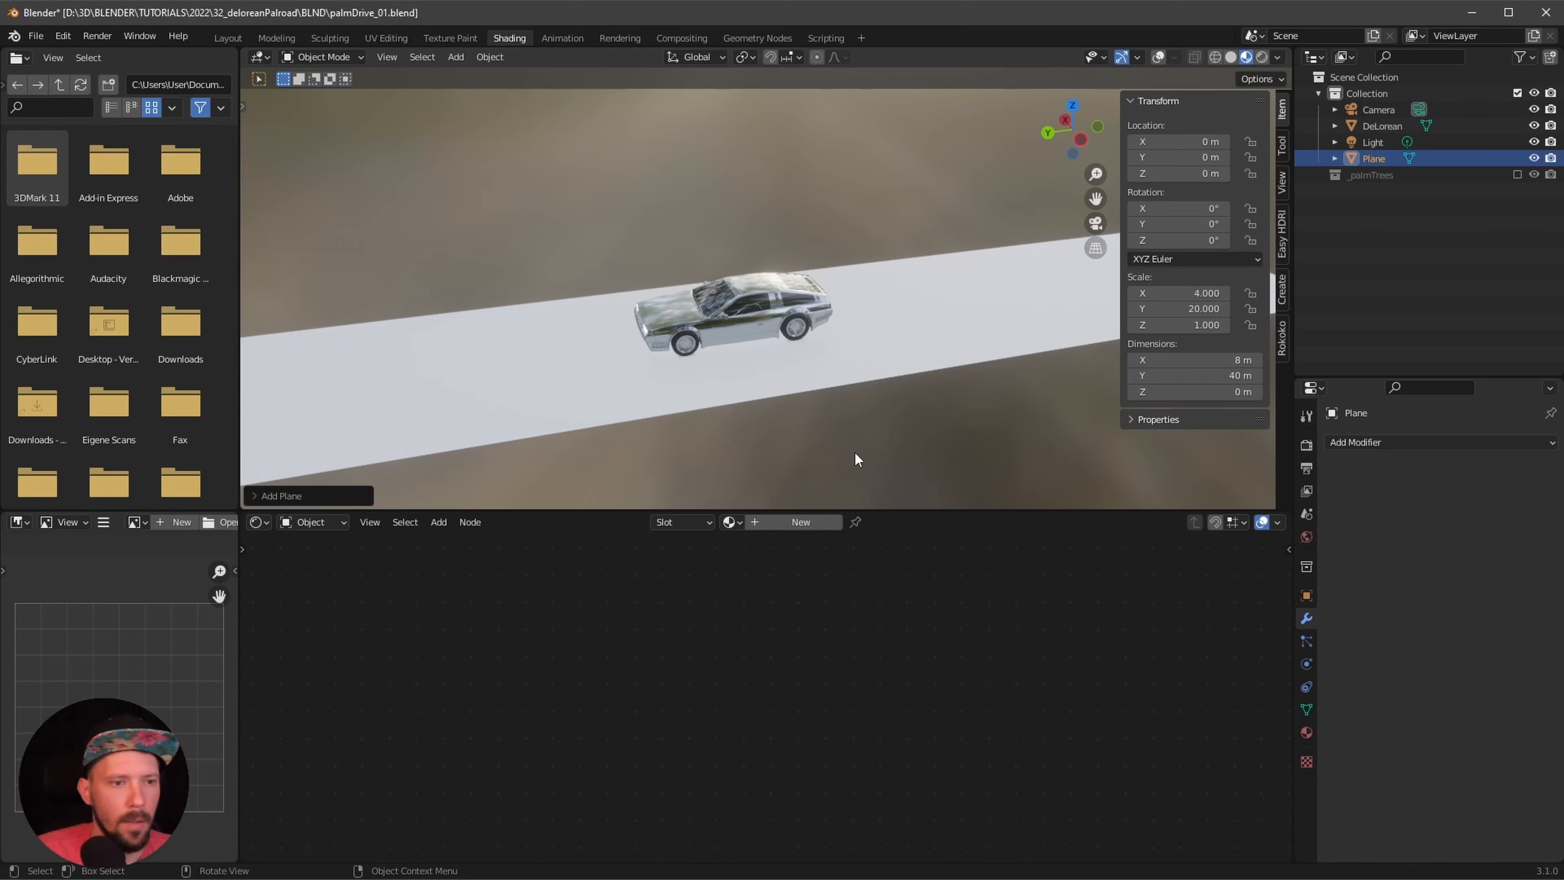
- Create a new material named M_road on the plane and select its Principled BSDF node
click(797, 520)
double_click(797, 520)
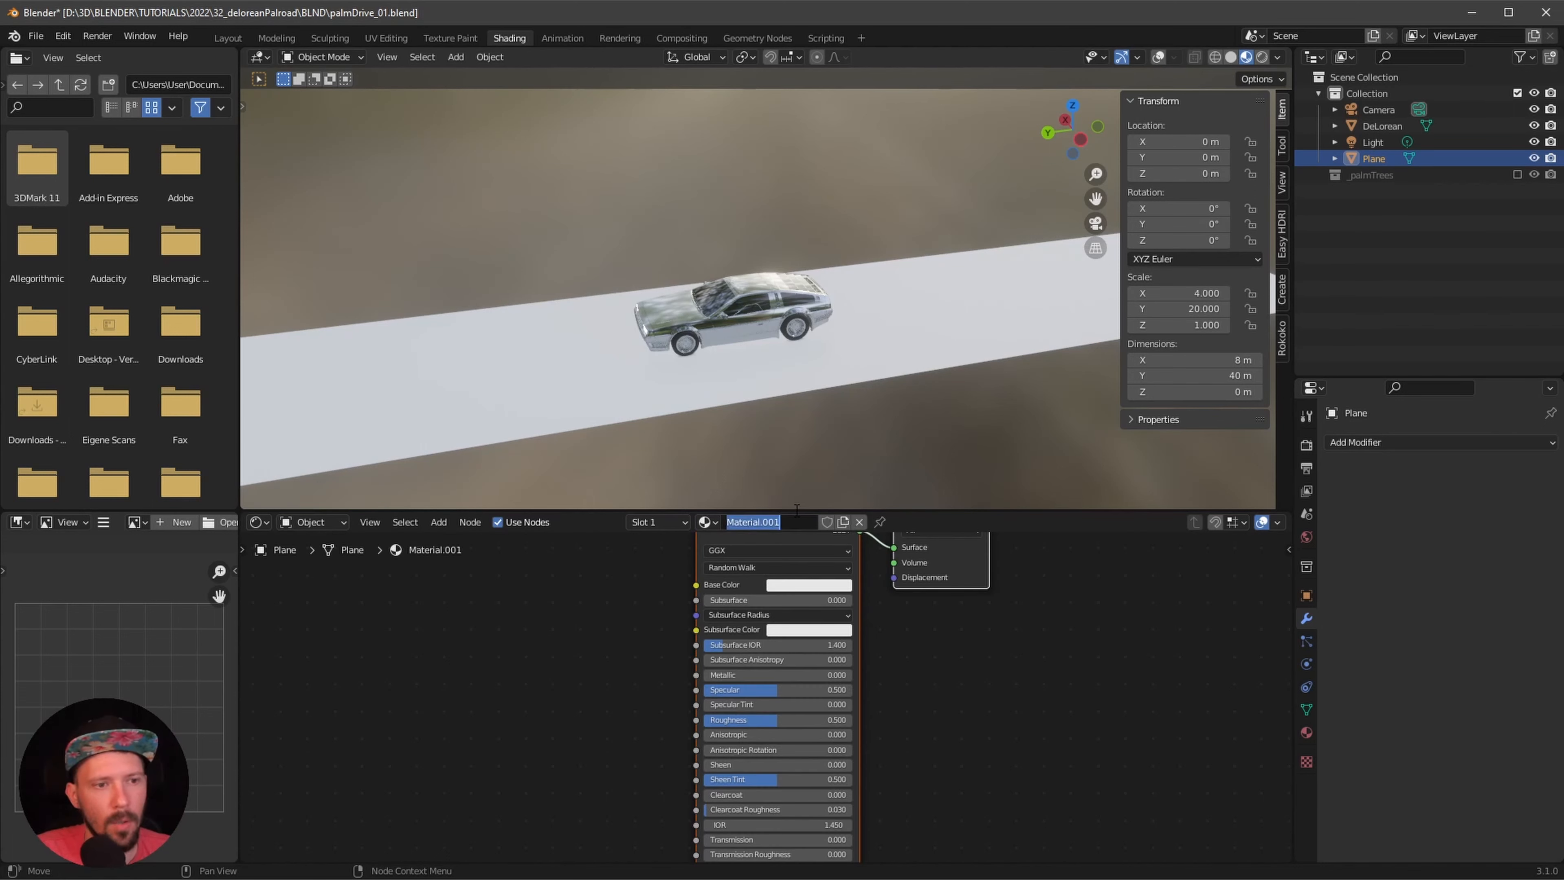
text(M_road)
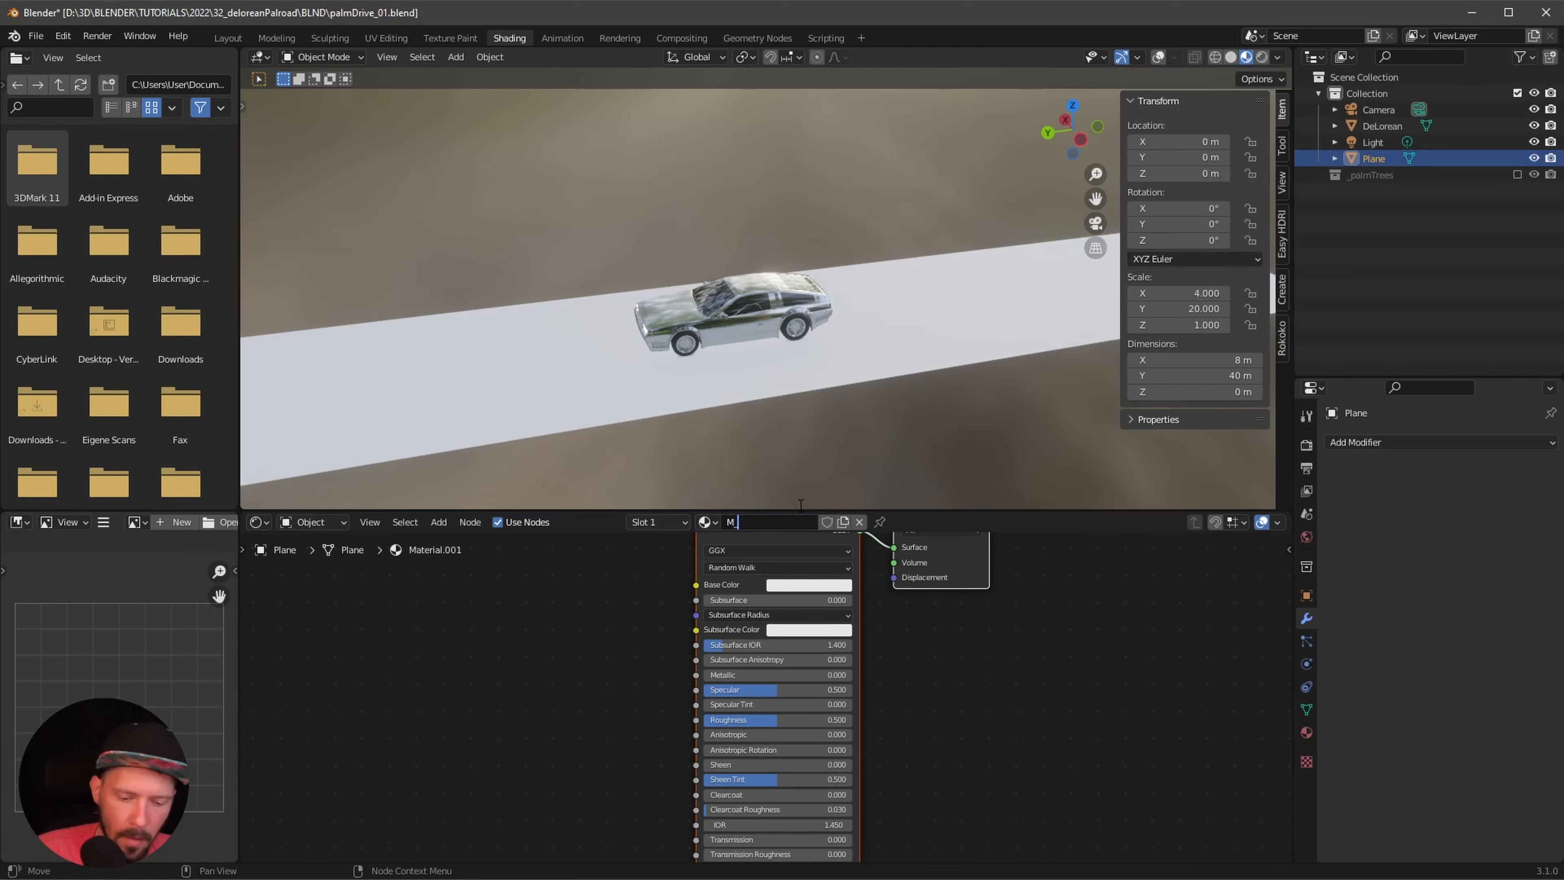
key(Return)
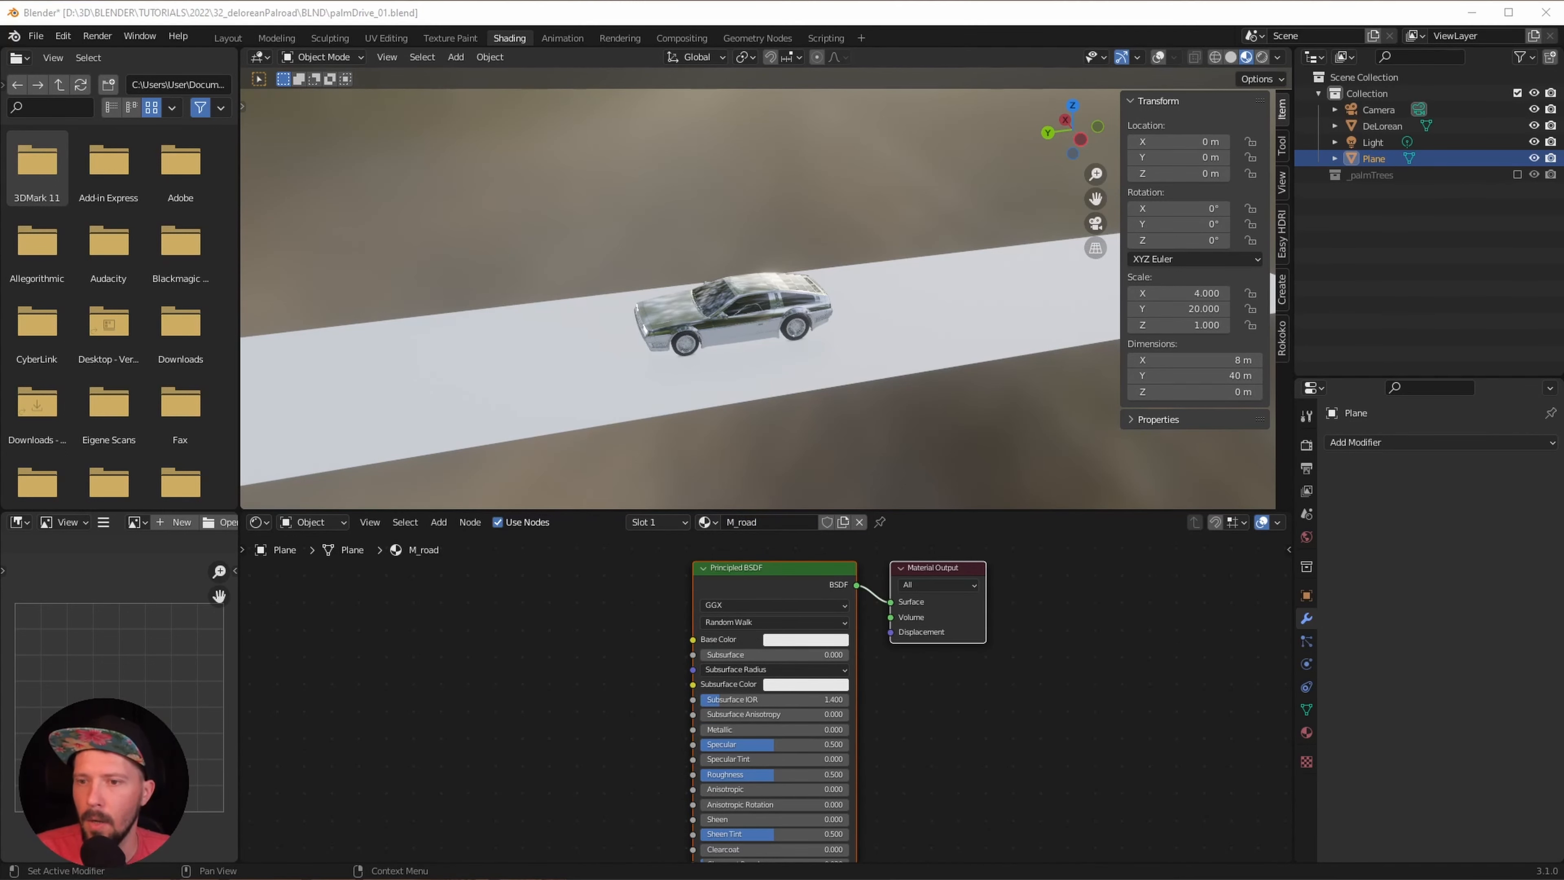
click(766, 567)
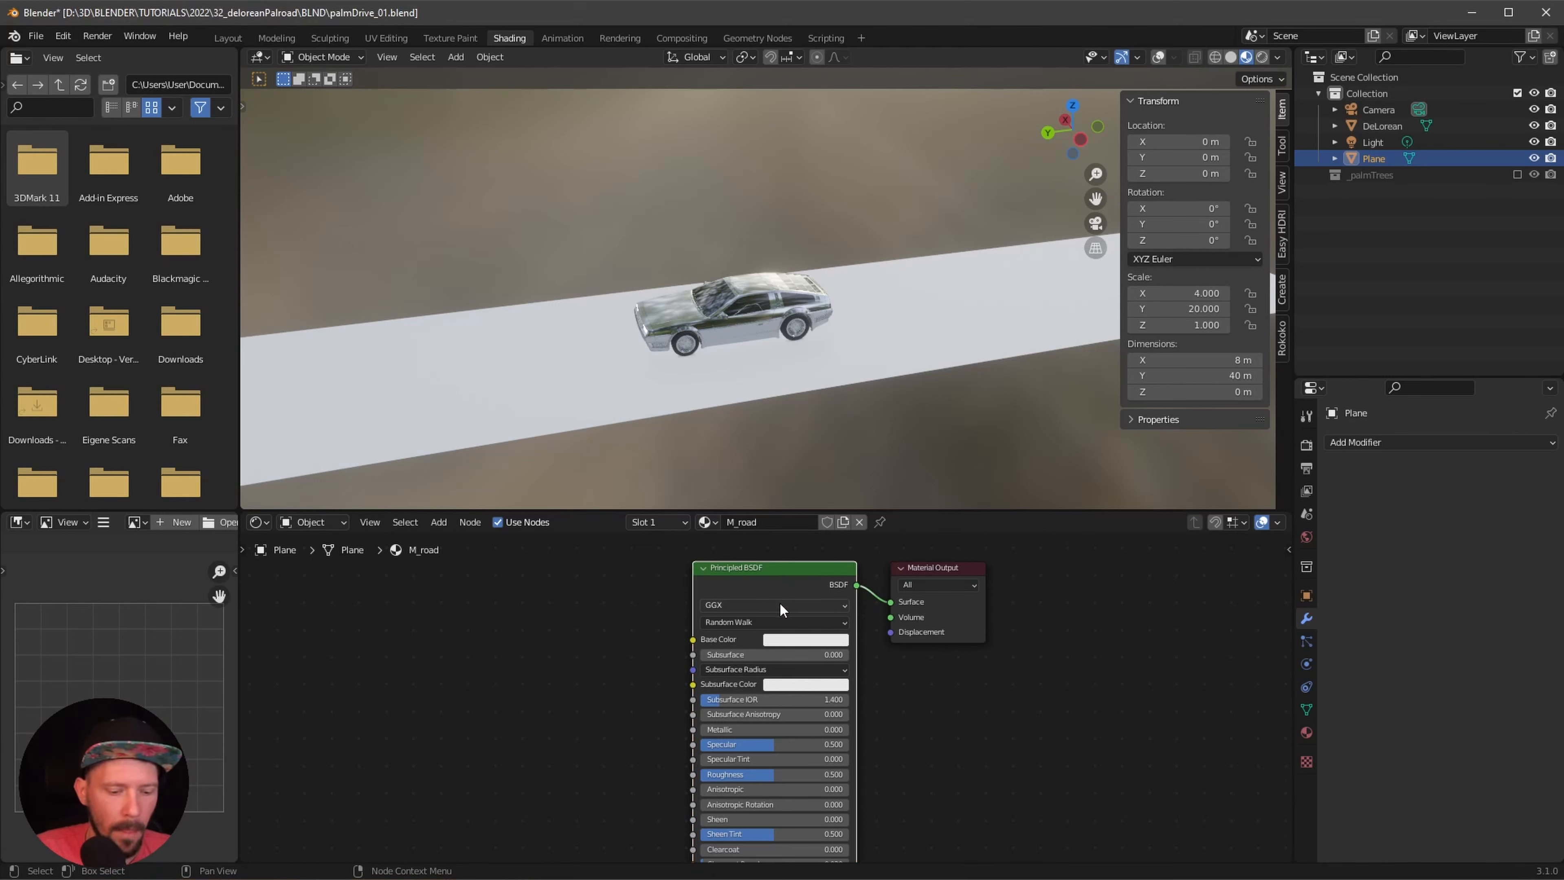
- Check in the add-on preferences whether the Node Wrangler add-on is enabled
click(90, 38)
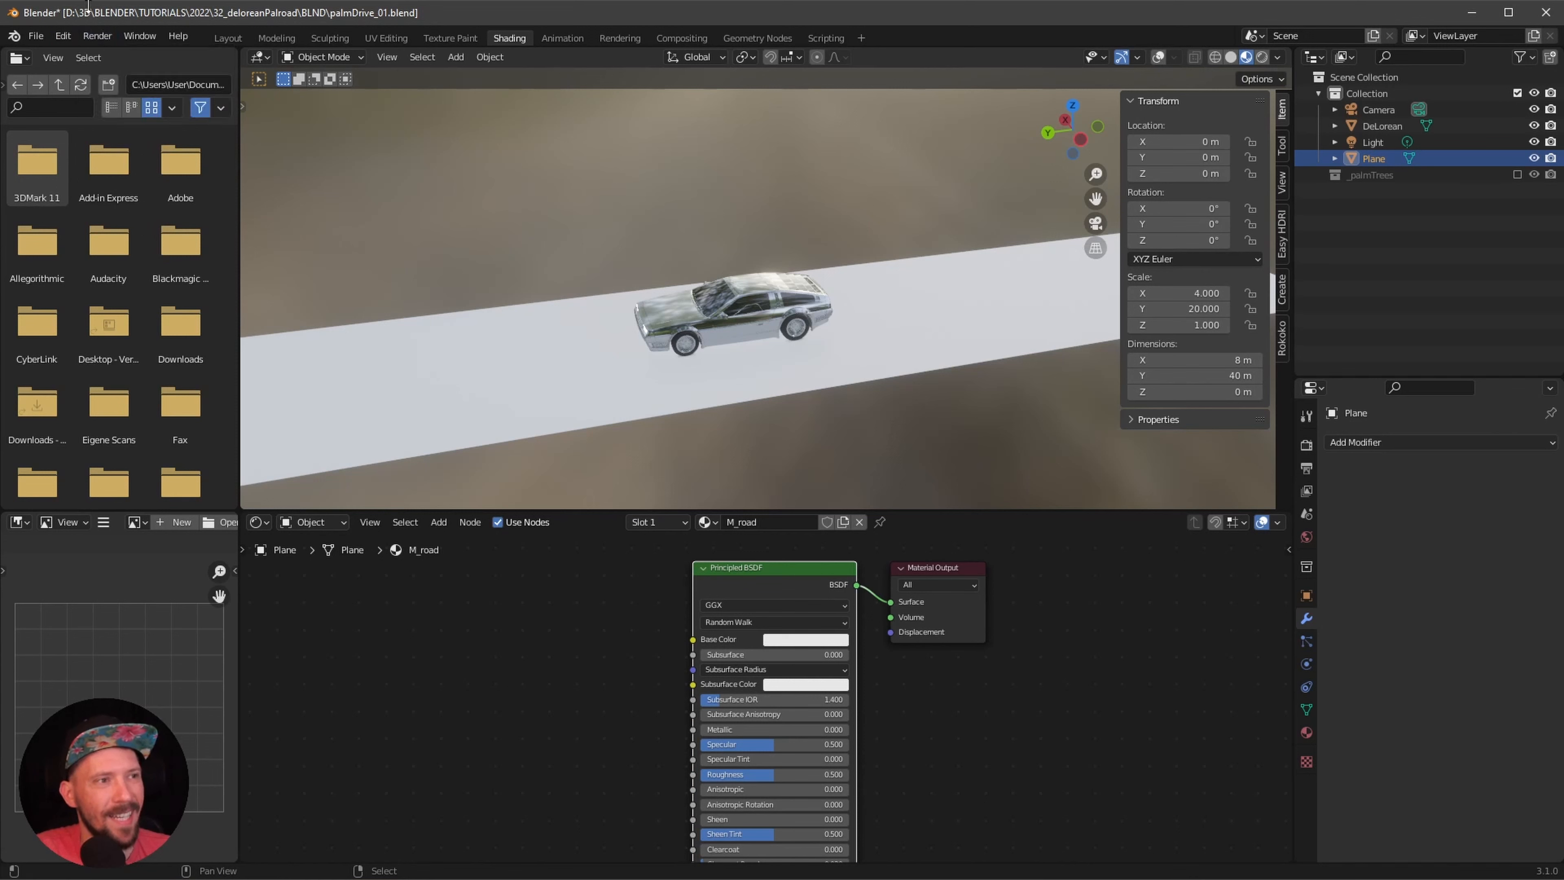
click(61, 37)
click(116, 265)
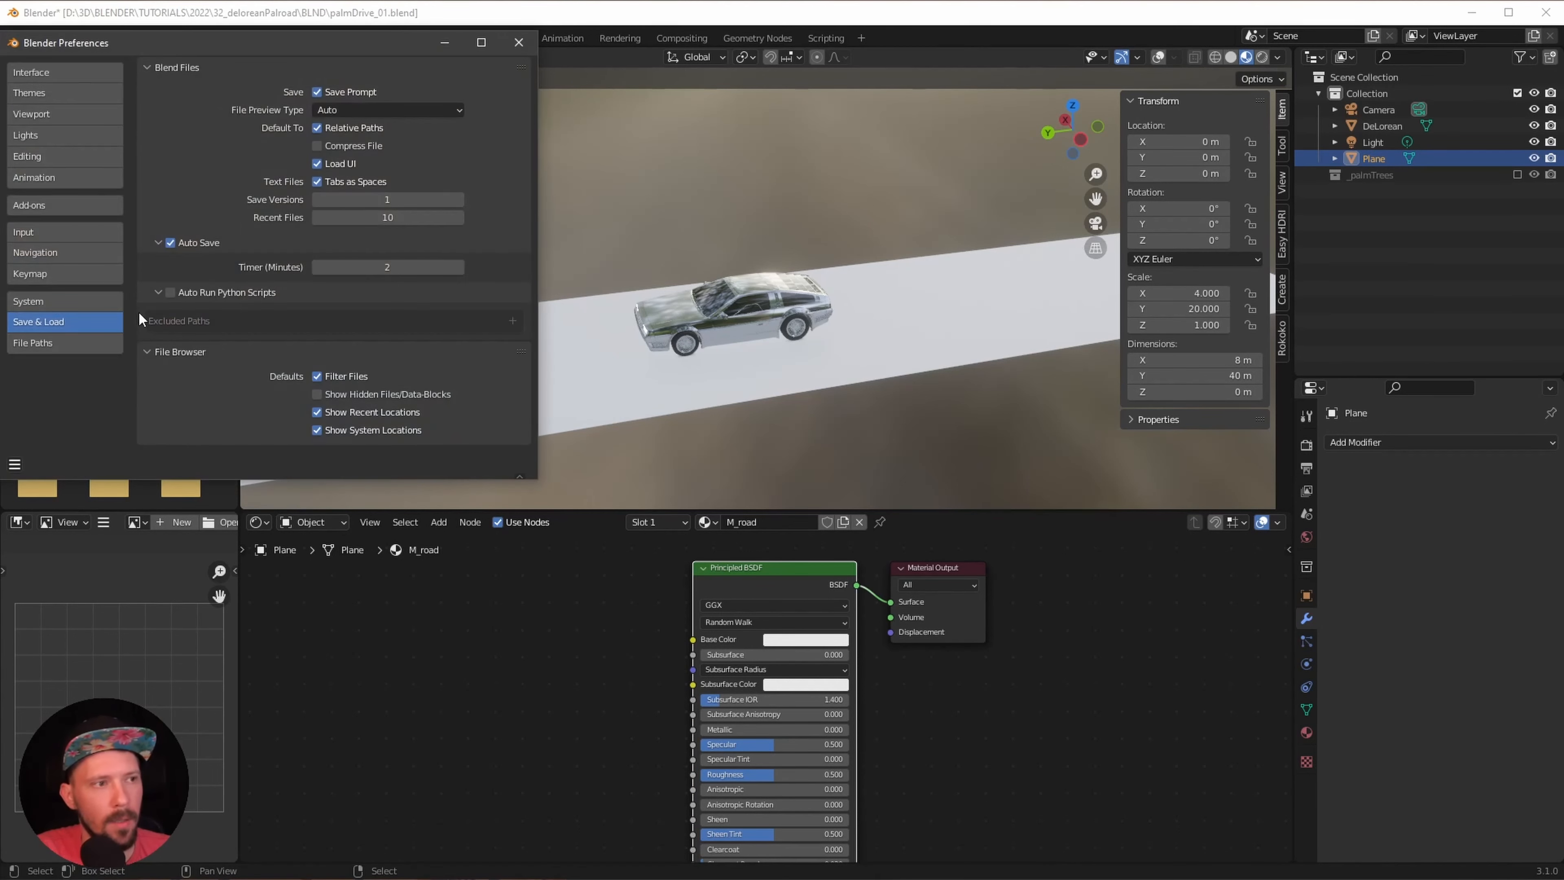
click(63, 204)
click(431, 90)
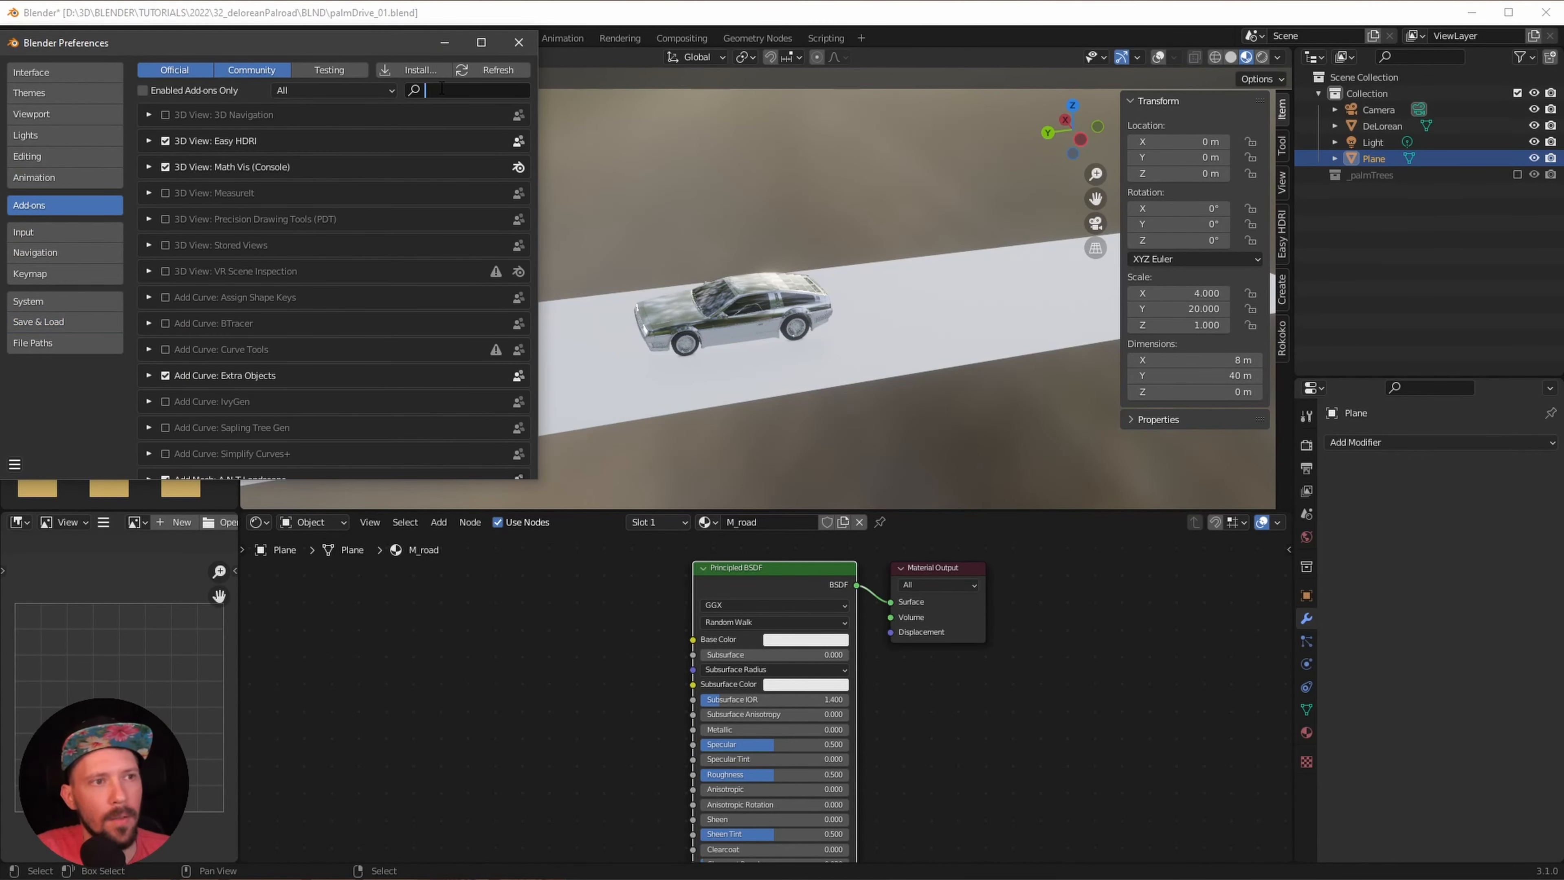
text(wtr)
key(BackSpace)
key(BackSpace)
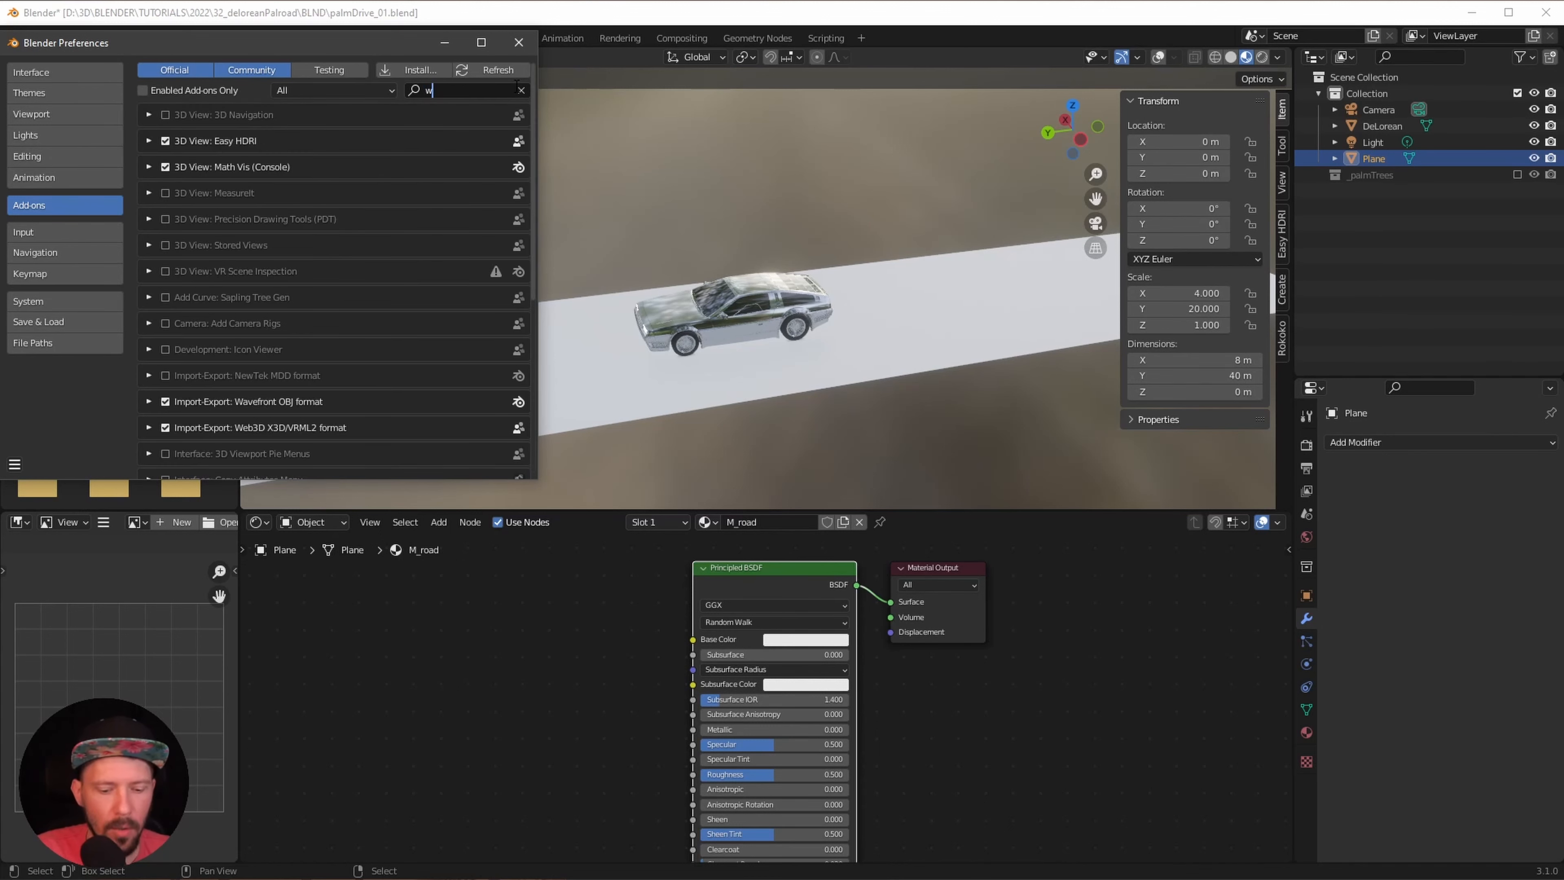
text(ra)
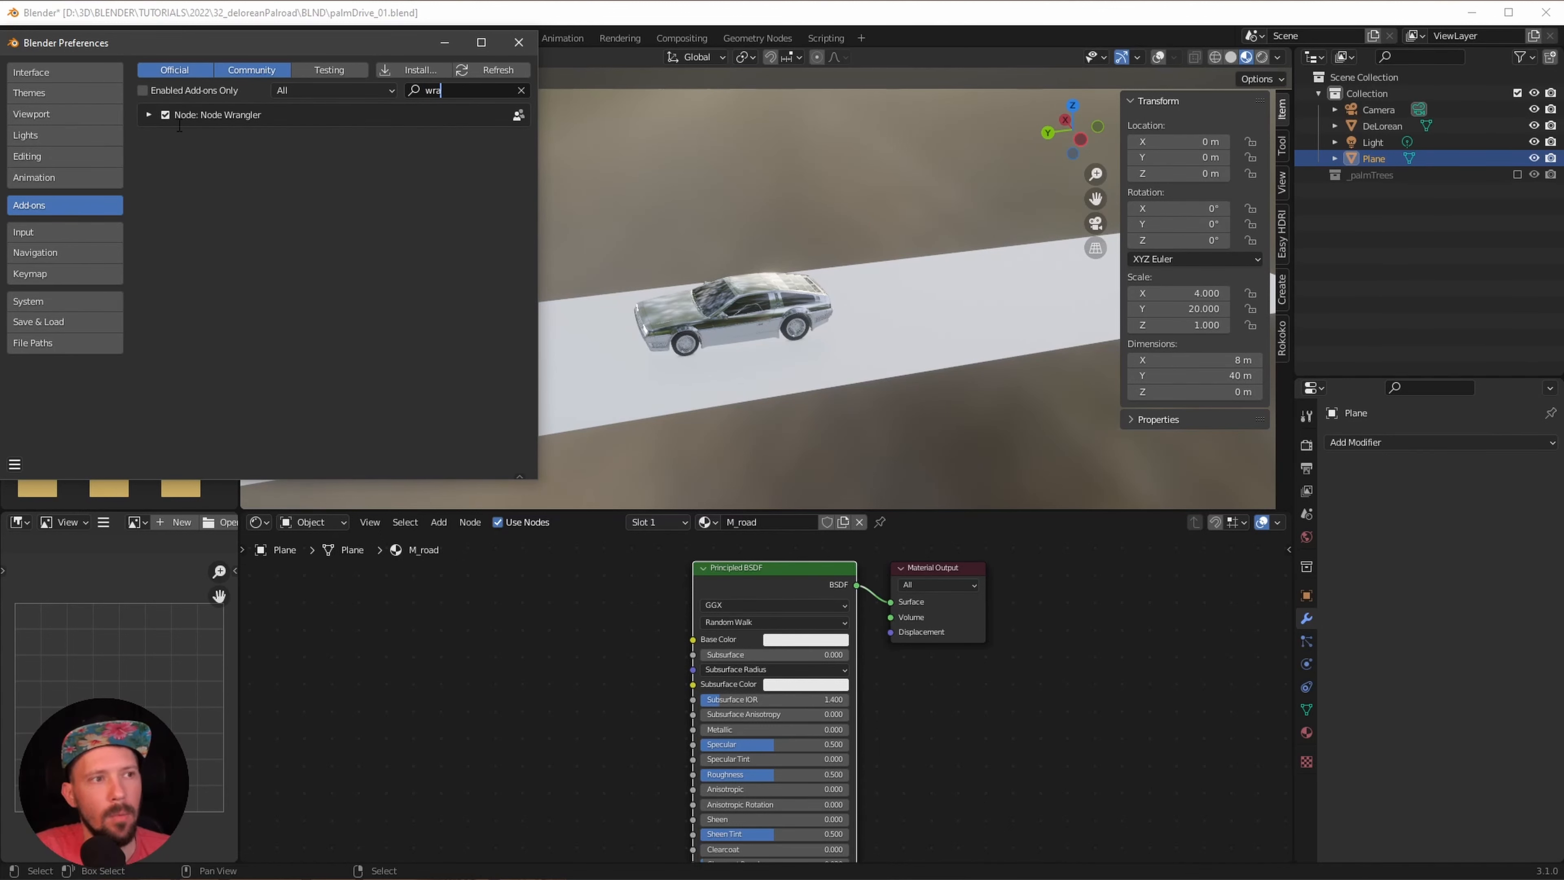
click(518, 42)
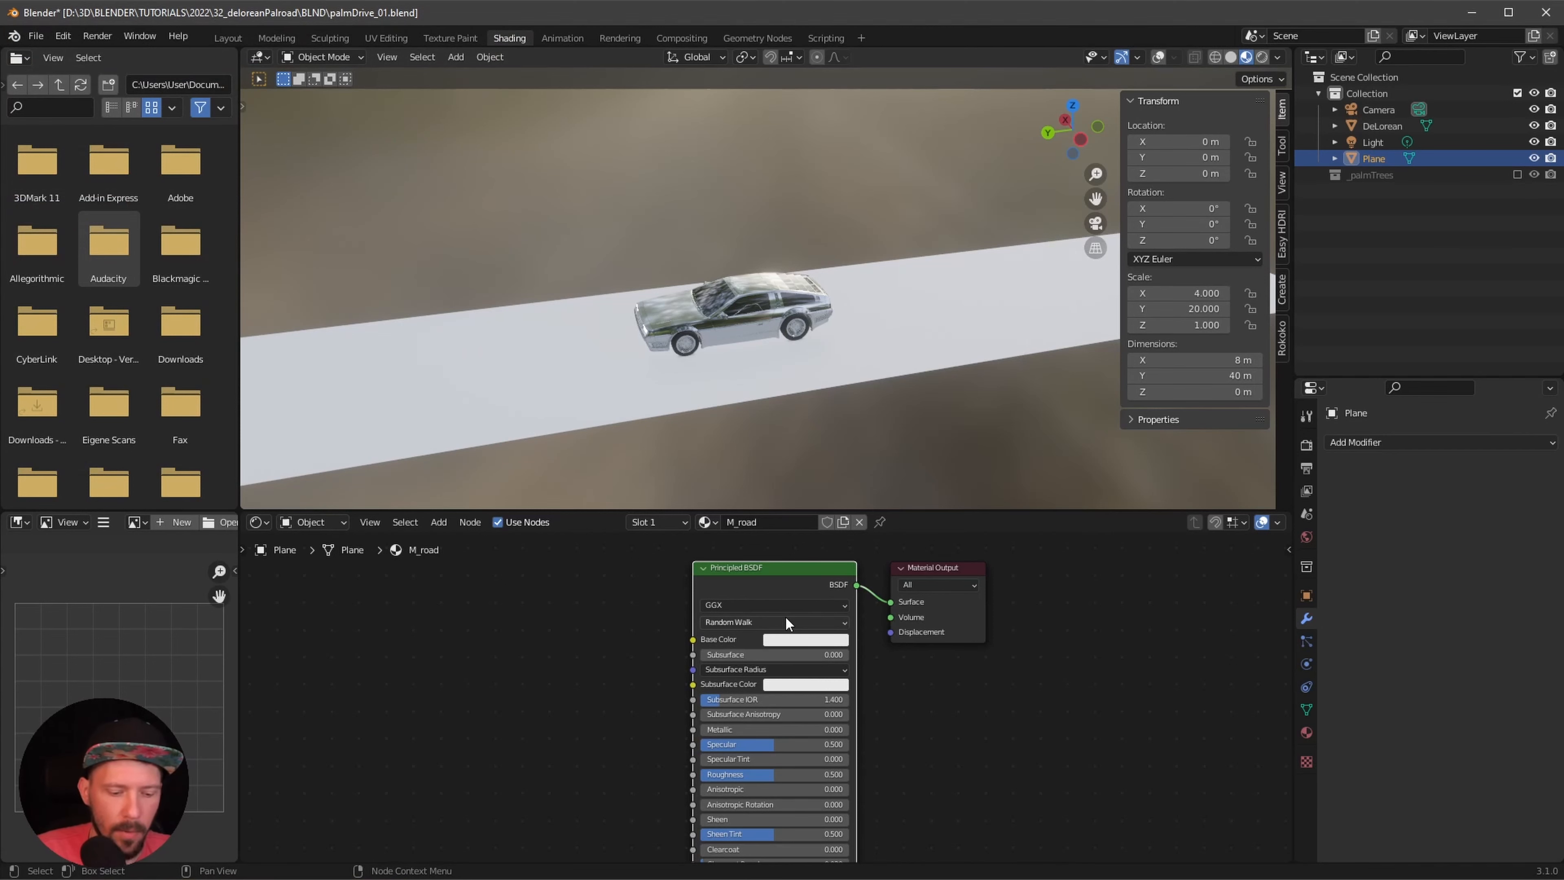
- Start the Principled Texture Setup for the M_road shader to choose the road textures in the Road003_4K-PNG folder
key(ctrl+shift+t)
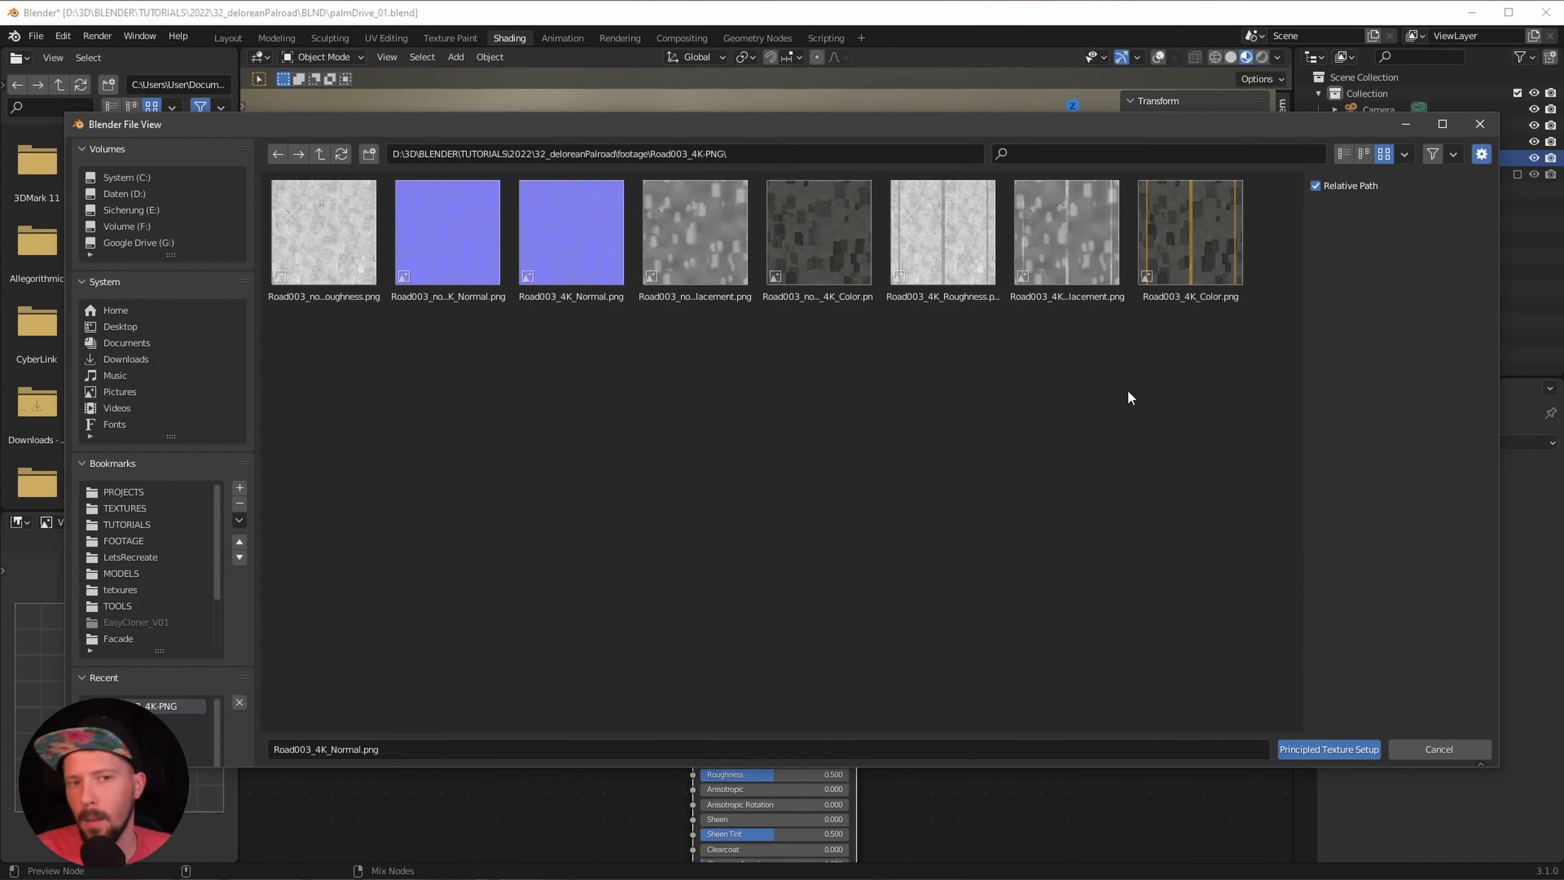
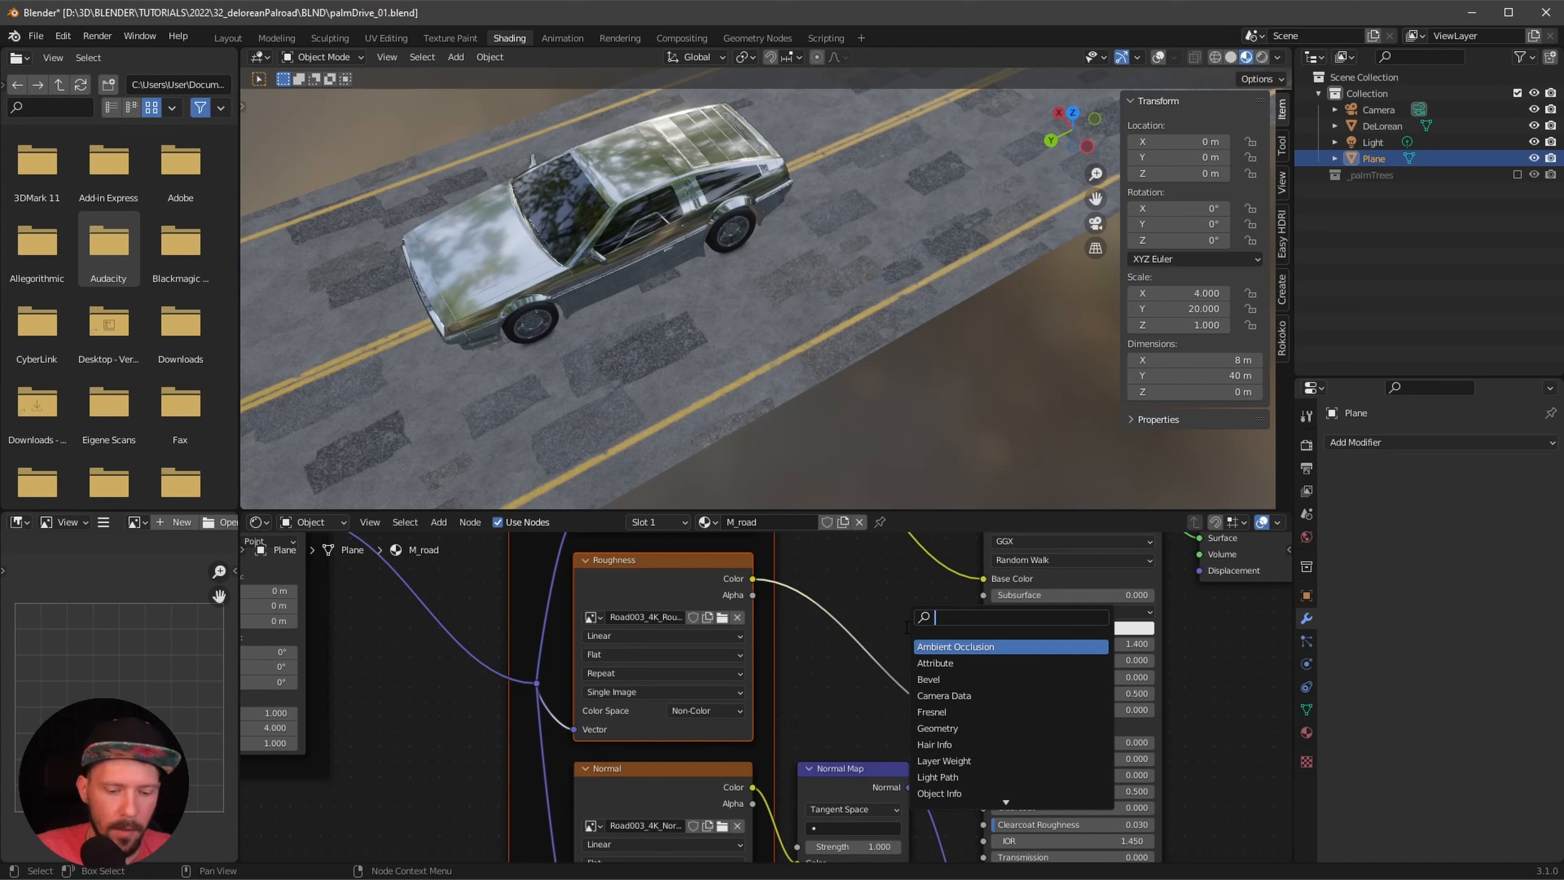
- Insert a ColorRamp between the Roughness texture and the Principled BSDF, and move its black stop to position 0.673
text(ramp)
click(935, 645)
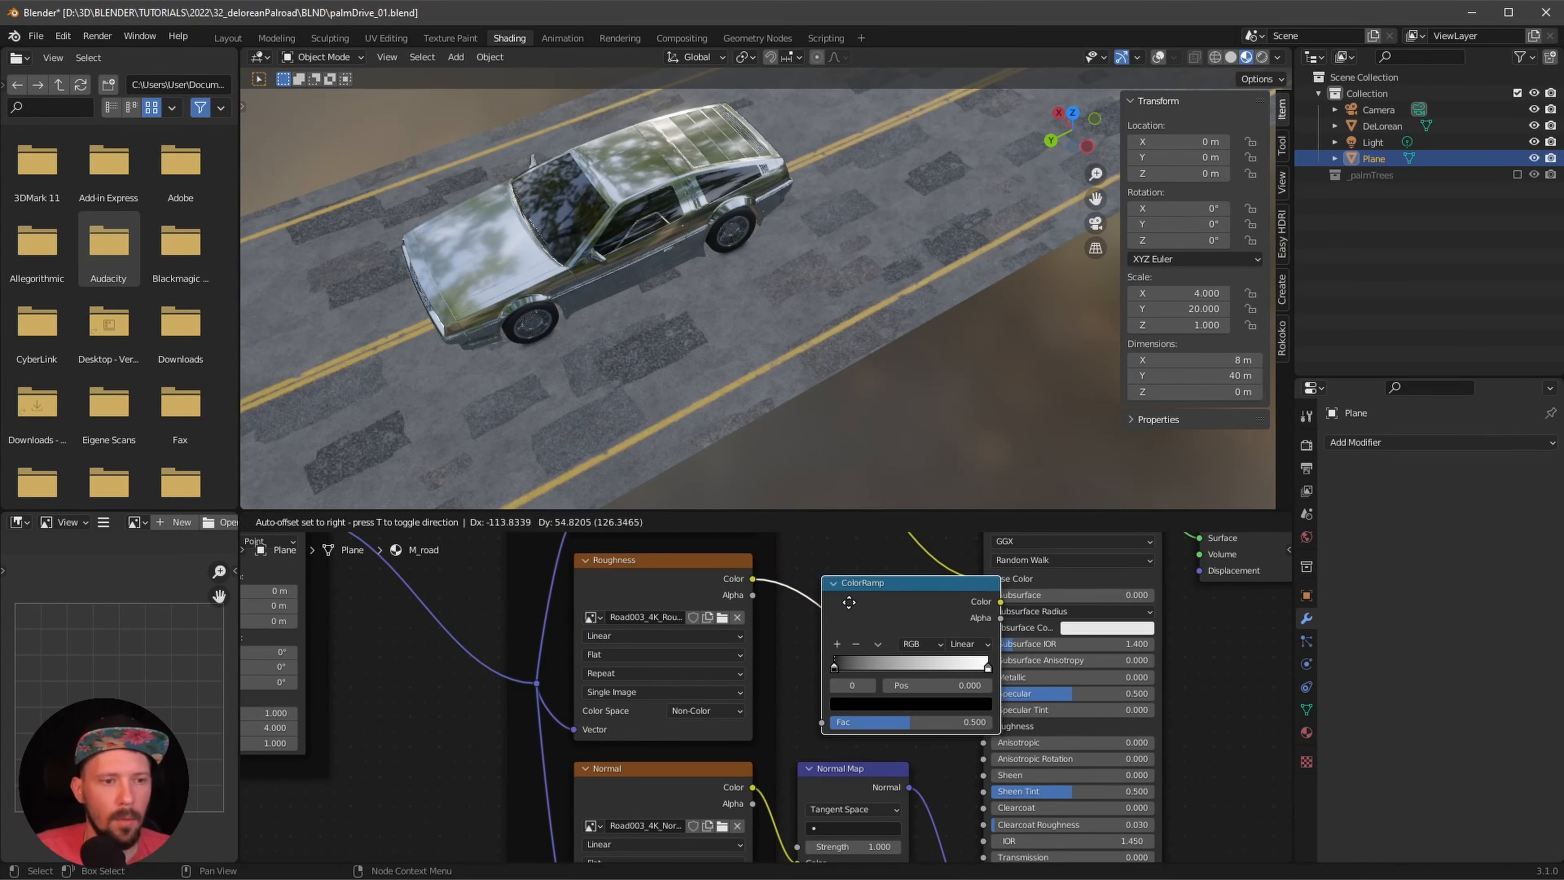
click(924, 713)
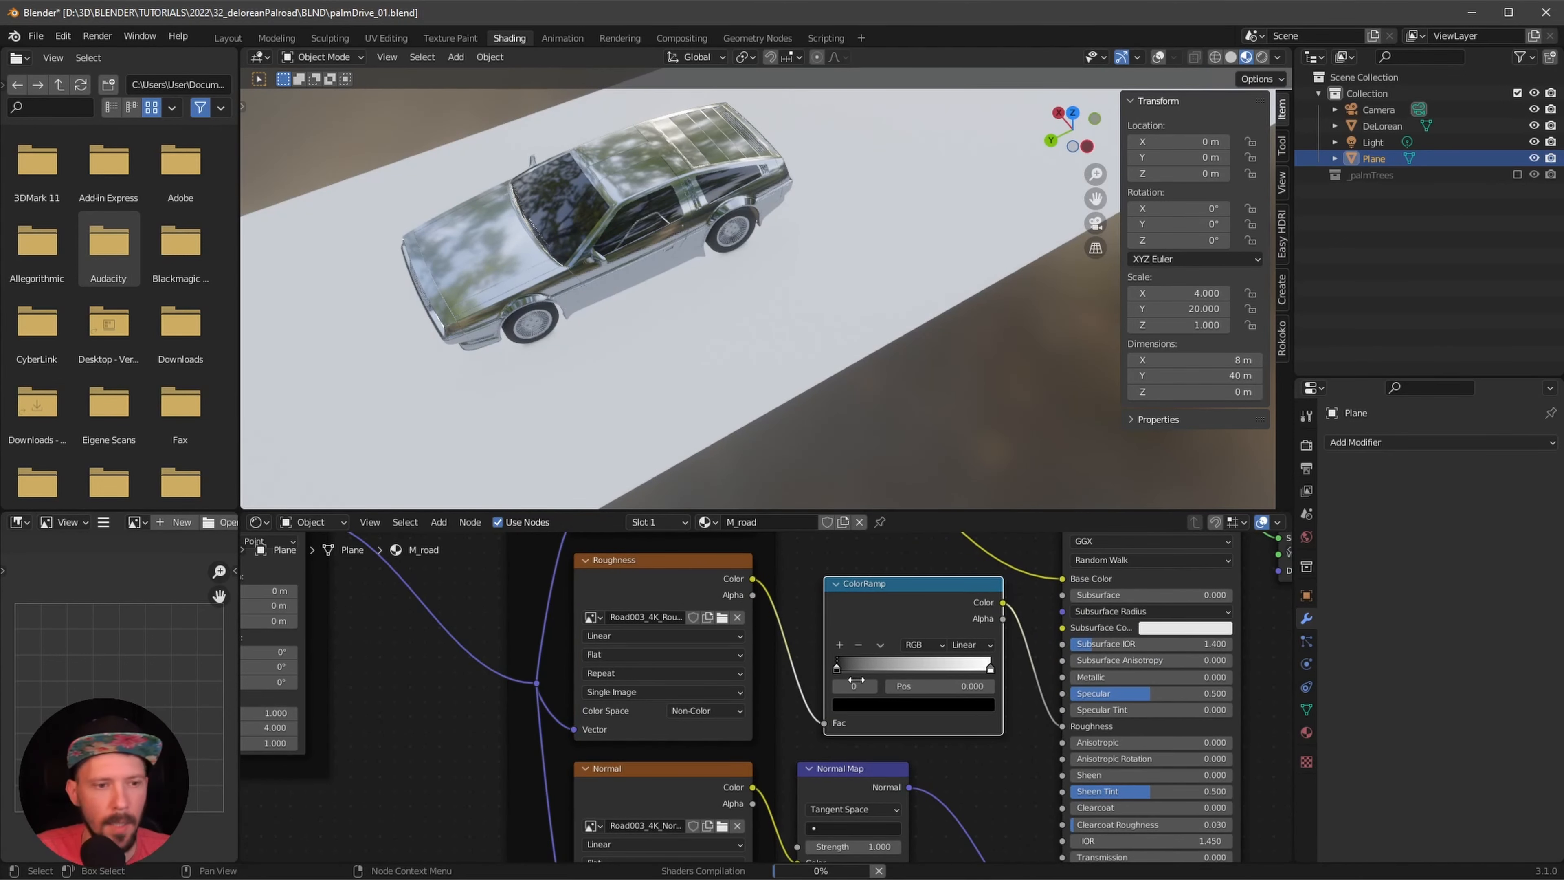
drag(837, 666, 945, 669)
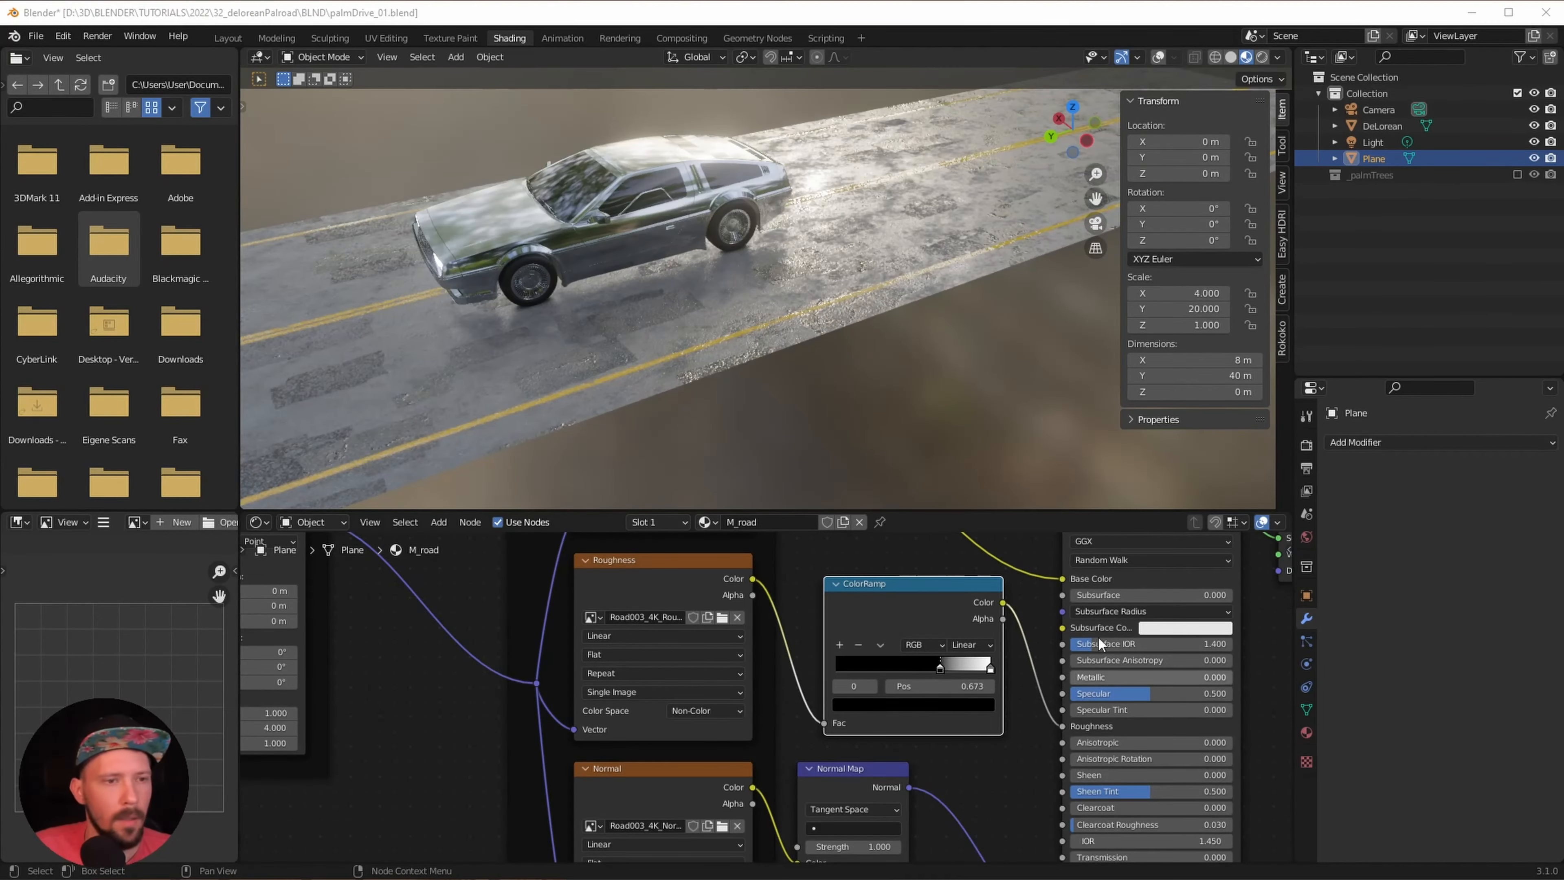
middle_drag(835, 353, 973, 333)
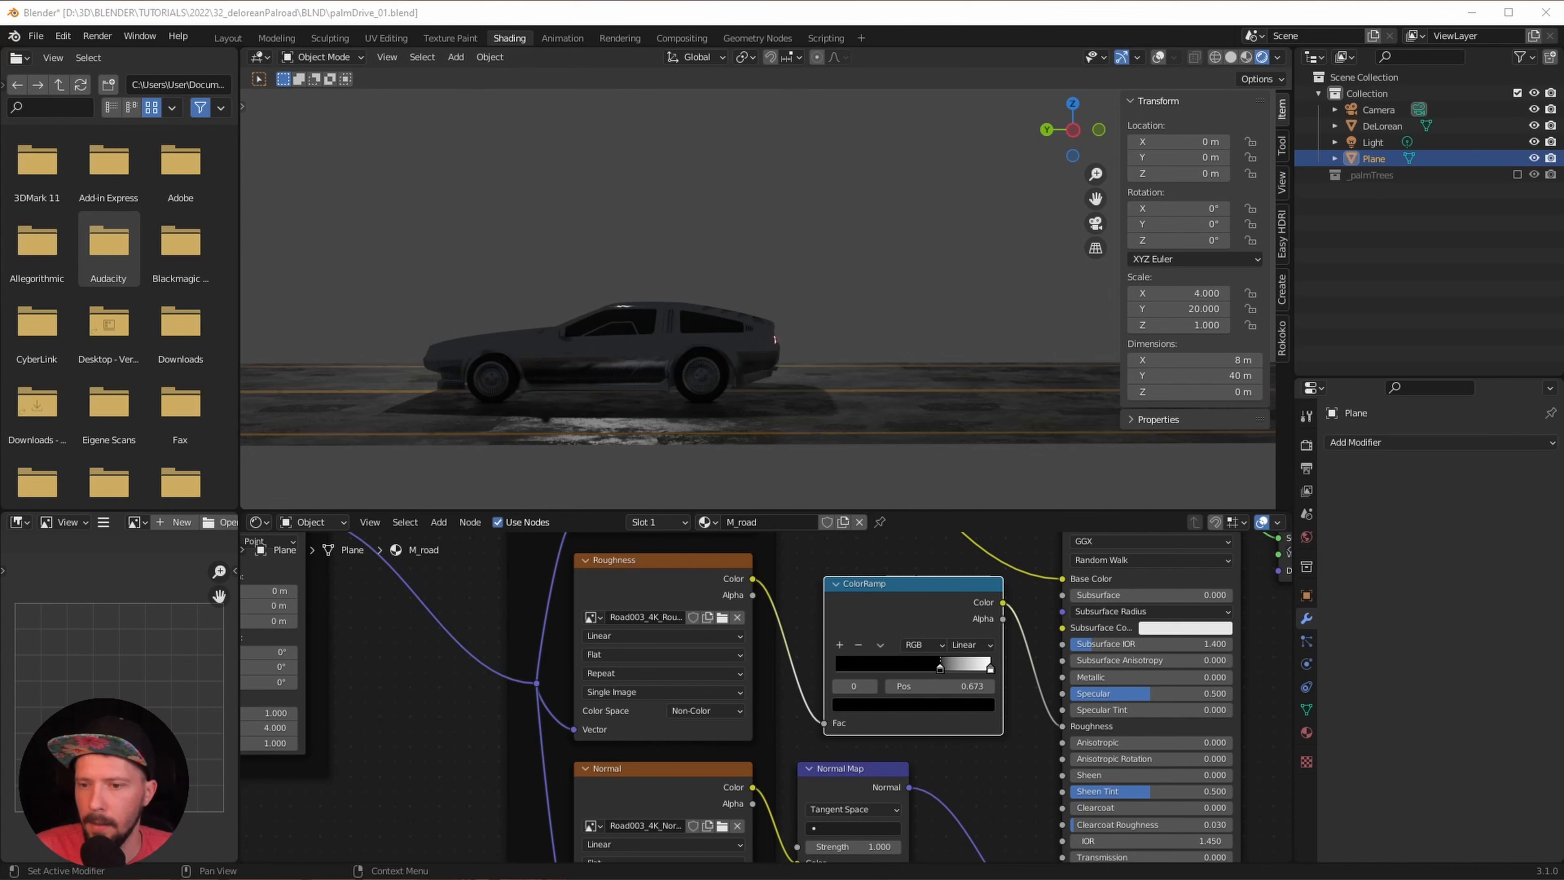
- Import the orange beach sunset photo from the footage folder as an image plane with Use Alpha disabled
click(840, 267)
key(shift+a)
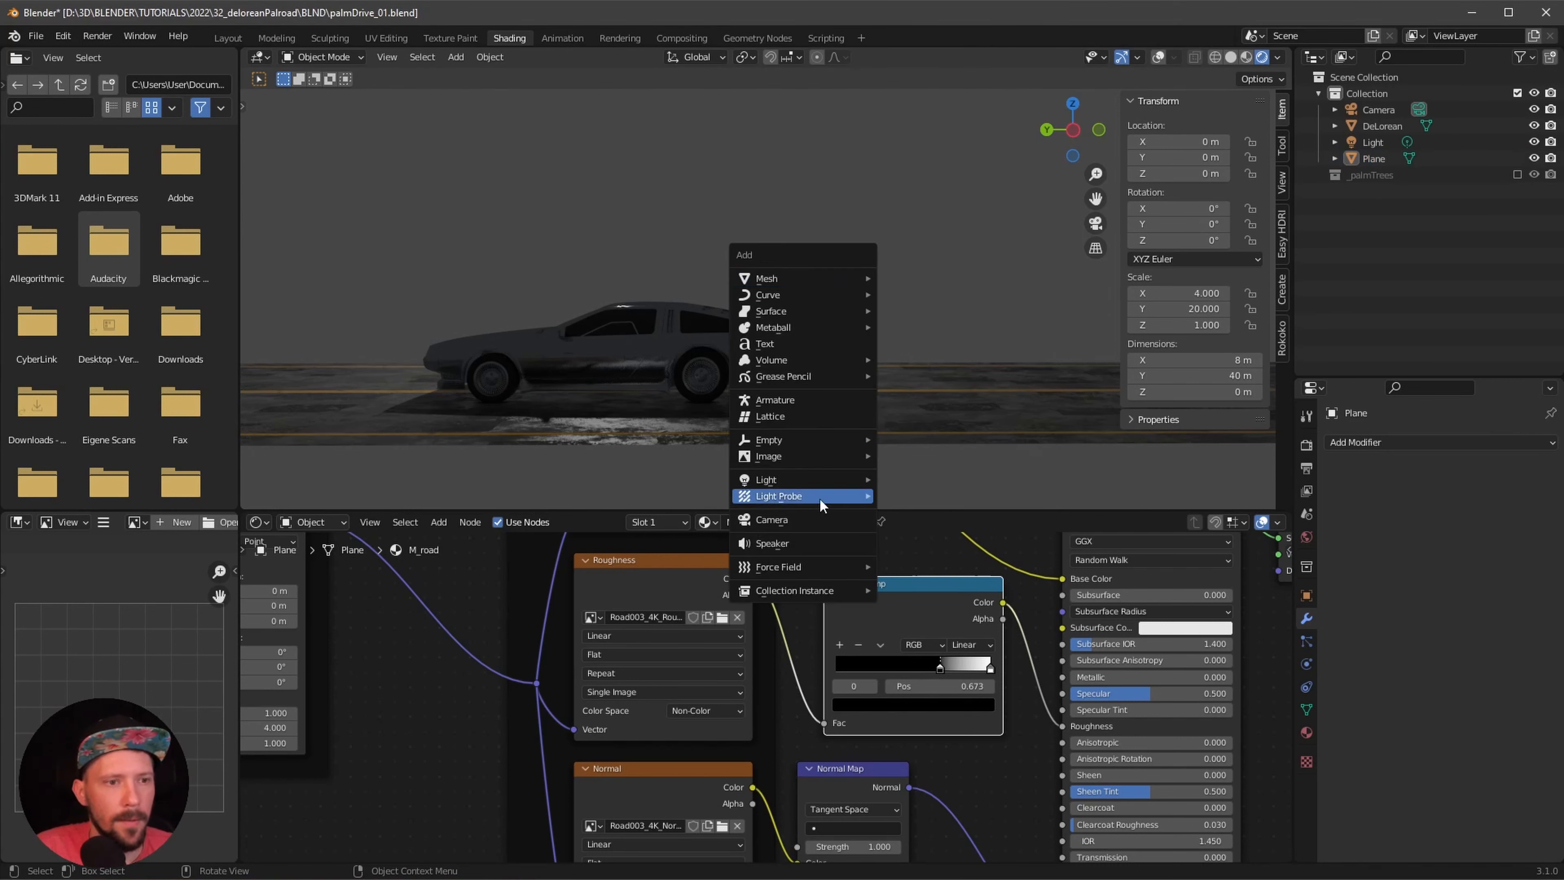
mouse_move(830, 444)
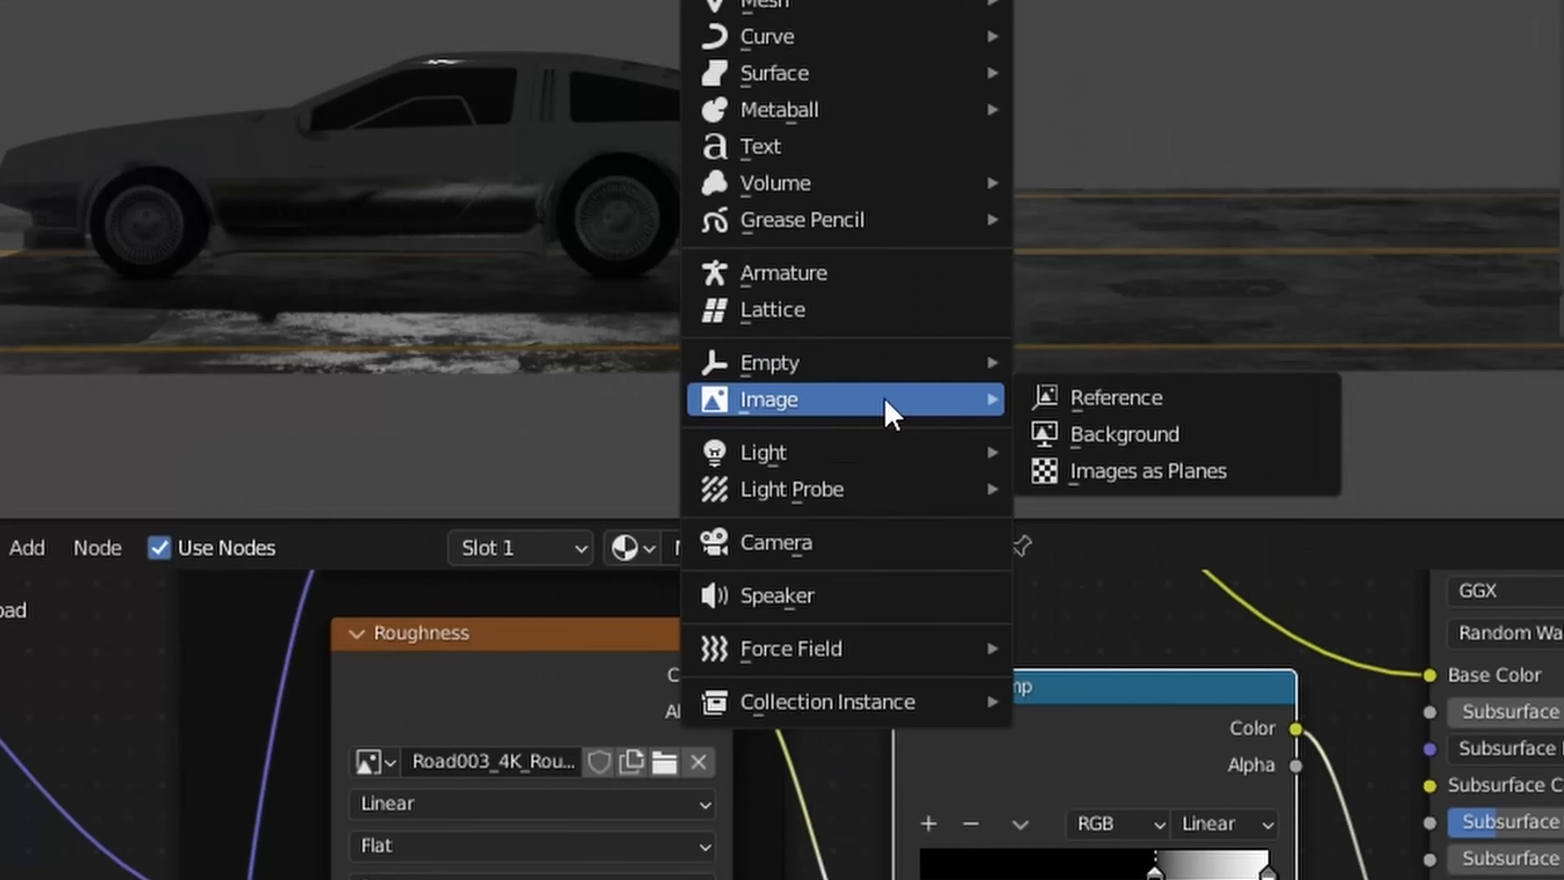
click(1147, 473)
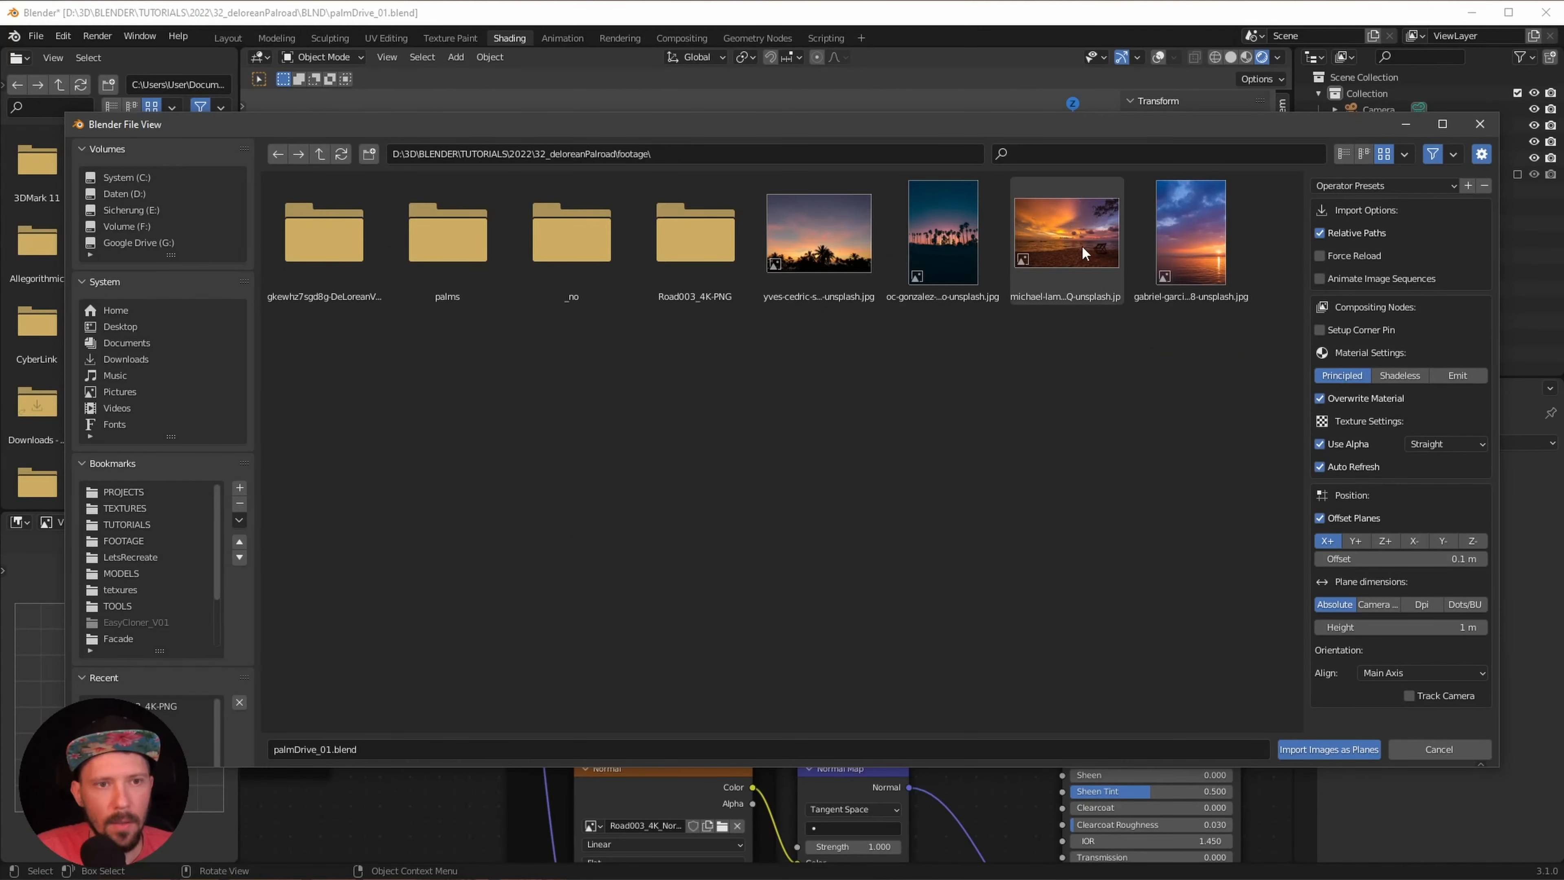
click(1064, 247)
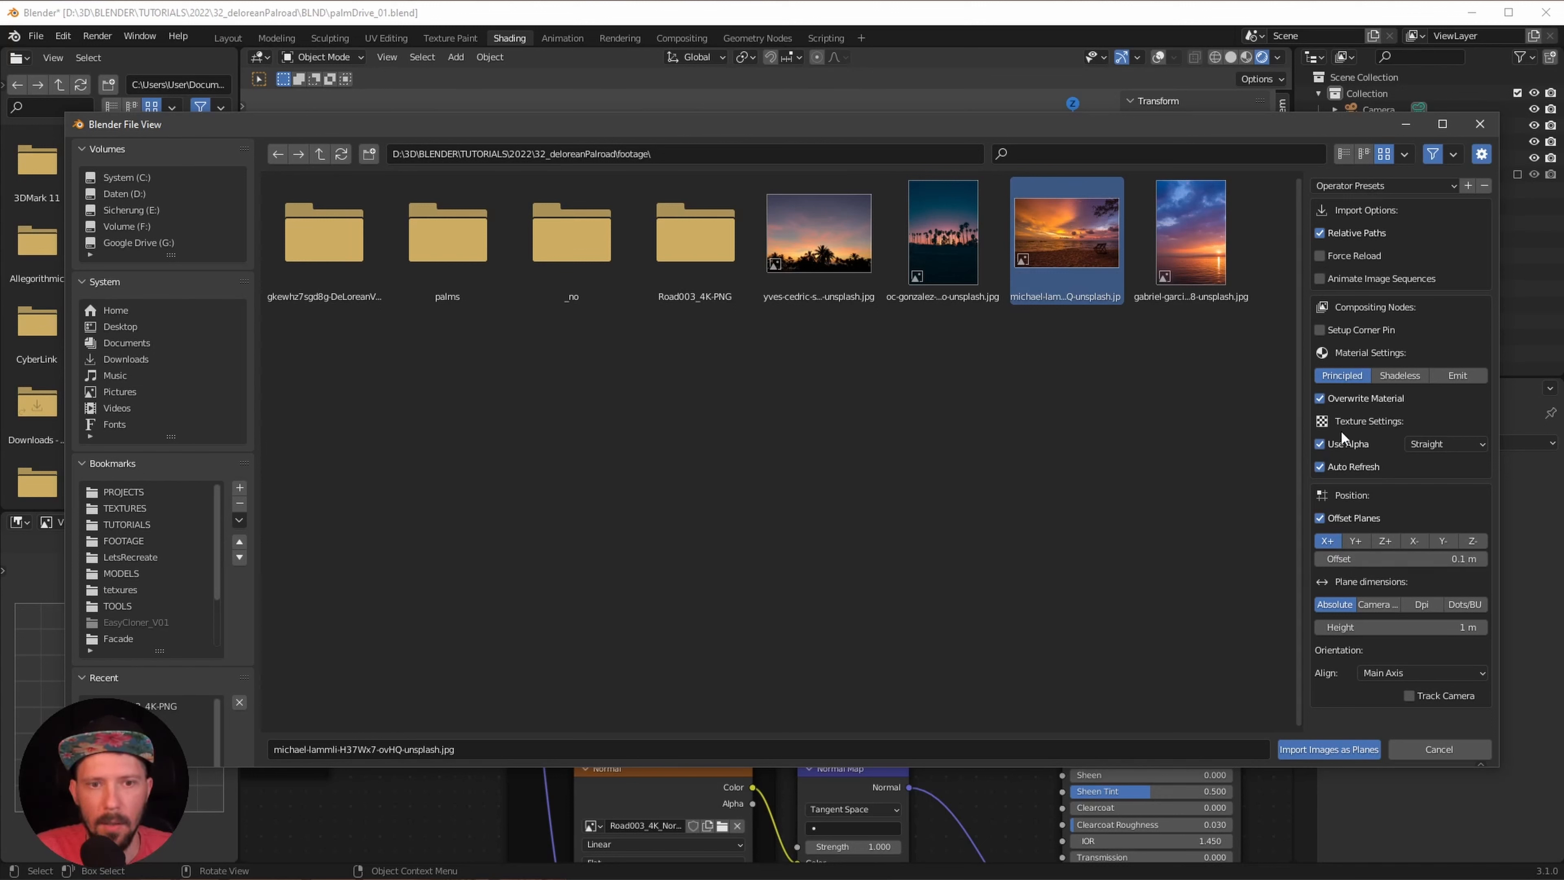
click(1319, 444)
click(1335, 749)
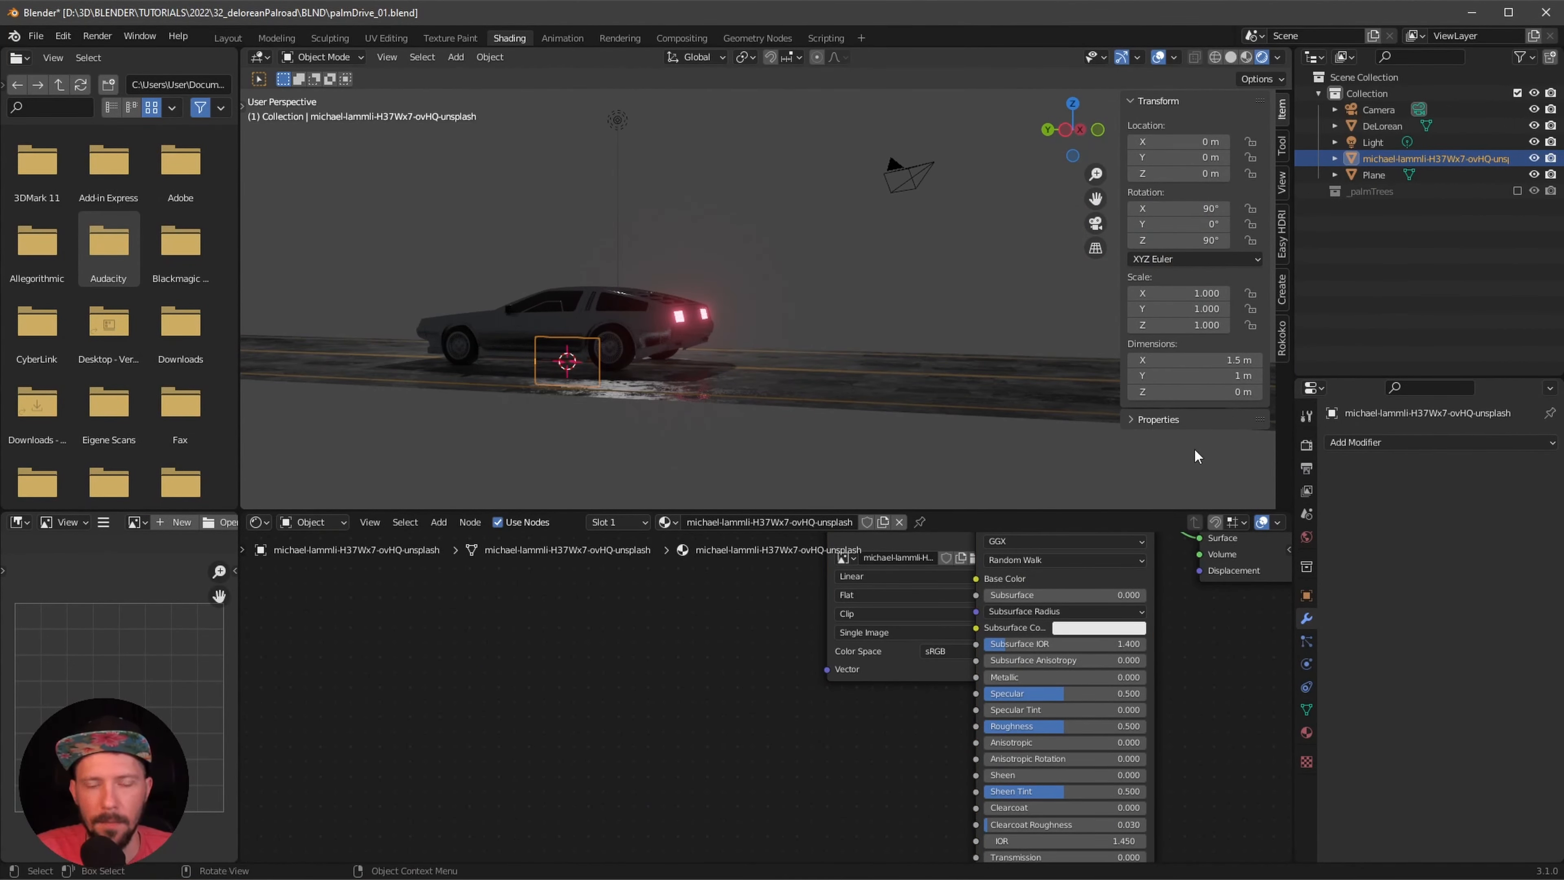
- Set the sunset image plane's dimensions to 75.8 m in X and 50.6 m in Y
click(1215, 367)
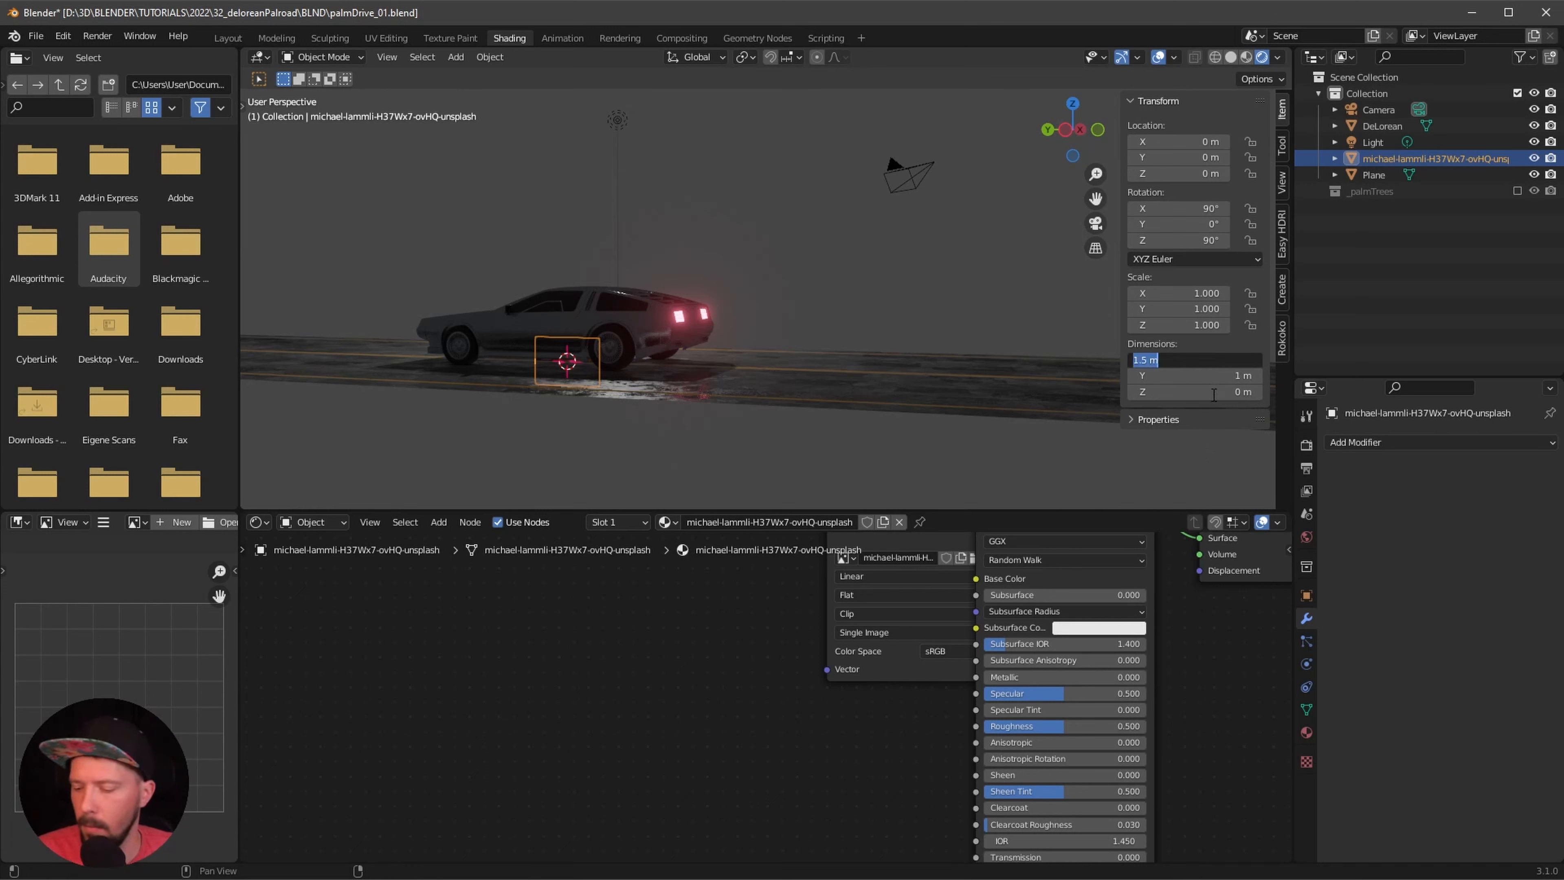
text(7)
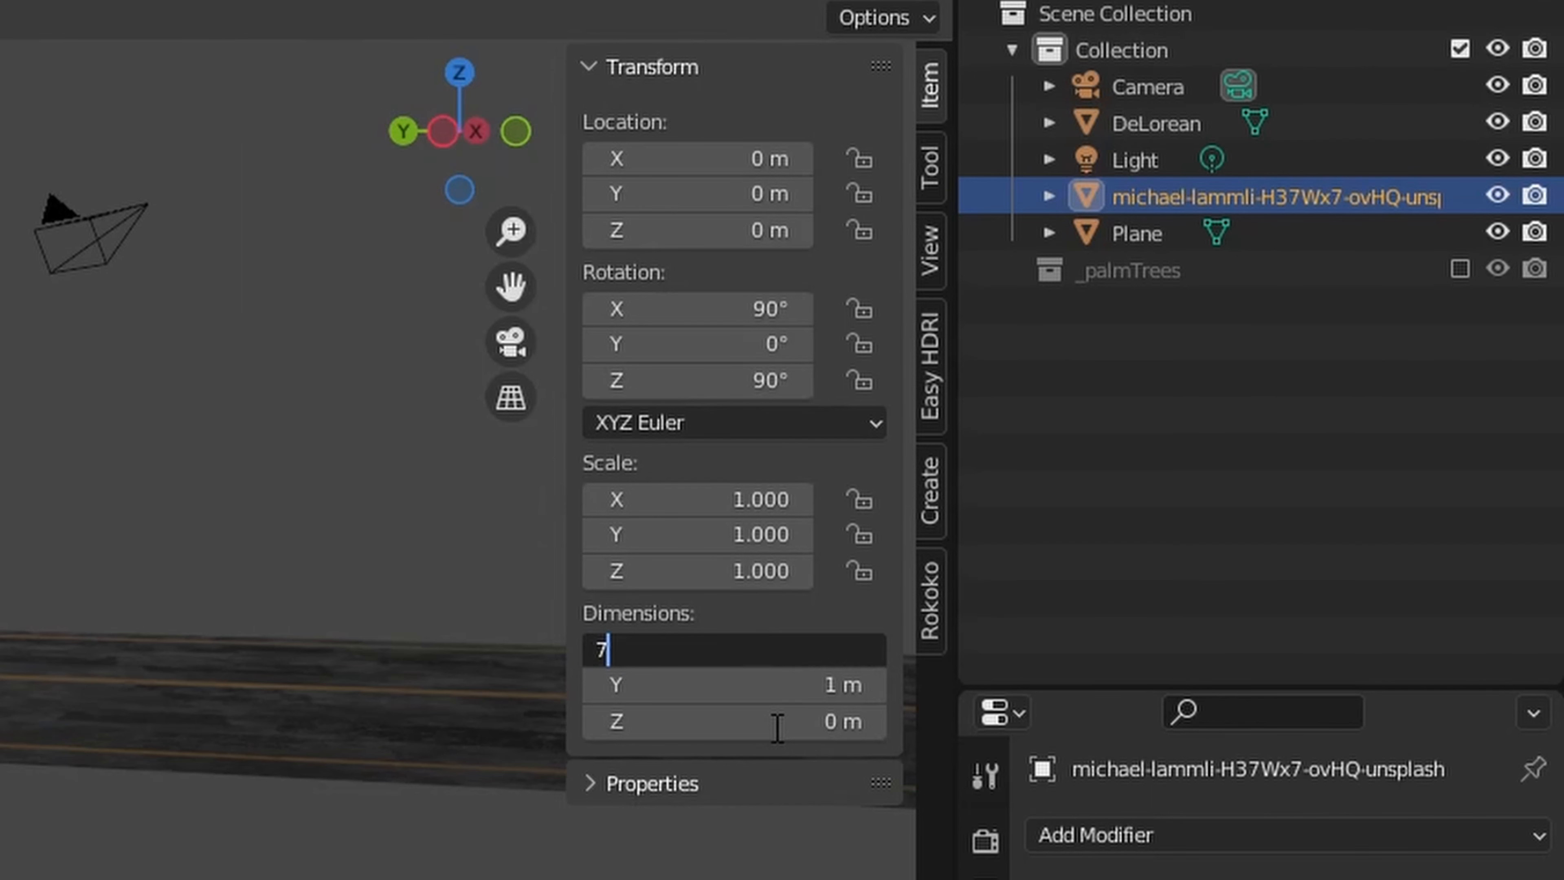
text(5.8)
key(Tab)
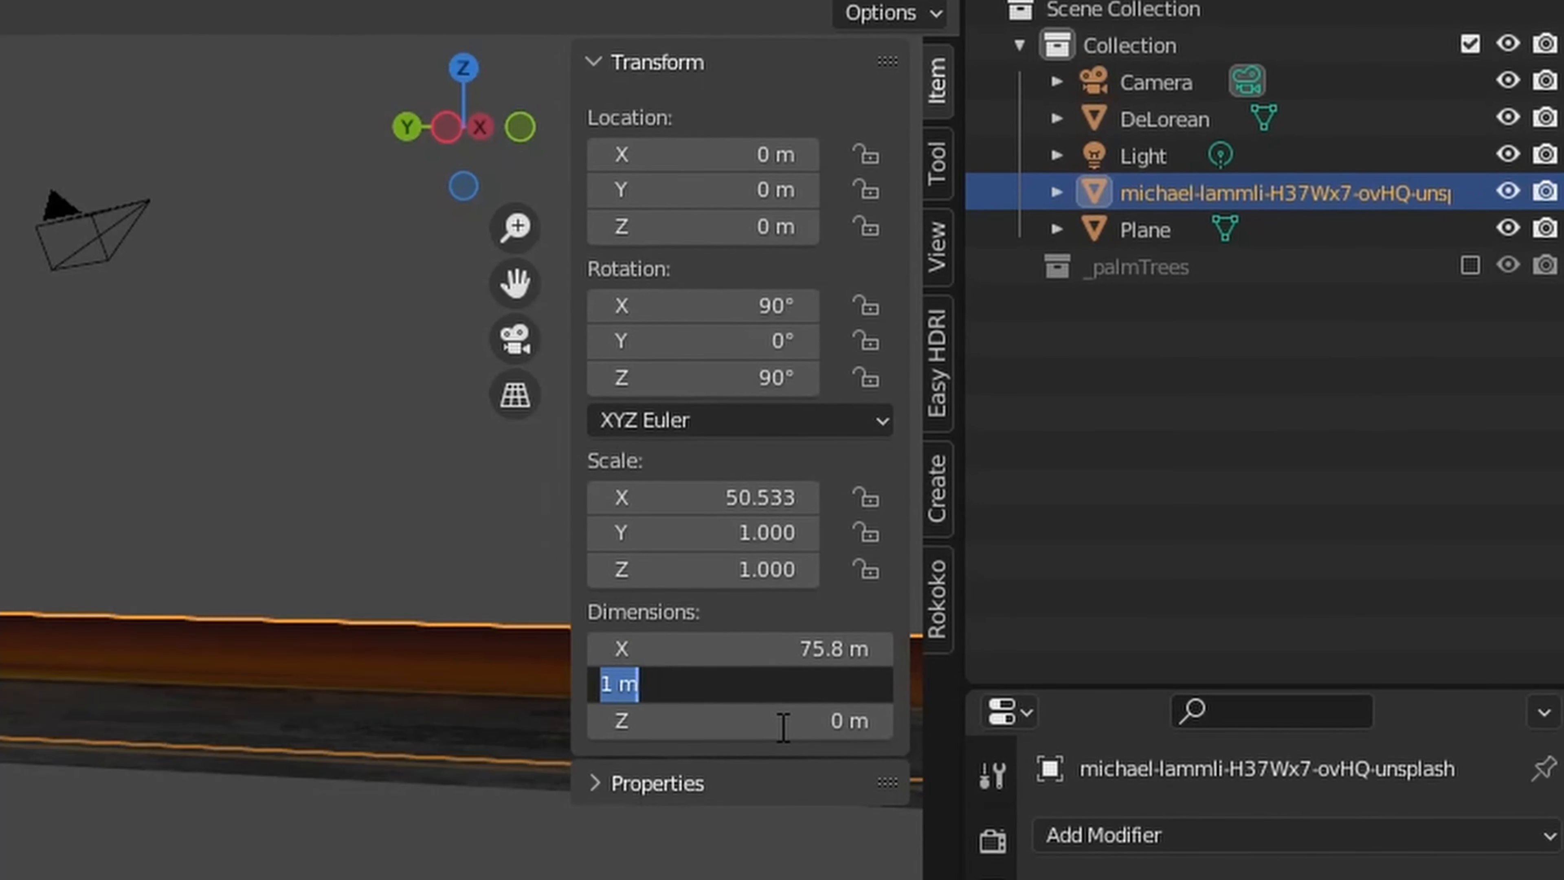
text(50)
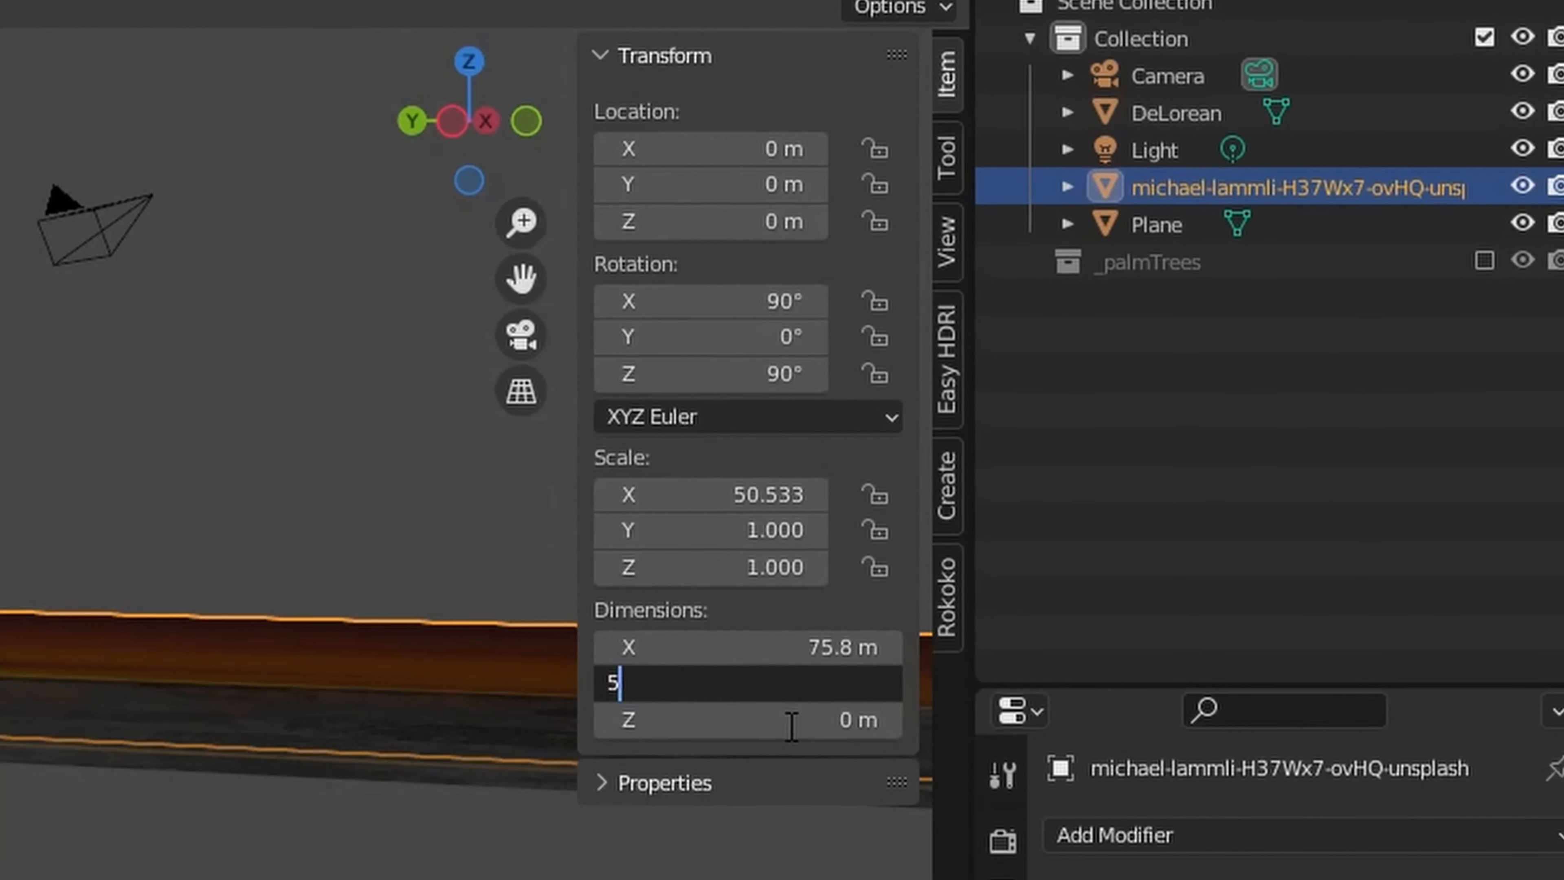
text(.6)
key(Return)
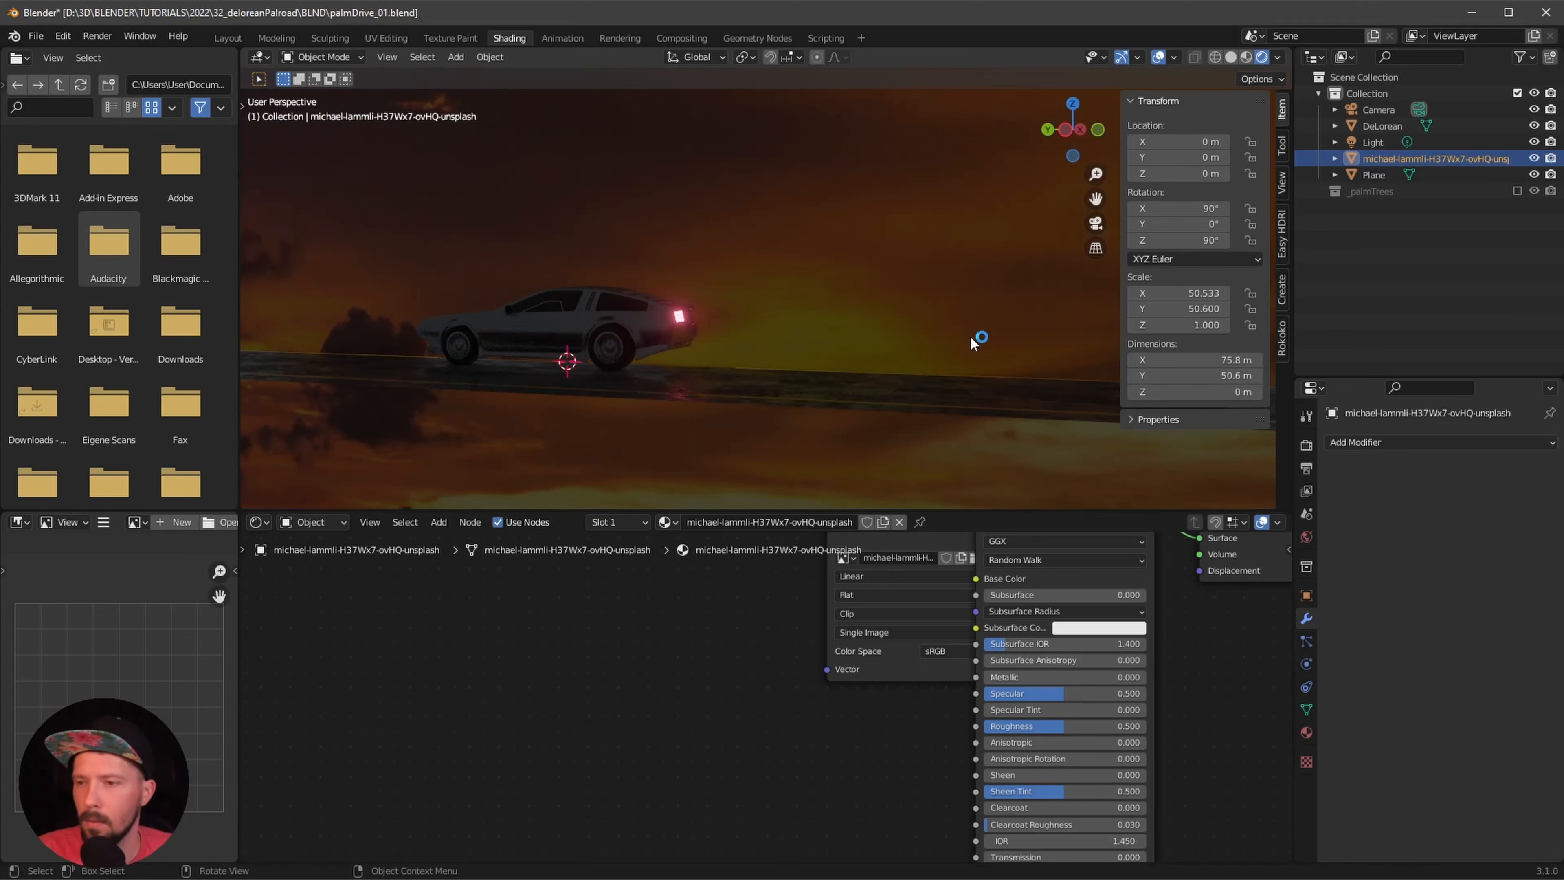
- Move the sunset image texture node well away from the Principled BSDF, keeping its Color linked to Base Color
middle_drag(943, 306, 904, 321)
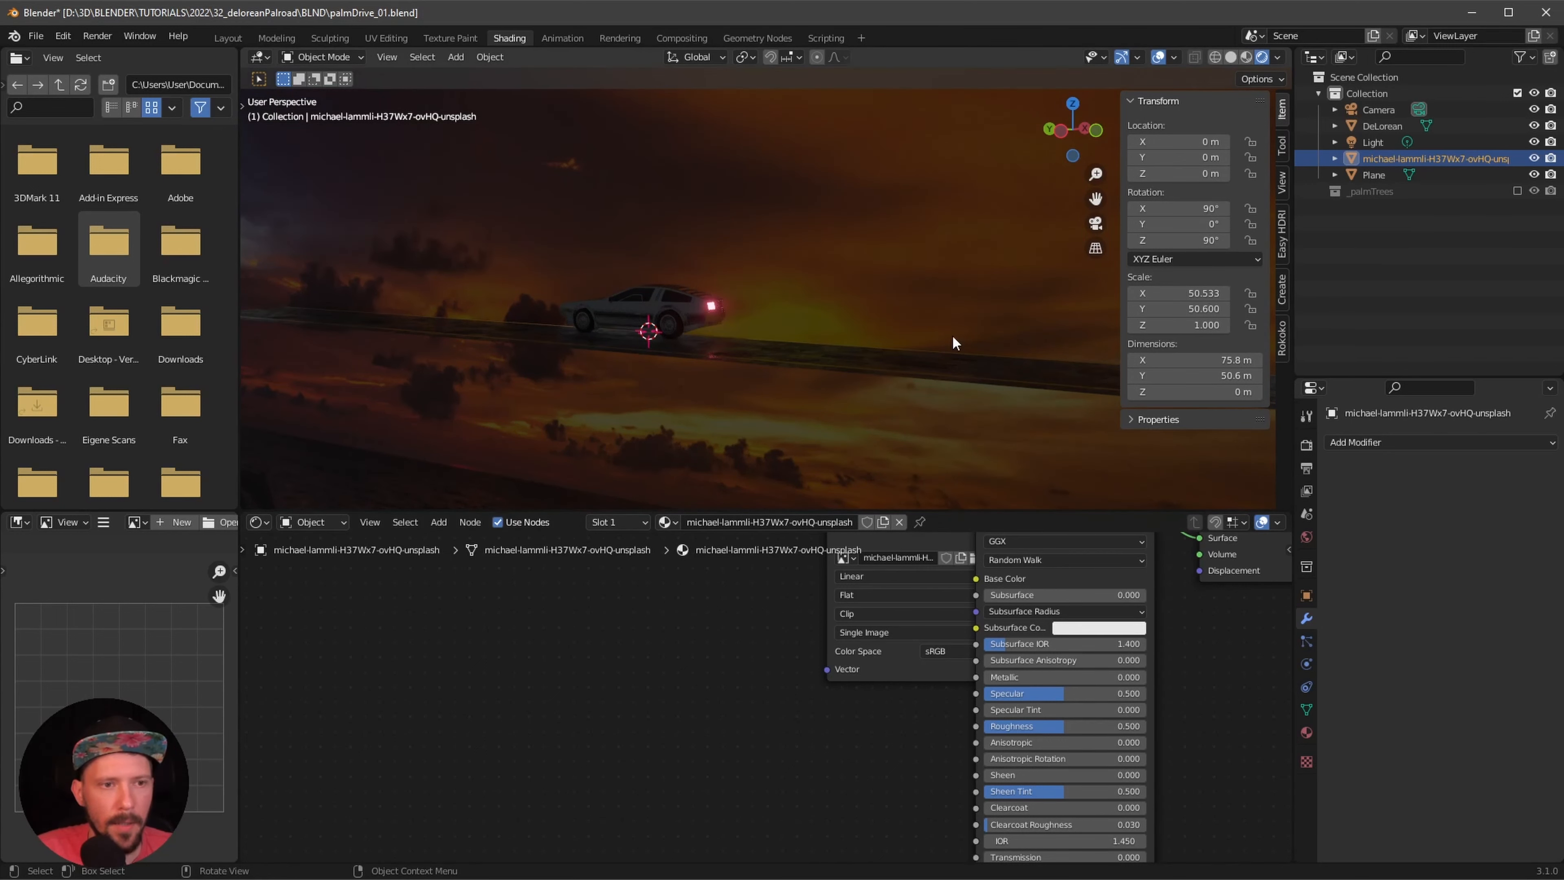
middle_drag(952, 335, 908, 363)
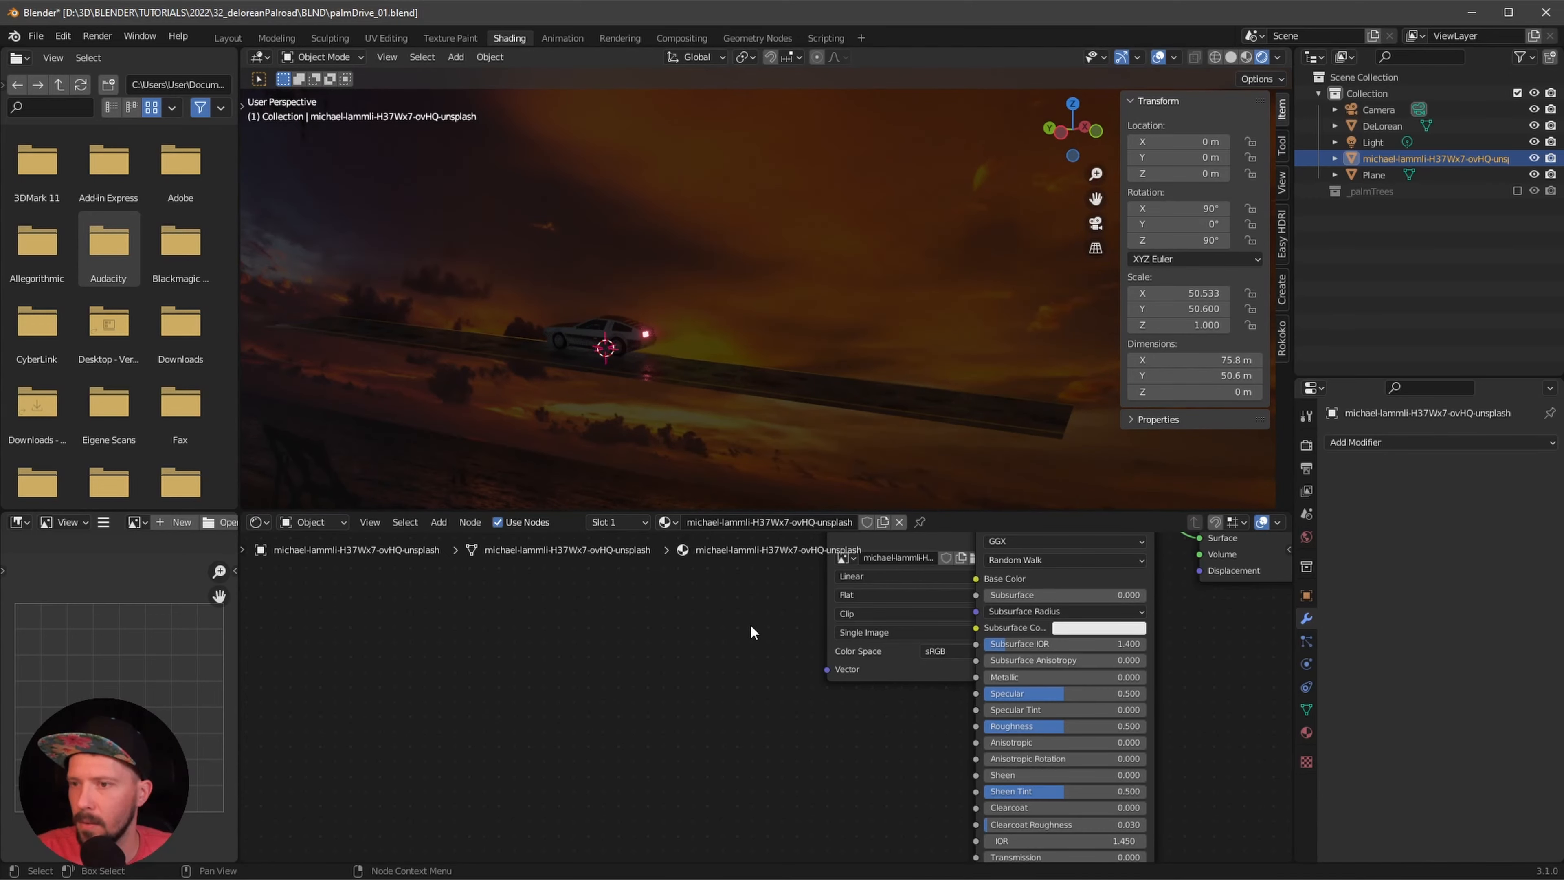
middle_drag(737, 659, 659, 744)
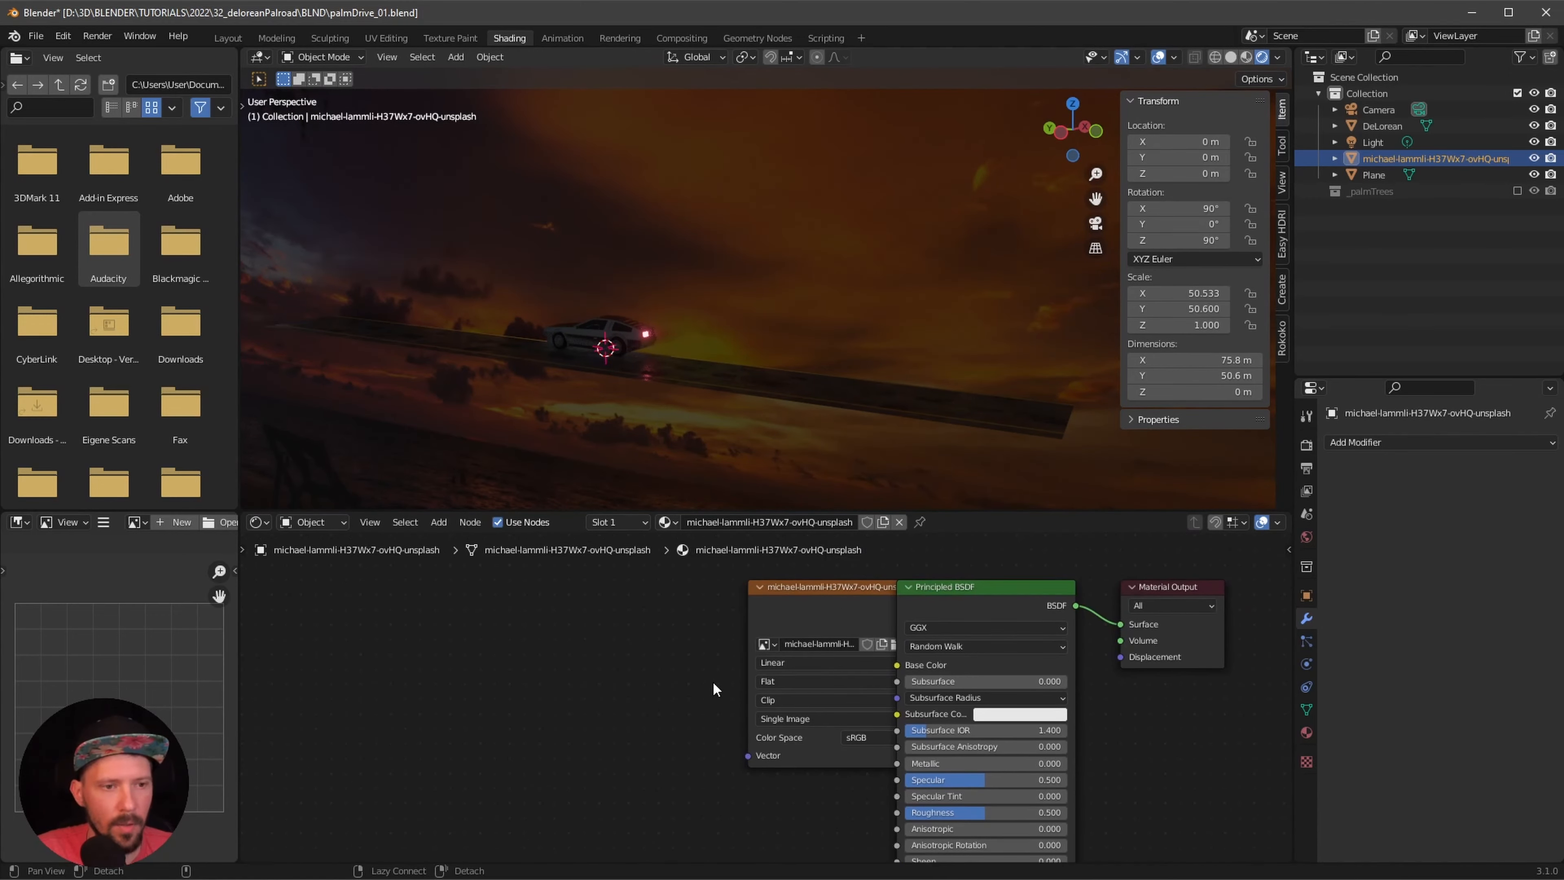
drag(783, 586, 485, 590)
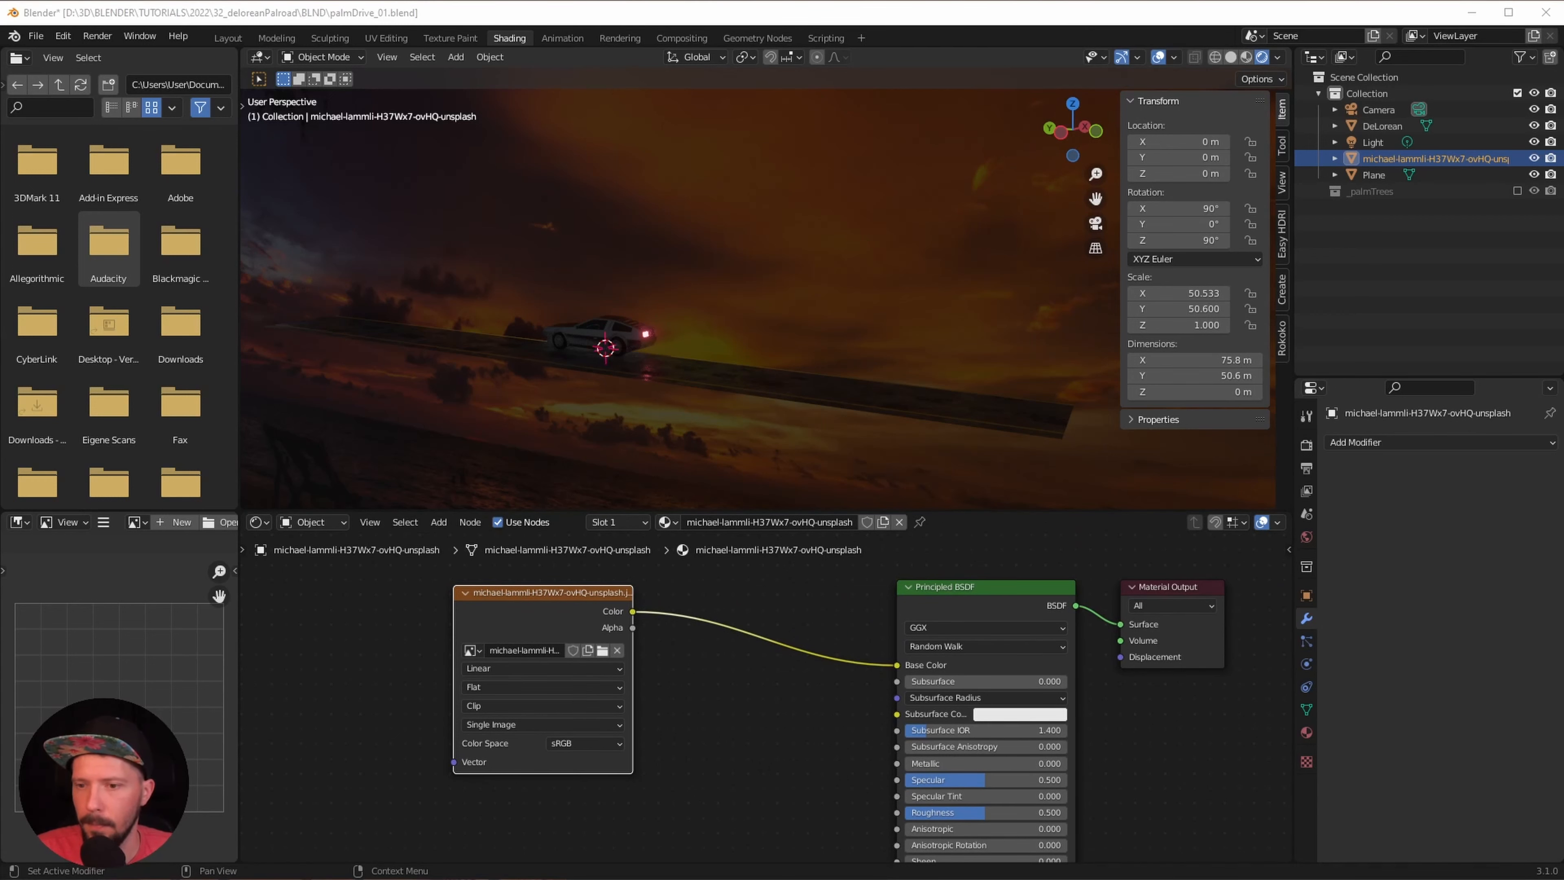
alt+drag(777, 701, 765, 703)
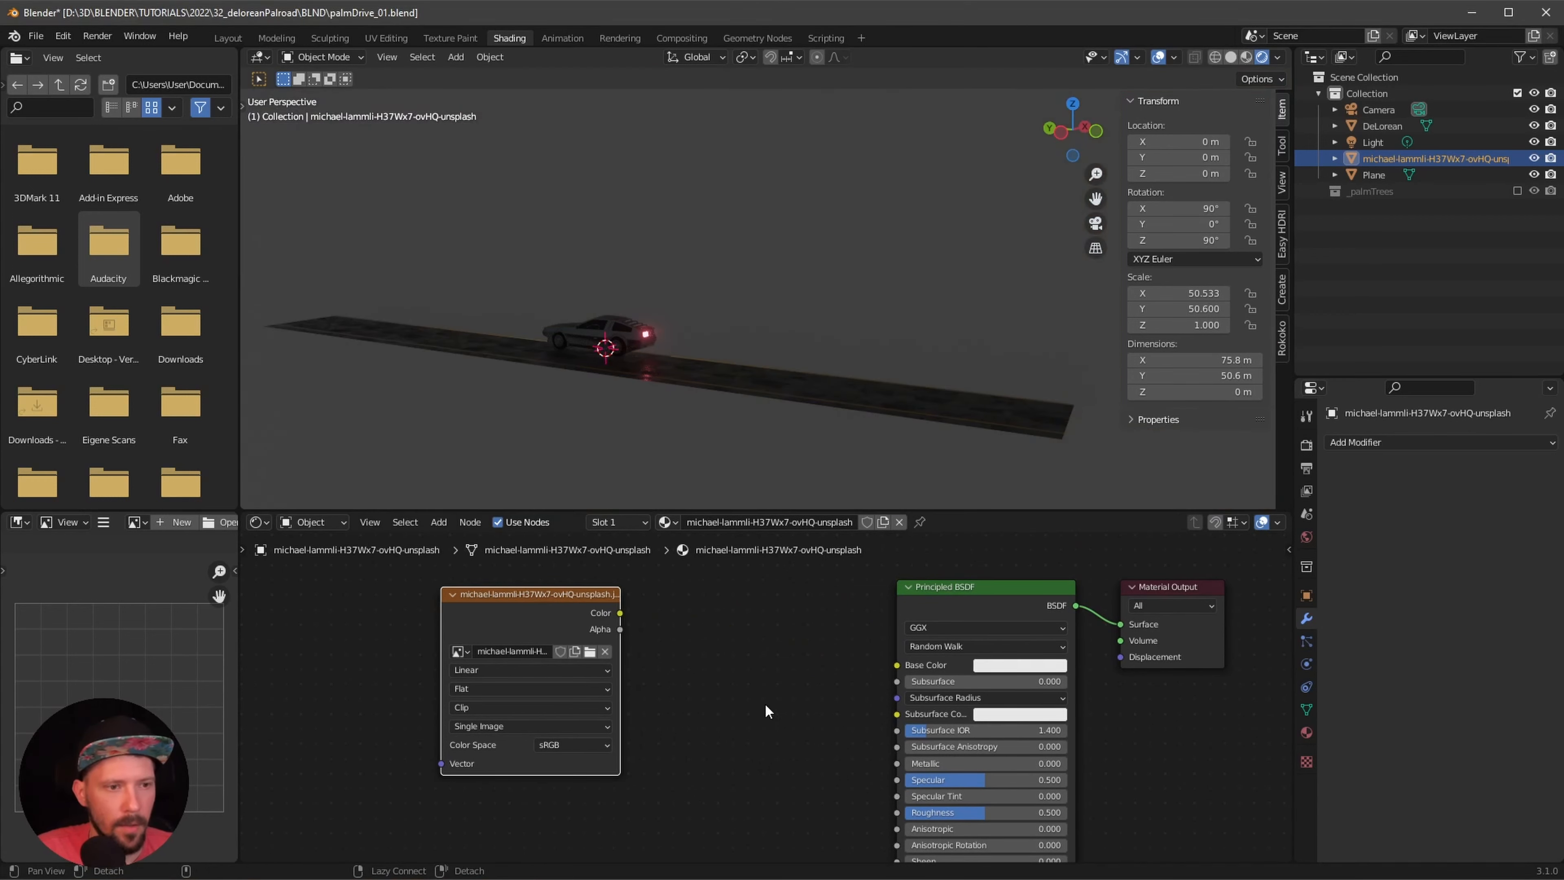
key(ctrl+z)
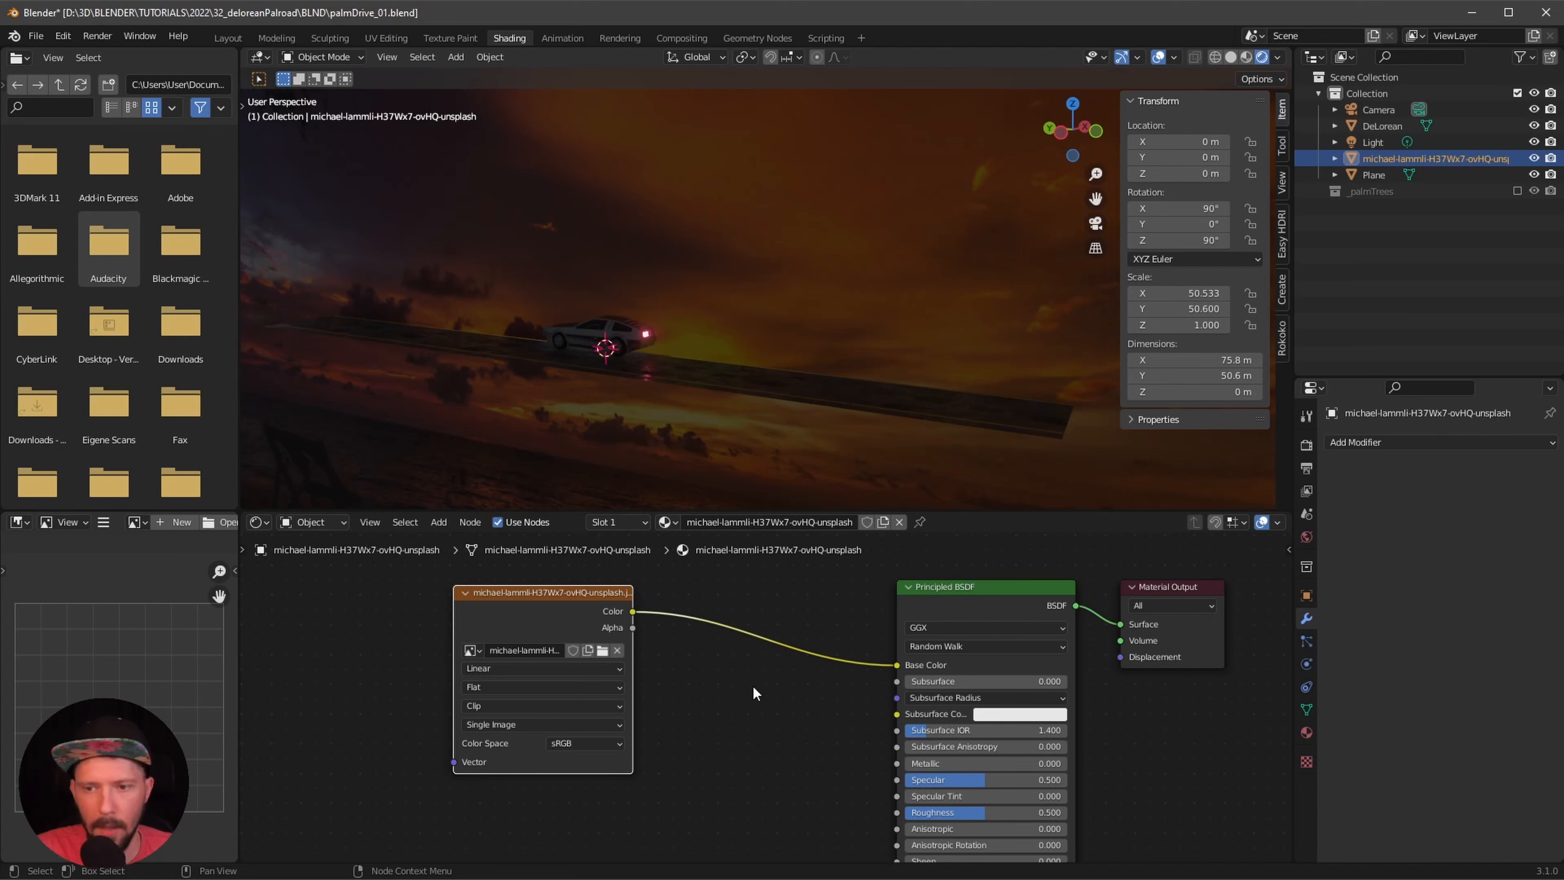
- Insert an RGB Curves node between the sunset image texture's Color output and the Principled BSDF's Base Color
middle_drag(755, 696, 695, 708)
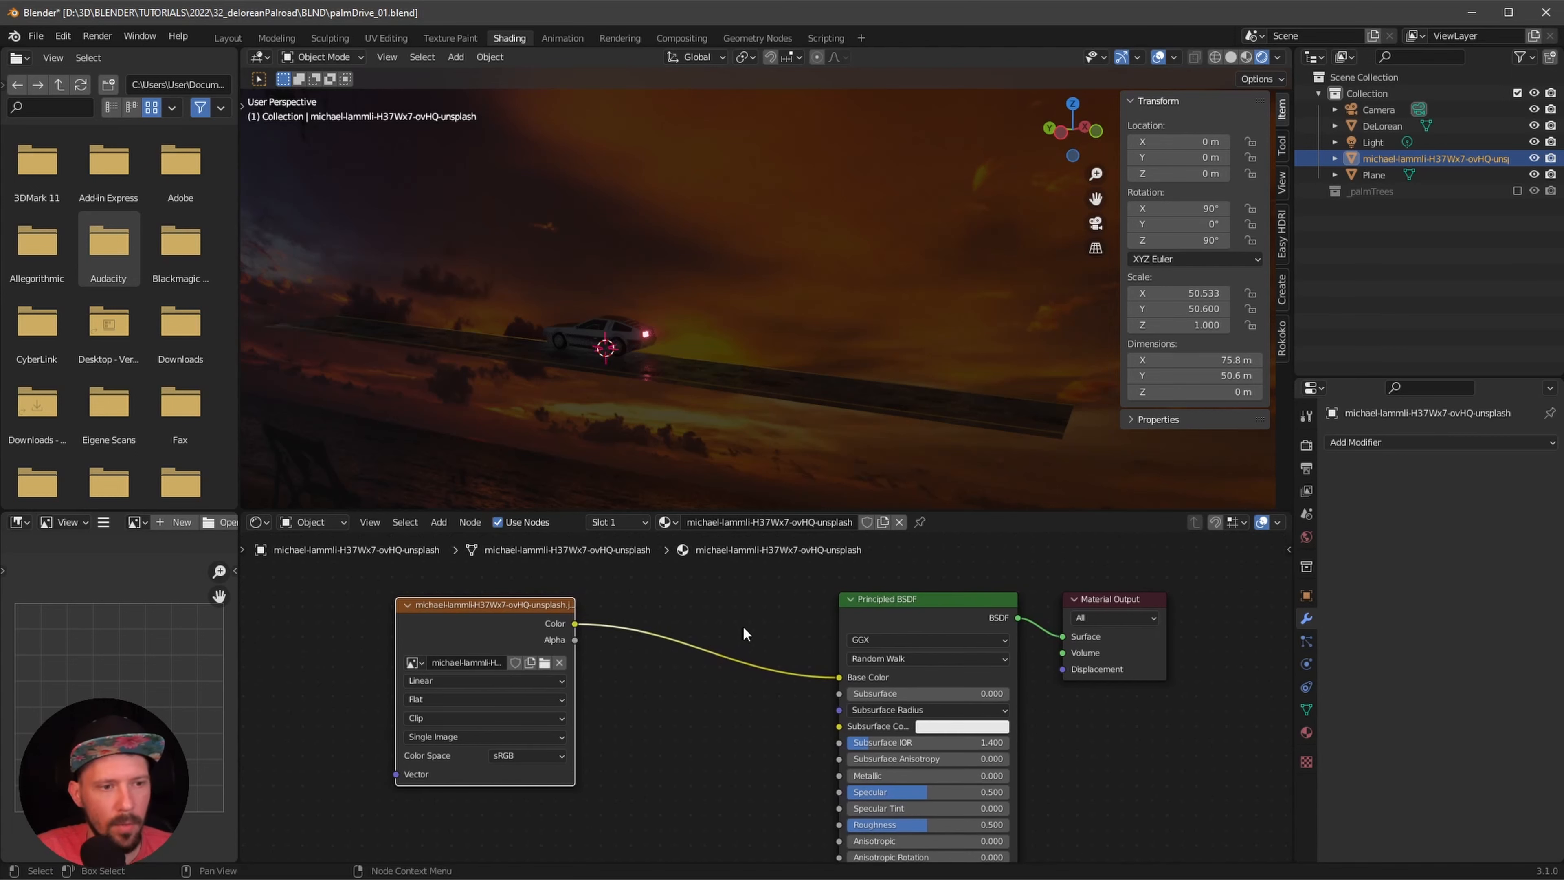
key(shift+a)
click(744, 630)
text(curve)
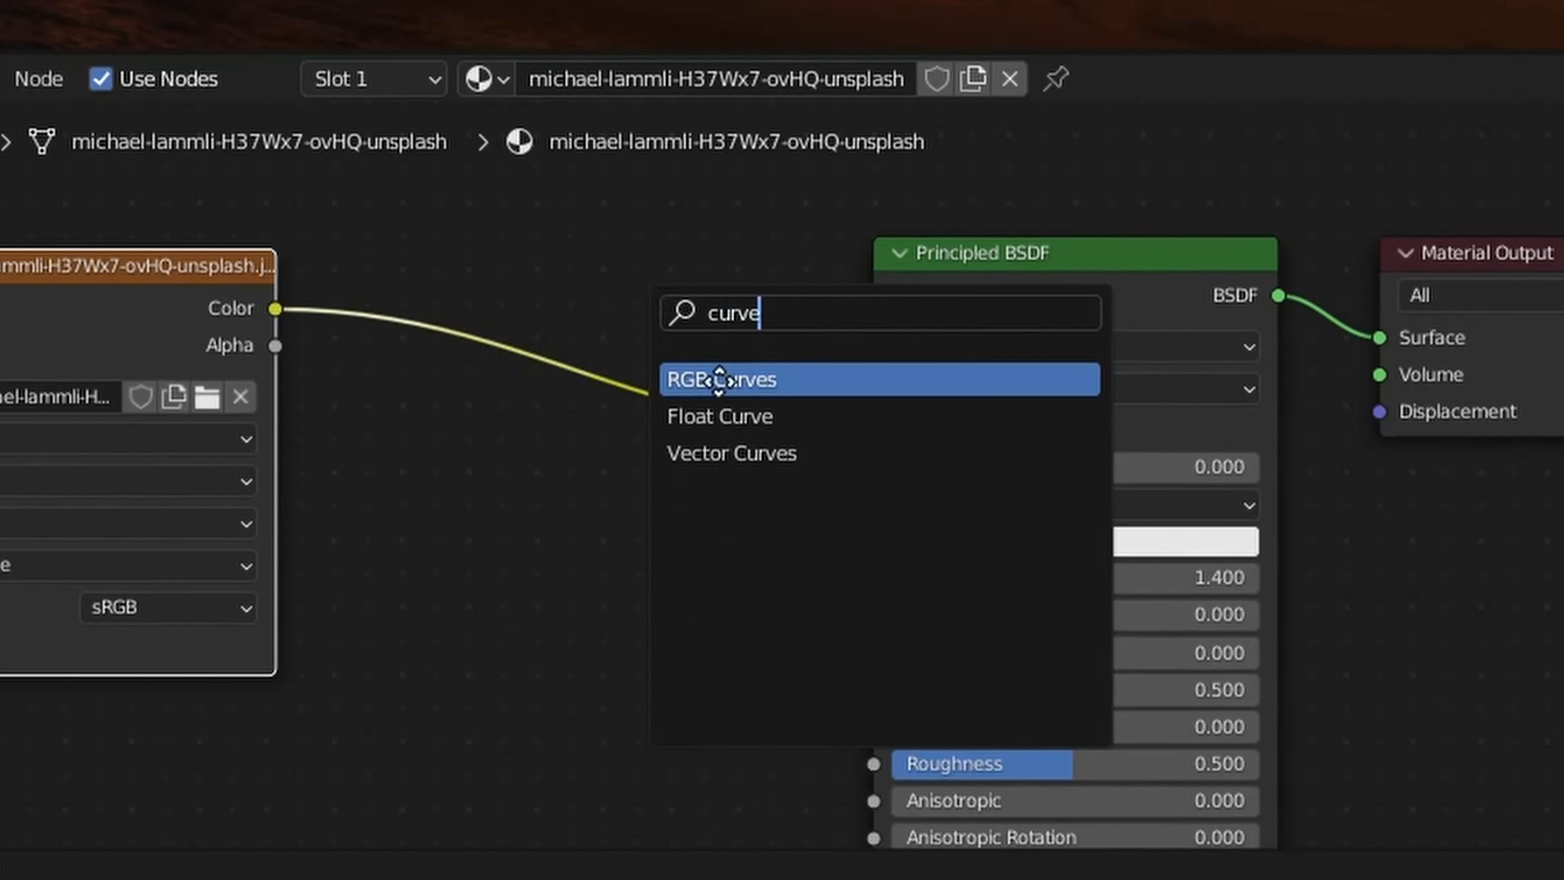
click(720, 381)
click(539, 281)
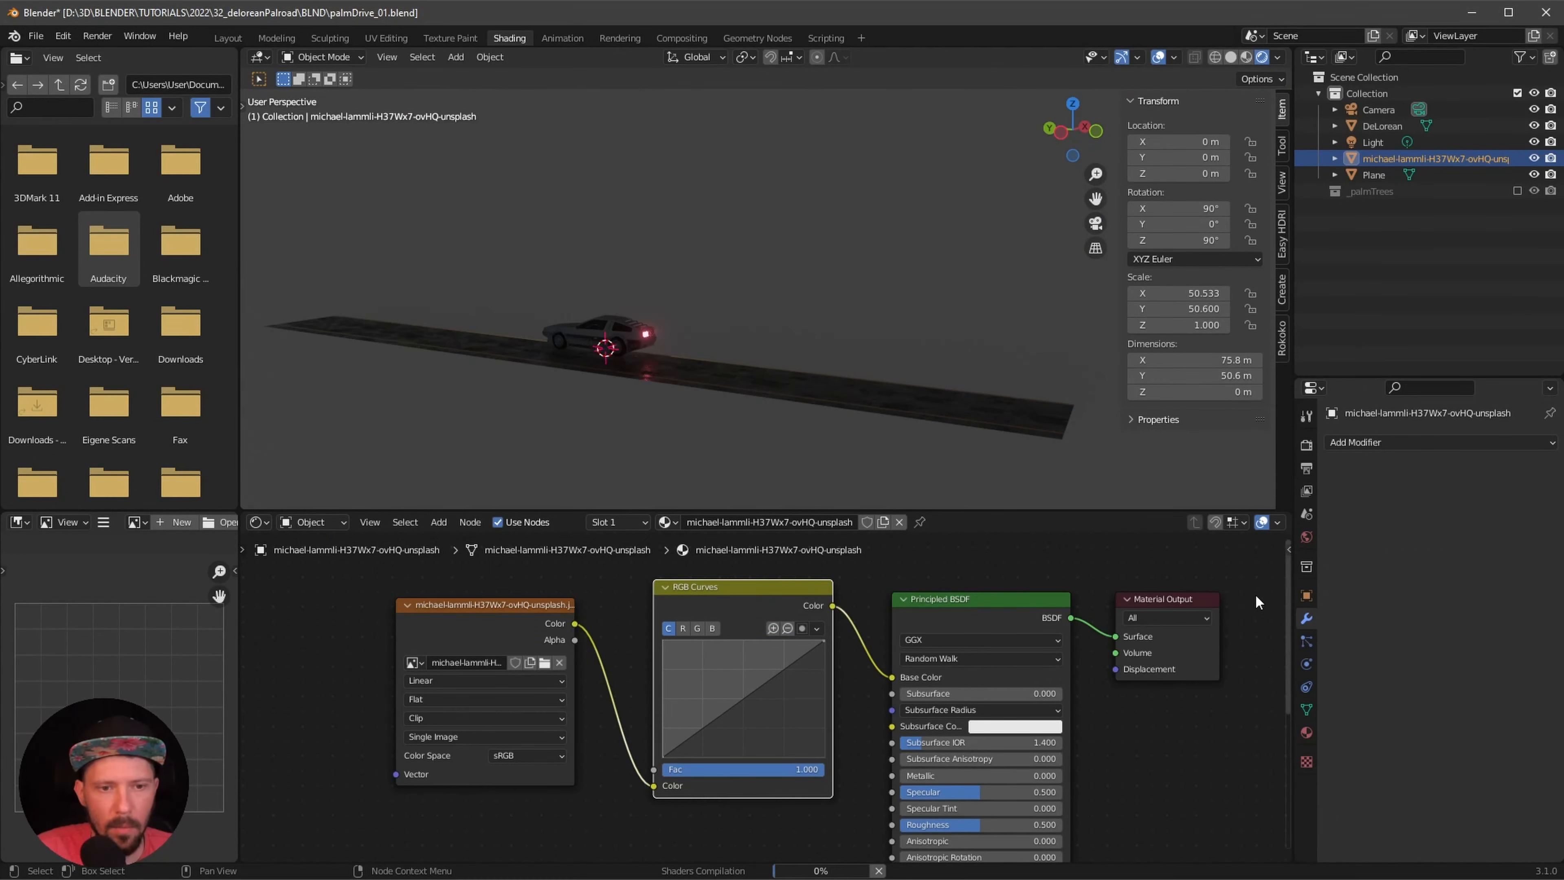
- Move the Principled BSDF and Material Output farther from the RGB Curves node, and connect the curves' Color output to Emission
drag(1258, 581, 918, 745)
drag(993, 600, 1173, 585)
scroll(928, 726, down, 3)
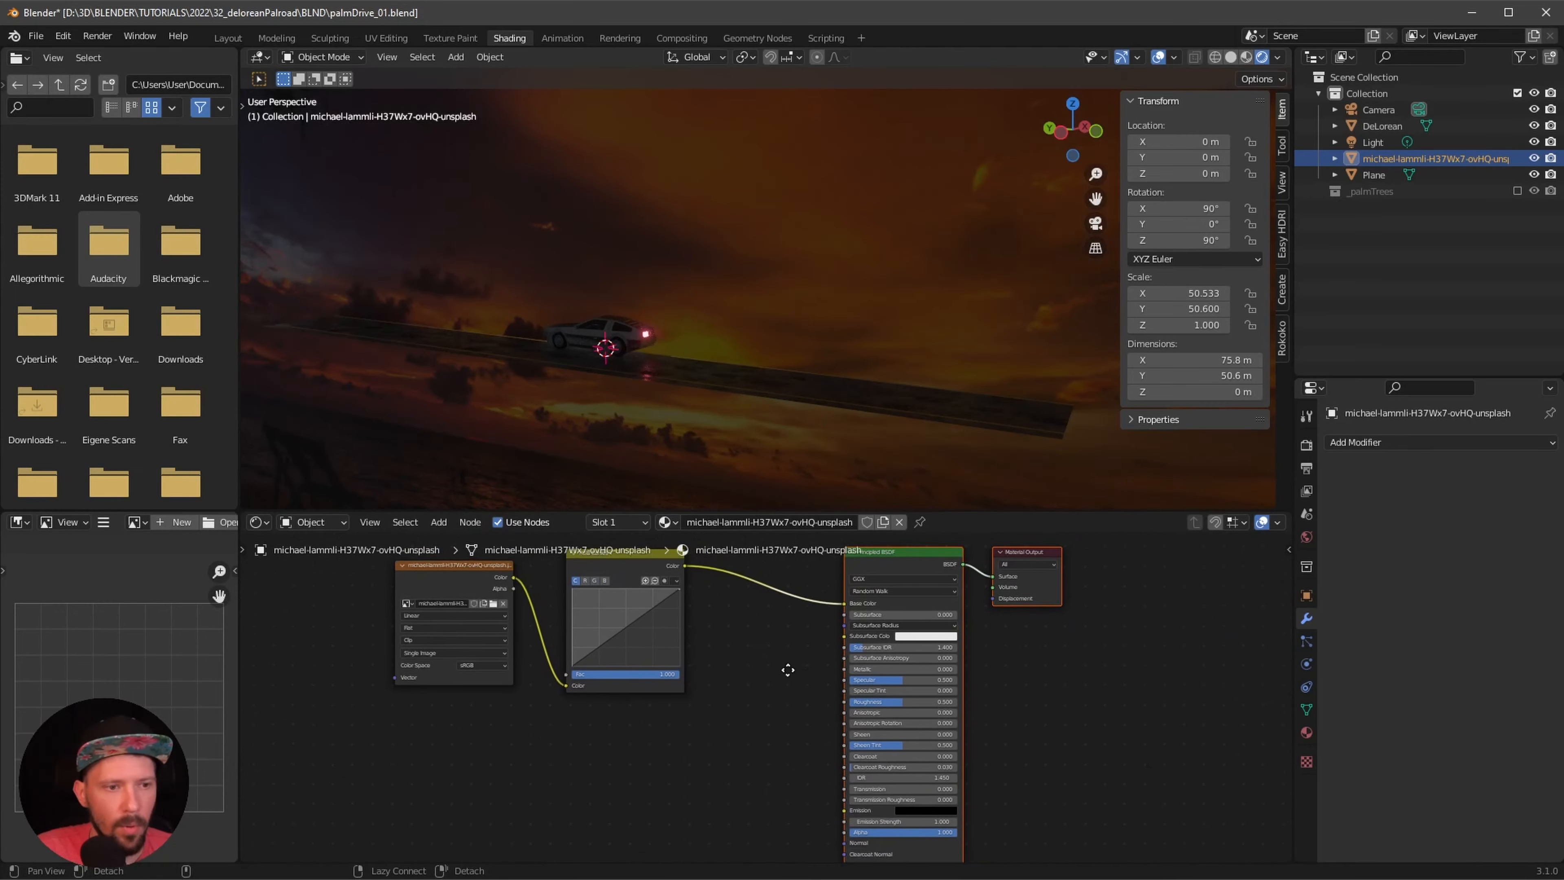
drag(672, 581, 816, 810)
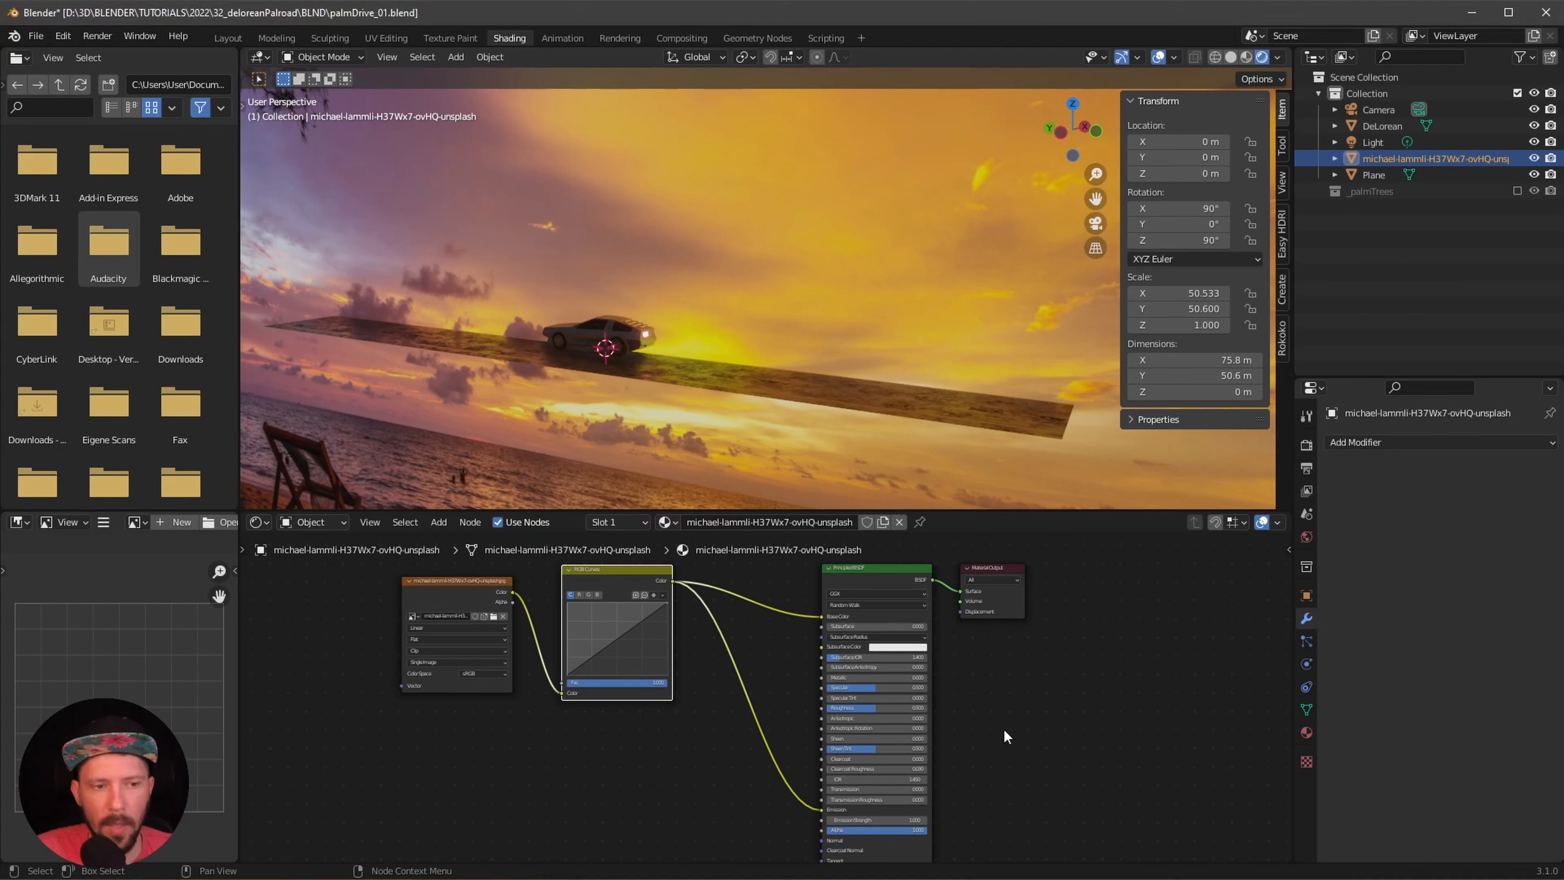
- Darken the sunset image by adding a point to the RGB Curves at about 0.4545, 0.2937
scroll(1102, 707, up, 2)
scroll(640, 730, up, 3)
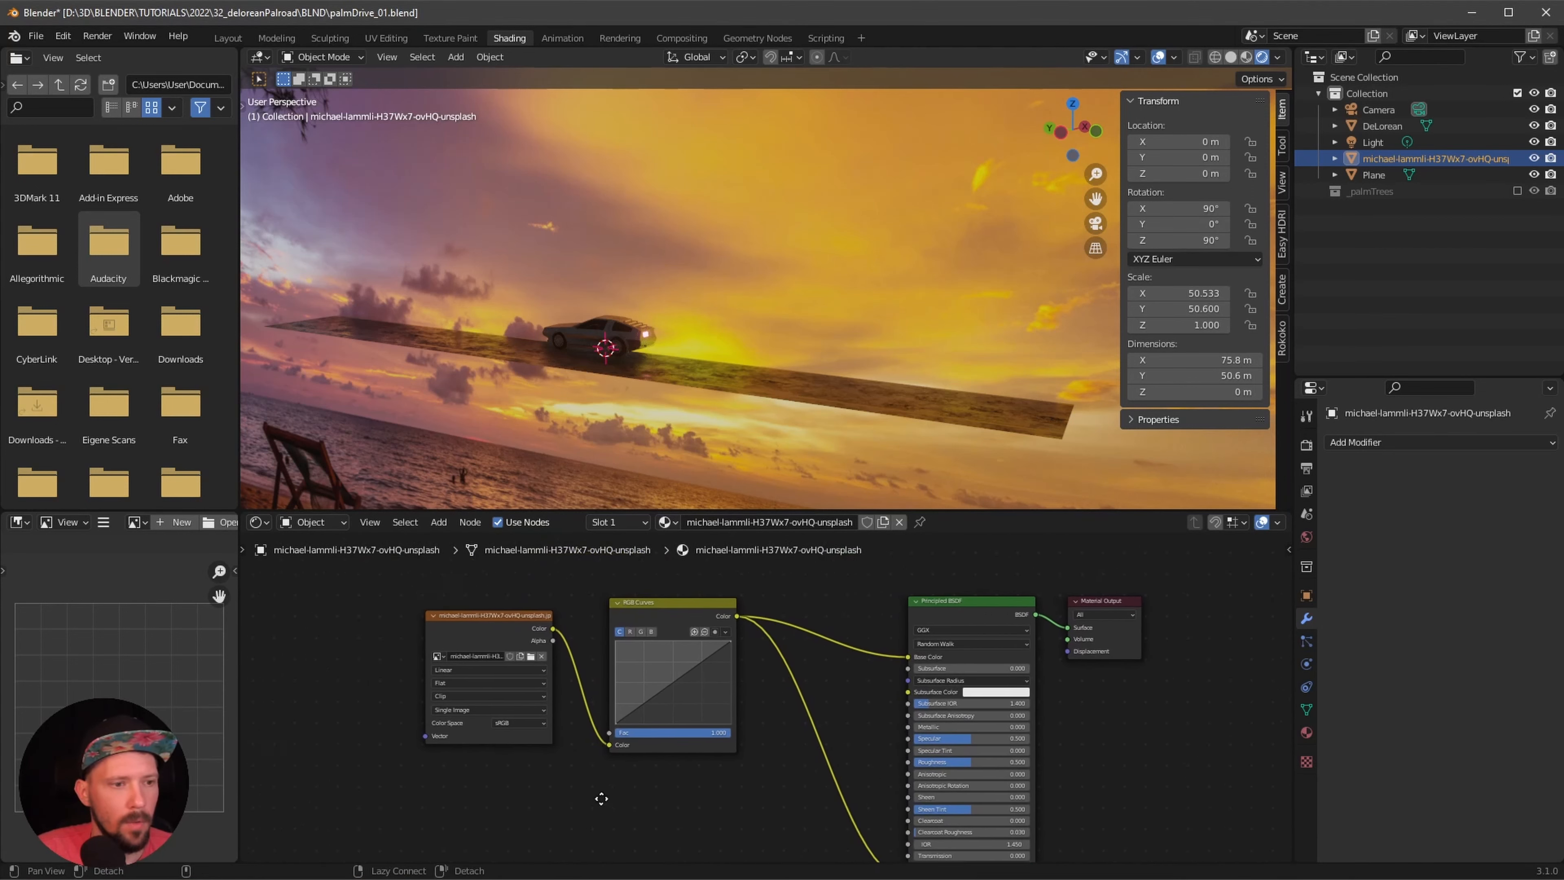
drag(582, 703, 605, 715)
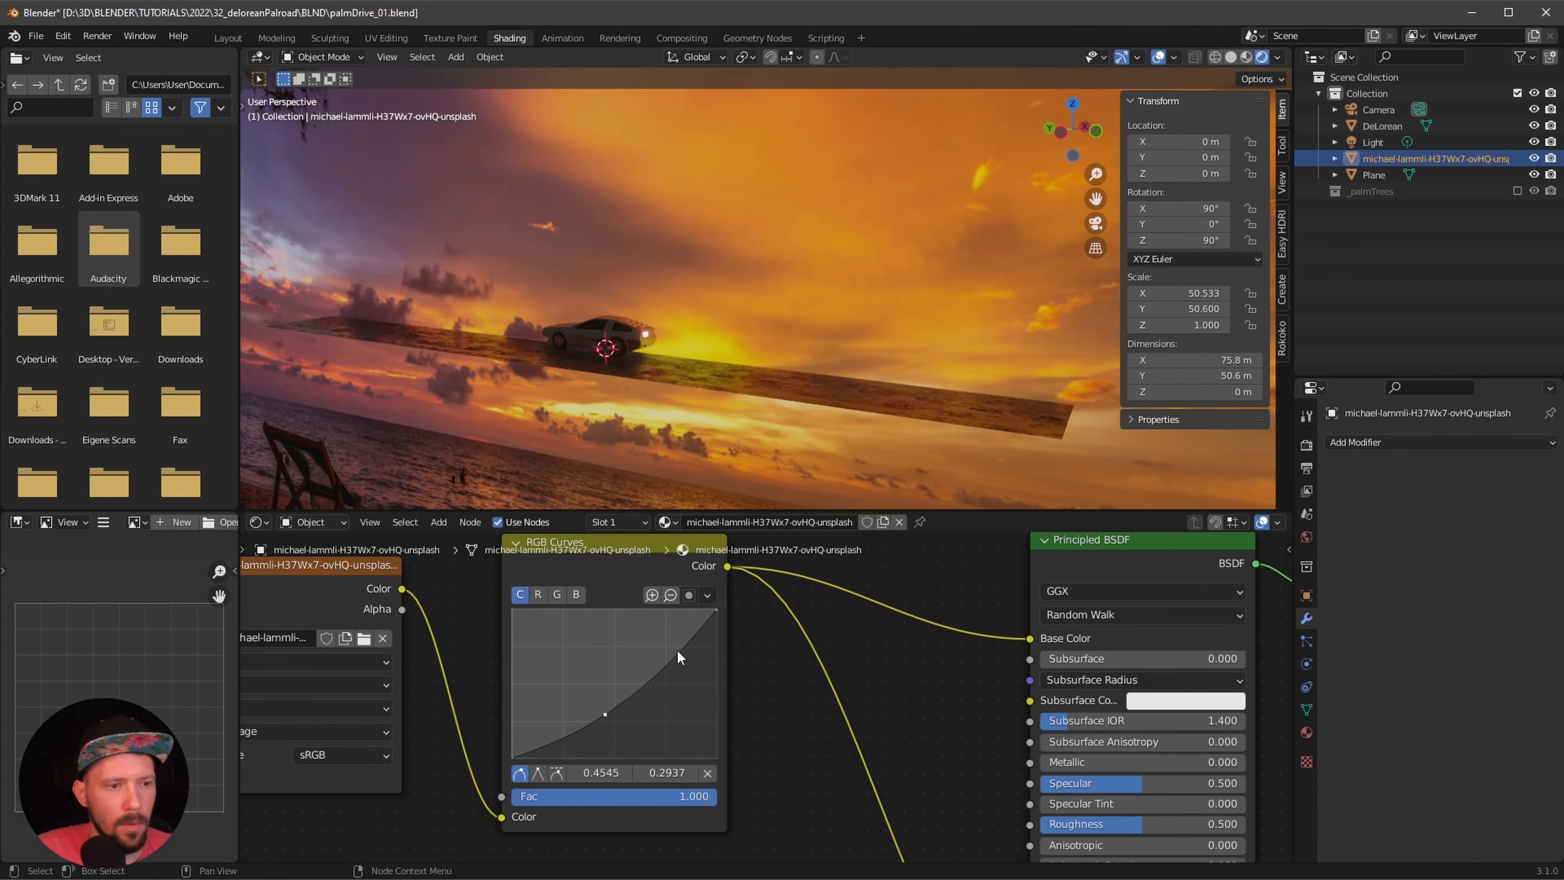
- Add a second point to the sunset material's RGB Curves at about 0.6409, 0.7625 to brighten the highlights
drag(665, 663, 642, 643)
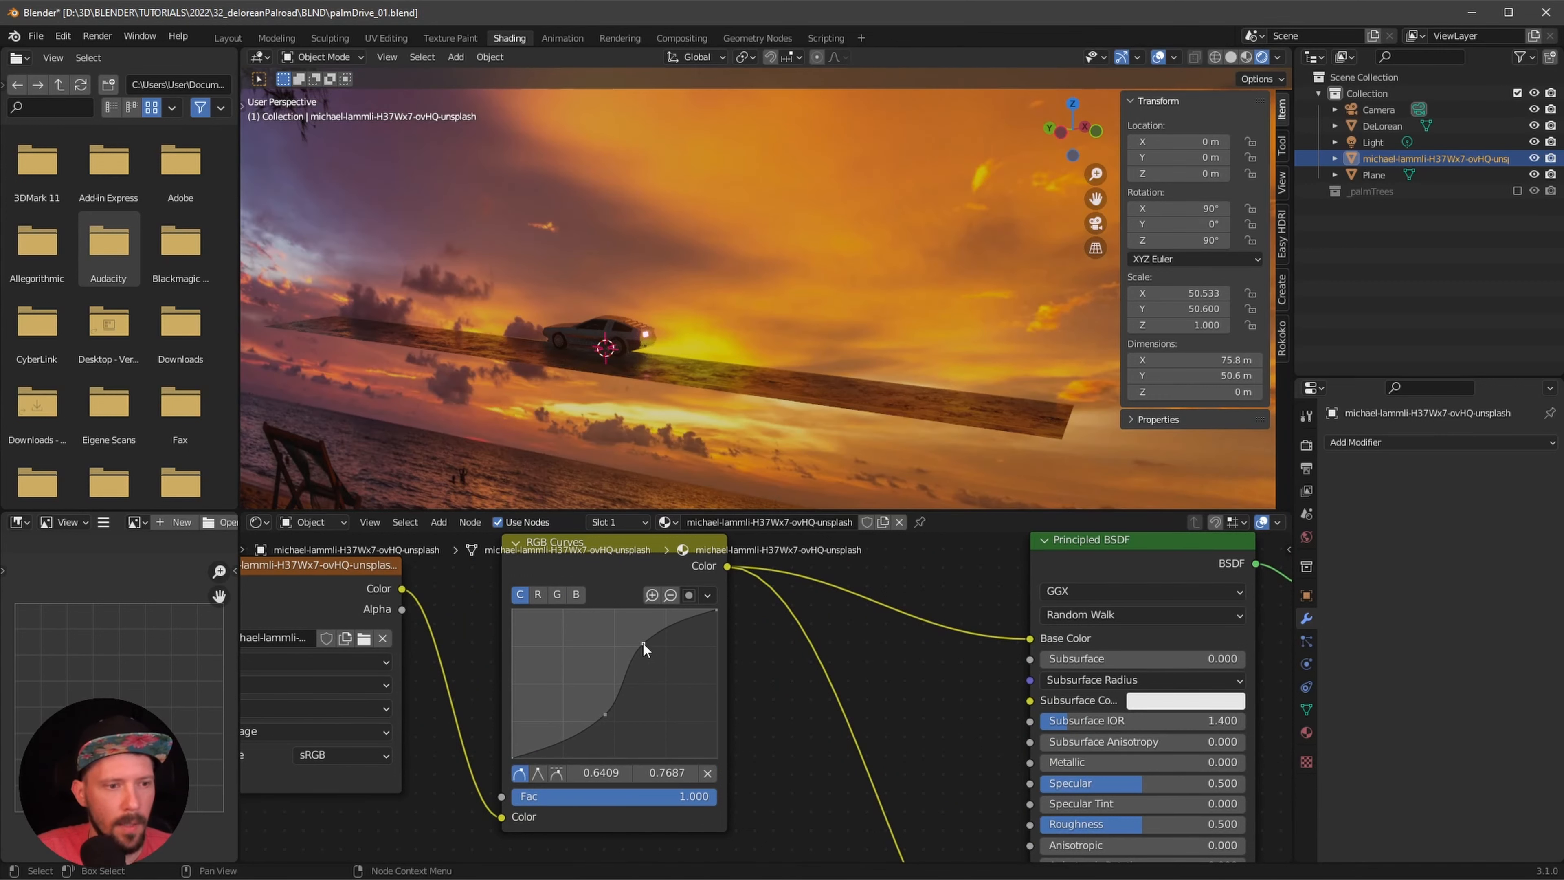
middle_drag(815, 383, 779, 429)
scroll(779, 428, up, 3)
- Set the sunset material's Roughness to 1.000 and lower its Specular on the Principled BSDF
middle_drag(1011, 802, 888, 699)
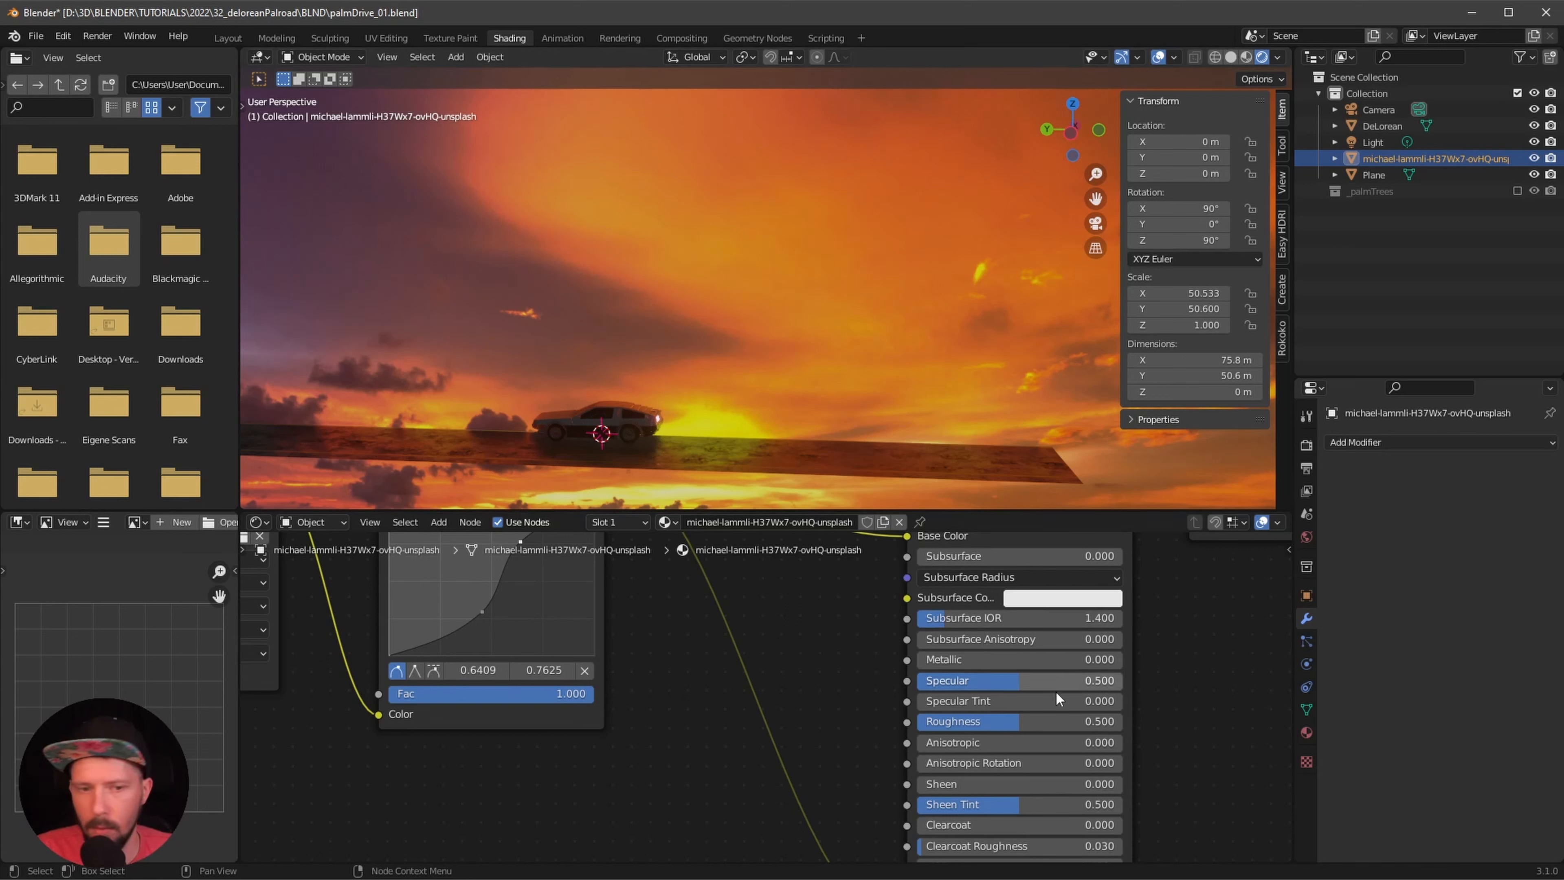
drag(1017, 725, 1089, 721)
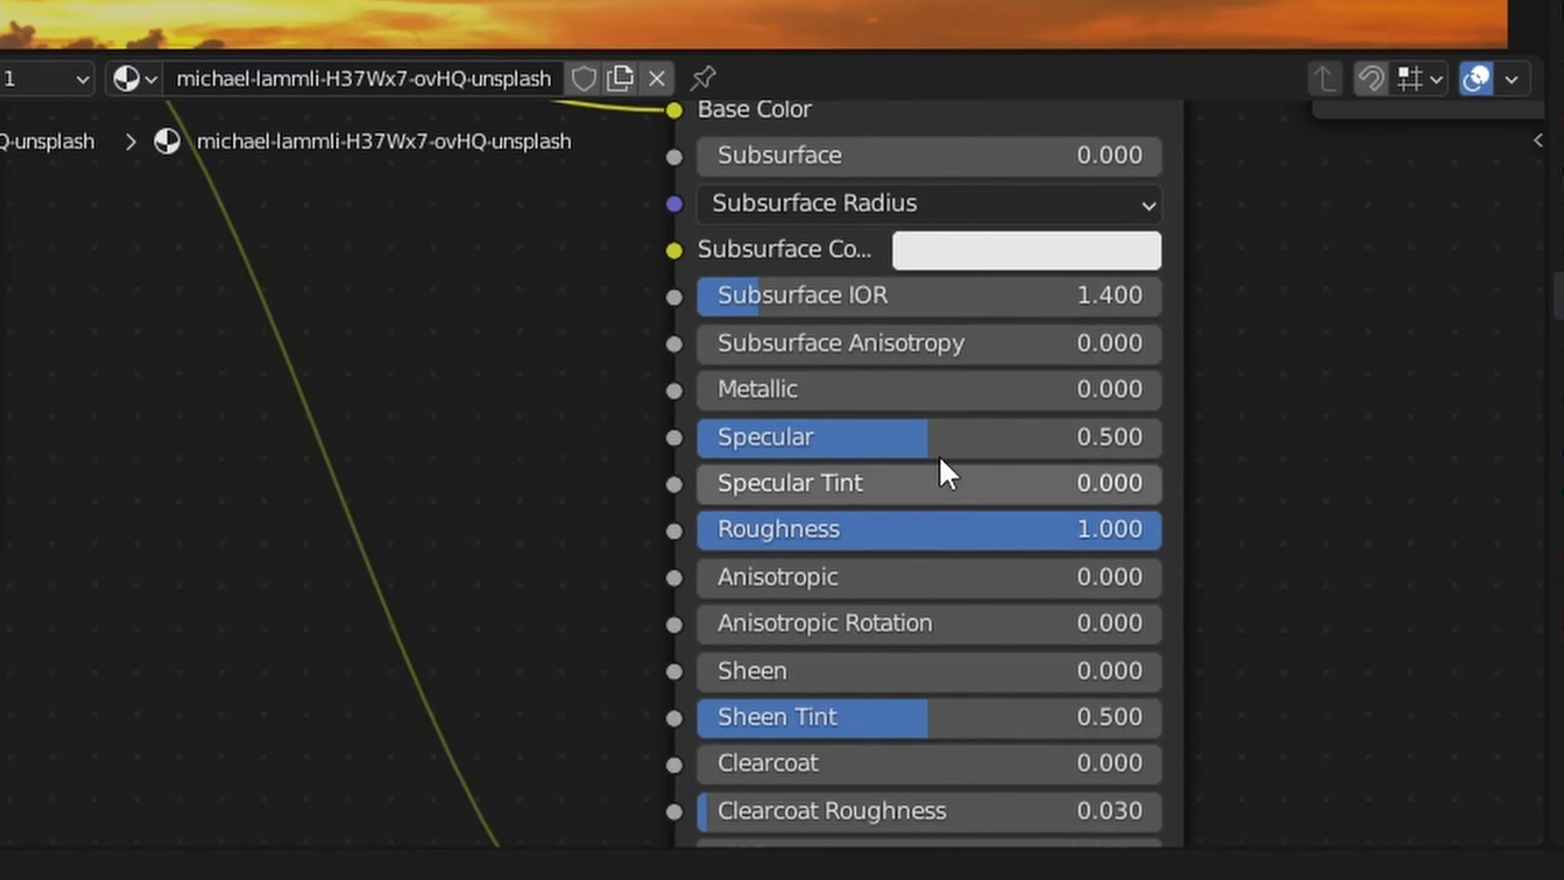
drag(923, 448, 602, 540)
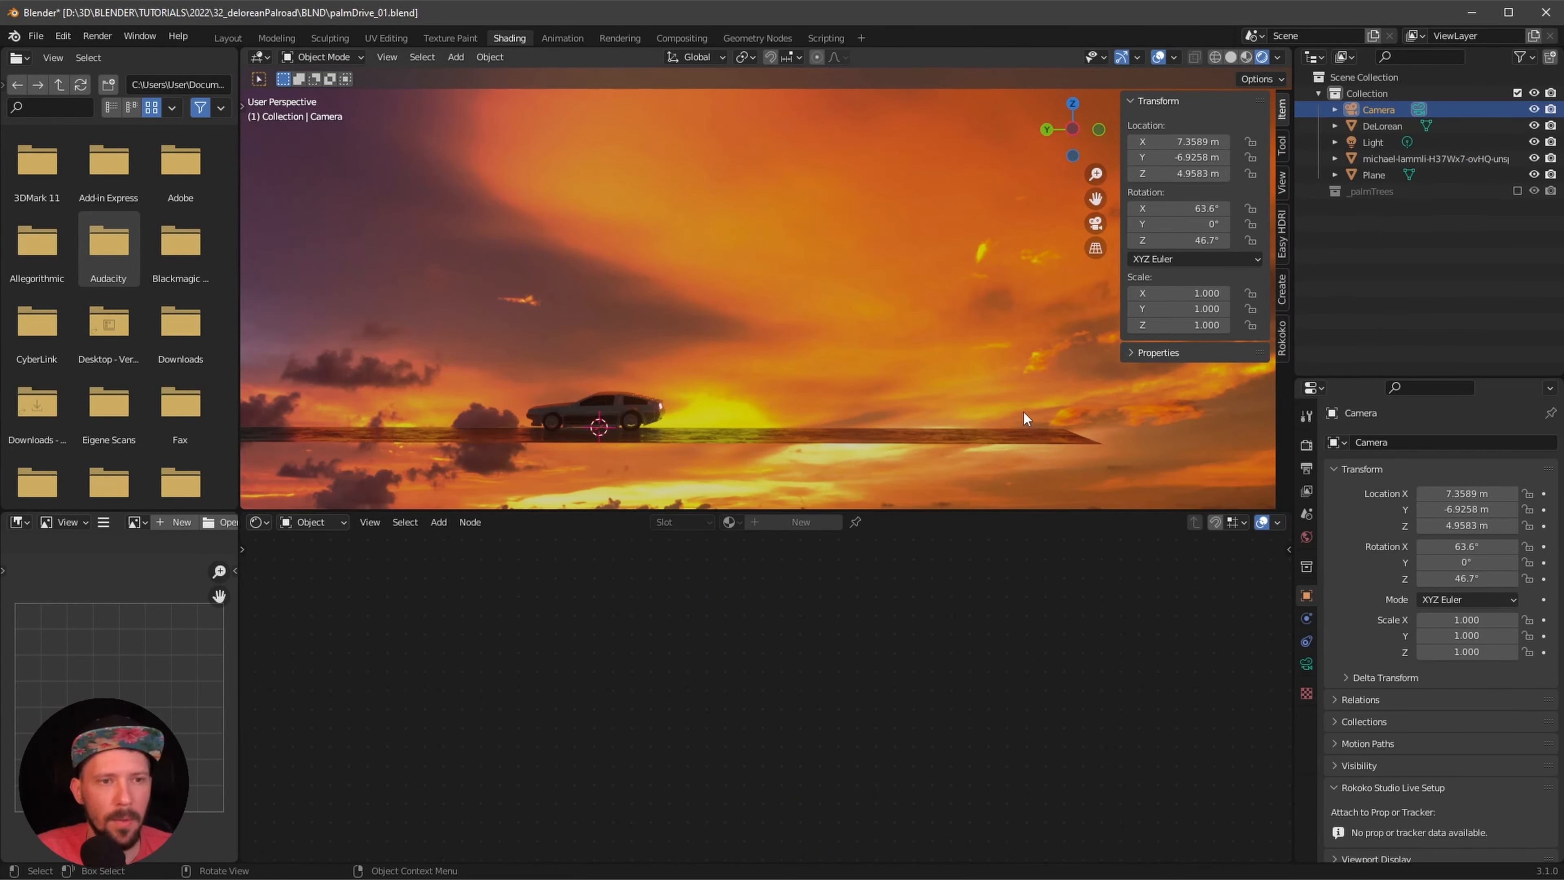
- Select the camera, look through it, and set its location to X -11 m, Y 0 m, Z 1.5 m
click(1025, 410)
click(1374, 110)
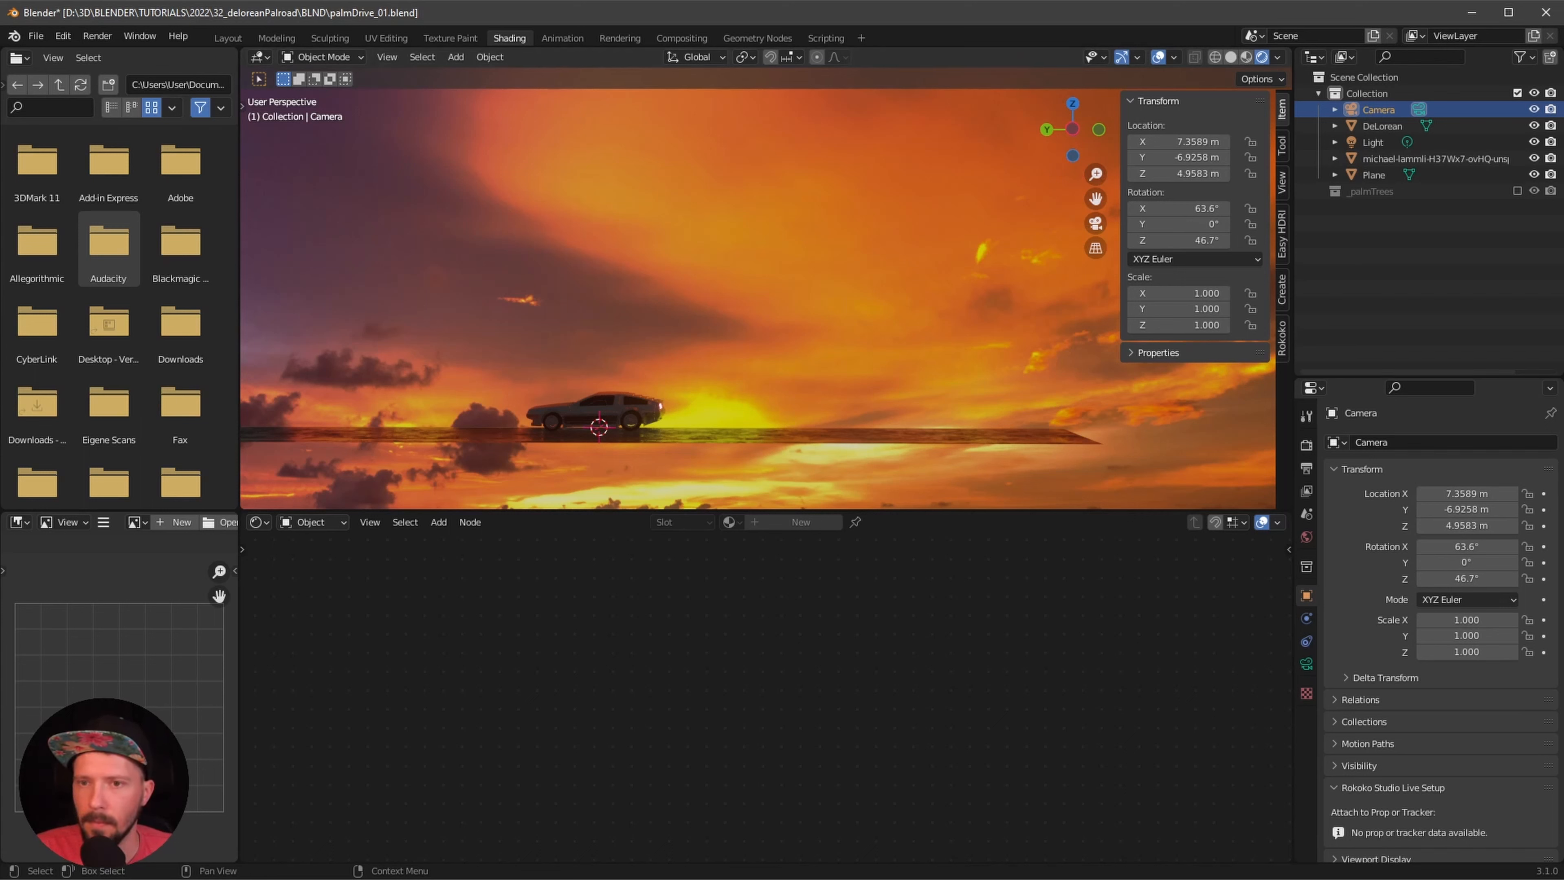
key(alt+Tab)
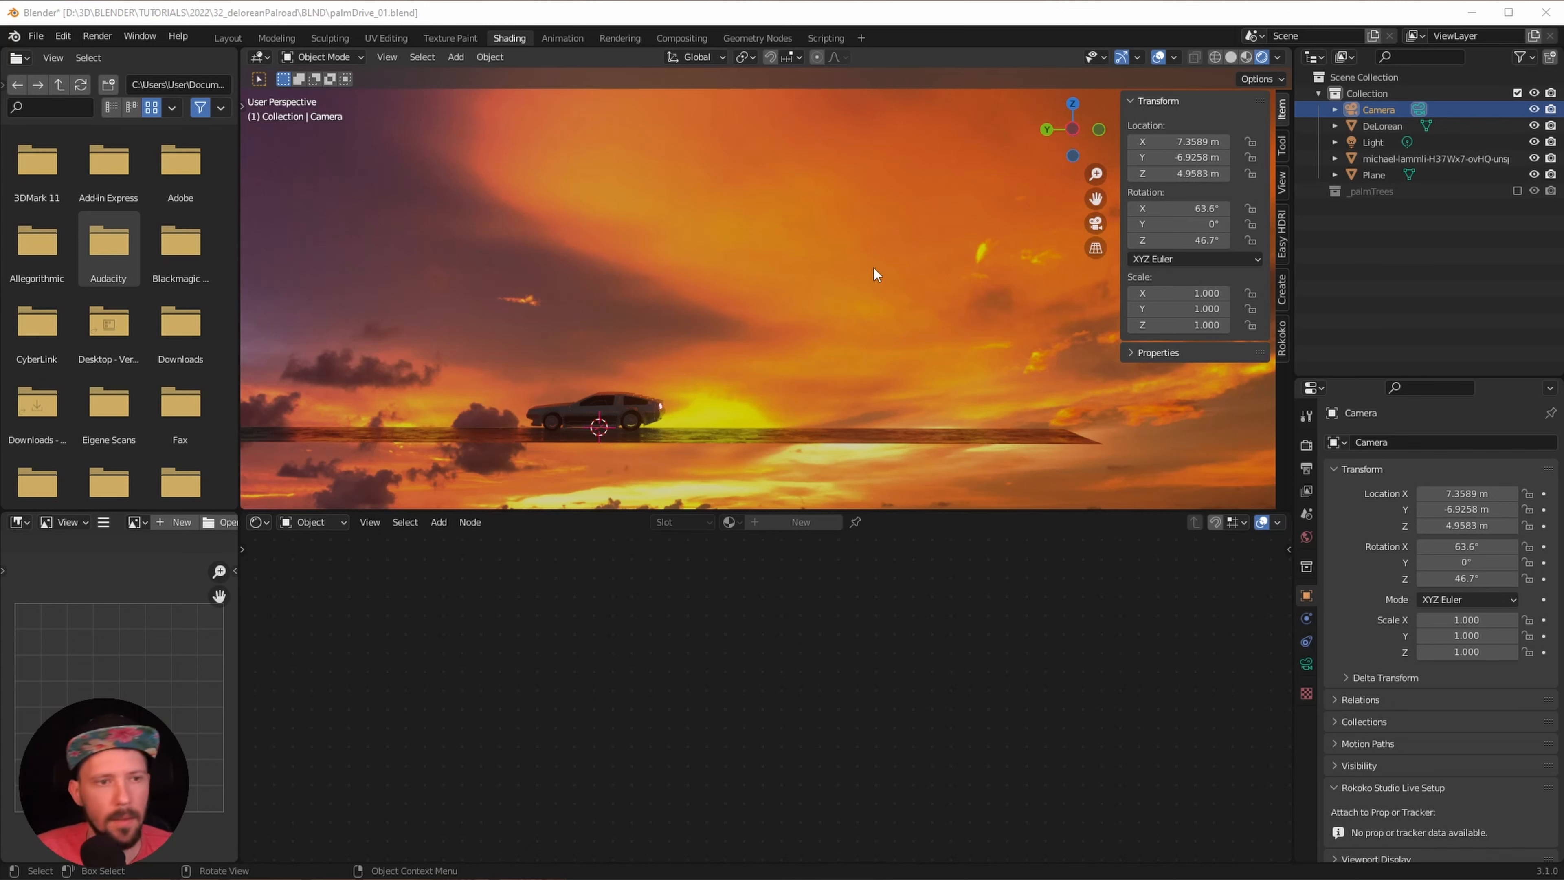
click(911, 326)
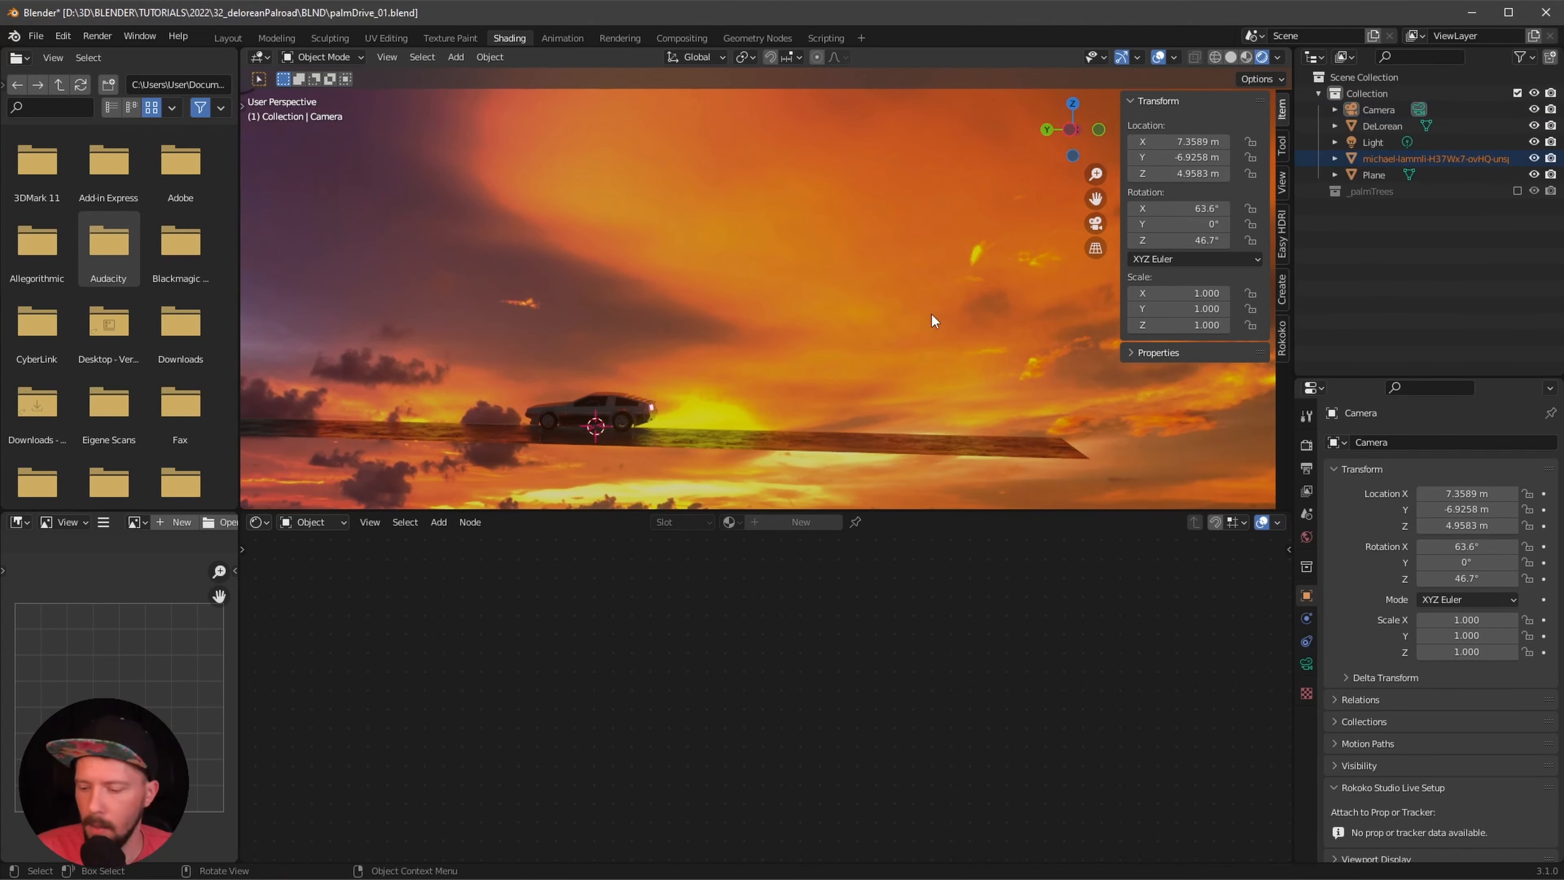
key(KP_0)
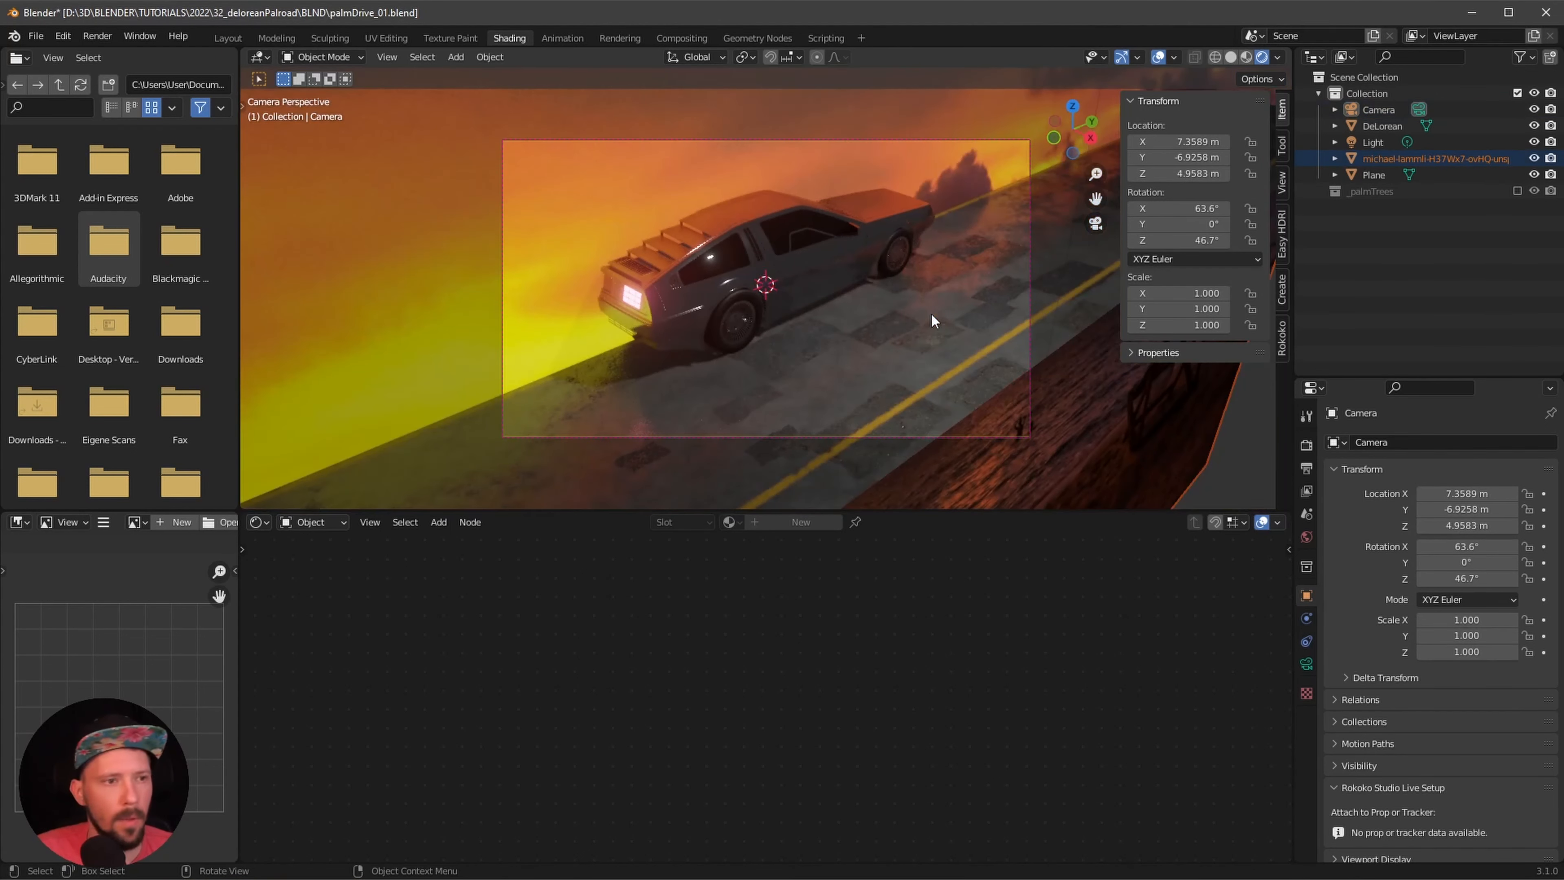
click(1184, 139)
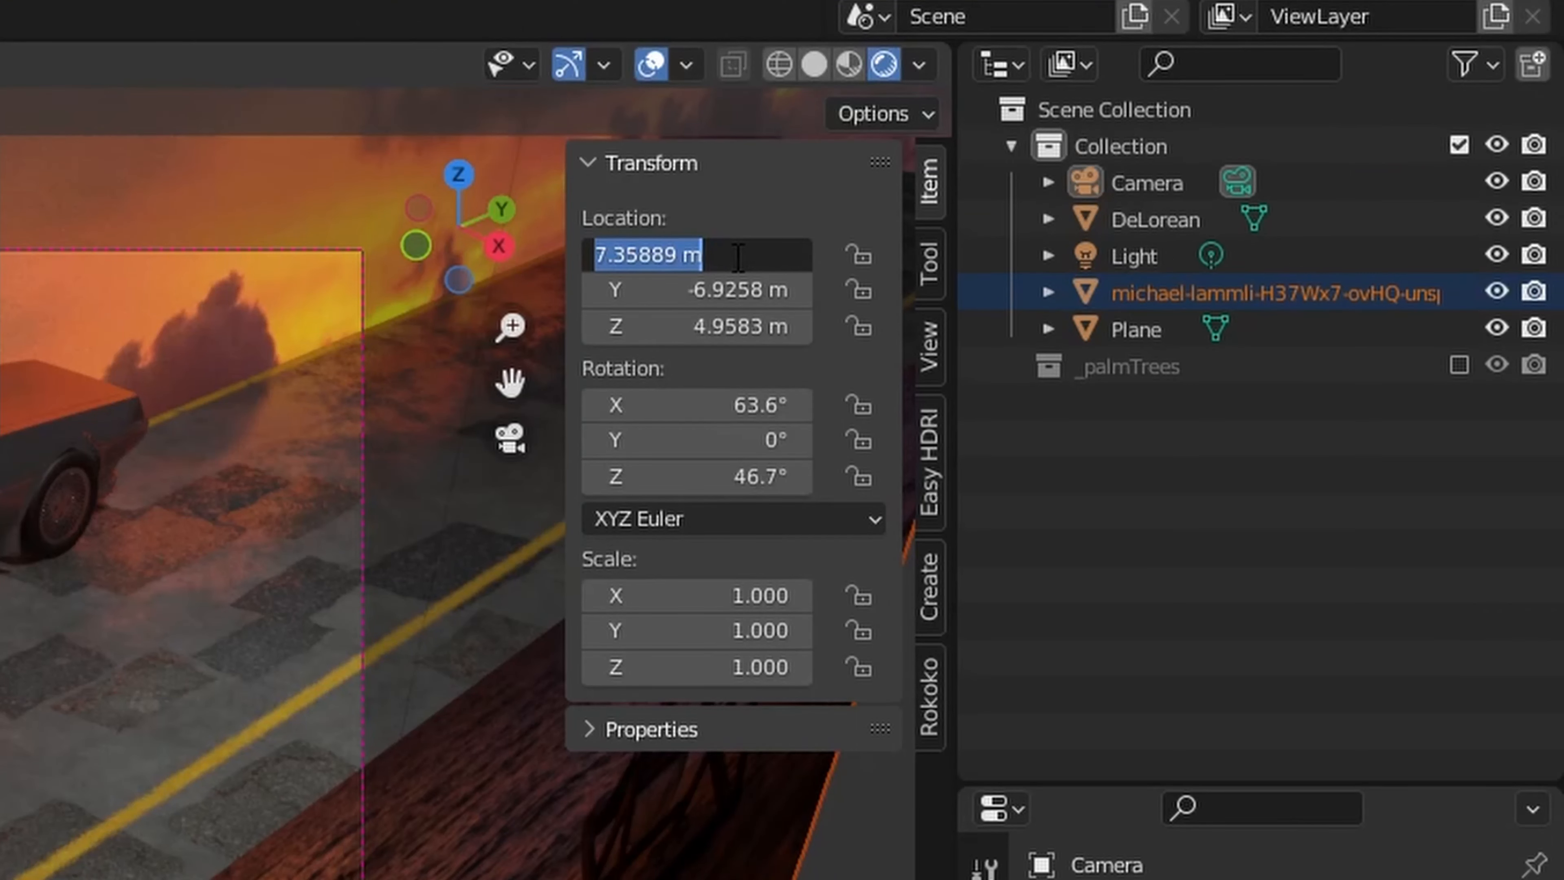
text(-11)
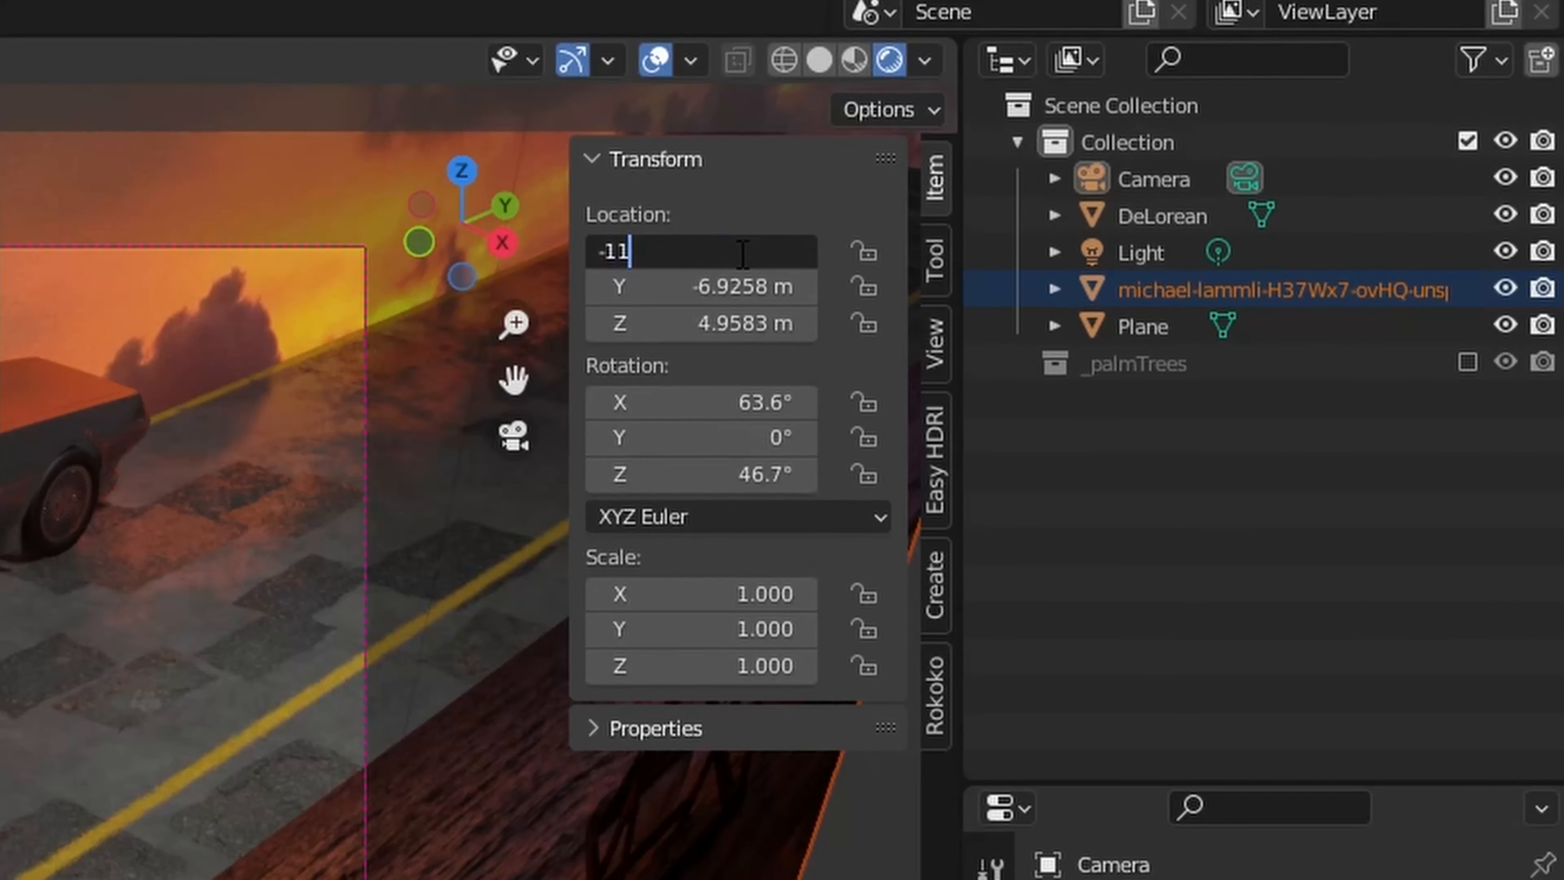
key(Tab)
text(0)
key(Tab)
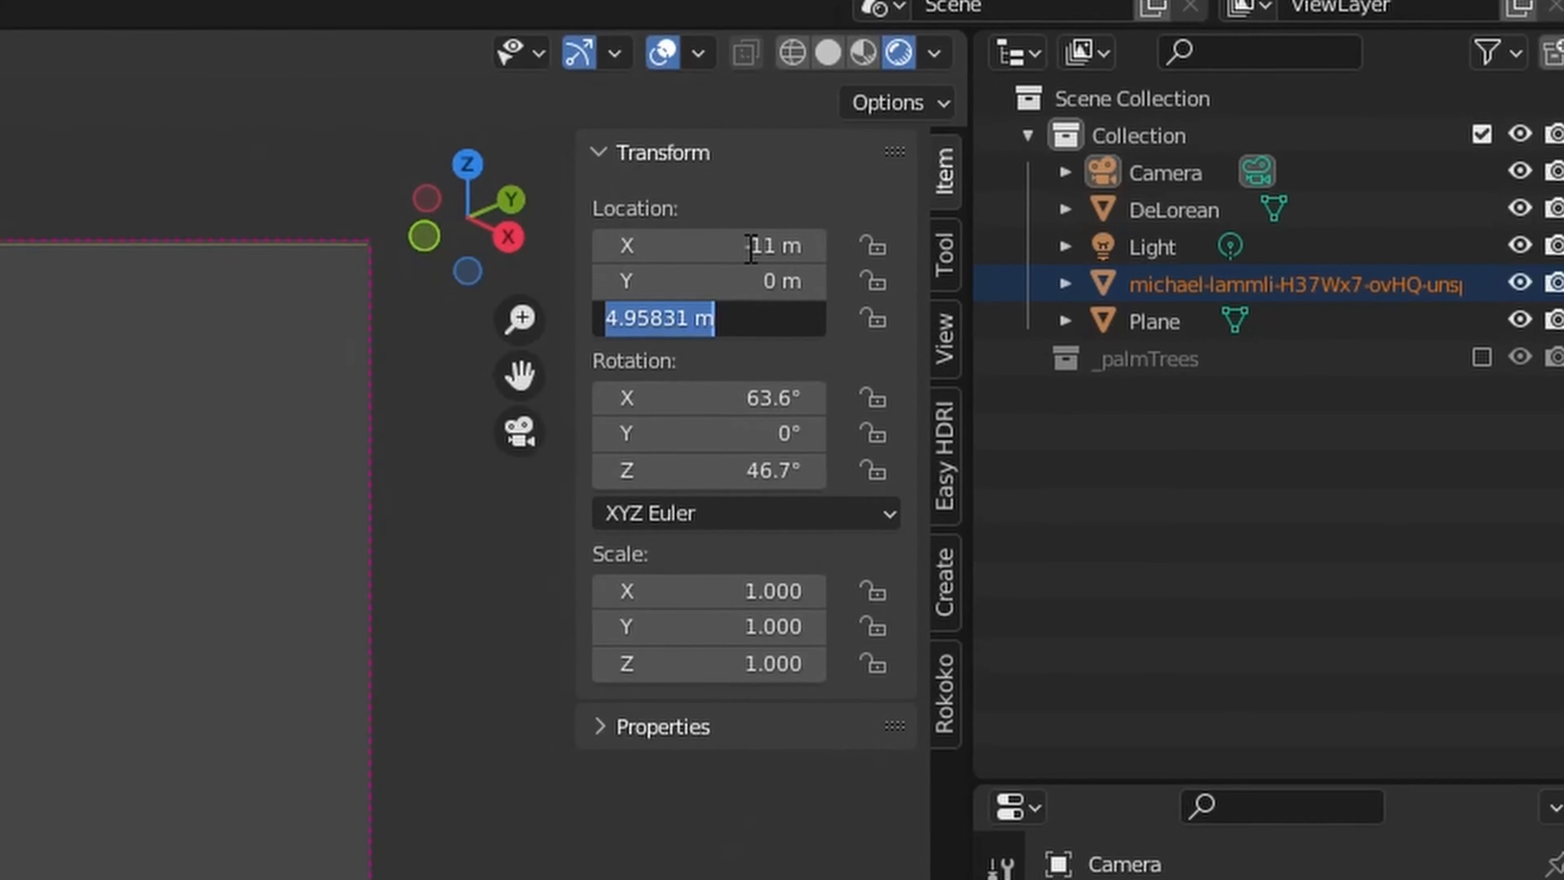
text(1.5)
key(Return)
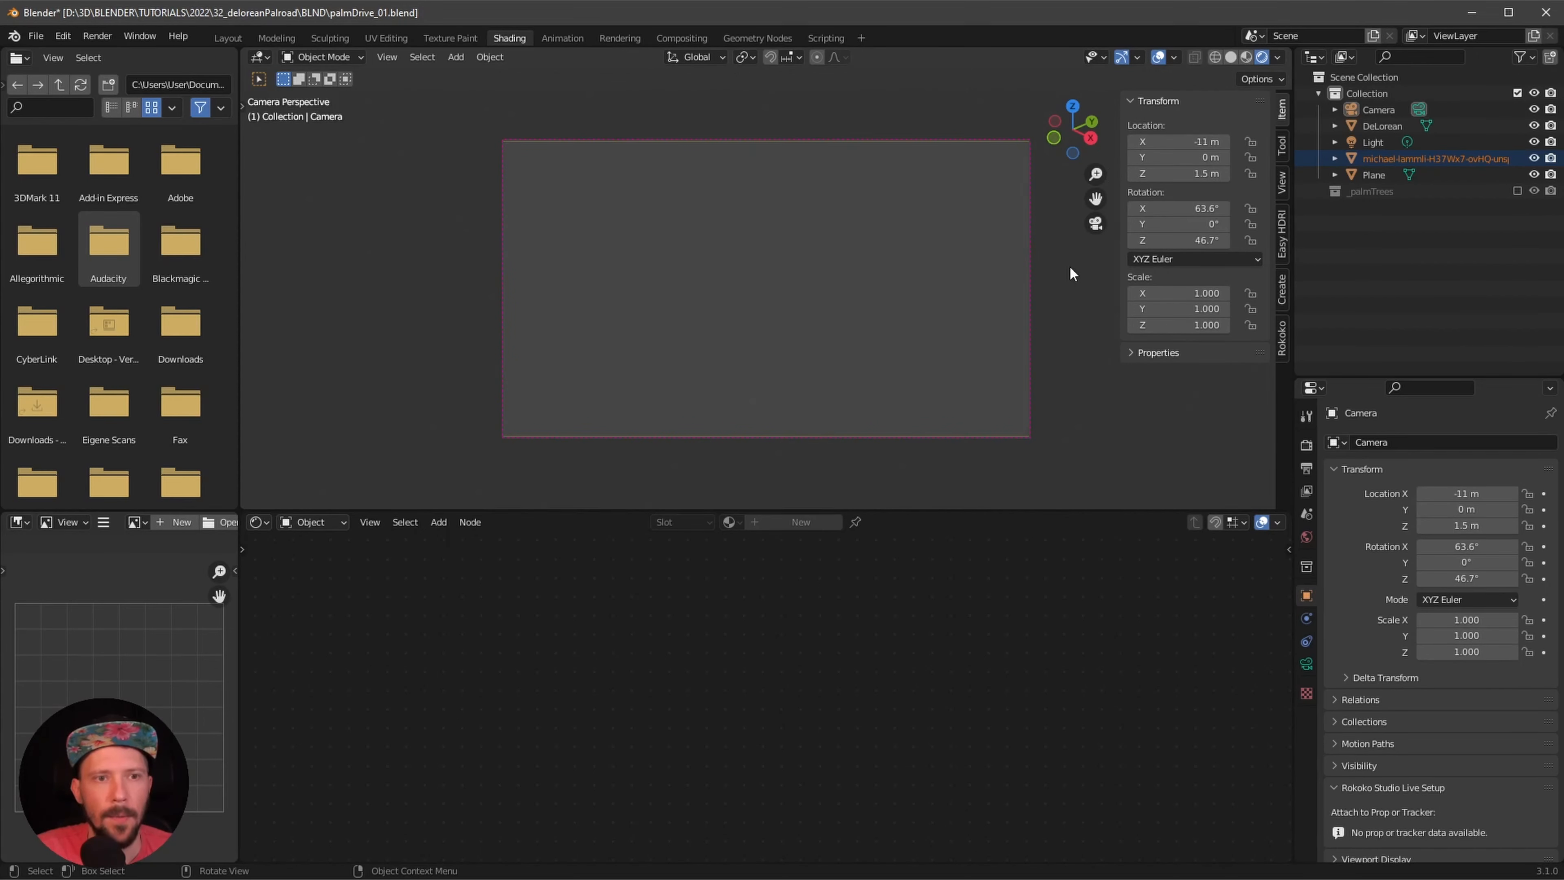
- Set the camera's rotation to 90° on X and -90° on Z, keeping Y at 0°, to face the car's side
middle_drag(1069, 265, 972, 320)
scroll(776, 360, down, 5)
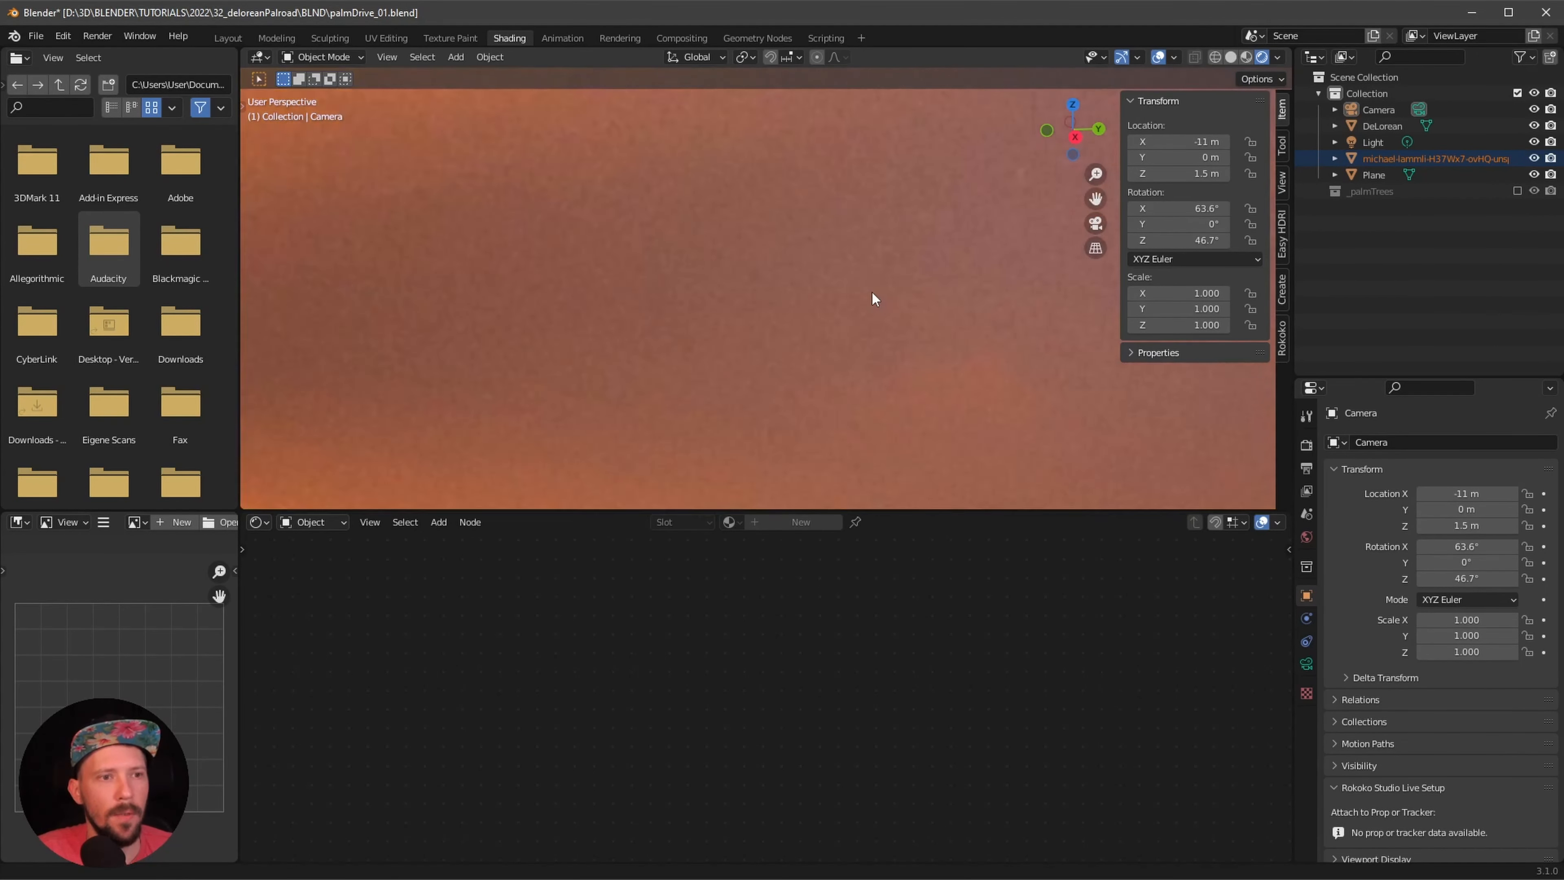
key(KP_0)
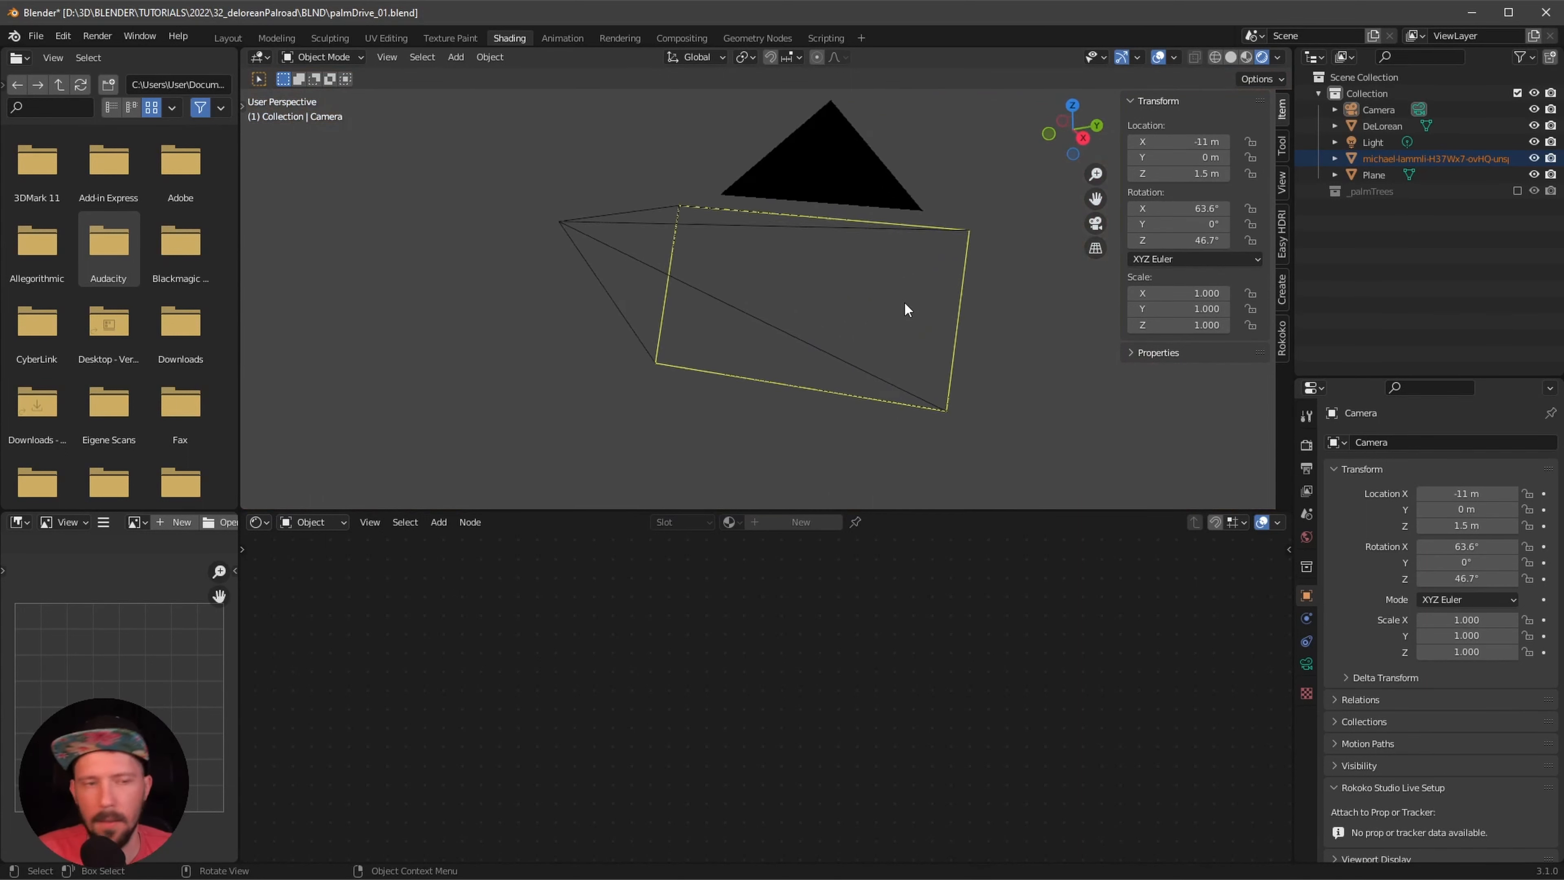
click(1205, 209)
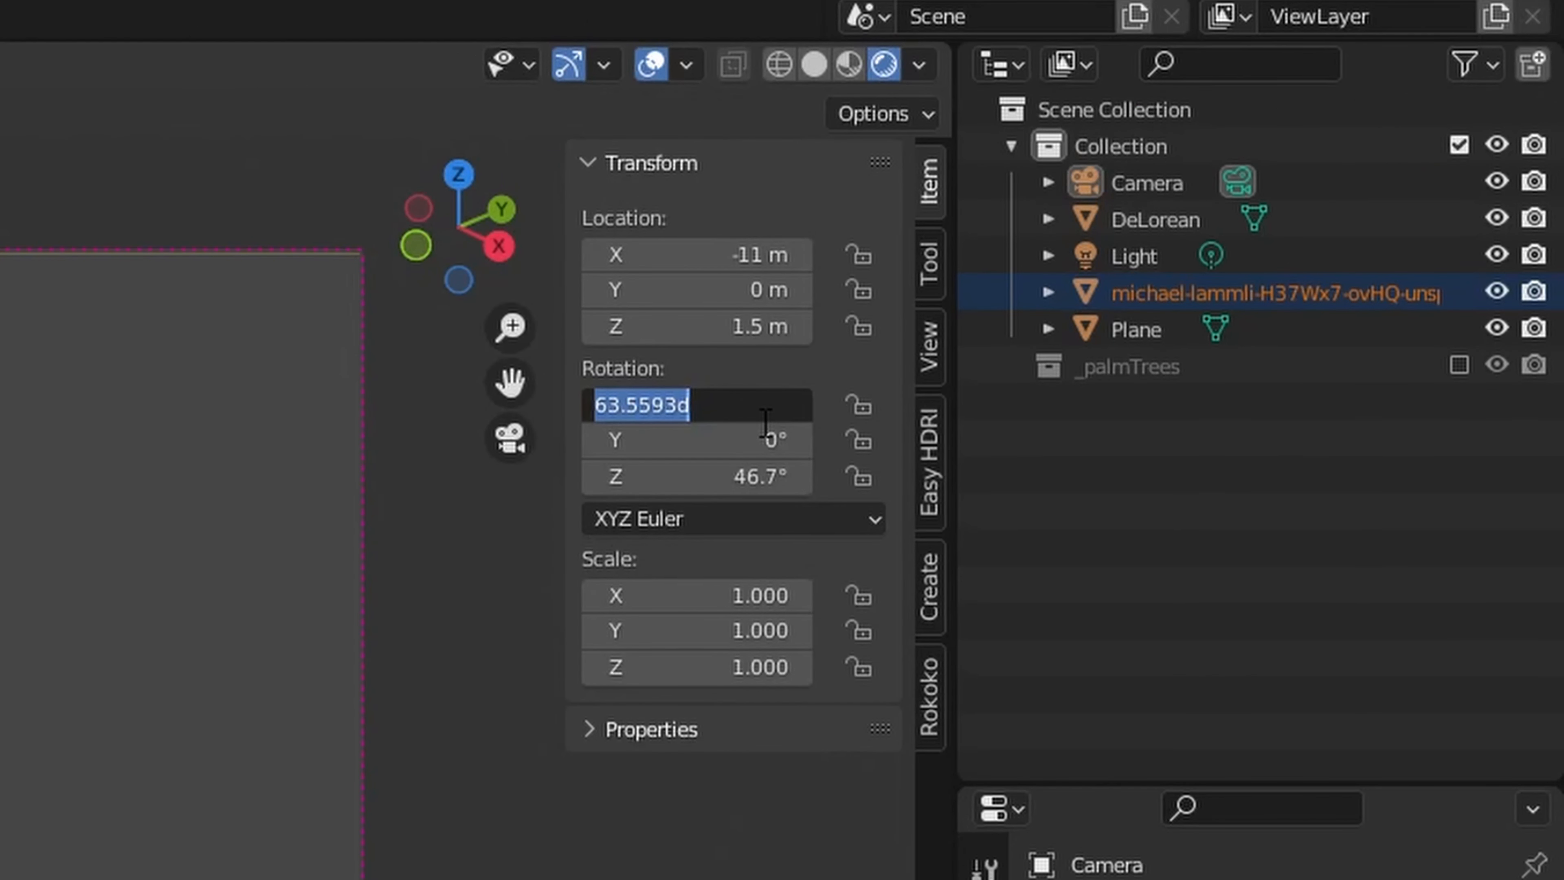
text(90)
key(Tab)
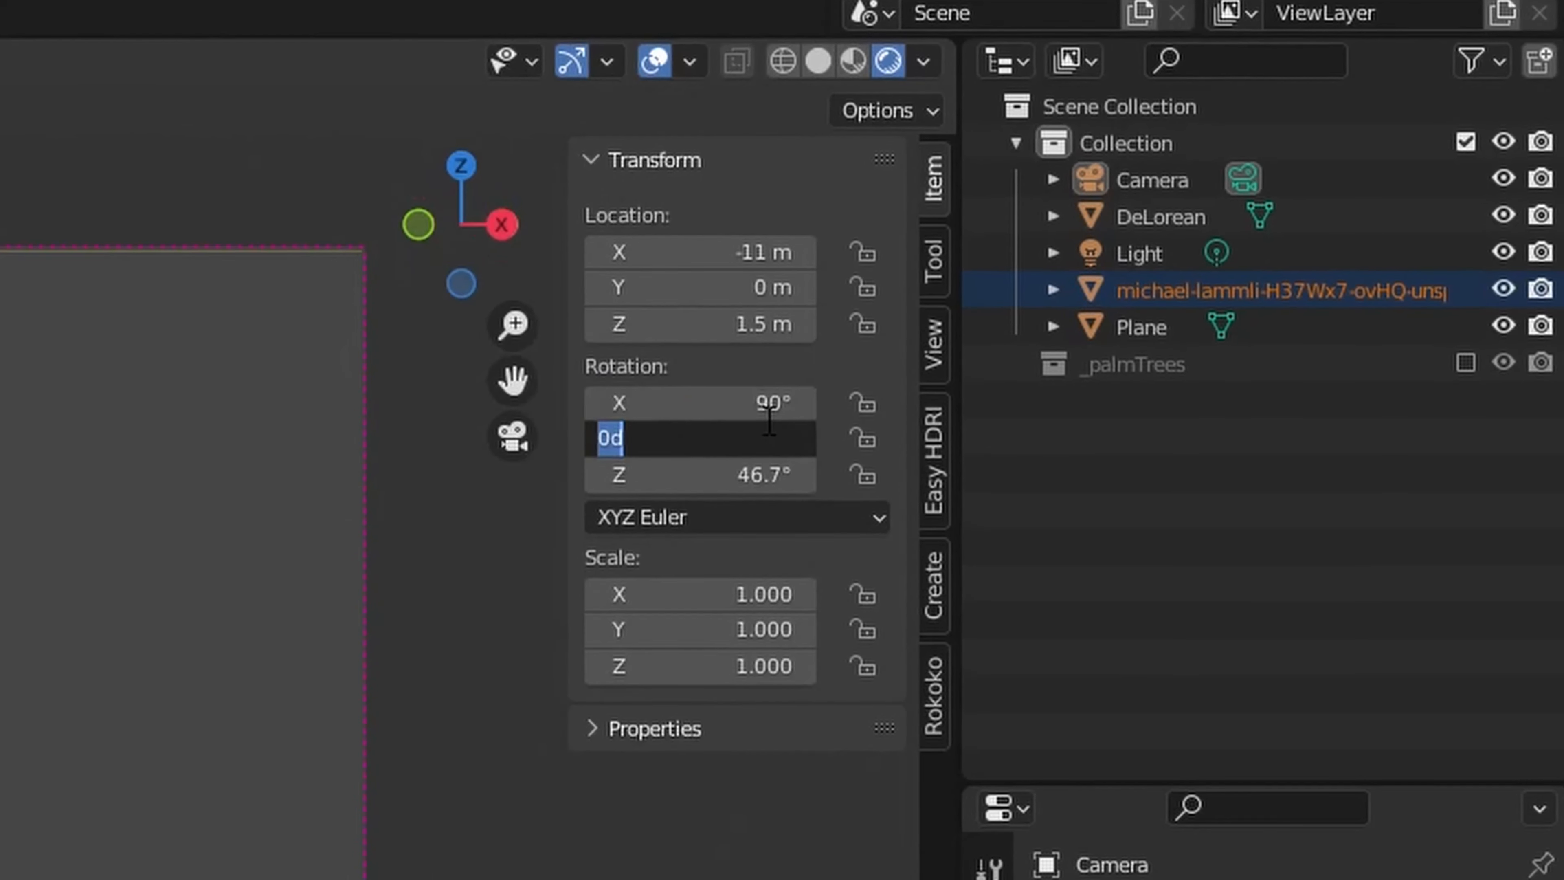
key(Tab)
text(-90)
key(Return)
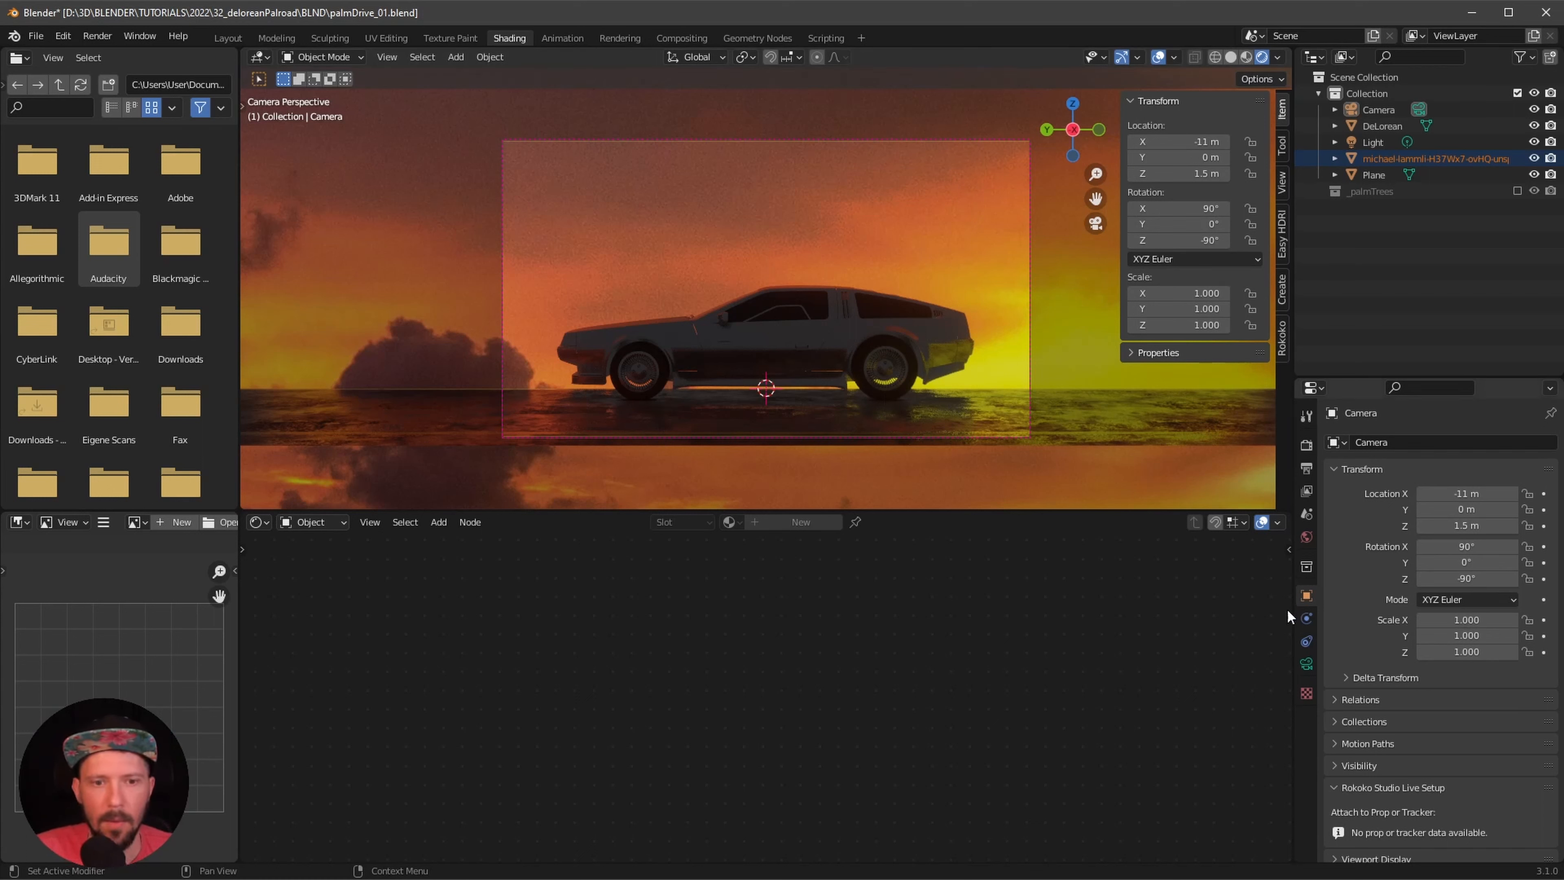
- Set the camera's focal length to 14 mm and its vertical lens shift (Shift Y) to 0.21
click(1306, 663)
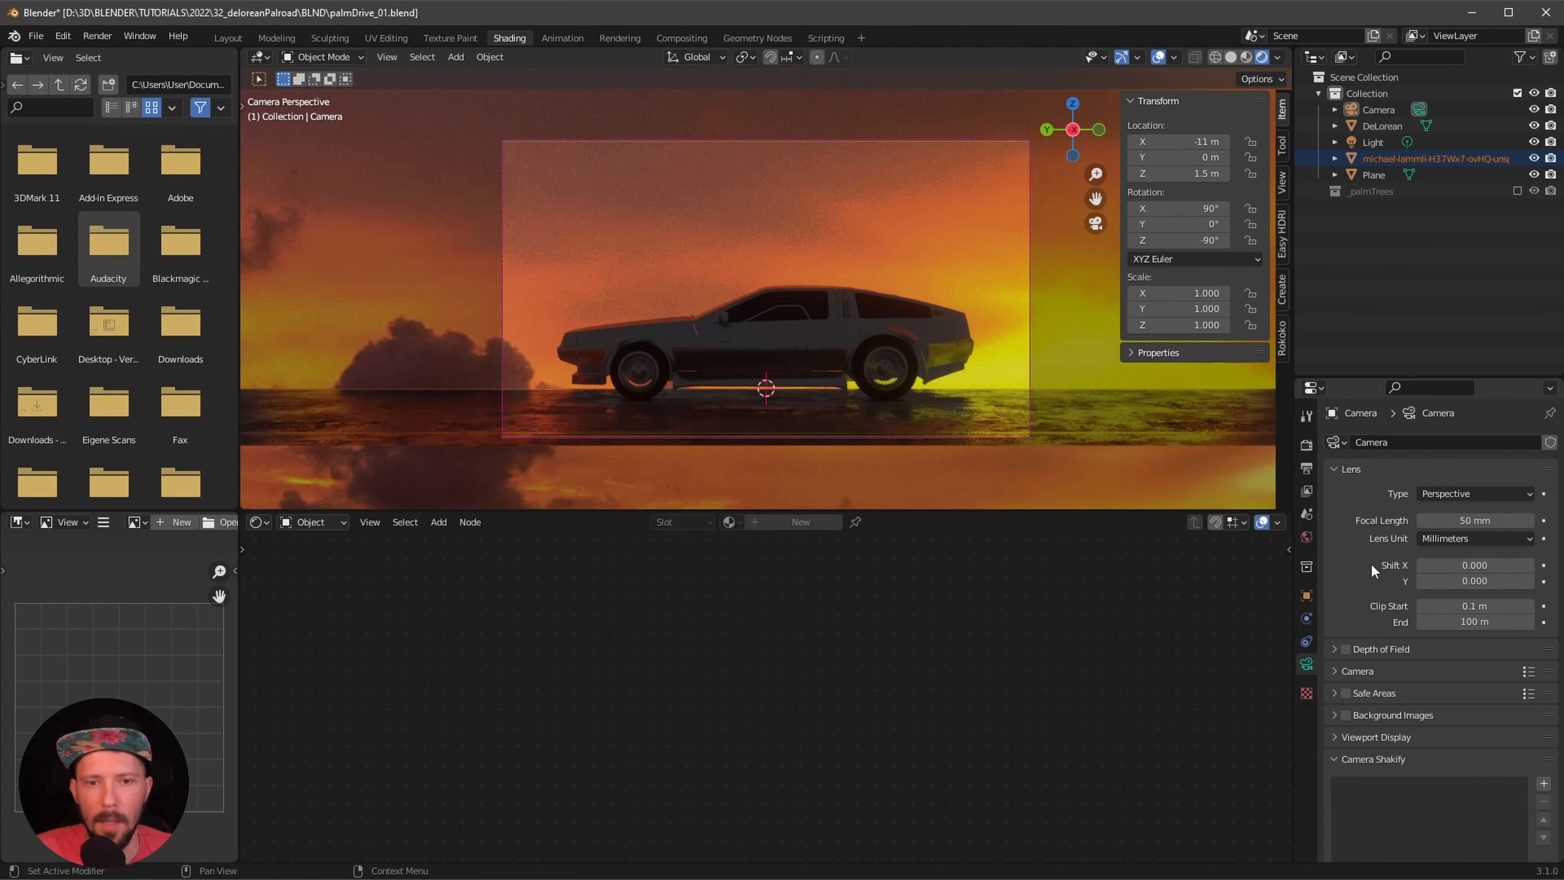
click(1478, 523)
text(14)
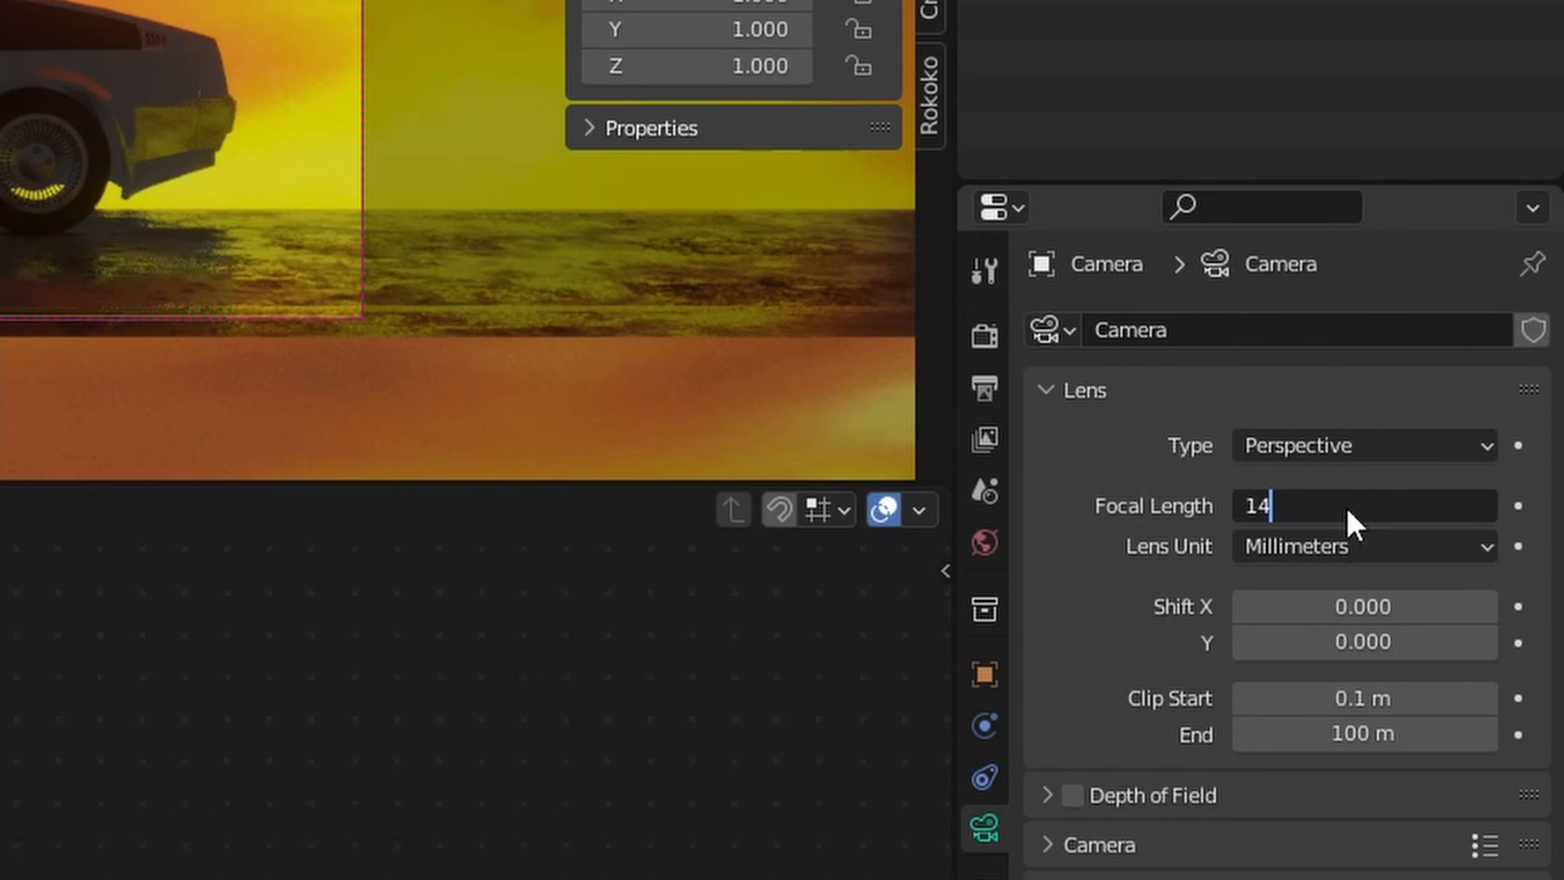
key(Return)
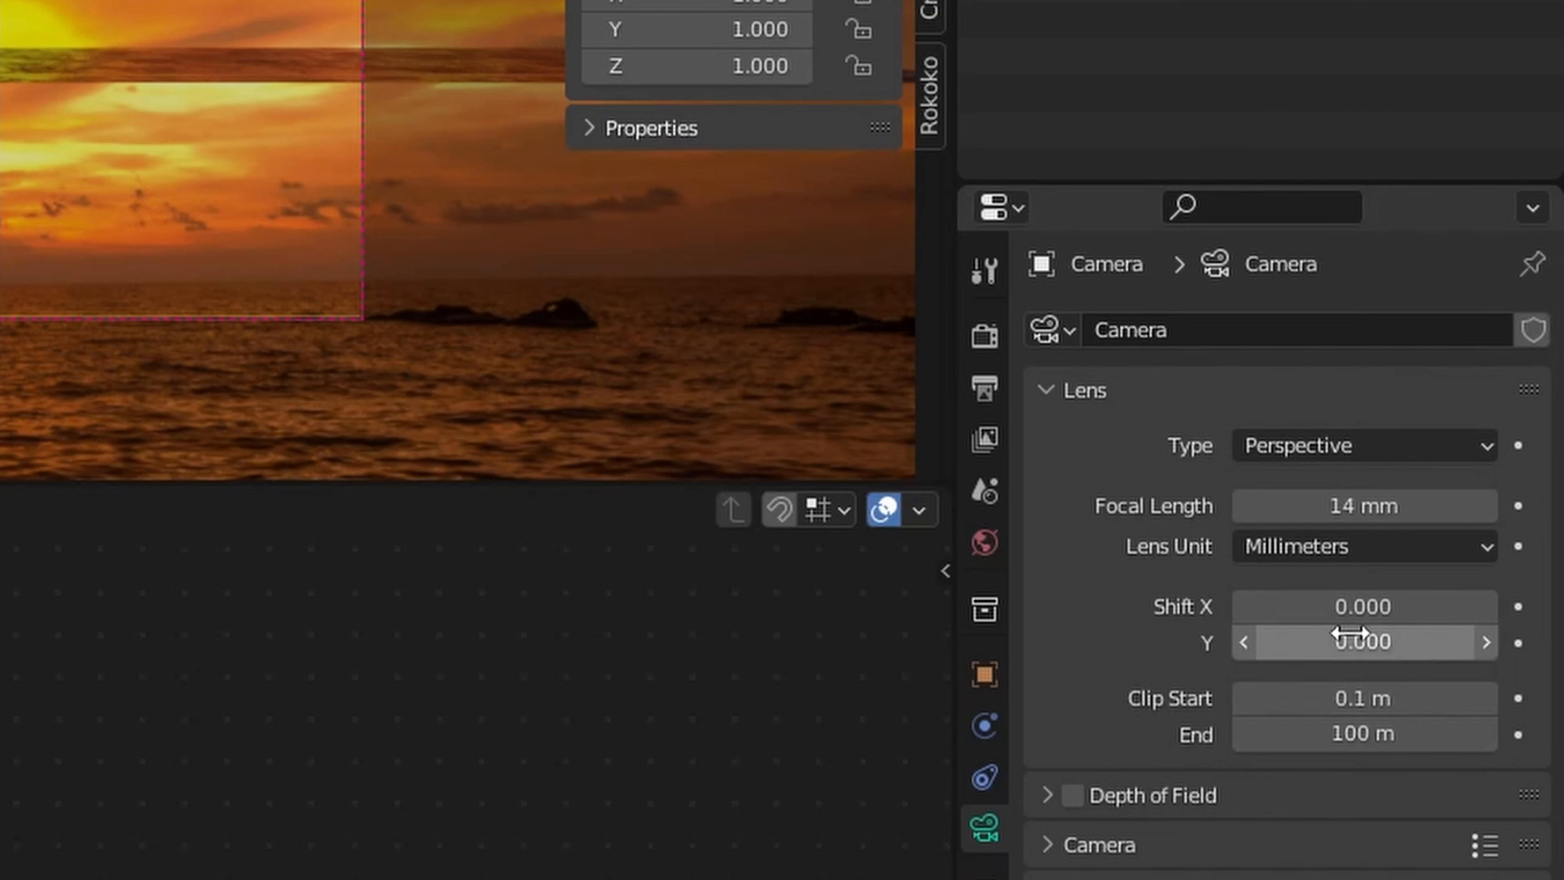
click(1472, 581)
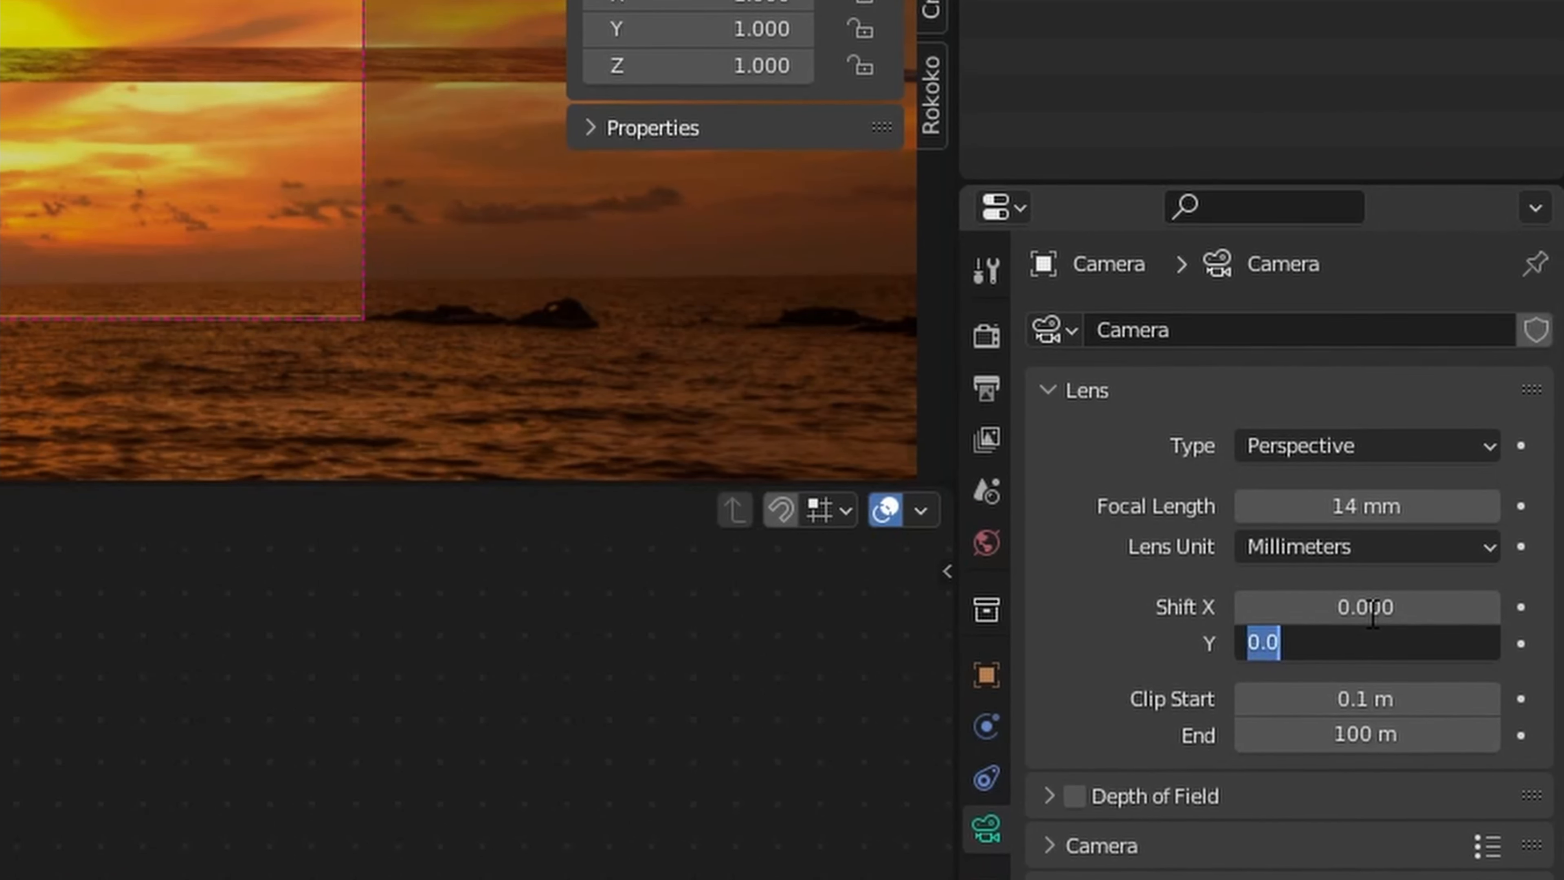
text(.21)
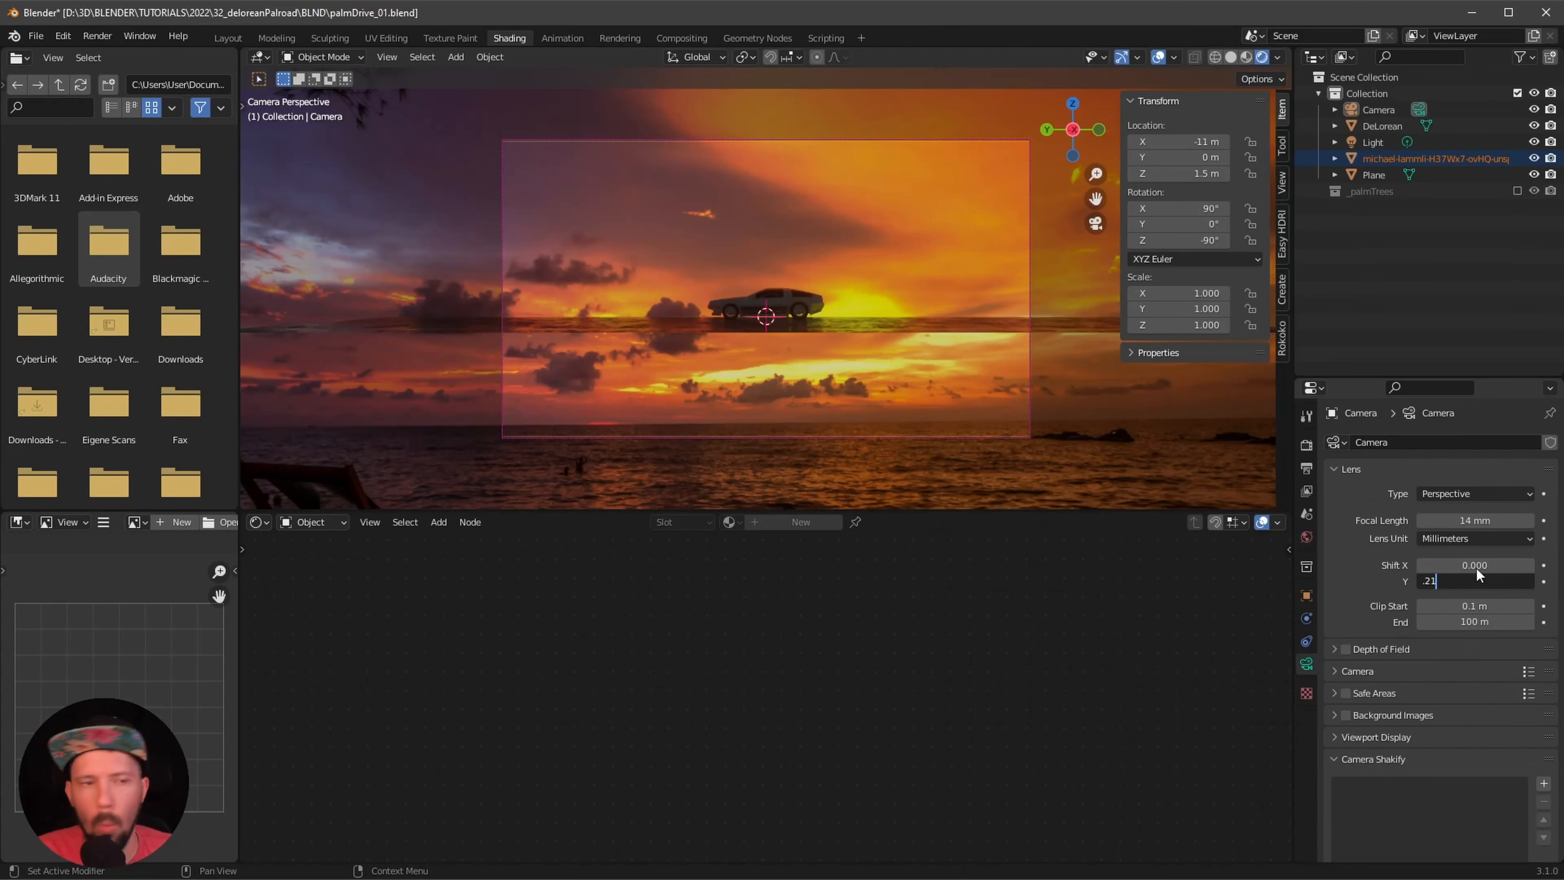
key(Return)
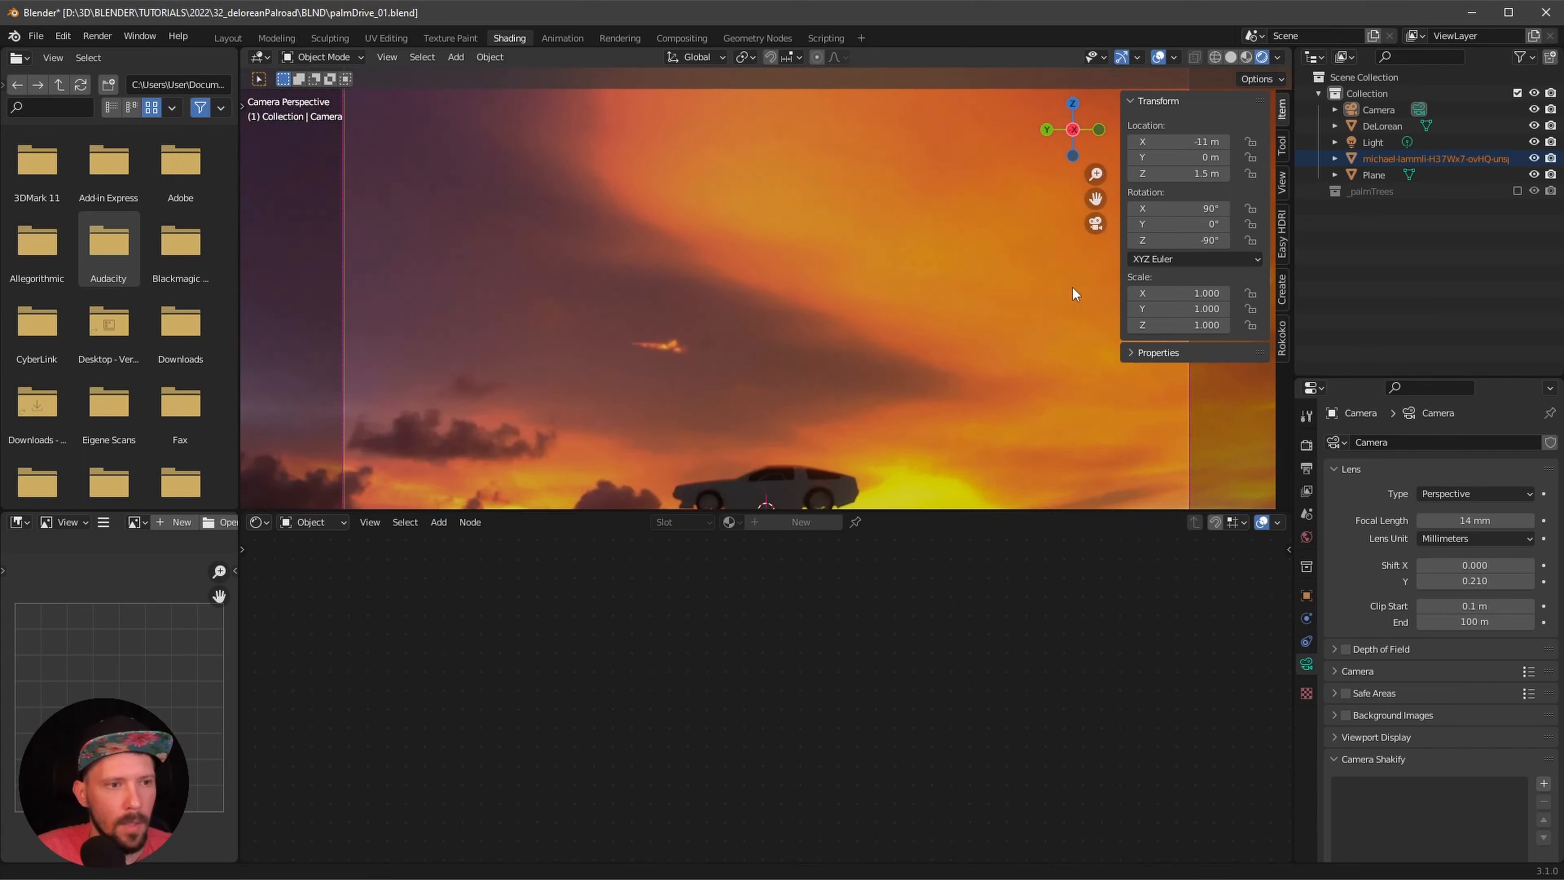
ctrl+middle_drag(1073, 287, 978, 388)
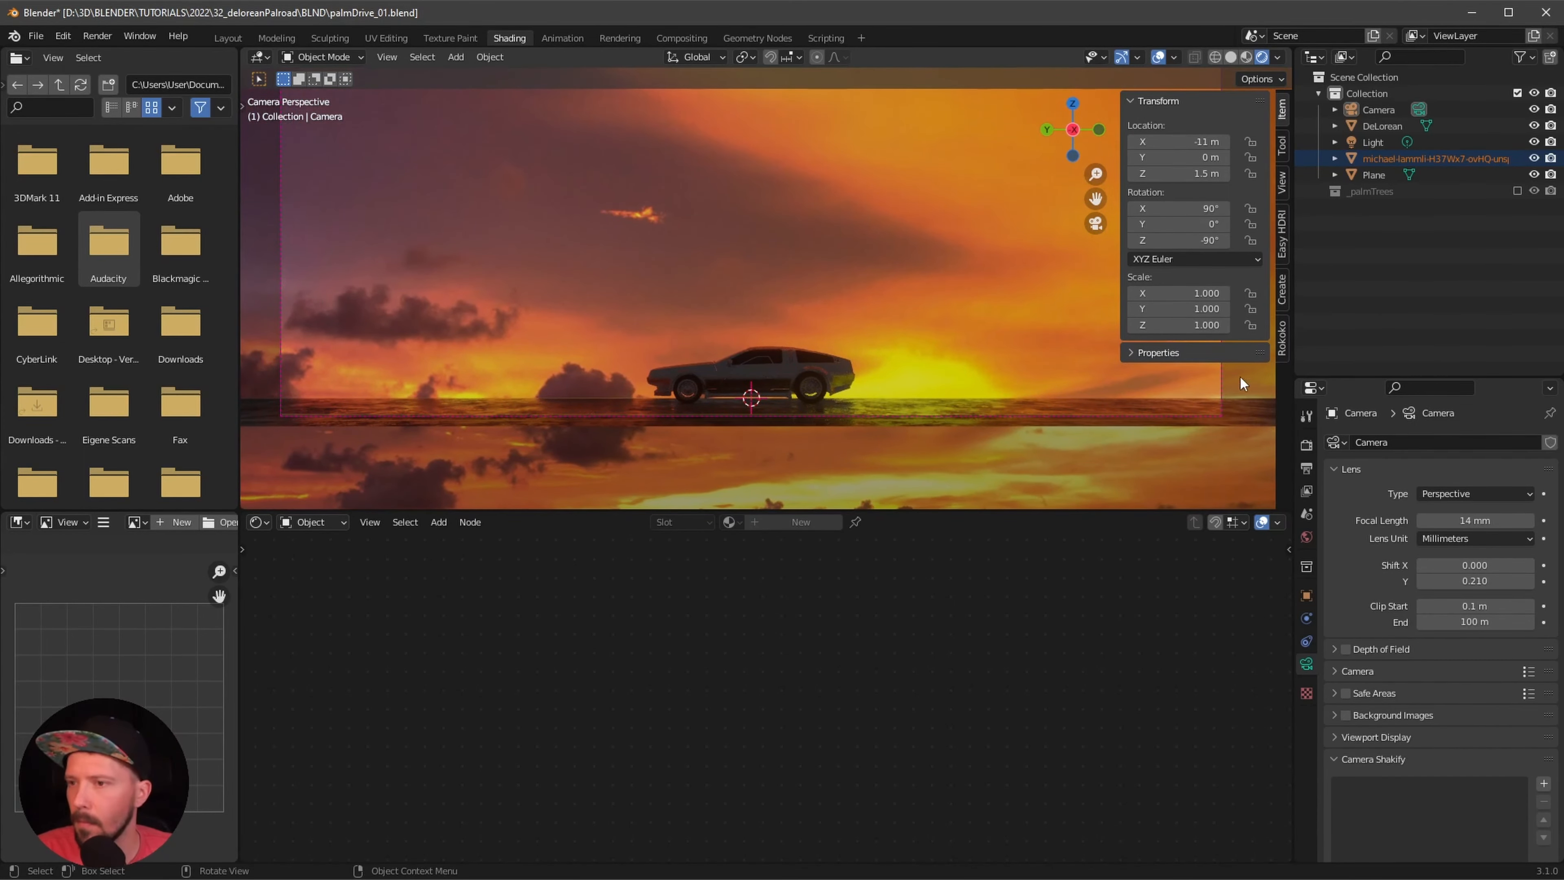
- Move the sunset image plane to X 9.3 m, Y -11 m, Z 5.4 m
click(976, 257)
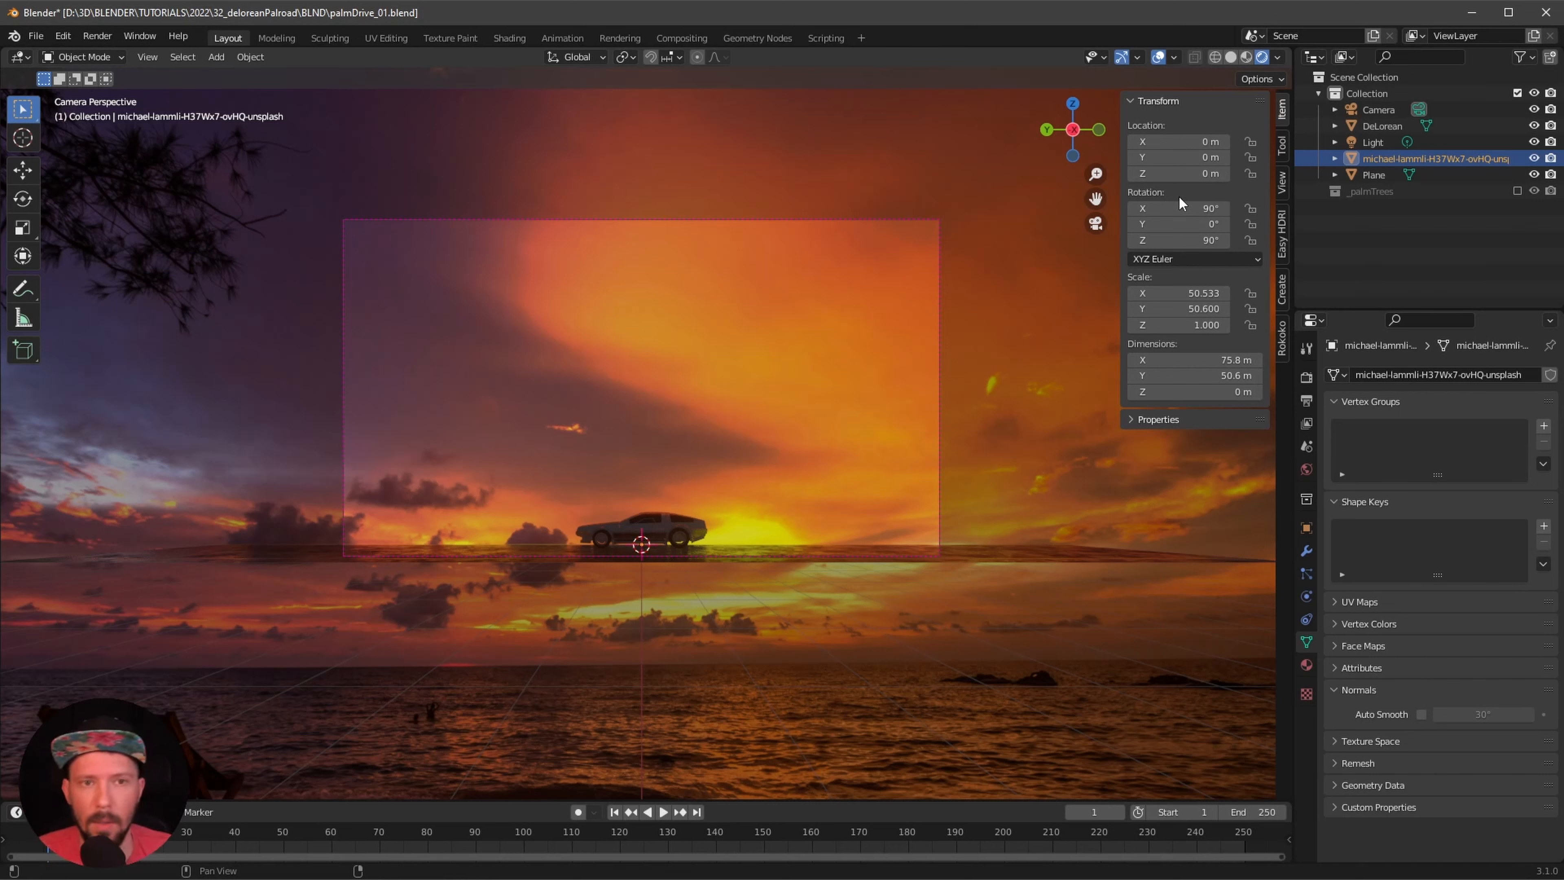
click(1208, 138)
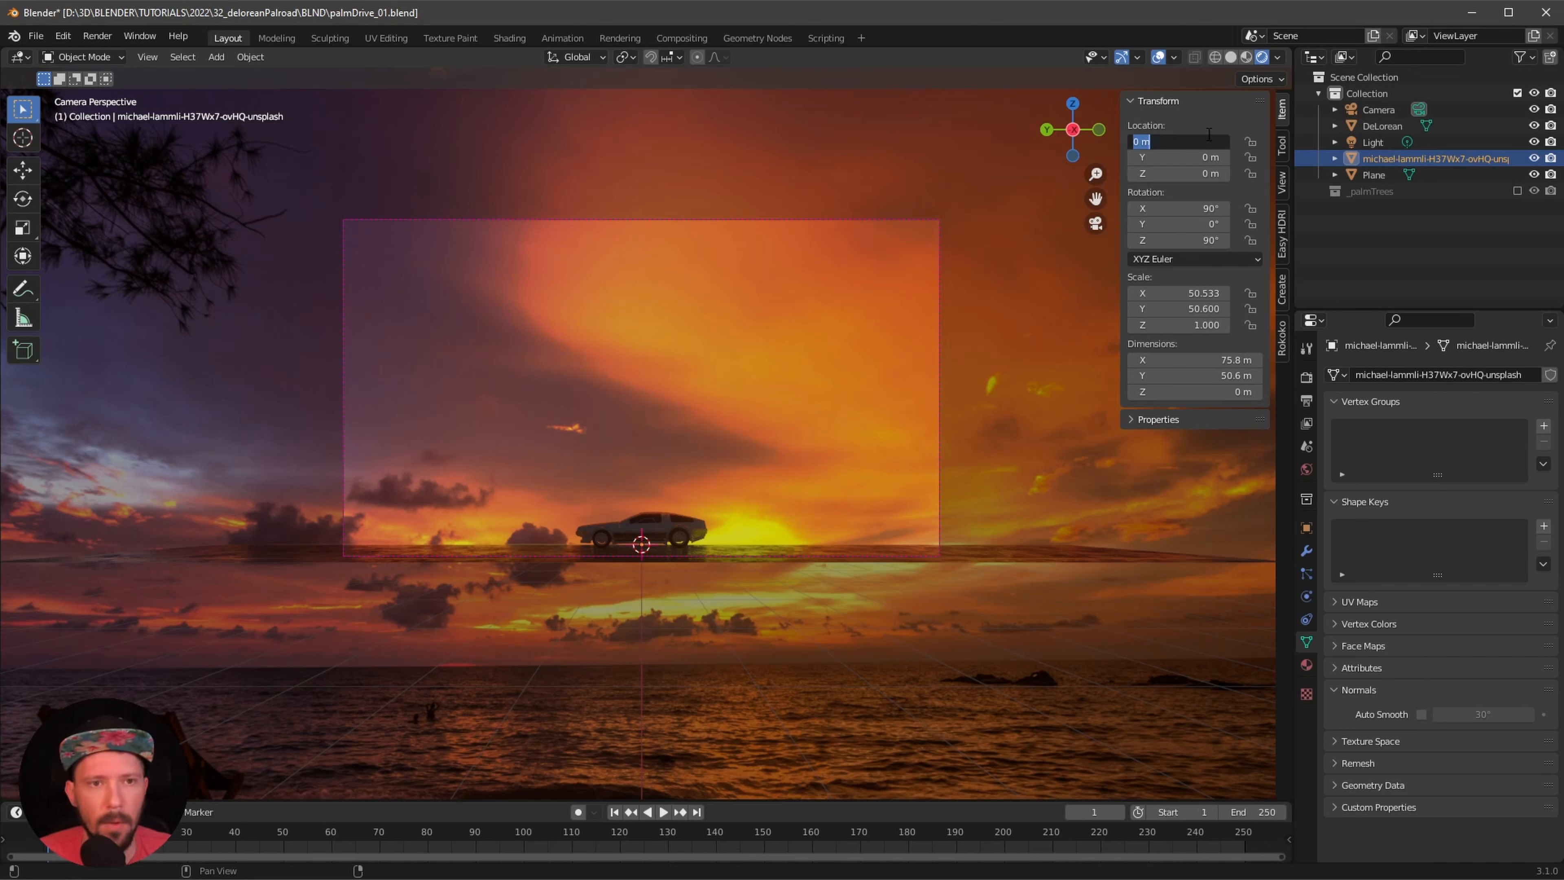
text(9.)
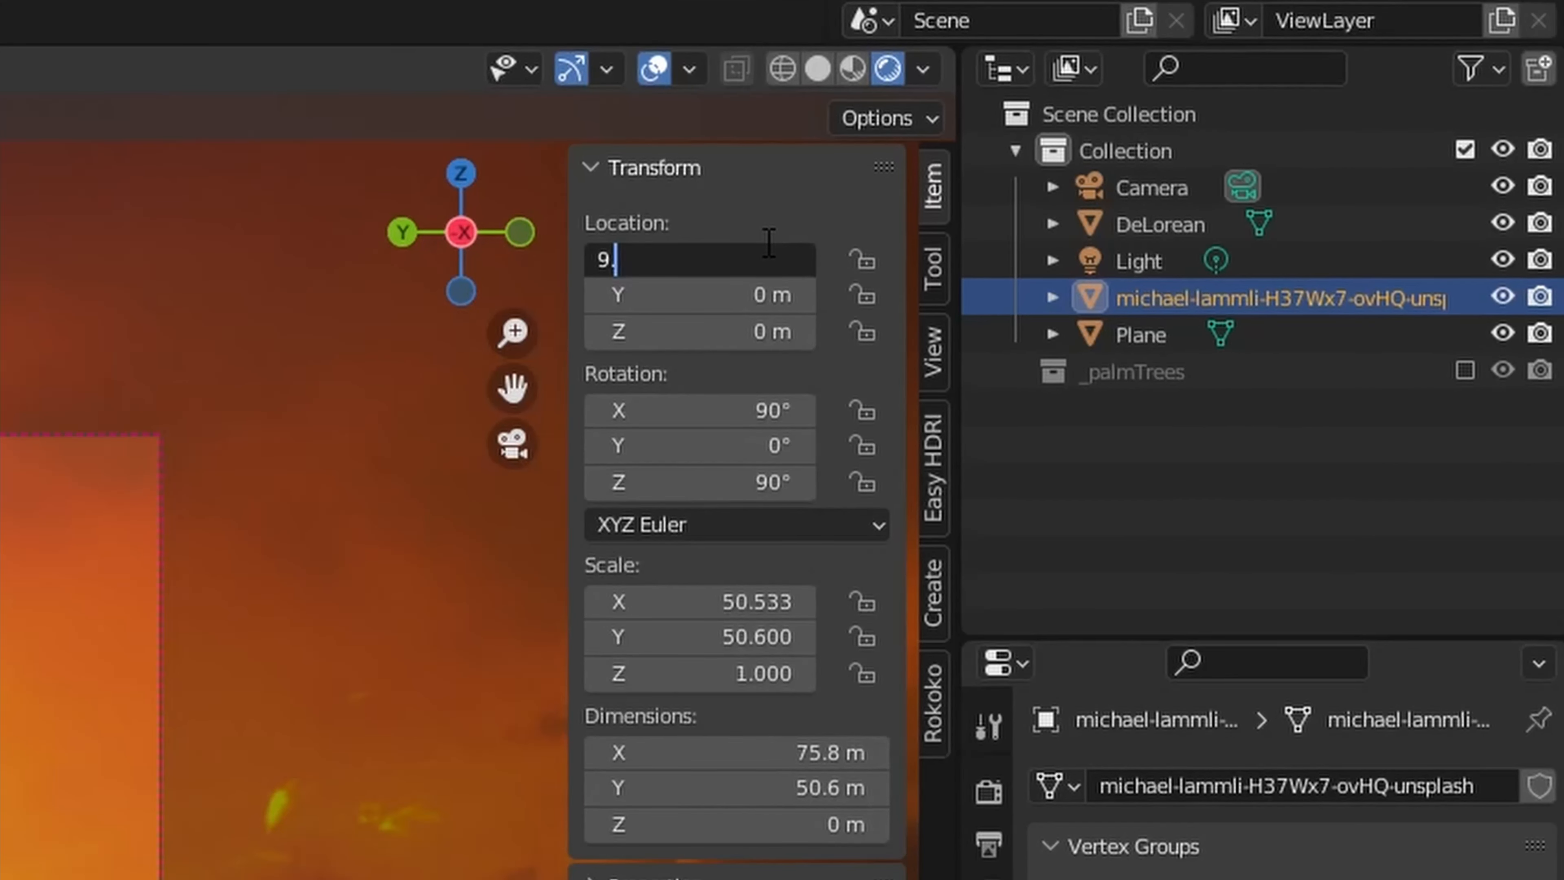
text(3)
key(Tab)
text(-11)
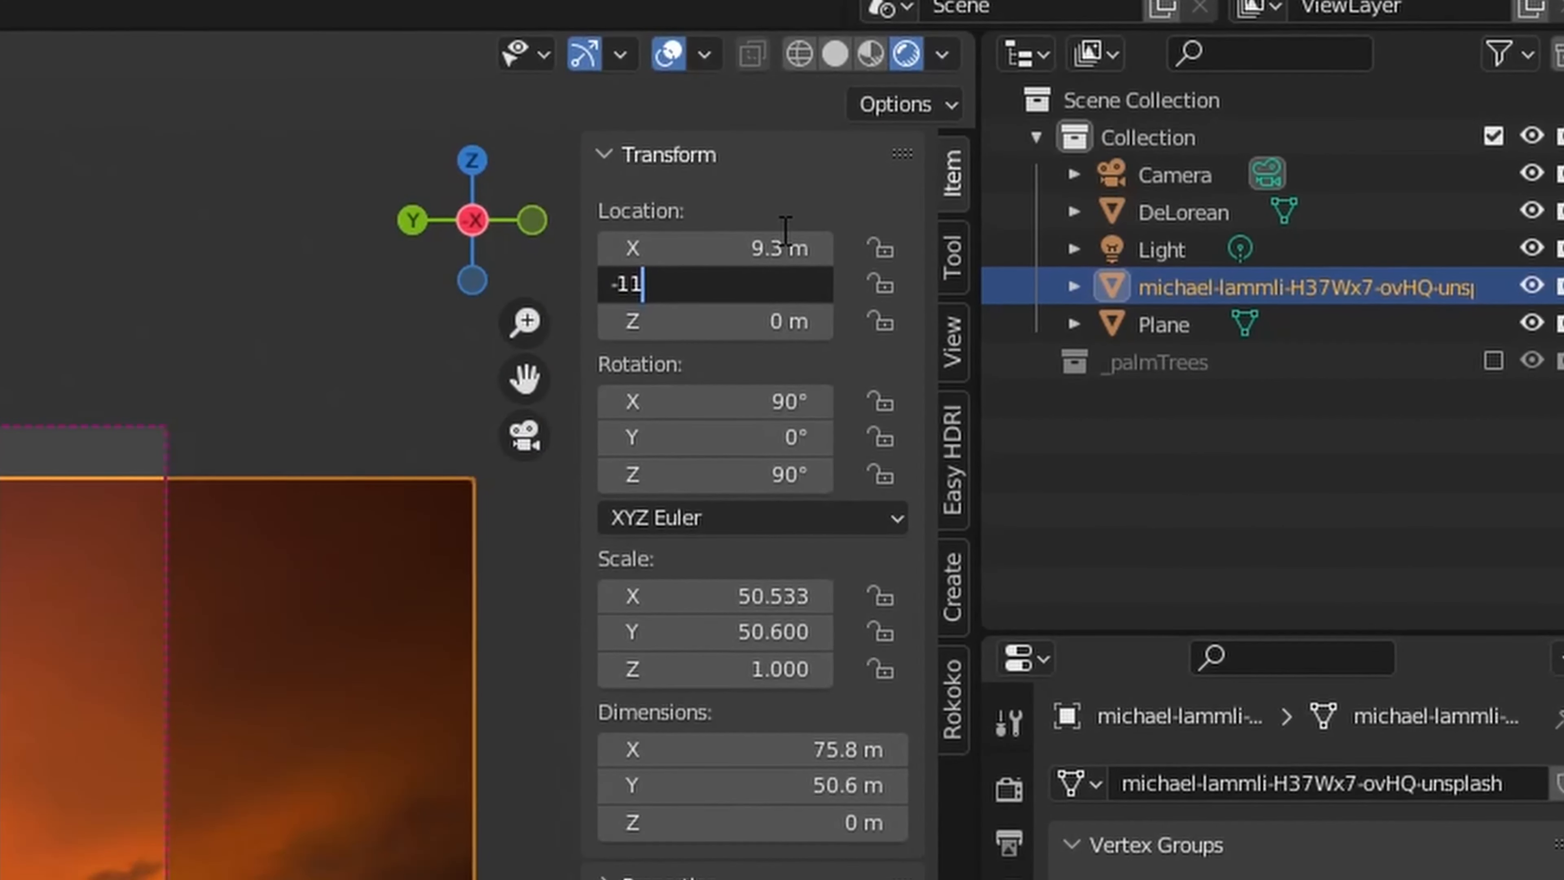
key(Return)
click(705, 318)
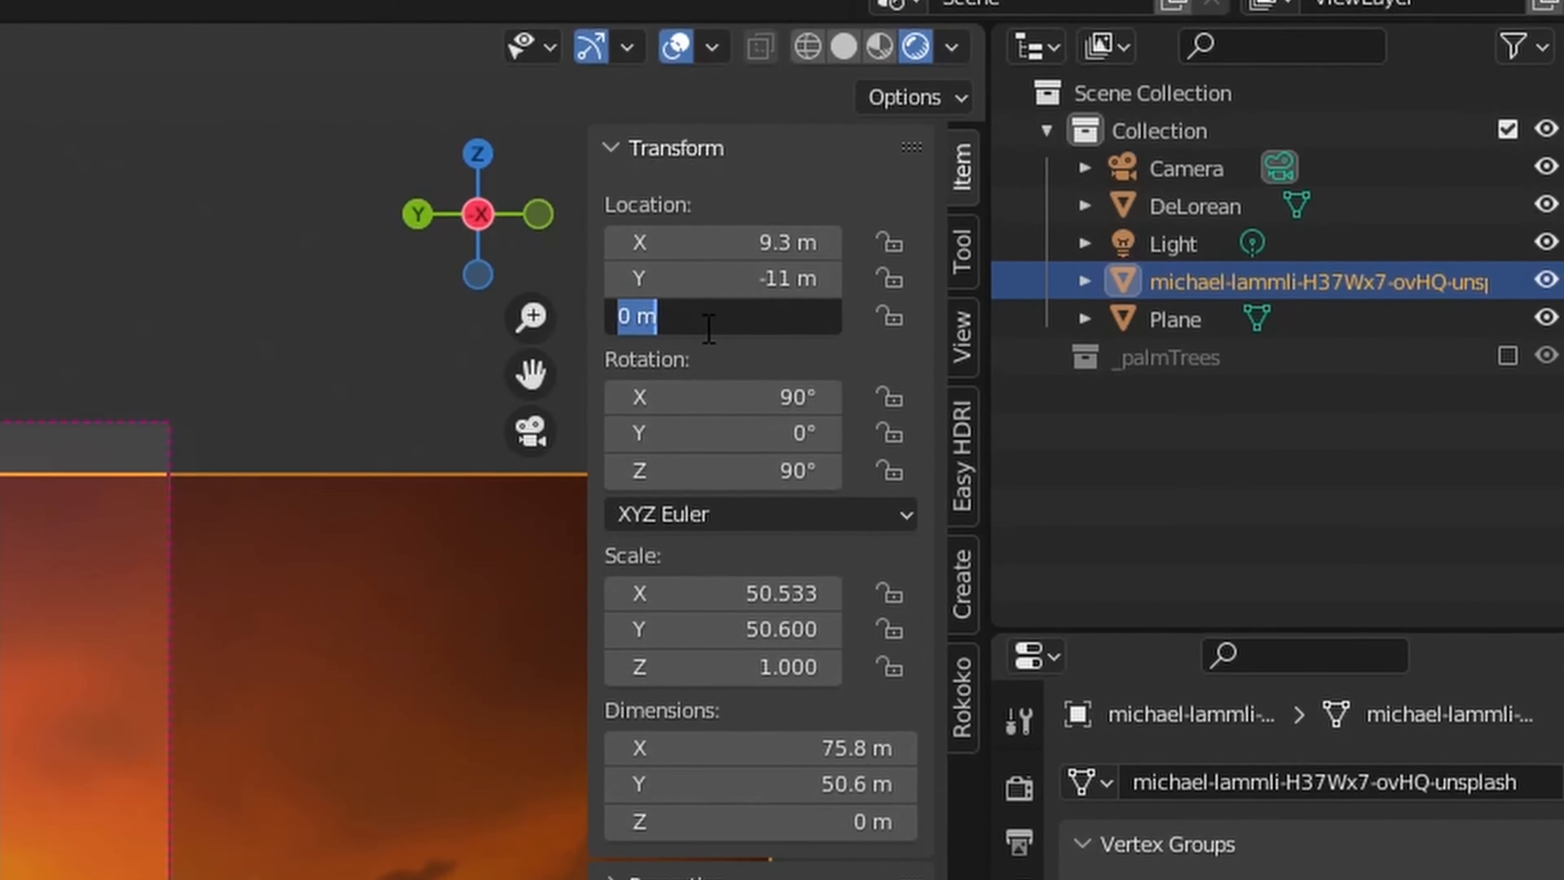
text(5.)
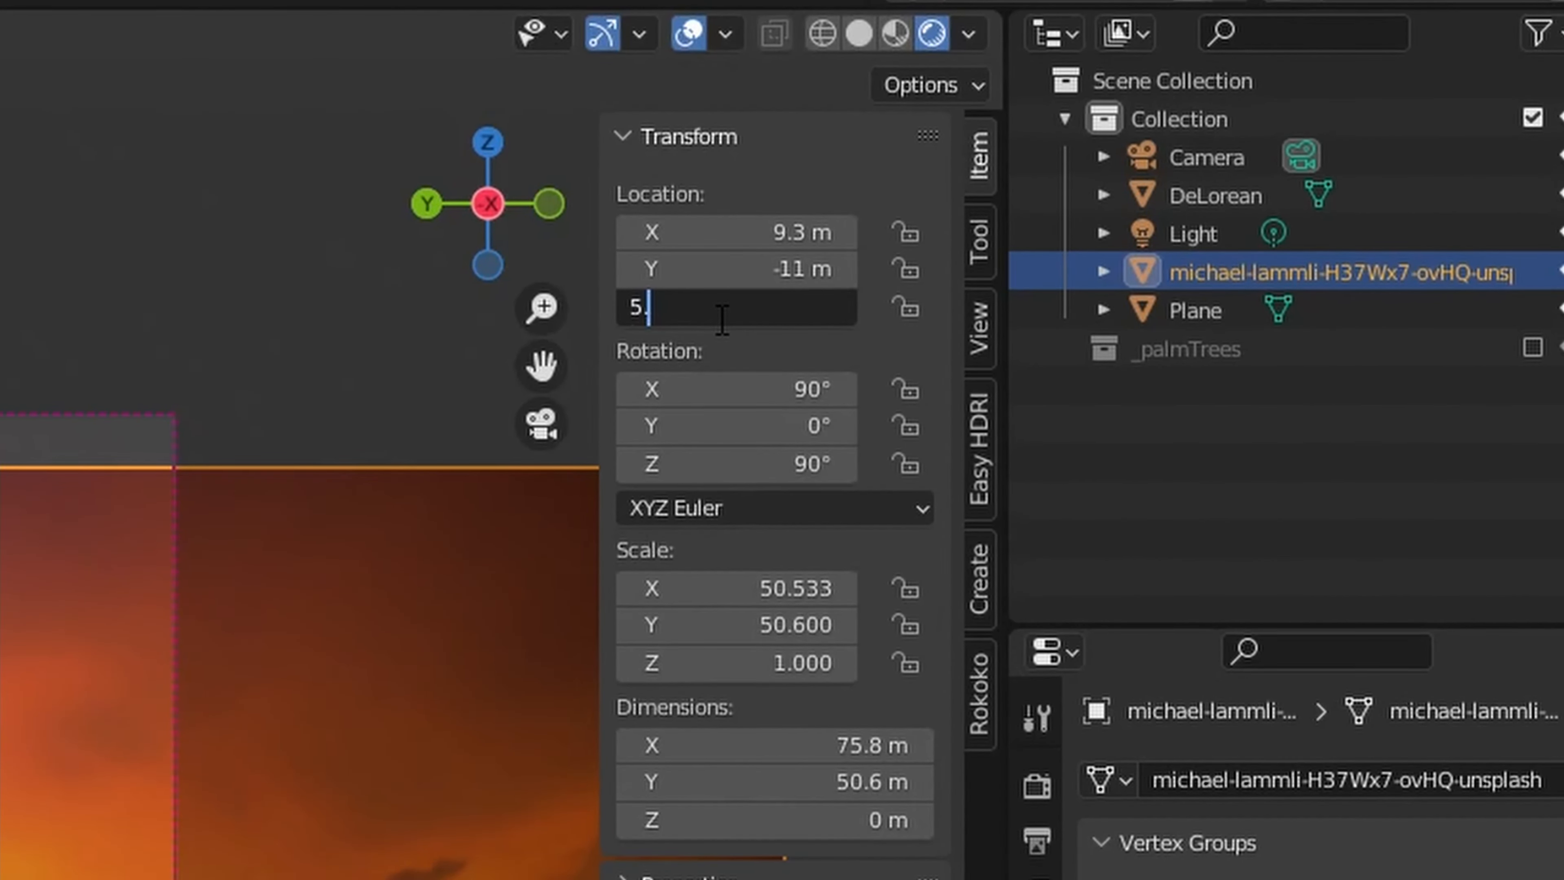
text(4)
key(Return)
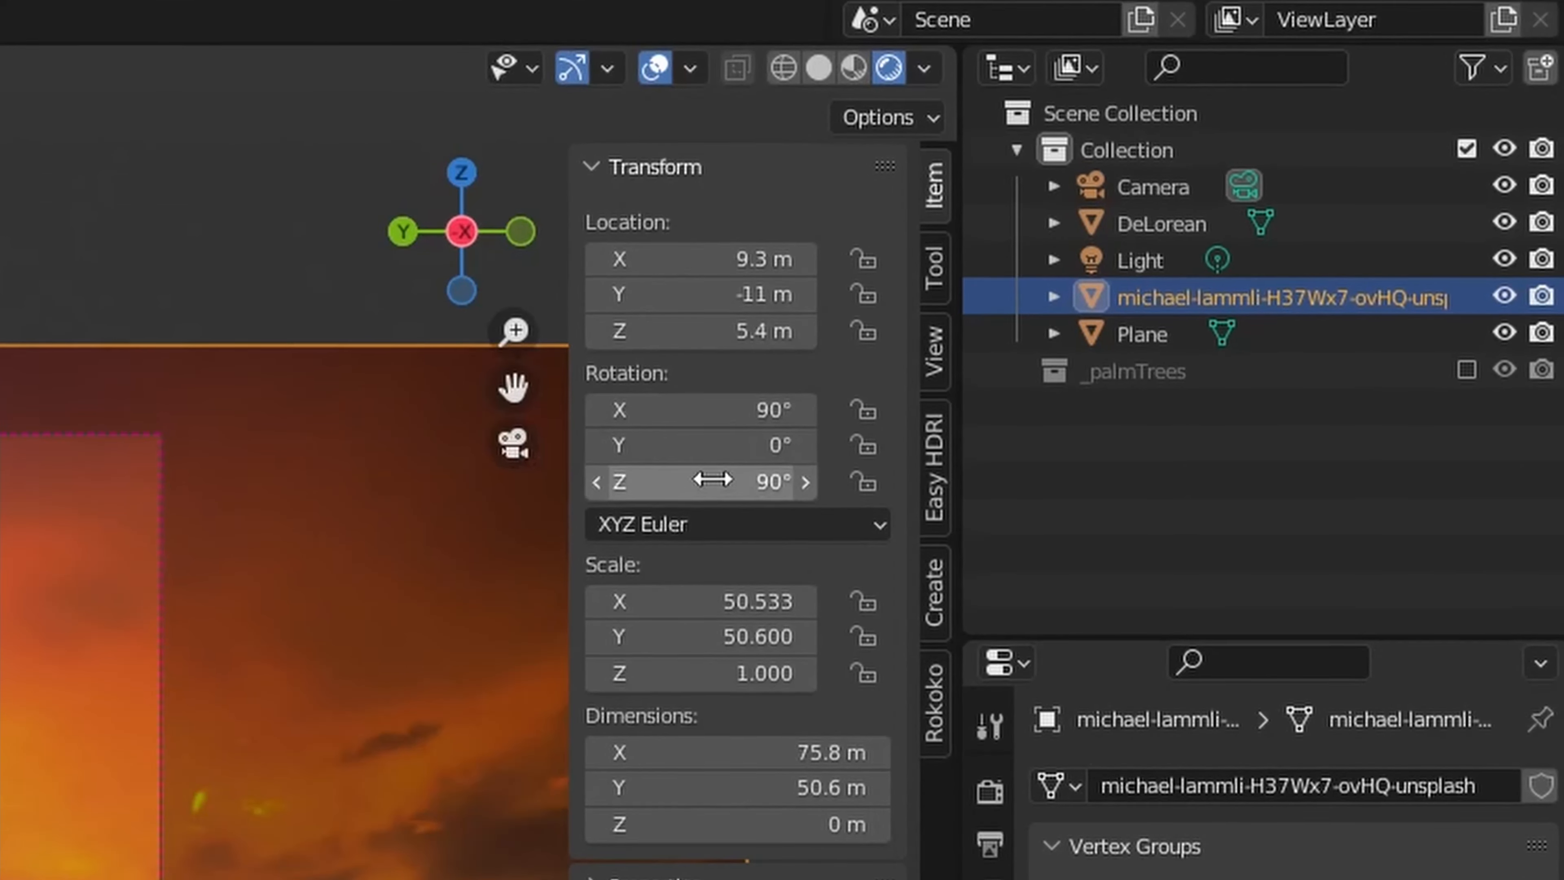
- Set the sunset image plane's Z rotation to -90° and check the backdrop through the camera
click(722, 480)
key(Home)
text(-)
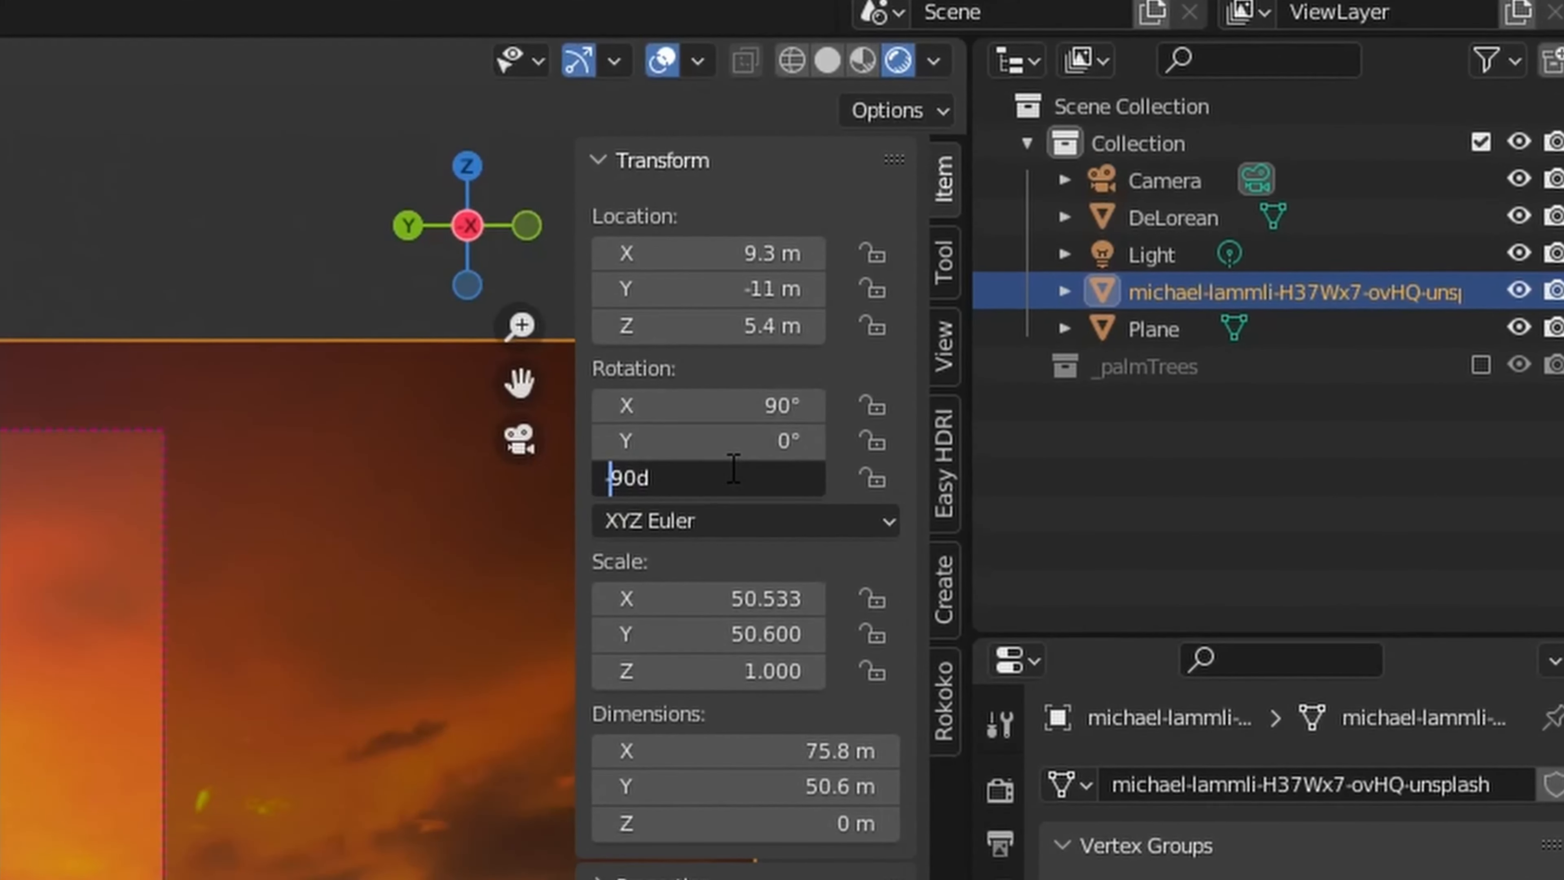
key(Return)
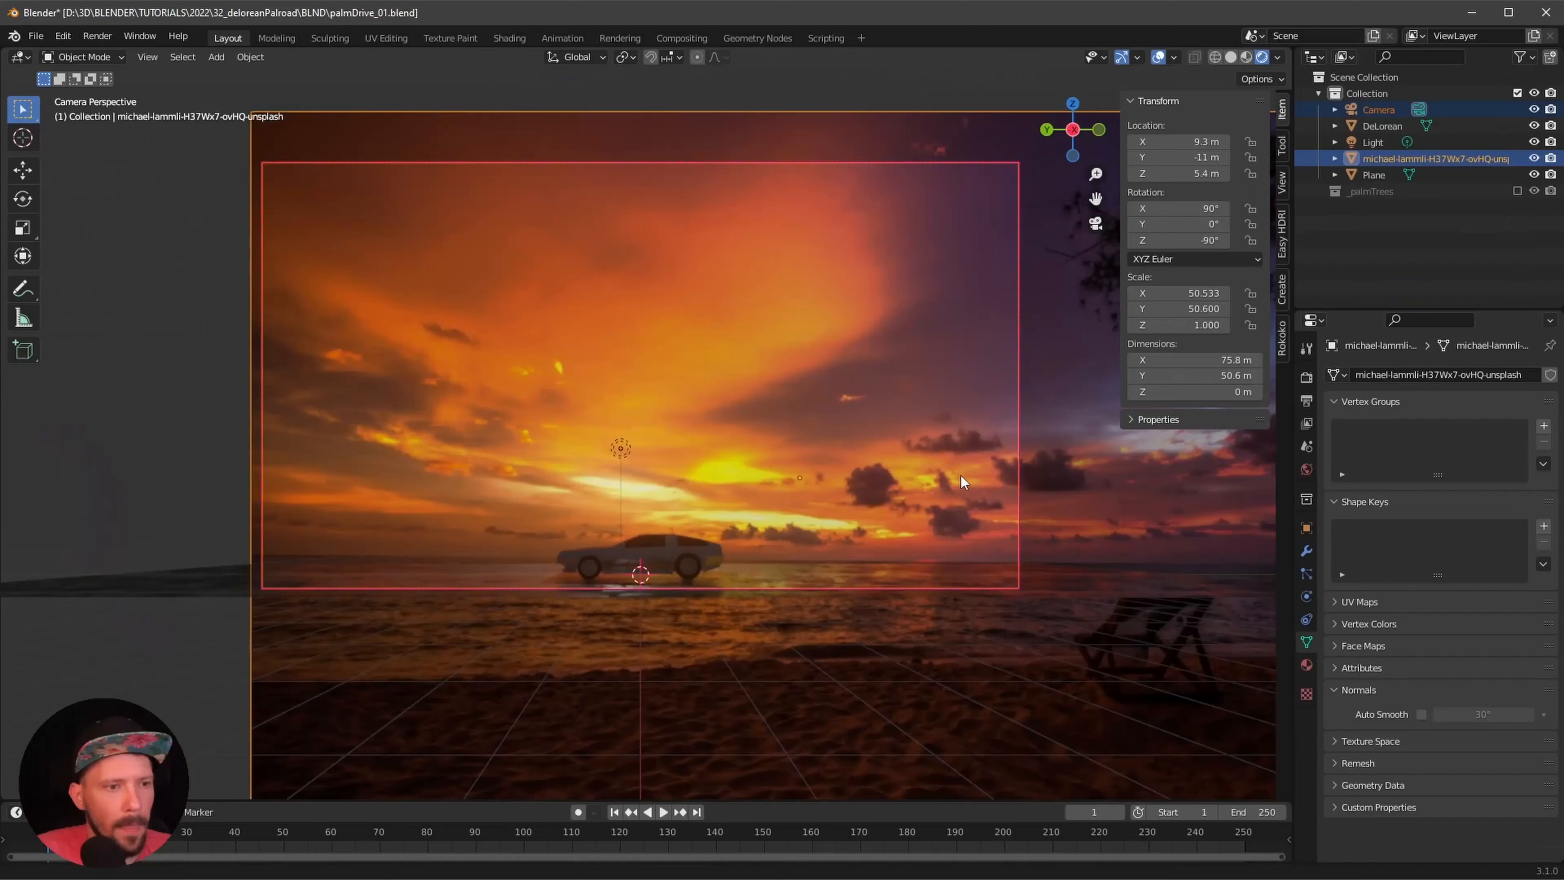
scroll(960, 476, up, 5)
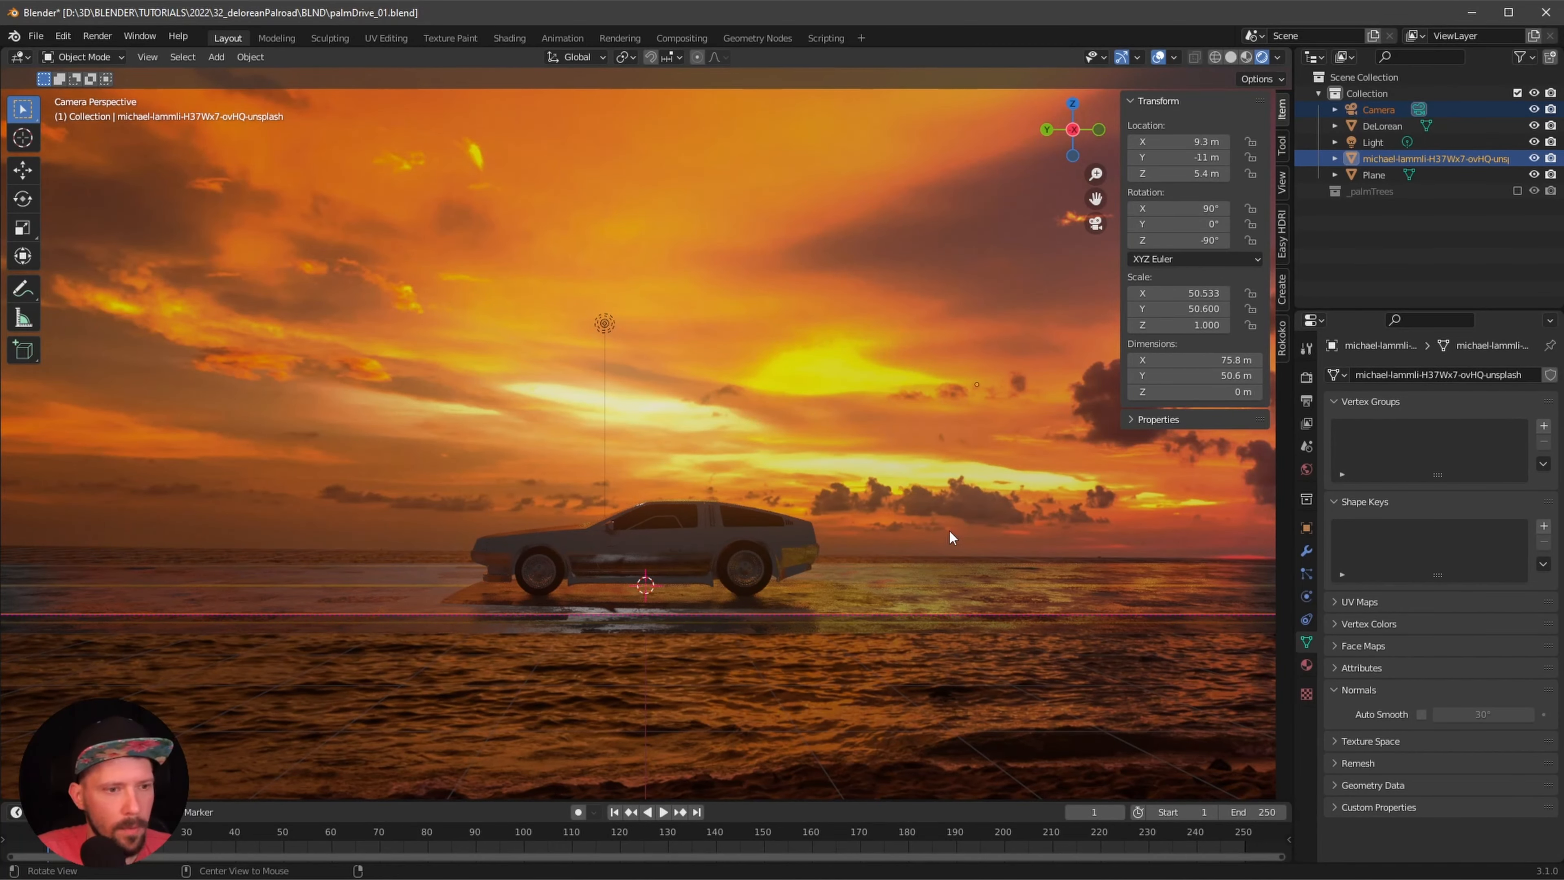
mouse_move(948, 529)
middle_down()
mouse_move(915, 548)
mouse_move(966, 545)
mouse_move(950, 514)
middle_up()
key(KP_0)
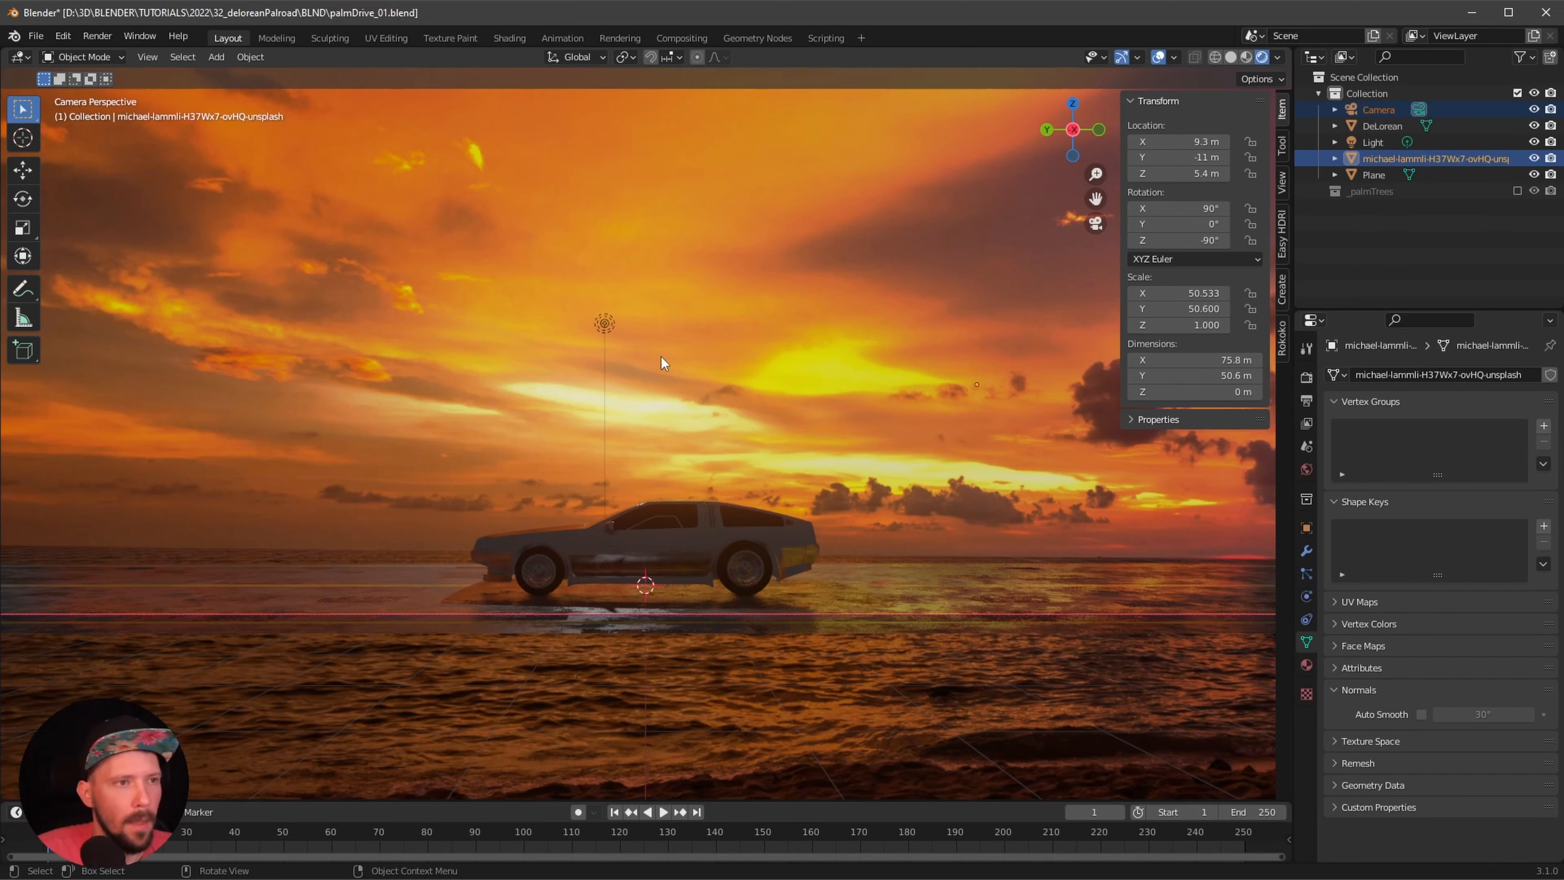
- Open the World shader nodes in the Shading workspace and brighten the background color to a lighter grey
click(511, 38)
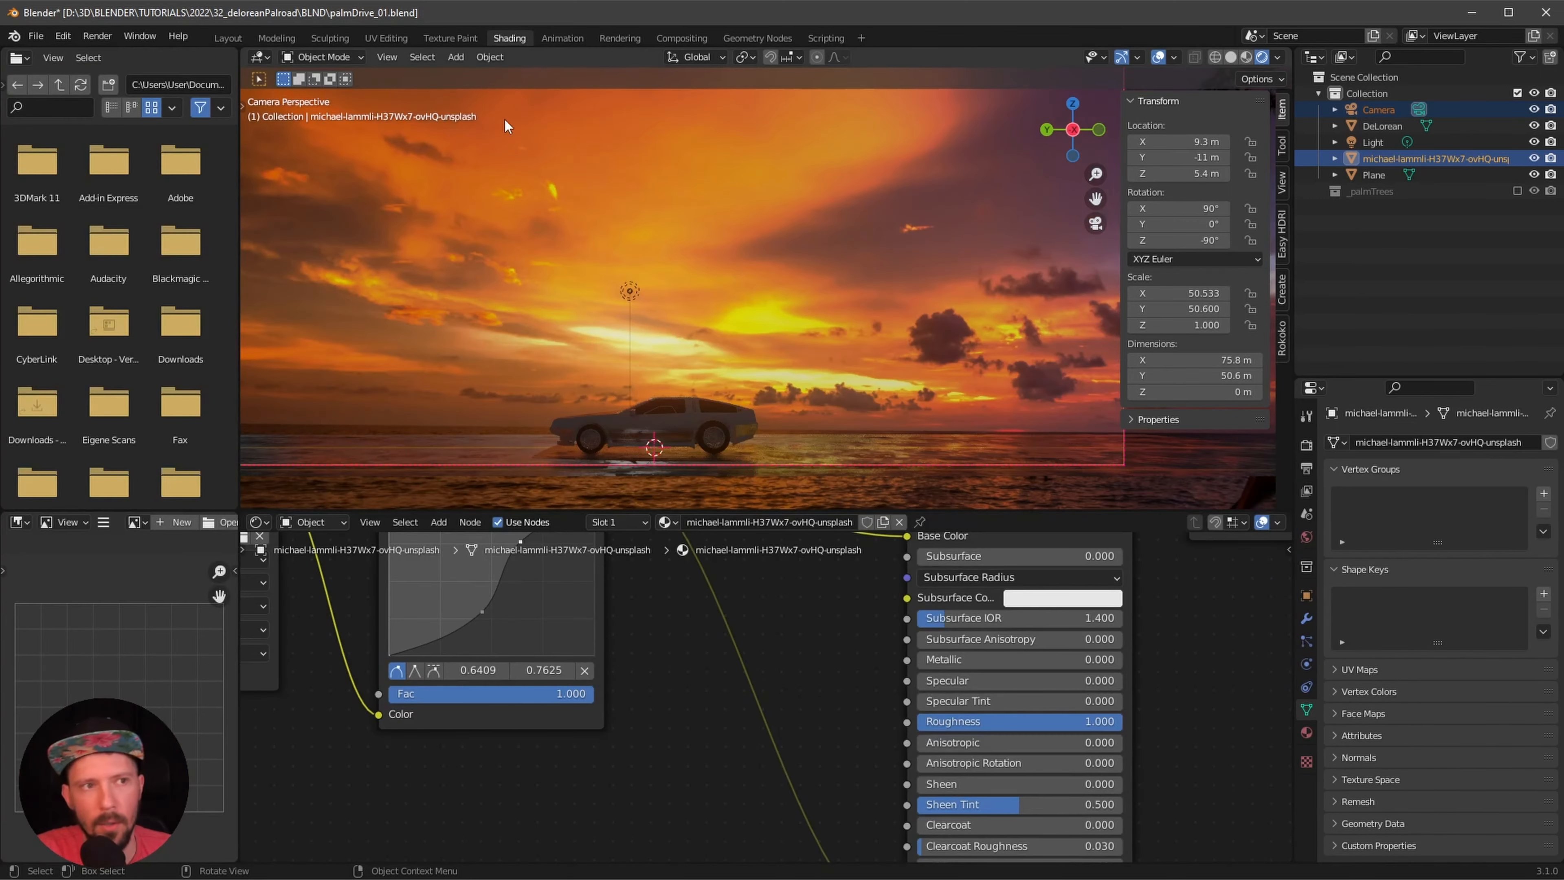
click(312, 522)
click(314, 558)
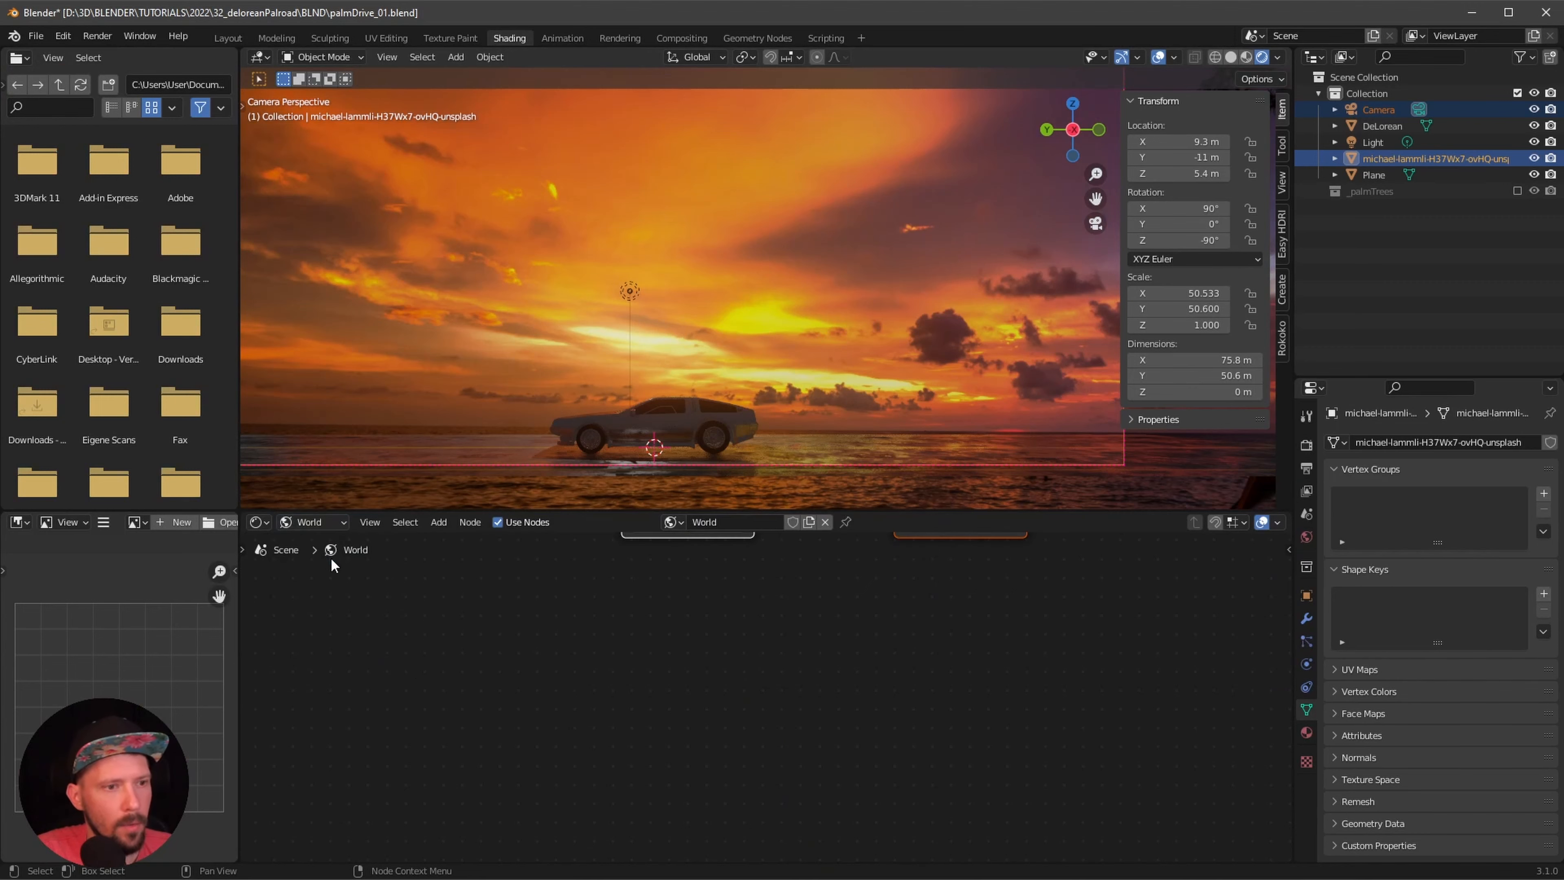
key(Home)
click(582, 675)
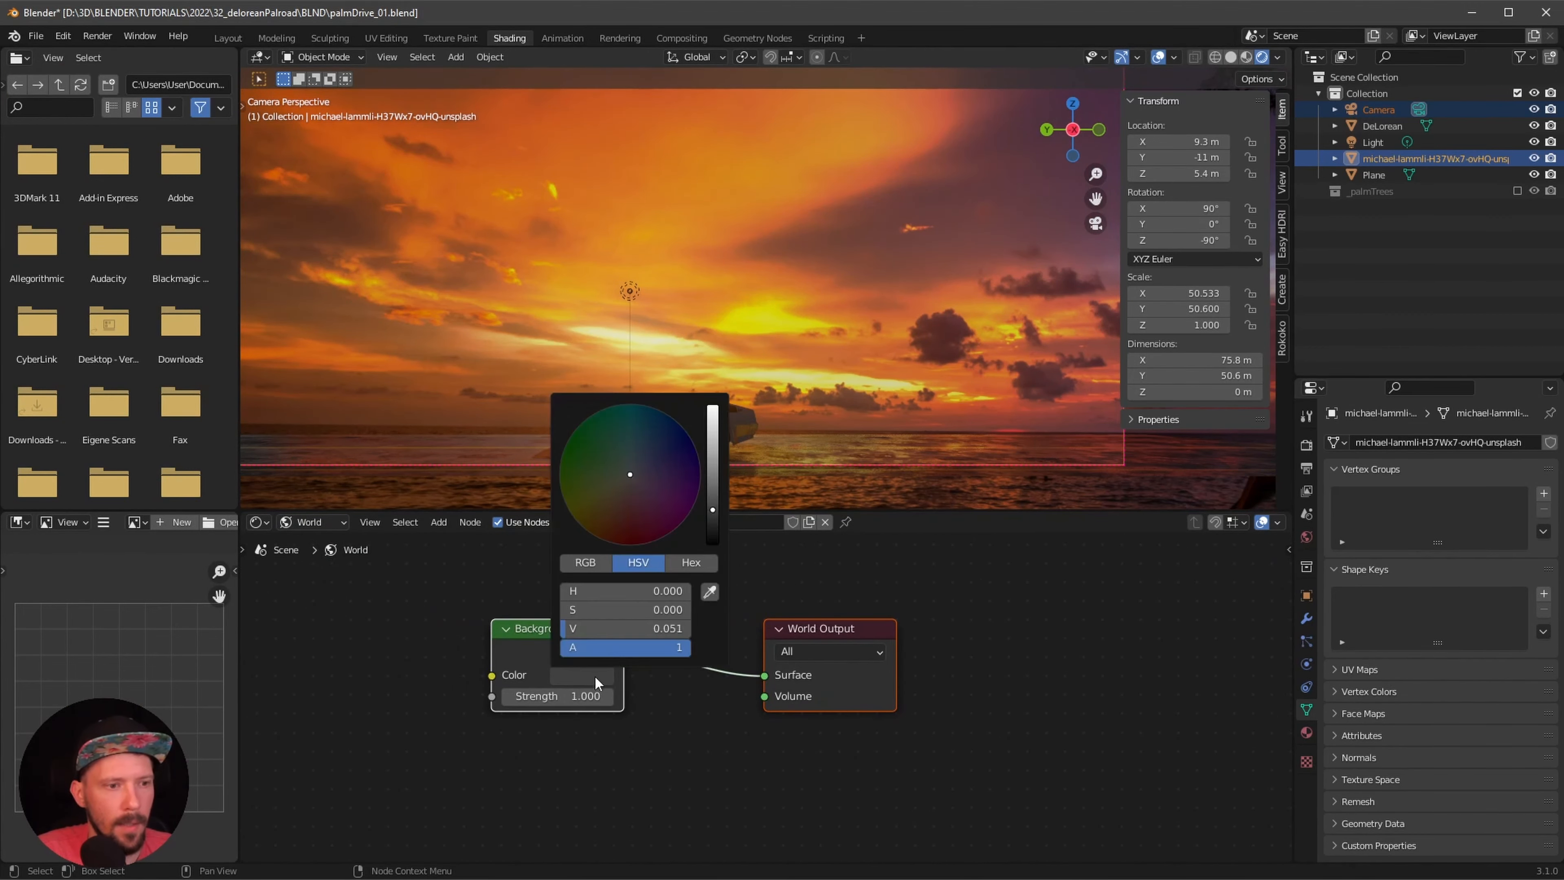
drag(712, 509, 722, 455)
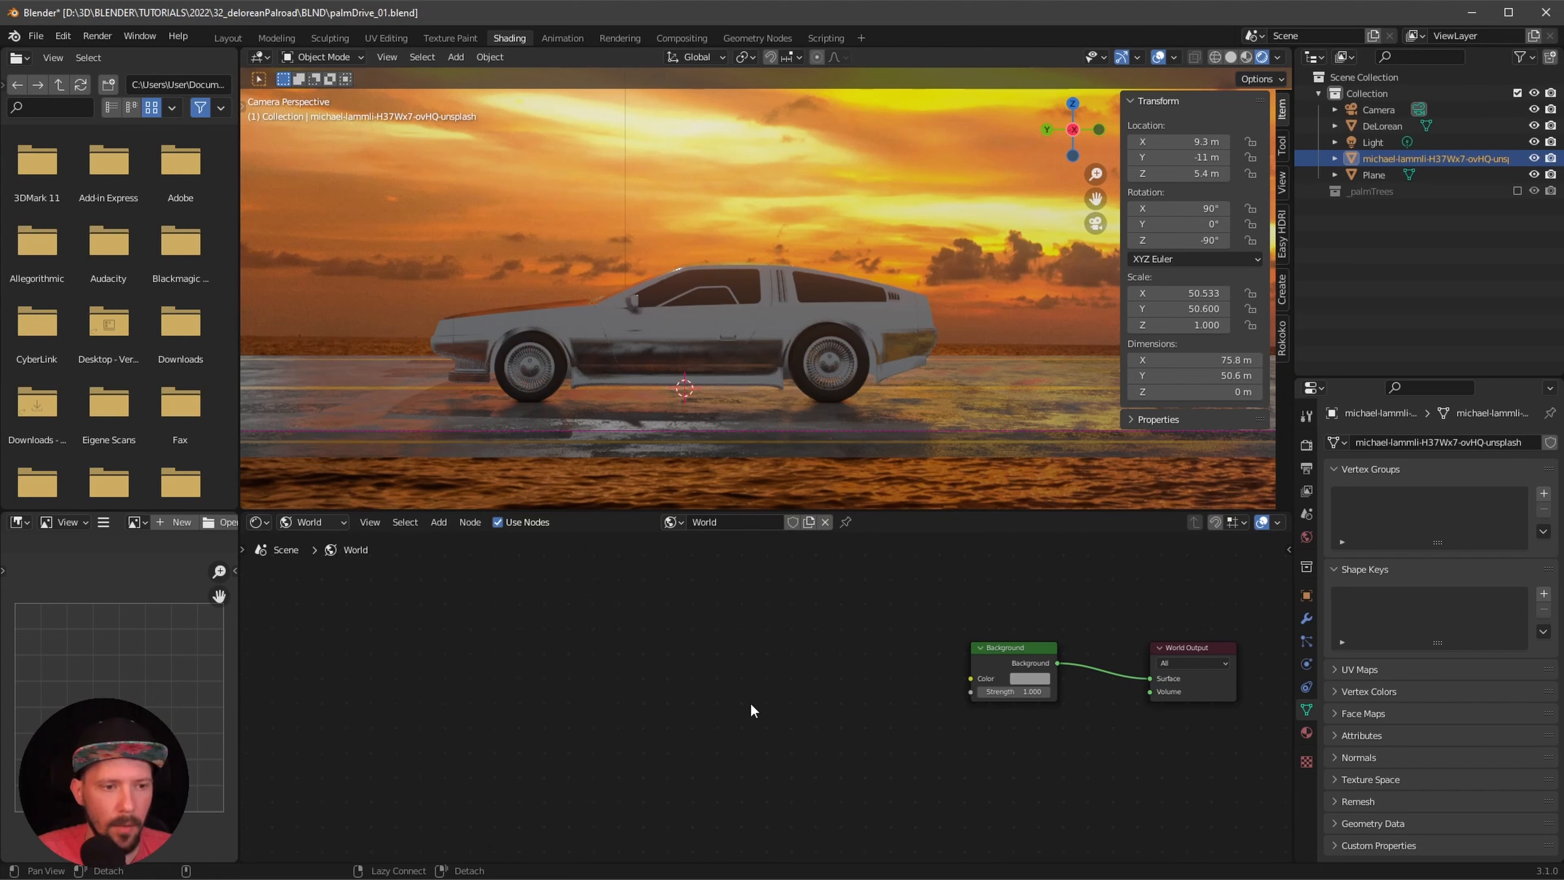
- Add an Environment Texture node to the world shader and assign it the sunset image already used on the backdrop plane
ctrl+scroll(751, 709, left, 3)
key(shift+a)
click(757, 689)
text(env)
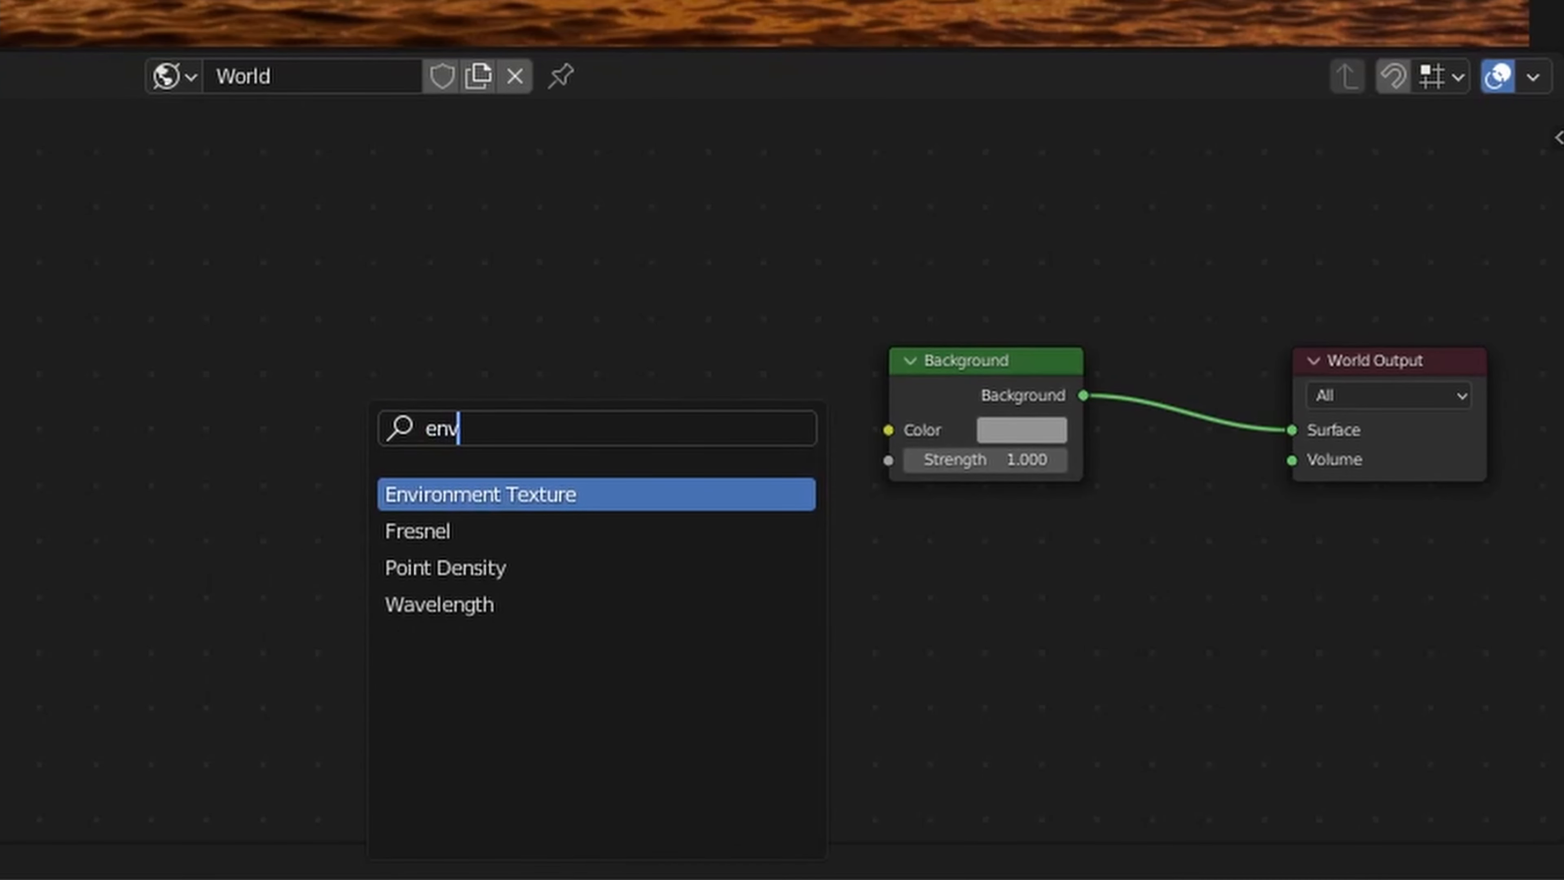
key(Return)
click(195, 403)
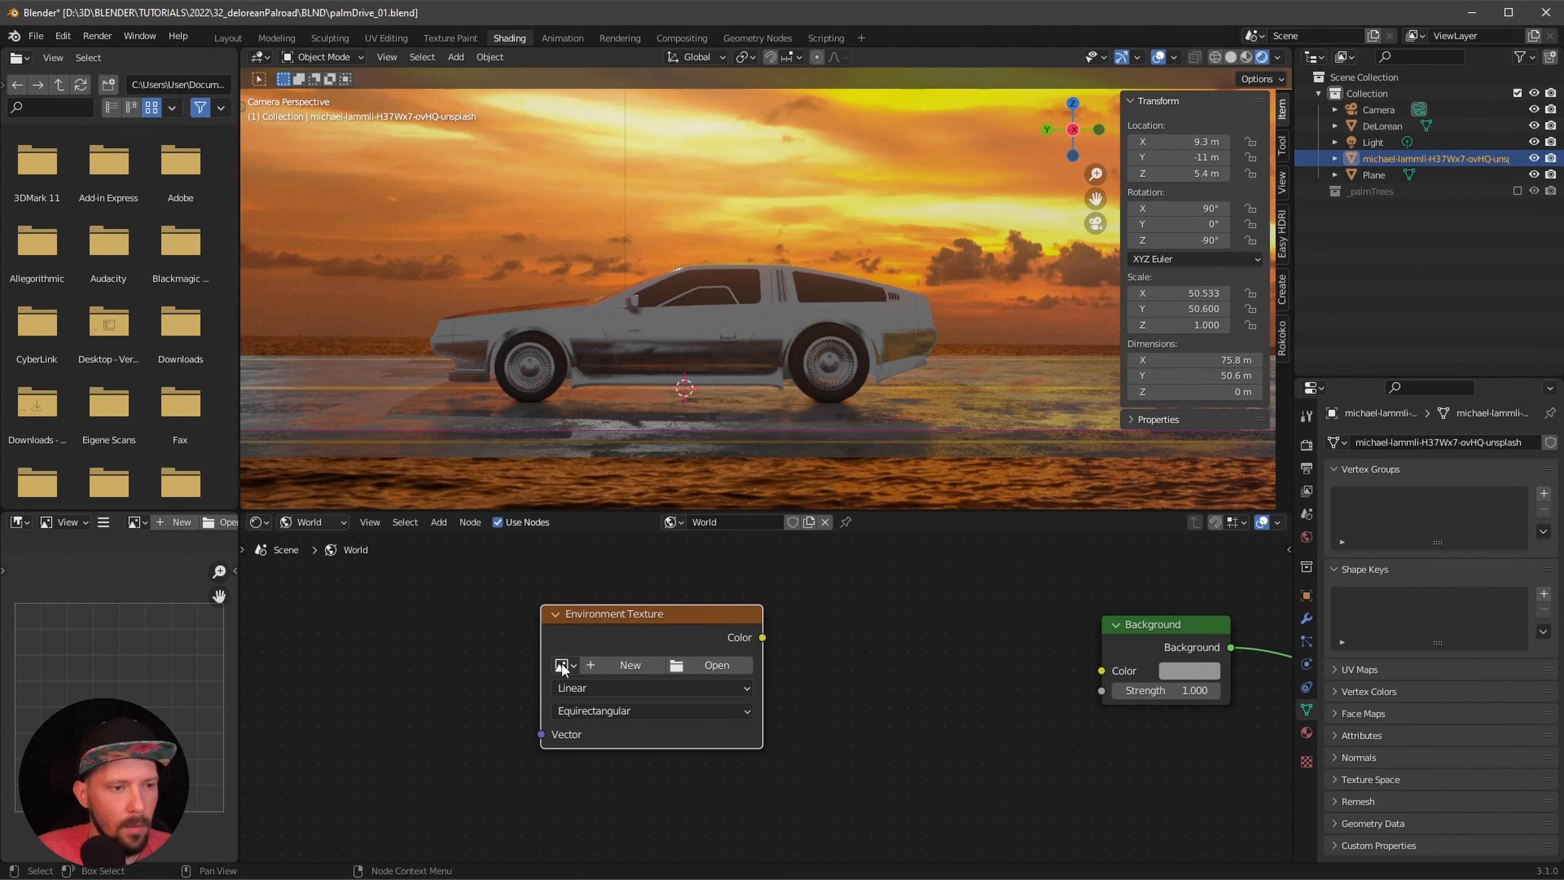
click(562, 668)
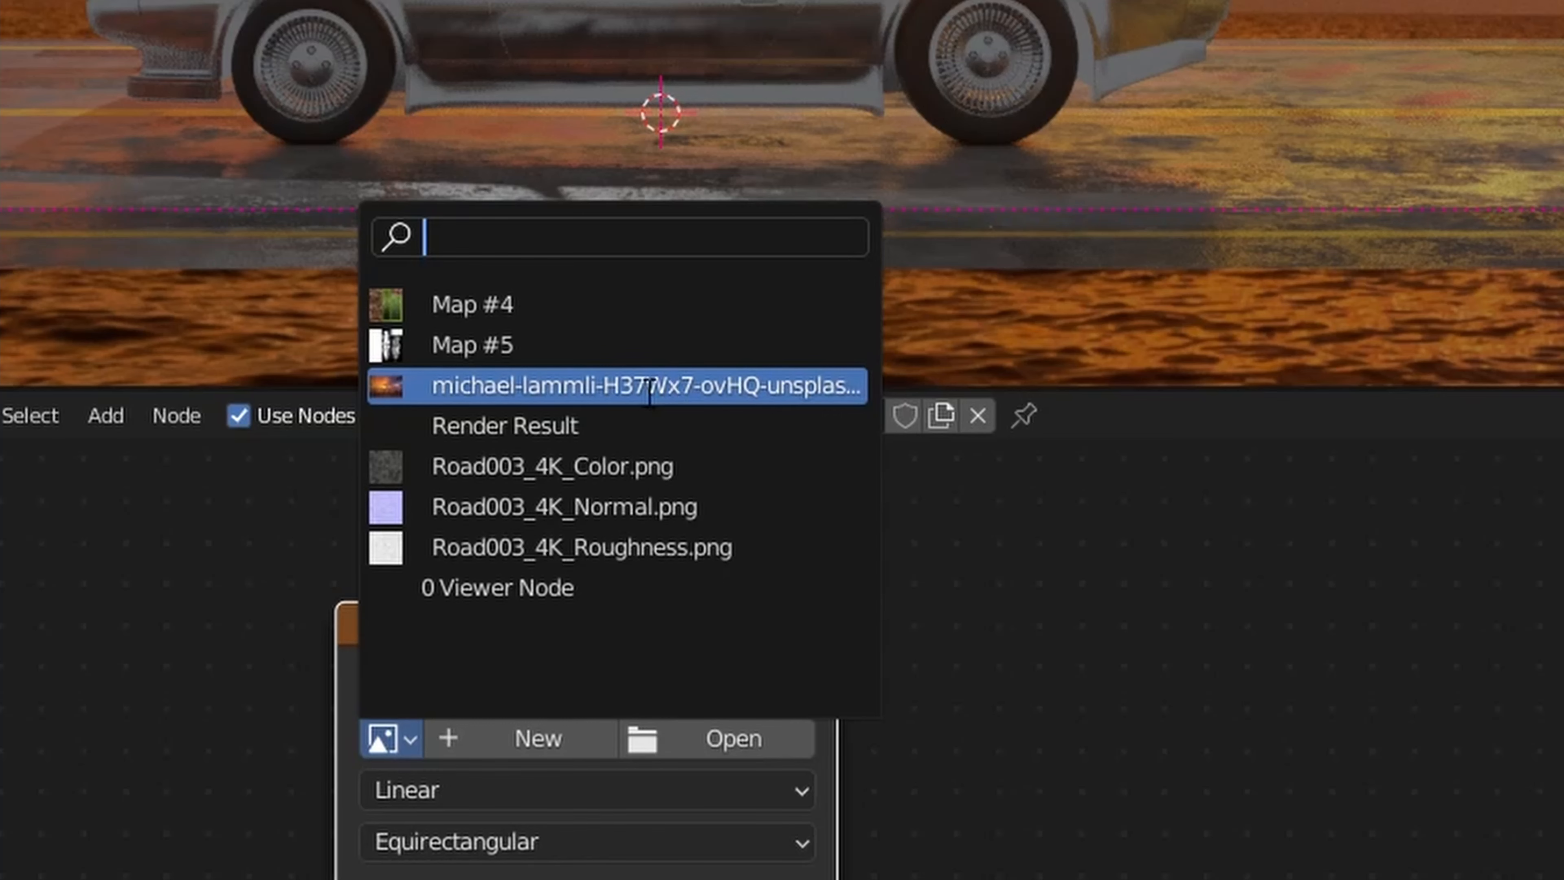
click(727, 394)
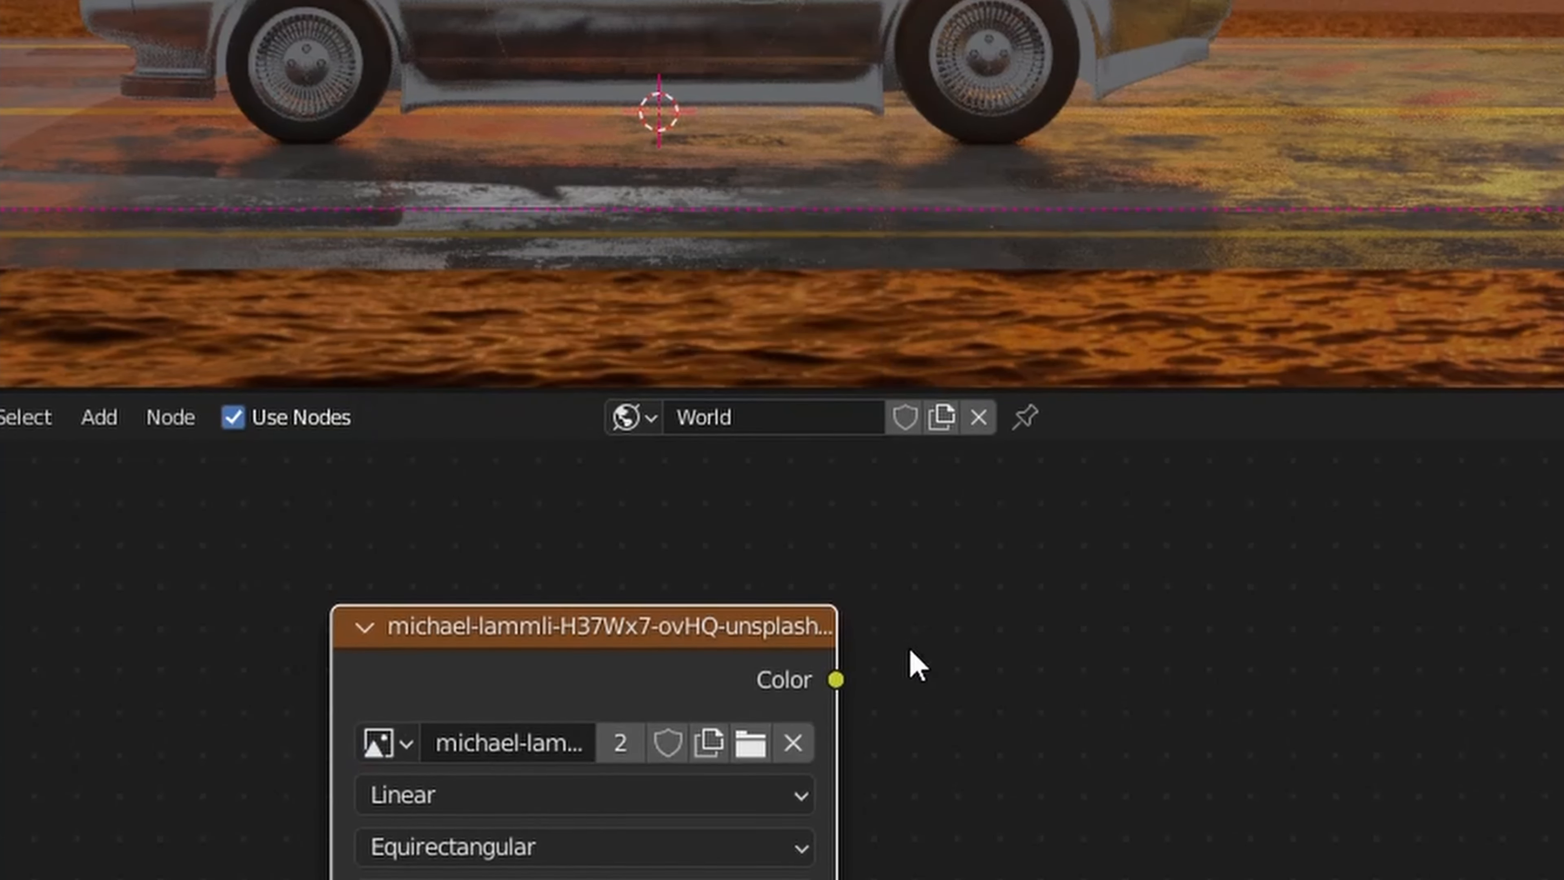
middle_drag(1135, 789, 918, 852)
scroll(779, 689, down, 2)
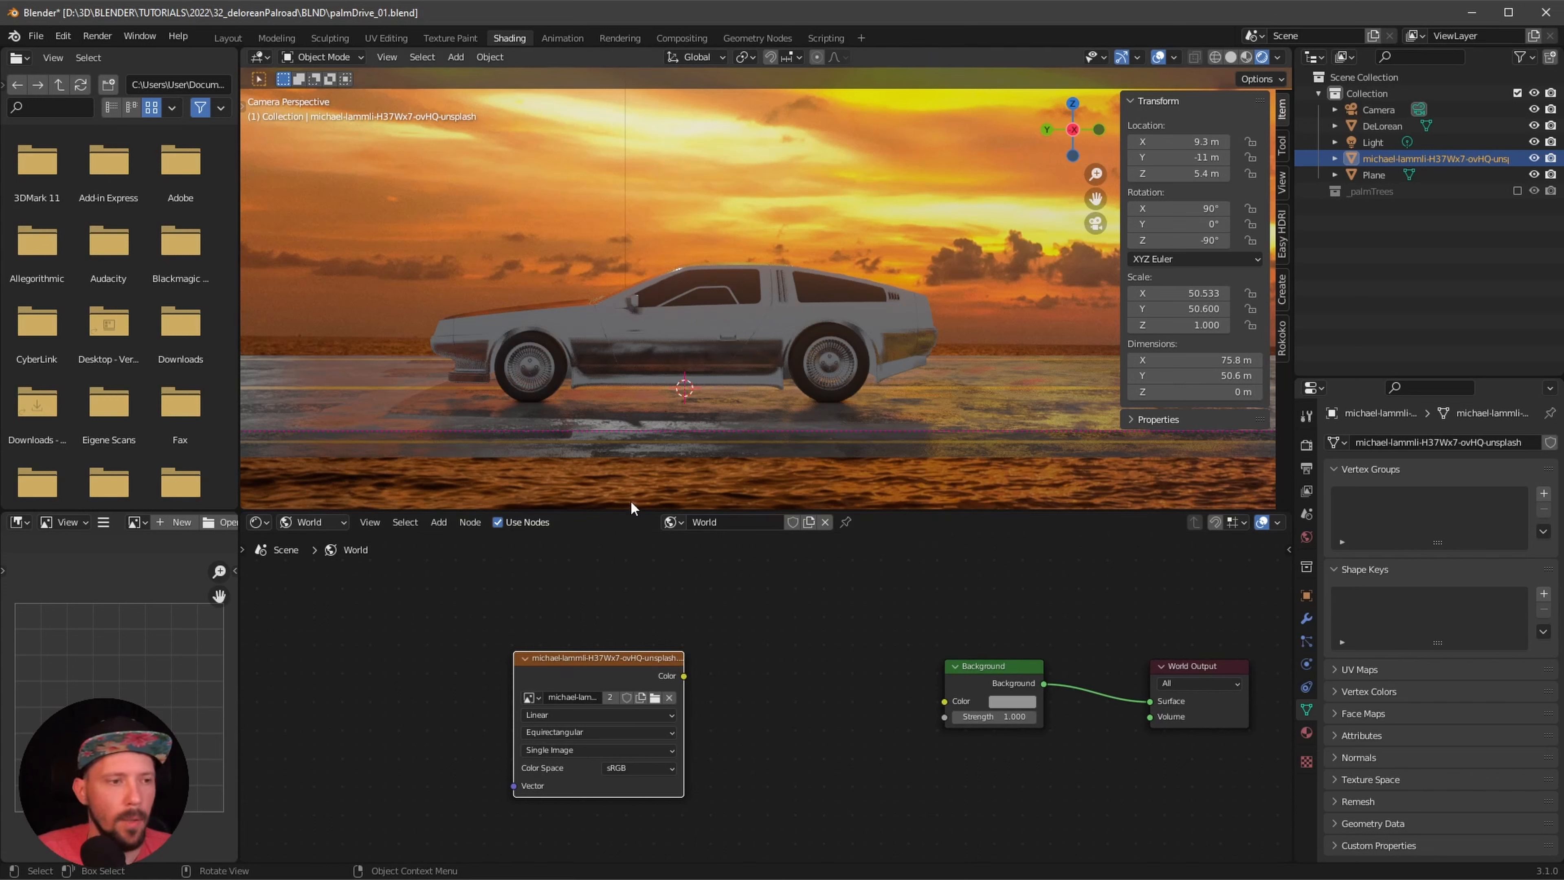
- Copy the RGB Curves node from the sunset plane's material into the world shader
click(331, 522)
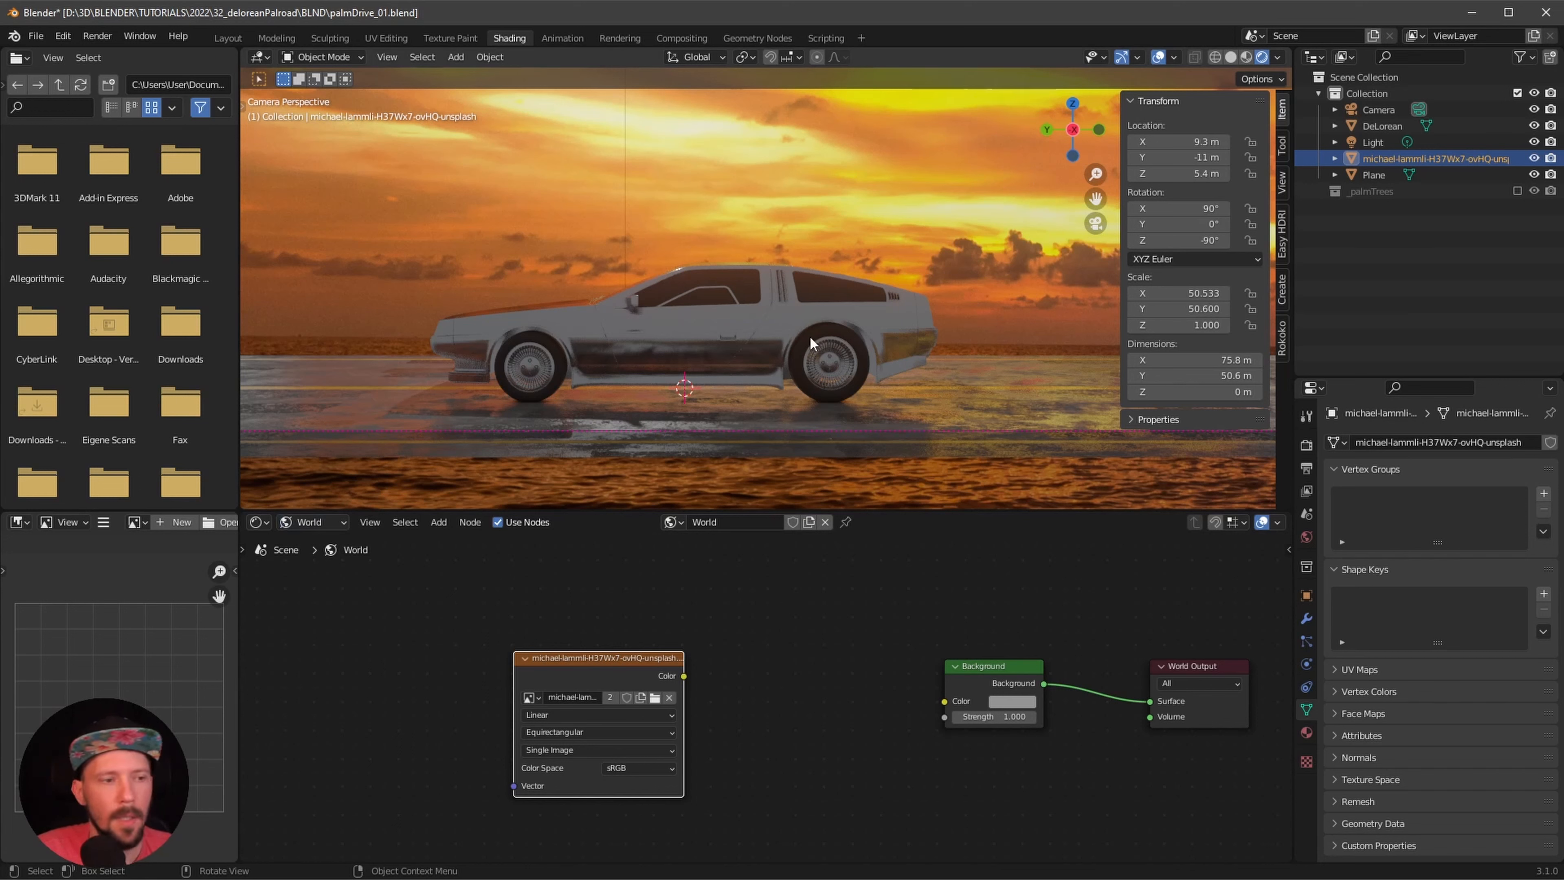
click(333, 521)
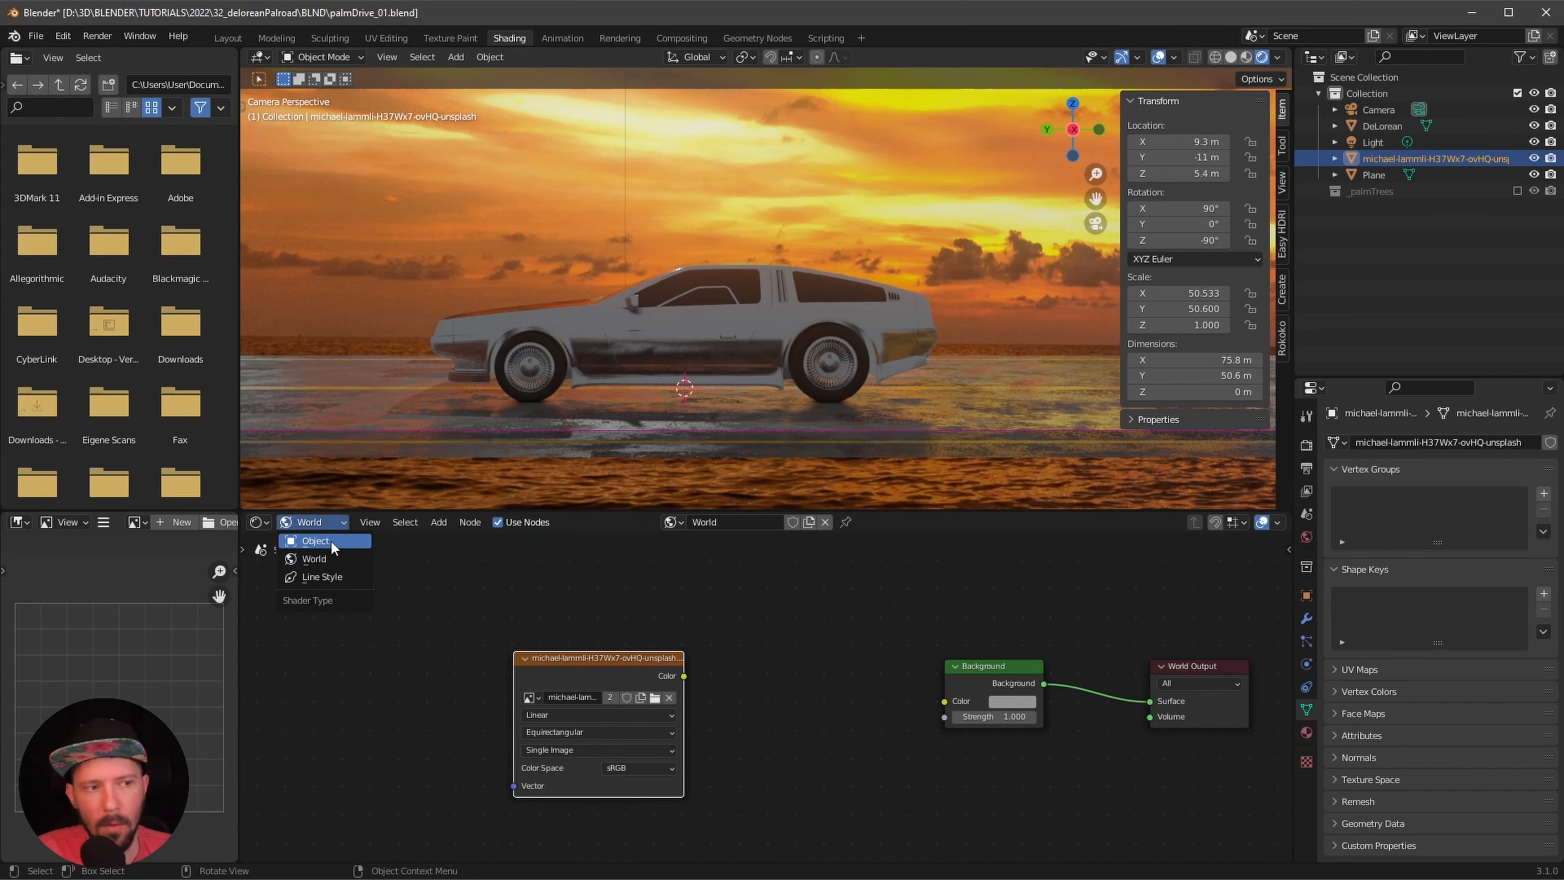
click(329, 540)
middle_drag(864, 642, 825, 605)
click(803, 627)
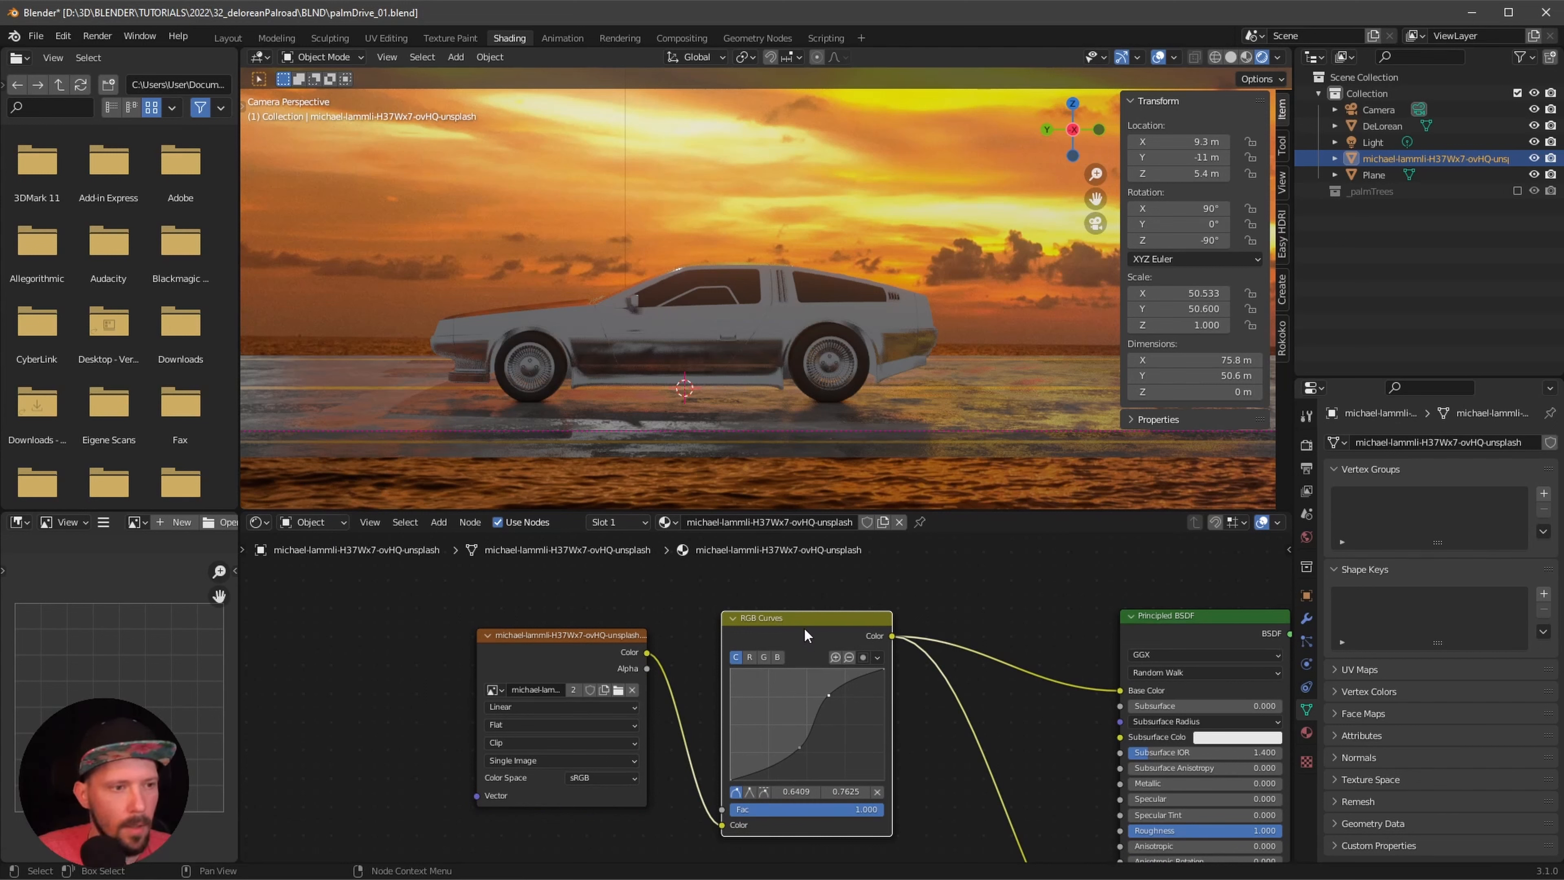
click(328, 522)
click(335, 560)
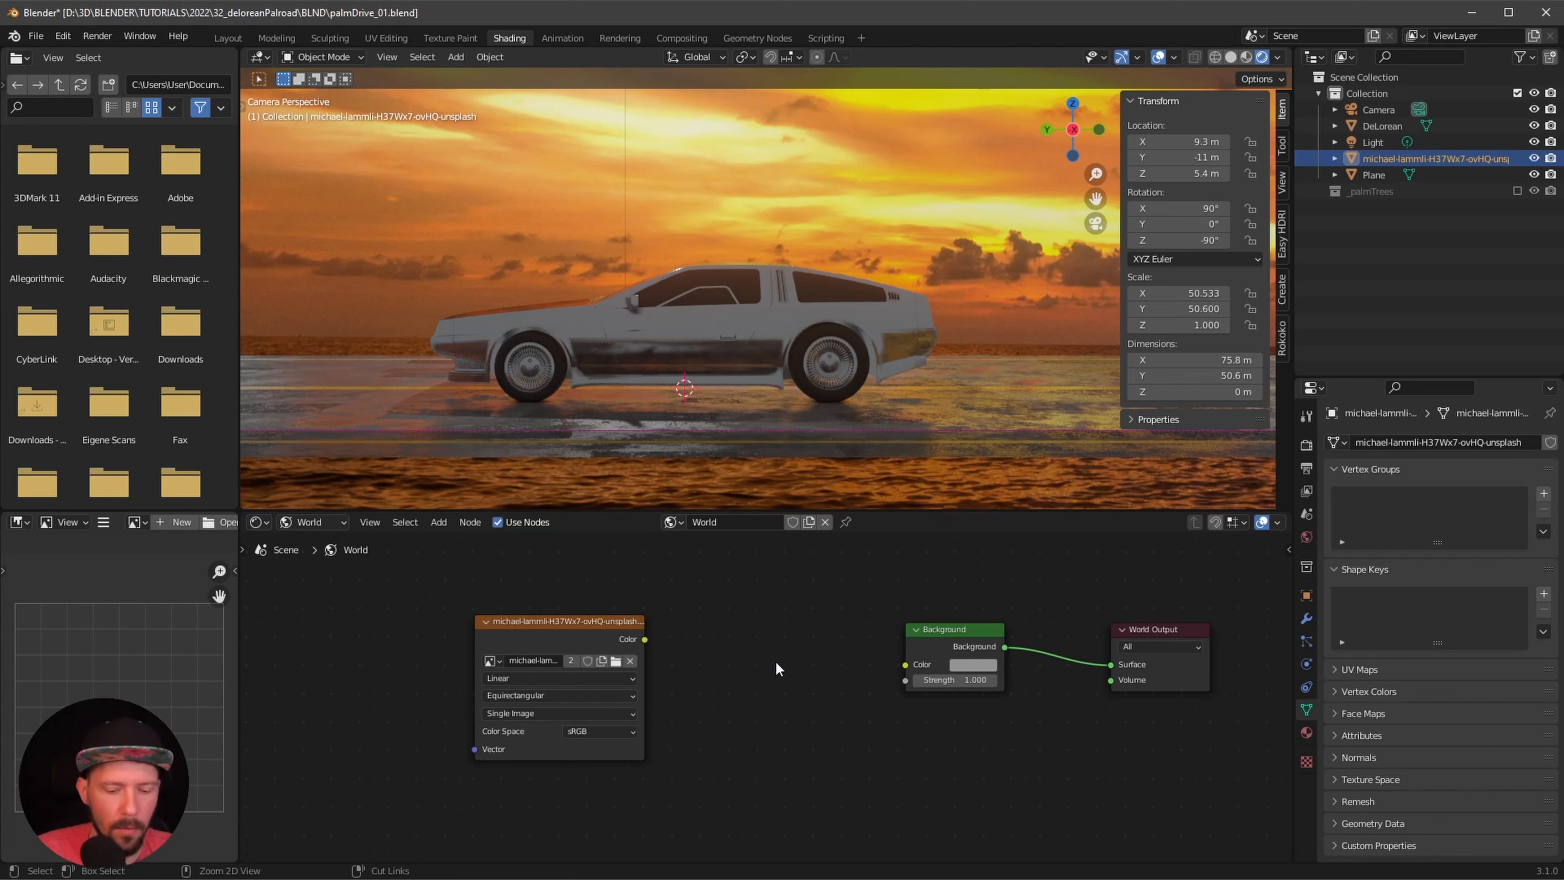
key(ctrl+v)
- Place the RGB Curves node before Background and route the Environment Texture's color through it into the Background color
drag(778, 620, 754, 609)
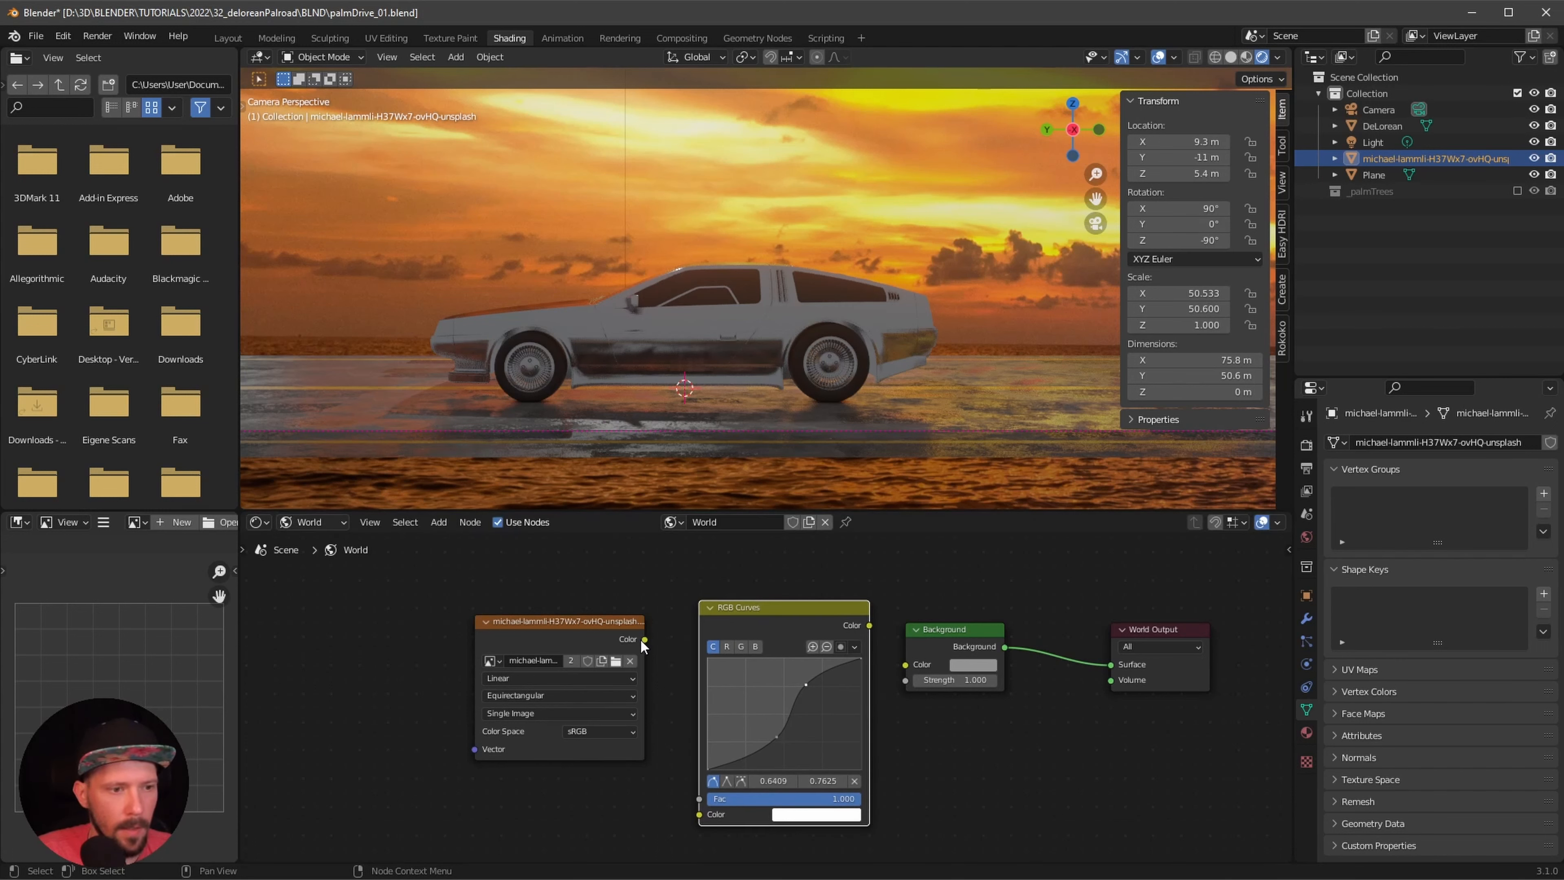
drag(645, 639, 699, 815)
drag(869, 625, 905, 664)
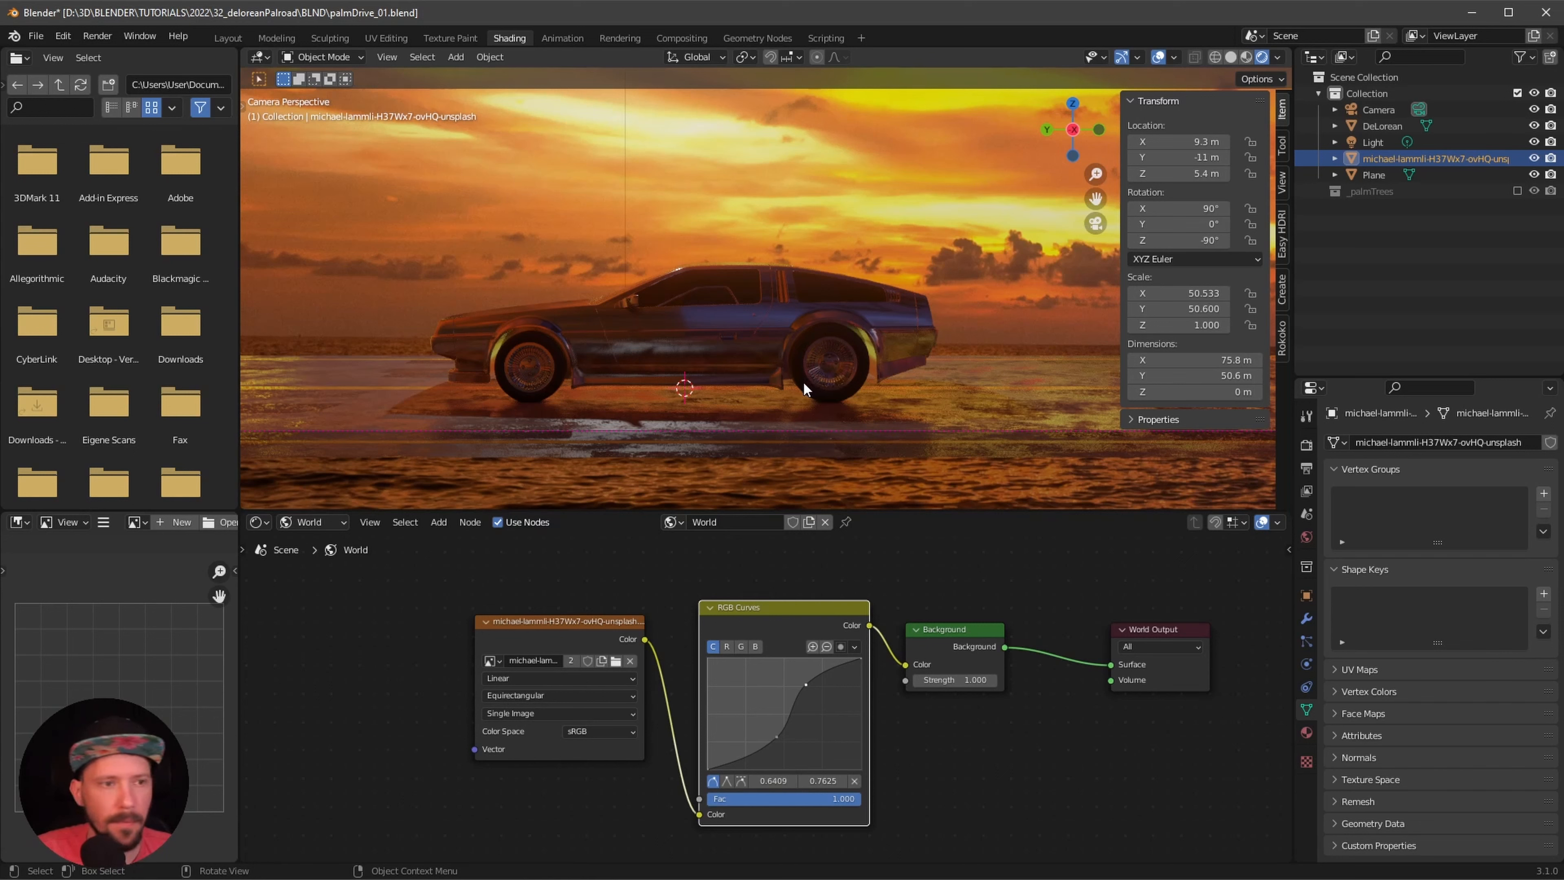
- Add Mapping and Texture Coordinate nodes to the Environment Texture and shift them away to leave space between the nodes
middle_drag(546, 607, 620, 629)
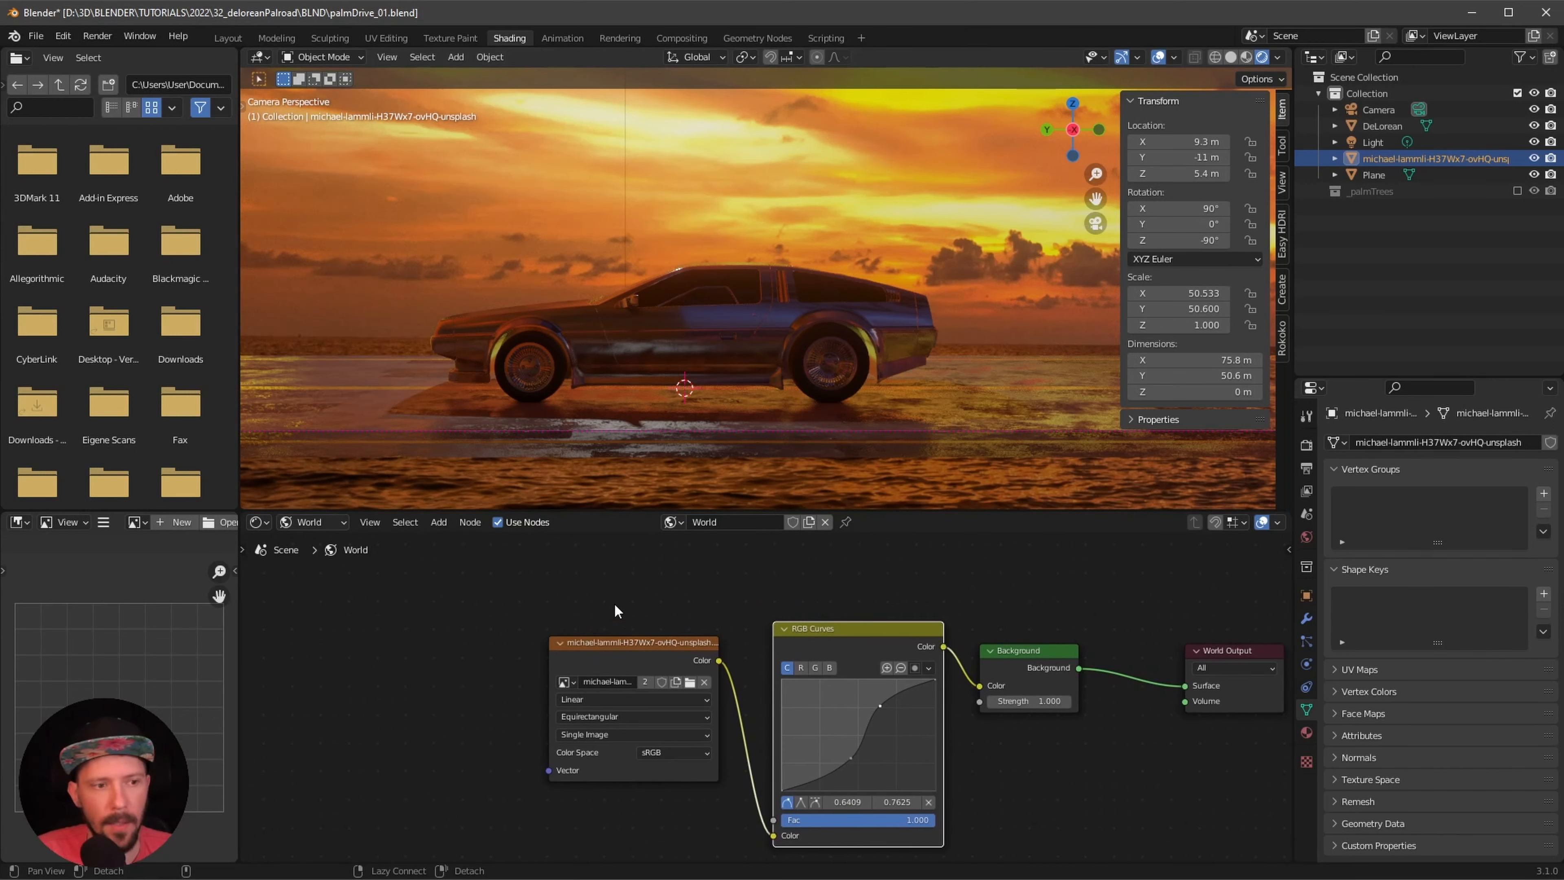
key(b)
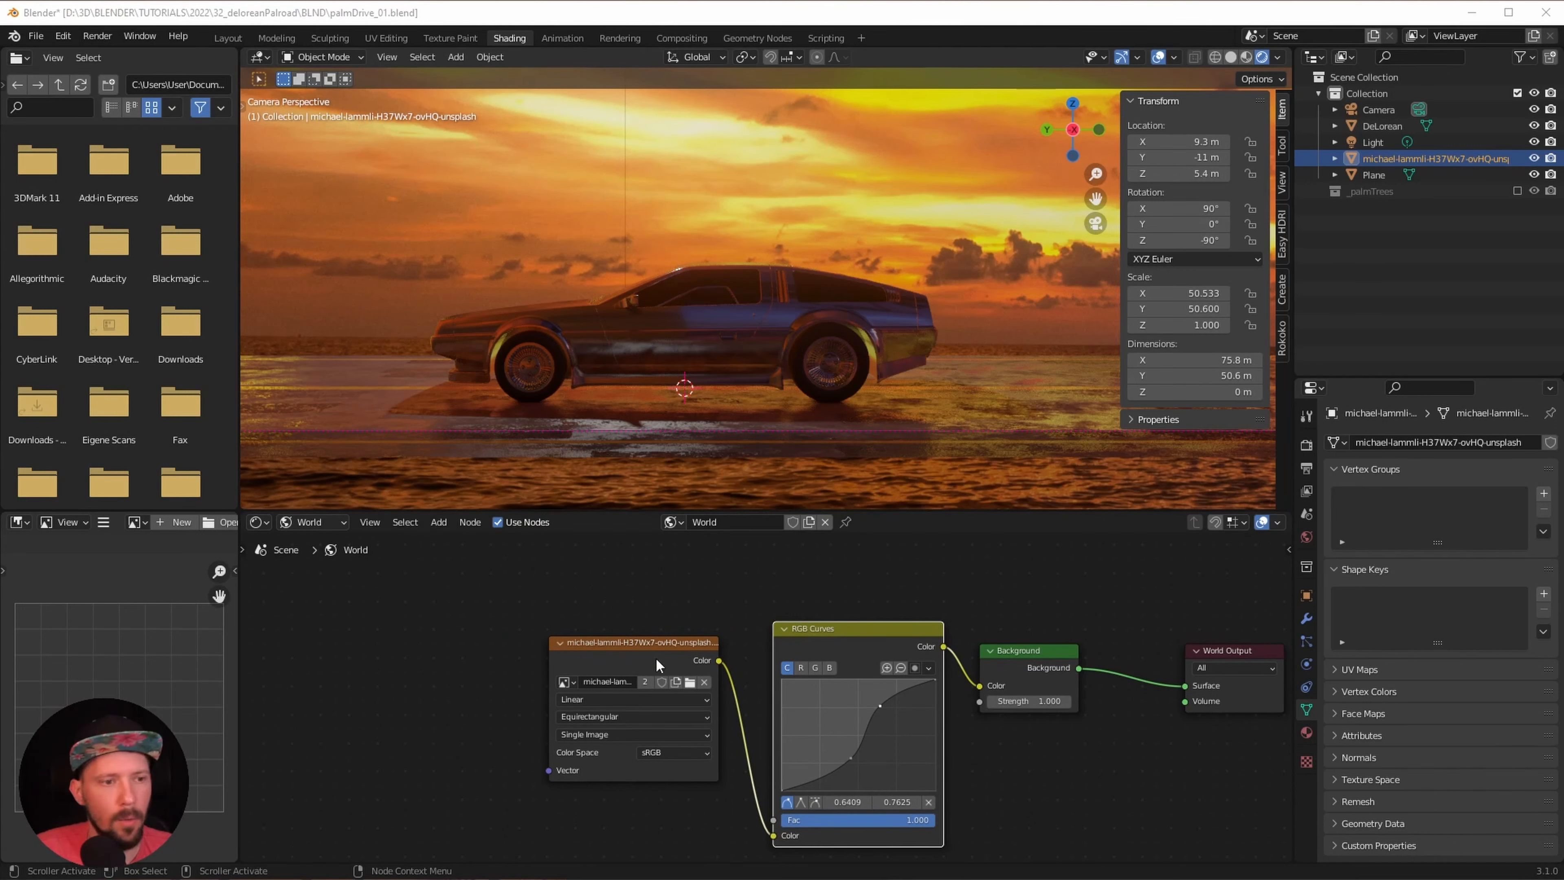
drag(646, 596, 595, 648)
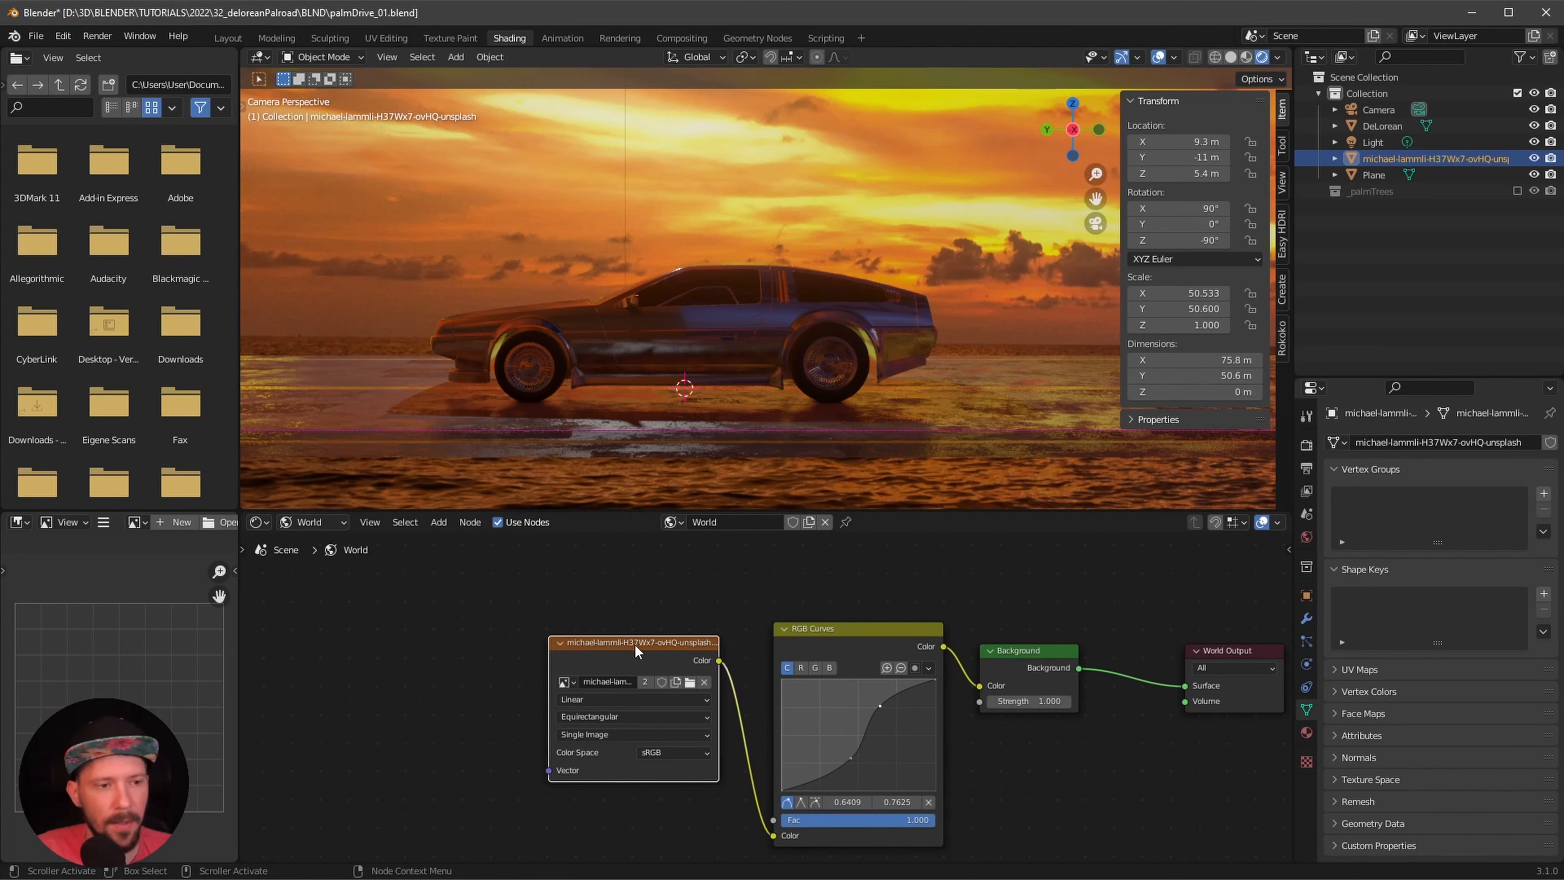
middle_drag(617, 650, 713, 660)
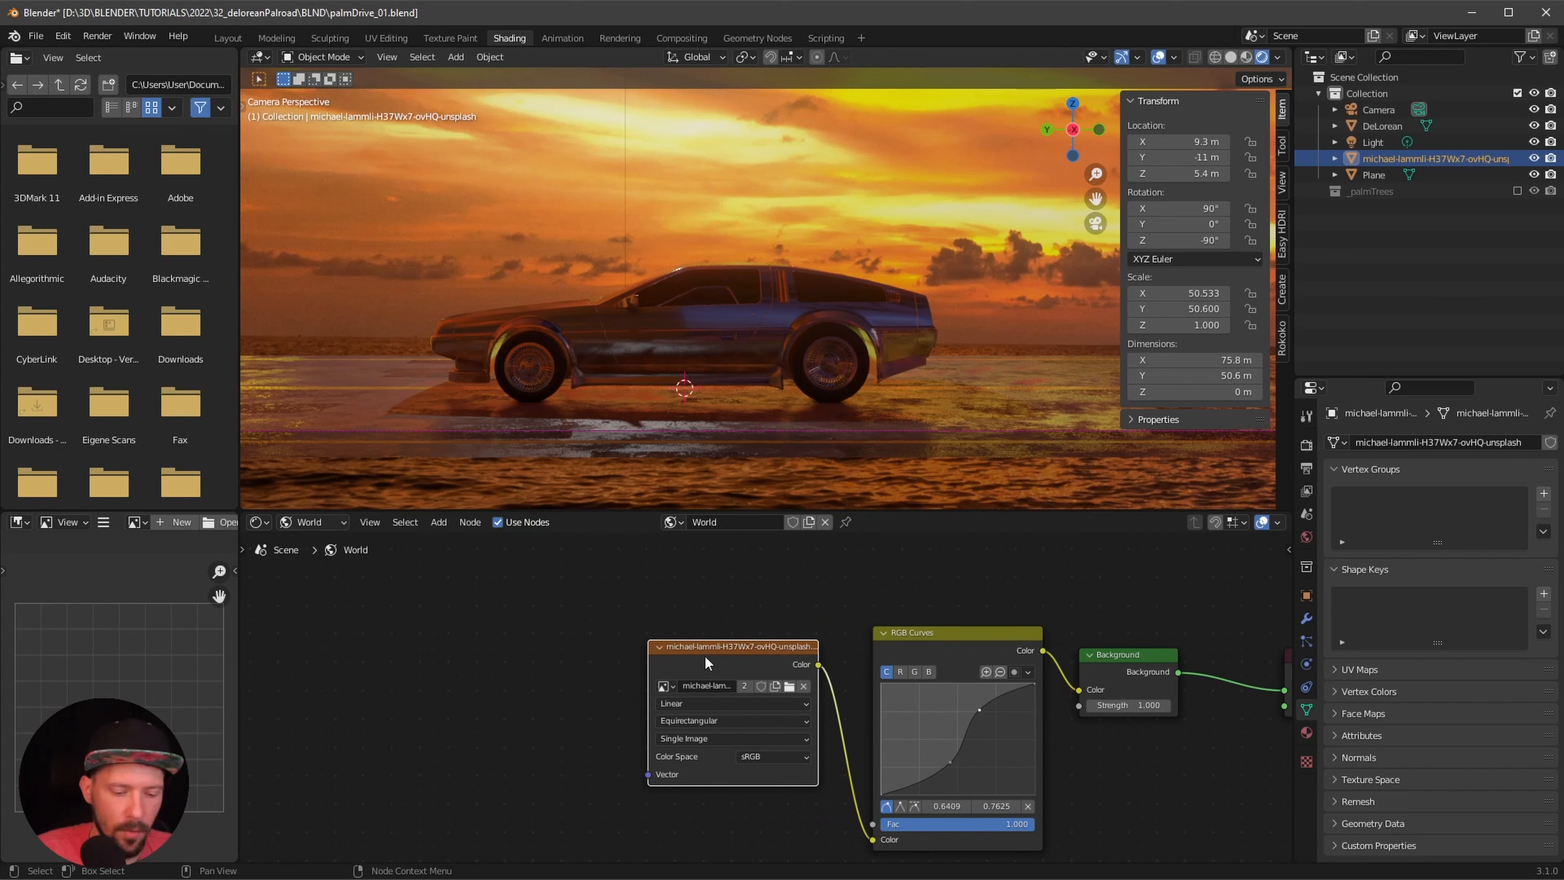
key(ctrl+t)
middle_drag(691, 606, 831, 558)
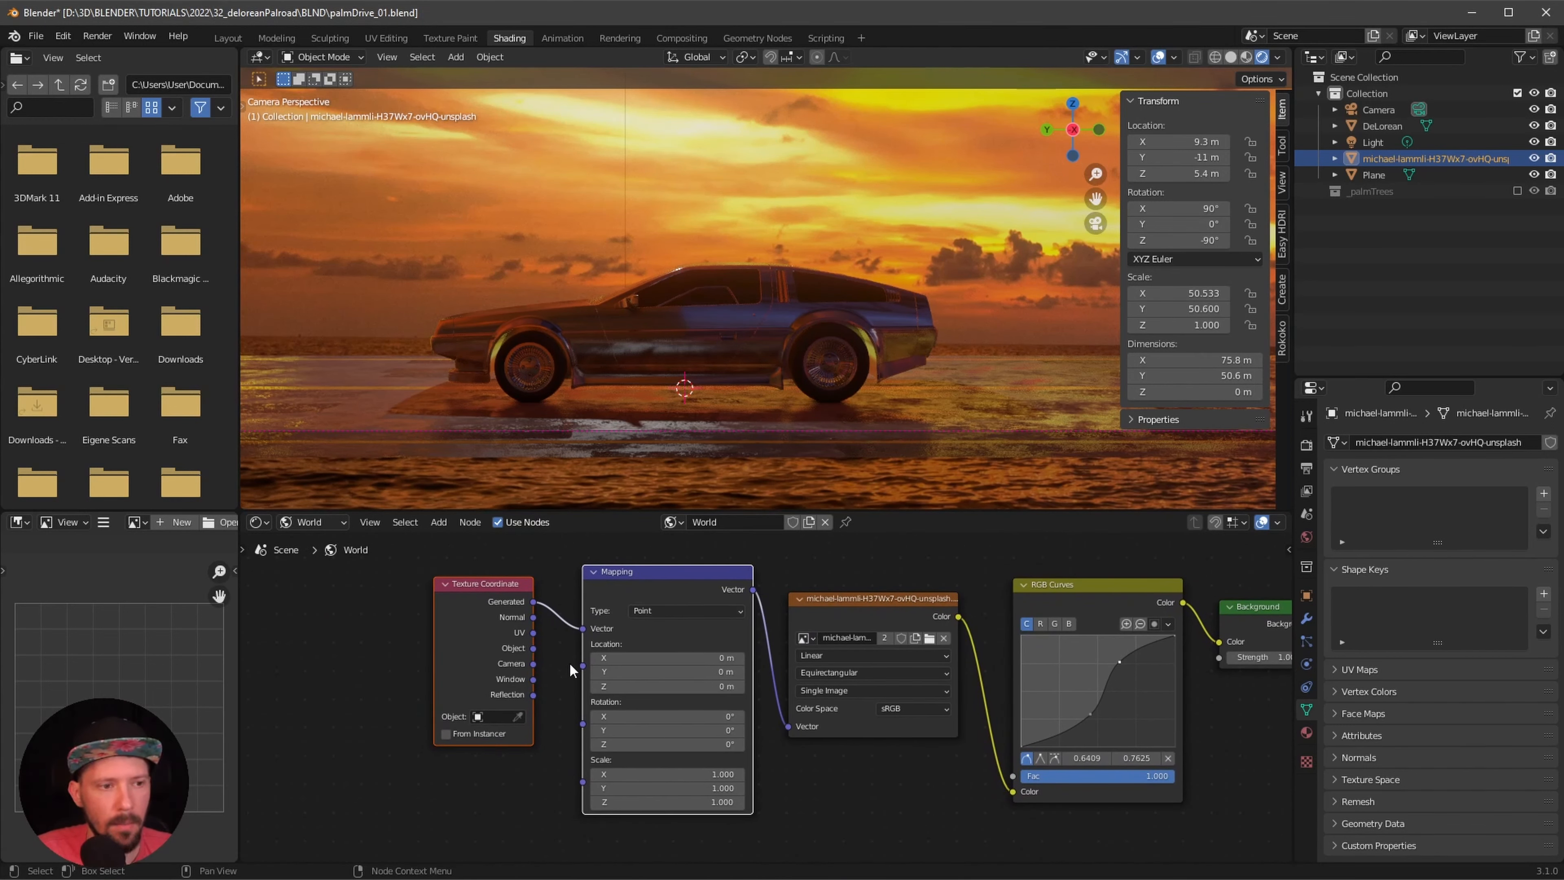
key(g)
click(634, 623)
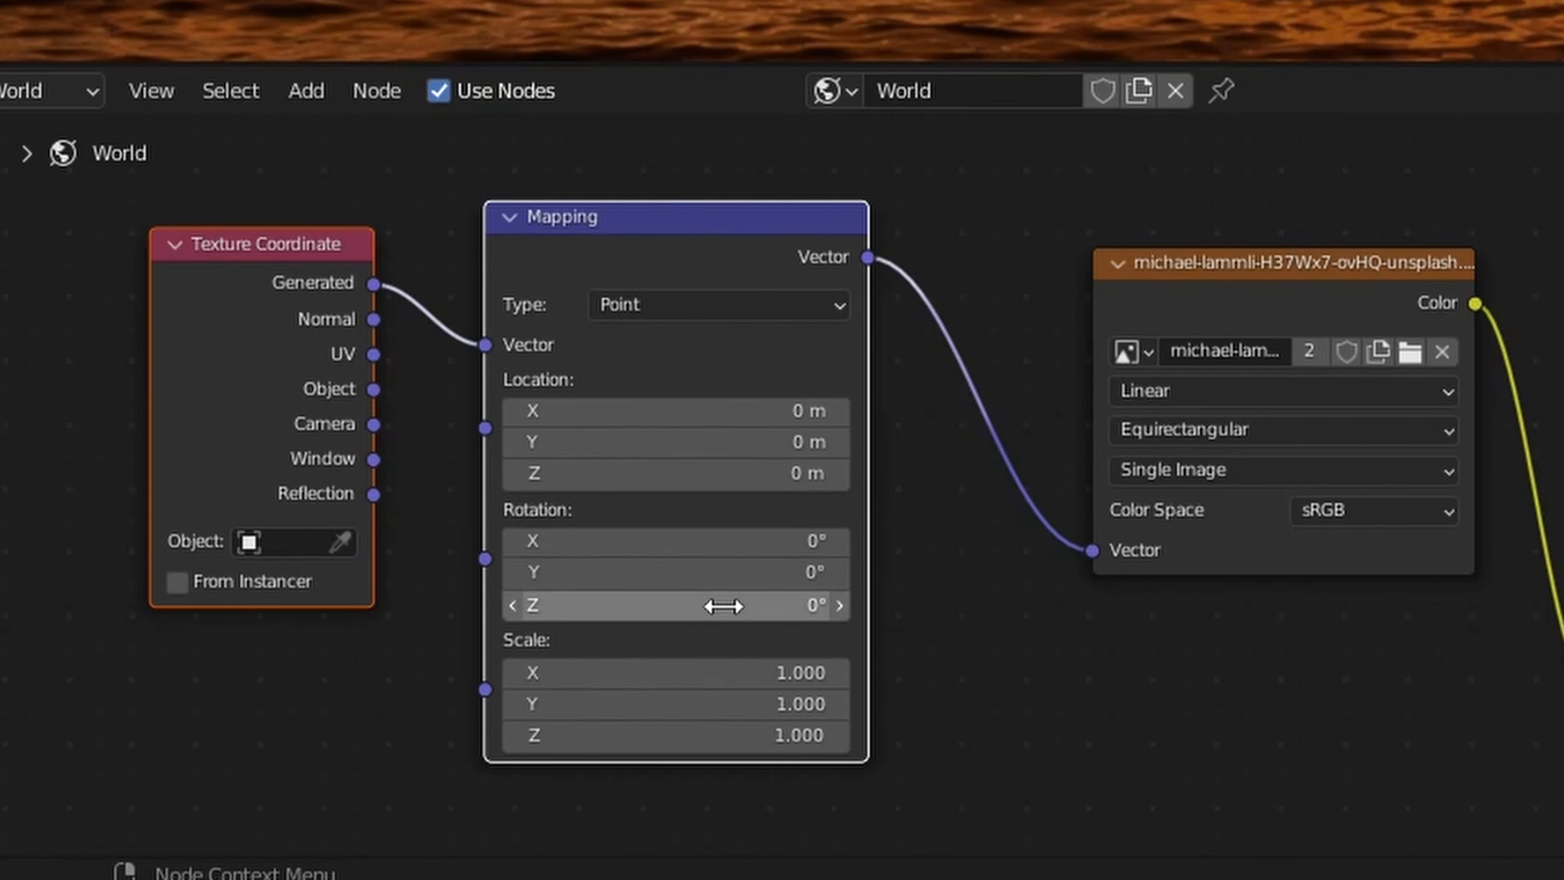
- Set the world Mapping node's Z rotation to 180°
click(728, 608)
key(BackSpace)
text(180)
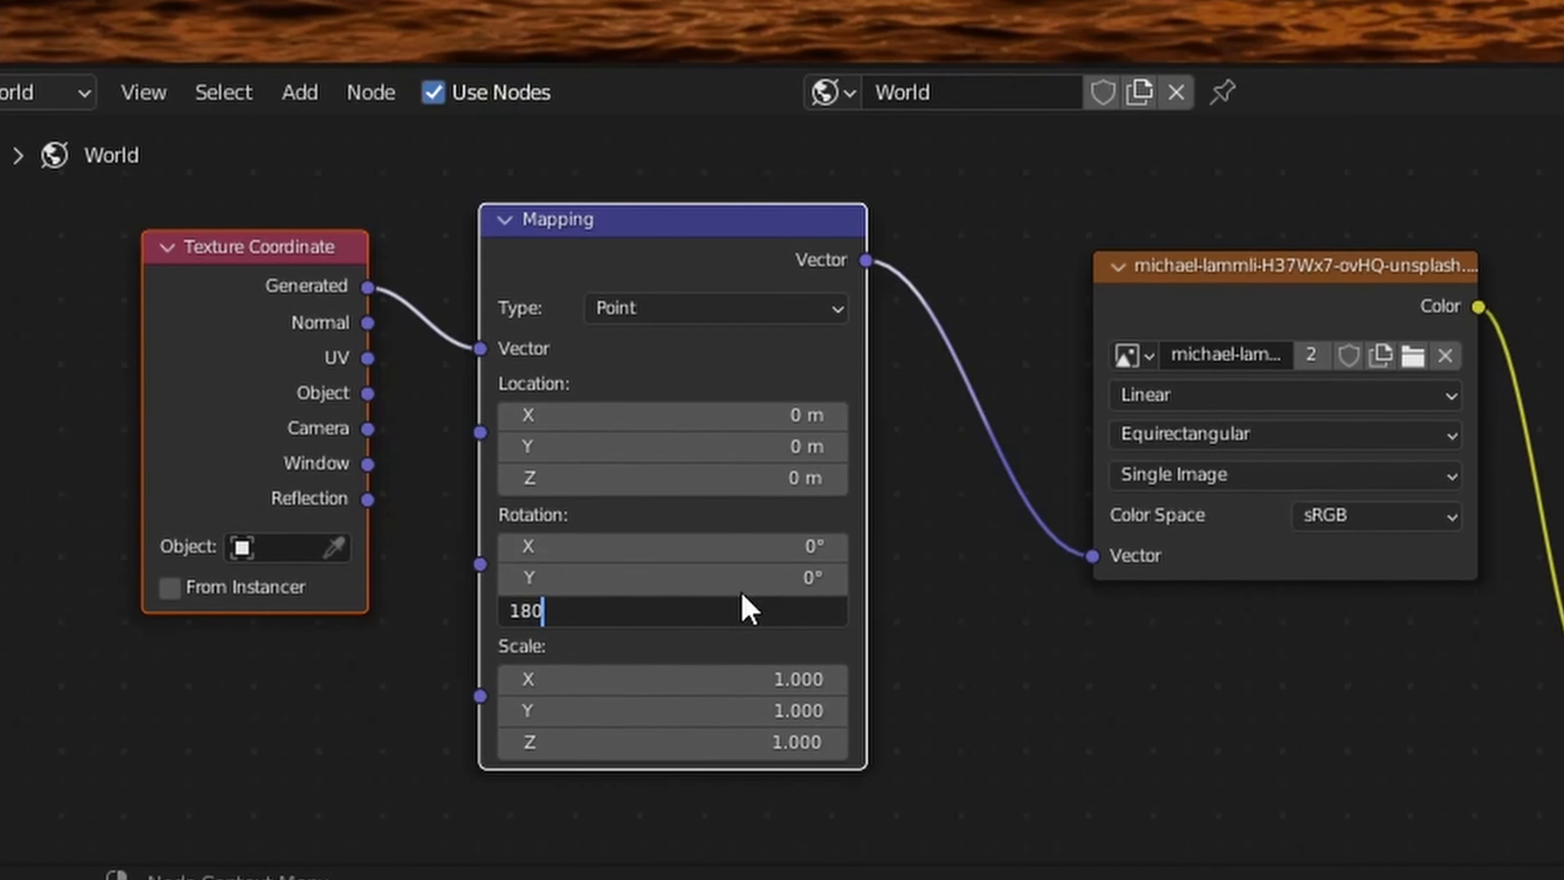
key(Return)
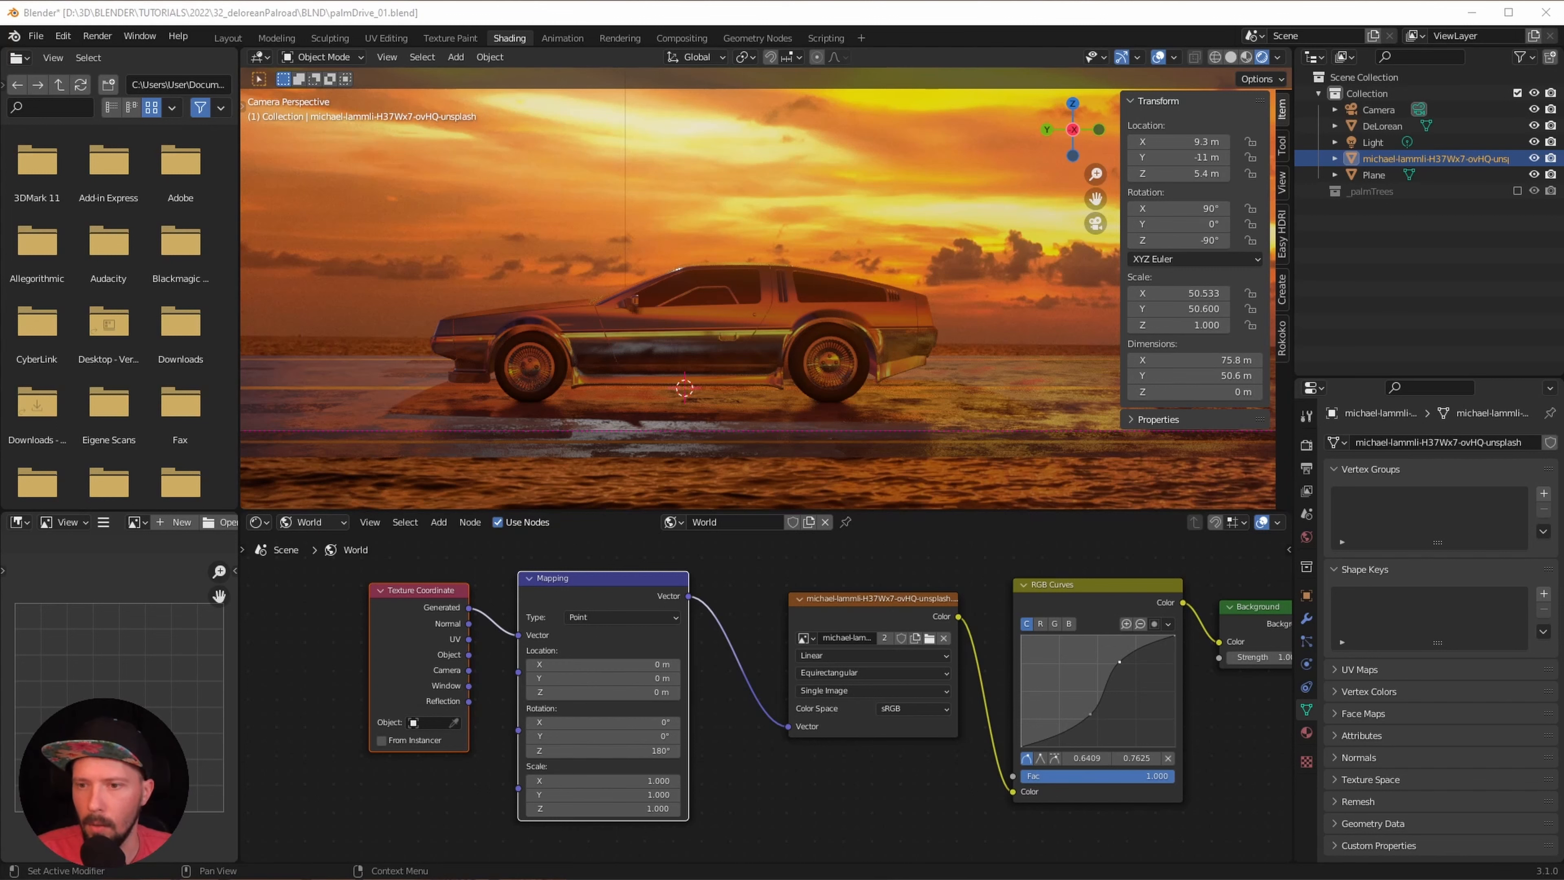
- Hide the transform sidebar and examine the car's lighting against the sunset backdrop in the camera view
drag(922, 358, 738, 406)
scroll(827, 405, down, 6)
scroll(985, 348, up, 3)
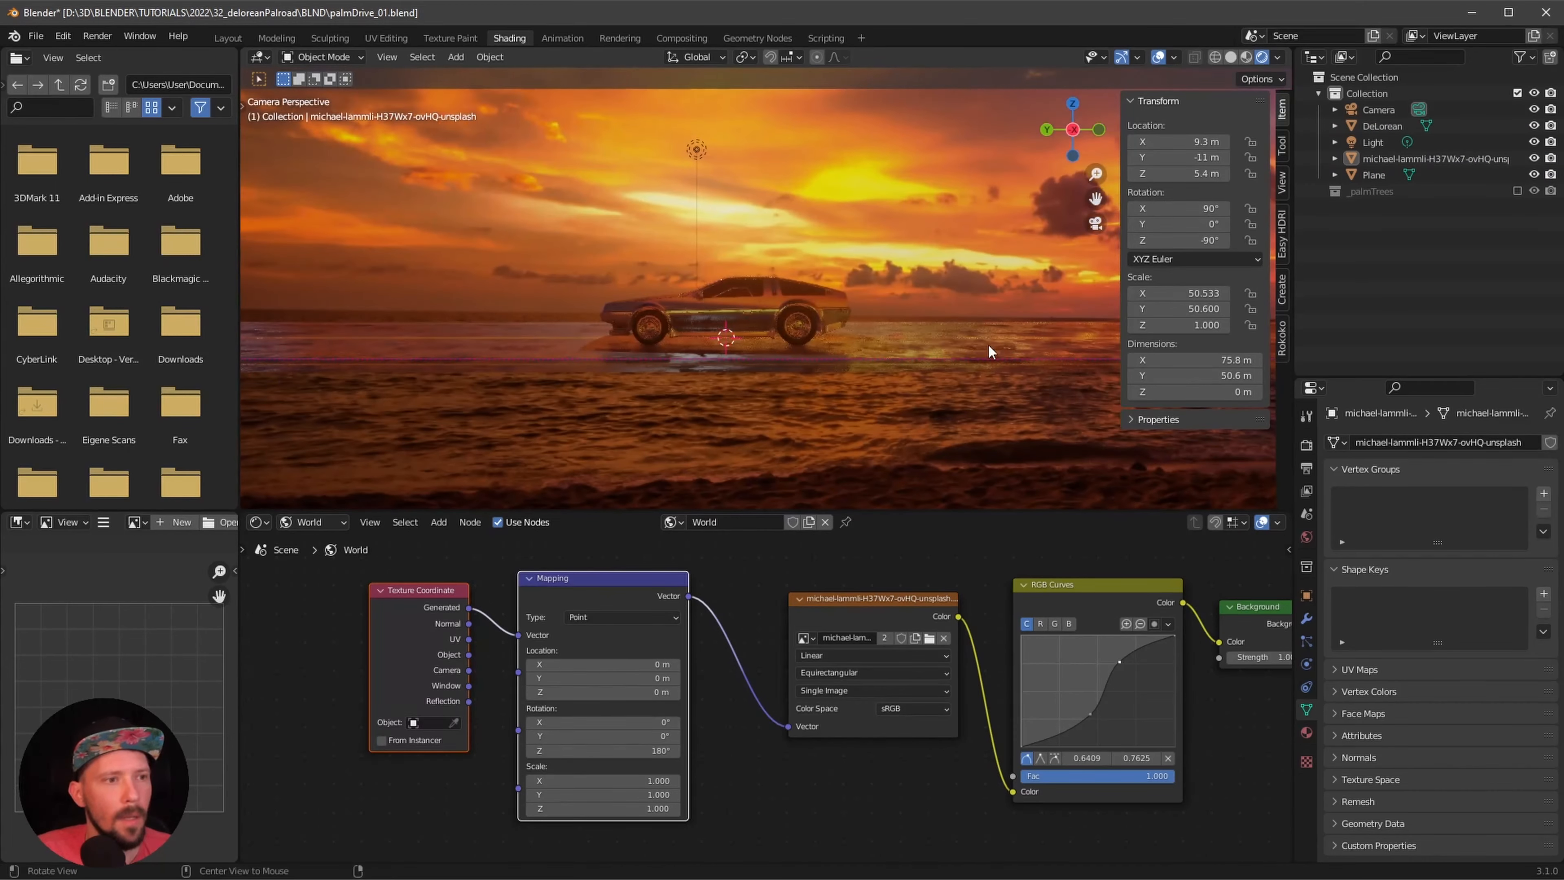
shift+middle_drag(987, 344, 946, 414)
key(n)
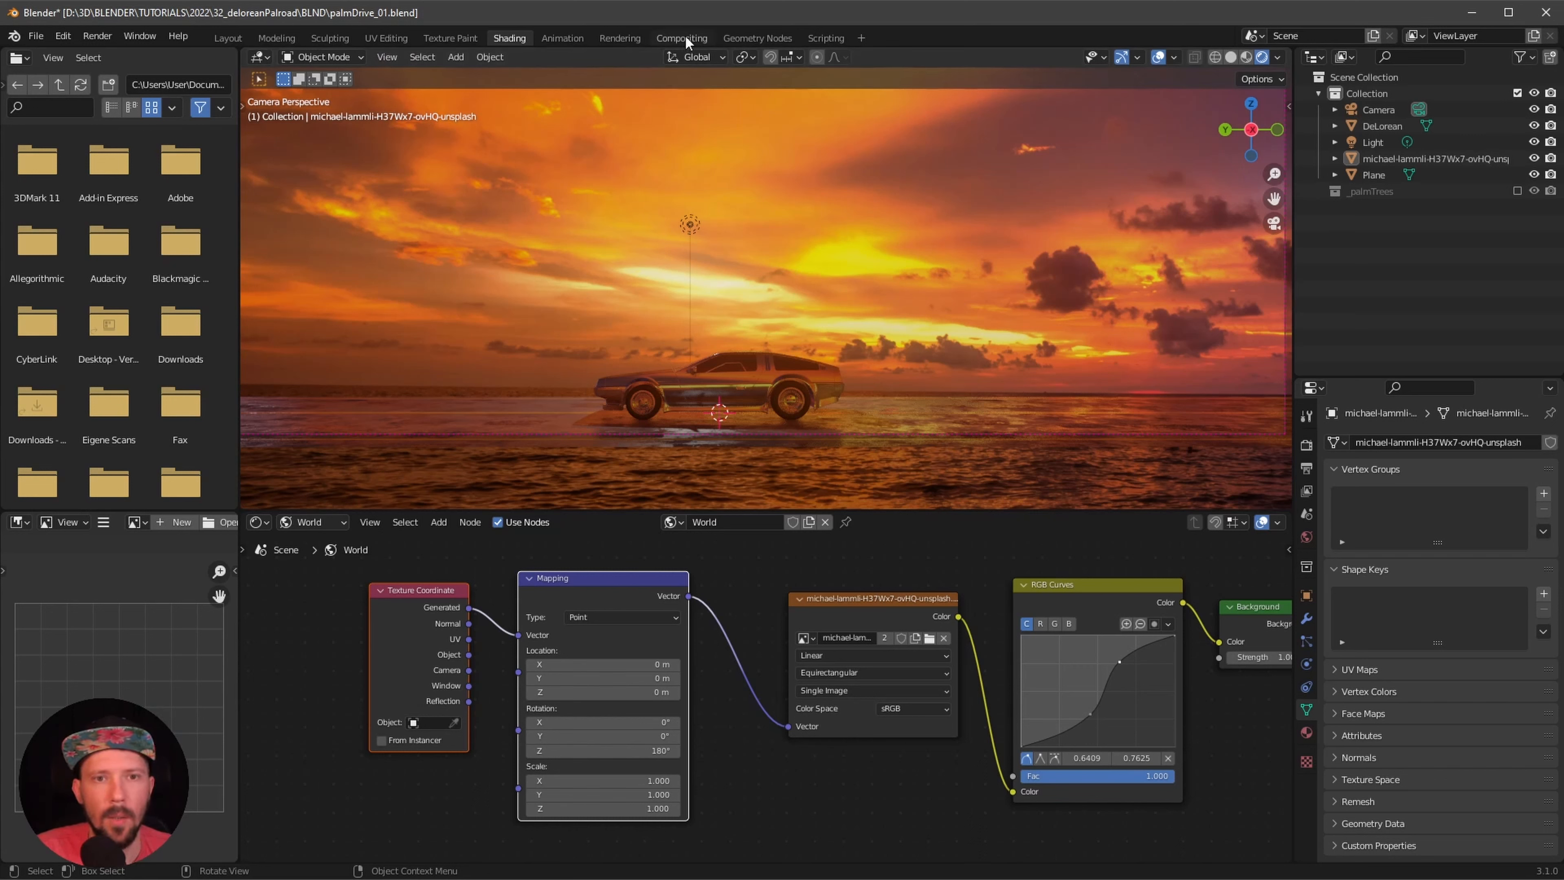
key(shift+a)
mouse_move(928, 340)
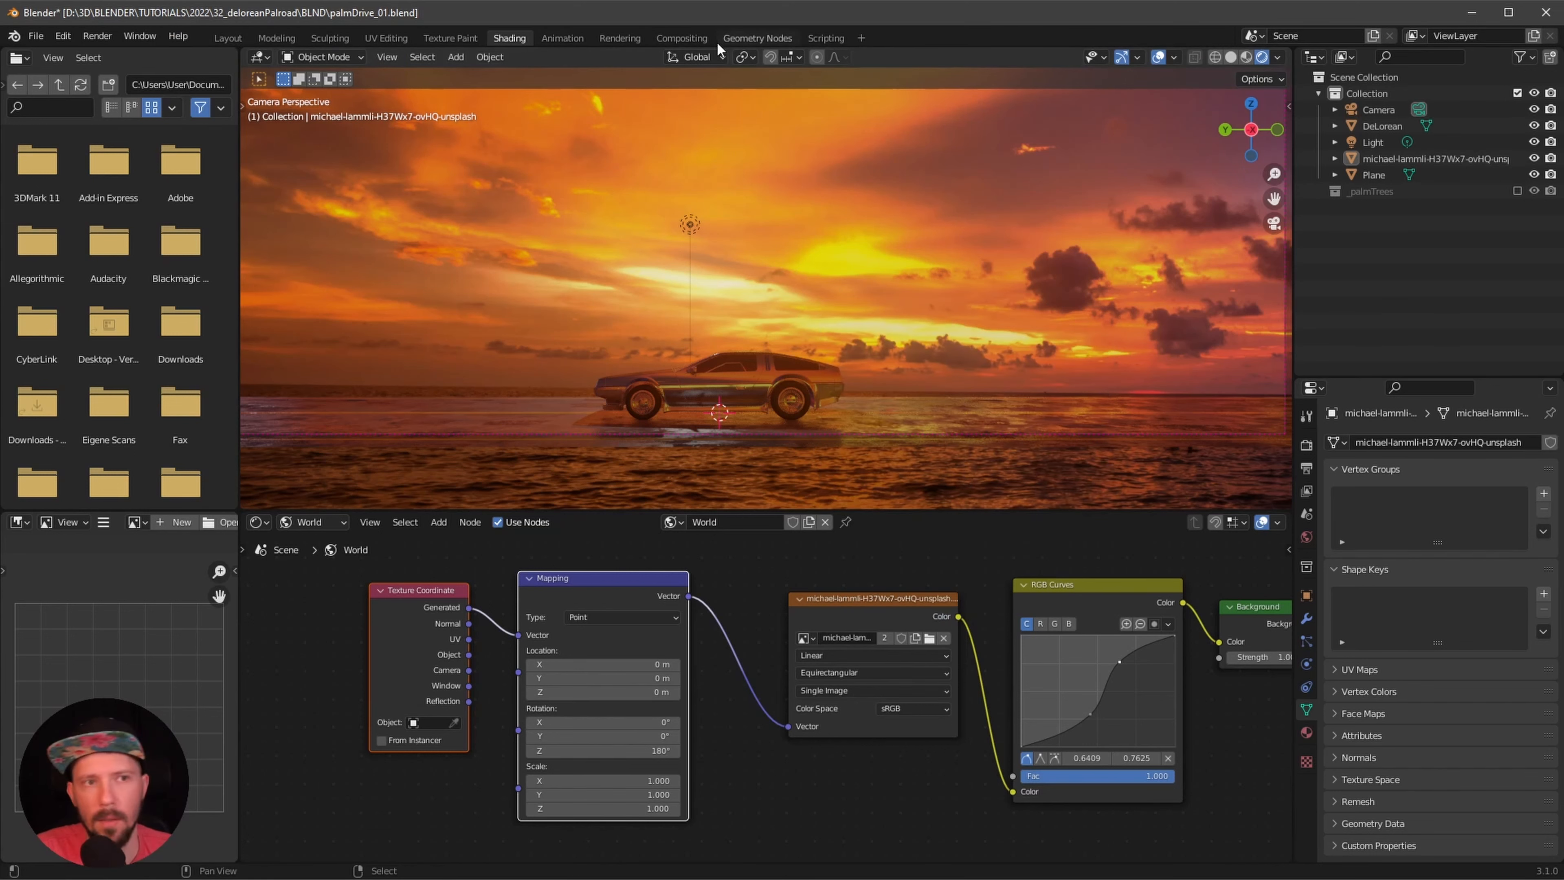
- Add a cube in the Geometry Nodes workspace and rename it gn_palms
click(758, 39)
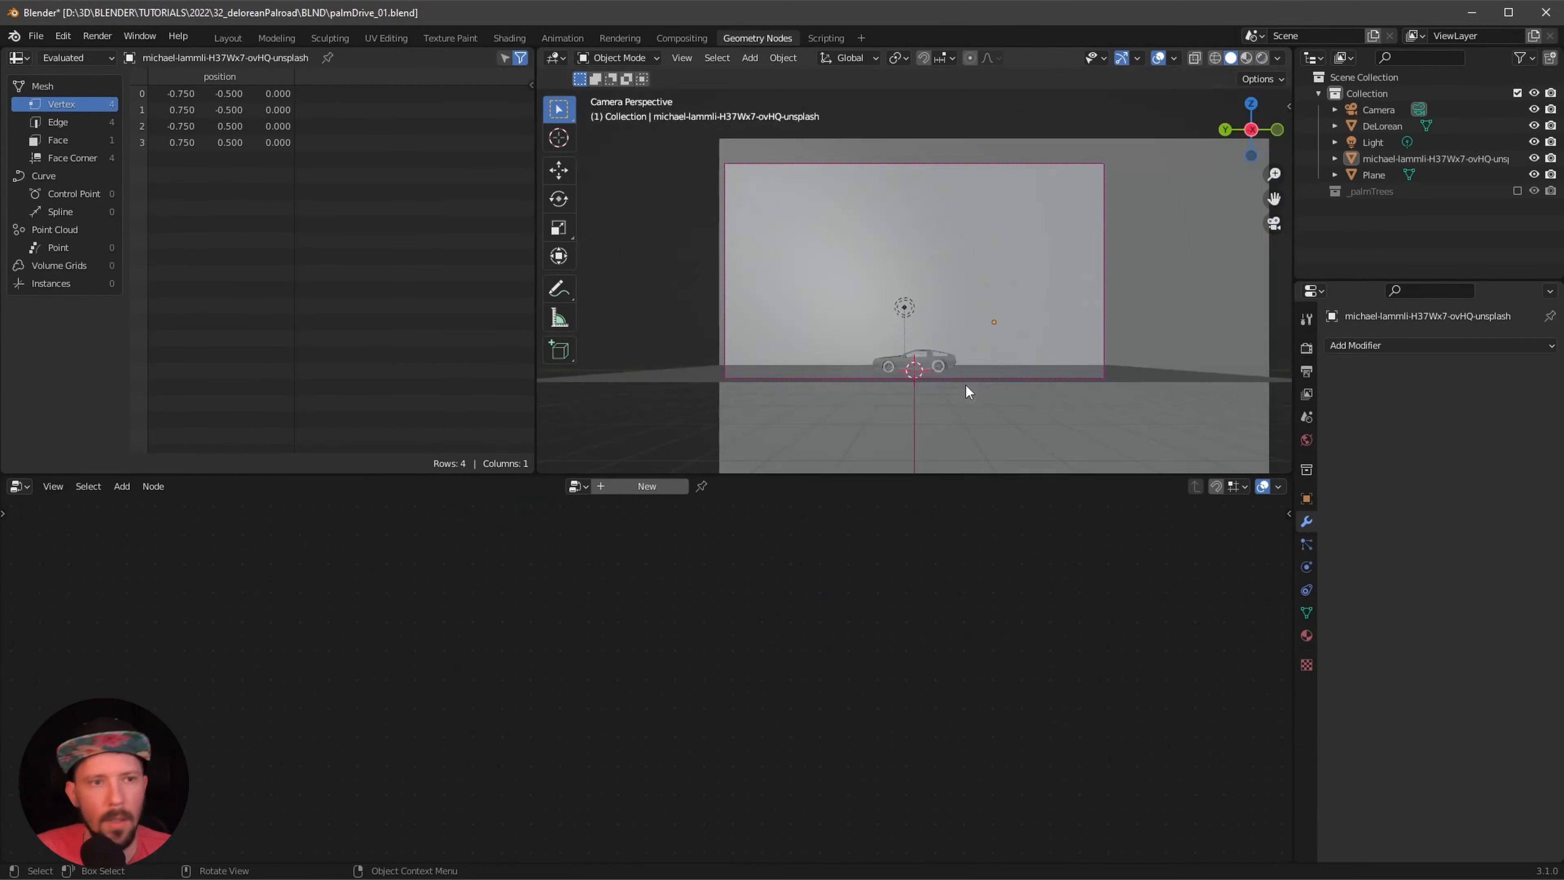
scroll(1066, 345, up, 3)
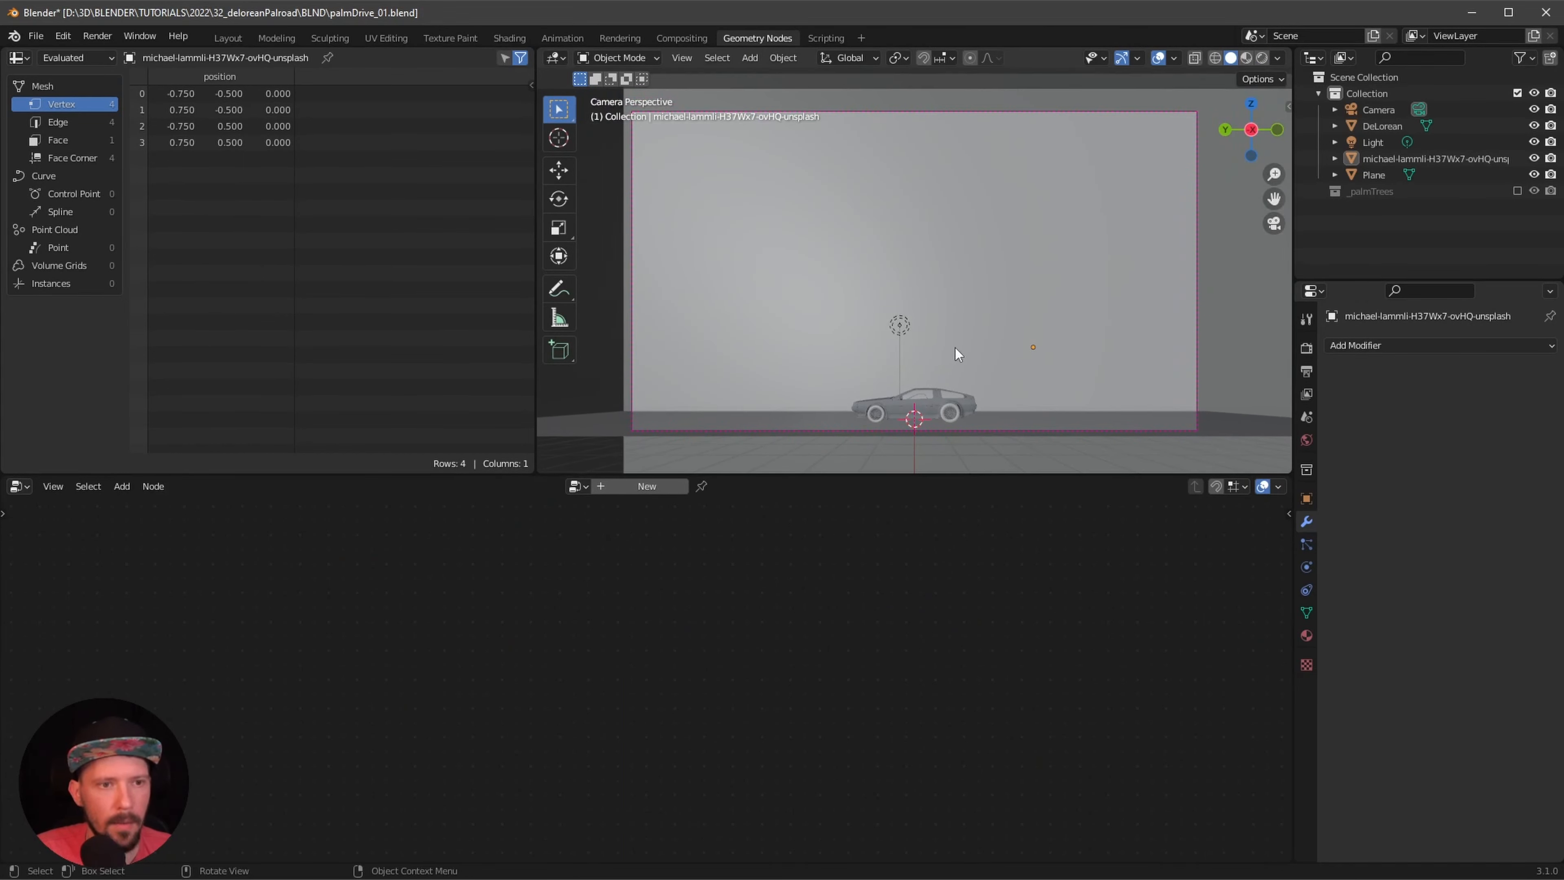
key(shift+a)
click(1102, 446)
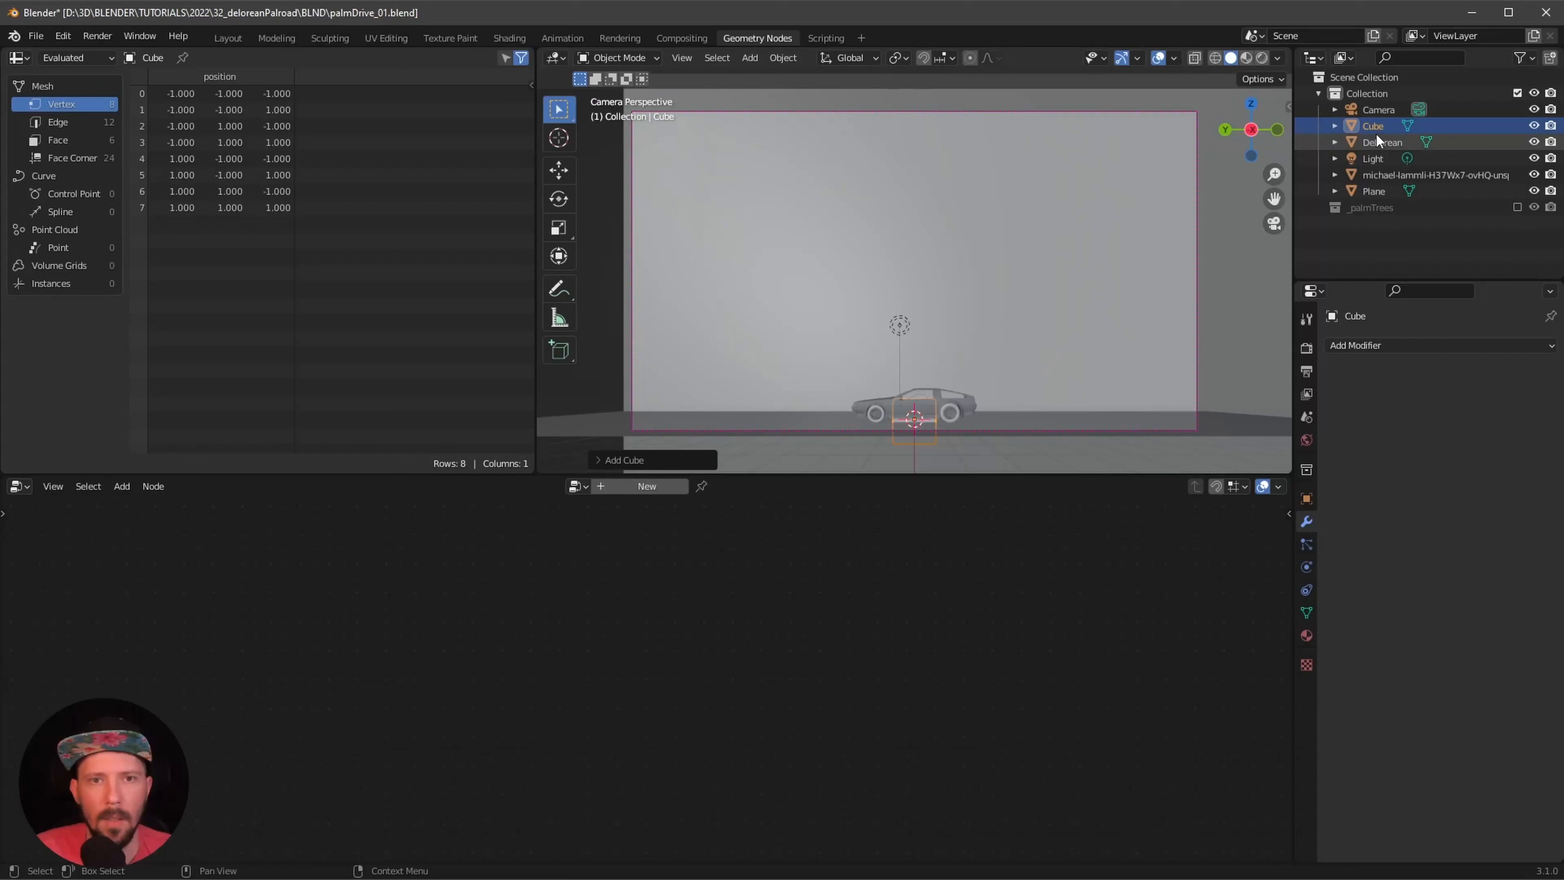
double_click(1374, 126)
text(gn)
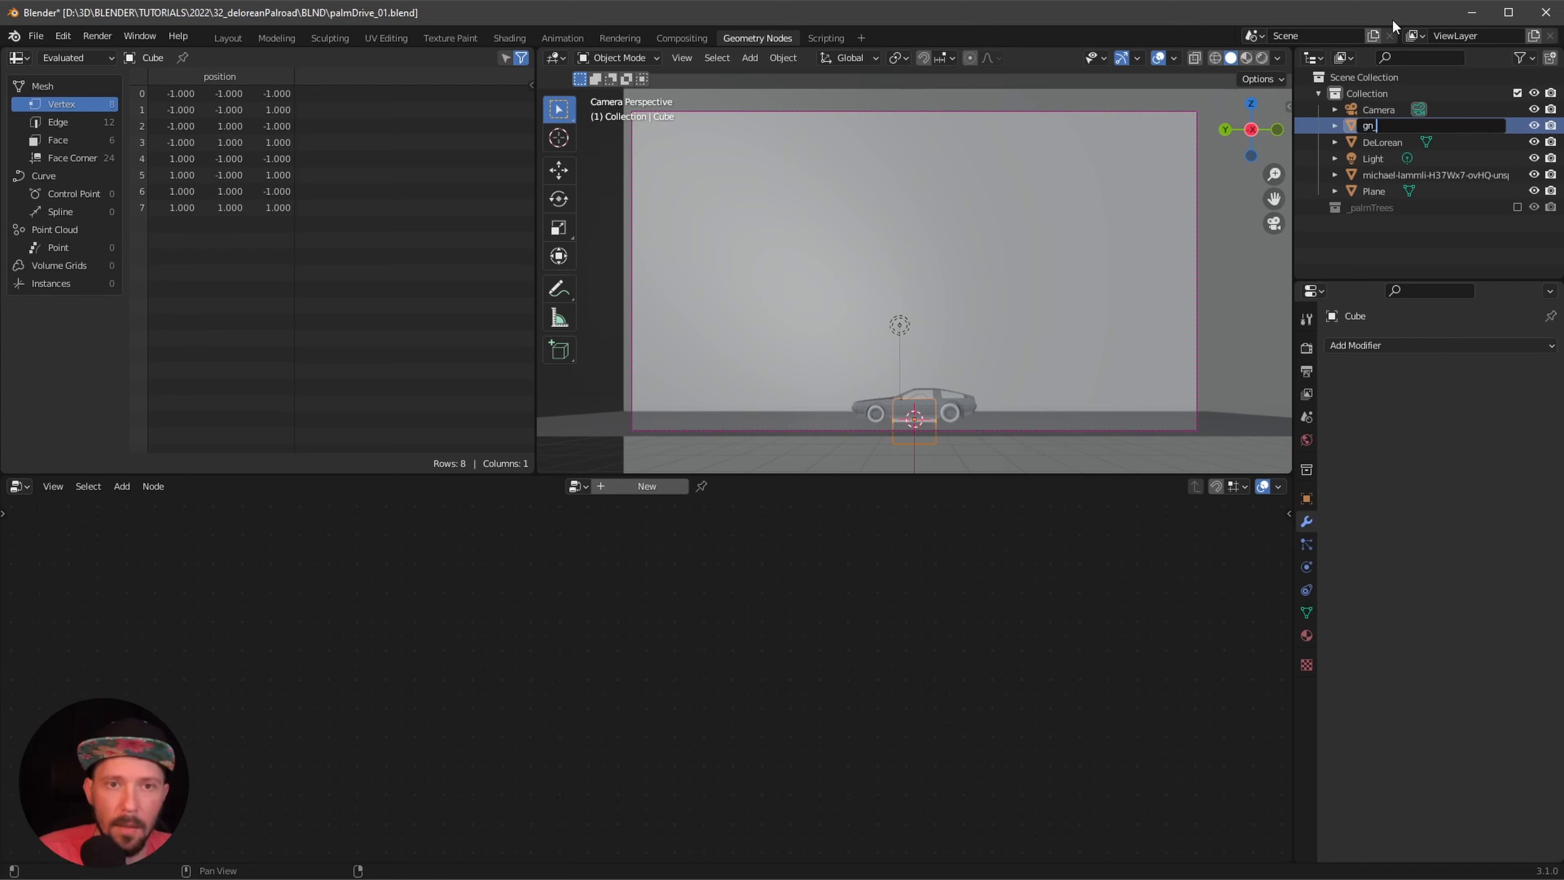
text(_palms)
key(Return)
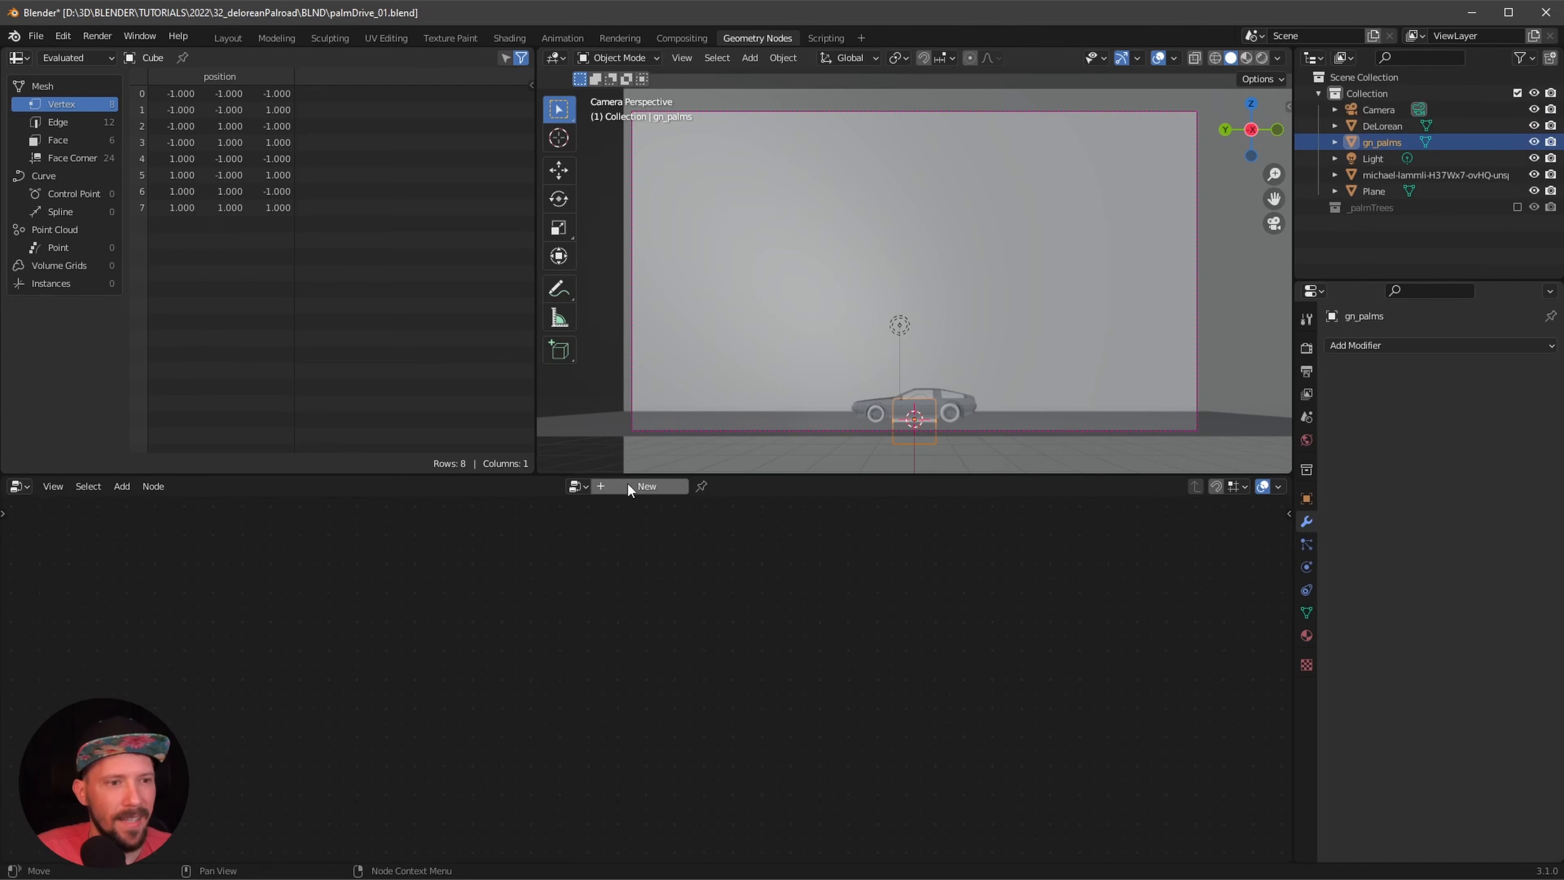
- Create a new geometry node tree on the gn_palms cube and start its new name with gn_
click(643, 486)
click(622, 486)
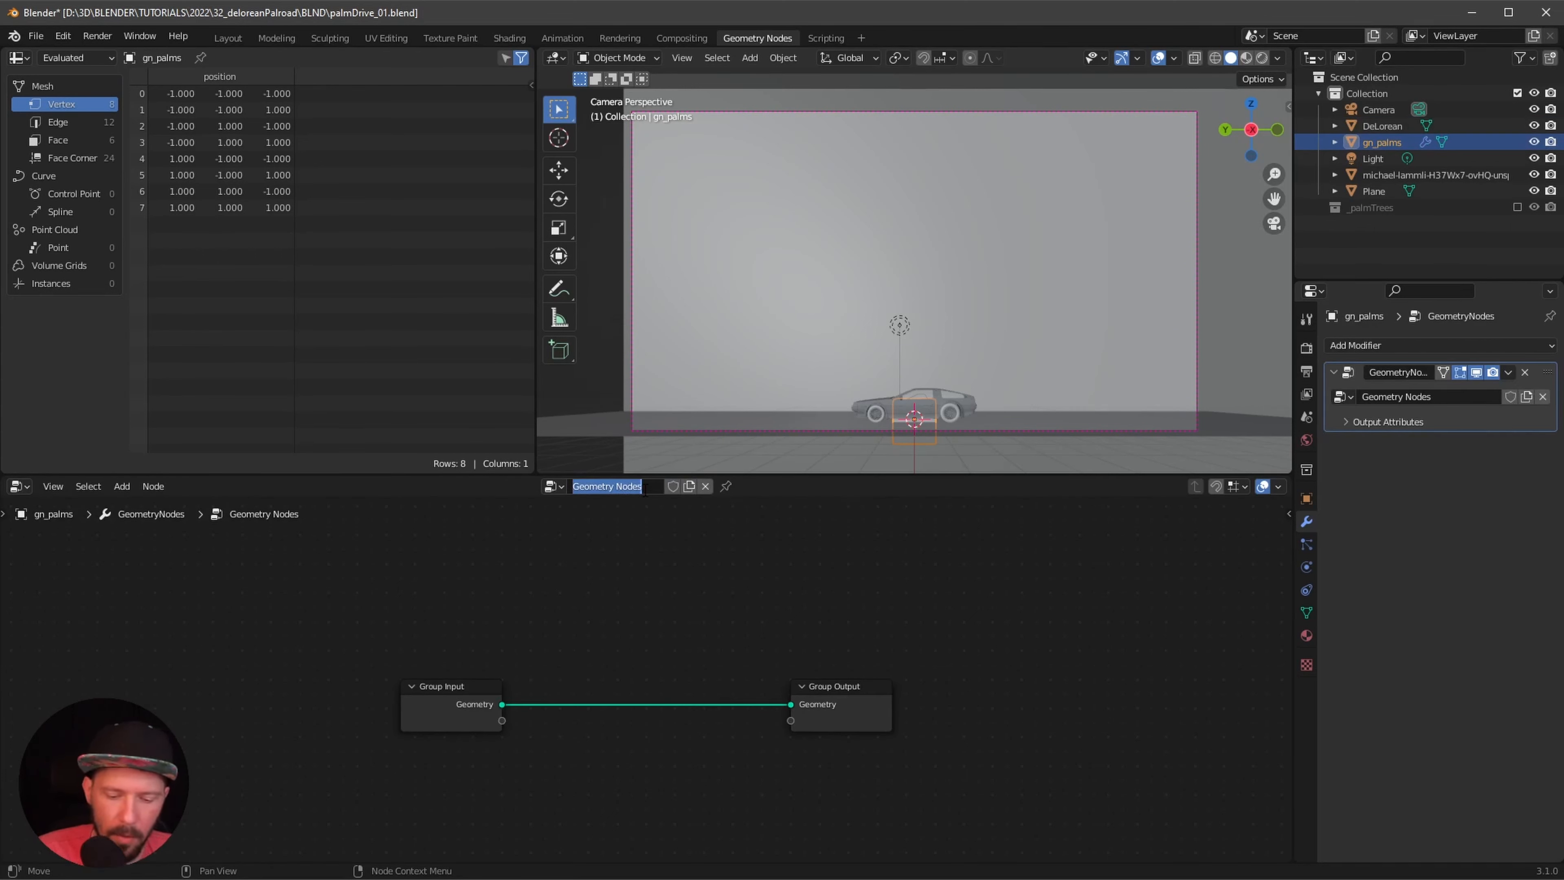
text(gn)
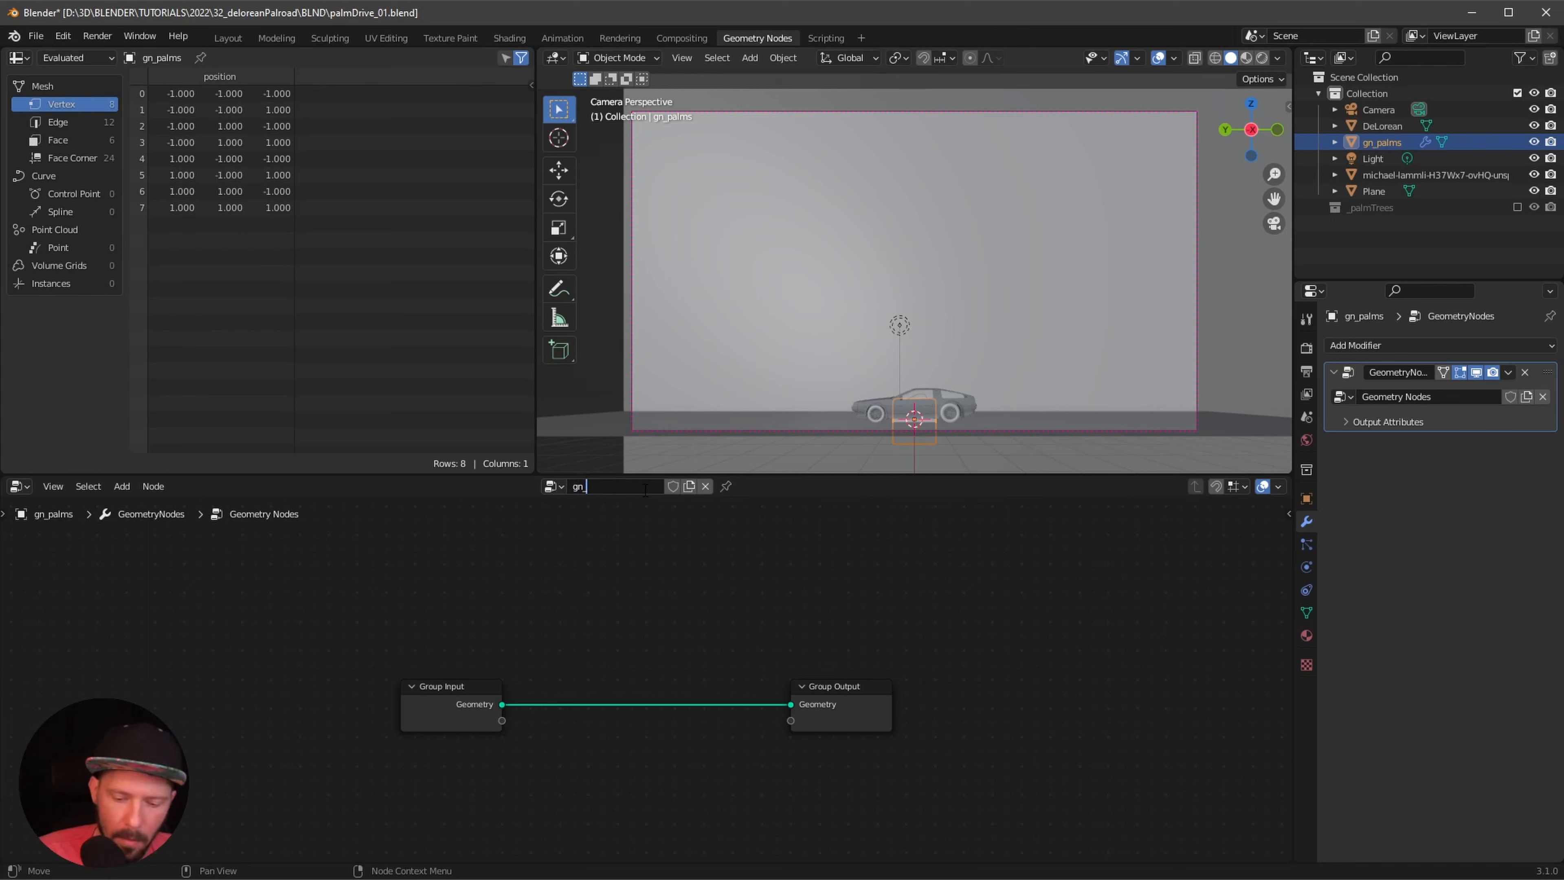
- Rename the geometry node group to gn_palms
text(_palms)
key(Return)
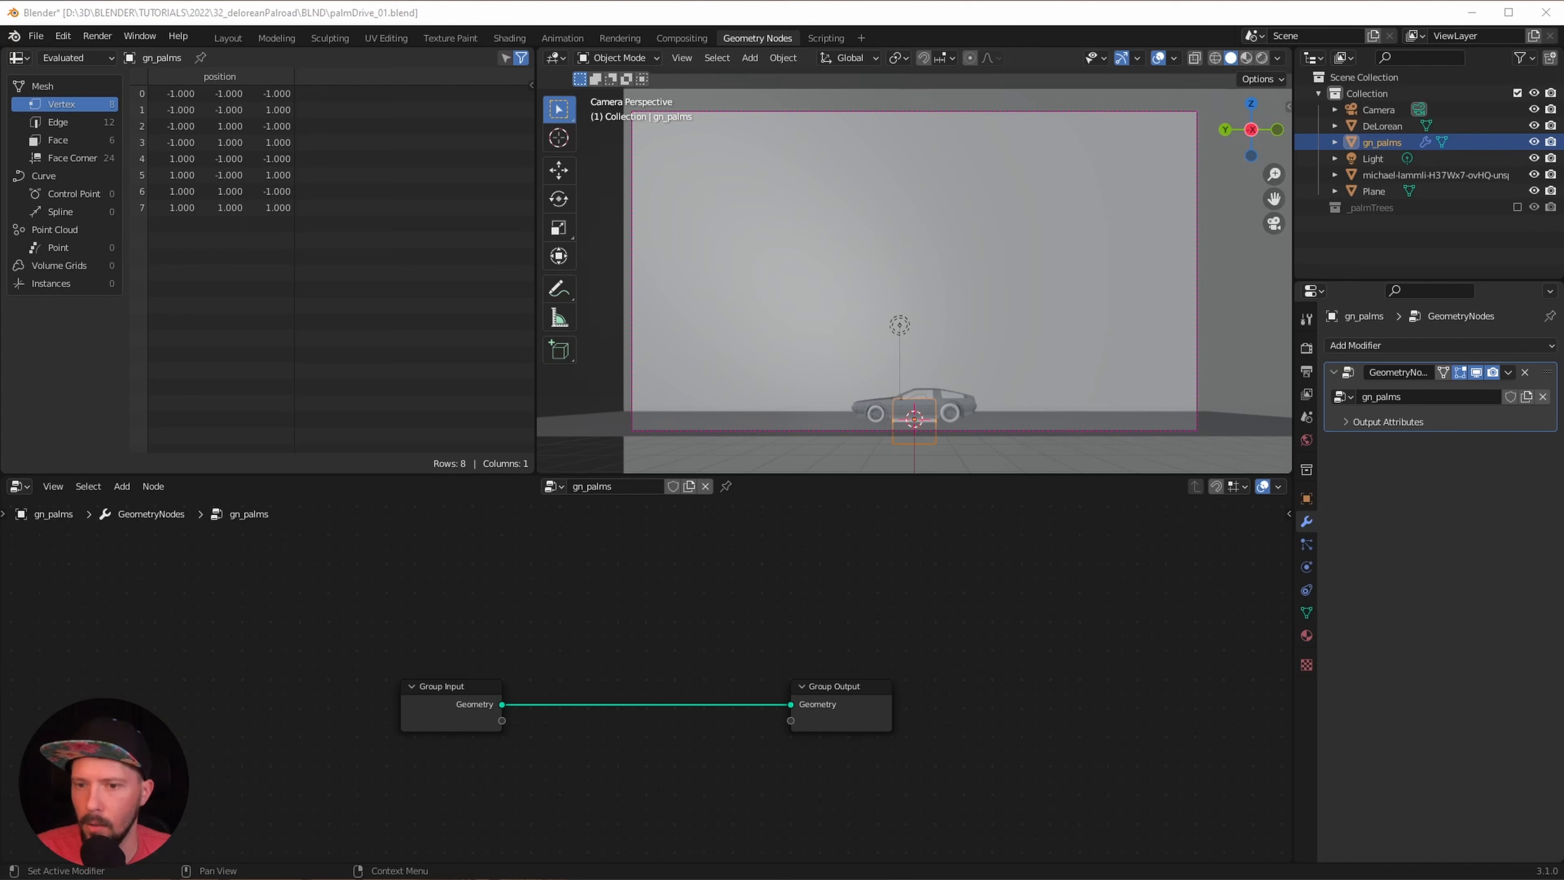
- Remove the link between Group Input and Group Output and move the Group Input node farther away from Group Output
right_click(551, 656)
shift+right_drag(578, 737, 550, 624)
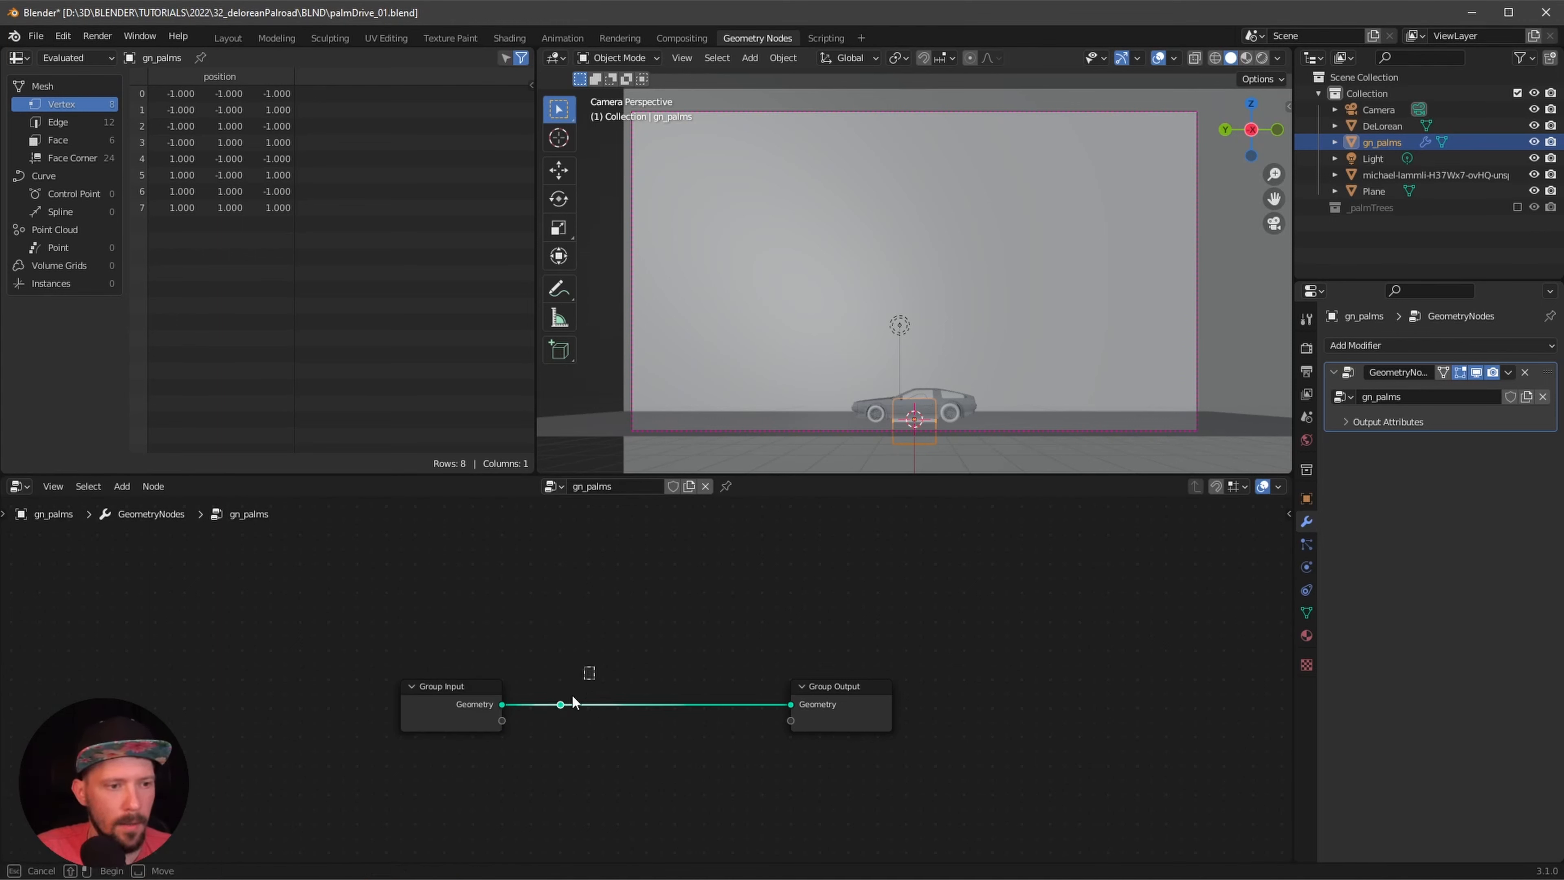
key(x)
drag(456, 686, 281, 696)
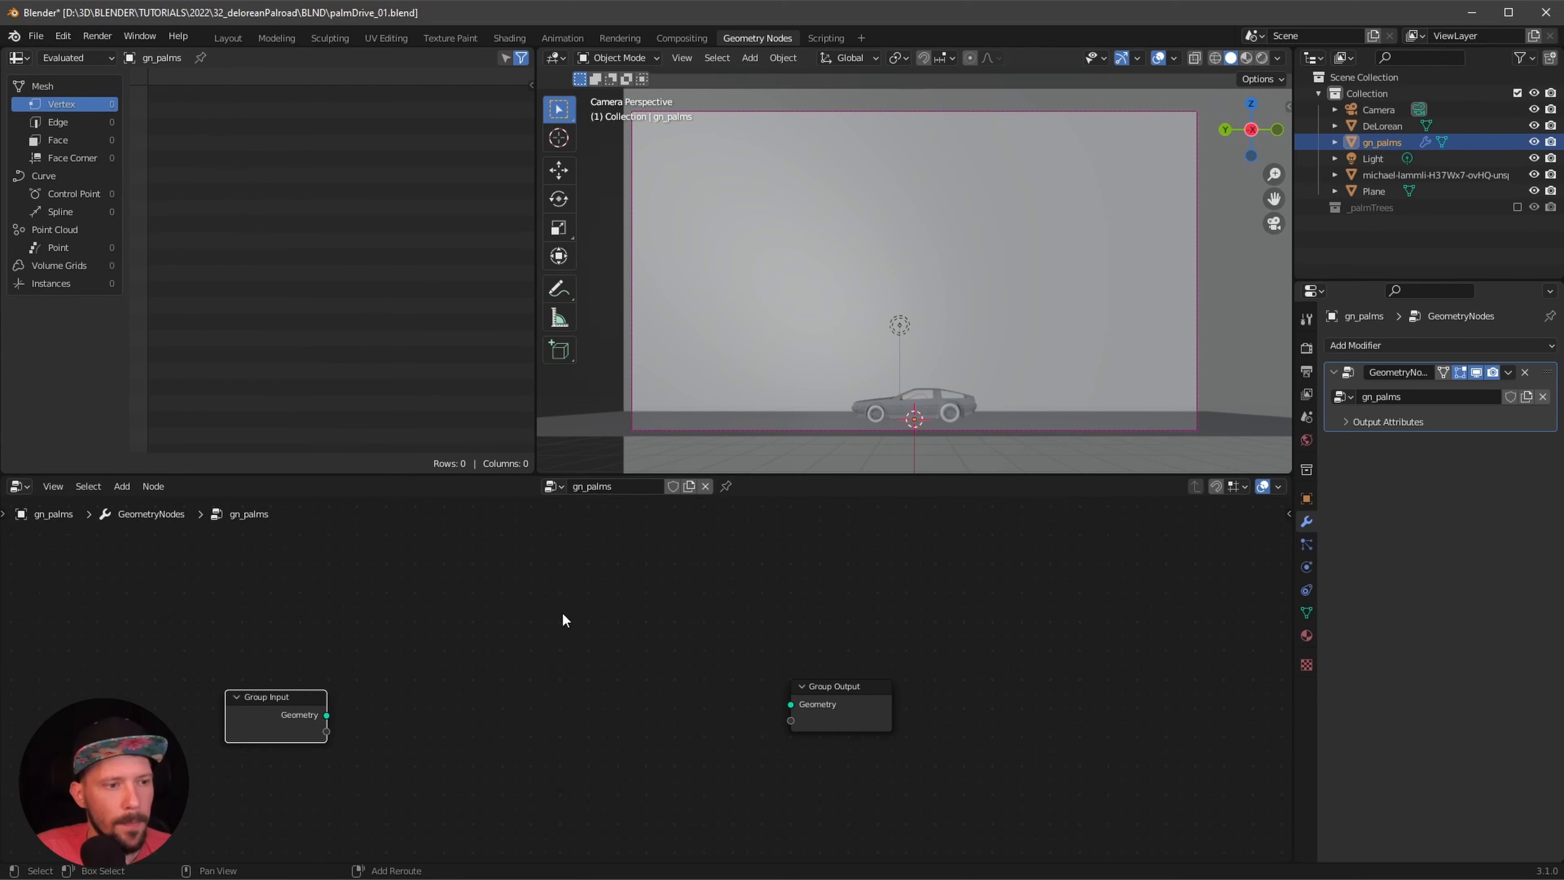
- Add a Mesh Line node to the gn_palms node tree
key(shift+a)
click(536, 458)
text(mesh)
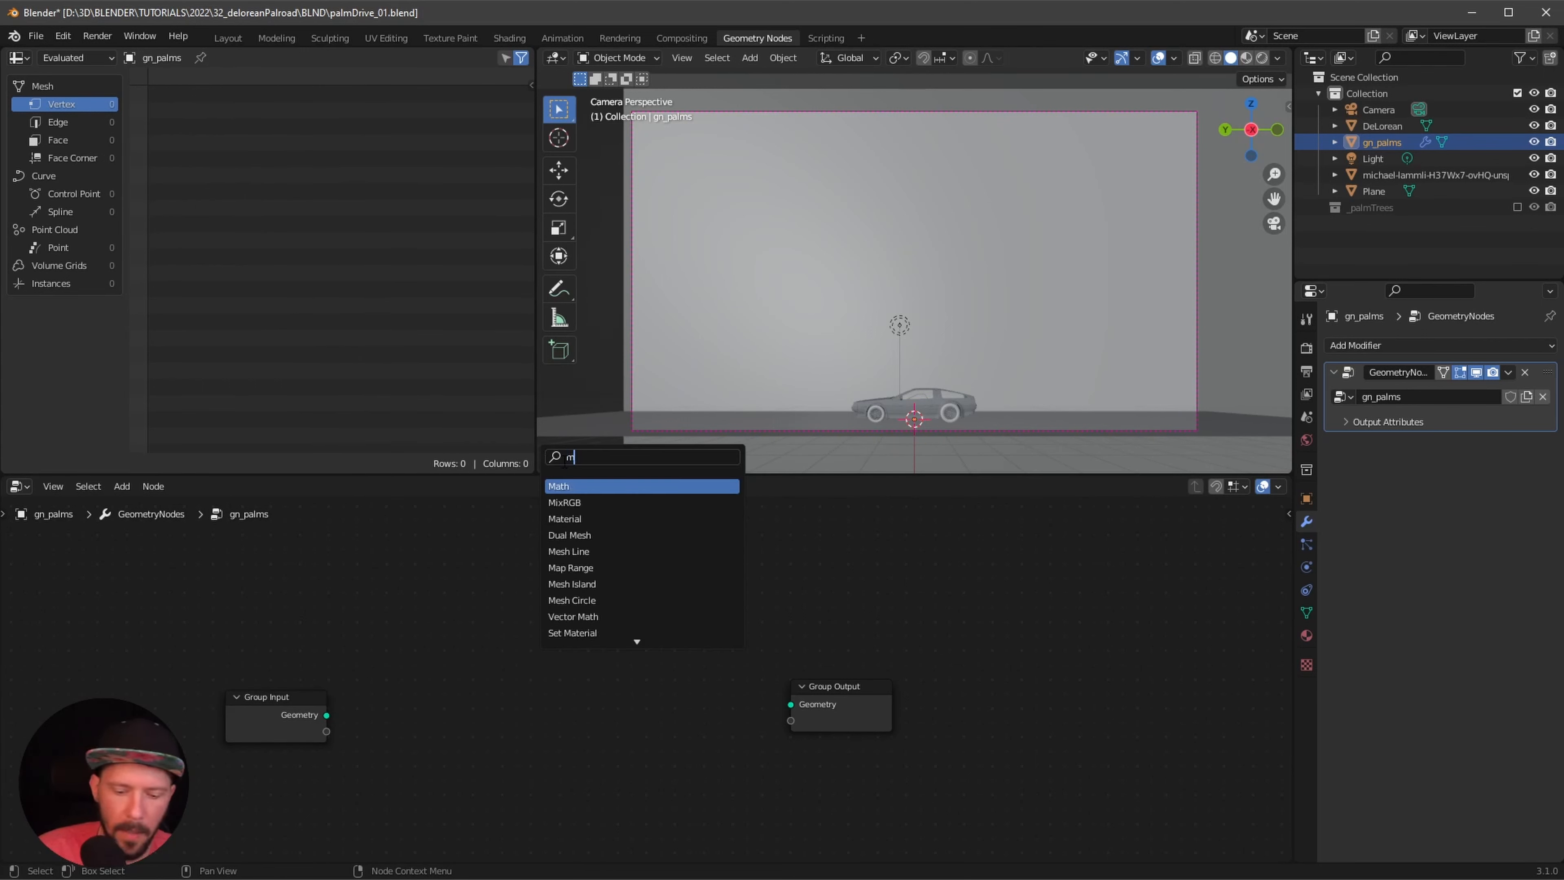
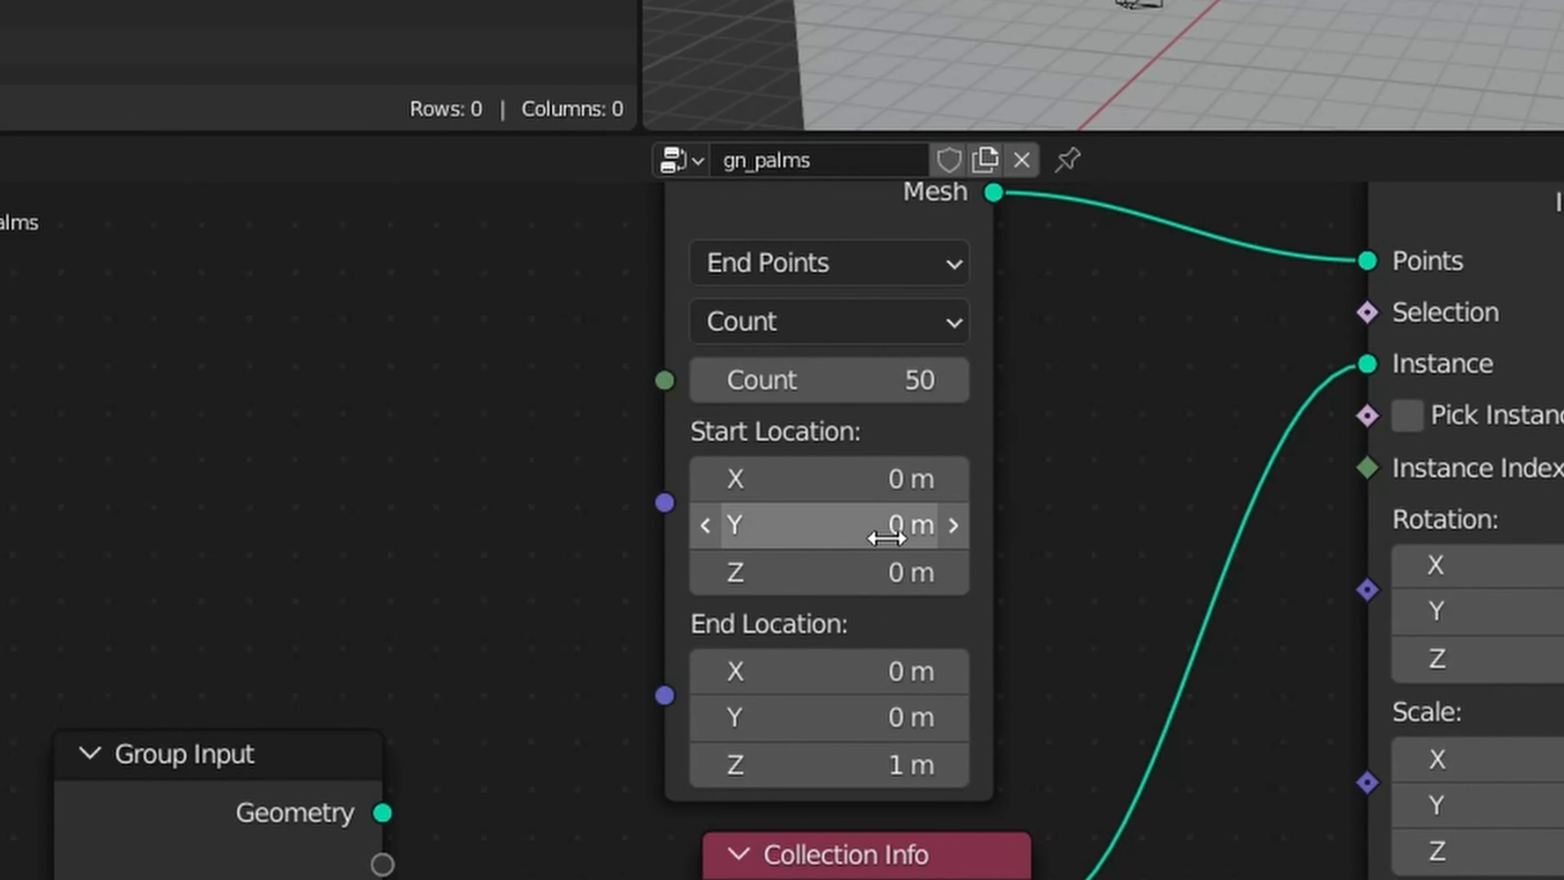
- Set the Mesh Line node's start location Y to 20 m
click(886, 538)
text(20)
key(Return)
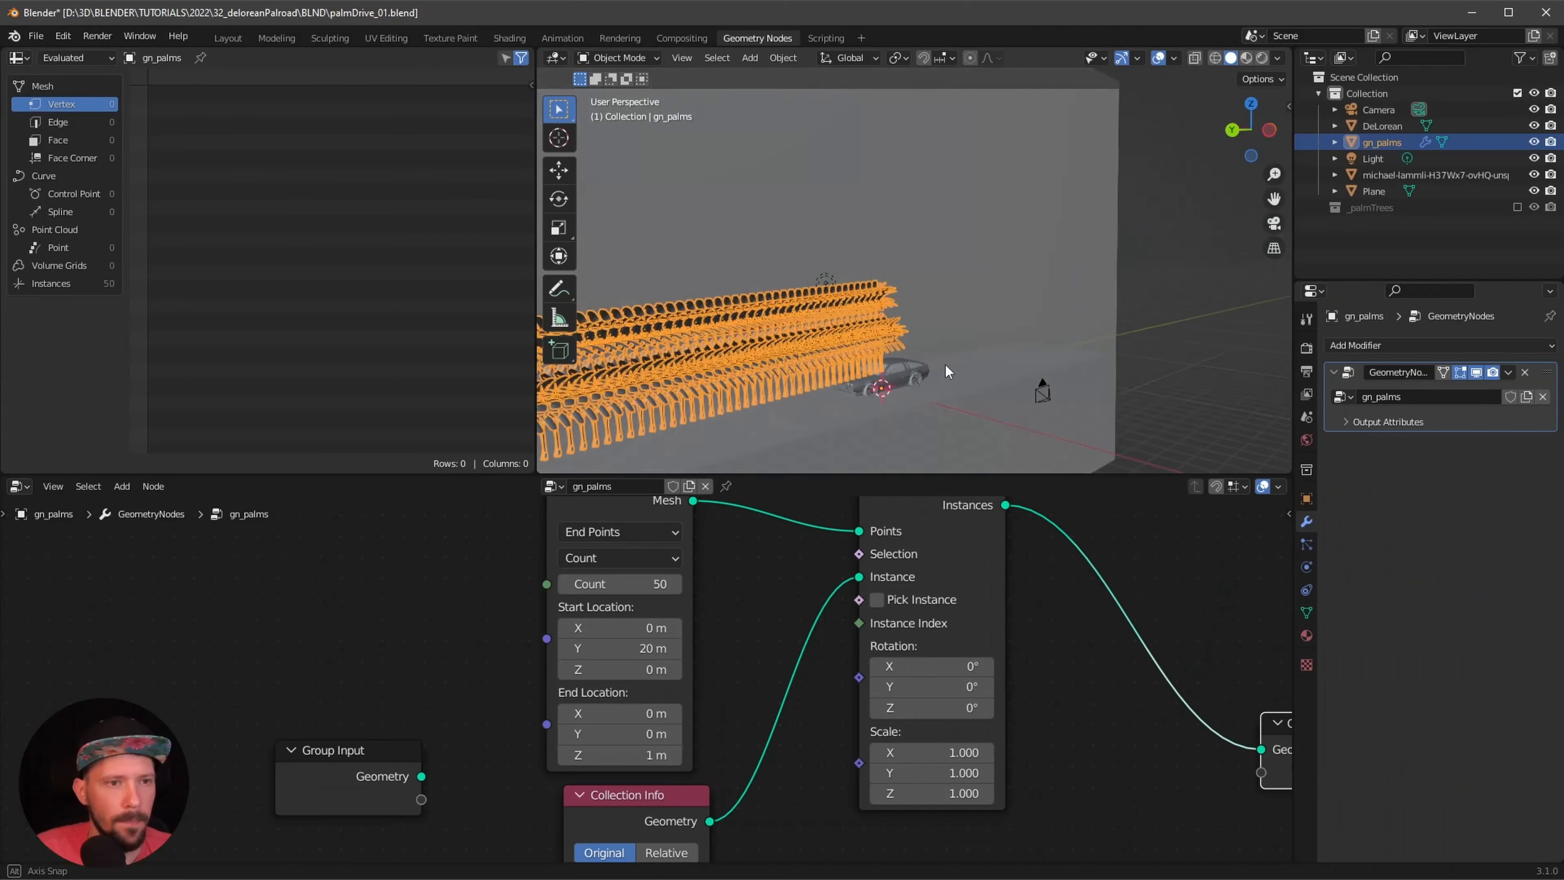
- Set the Mesh Line node's end location to Y -18 m and Z 0 m
middle_drag(900, 363, 1088, 335)
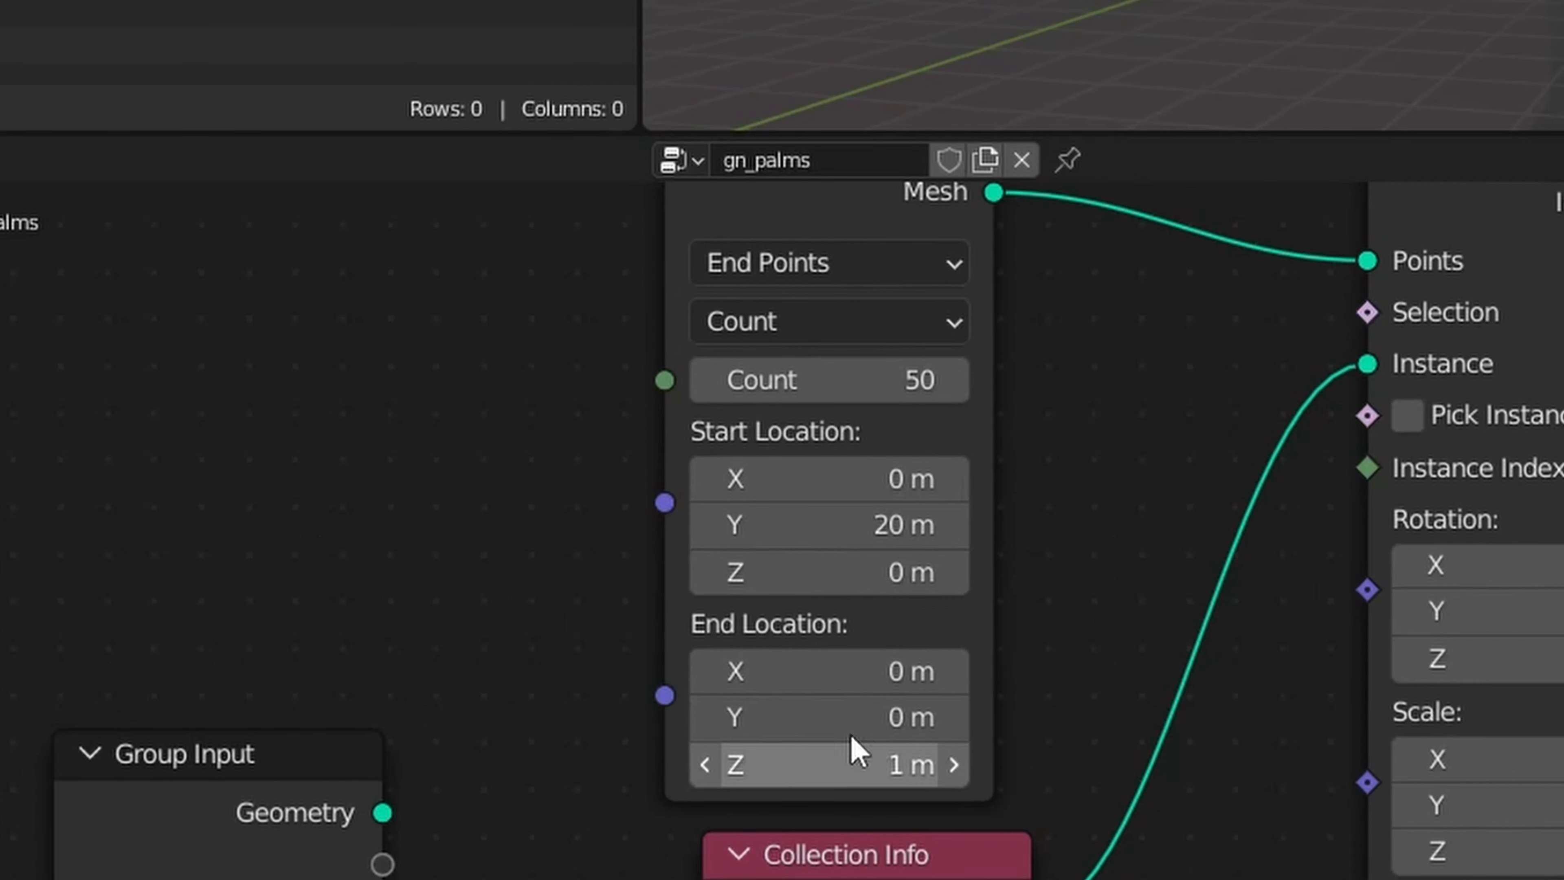
click(644, 732)
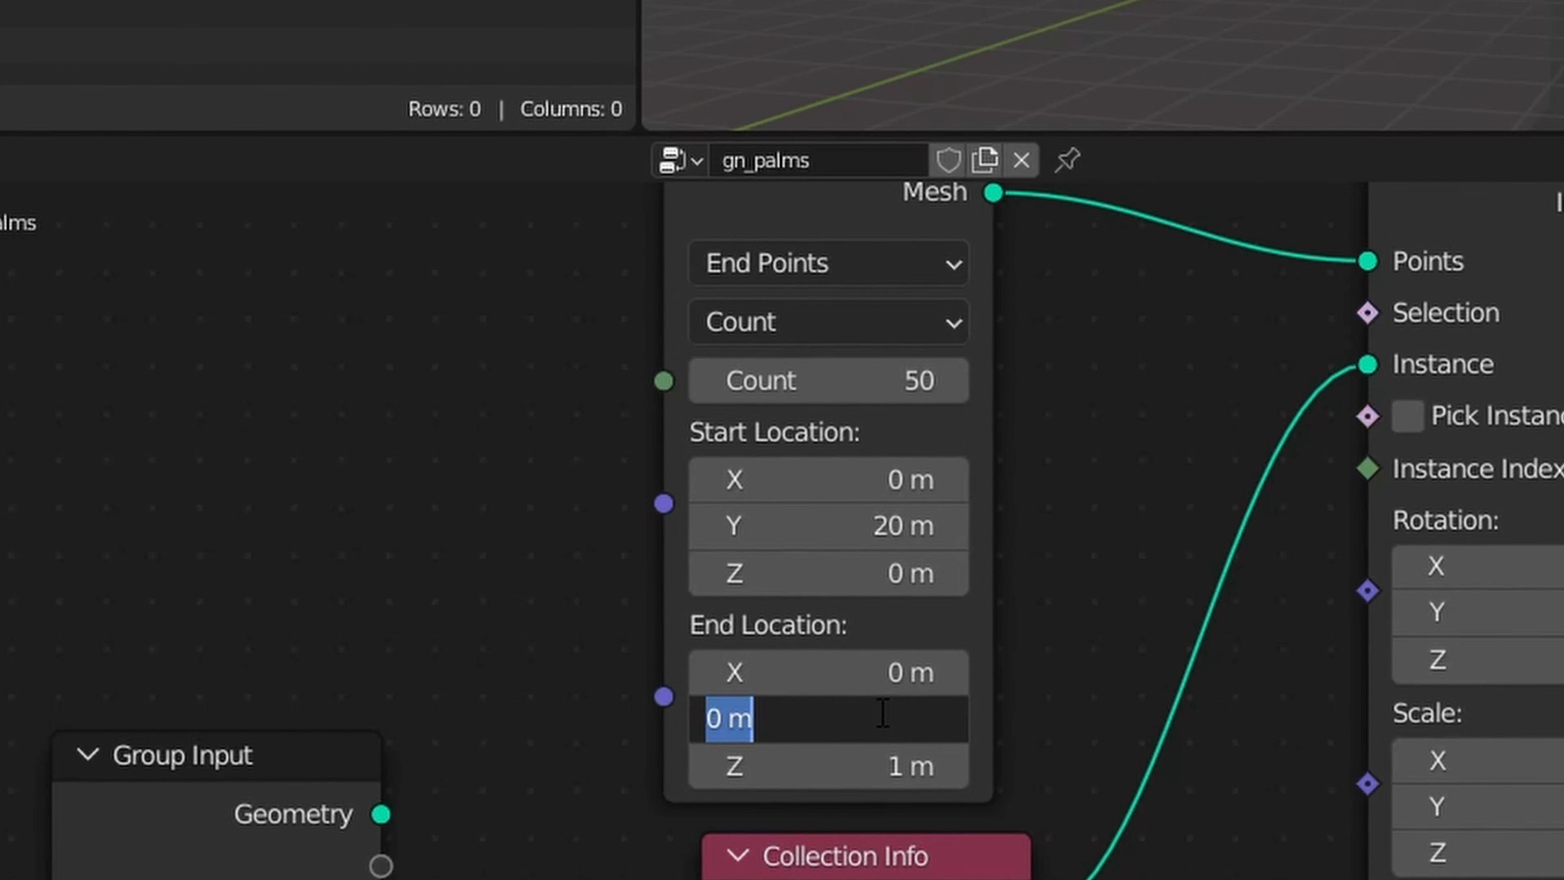
text(-18)
key(Tab)
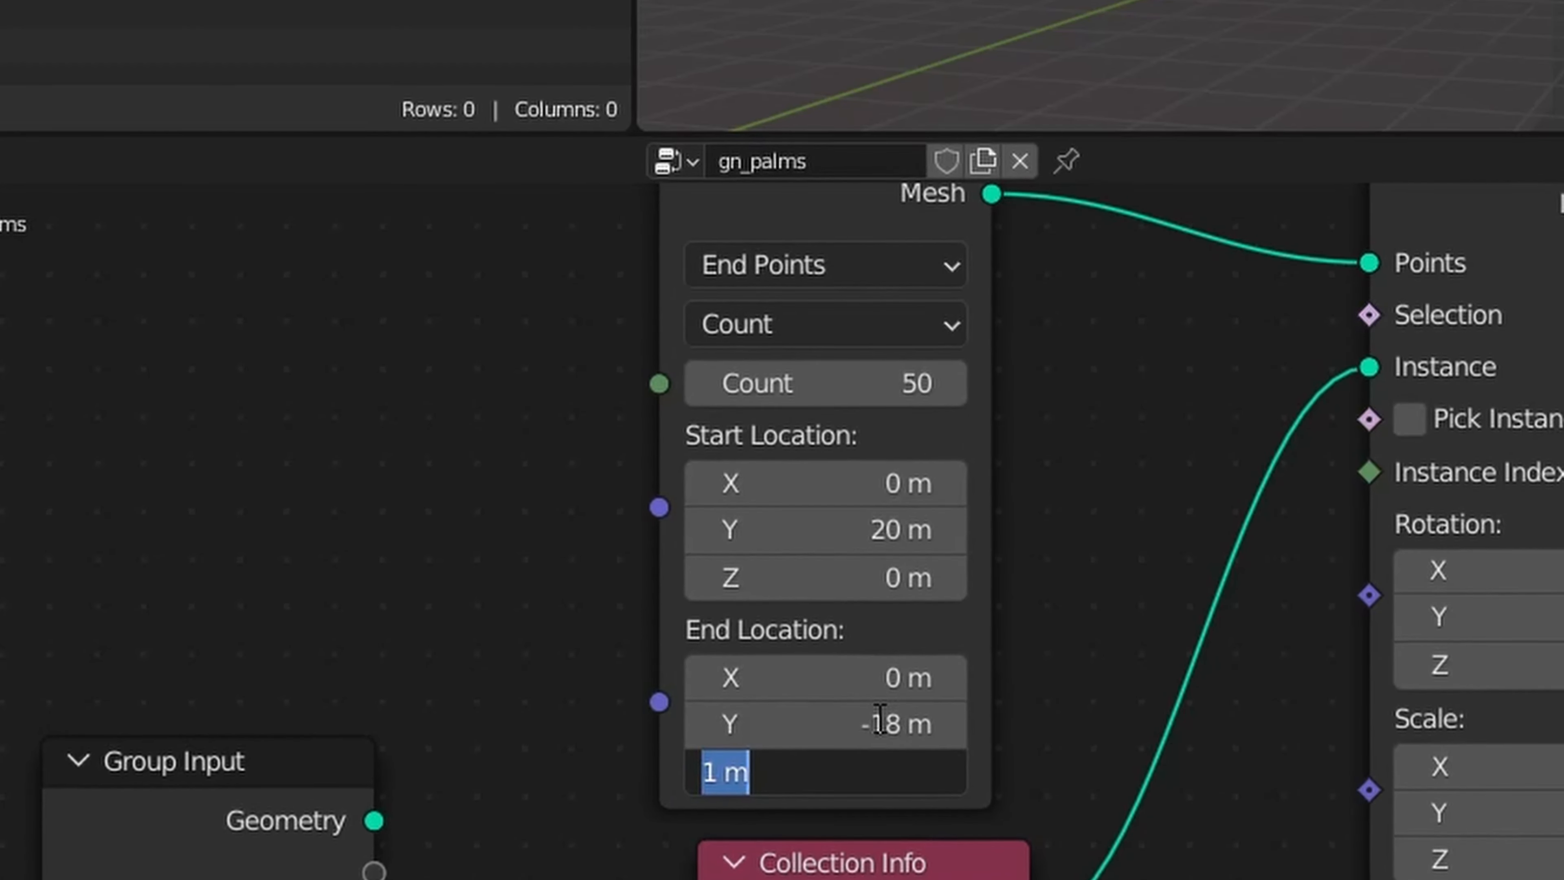
text(0)
key(Return)
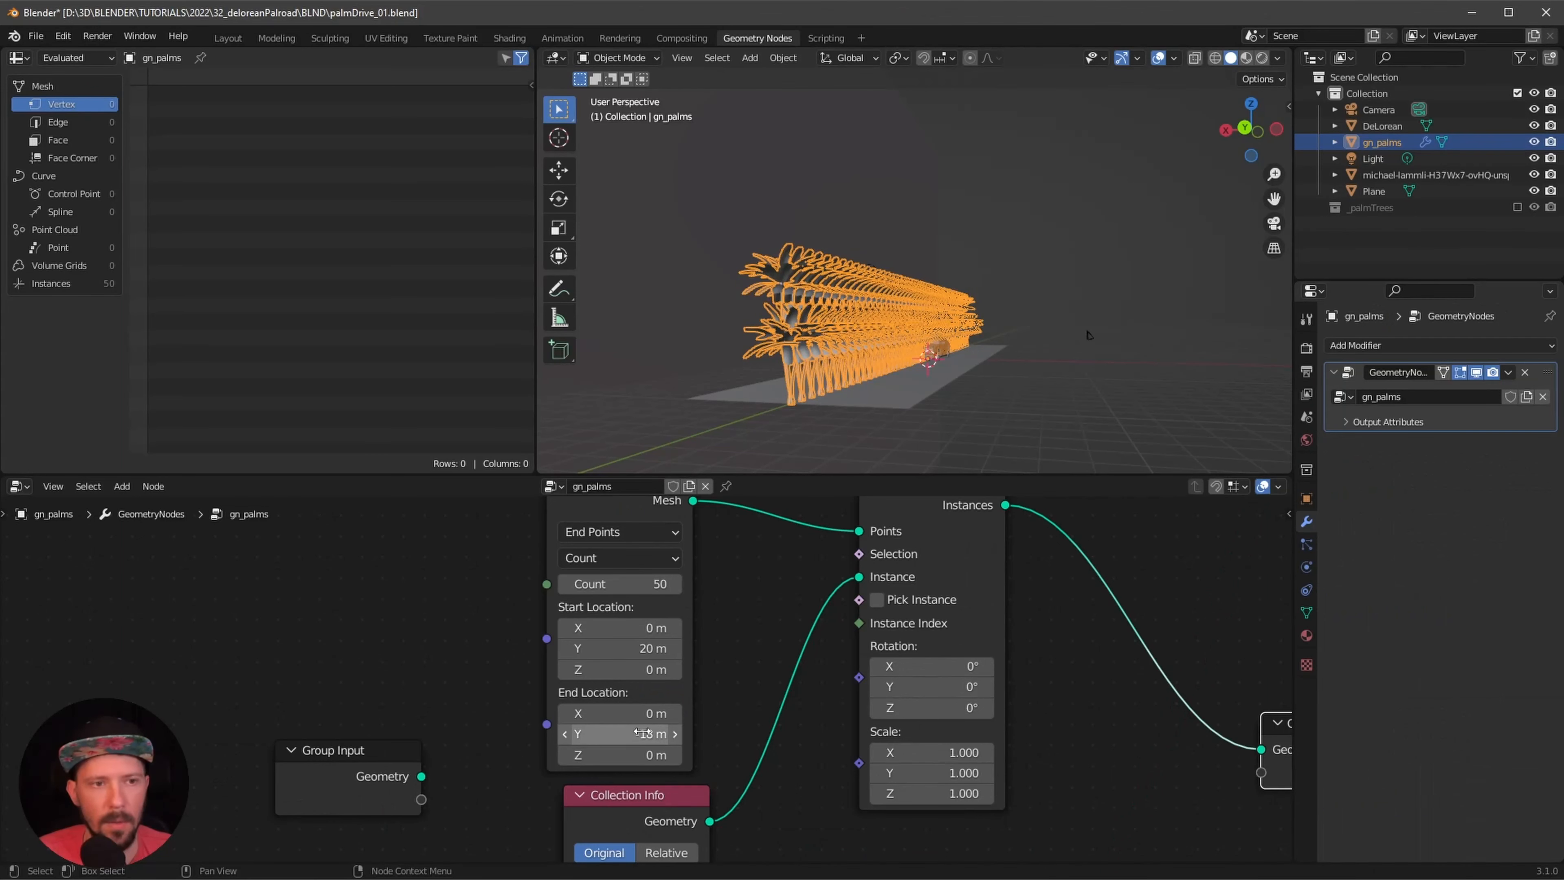
- Enable Separate Children on the Collection Info node and Pick Instance on the Instance on Points node
middle_drag(819, 376, 960, 400)
middle_drag(1089, 737, 1050, 746)
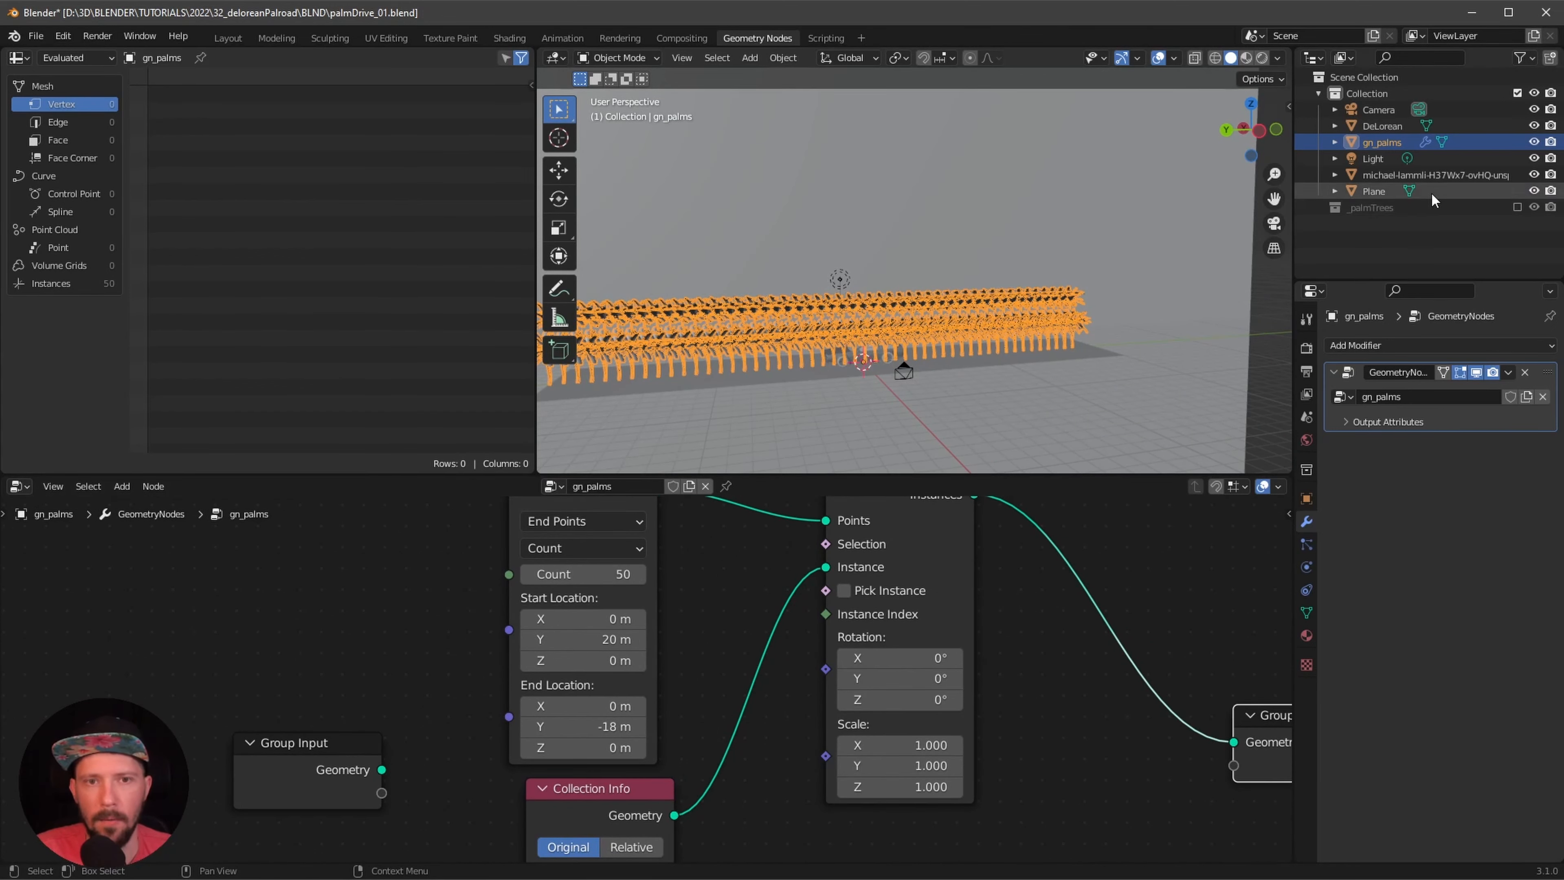
scroll(1079, 712, down, 2)
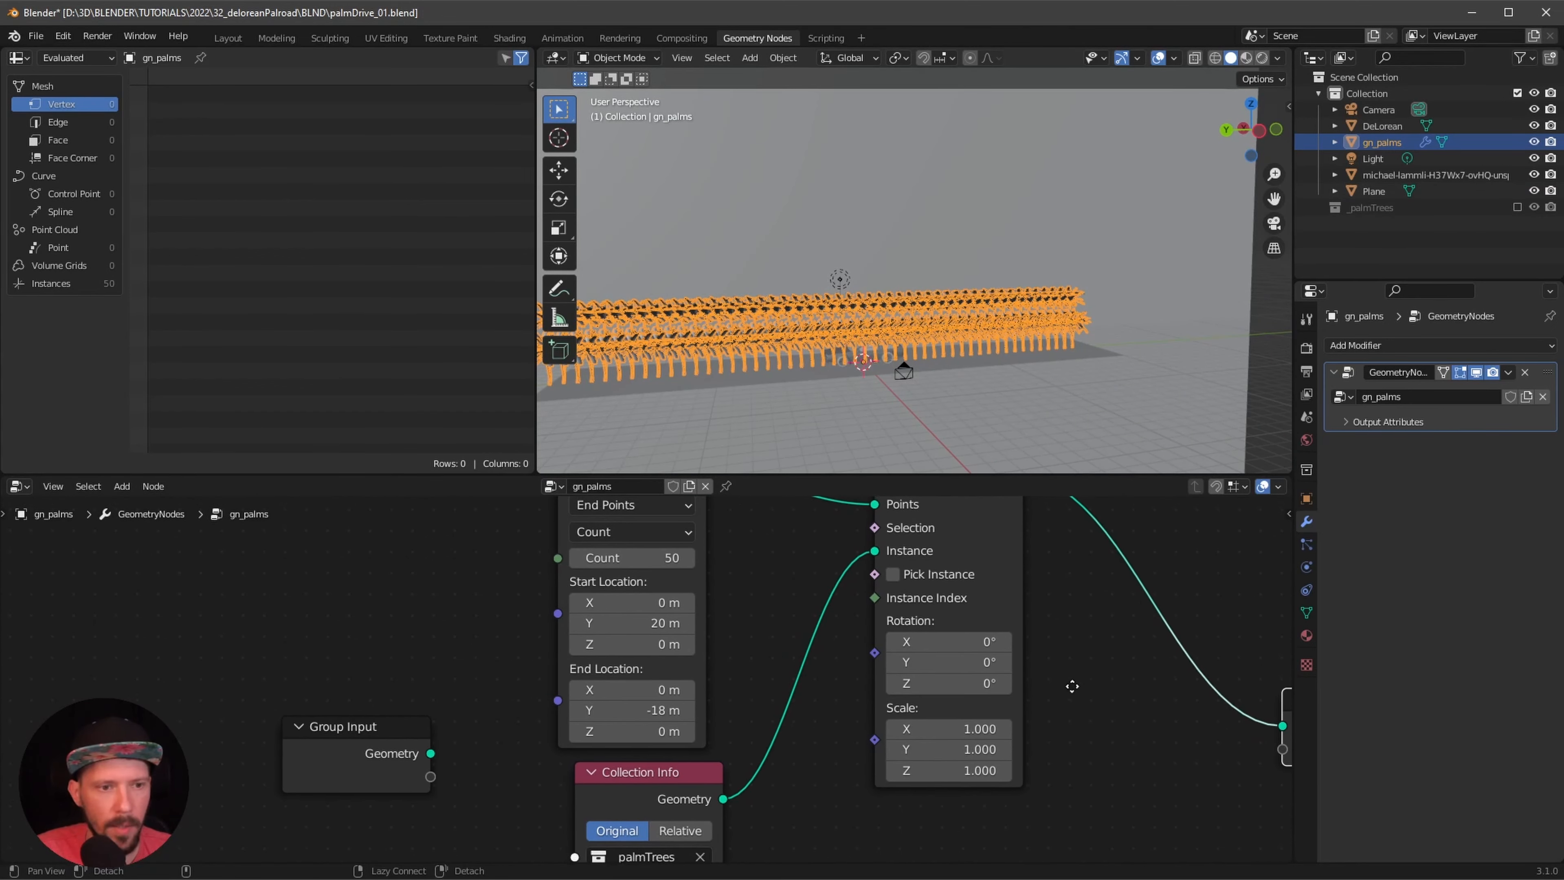
middle_drag(1079, 713, 1102, 650)
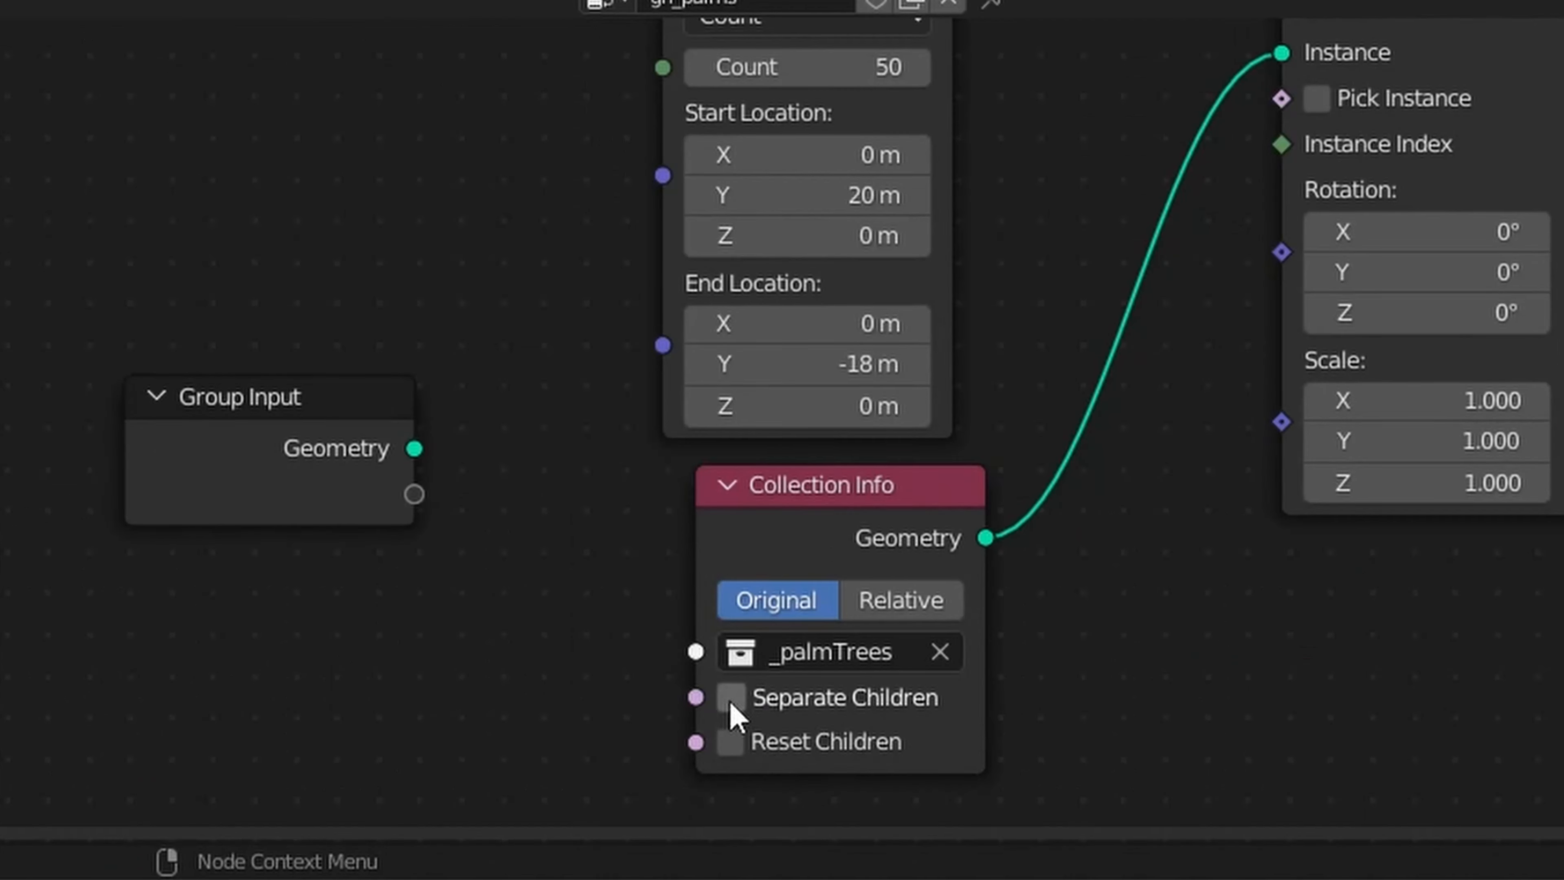
click(601, 793)
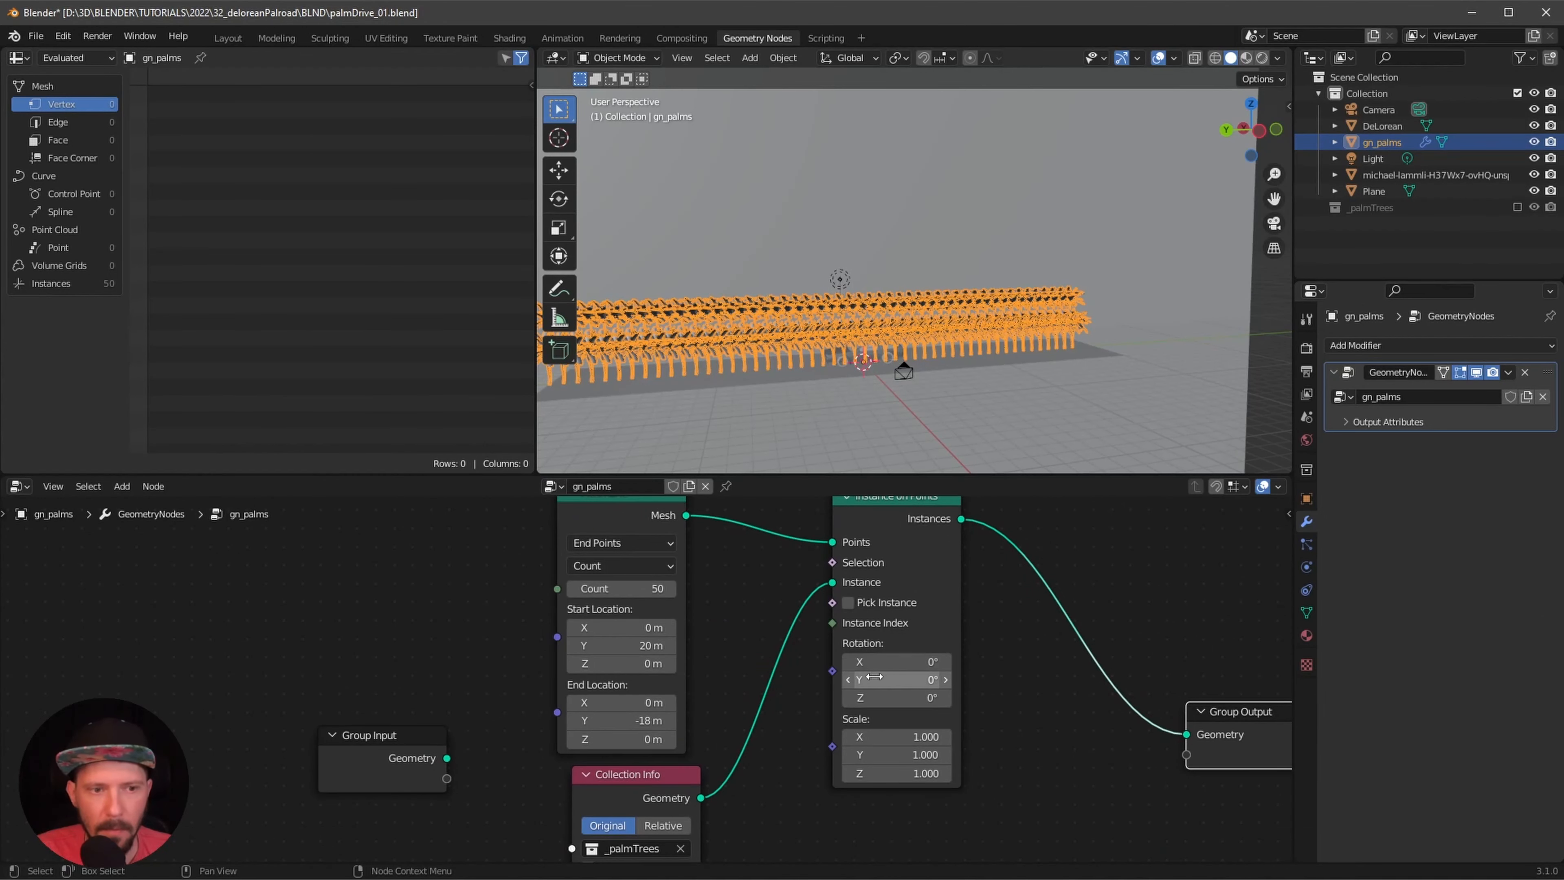
click(848, 604)
scroll(1210, 279, up, 5)
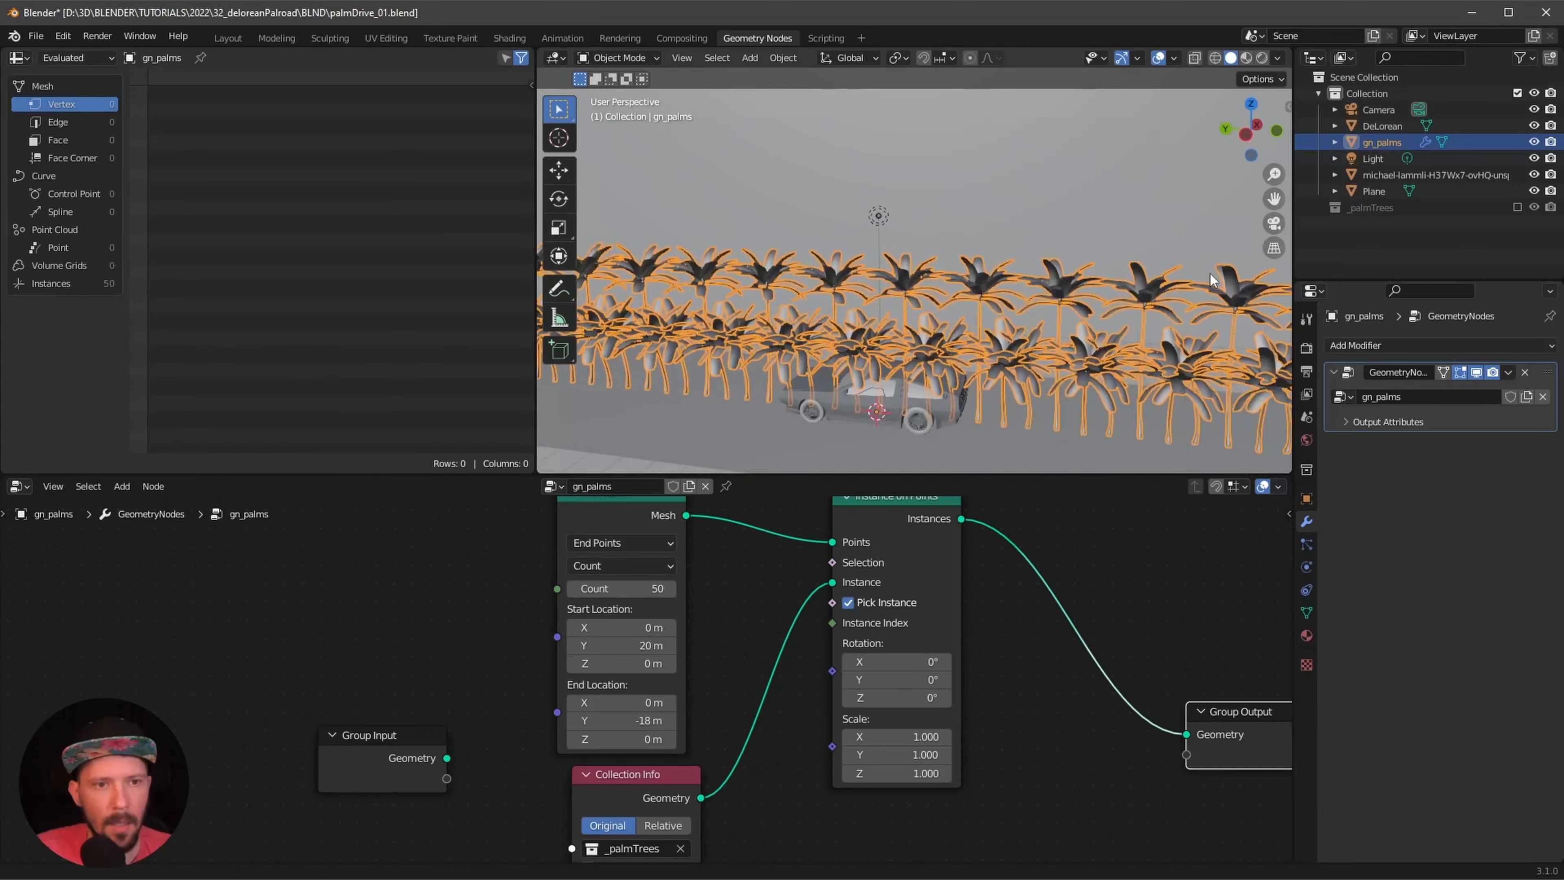
scroll(1210, 278, up, 4)
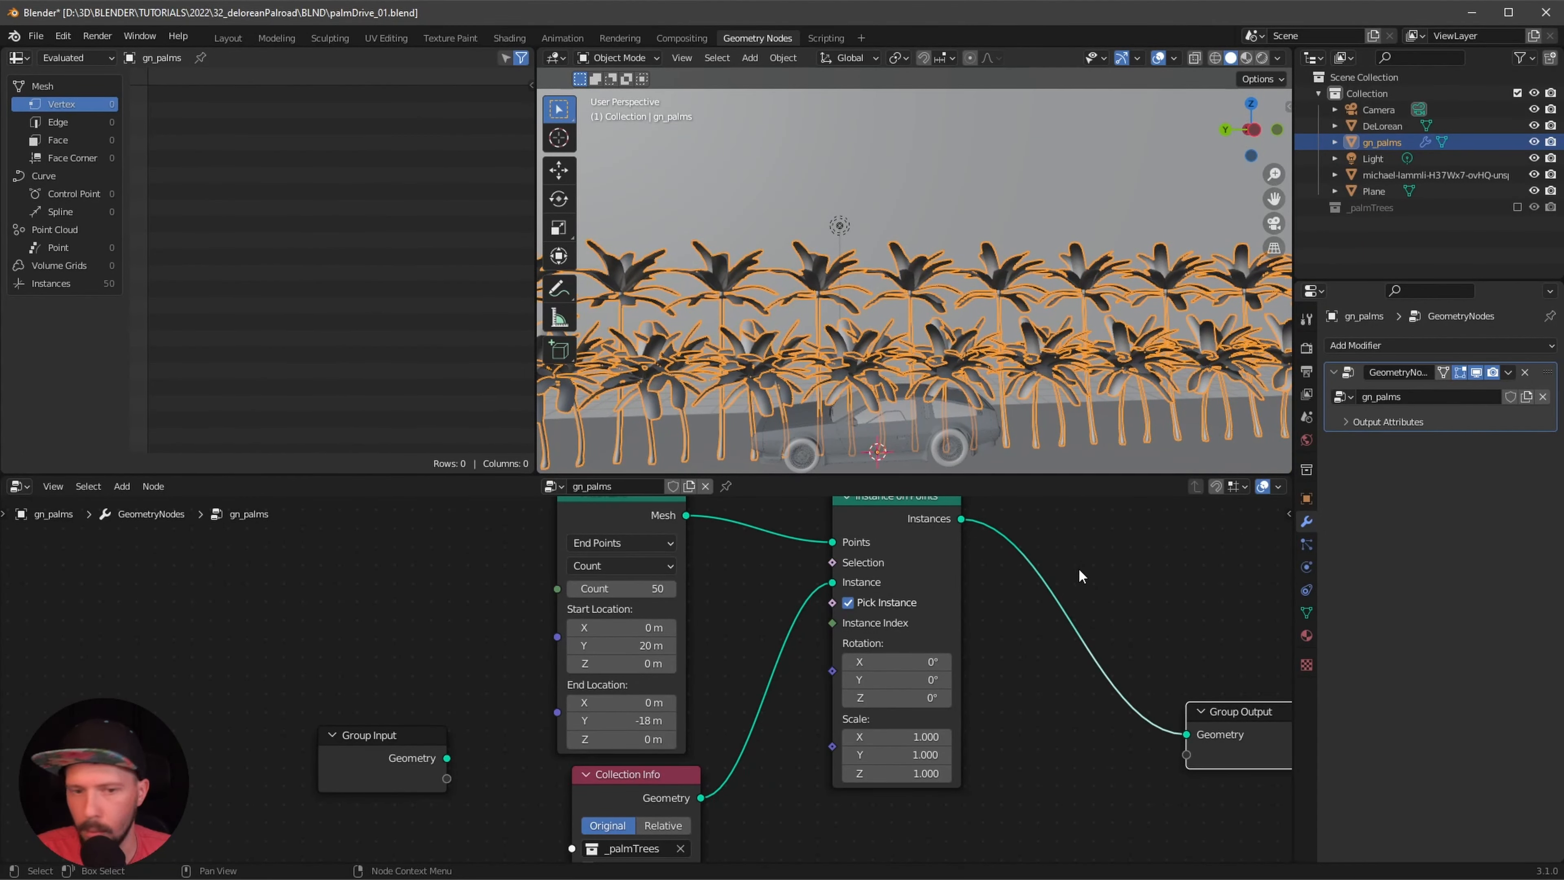
- Add a Random Value node near the Collection Info node
middle_drag(1023, 786, 1058, 755)
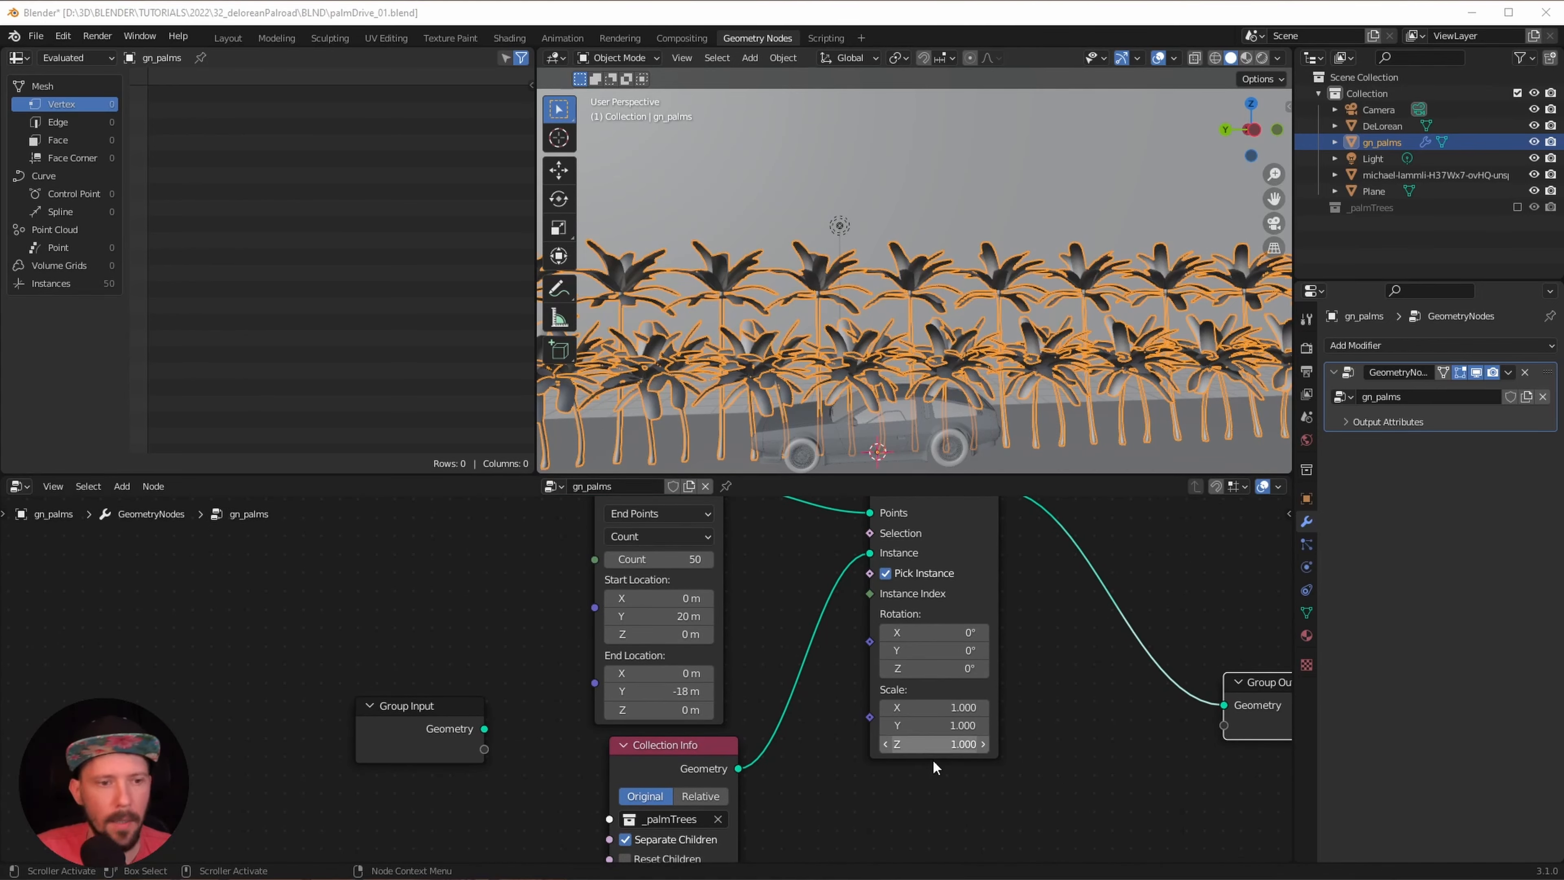
scroll(737, 808, down, 3)
mouse_move(737, 808)
middle_down()
mouse_move(723, 716)
mouse_move(709, 808)
middle_up()
key(shift+a)
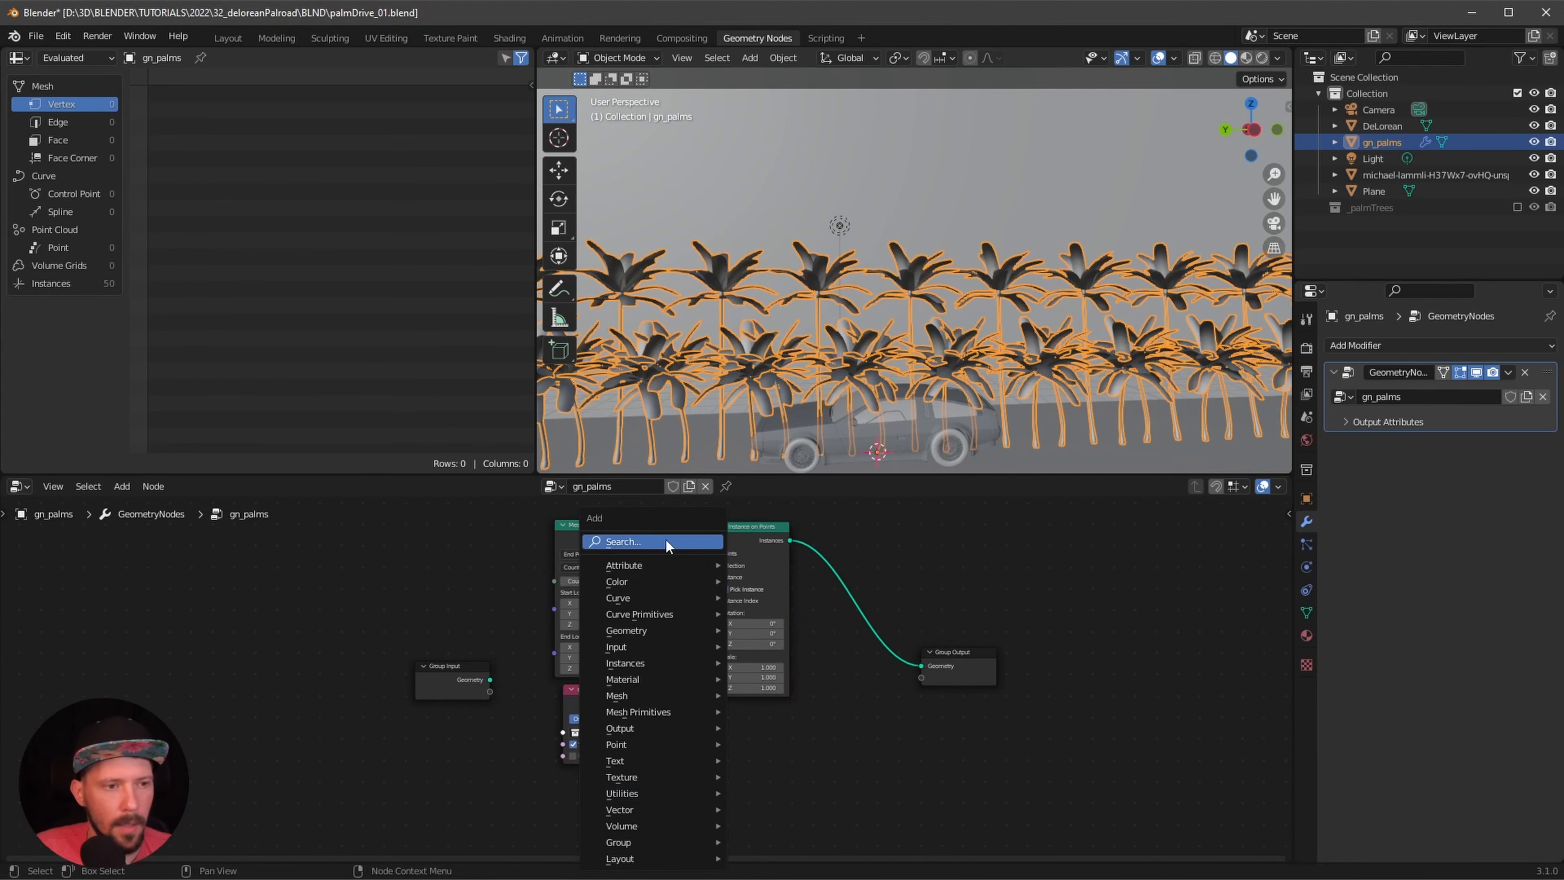
click(663, 541)
text(valu)
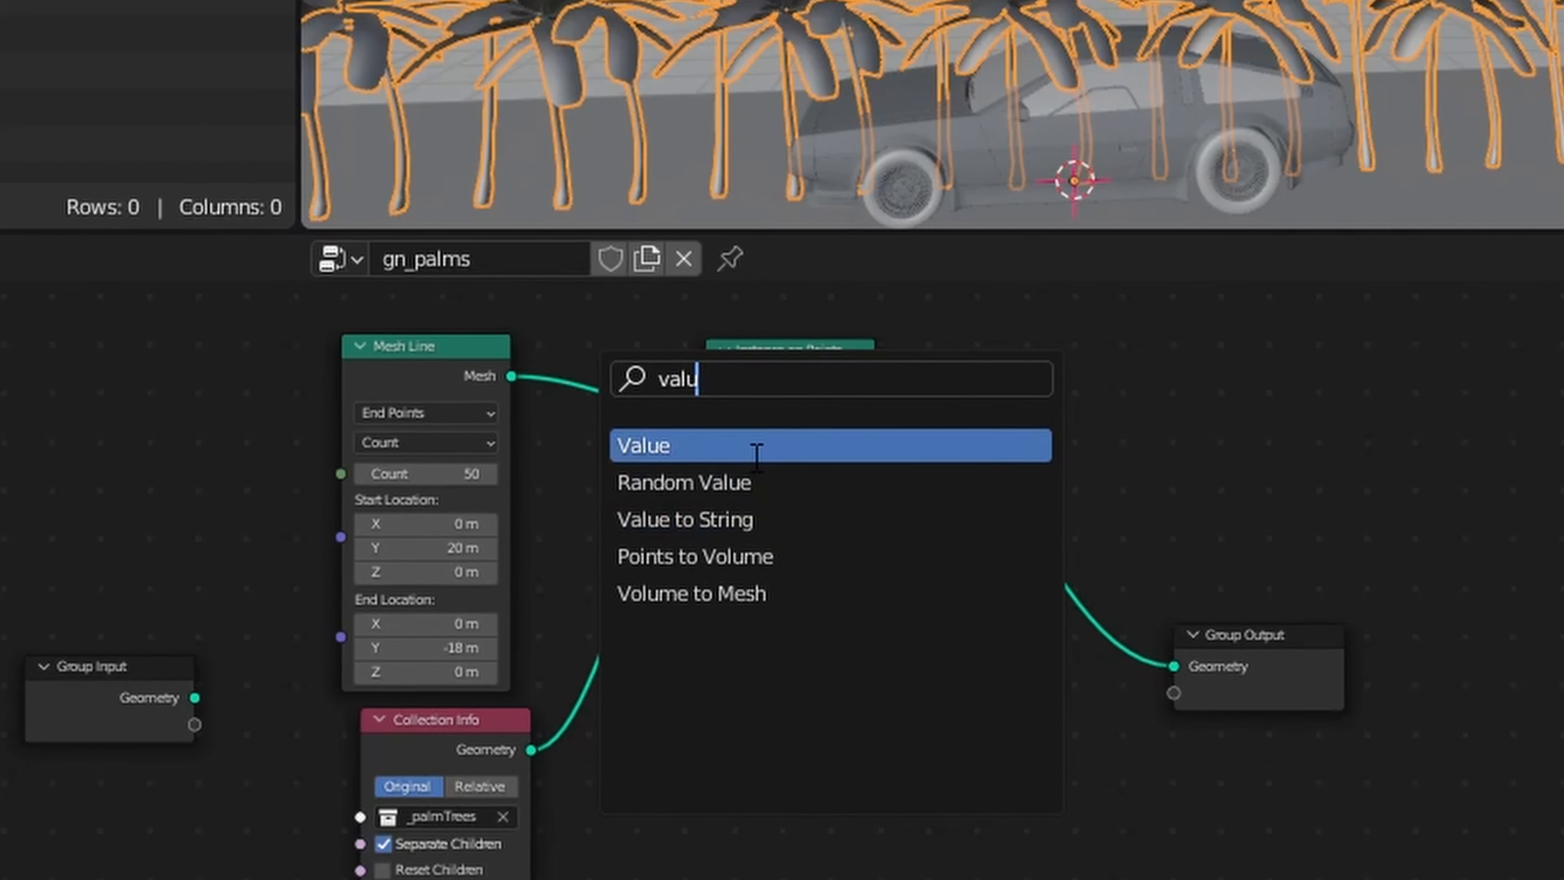
click(757, 482)
click(754, 775)
- Set the Random Value node to Integer, place it below Collection Info and connect its Value to Instance Index
middle_drag(762, 778, 828, 732)
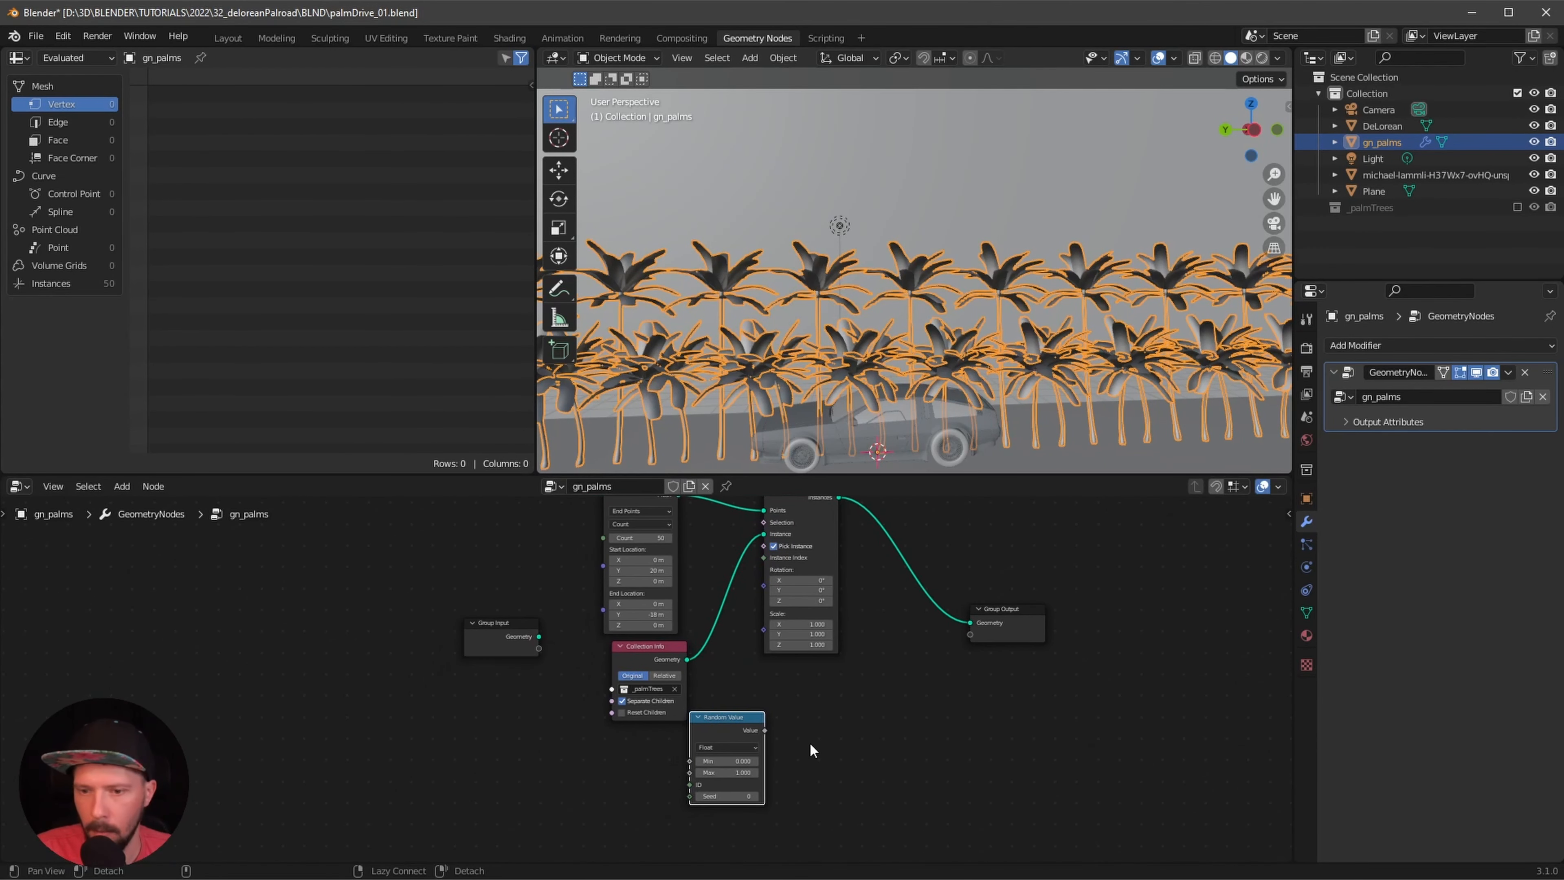
click(723, 746)
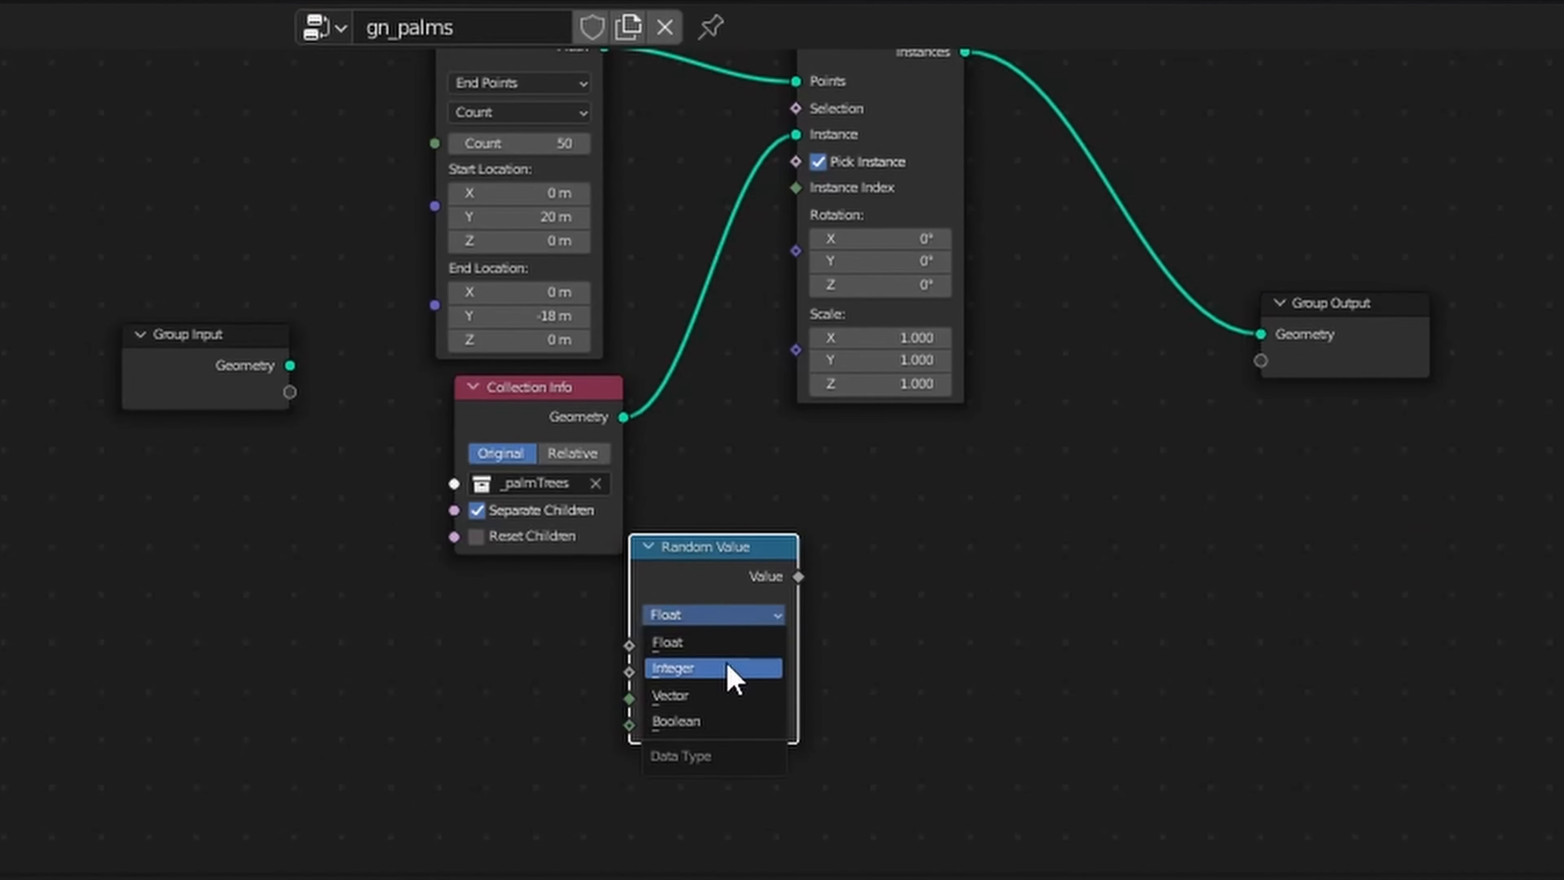
click(732, 668)
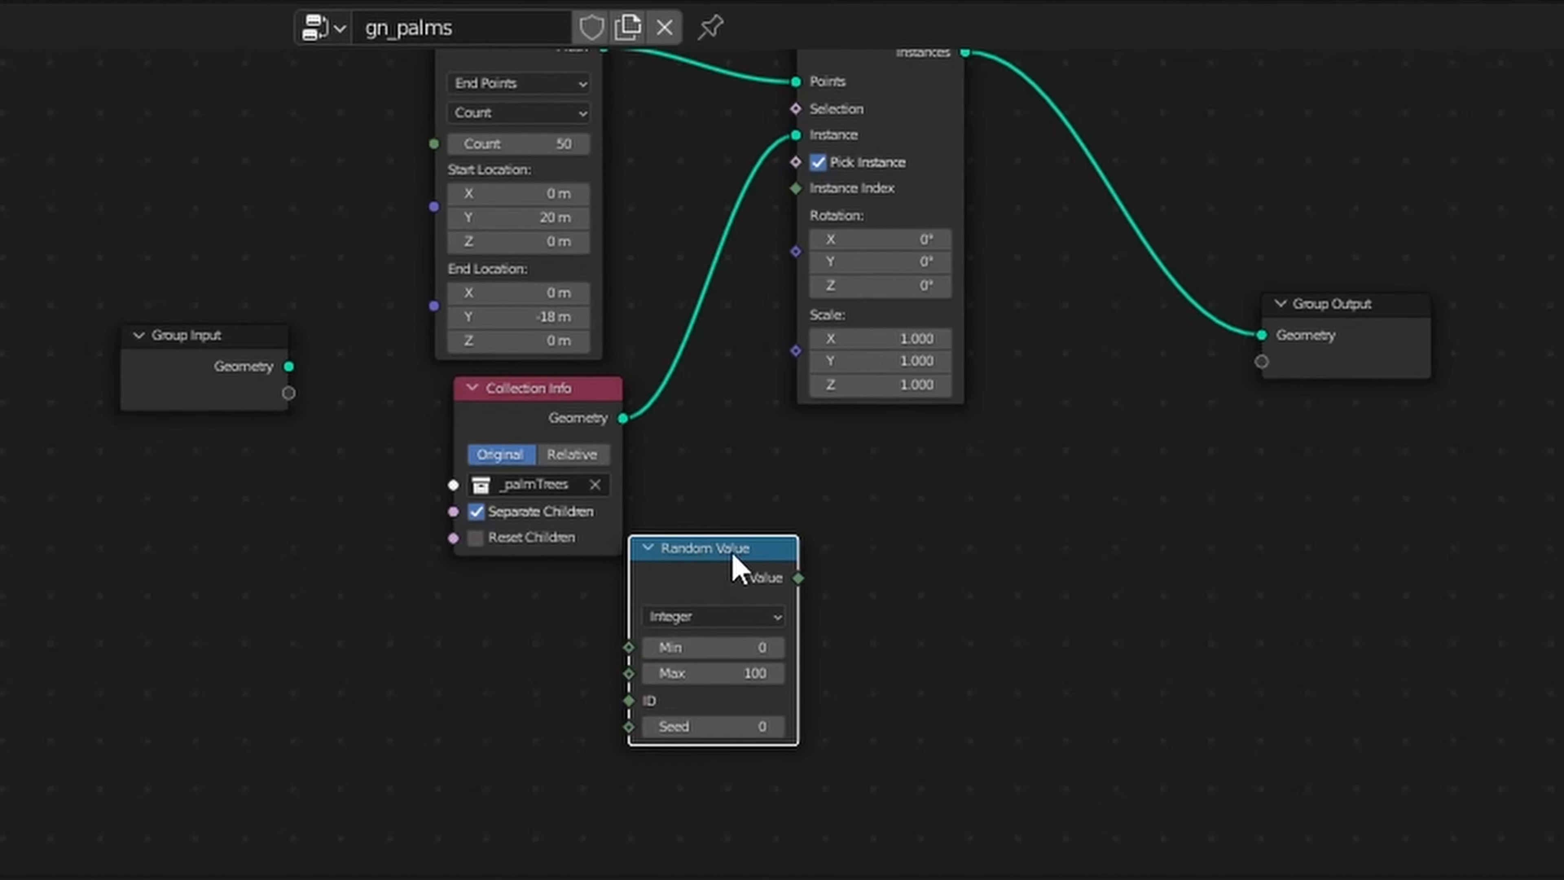
drag(705, 547, 533, 615)
drag(625, 646, 744, 449)
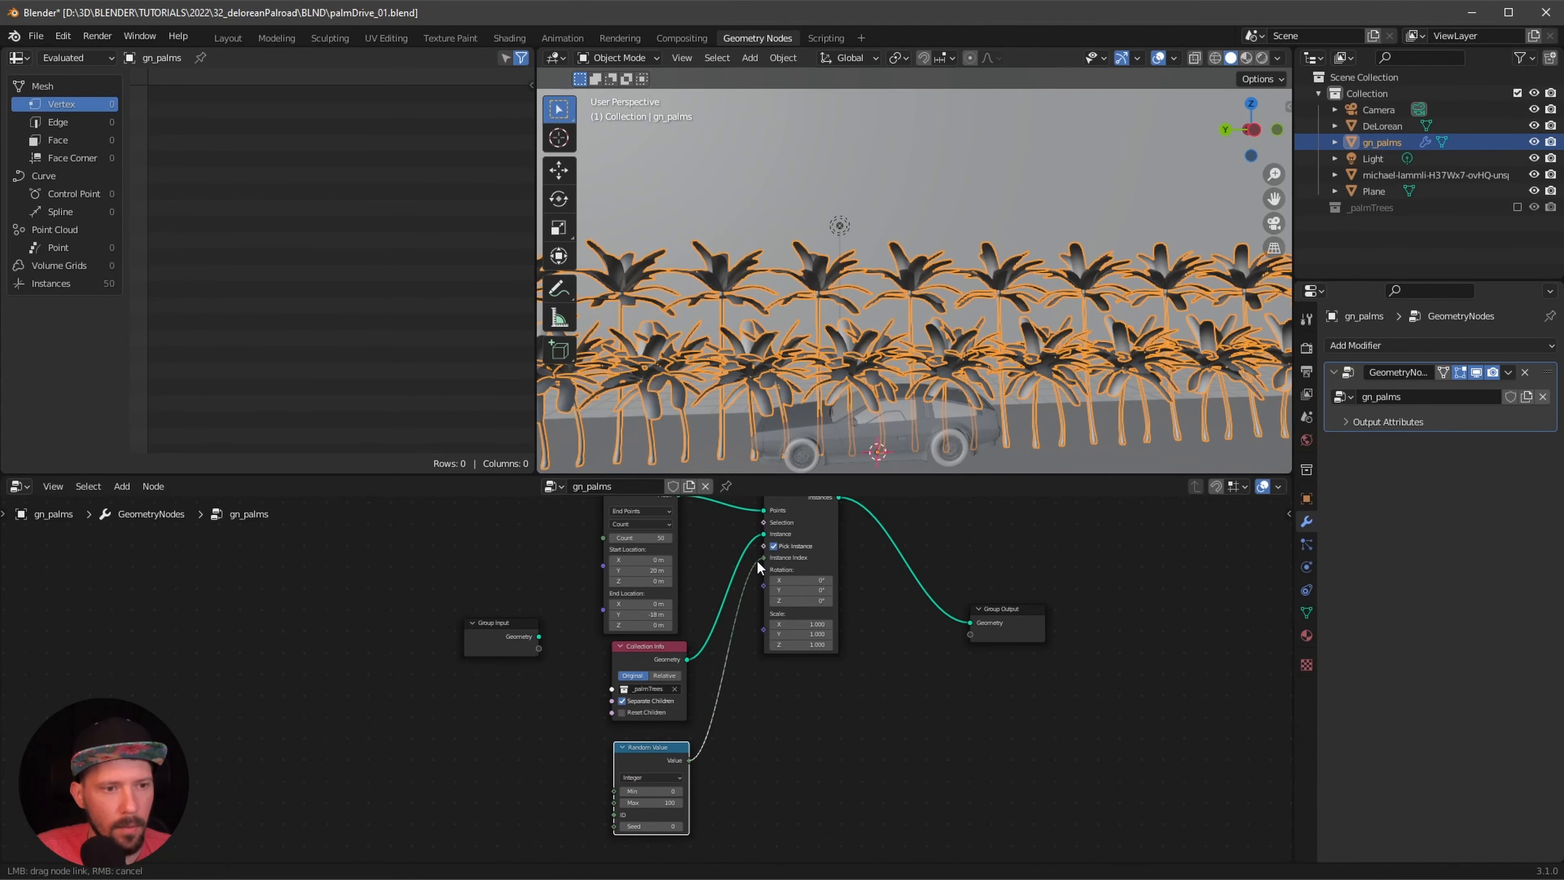
drag(758, 565, 764, 559)
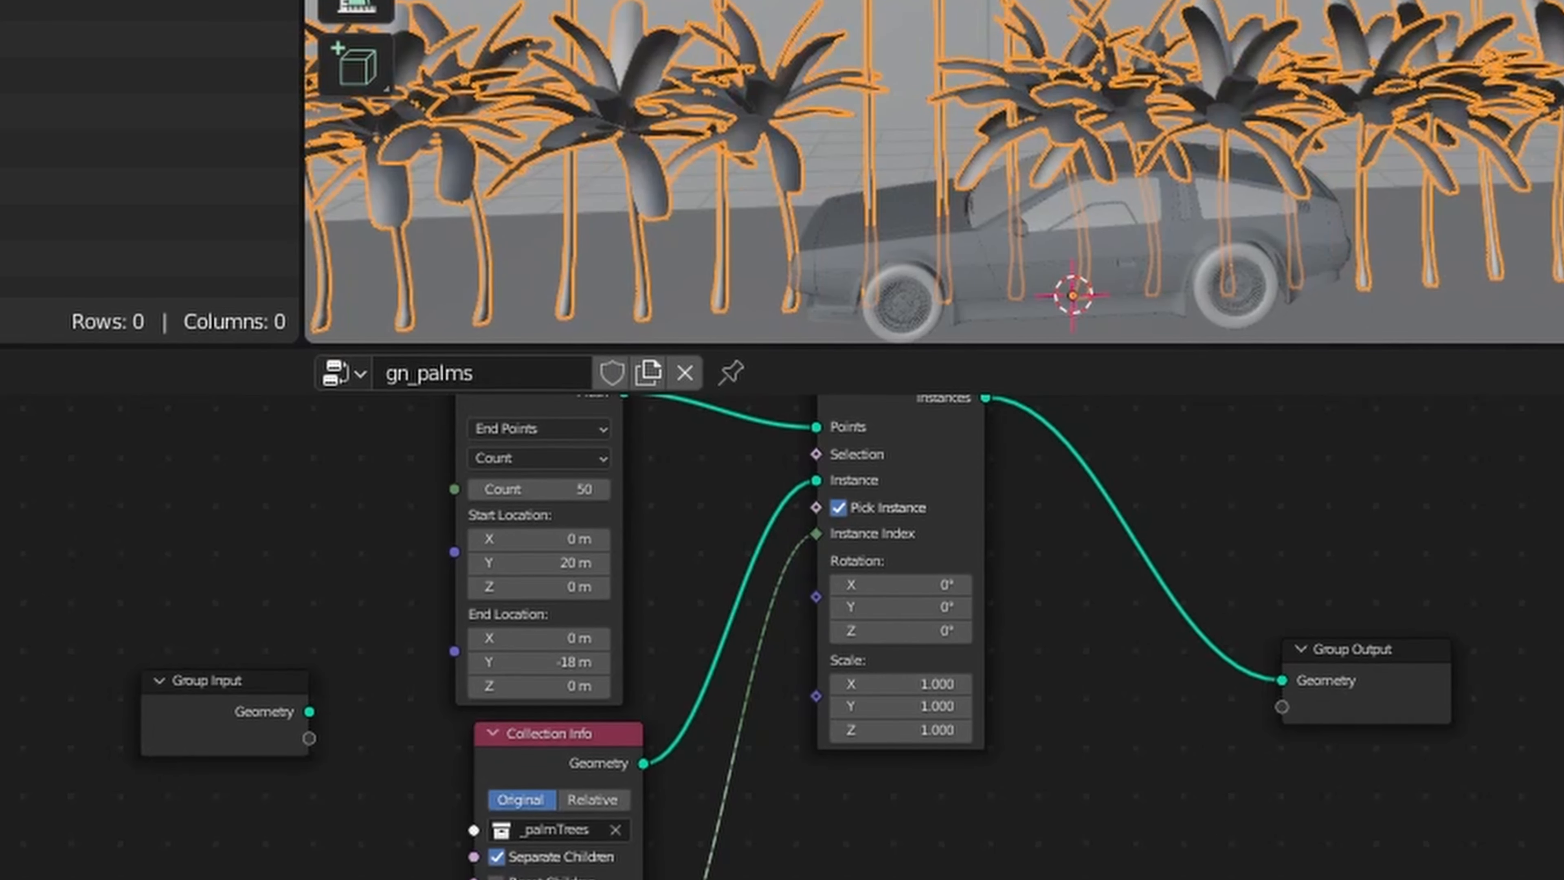
- Set the integer Random Value node's Max to 2 and Seed to 20
scroll(1092, 737, up, 3)
middle_drag(1067, 746, 1099, 661)
scroll(1026, 729, up, 3)
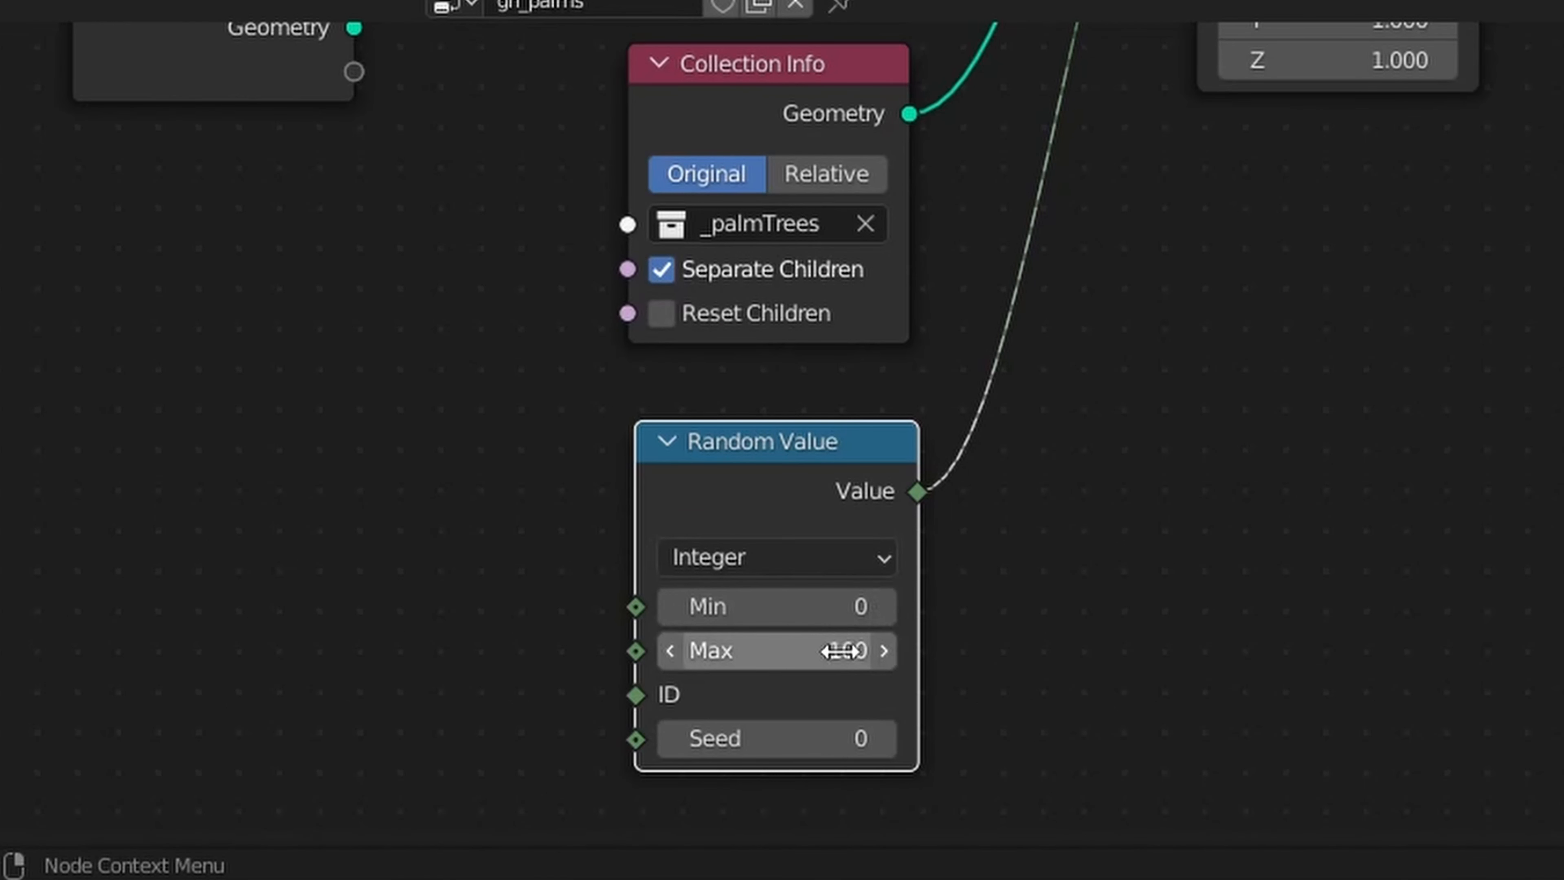
click(840, 650)
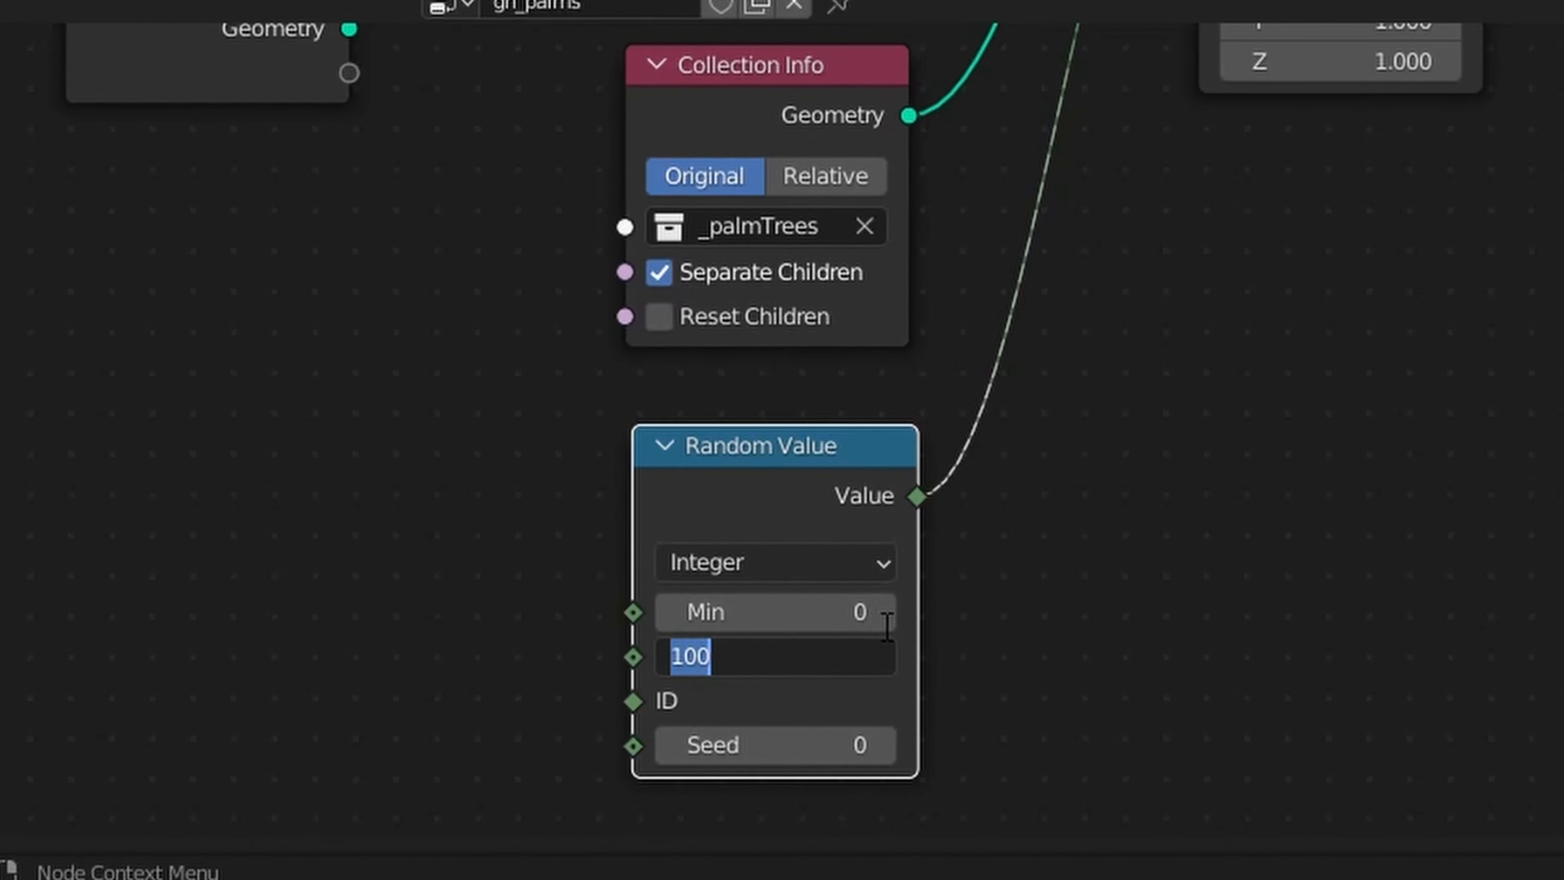
text(2)
key(Return)
click(795, 745)
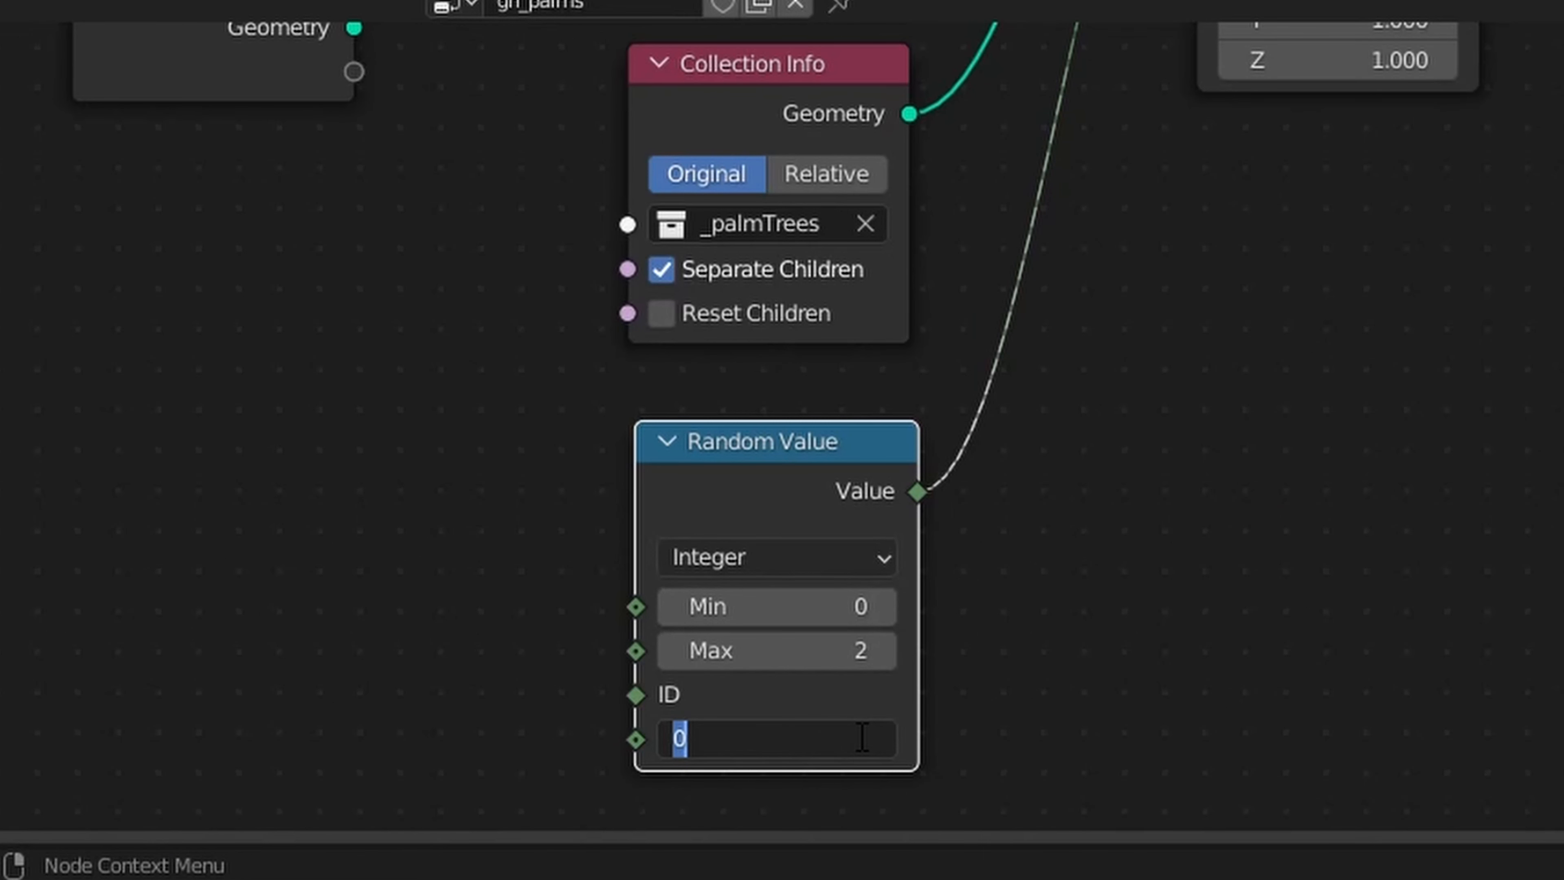
text(20)
key(Return)
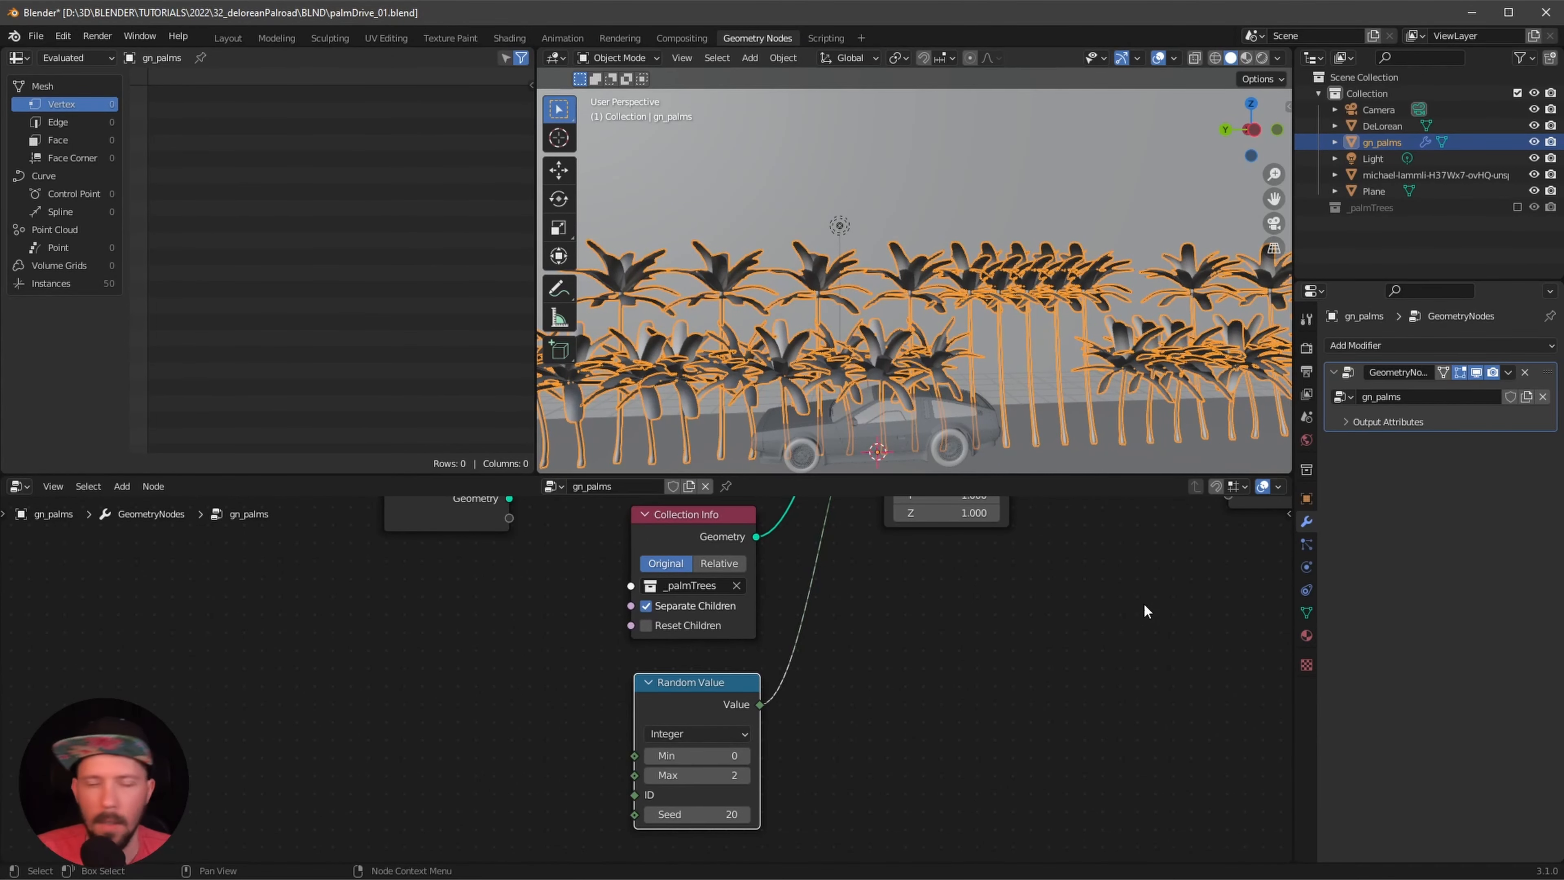
- Duplicate the Random Value node and place the copy beside the original, below the Instance on Points node
middle_drag(1009, 684, 967, 702)
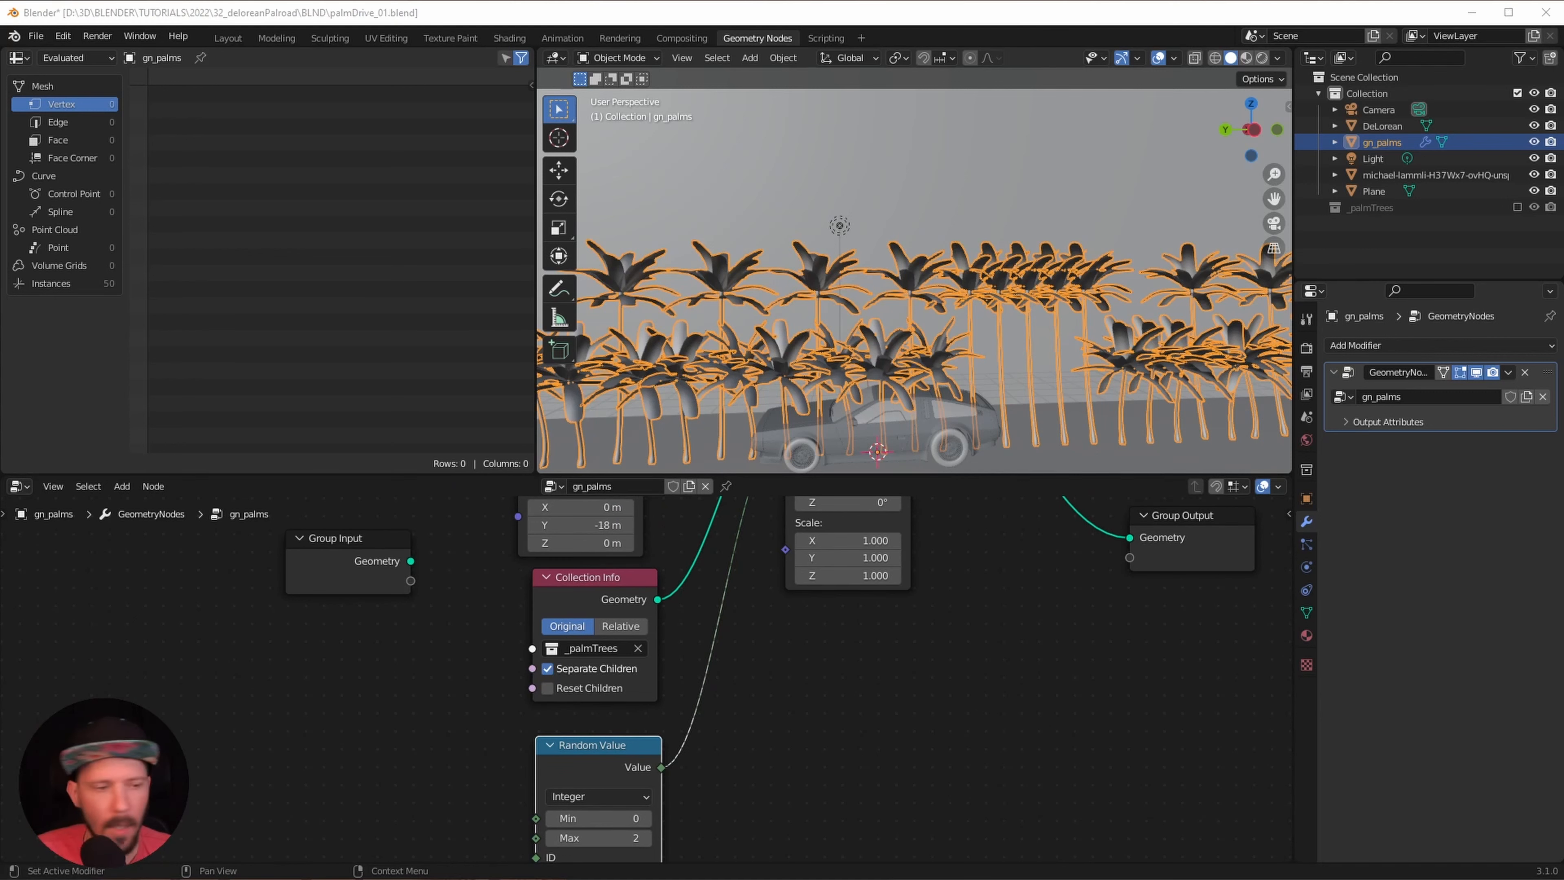
click(603, 743)
key(shift+d)
click(835, 739)
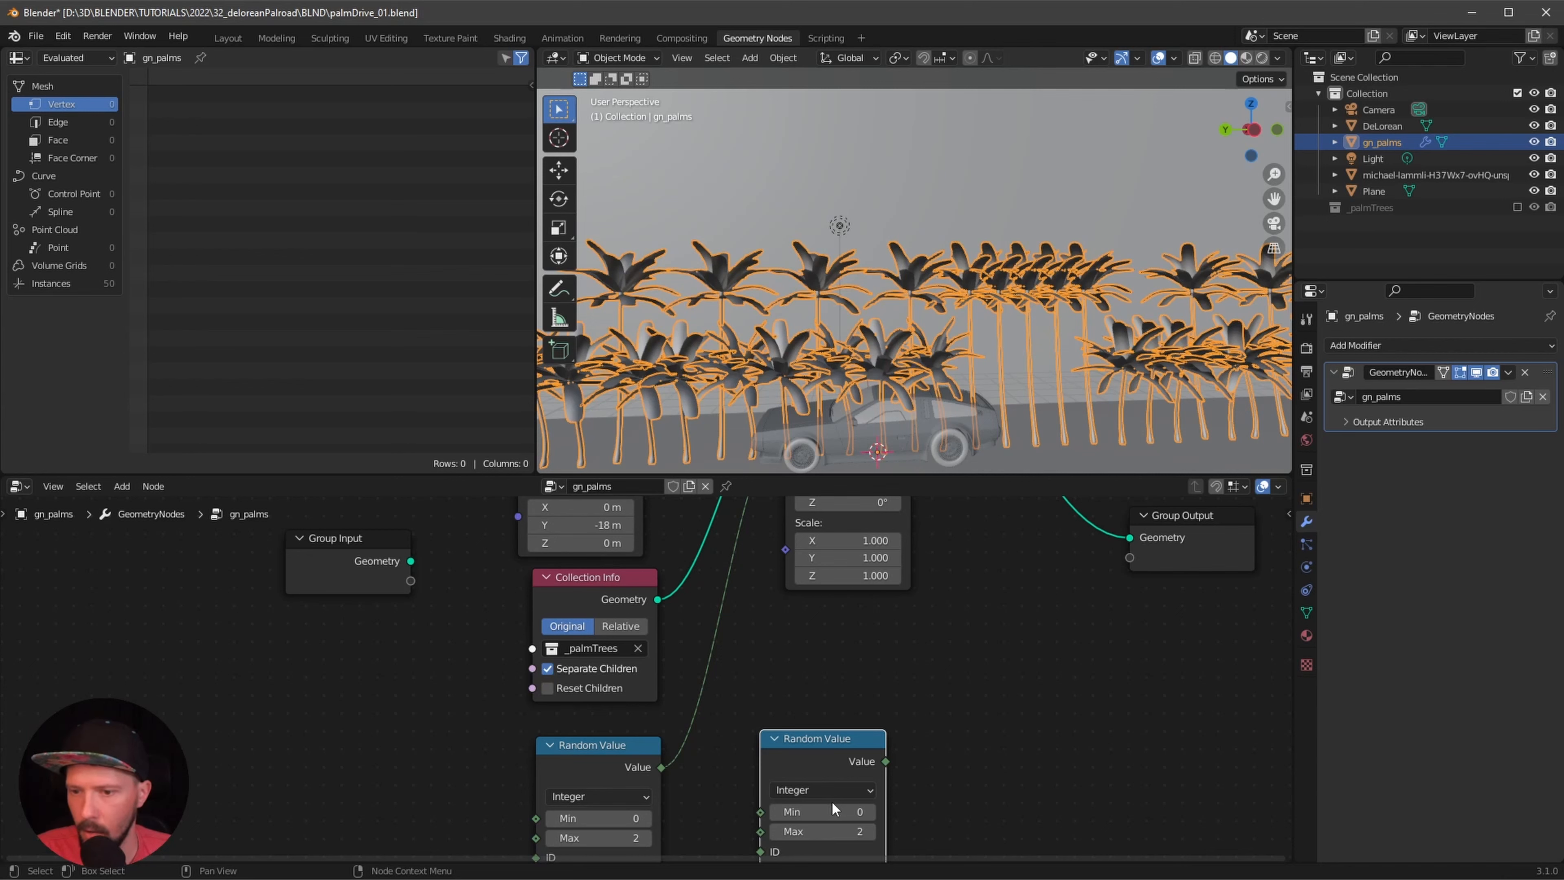
- Set the duplicated Random Value node to Vector and connect its Value to the Rotation input of Instance on Points
click(833, 789)
click(838, 729)
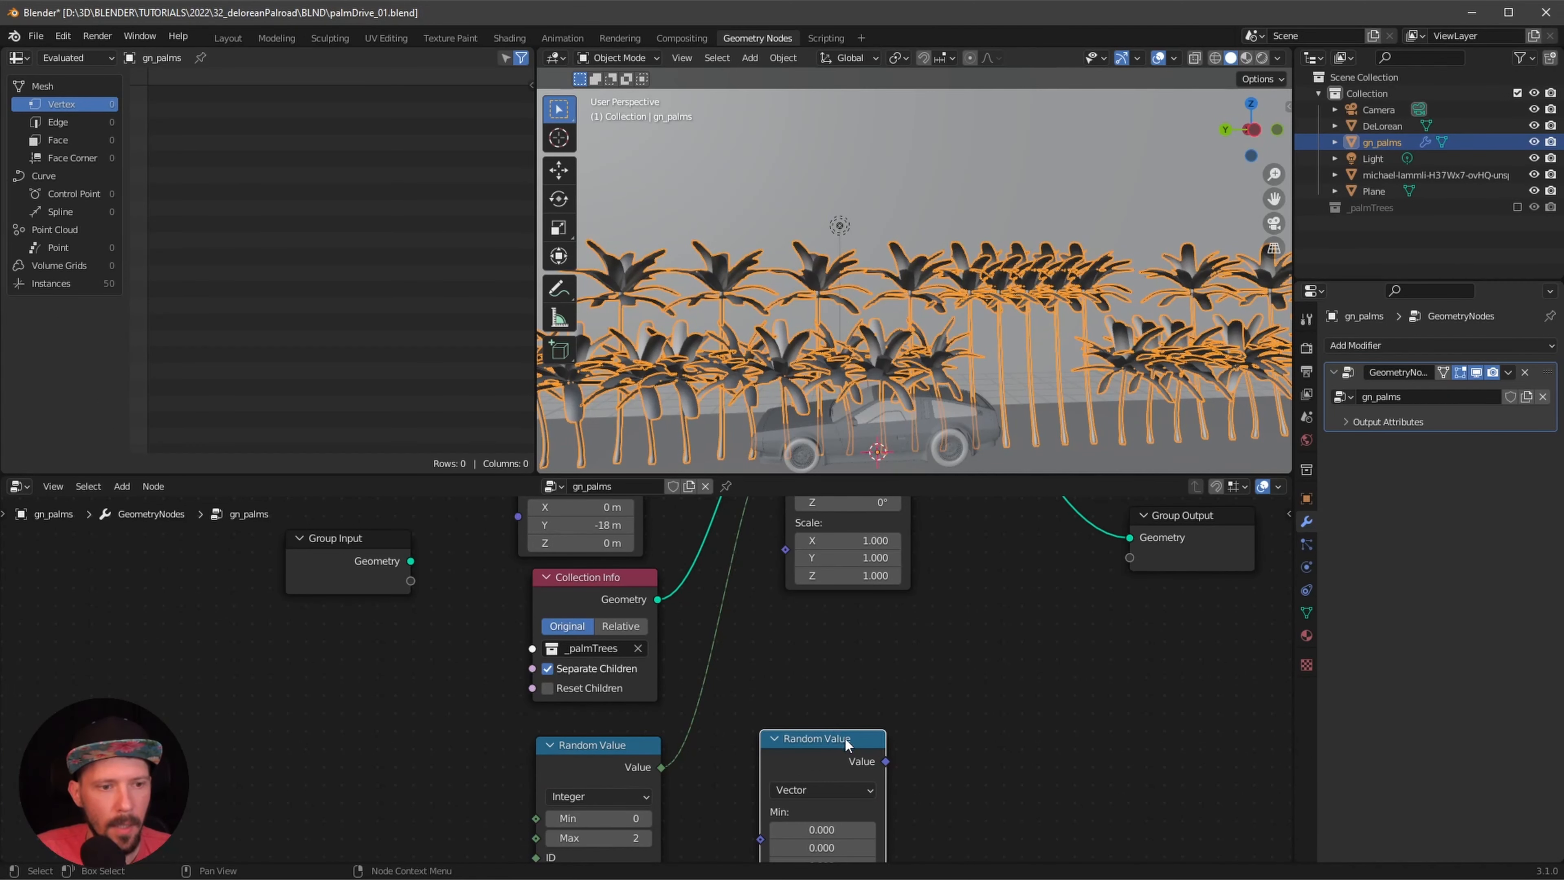
middle_drag(845, 737, 859, 796)
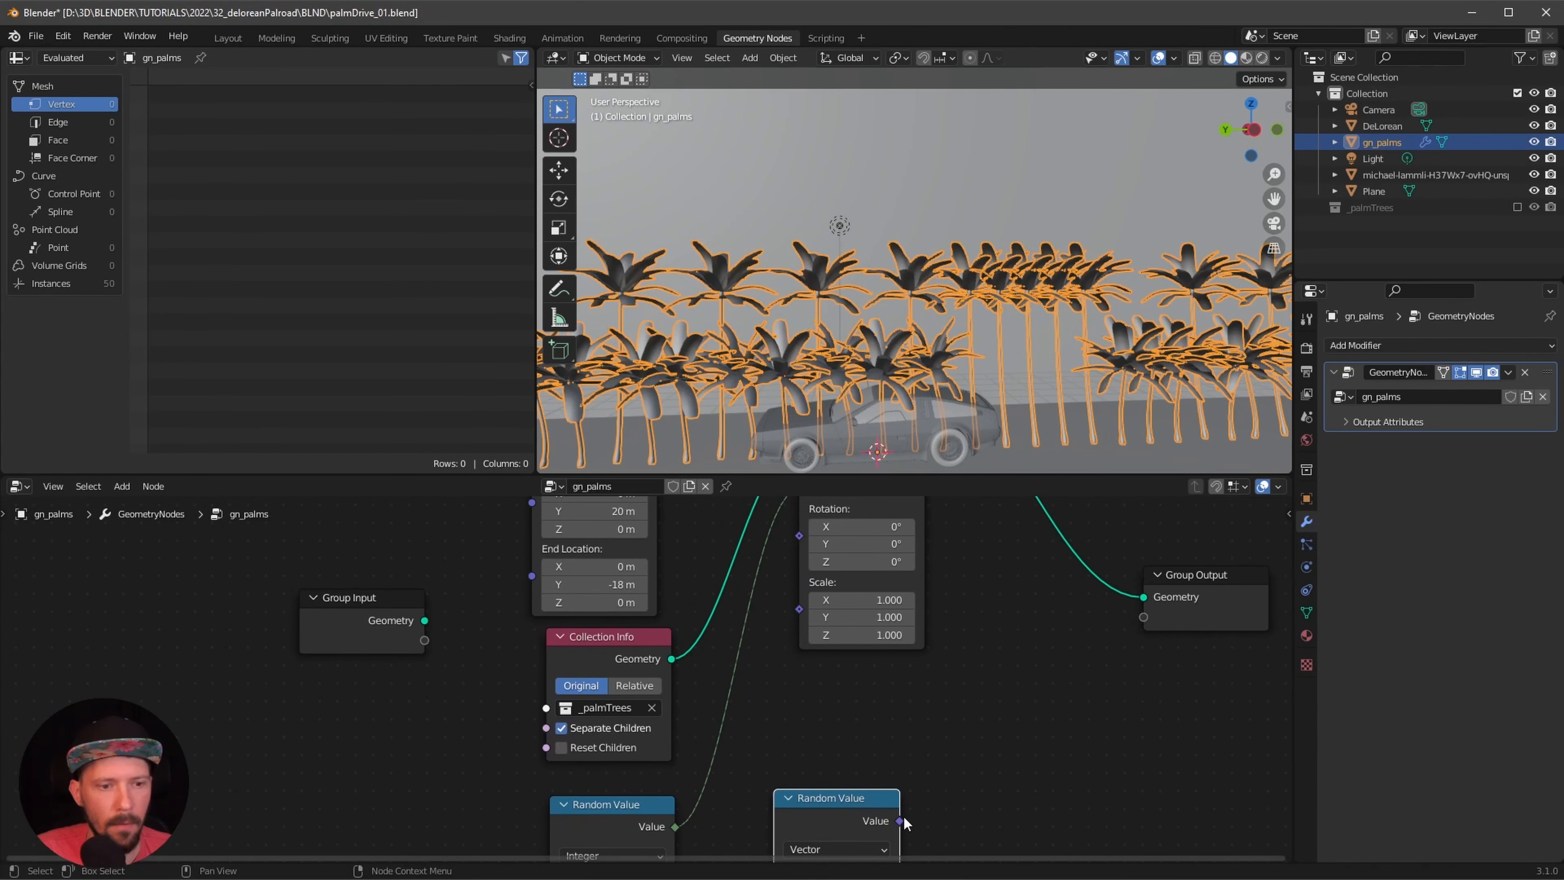
drag(900, 821, 799, 536)
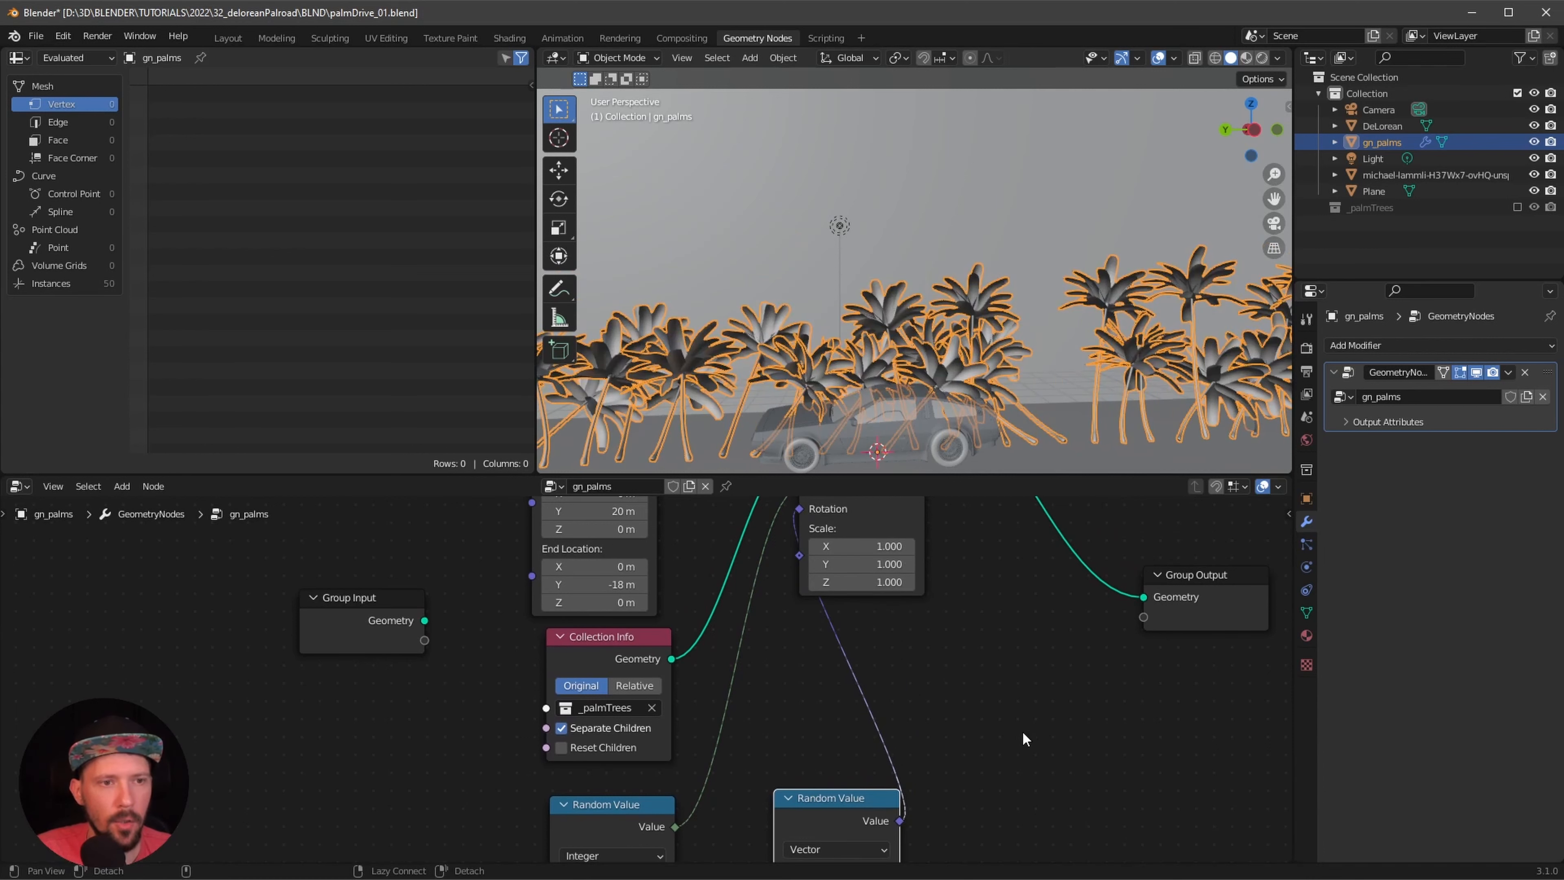
- Set the vector Random Value node's Min to -0.1, 0.1 and 24.7
middle_drag(1022, 737, 984, 629)
scroll(898, 669, up, 2)
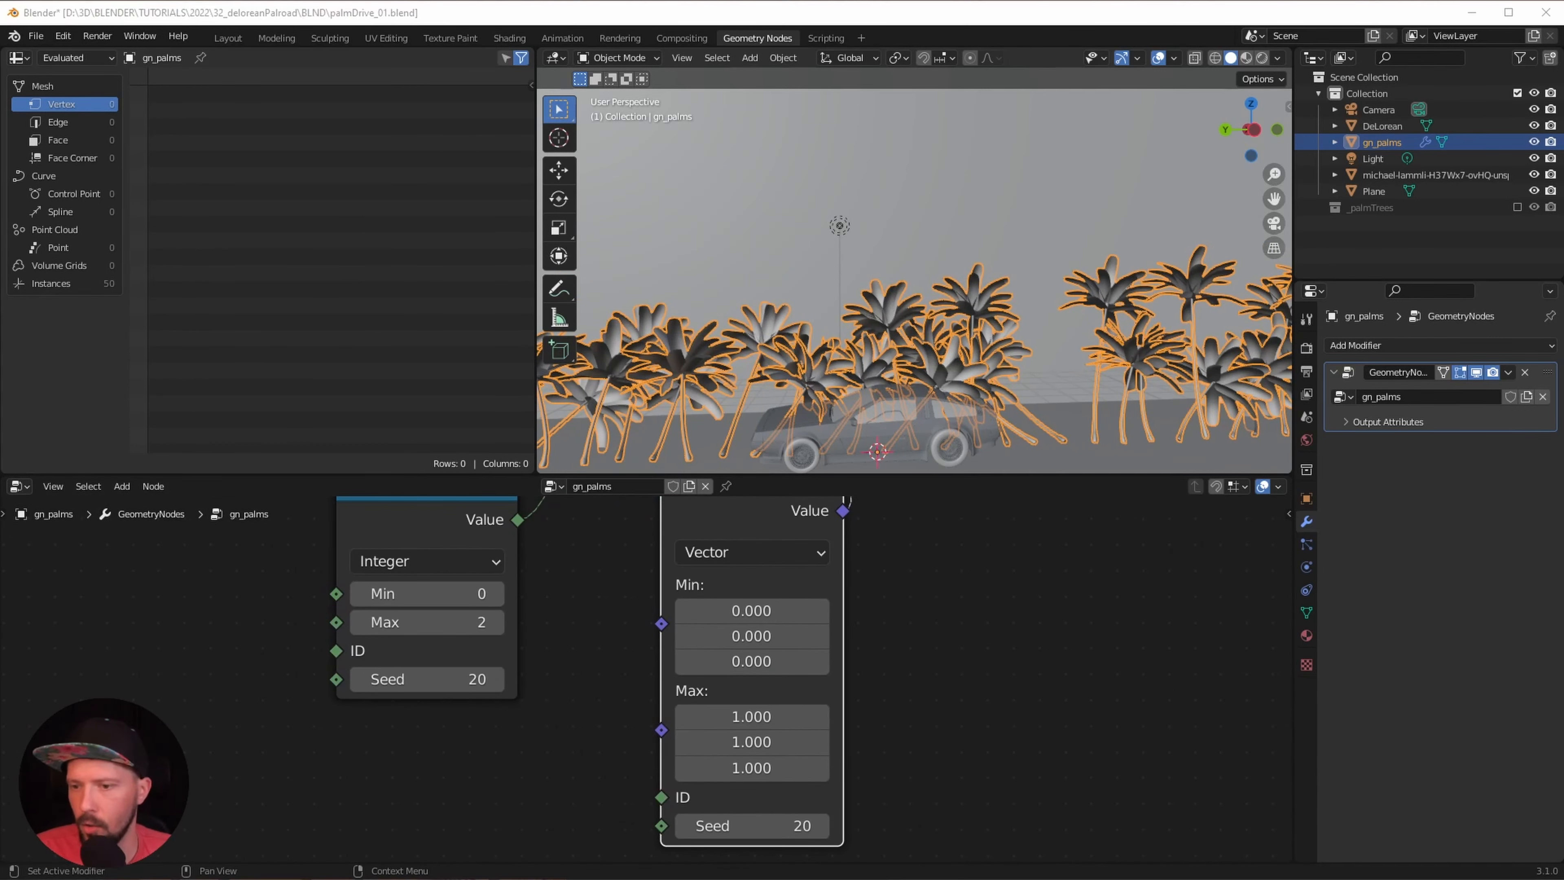
click(752, 621)
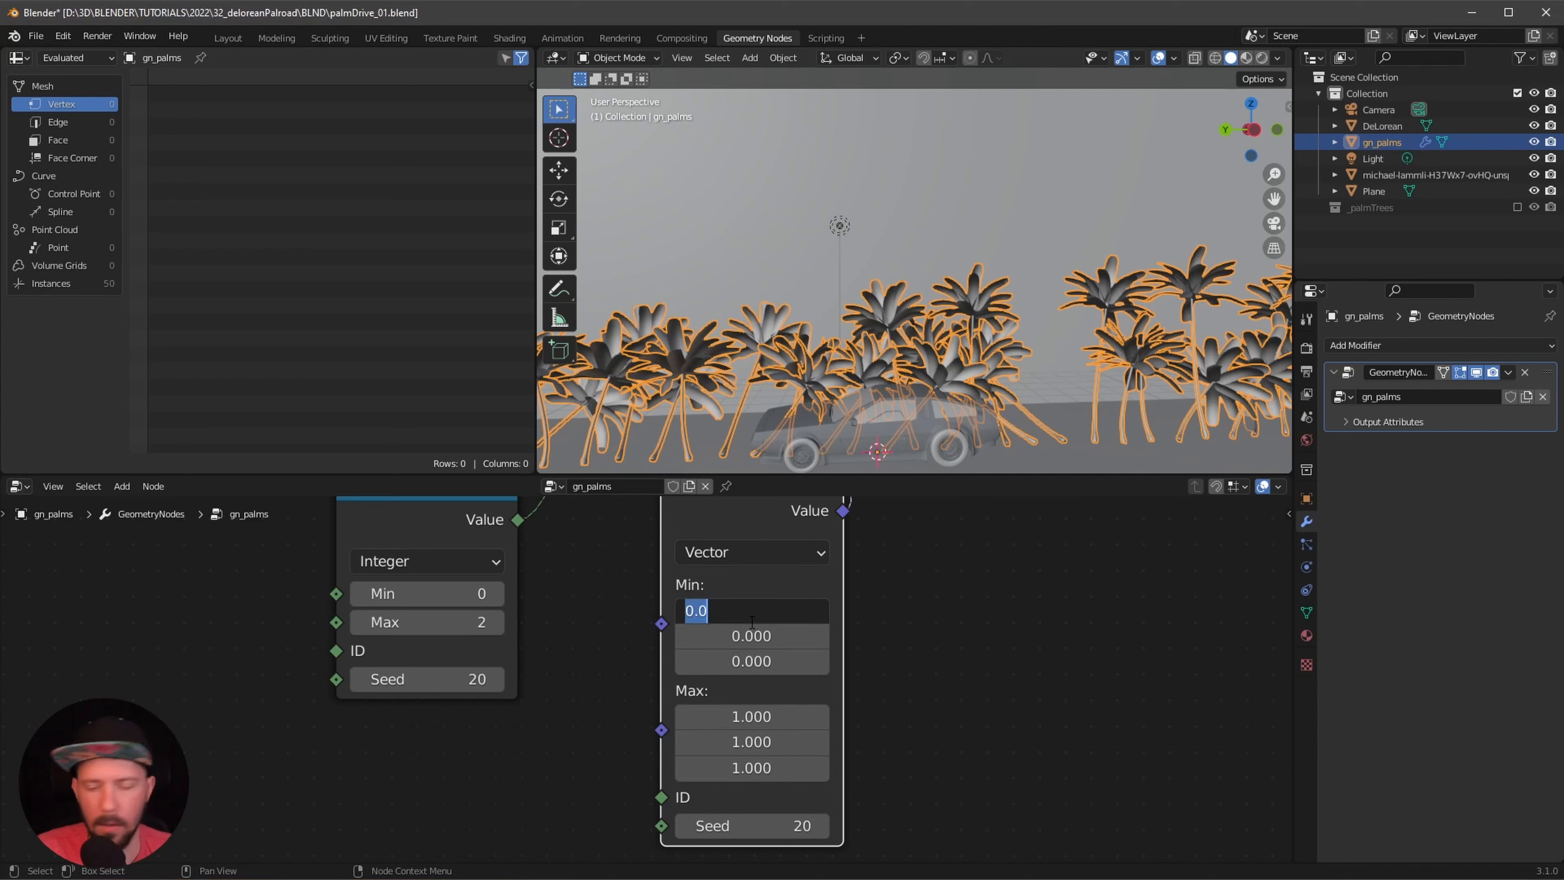
text(-0)
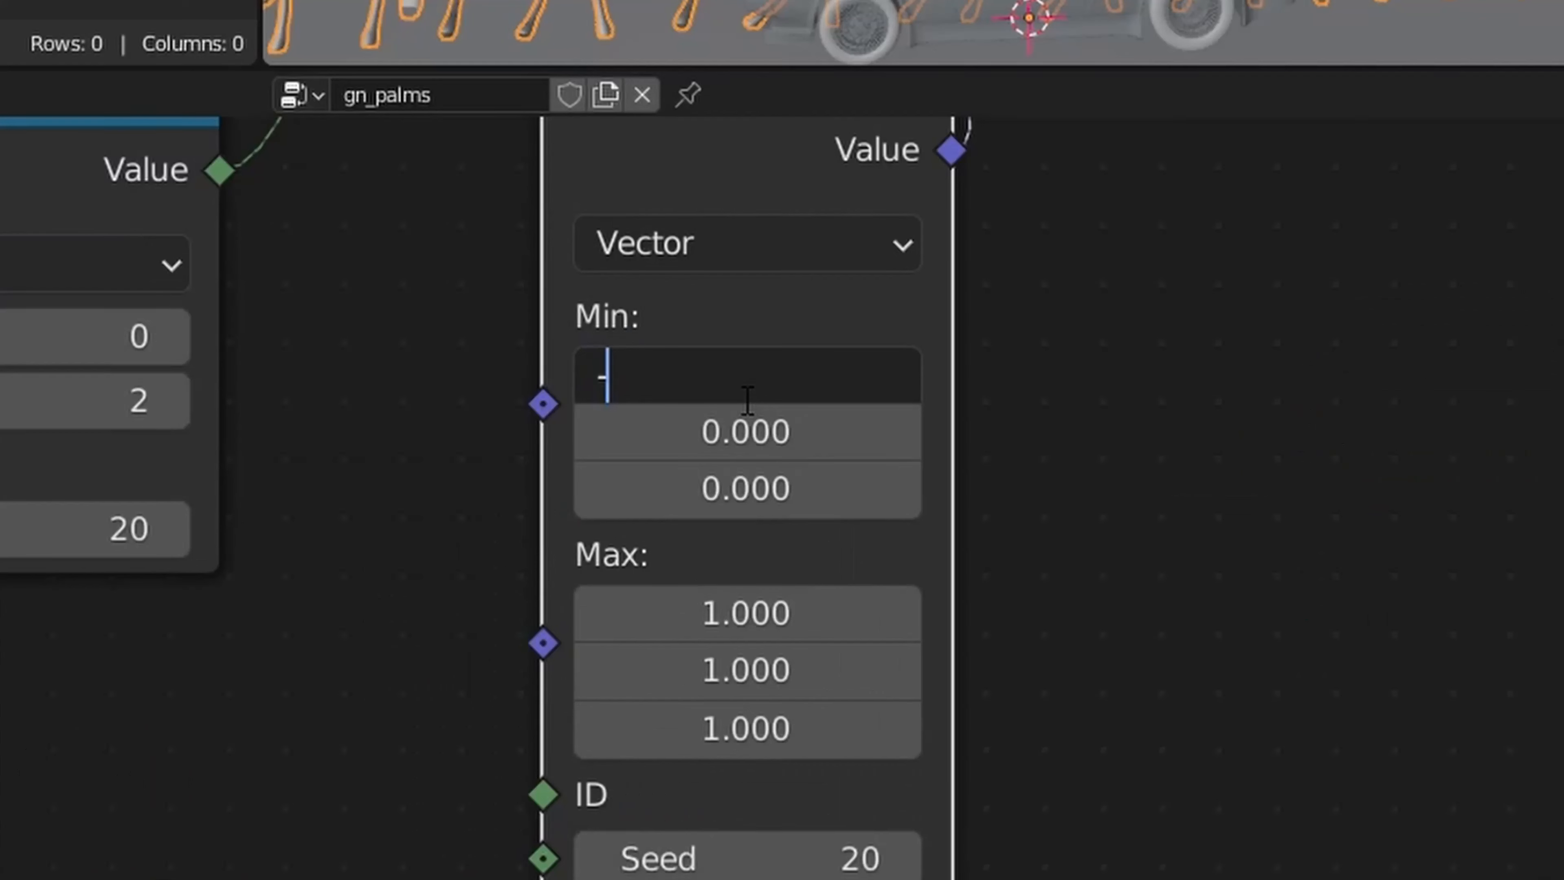
text(.1)
key(Tab)
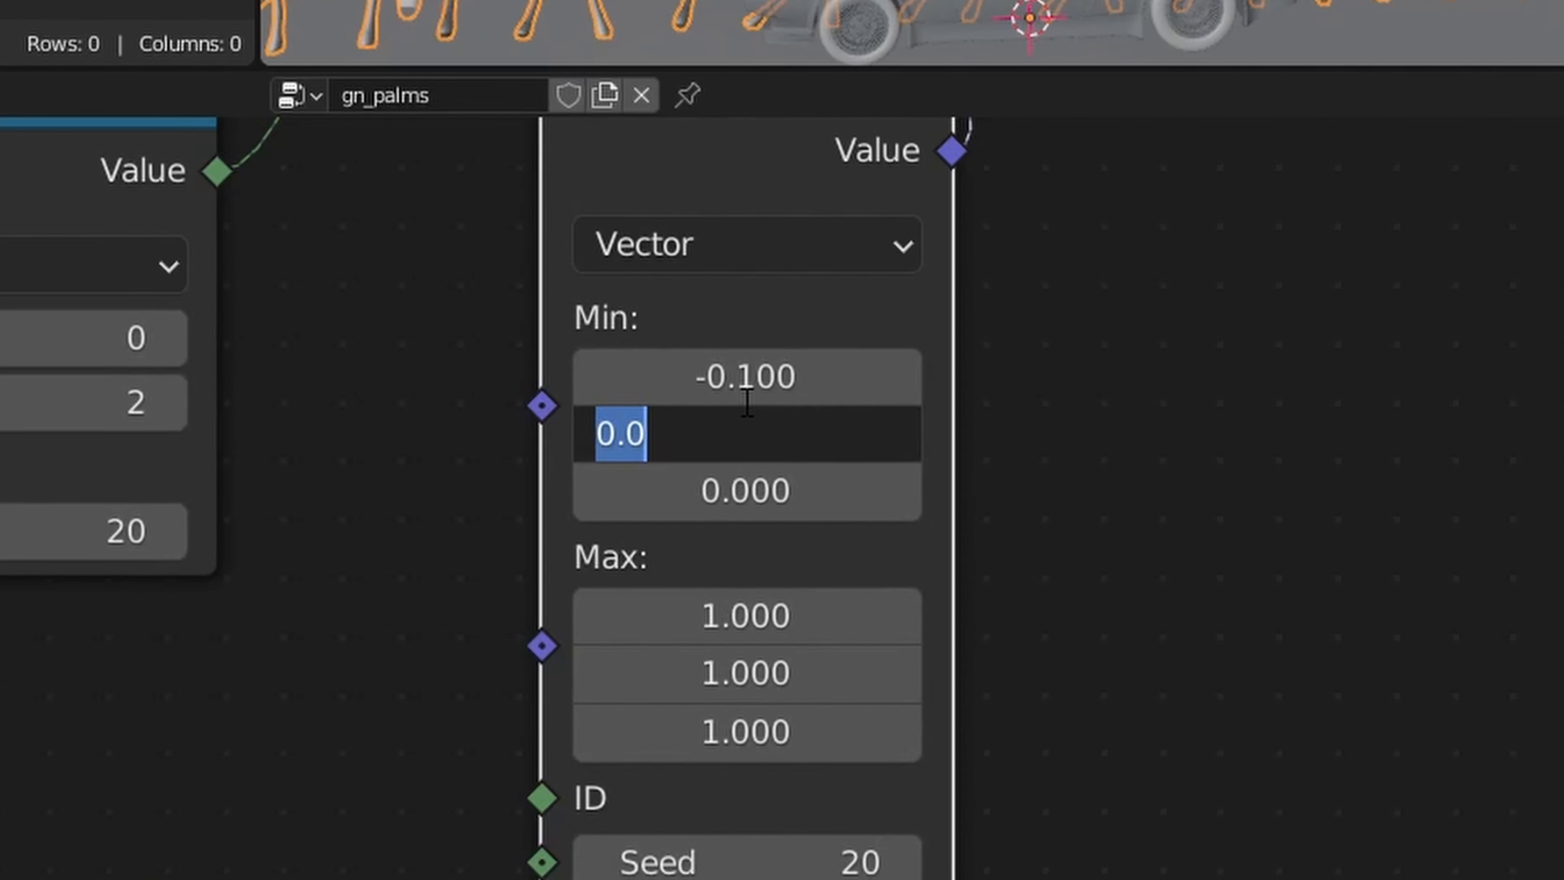
text(.1)
key(Tab)
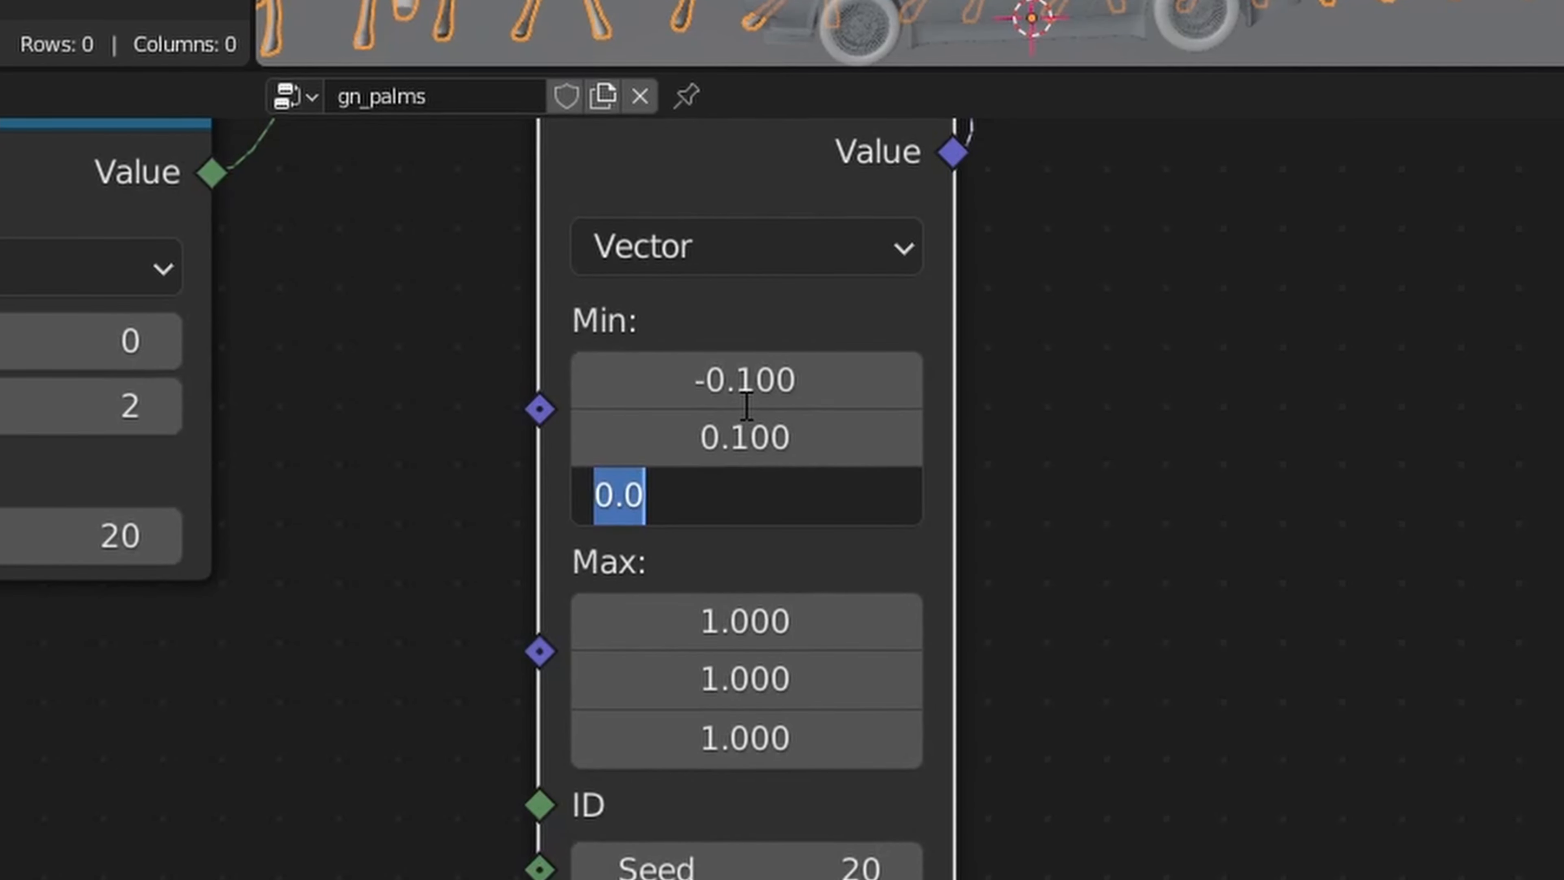
text(24.7)
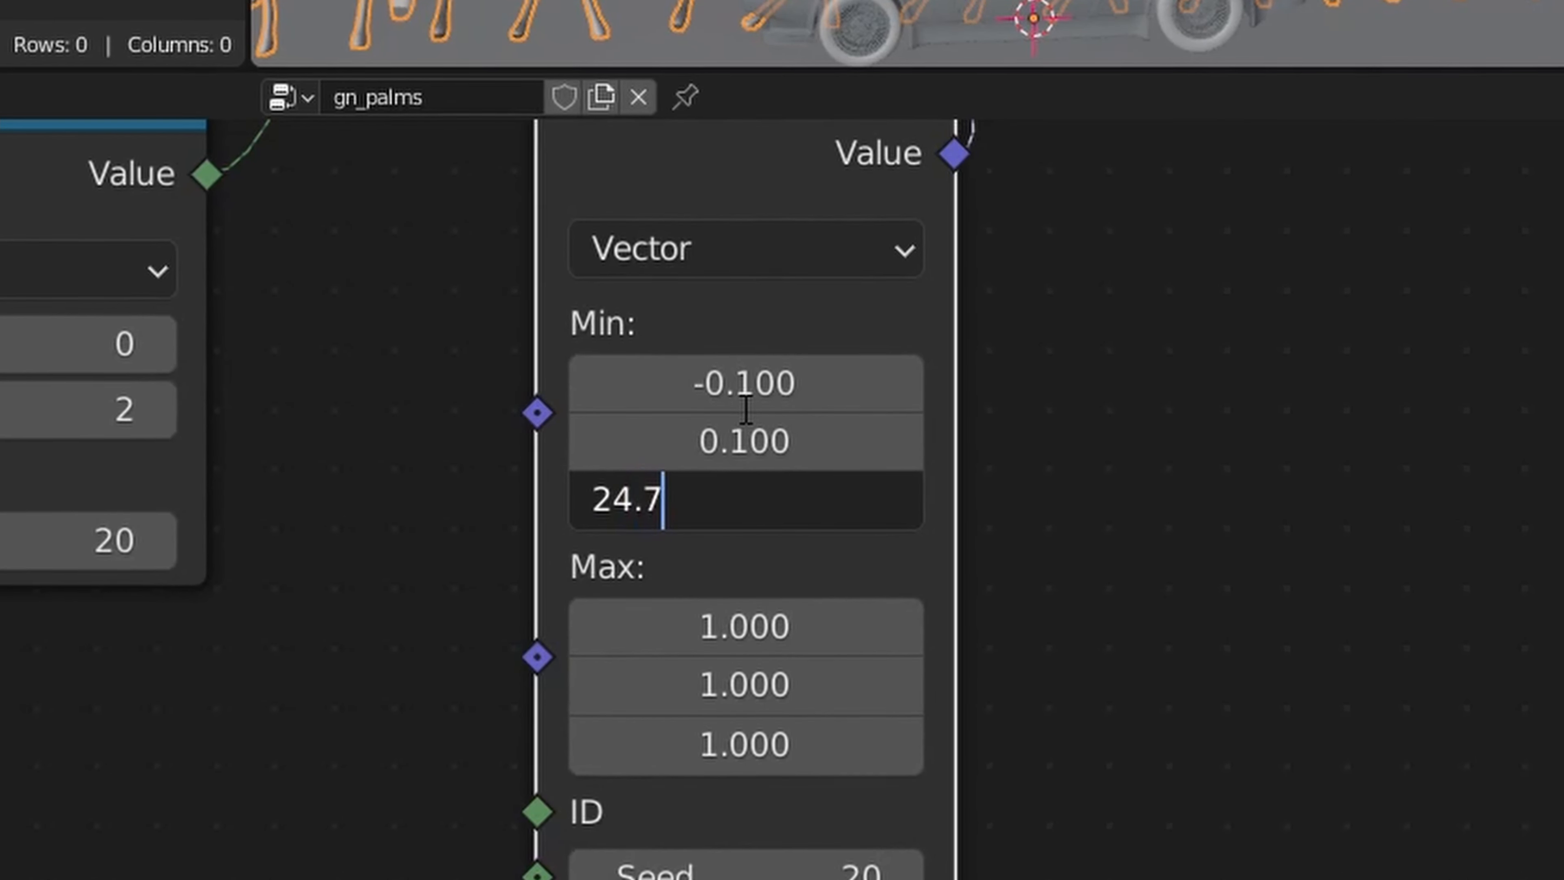
key(Return)
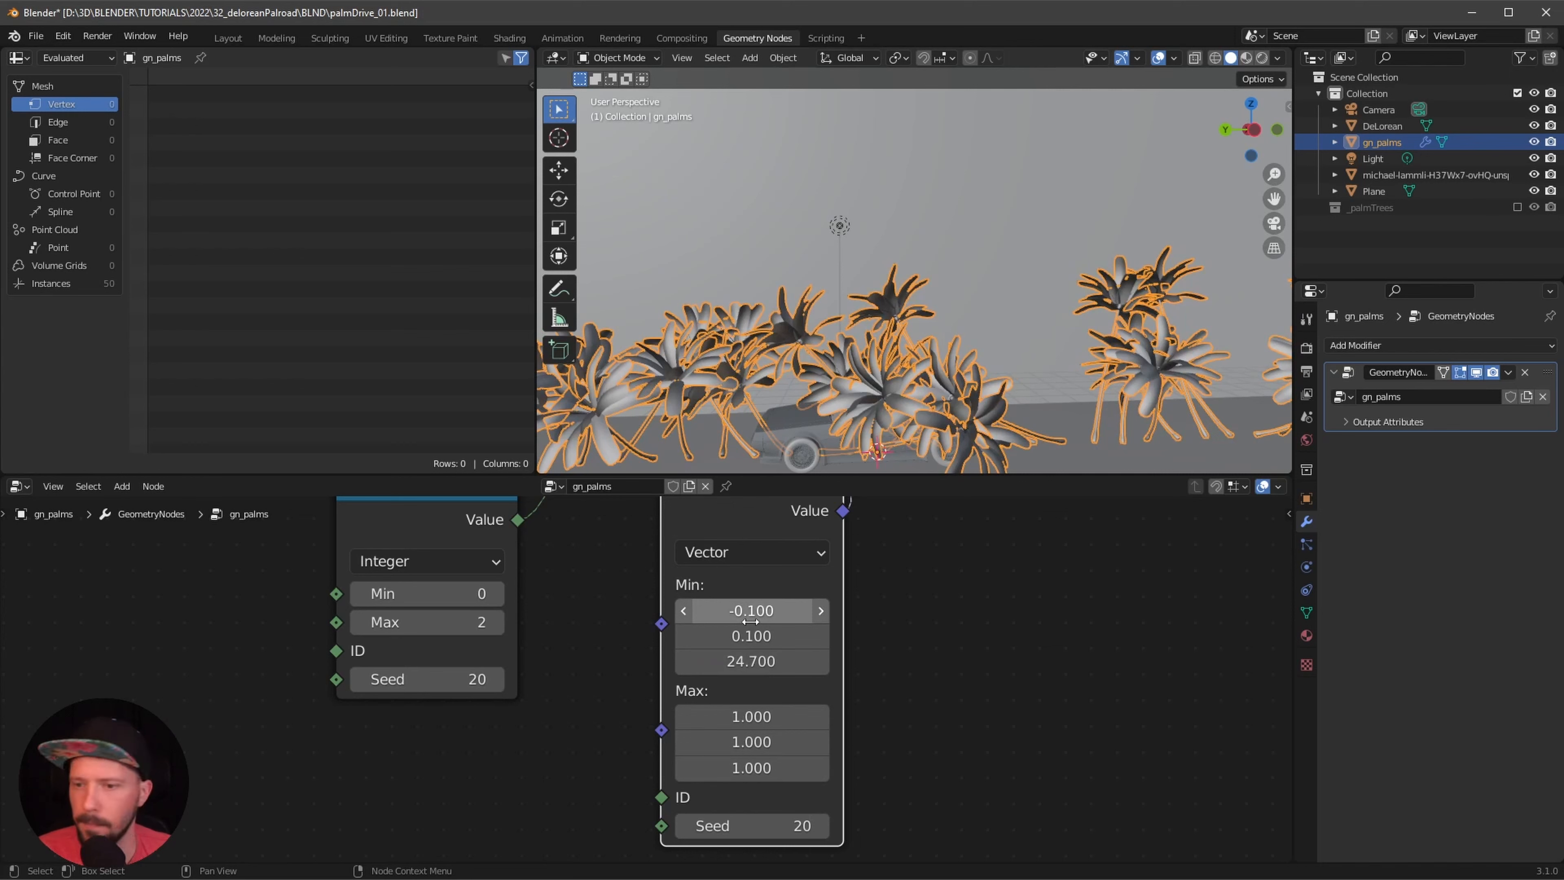
- Set all three Max components of the vector Random Value node to 0
click(755, 707)
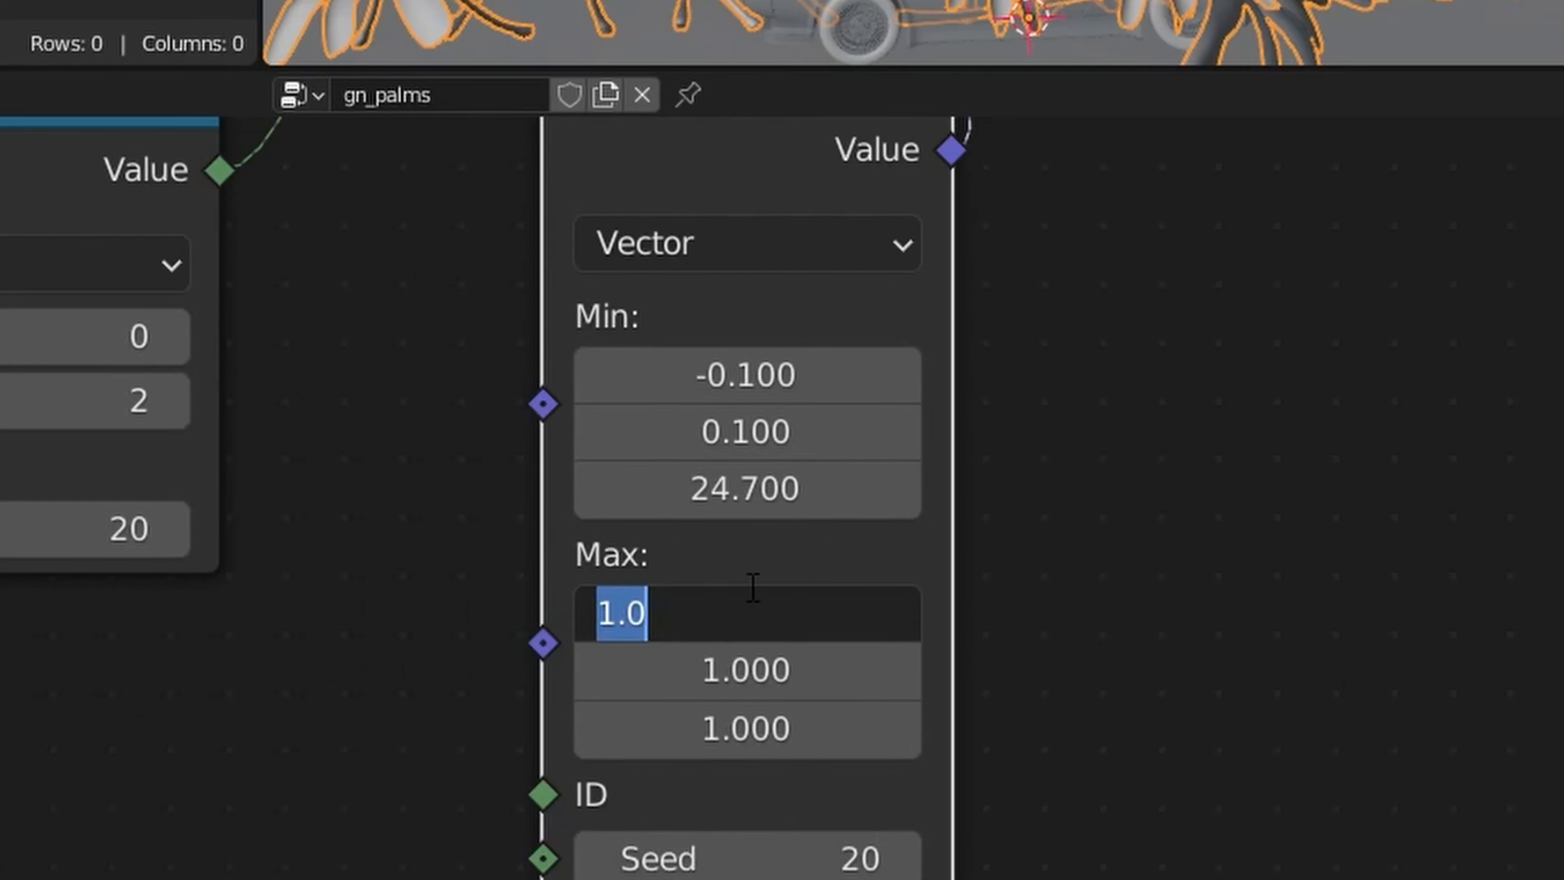
text(0)
key(Tab)
text(0)
key(Tab)
text(0)
key(Return)
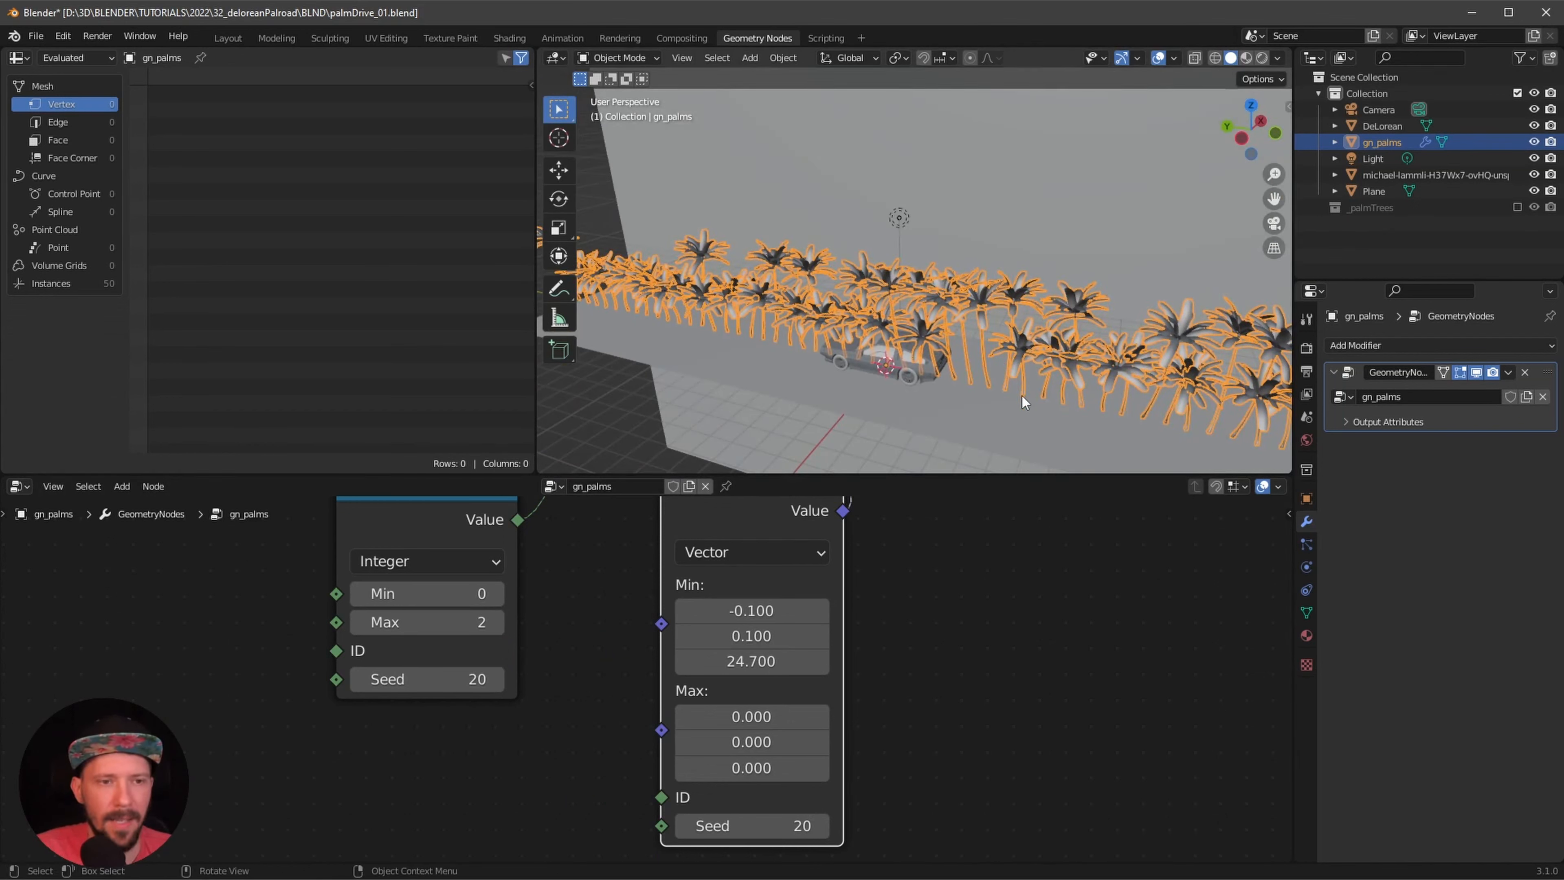
- Duplicate the vector Random Value node, place the copy beside it and change the copy's data type to Float
middle_drag(1062, 639, 980, 757)
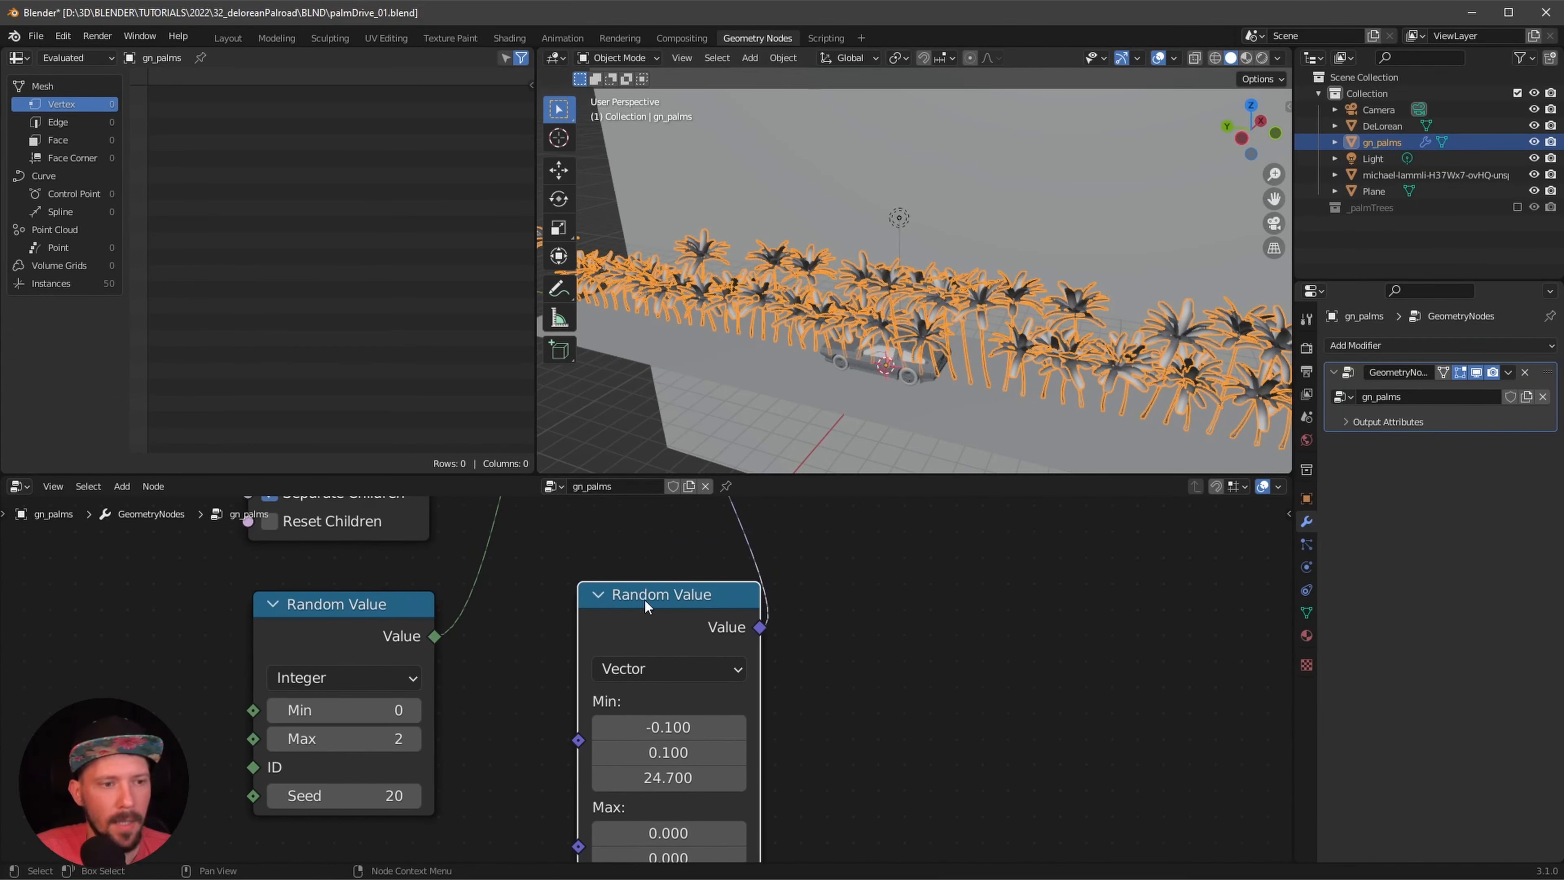
key(shift+d)
click(910, 616)
scroll(806, 666, down, 4)
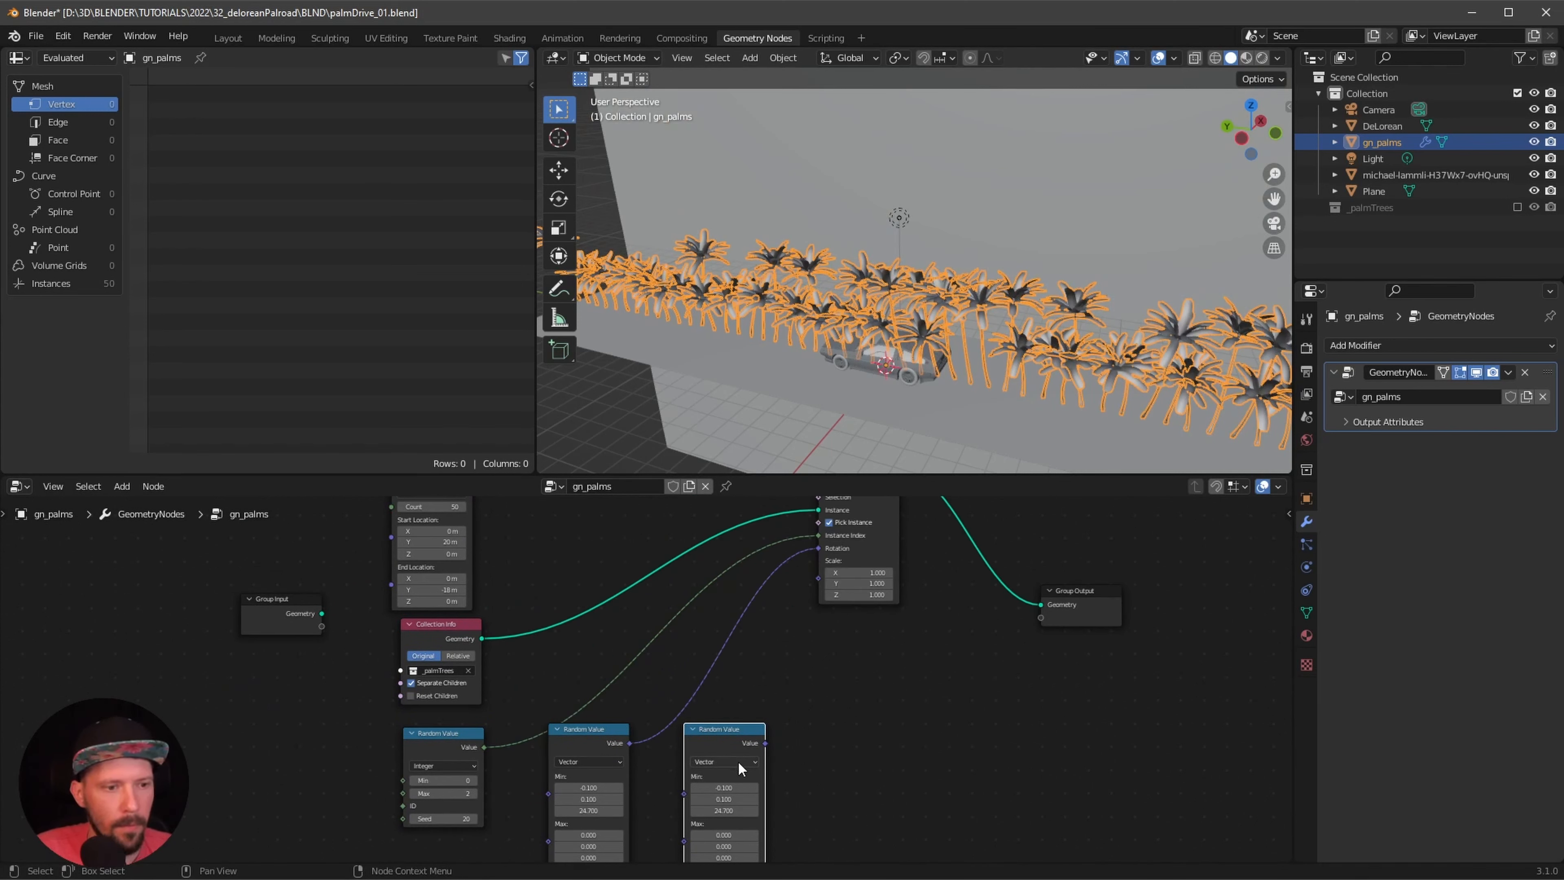
click(738, 761)
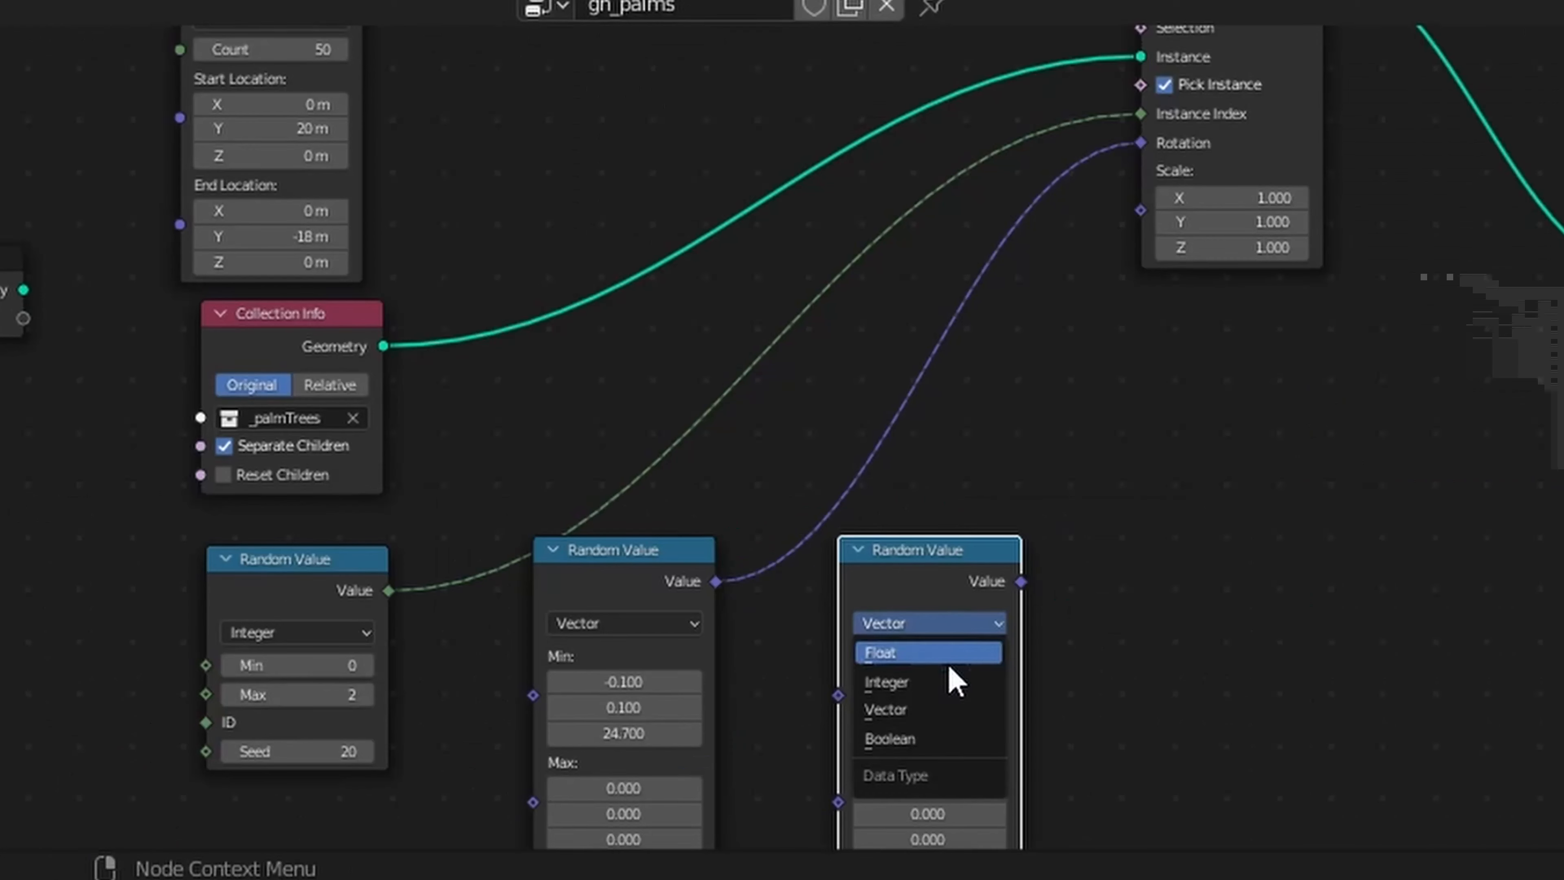
click(687, 774)
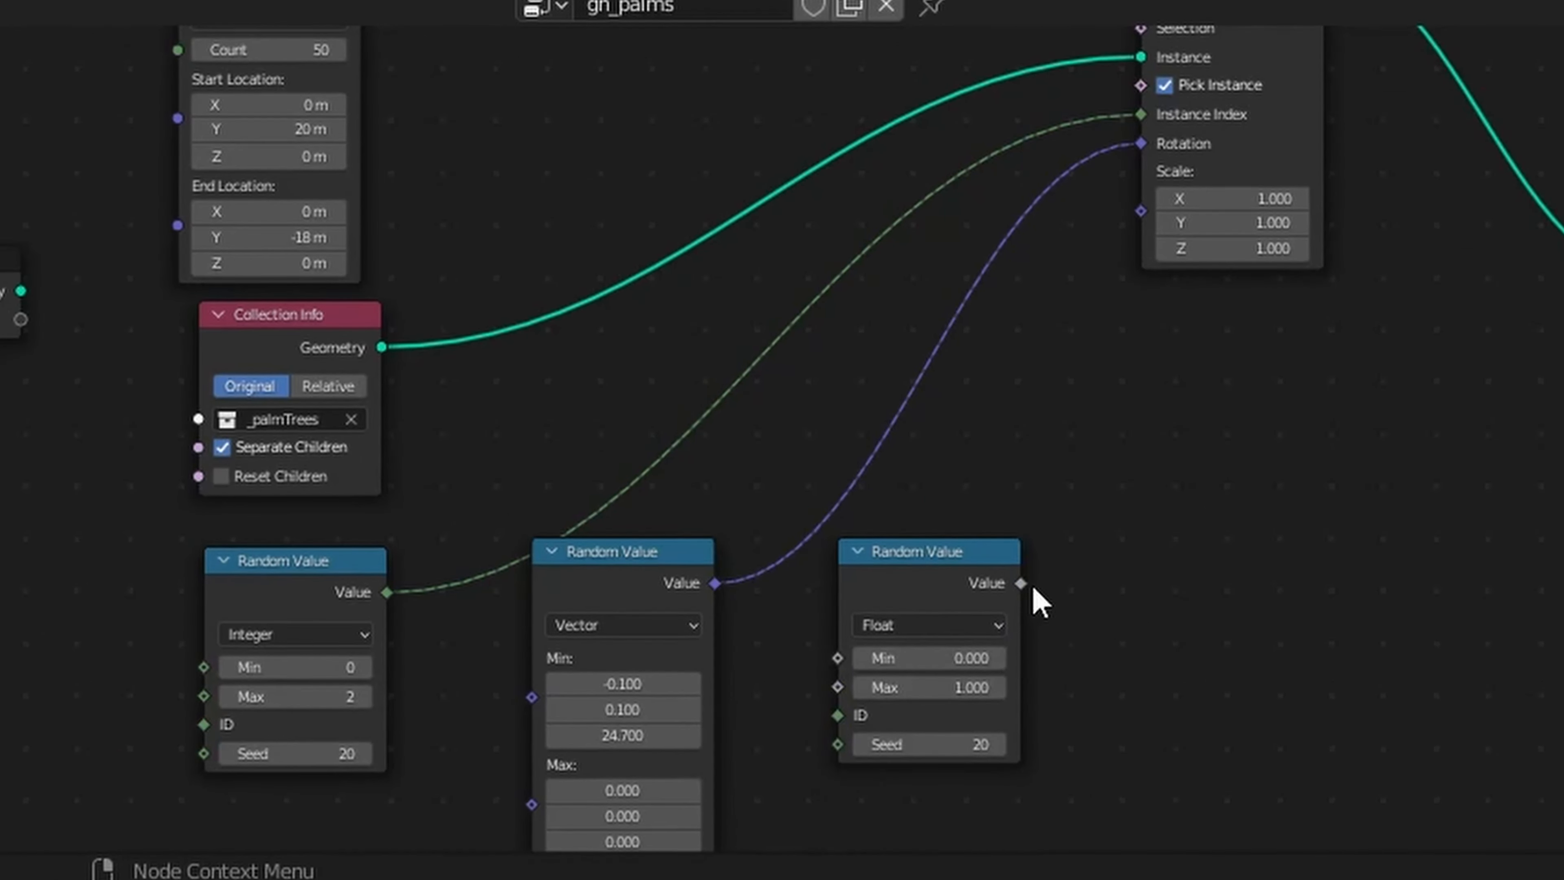
- Connect the float Random Value node's Value output to the Scale input of Instance on Points
drag(1022, 583, 1122, 343)
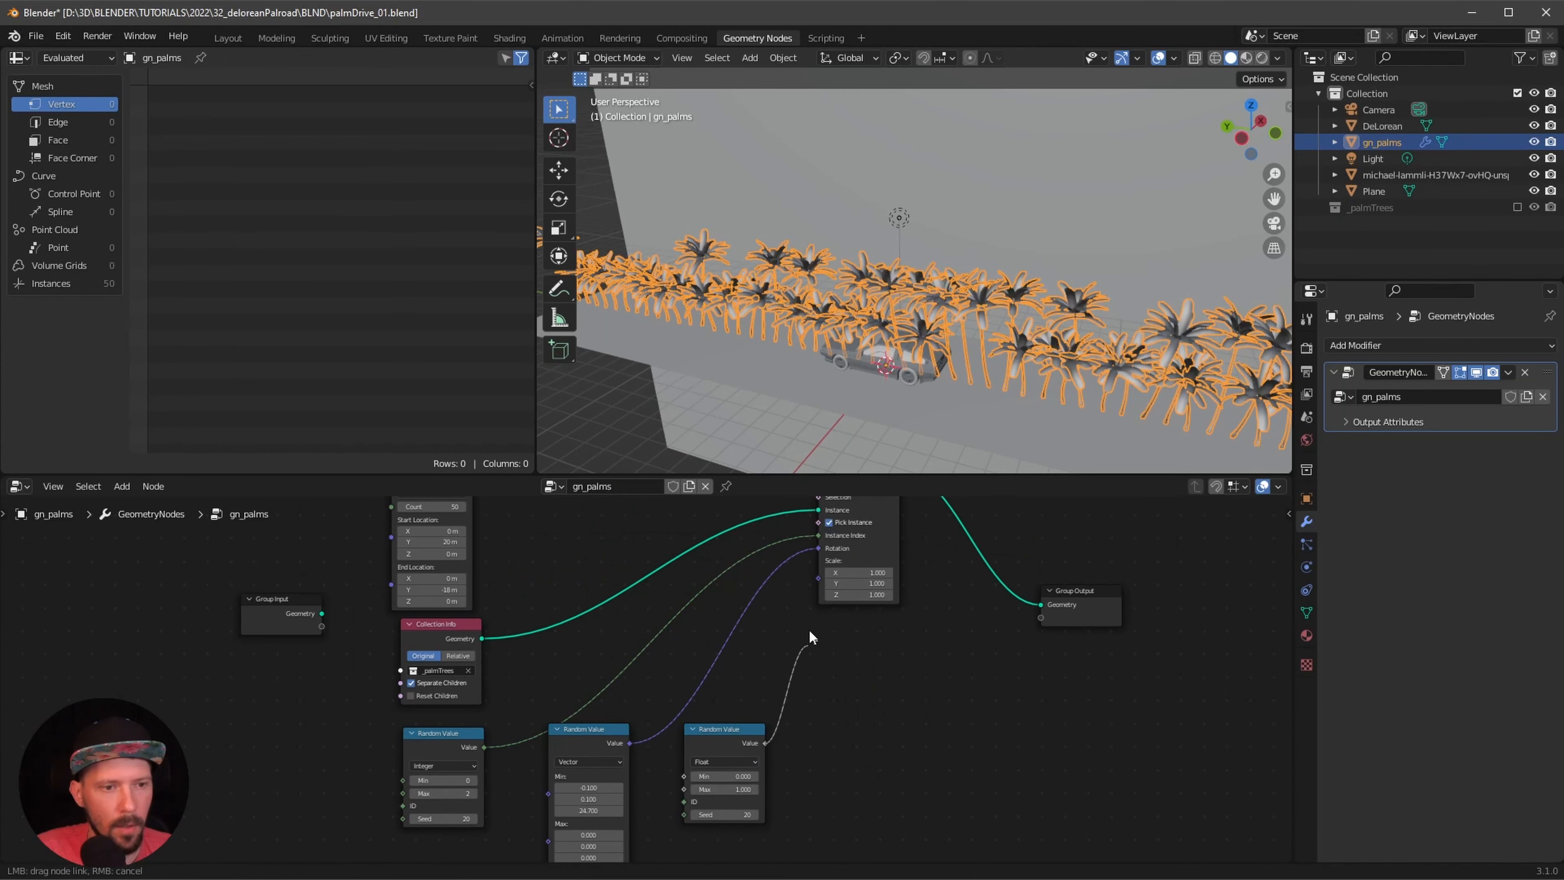
drag(815, 582, 818, 561)
ctrl+middle_drag(843, 753, 1012, 649)
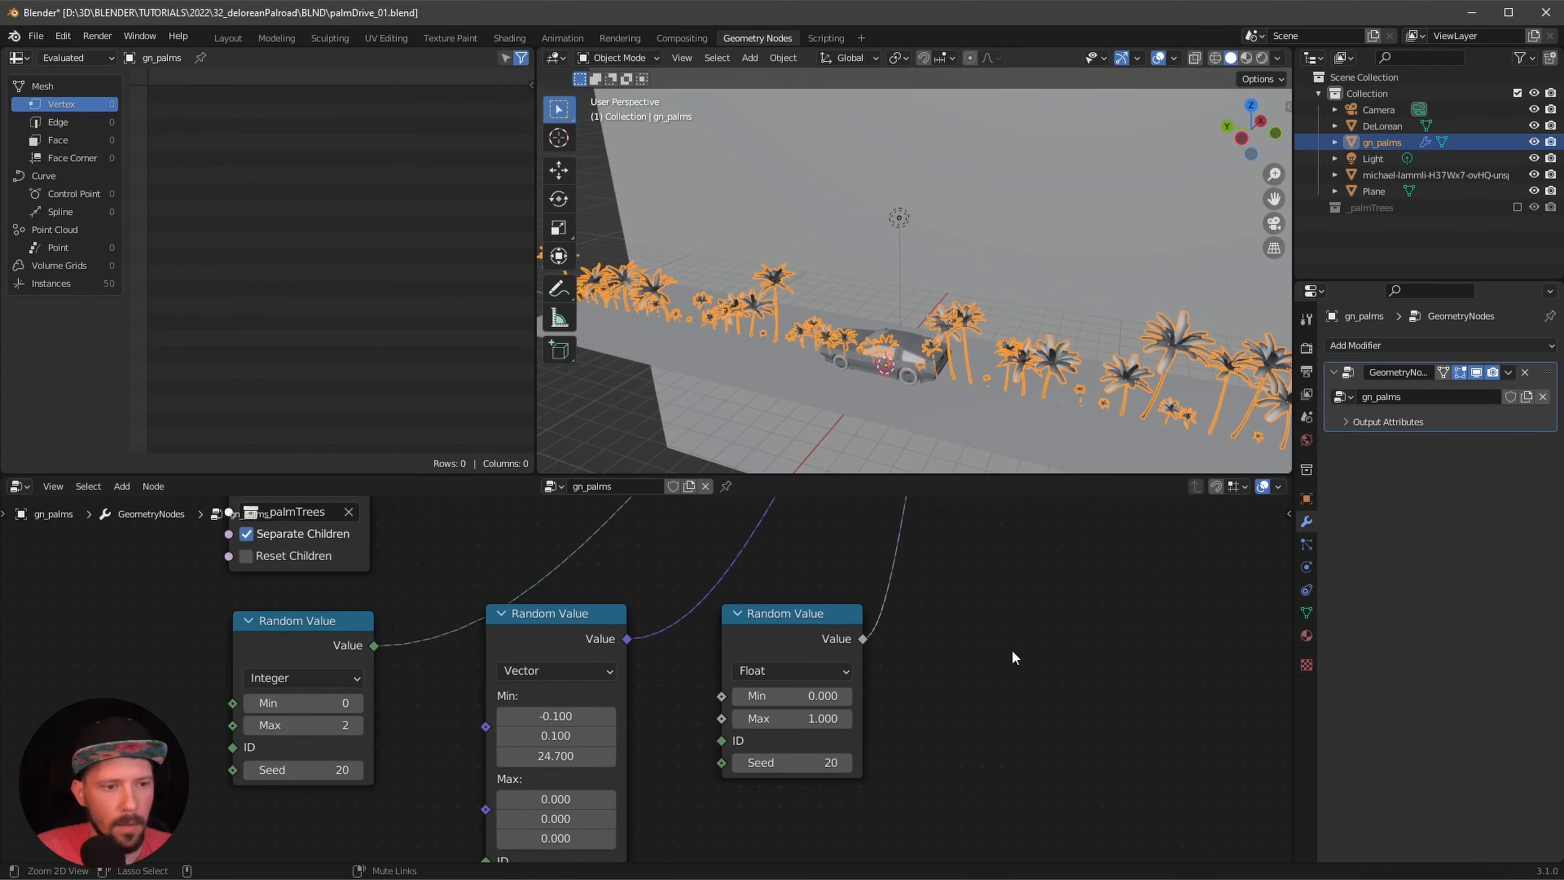
- Set the float Random Value node's Min to 1 and Max to 1.4
scroll(930, 762, up, 3)
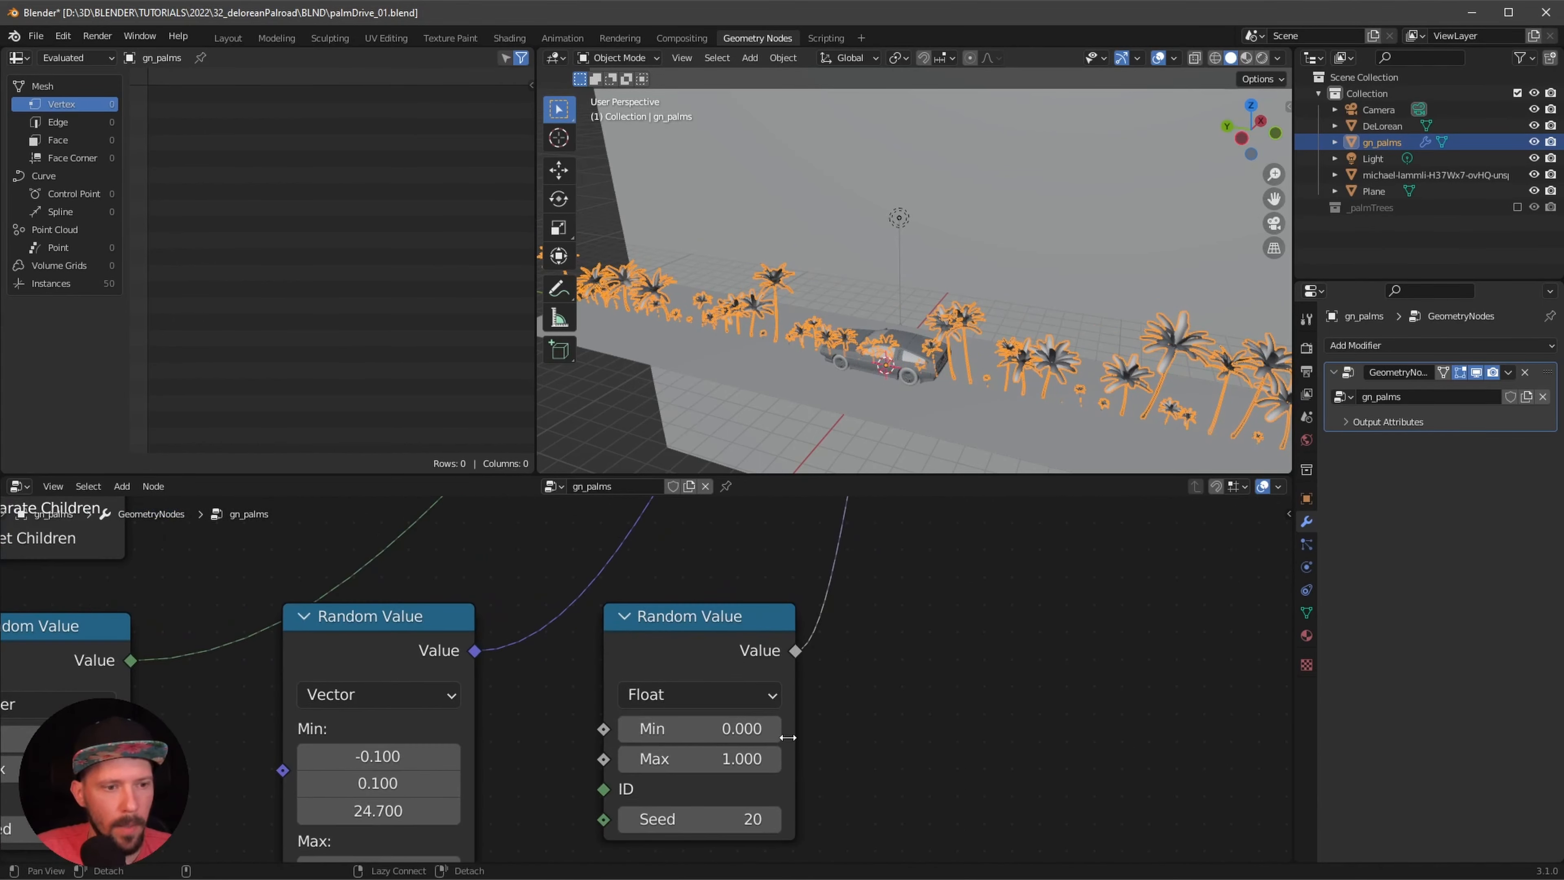
click(739, 728)
text(1)
key(Tab)
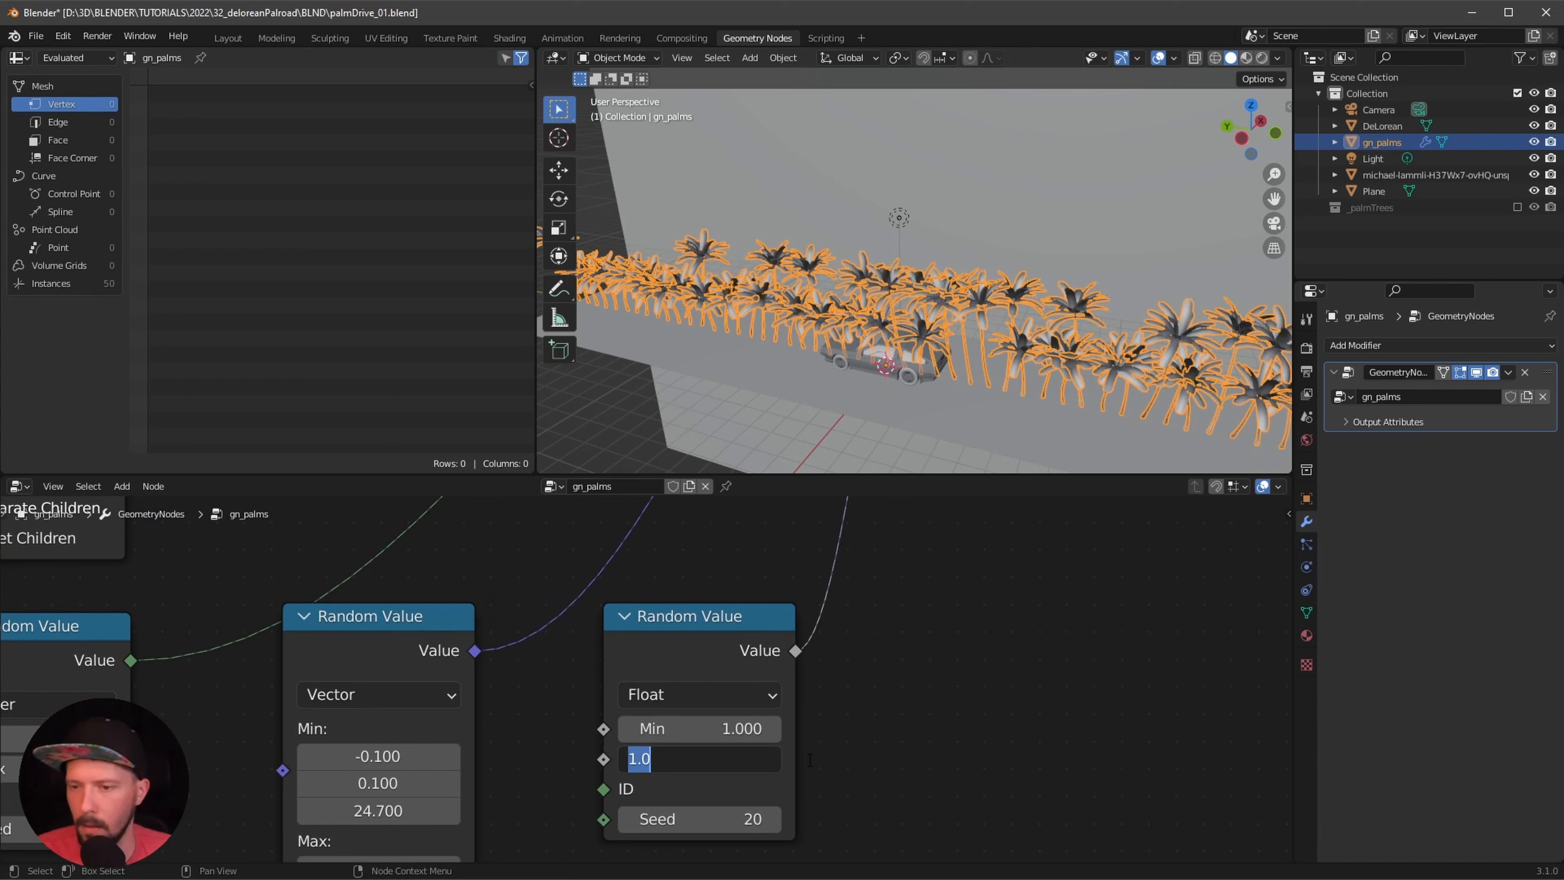
text(1.4)
key(Return)
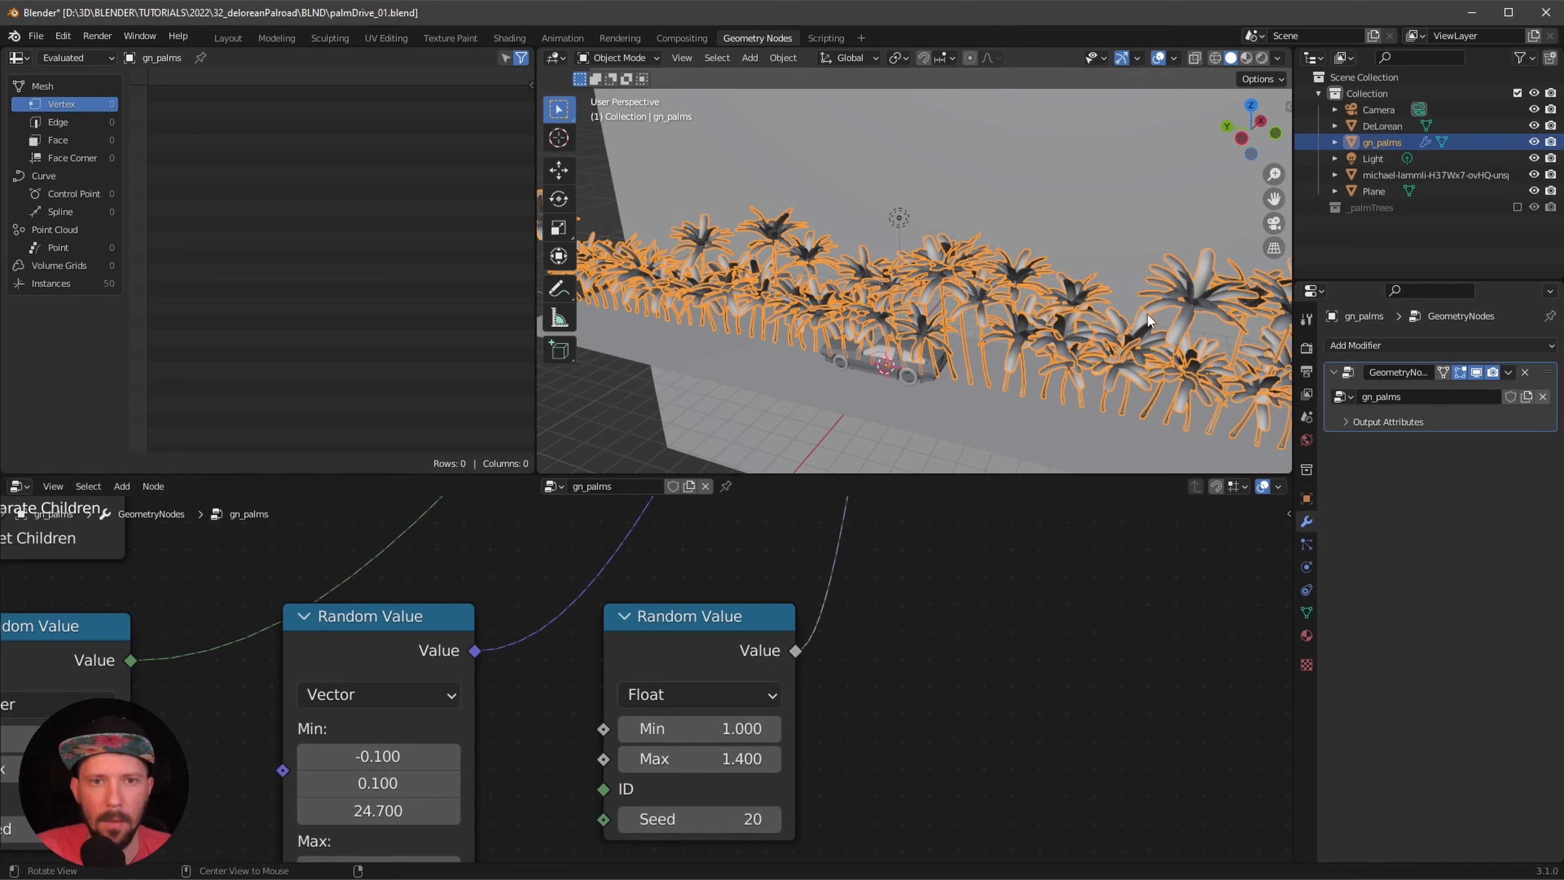
- Select the backdrop image and the ground plane in the viewport and look along the row of palms
middle_drag(1038, 416, 1061, 340)
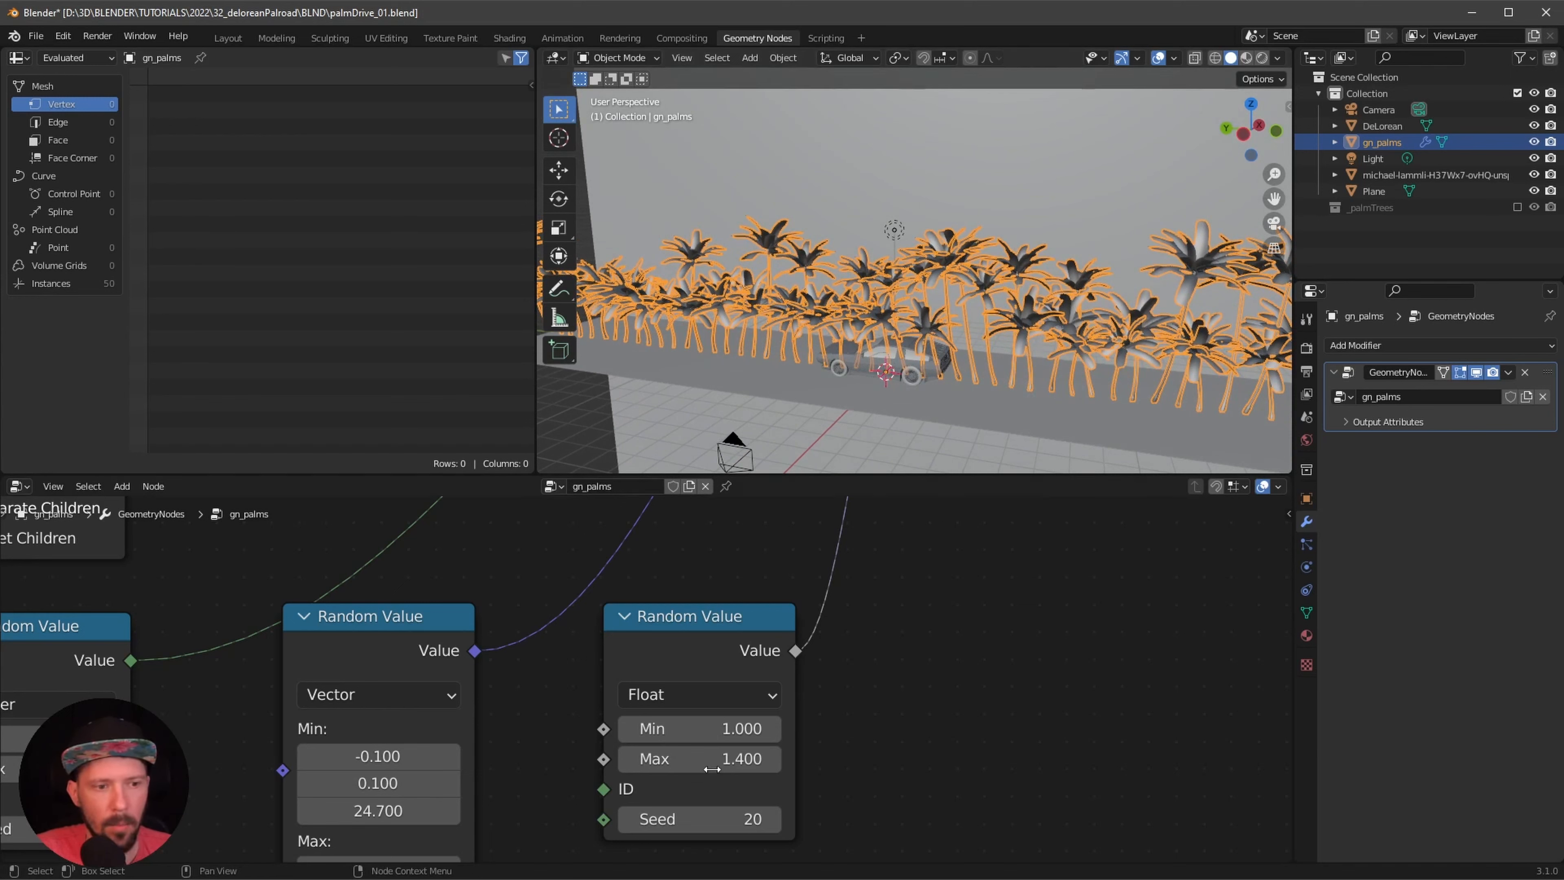
drag(742, 754, 785, 770)
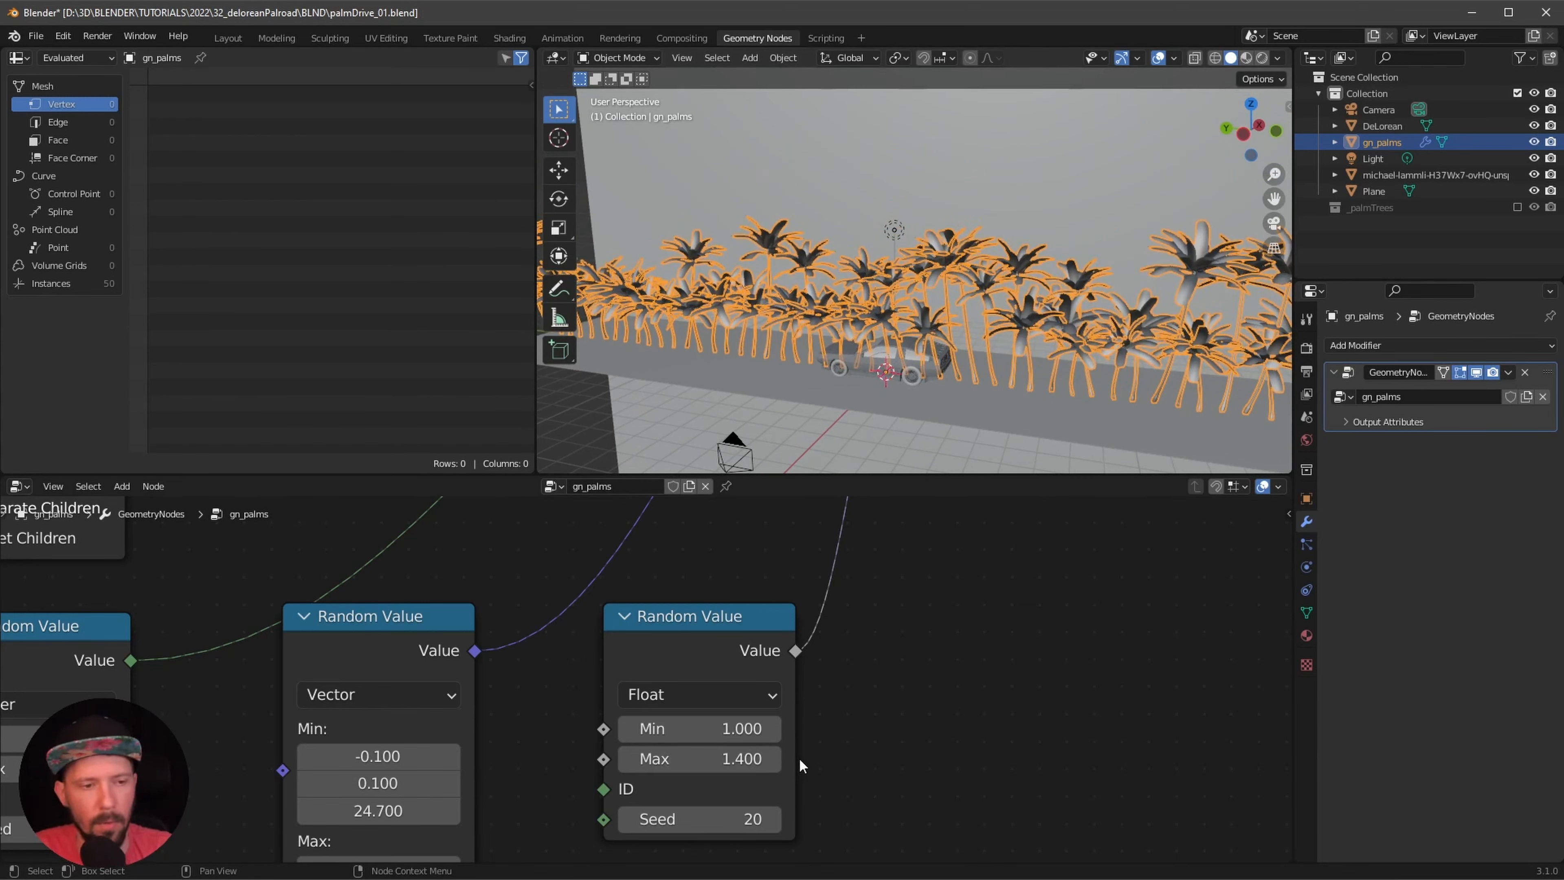
middle_drag(988, 735, 894, 724)
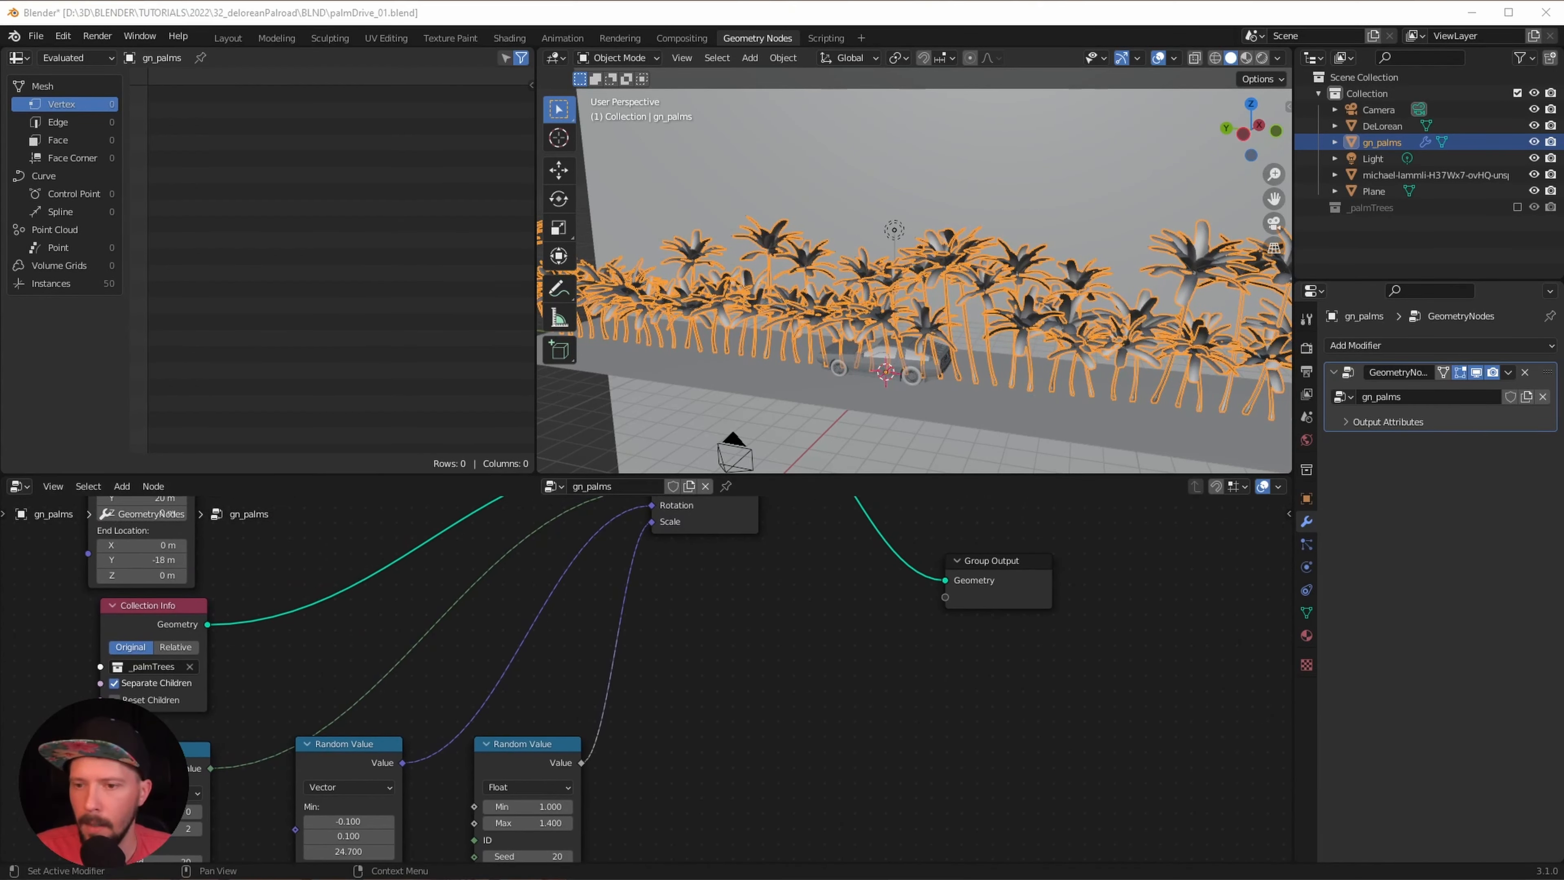
drag(982, 398, 937, 385)
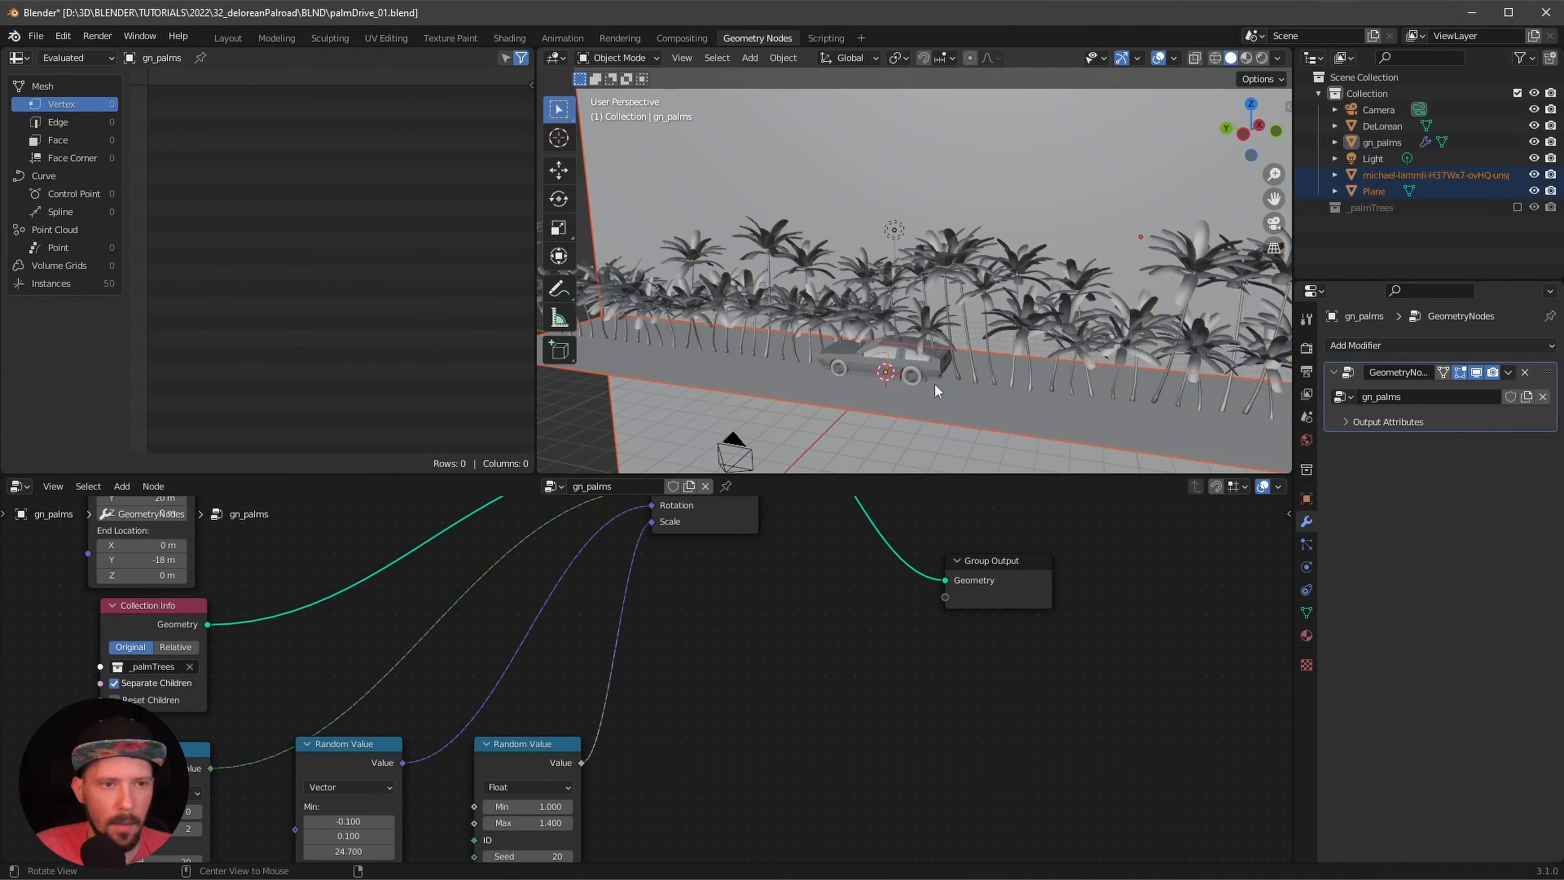
middle_drag(935, 383, 813, 371)
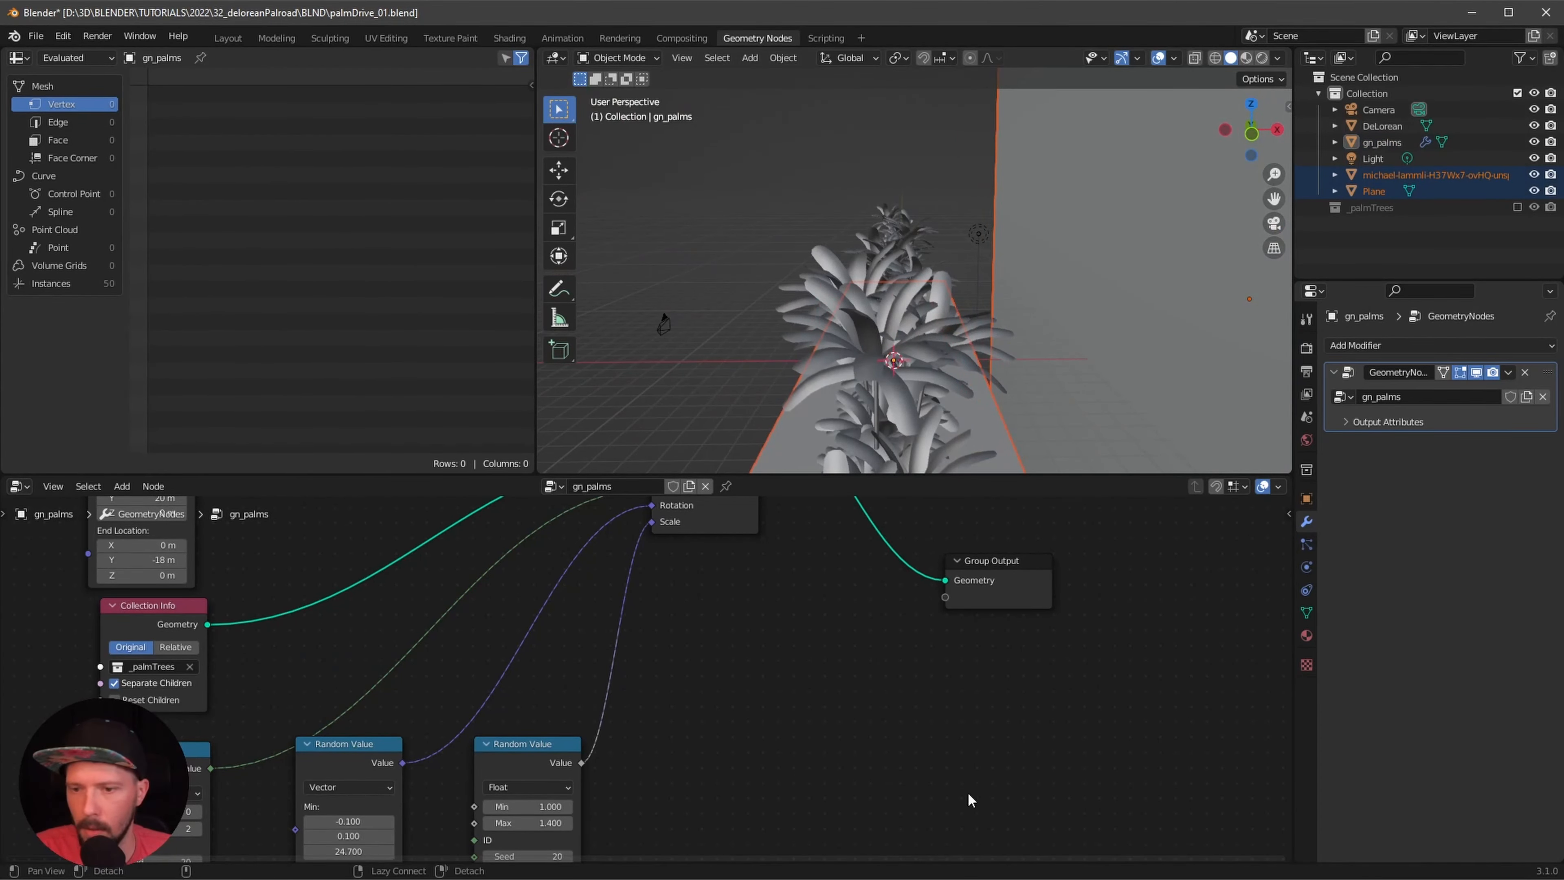
- Add a Transform node and insert it on the link between Instance on Points and Group Output
middle_drag(988, 814, 851, 806)
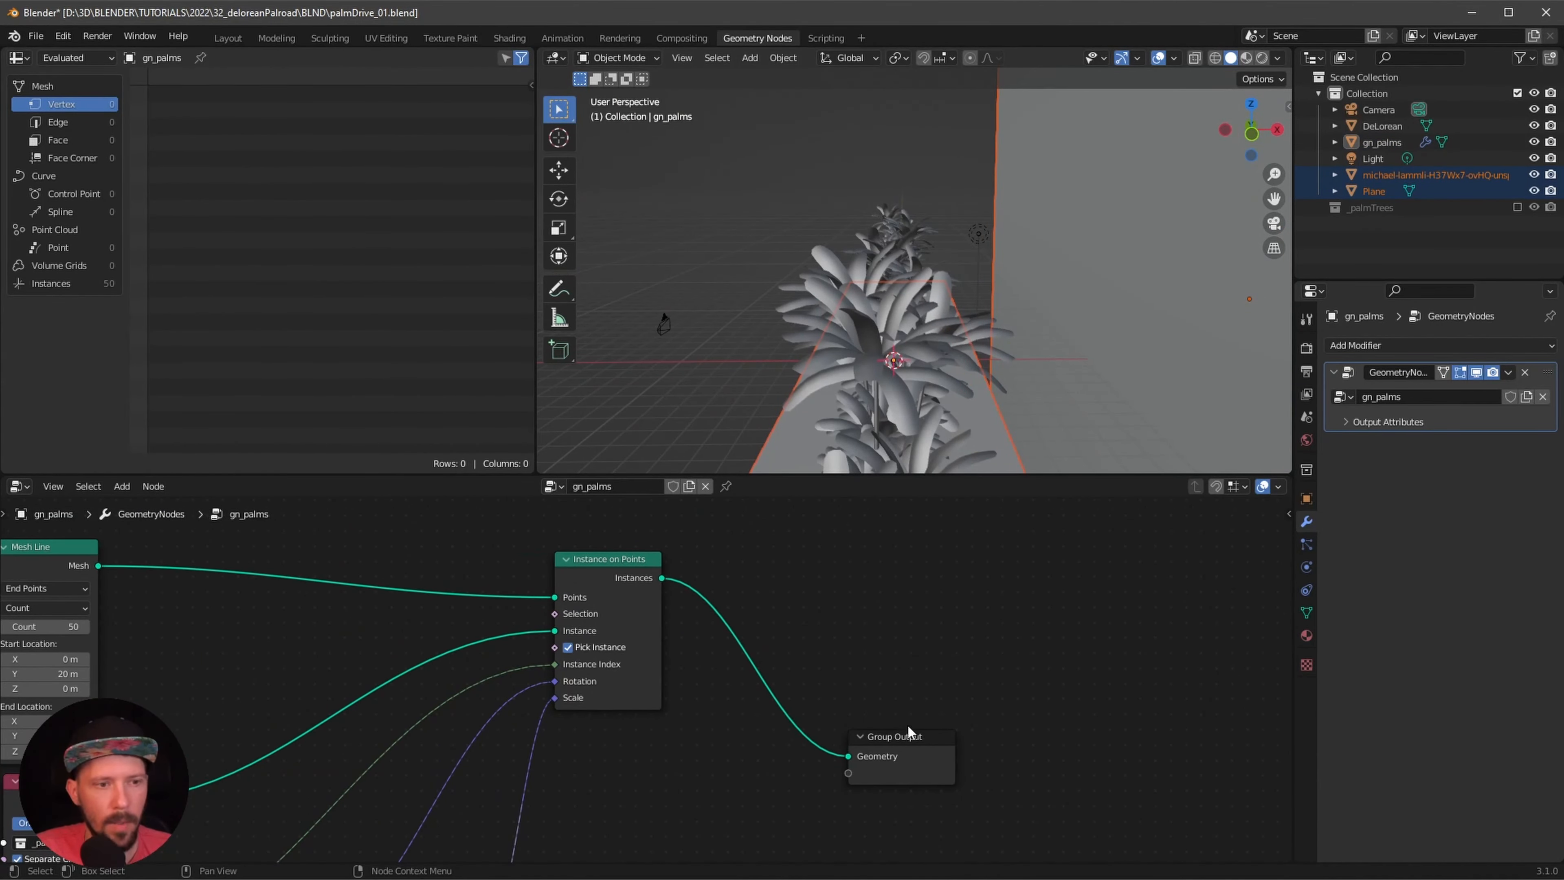
click(911, 733)
click(922, 621)
key(shift+a)
click(905, 544)
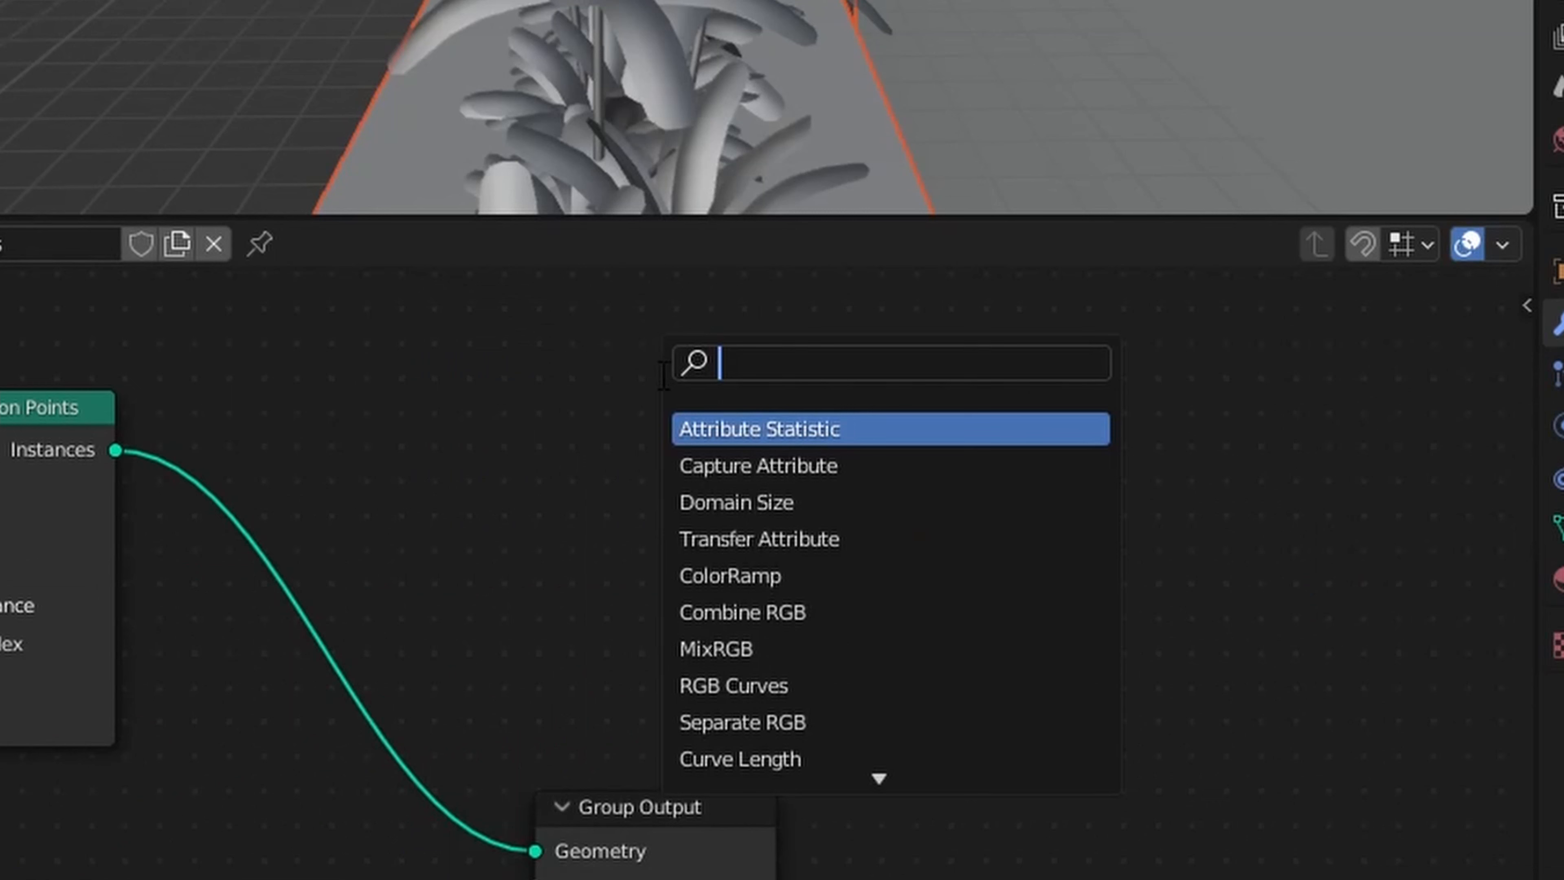
text(tra)
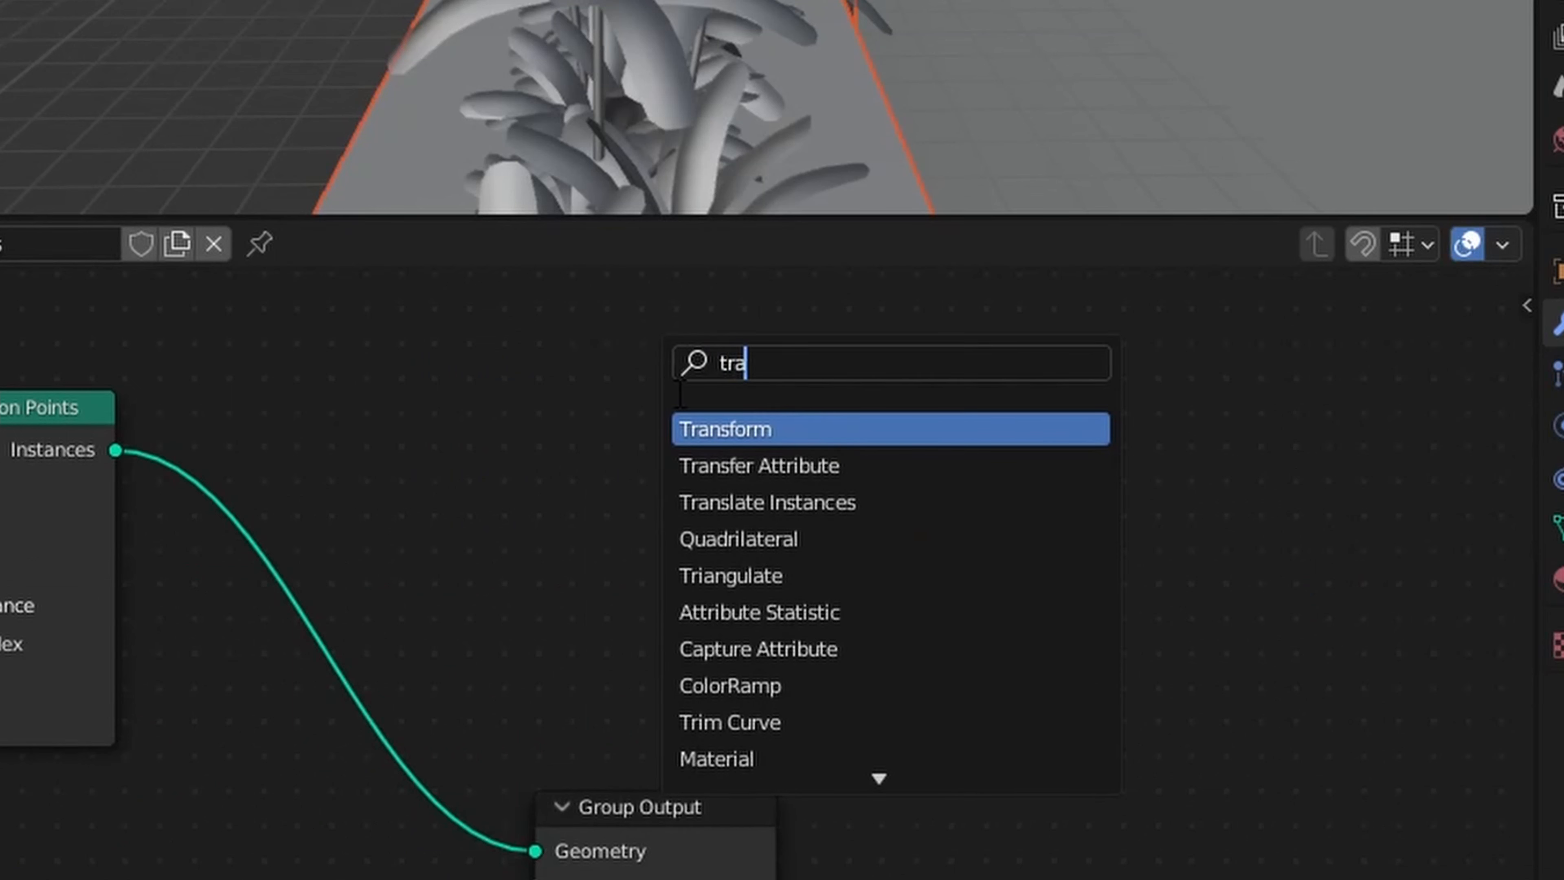
key(Return)
click(511, 536)
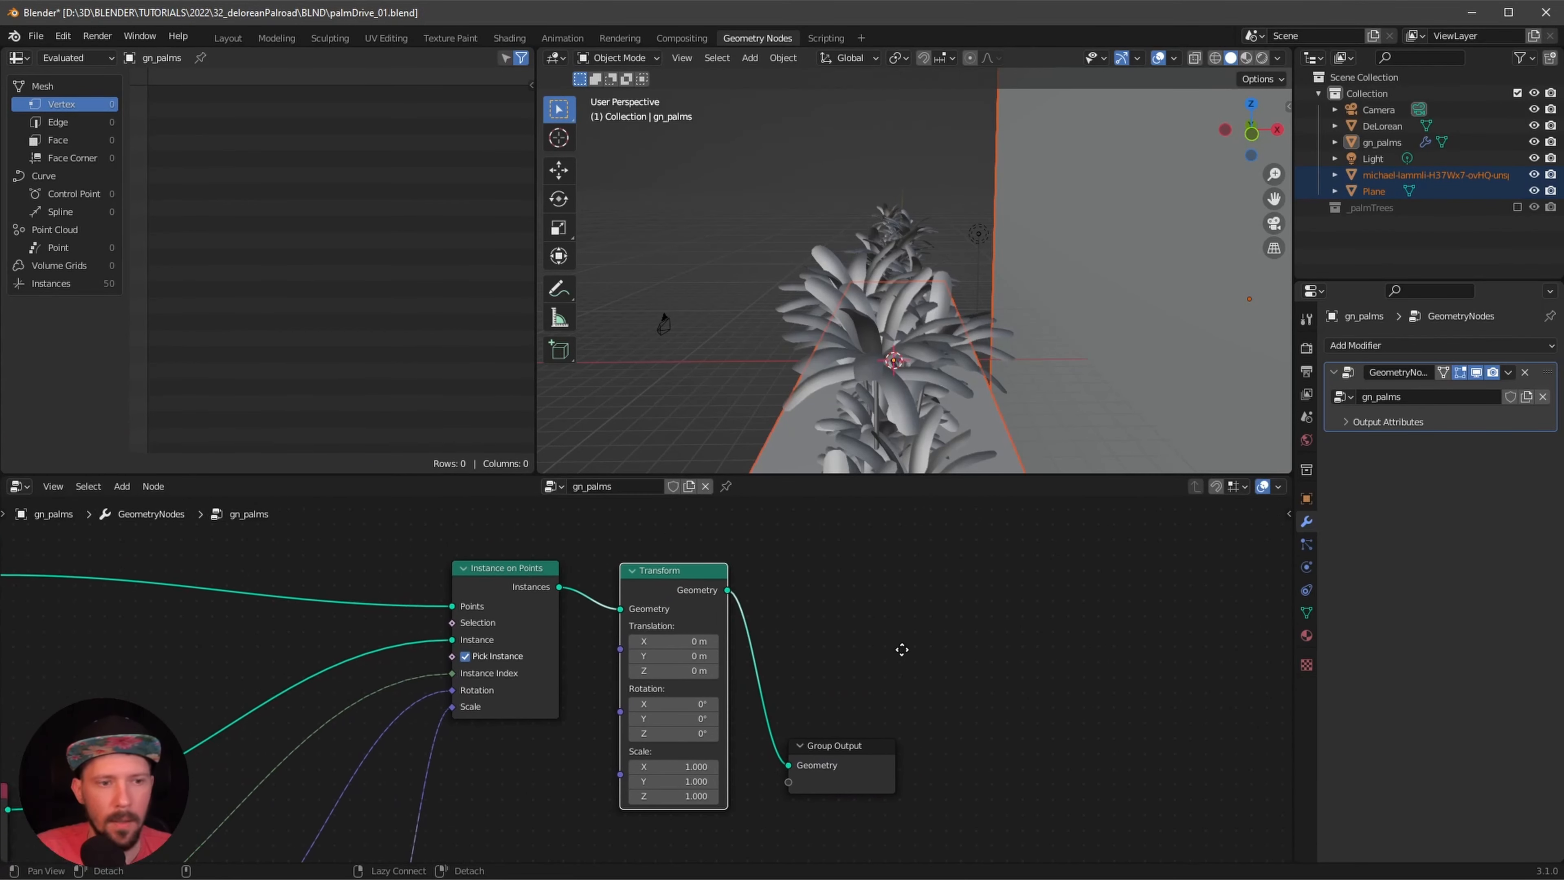
- Set the Transform node's Translation to 4.2 m in X and -0.1 m in Z, and view the palms through the camera
scroll(995, 622, up, 2)
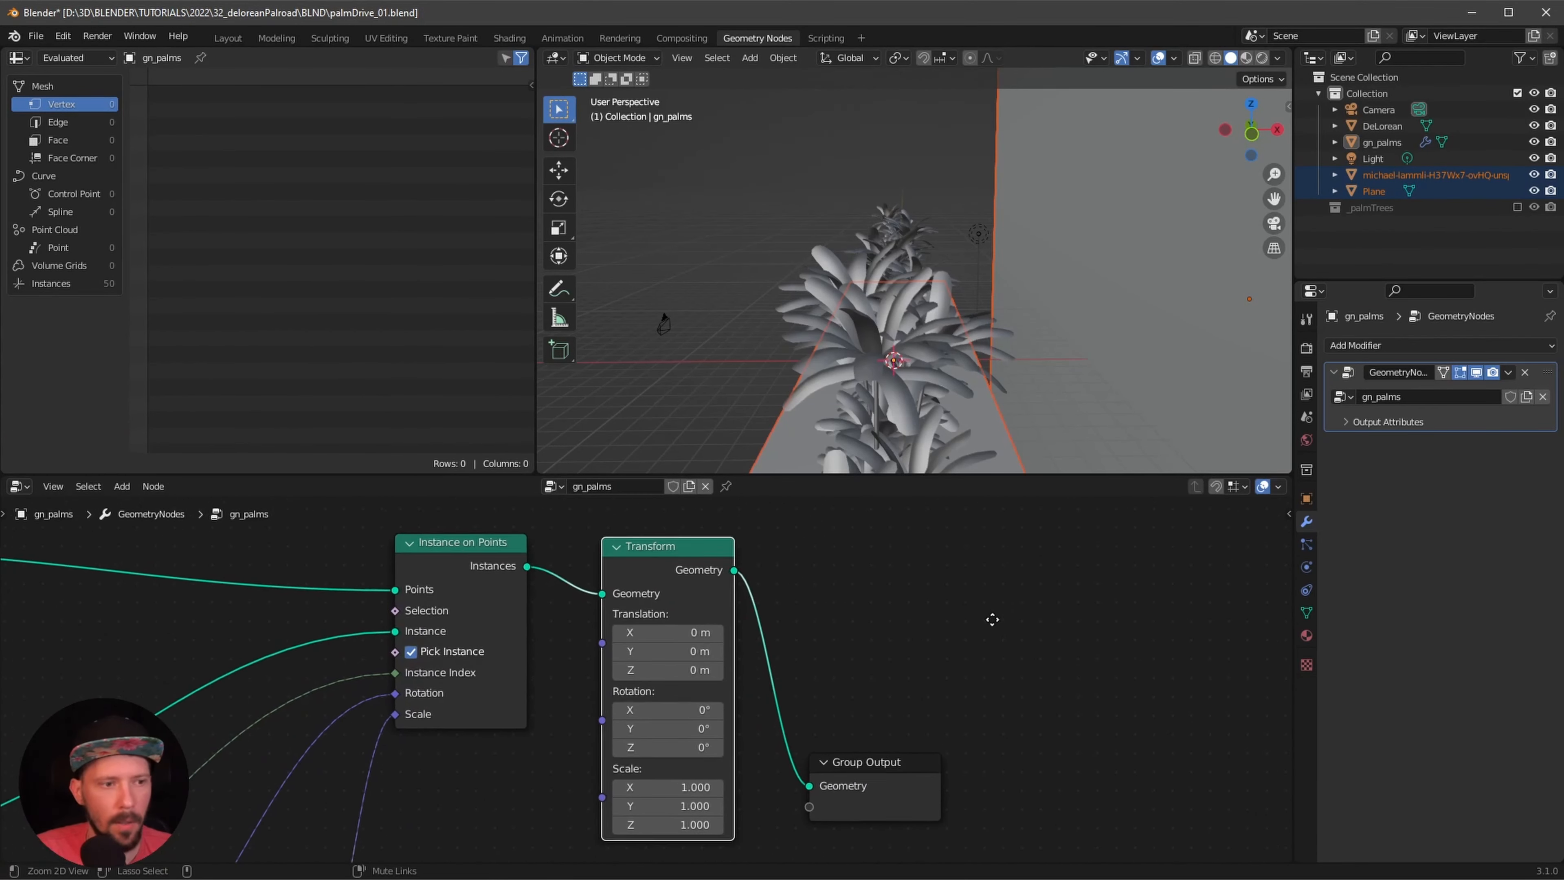
scroll(1018, 689, up, 2)
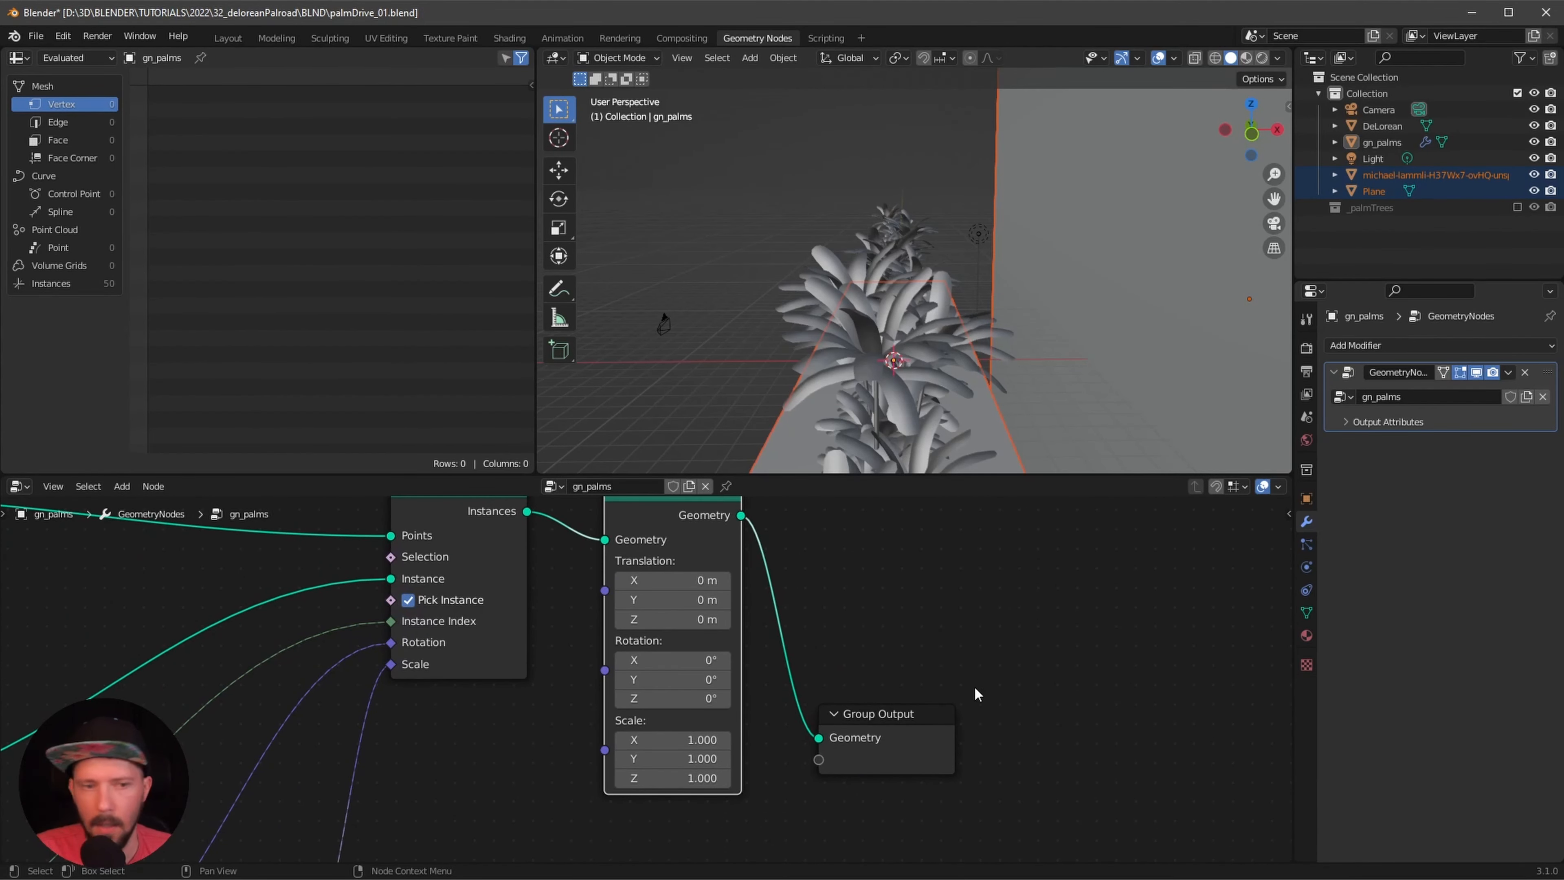
click(691, 582)
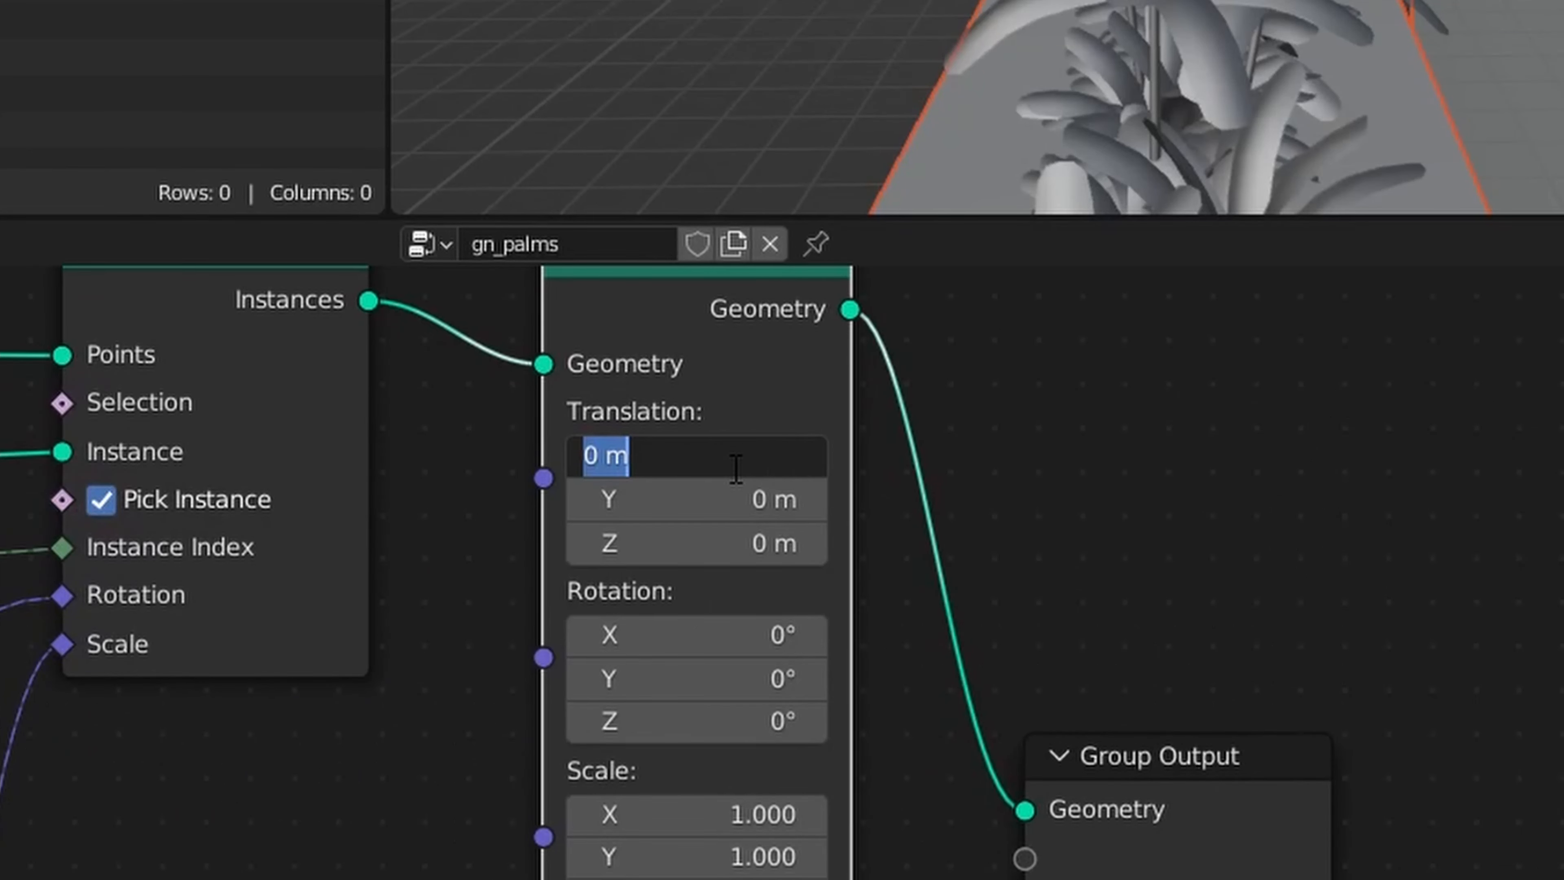
text(4.2)
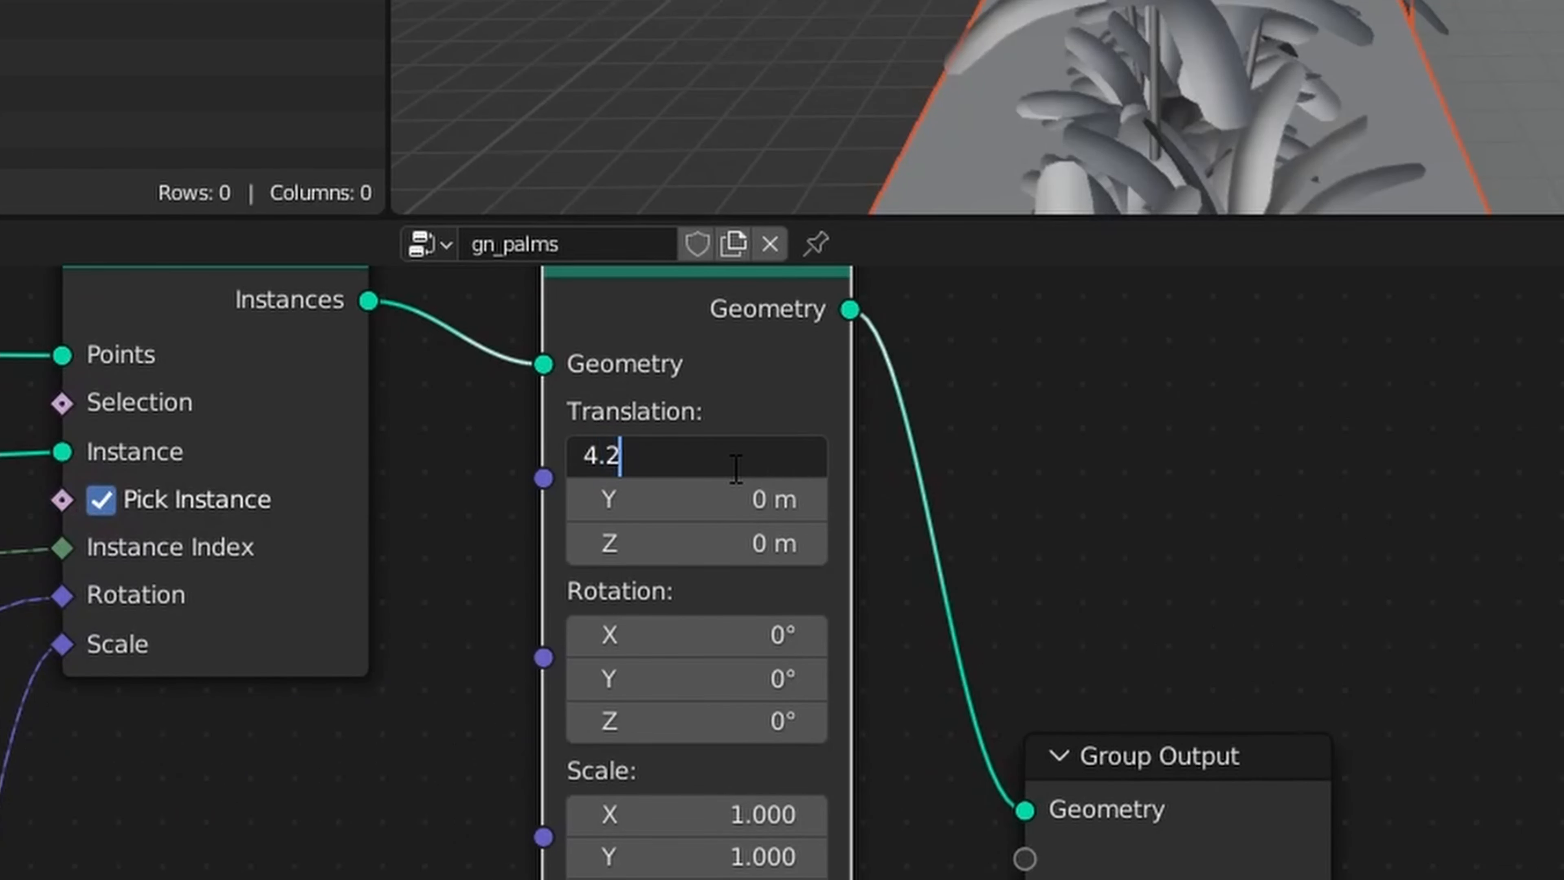
key(Tab)
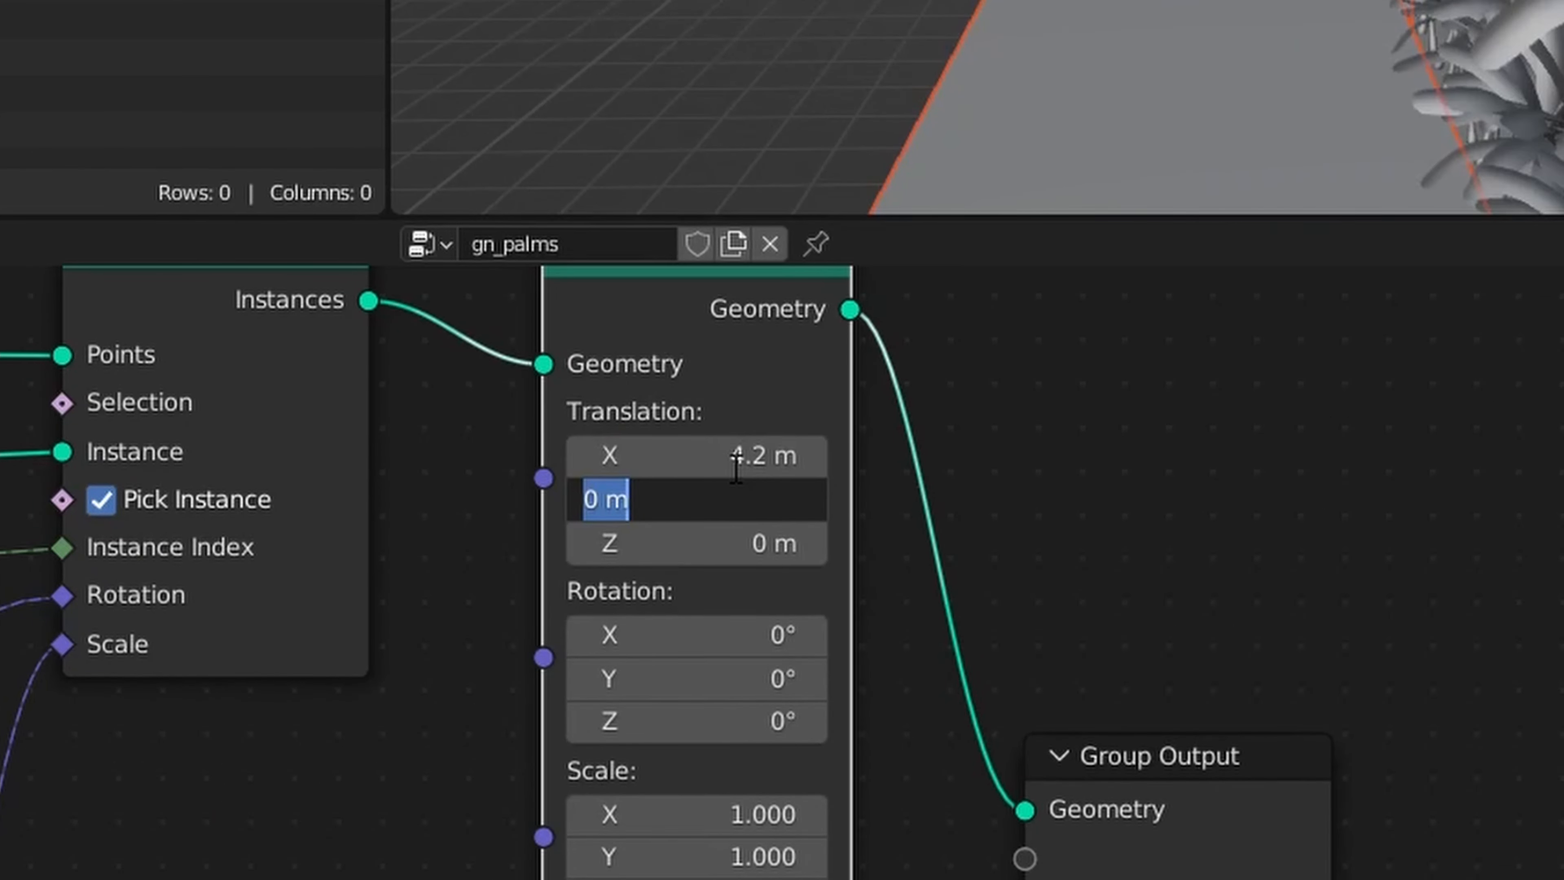
key(Tab)
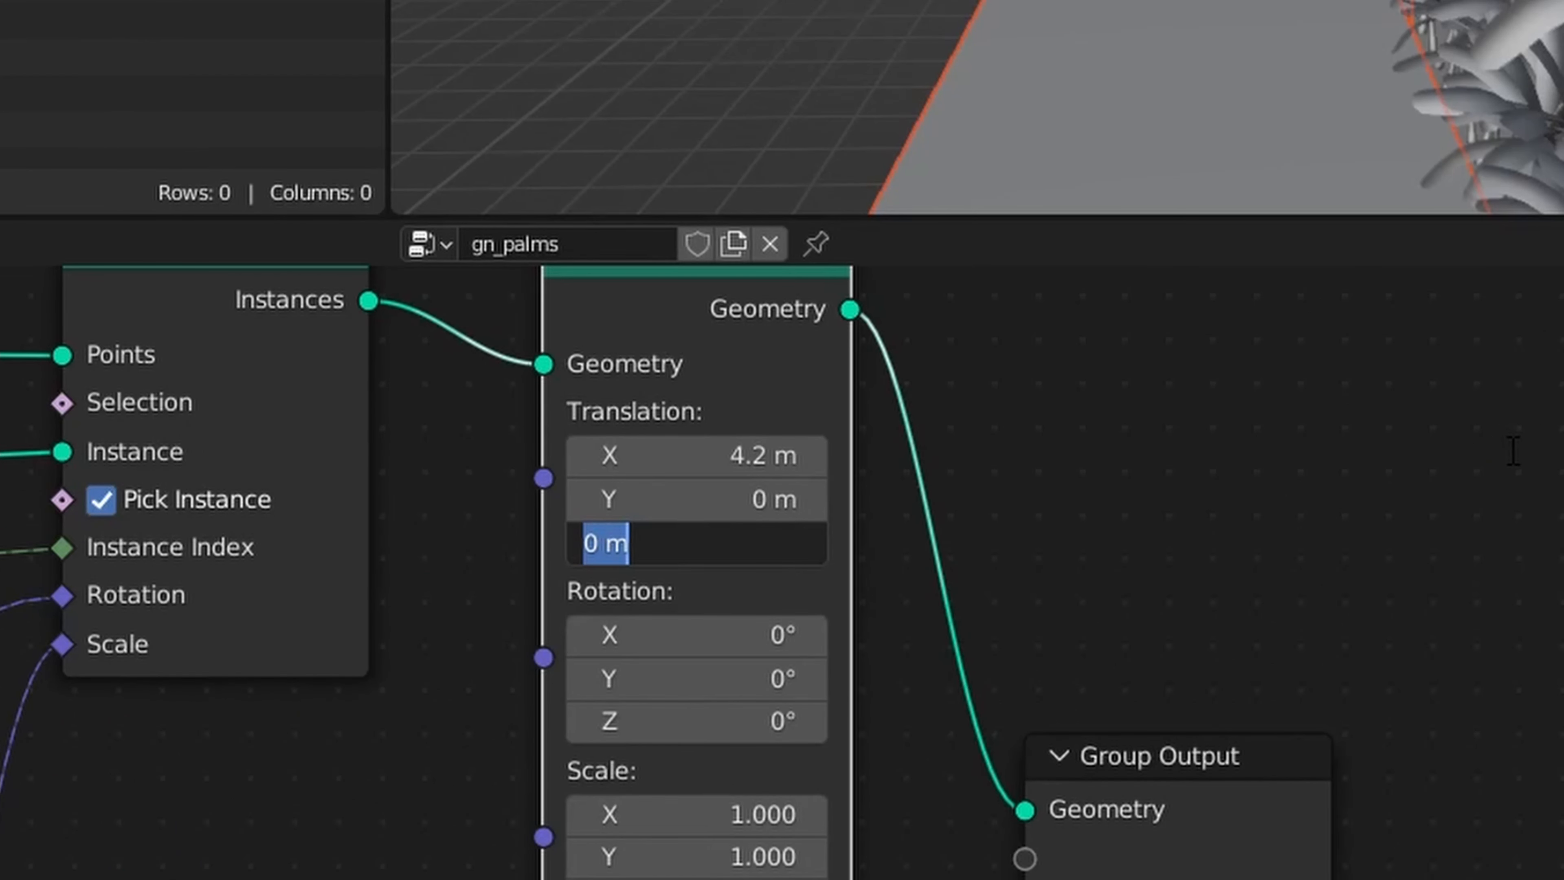
text(-0)
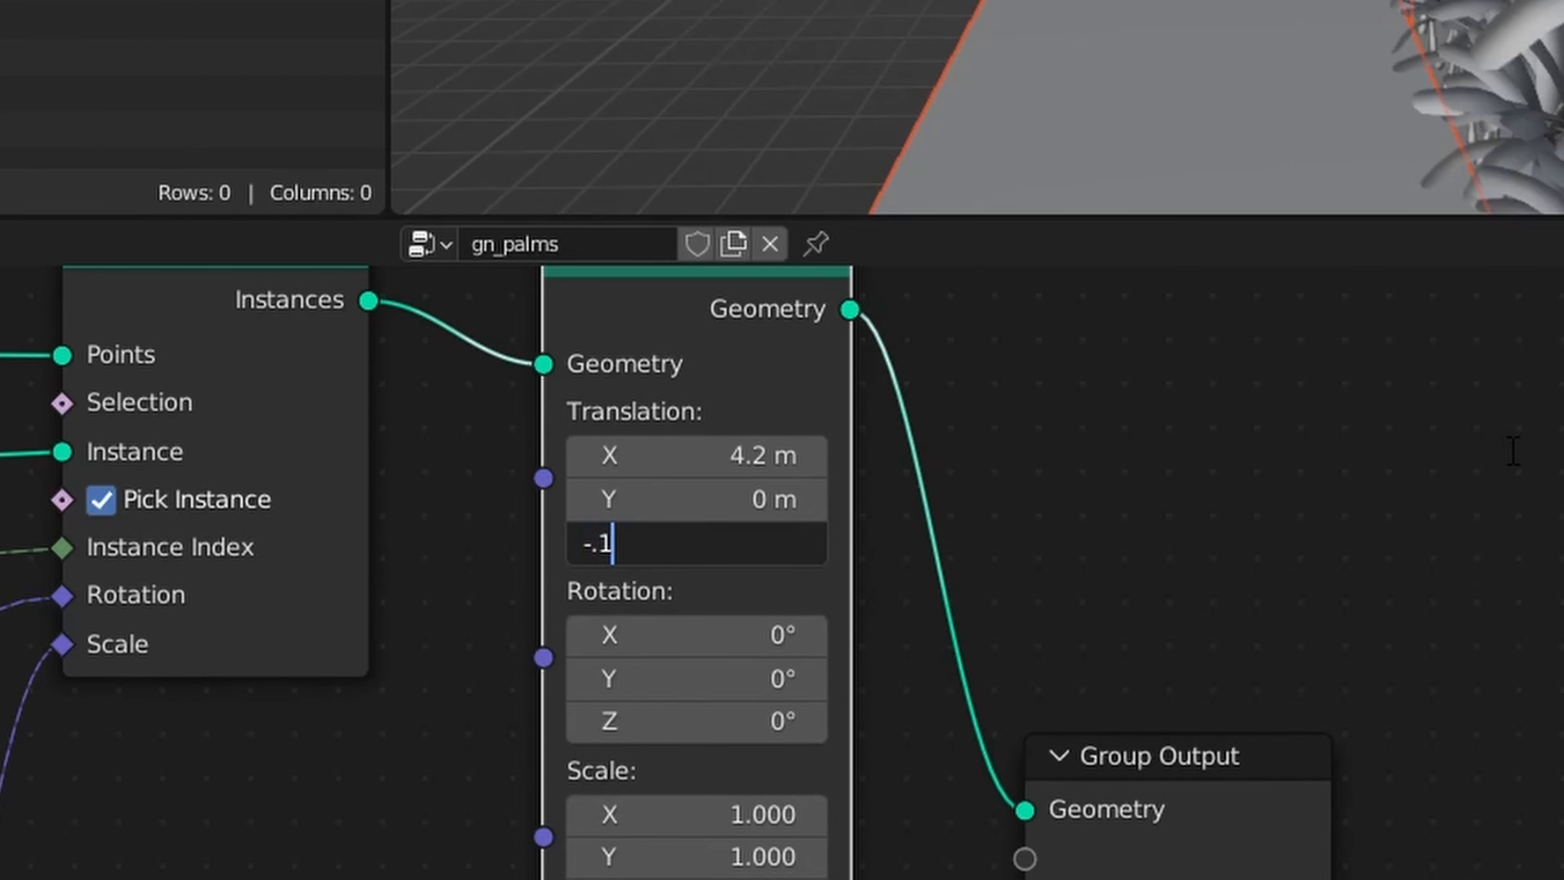
text(.1)
key(Return)
key(KP_0)
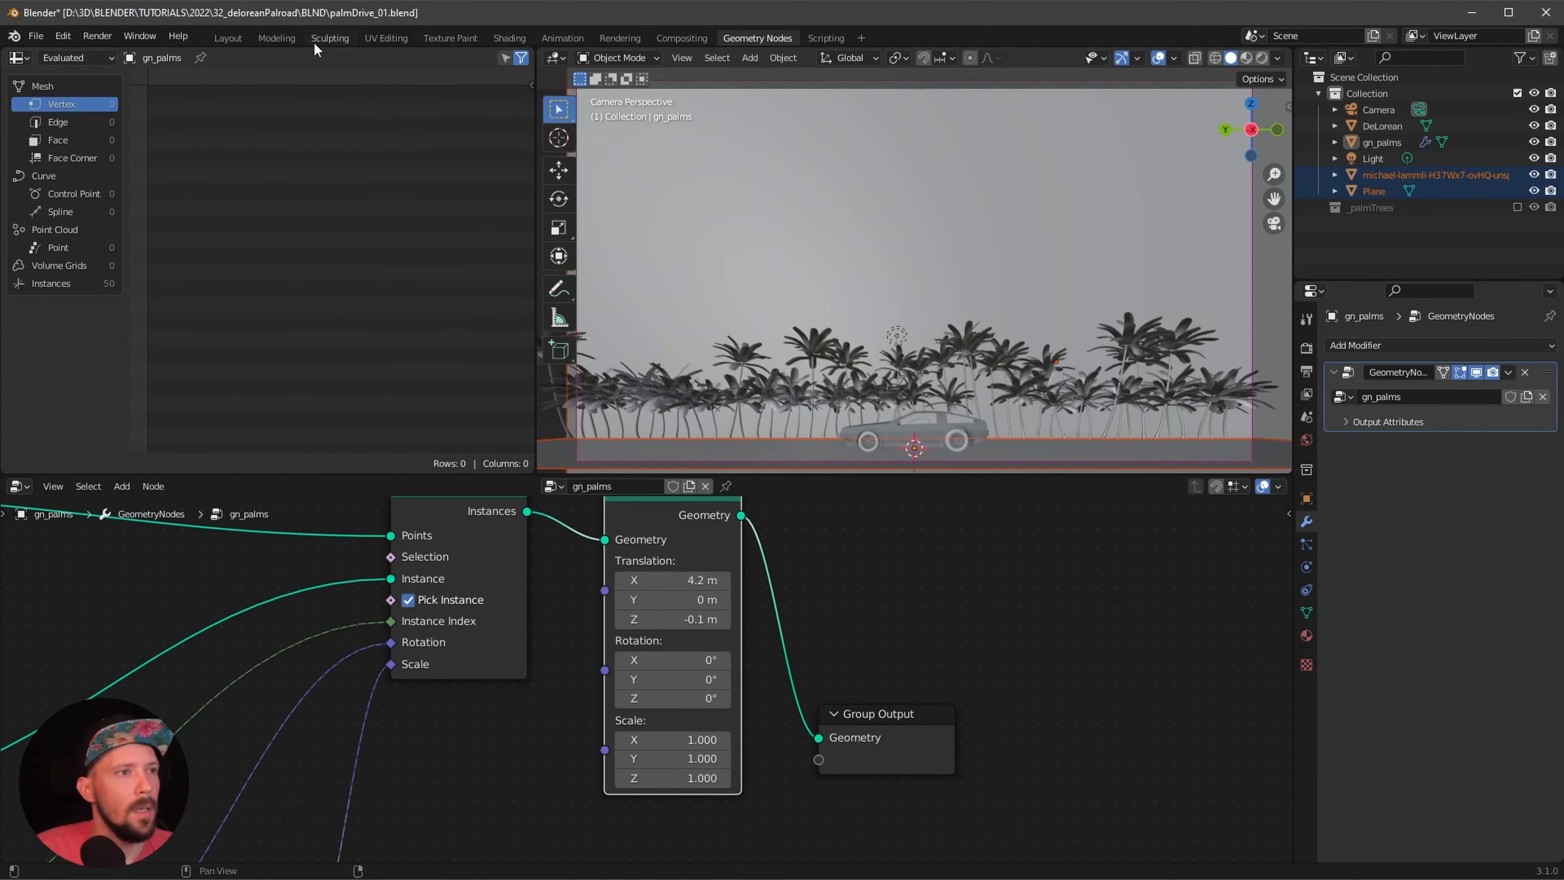
- In the Layout workspace with viewport overlays hidden, set the point light's color to hex E59329
click(240, 40)
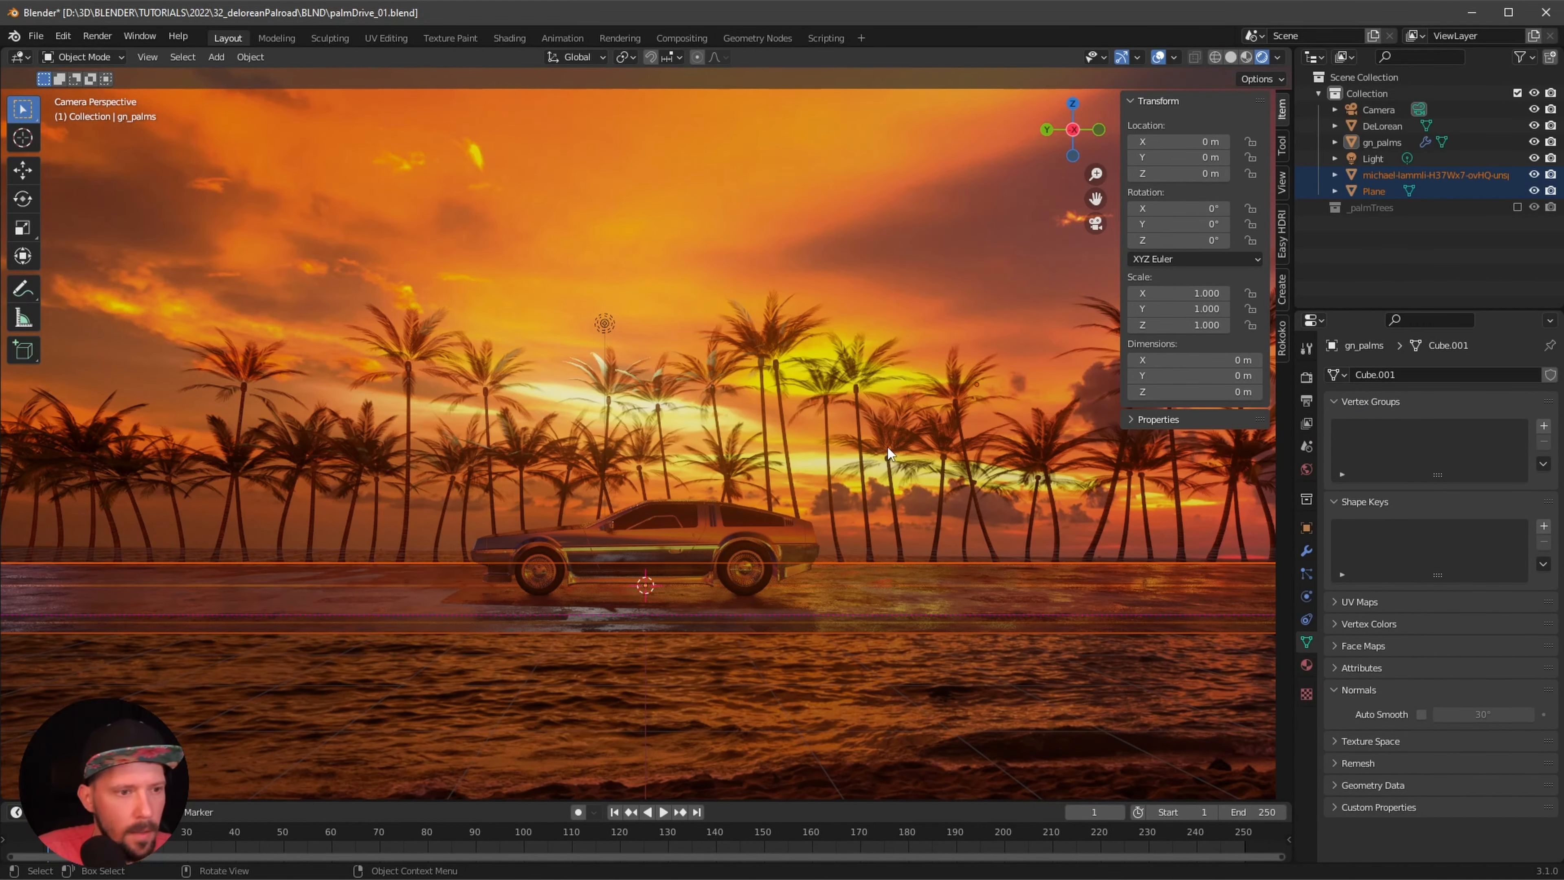
click(1159, 56)
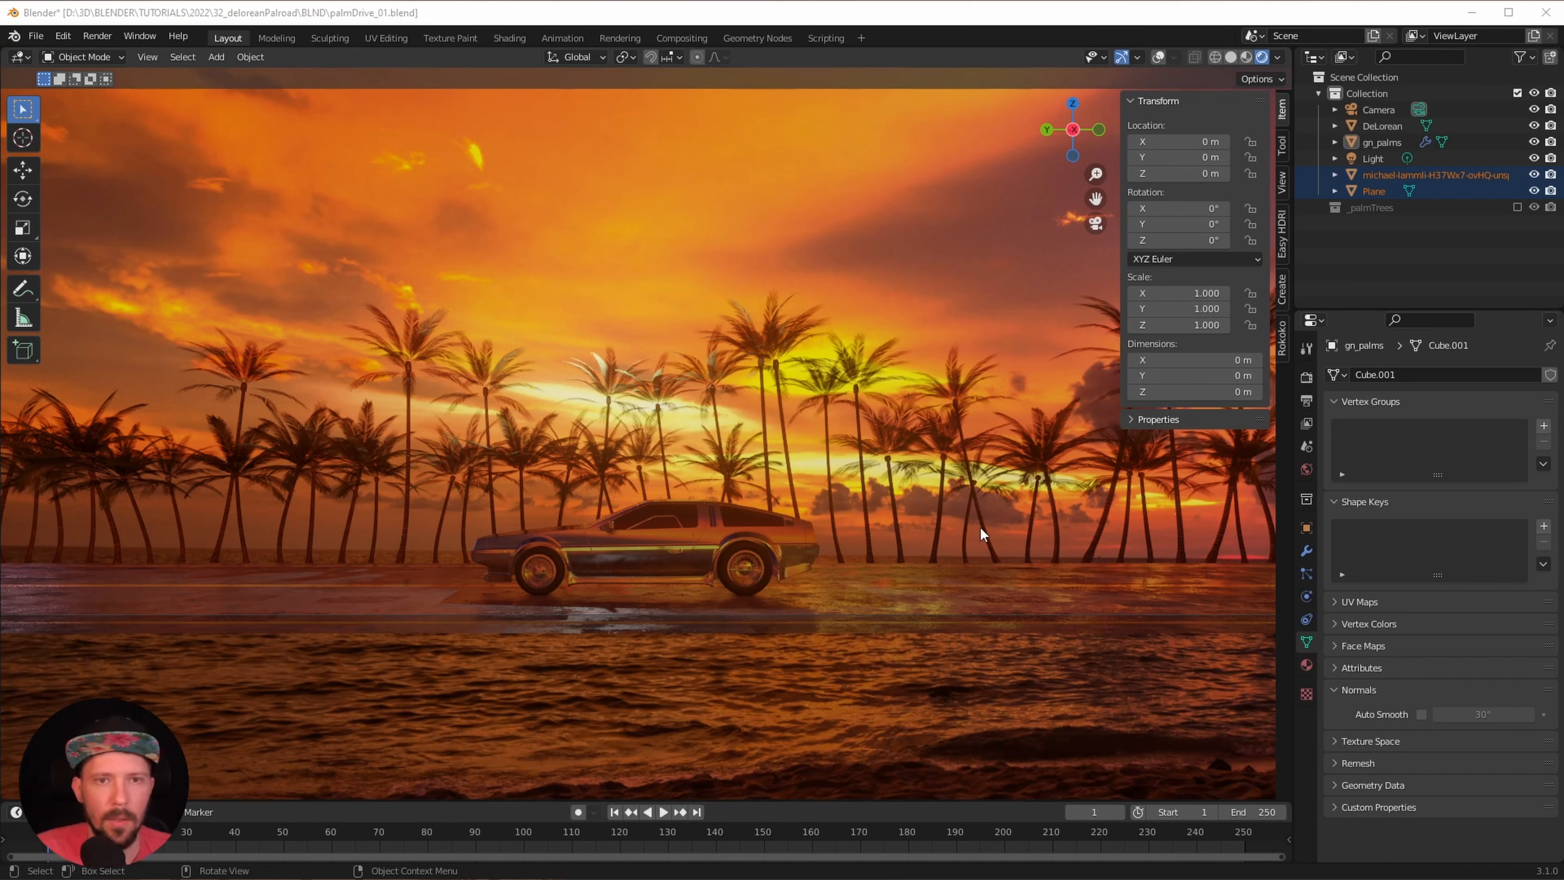
click(1378, 159)
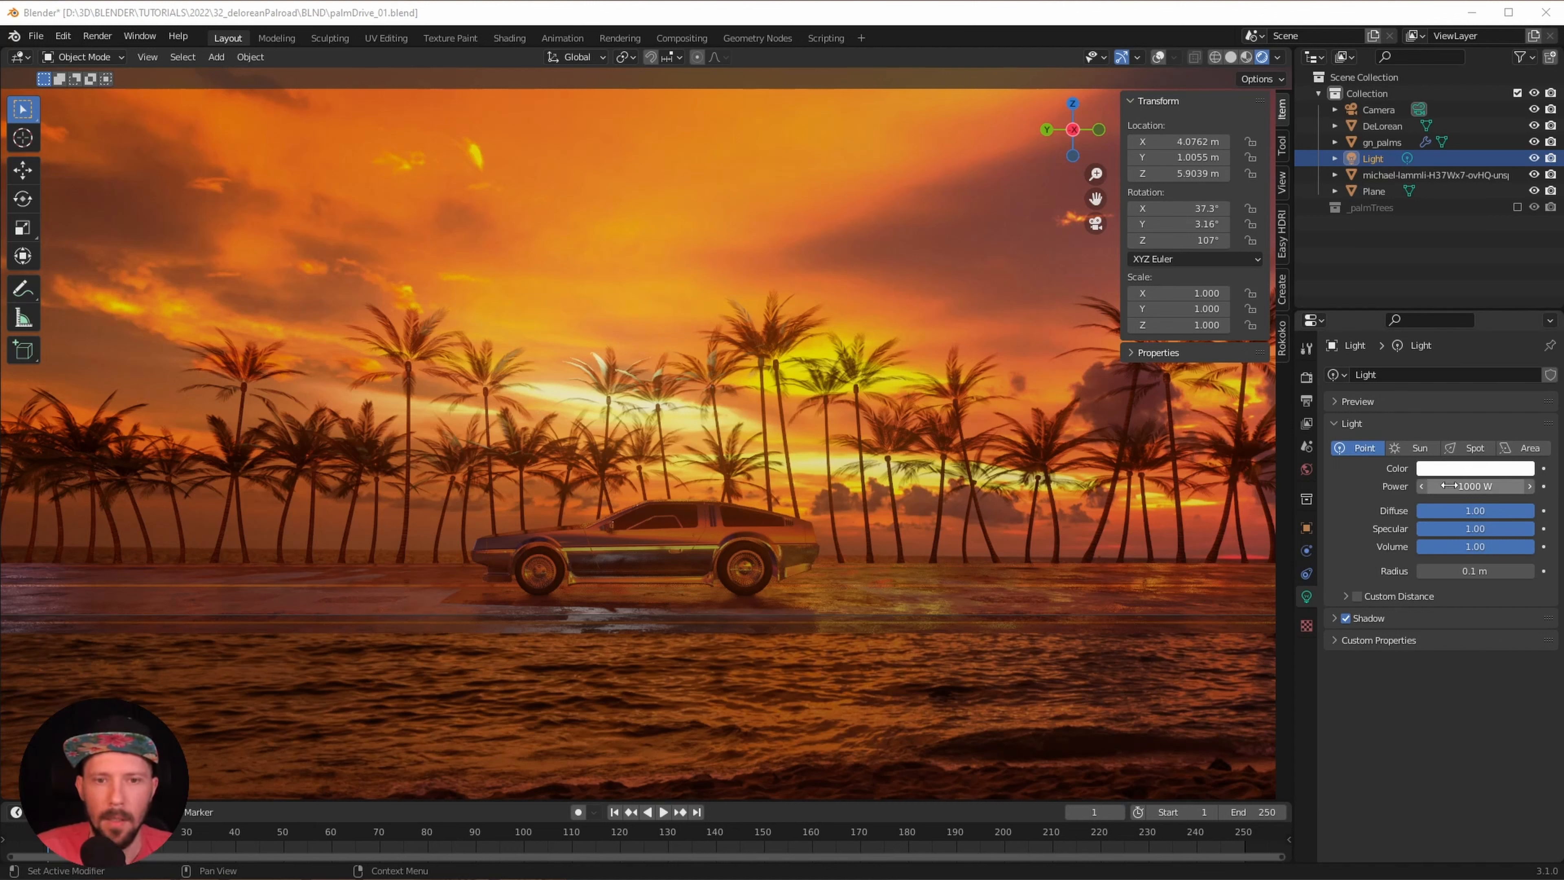
click(1461, 470)
click(1458, 470)
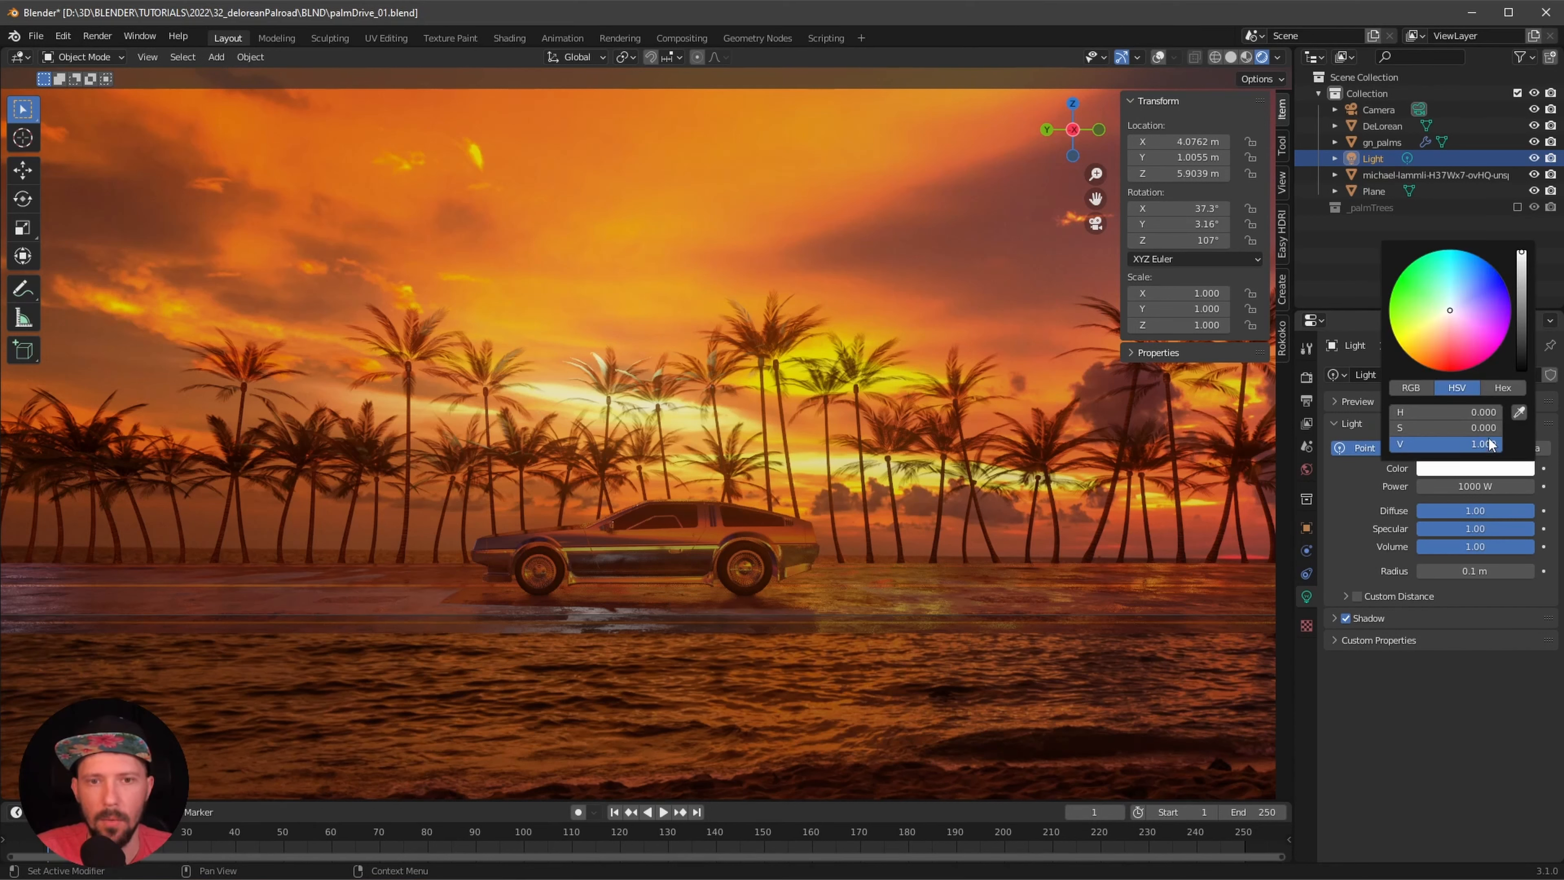
click(1497, 389)
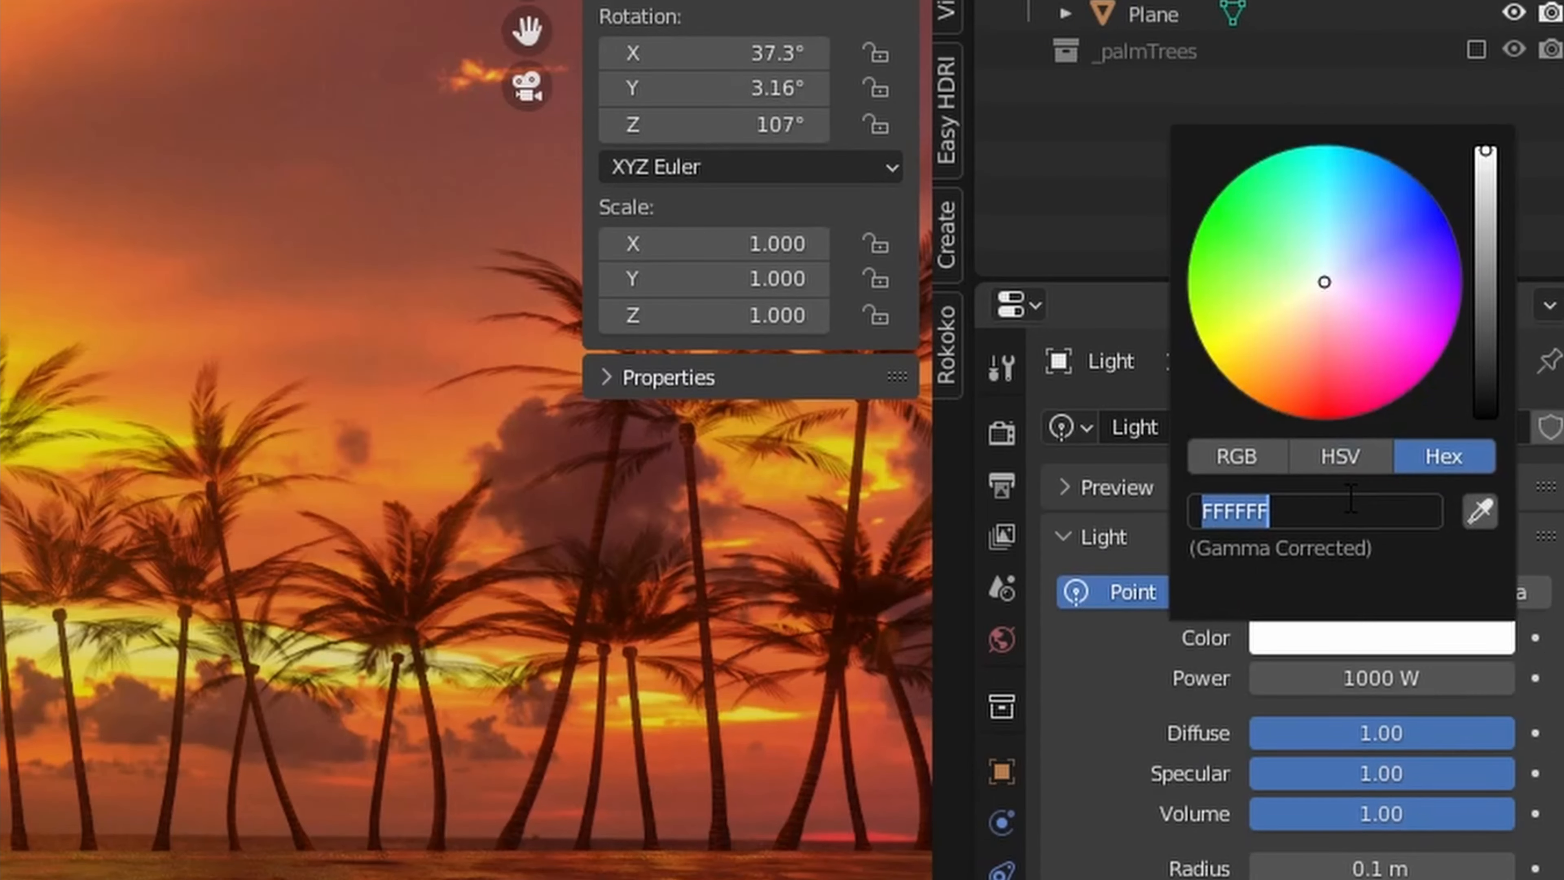
text(E59329)
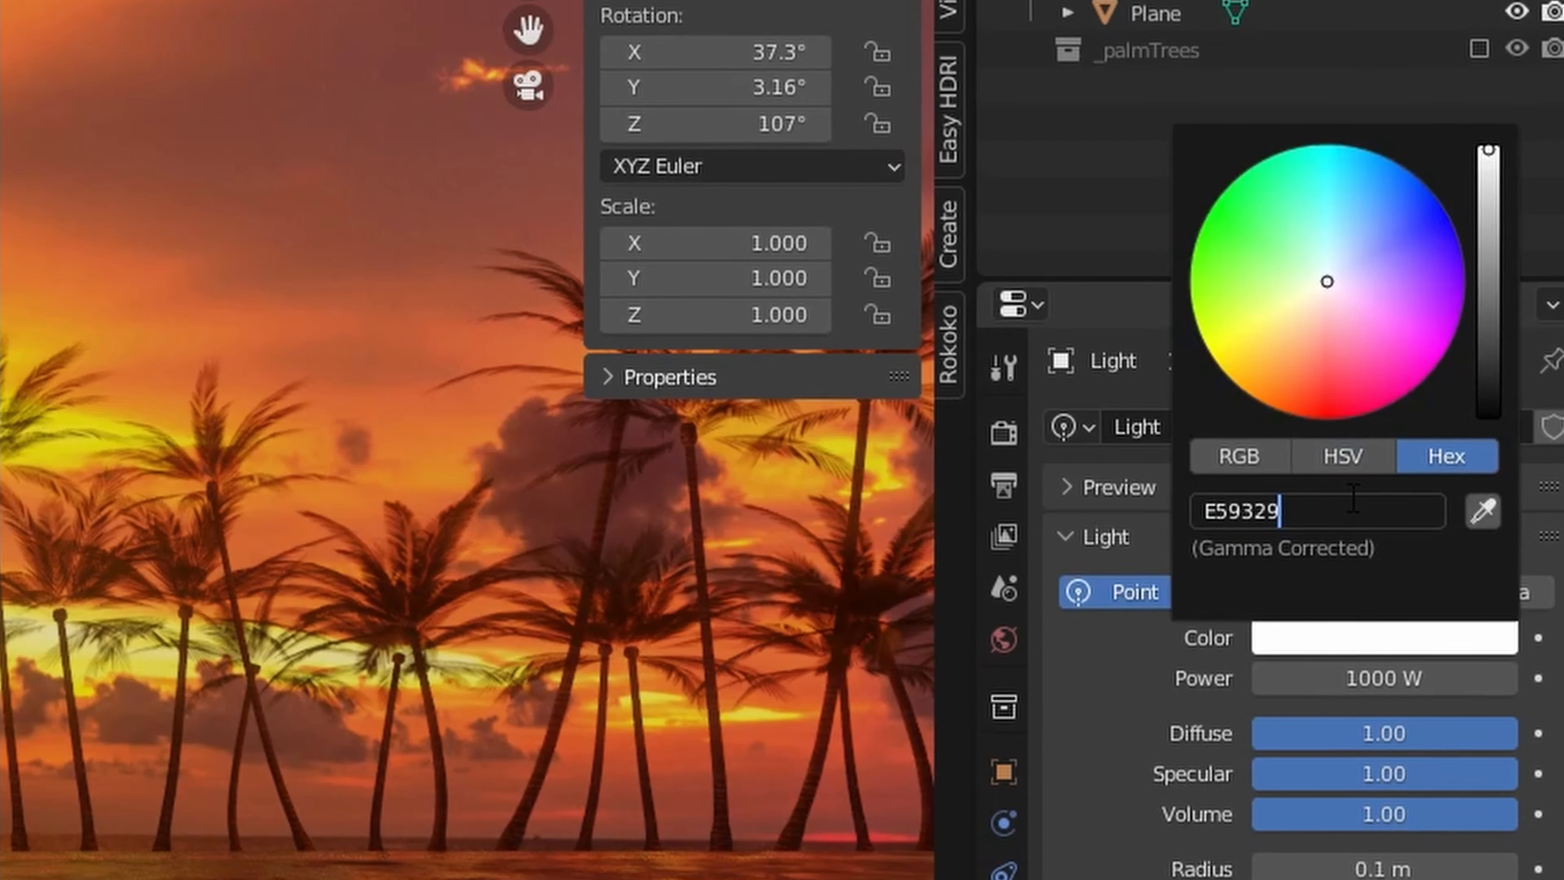
key(Return)
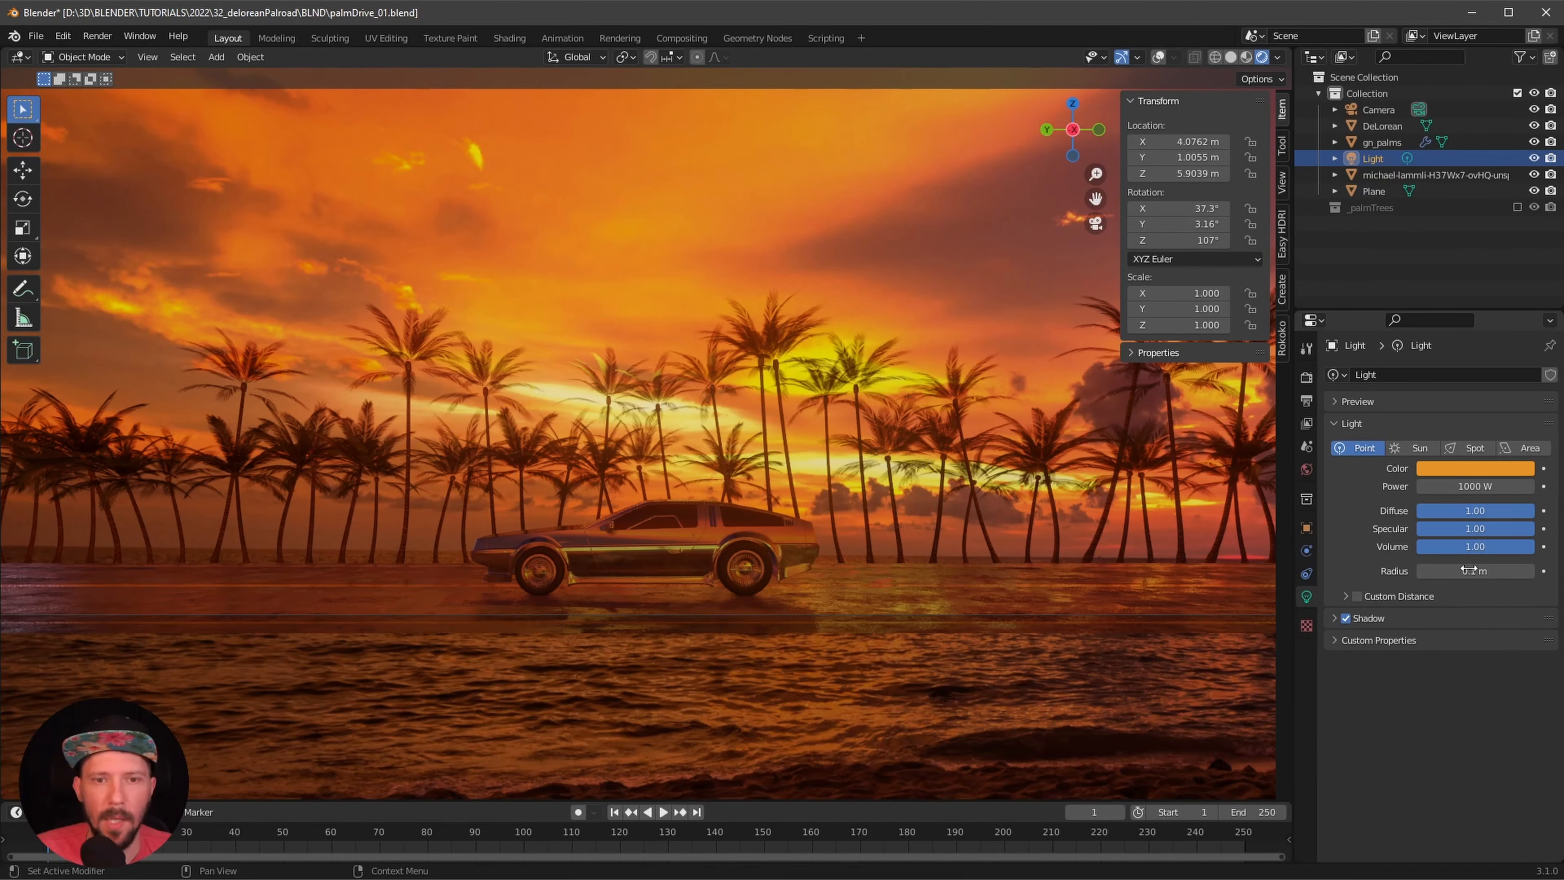
- Set the point light's power to 14000 W and its radius to 2.5 m
click(1464, 485)
text(1)
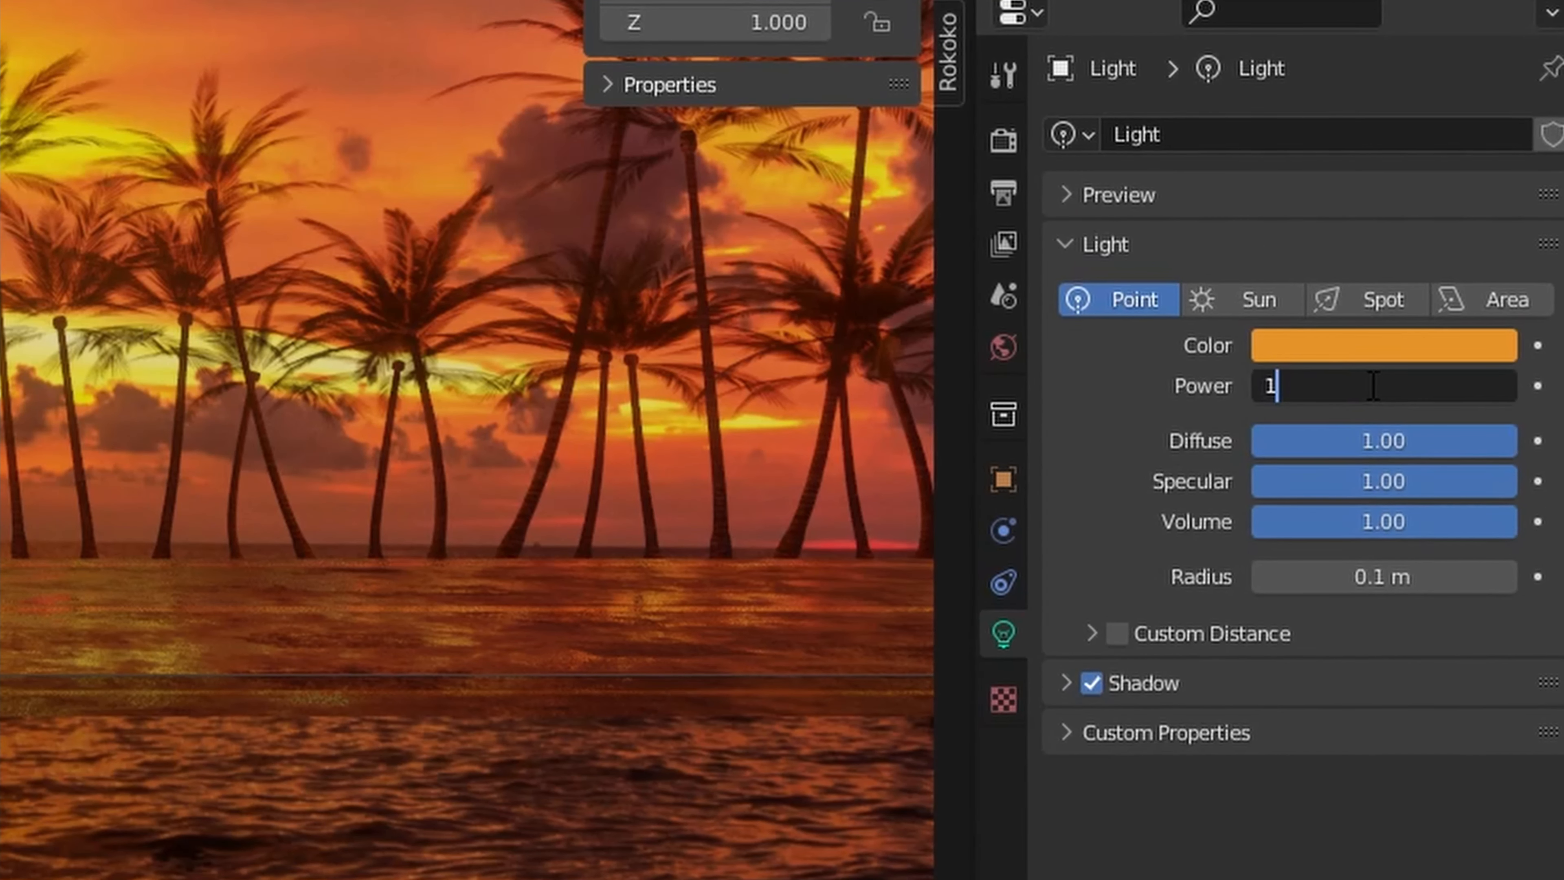
text(4000)
key(Return)
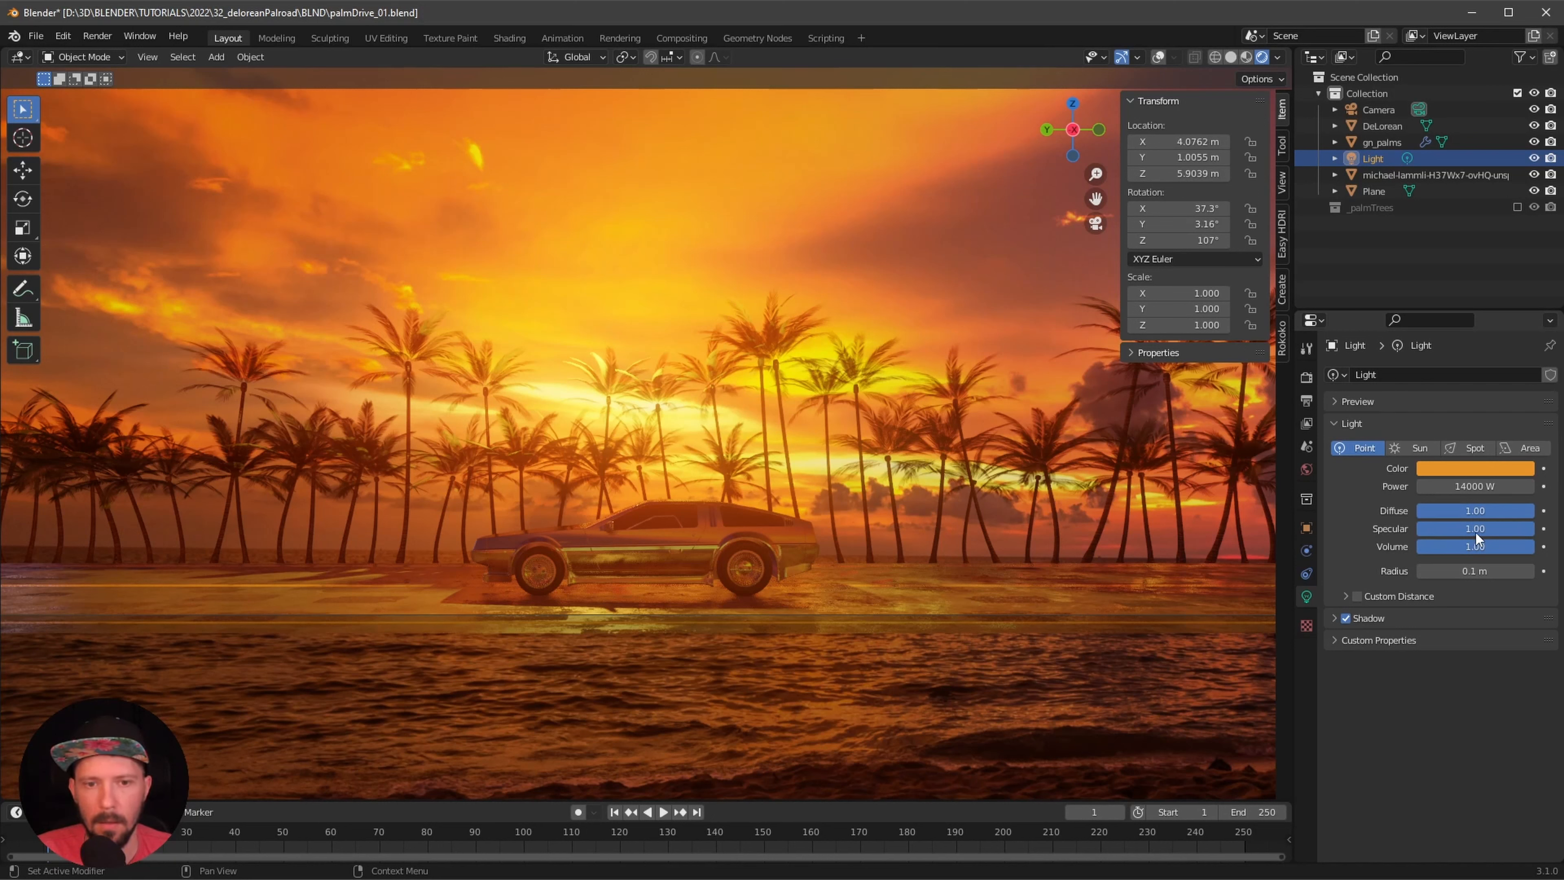
click(1477, 572)
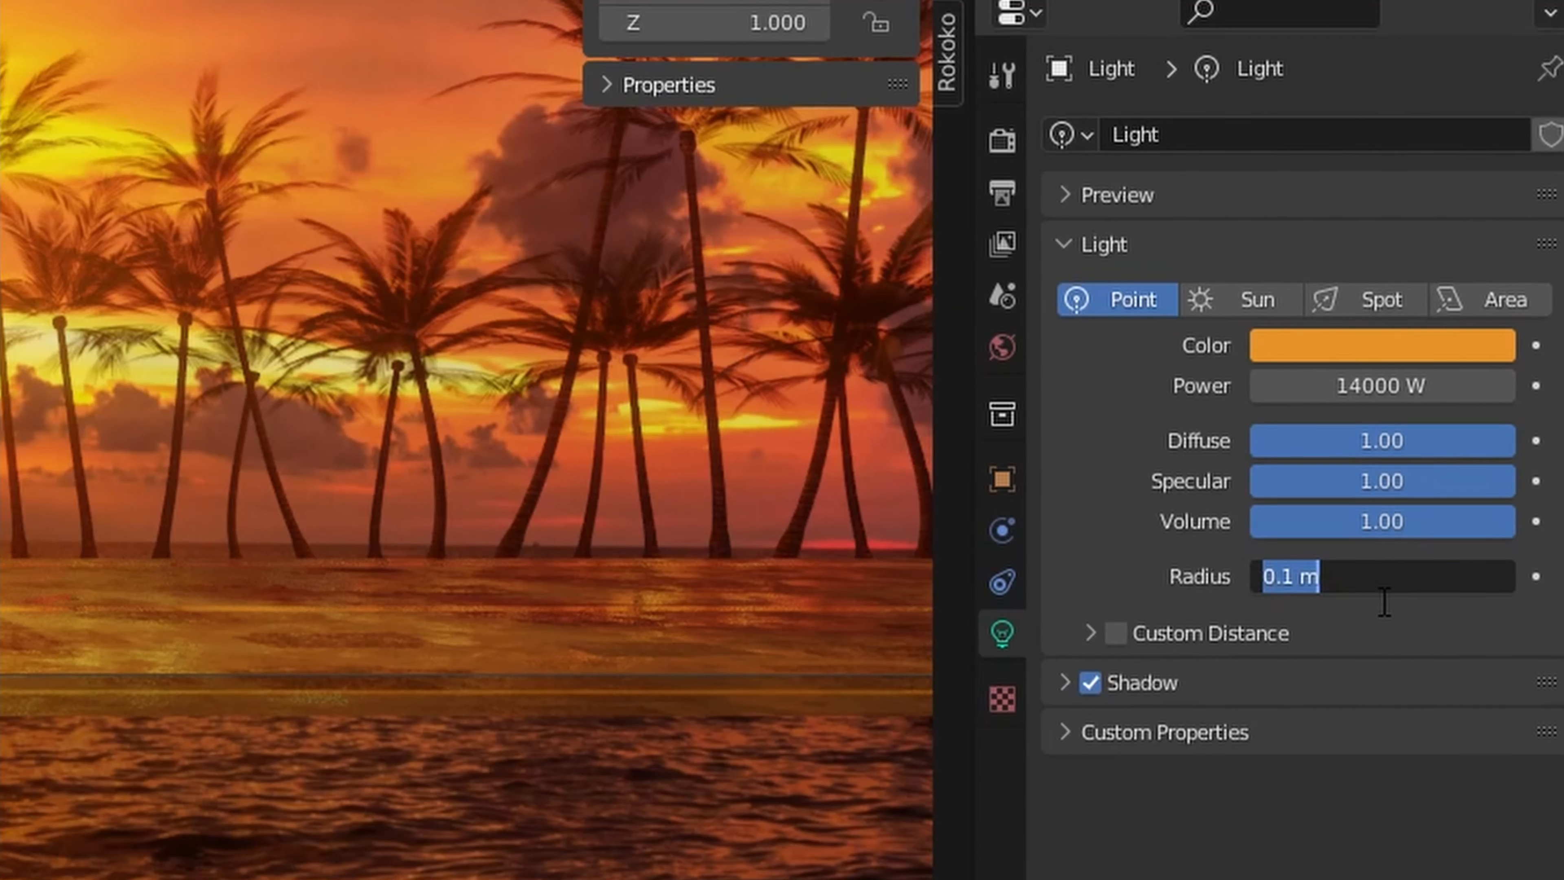
text(2.)
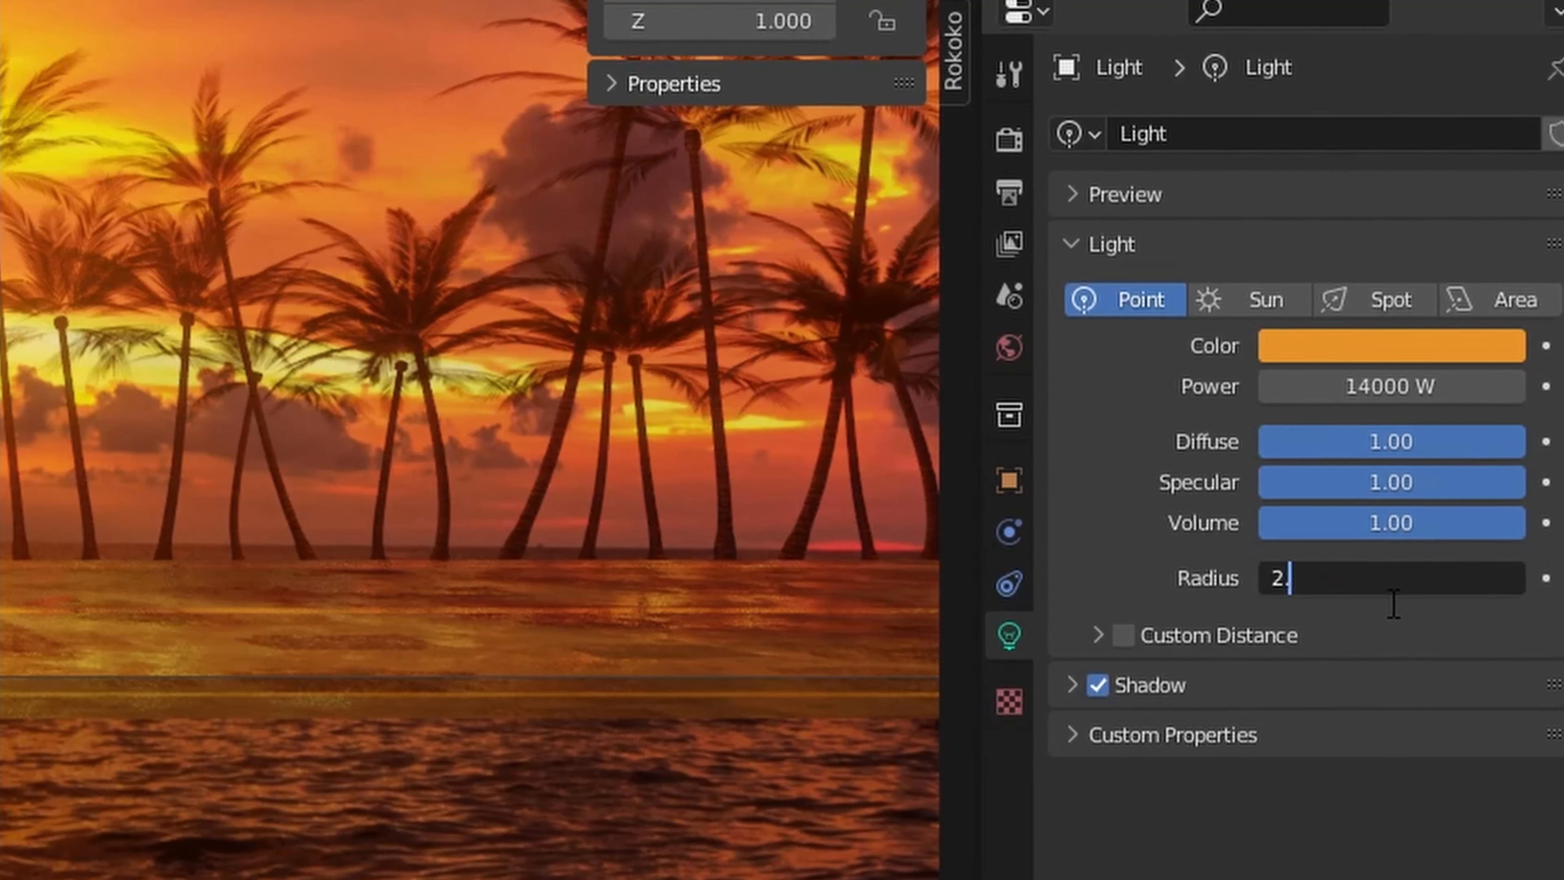
text(5)
key(Return)
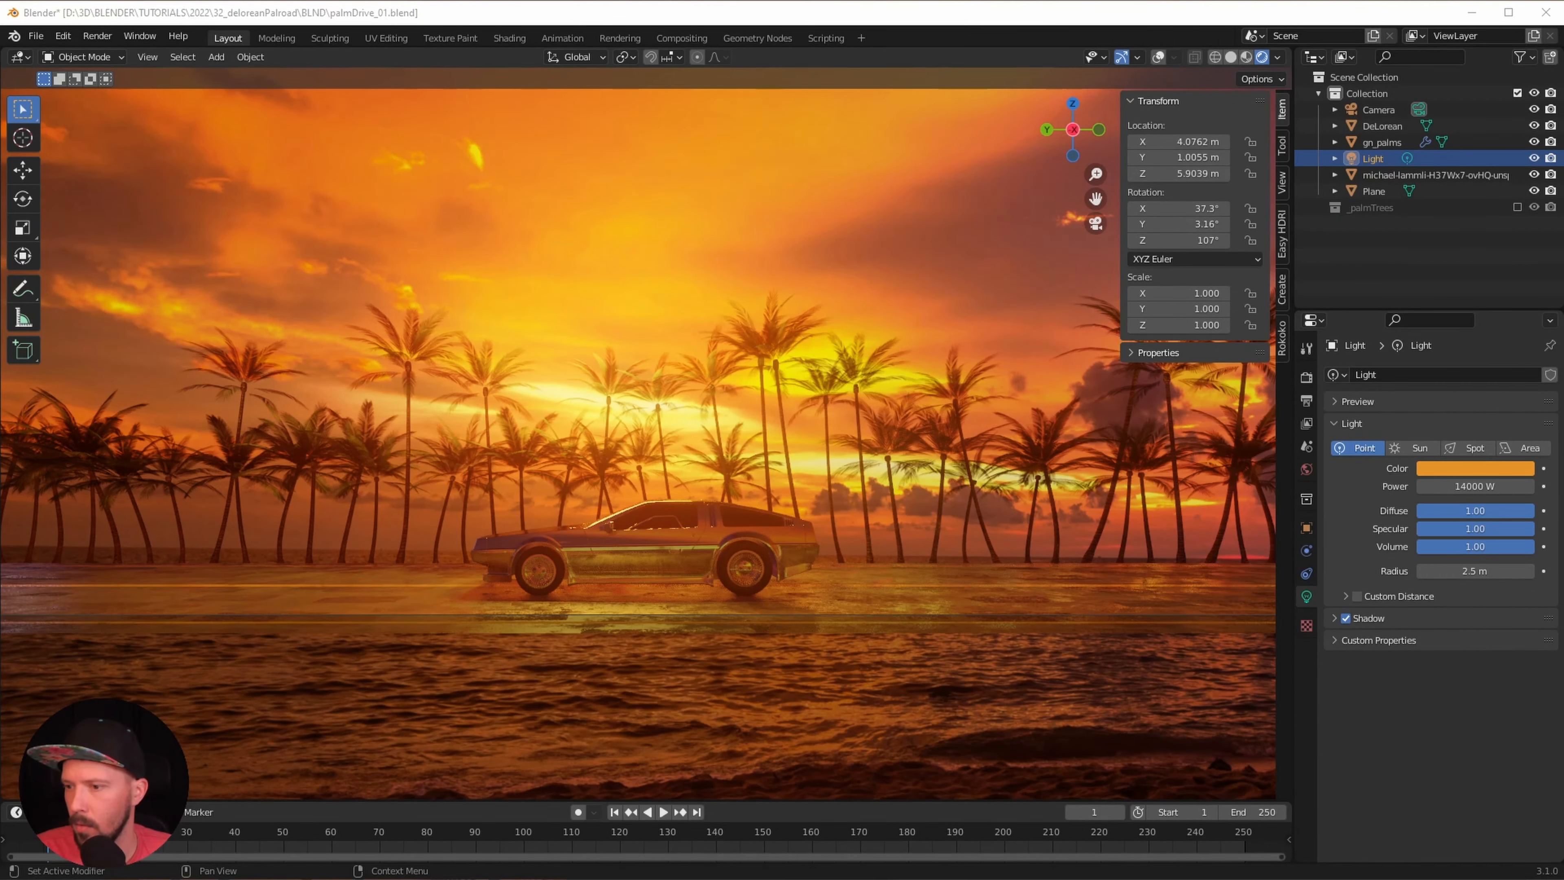
- Enable Contact Shadows in the point light's shadow settings
click(1331, 619)
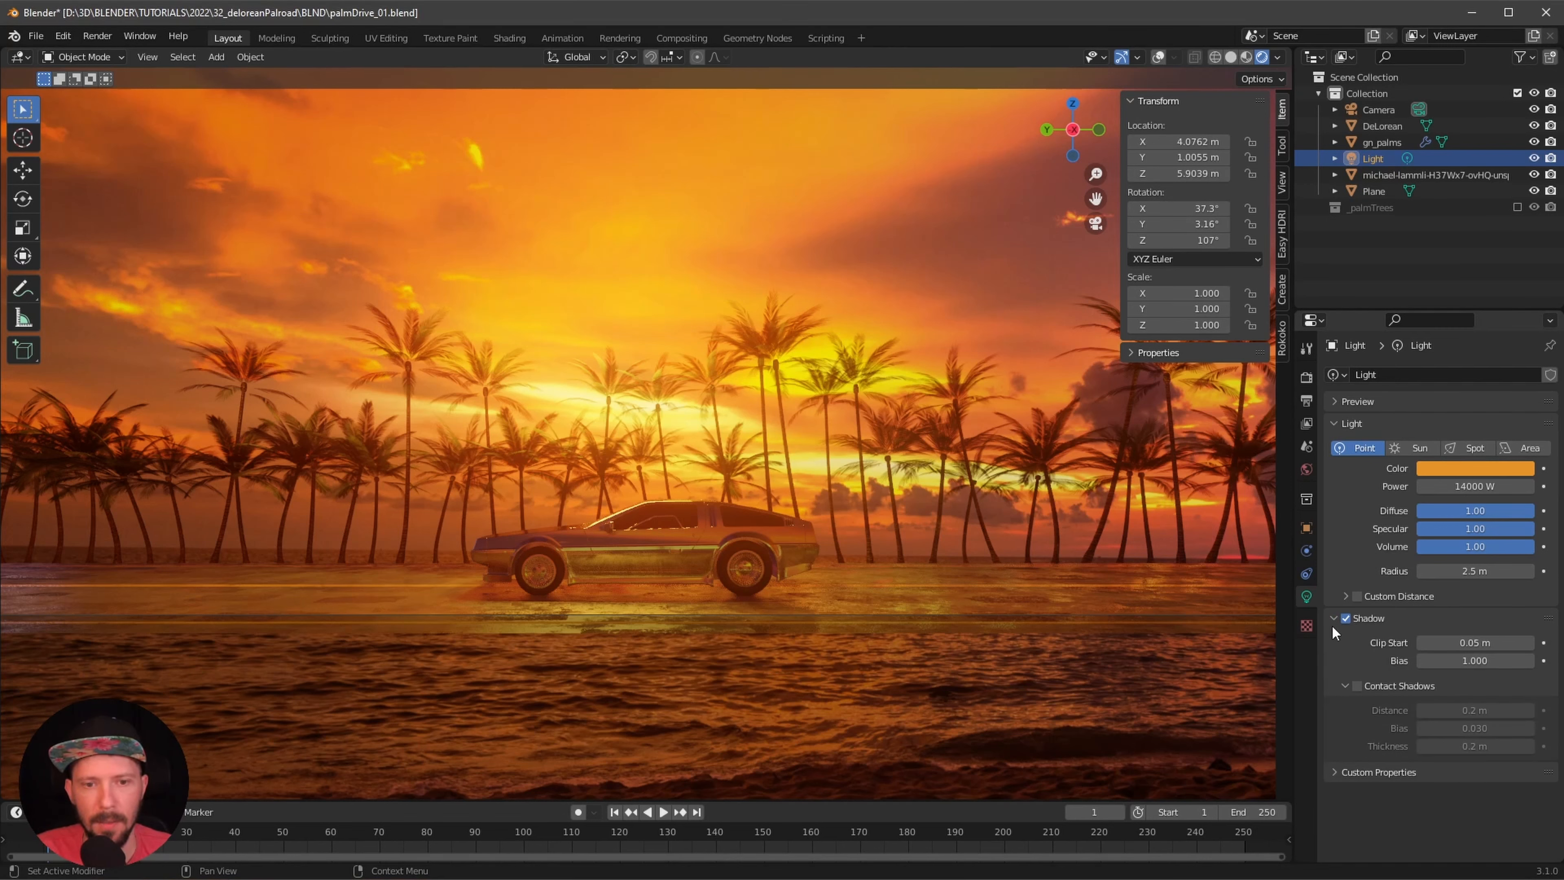
click(1357, 685)
click(1355, 687)
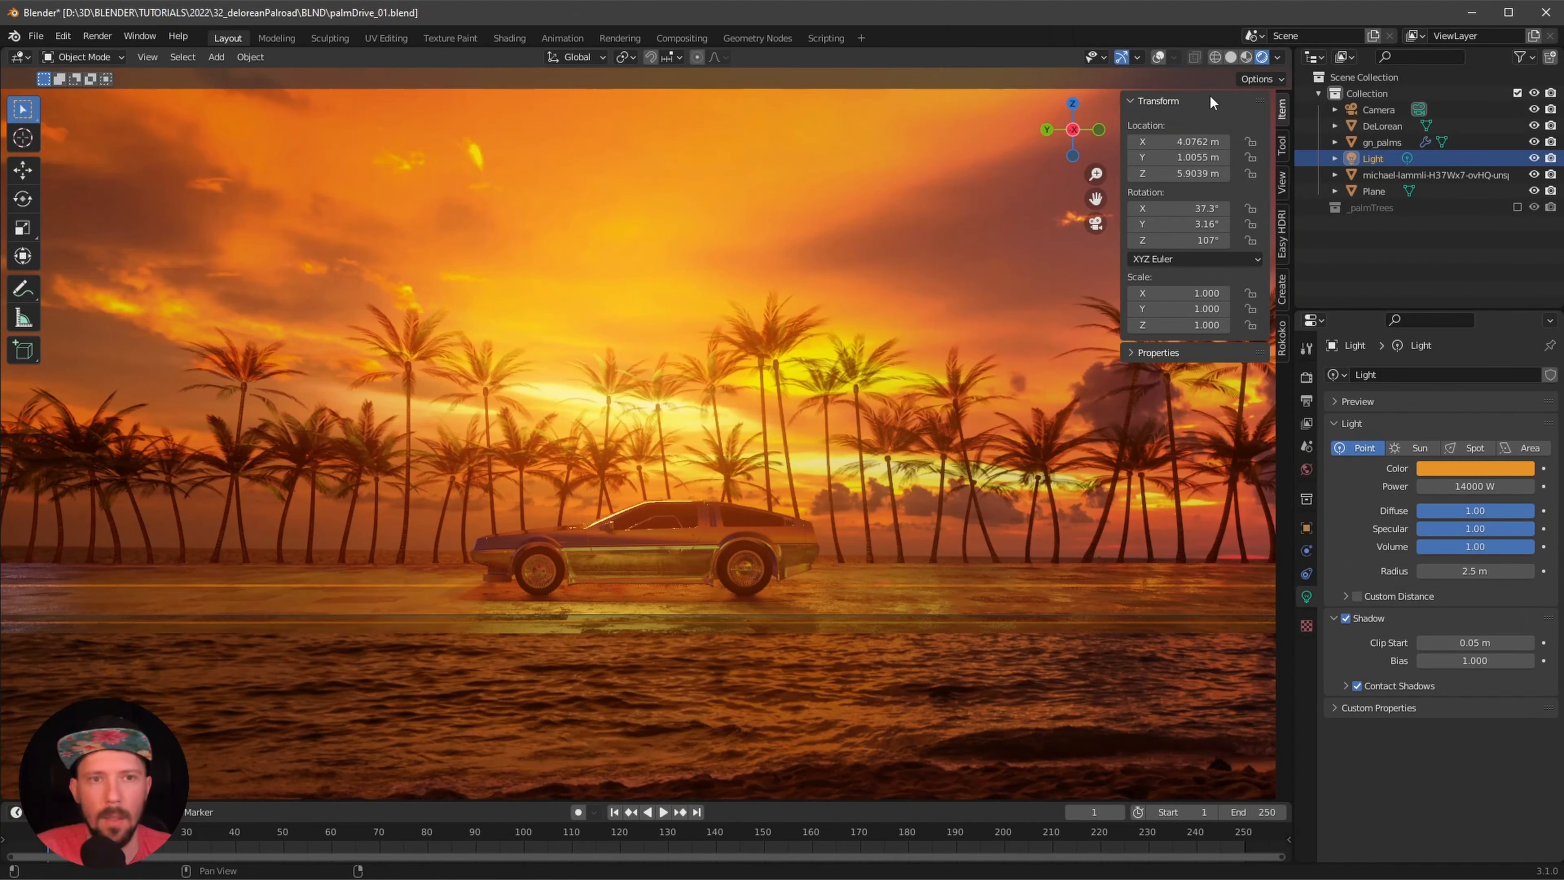
- In solid shading with overlays shown, set the light's location to X 8 m, Y 0 m and Z 3.3 m
click(1188, 141)
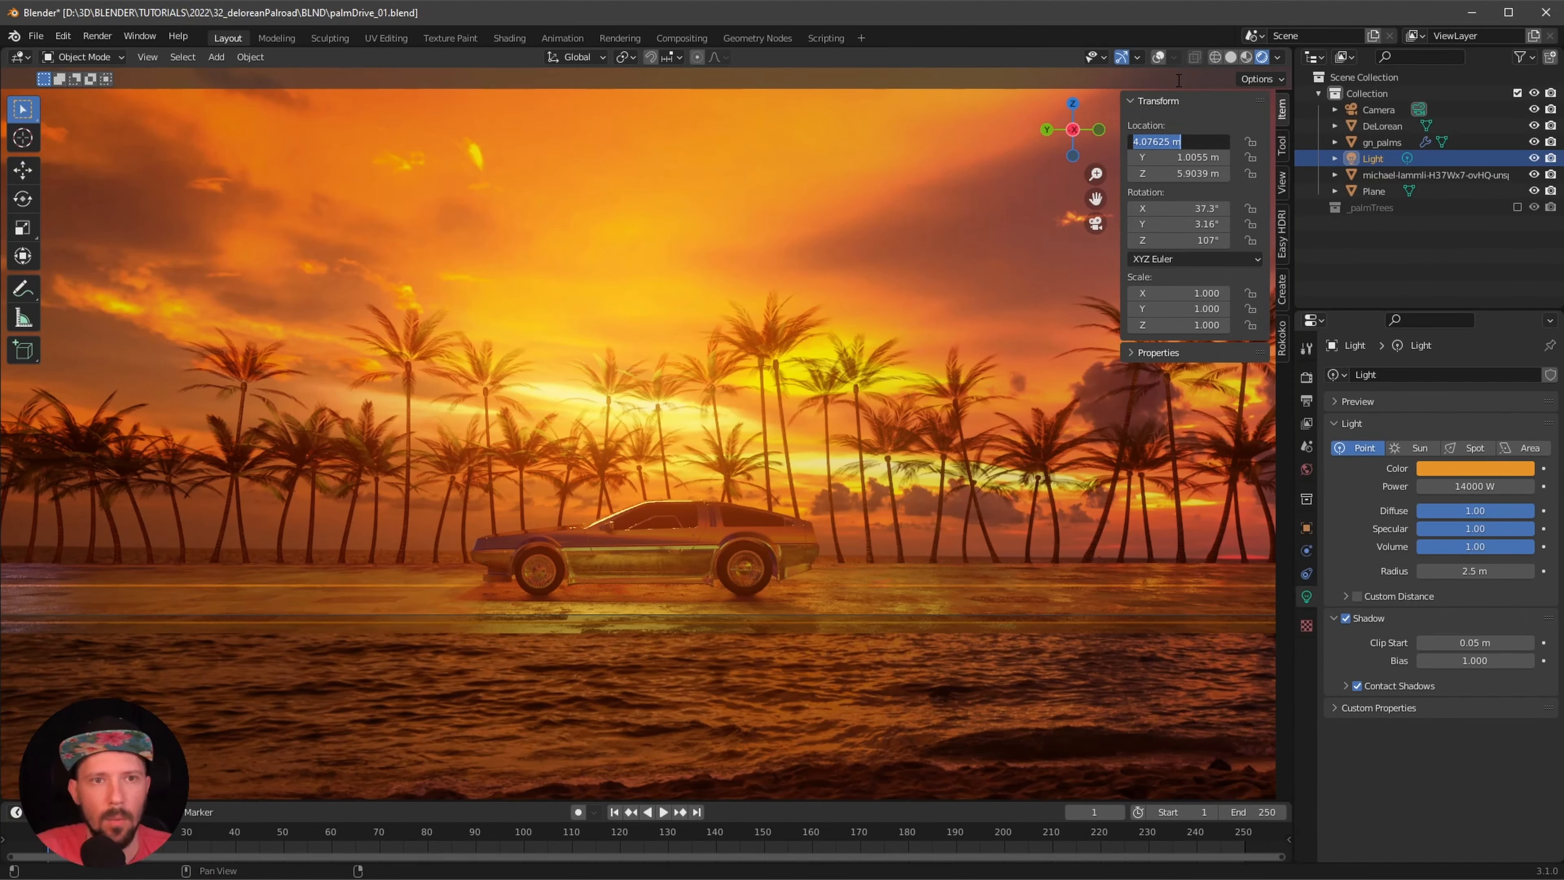
key(Return)
click(1158, 56)
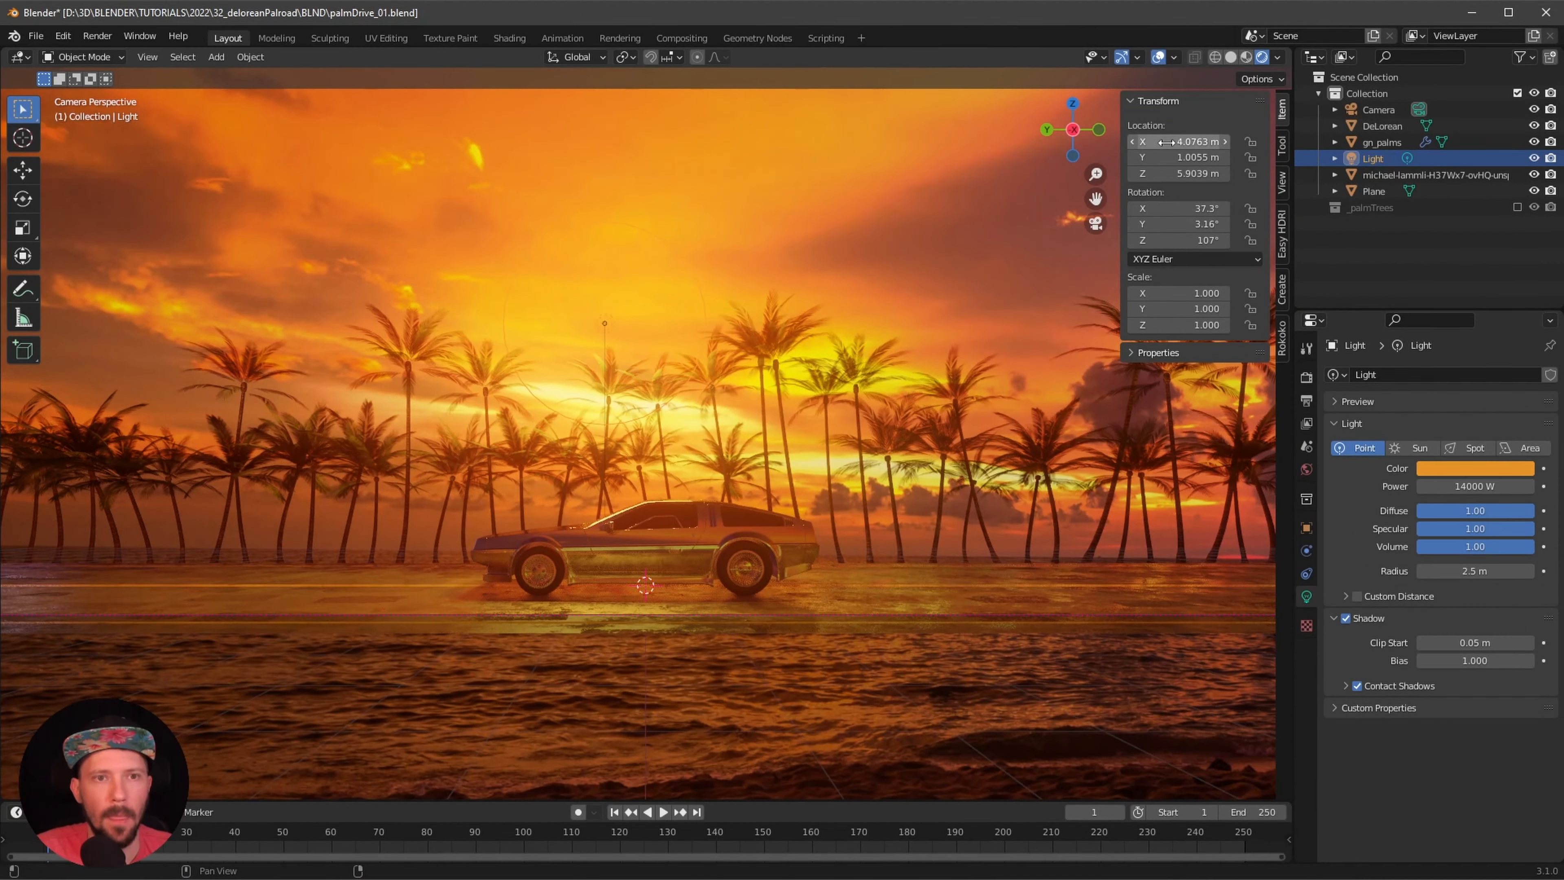
key(z)
click(1110, 332)
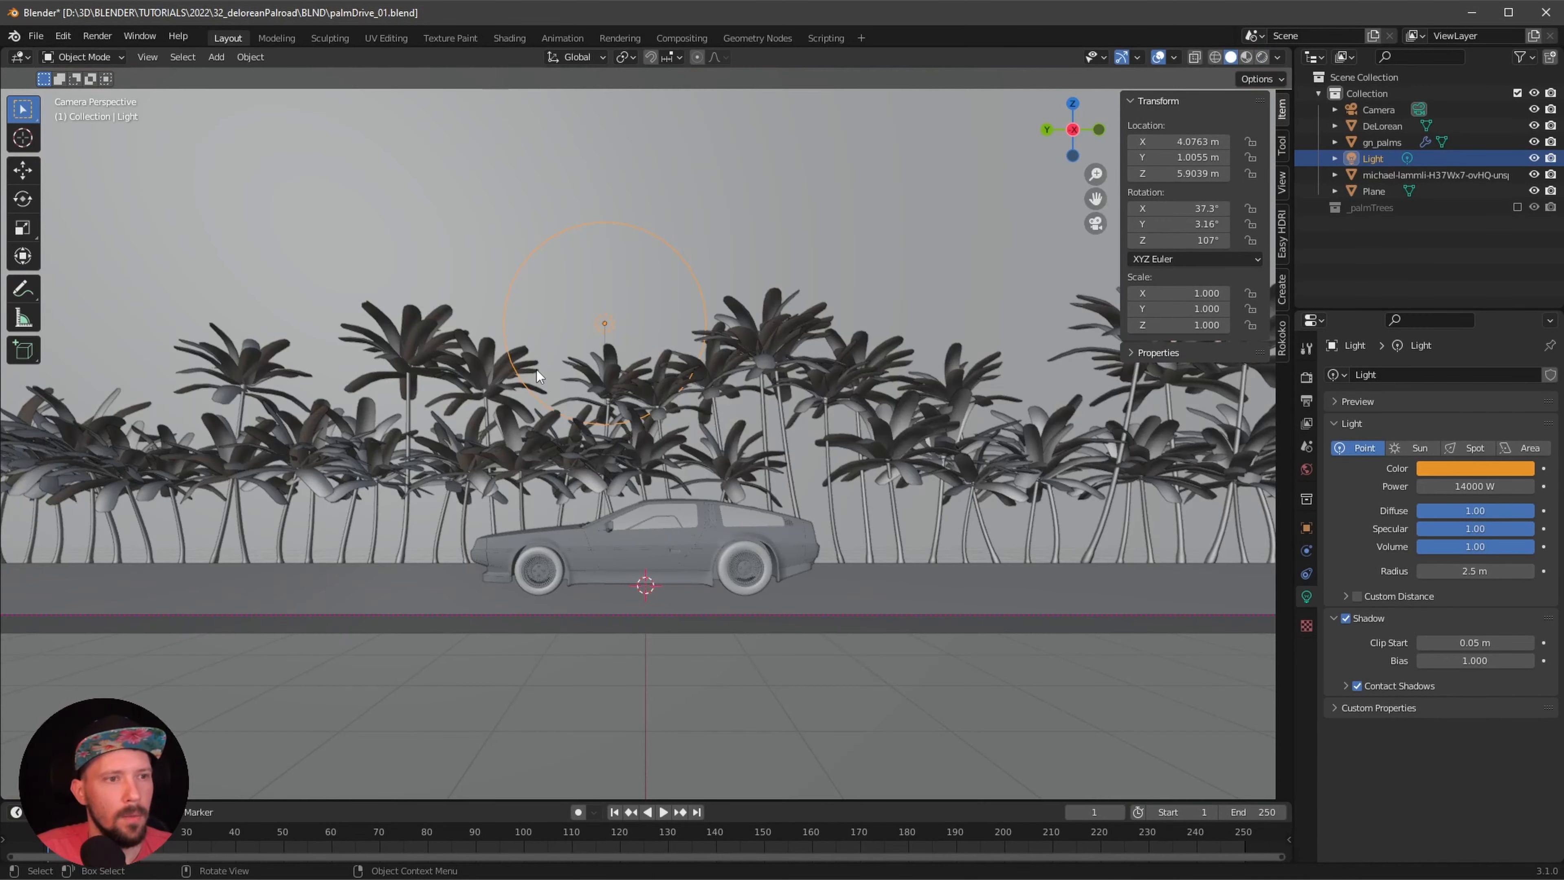
click(1193, 141)
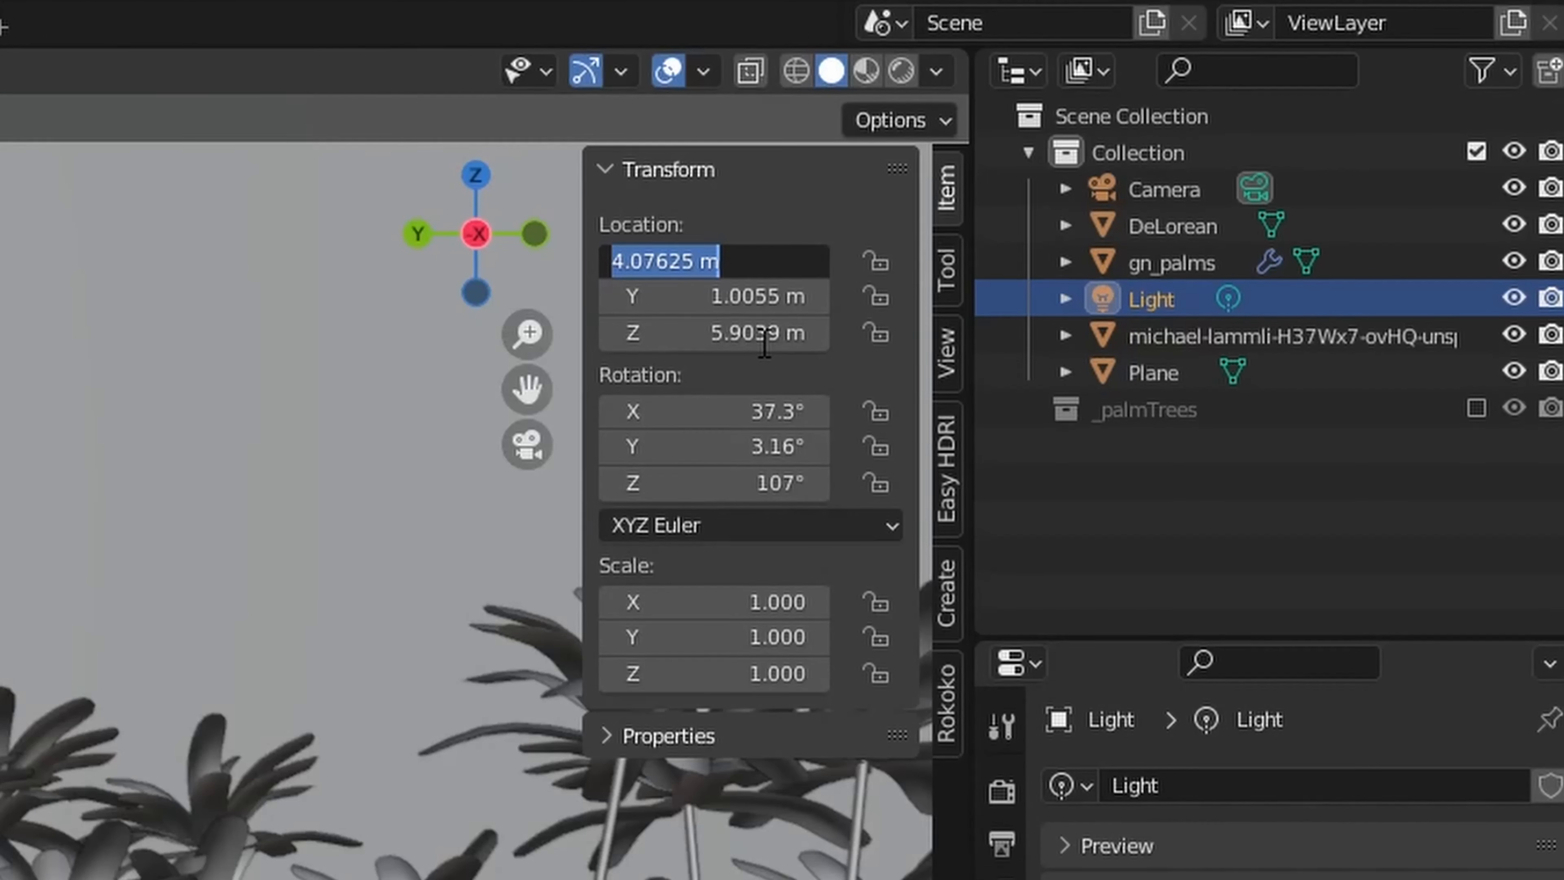
text(8)
key(Tab)
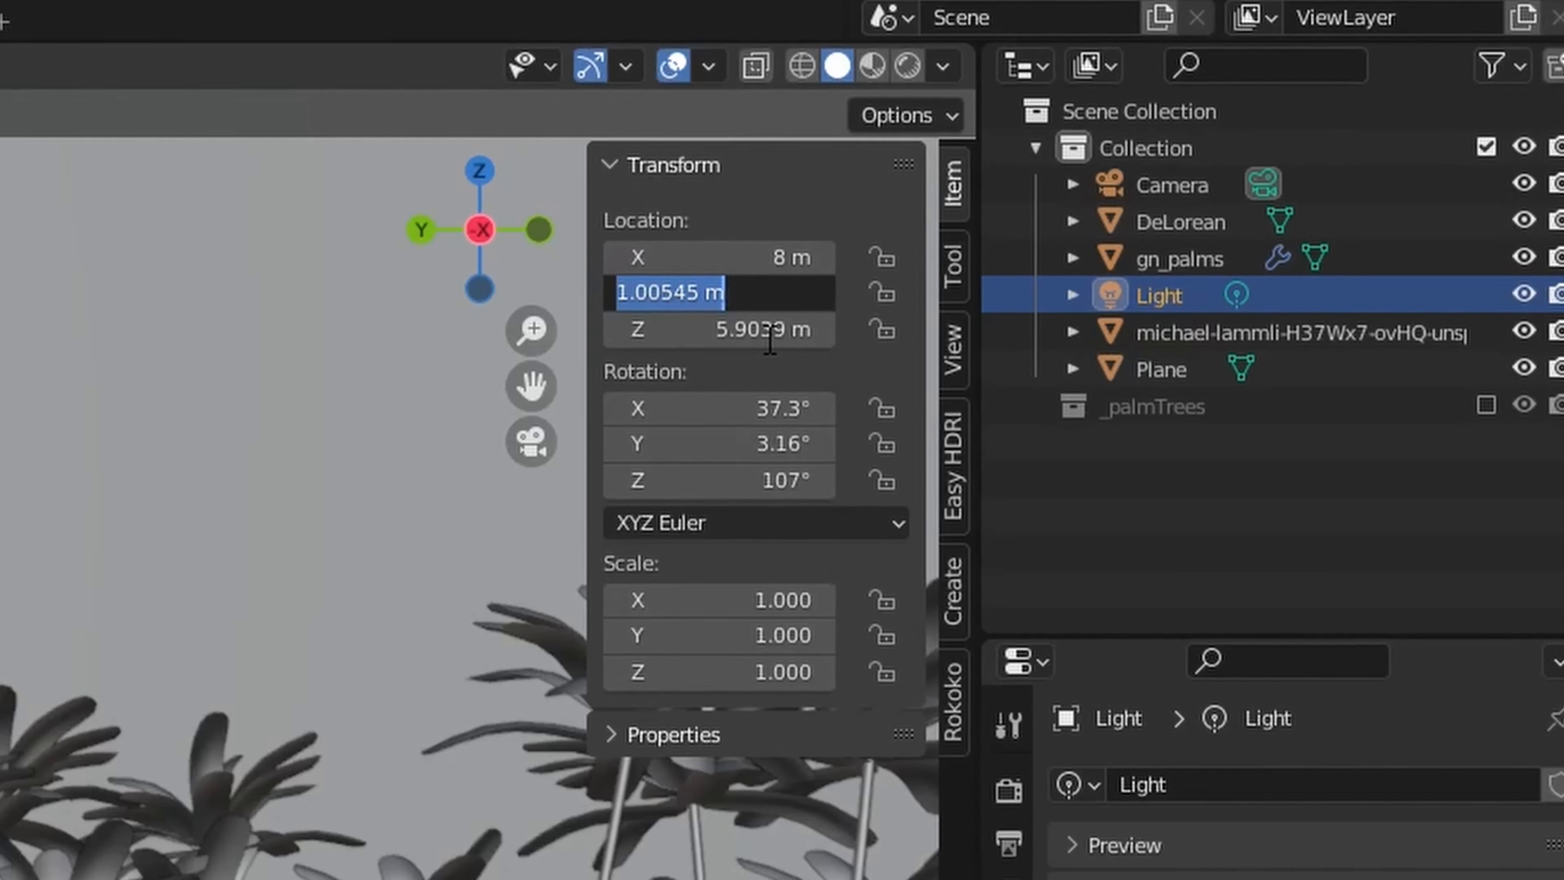
text(0)
key(Tab)
text(3.3)
key(Return)
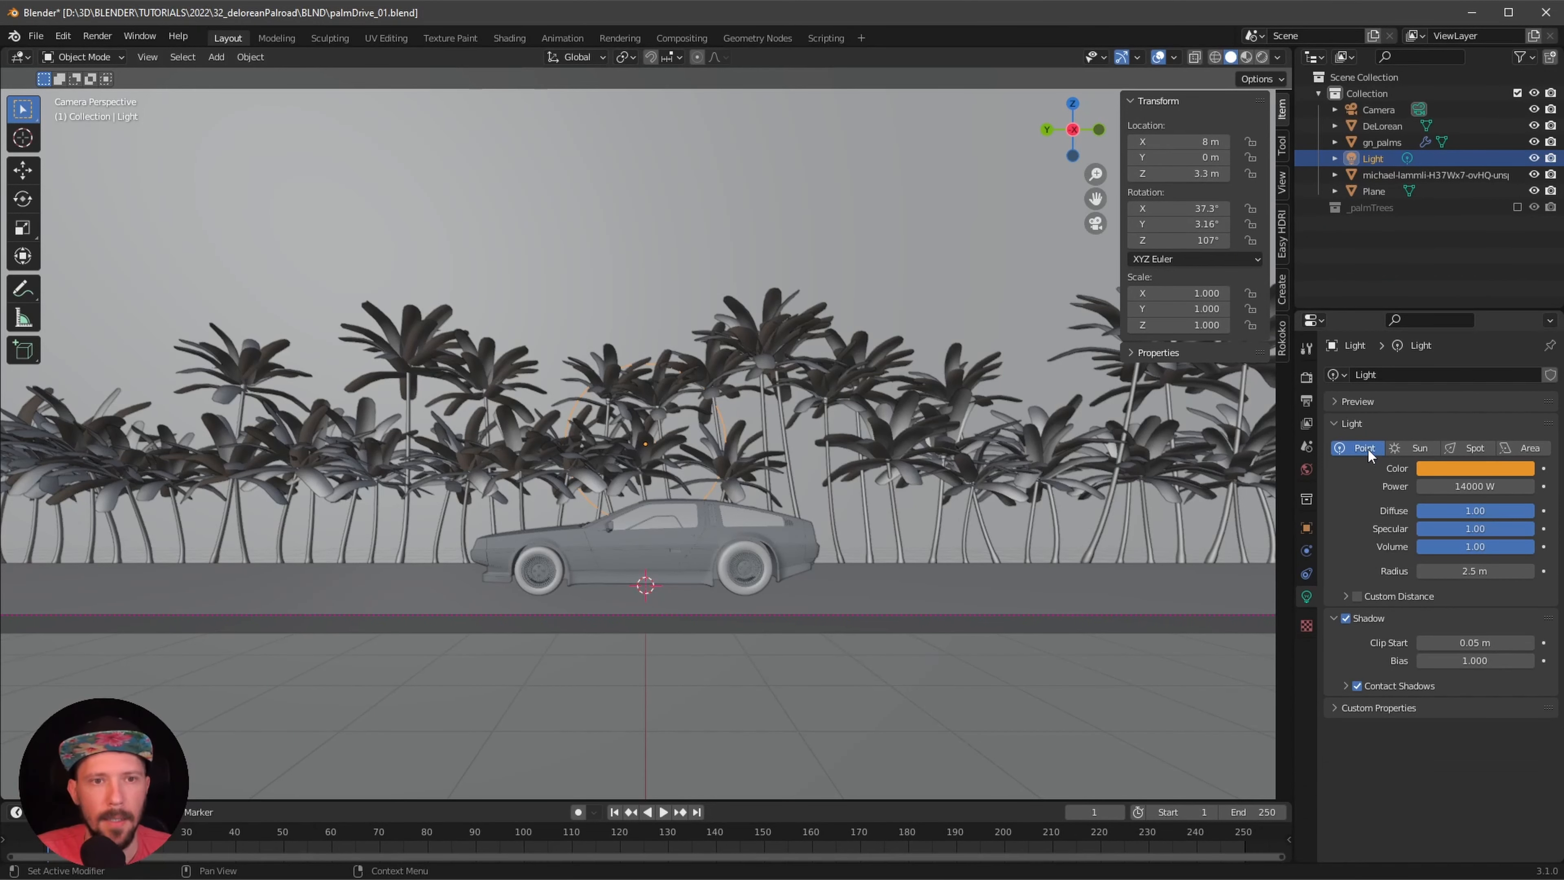
- Preview the relit scene in rendered shading with the viewport overlays hidden
key(z)
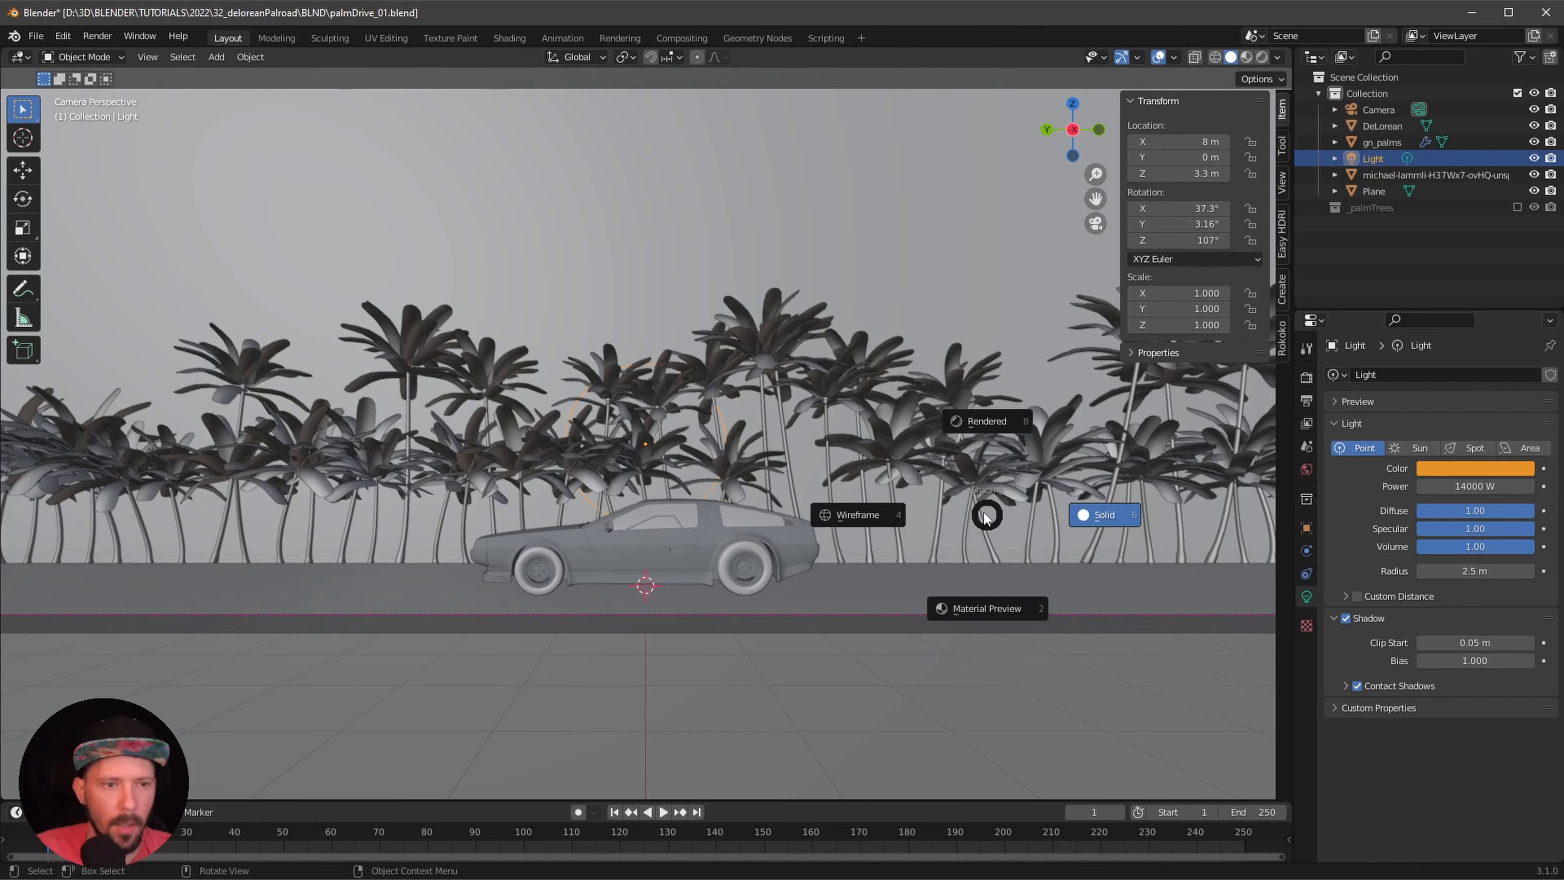
click(1000, 430)
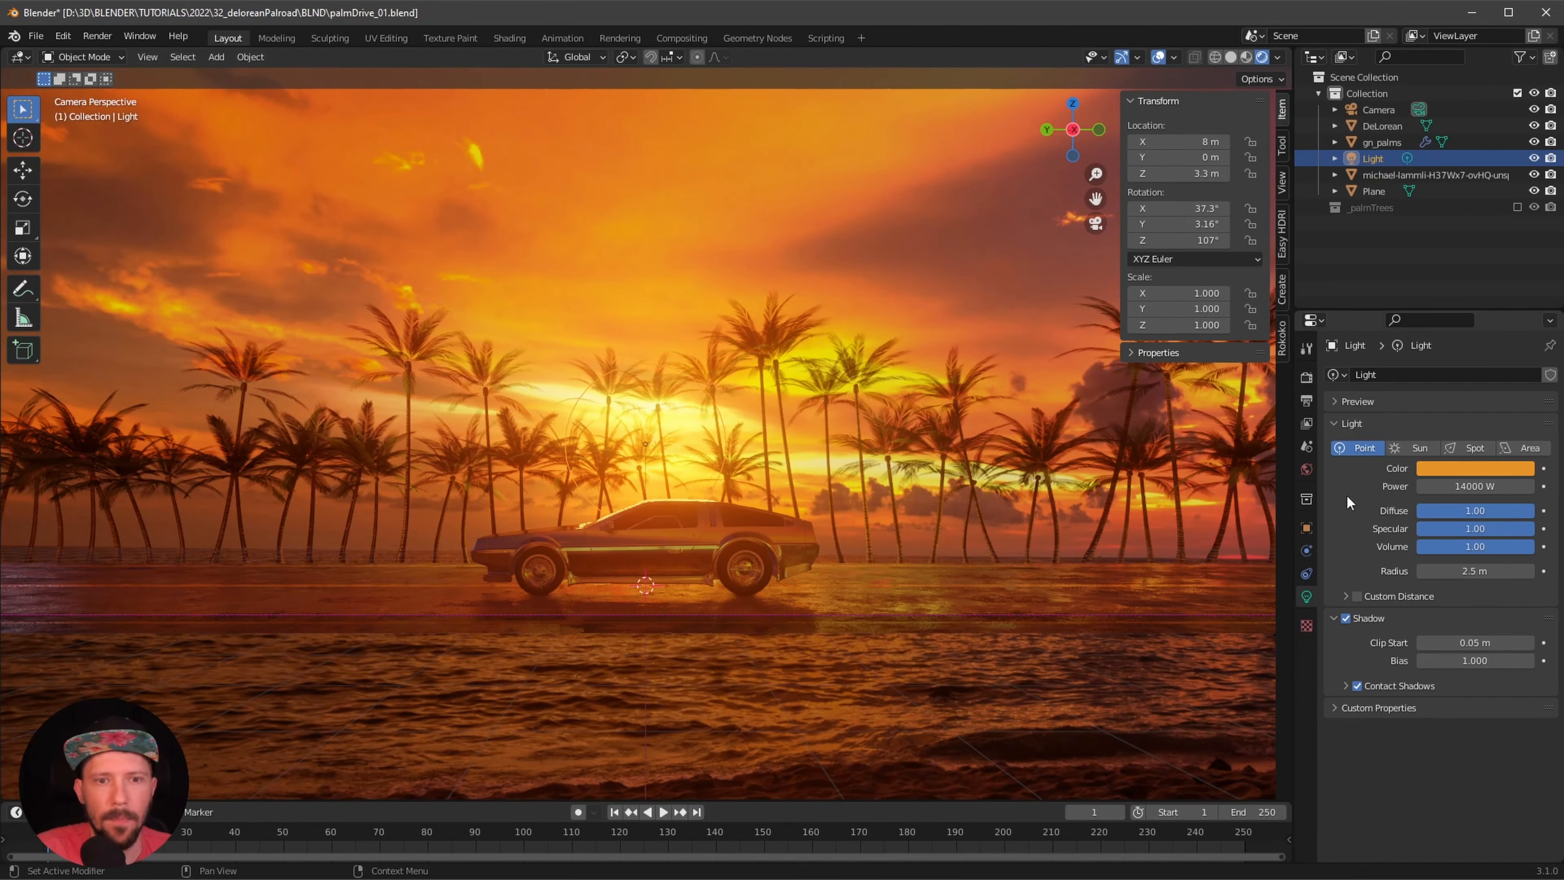
click(1156, 57)
mouse_move(901, 541)
ctrl+middle_down()
mouse_move(722, 633)
mouse_move(907, 559)
ctrl+middle_up()
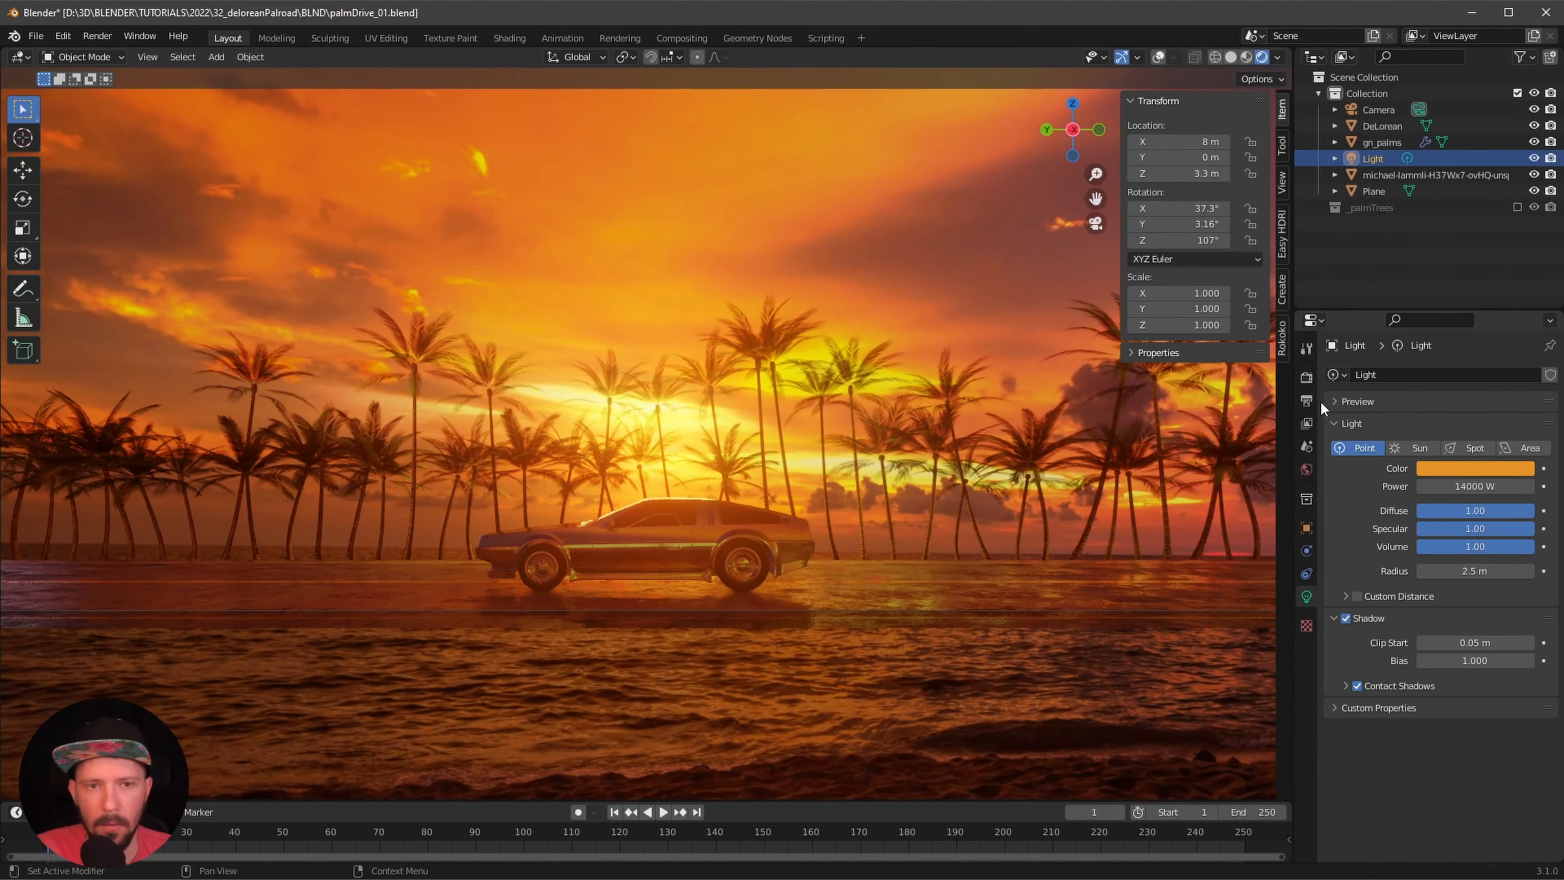
- Set the Look in the render Color Management settings to Medium High Contrast
click(1306, 400)
click(1305, 379)
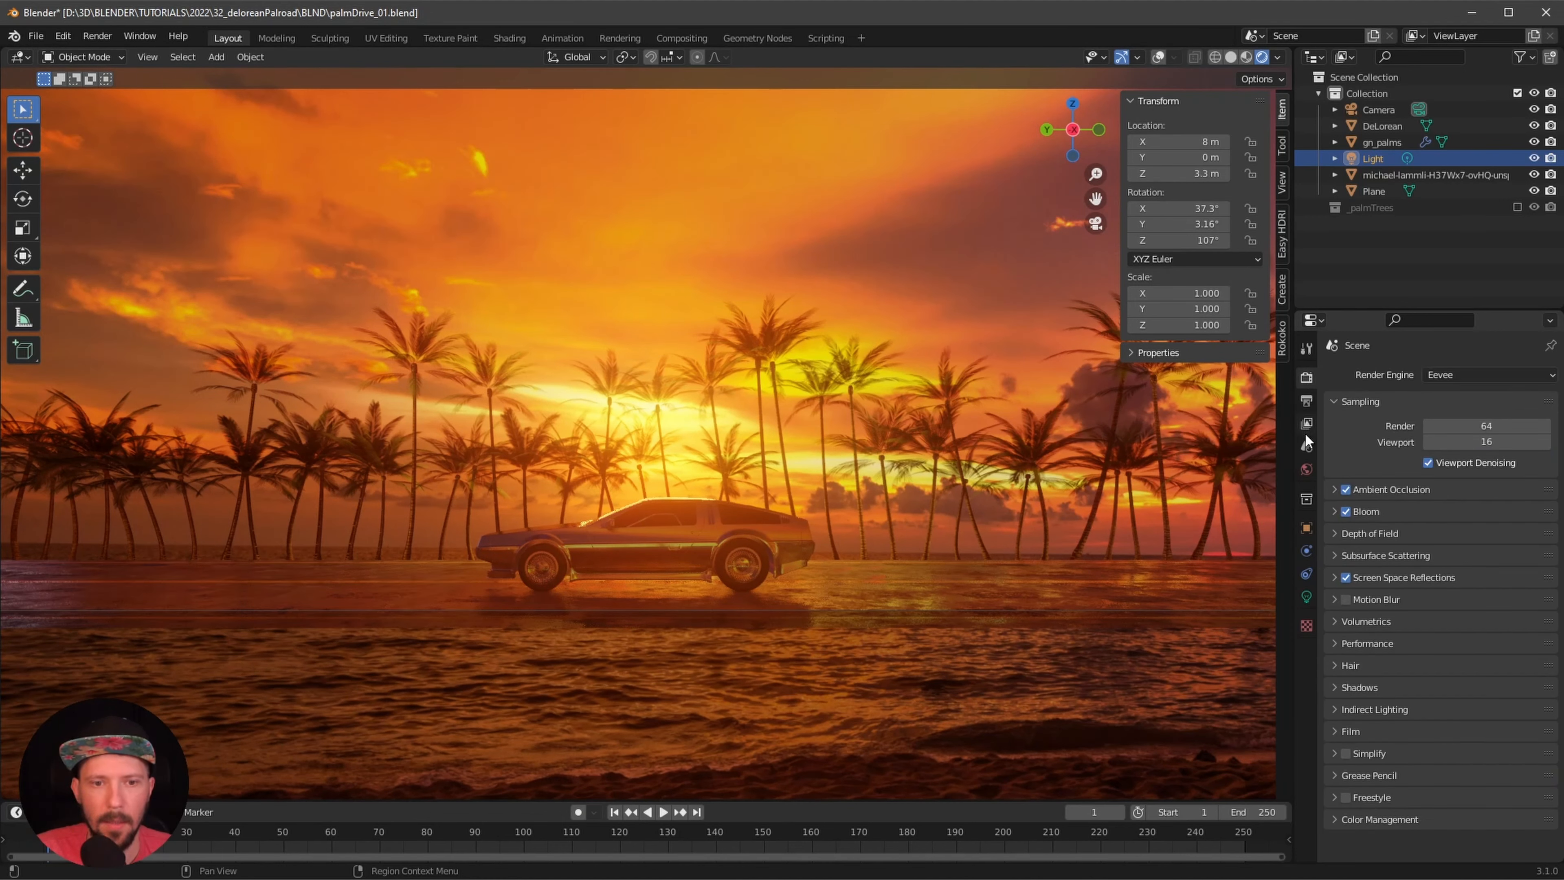
click(1333, 818)
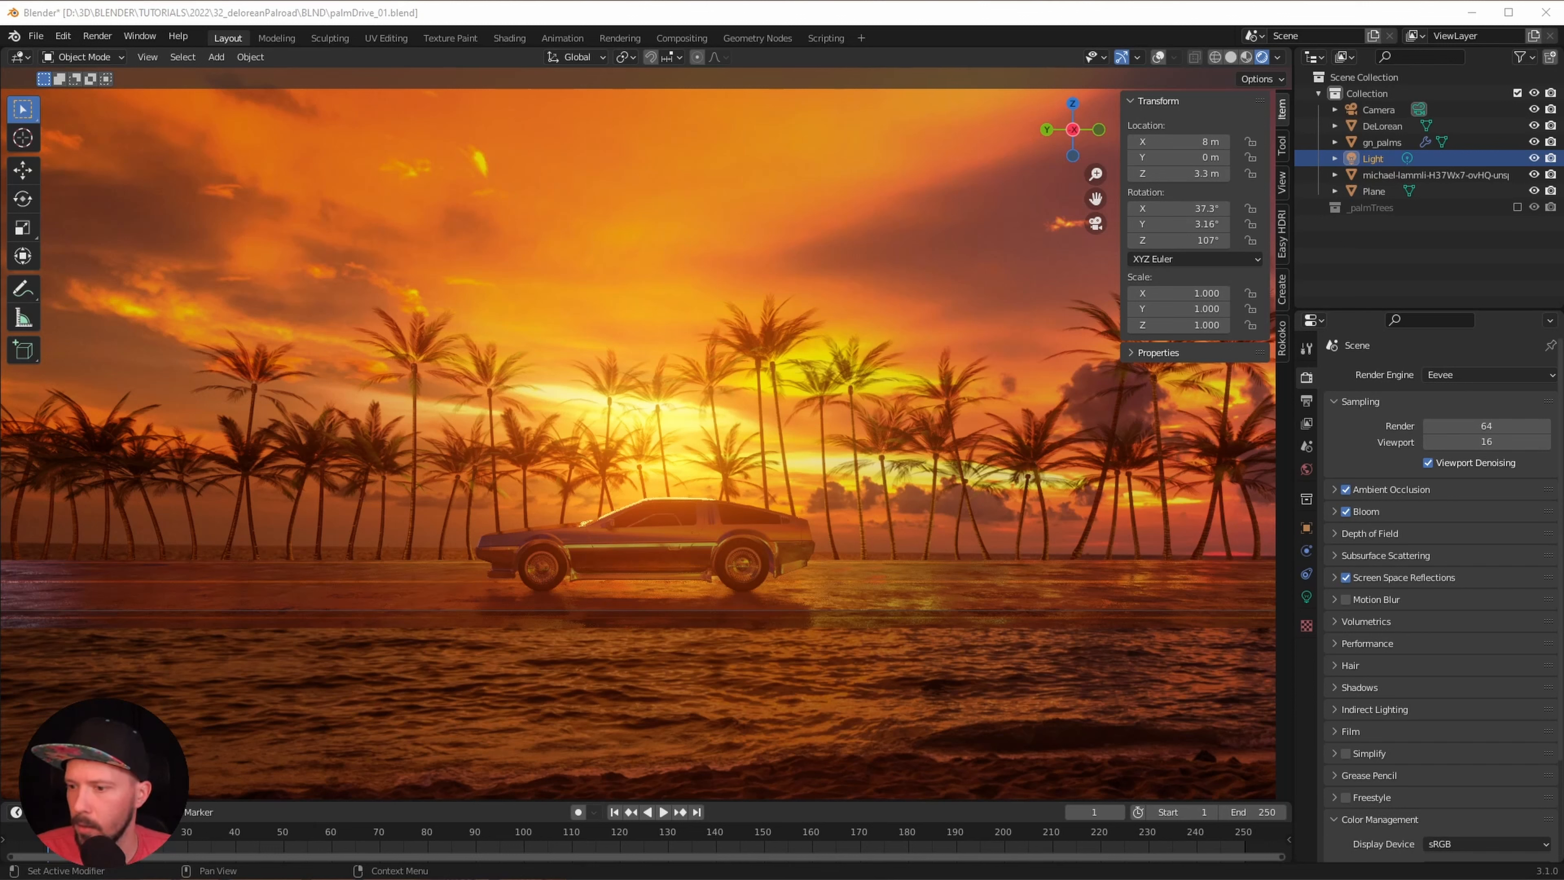
scroll(1494, 798, down, 5)
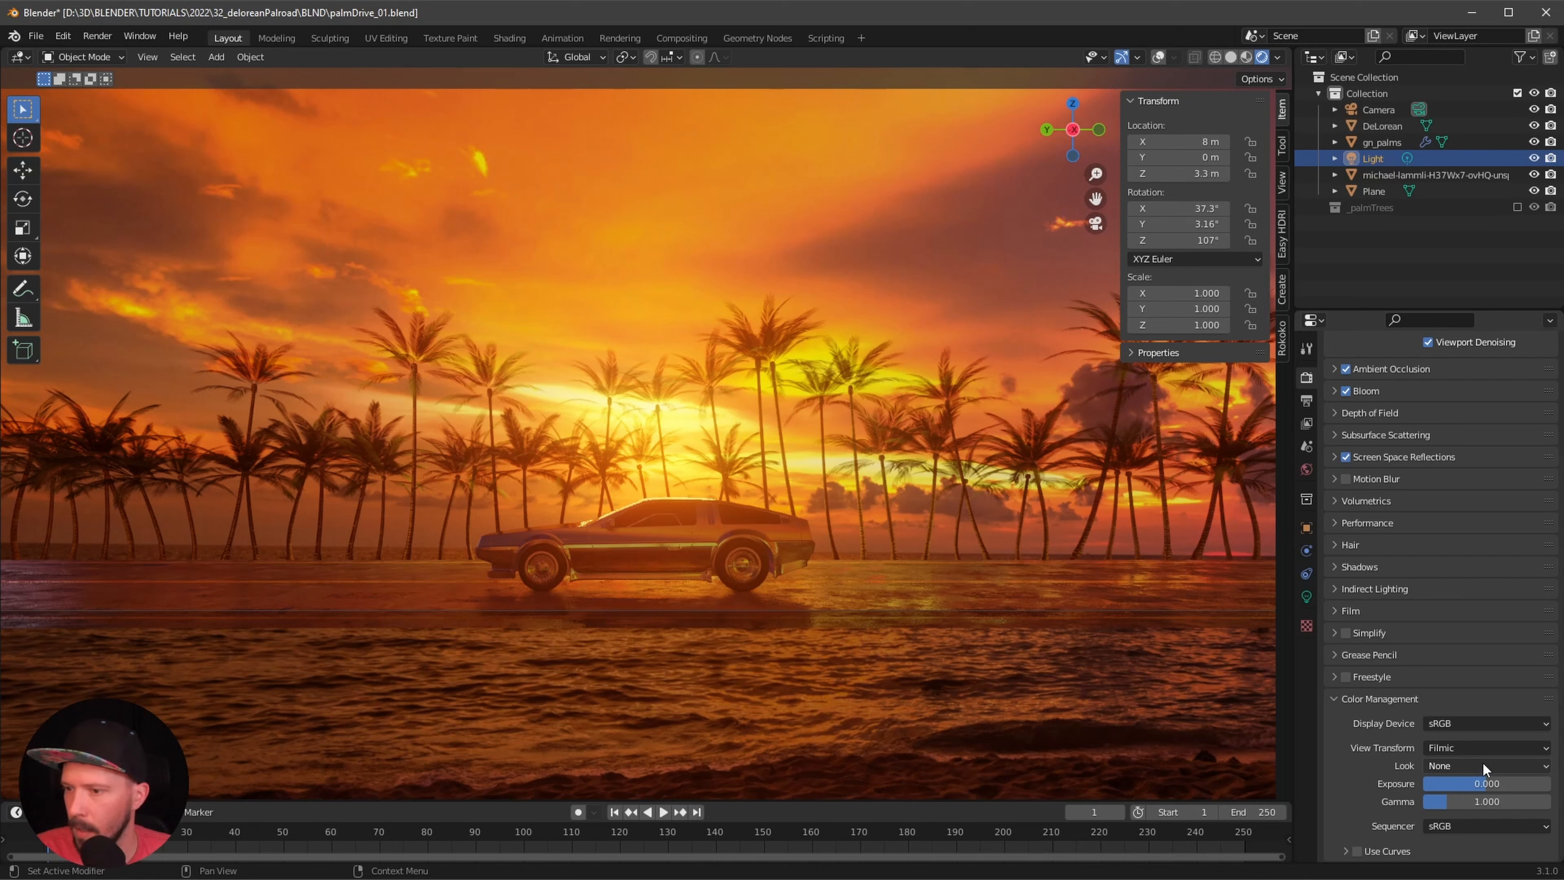
click(1482, 764)
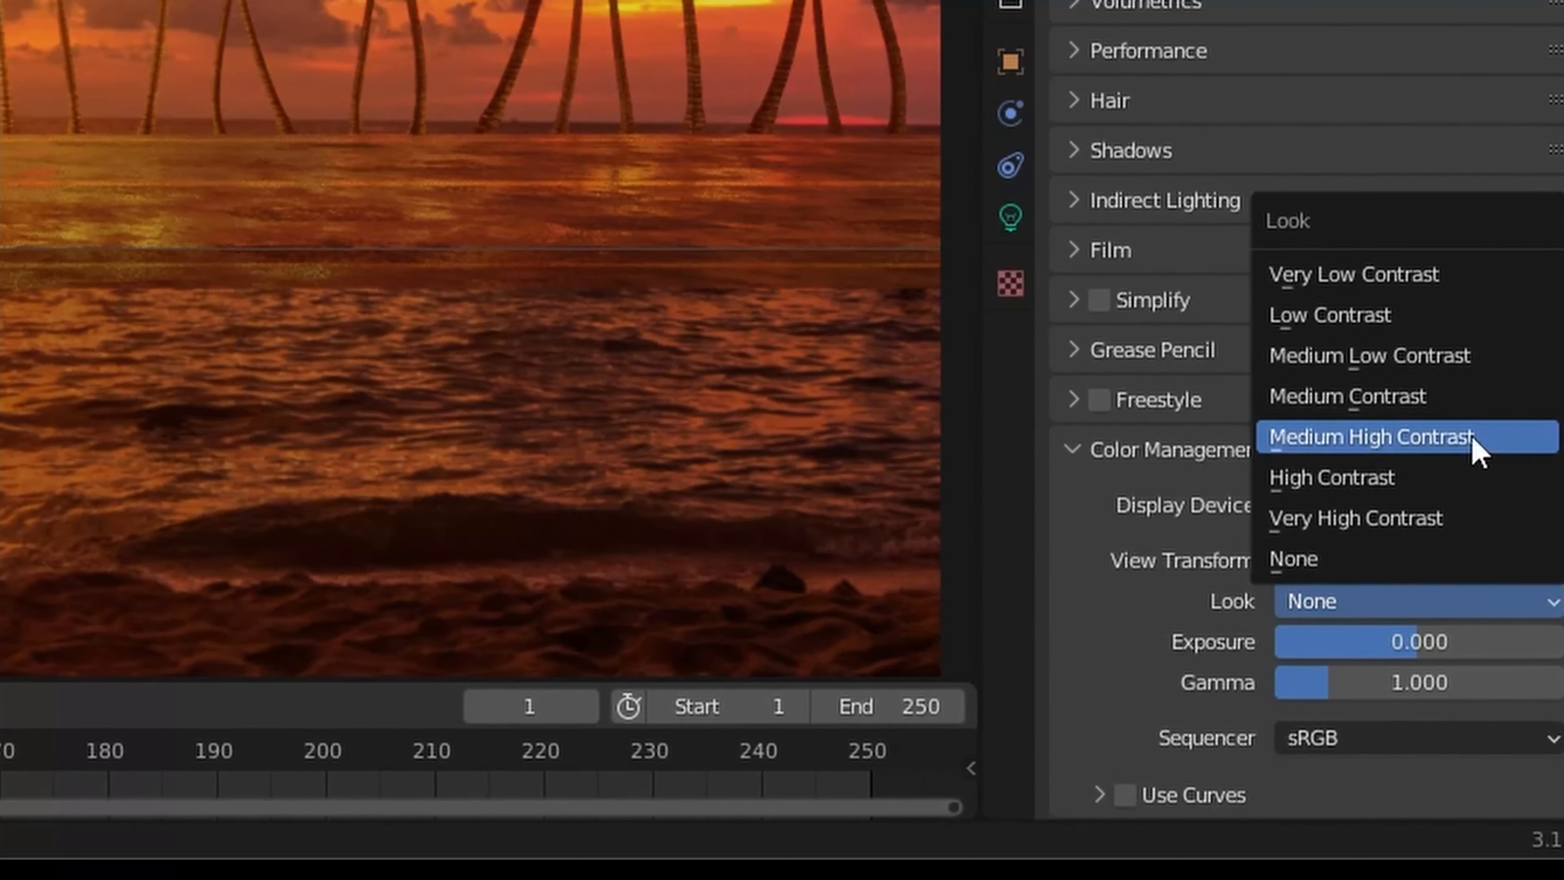
click(1473, 439)
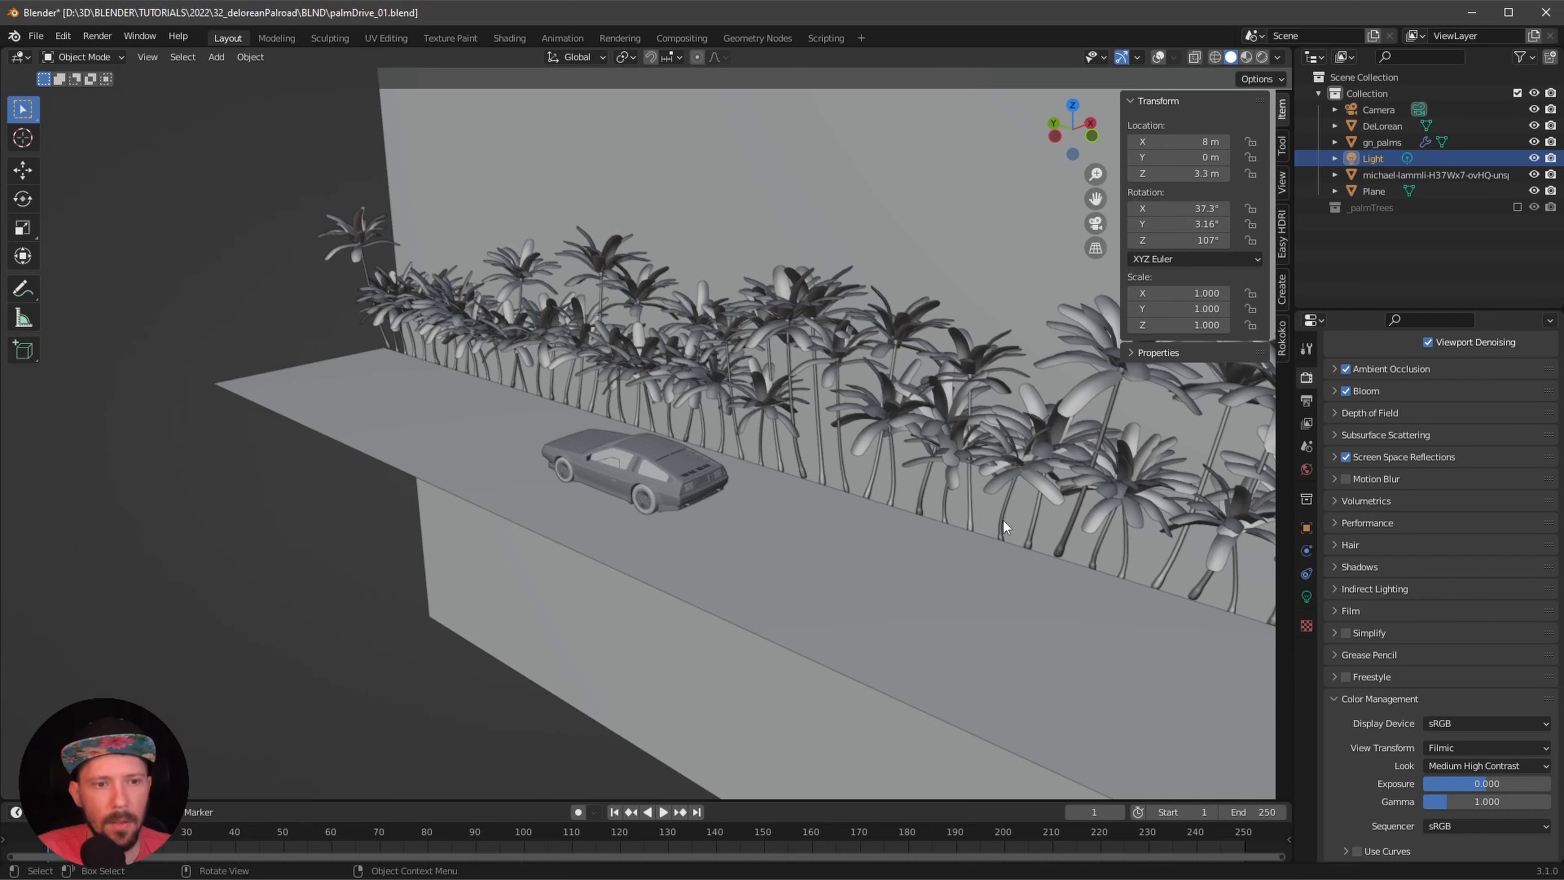
- Show the overlays and move the palms object and the ground plane into a new collection named _road
click(1002, 519)
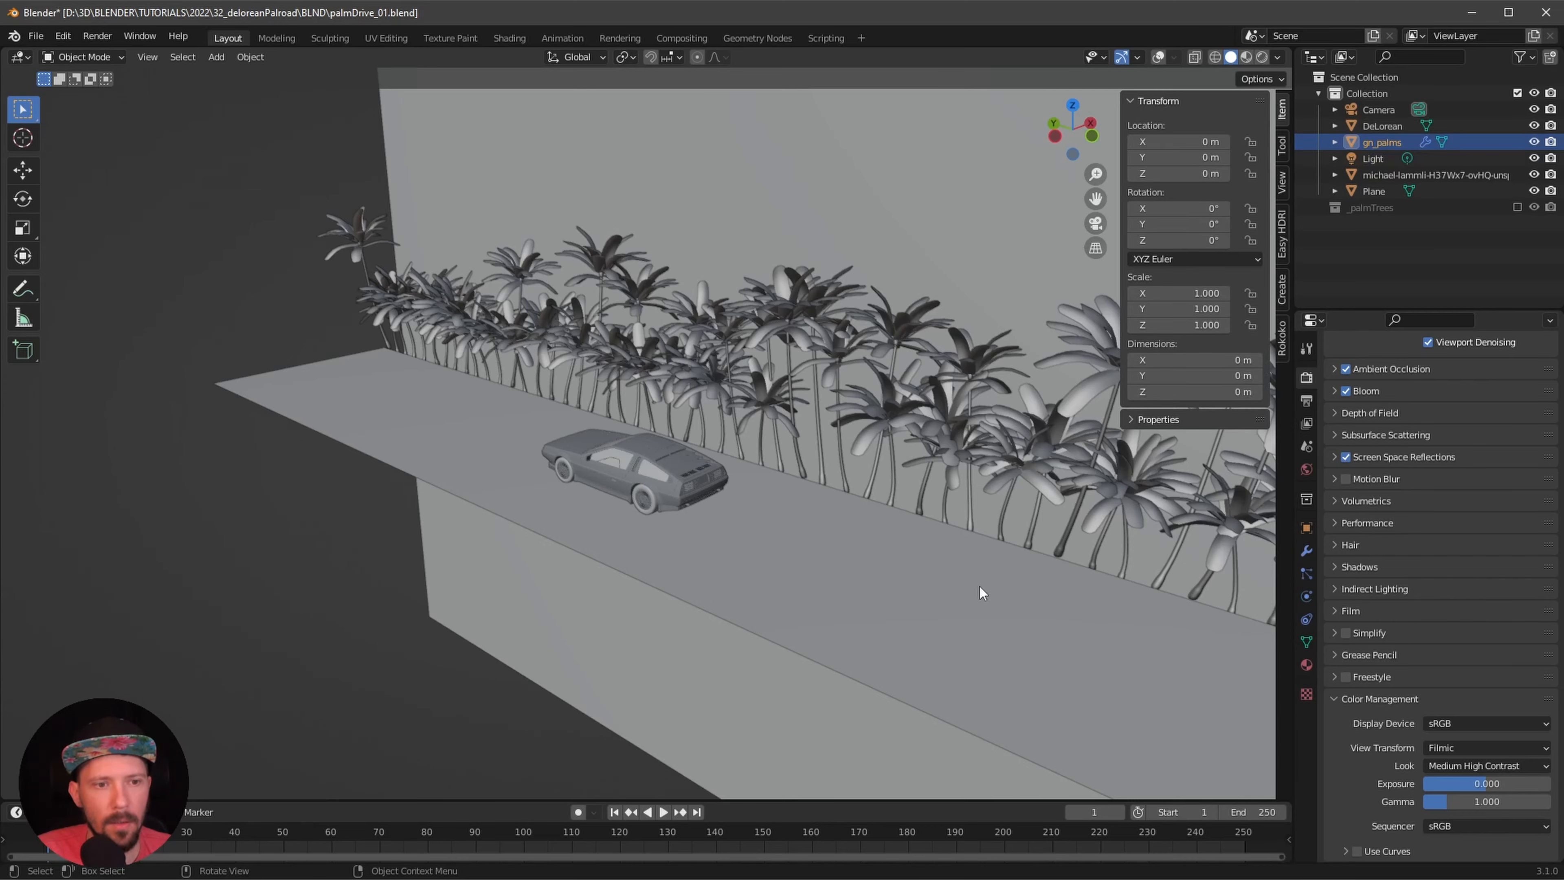
shift+click(987, 613)
click(1158, 58)
middle_drag(1016, 431, 963, 548)
key(m)
click(952, 562)
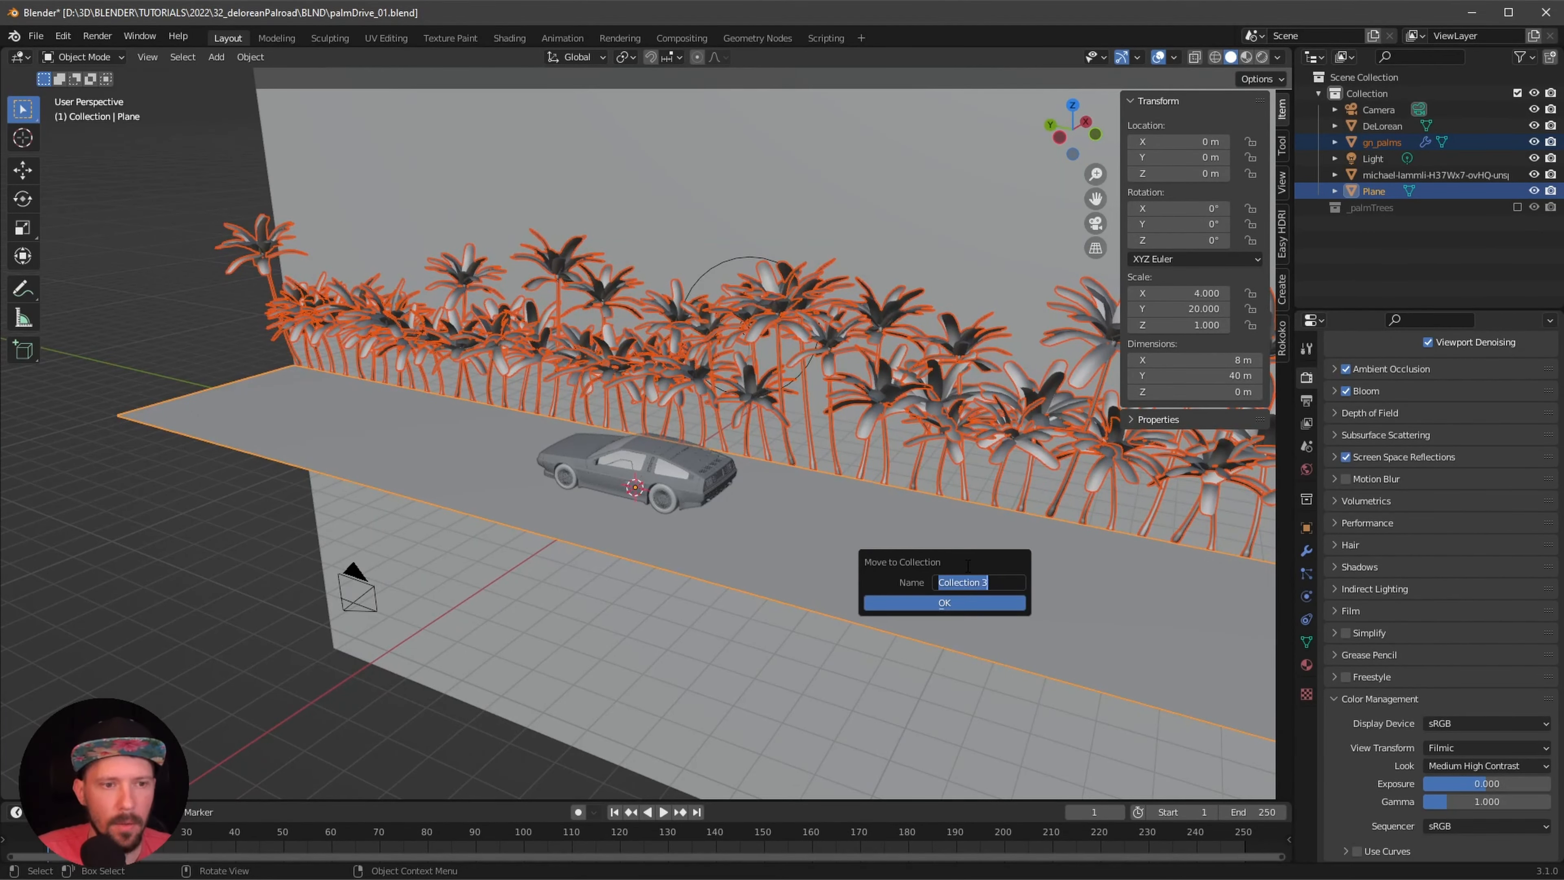
text(_)
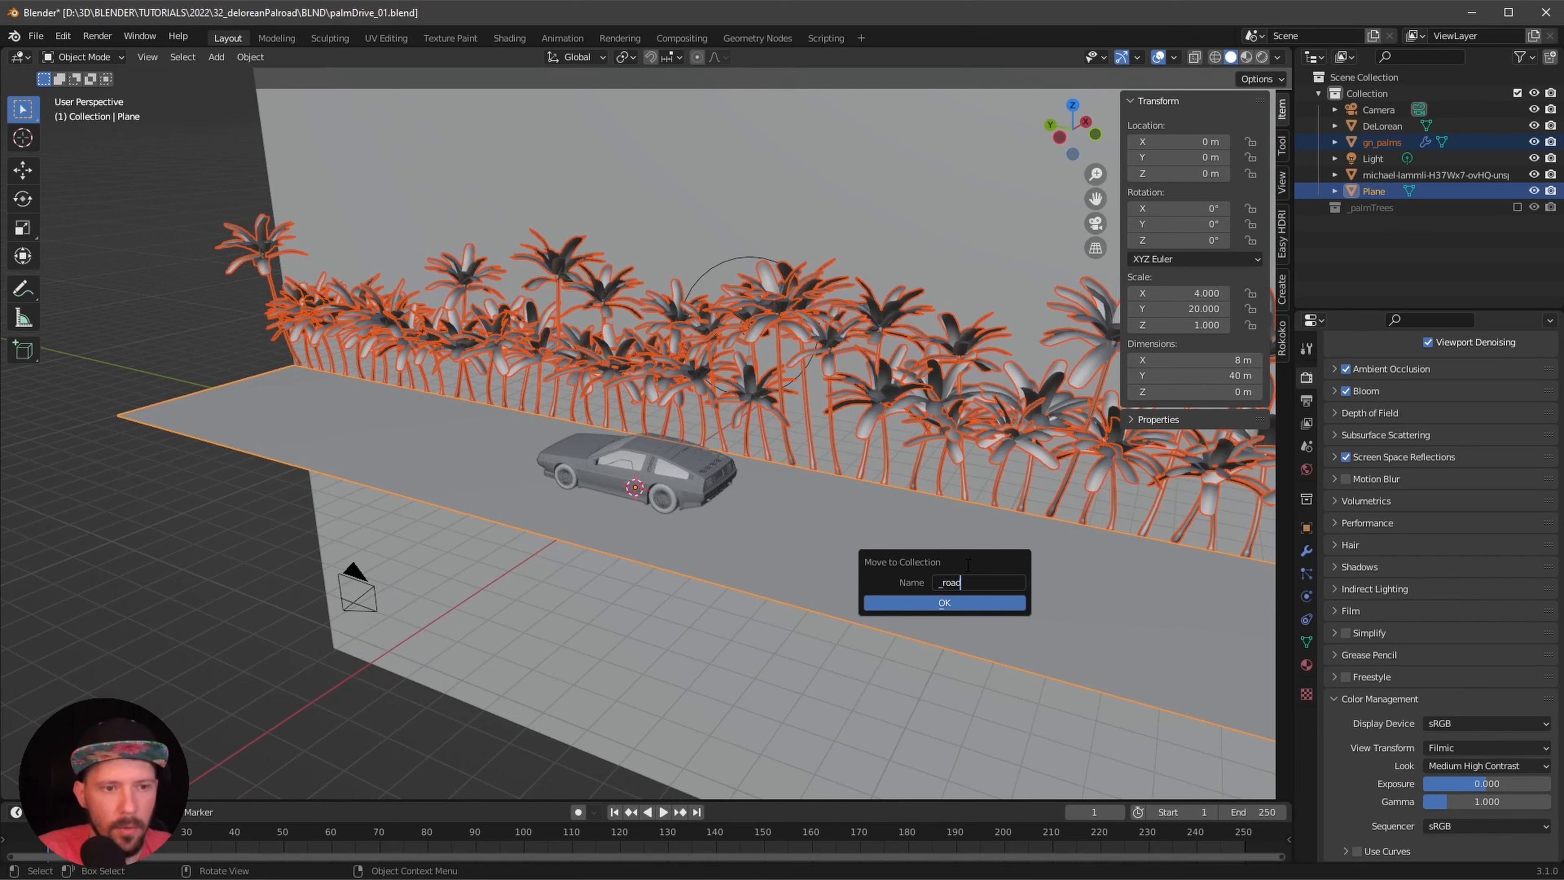
text(road)
key(Return)
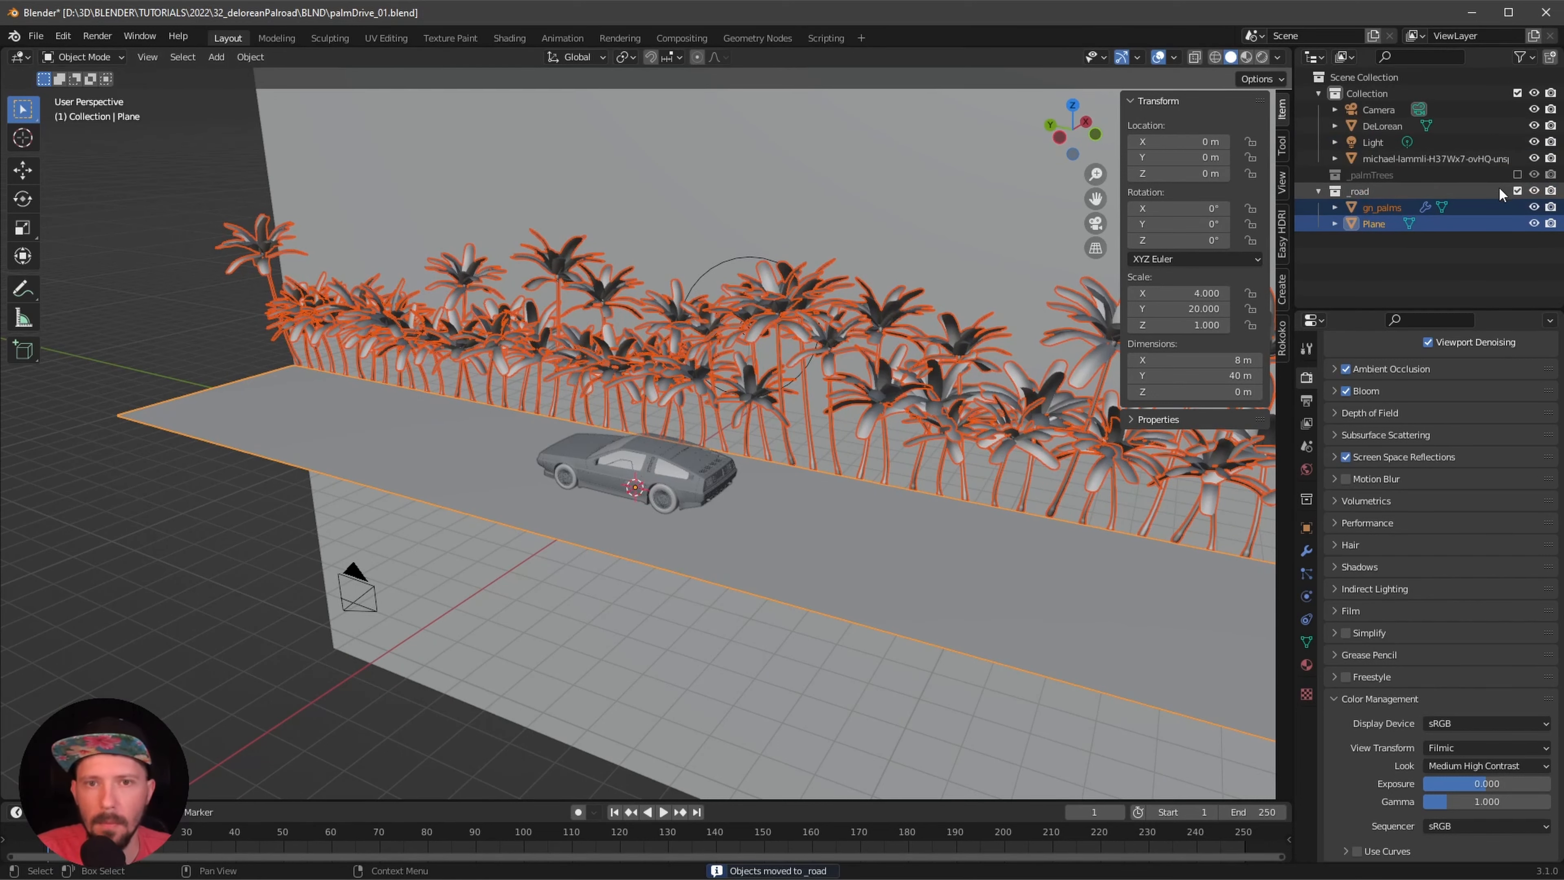
- Exclude the _road collection from the view layer and add it to the scene as a collection instance
click(1515, 191)
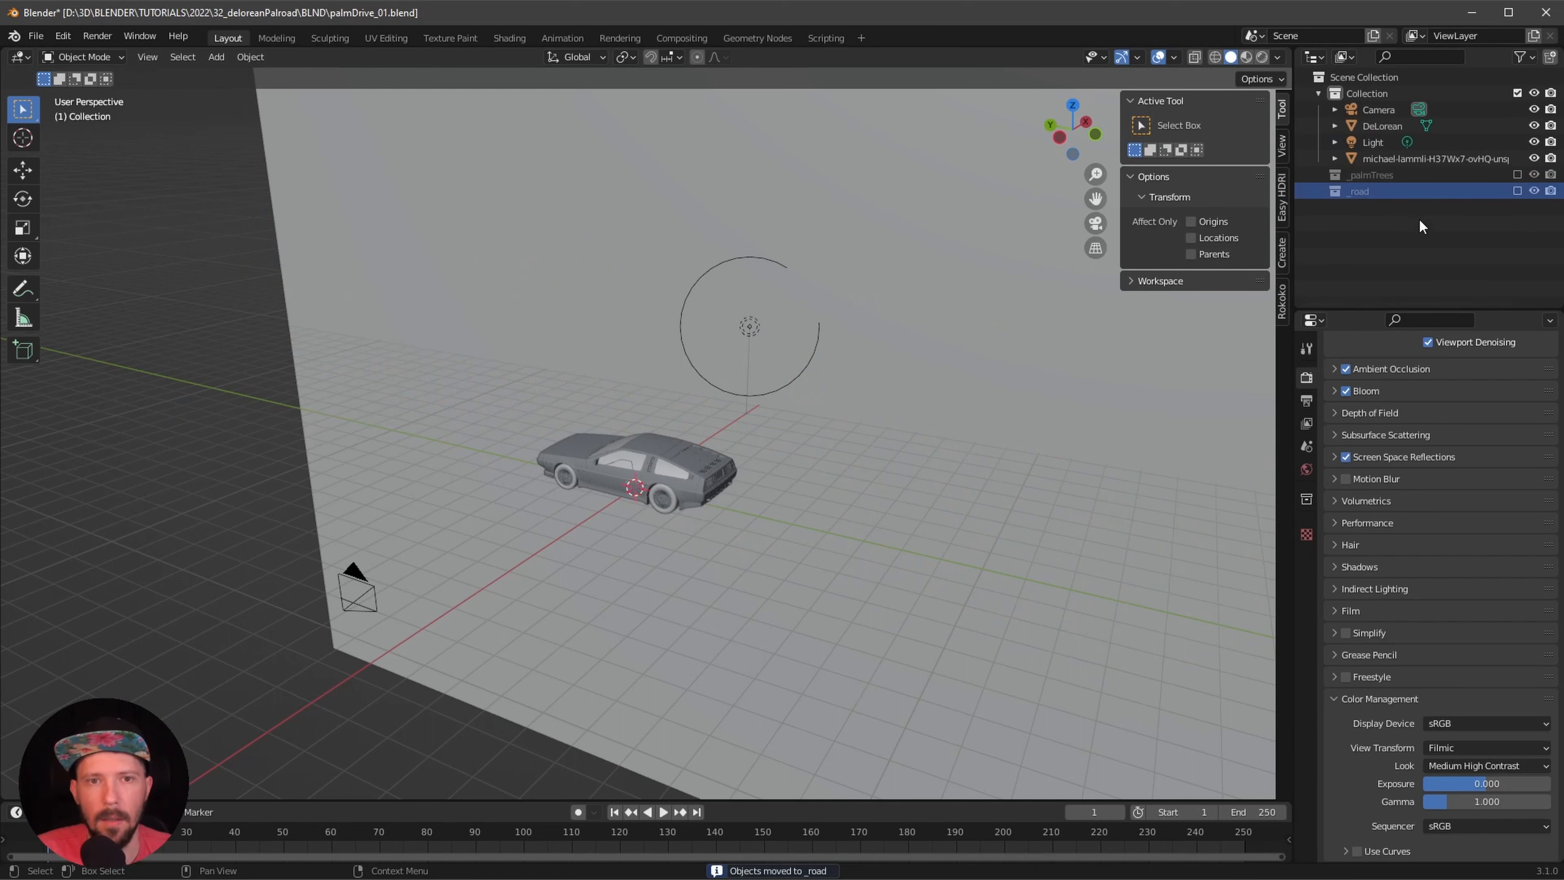
click(1412, 192)
right_click(1411, 193)
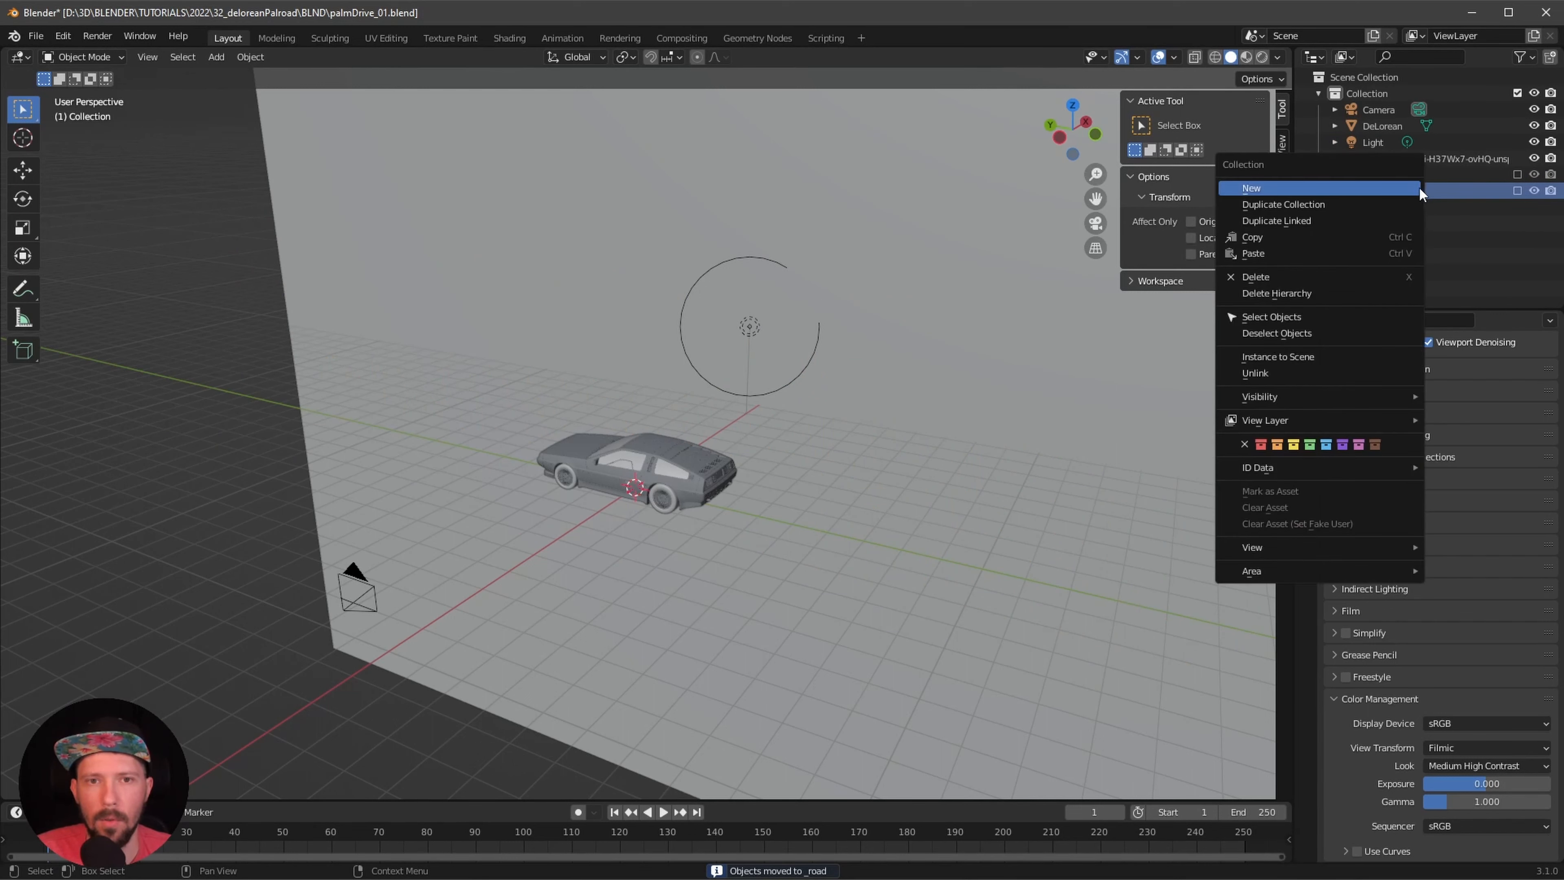
click(1323, 356)
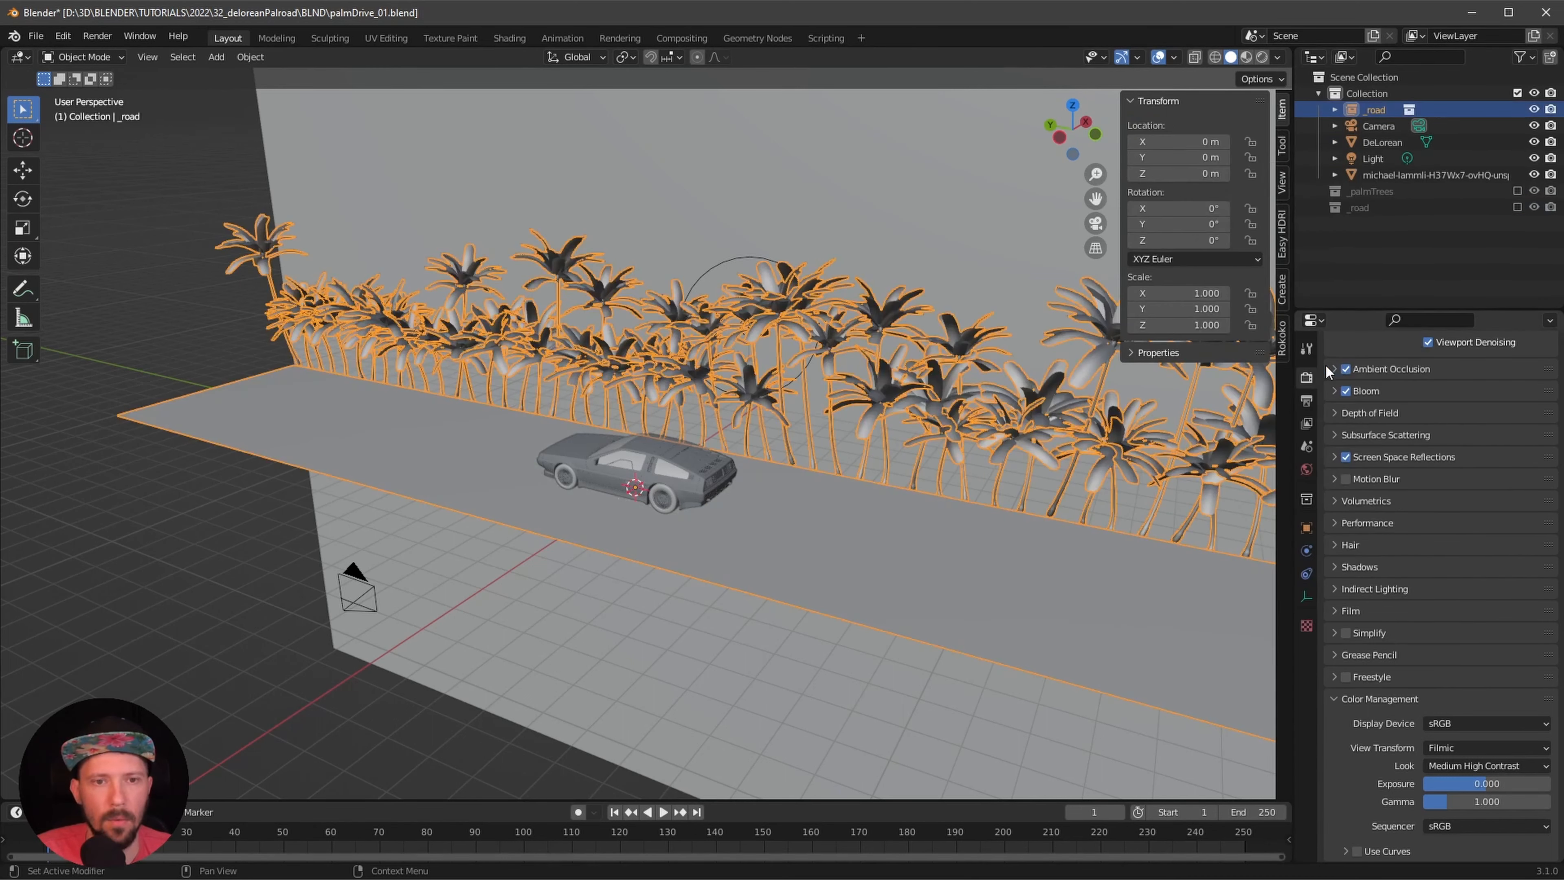
- Move the _road collection instance out of Collection and directly into the Scene Collection
middle_drag(858, 570, 870, 572)
drag(1374, 110, 1349, 228)
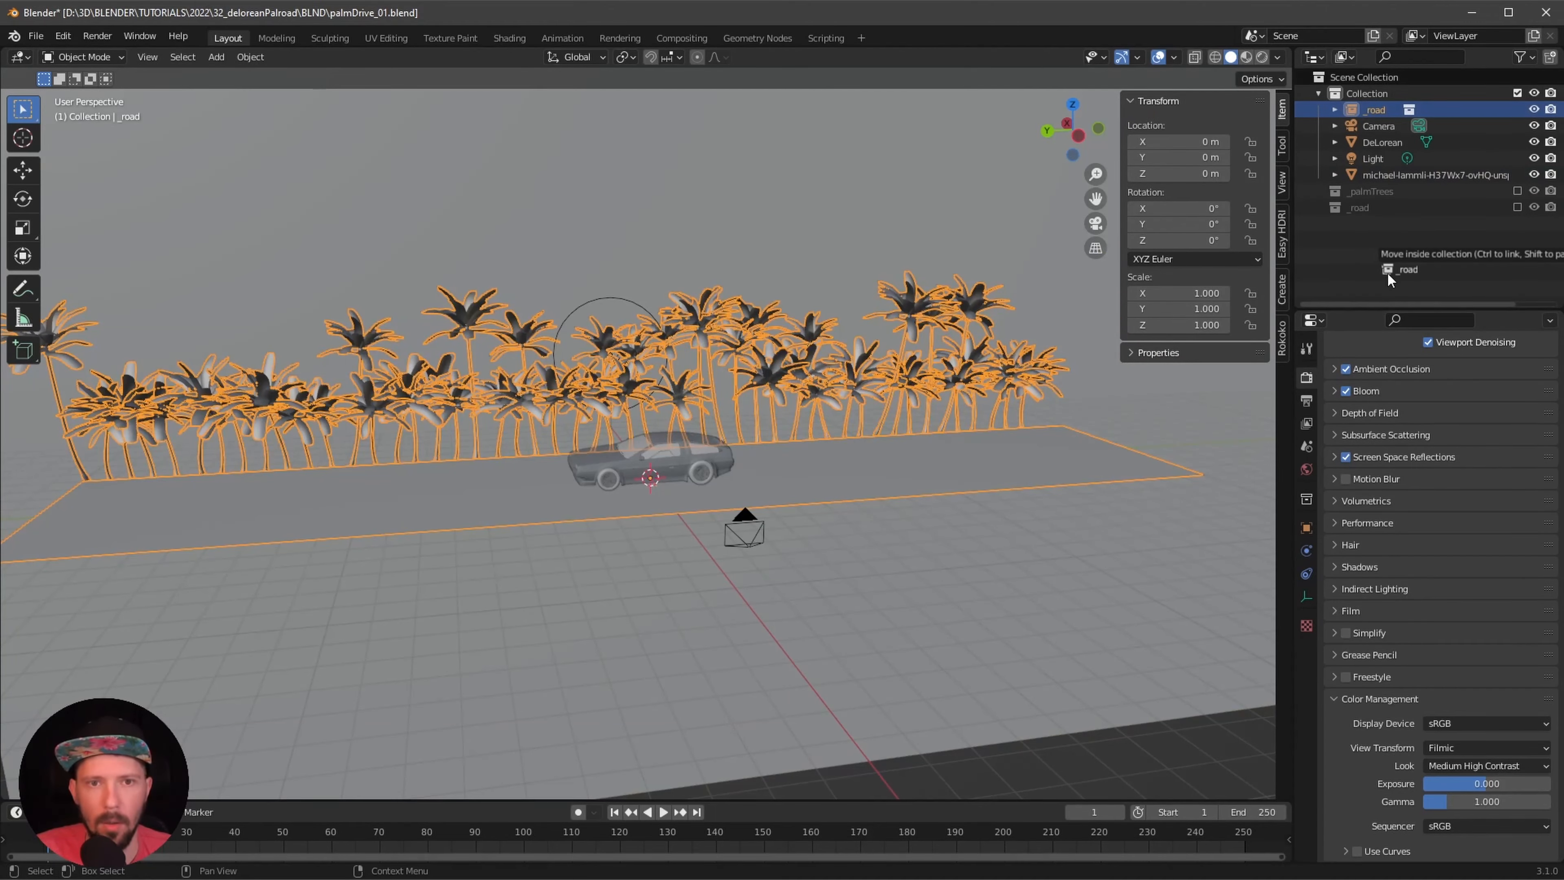
click(1362, 207)
middle_drag(942, 483, 904, 488)
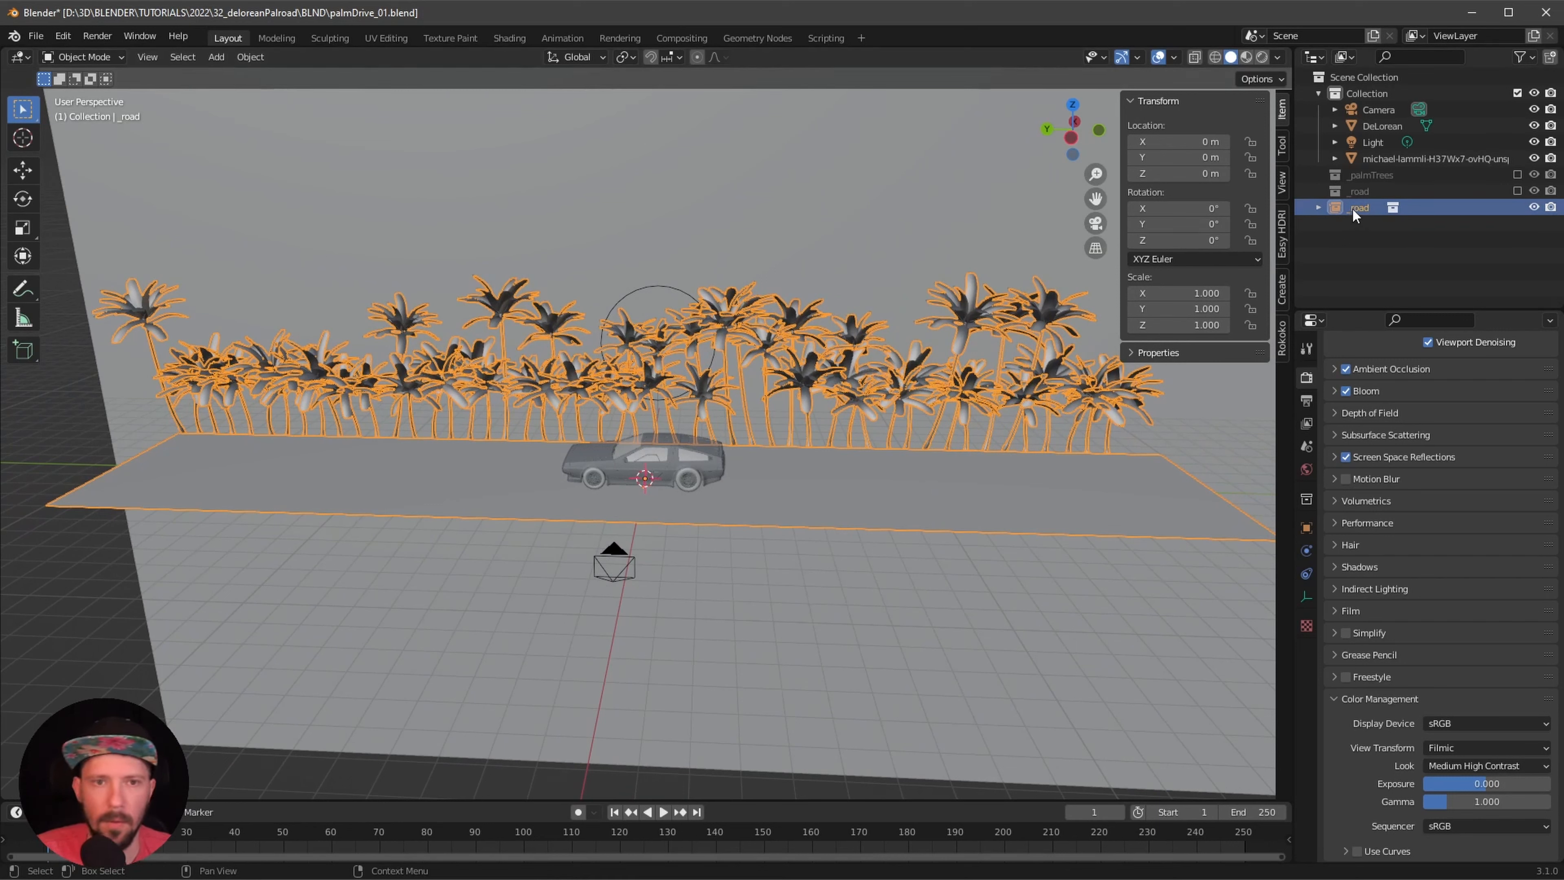
- Duplicate the _road instance in place and set the copy's Y location to -40 m
key(shift+d)
right_click(963, 458)
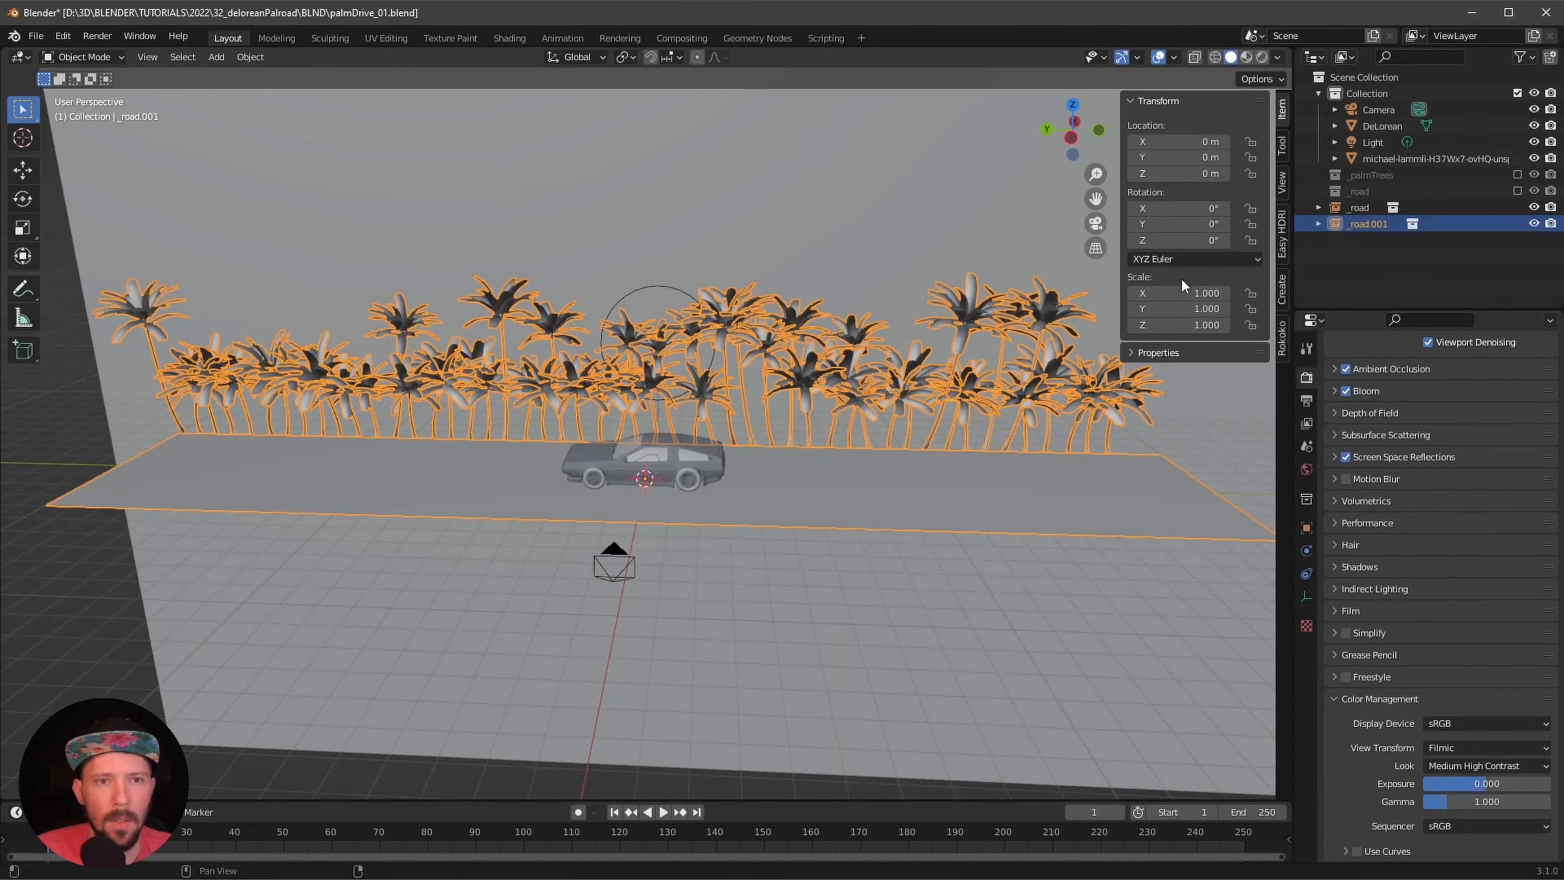
double_click(1204, 157)
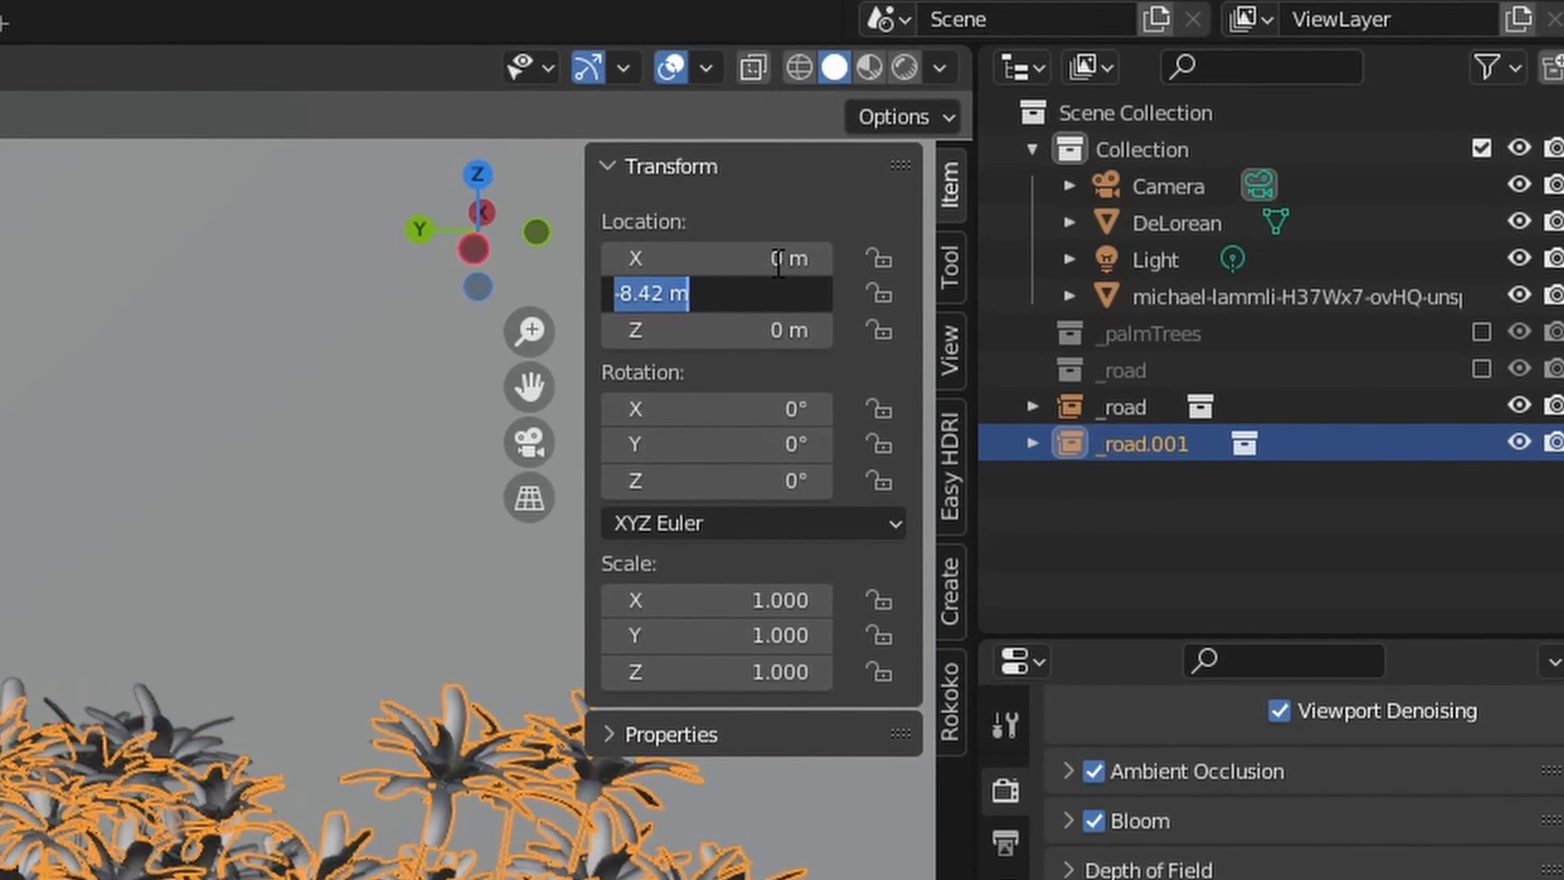
text(-40)
key(Return)
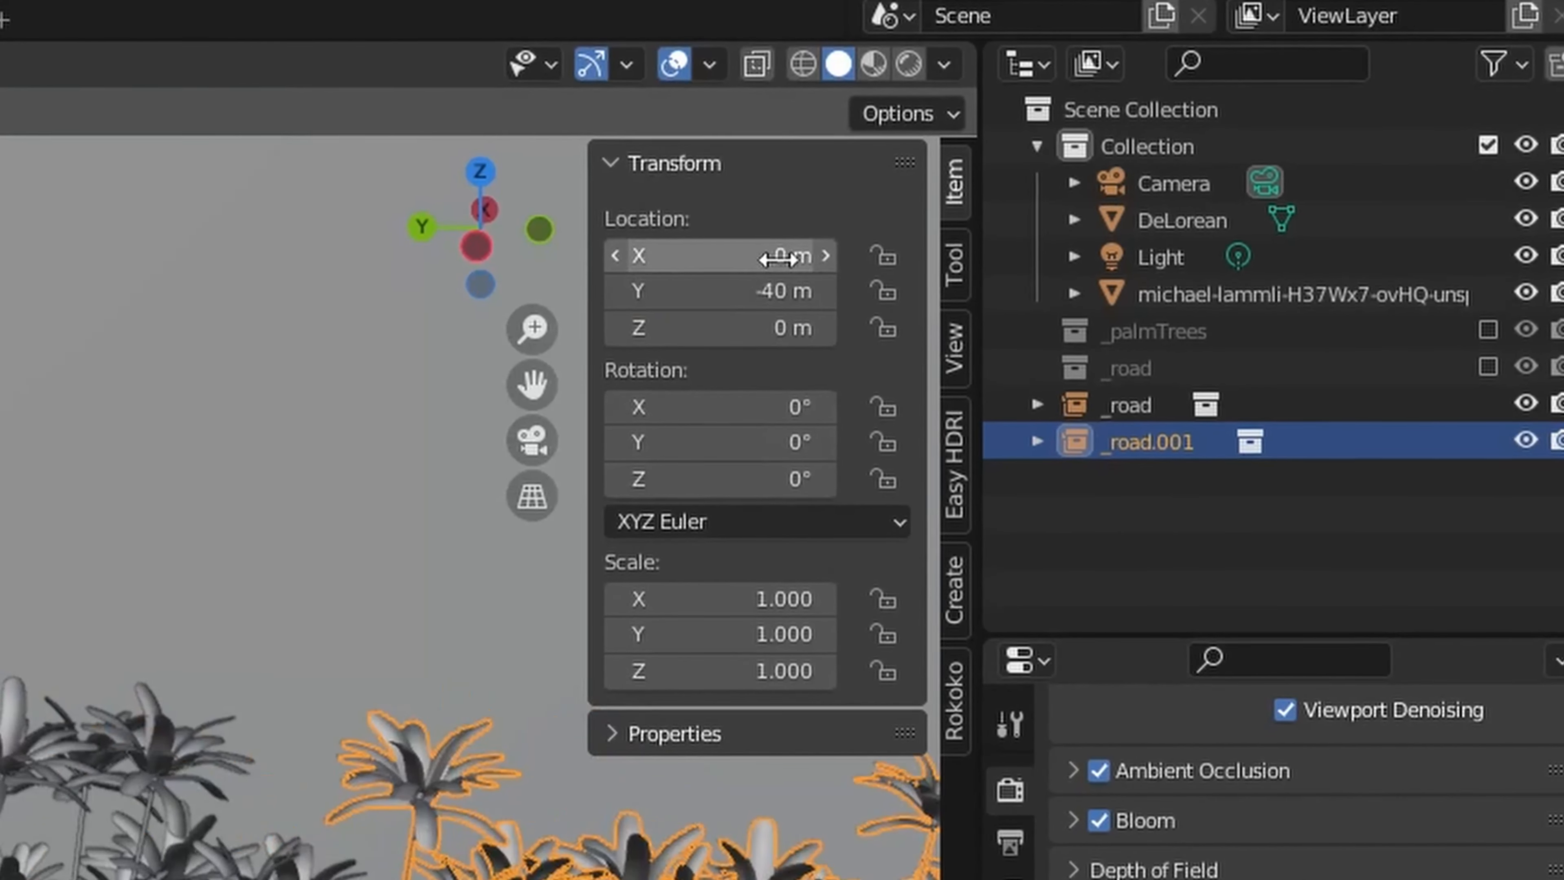
middle_drag(960, 533, 870, 639)
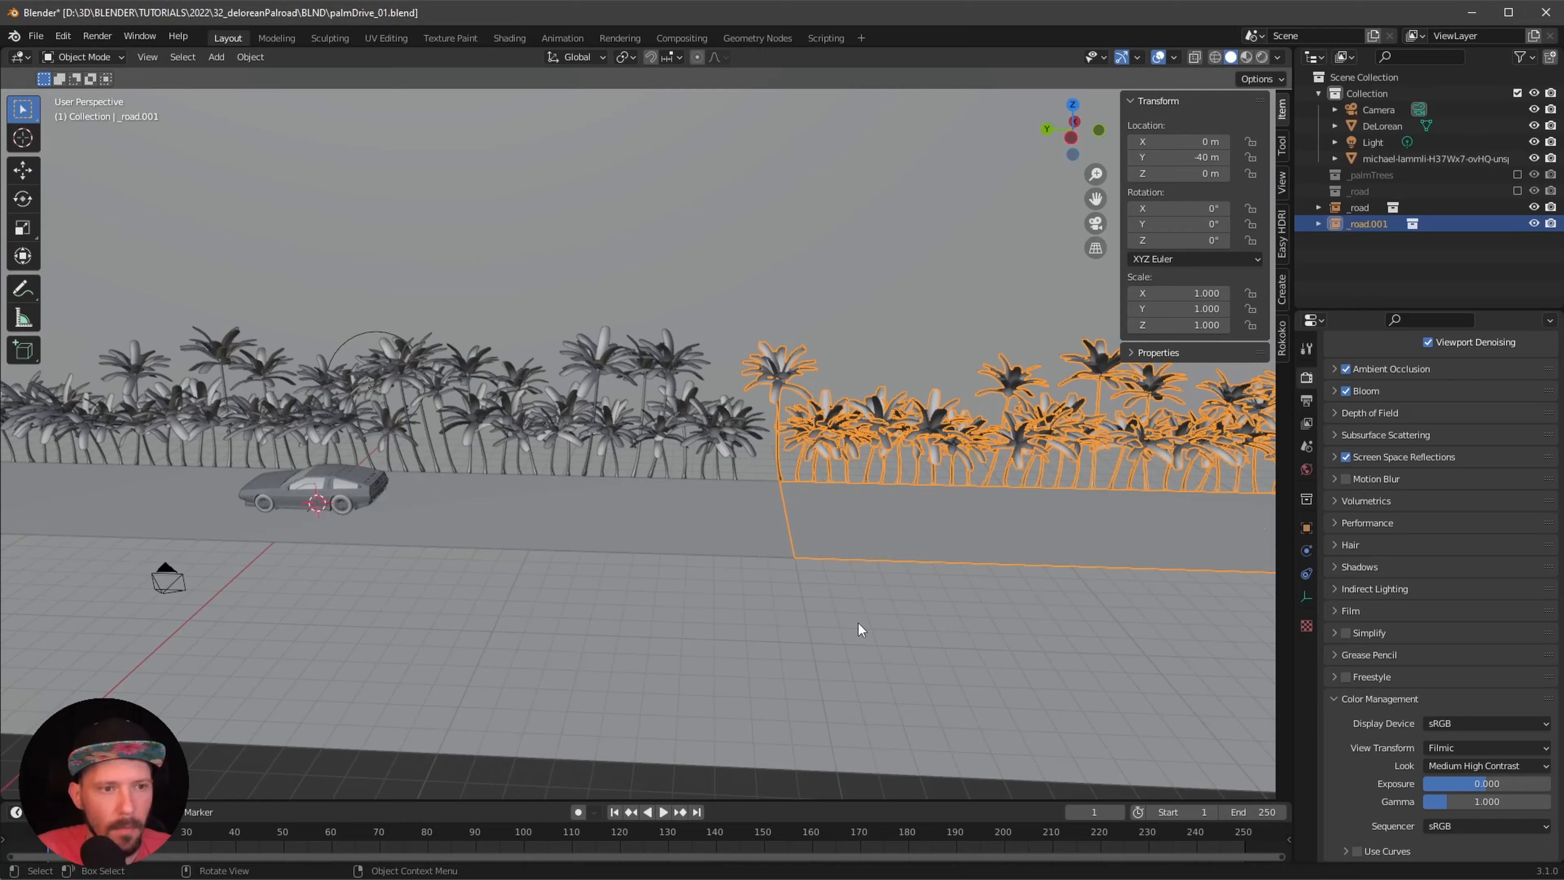
- Duplicate the original _road instance again and set this copy's Y location to 40 m
click(858, 623)
middle_drag(755, 553, 1009, 624)
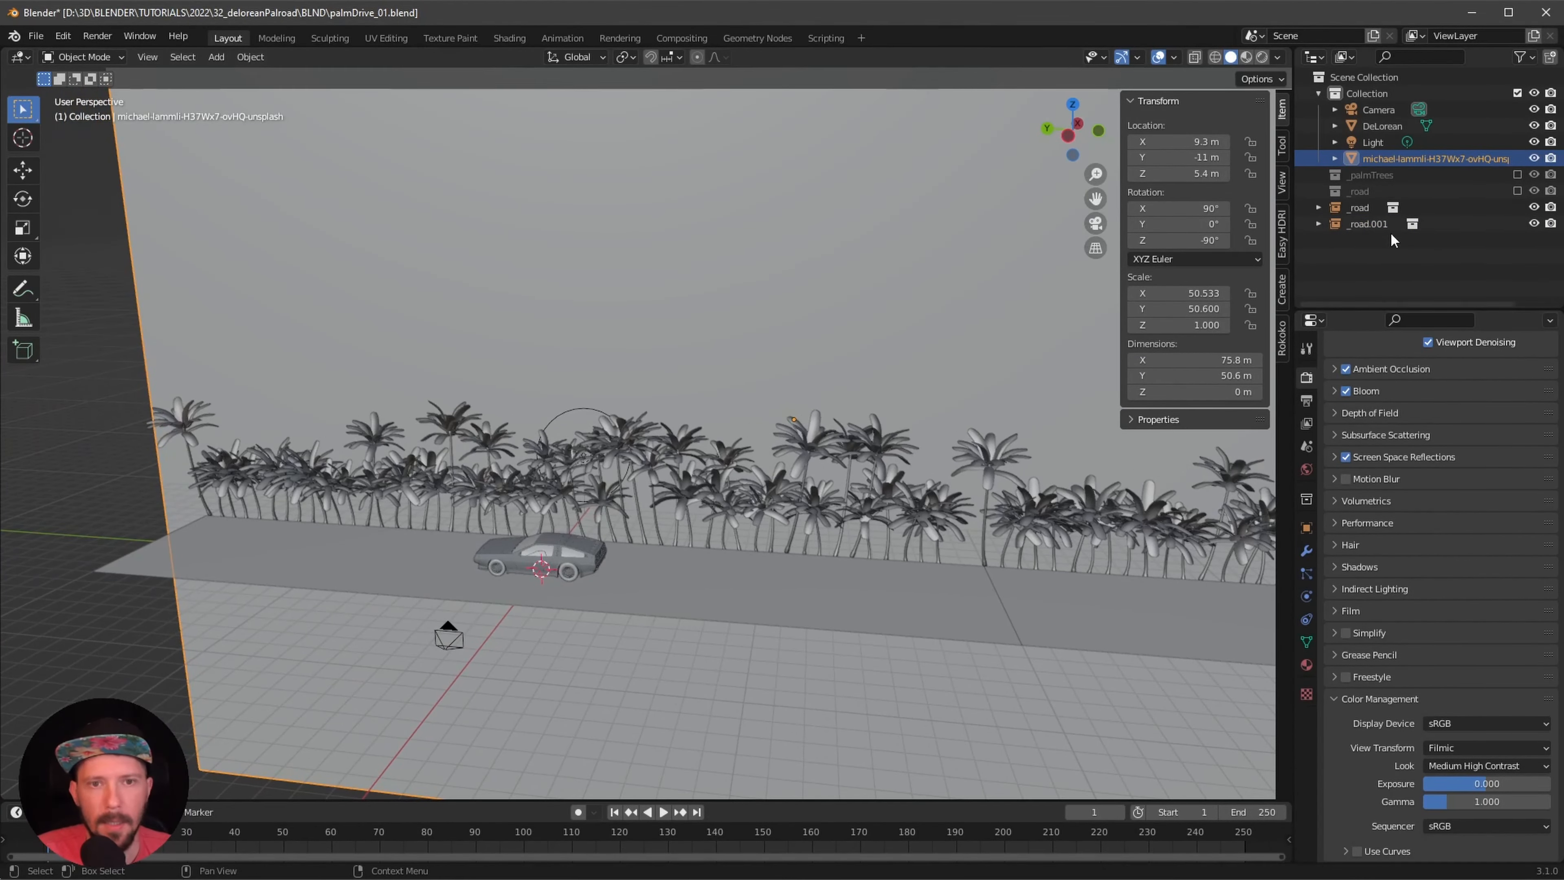
click(1373, 208)
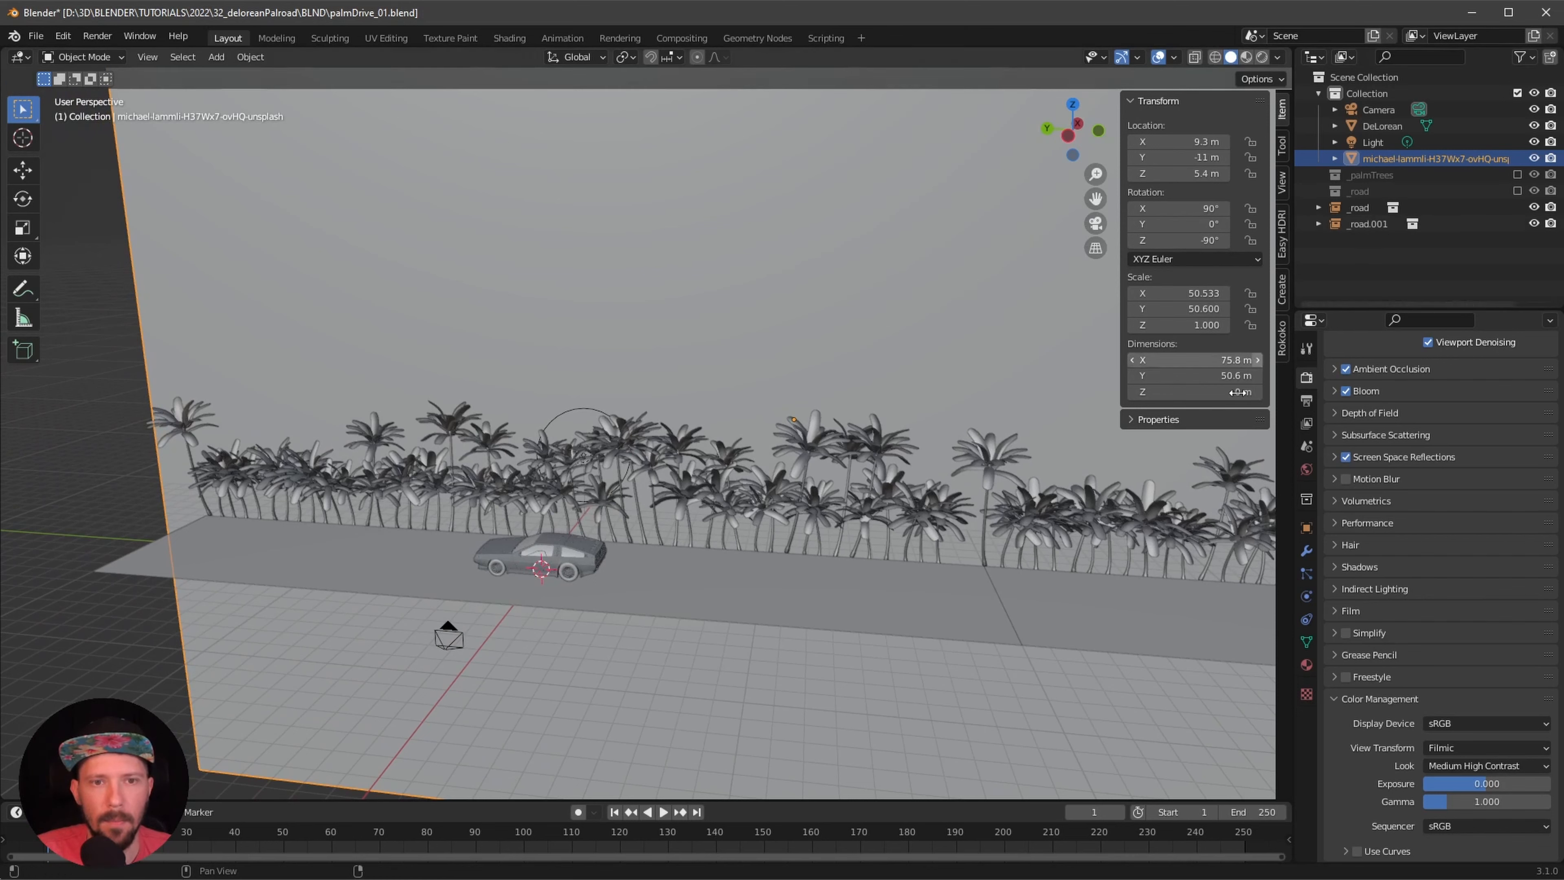
key(shift+d)
right_click(868, 576)
click(1196, 162)
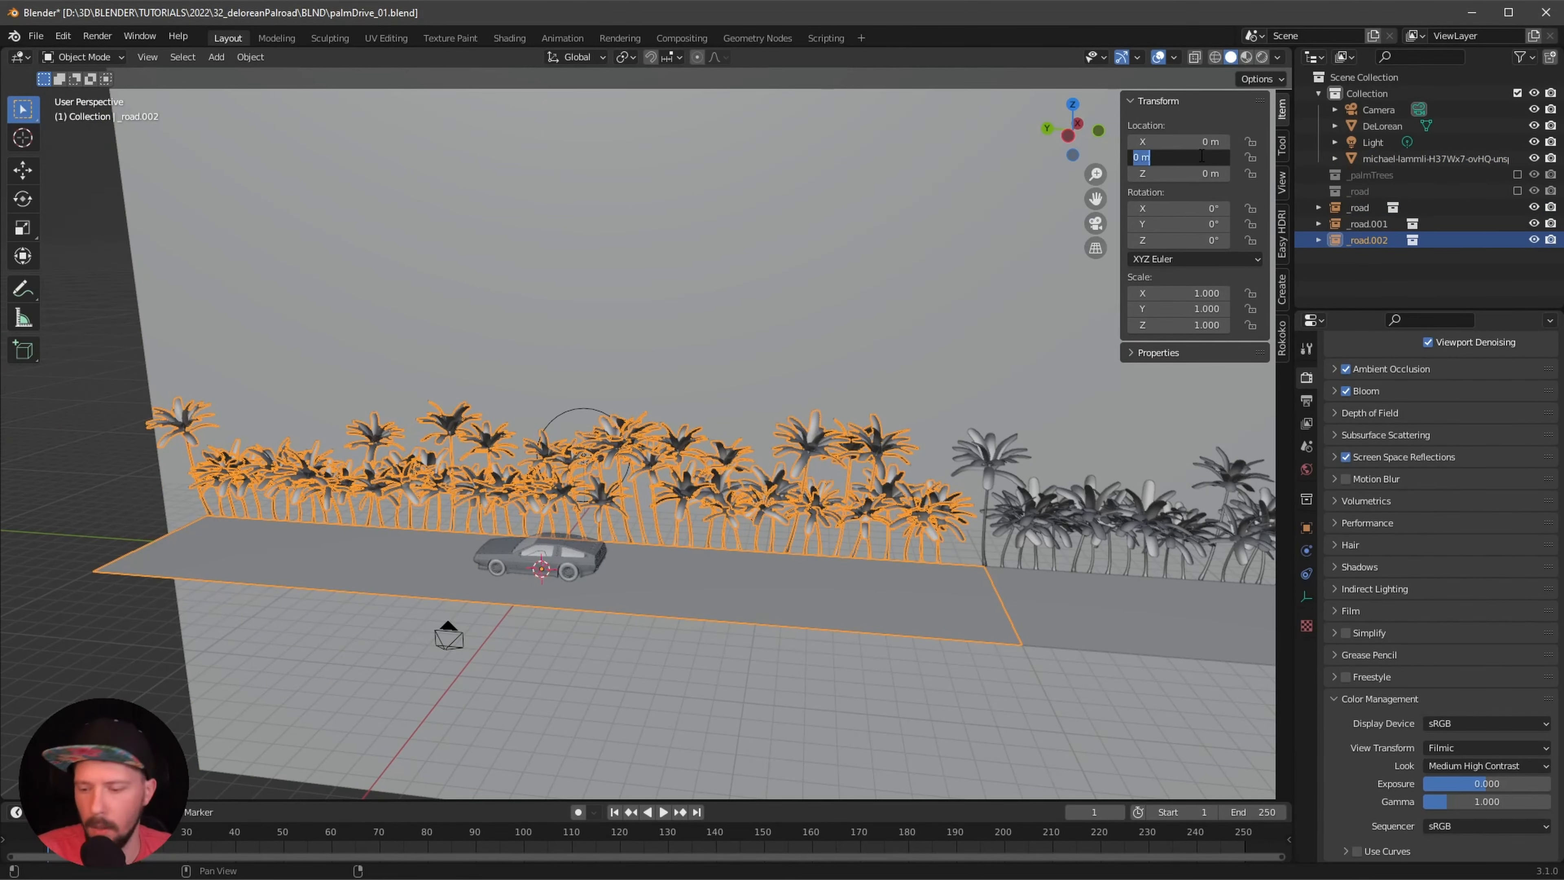
text(40)
key(Return)
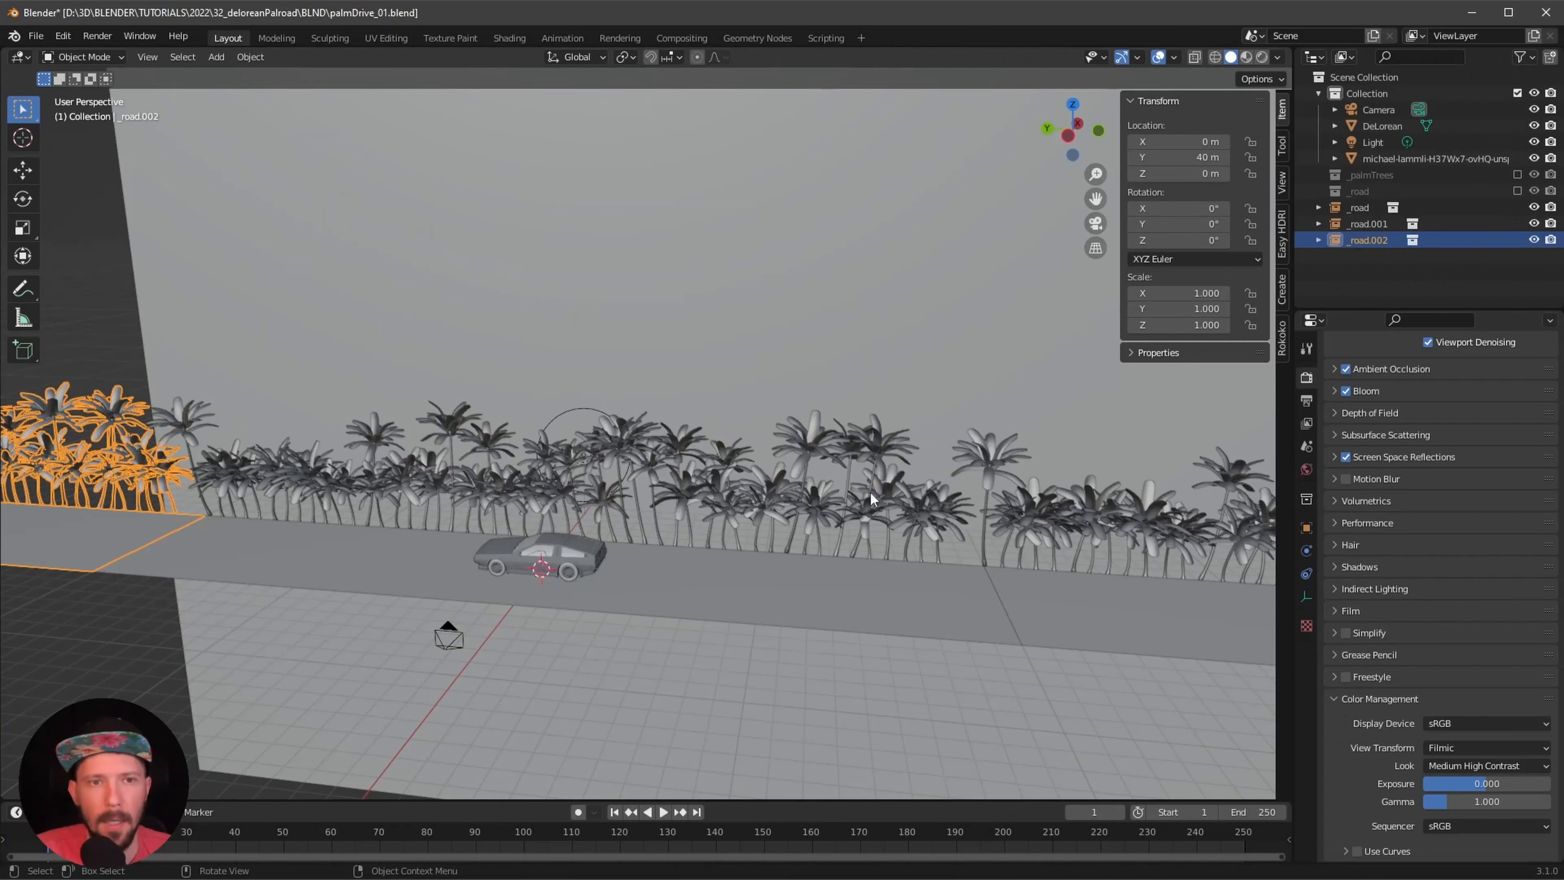
- Duplicate the road instance at Y 40 m and set the new copy's Y location to 80 m
key(shift+d)
right_click(916, 480)
click(1200, 157)
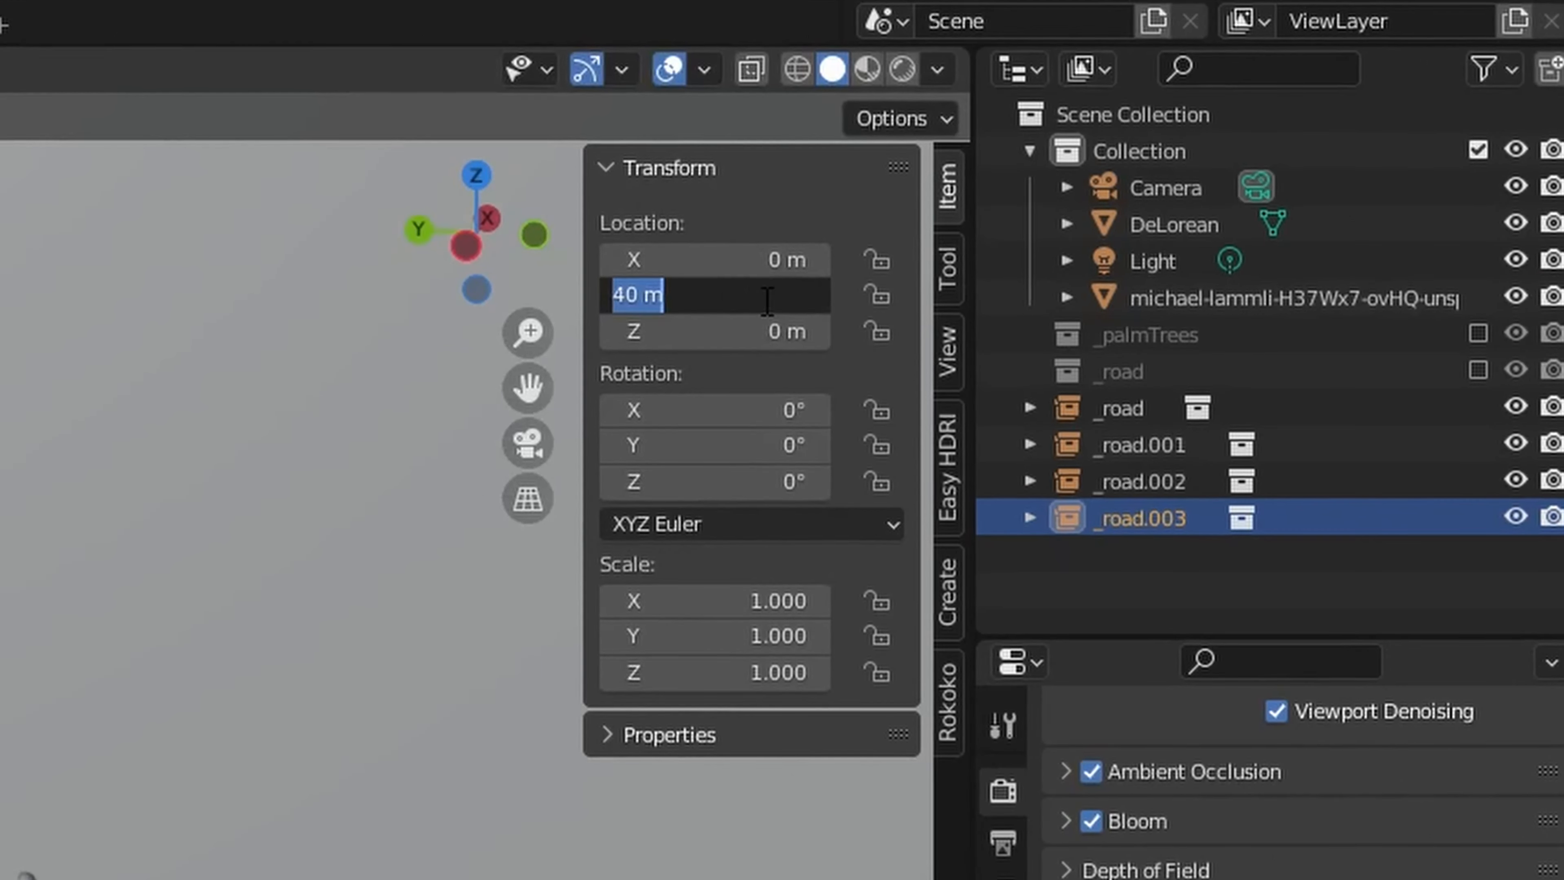
text(80)
key(Return)
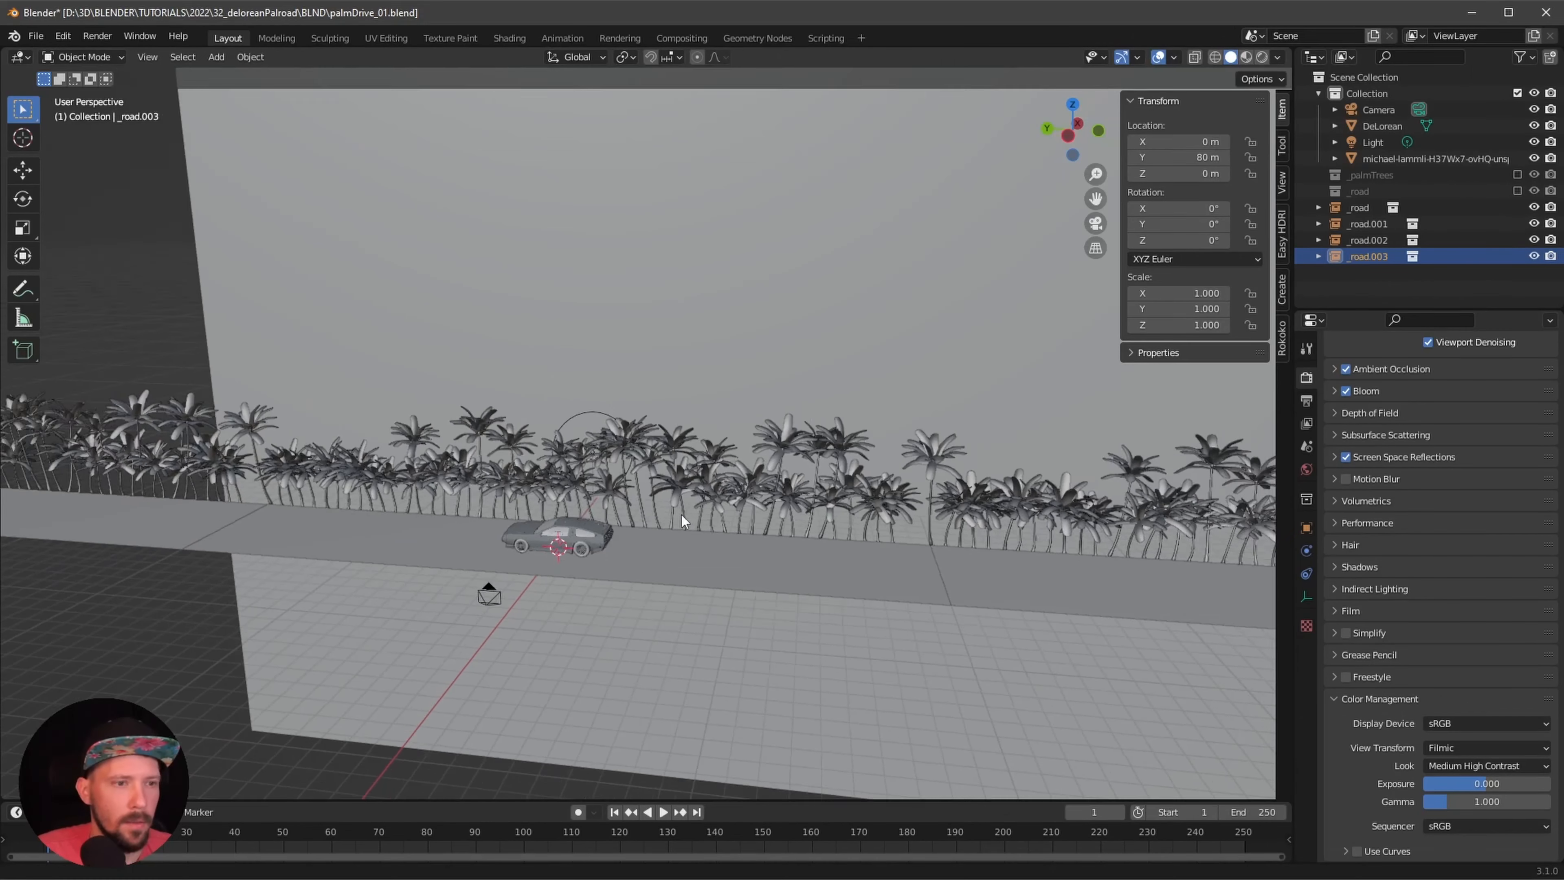
- Add a Plain Axes empty and move it out of Collection into the Scene Collection
scroll(682, 514, down, 5)
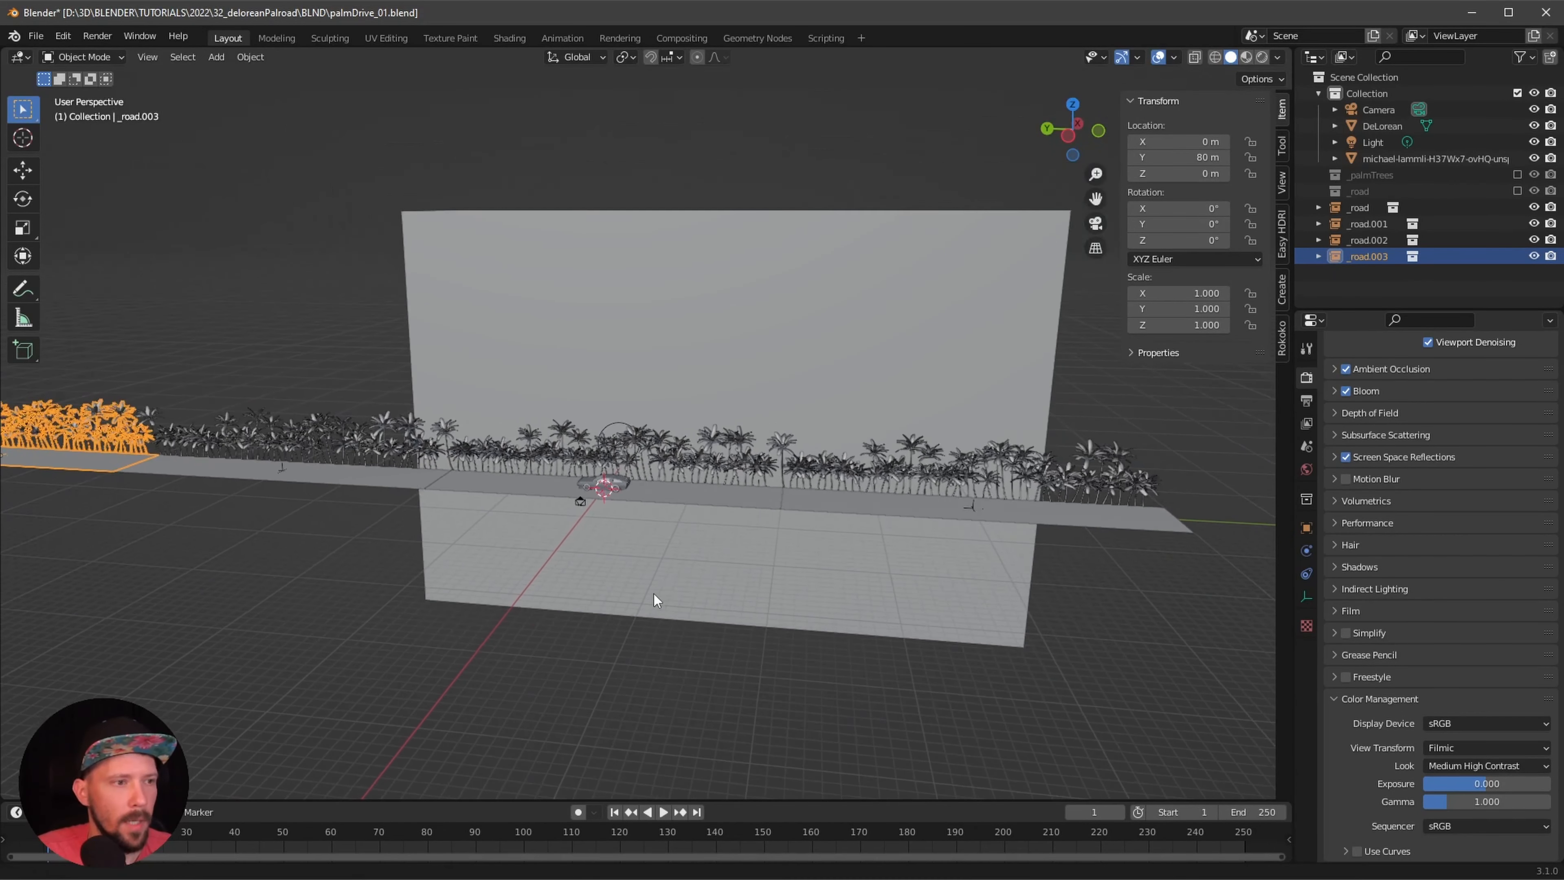
middle_drag(654, 593, 890, 499)
mouse_move(765, 562)
middle_down()
mouse_move(685, 618)
mouse_move(740, 569)
middle_up()
scroll(740, 597, up, 2)
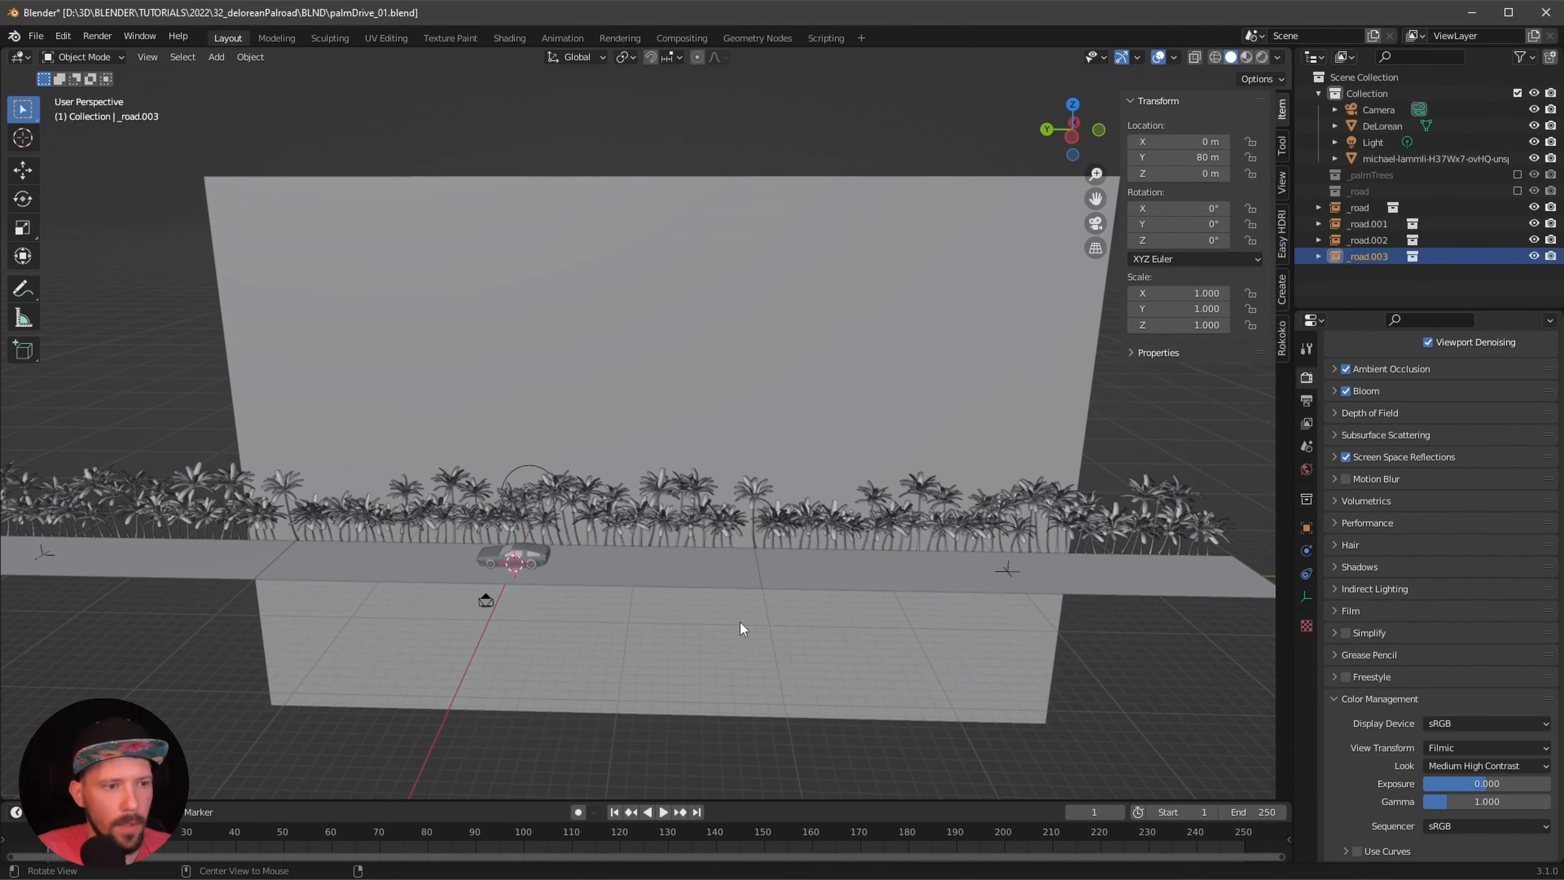
click(1354, 213)
click(823, 658)
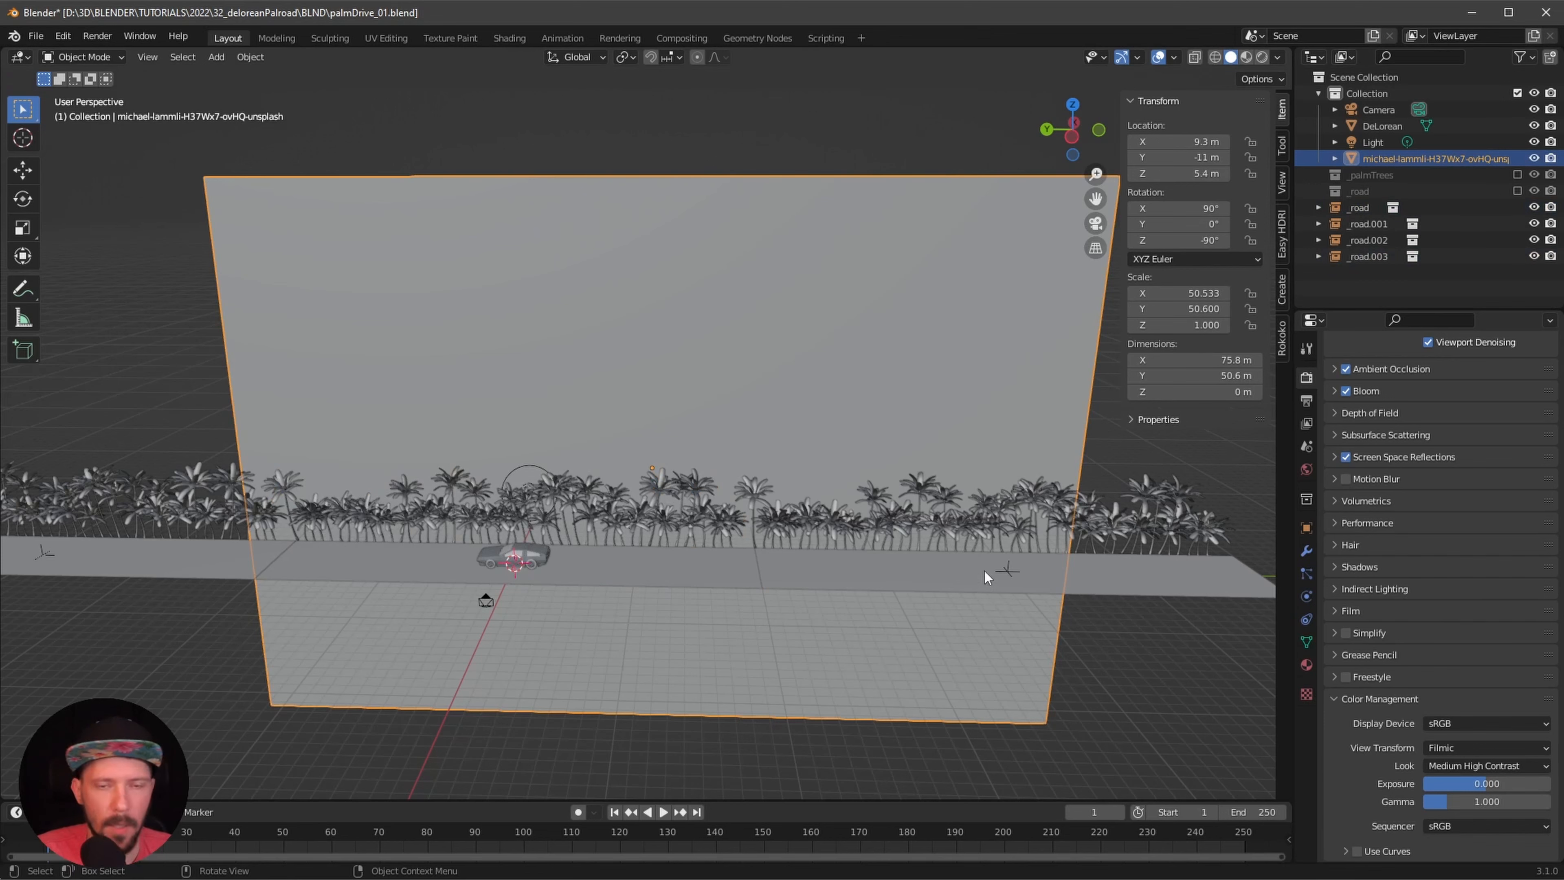
middle_drag(985, 571, 918, 651)
key(shift+a)
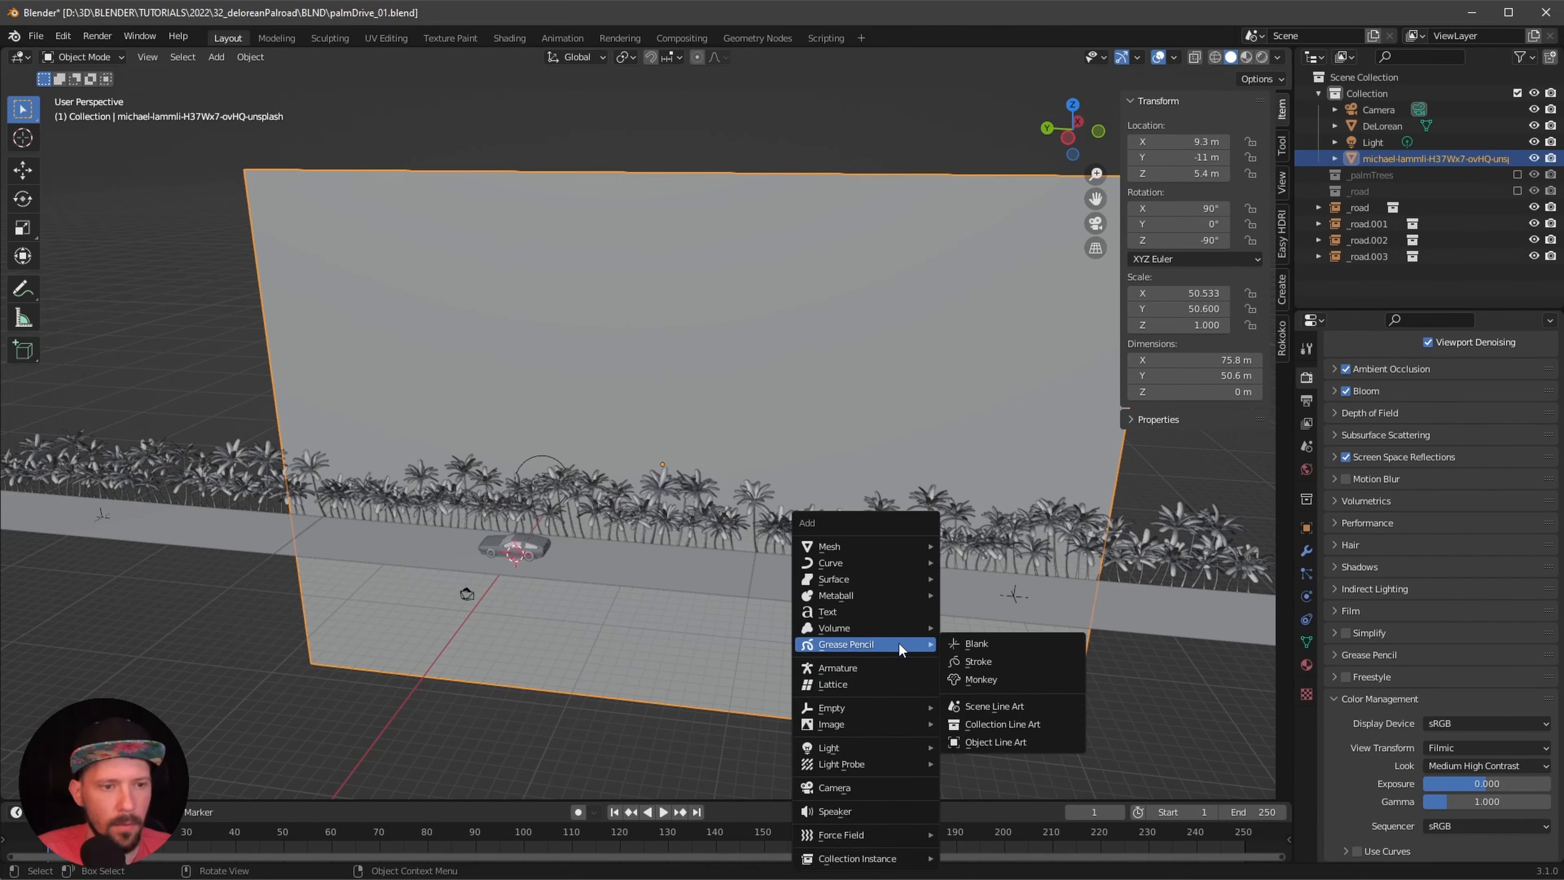
mouse_move(868, 725)
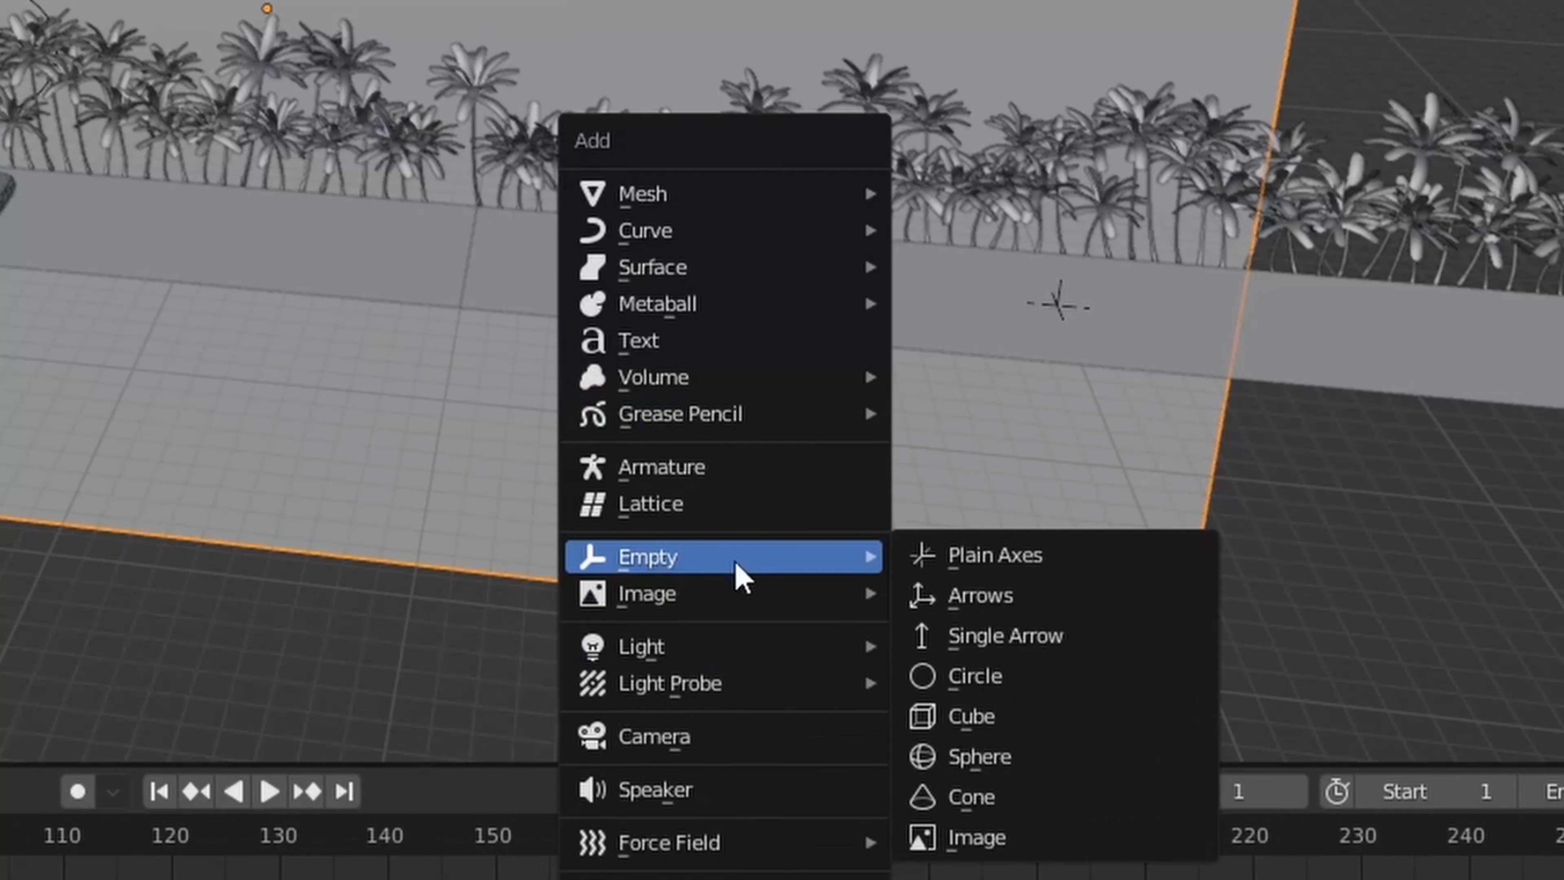
click(1008, 712)
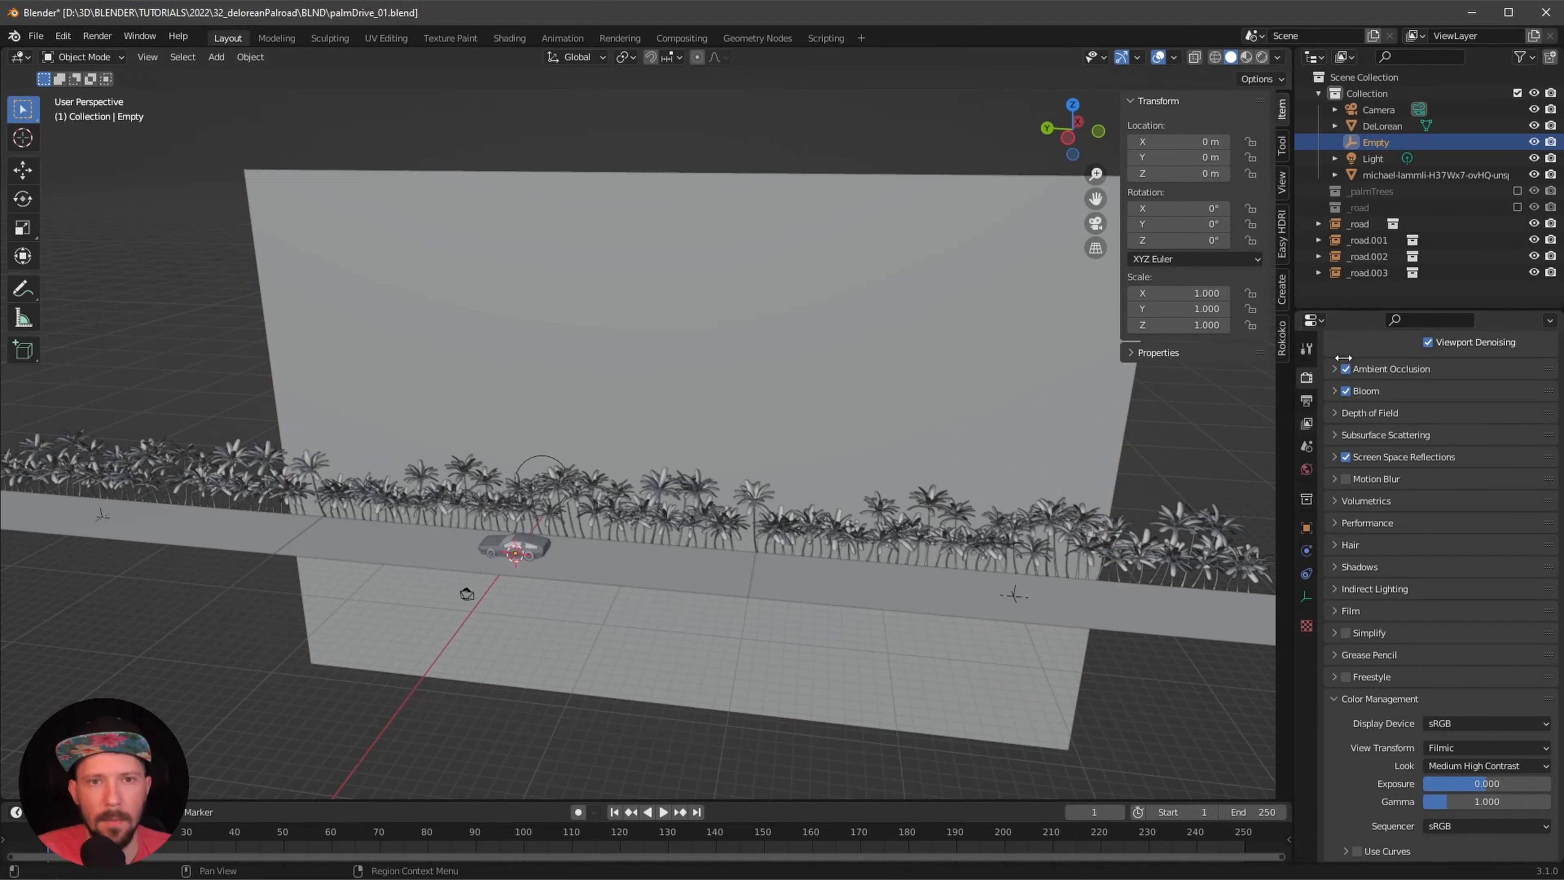
drag(1375, 142, 1373, 290)
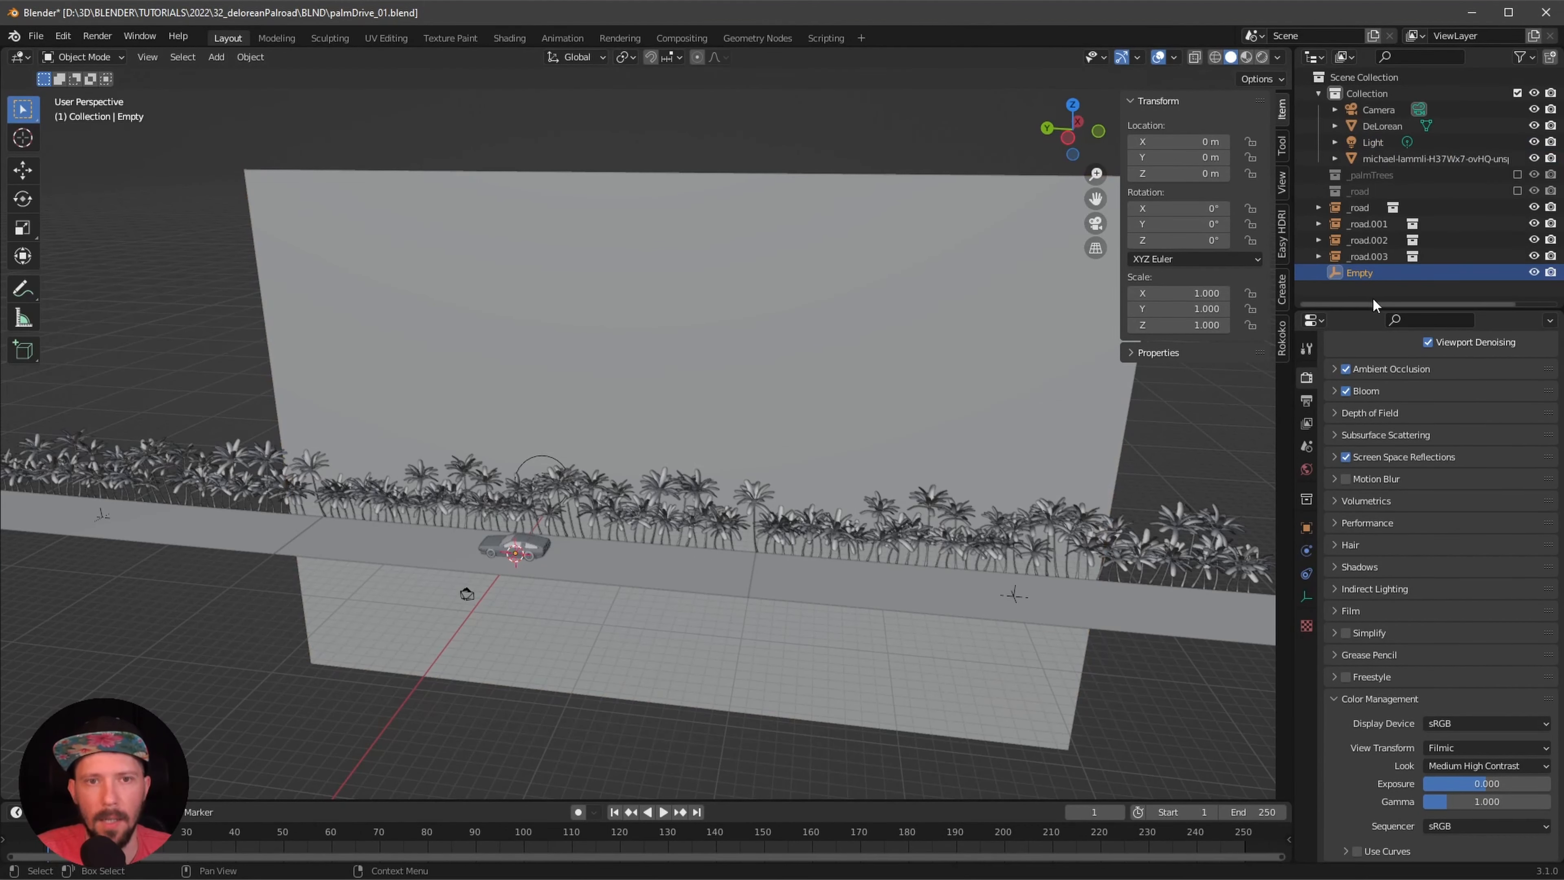
- Parent all four road instances, _road through _road.003, to the Empty
click(1370, 257)
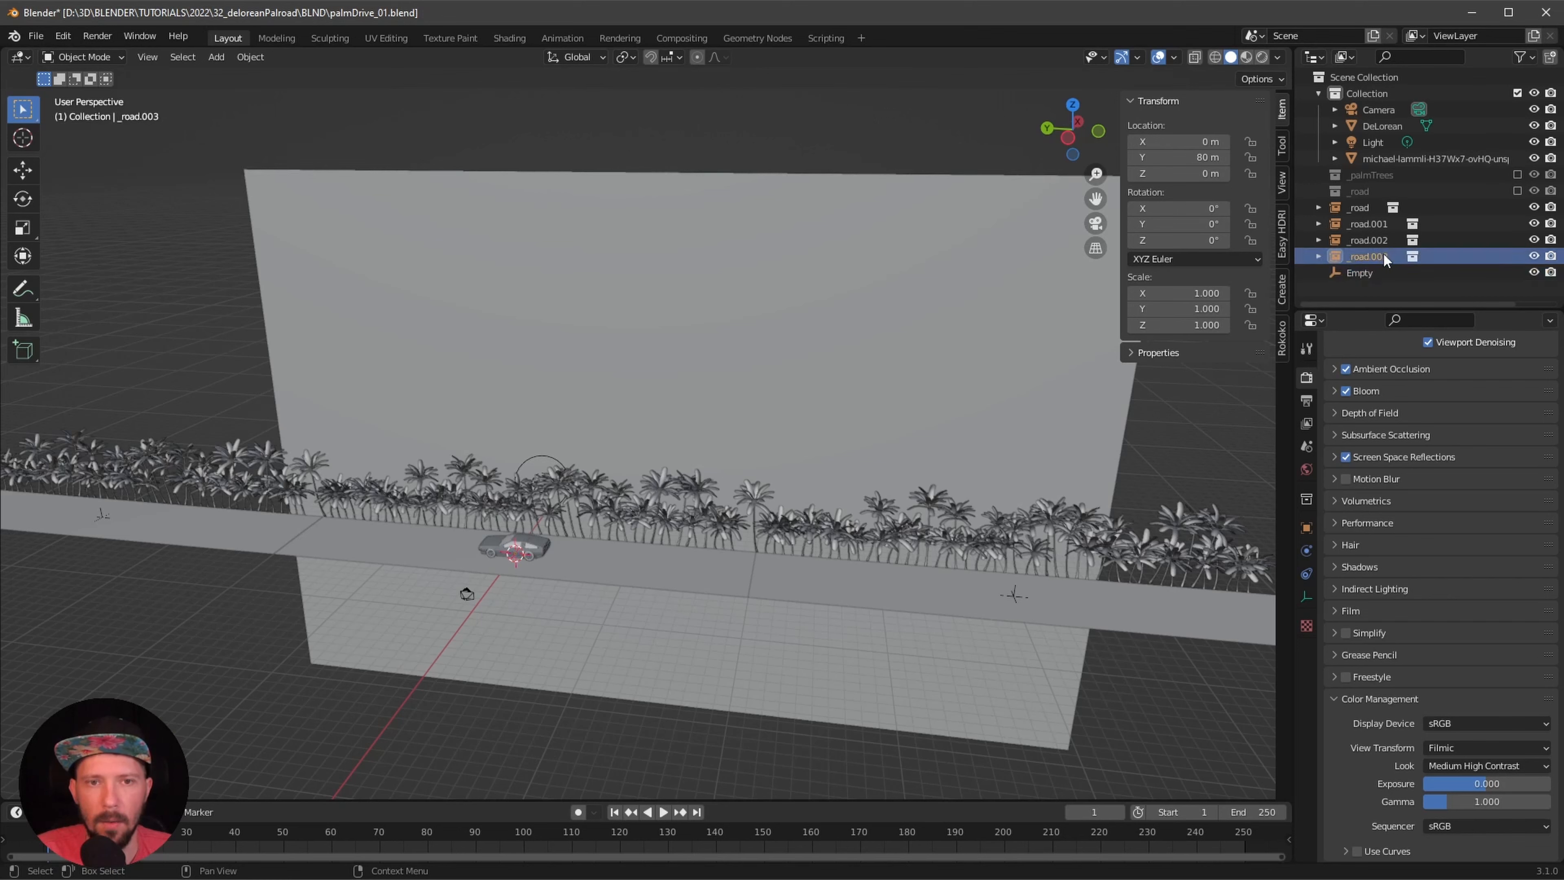
shift+click(1364, 210)
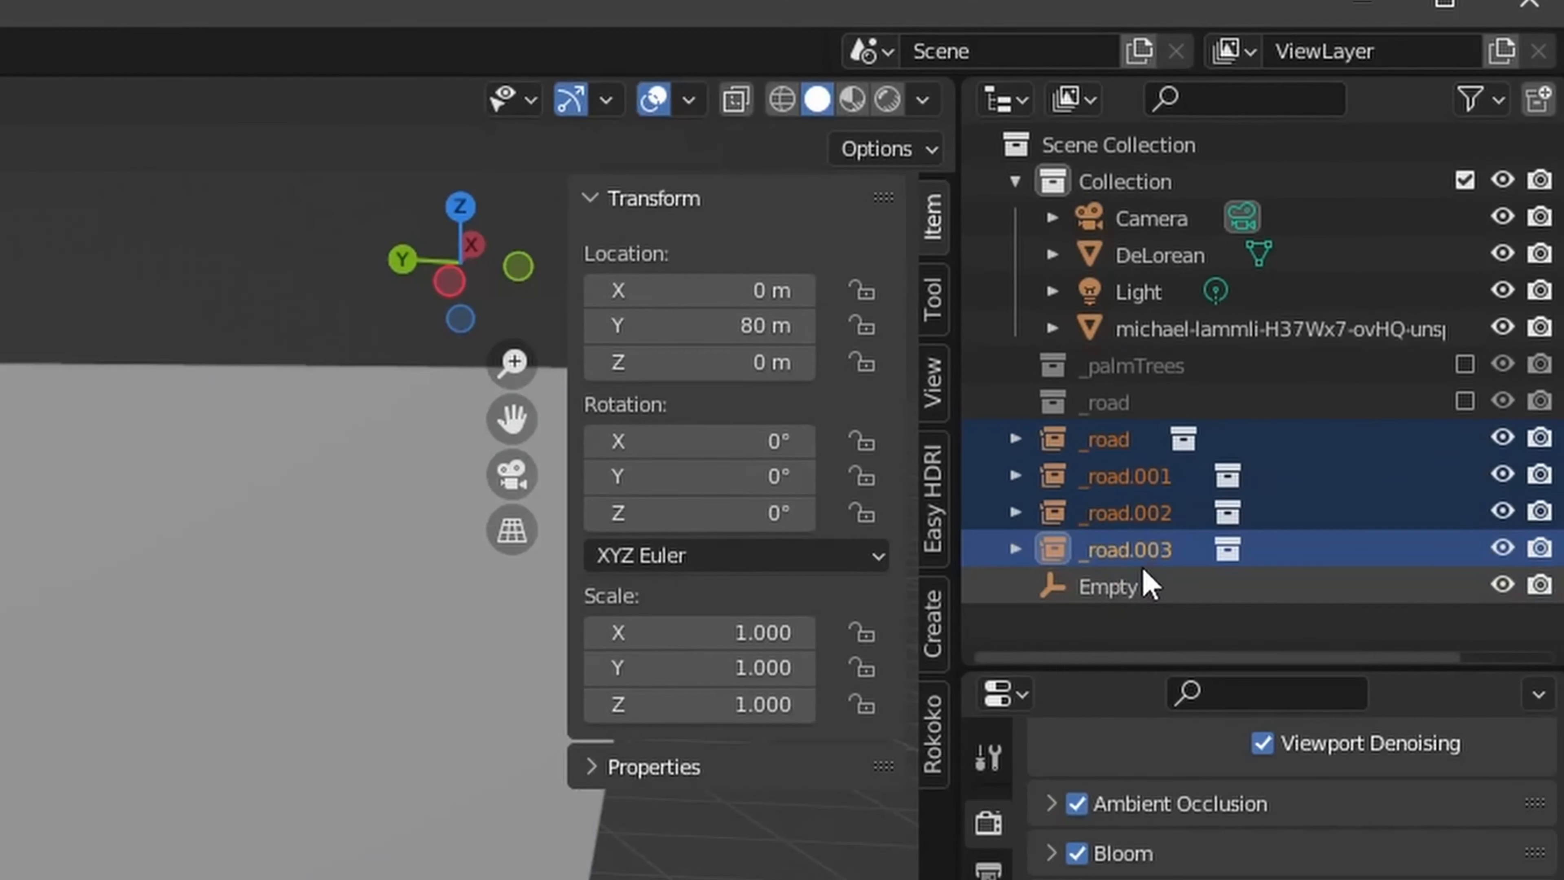
mouse_move(1144, 568)
mouse_down()
mouse_move(1170, 601)
mouse_move(1117, 594)
mouse_move(1123, 570)
mouse_move(1158, 577)
mouse_move(1129, 581)
mouse_up()
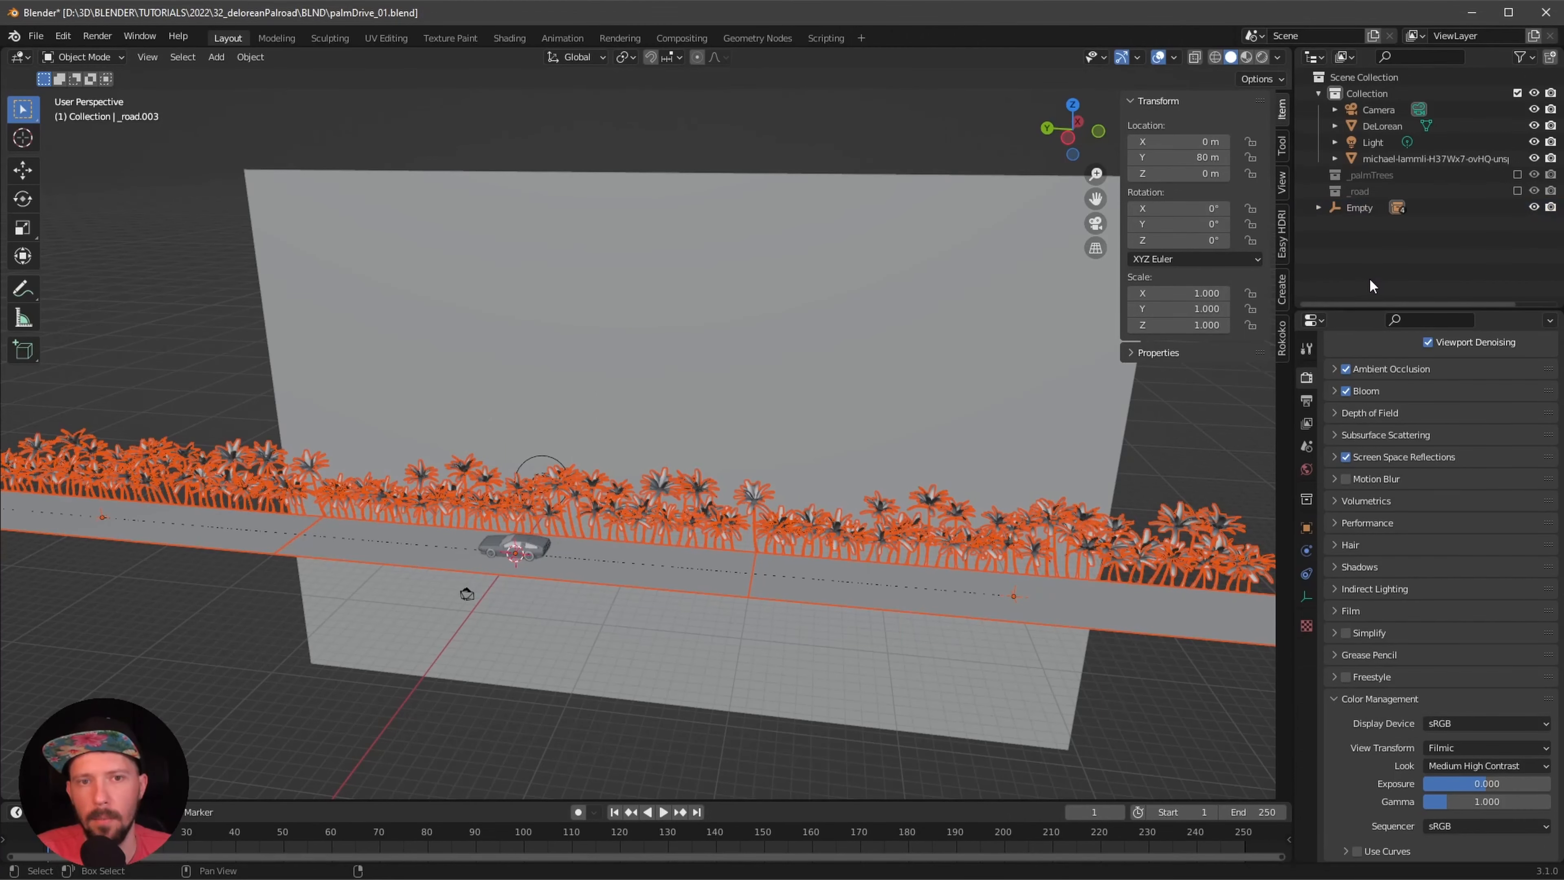
click(1369, 278)
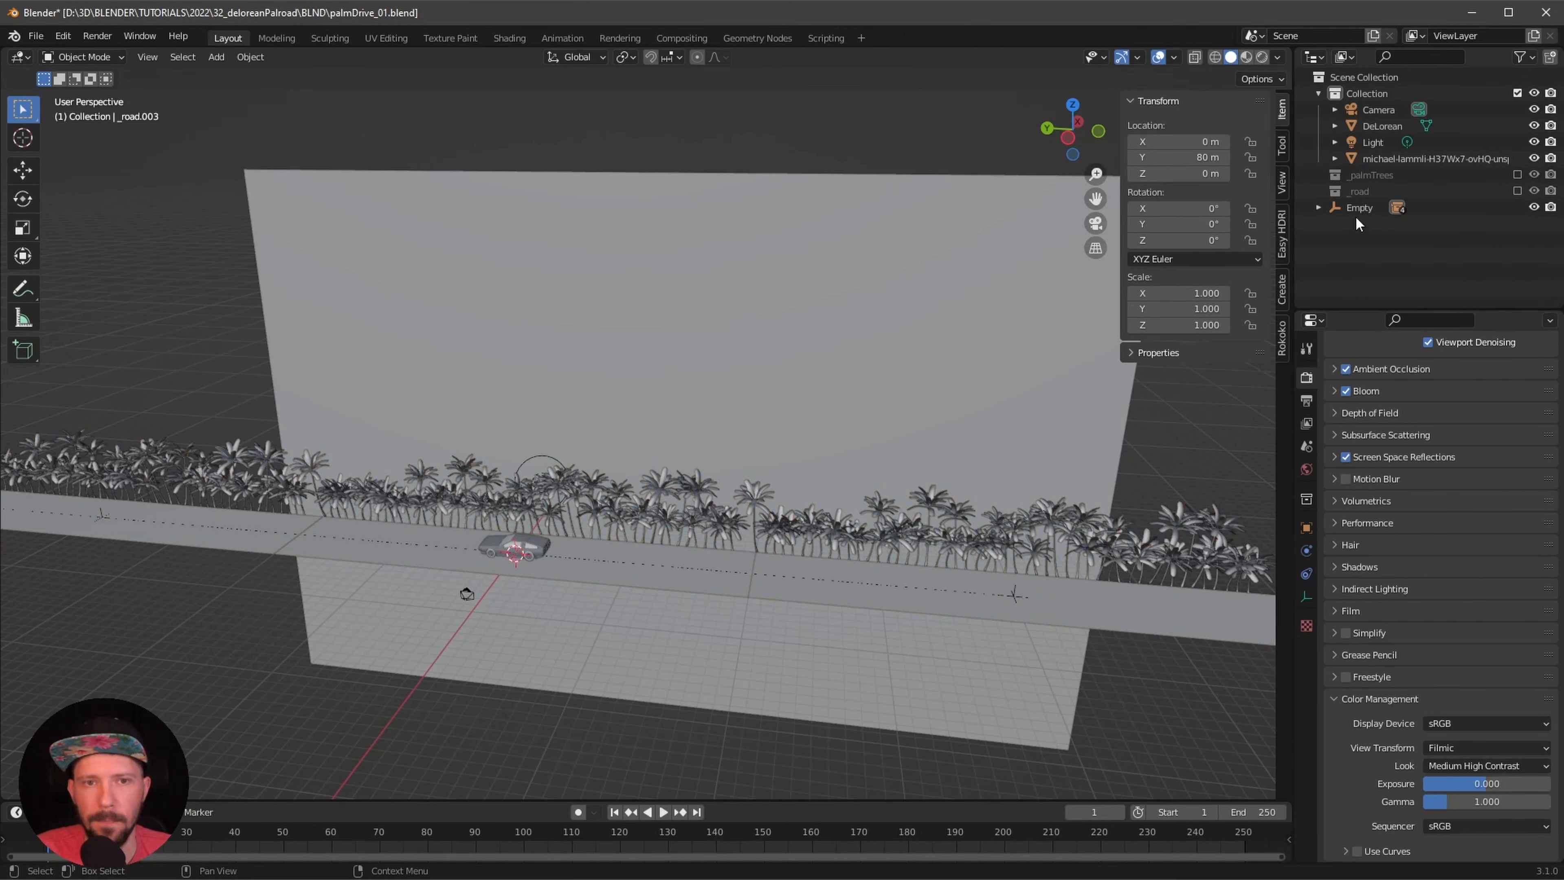
- Try sliding the Empty along Y to test moving the whole road, and undo the move
click(1359, 208)
drag(1185, 157, 1152, 157)
drag(1246, 217, 1053, 229)
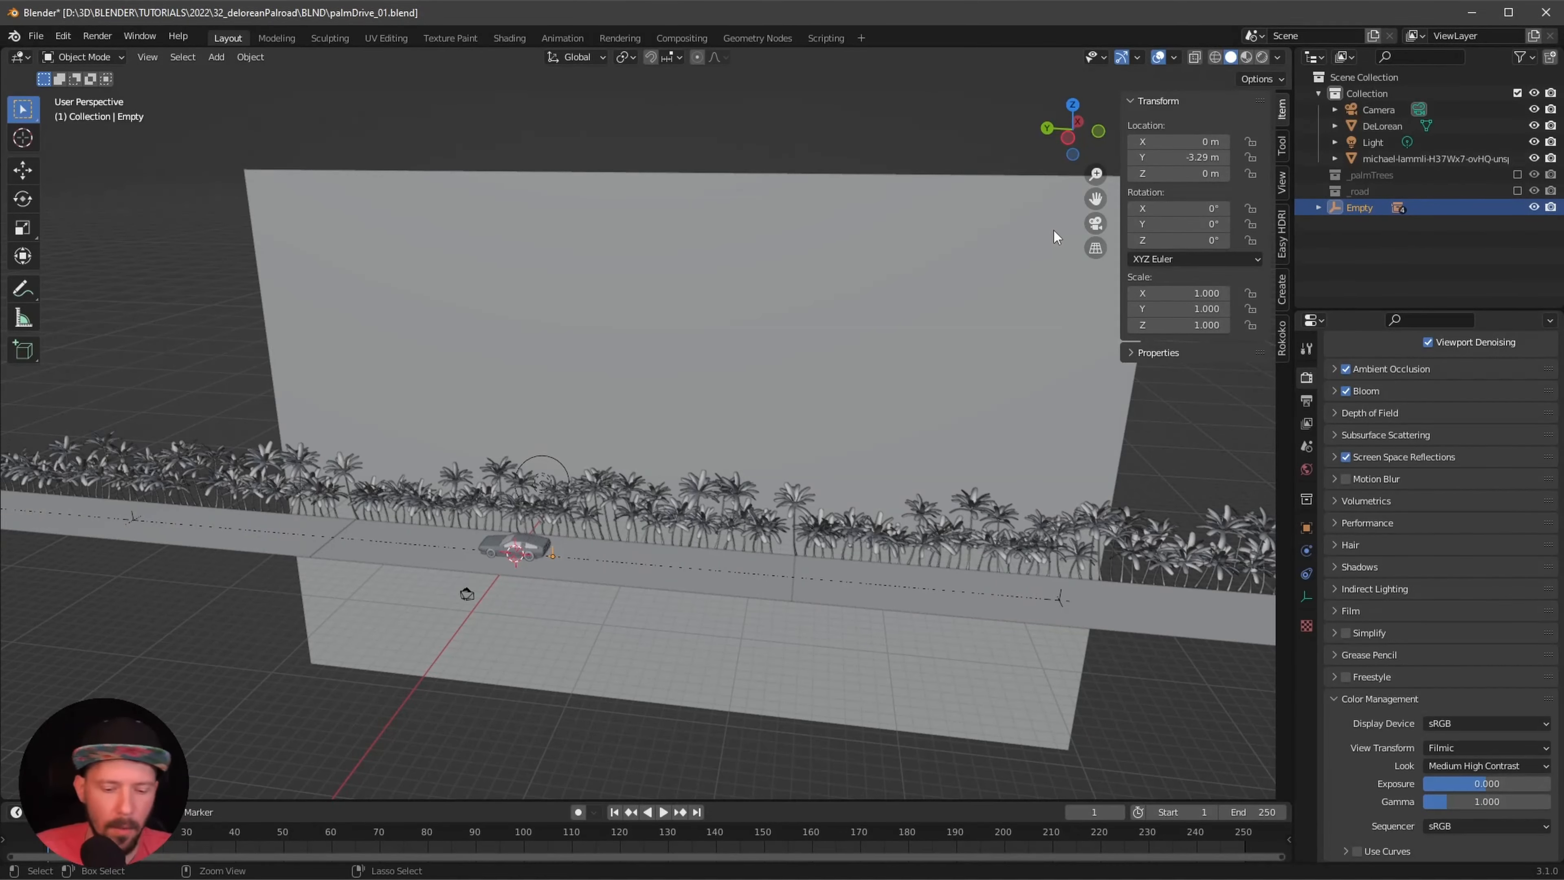
key(ctrl+z)
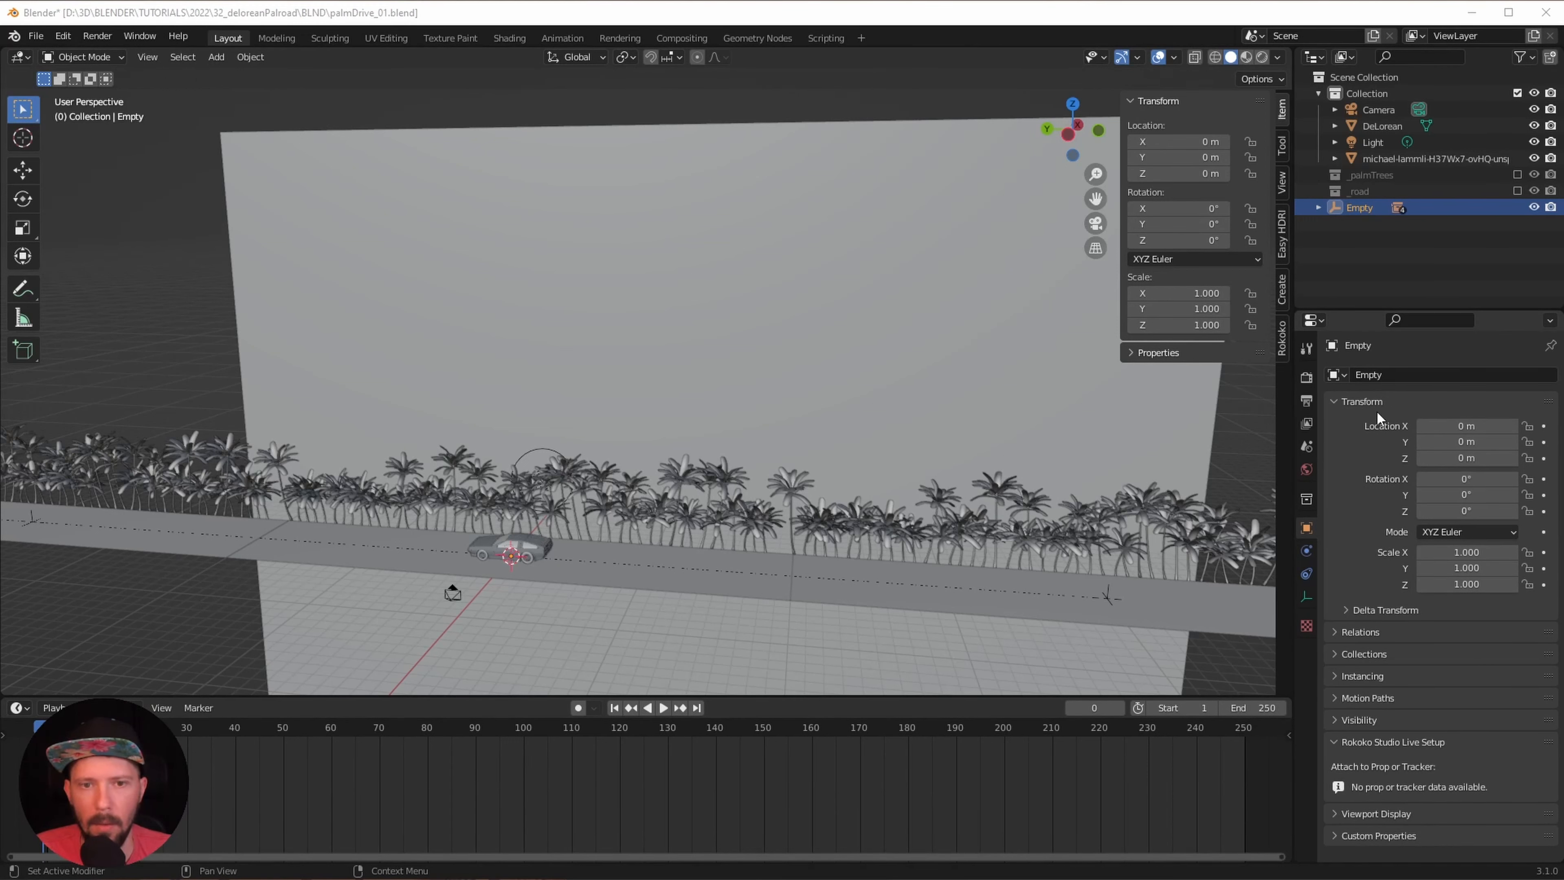
- Keyframe the Empty's Y location at 0 m on frame 0 and at -40 m on frame 120
click(1544, 441)
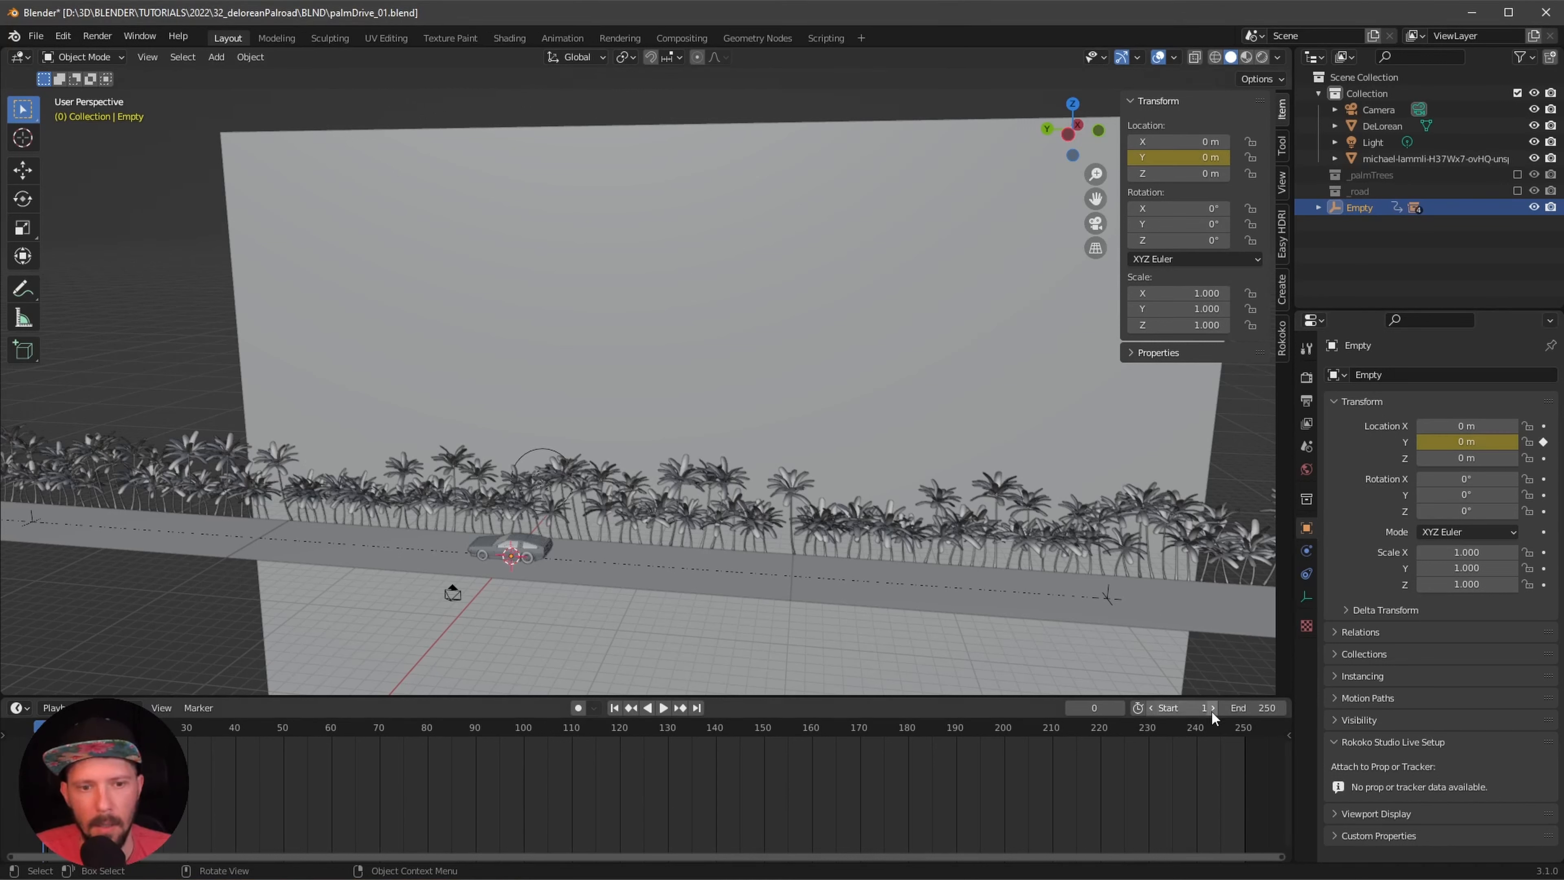
drag(483, 728, 621, 738)
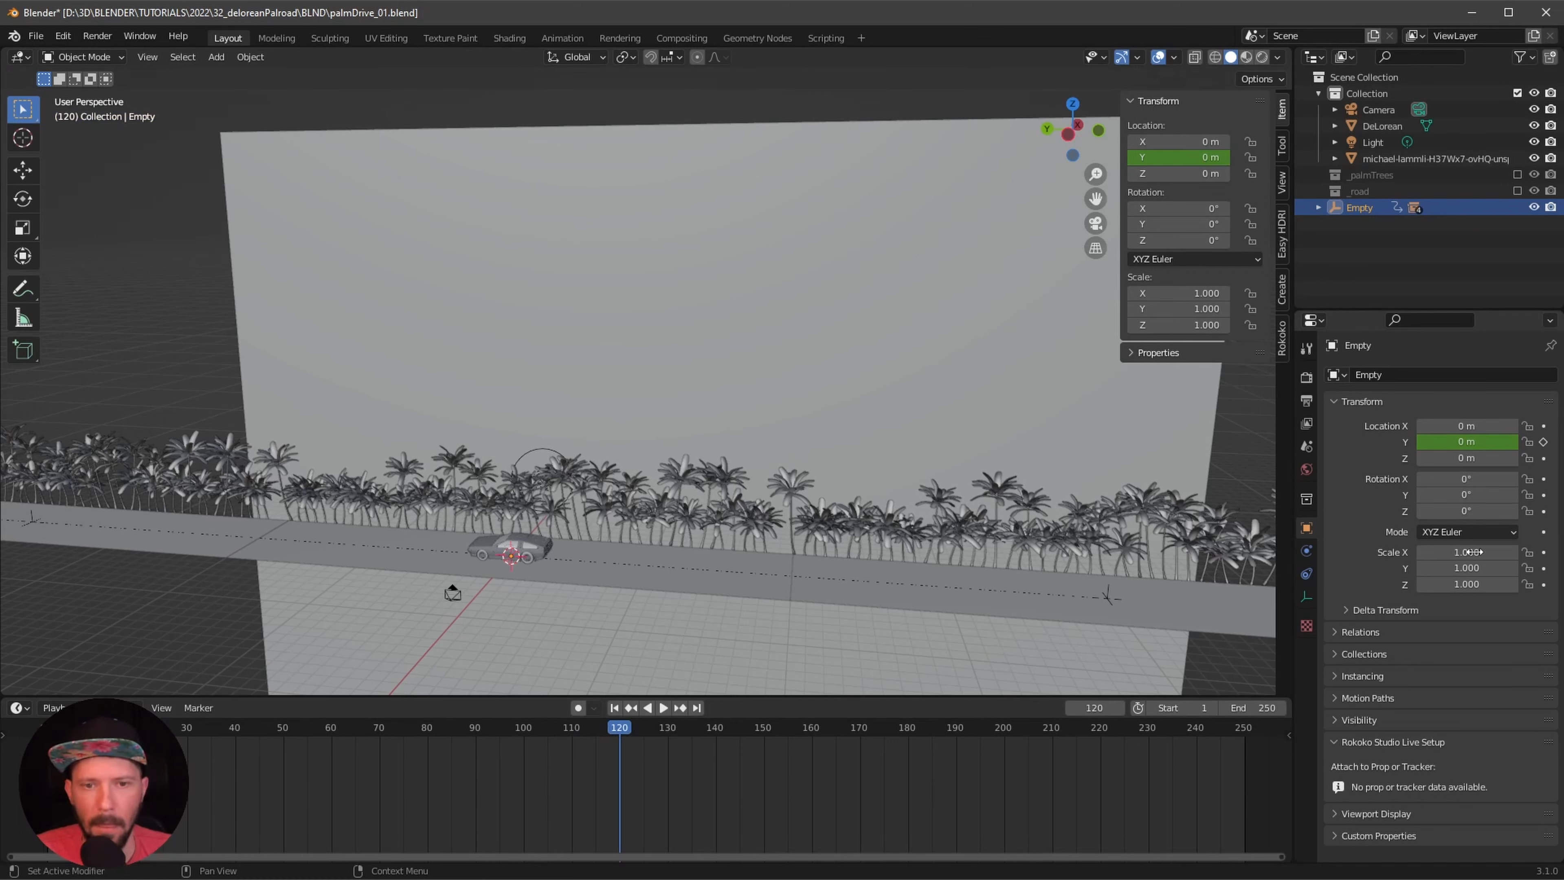
click(1471, 442)
text(-40)
key(Return)
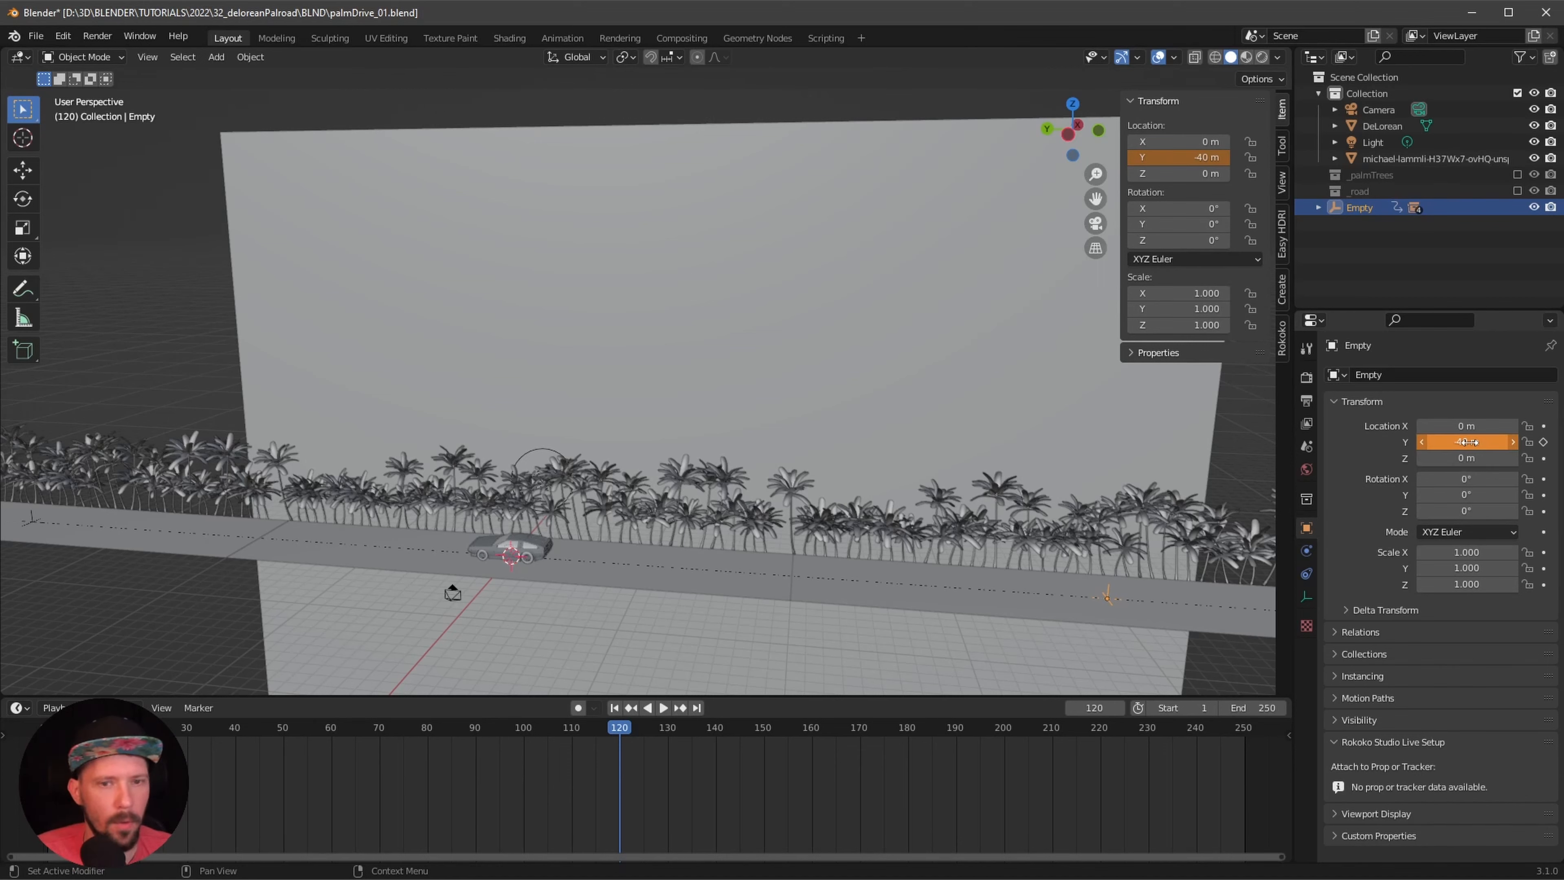
click(1543, 442)
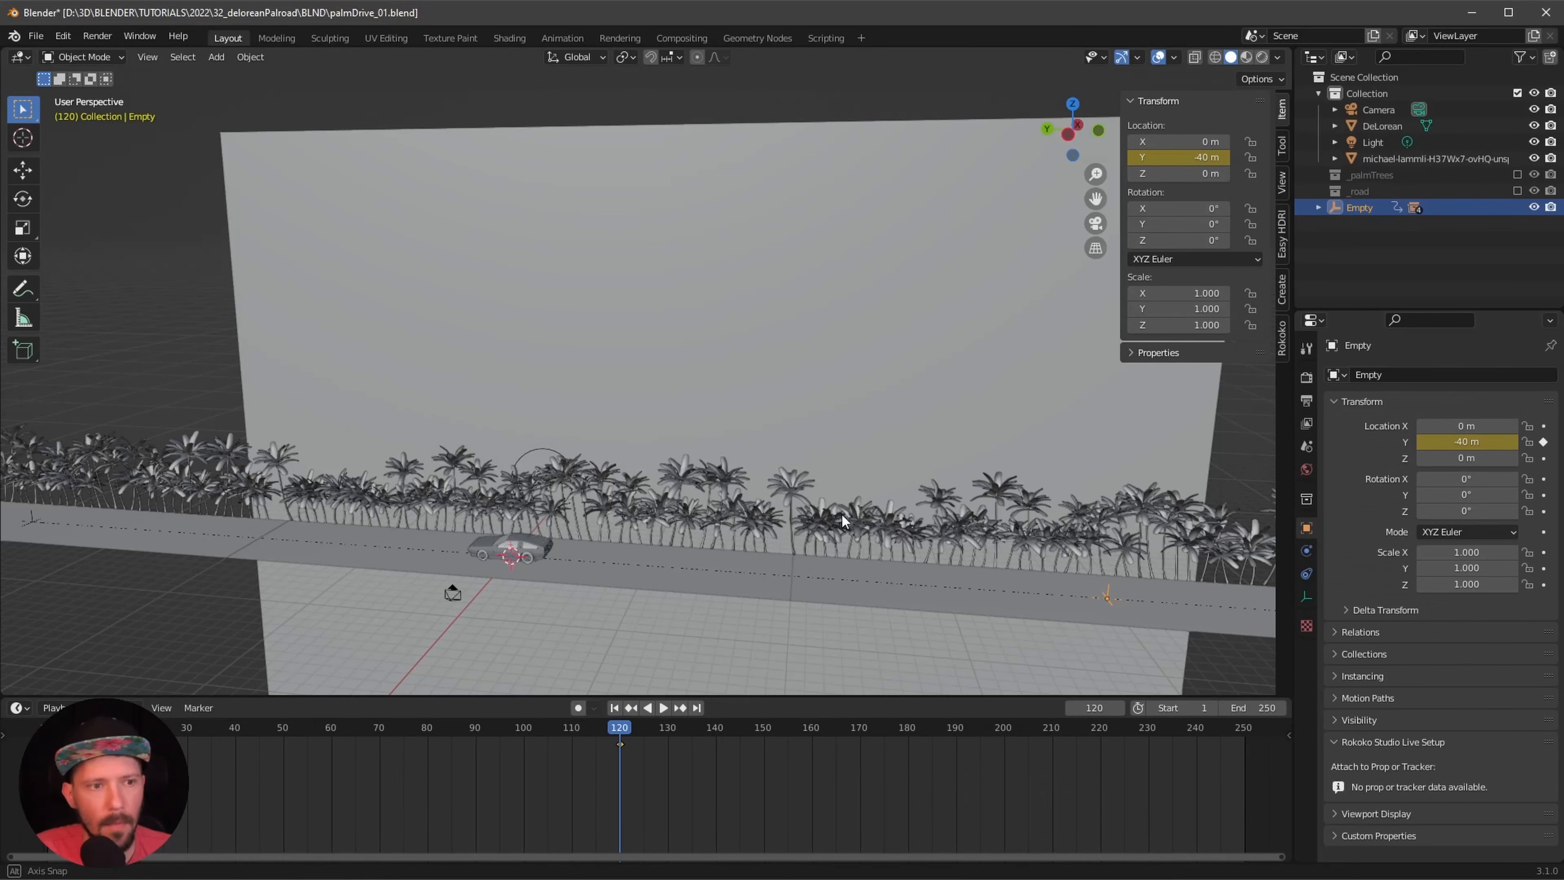
- Scrub through and play the animation to check how the road moves past the car
middle_drag(838, 513, 868, 508)
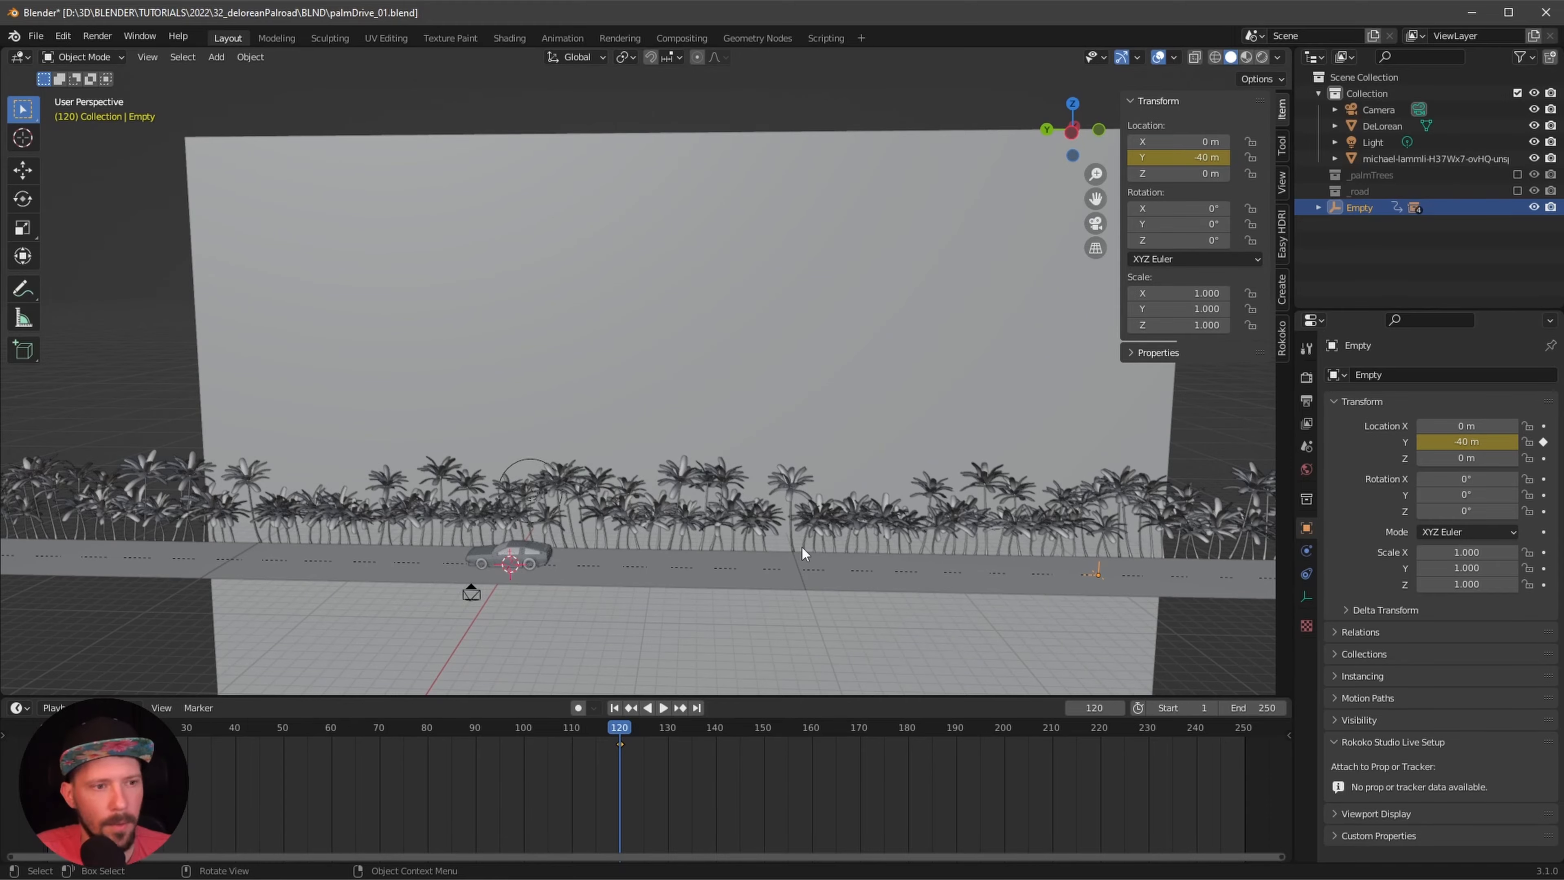
middle_drag(998, 536, 900, 545)
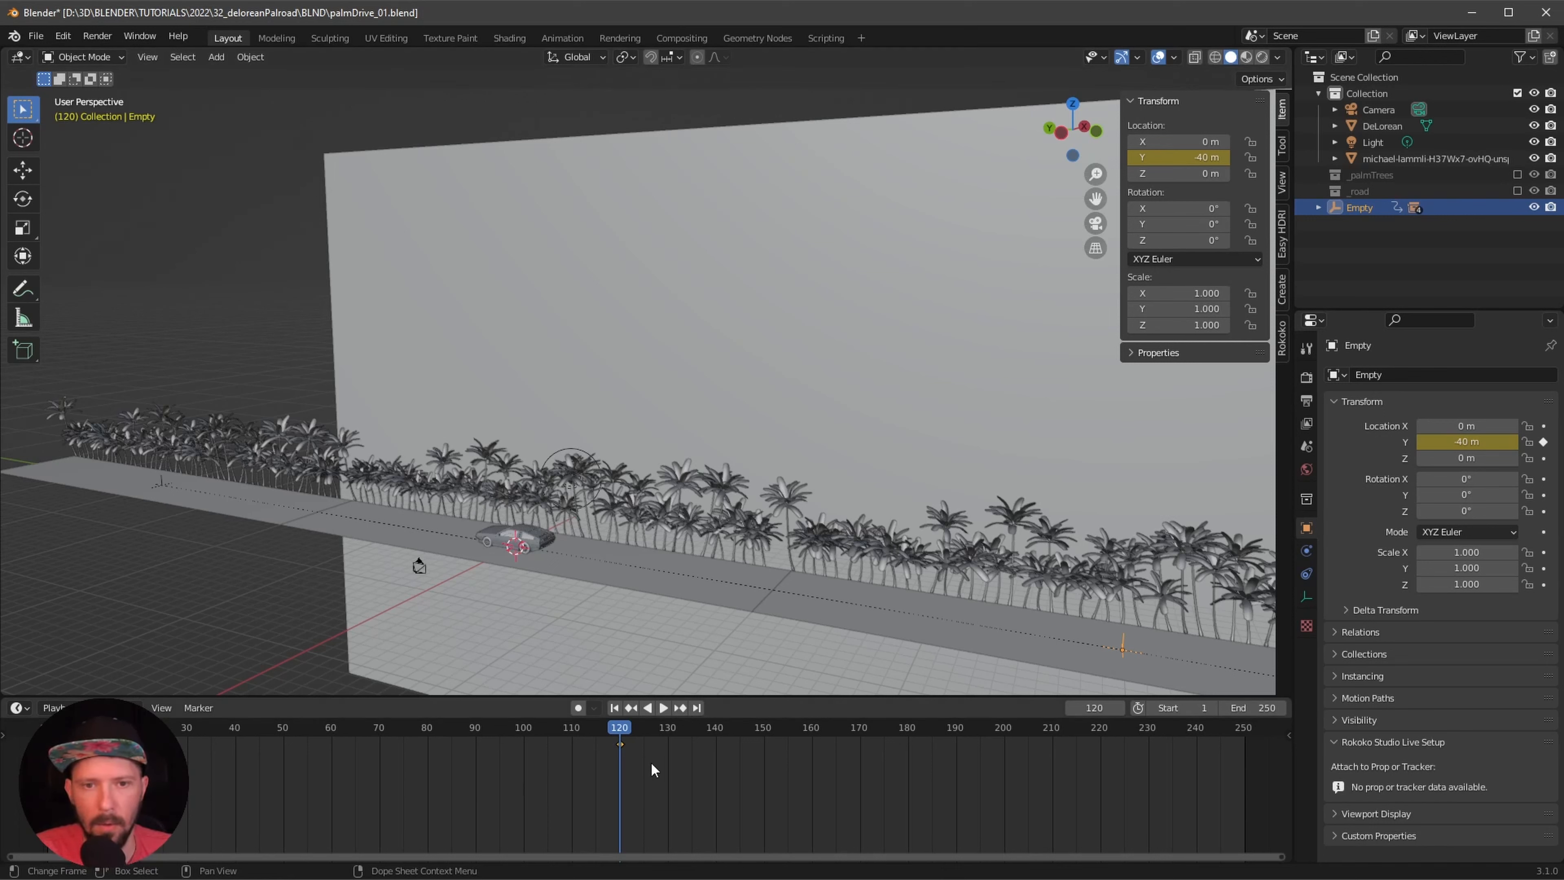
drag(664, 768, 136, 745)
key(space)
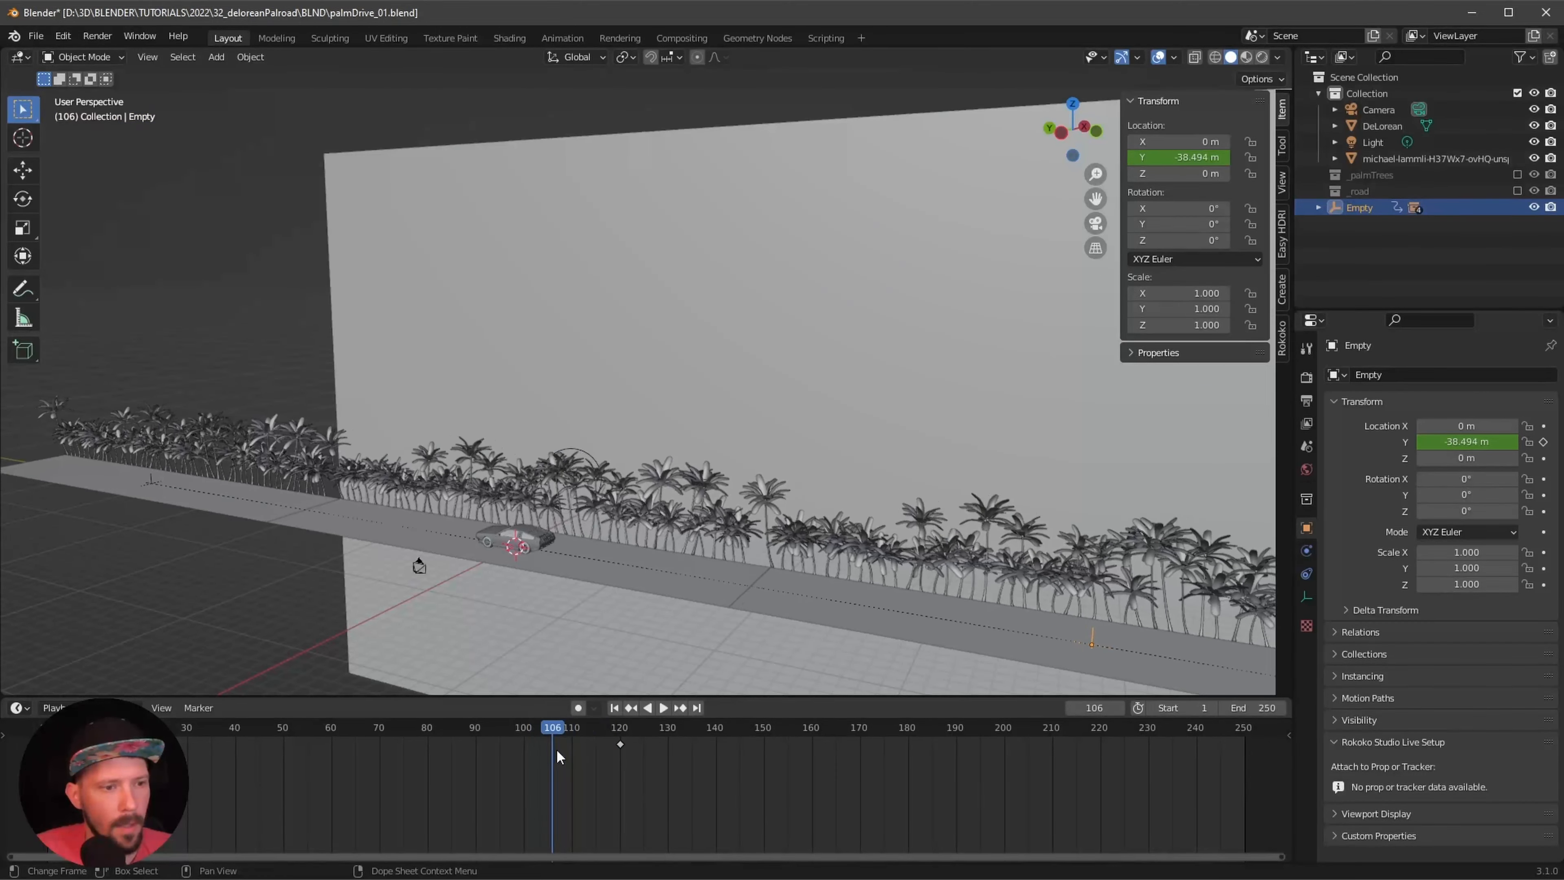
drag(687, 727, 100, 728)
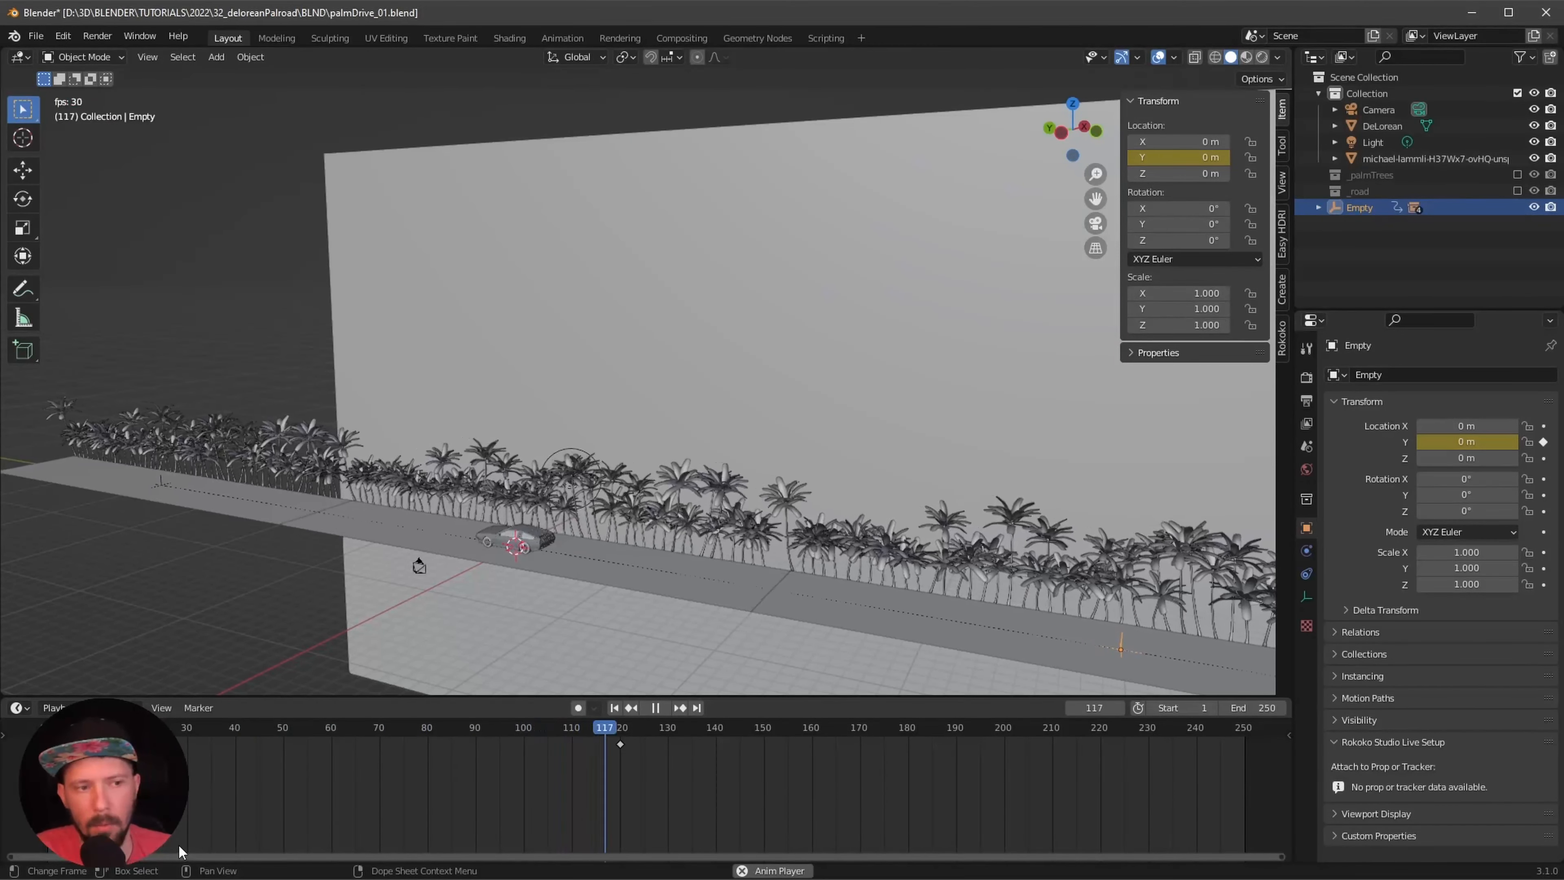
key(space)
- Set the interpolation mode of the Empty's location keyframes to Linear
drag(38, 773, 34, 773)
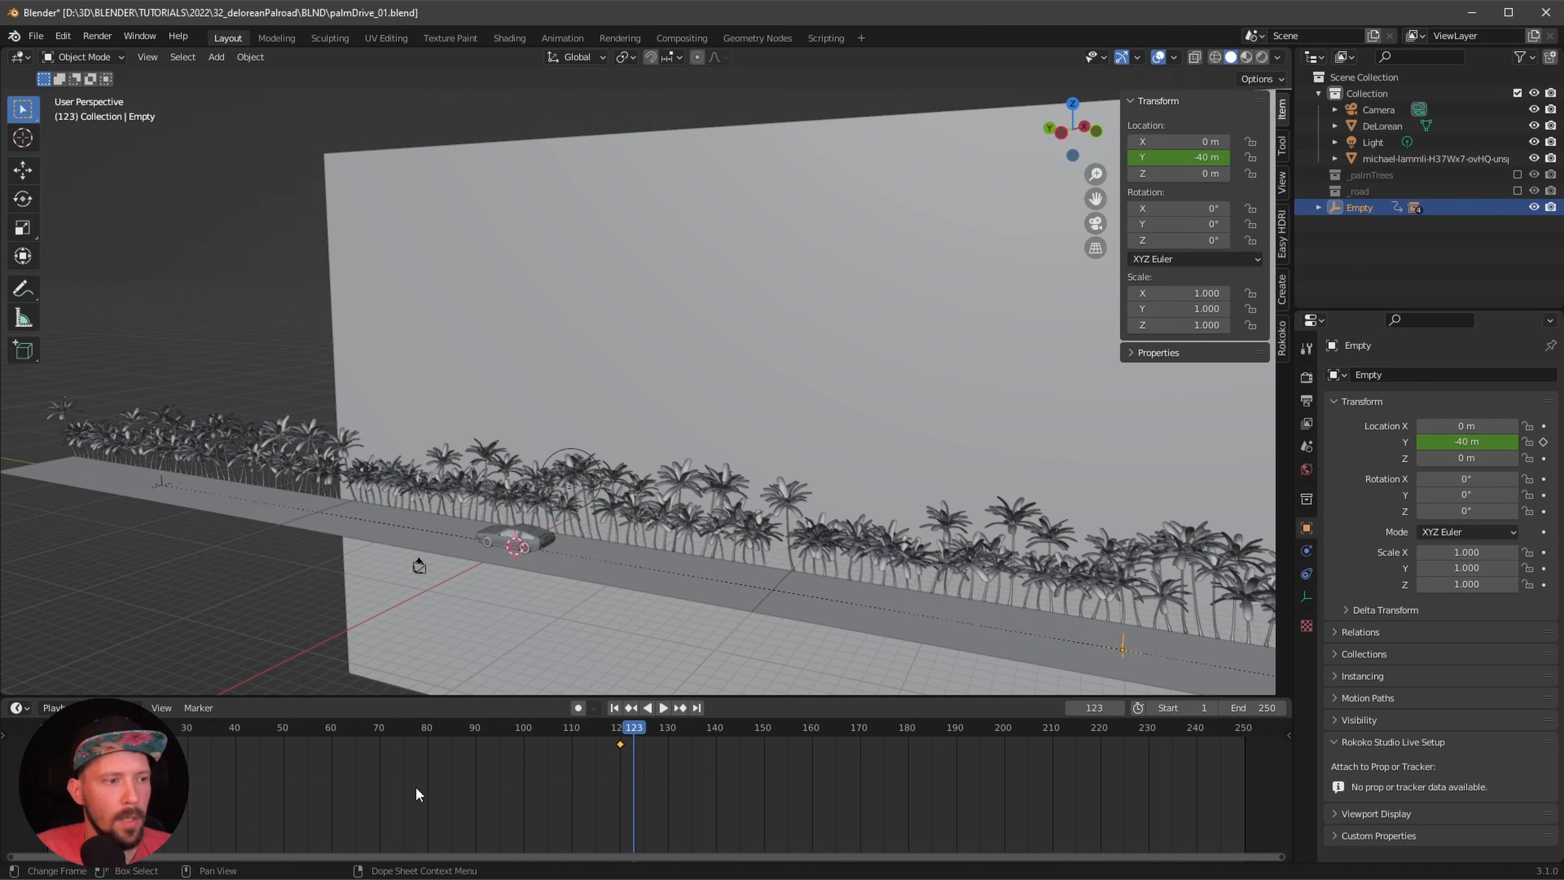
right_click(566, 752)
mouse_move(565, 746)
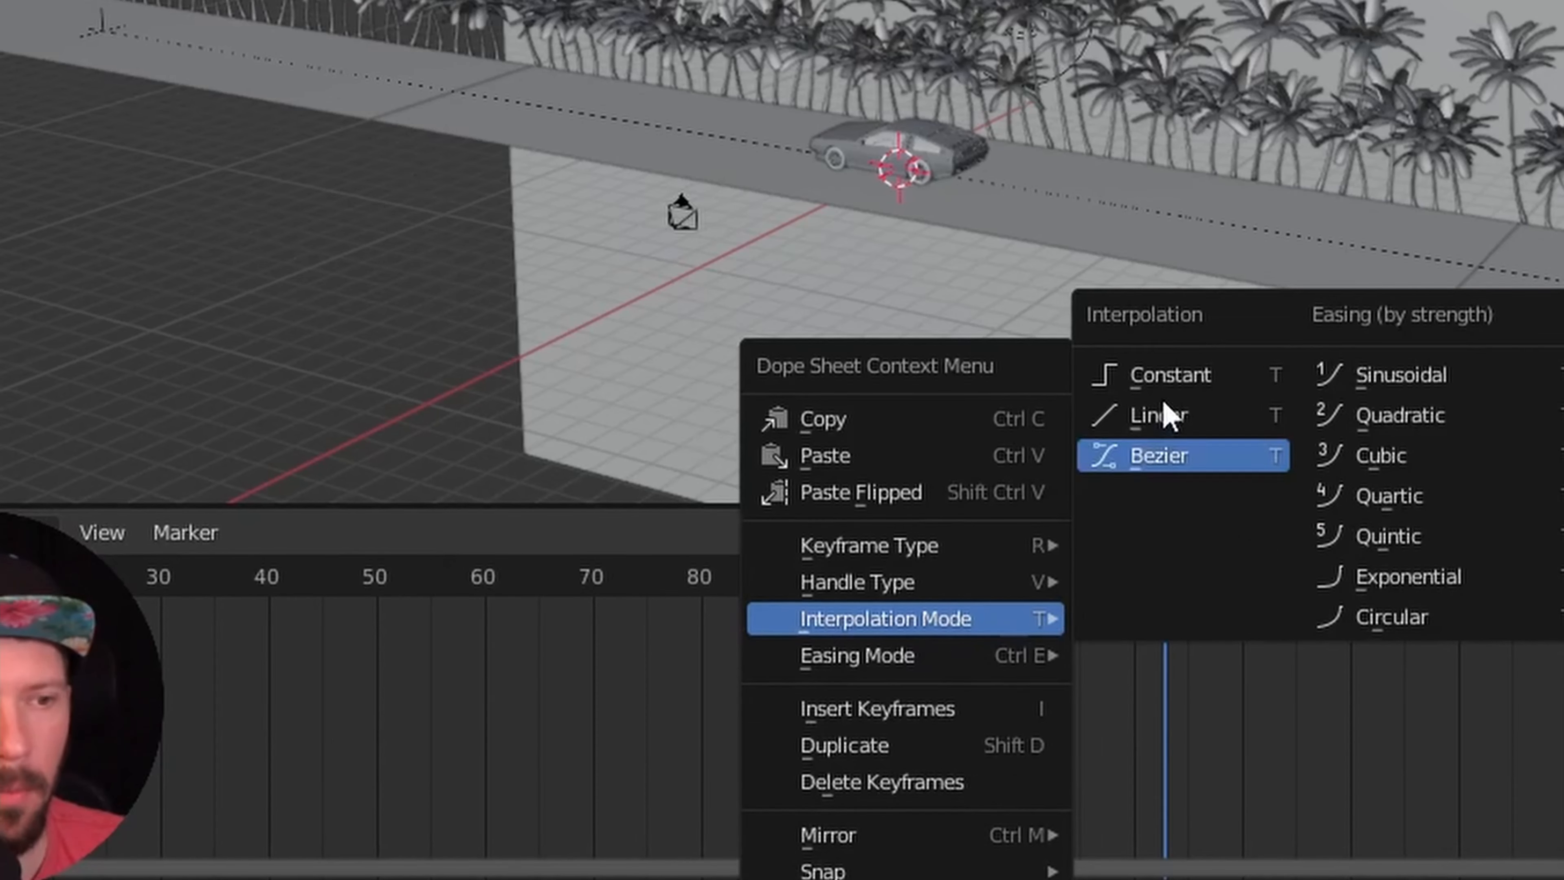
click(640, 658)
- Set the scene's end frame to 120
drag(1115, 597, 841, 742)
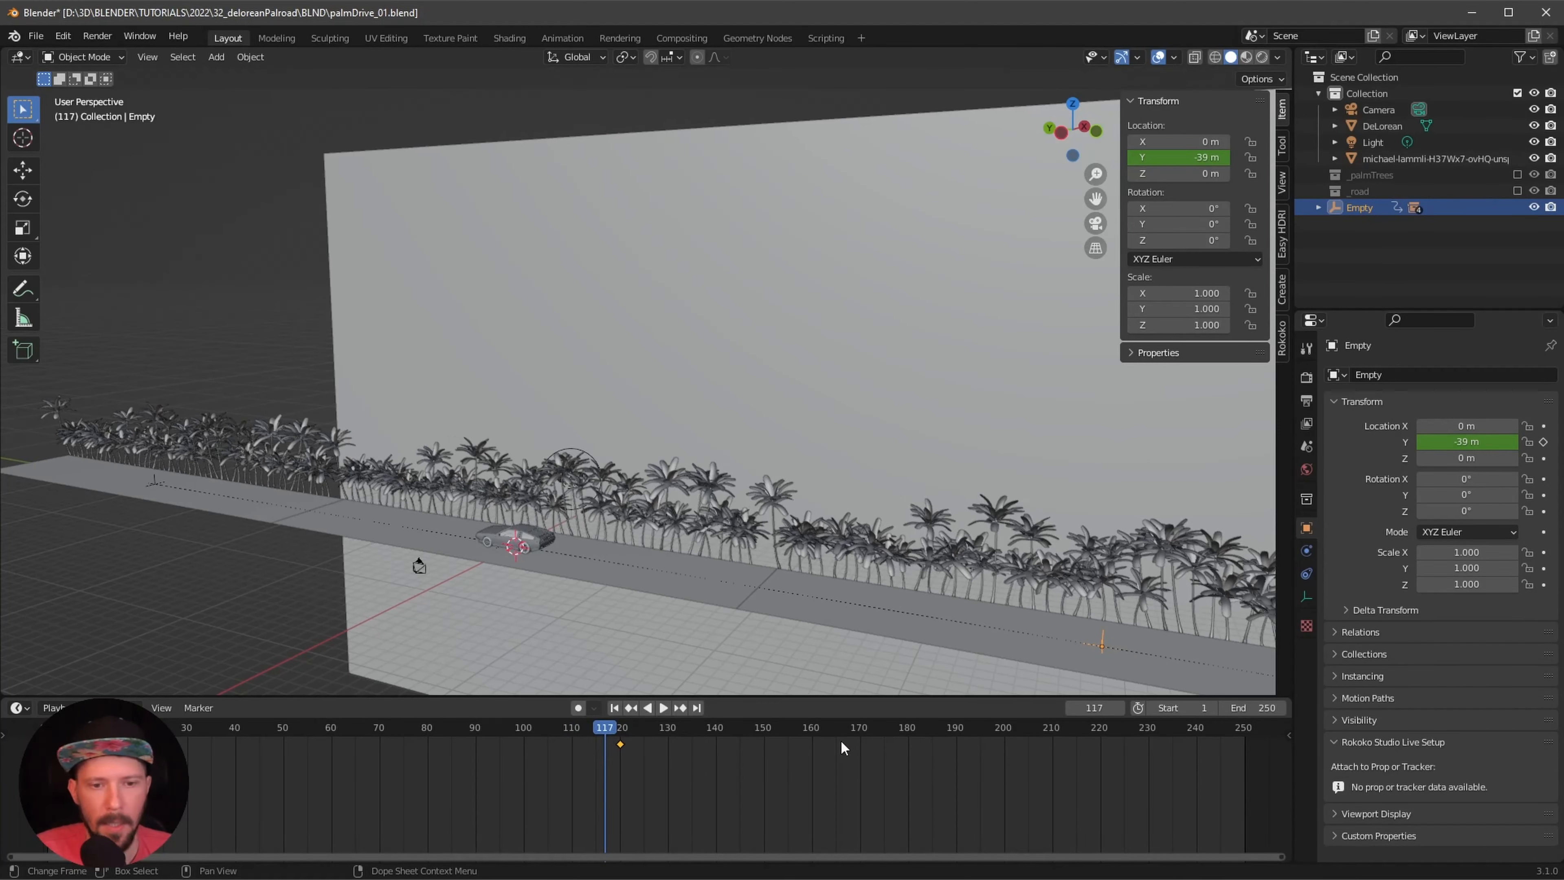
text(120)
key(Return)
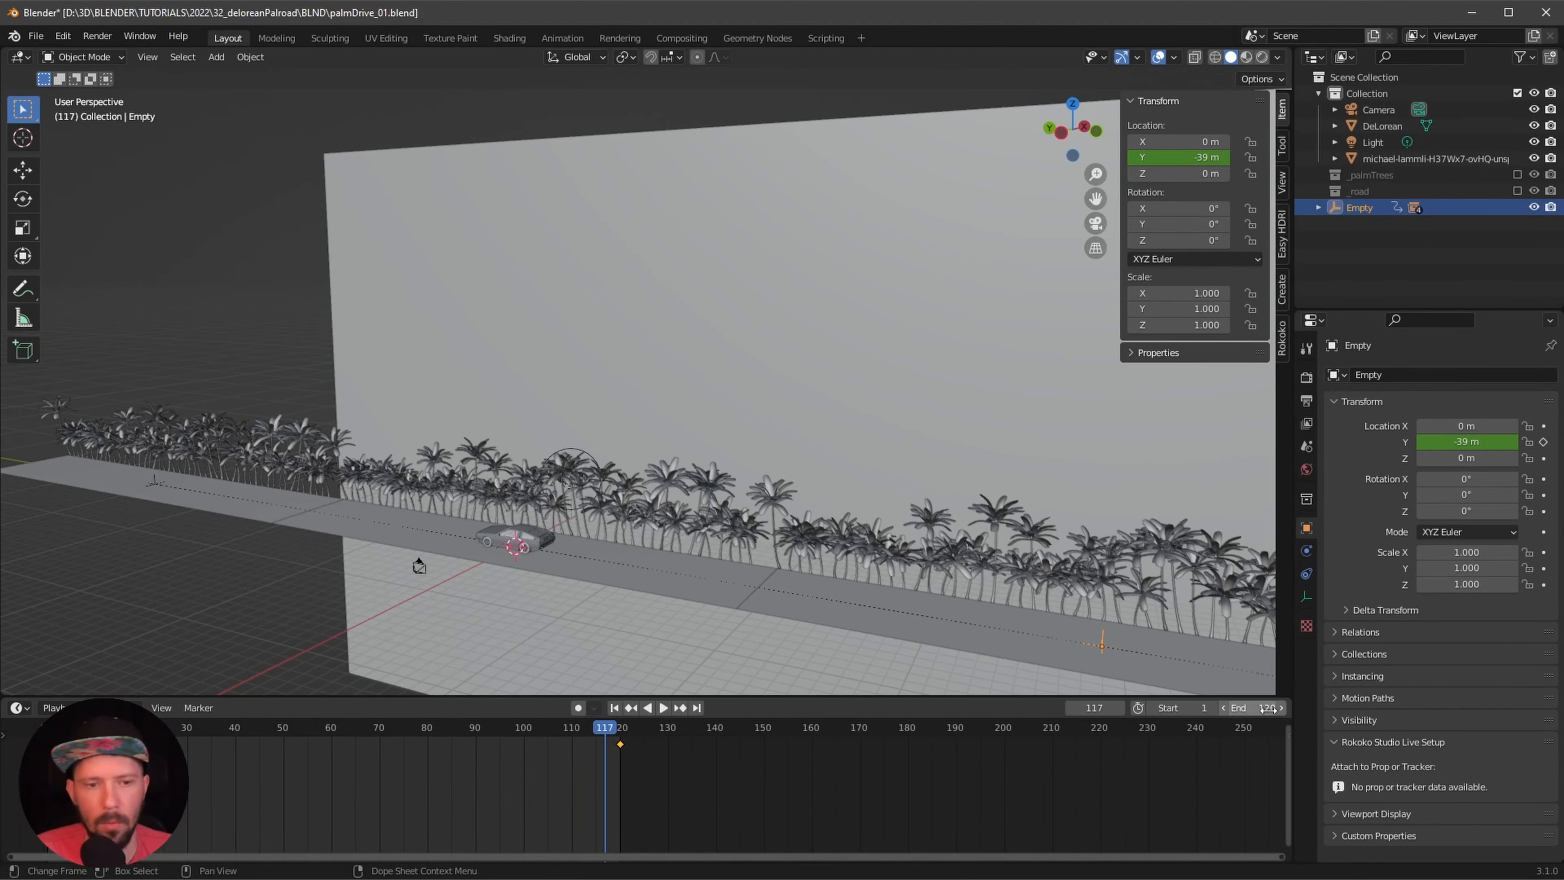
- Play the shortened animation through the scene camera with the whole frame in view
key(space)
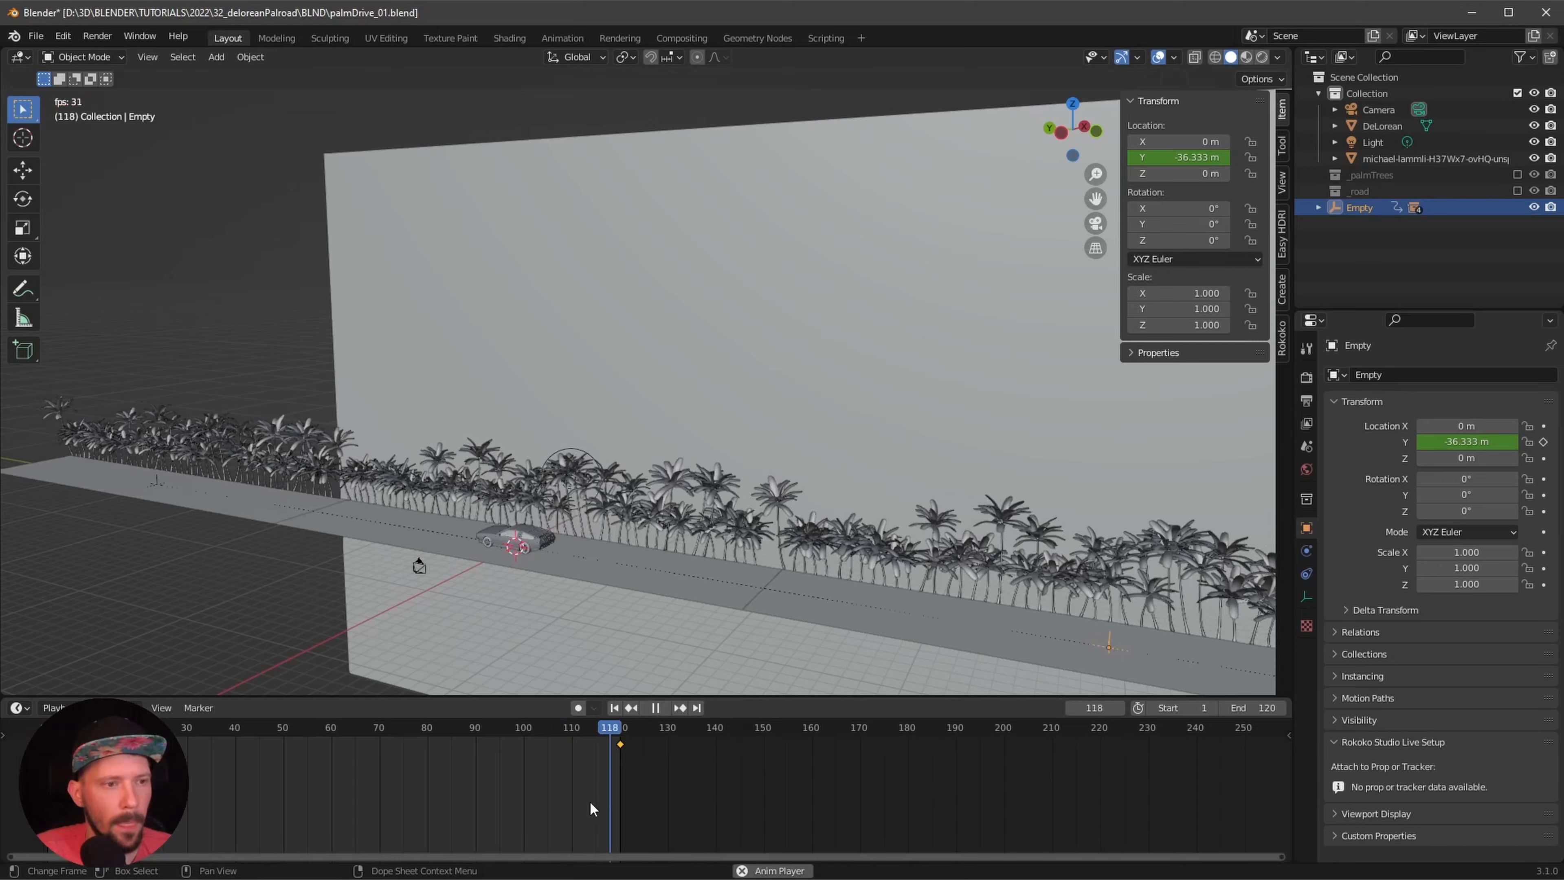
key(KP_0)
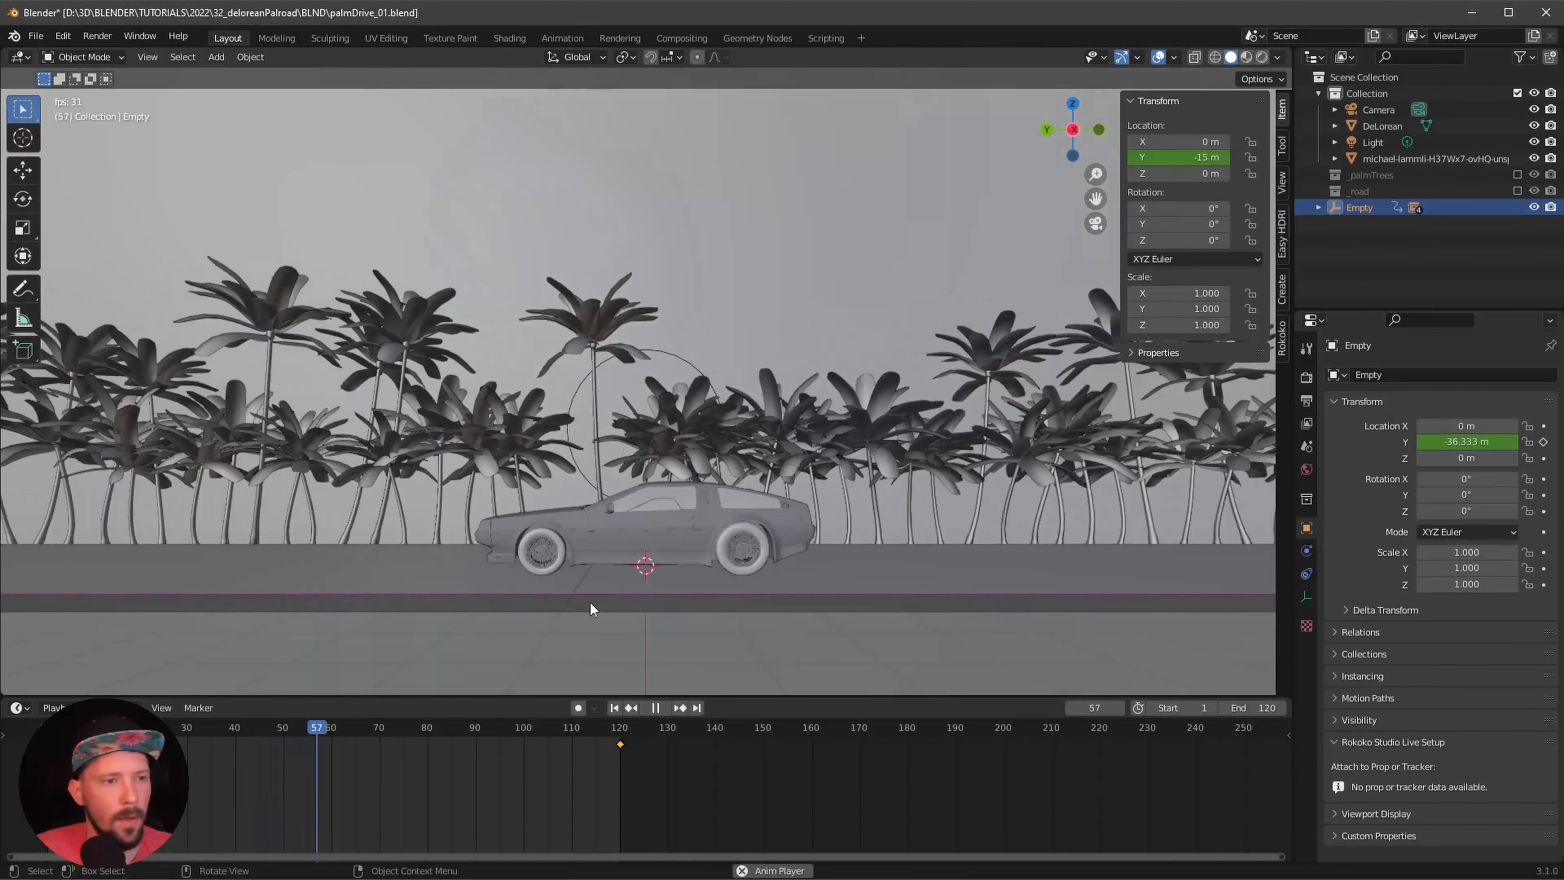
scroll(690, 525, down, 2)
shift+middle_drag(767, 482, 742, 553)
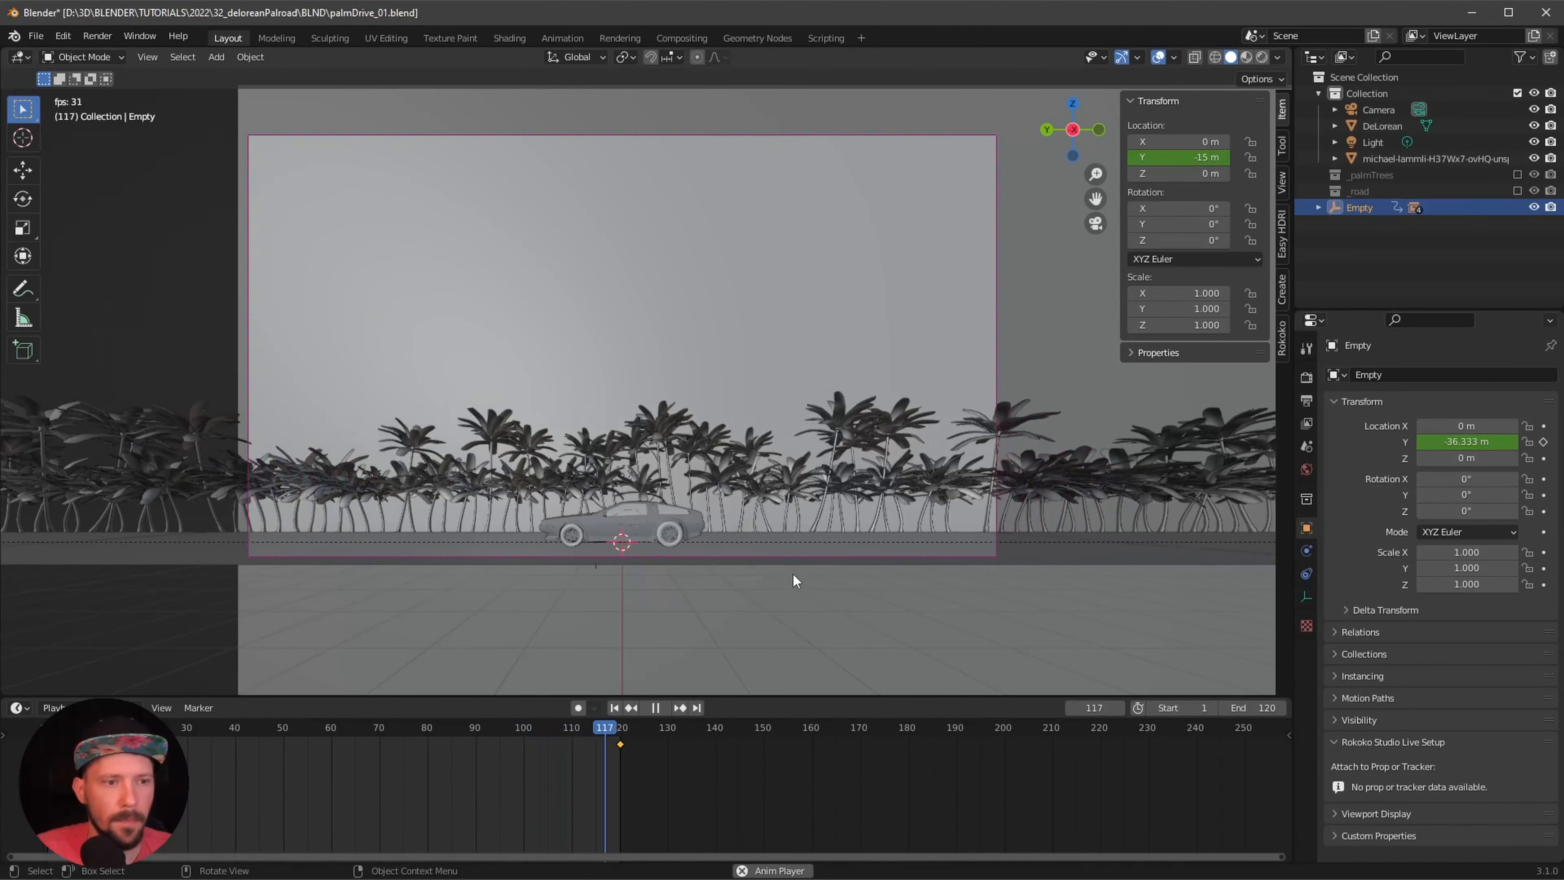
key(space)
- Switch to Rendered shading, then scrub and play the animation to check the sunset drive through the camera
key(z)
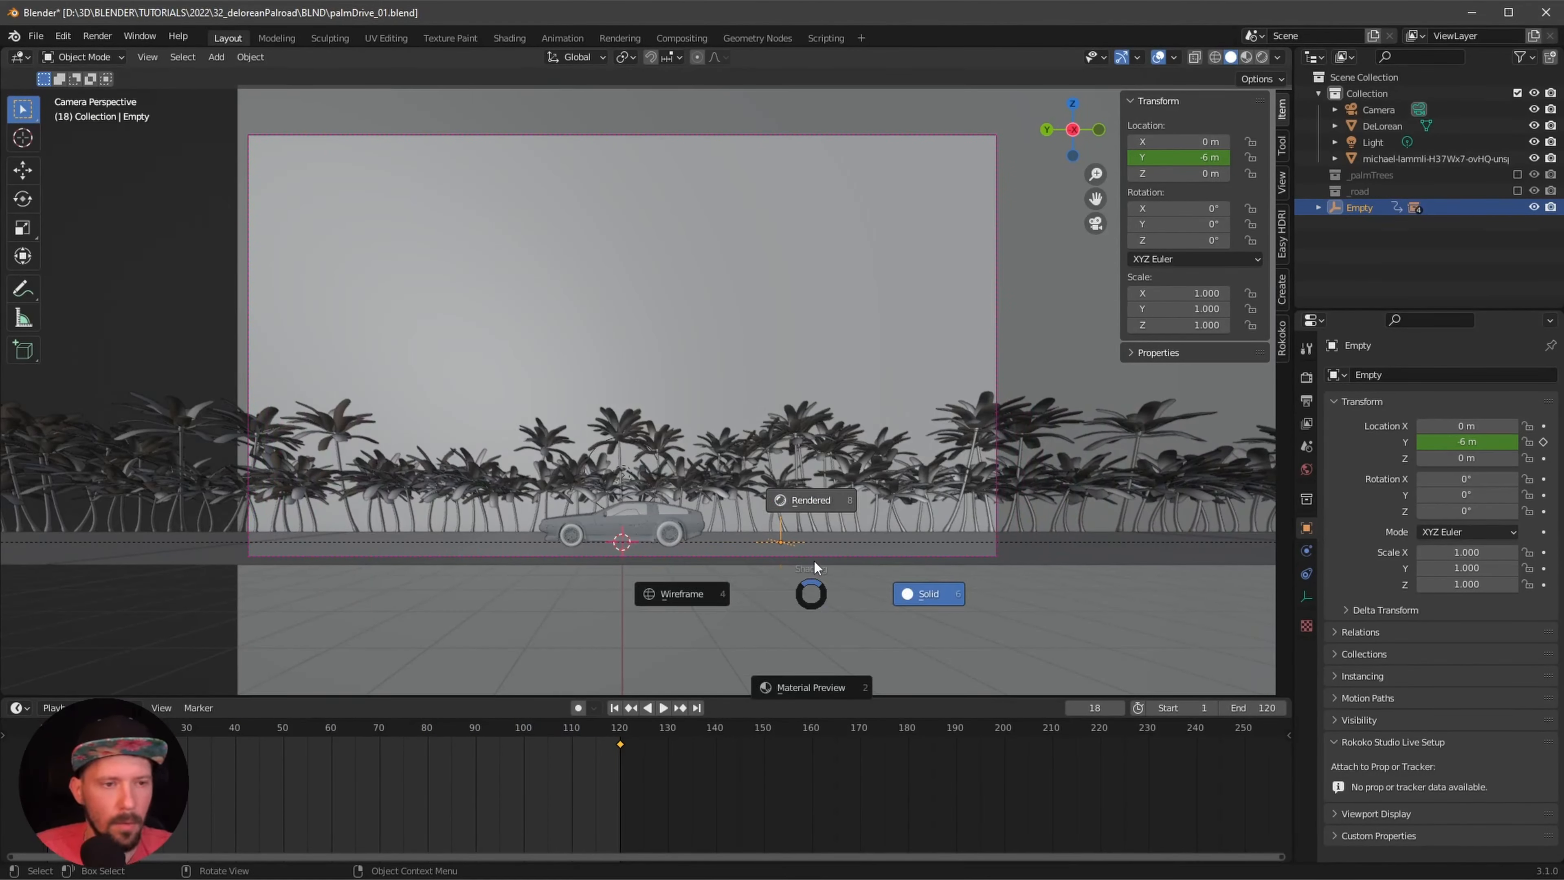
click(814, 529)
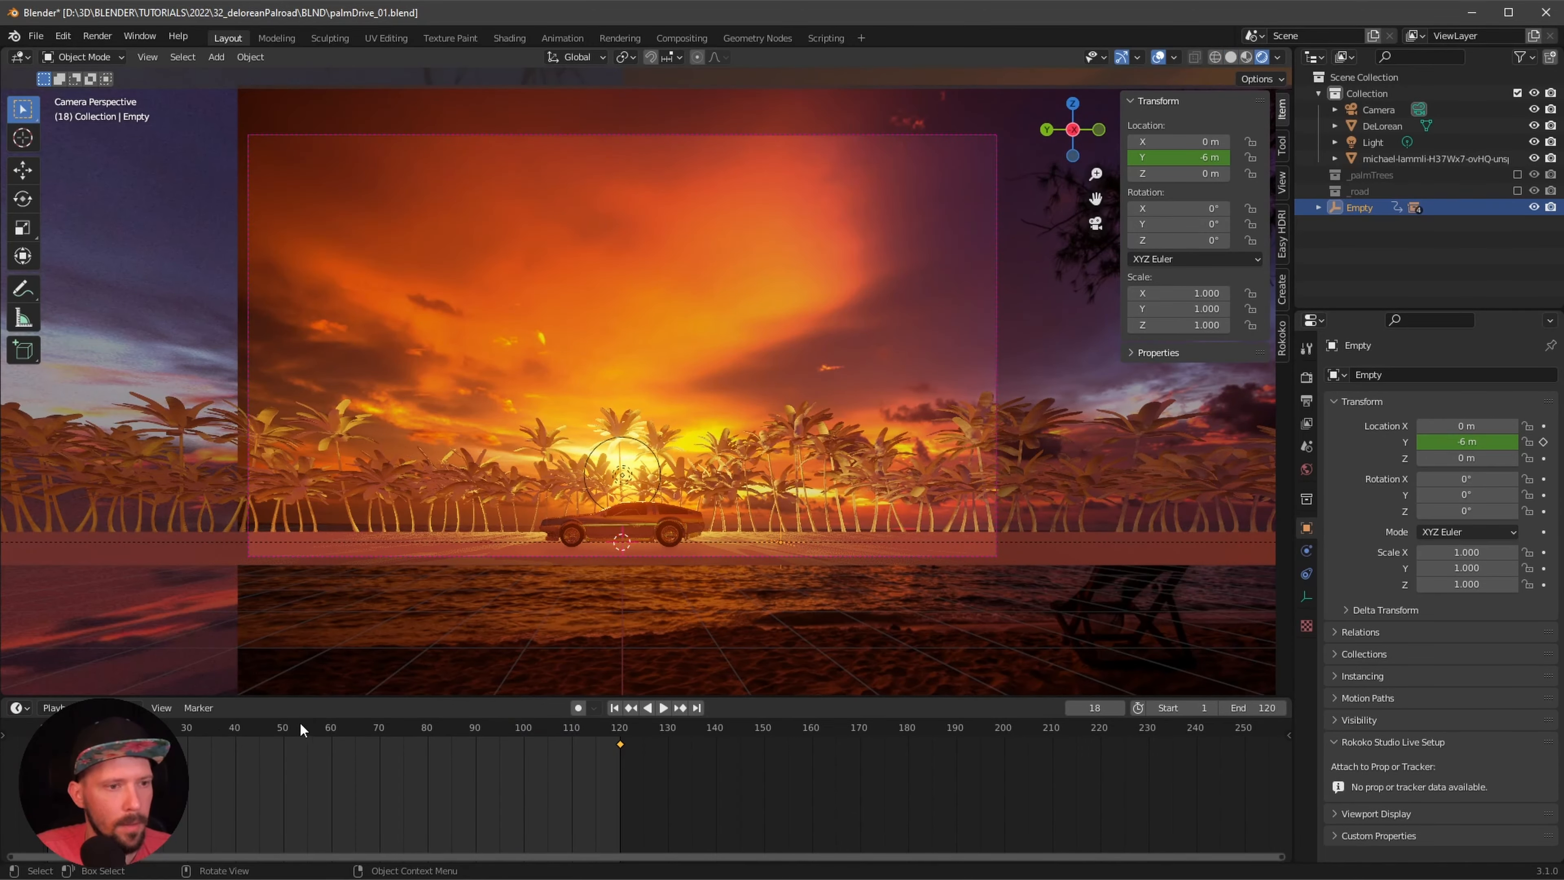
click(411, 737)
key(space)
key(space)
click(355, 736)
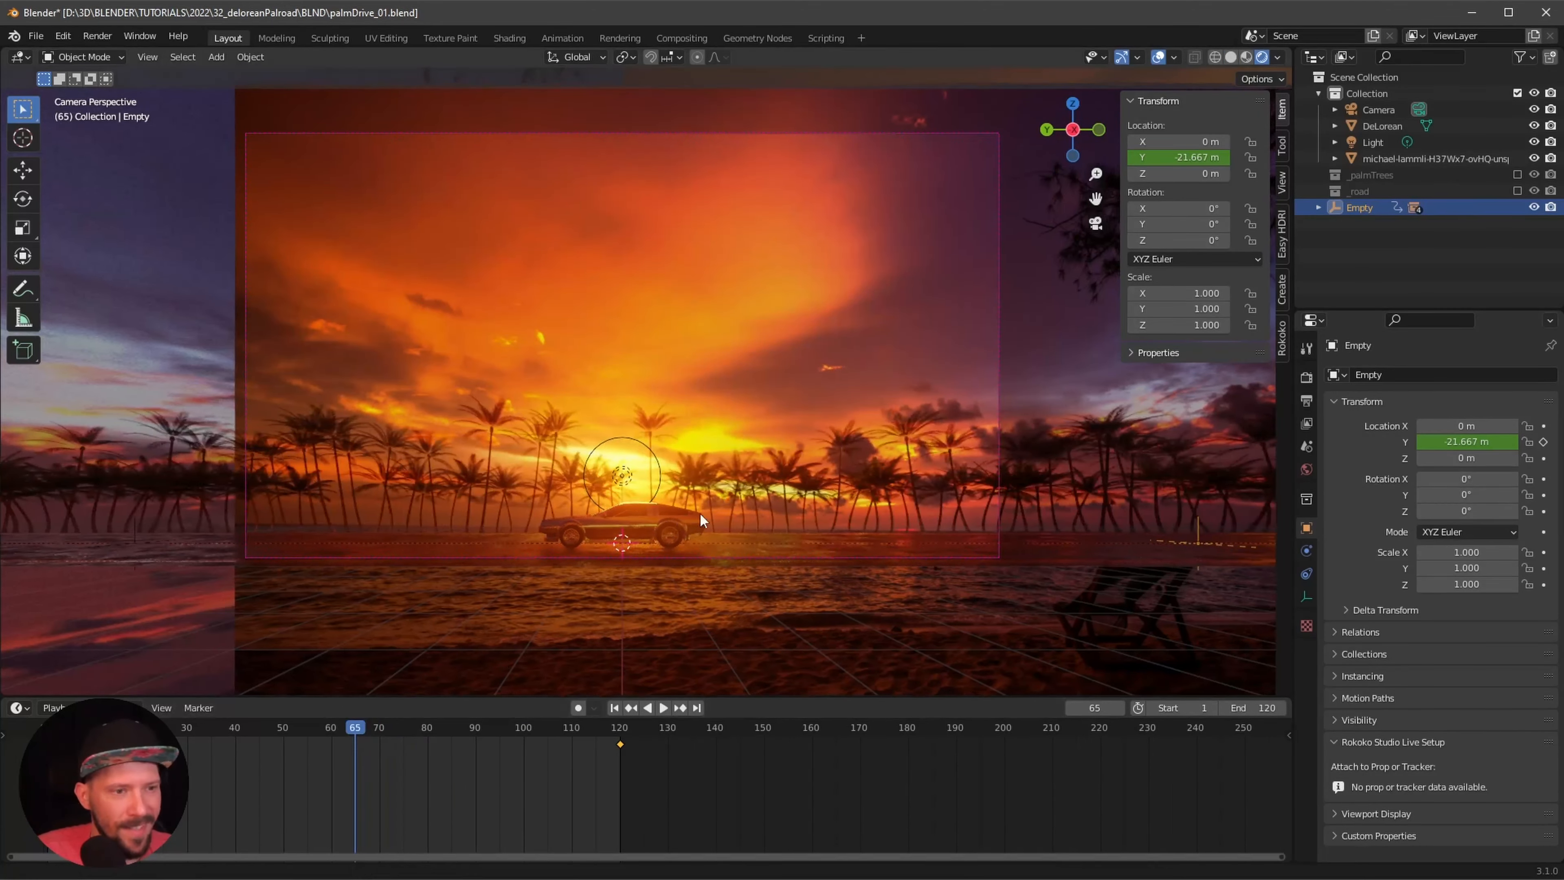
scroll(700, 512, up, 3)
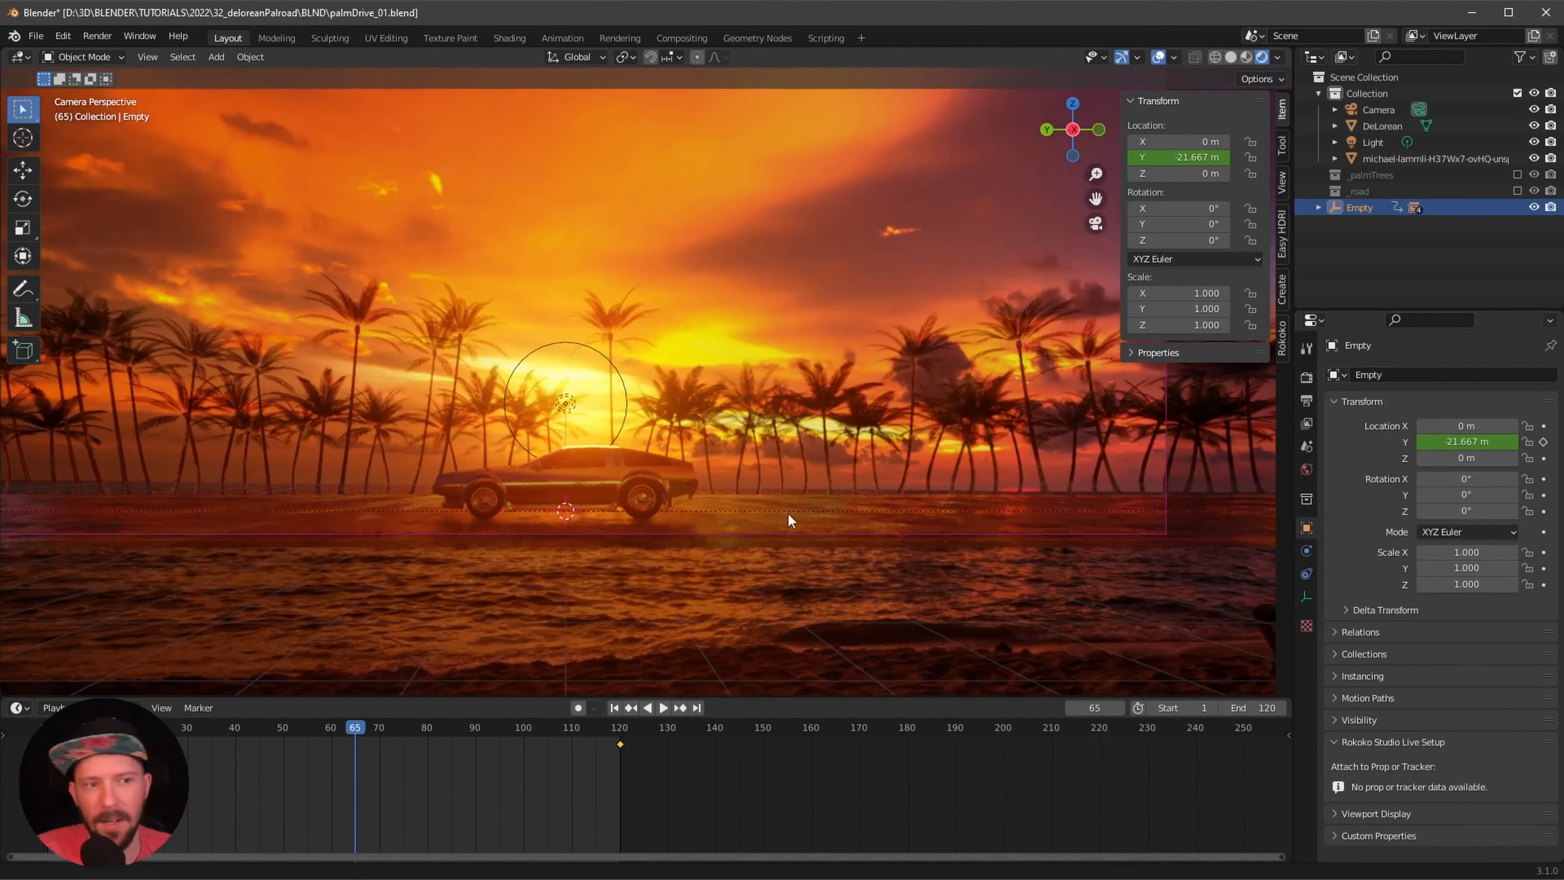
scroll(794, 529, up, 1)
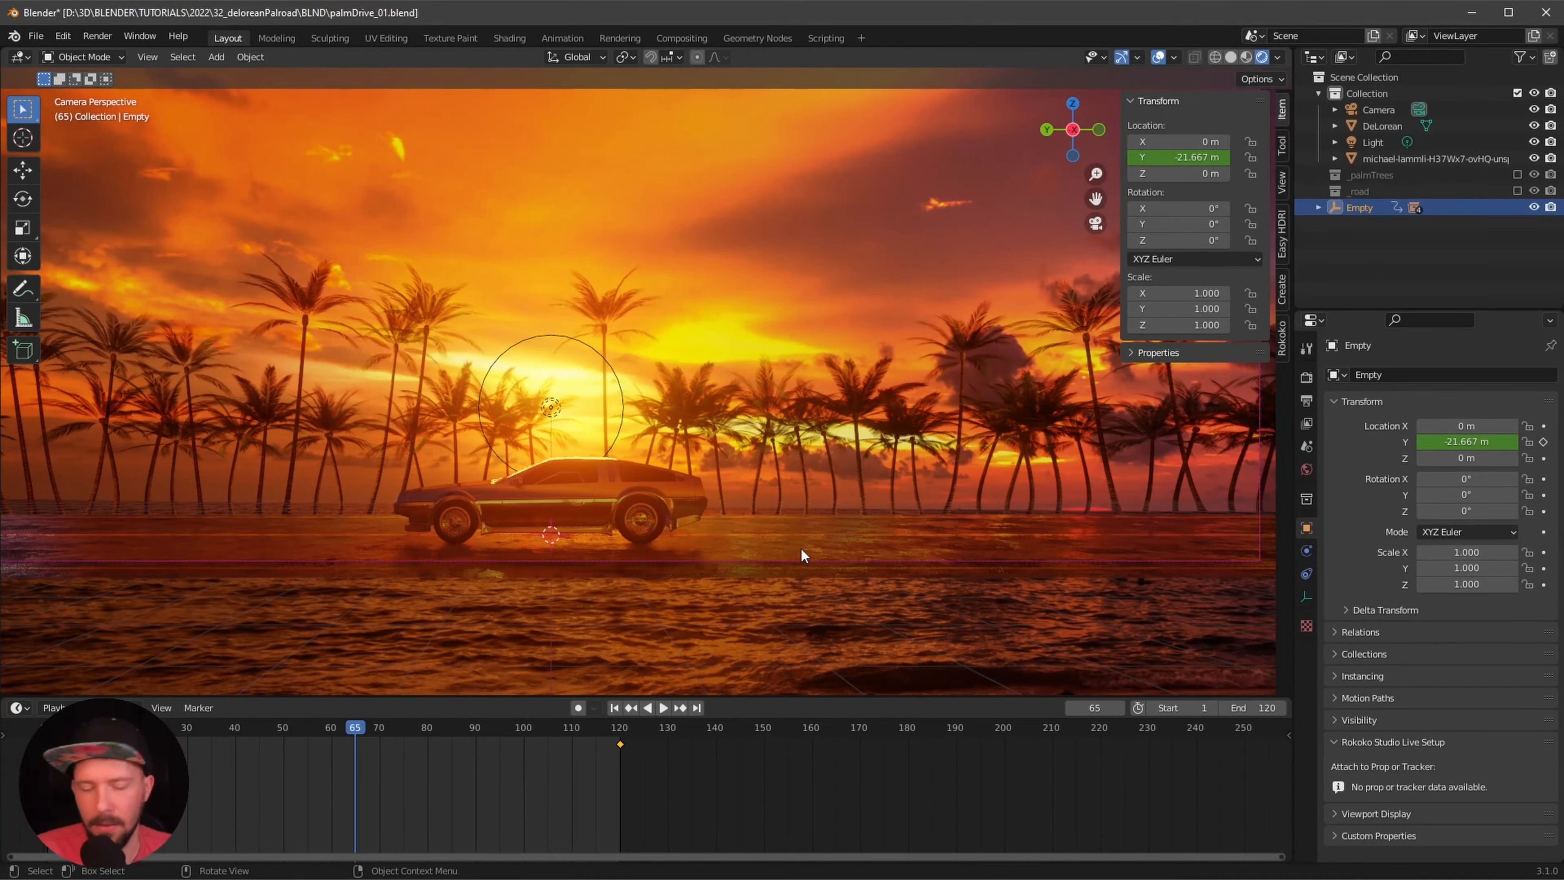
key(space)
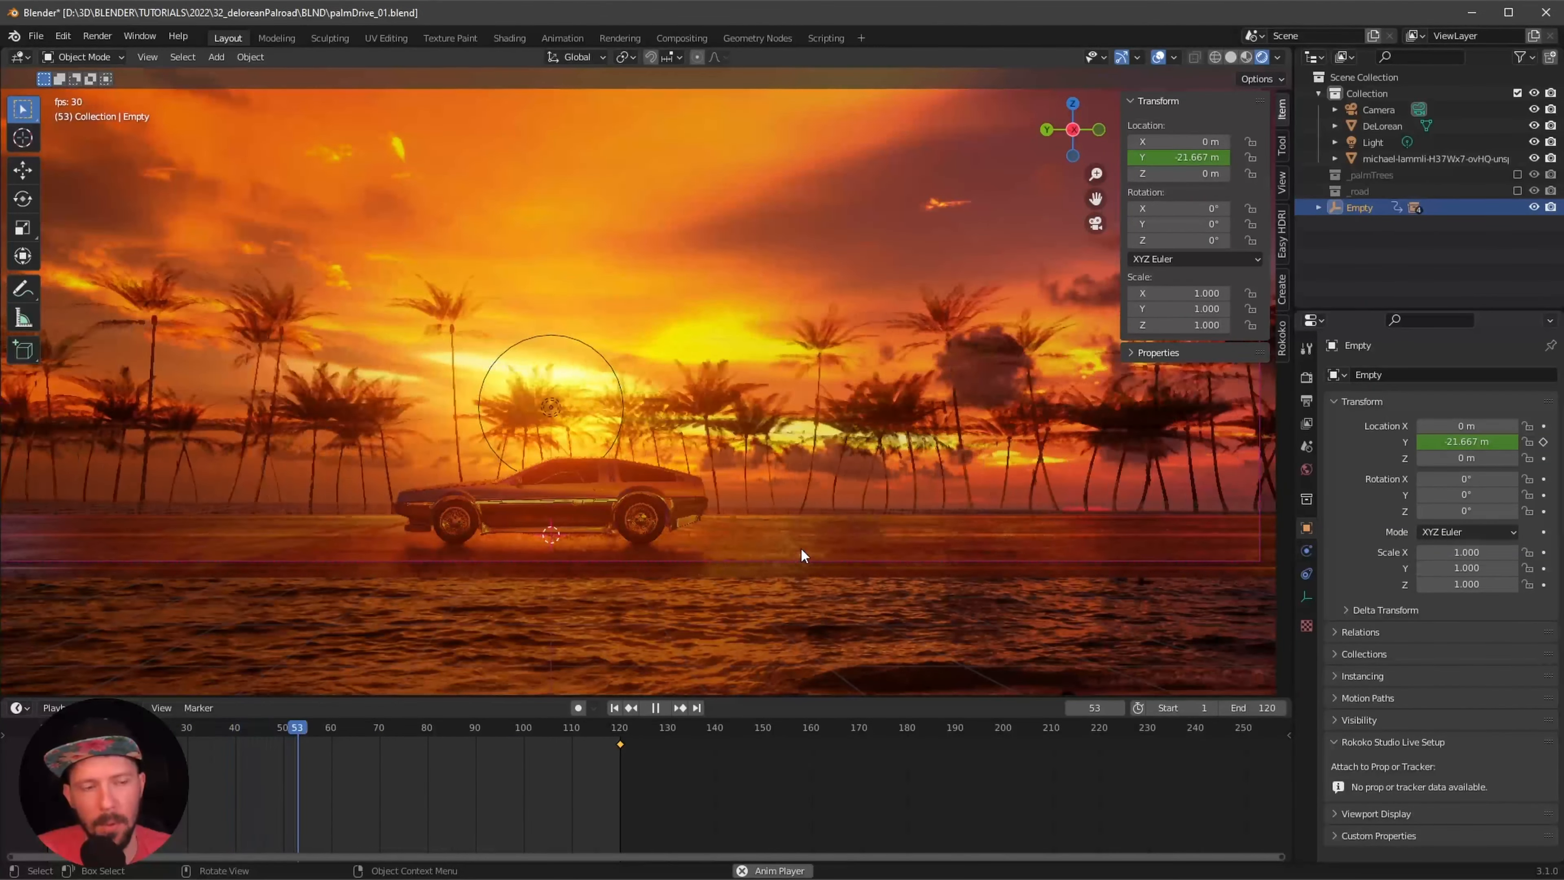
key(space)
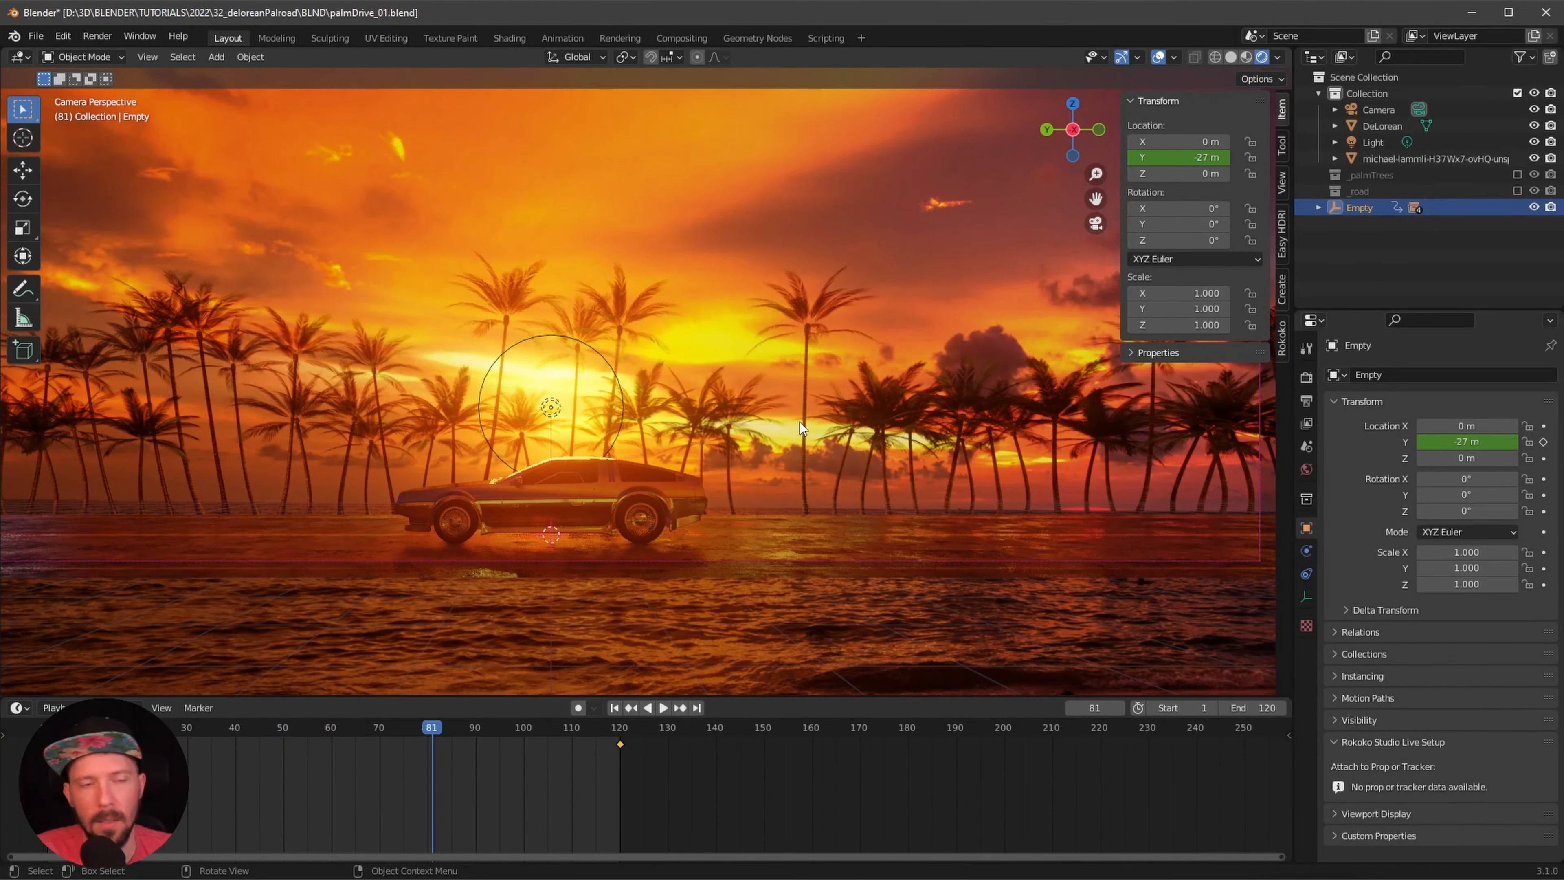
- Hide the viewport overlays and save the scene as palmDrive_02.blend
click(1158, 57)
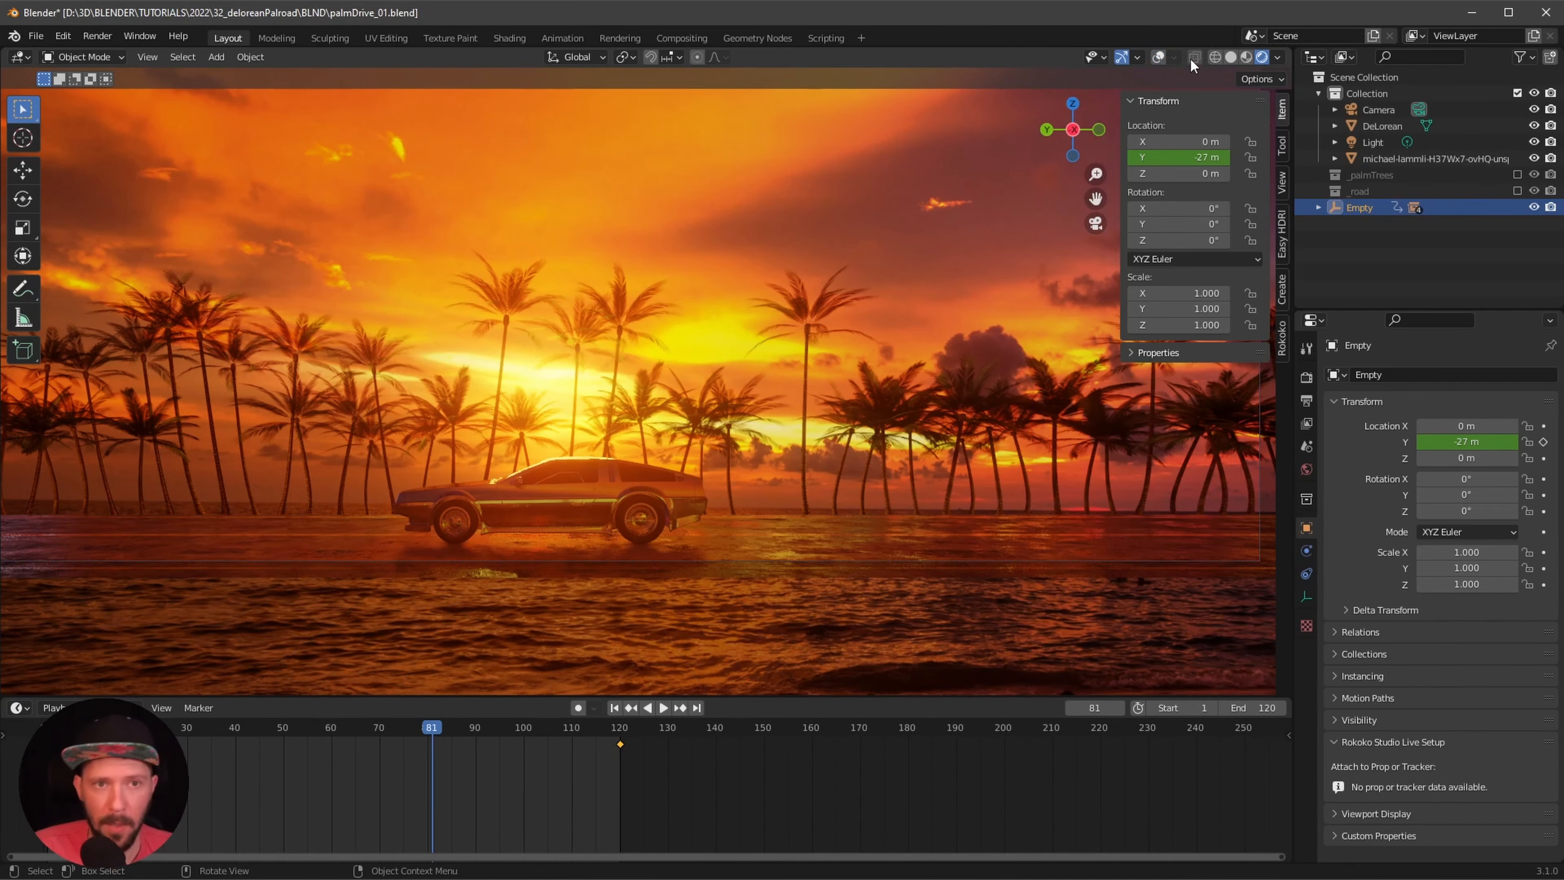
click(982, 511)
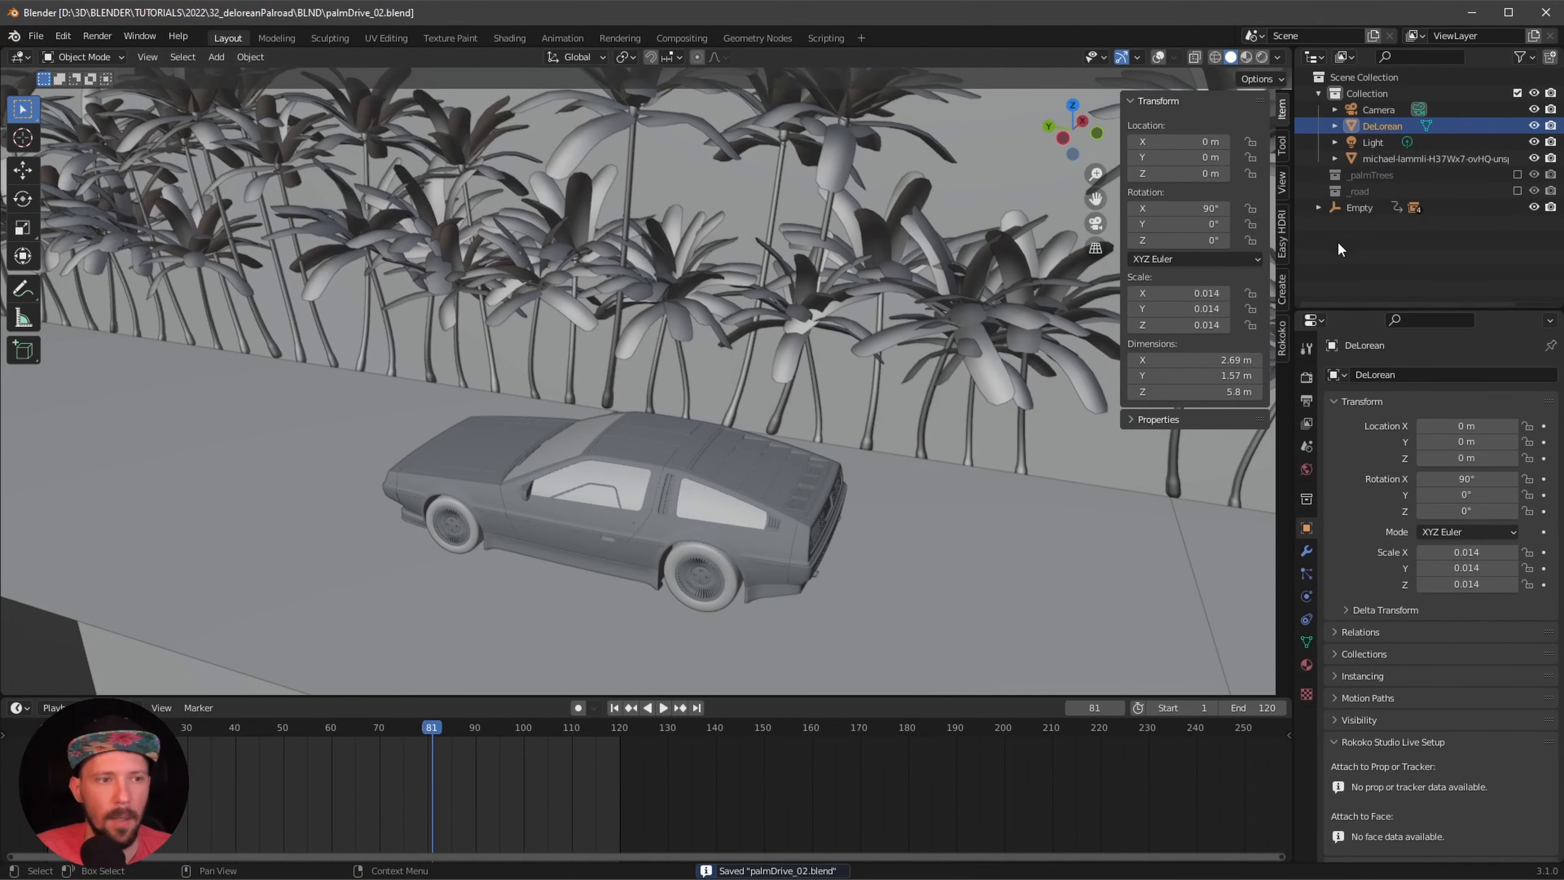
- Duplicate the DeLorean twice in place and hide the original
middle_drag(891, 524, 900, 517)
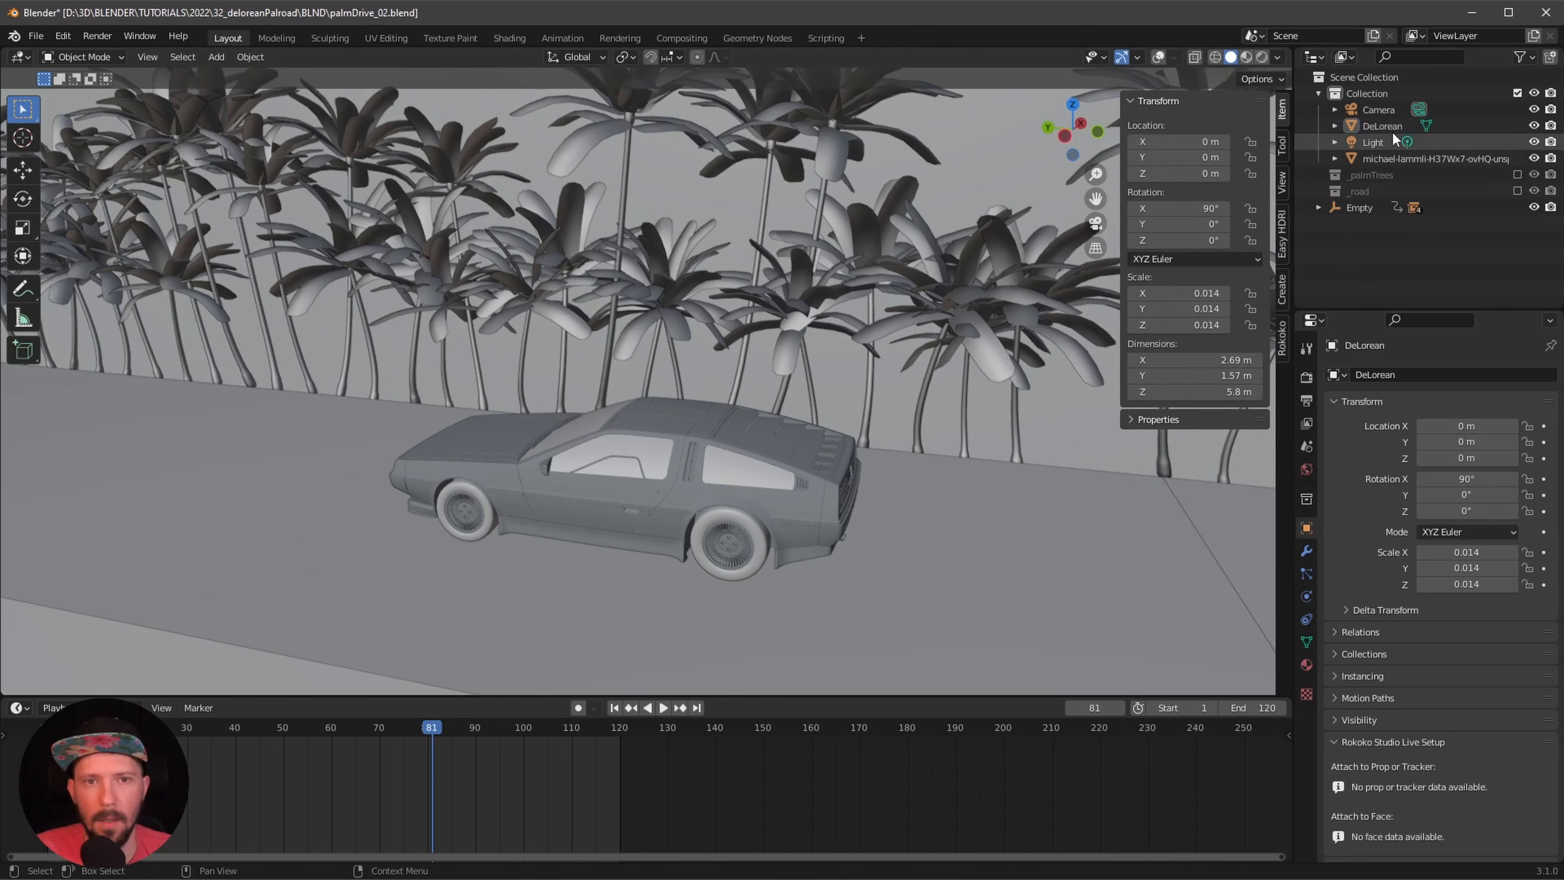
key(shift+d)
right_click(946, 377)
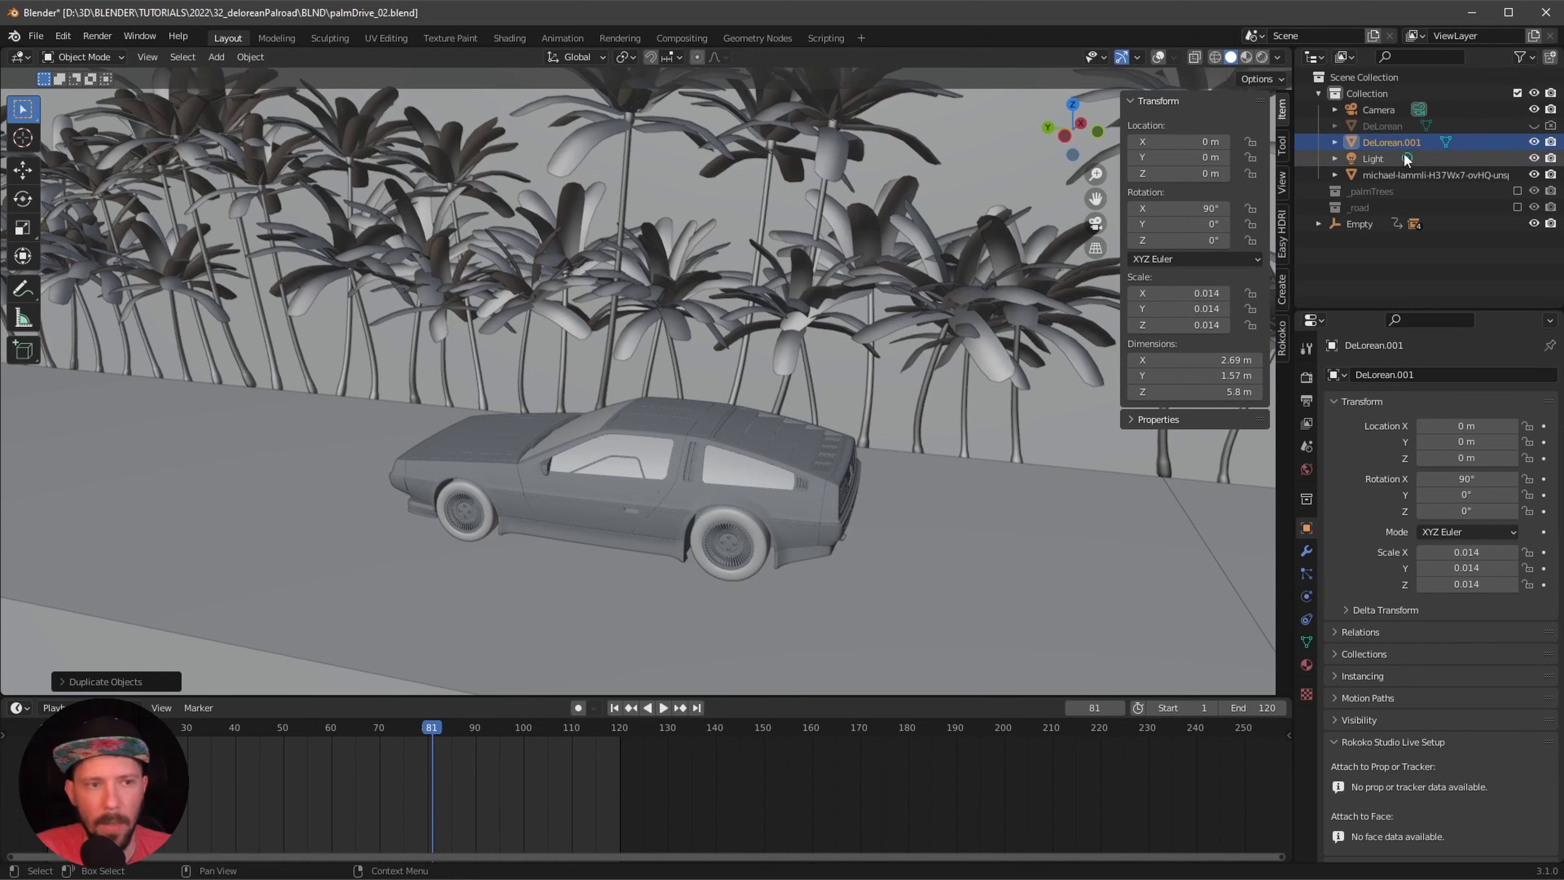
key(shift+d)
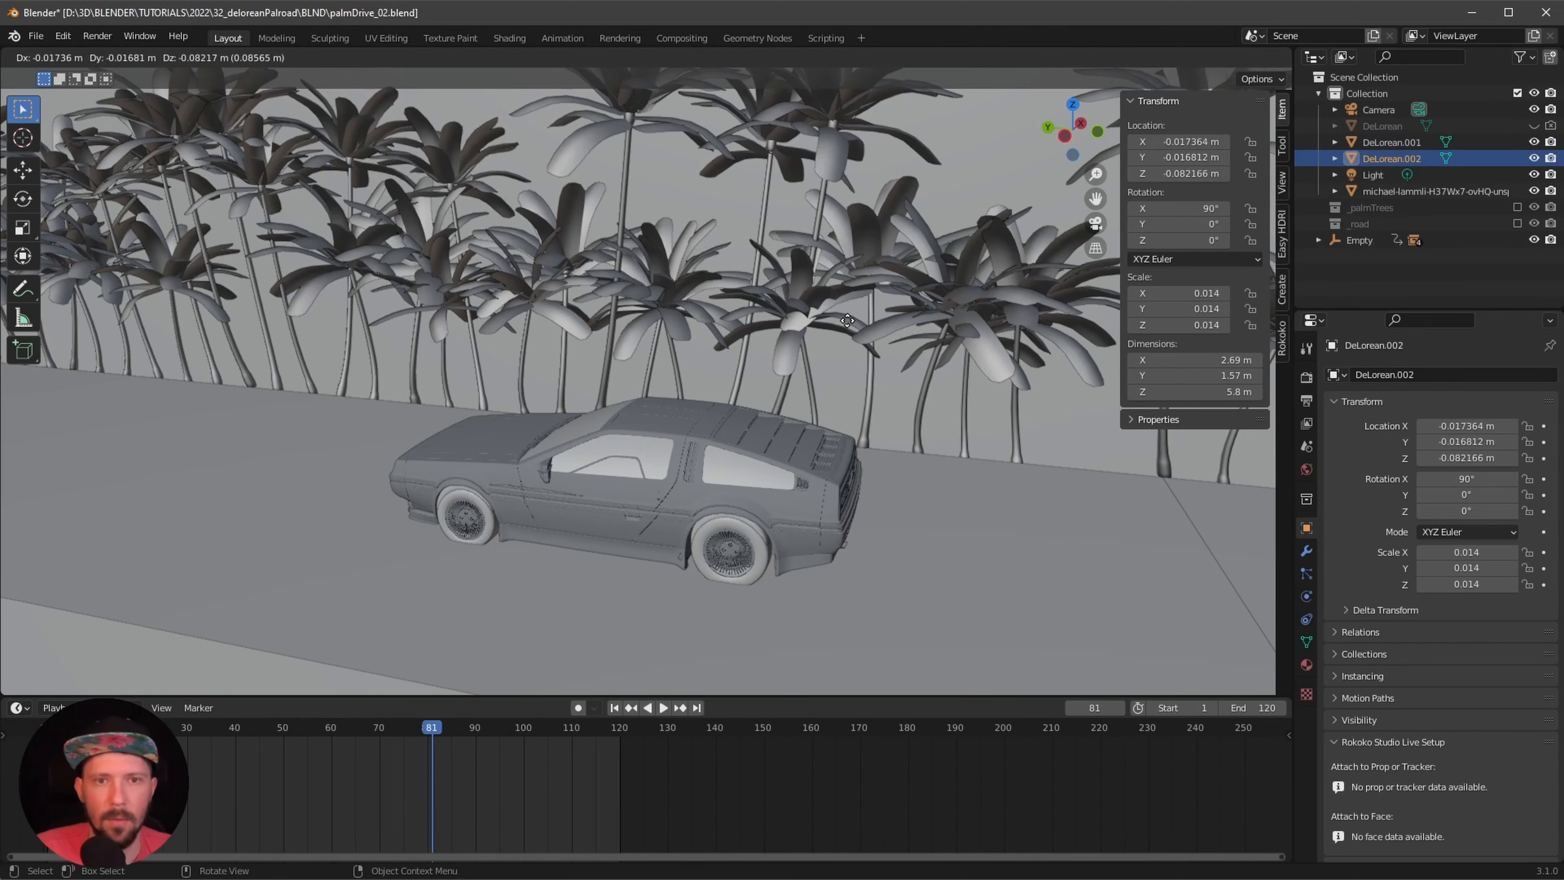
right_click(853, 330)
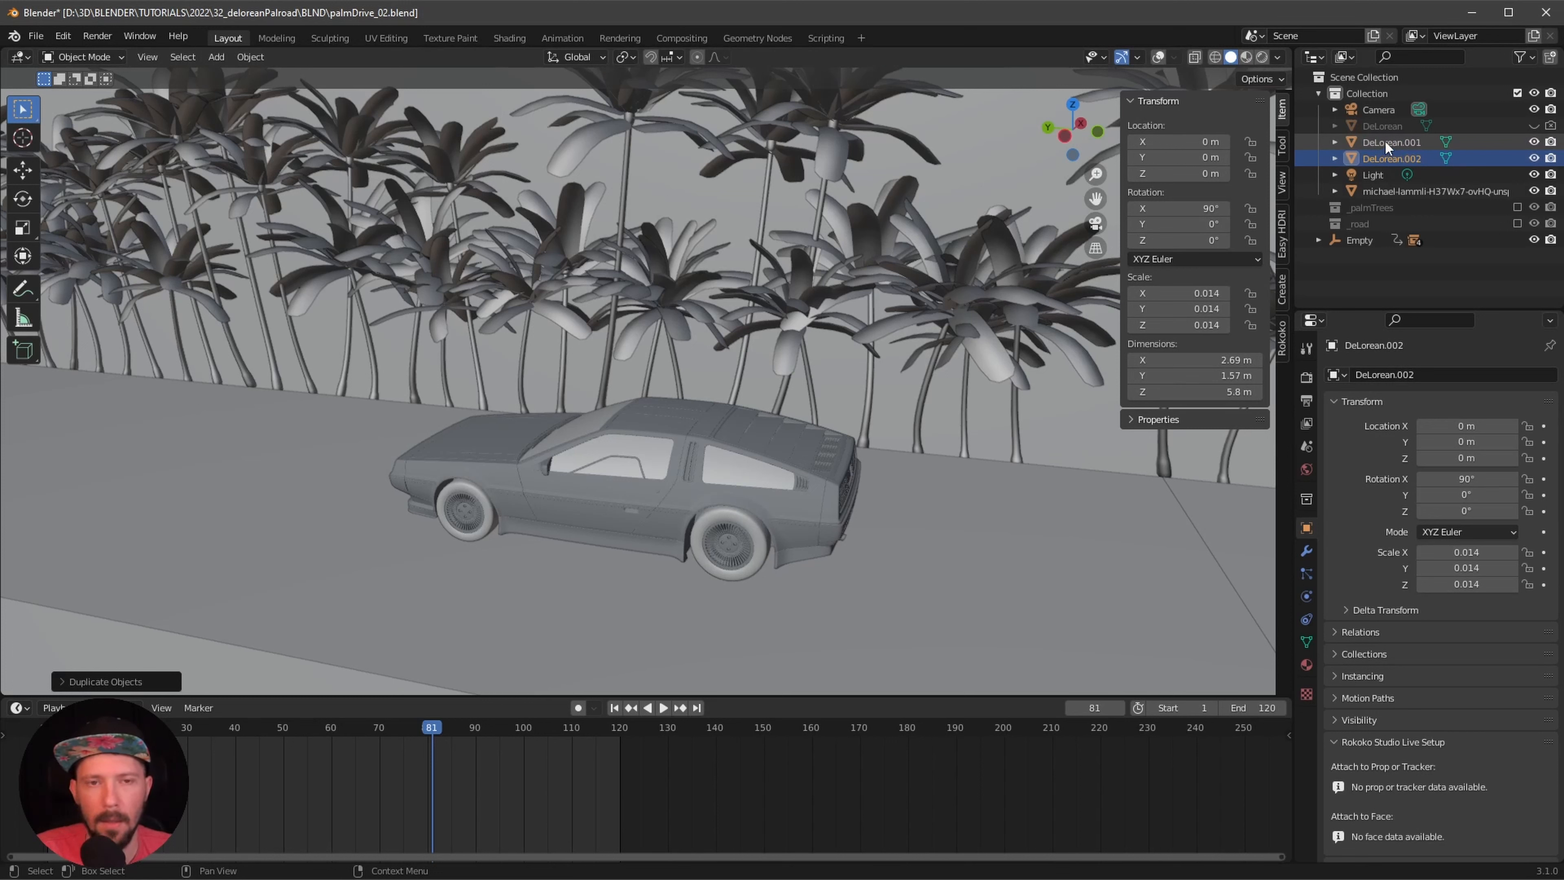
- Rename the first DeLorean duplicate, DeLorean.001, as car
double_click(1398, 142)
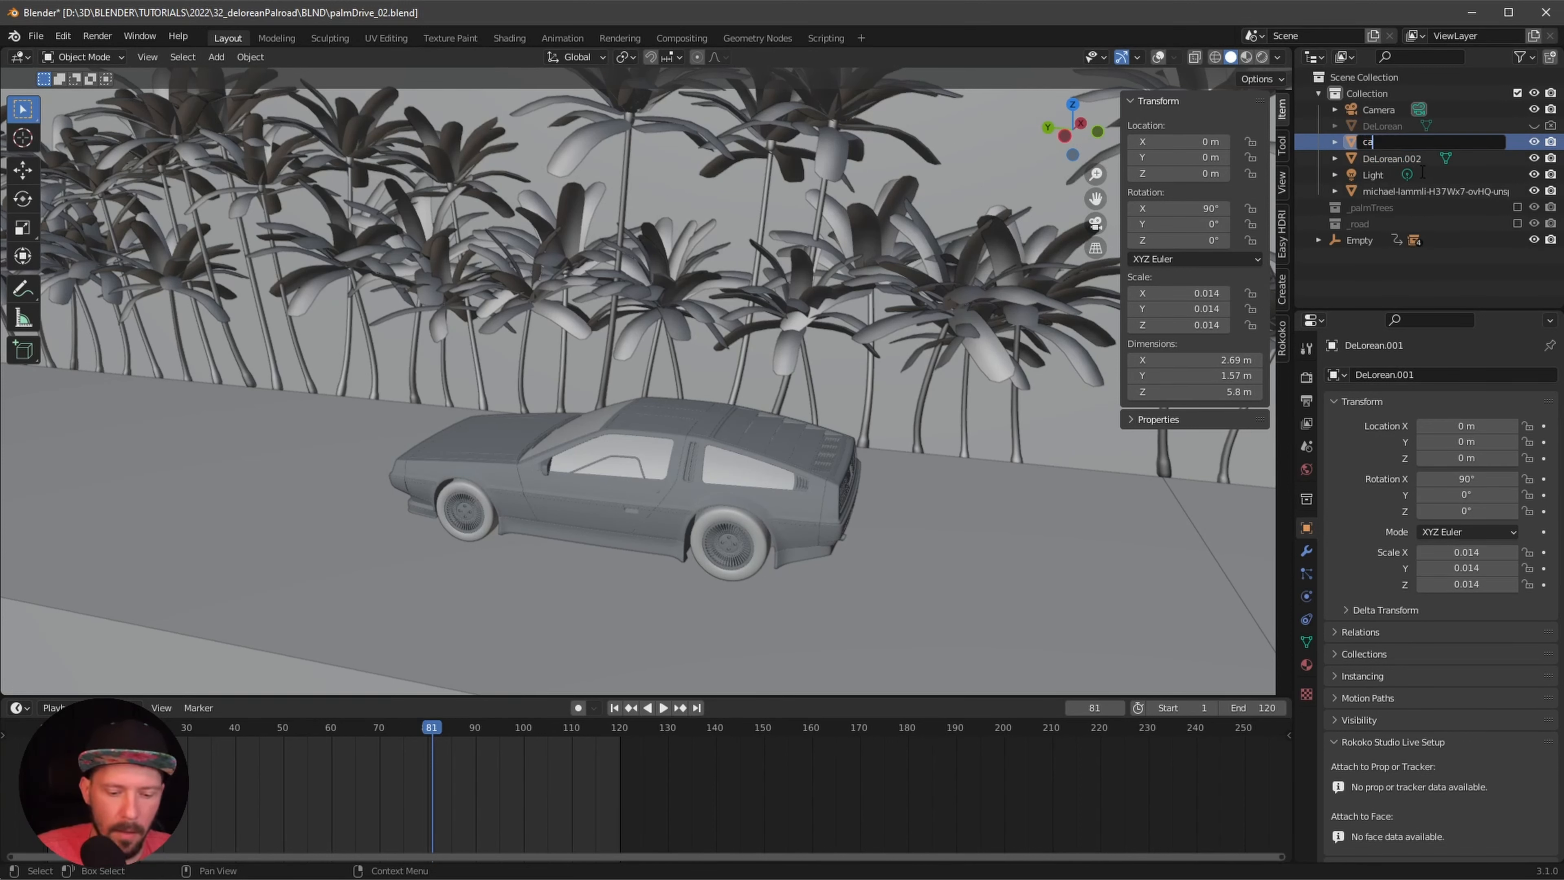
text(car)
key(Return)
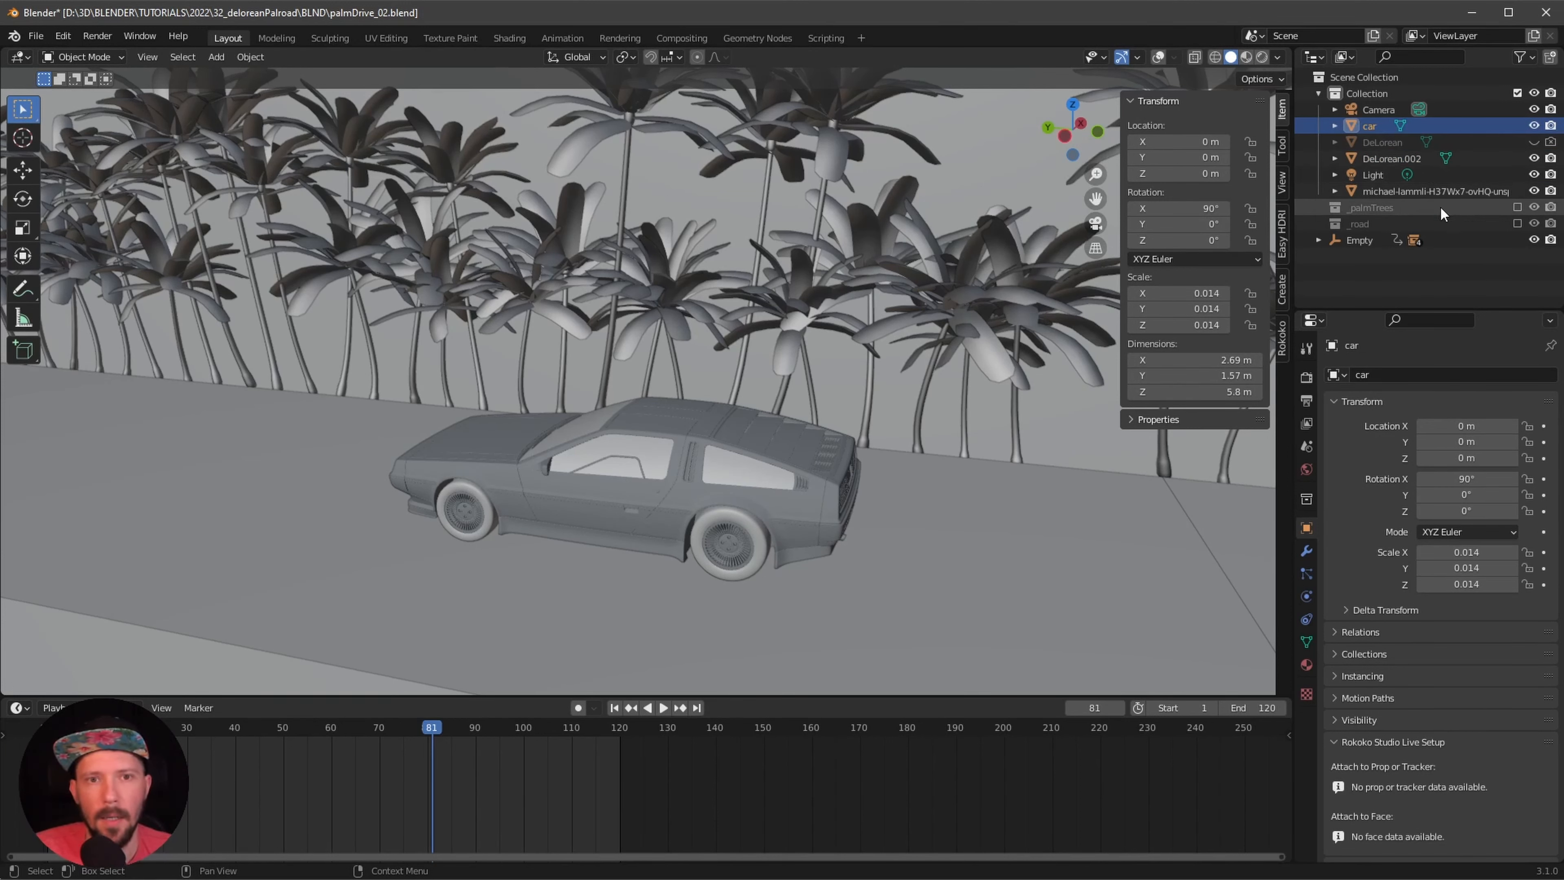
double_click(1398, 158)
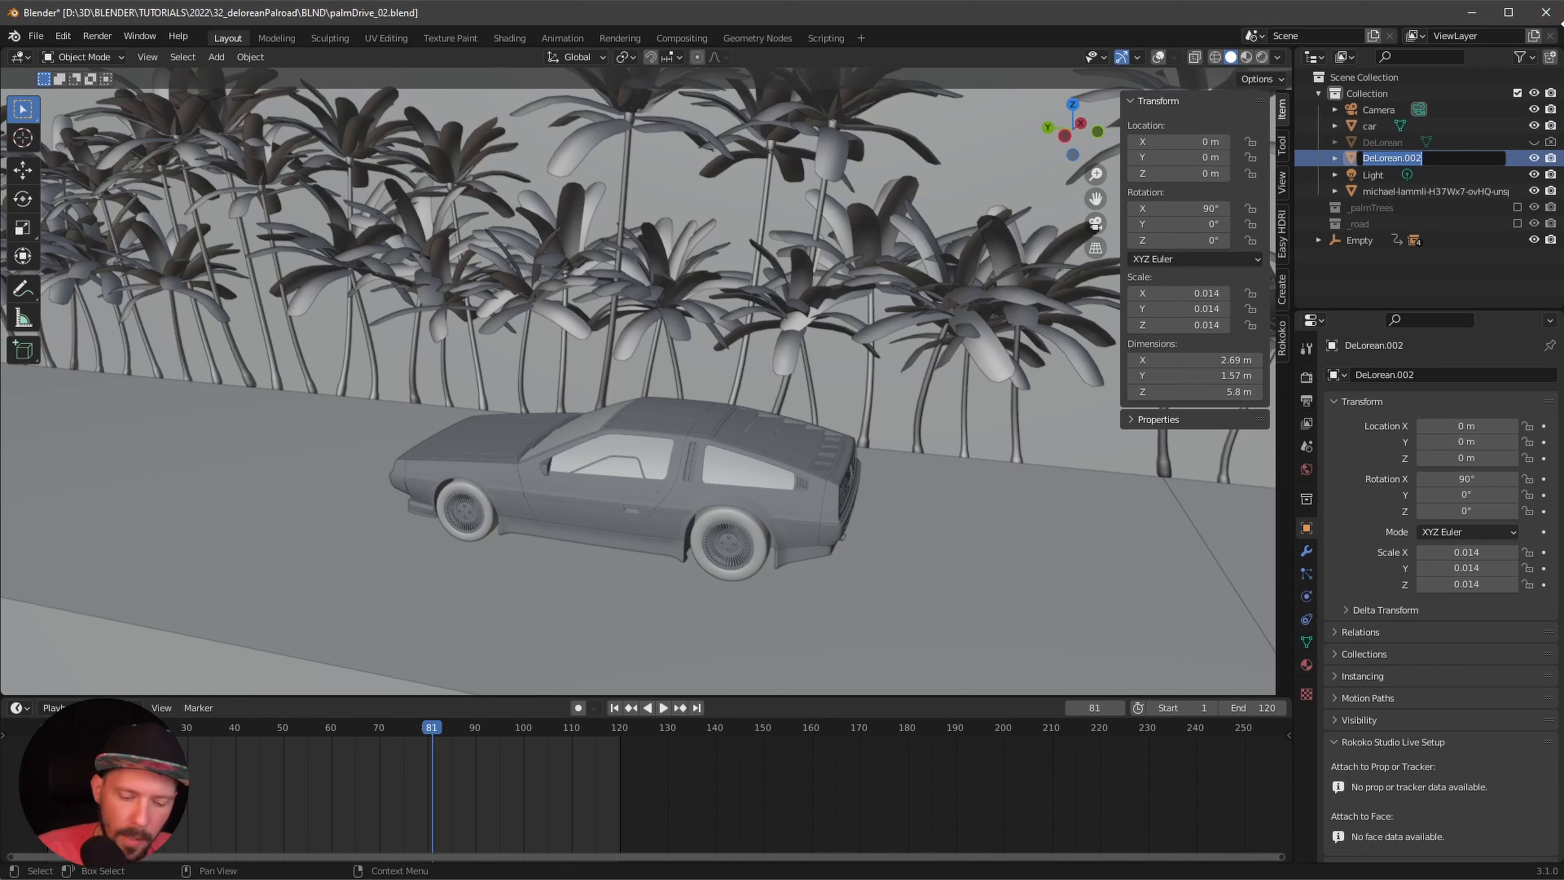
key(Escape)
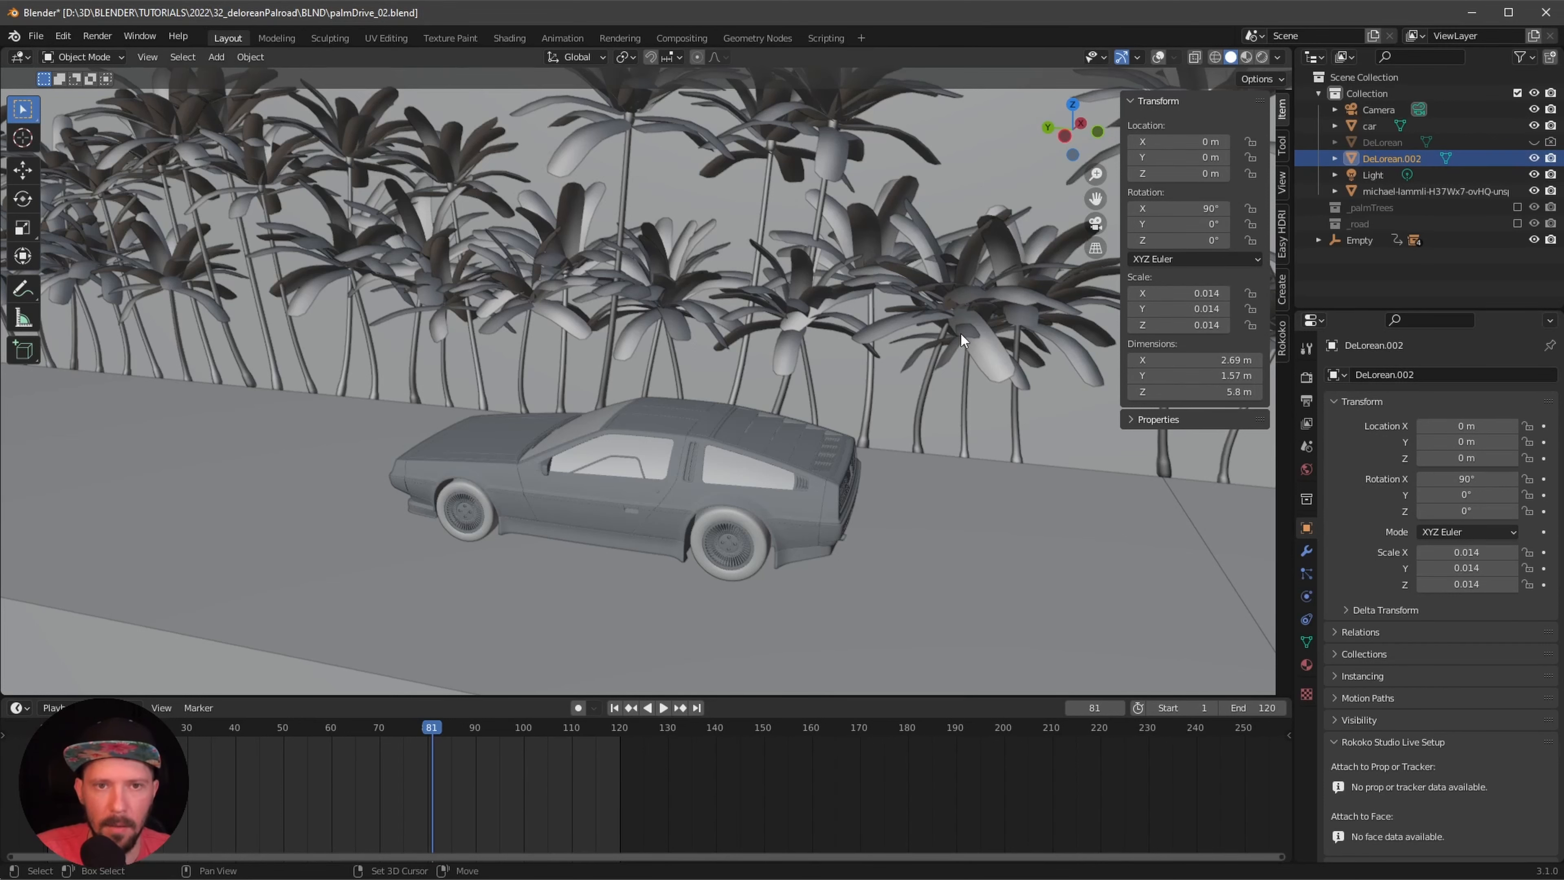
- Duplicate DeLorean.002 in place, naming the new copy front and DeLorean.002 back
key(shift+d)
right_click(1018, 327)
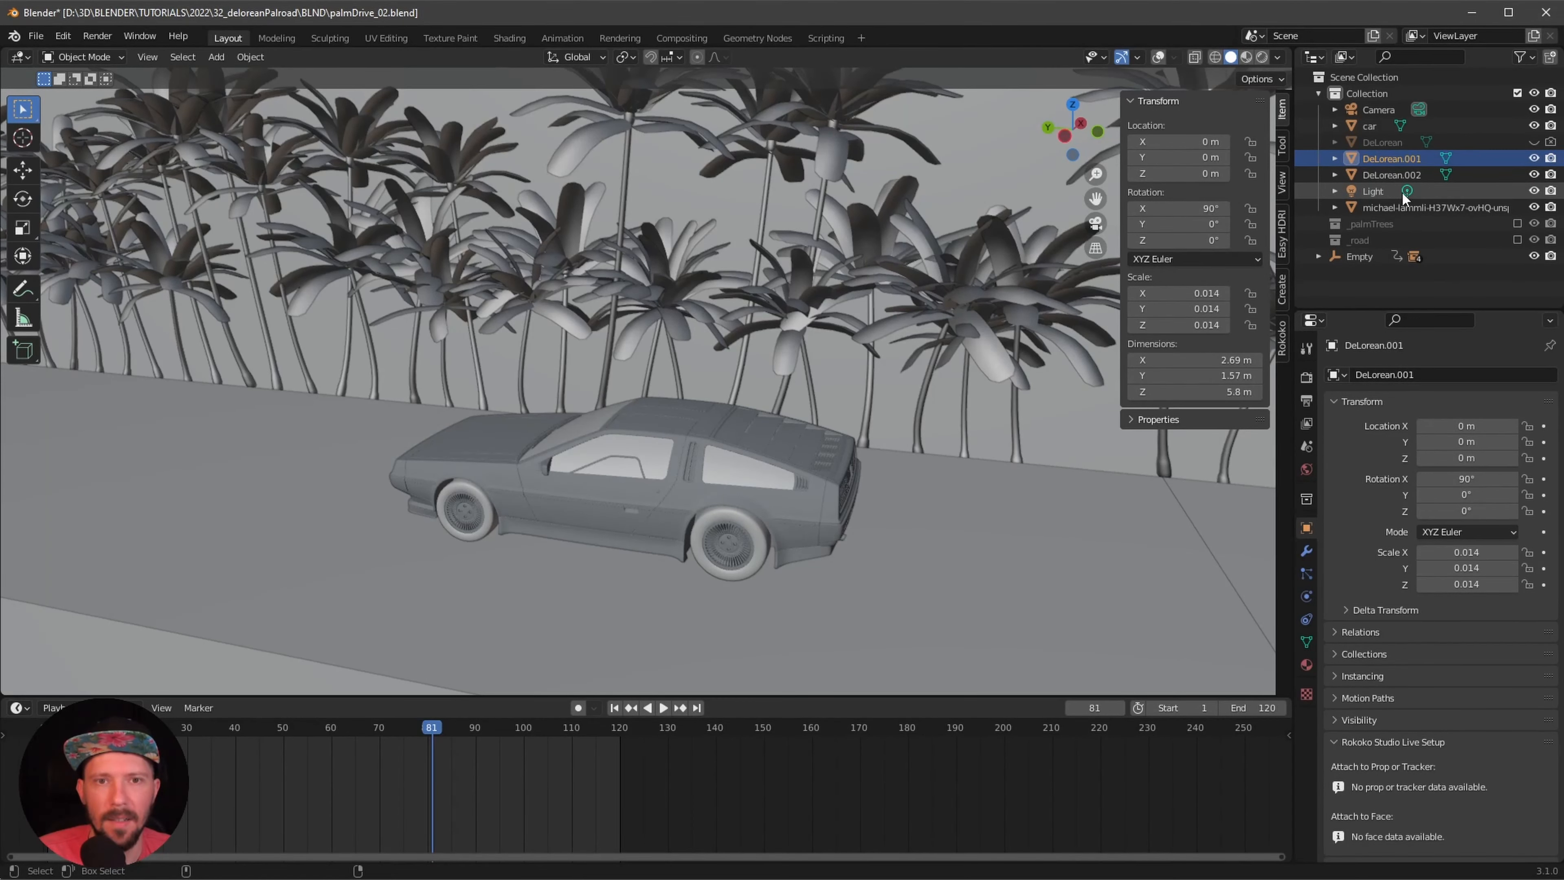
key(F2)
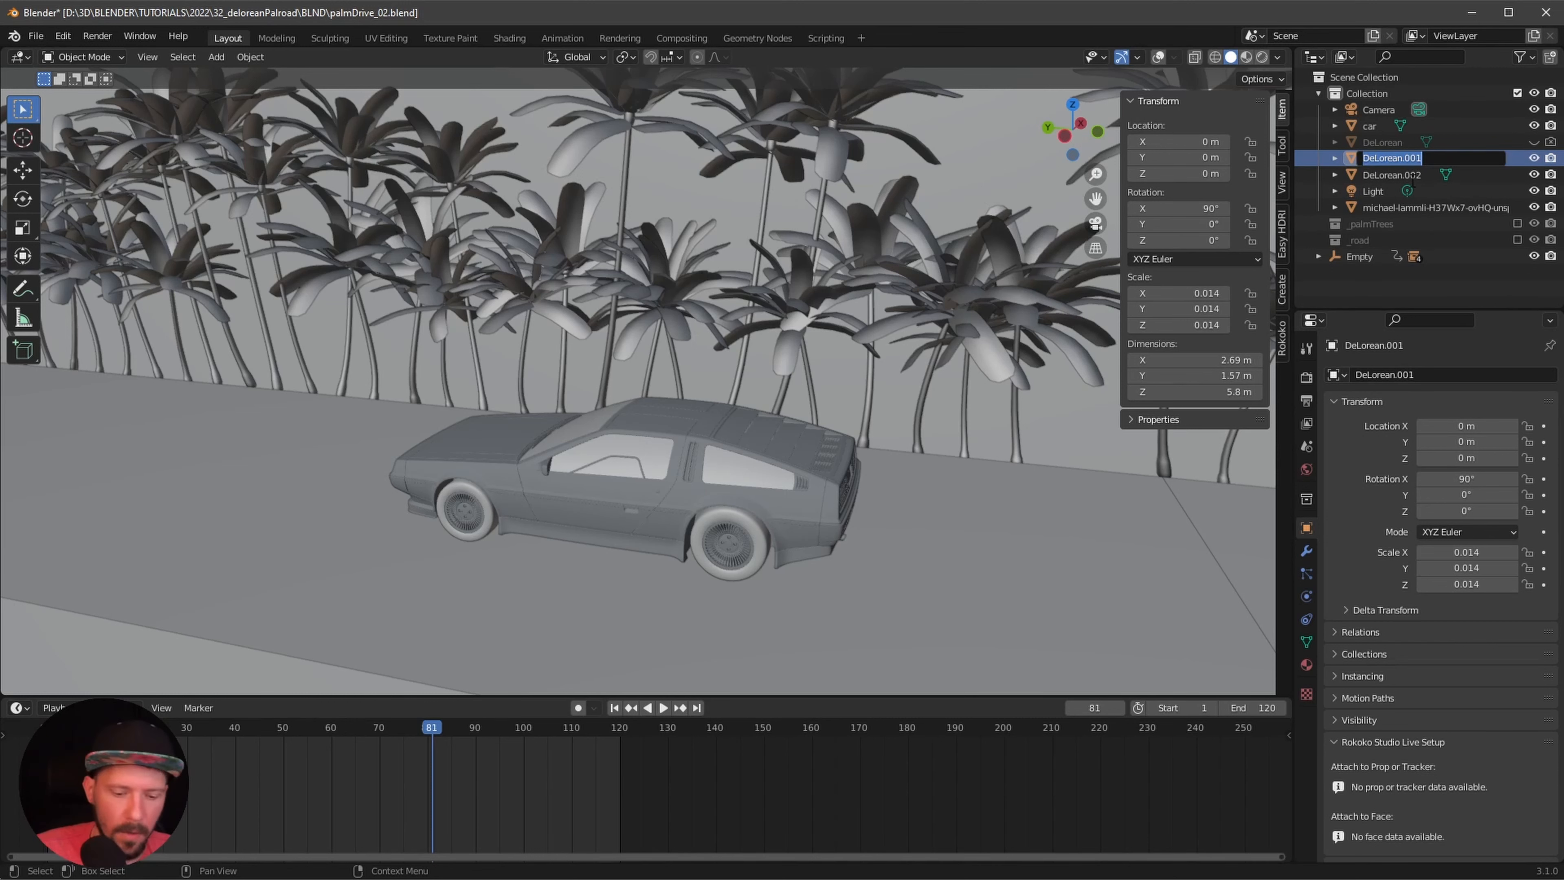
key(Return)
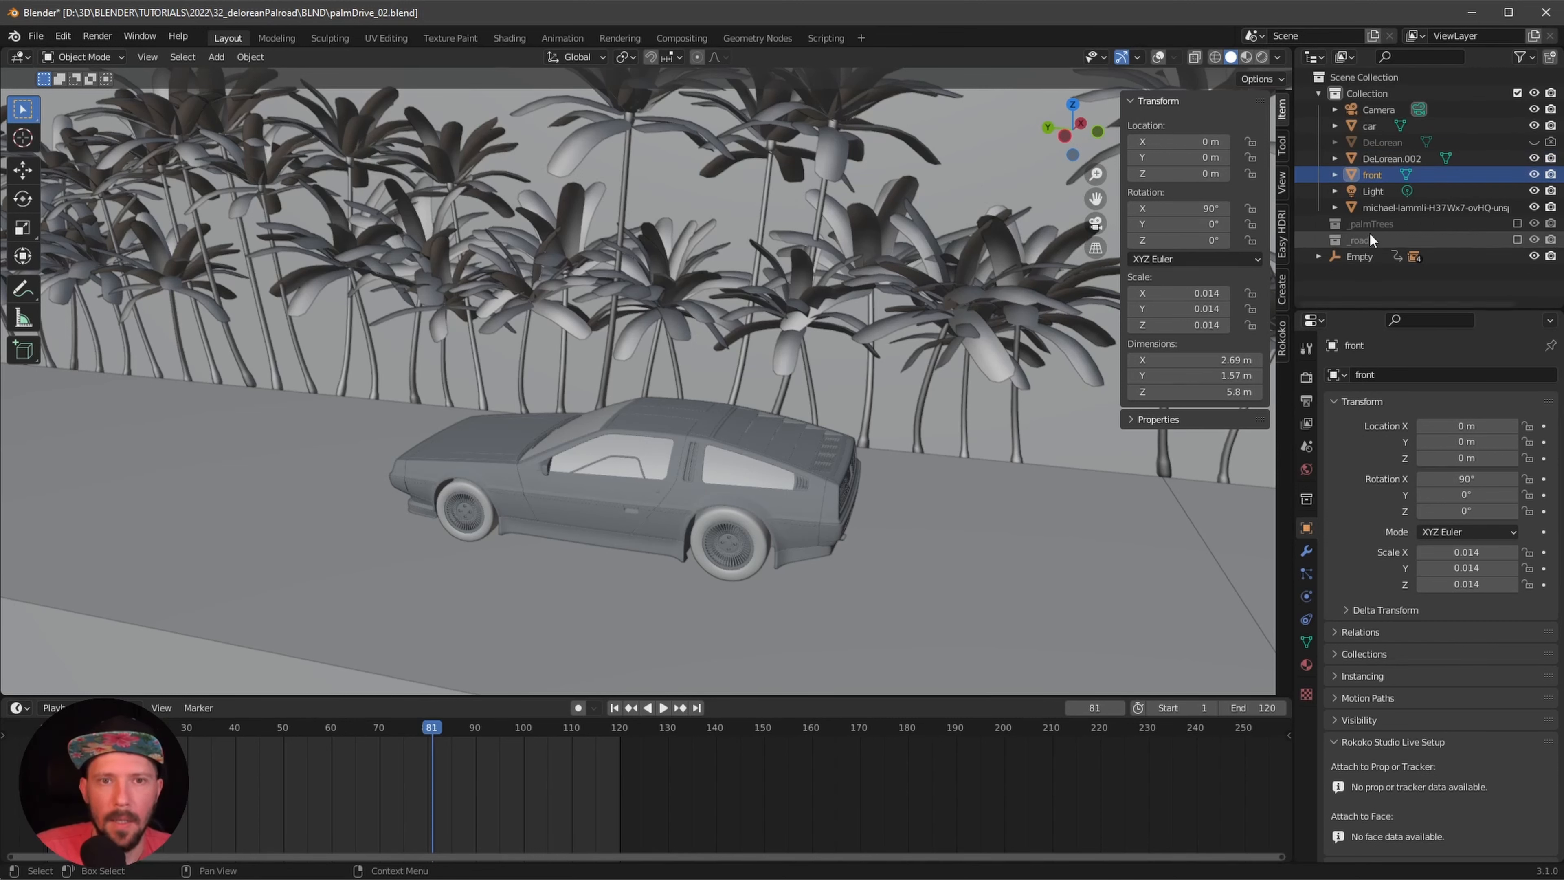
click(1392, 158)
key(F2)
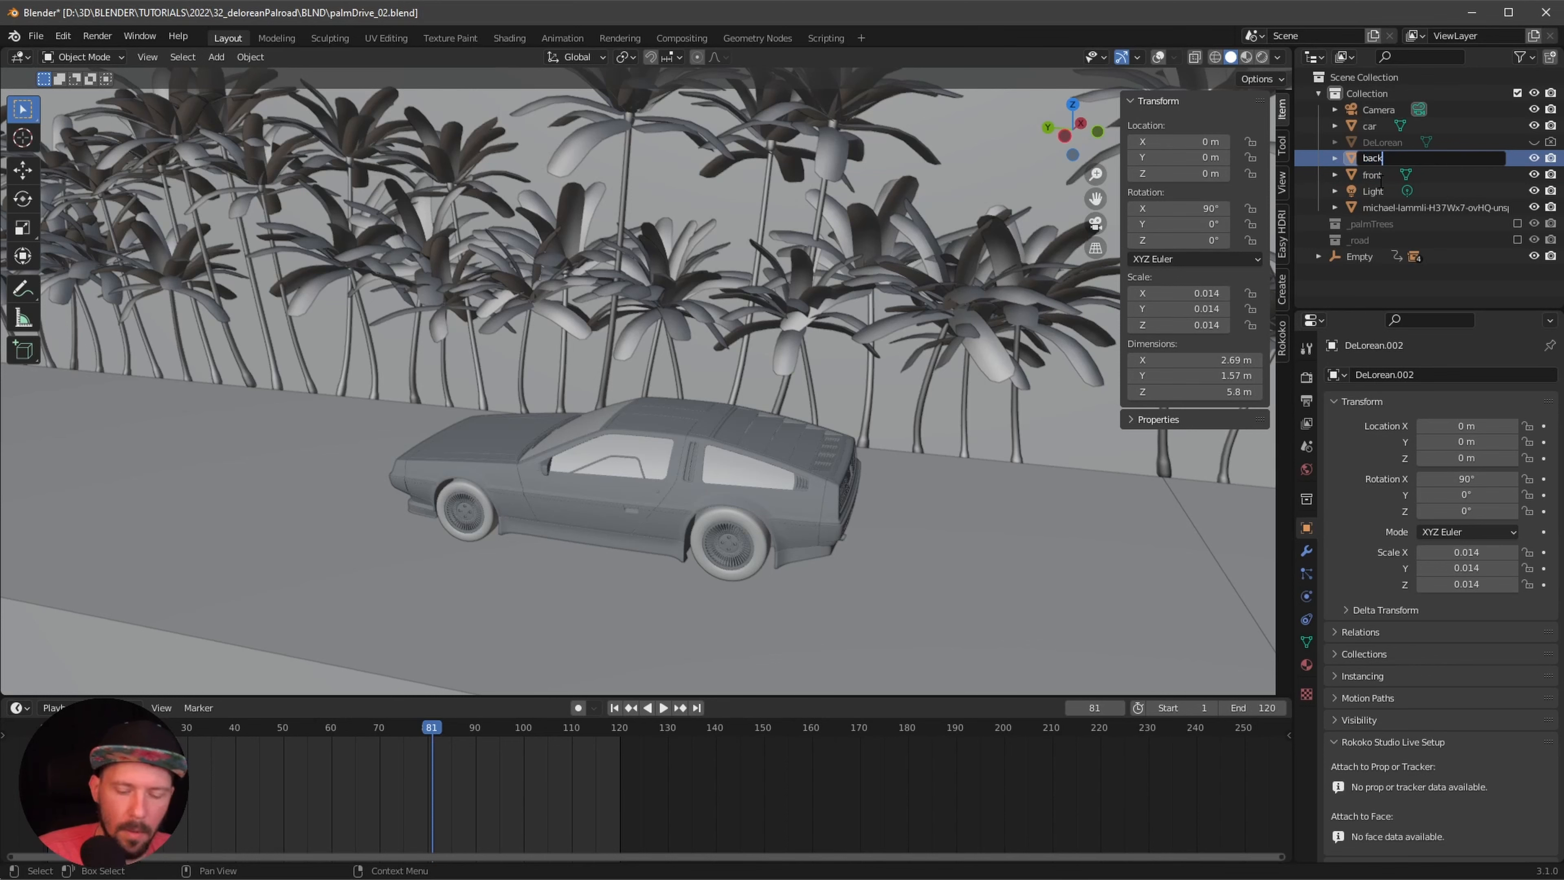
key(Return)
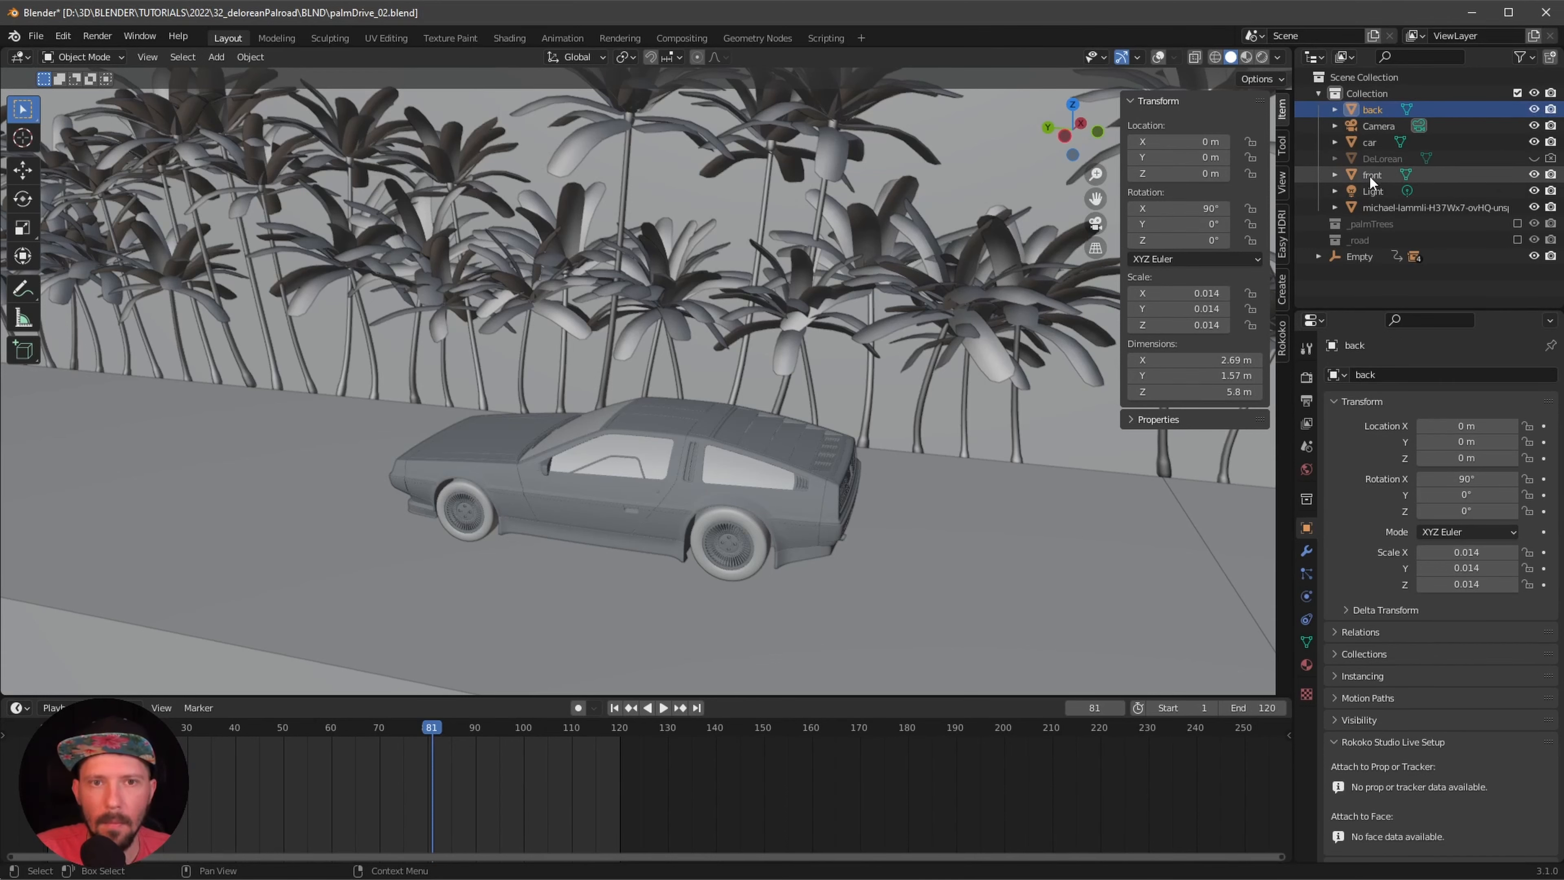
- Enter Edit Mode on the car object and turn the viewport overlays back on
click(1370, 176)
click(1367, 142)
alt+drag(993, 455, 1050, 444)
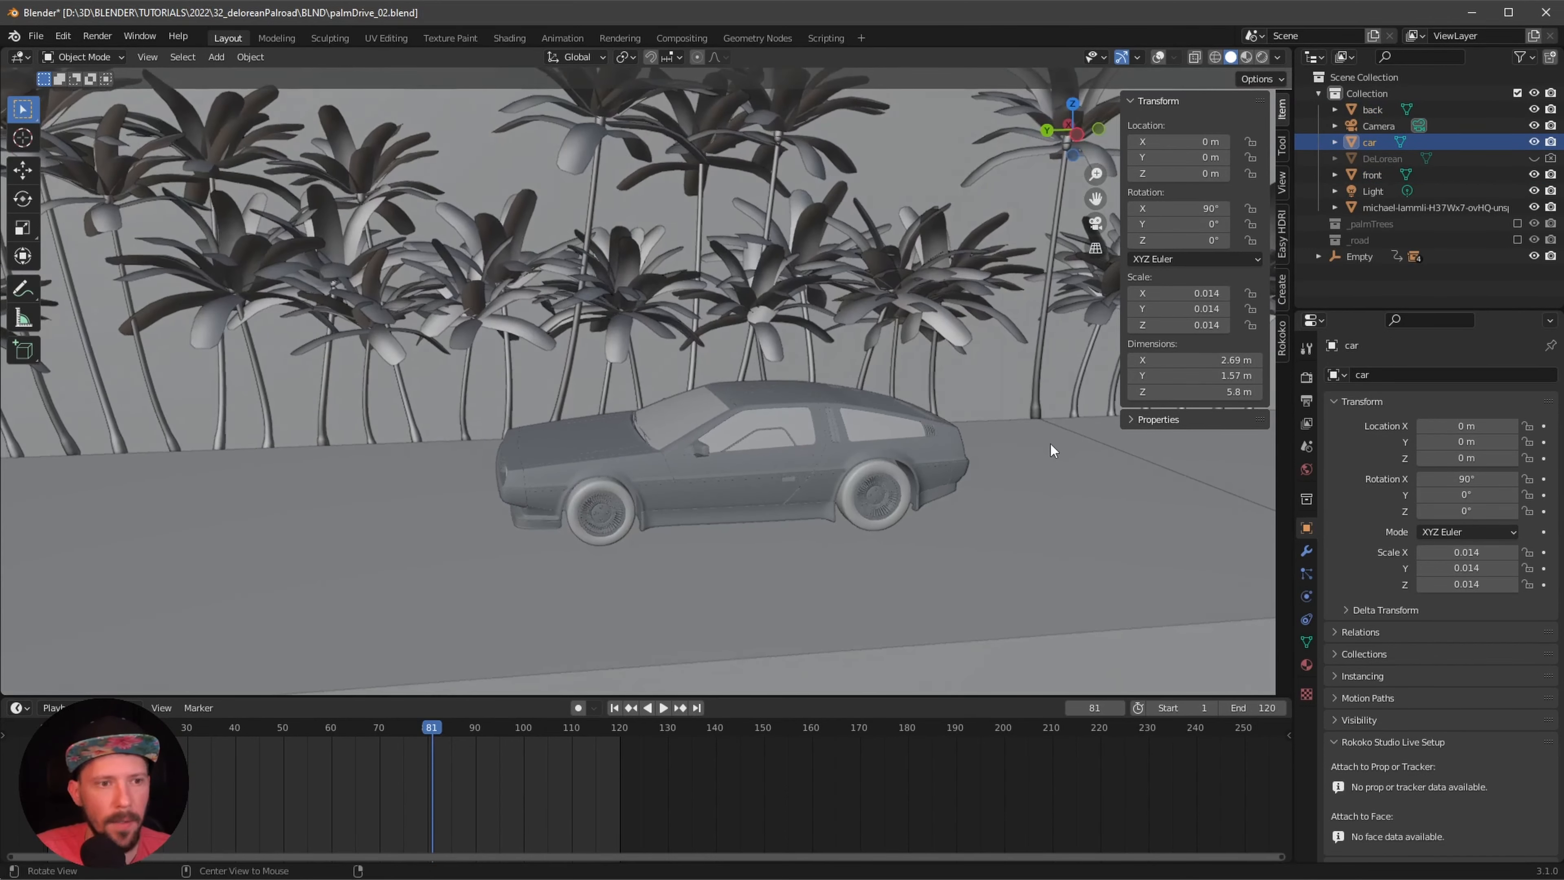
key(Tab)
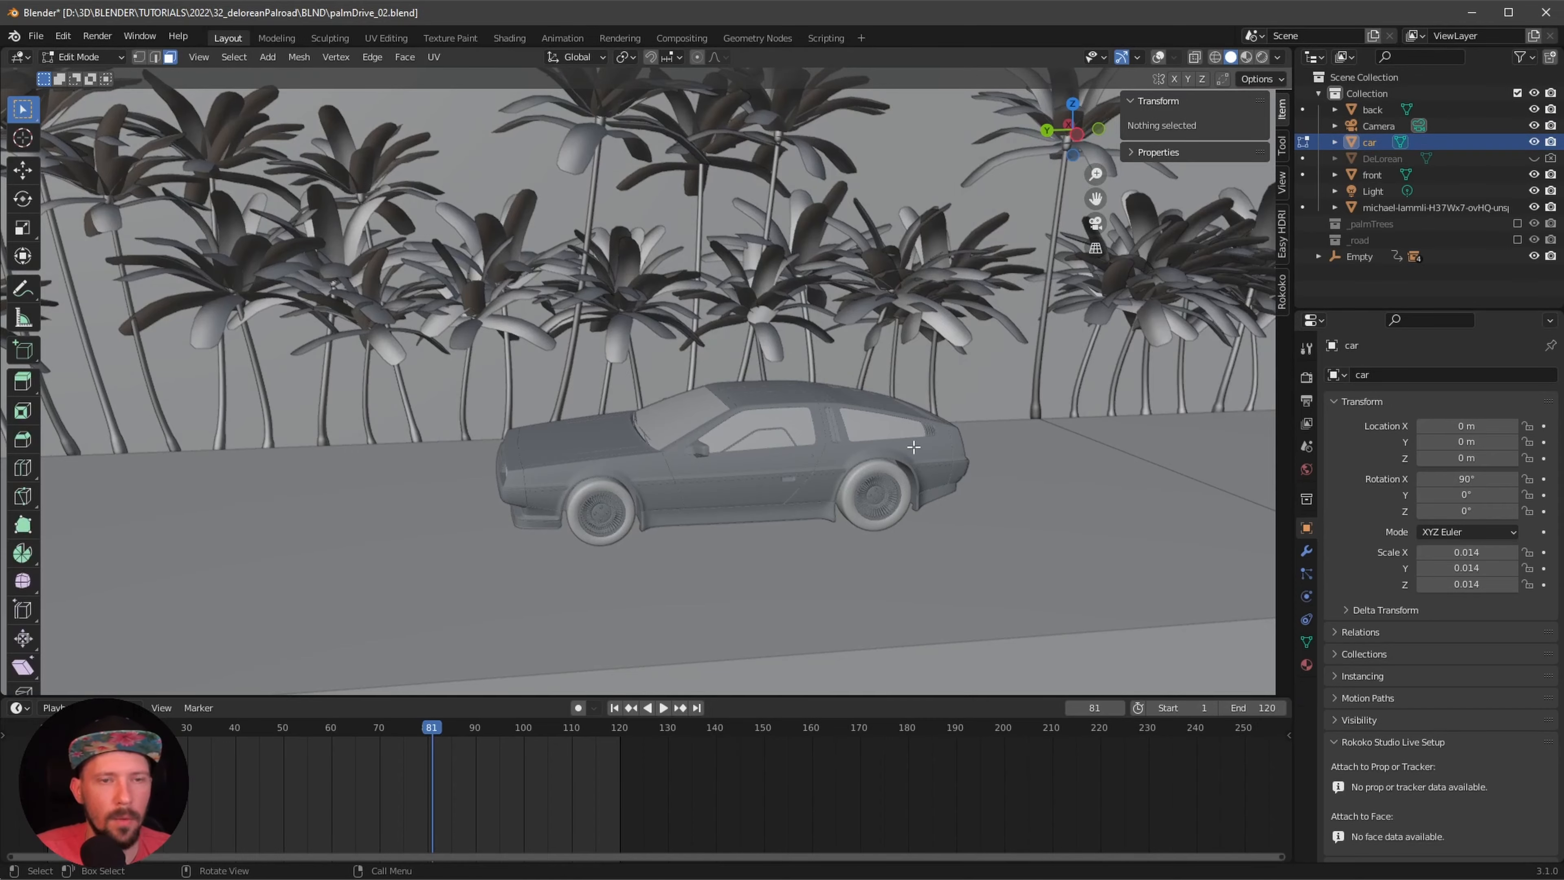
click(1158, 57)
- Examine the mesh around the car's front wheel and wheel arch from several close angles
alt+drag(764, 431, 776, 493)
scroll(795, 492, up, 4)
alt+shift+drag(807, 659, 828, 505)
alt+drag(934, 482, 822, 525)
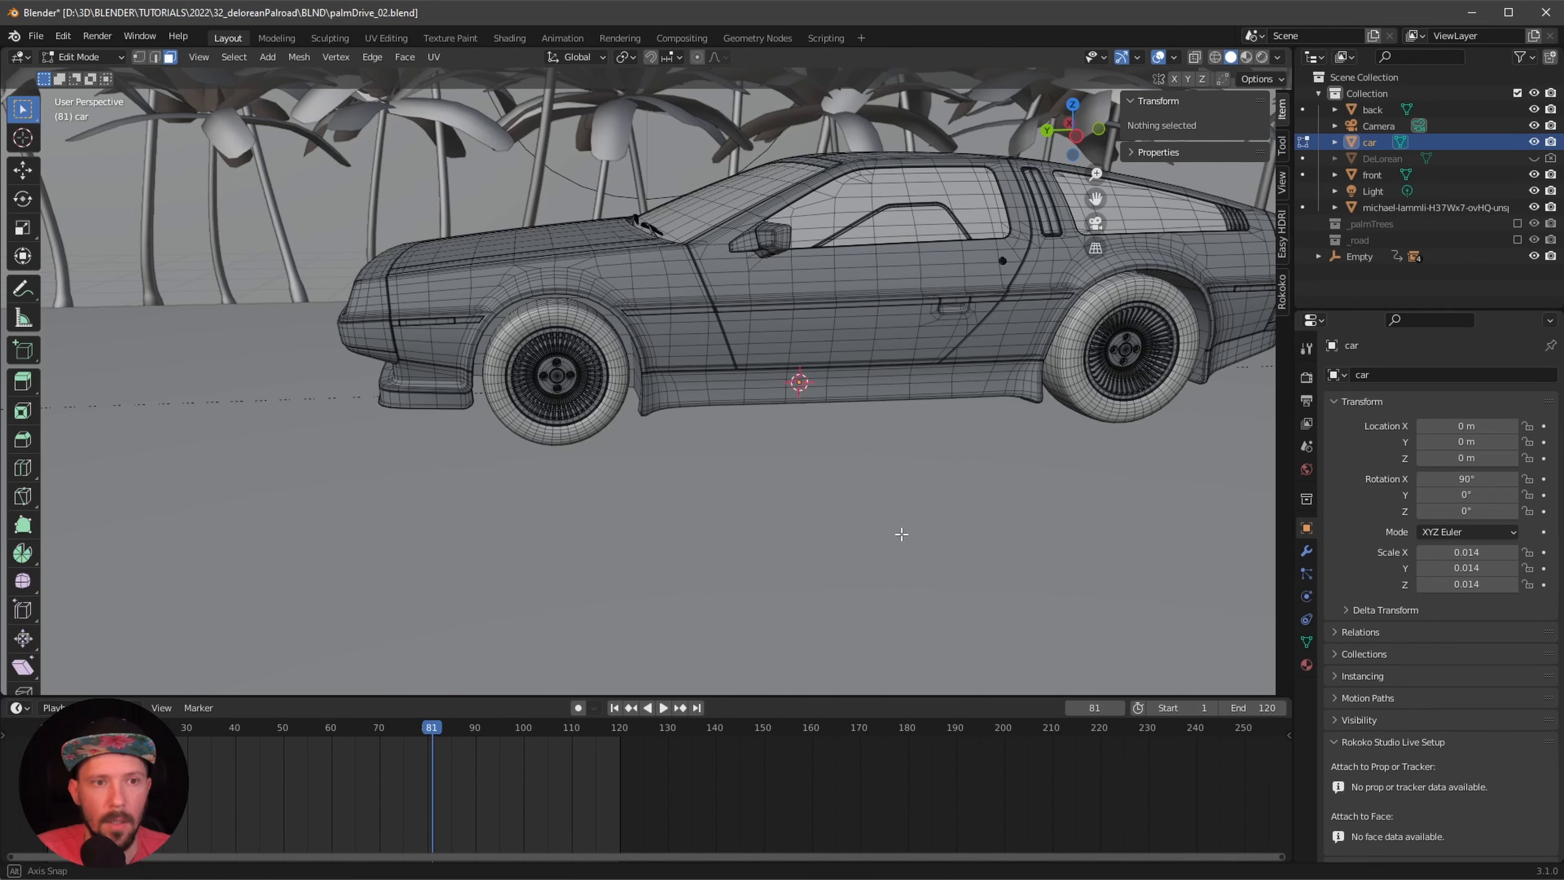
mouse_move(901, 534)
alt+mouse_down()
mouse_move(942, 567)
mouse_move(881, 557)
alt+mouse_up()
scroll(901, 559, up, 2)
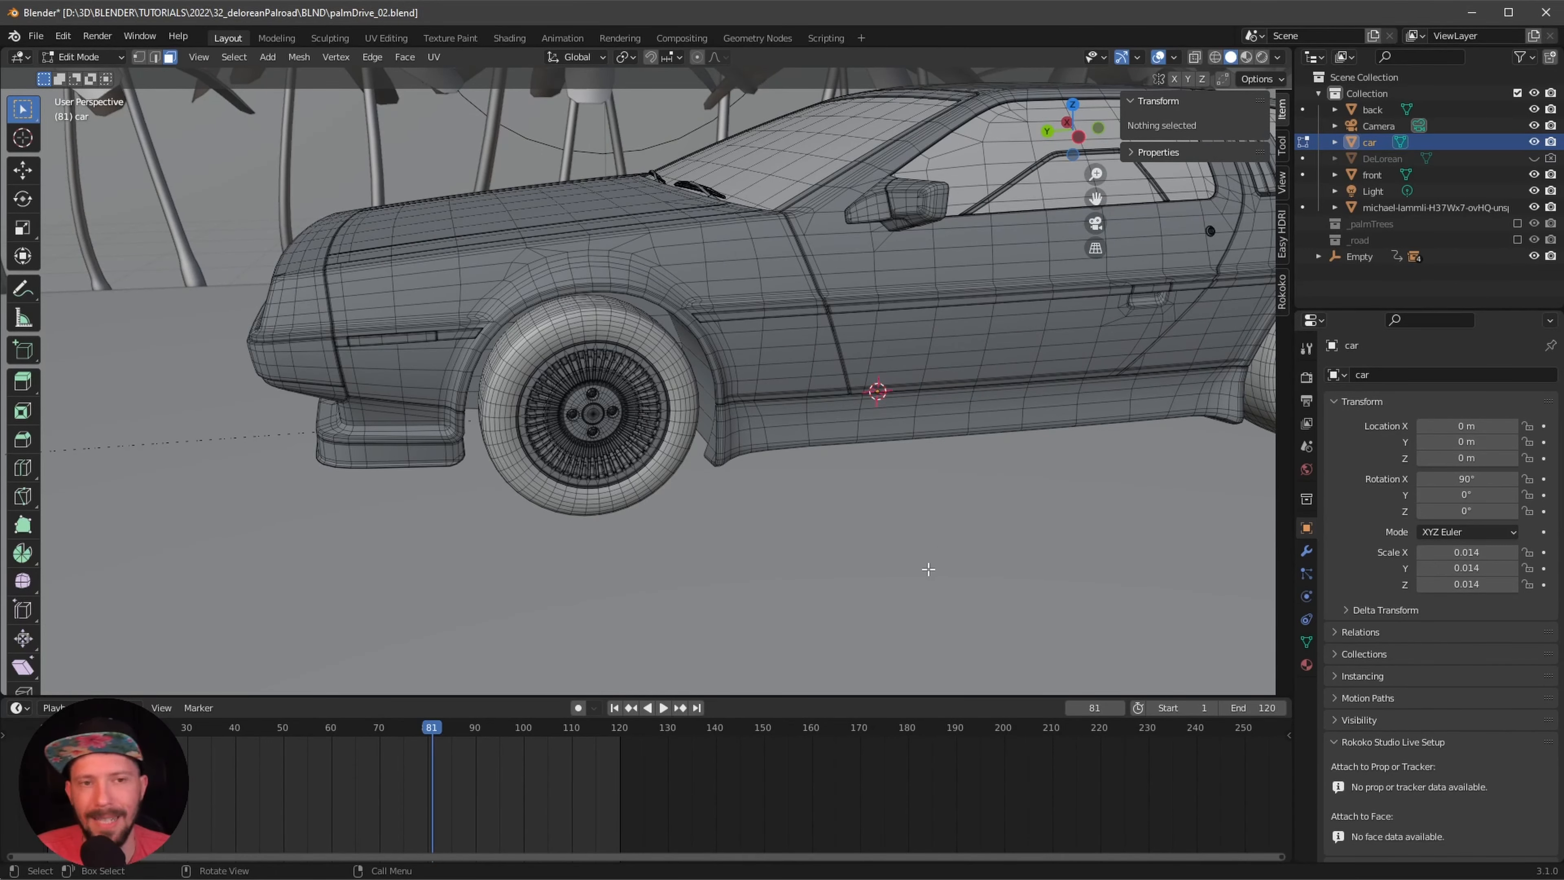
mouse_move(895, 519)
alt+mouse_down()
mouse_move(844, 534)
mouse_move(898, 538)
alt+mouse_up()
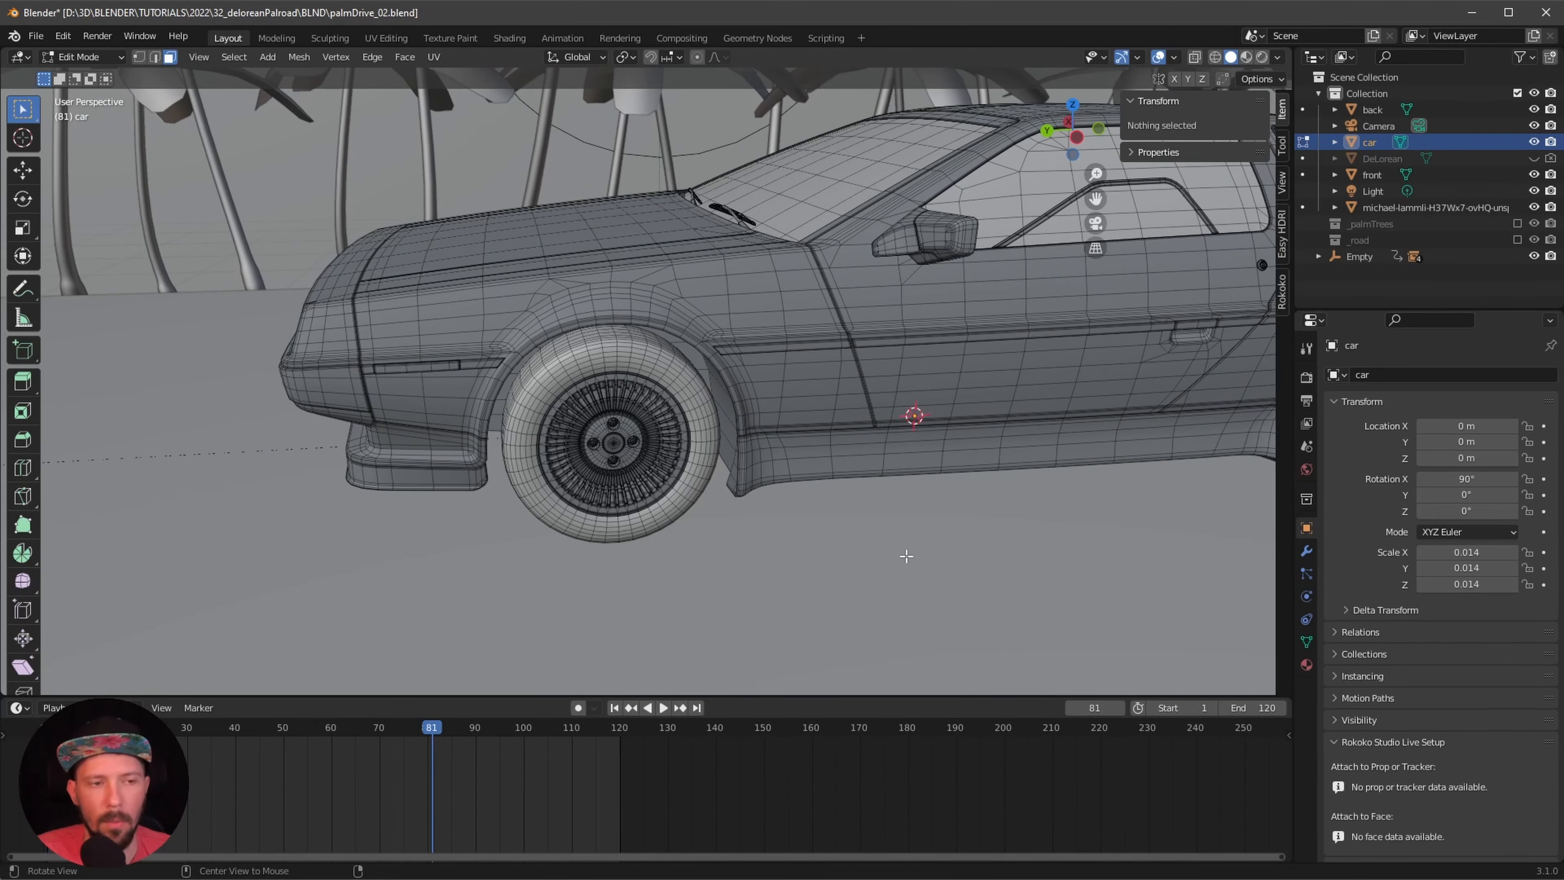
middle_drag(684, 484, 950, 541)
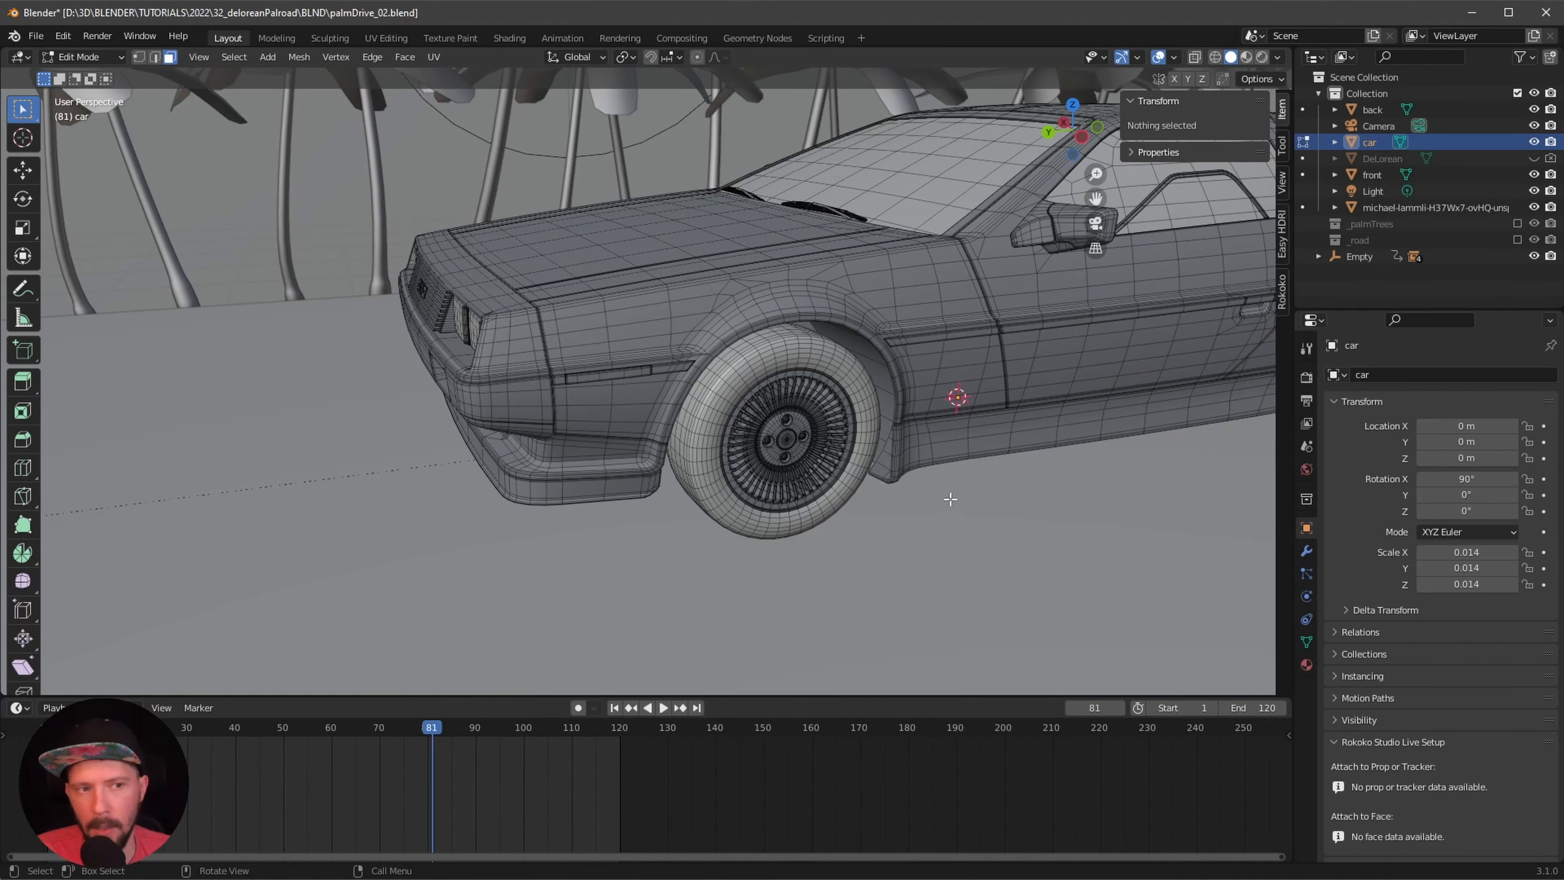
- Select rim and tyre faces on one front wheel of the car mesh, checking the selection in X-ray
key(l)
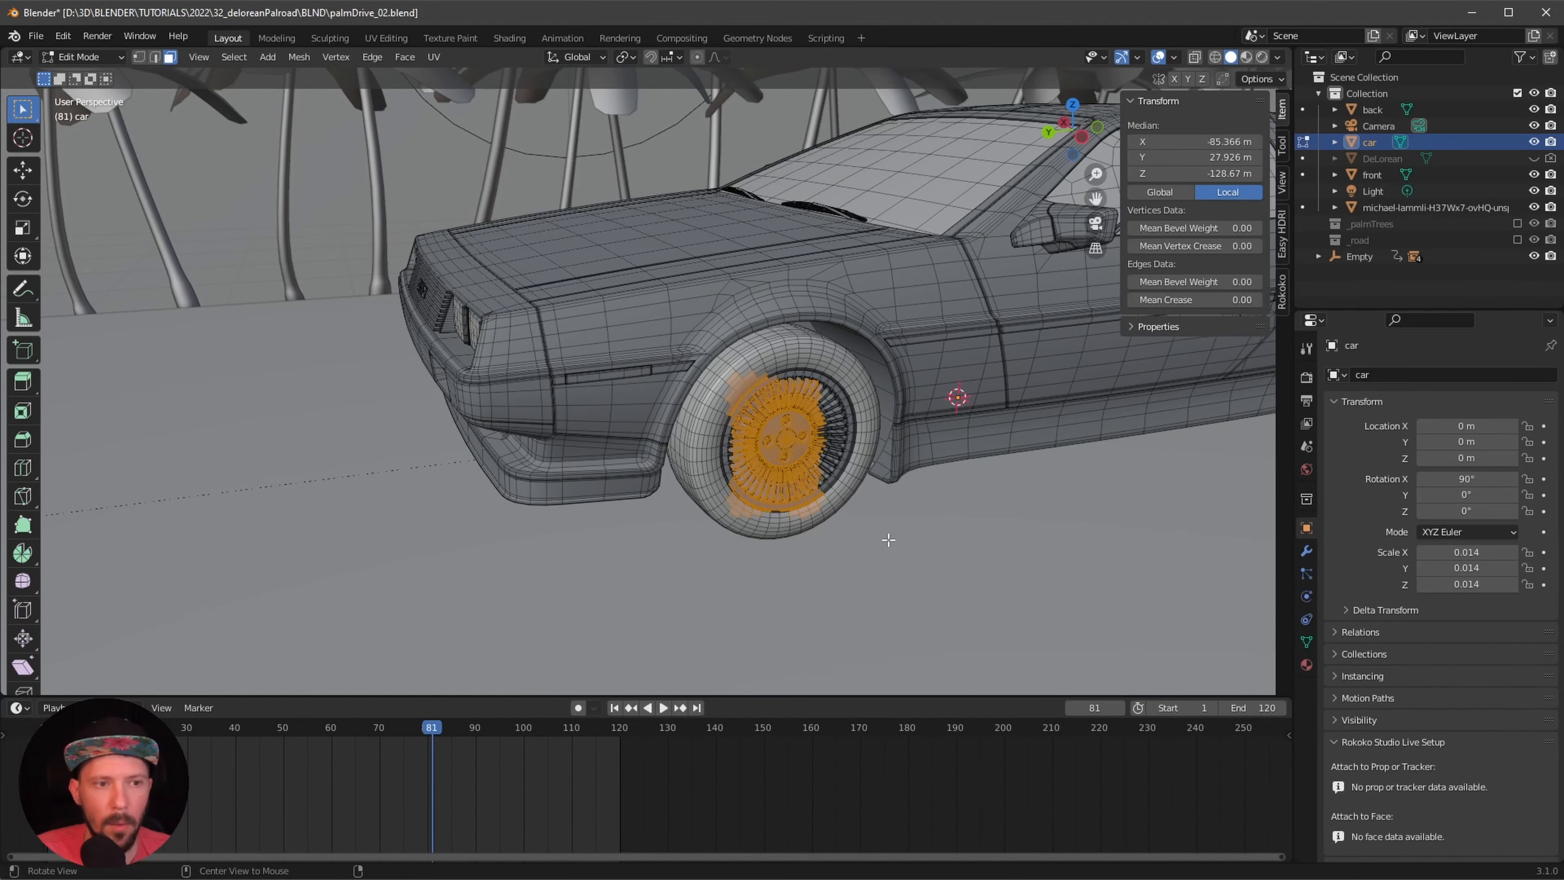
middle_drag(813, 508, 915, 517)
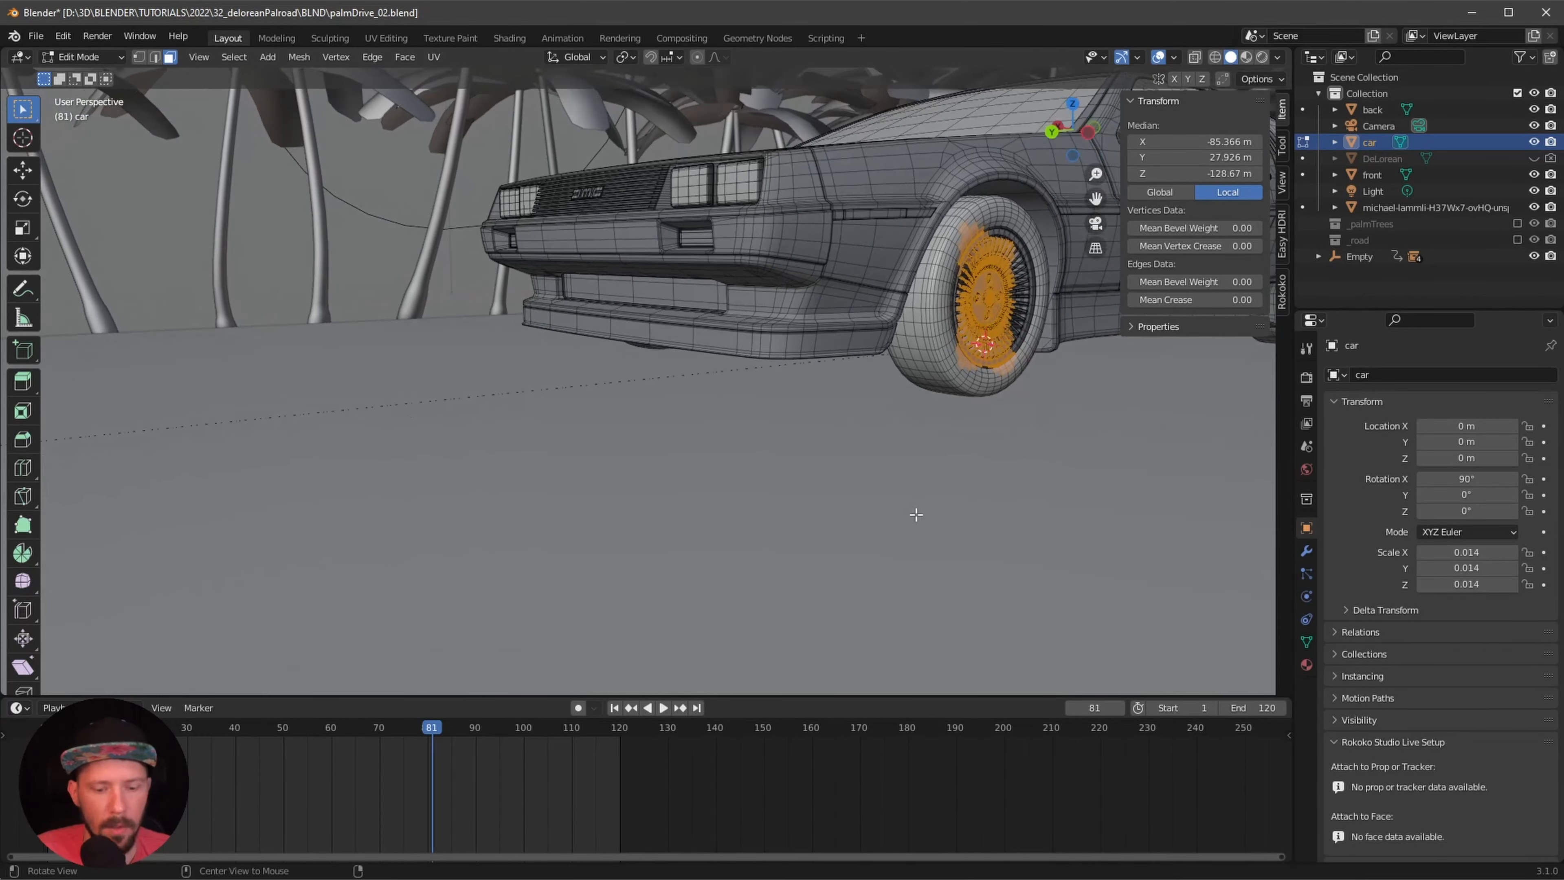
key(alt+z)
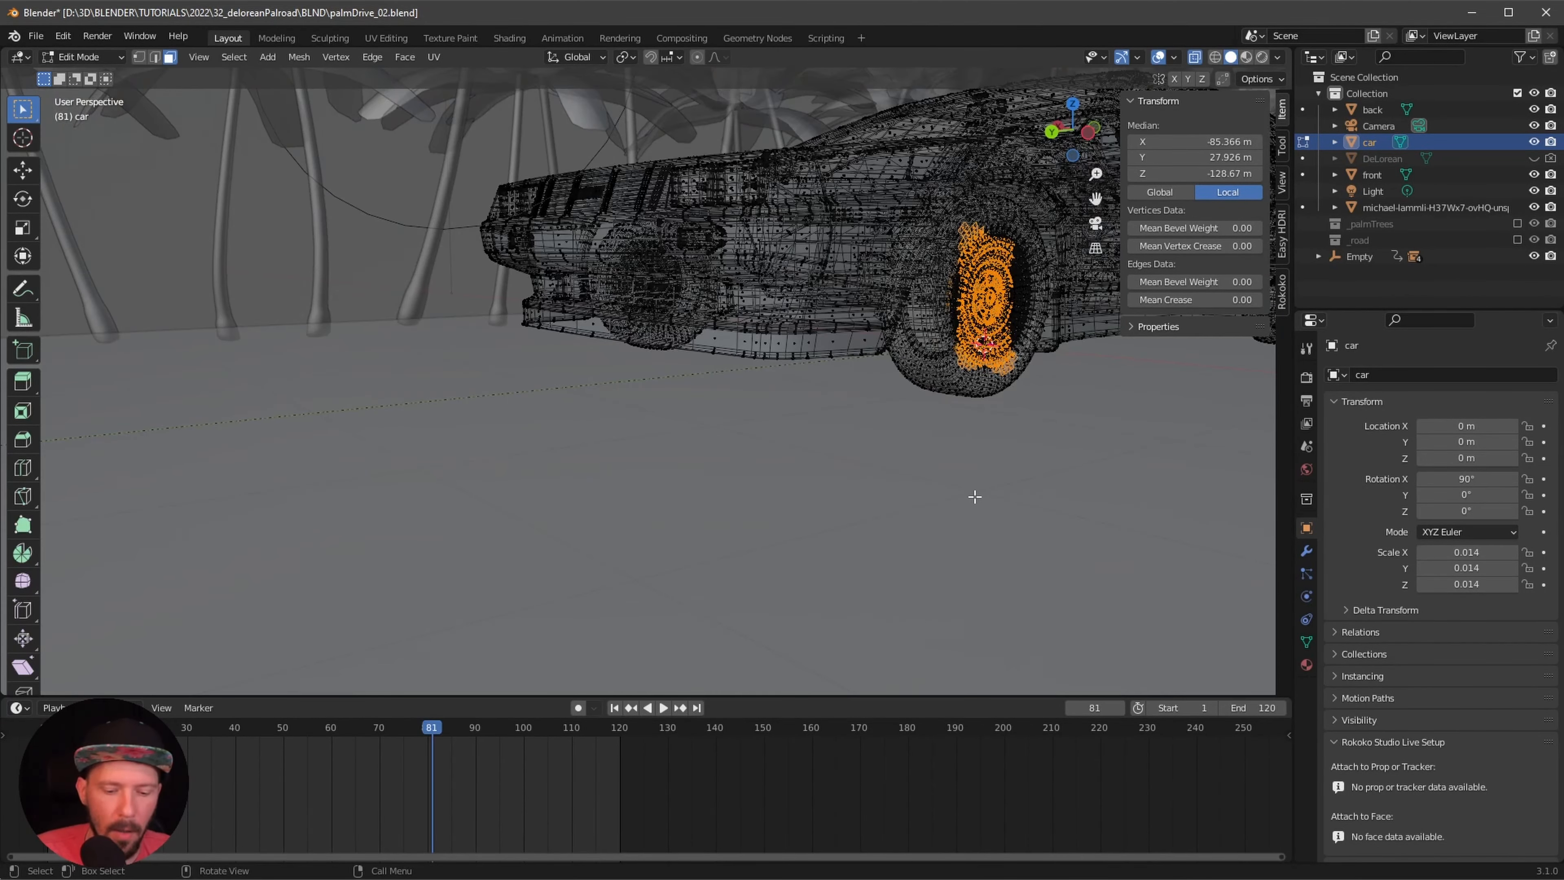
middle_drag(828, 446, 938, 468)
key(alt+z)
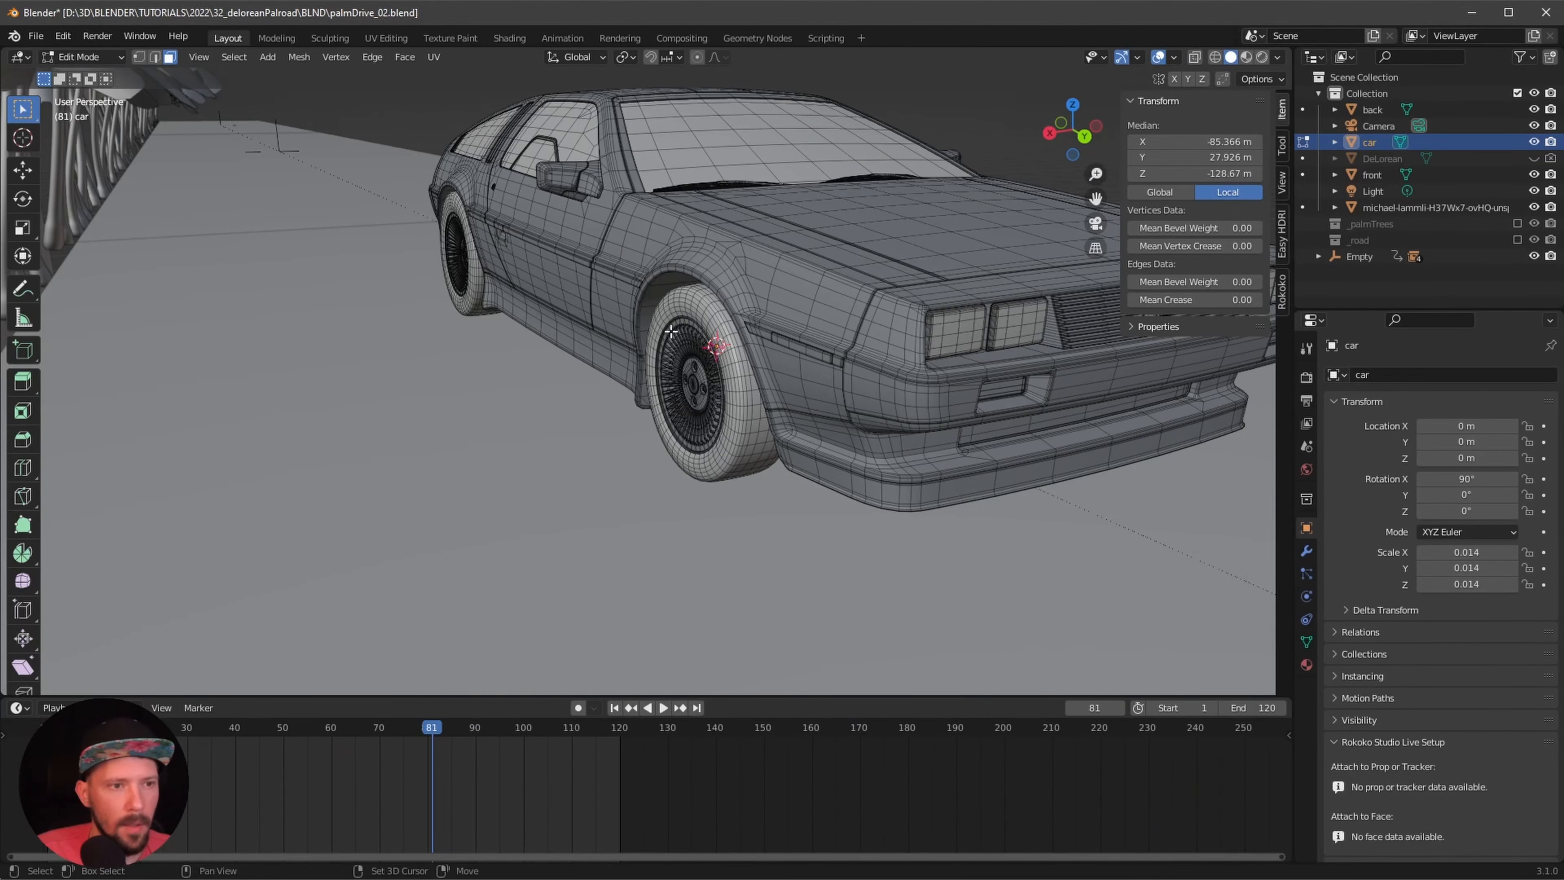
- Add rim and tyre faces of the opposite front wheel and both rear wheels to the selection
drag(719, 461, 719, 462)
middle_drag(719, 462, 893, 454)
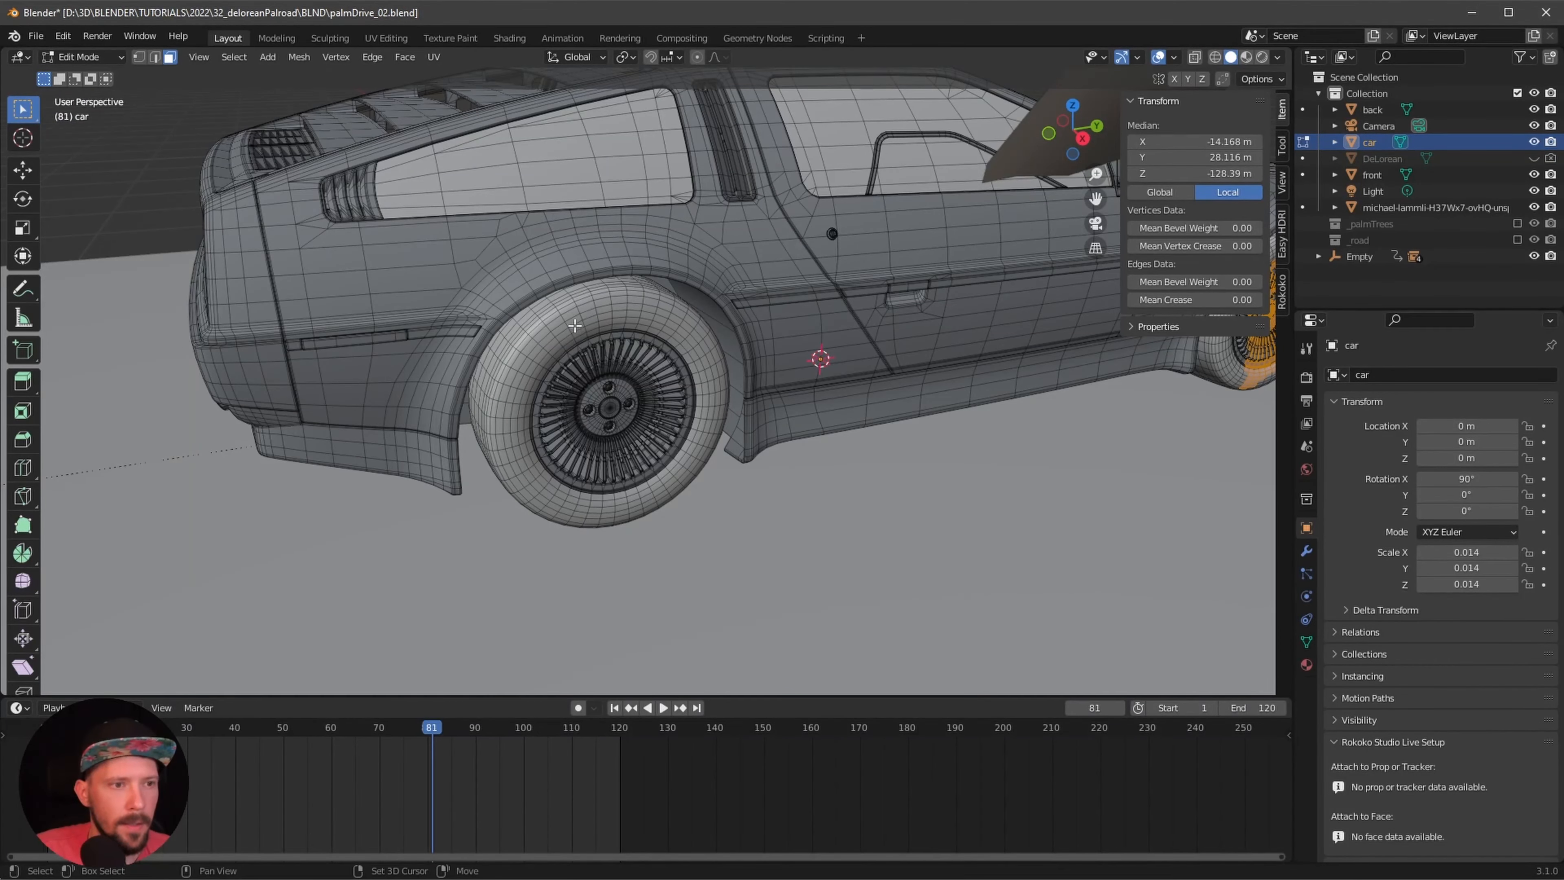
drag(574, 326, 665, 511)
middle_drag(677, 530, 925, 402)
drag(868, 313, 984, 507)
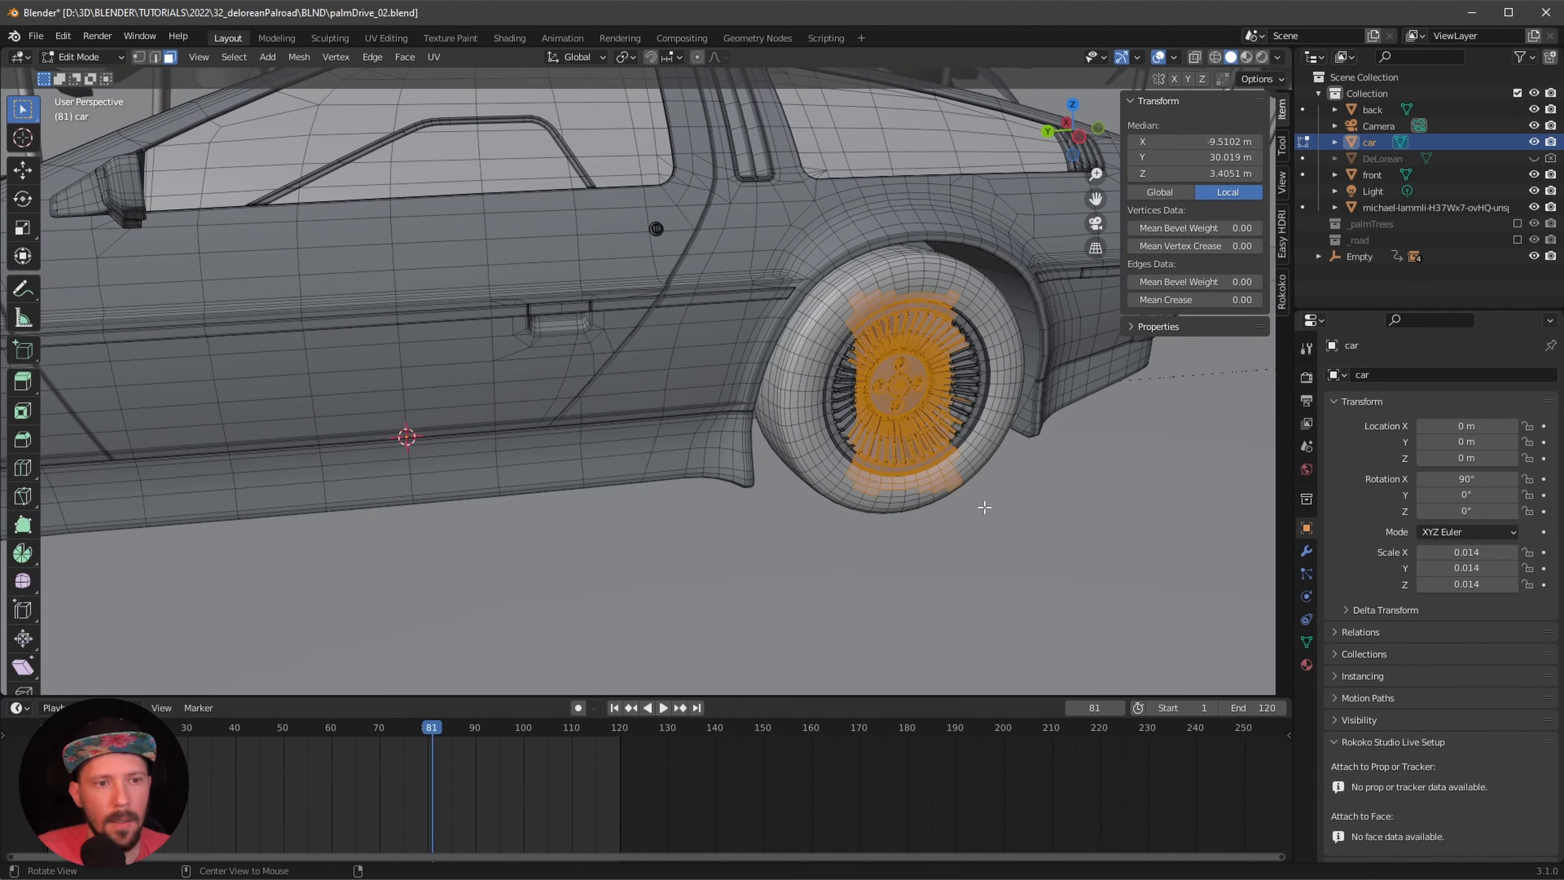
- Deselect the stray body faces behind the wheels in X-ray so that only wheel faces stay selected
scroll(971, 504, down, 4)
middle_drag(967, 496, 1070, 424)
ctrl+drag(812, 286, 877, 369)
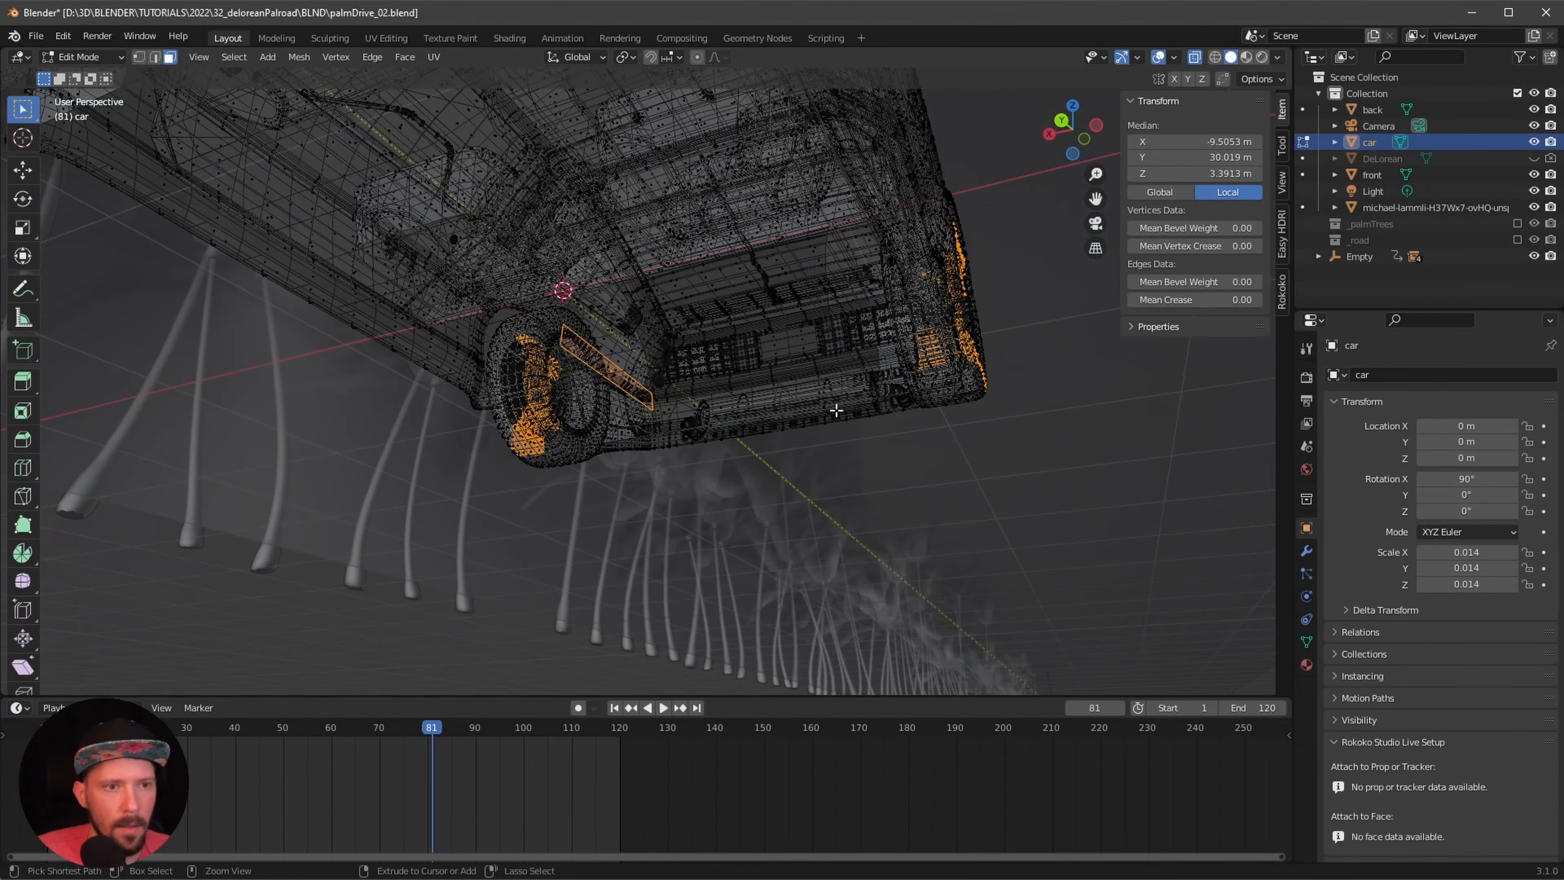
middle_drag(771, 431, 729, 376)
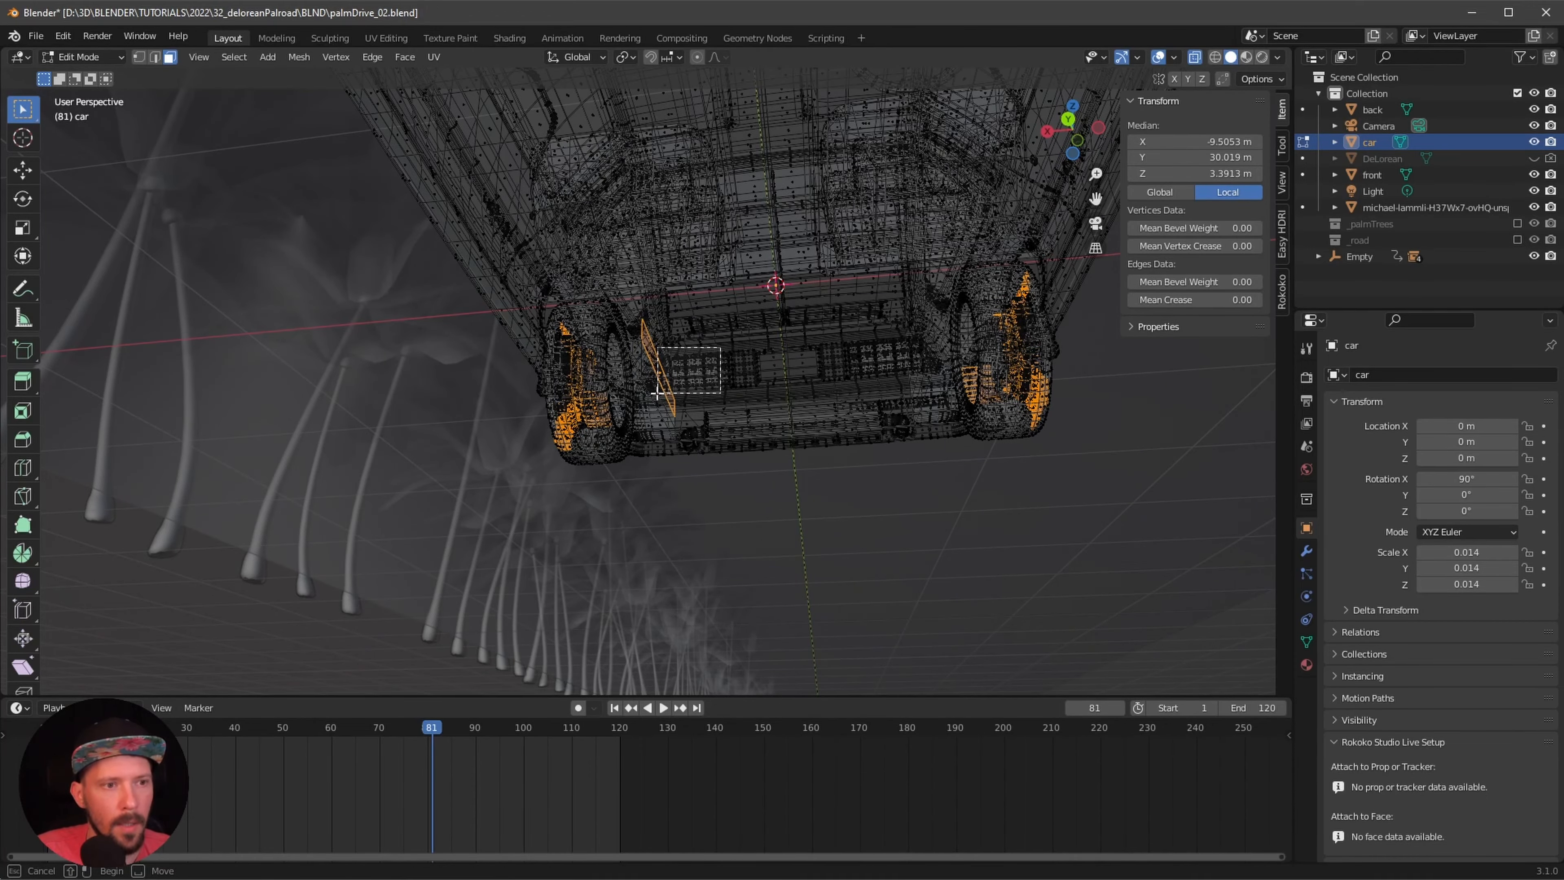
ctrl+drag(657, 393, 657, 393)
middle_drag(658, 392, 799, 458)
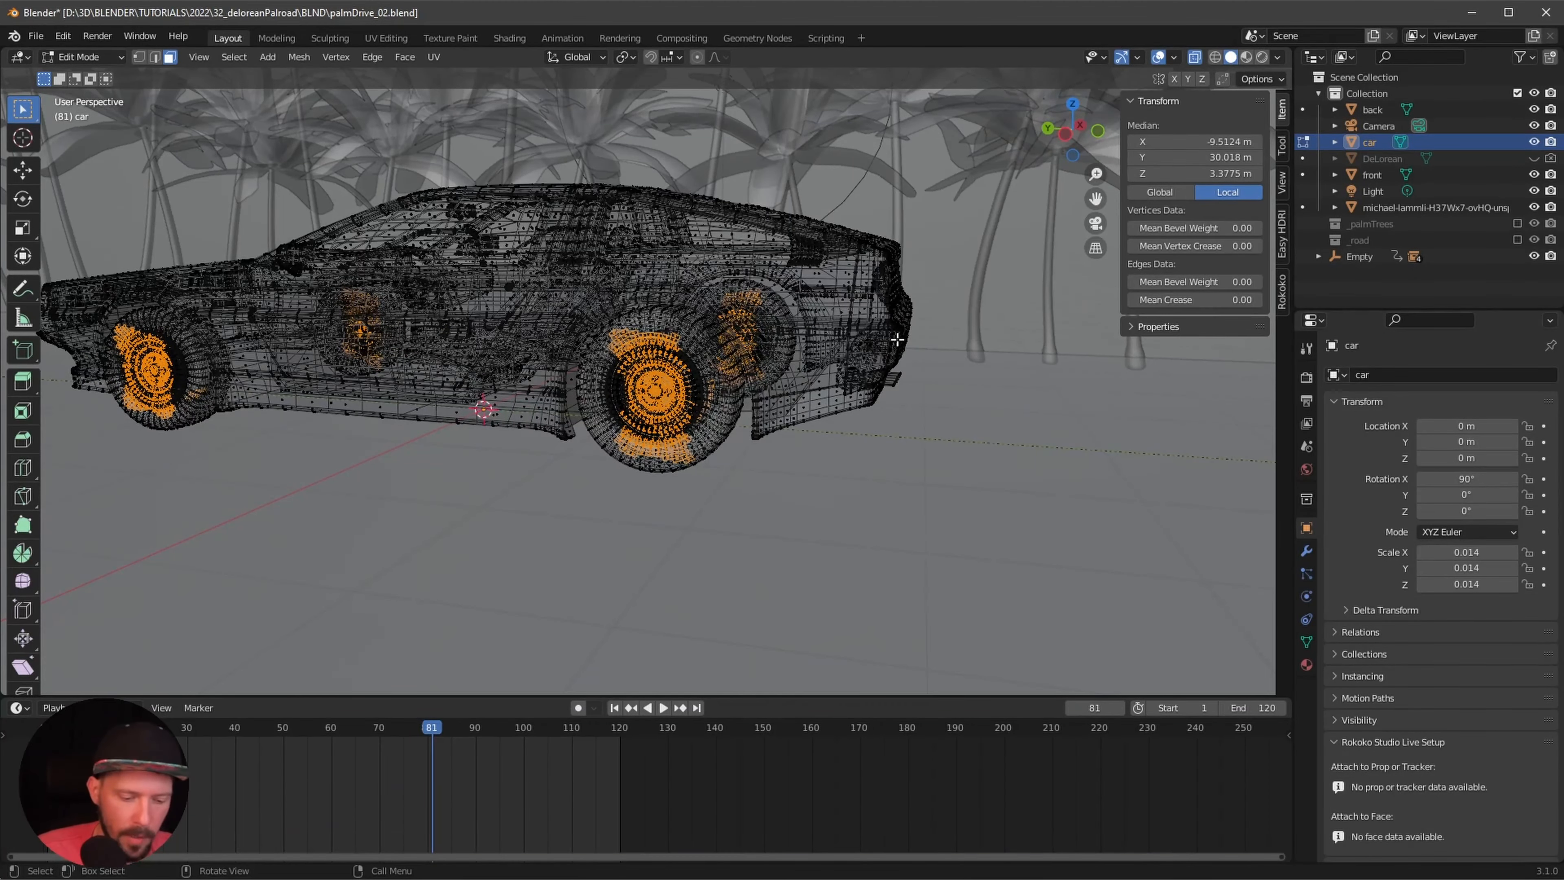
- Grow the selection to cover all four wheels completely, delete their faces from the car object and return to Object Mode
key(ctrl+KP_Add)
key(ctrl+KP_Add)
key(ctrl+KP_Add)
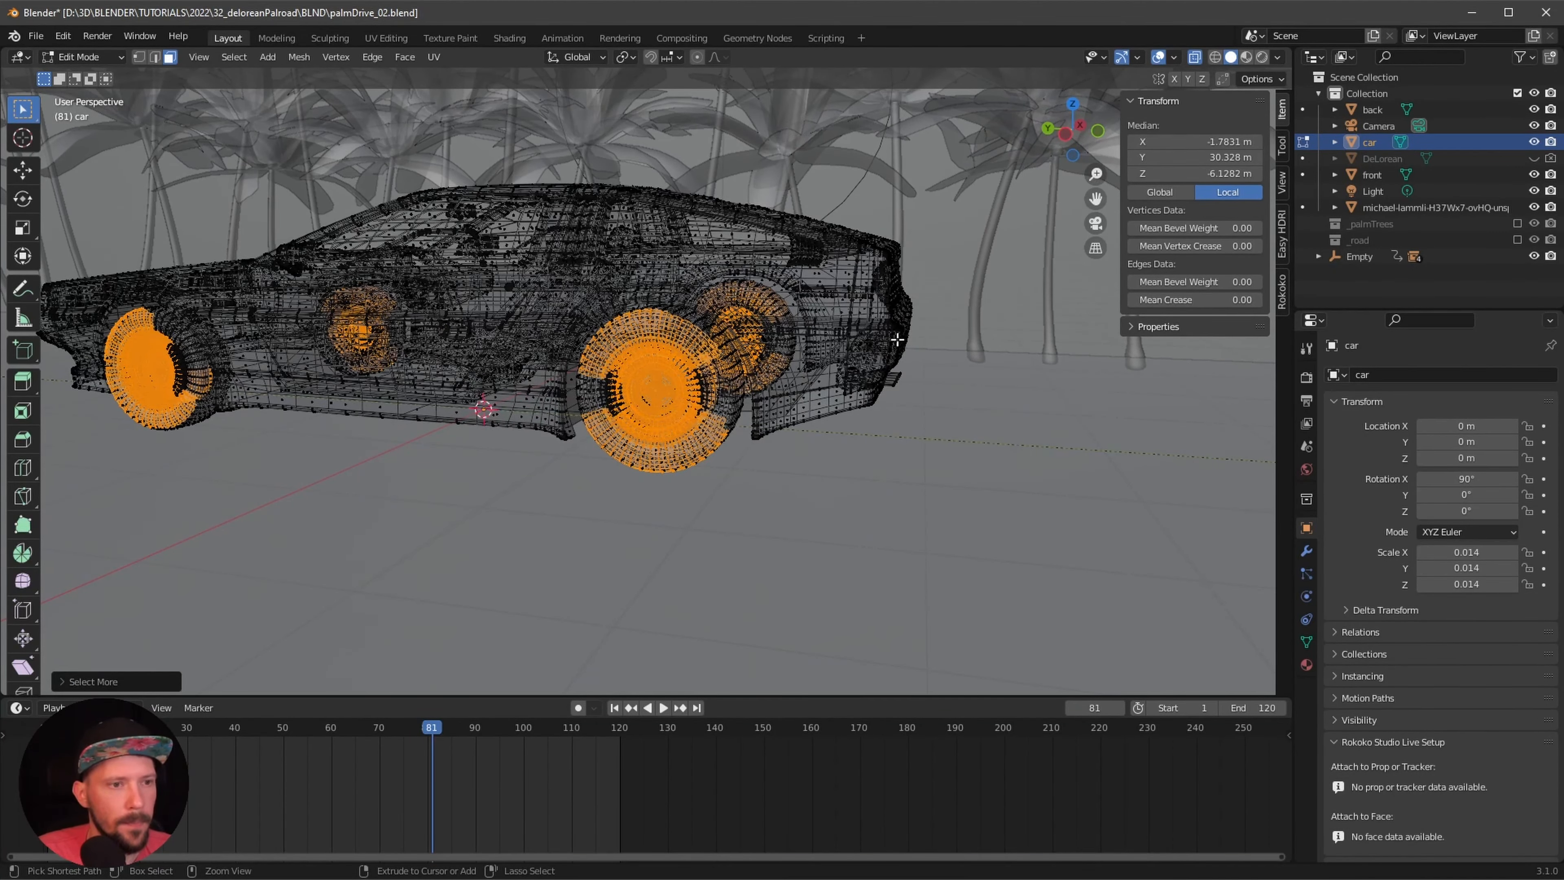
key(ctrl+KP_Add)
key(ctrl+KP_Add)
key(ctrl+KP_Add)
key(ctrl+KP_Add)
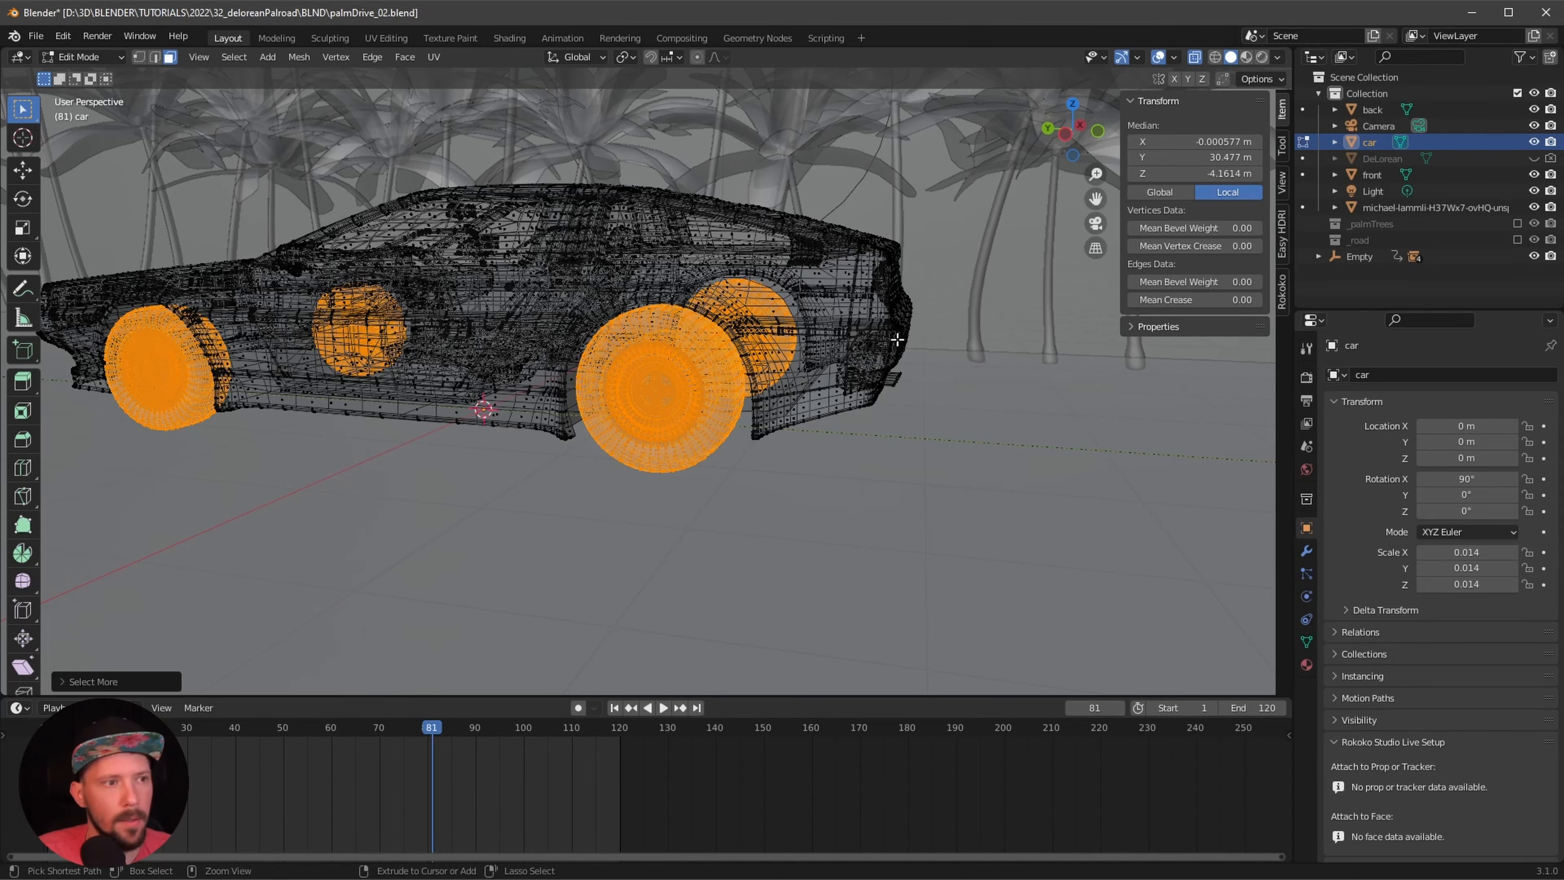
middle_drag(833, 399, 837, 437)
key(x)
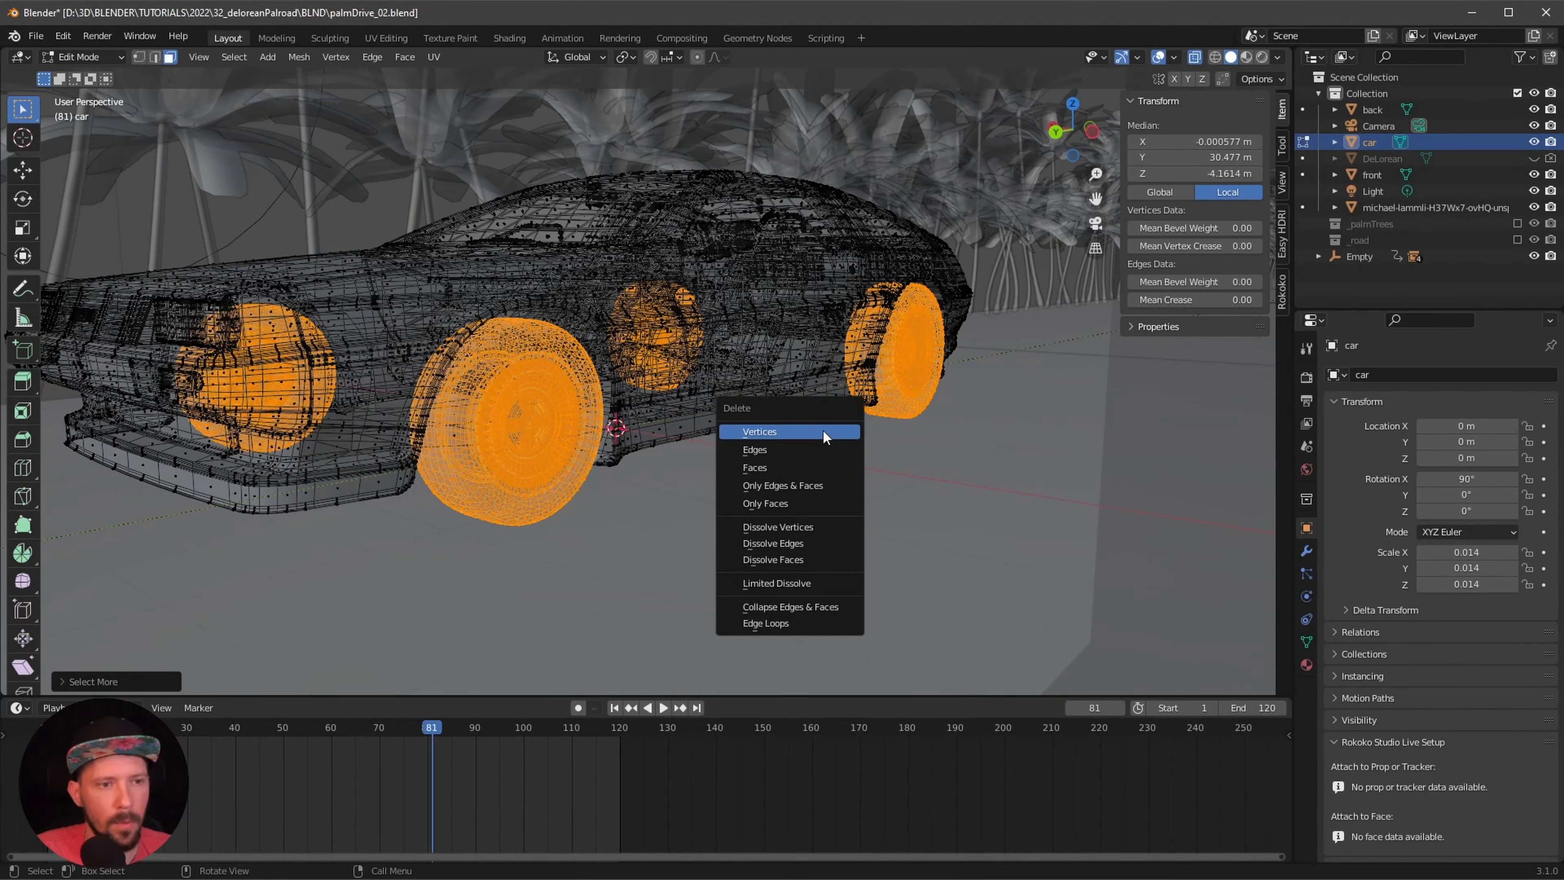
click(807, 466)
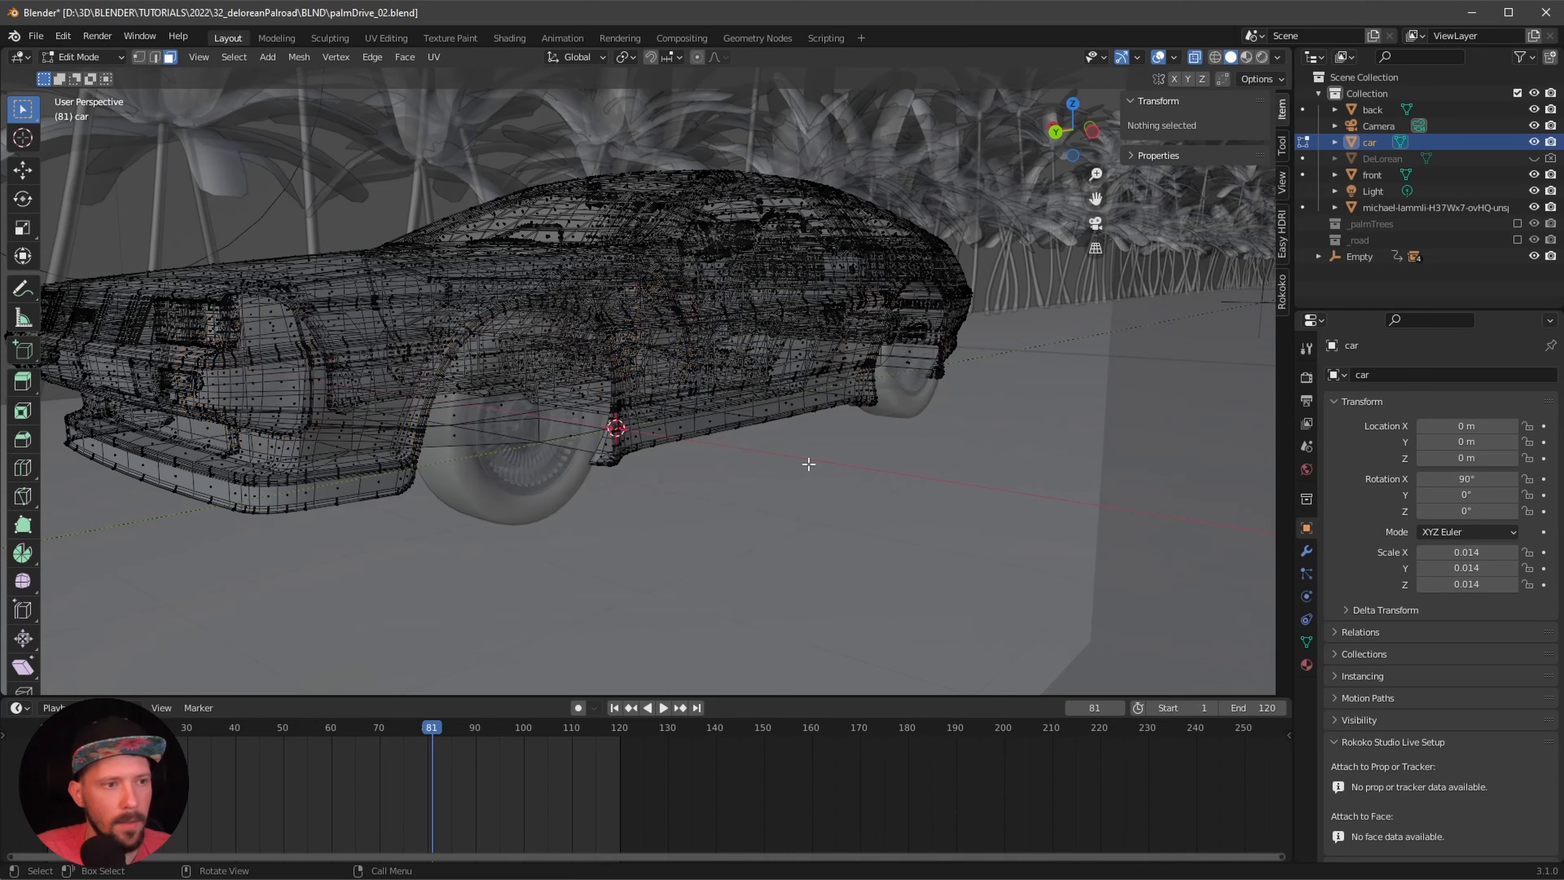
middle_drag(841, 462, 806, 486)
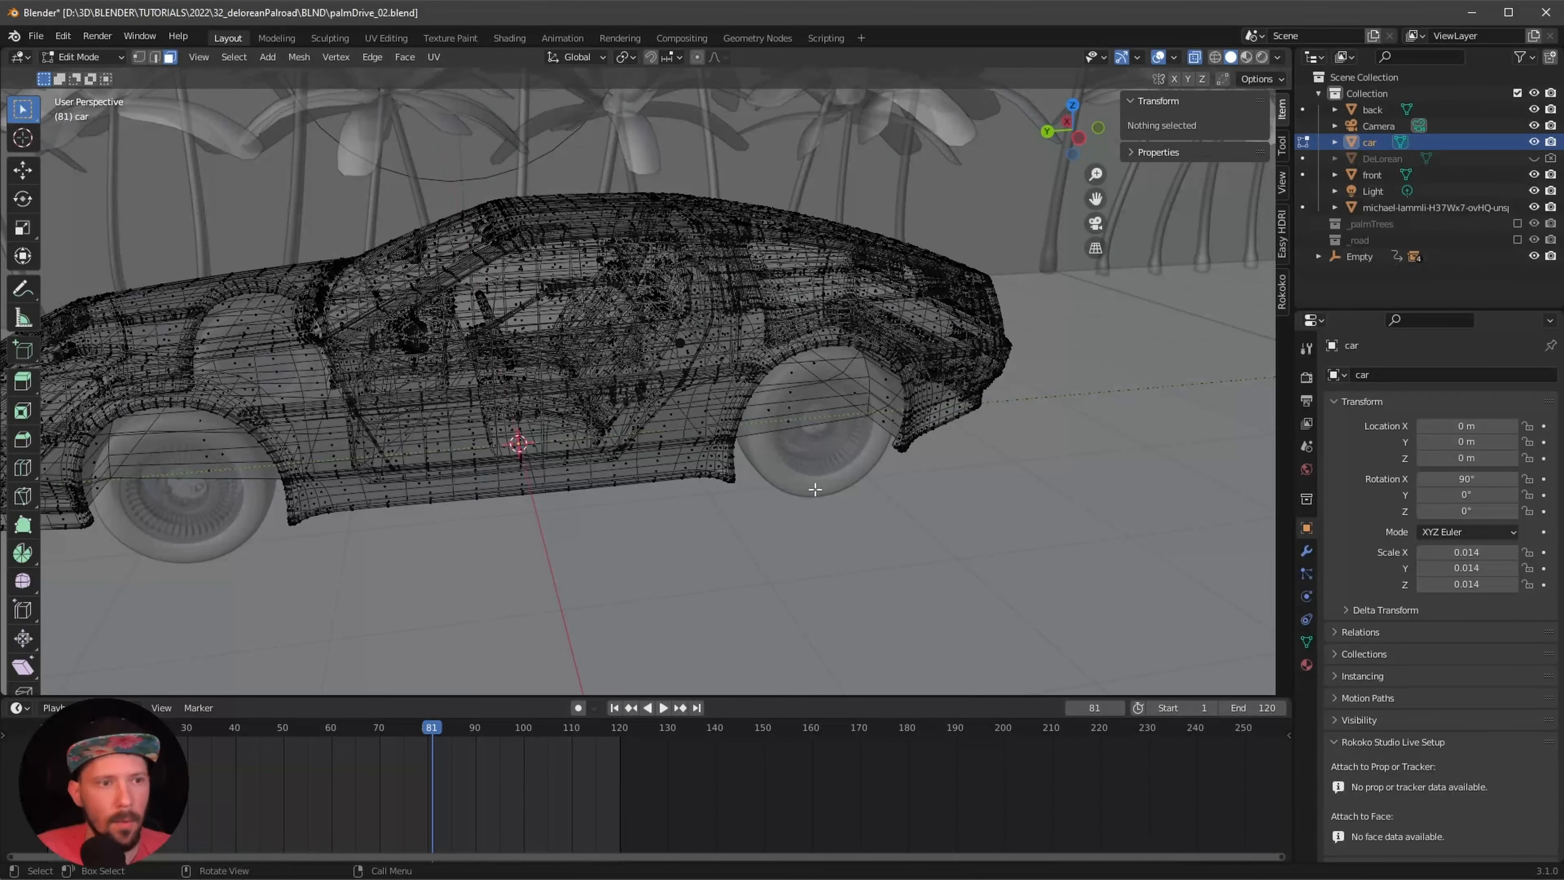
key(Tab)
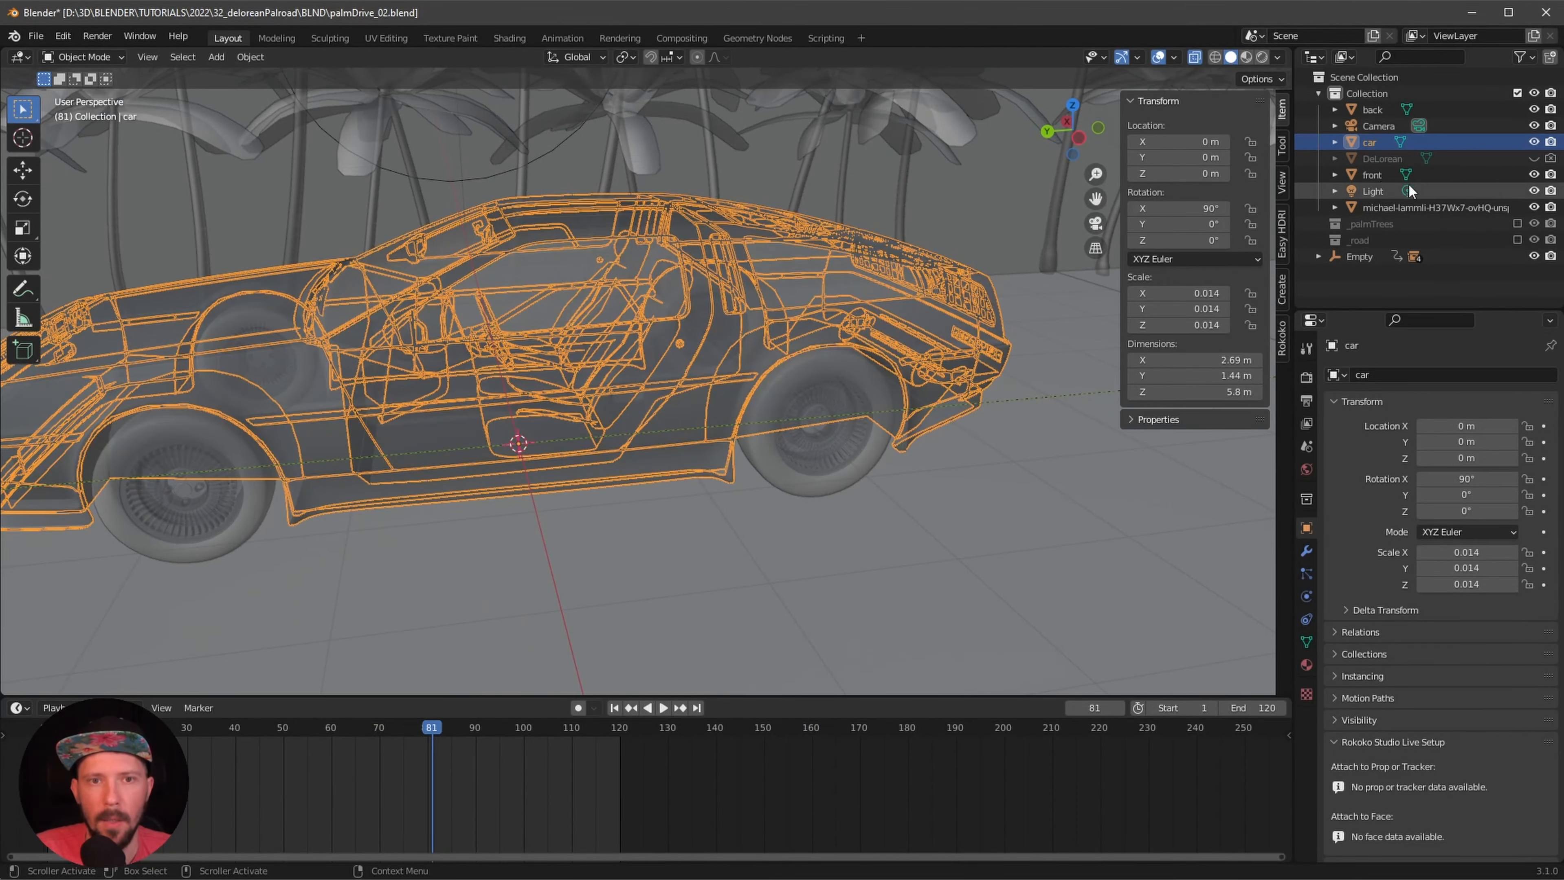
- Hide the car and front objects and enter Edit Mode on the back object
click(1534, 142)
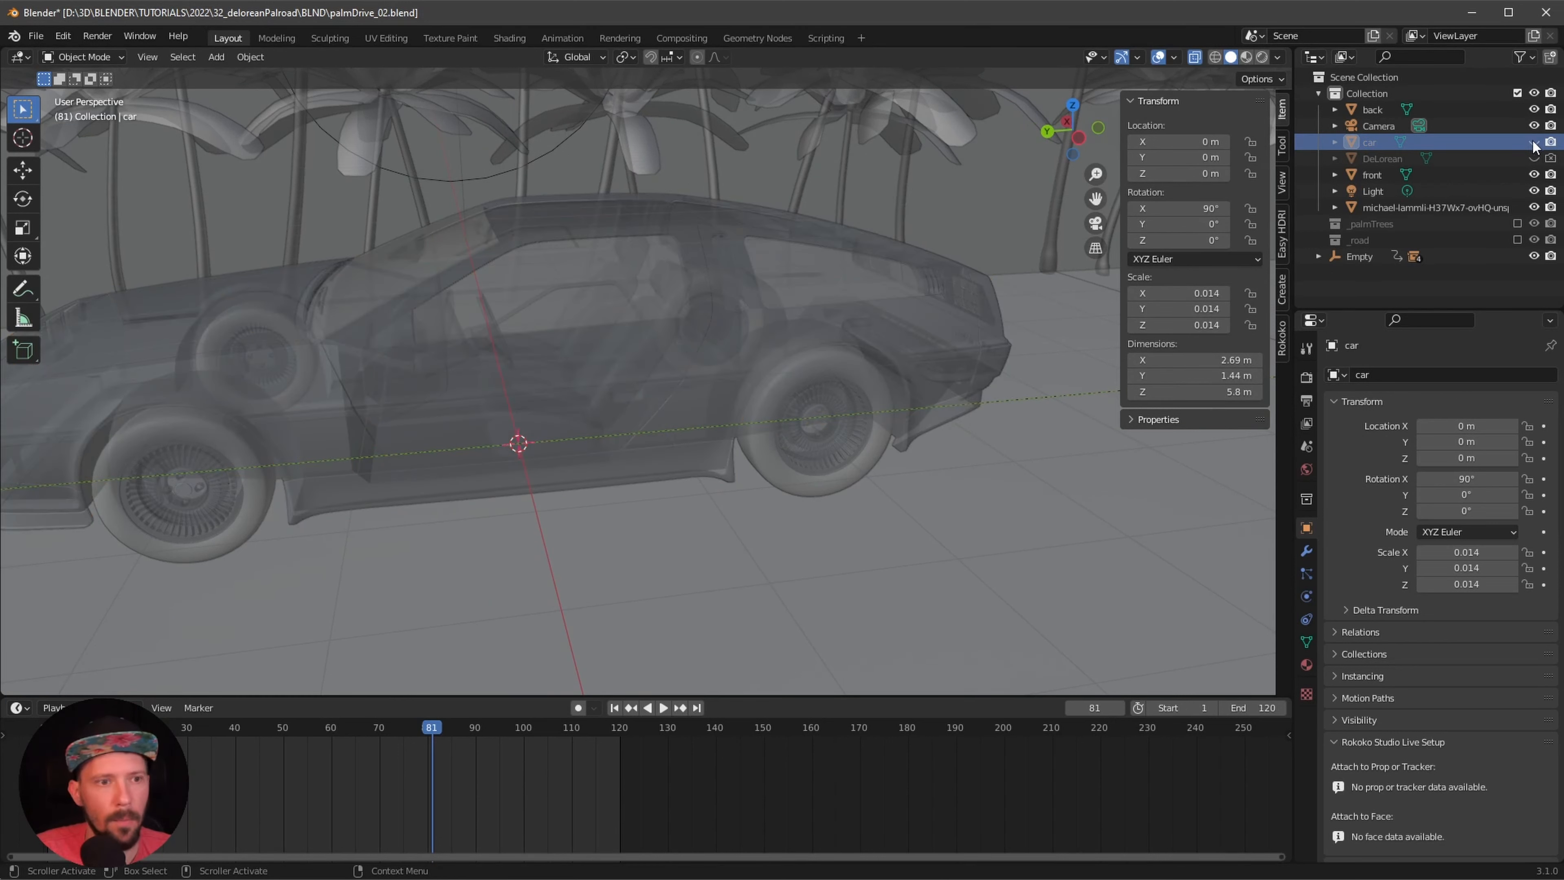
click(1534, 174)
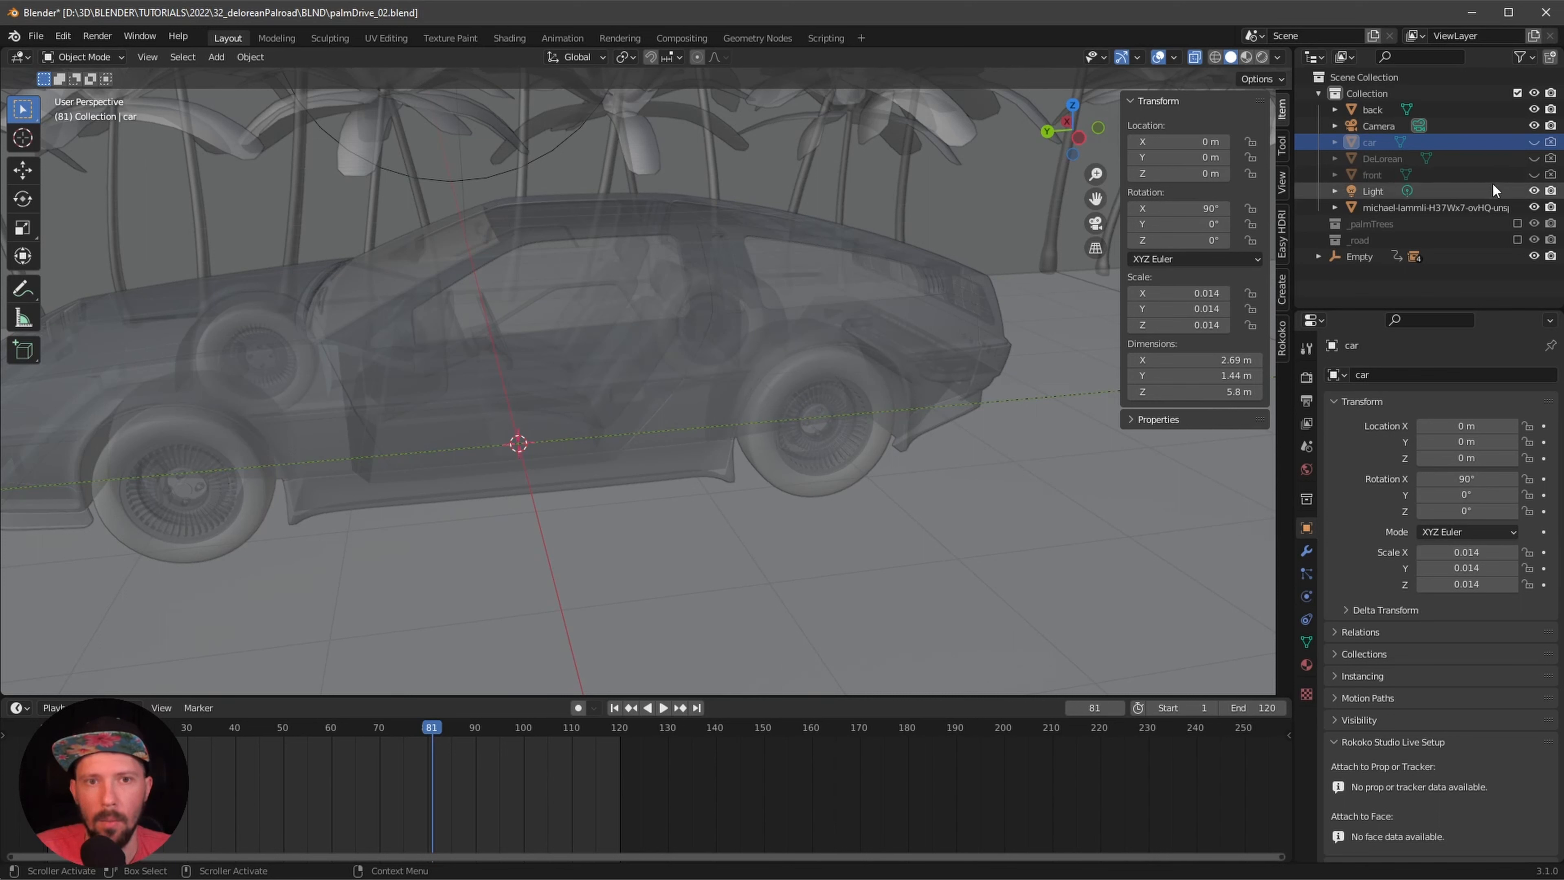
click(1478, 175)
click(1510, 112)
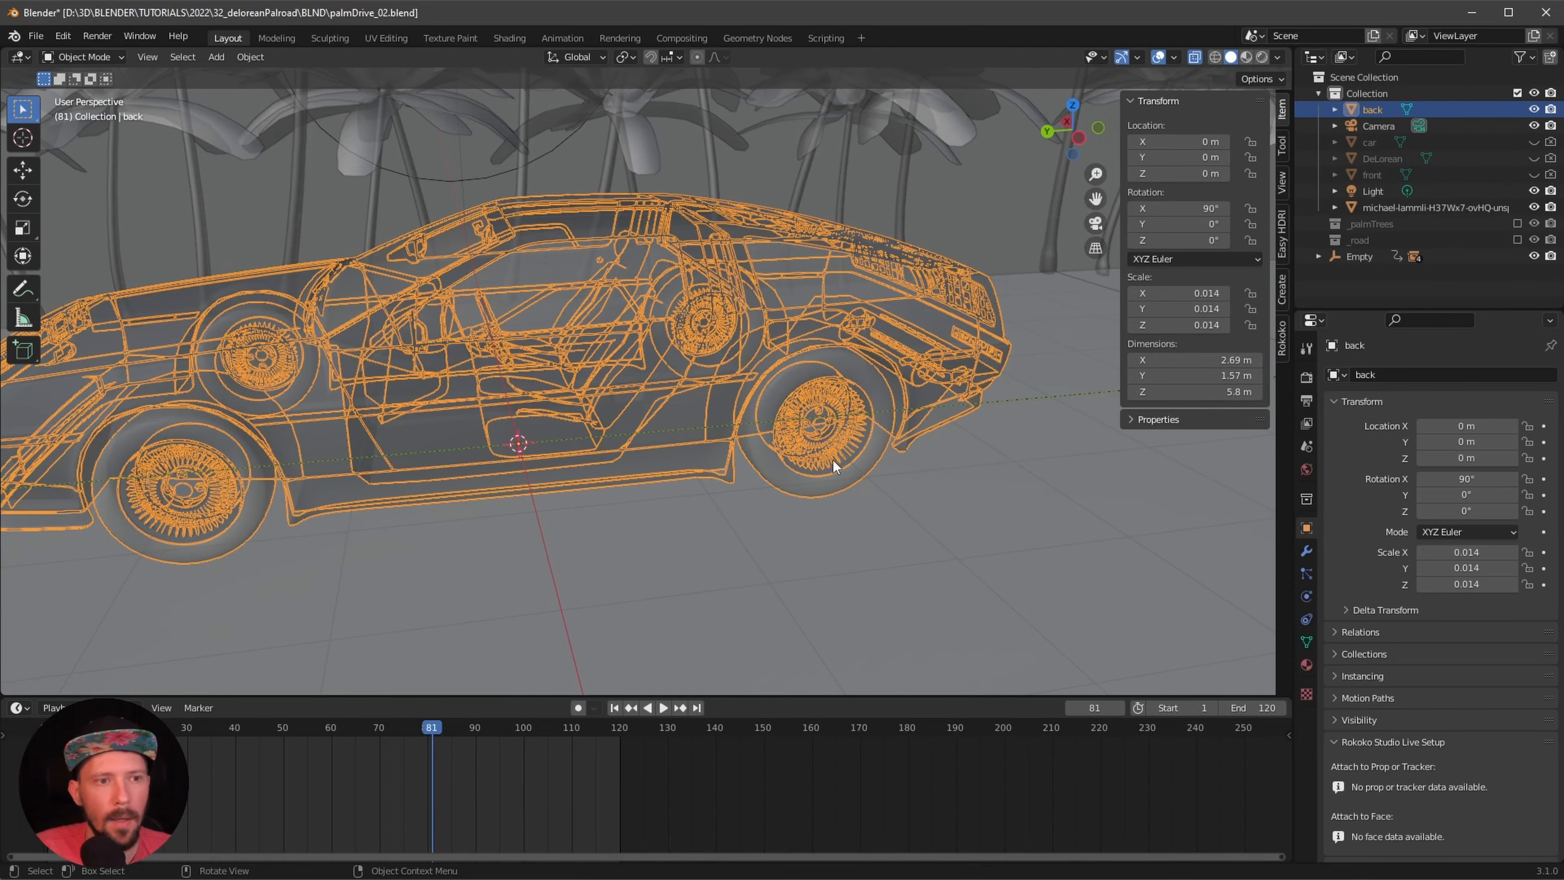
ctrl+middle_drag(833, 460, 916, 471)
key(Tab)
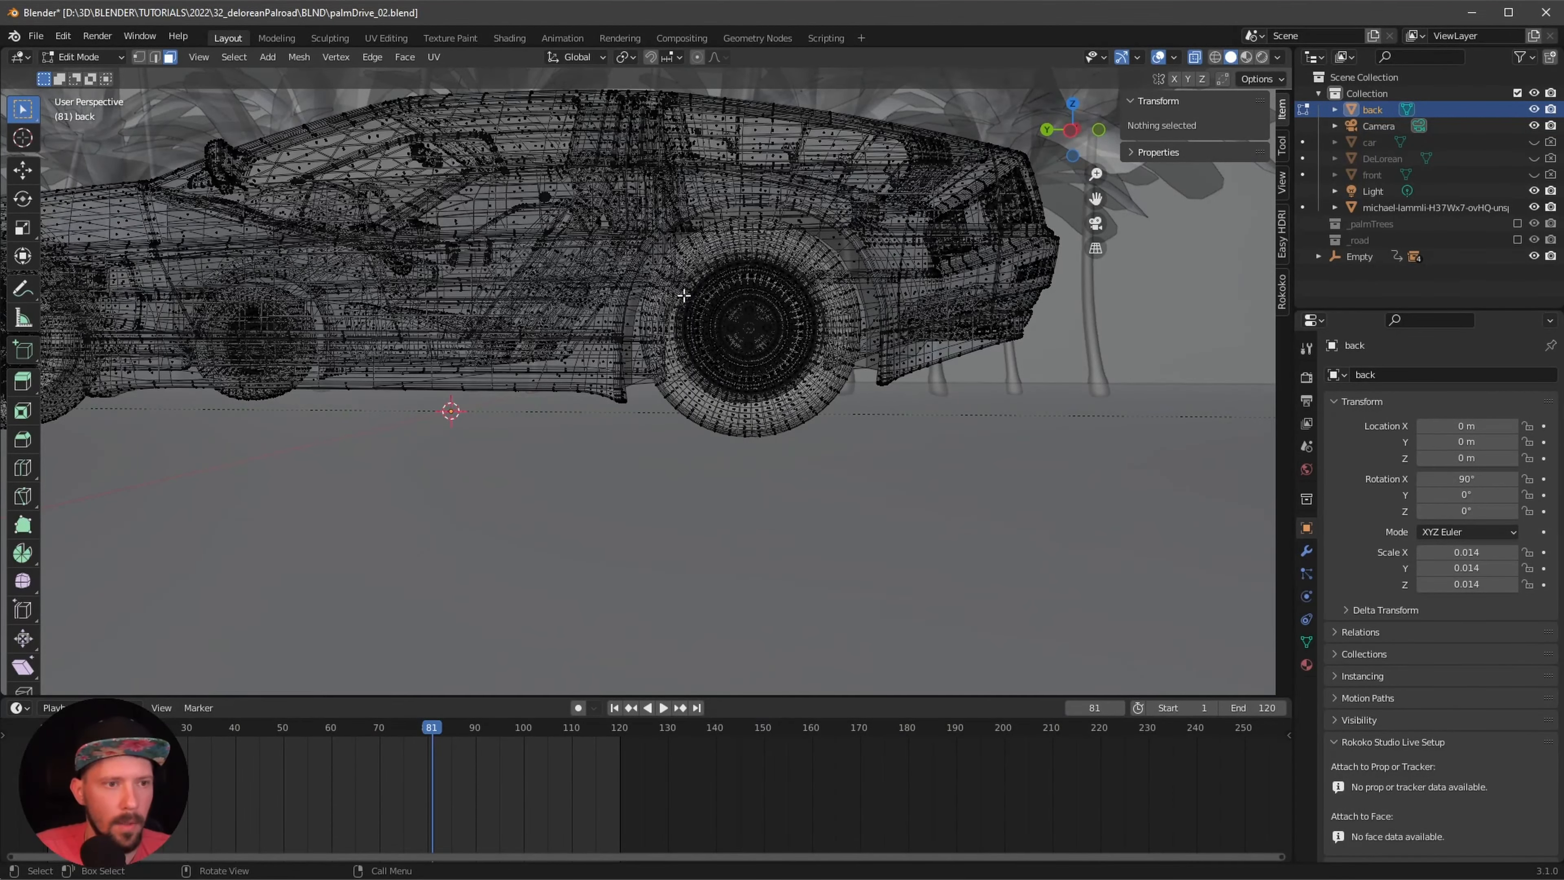
drag(677, 295, 781, 391)
middle_drag(781, 391, 889, 478)
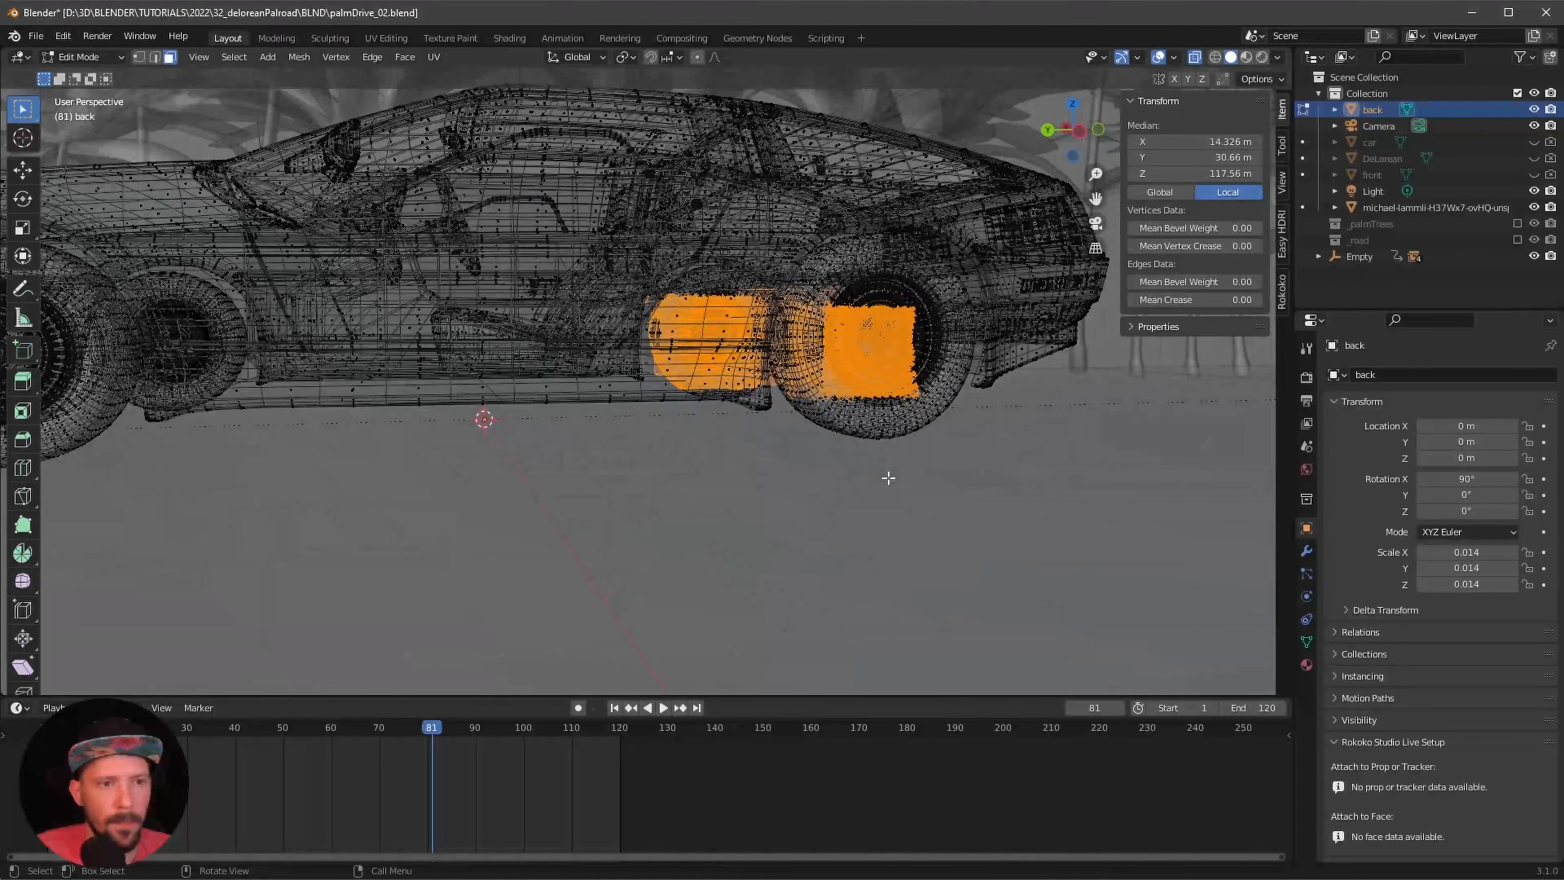
click(914, 480)
- Select rim and tyre faces on both rear wheels of the back object, keeping stray body faces out of the selection
key(alt+z)
drag(824, 287, 922, 423)
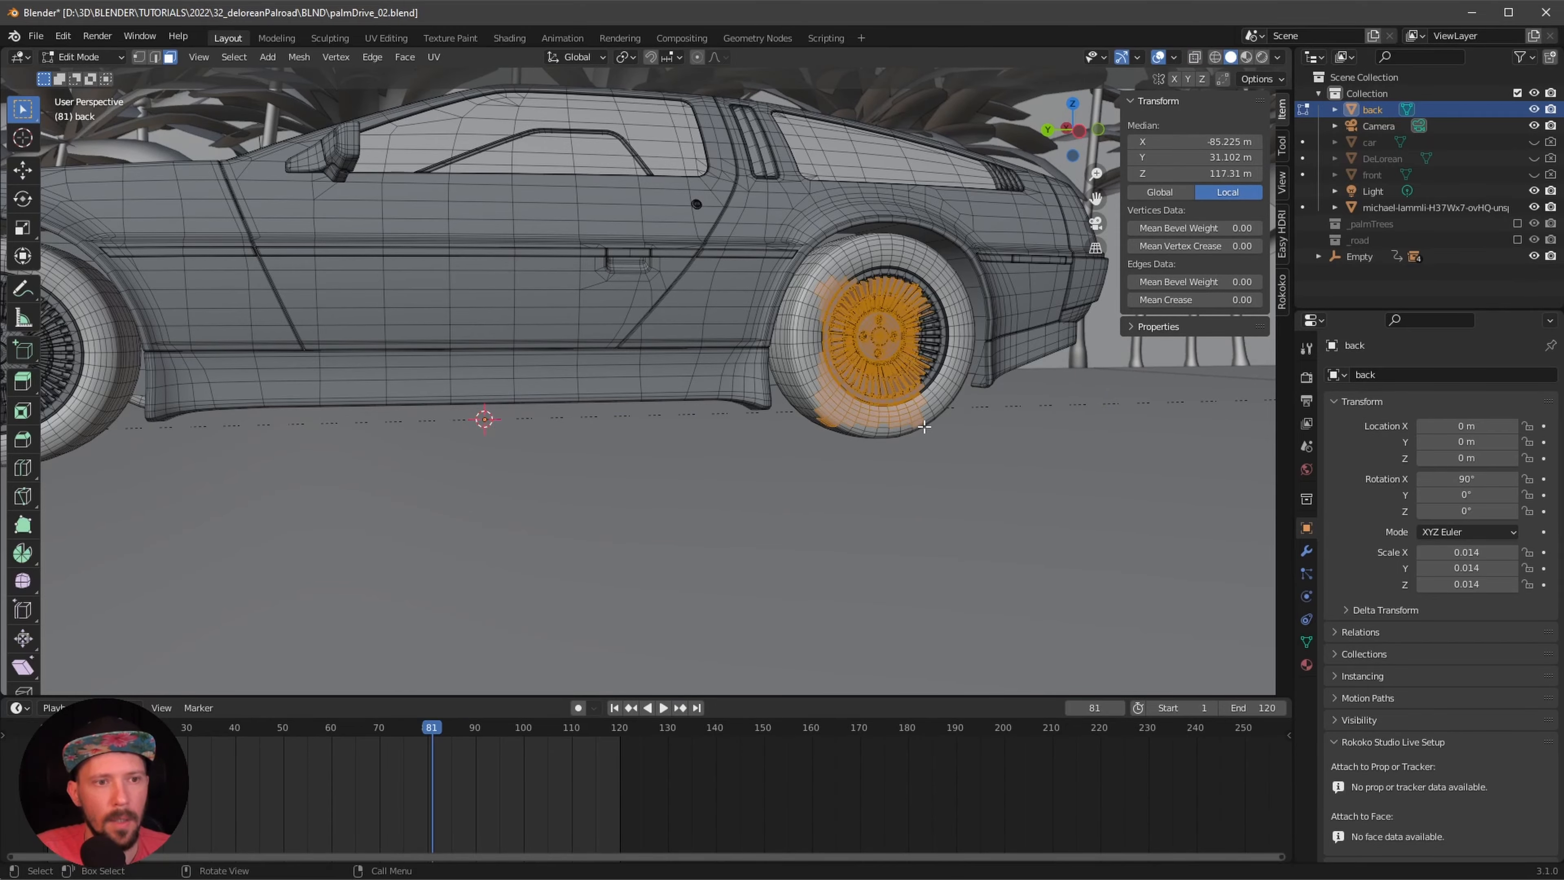
middle_drag(923, 423, 991, 466)
drag(522, 313, 561, 408)
middle_drag(663, 433, 827, 406)
drag(628, 223, 601, 401)
middle_drag(848, 419, 853, 272)
drag(845, 269, 927, 322)
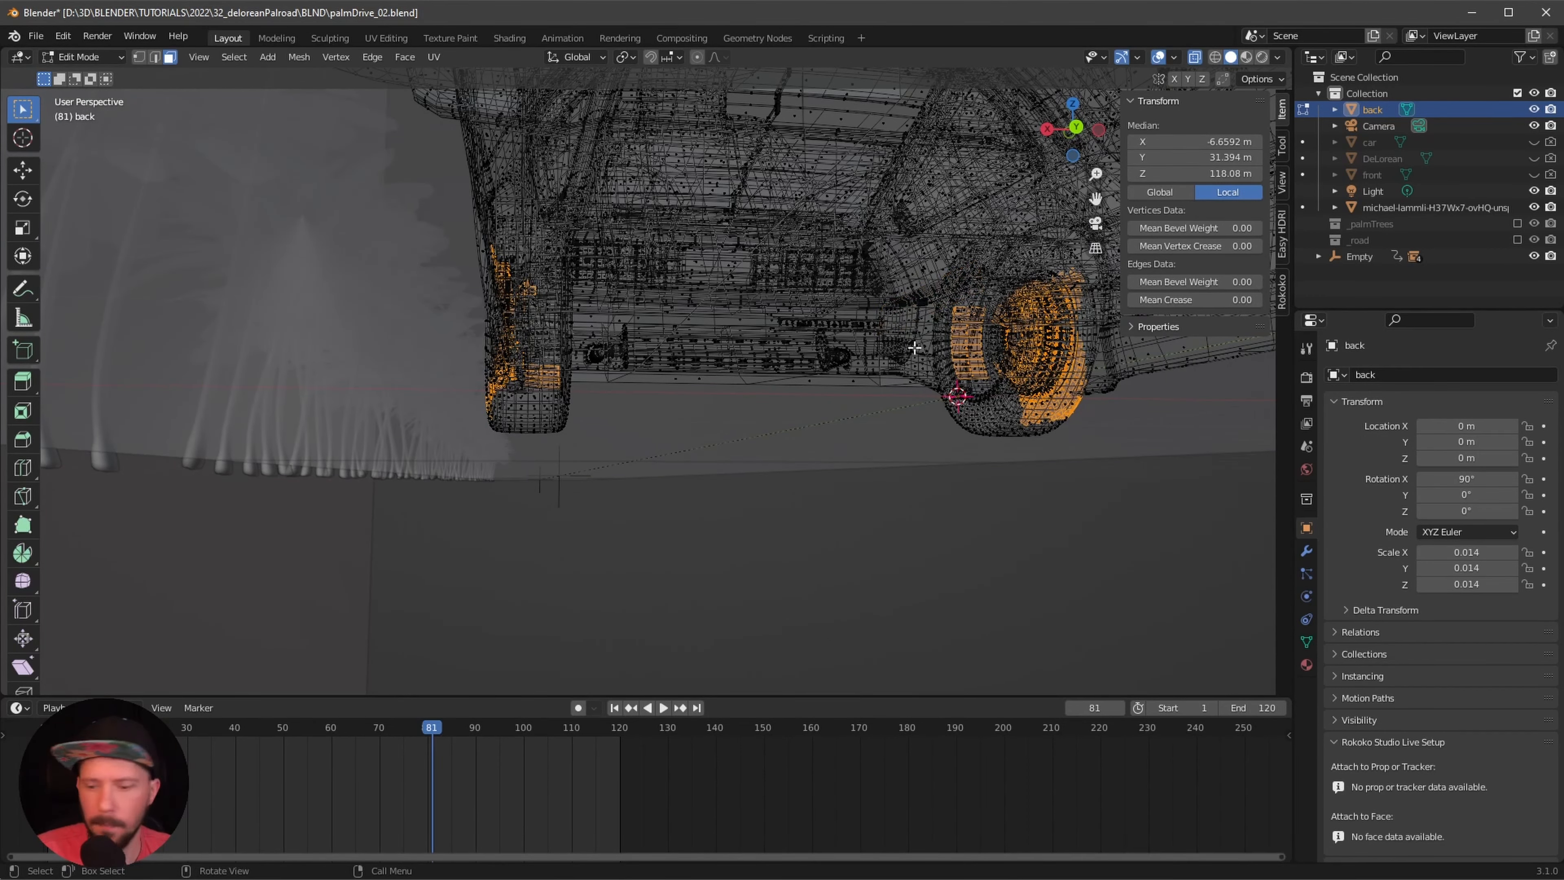
- Grow the face selection until it covers both rear wheels completely
key(ctrl+KP_Add)
key(ctrl+KP_Add)
key(ctrl+KP_Add)
key(ctrl+KP_Add)
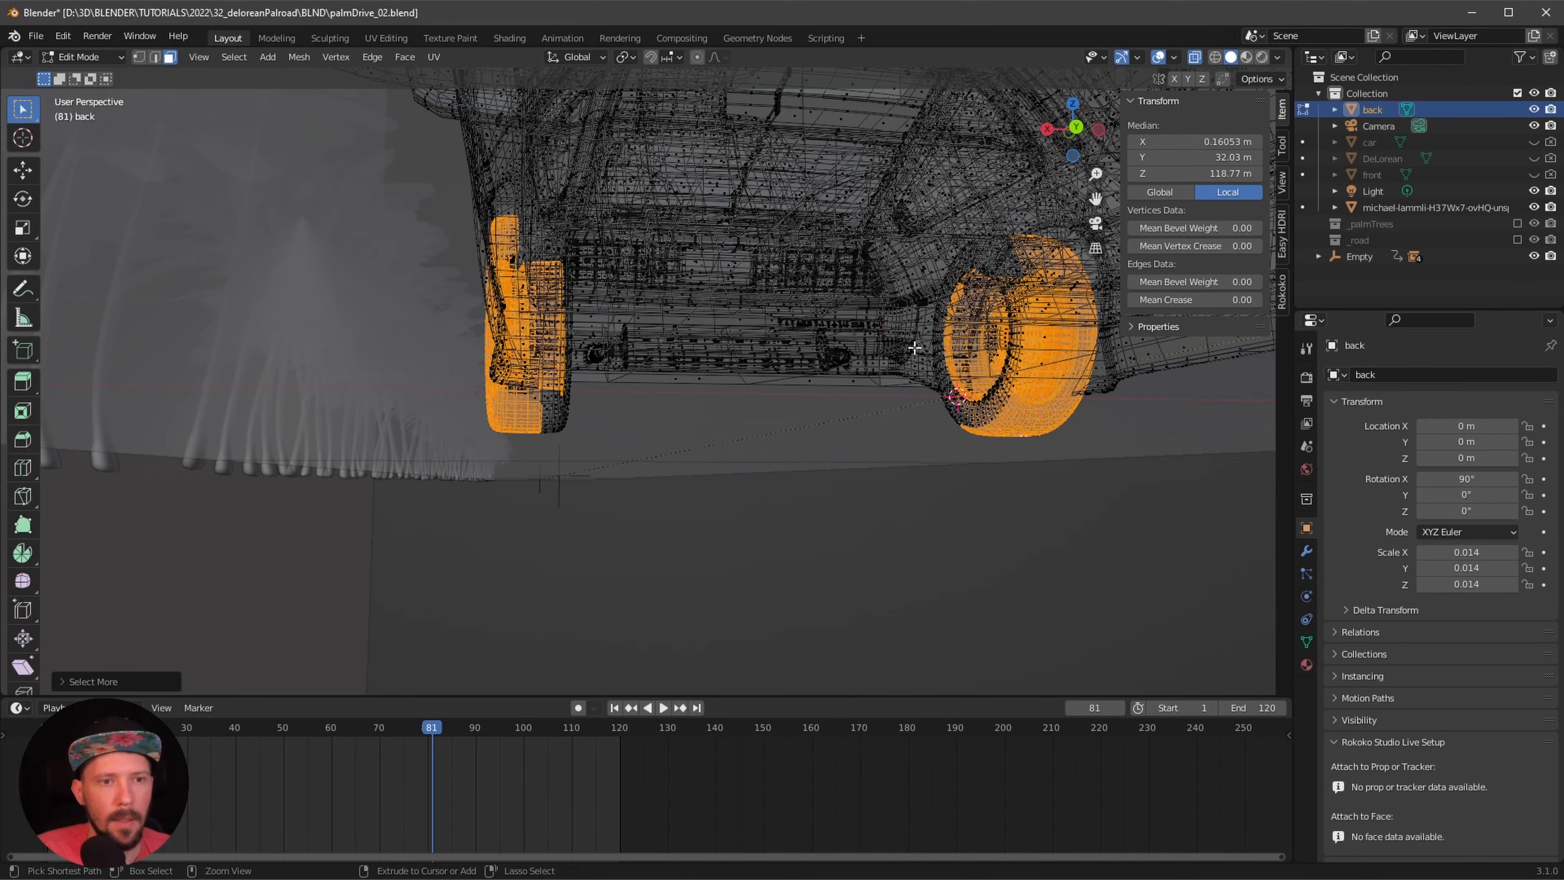
key(ctrl+KP_Add)
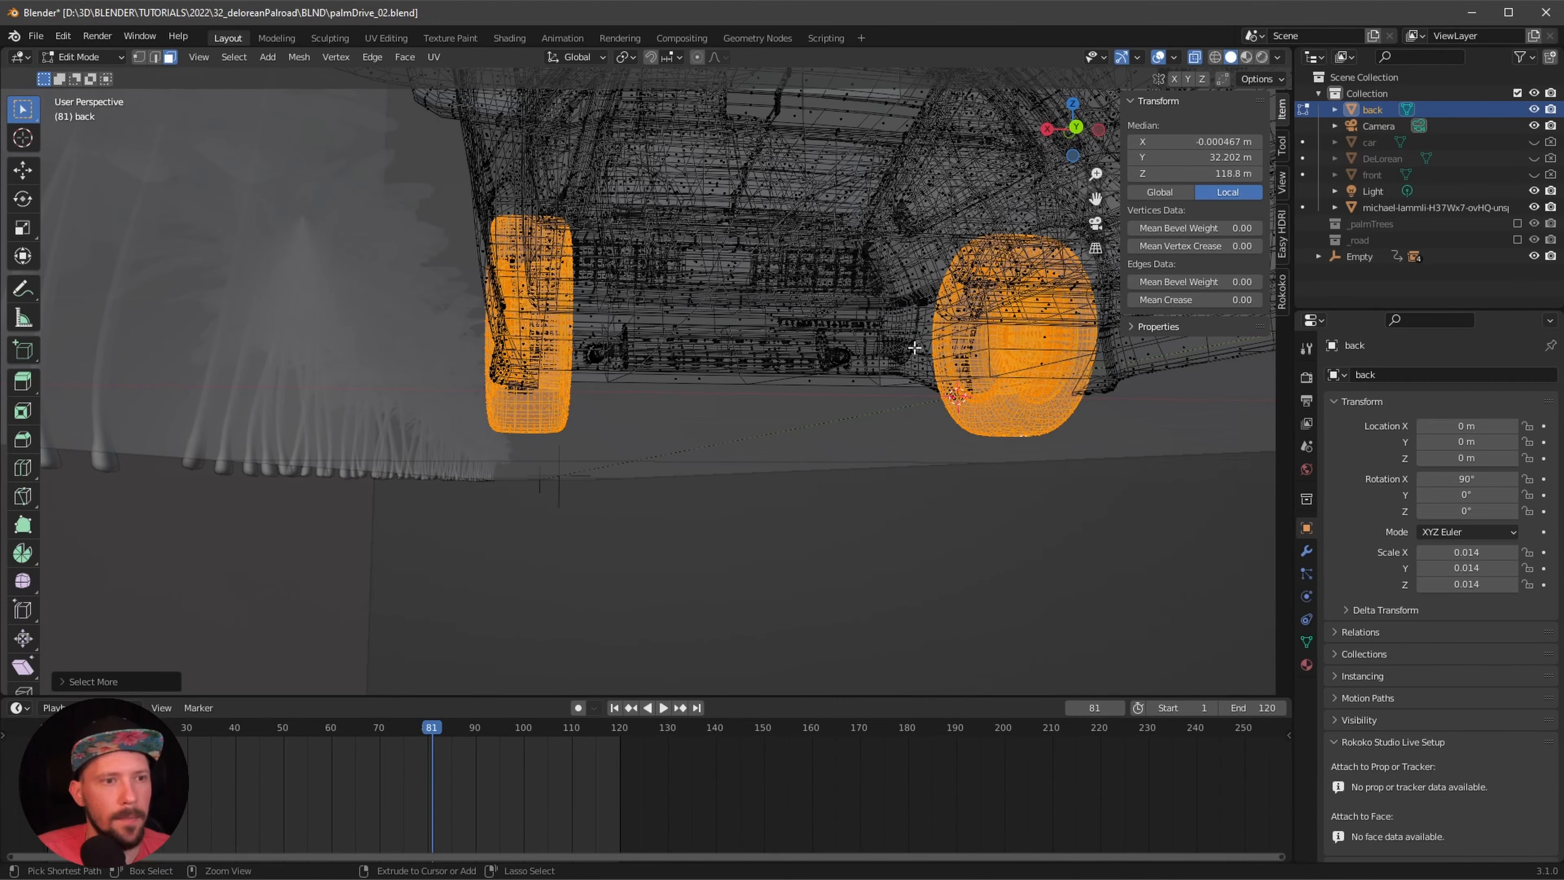
middle_drag(808, 448, 752, 471)
scroll(753, 470, down, 3)
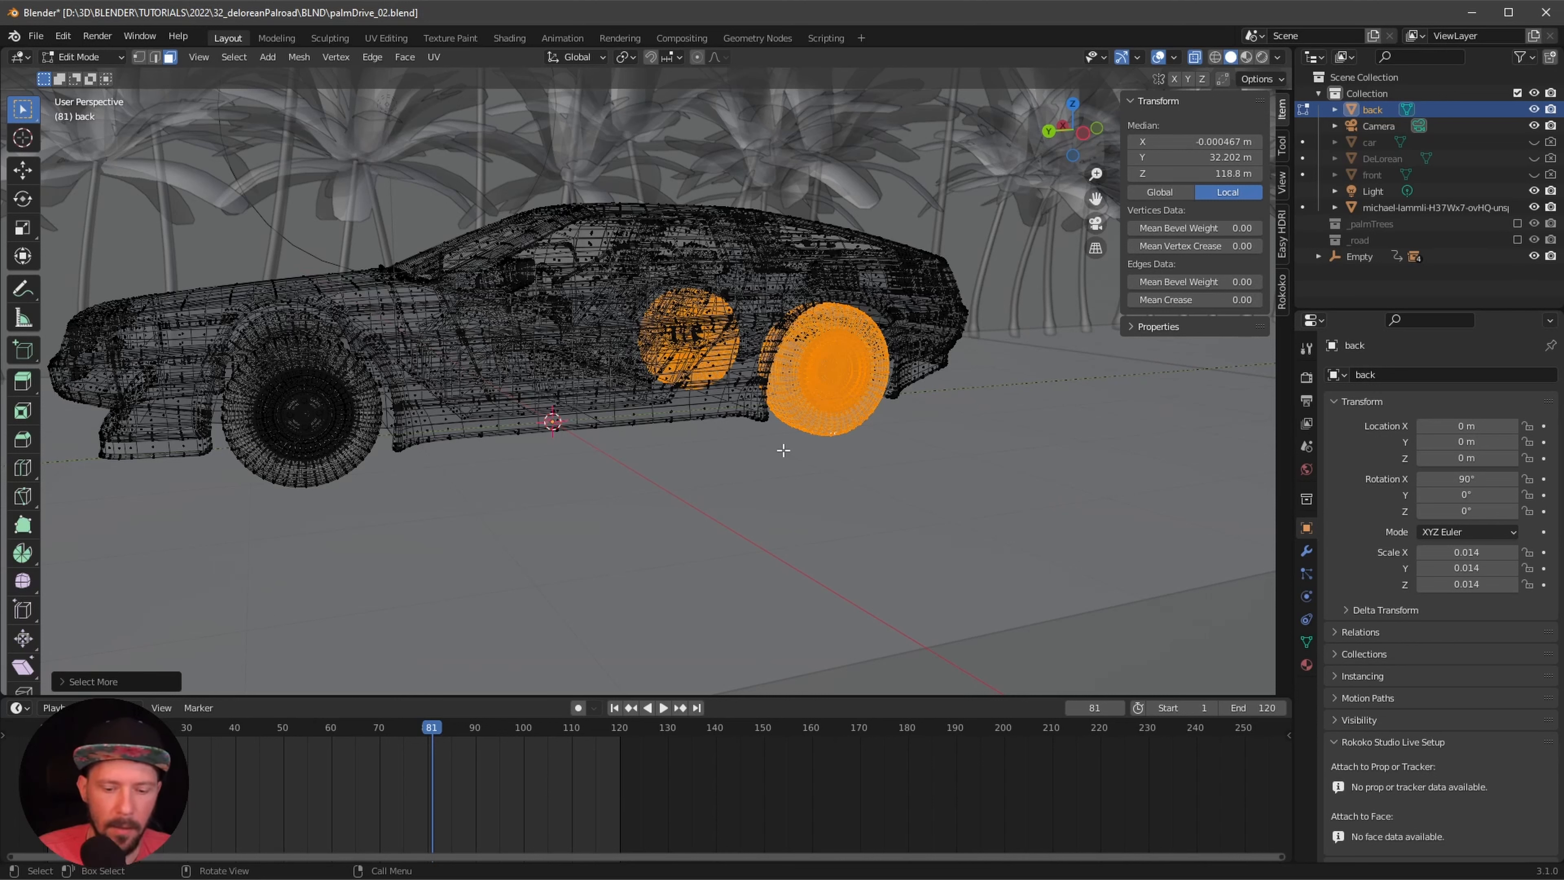
- Invert the selection, delete every face of the back object except the rear wheels and return to Object Mode
key(ctrl+i)
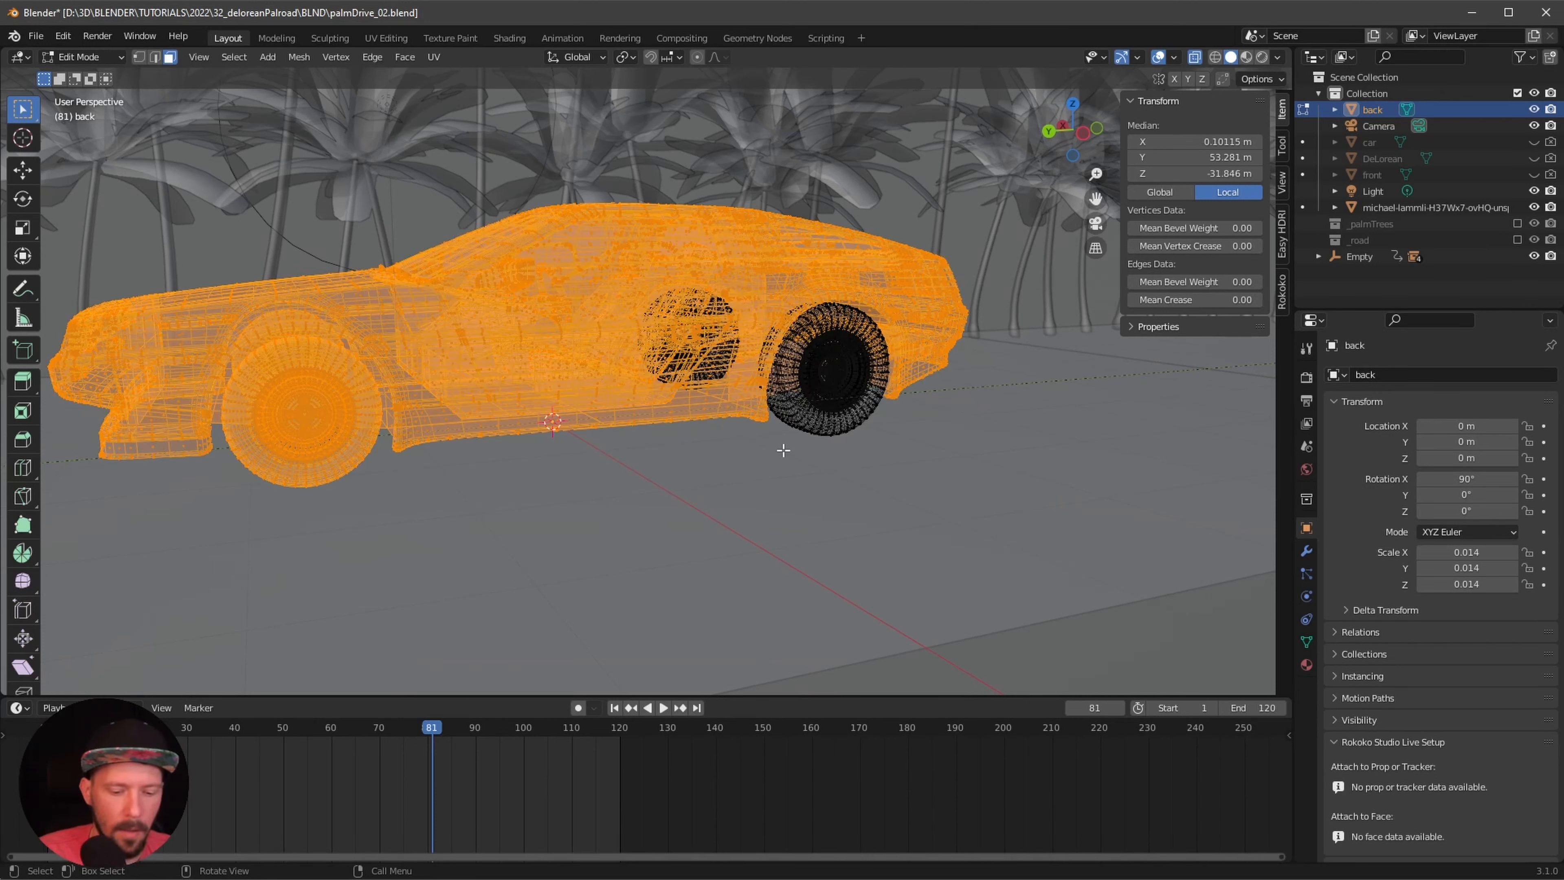
right_click(783, 450)
key(Escape)
key(x)
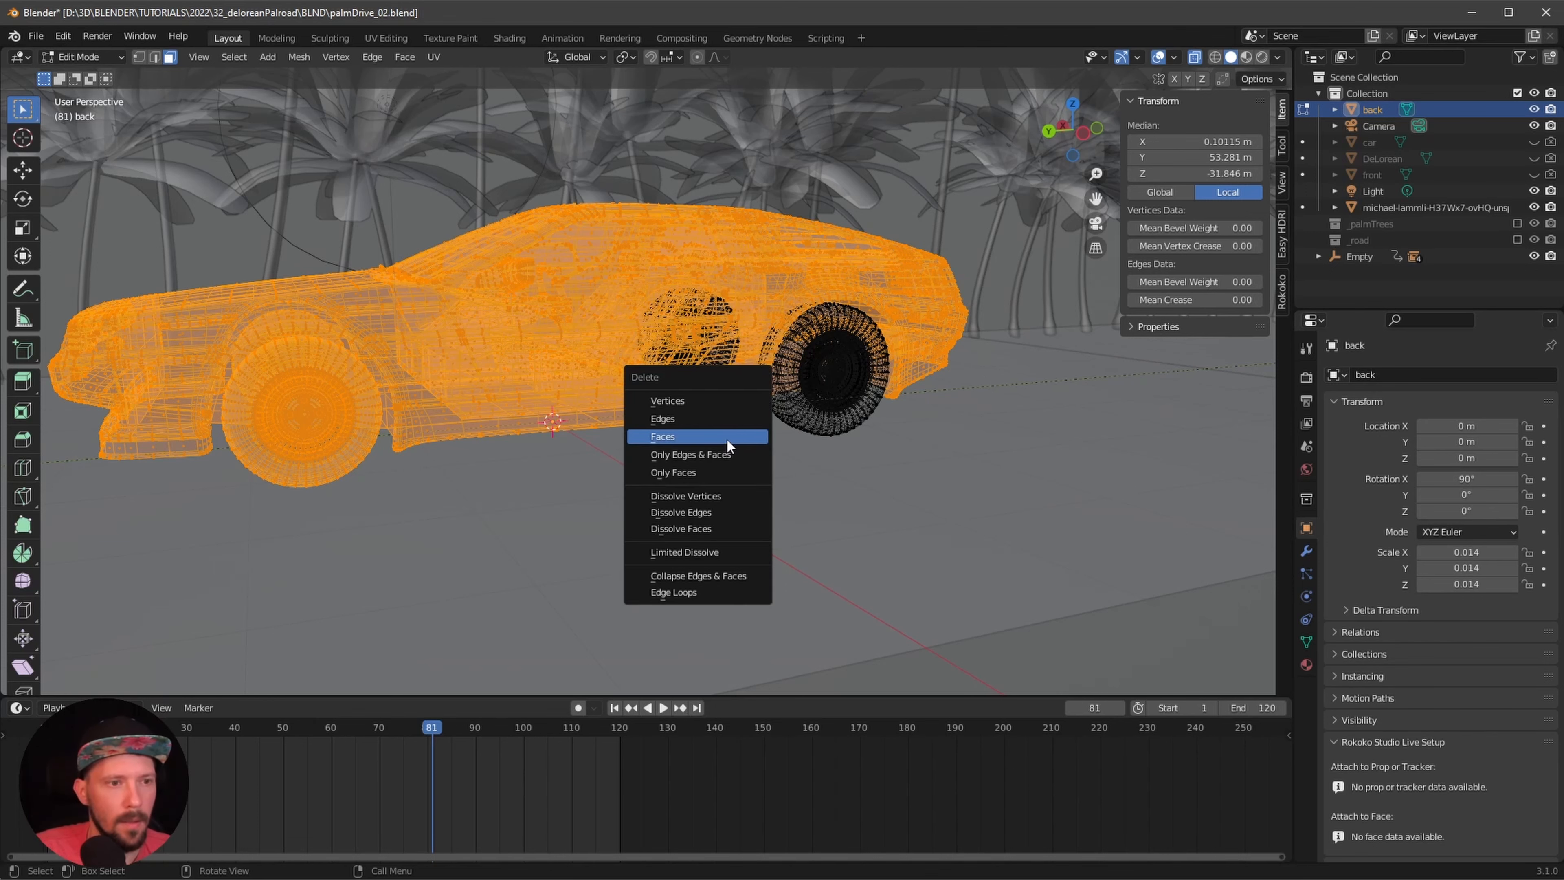
click(745, 436)
alt+middle_click(811, 482)
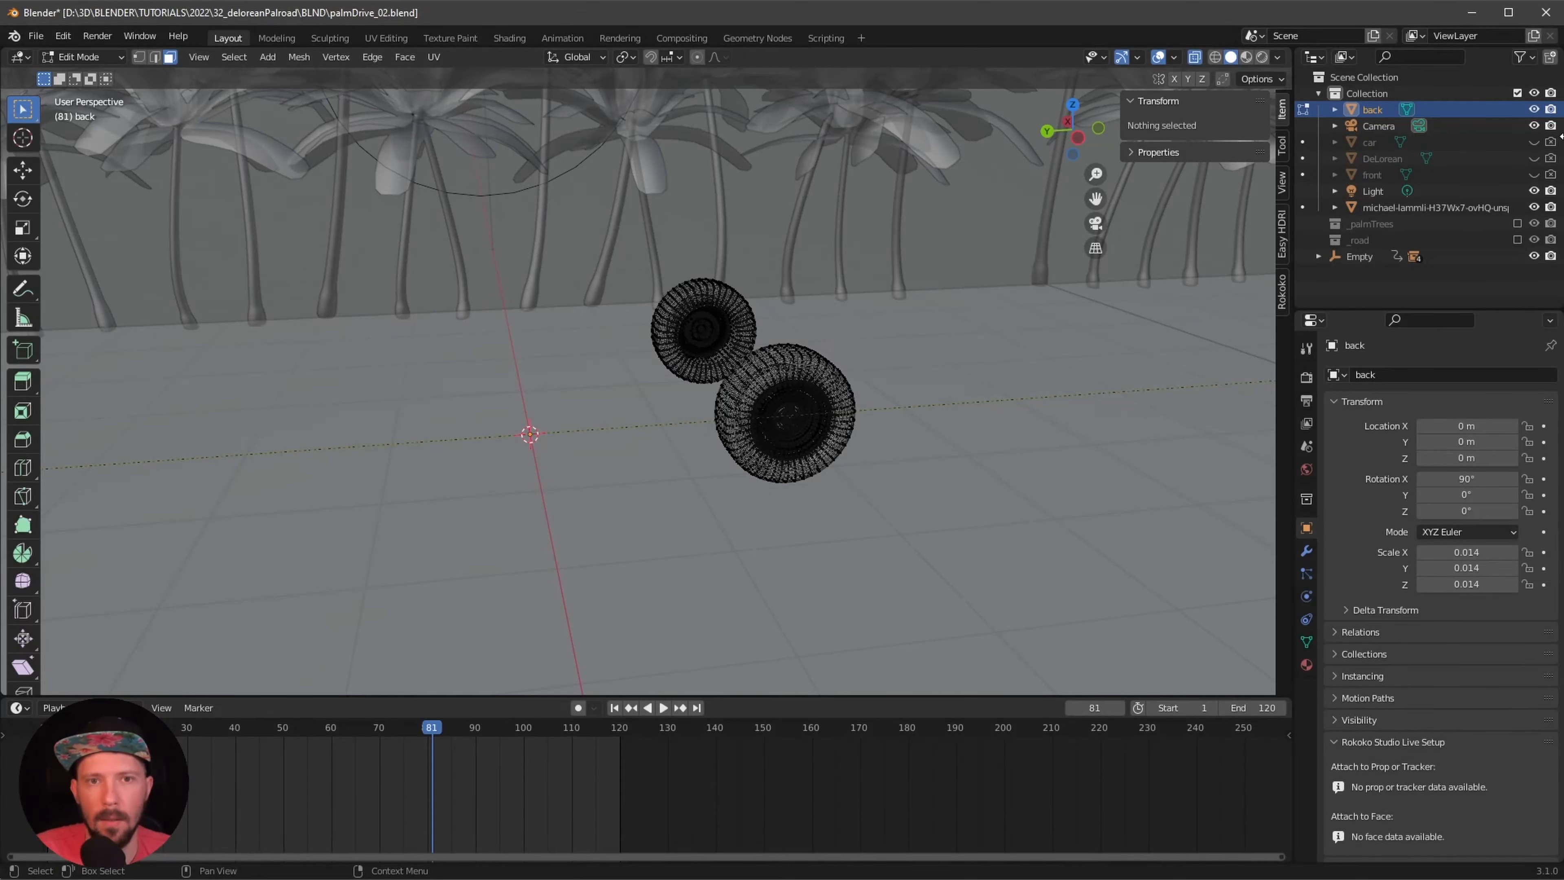
key(Tab)
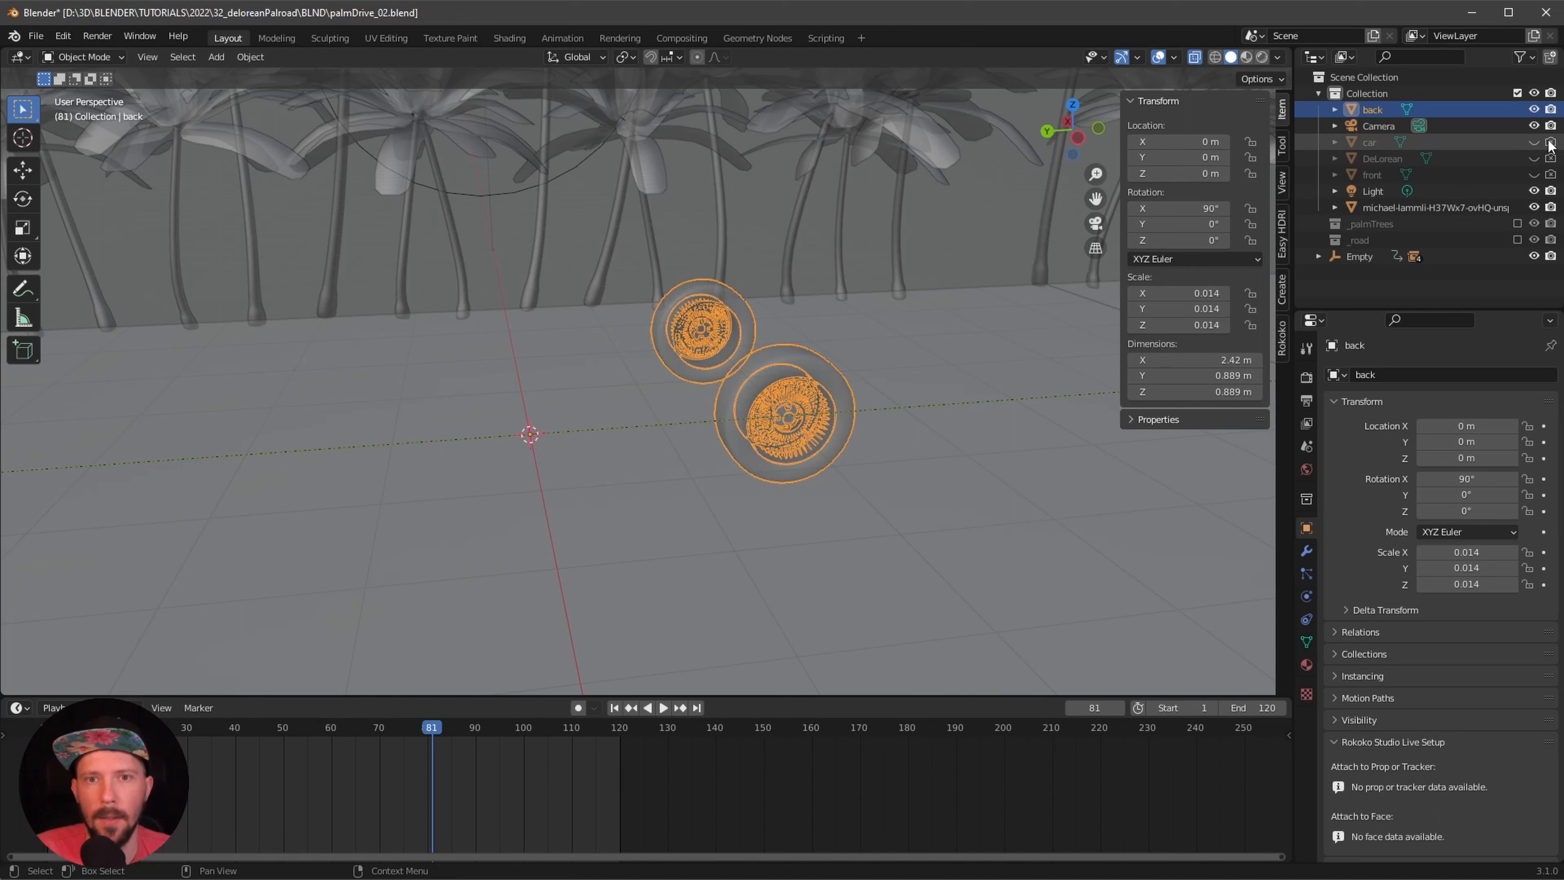
- Show the car body again, hide the back object and unhide the front object
click(1531, 142)
click(1531, 141)
click(1530, 141)
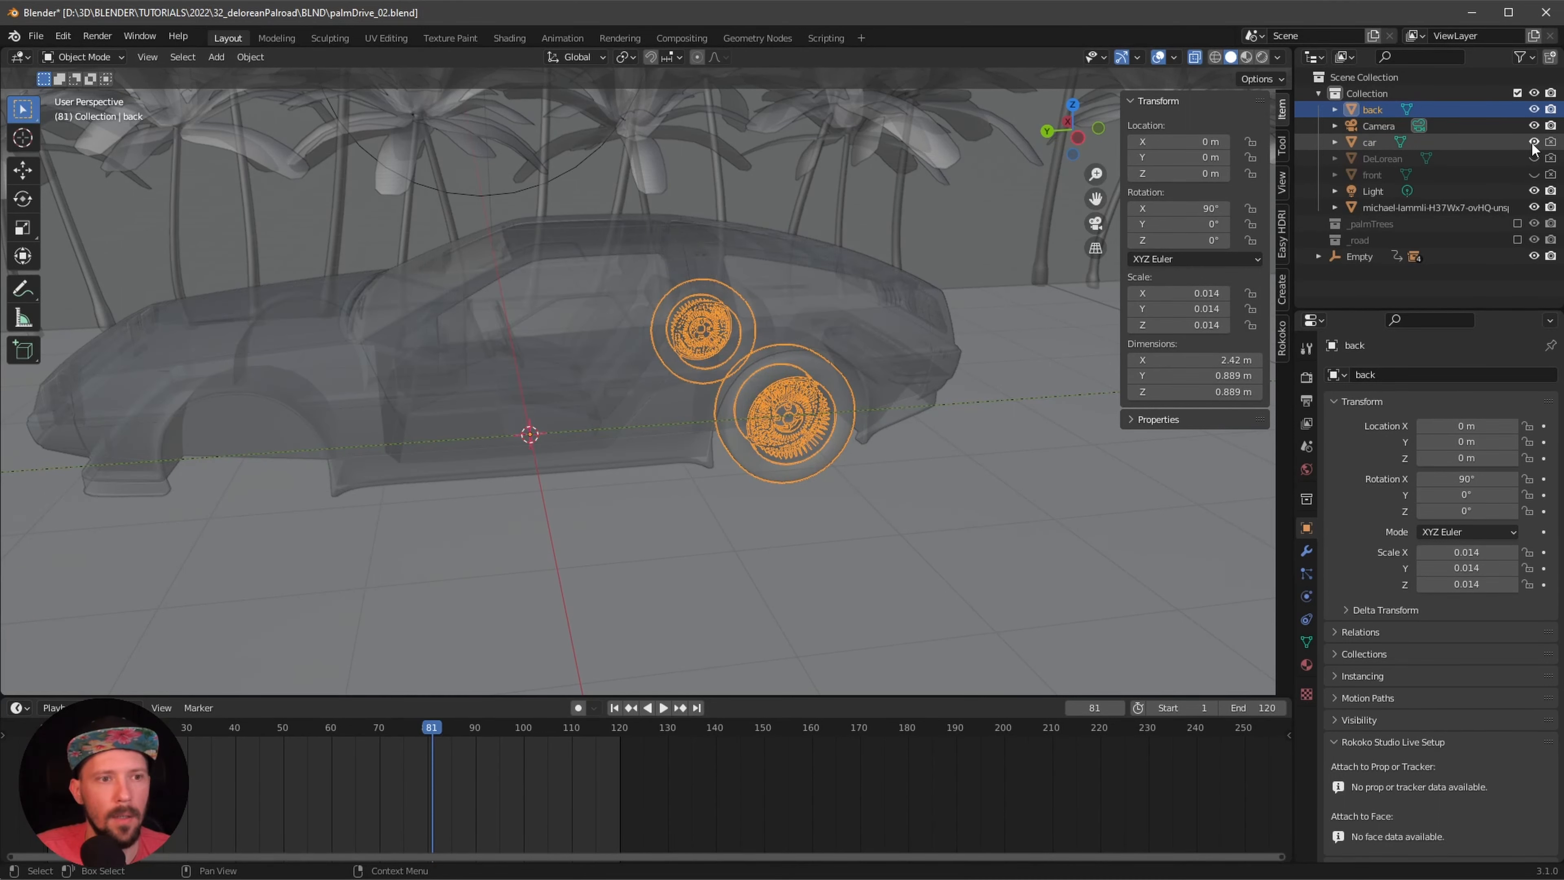
click(1531, 140)
click(1530, 141)
click(1533, 111)
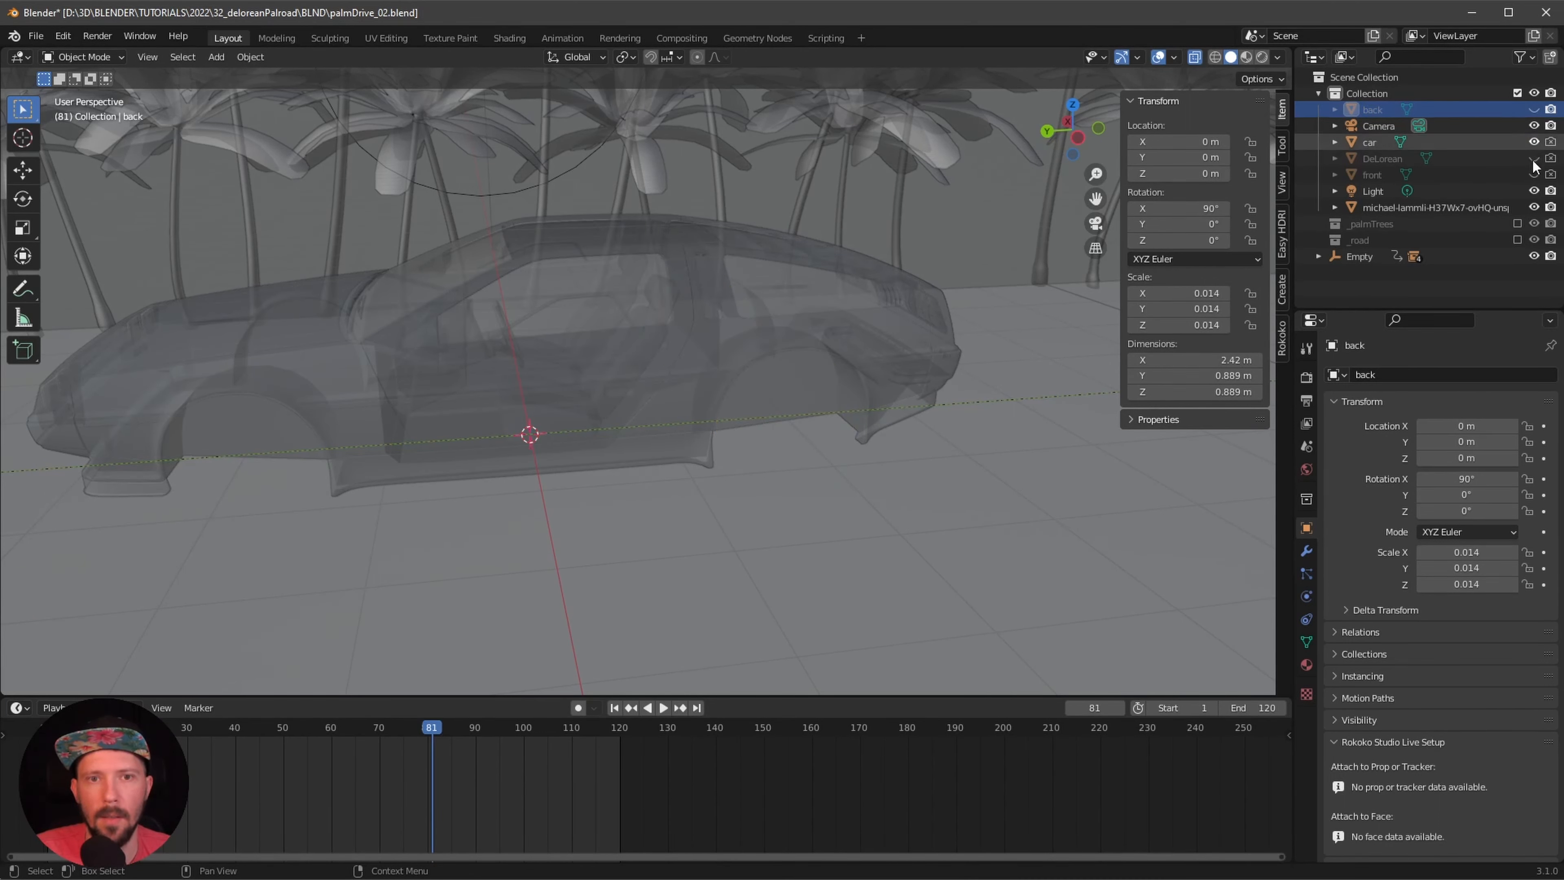
click(1533, 175)
- Edit the front object, select faces on both front wheels and grow the selection over the complete wheels
alt+shift+drag(606, 436, 860, 506)
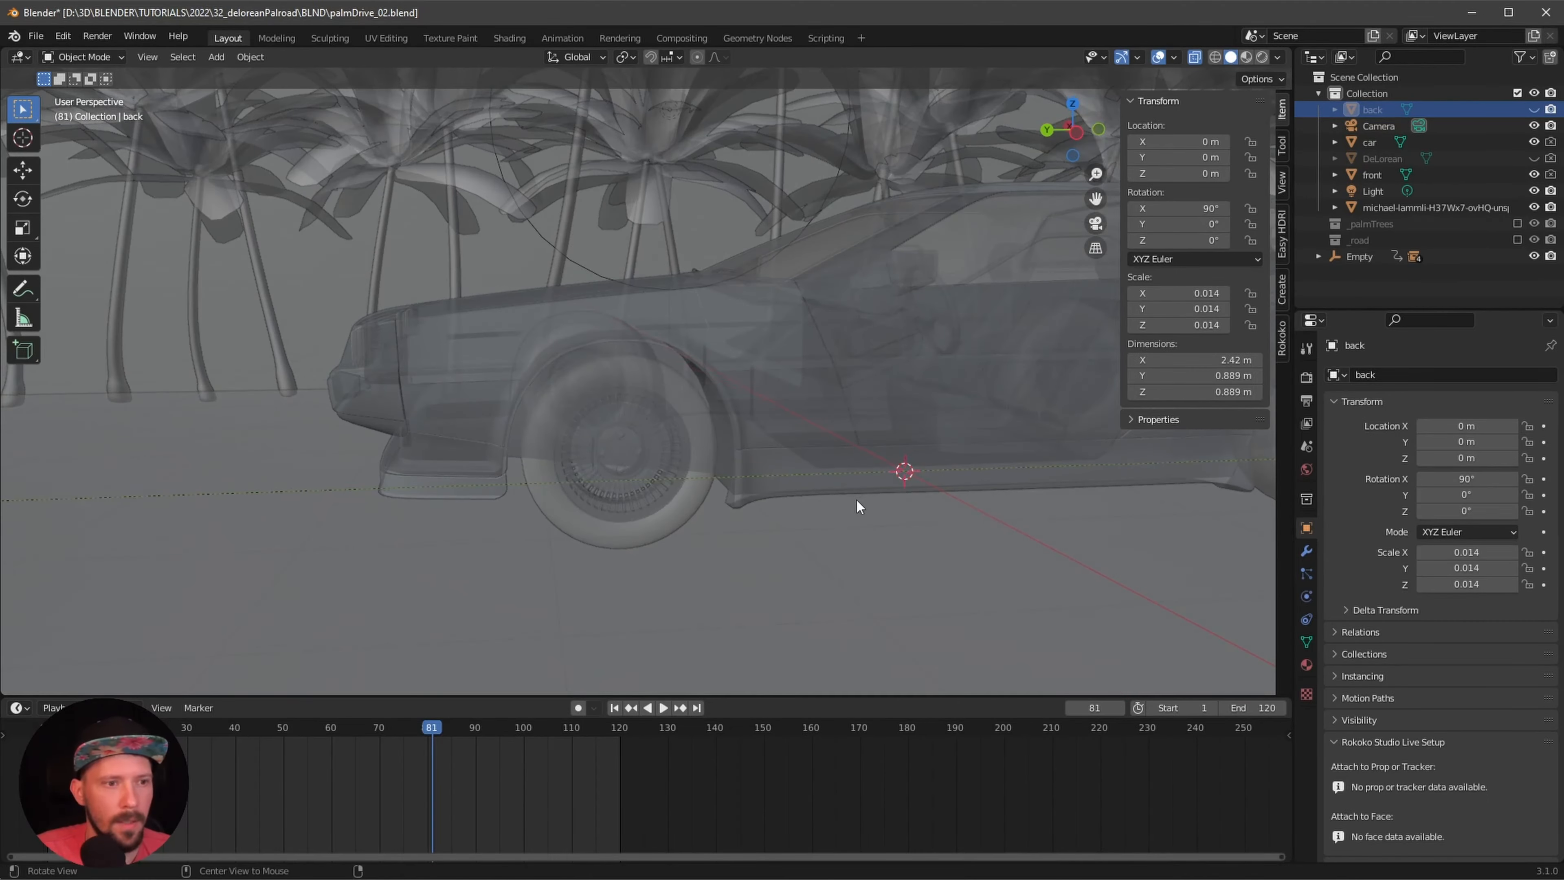
click(1358, 173)
key(Tab)
alt+drag(682, 553, 675, 506)
key(l)
key(ctrl+KP_Add)
key(ctrl+KP_Add)
key(ctrl+KP_Add)
key(ctrl+KP_Add)
key(ctrl+KP_Add)
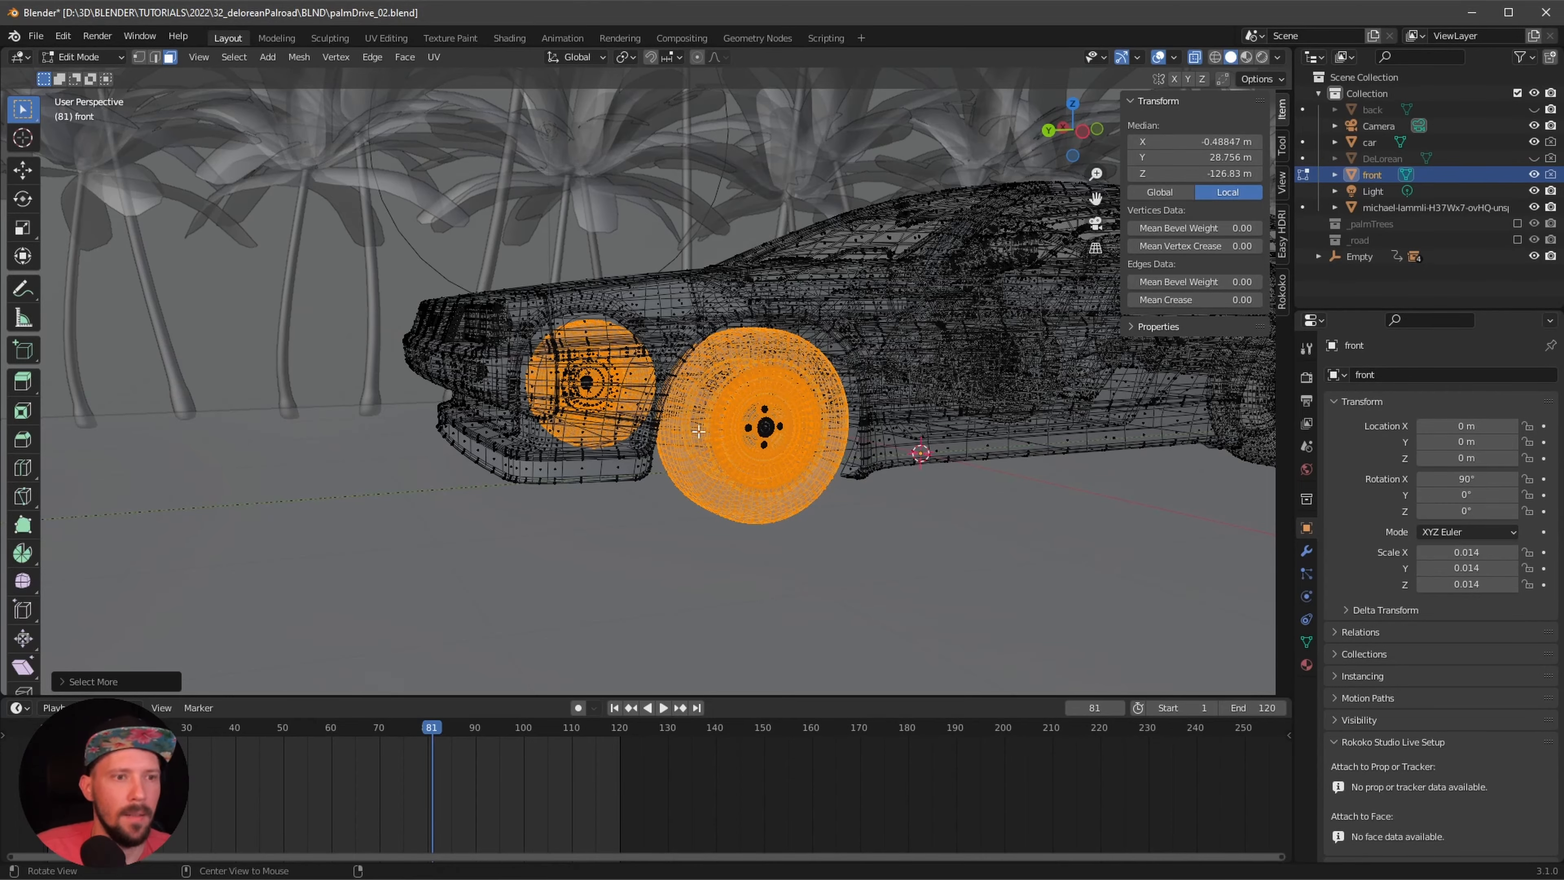
- Invert the selection, delete all faces of the front object except the front wheels and return to Object Mode with X-ray off
alt+drag(698, 431, 849, 469)
key(ctrl+i)
key(x)
click(793, 482)
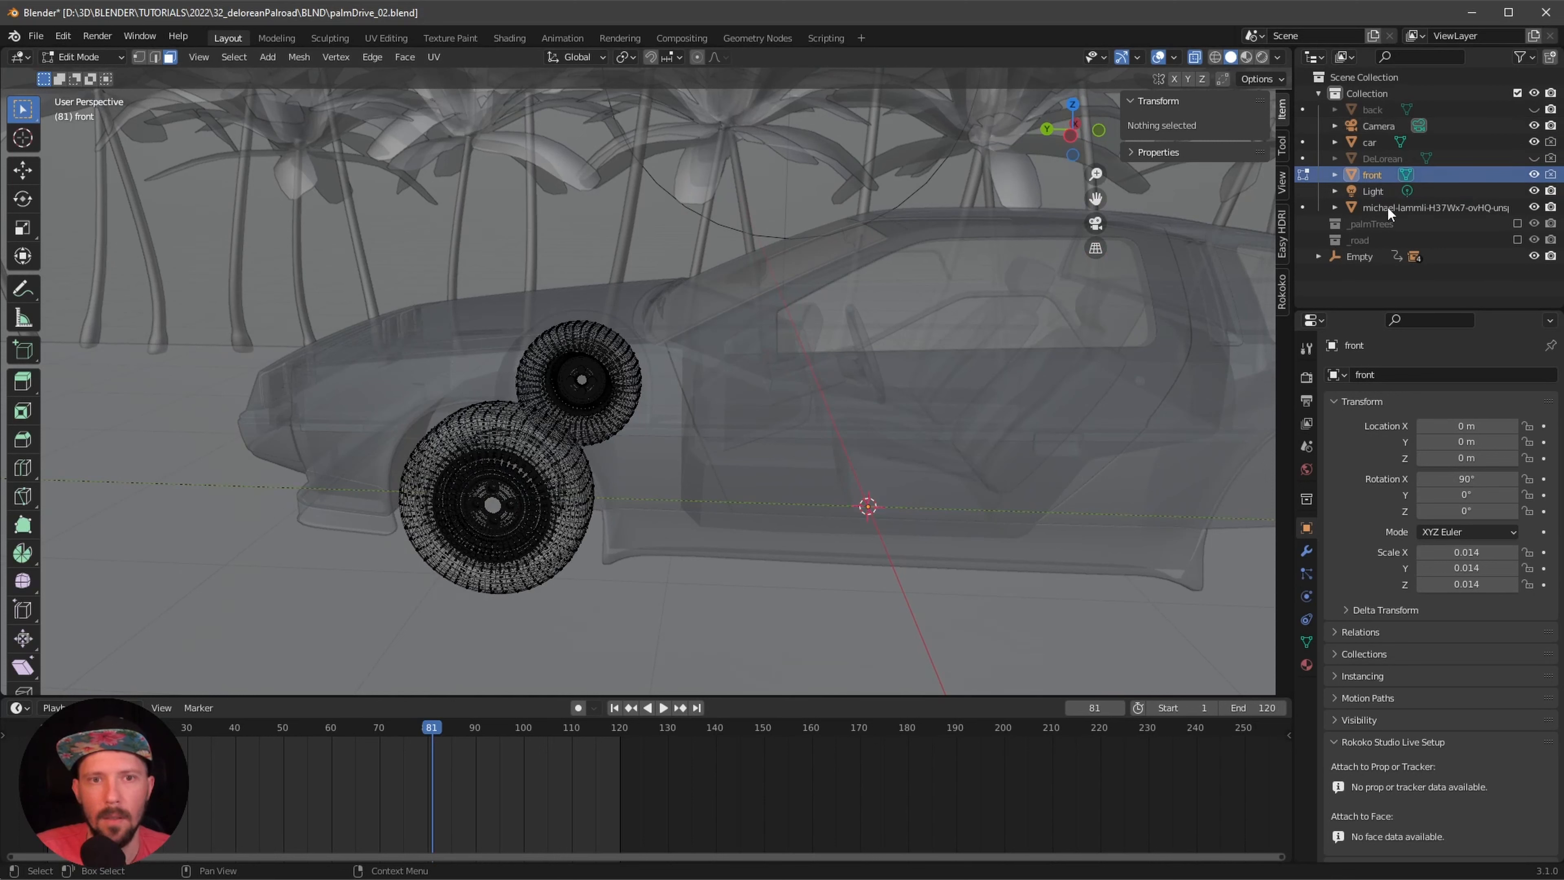
key(Tab)
key(alt+z)
alt+drag(948, 477, 1010, 462)
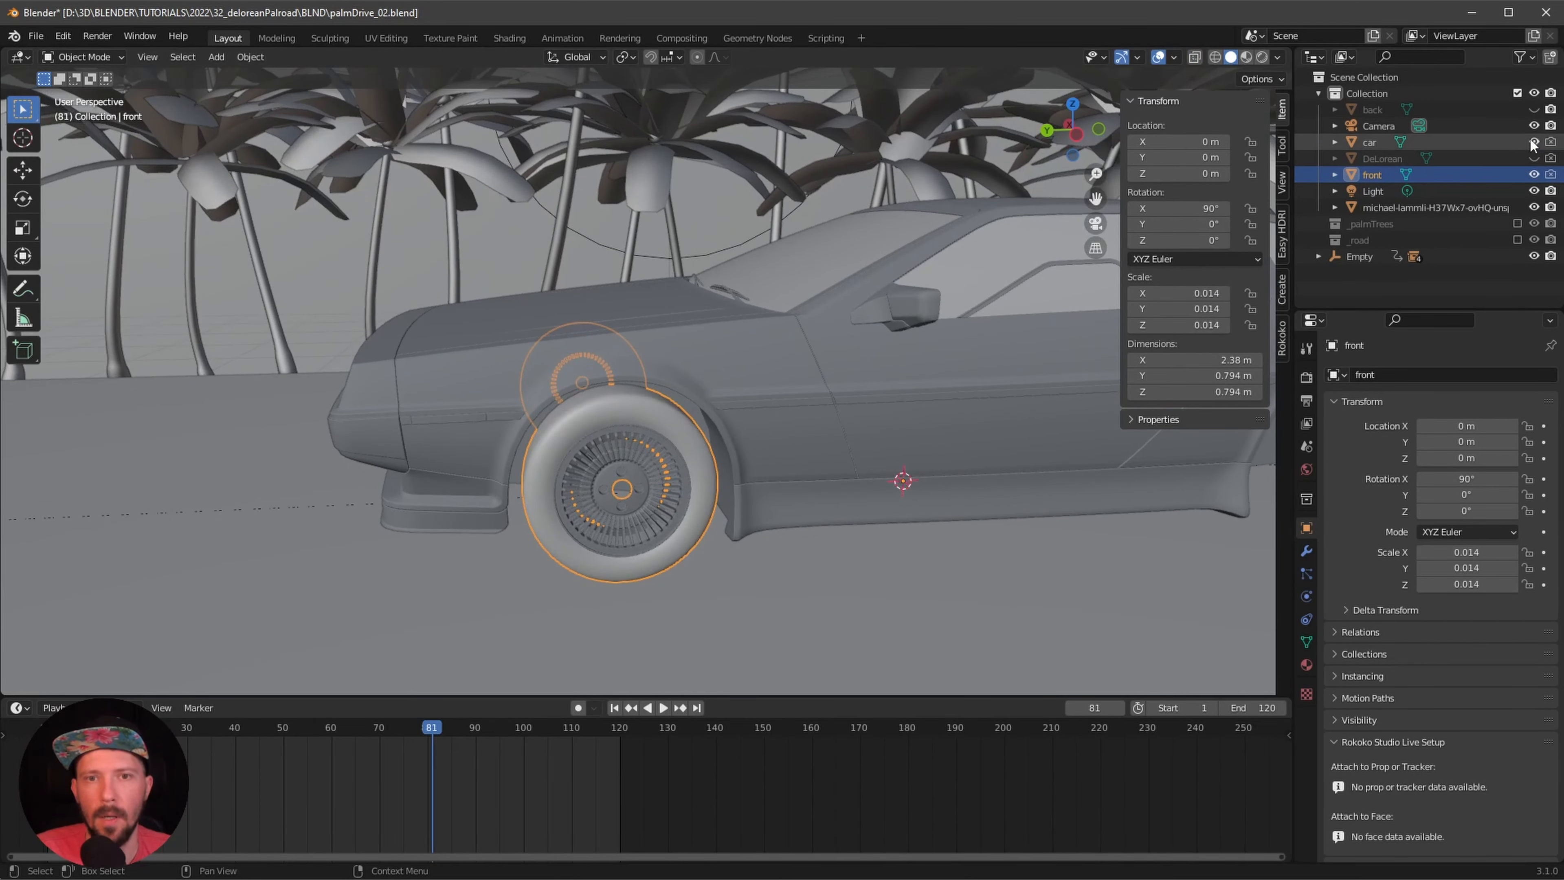
- Unhide the back object and move the back, car and front objects into a new collection named _delorean
click(1533, 109)
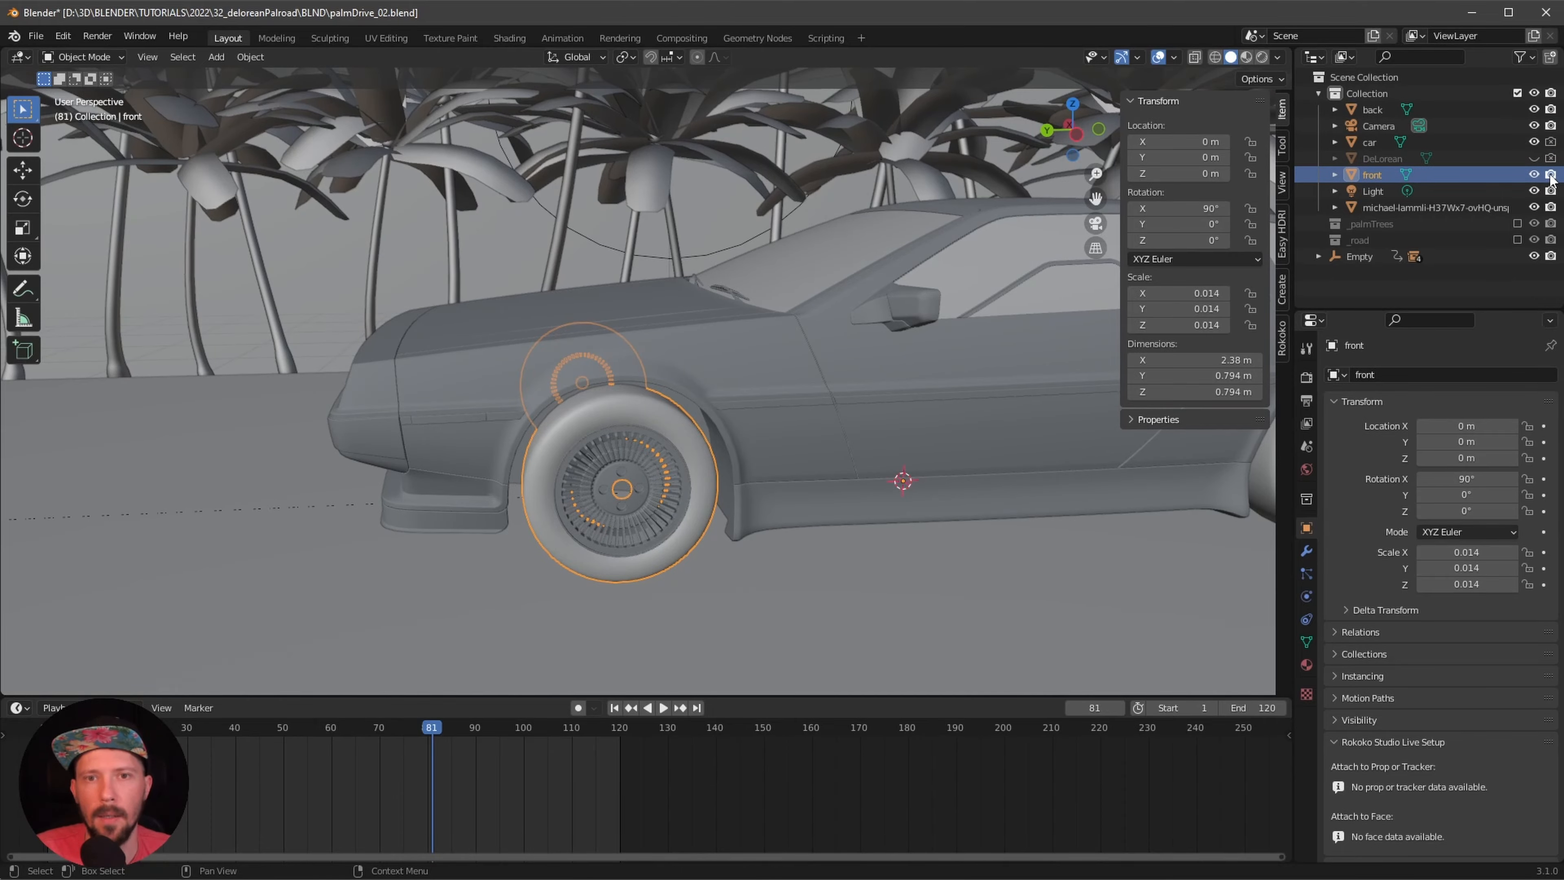
middle_drag(1054, 414, 1139, 320)
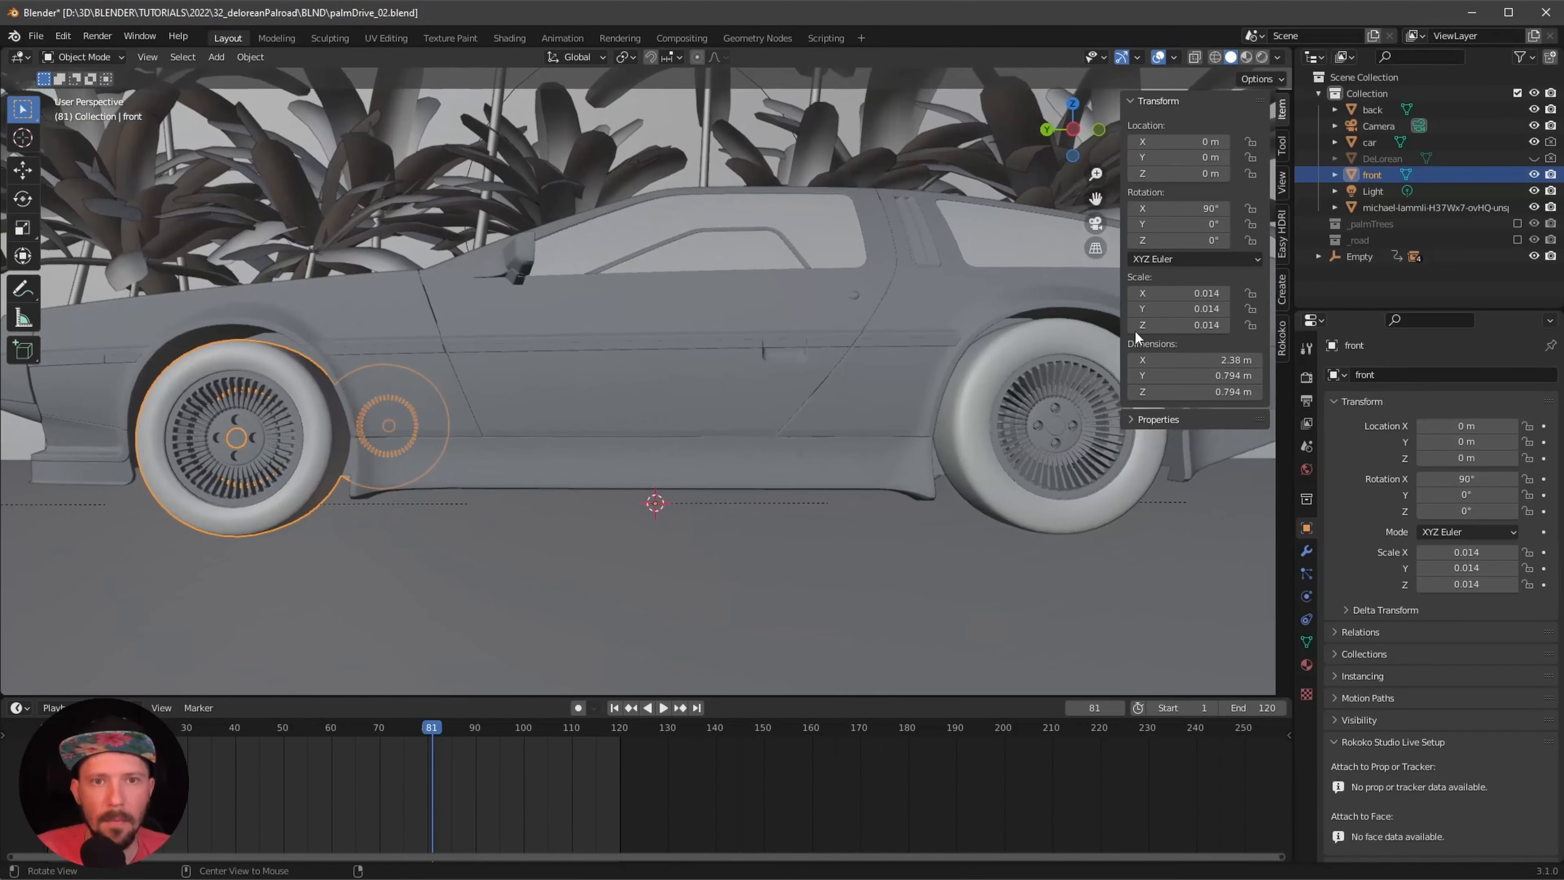
ctrl+click(1375, 142)
ctrl+click(1379, 111)
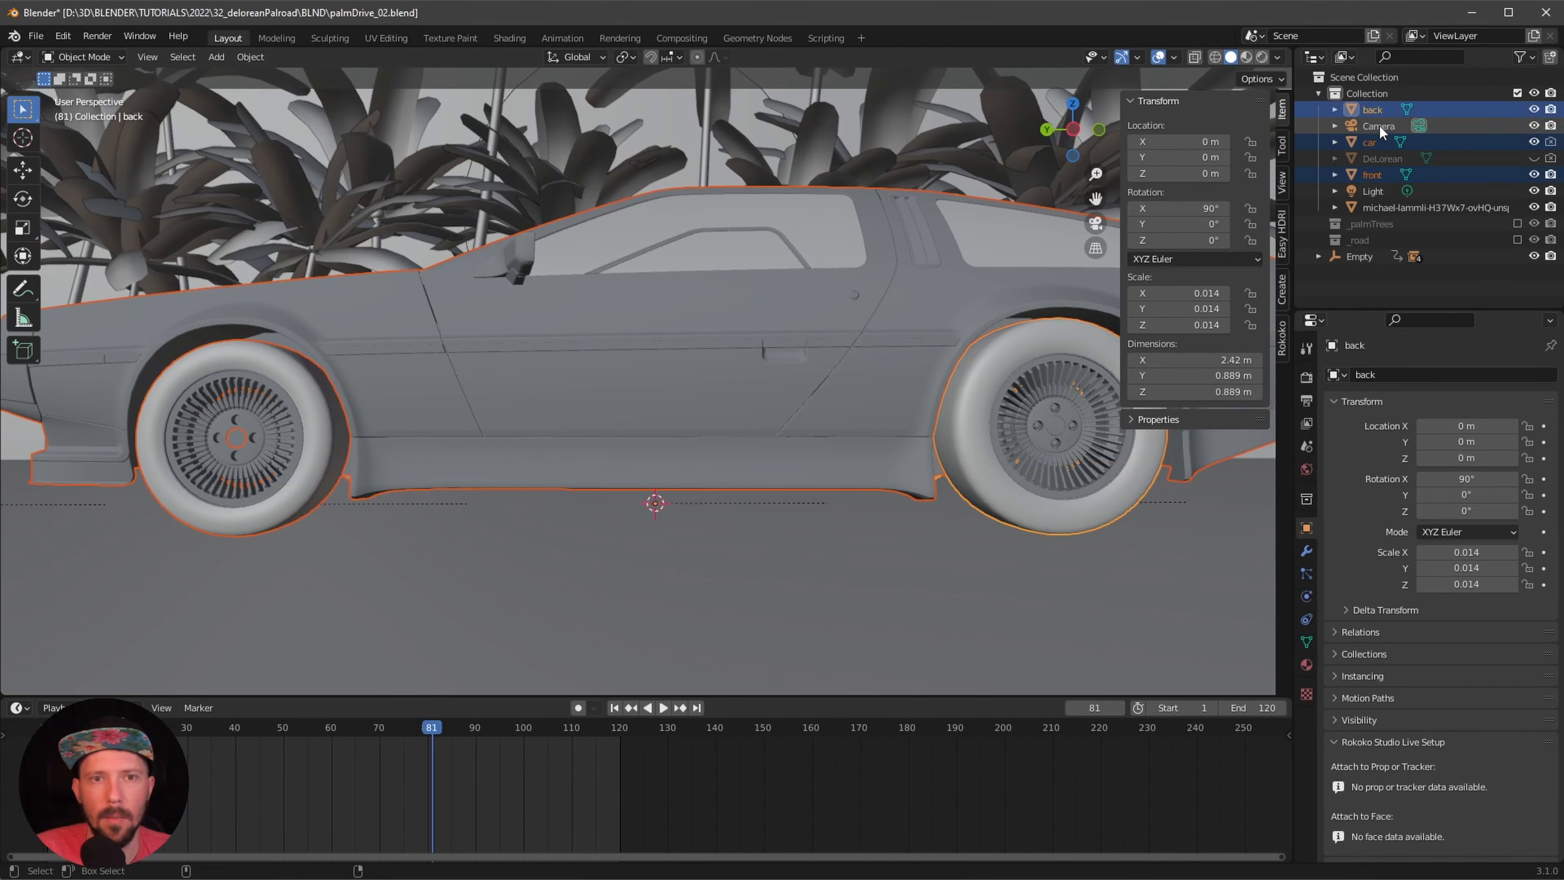
key(m)
click(1386, 132)
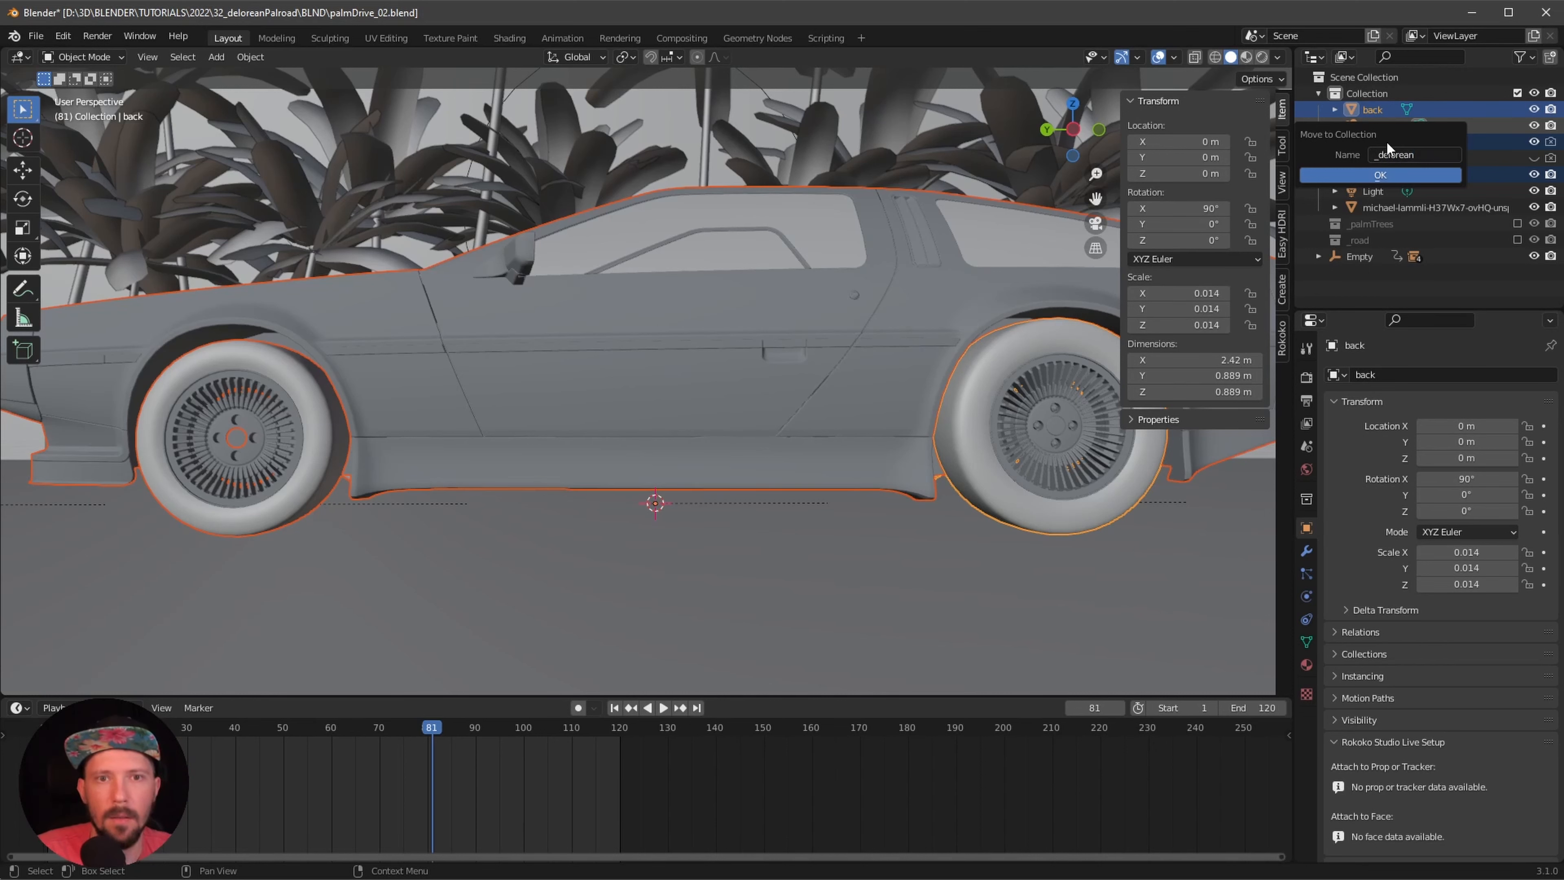
key(Return)
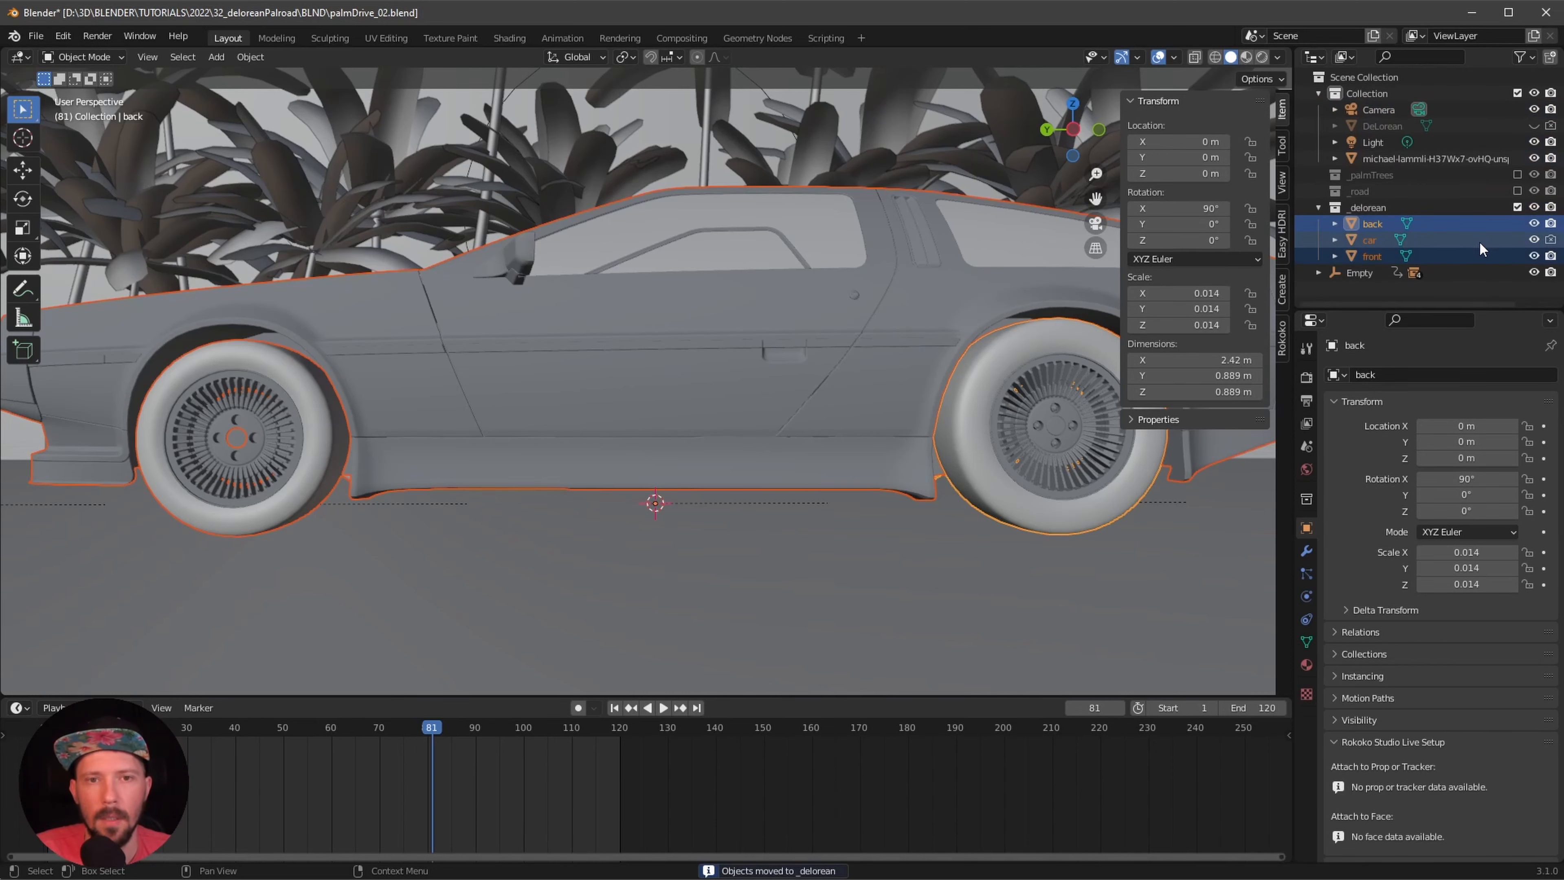
- Select the car, front and back objects in turn and try rotating the back wheels about the global X axis
middle_drag(958, 559, 1033, 528)
click(1033, 529)
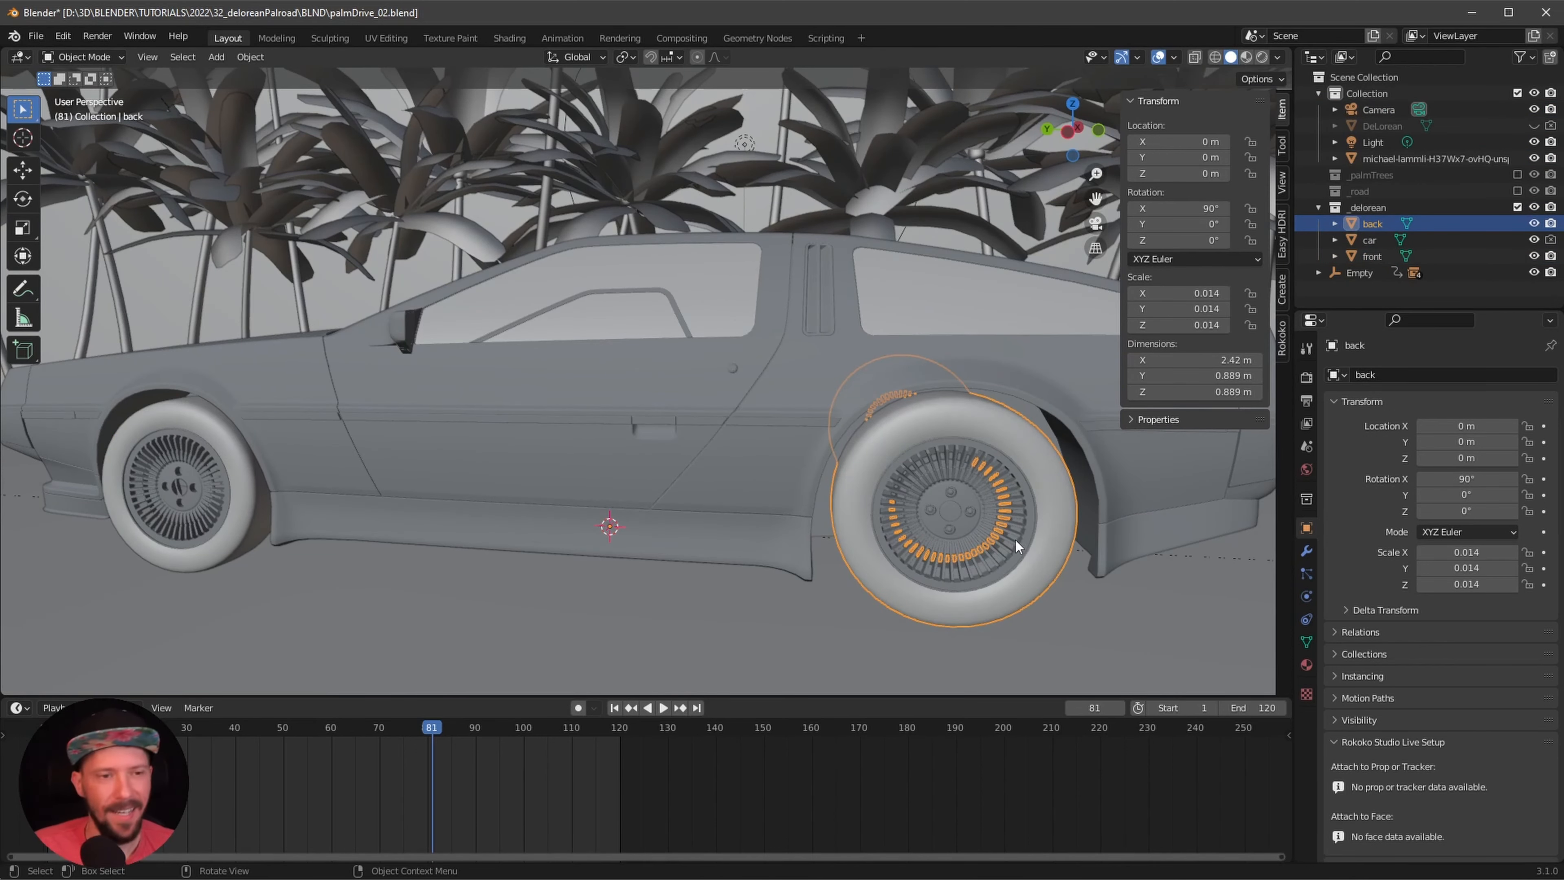
middle_drag(927, 589, 931, 582)
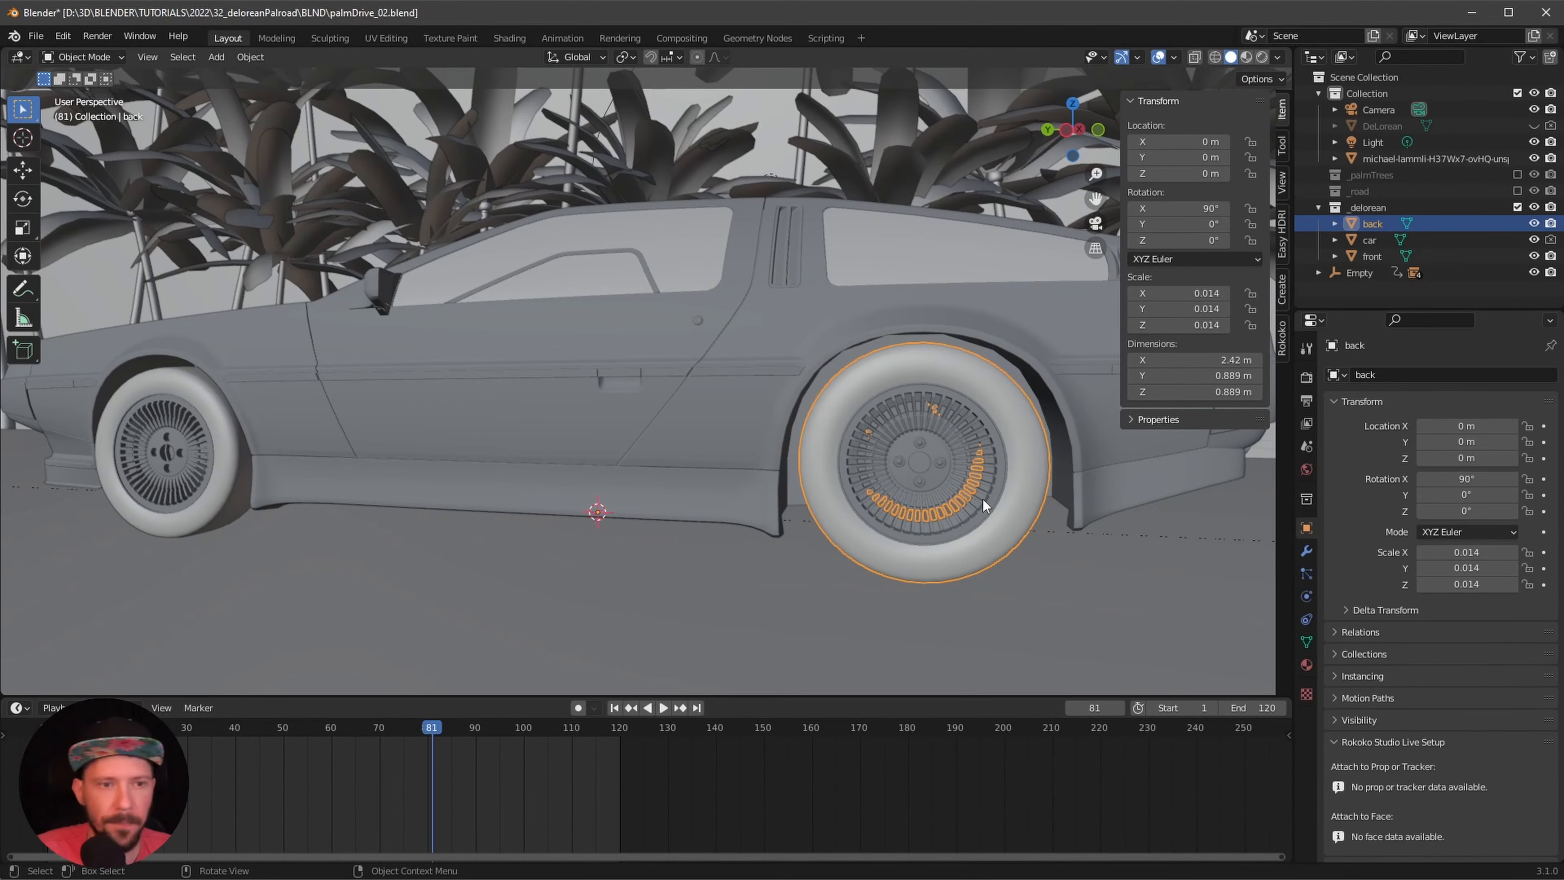
click(1359, 240)
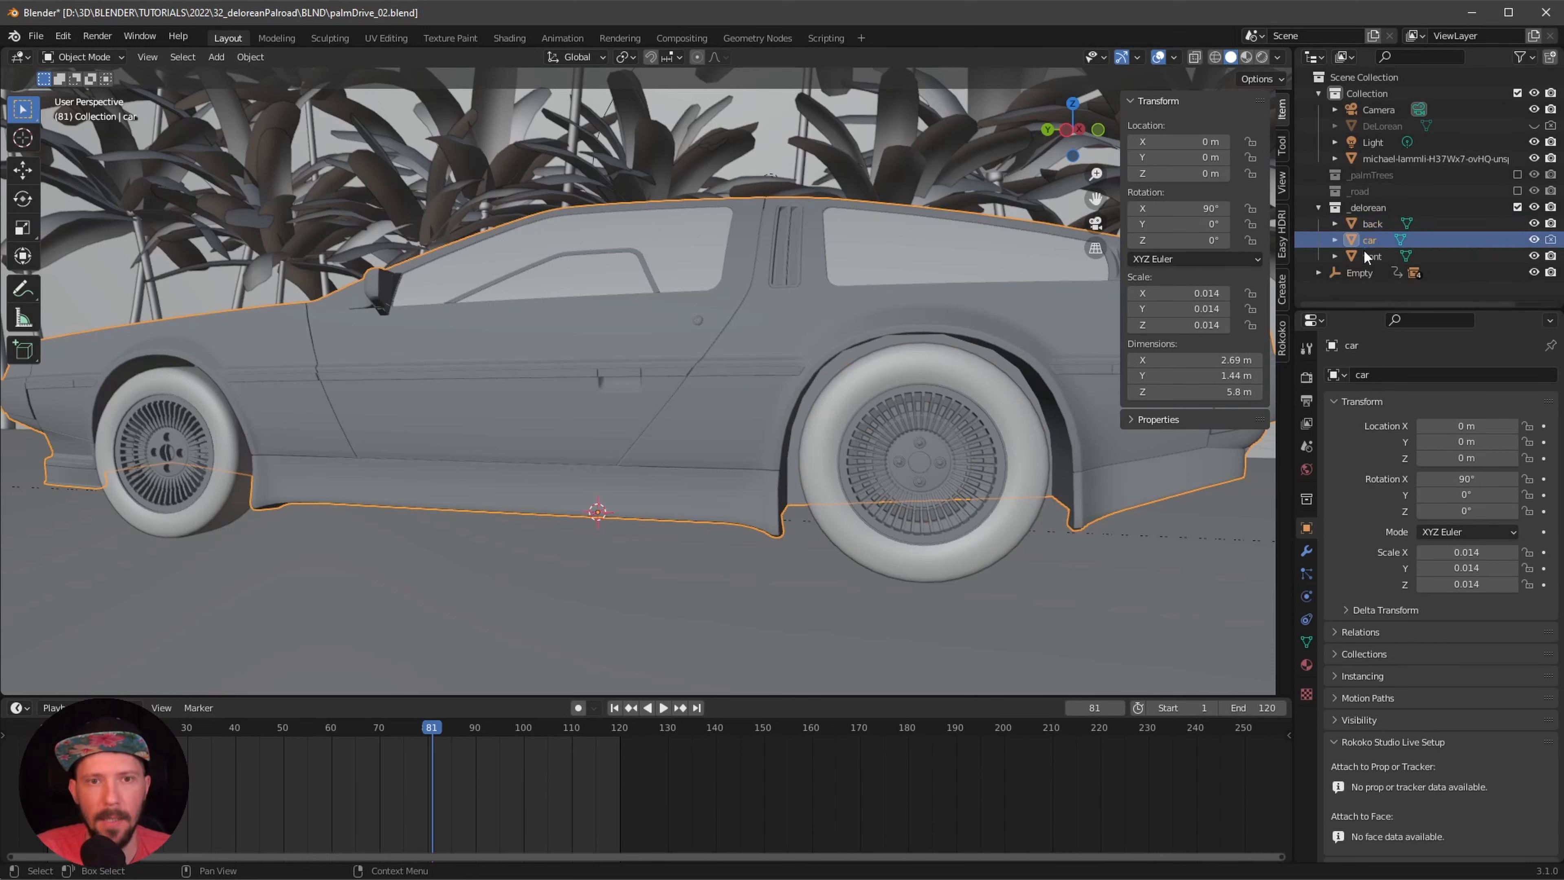
click(1366, 256)
click(1368, 224)
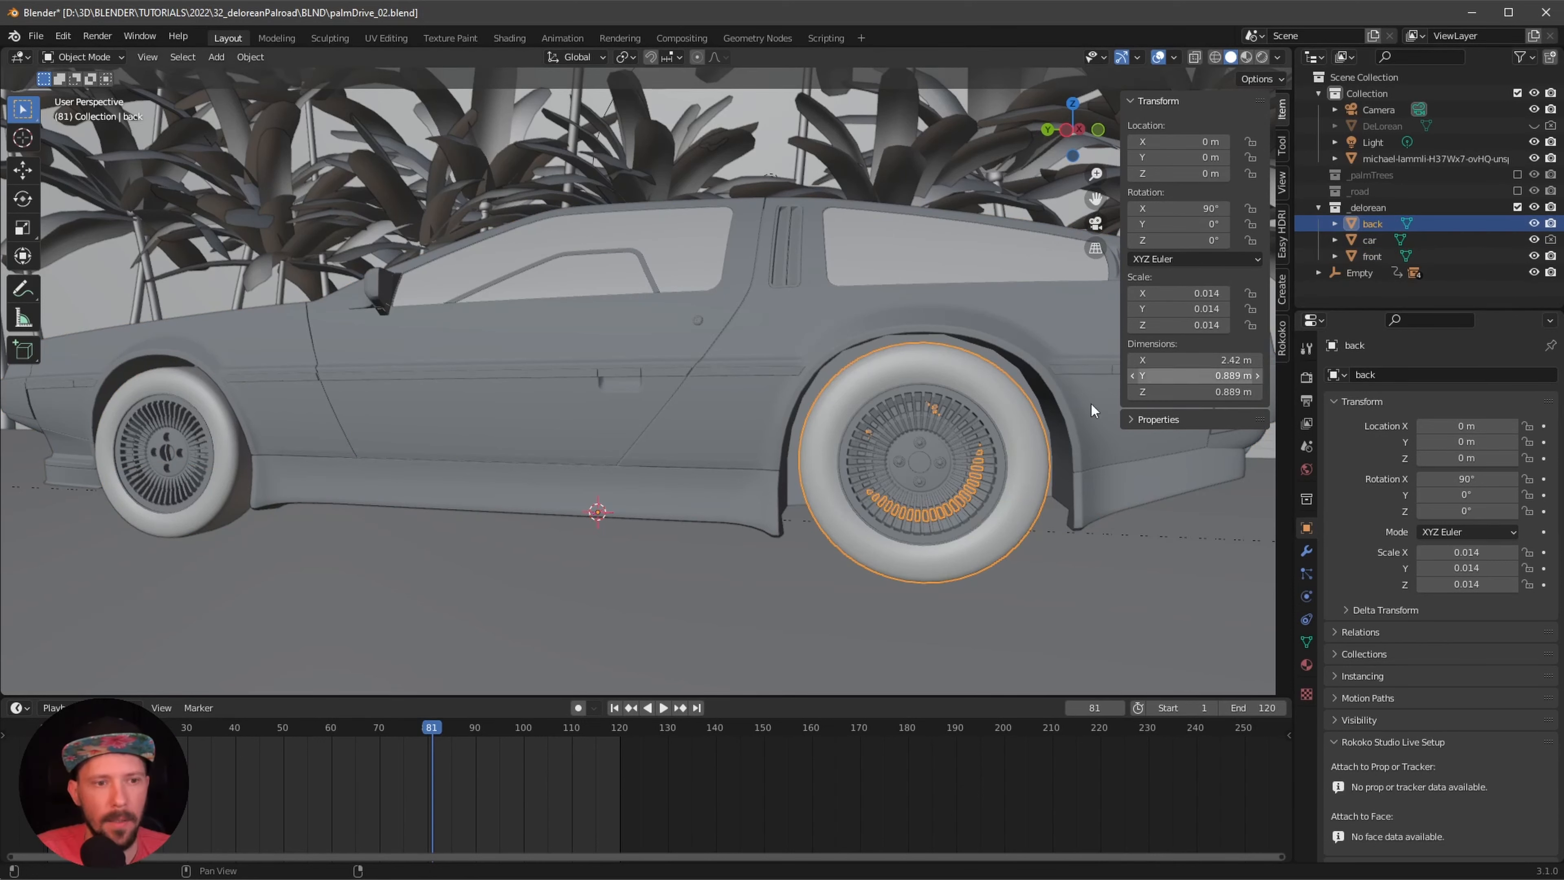
key(r)
key(x)
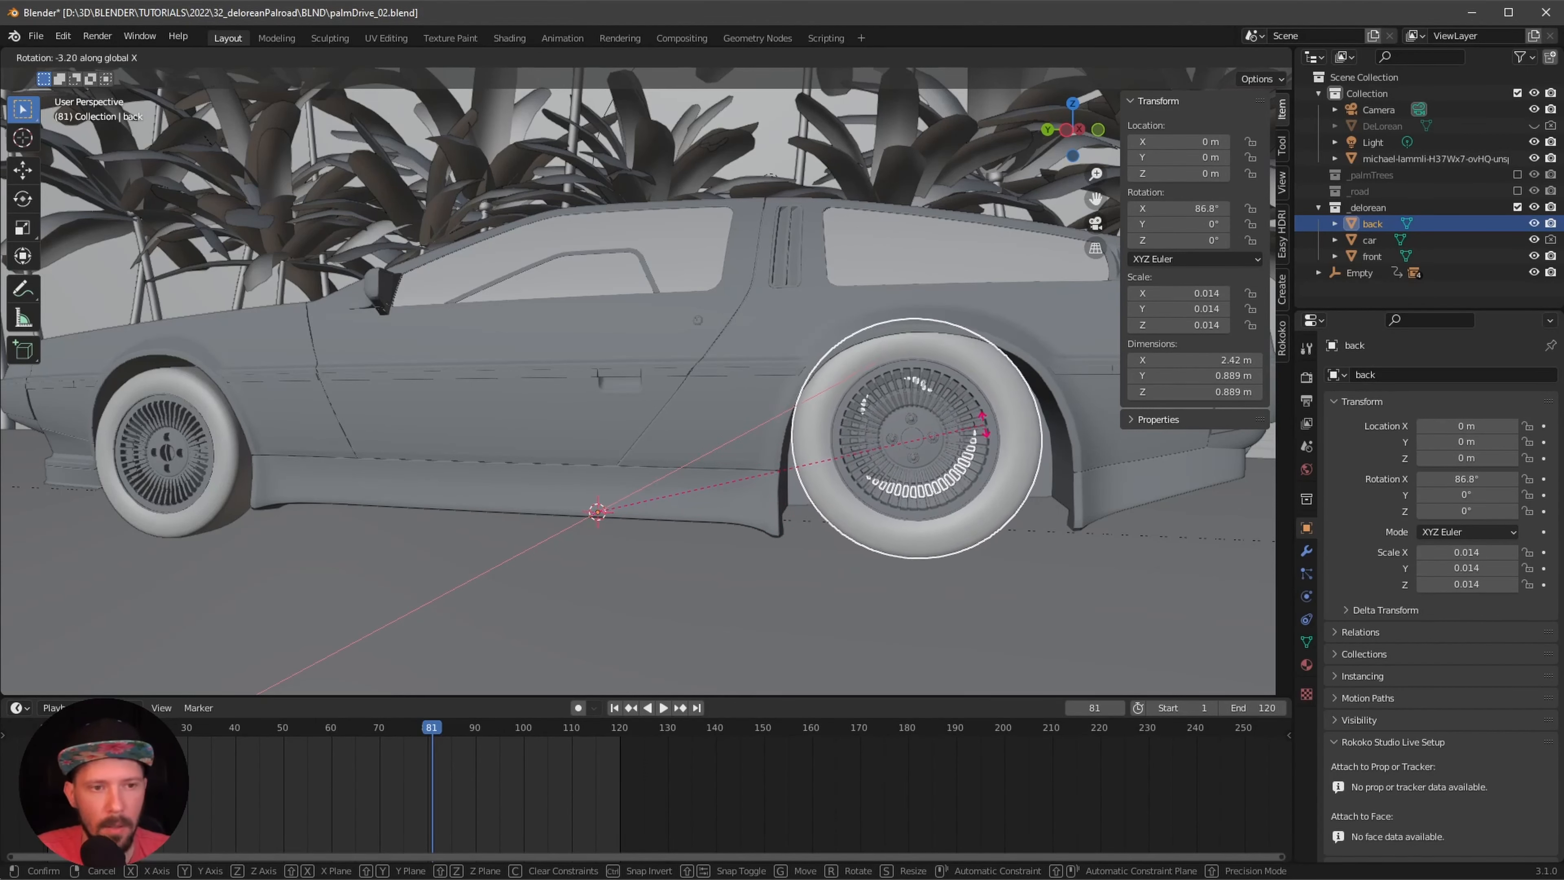
right_click(988, 426)
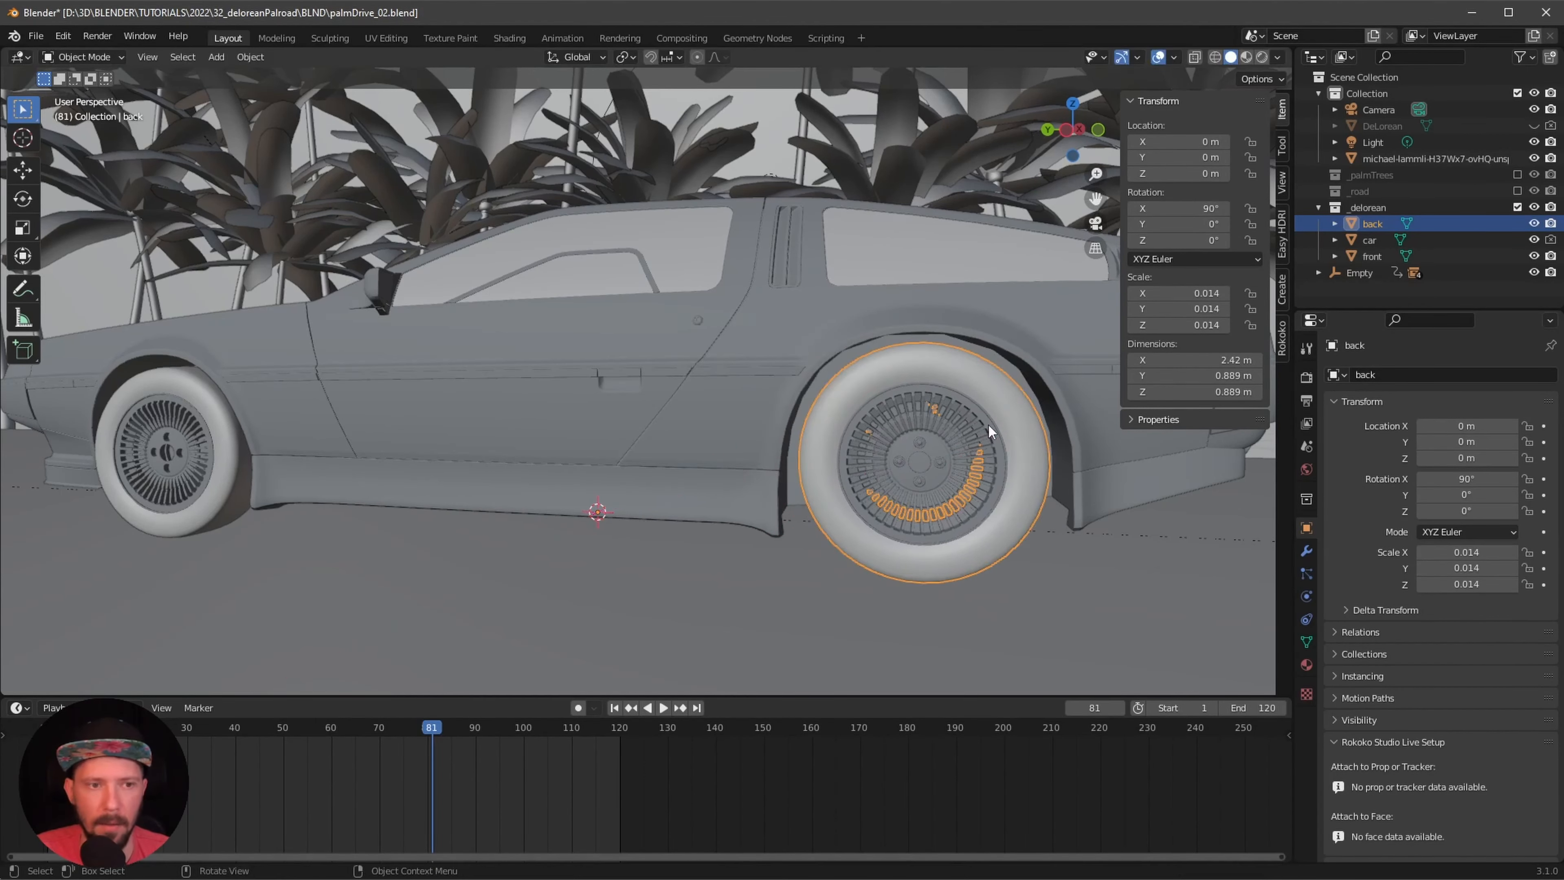
middle_drag(937, 506, 969, 535)
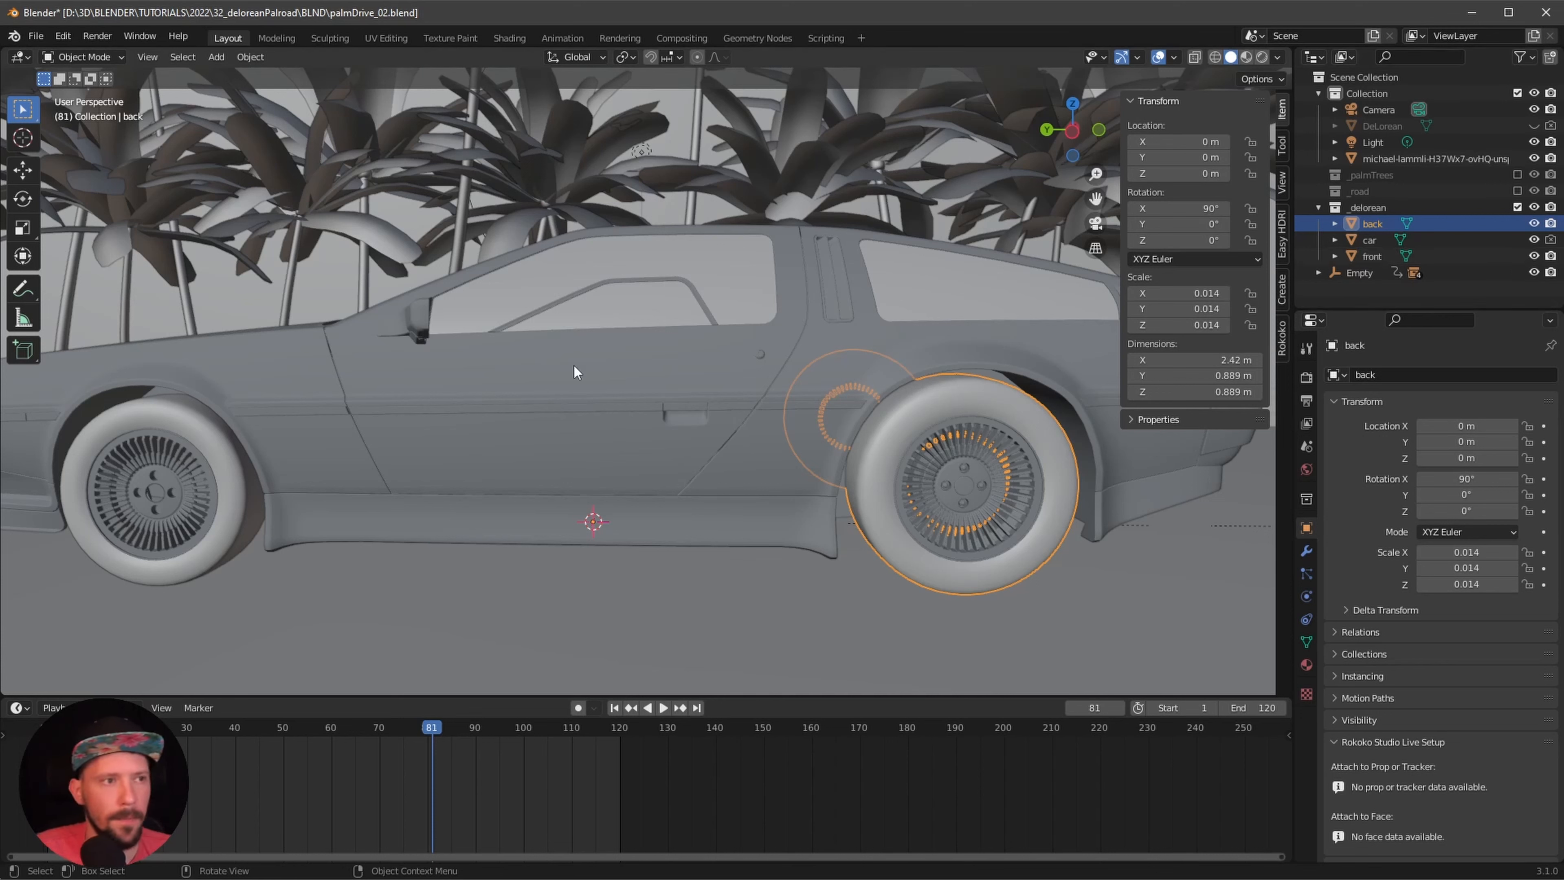
- Set the origin of the back wheels object to its geometry
click(249, 56)
mouse_move(284, 79)
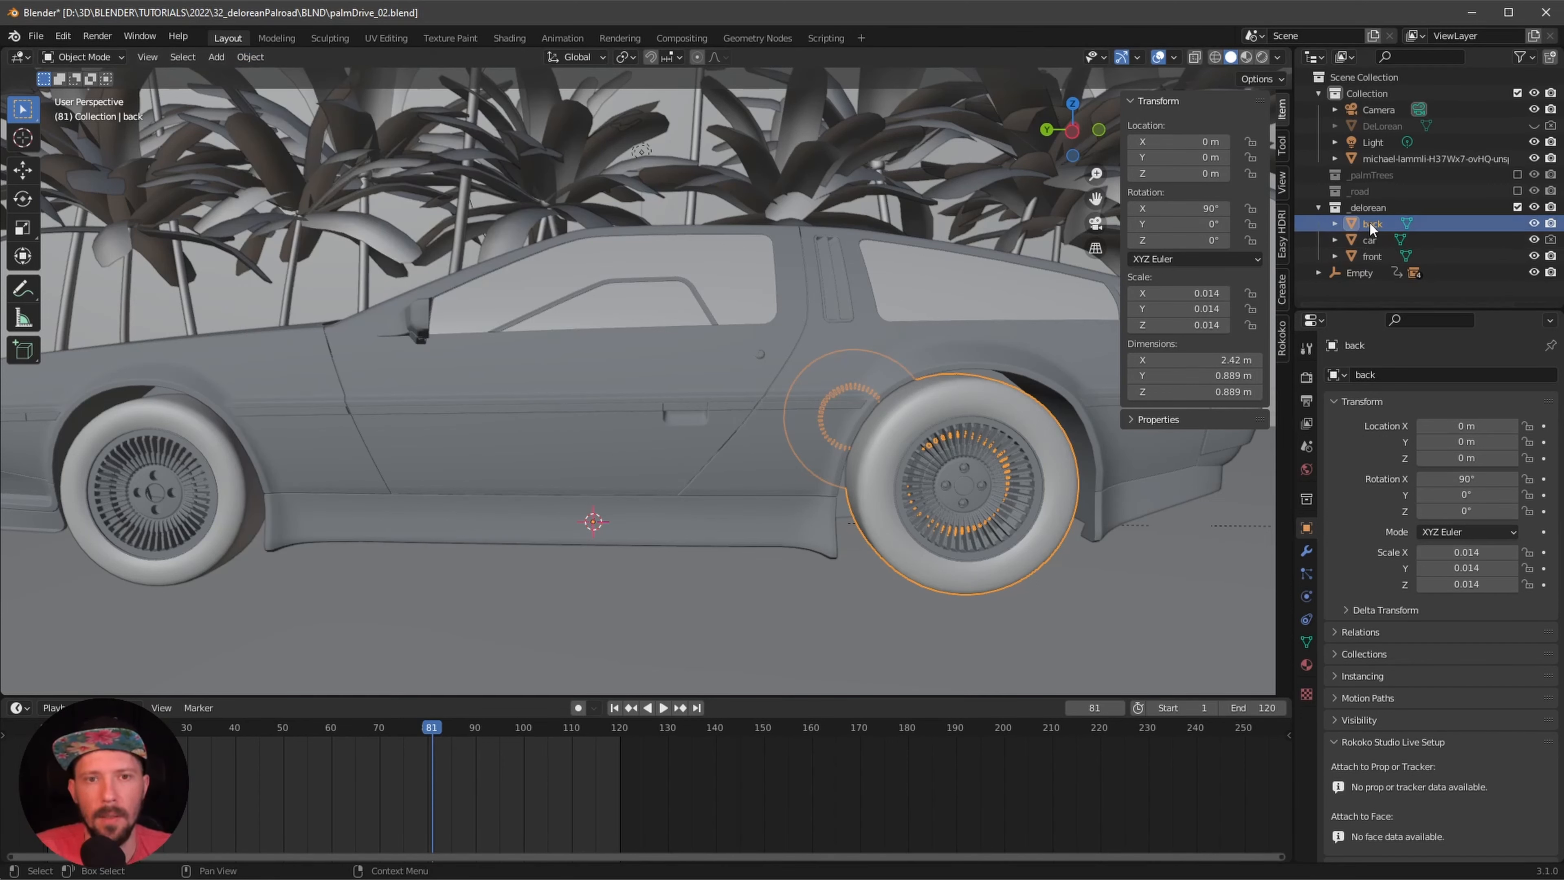
click(250, 56)
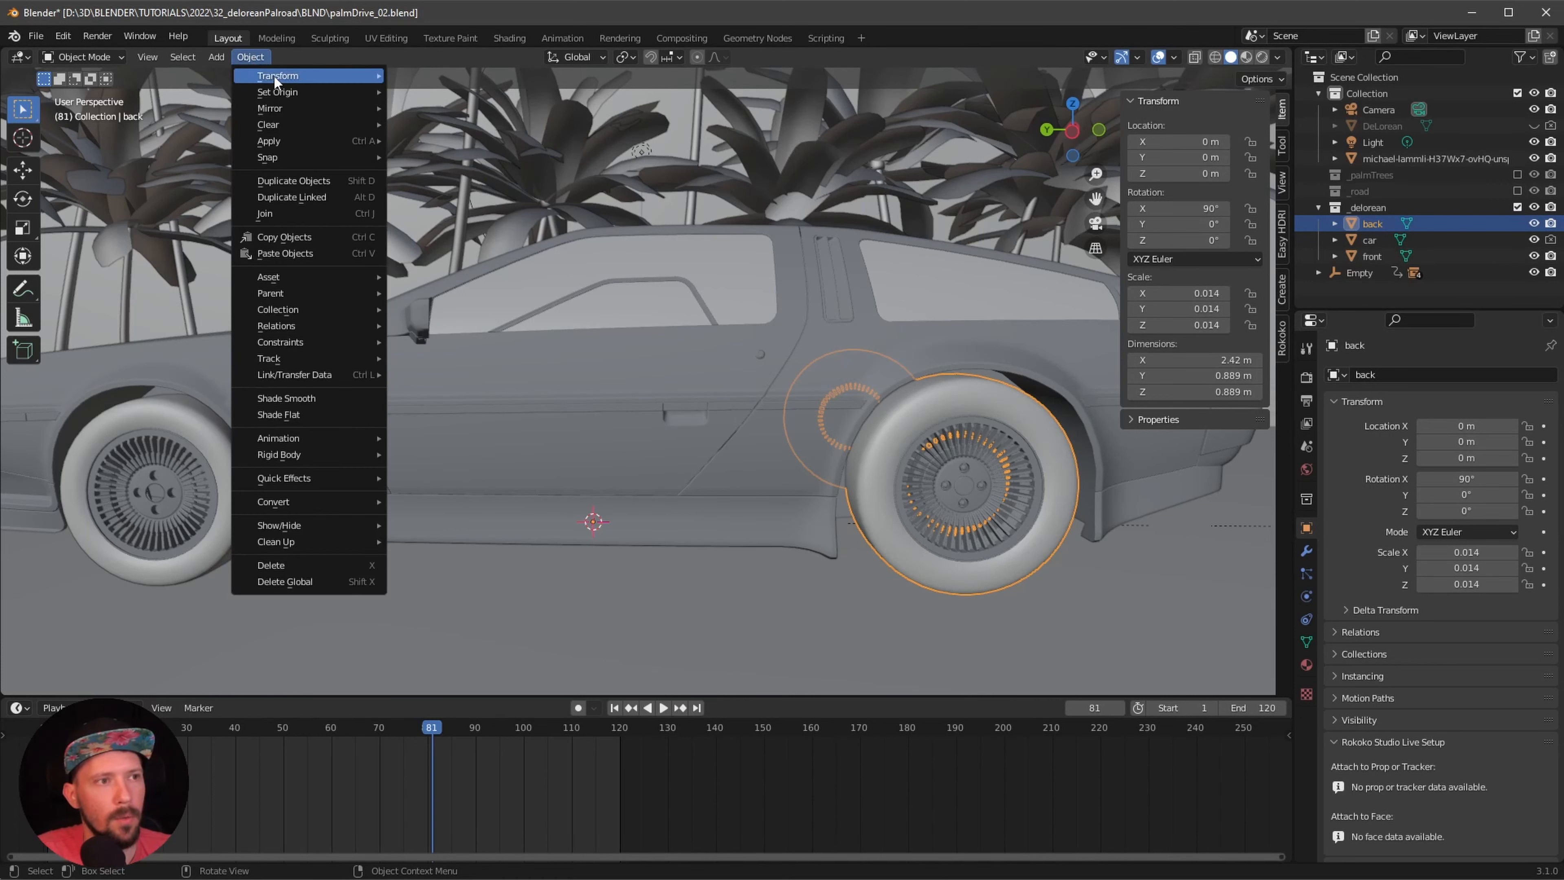
mouse_move(336, 91)
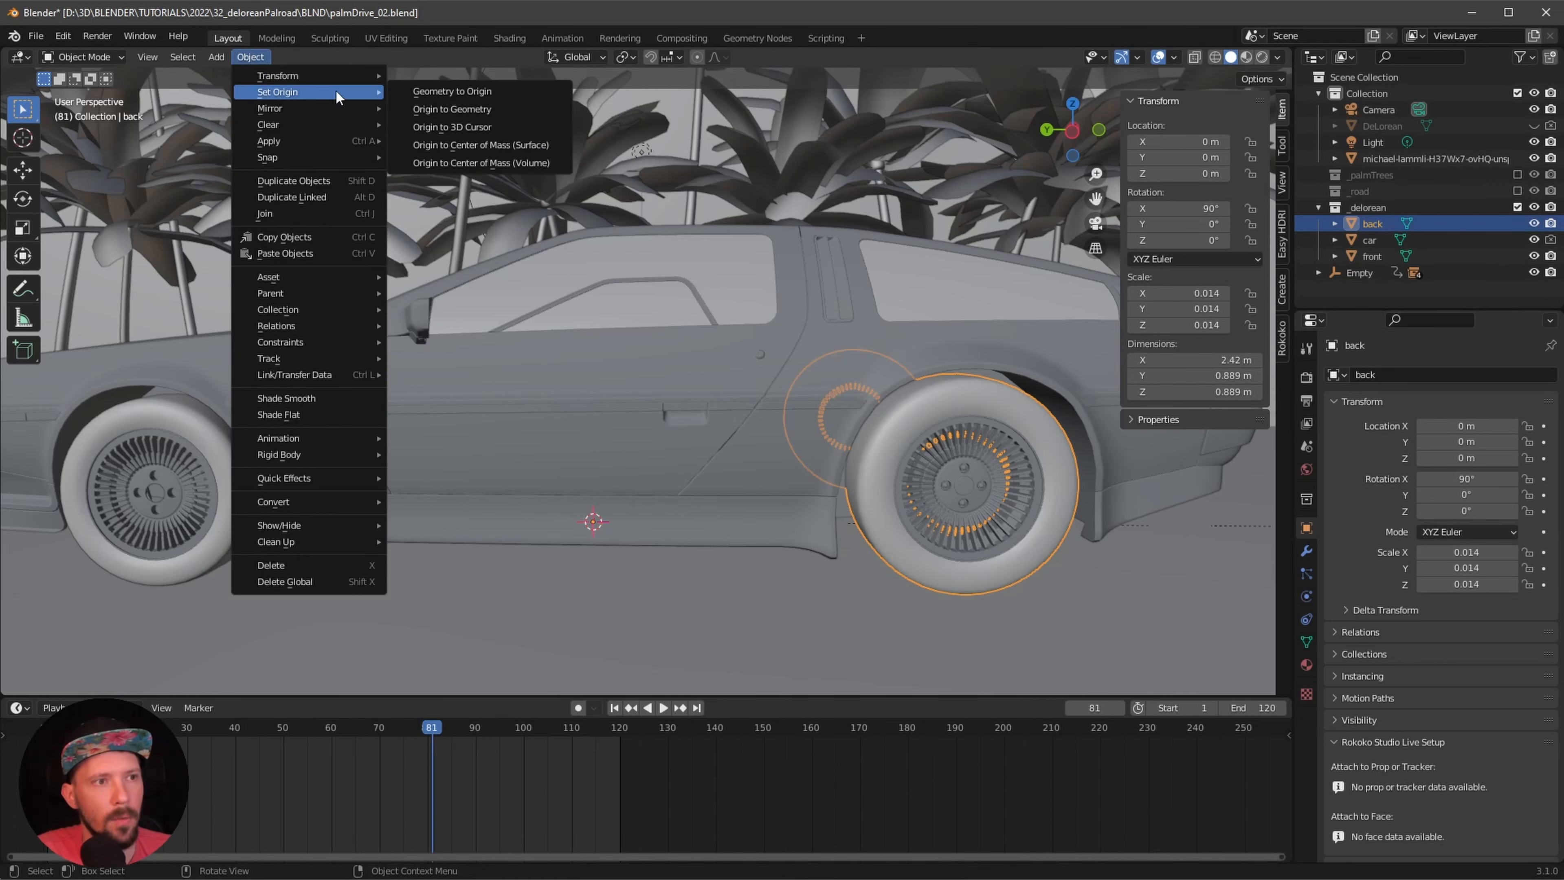
click(474, 111)
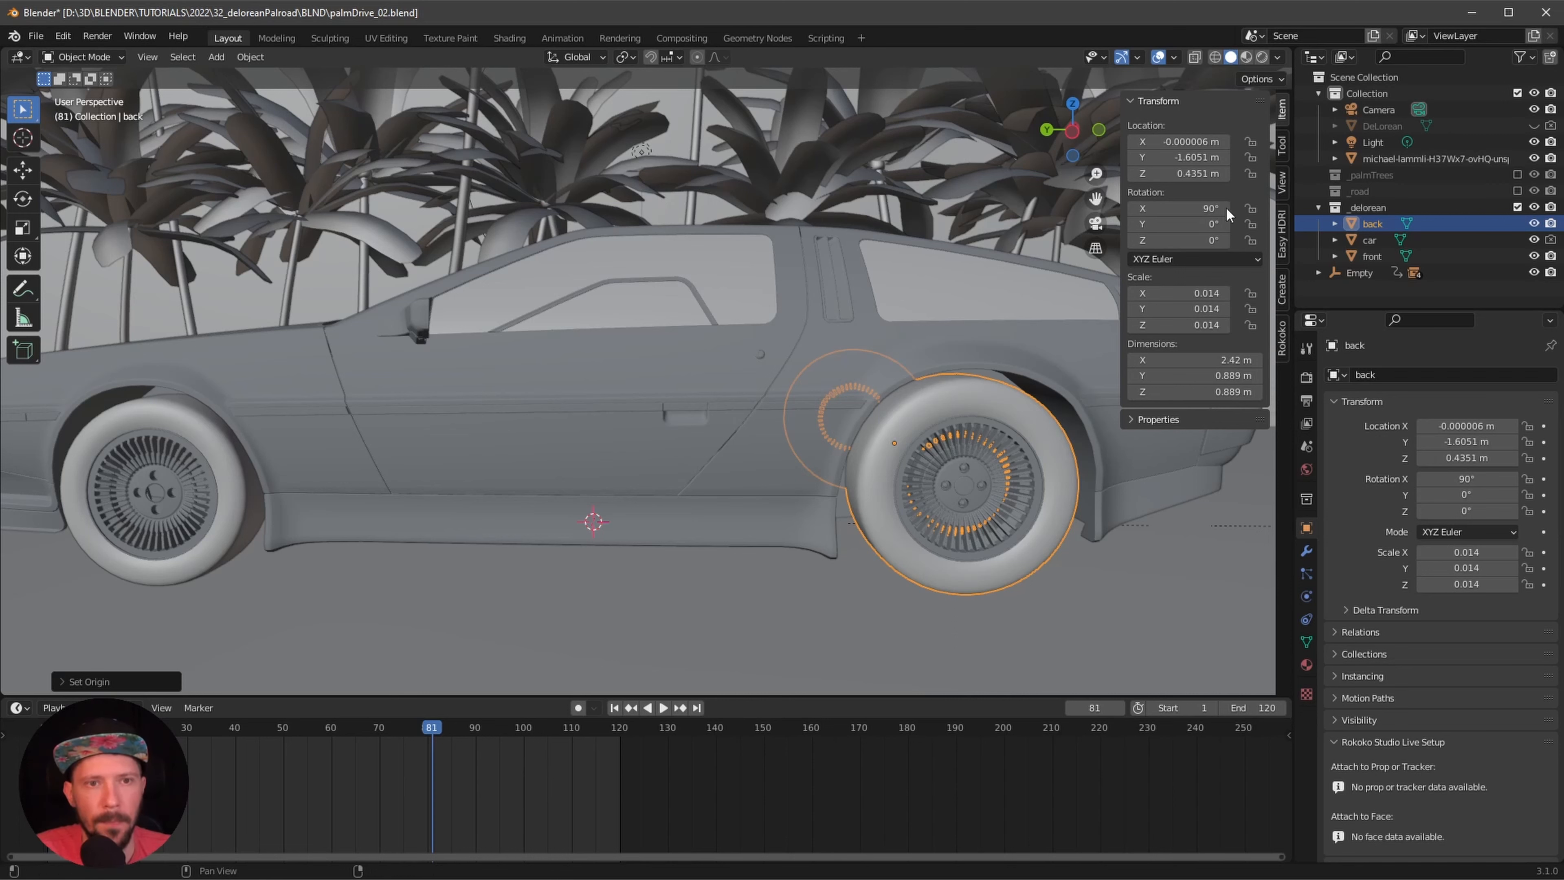
- Test spinning the back wheels by varying their X rotation and set it back to 90°
drag(1179, 208, 1063, 254)
drag(1179, 208, 1203, 205)
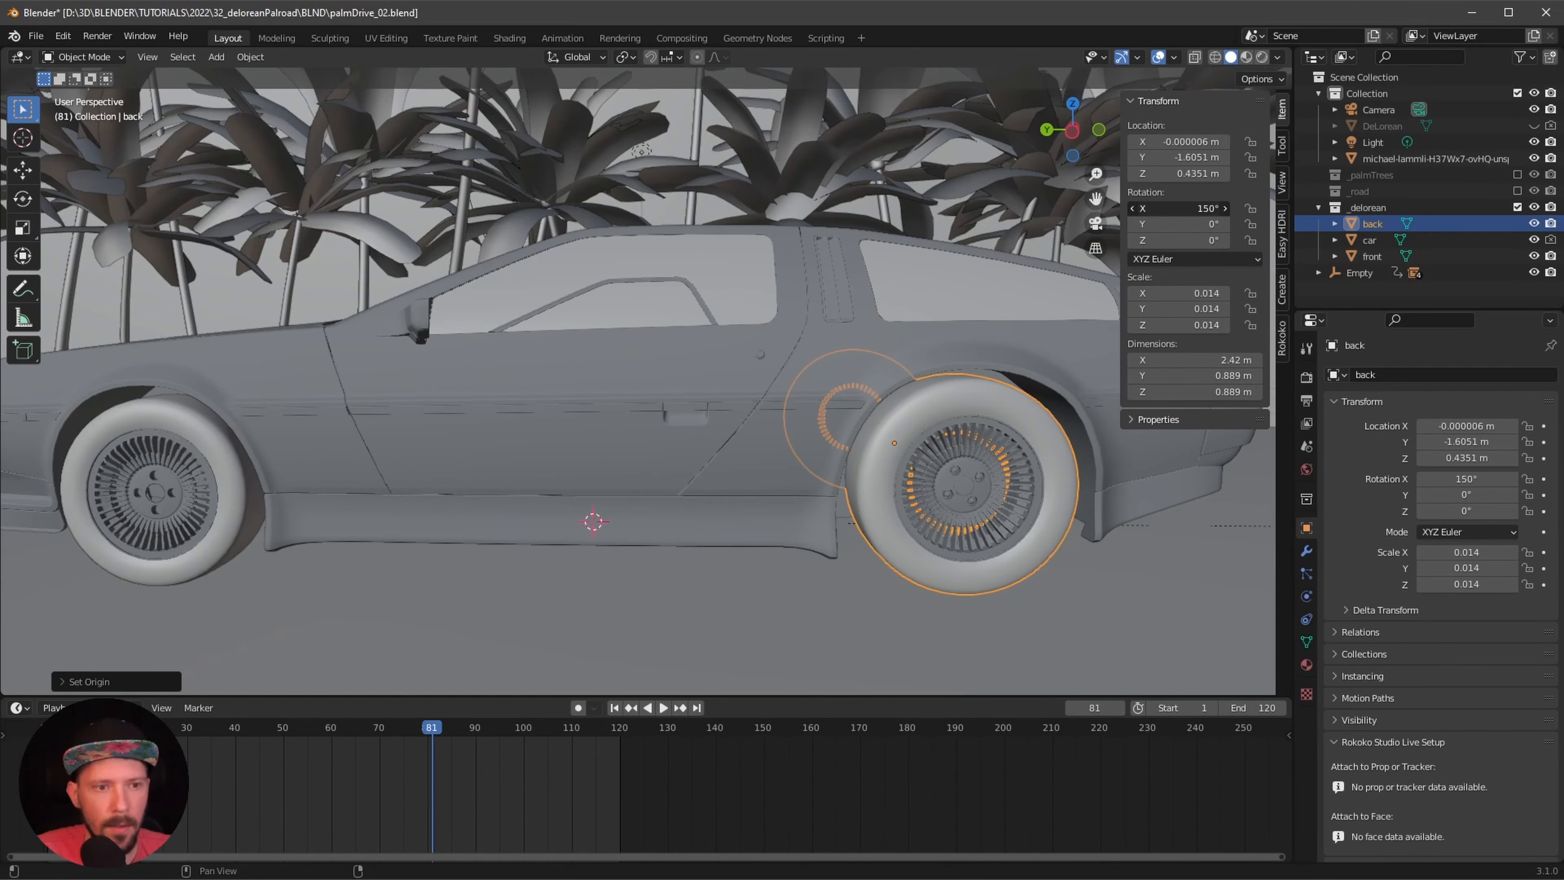
click(1202, 205)
text(90)
key(Return)
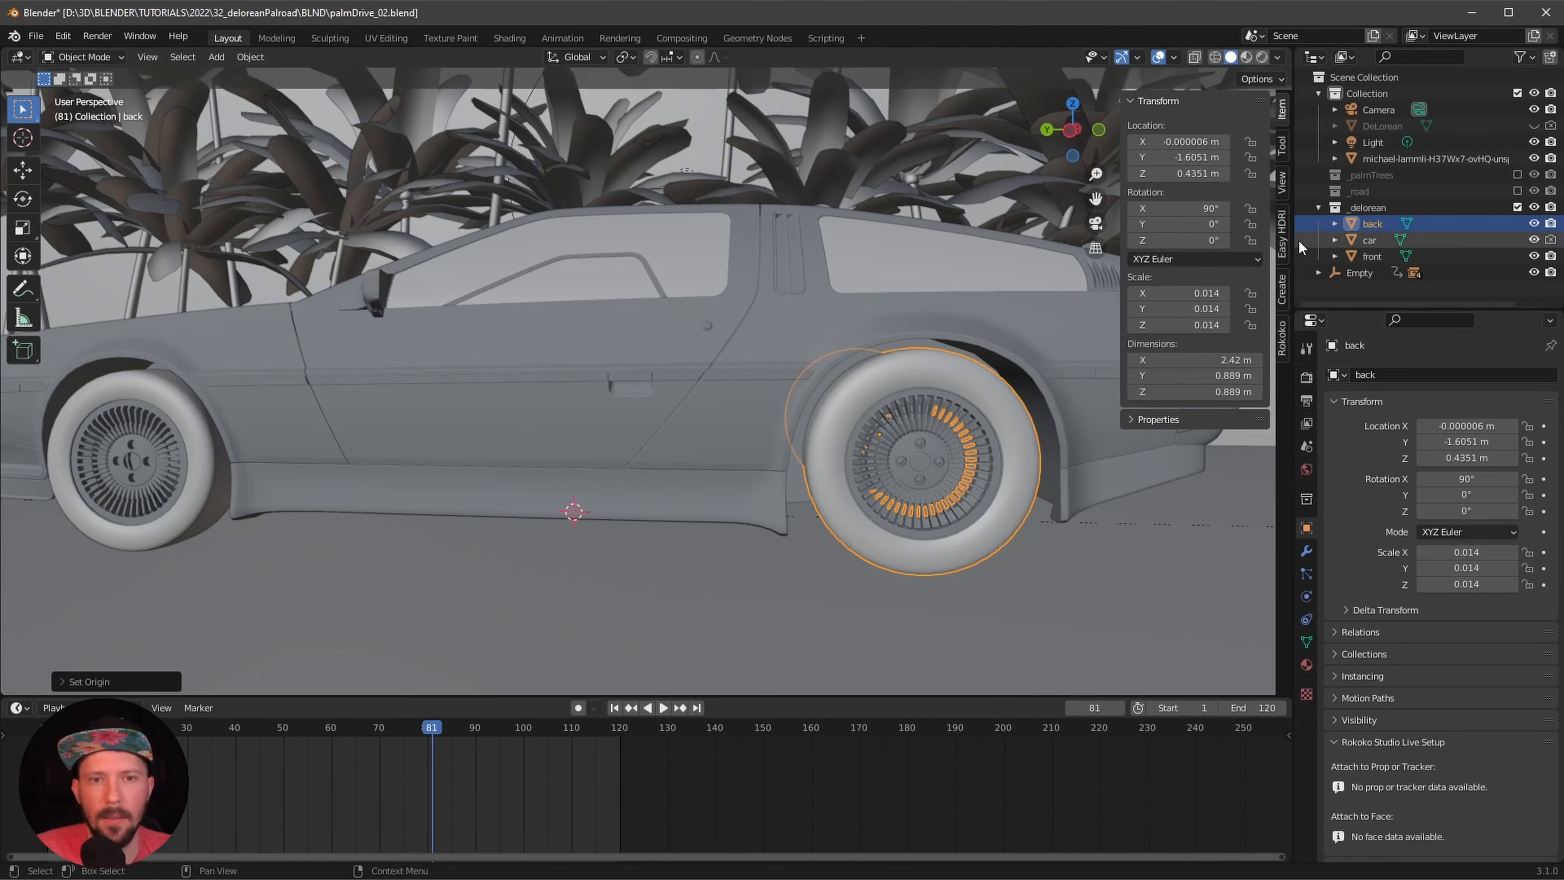
- Set the origin of the front wheels object to its geometry and test its X rotation
click(1368, 255)
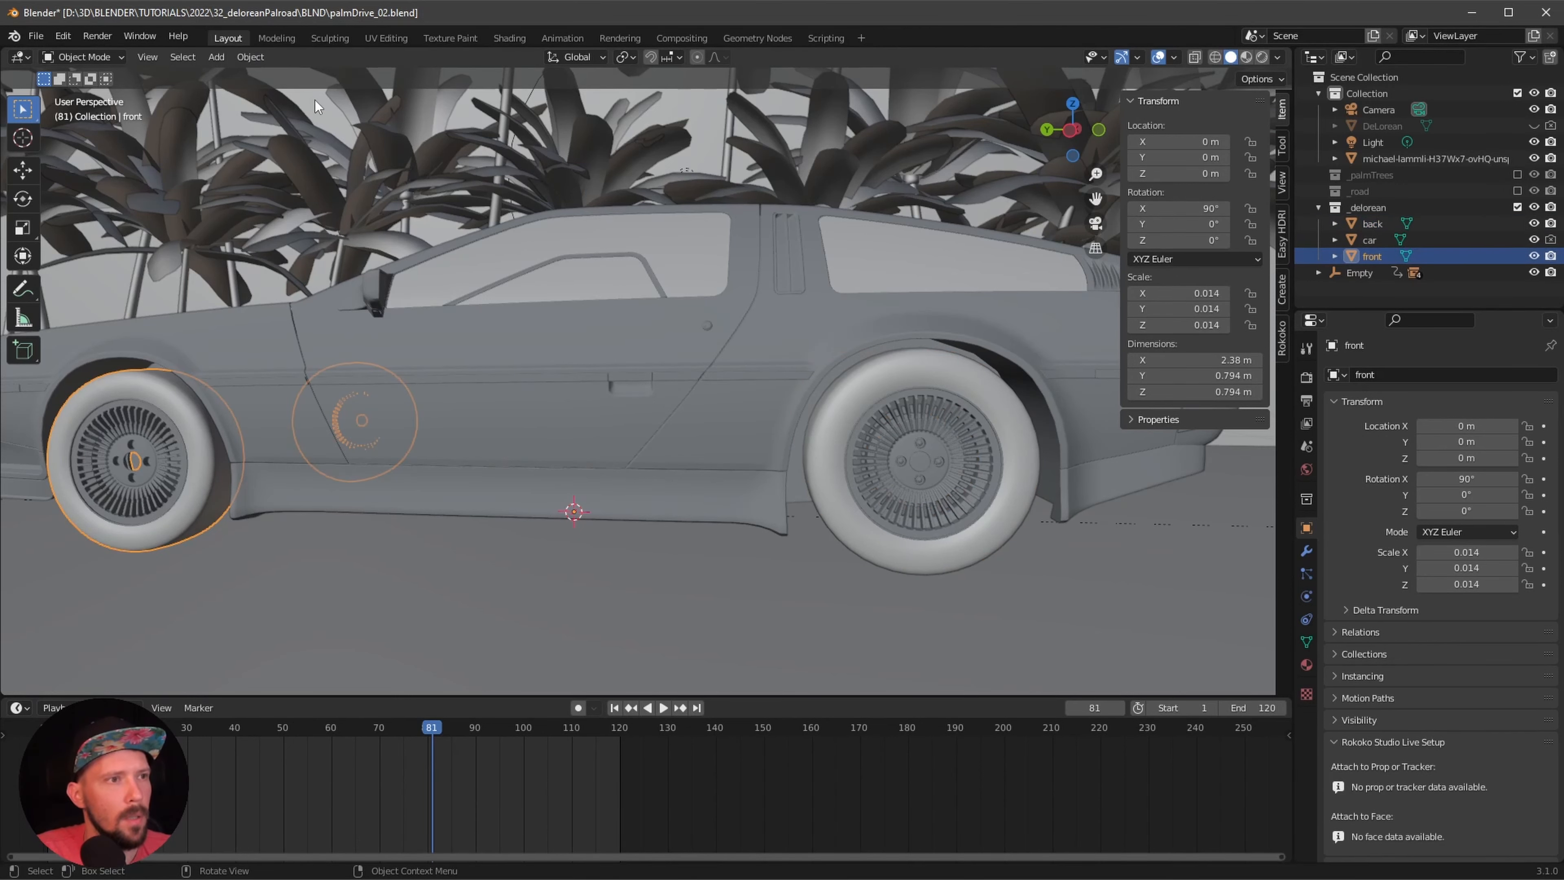
click(245, 57)
mouse_move(291, 96)
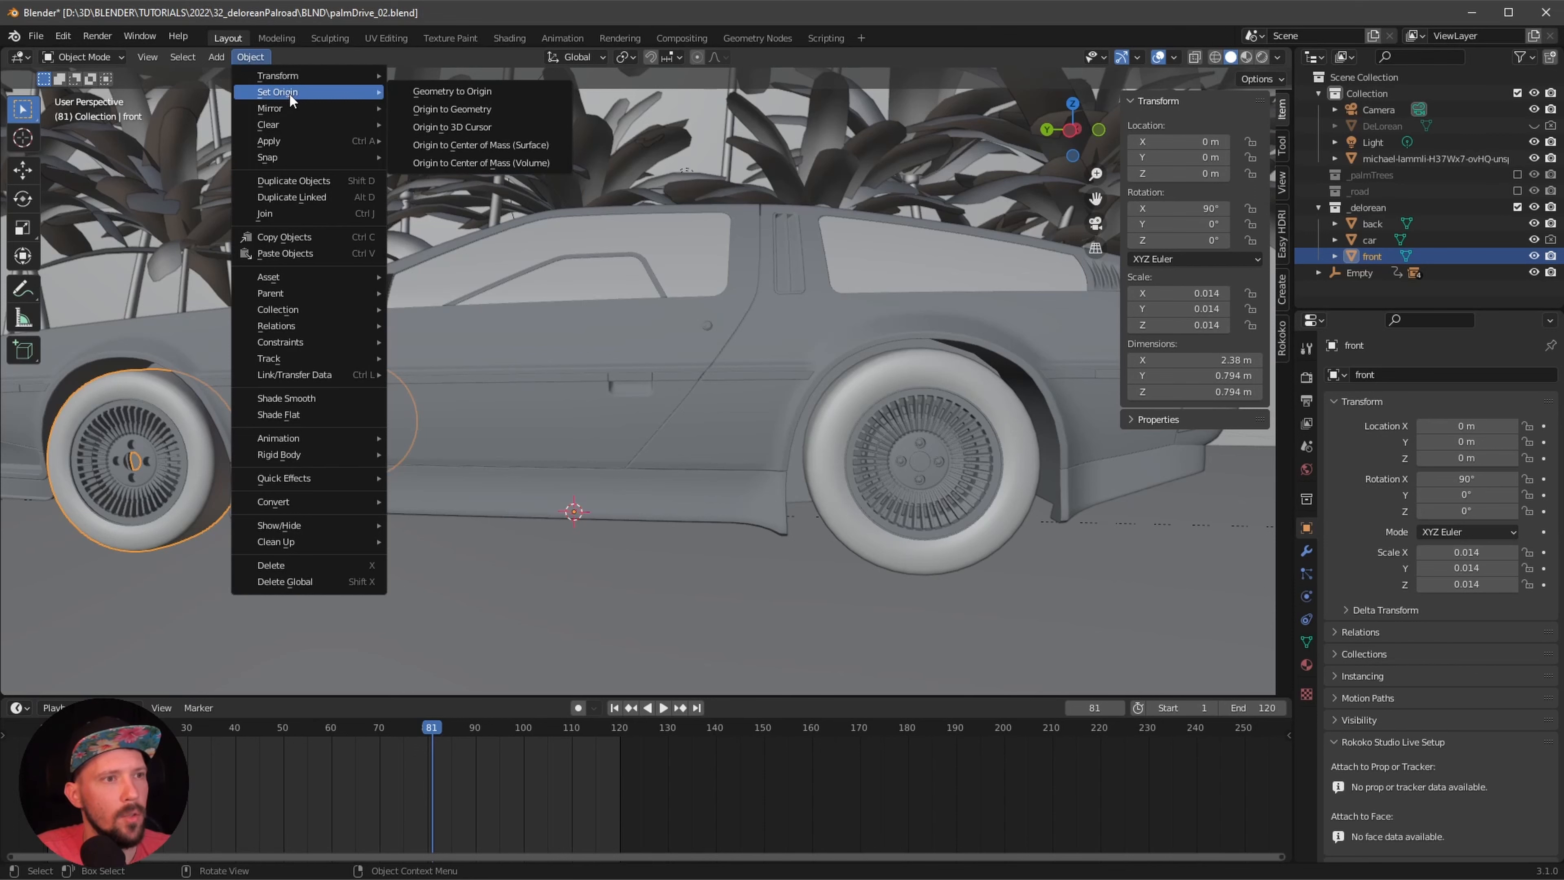
click(464, 108)
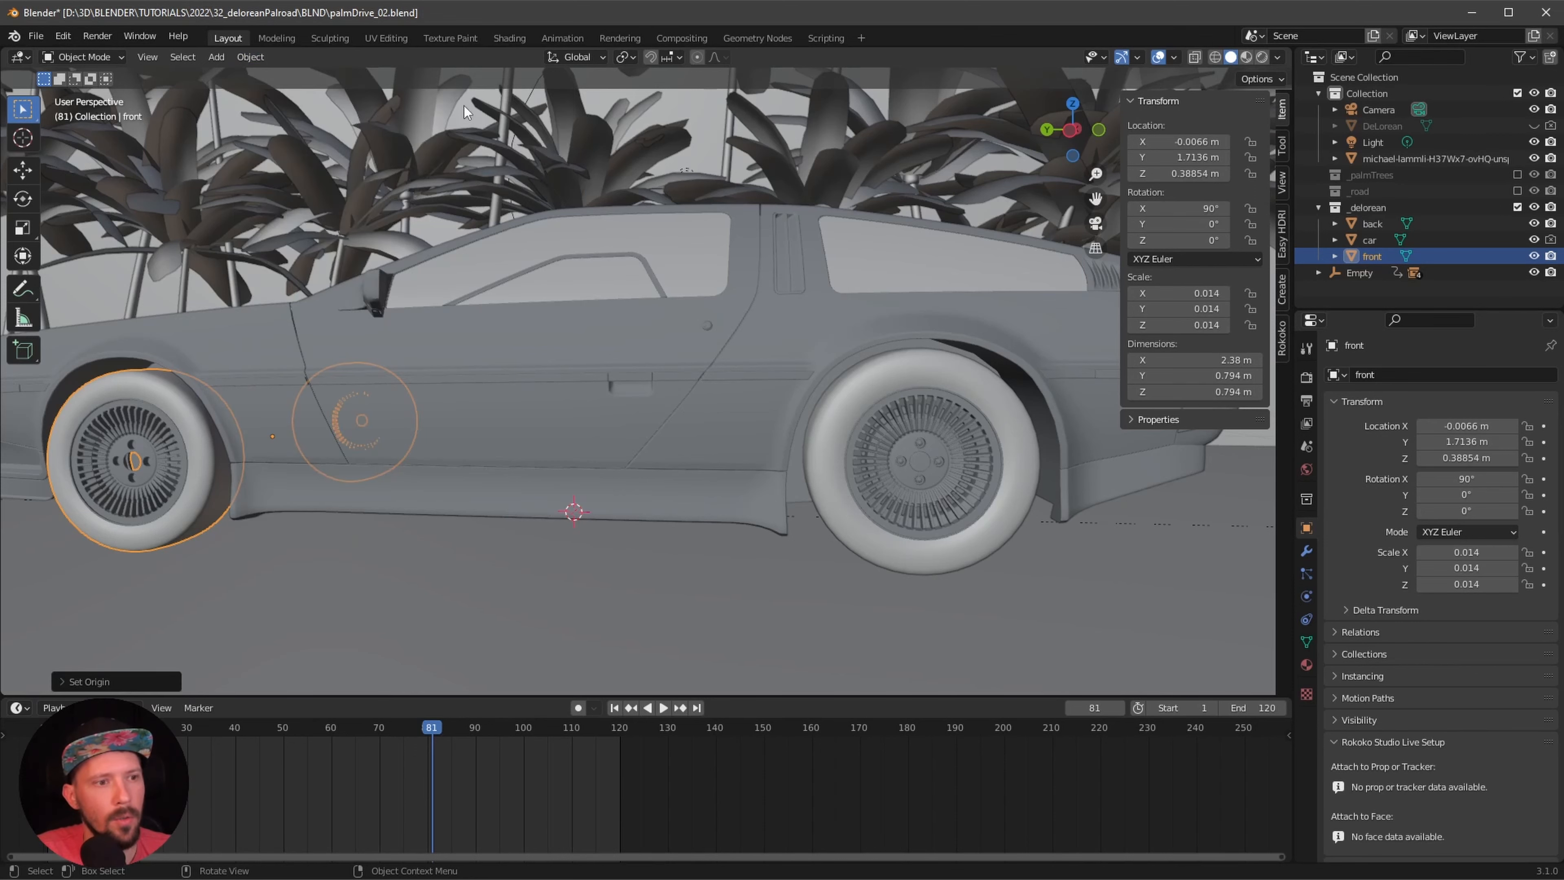
middle_drag(445, 424, 950, 285)
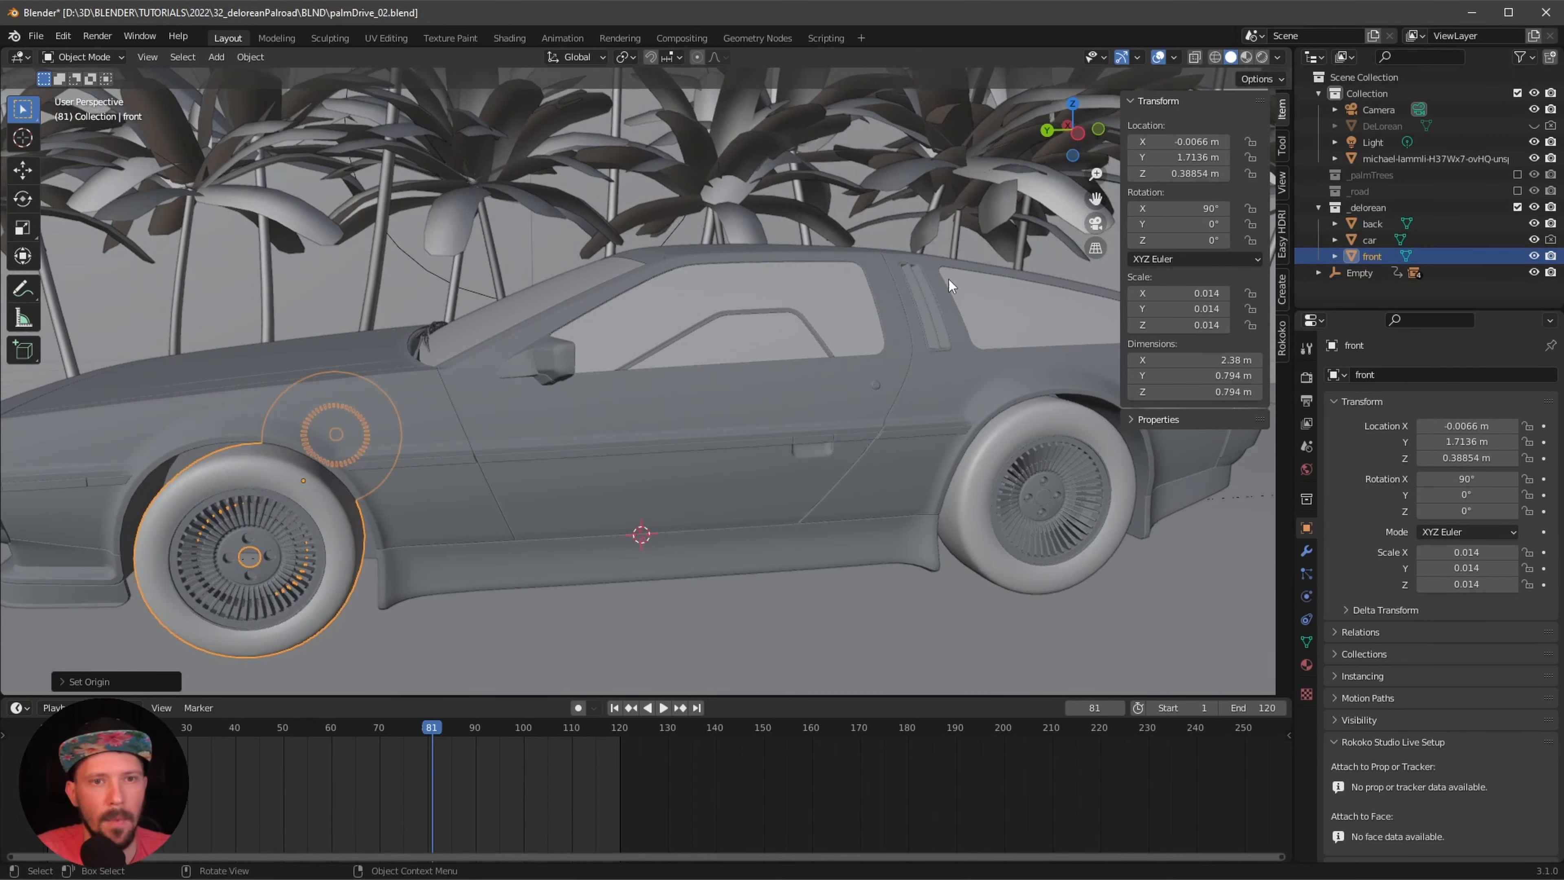
drag(1190, 205, 776, 417)
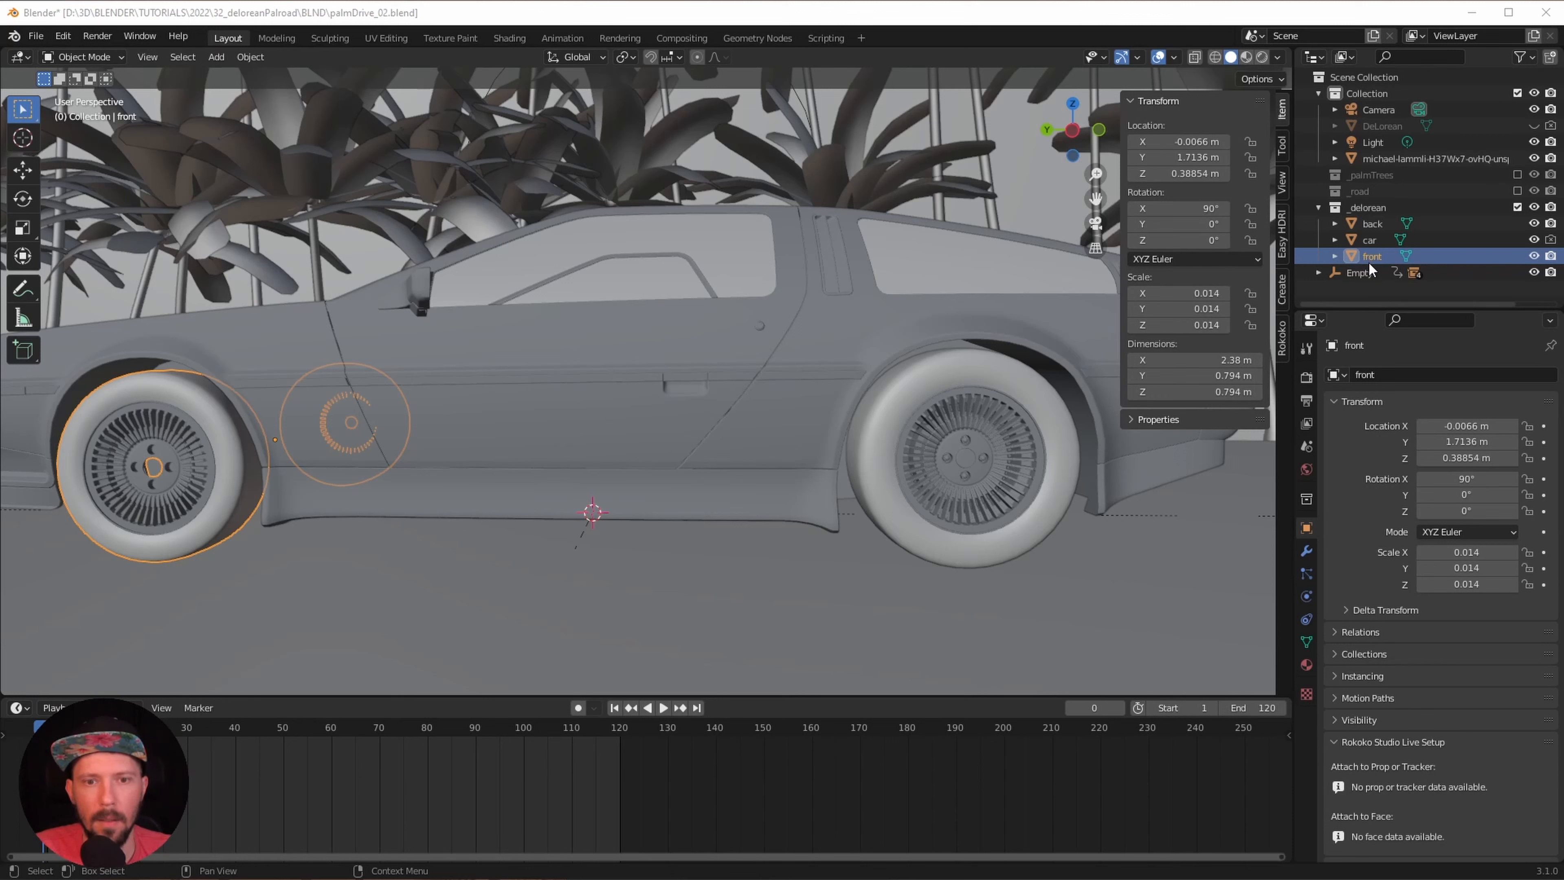
- Set the front wheels' X rotation to 0° and keyframe it at frame 0
click(1482, 478)
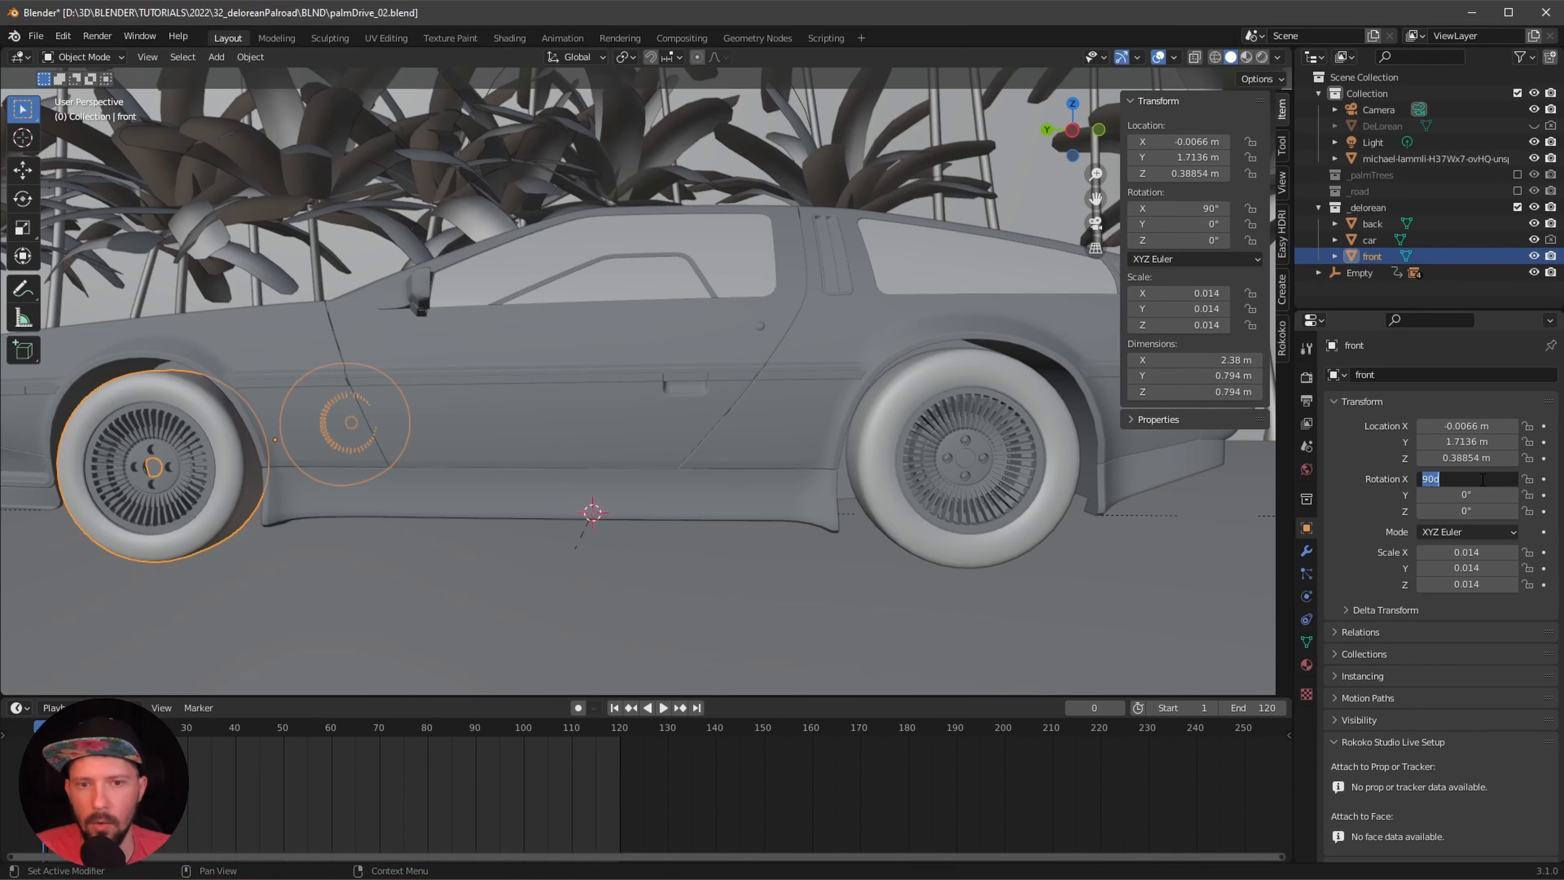
key(Return)
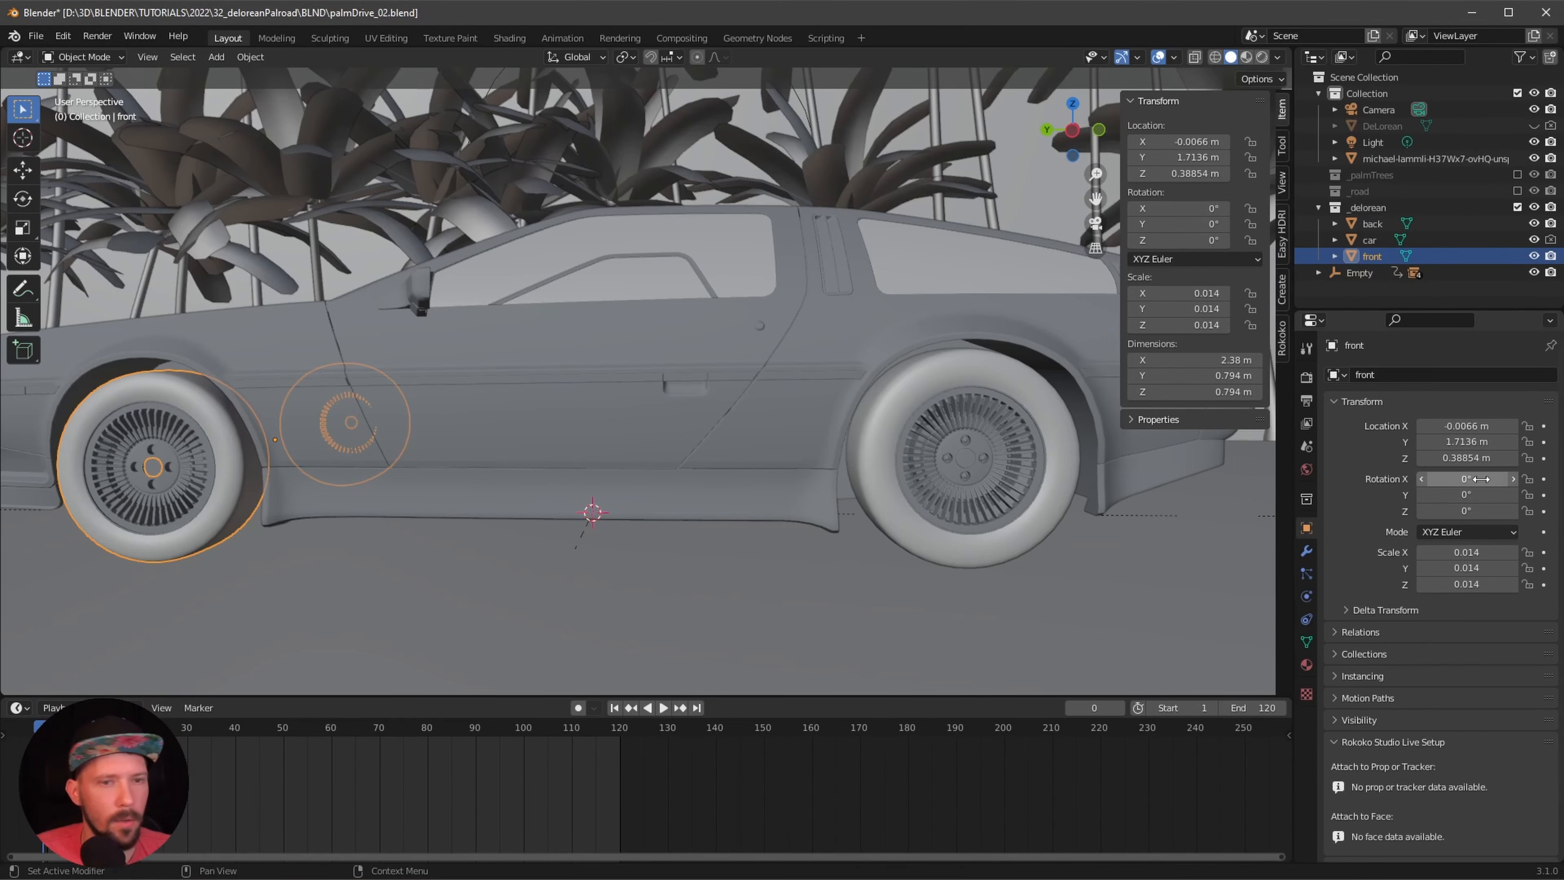
click(1543, 480)
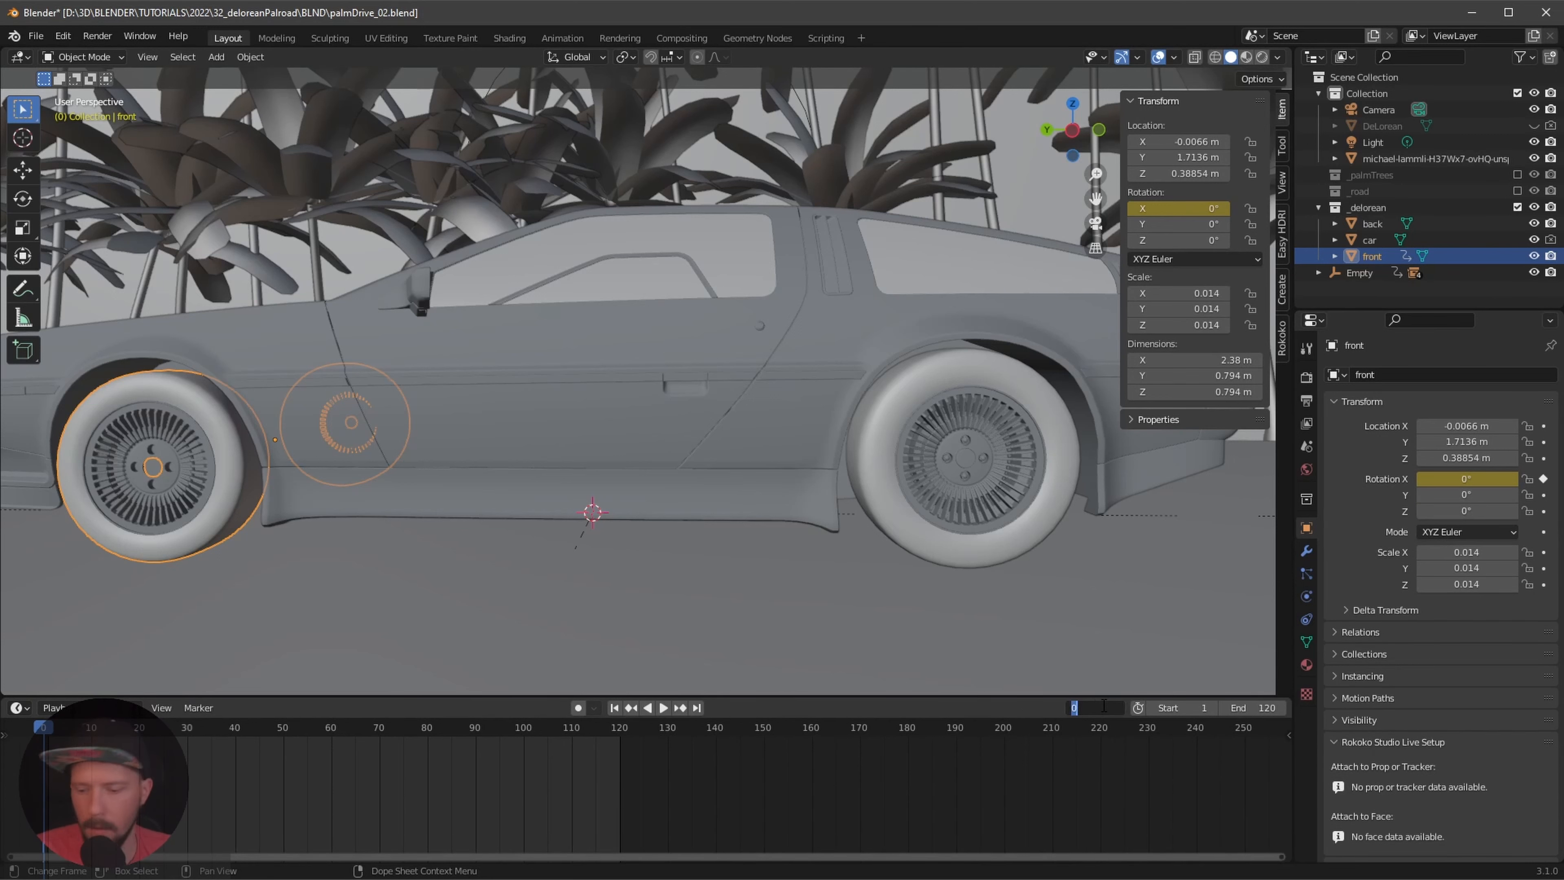
- Go to frame 30, set the front wheels' X rotation to -360° and keyframe it
key(Return)
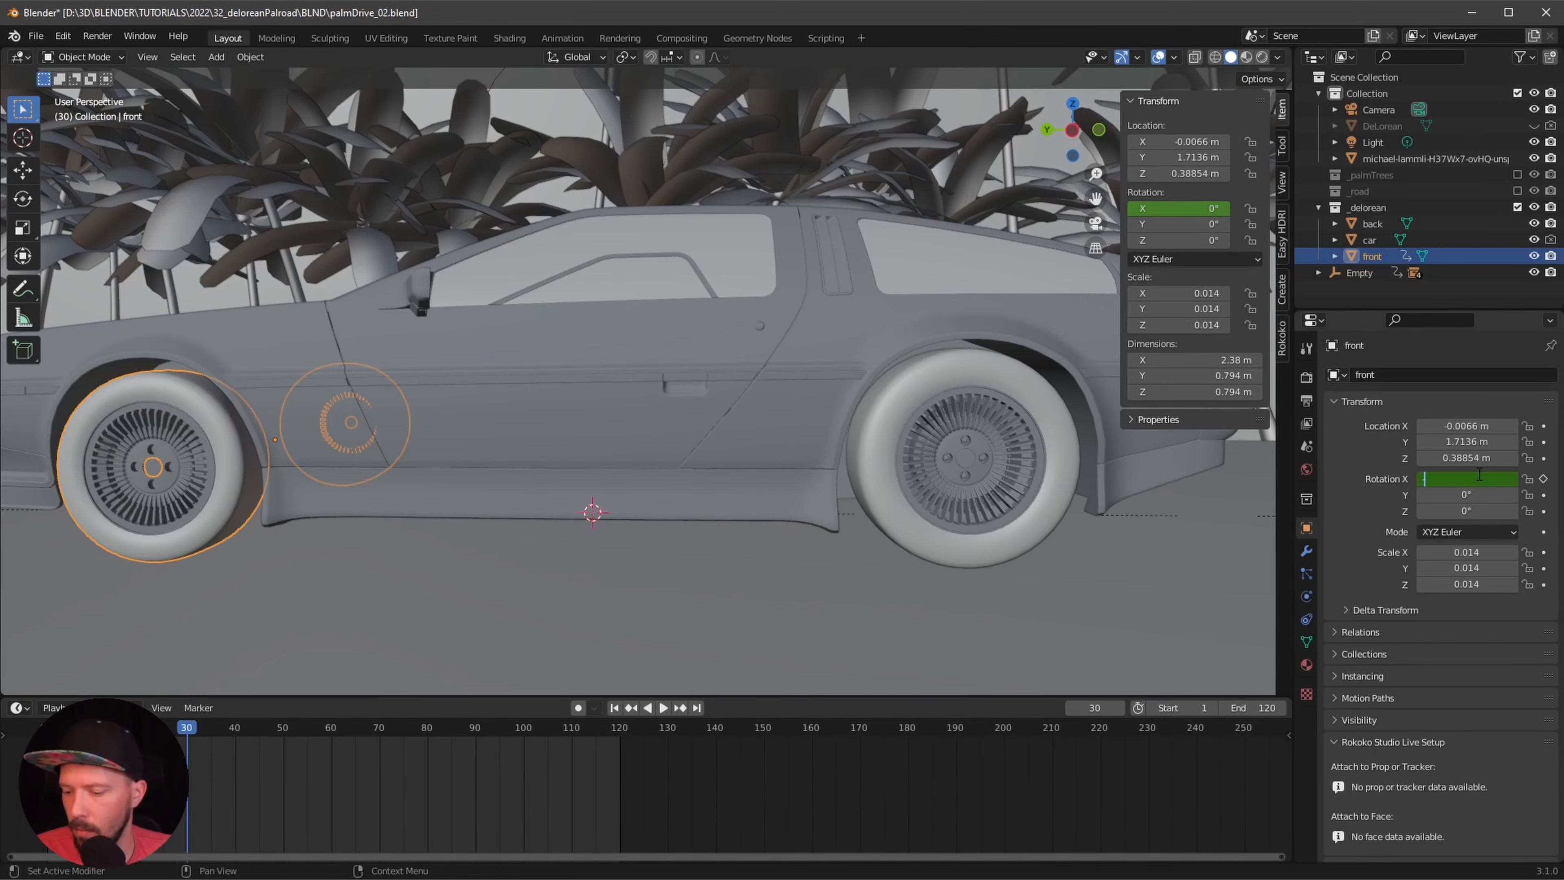
text(-360)
key(Return)
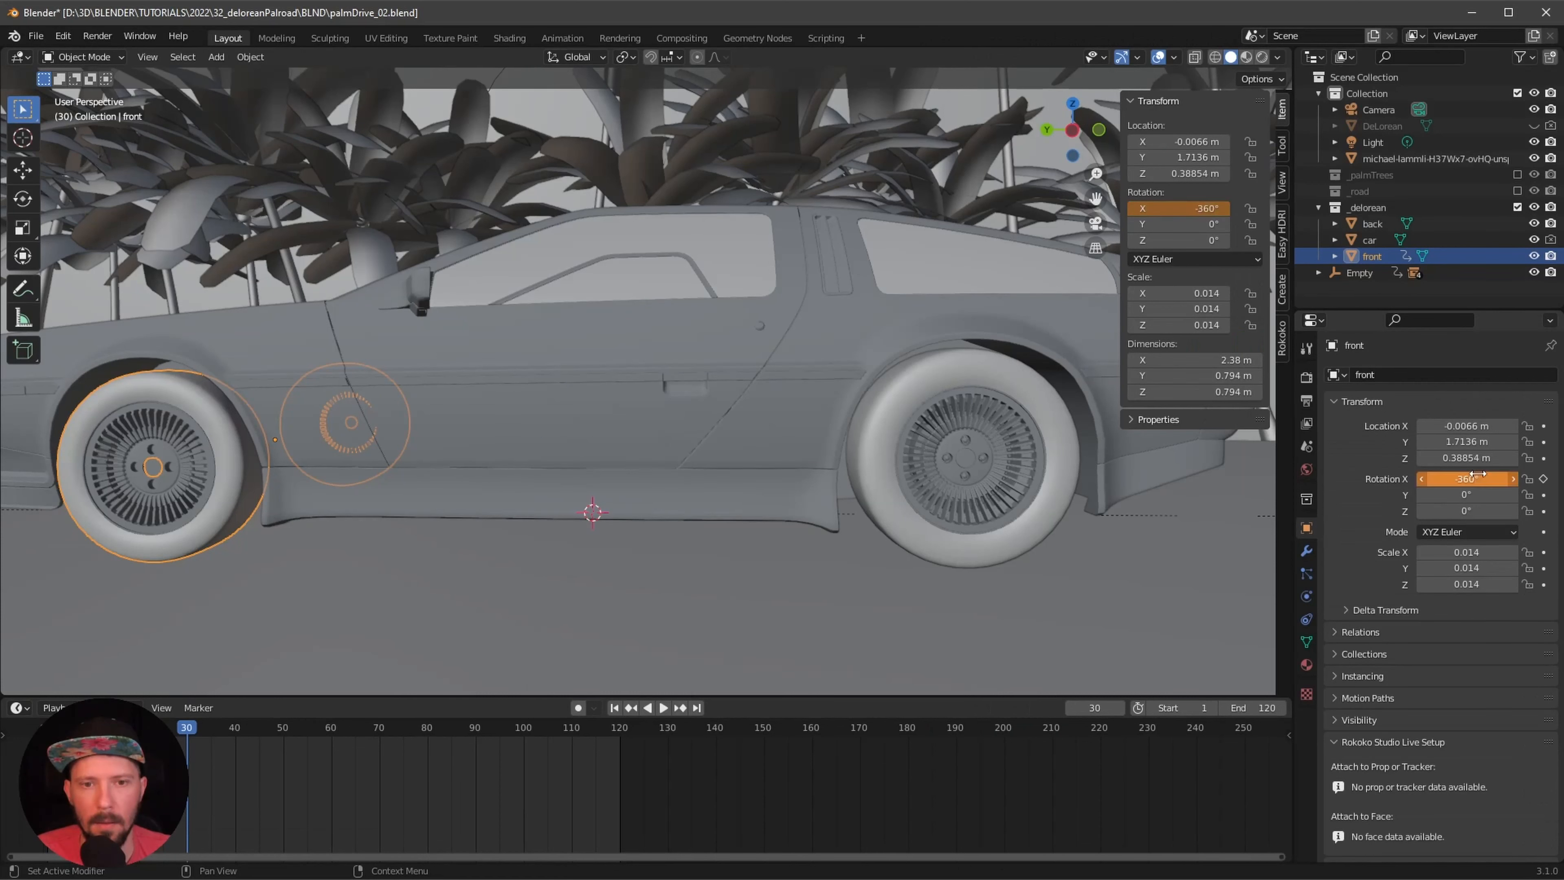
click(1544, 480)
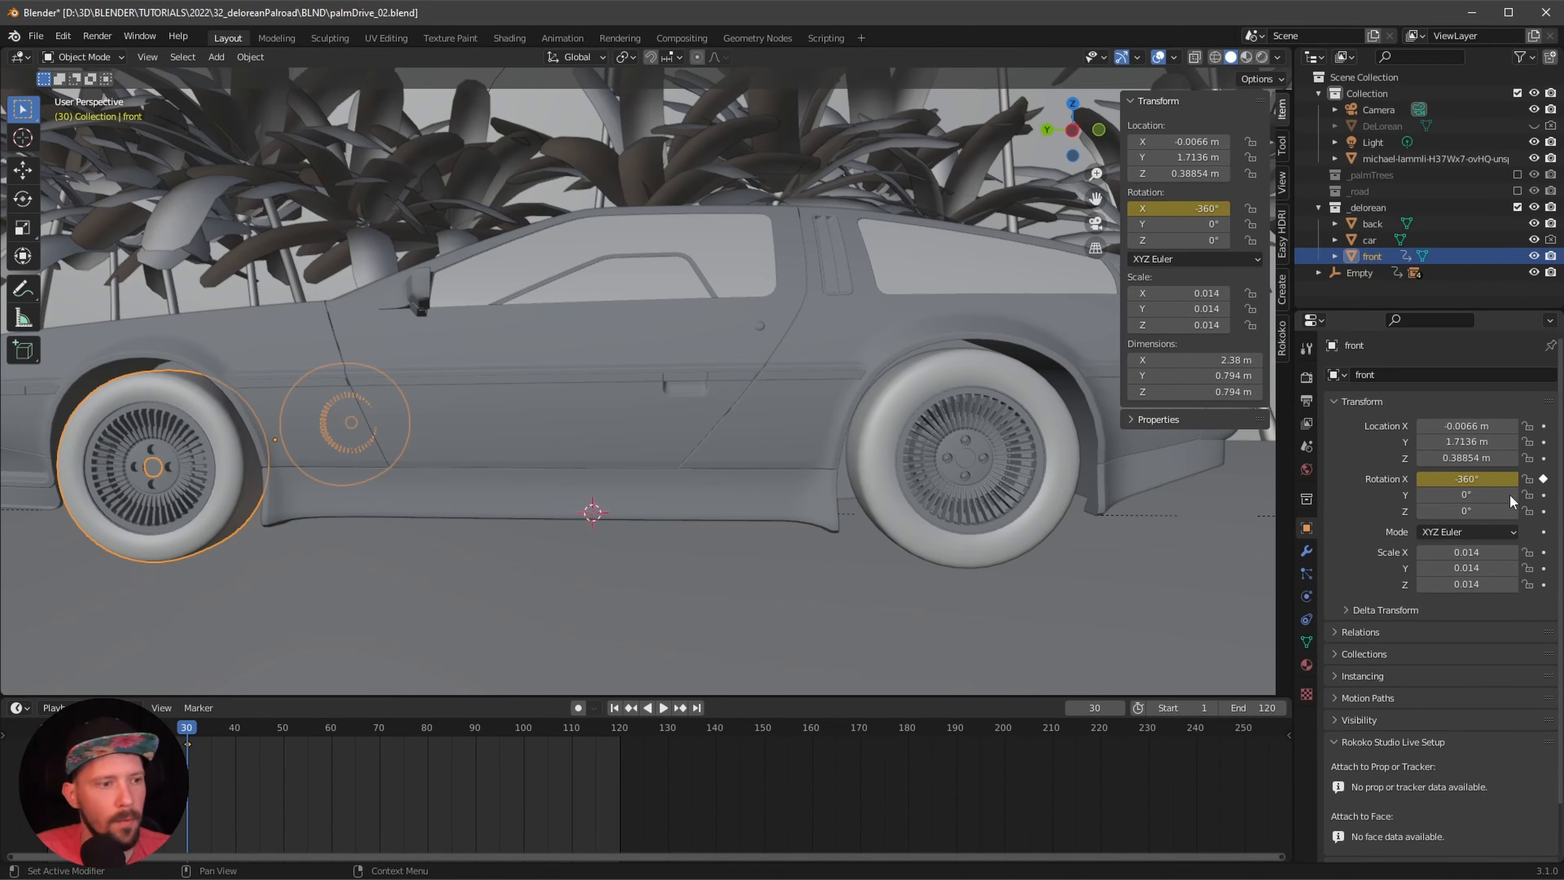
- Play back the front wheel rotation and change its keyframe interpolation mode to Linear
key(shift+Left)
key(space)
drag(119, 728, 42, 727)
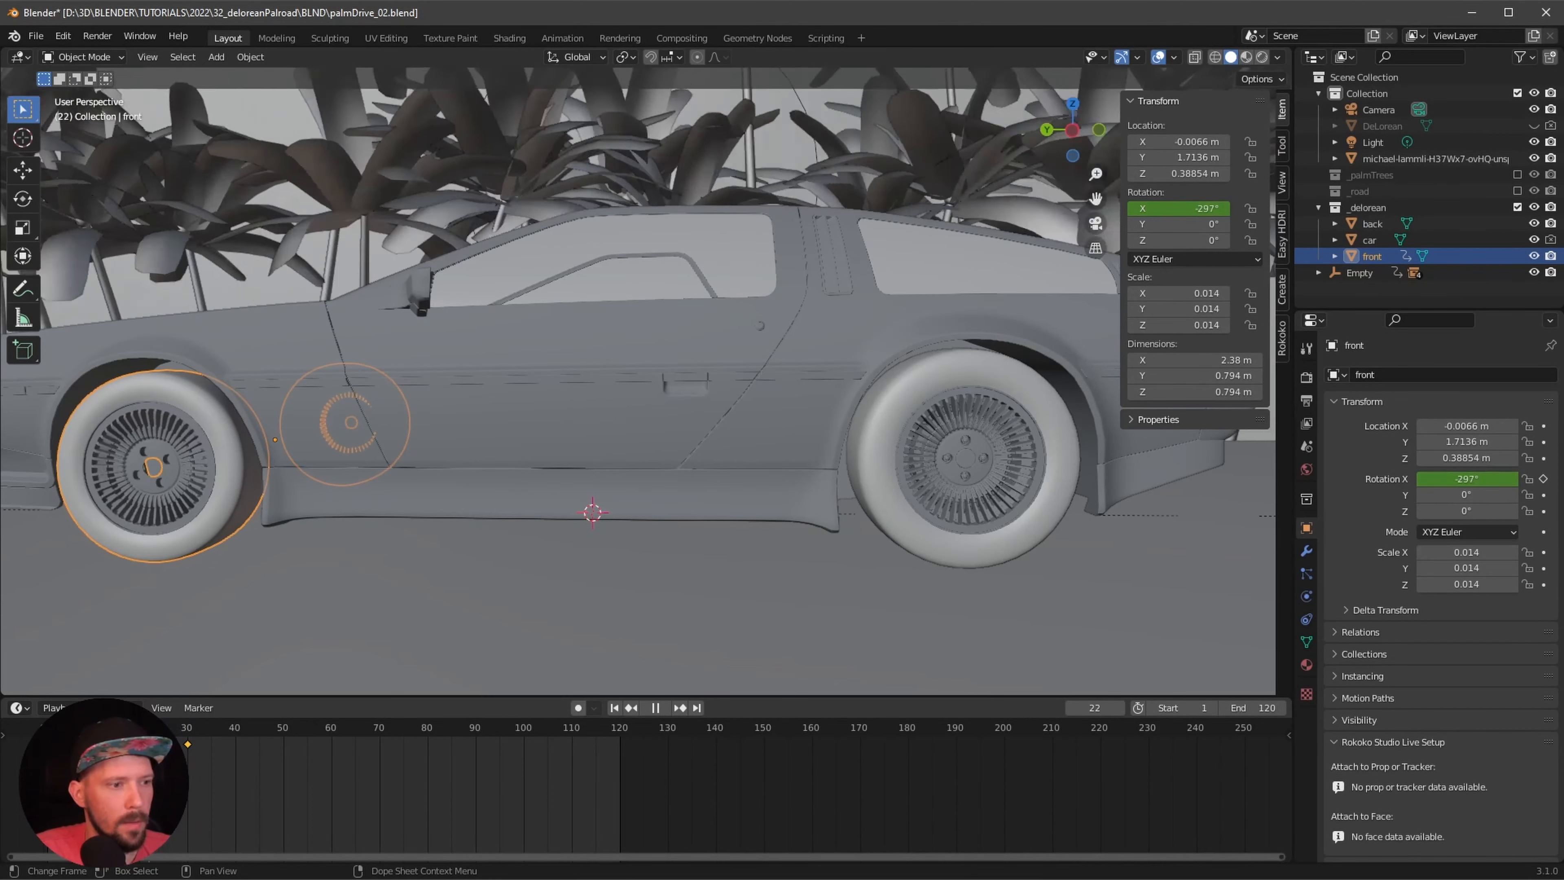
key(space)
right_click(74, 762)
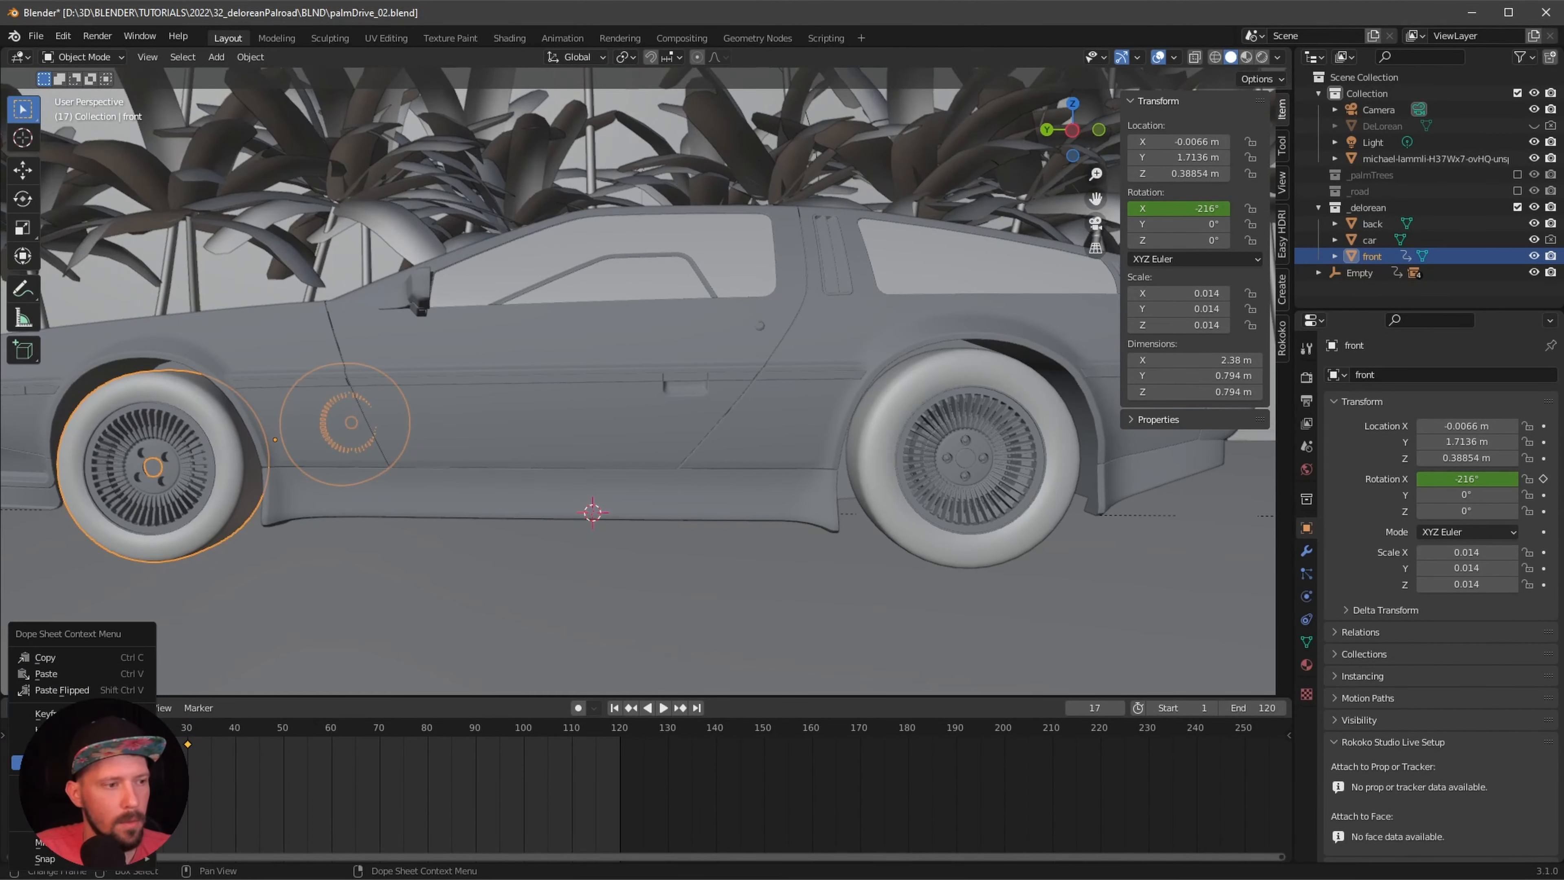
mouse_move(80, 746)
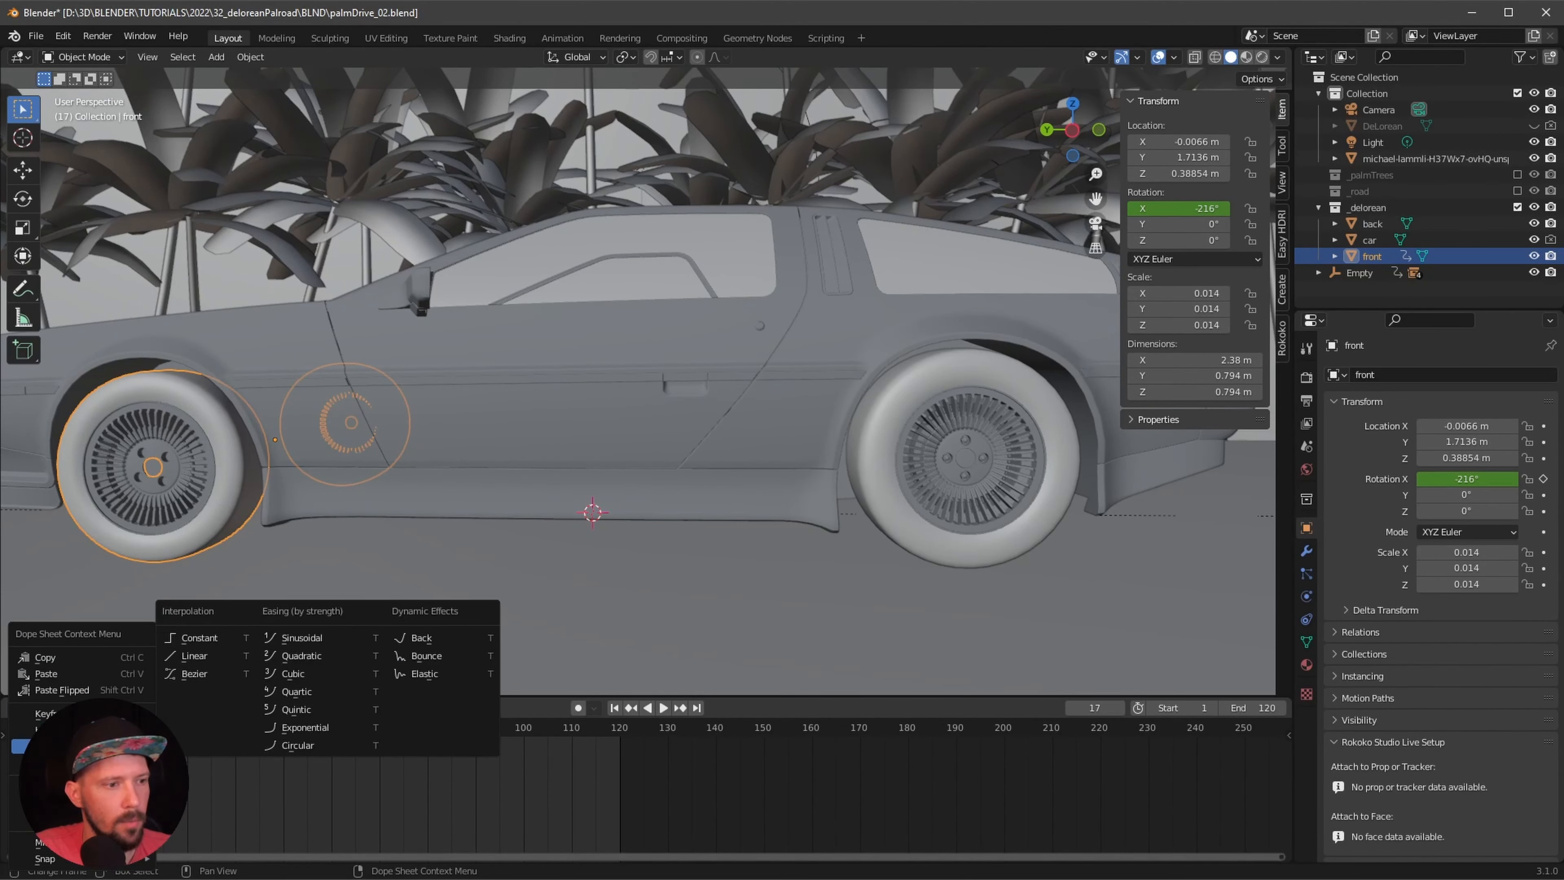
click(187, 656)
- Play the wheel animation again and inspect the car up close in camera view
key(space)
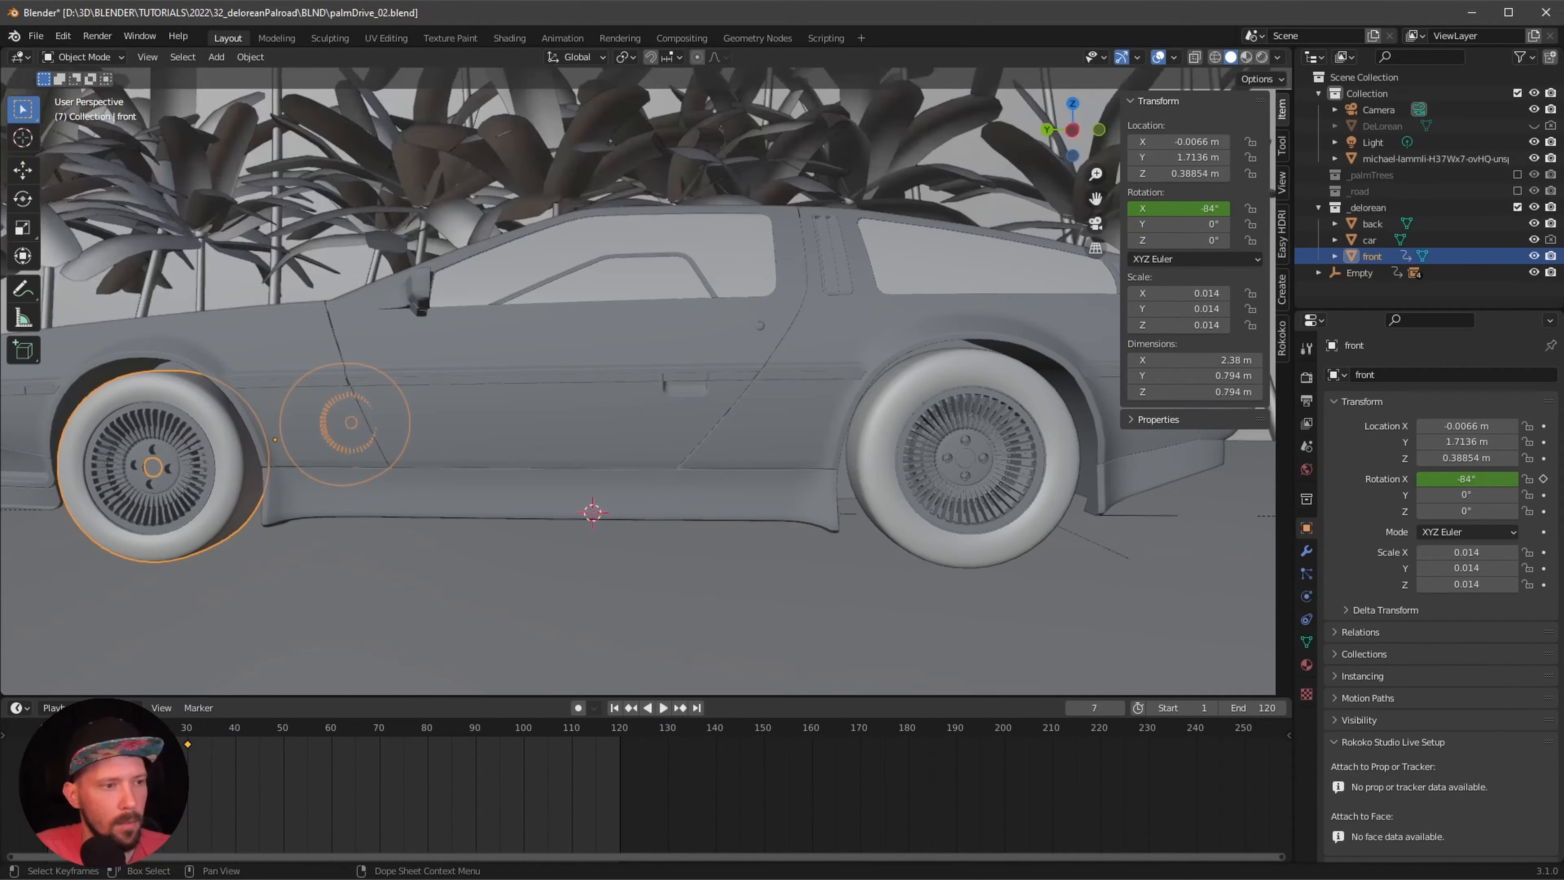
key(space)
key(KP_0)
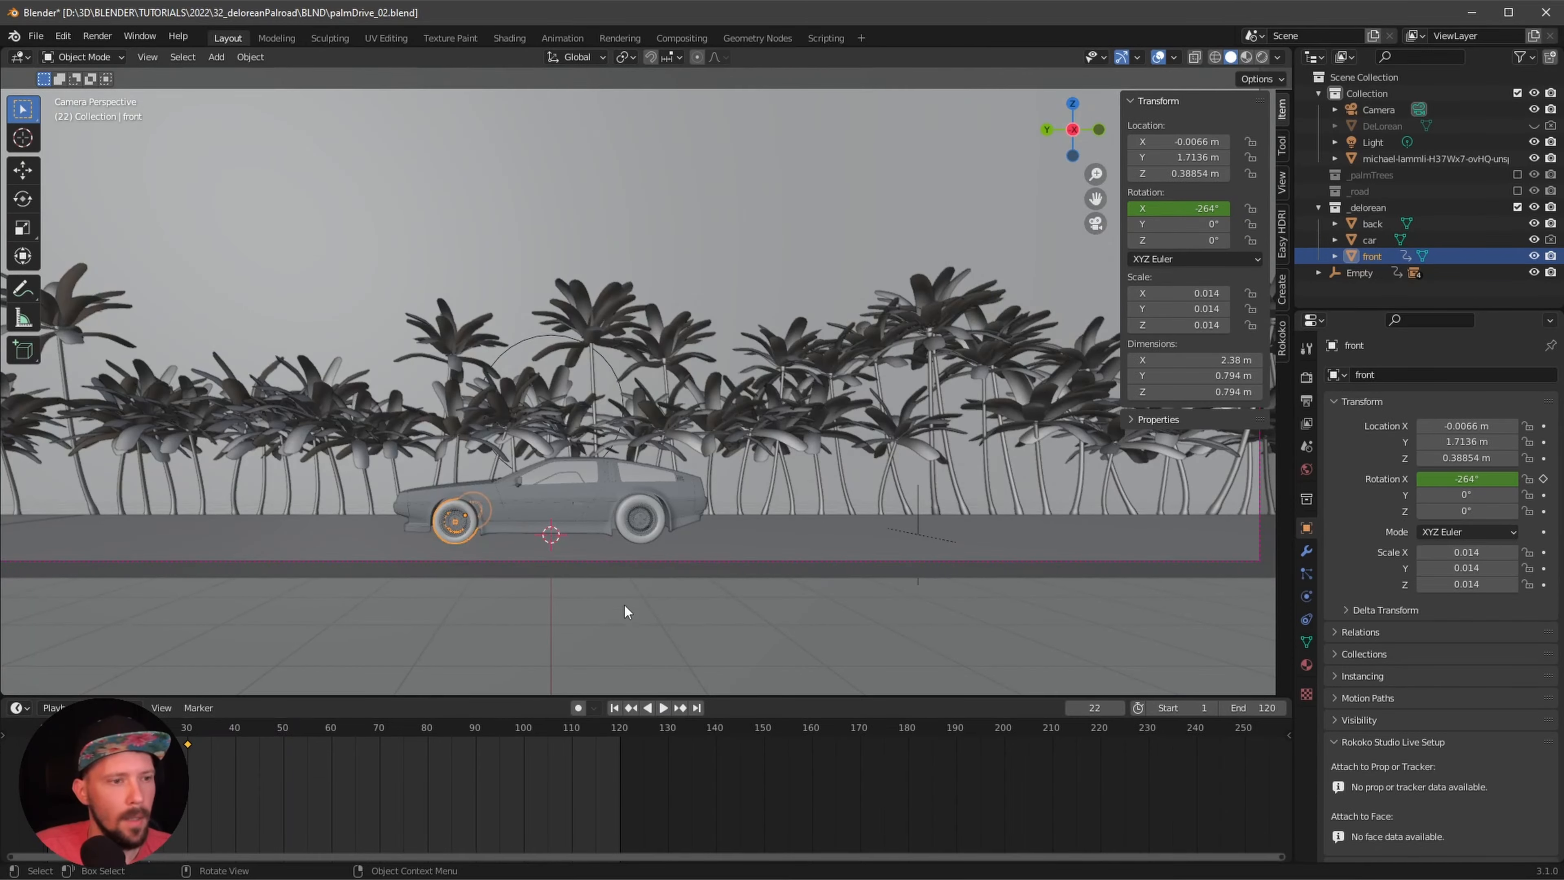
alt+shift+drag(705, 419, 855, 323)
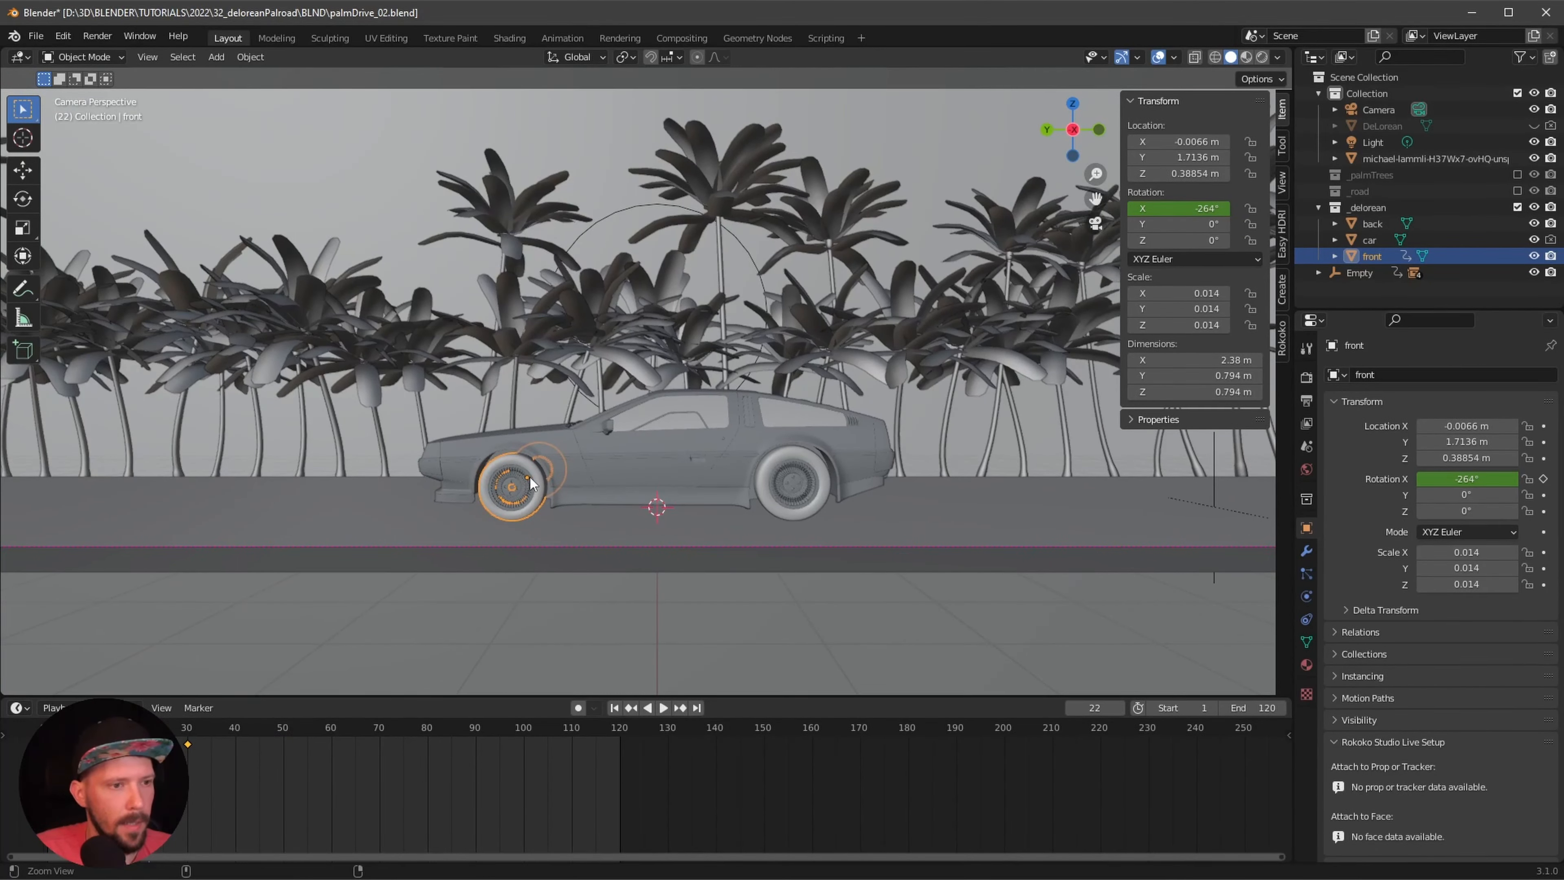
- Review the front wheels' spin up close, make their rotation keyframes cyclic and play the animation back
scroll(533, 483, up, 3)
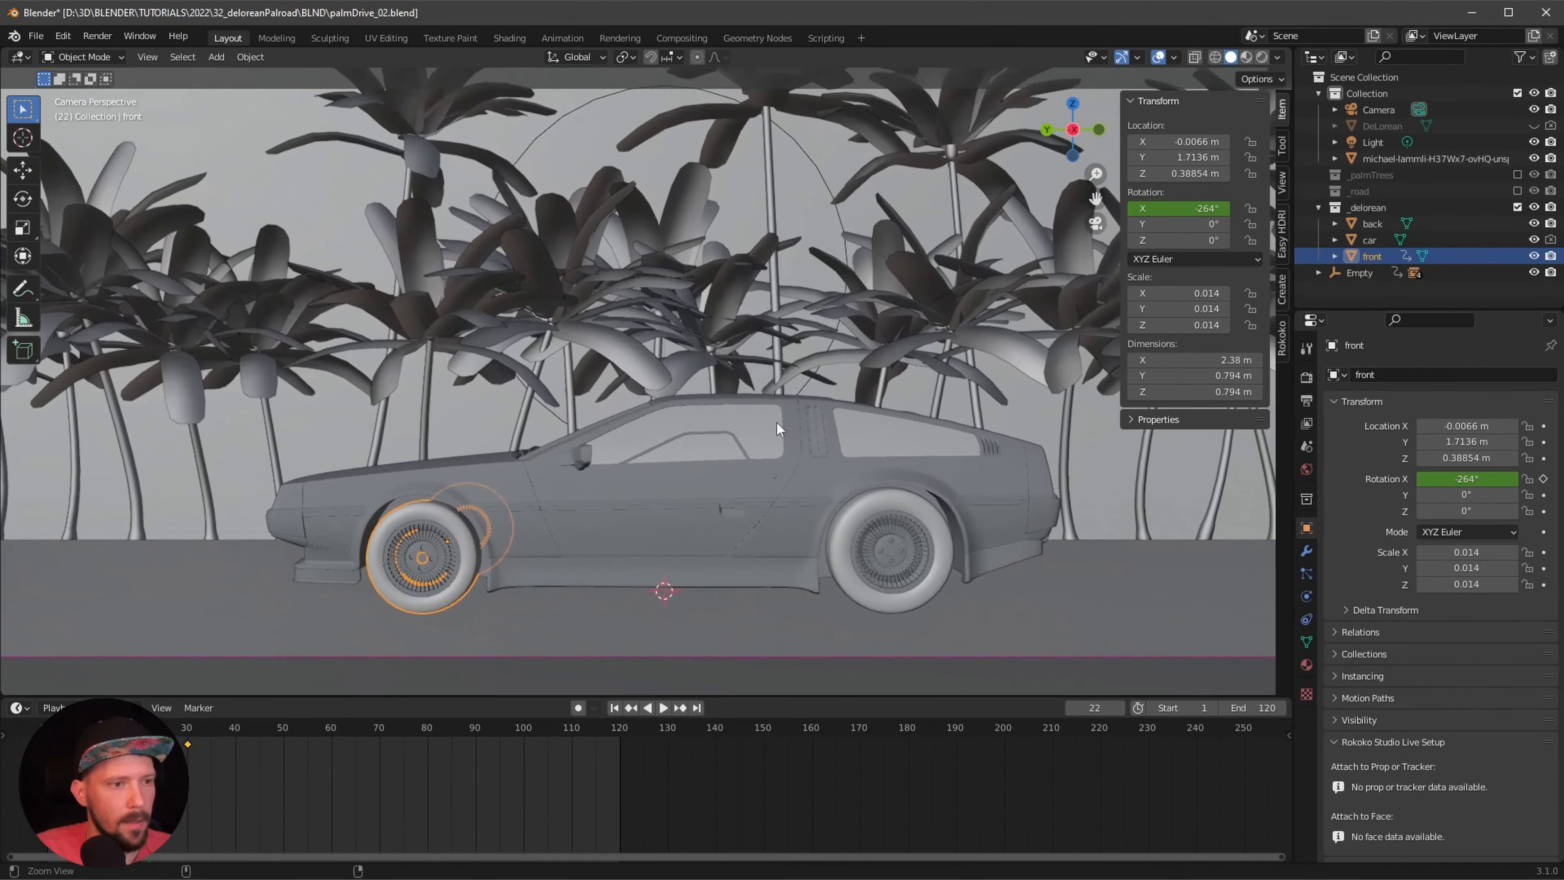
key(space)
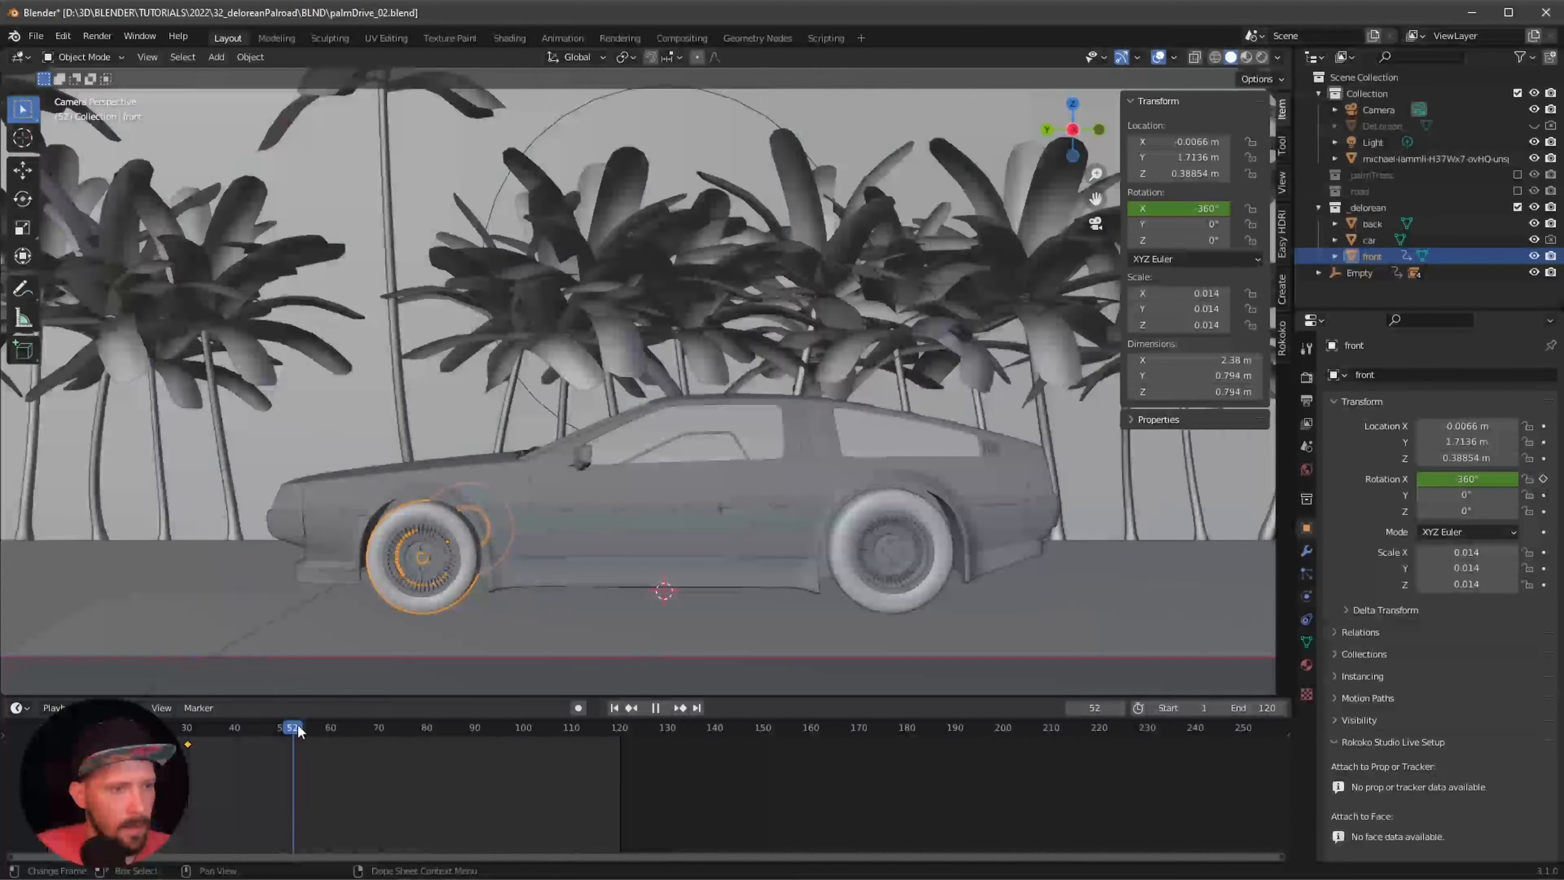
drag(298, 728, 163, 728)
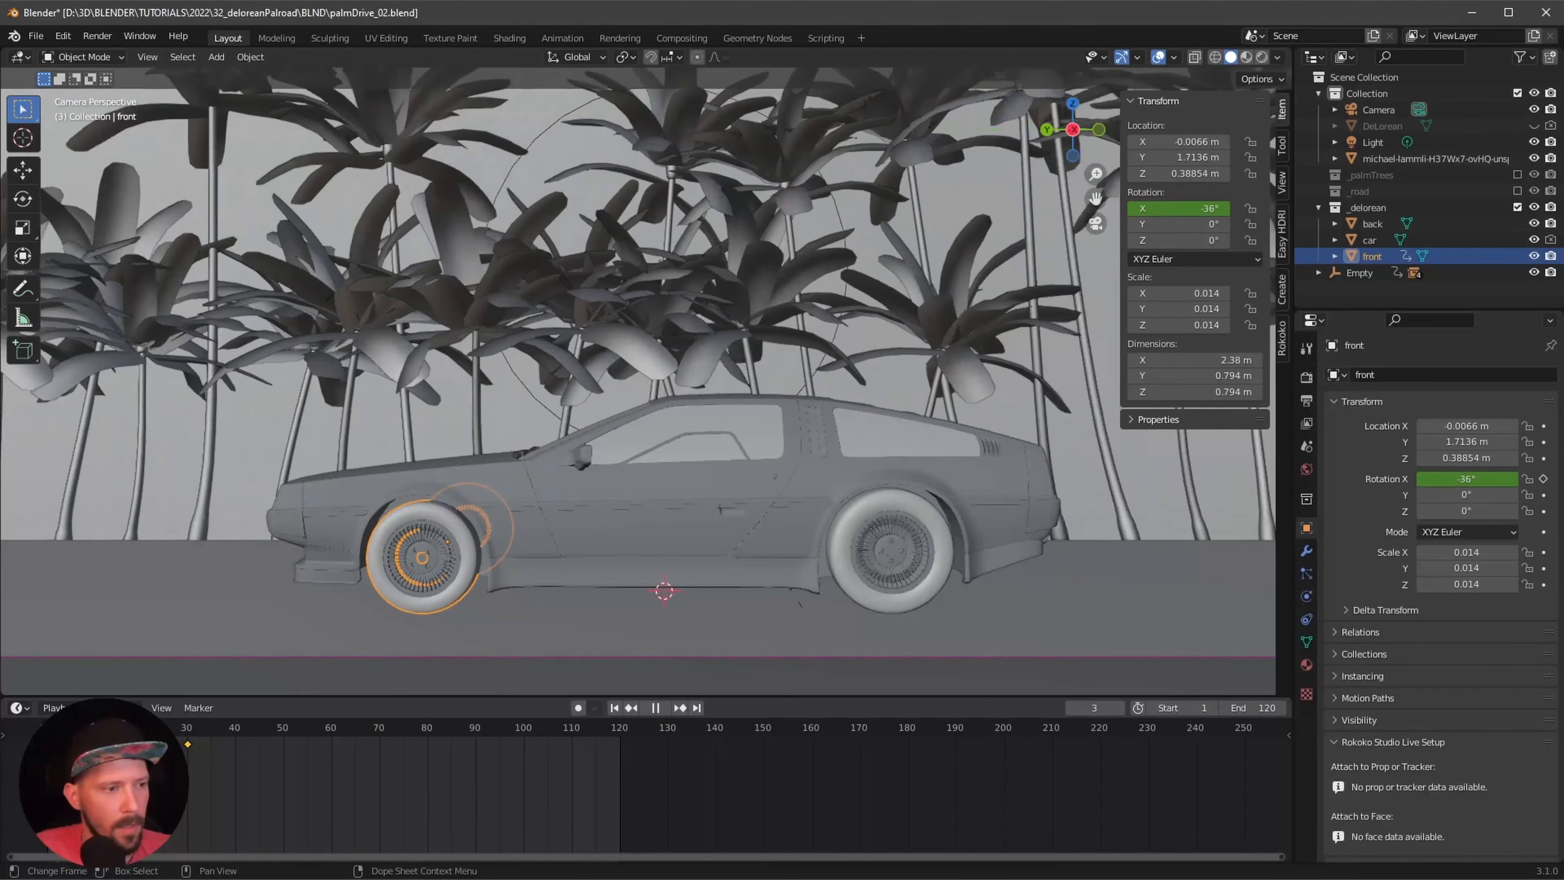
key(space)
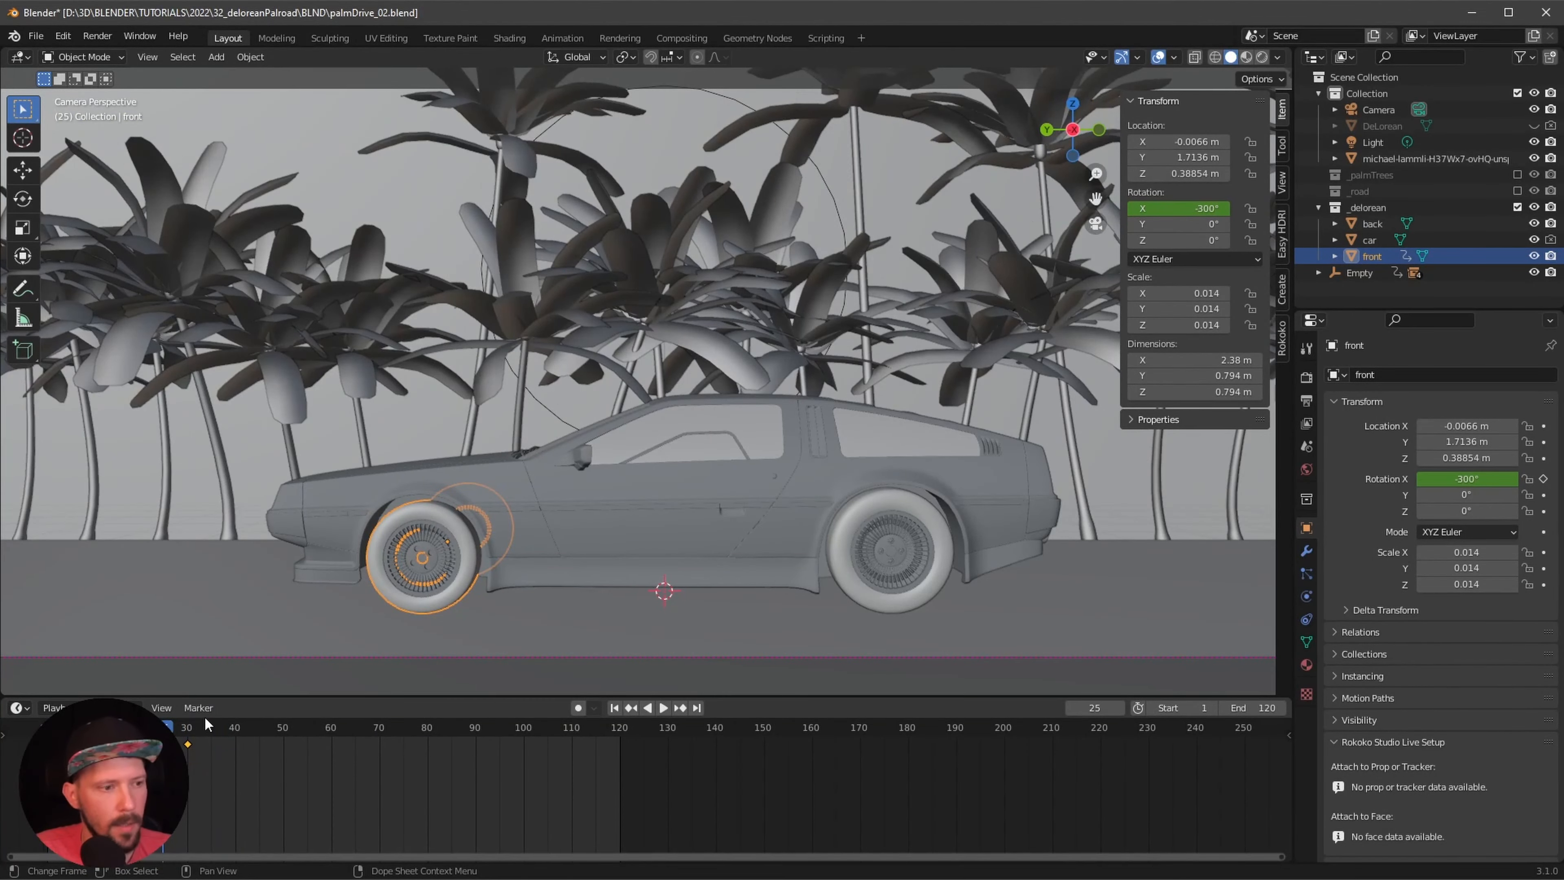
key(space)
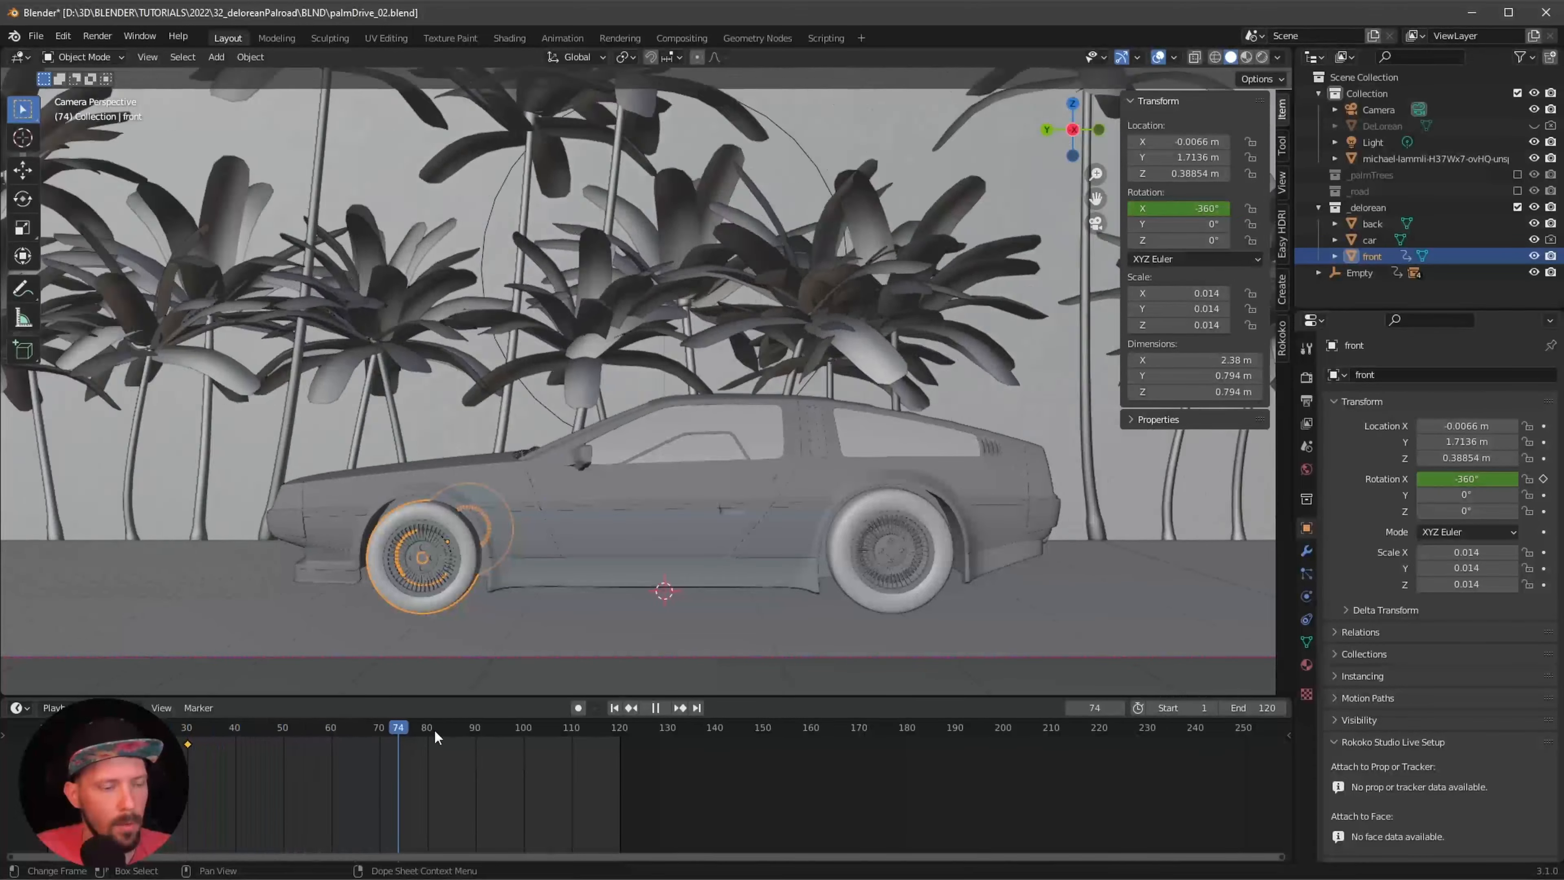
key(Escape)
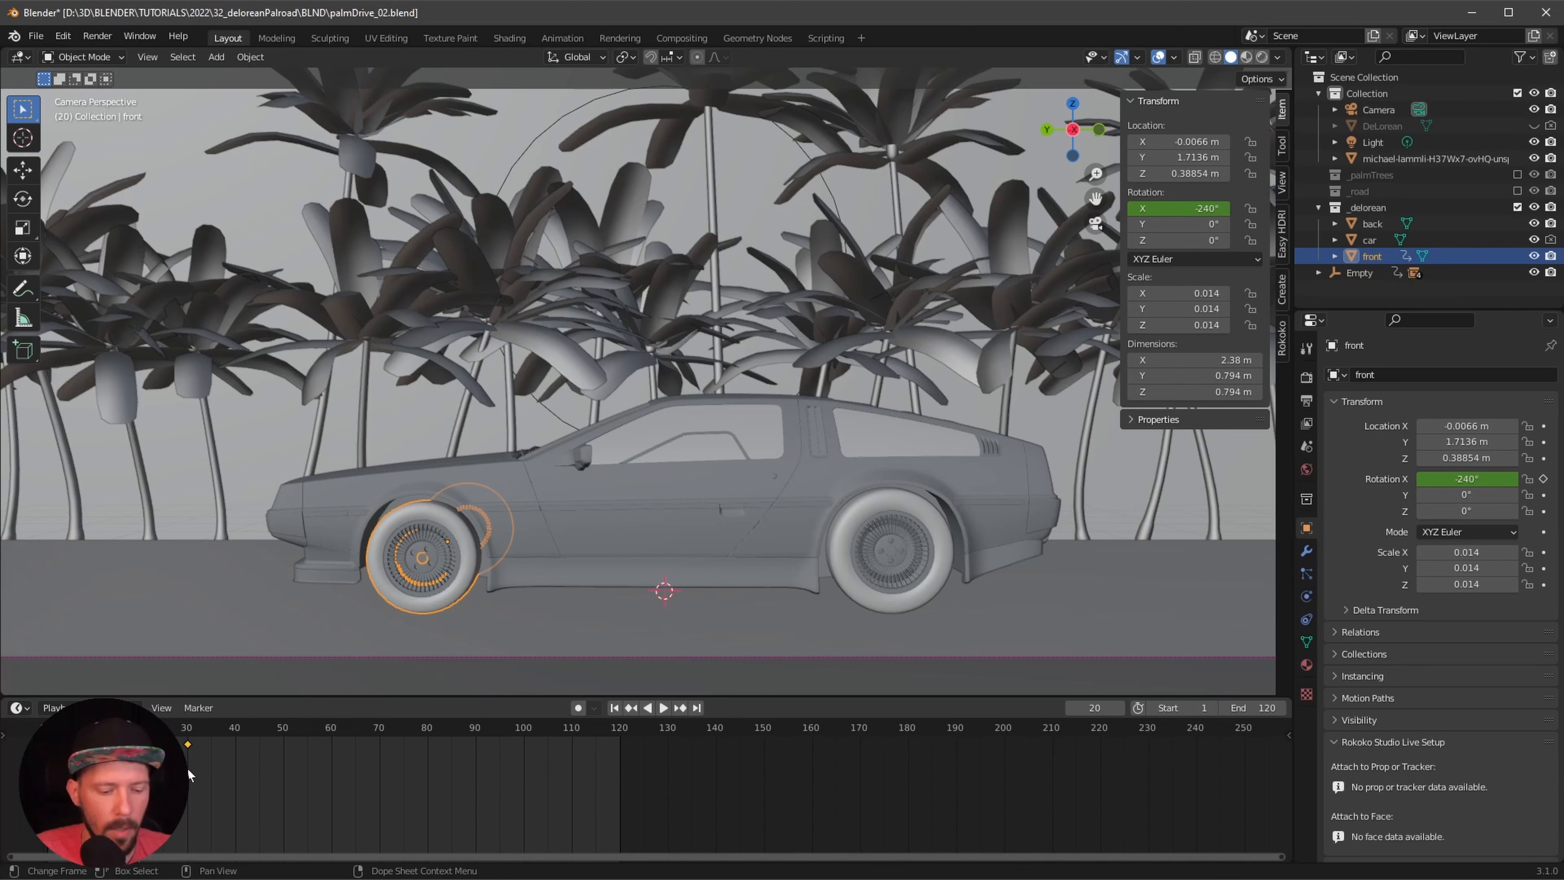
key(shift+e)
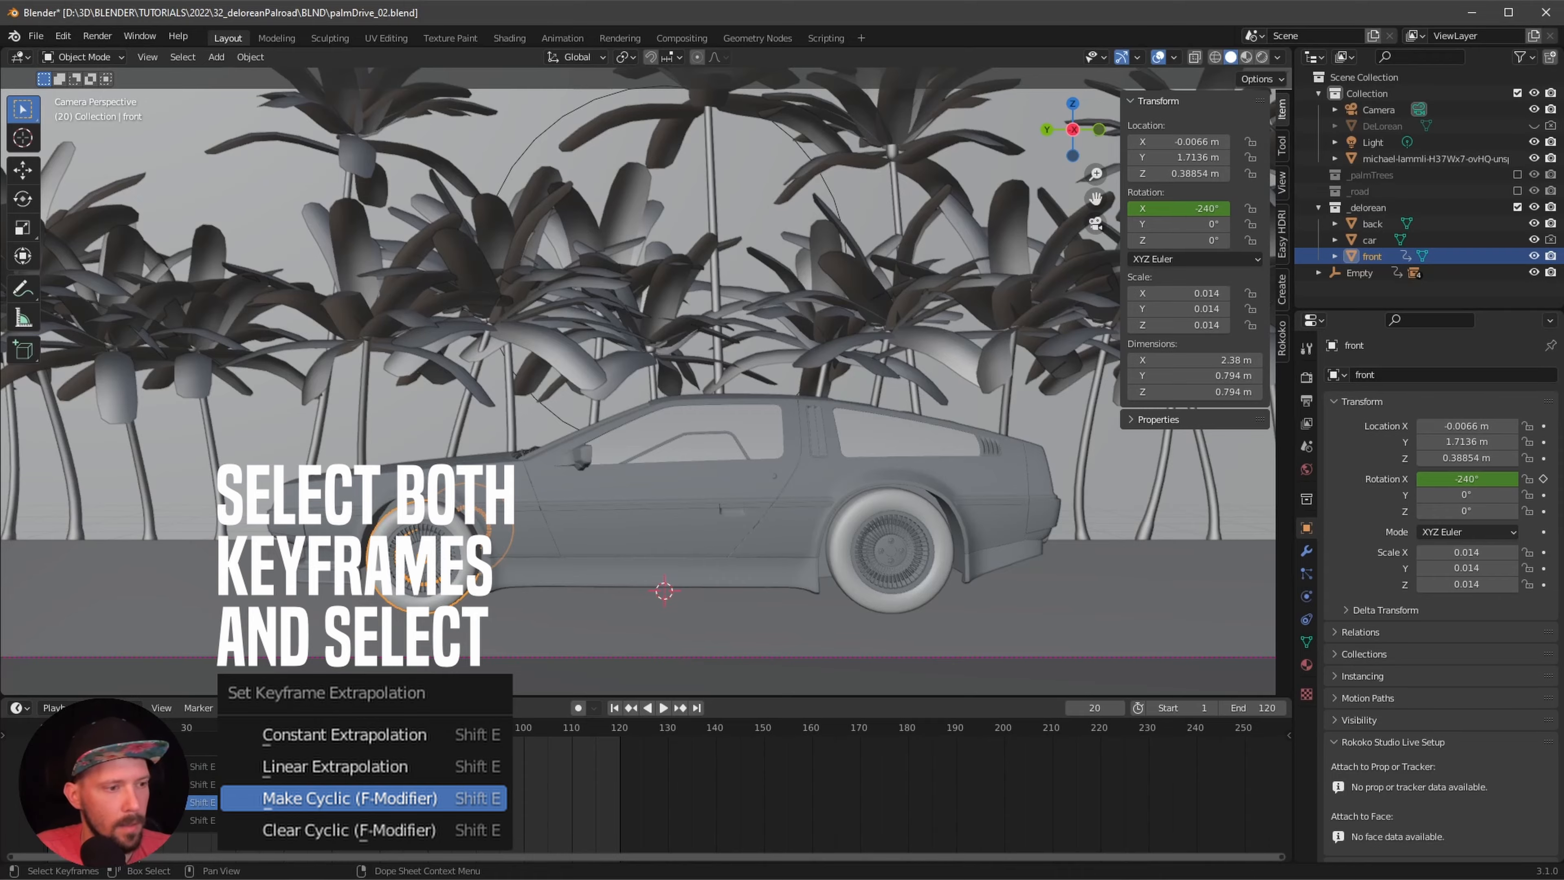
click(157, 802)
key(space)
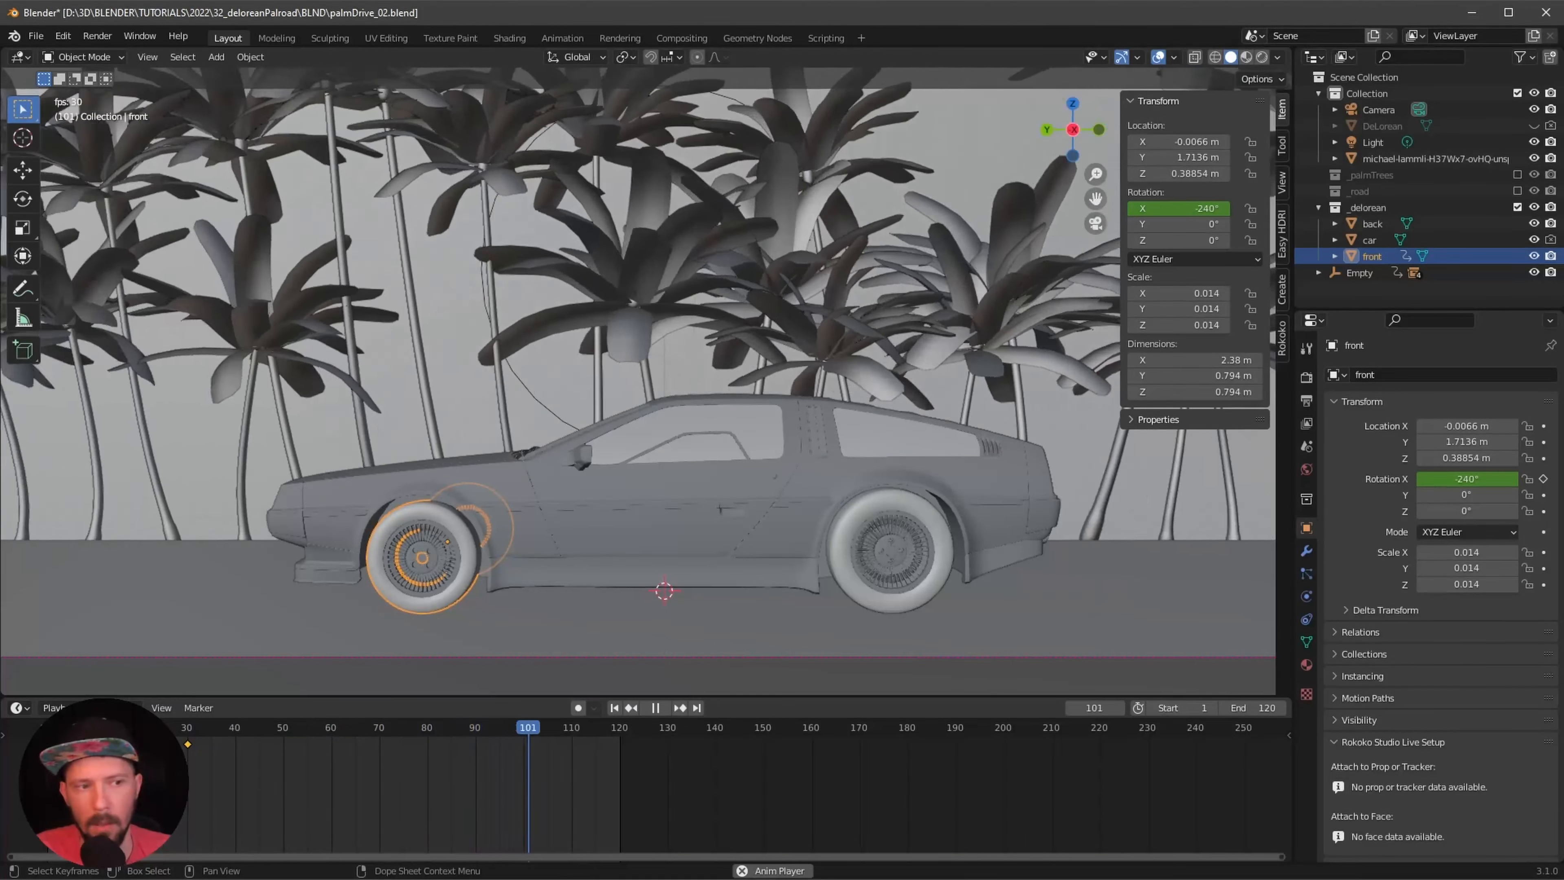
key(space)
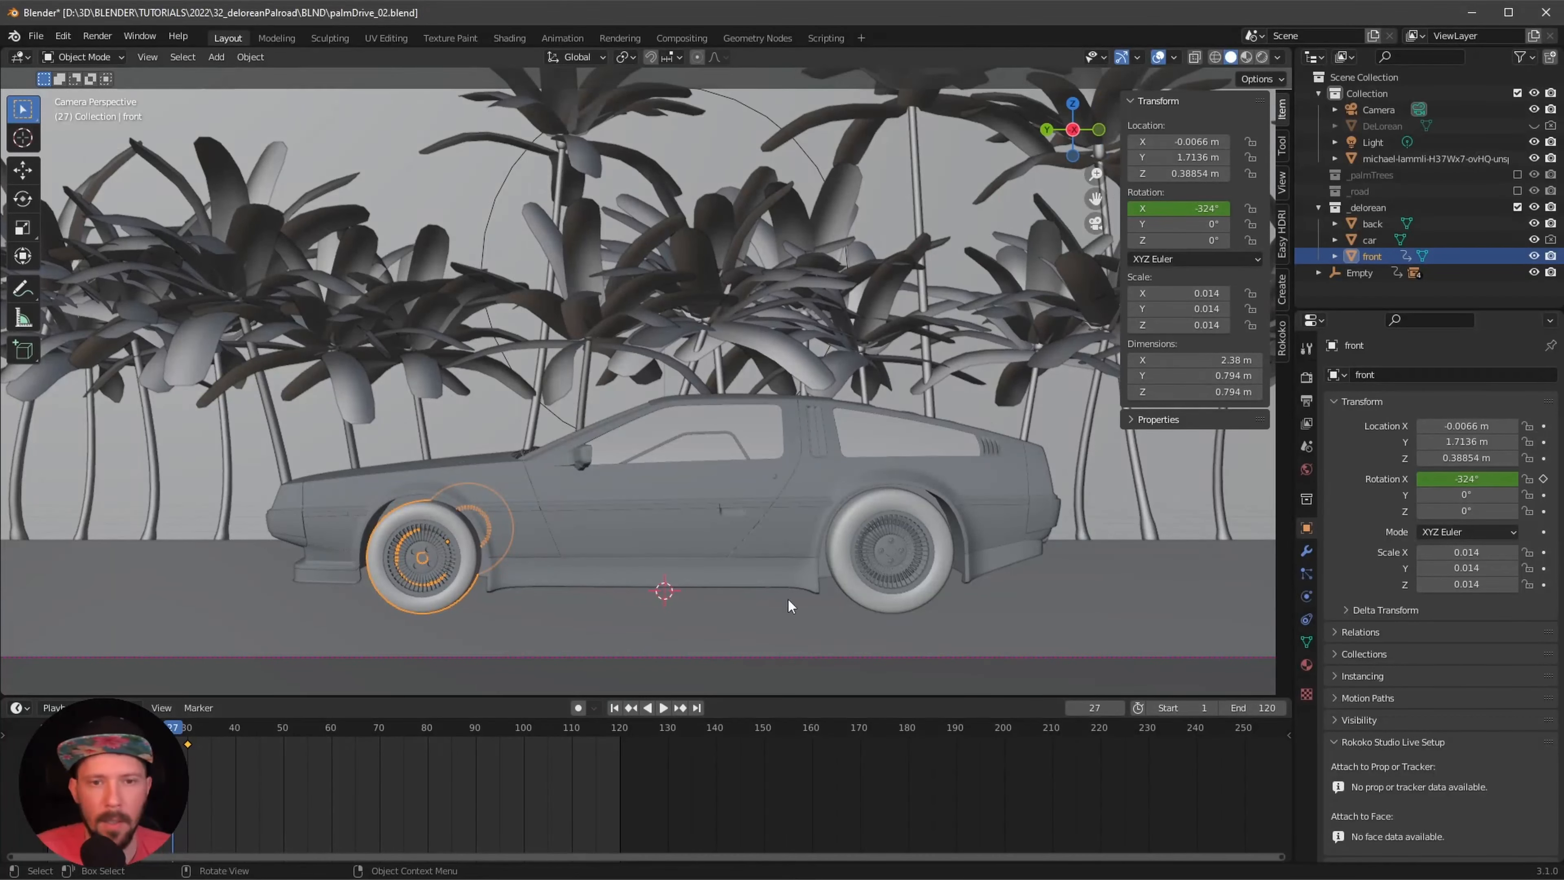
- Set the back wheels' X rotation to 0° and keyframe it at frame 0
click(44, 728)
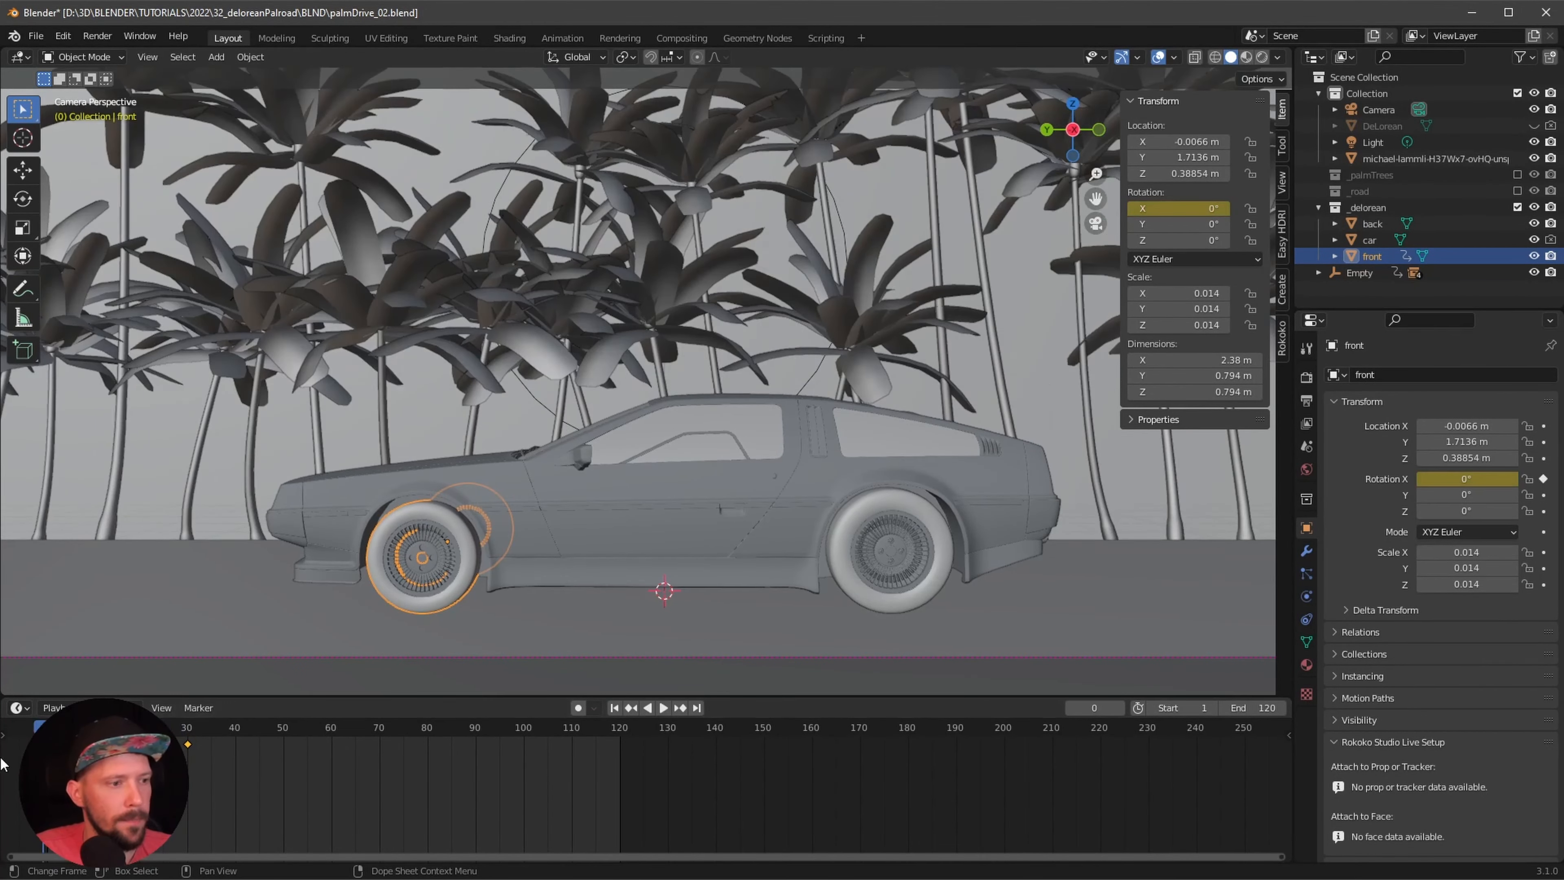
click(1372, 223)
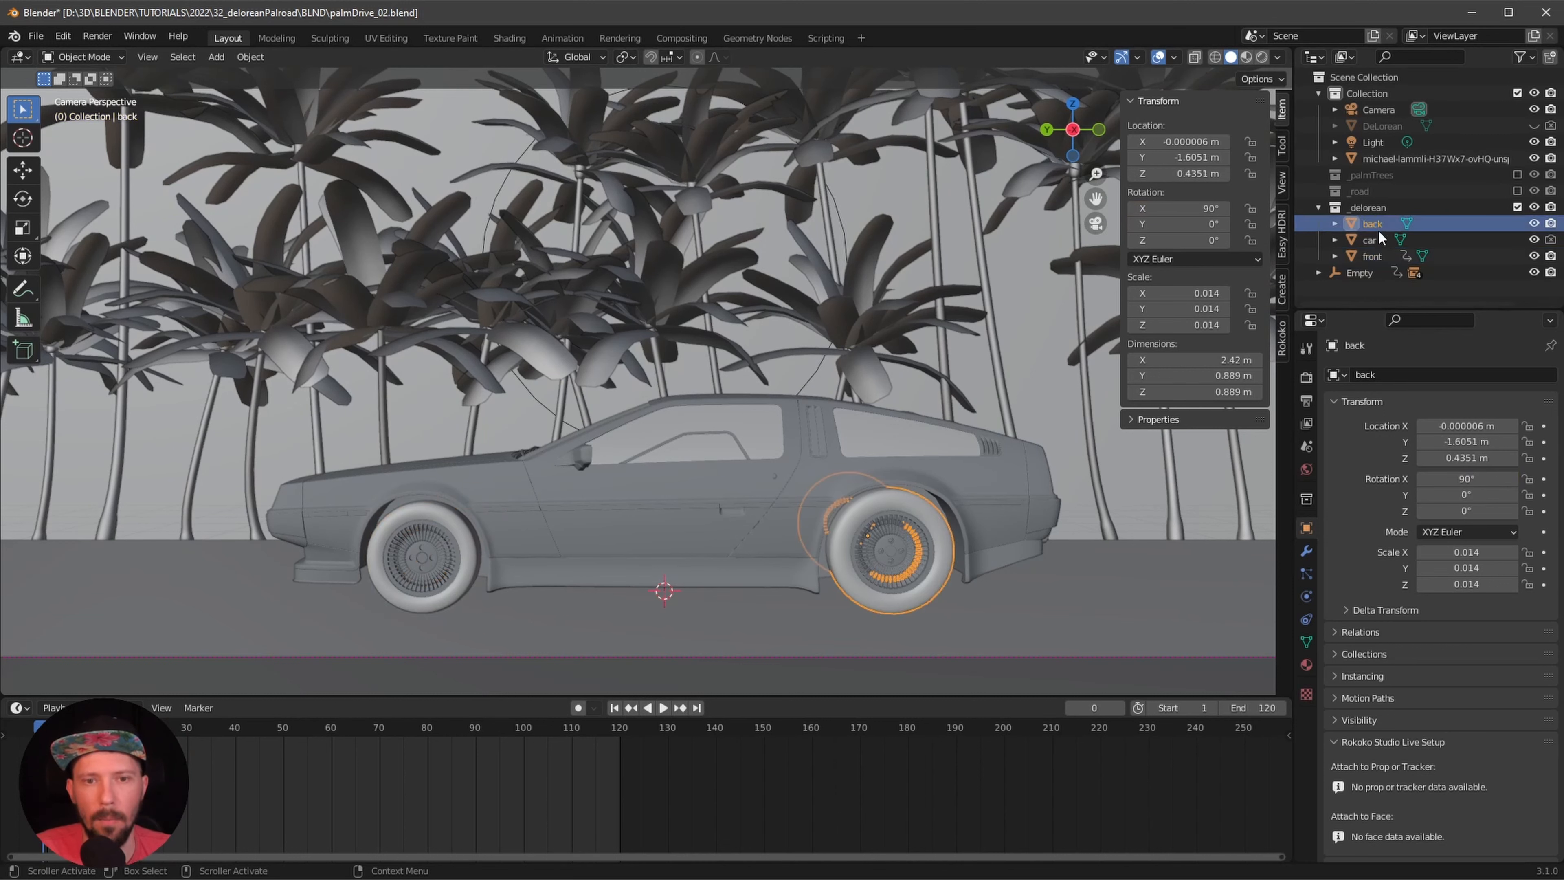
click(1477, 478)
text(0)
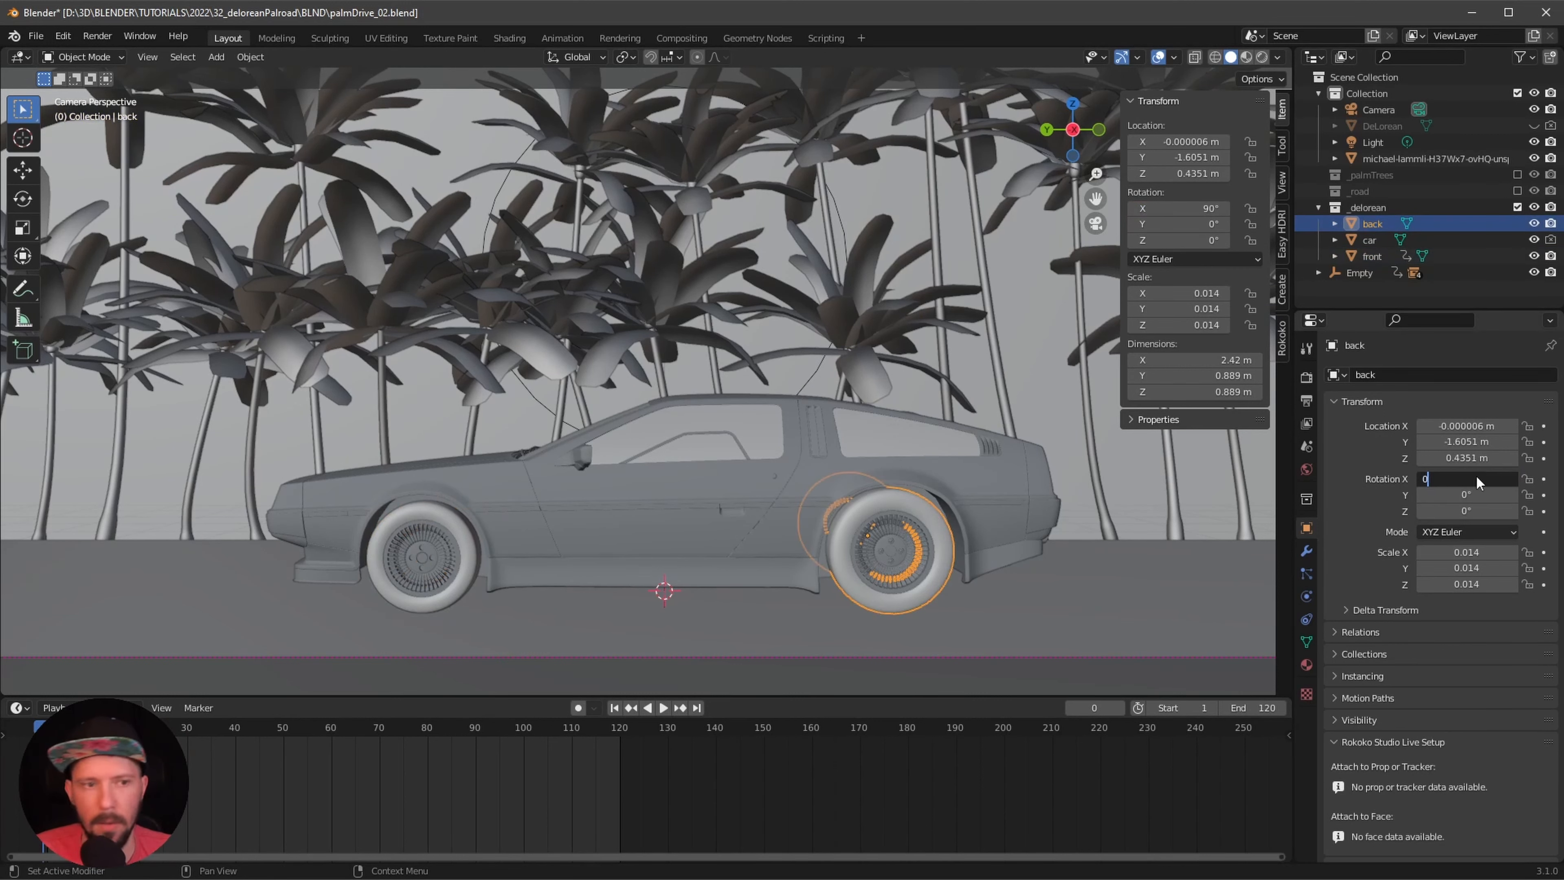
key(Return)
click(1543, 480)
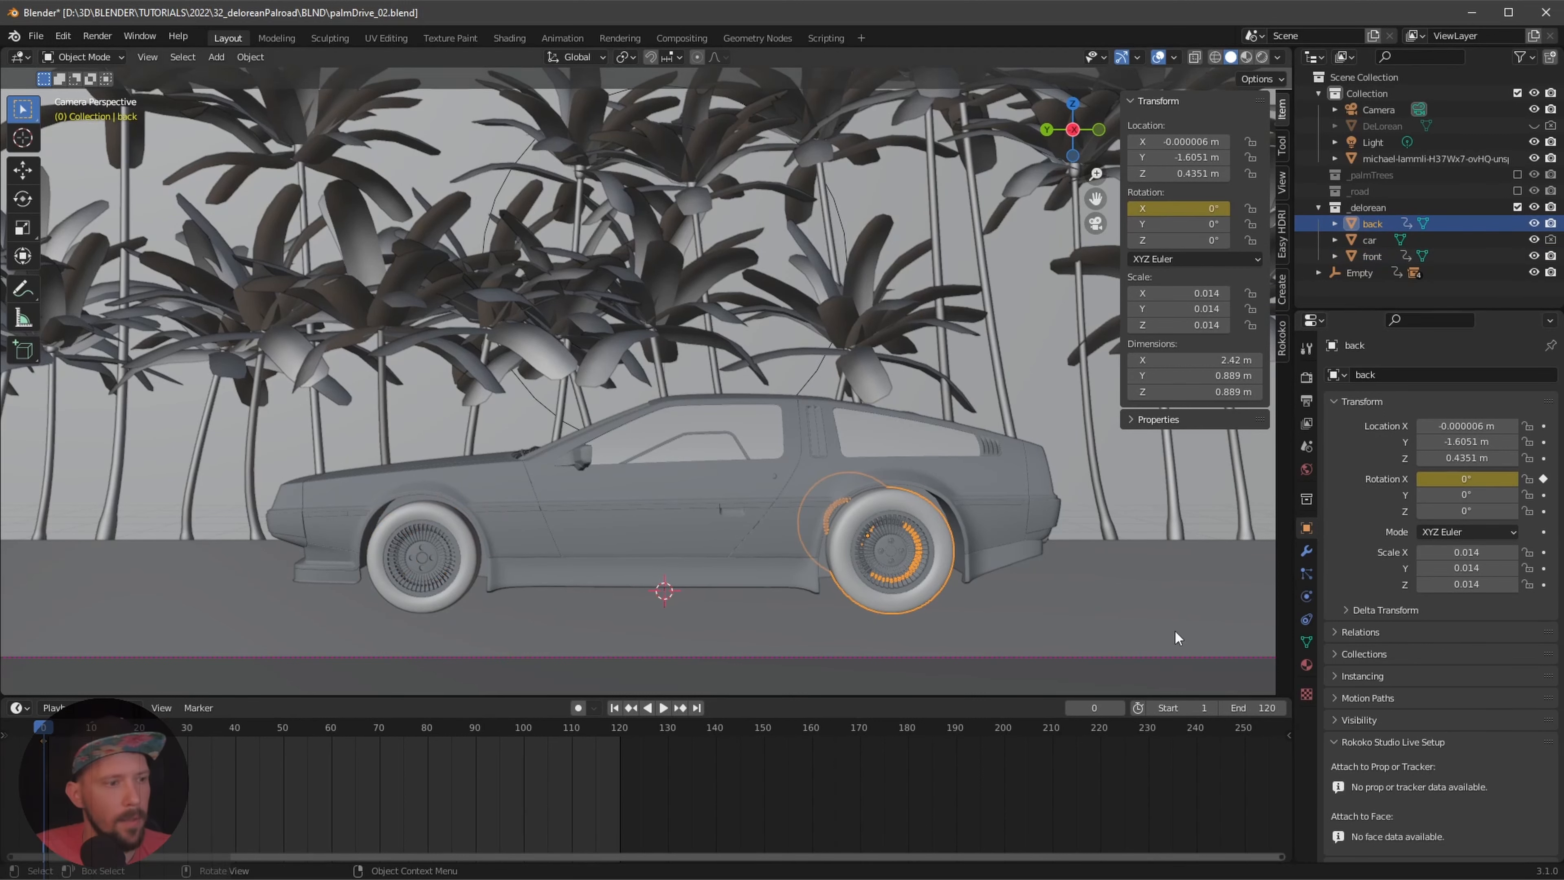
- Go to frame 30, set the back wheels' X rotation to -360° and keyframe it
drag(170, 731, 188, 732)
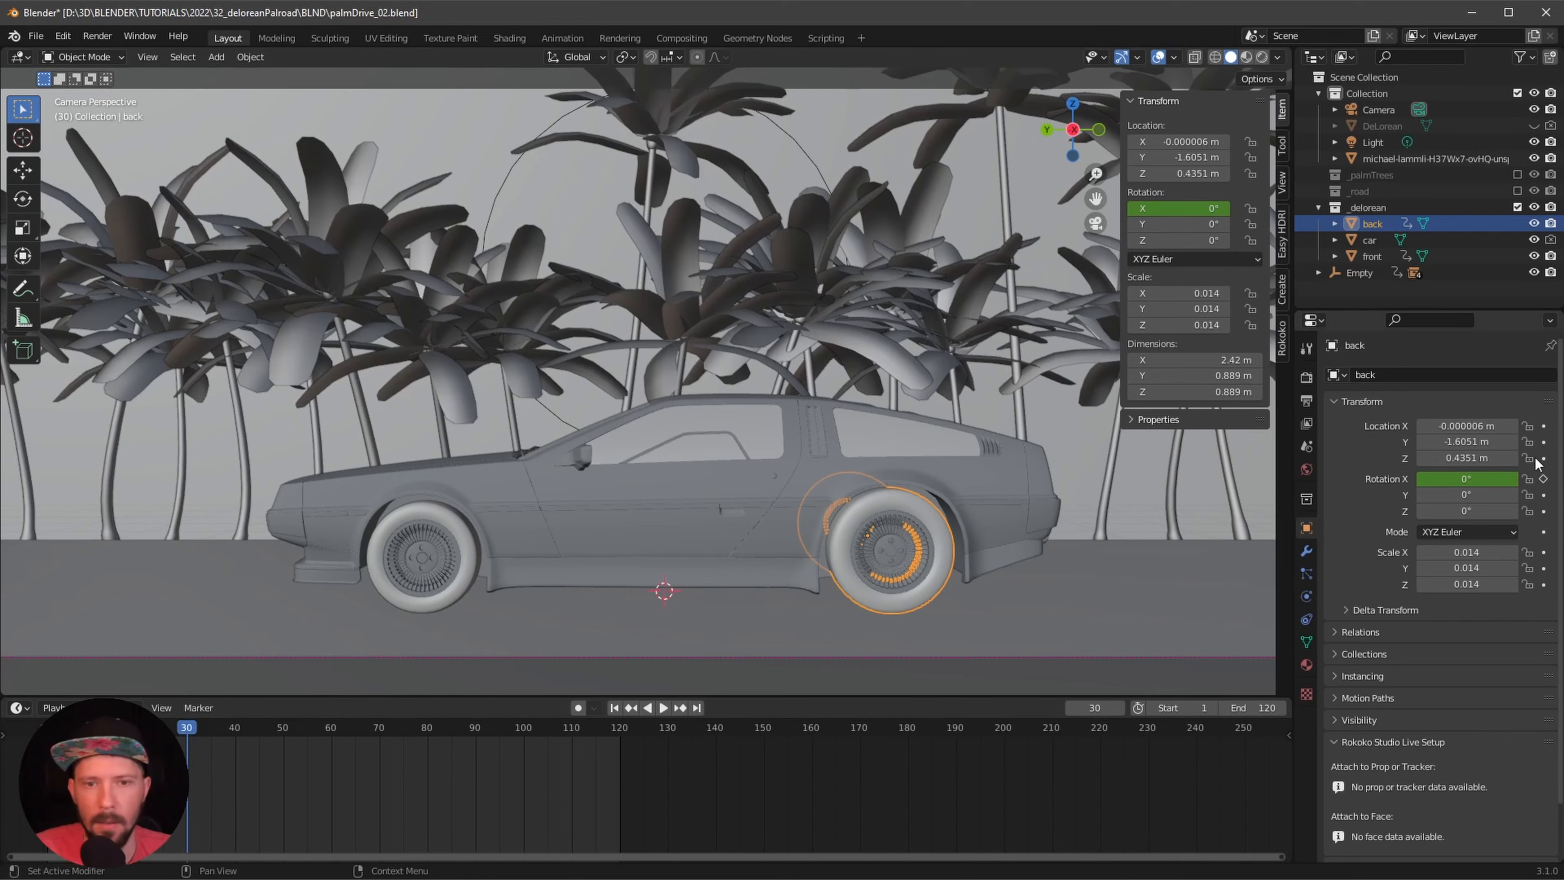
click(1493, 477)
text(-360)
key(Return)
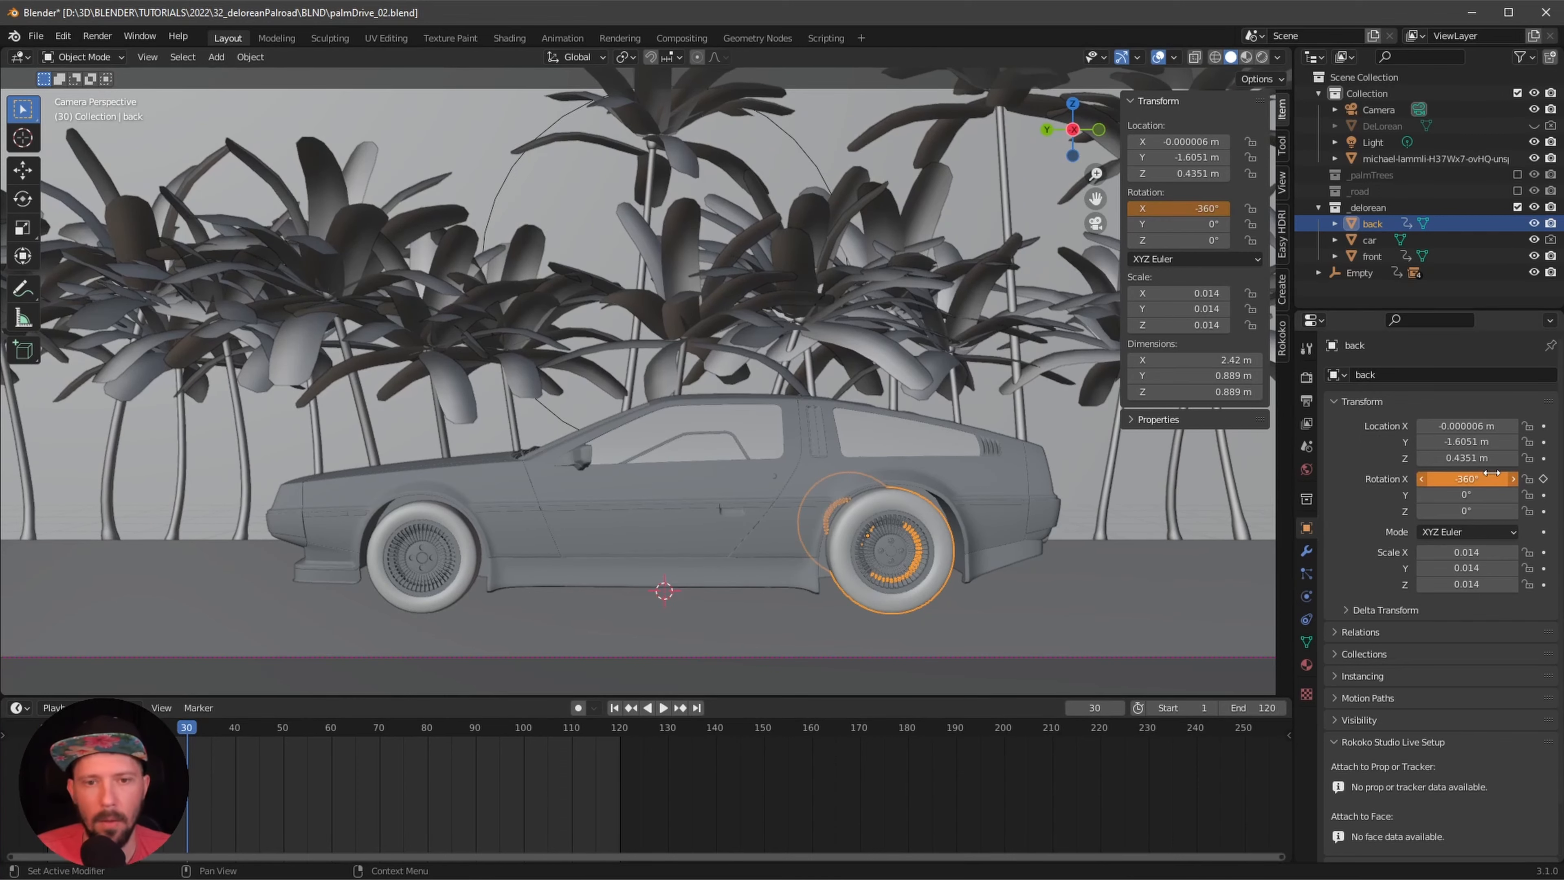
click(1543, 479)
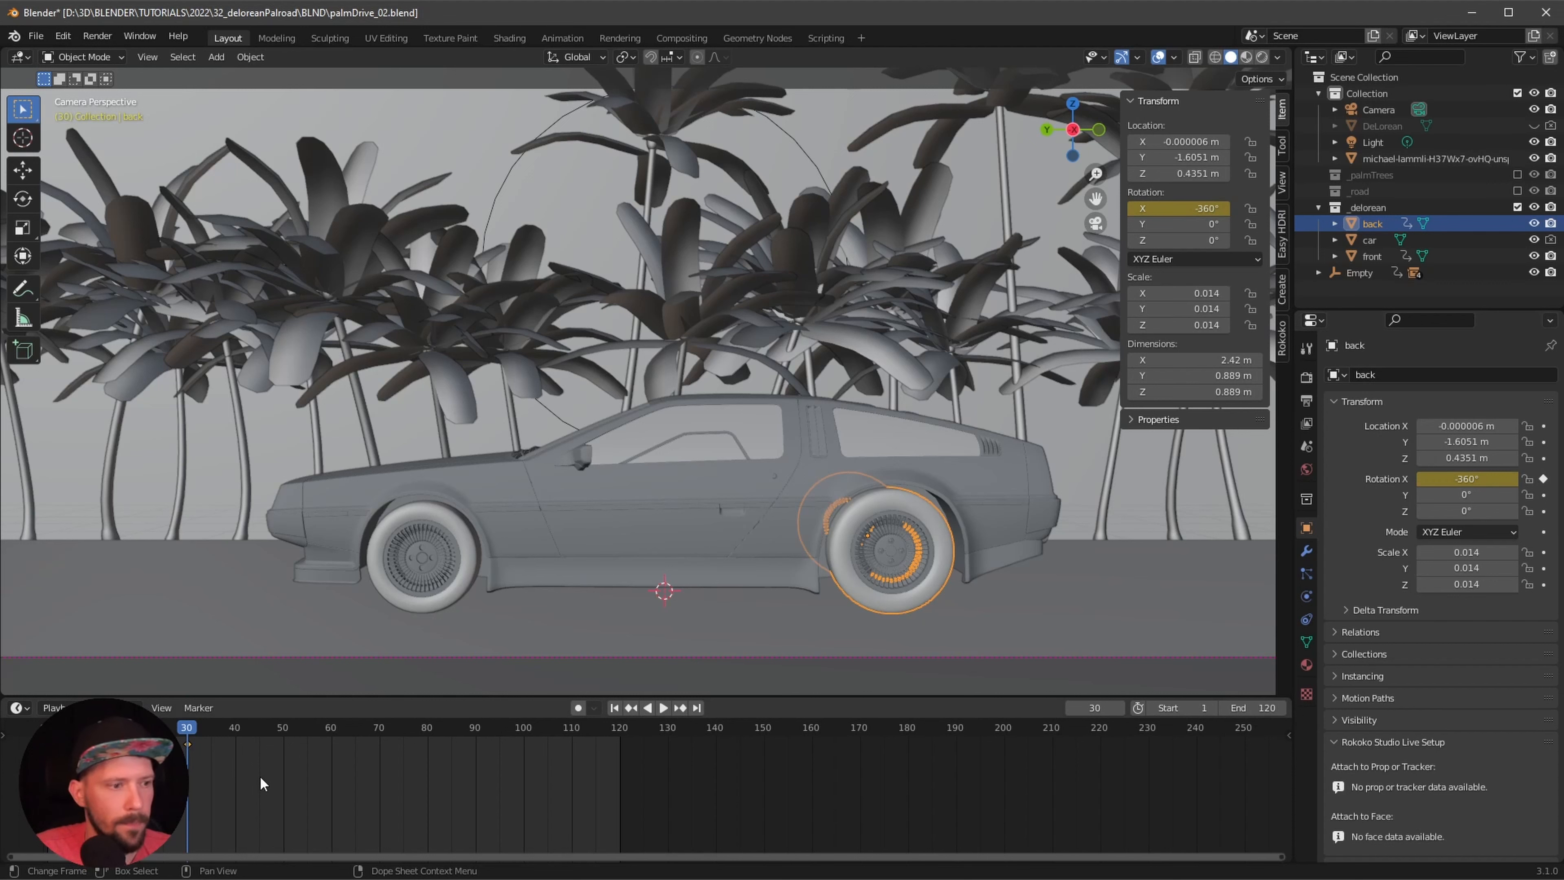
- Give the back wheels' rotation keyframes Linear interpolation and cyclic extrapolation, and play the result back
right_click(86, 786)
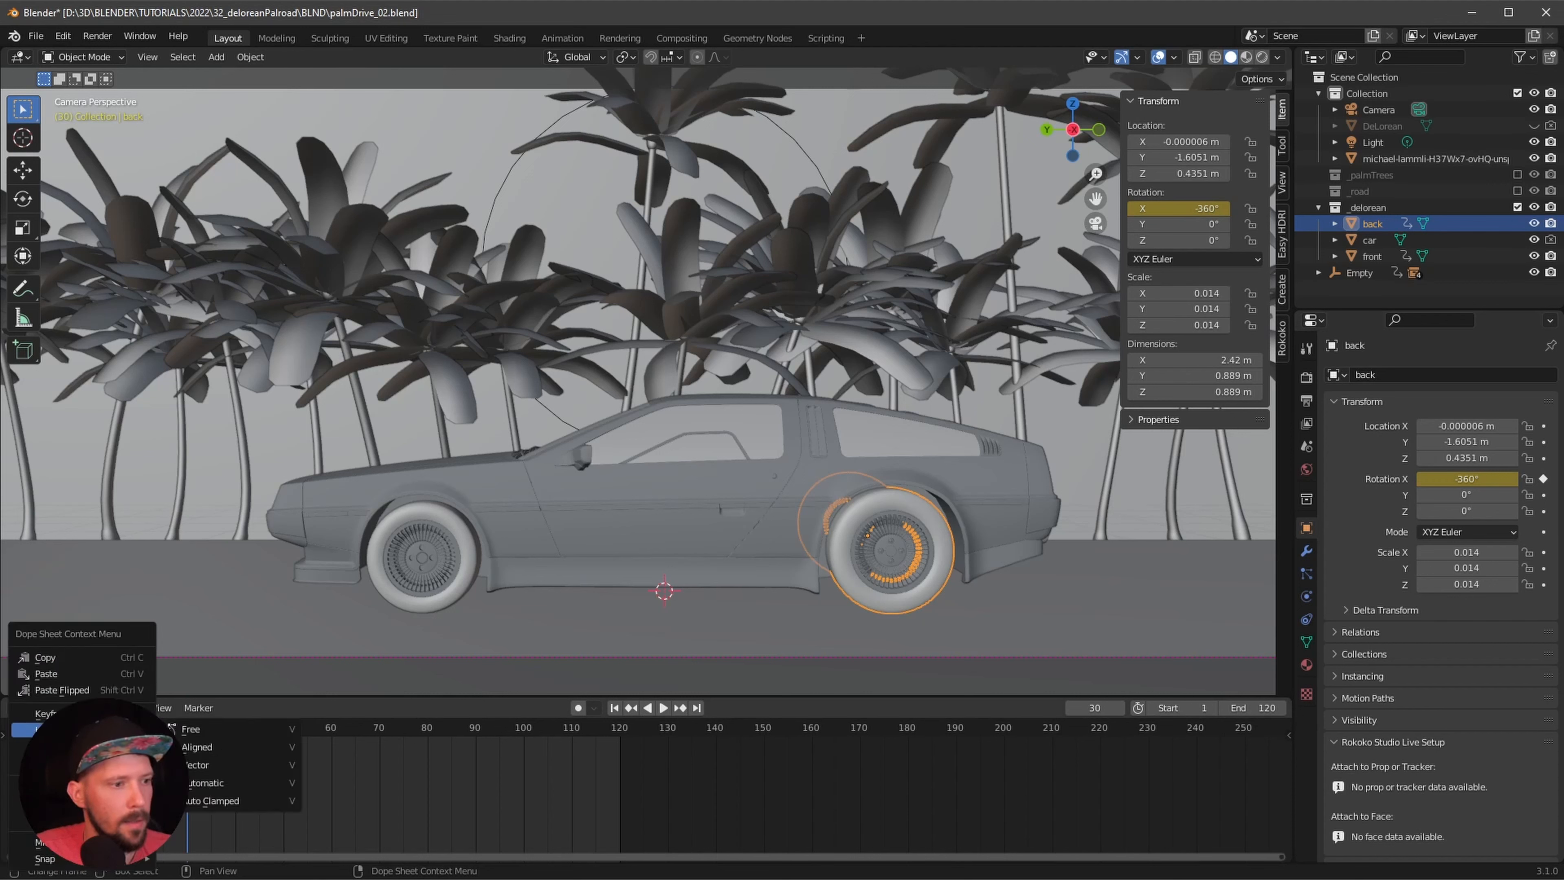
mouse_move(136, 746)
click(220, 650)
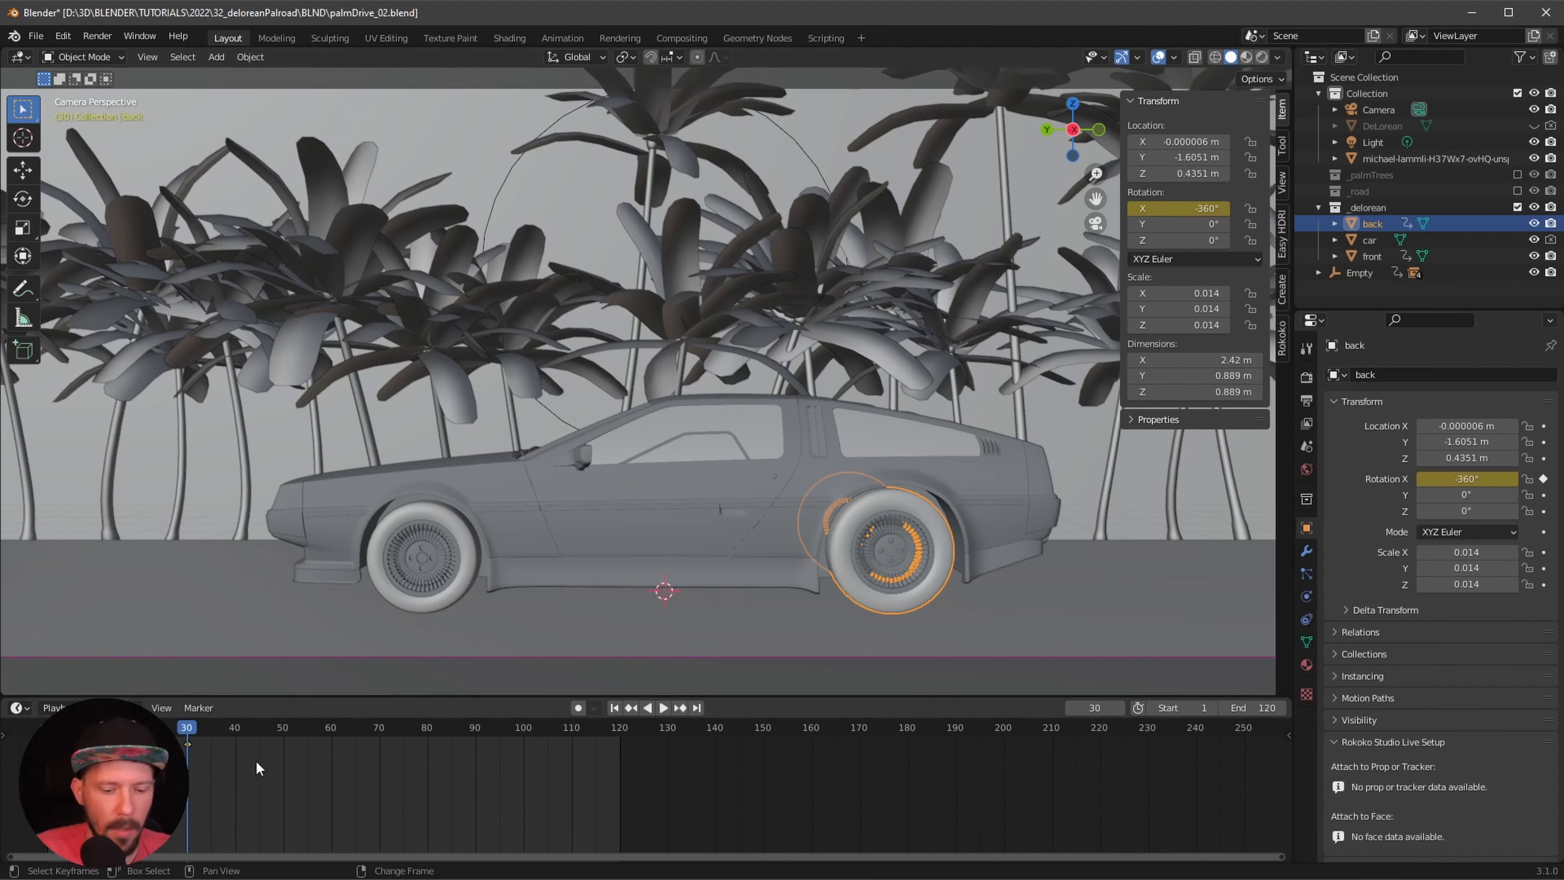
key(shift+e)
key(space)
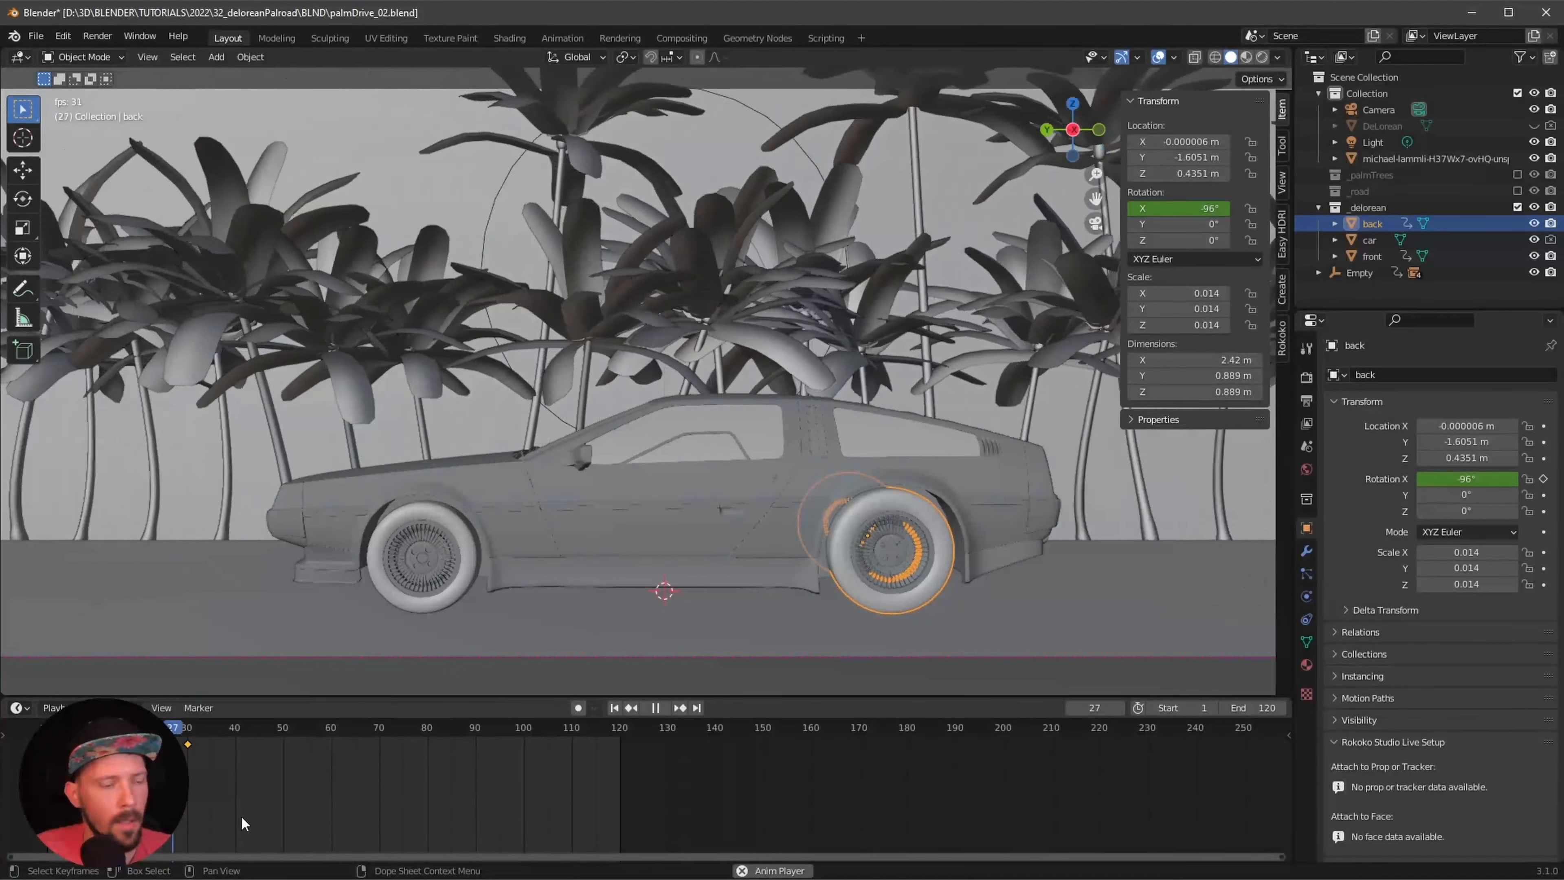
key(space)
- Keyframe the car body's Z location of 0 m at frame 0
key(KP_0)
scroll(570, 576, down, 5)
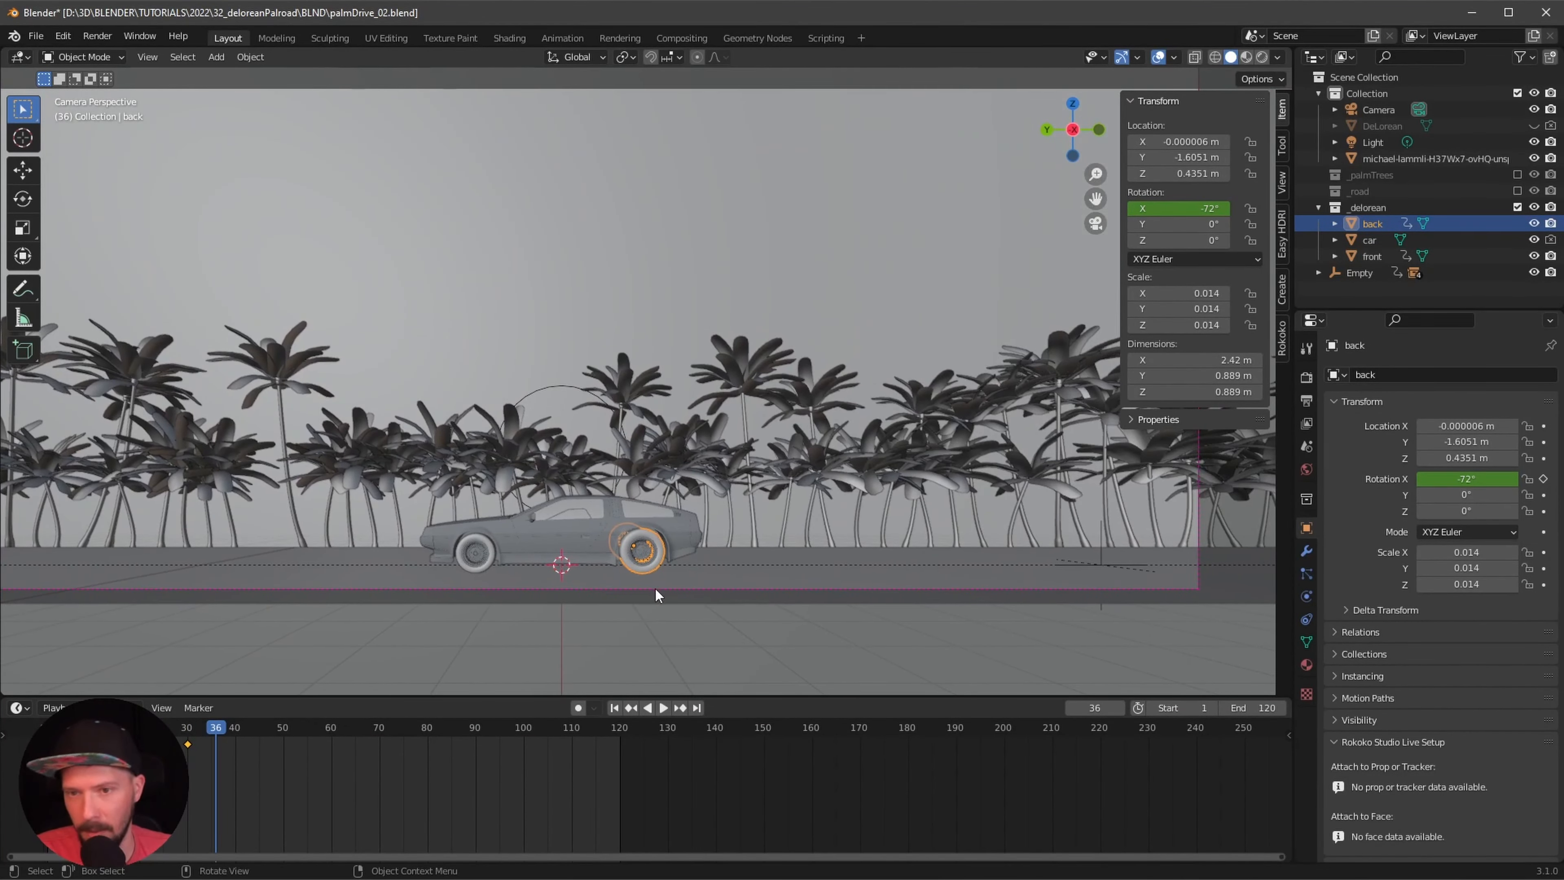
scroll(616, 567, up, 4)
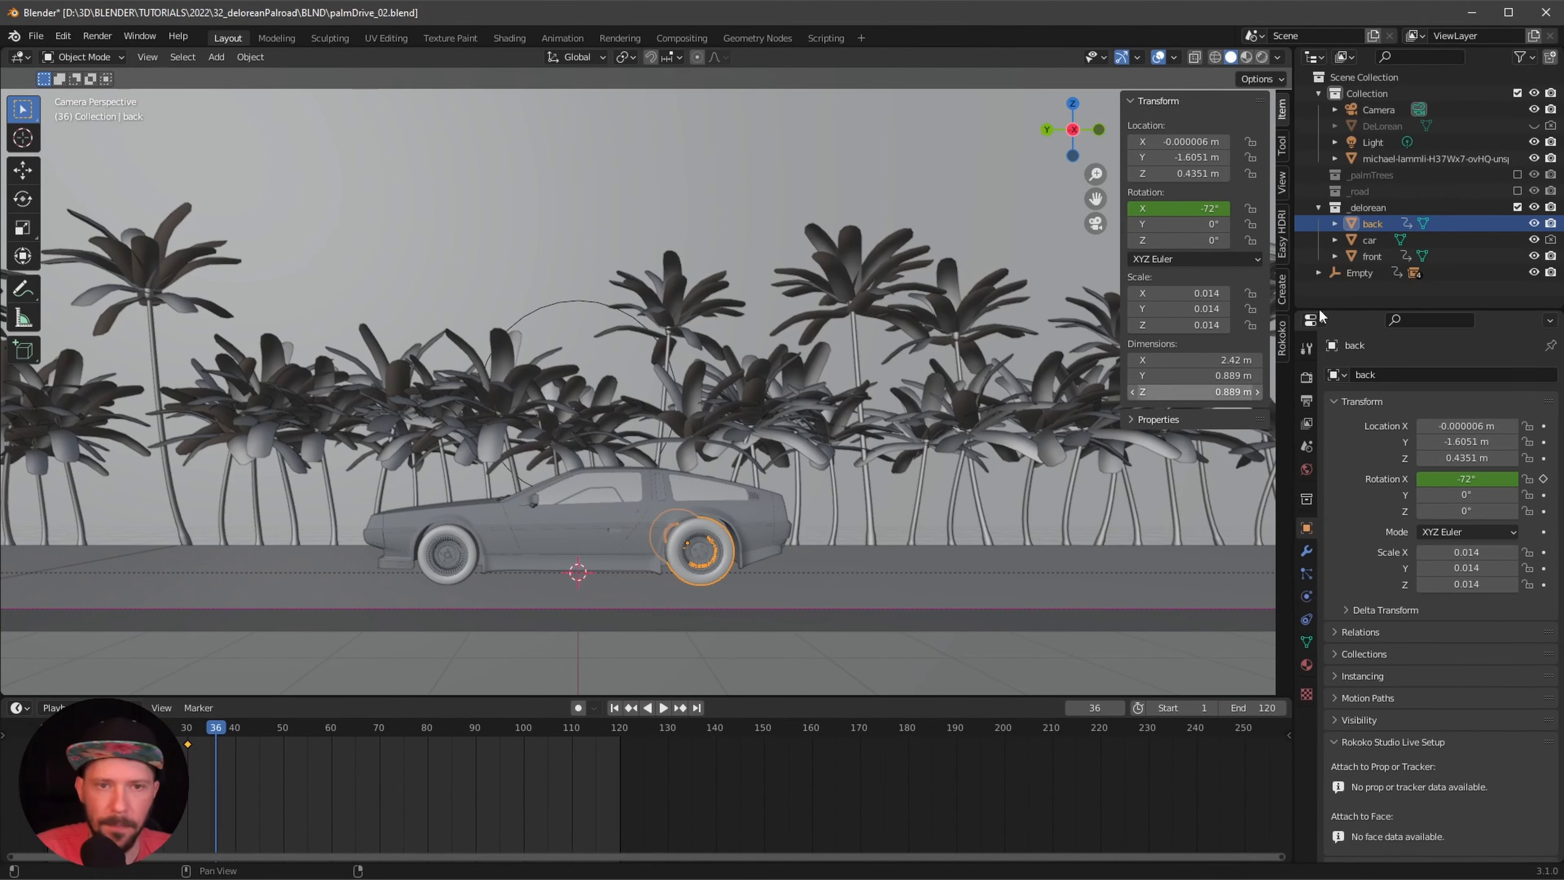
click(1375, 259)
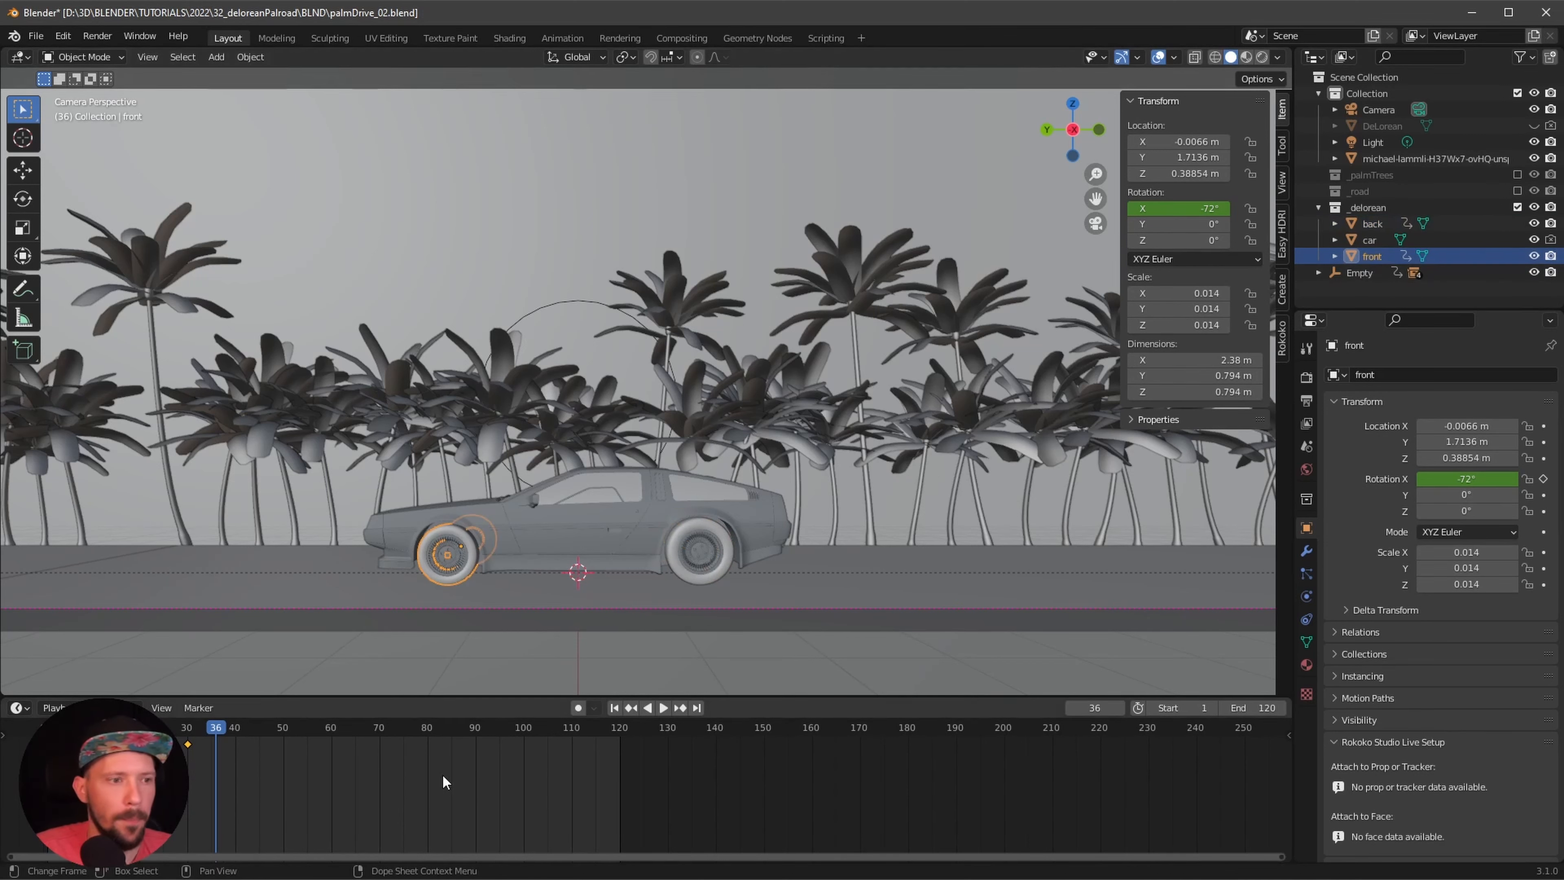
click(1372, 239)
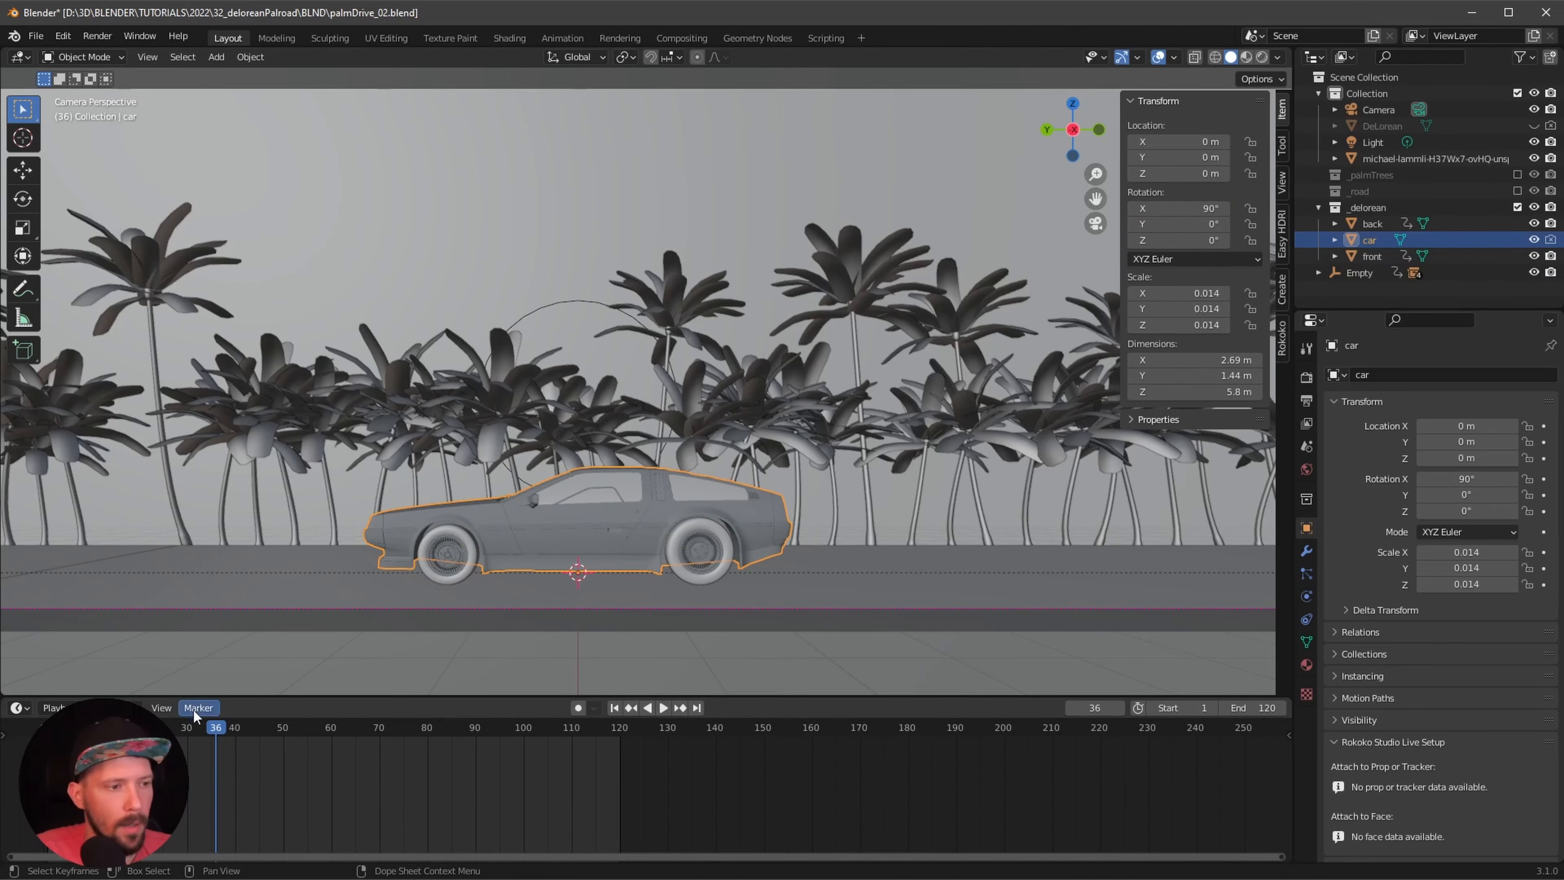
drag(217, 729, 13, 759)
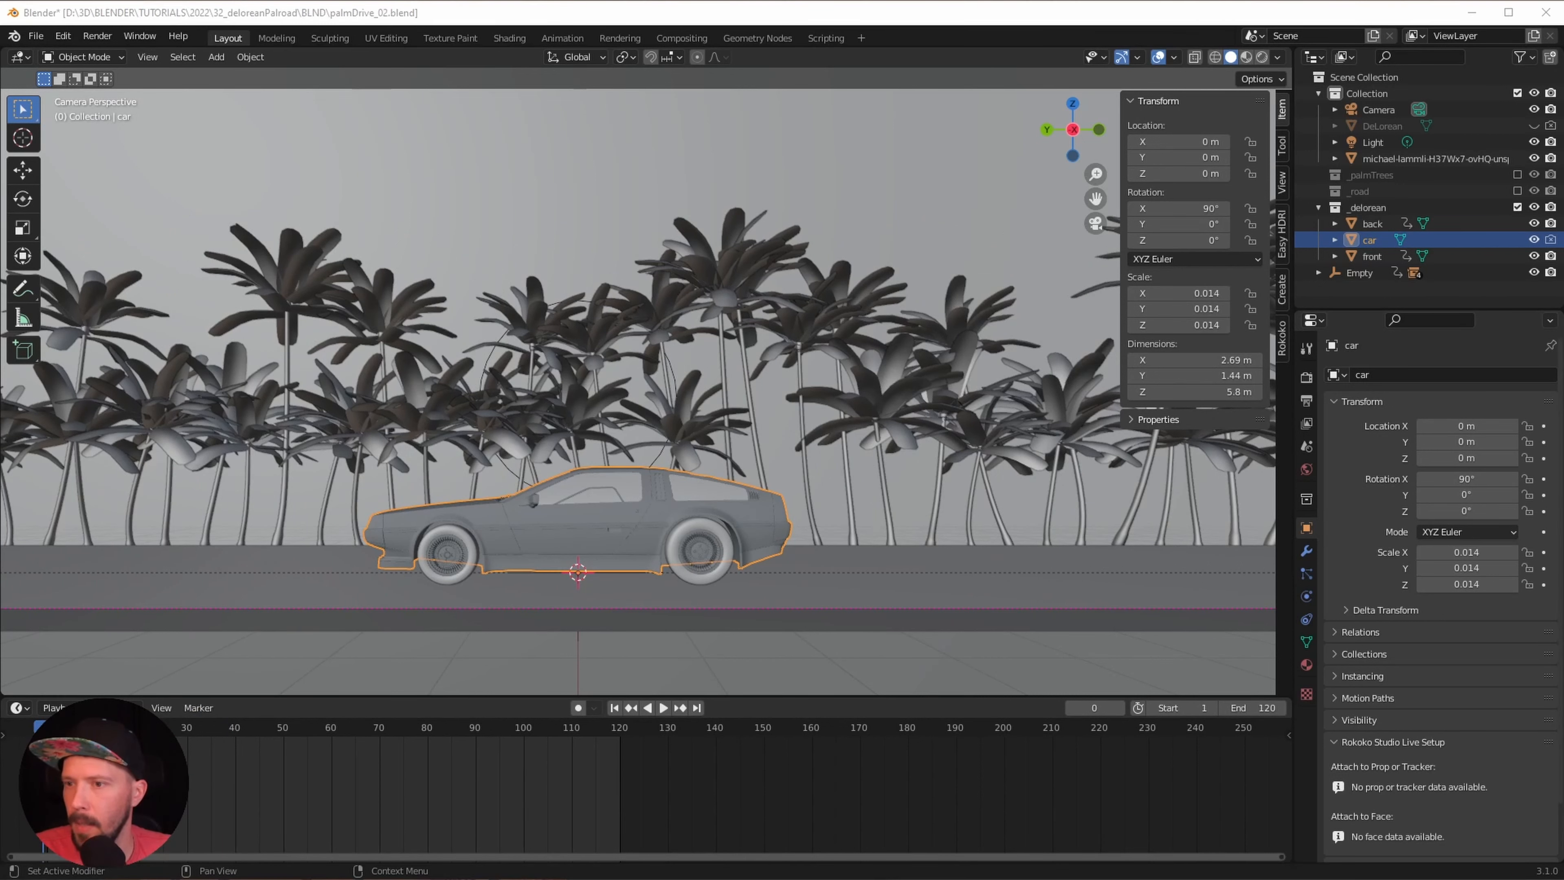
drag(1198, 173, 1195, 175)
key(ctrl+z)
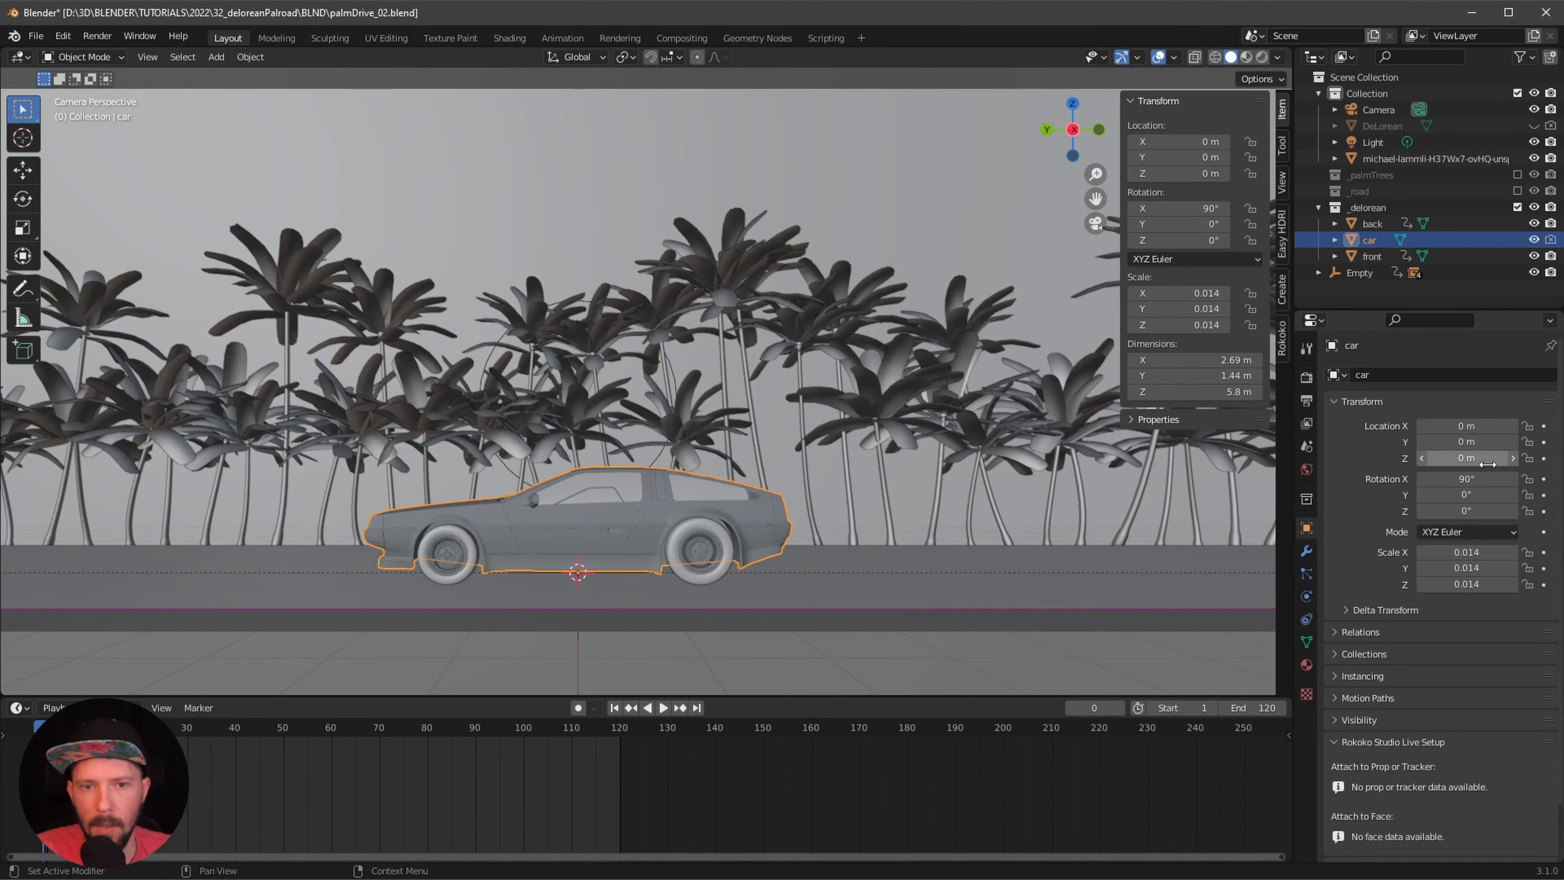
click(1544, 459)
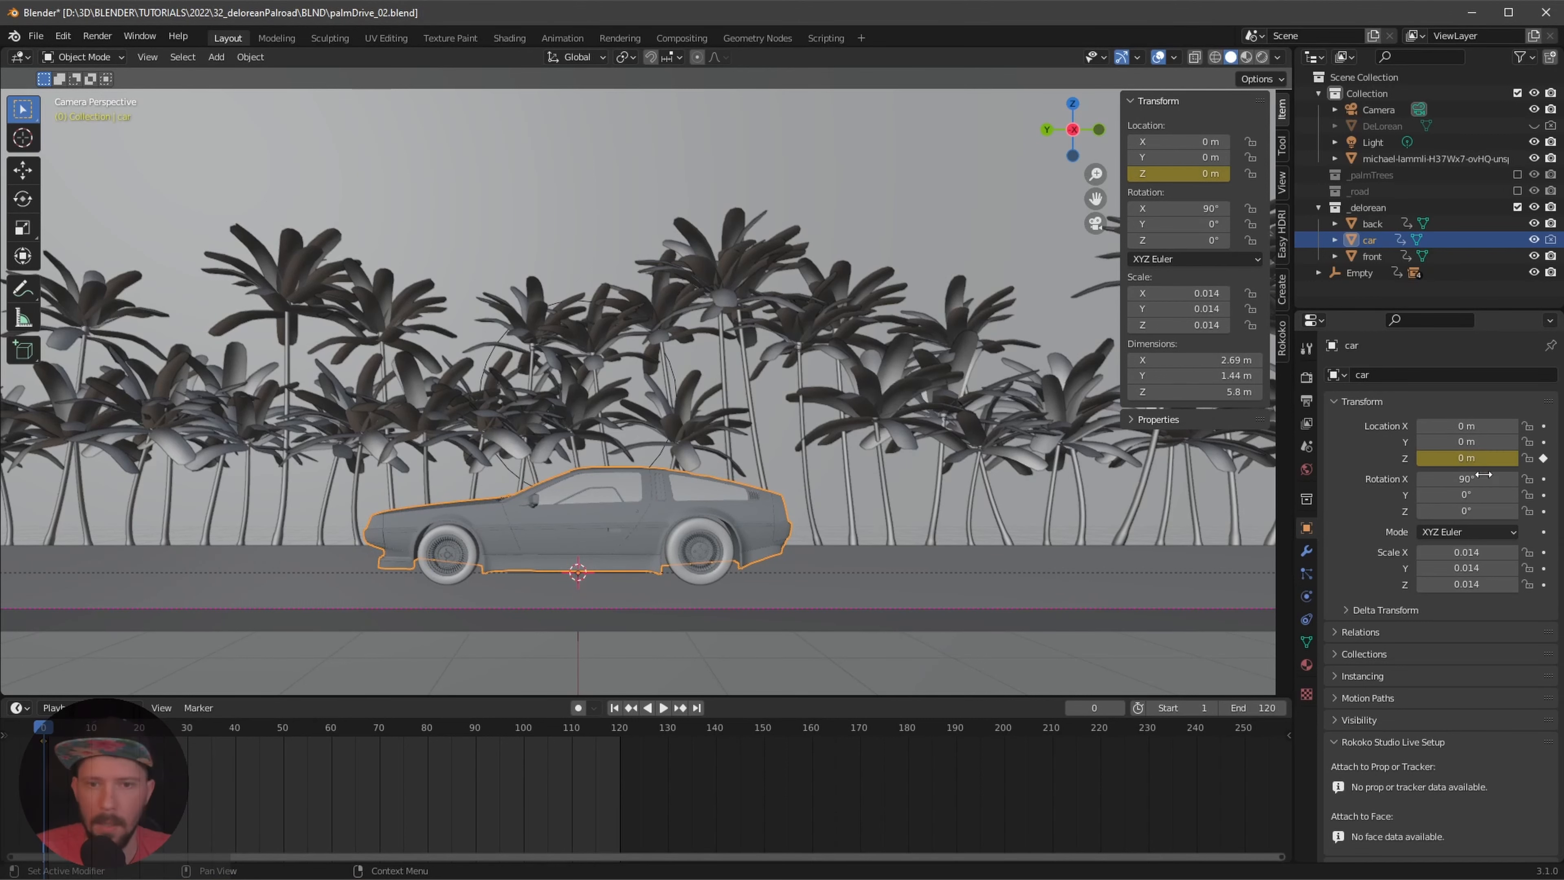
- Go to frame 120 and keyframe the car body's Z location of 0 m there as well
click(619, 744)
key(space)
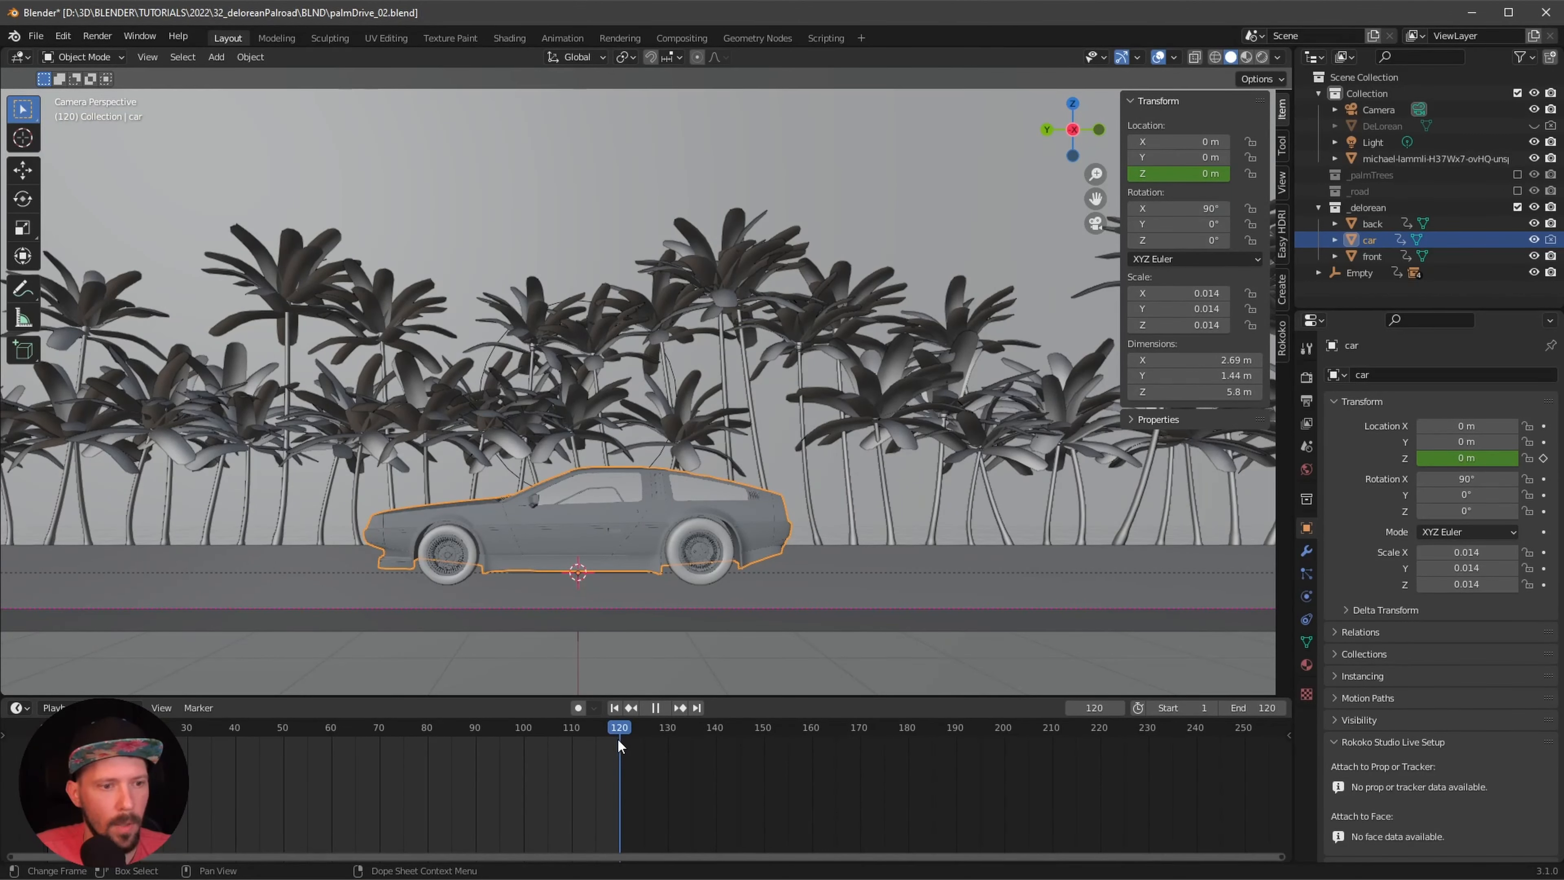
key(space)
click(1544, 458)
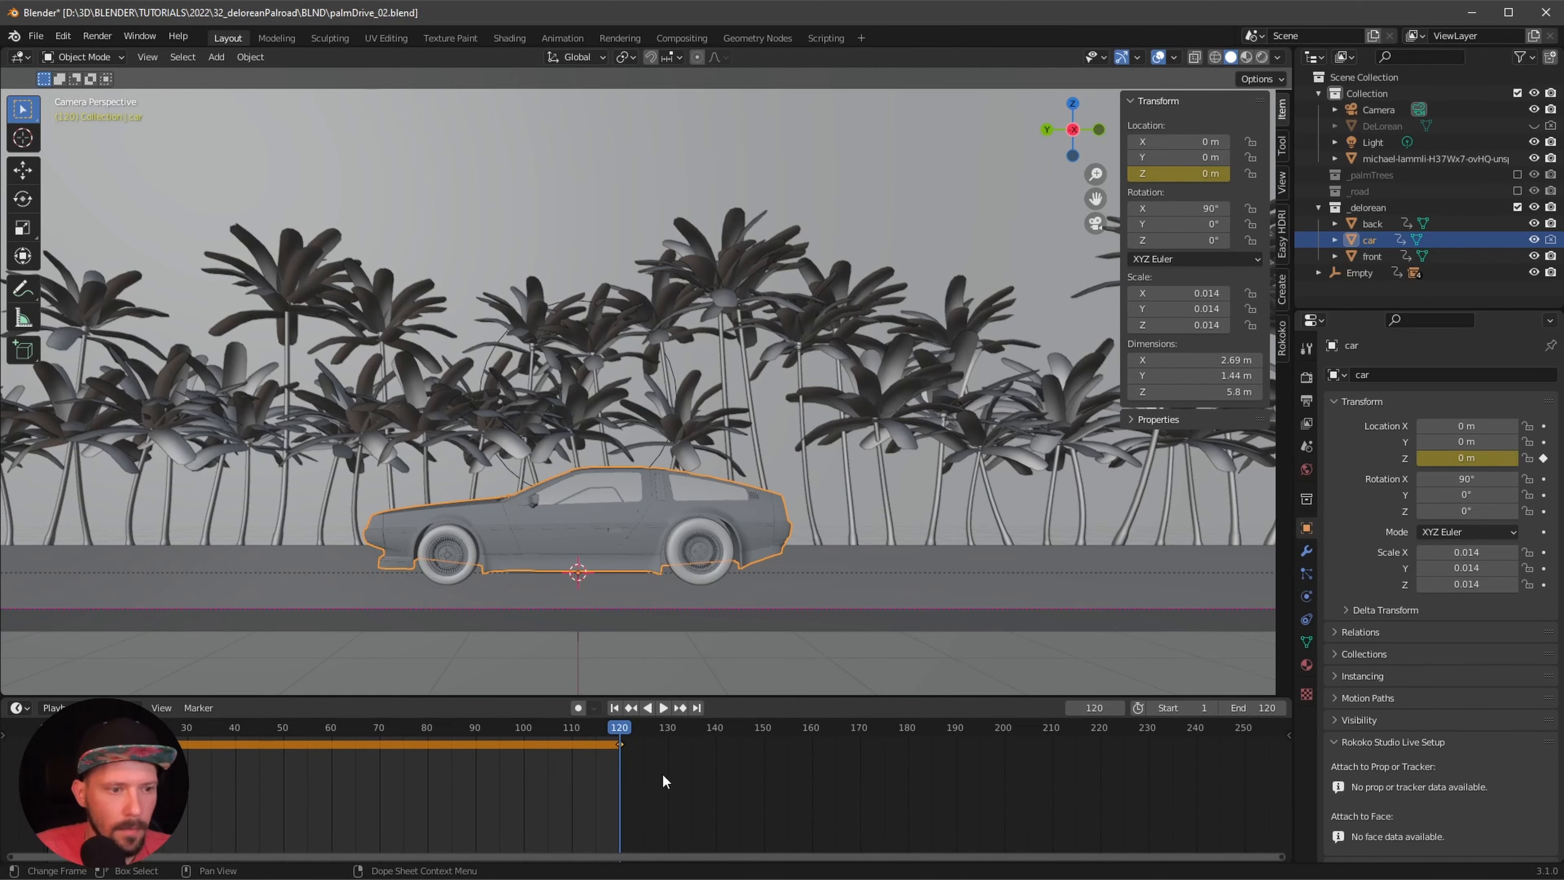